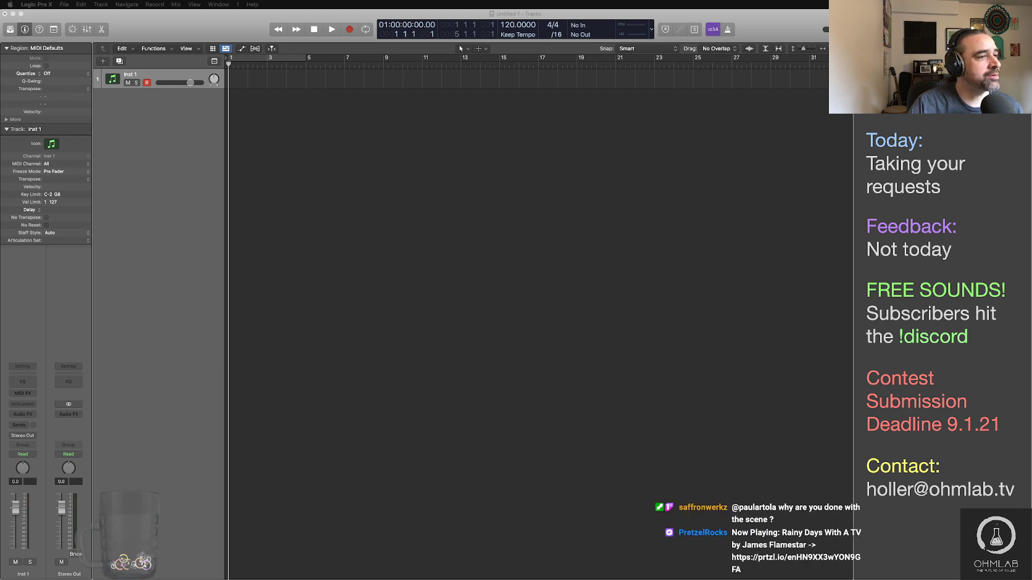
# Step: Switch to Safari, reposition the window over the project, and go to the Samplab home page's How it works section
pyautogui.press('super+Tab')
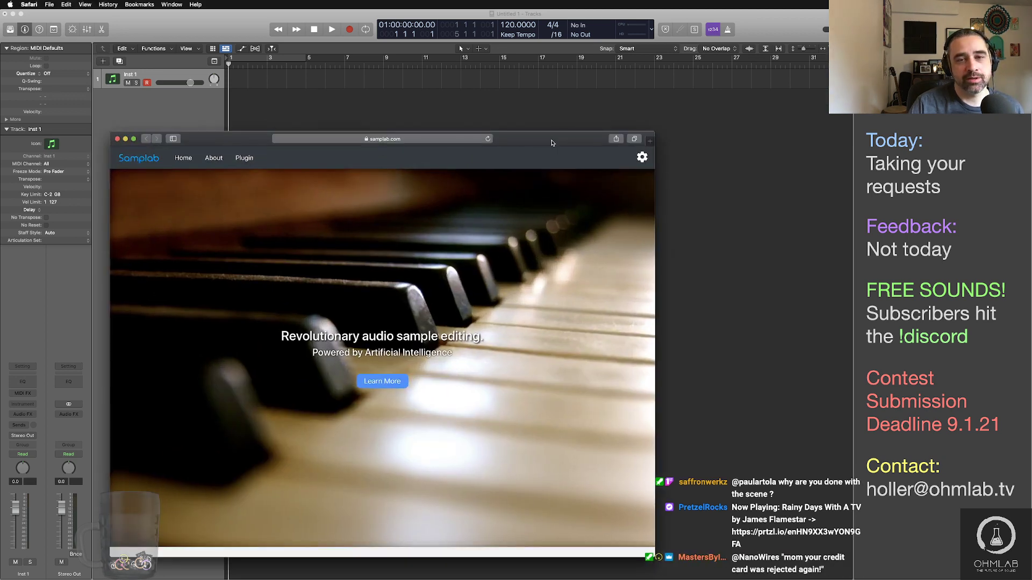
pyautogui.moveTo(518, 138); pyautogui.dragTo(620, 101)
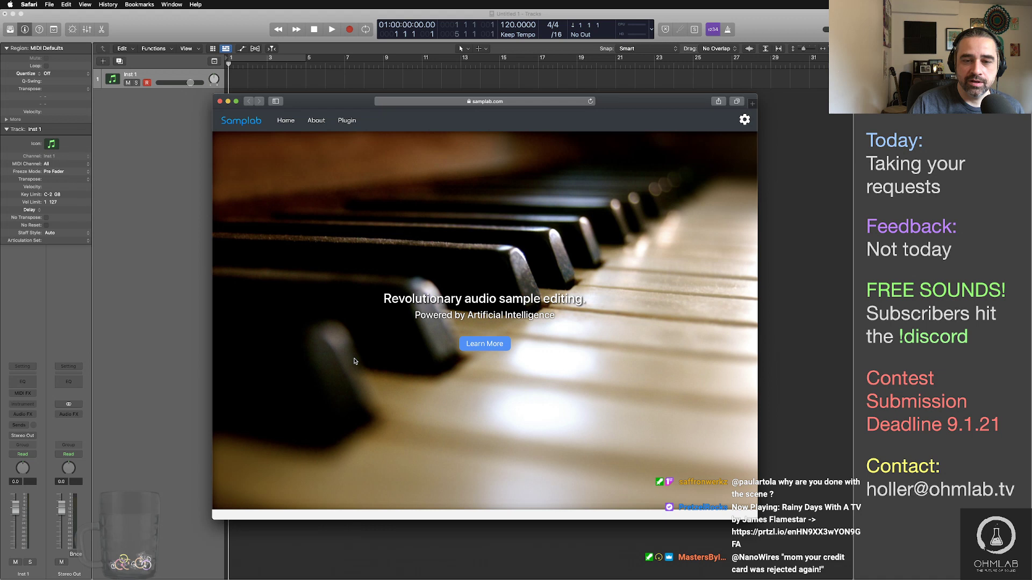
pyautogui.click(477, 345)
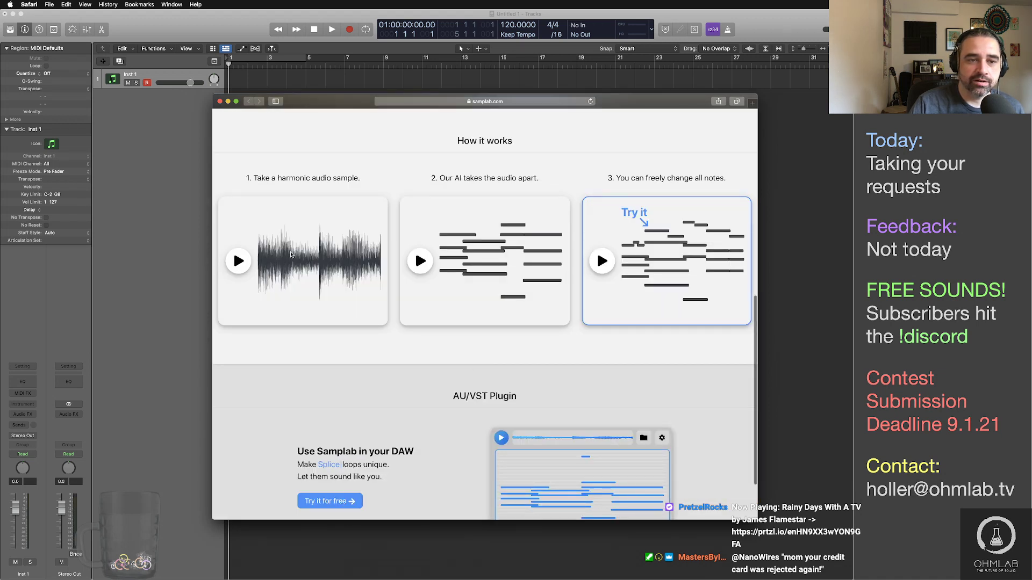
# Step: Play the original audio sample, the AI-separated version and the edited-notes version in the How it works section
pyautogui.click(238, 263)
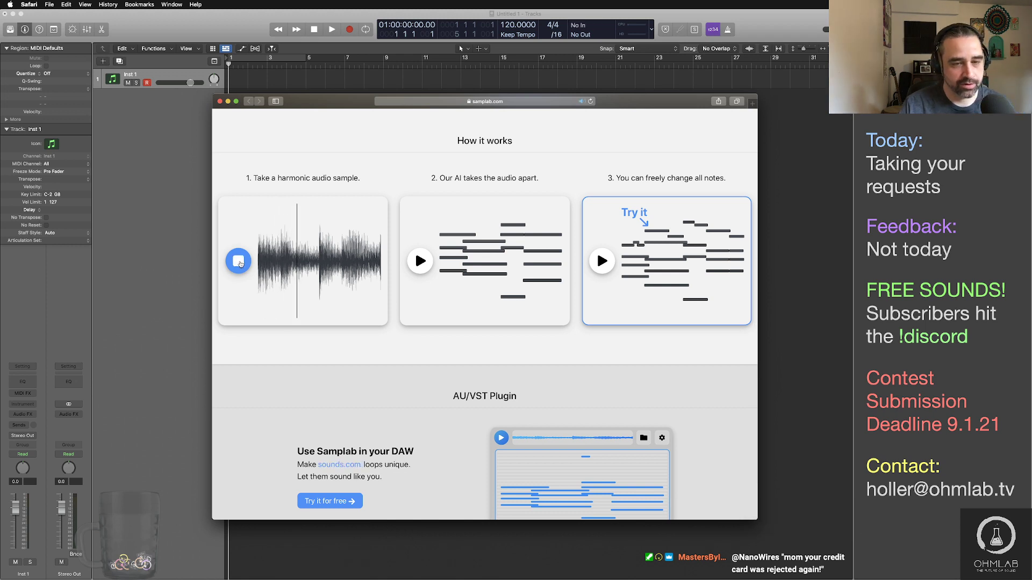
pyautogui.press('super+Tab')
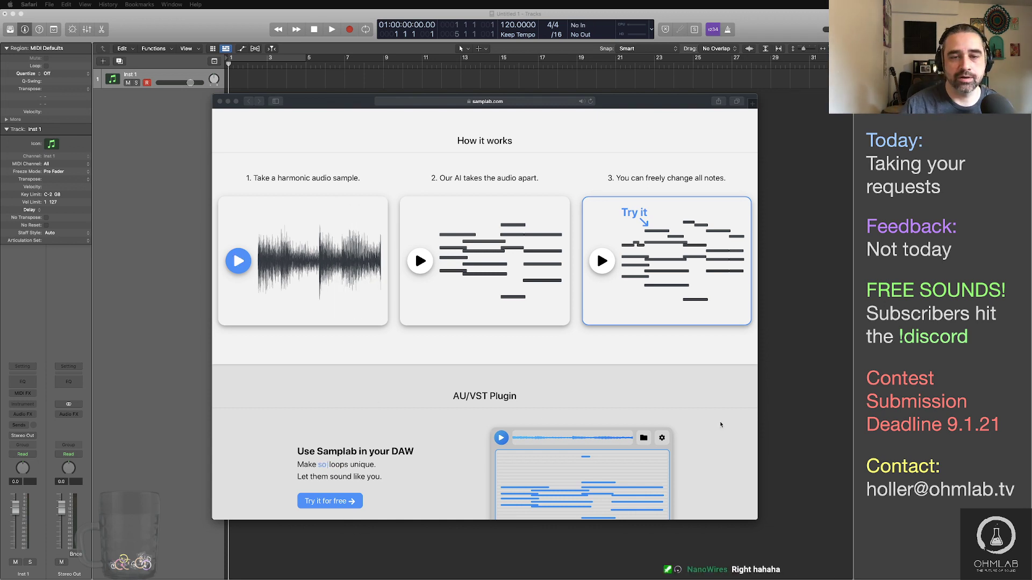
pyautogui.click(425, 263)
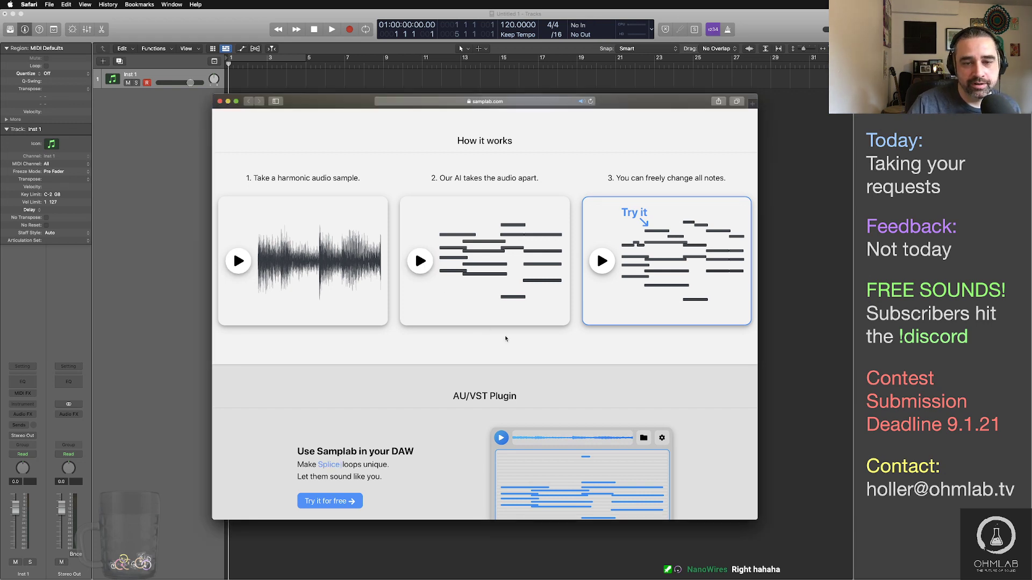
pyautogui.click(418, 265)
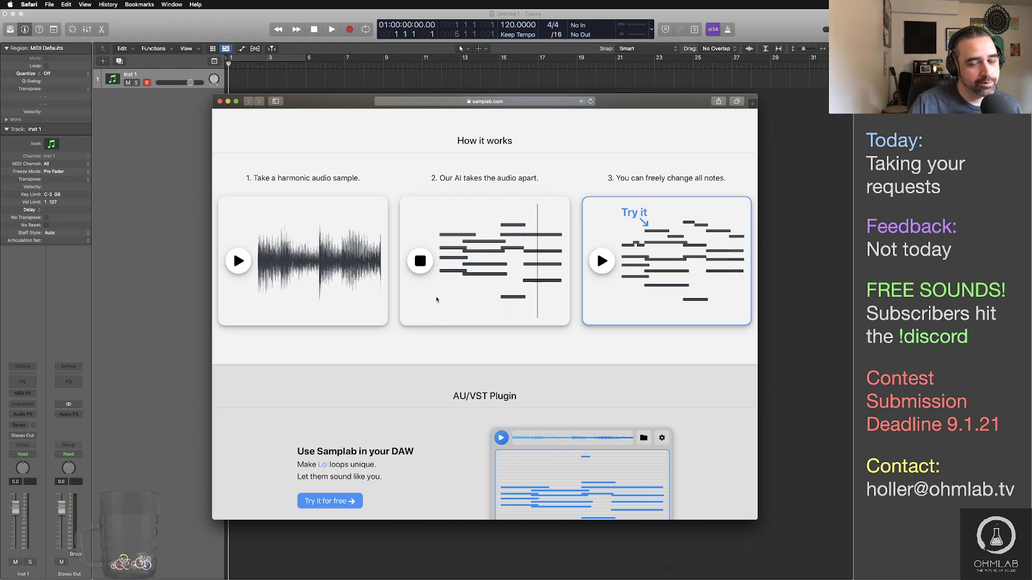
pyautogui.click(604, 267)
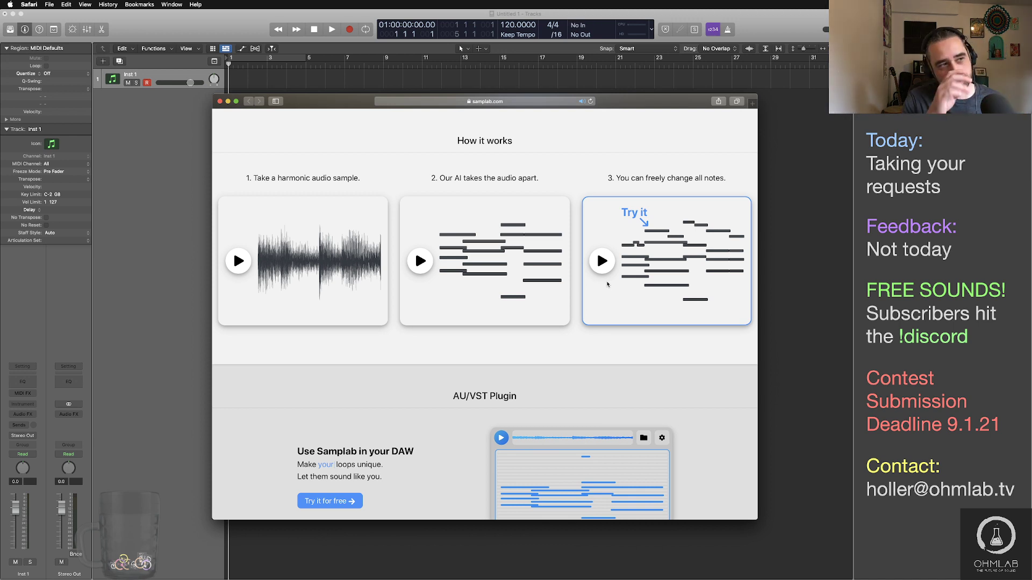
pyautogui.press('super+Tab')
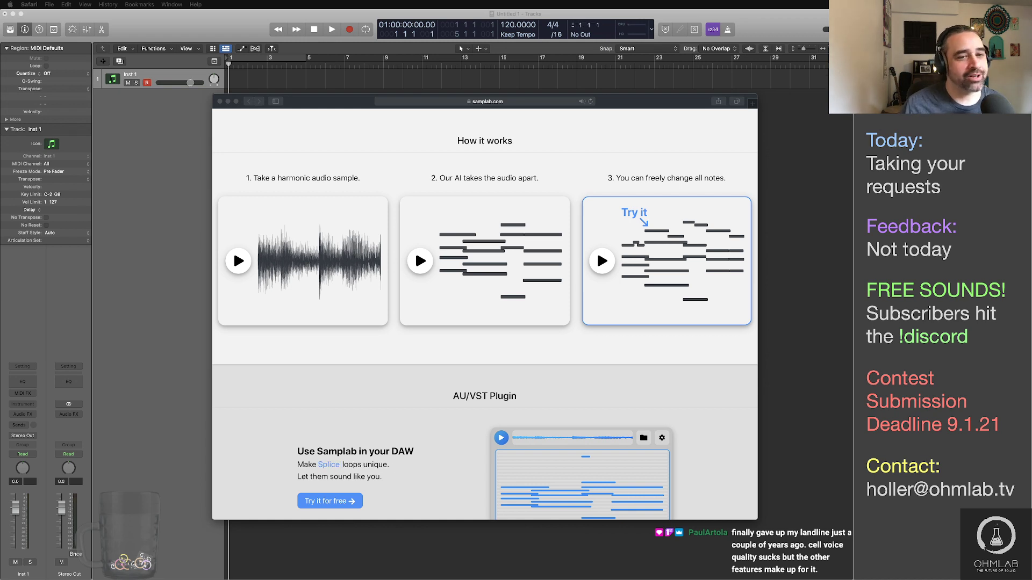
# Step: Open the Samplab About page and read the company and team information
pyautogui.scroll(-3, 534, 322)
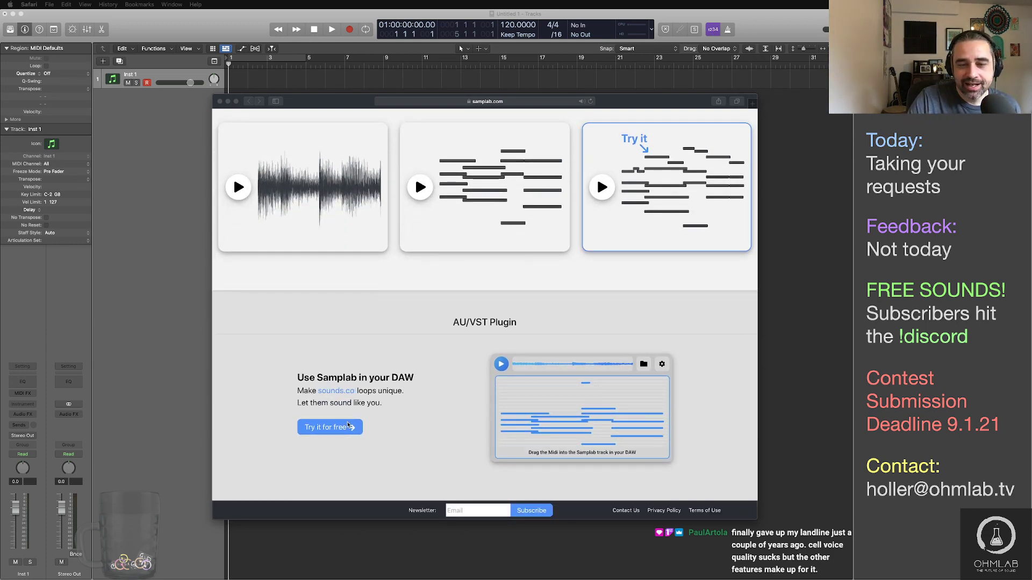
pyautogui.scroll(10, 440, 406)
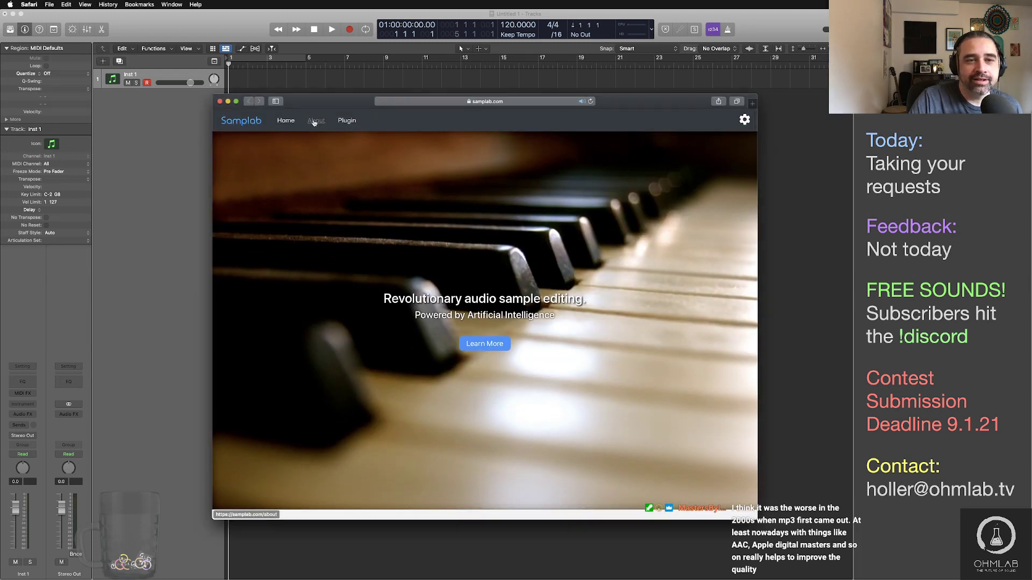
pyautogui.click(314, 122)
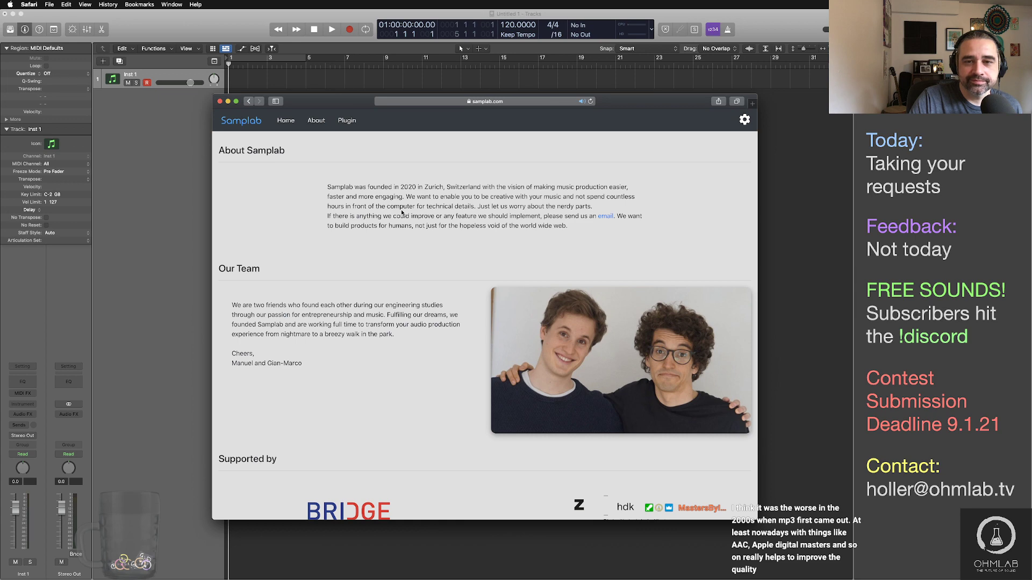
pyautogui.scroll(-2, 401, 210)
pyautogui.scroll(2, 401, 210)
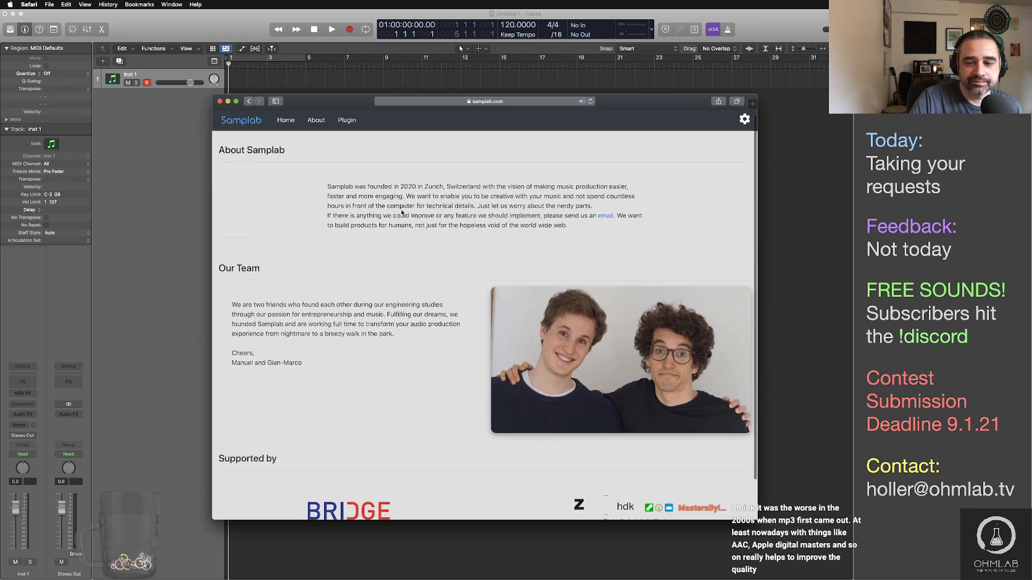
# Step: Open the Samplab plugin page and browse from its introduction to the drag-and-drop video section
pyautogui.click(286, 120)
pyautogui.scroll(-2, 417, 177)
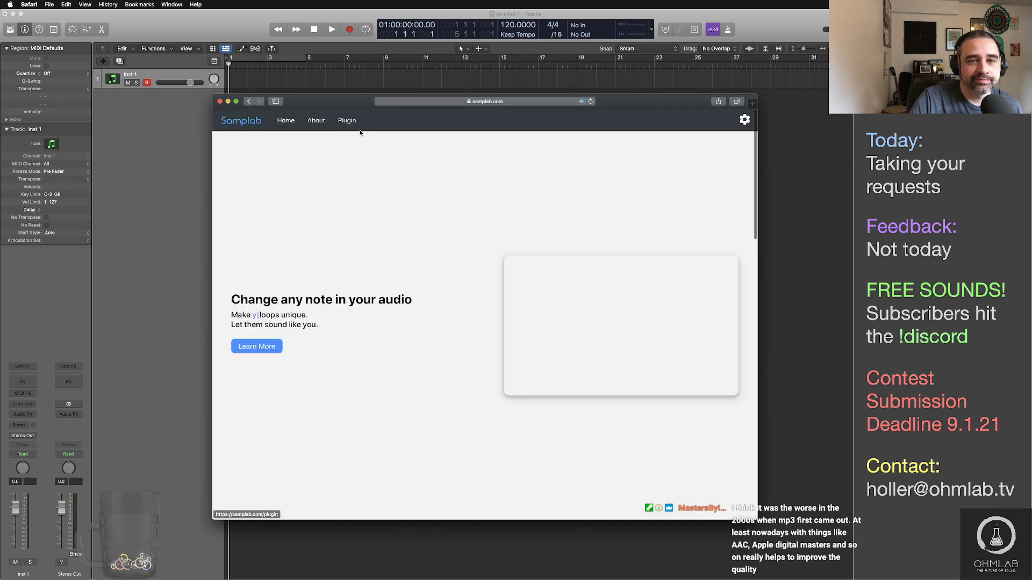
pyautogui.click(250, 348)
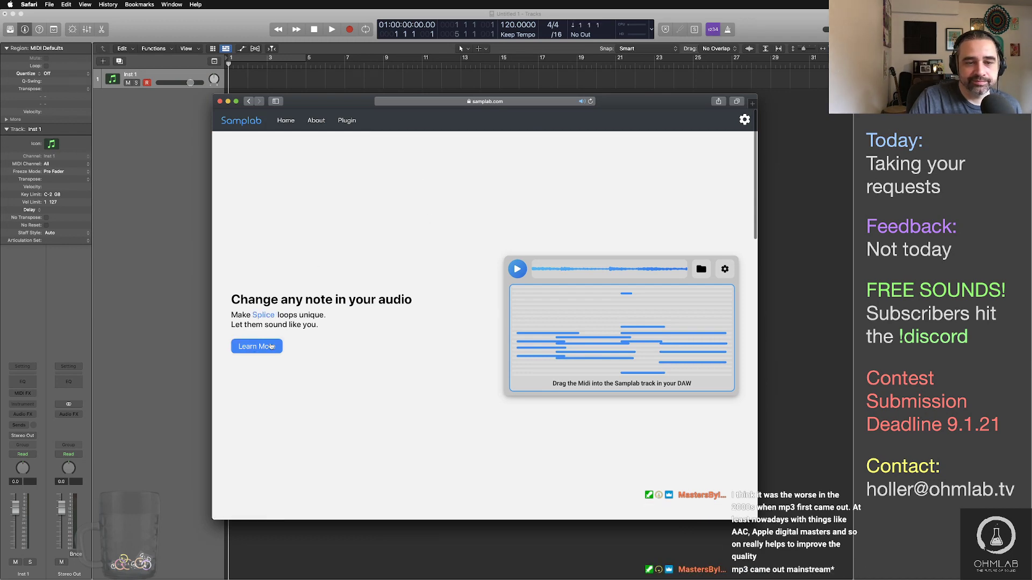
pyautogui.scroll(-2, 472, 394)
pyautogui.scroll(-4, 408, 342)
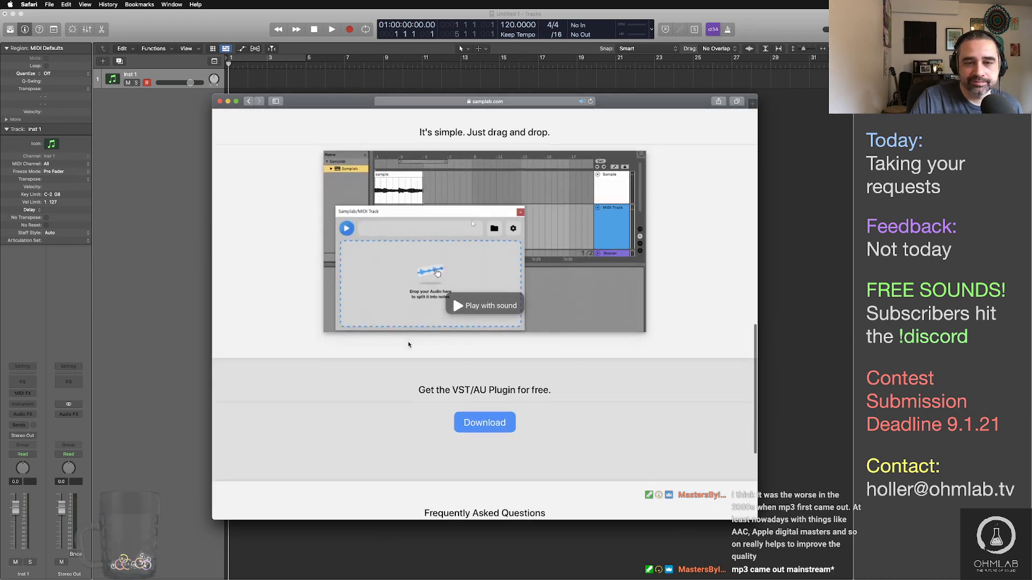
# Step: Play the plugin's drag-and-drop demo video with sound and expand it to full screen
pyautogui.scroll(3, 408, 342)
pyautogui.click(457, 412)
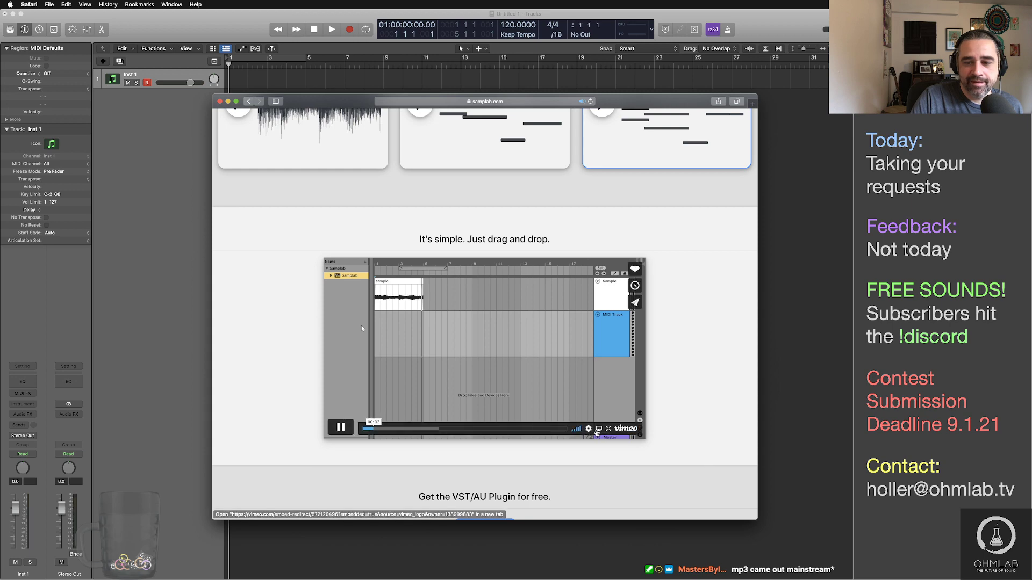
pyautogui.click(607, 430)
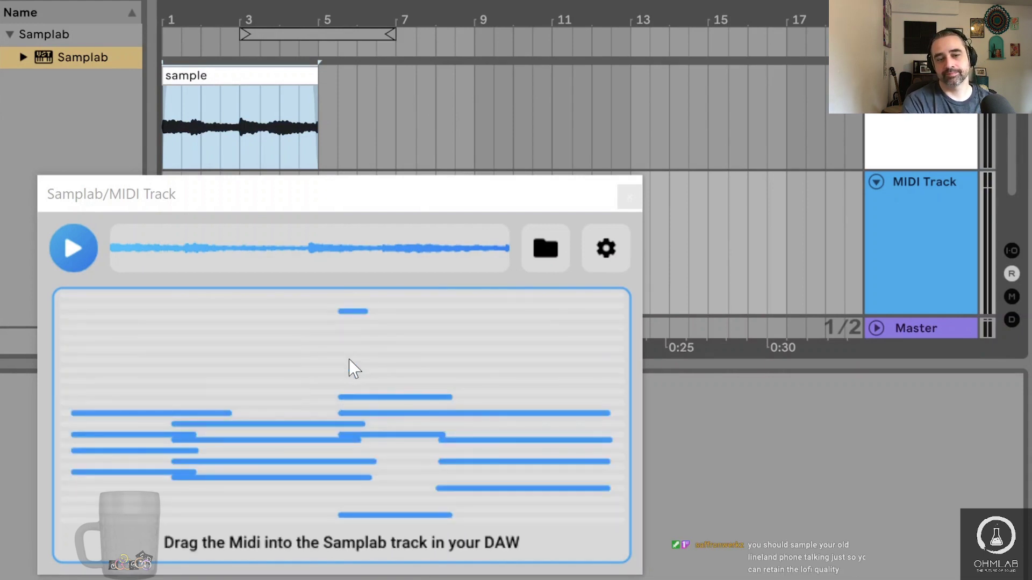
pyautogui.moveTo(354, 370); pyautogui.dragTo(736, 259)
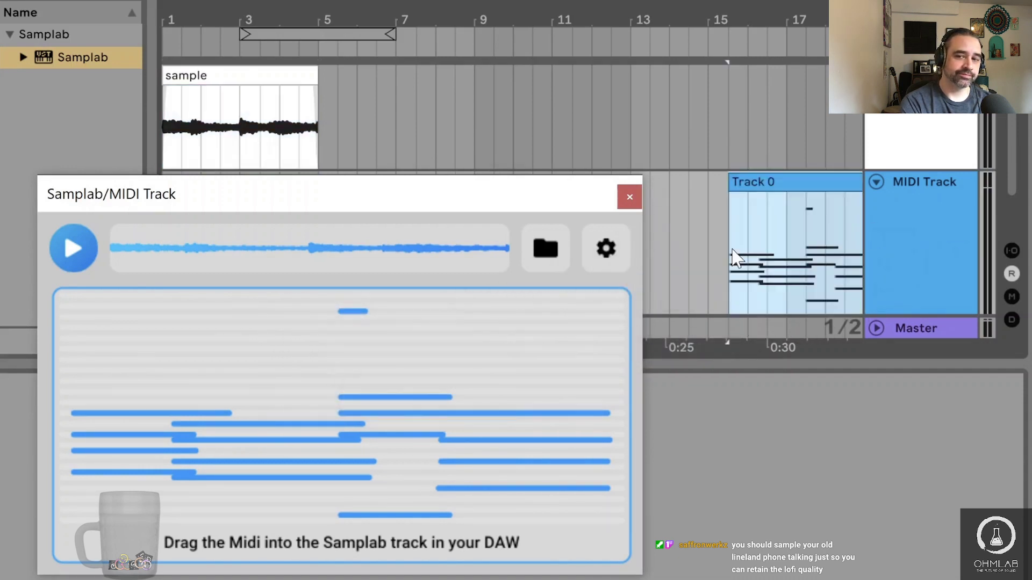
pyautogui.click(628, 200)
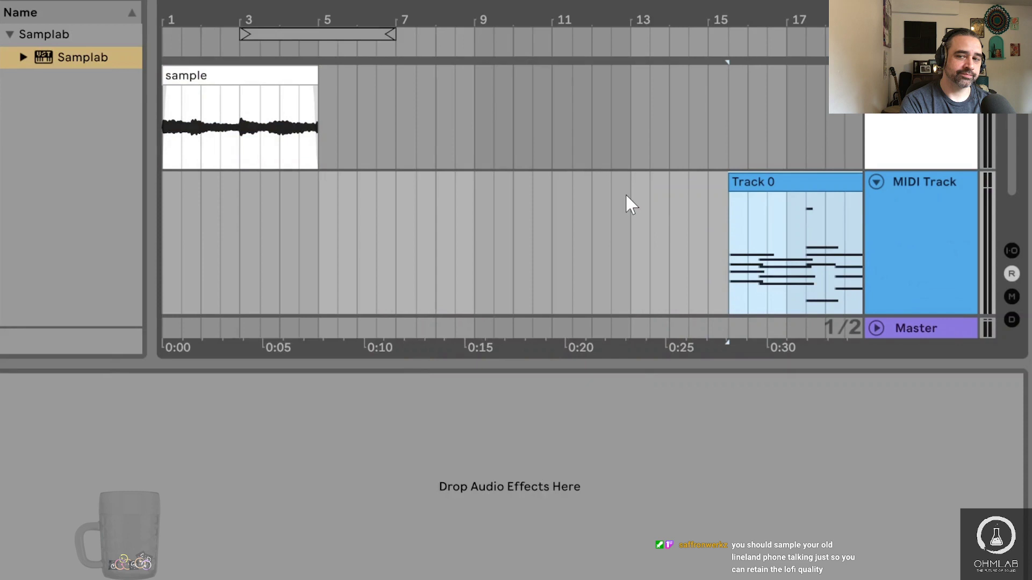
pyautogui.doubleClick(797, 180)
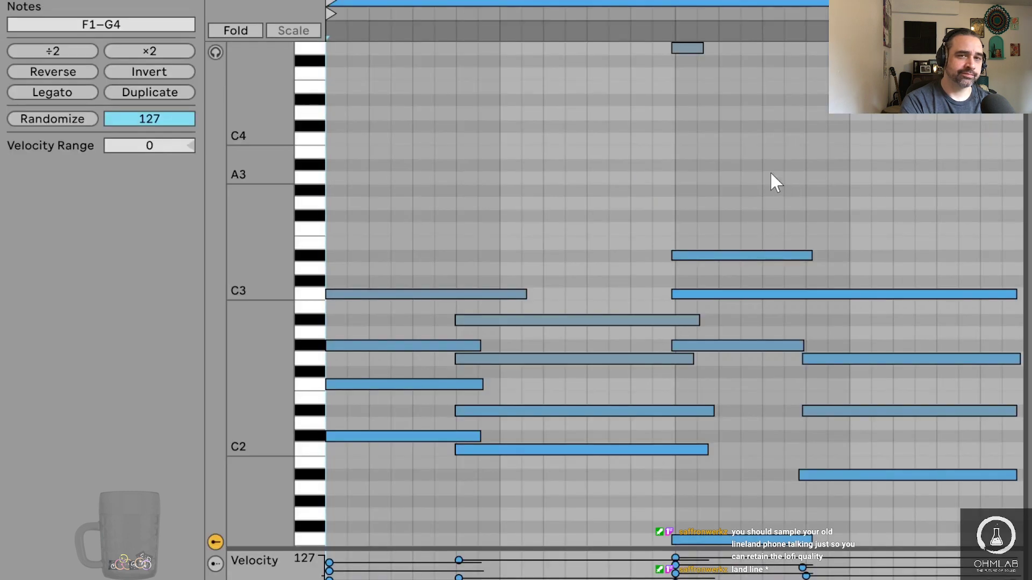
pyautogui.press('space')
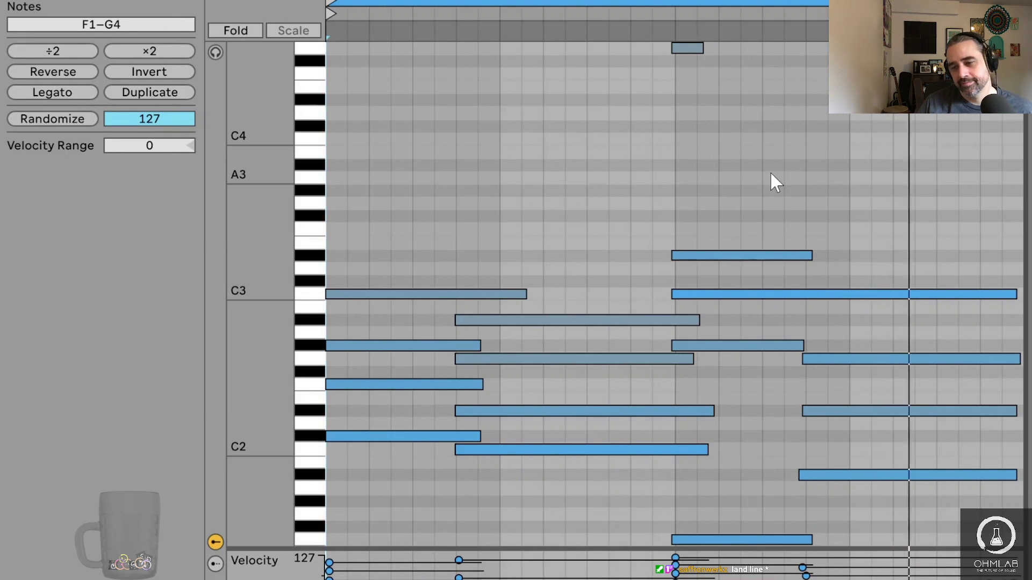
pyautogui.click(465, 293)
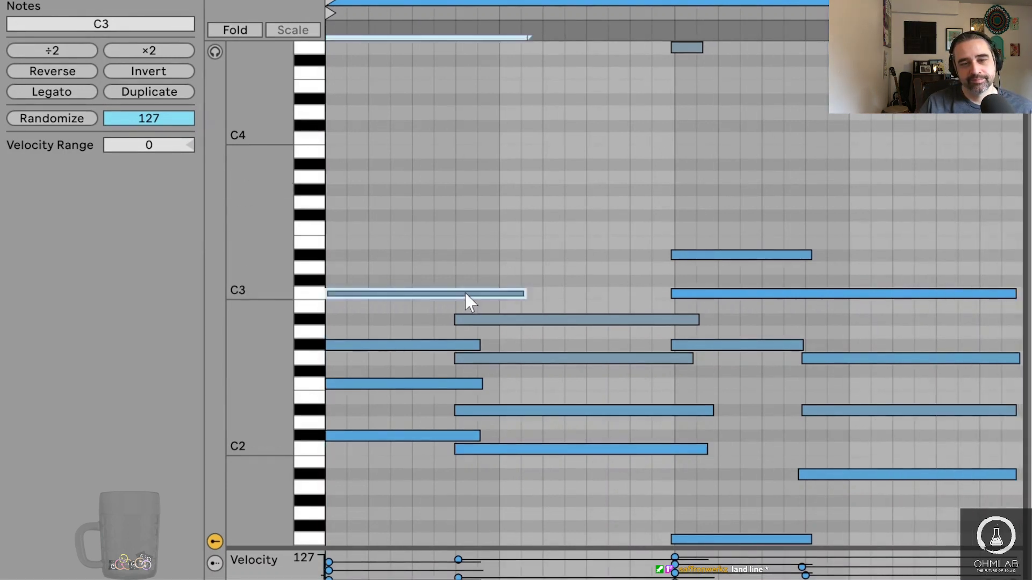
pyautogui.press('Up')
pyautogui.moveTo(695, 317); pyautogui.dragTo(616, 296)
pyautogui.moveTo(596, 411); pyautogui.dragTo(596, 398)
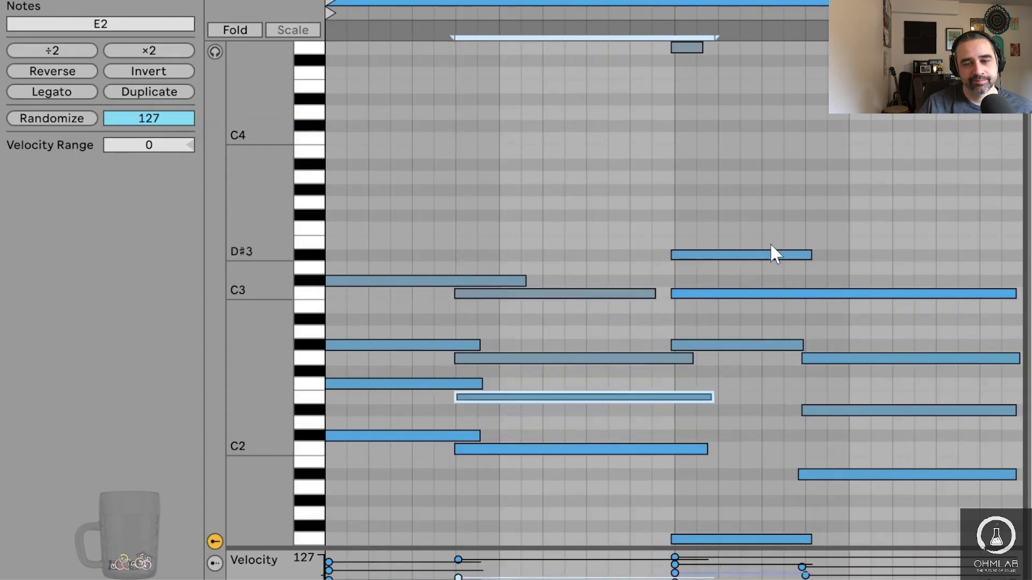
pyautogui.moveTo(809, 254); pyautogui.dragTo(791, 236)
pyautogui.press('space')
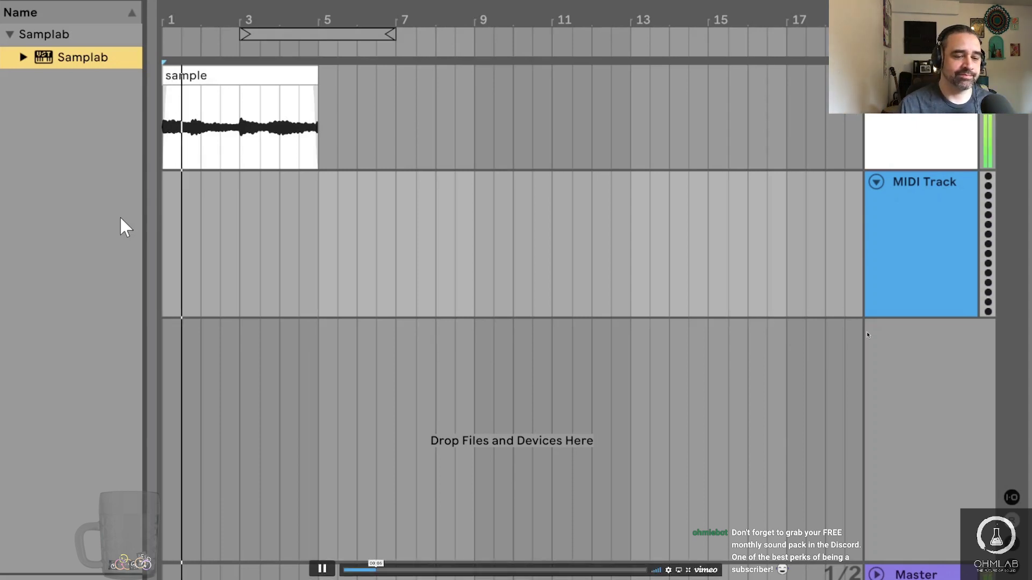
# Step: Leave the full-screen video, review the plugin page's download and FAQ sections, and close the browser window
pyautogui.press('Escape')
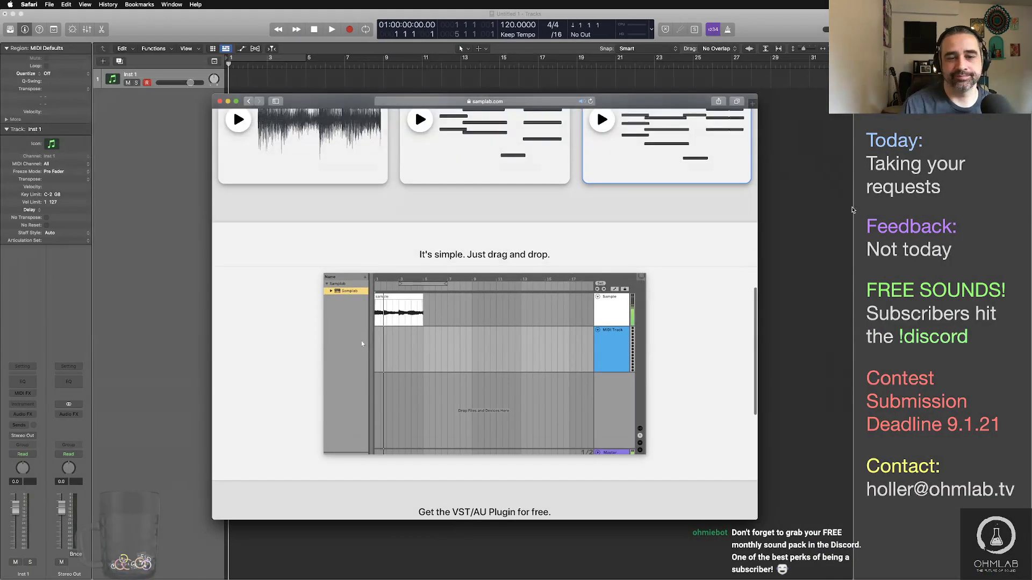
pyautogui.scroll(-5, 487, 308)
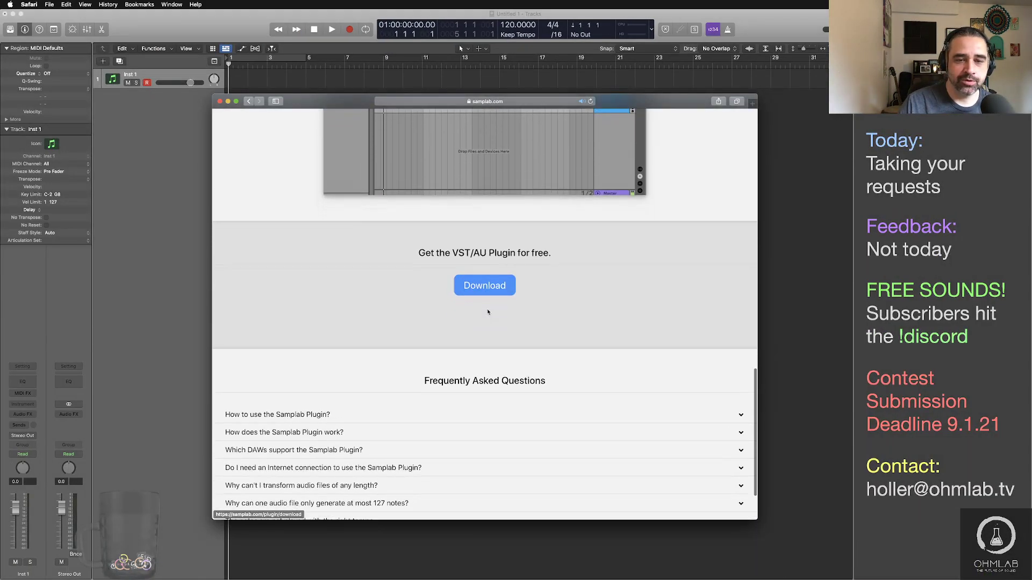
pyautogui.scroll(-3, 487, 312)
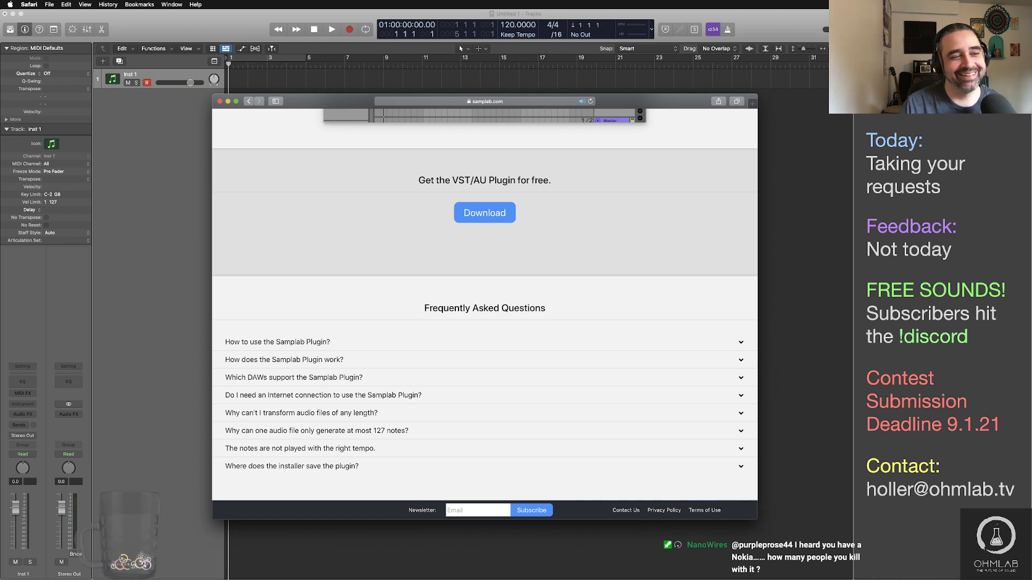
pyautogui.click(220, 101)
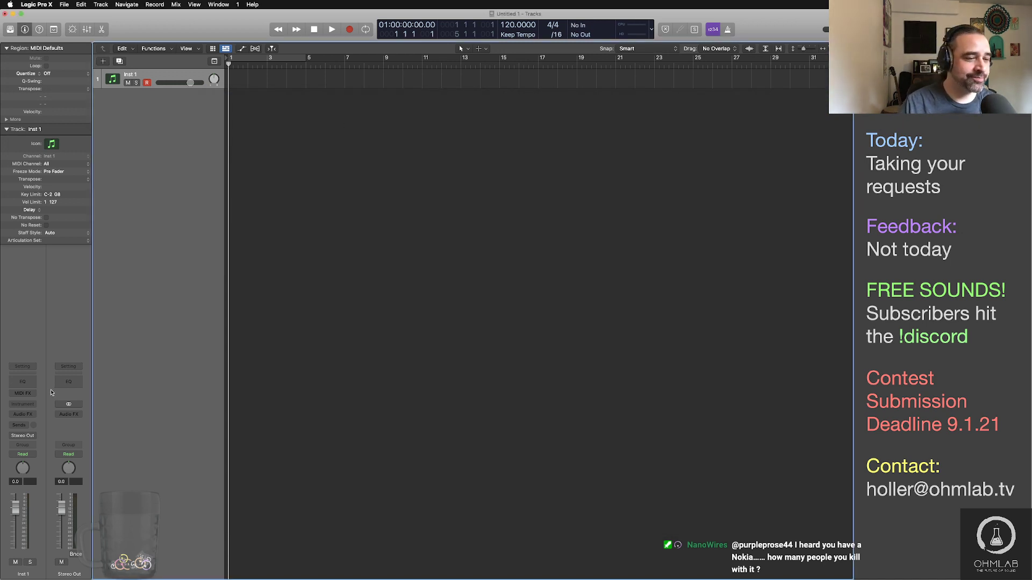
# Step: Load Serum as the software instrument on the Inst 1 track
pyautogui.click(23, 404)
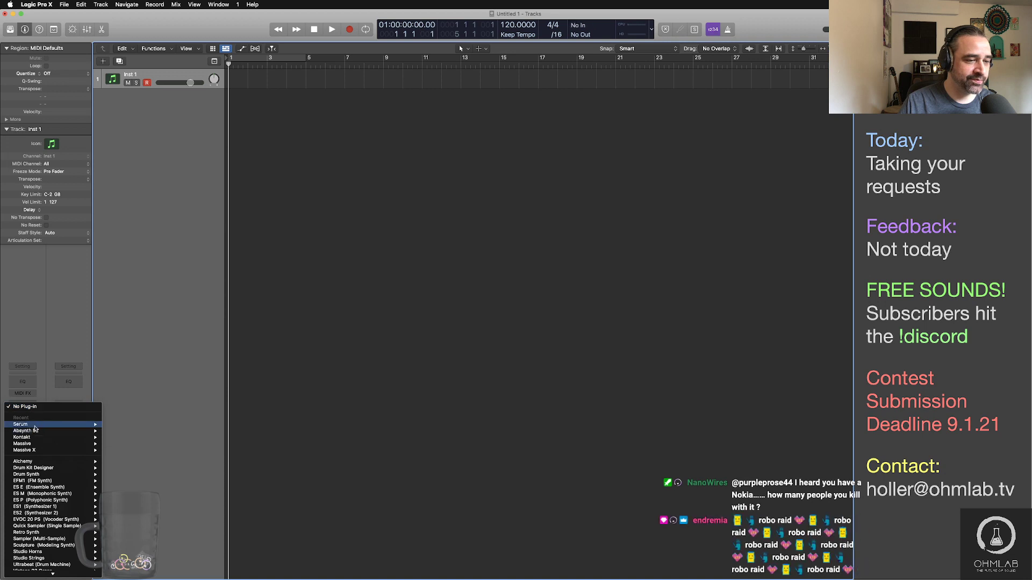
pyautogui.moveTo(35, 426)
pyautogui.click(118, 425)
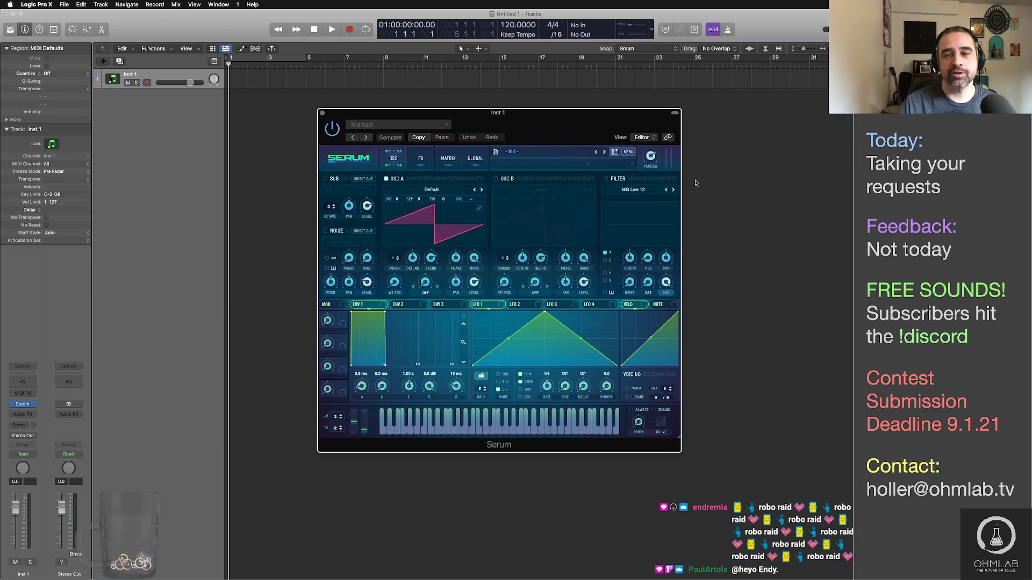
# Step: Enlarge the Serum window, hide its plug-in header, and position it over the middle of the tracks area
pyautogui.moveTo(737, 477); pyautogui.dragTo(738, 478)
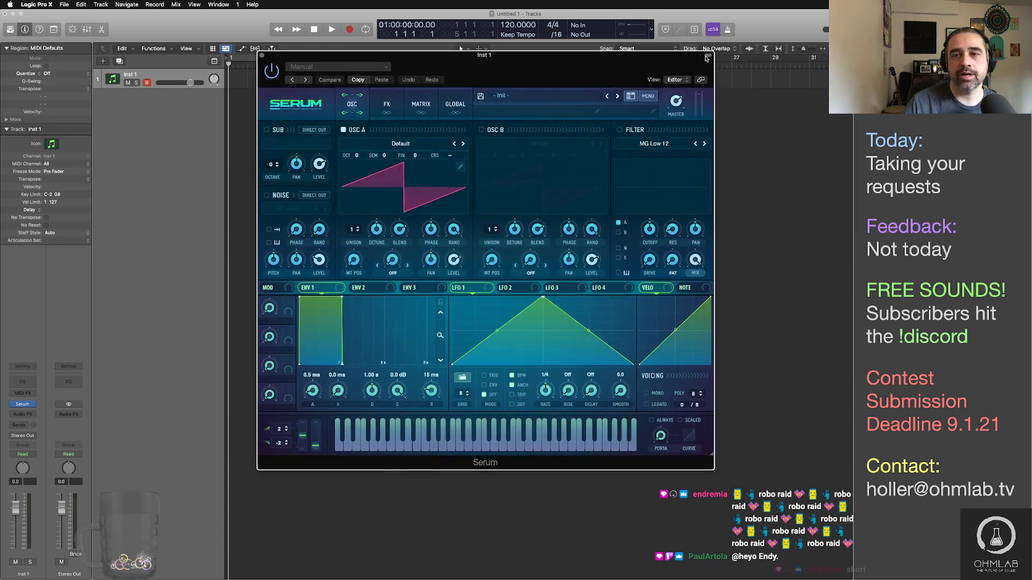
pyautogui.moveTo(481, 60); pyautogui.dragTo(525, 63)
pyautogui.click(767, 57)
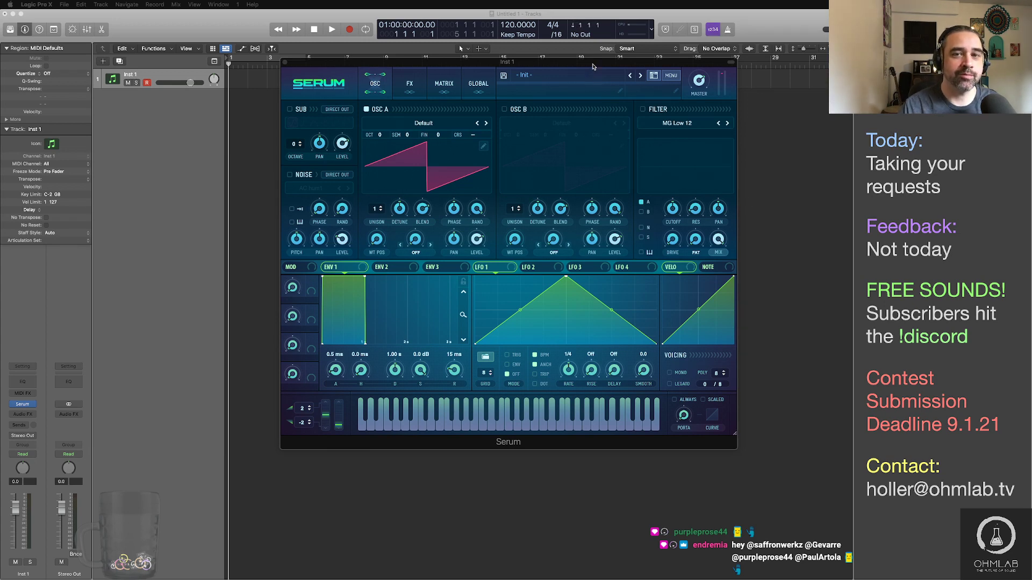
pyautogui.moveTo(593, 66)
pyautogui.mouseDown()
pyautogui.moveTo(584, 80)
pyautogui.moveTo(602, 78)
pyautogui.mouseUp()
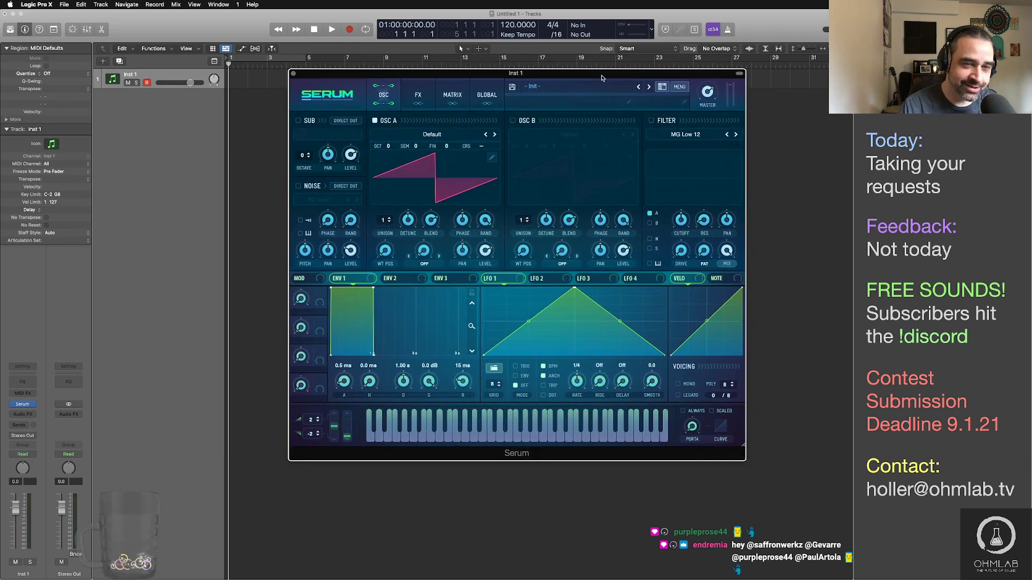
pyautogui.click(198, 184)
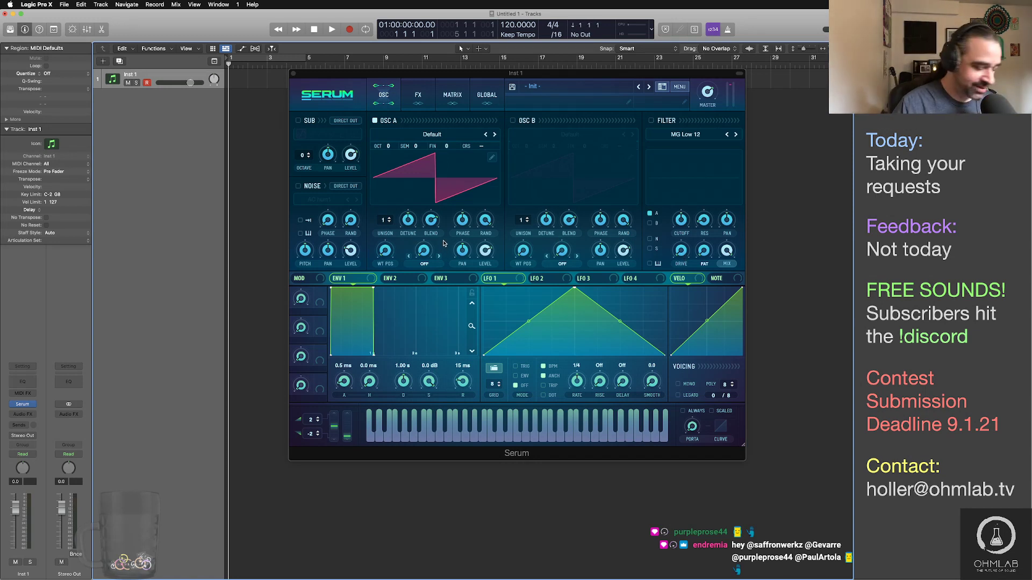
pyautogui.press('super+Tab')
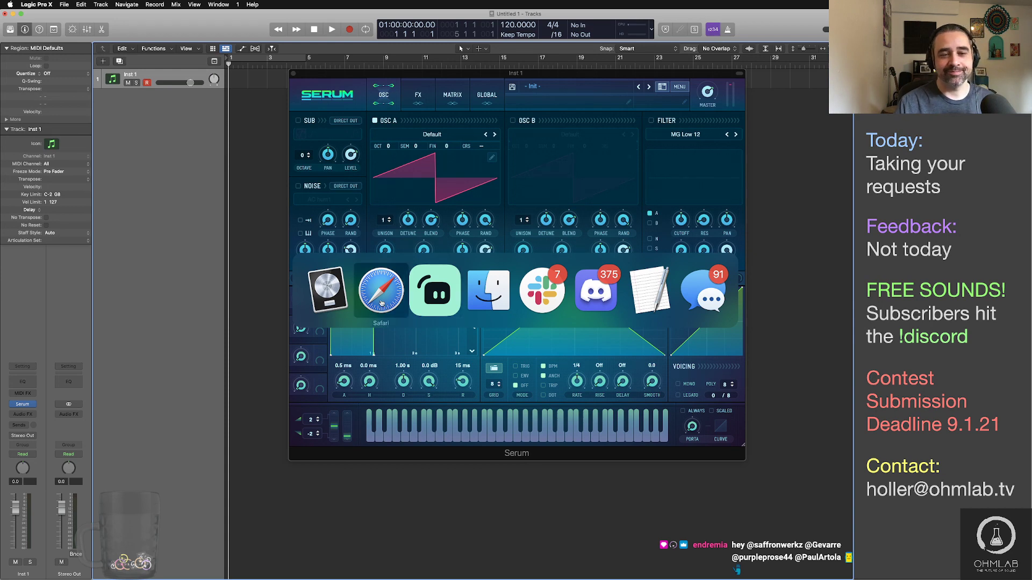
pyautogui.click(331, 305)
pyautogui.press('super+Tab')
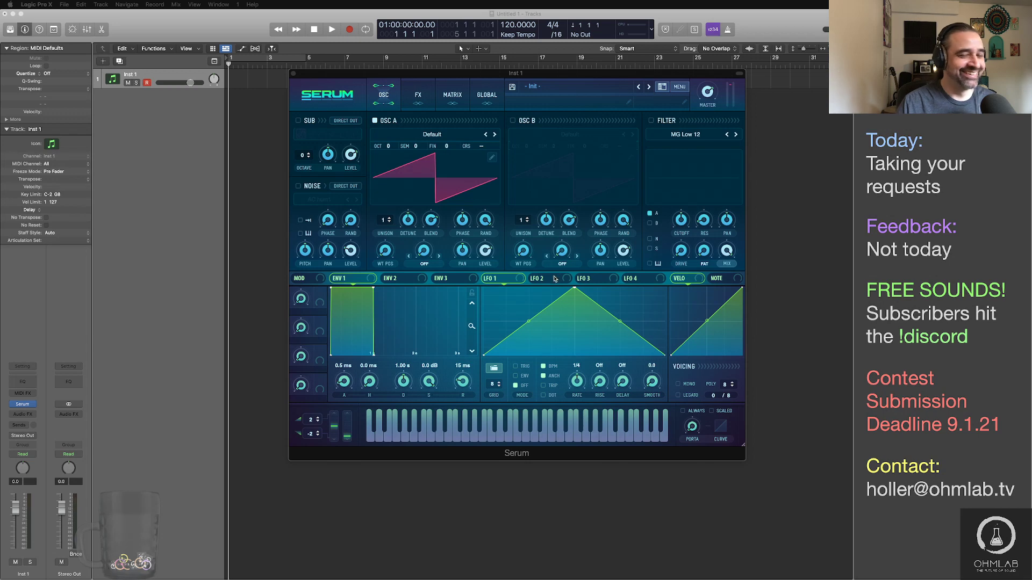
# Step: Load the Steam Punk wavetable from the User SoundFreqs collection into oscillator A and sweep its wavetable position
pyautogui.moveTo(480, 73); pyautogui.dragTo(452, 73)
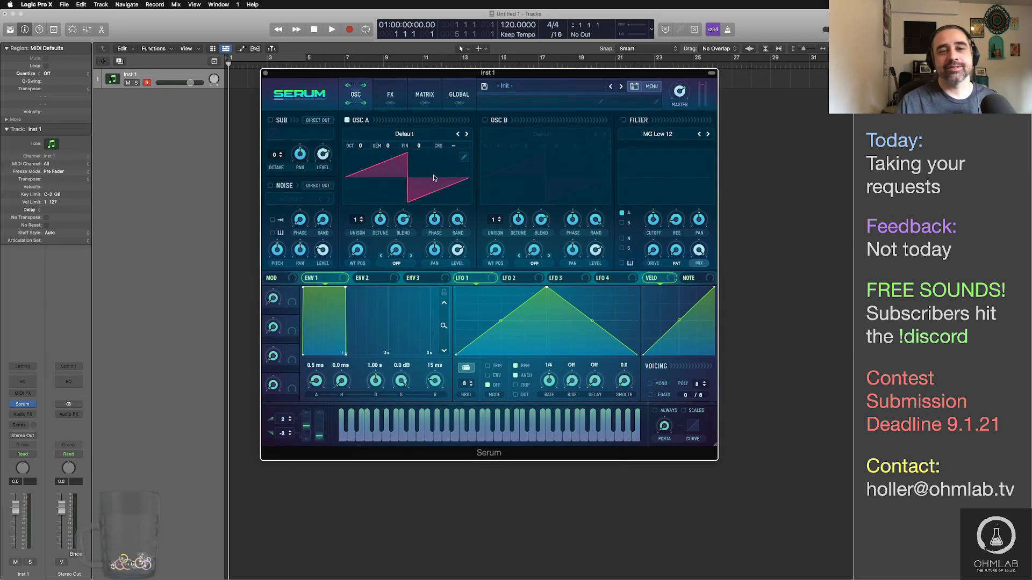
pyautogui.click(413, 139)
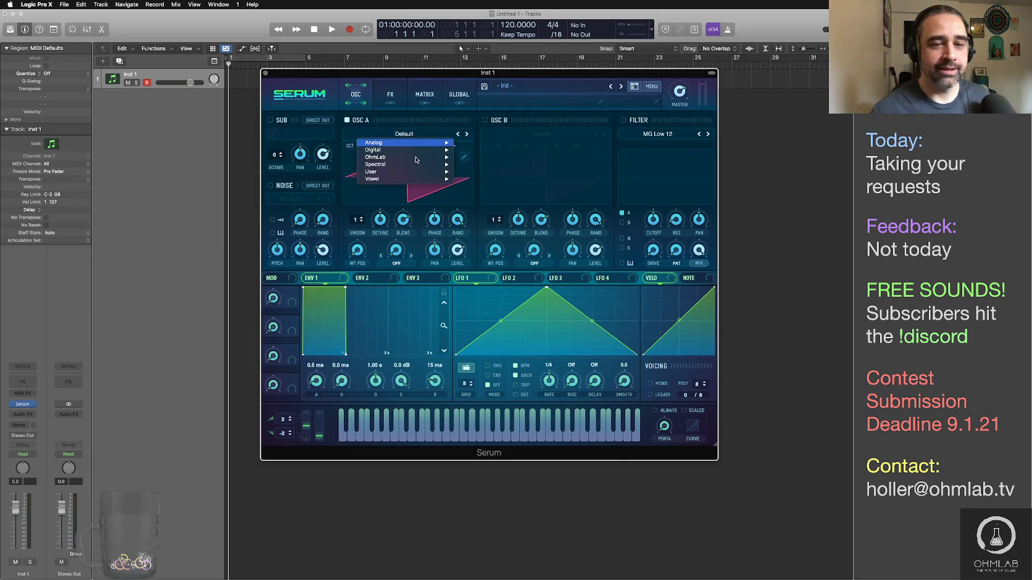
pyautogui.moveTo(445, 177)
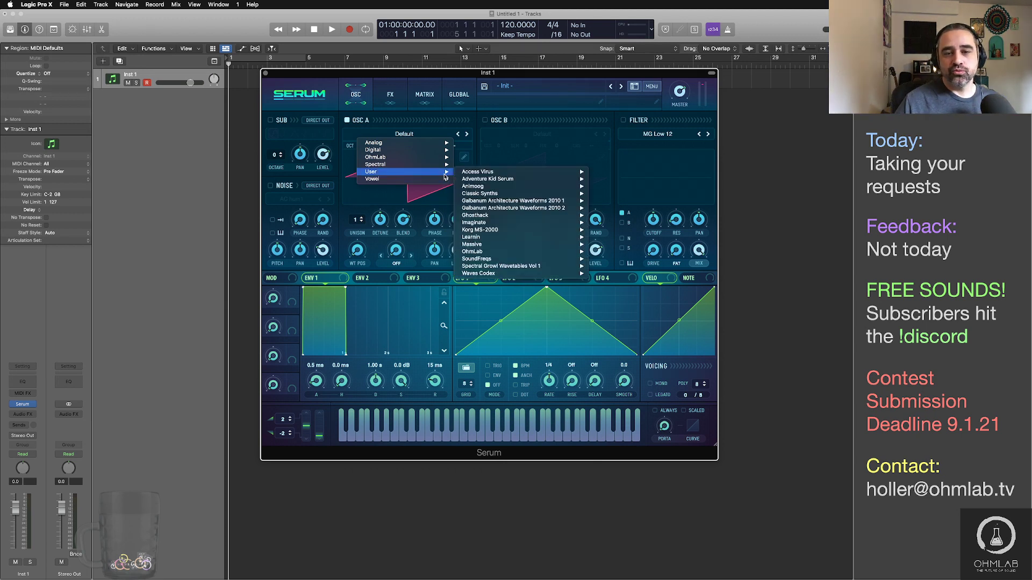
pyautogui.moveTo(575, 258)
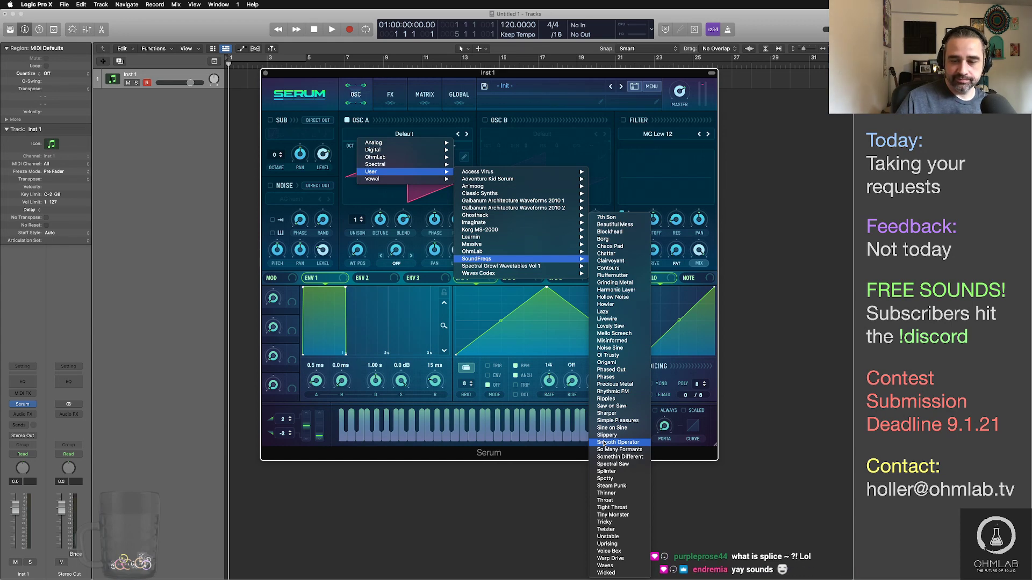
pyautogui.click(610, 486)
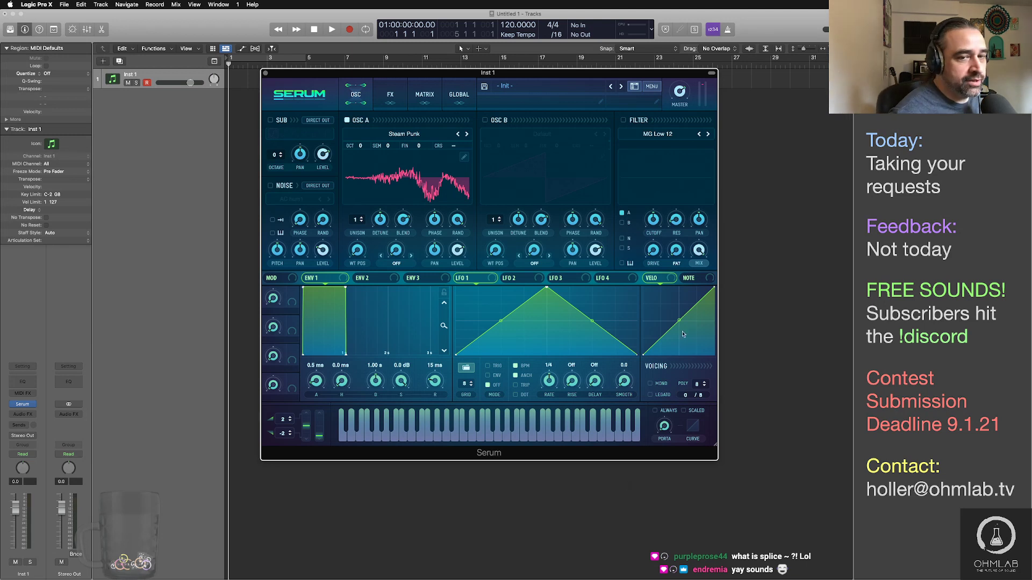
pyautogui.moveTo(359, 254)
pyautogui.mouseDown()
pyautogui.moveTo(363, 240)
pyautogui.moveTo(364, 260)
pyautogui.mouseUp()
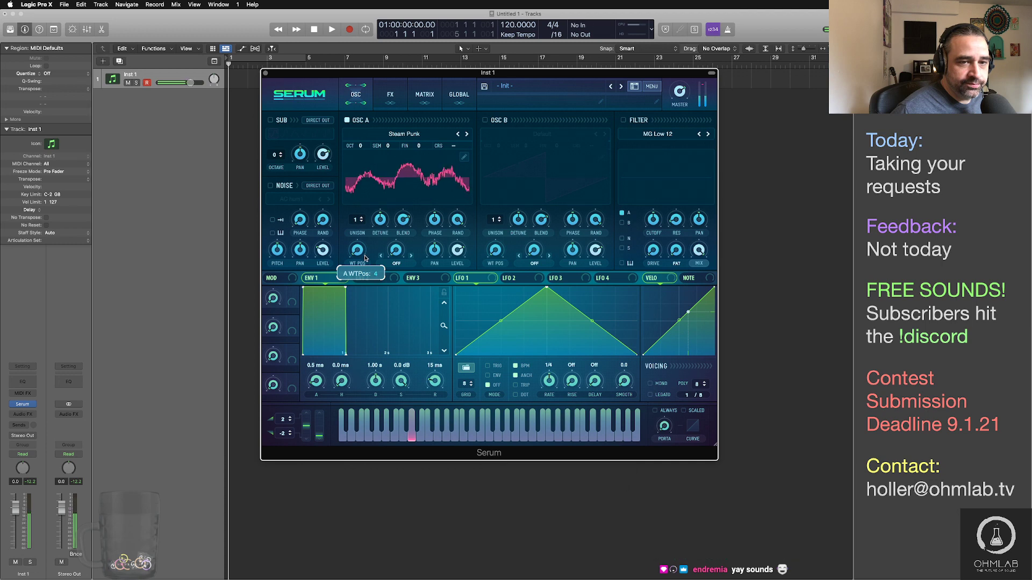
# Step: Open oscillator A's wavetable for editing, compare its opening frames, and remove the first frame
pyautogui.click(463, 156)
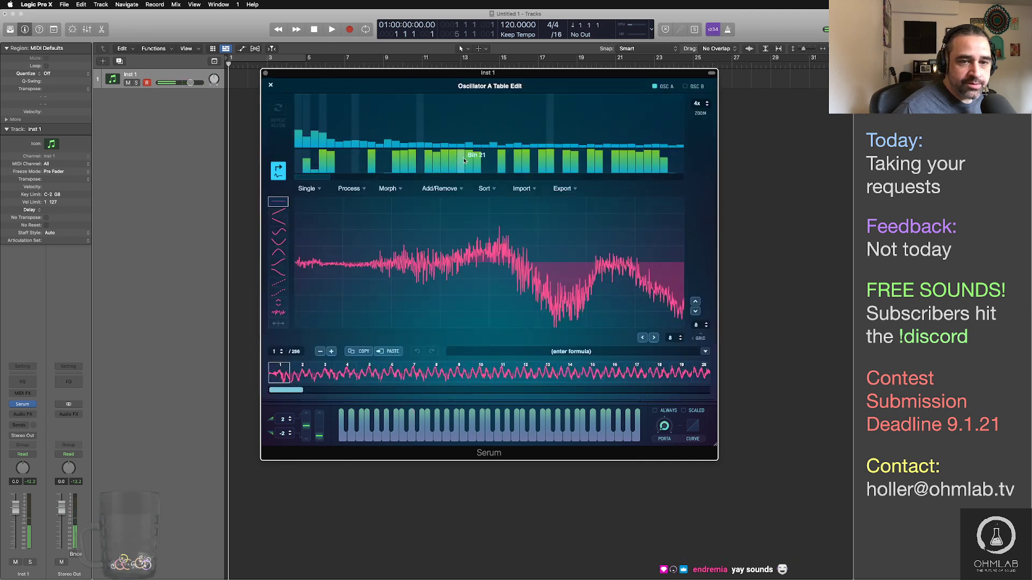
pyautogui.click(324, 372)
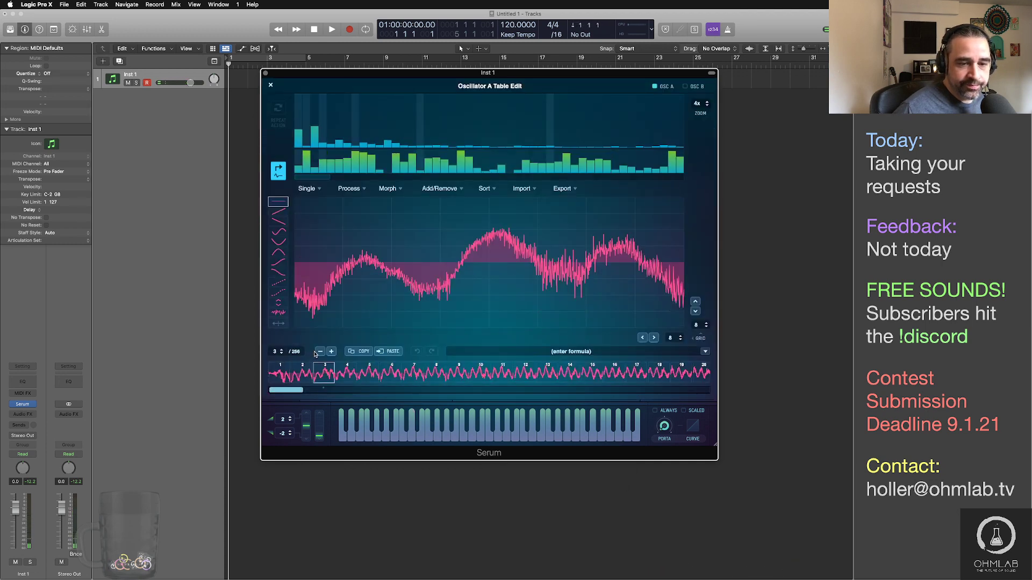
pyautogui.click(277, 376)
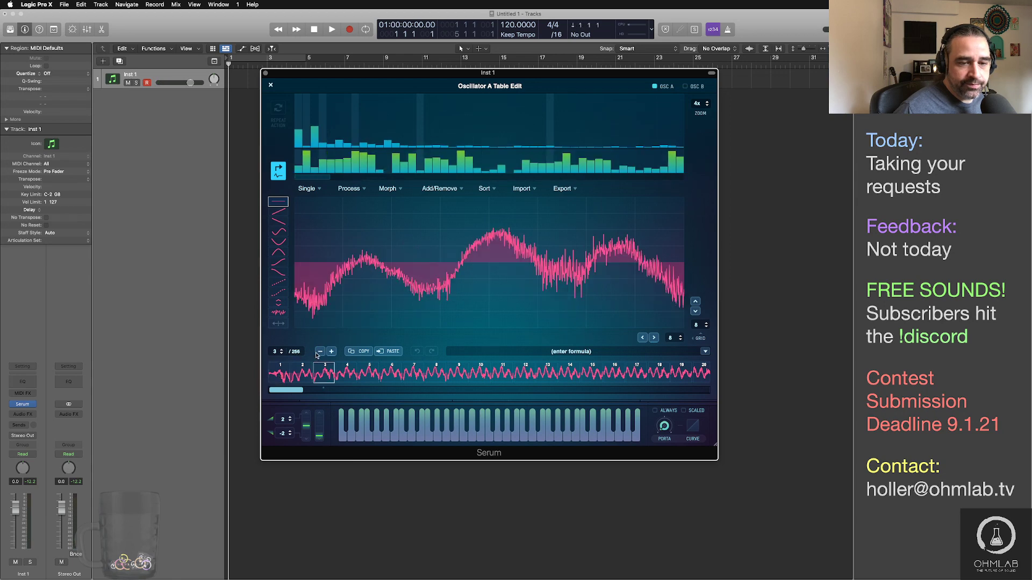
pyautogui.click(280, 372)
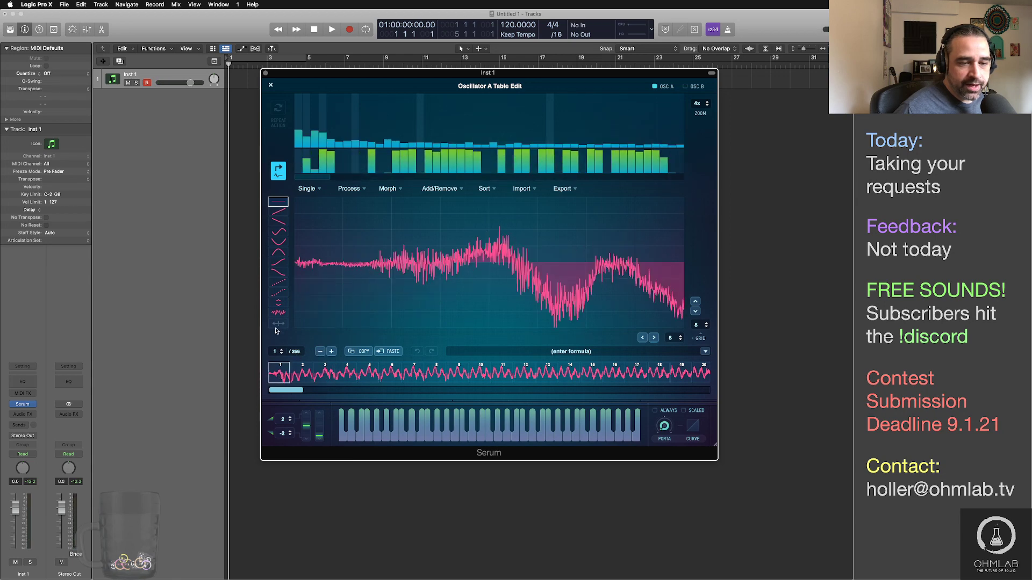
pyautogui.click(319, 352)
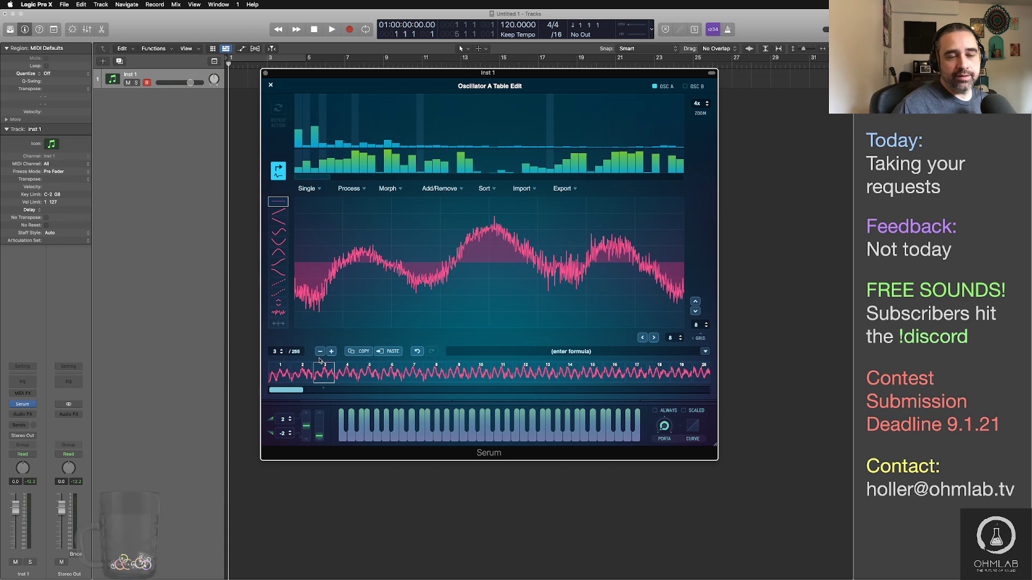
# Step: Morph the wavetable's frames across the whole table and close the wavetable editor
pyautogui.click(277, 376)
pyautogui.moveTo(282, 390); pyautogui.dragTo(693, 390)
pyautogui.keyDown('shift'); pyautogui.click(698, 375); pyautogui.keyUp('shift')
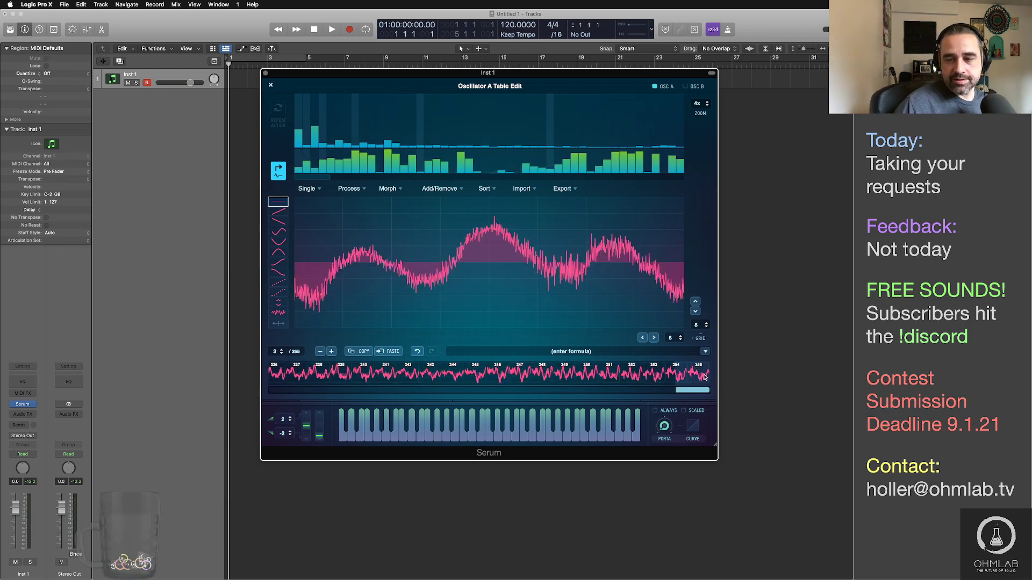
pyautogui.click(398, 189)
pyautogui.click(438, 206)
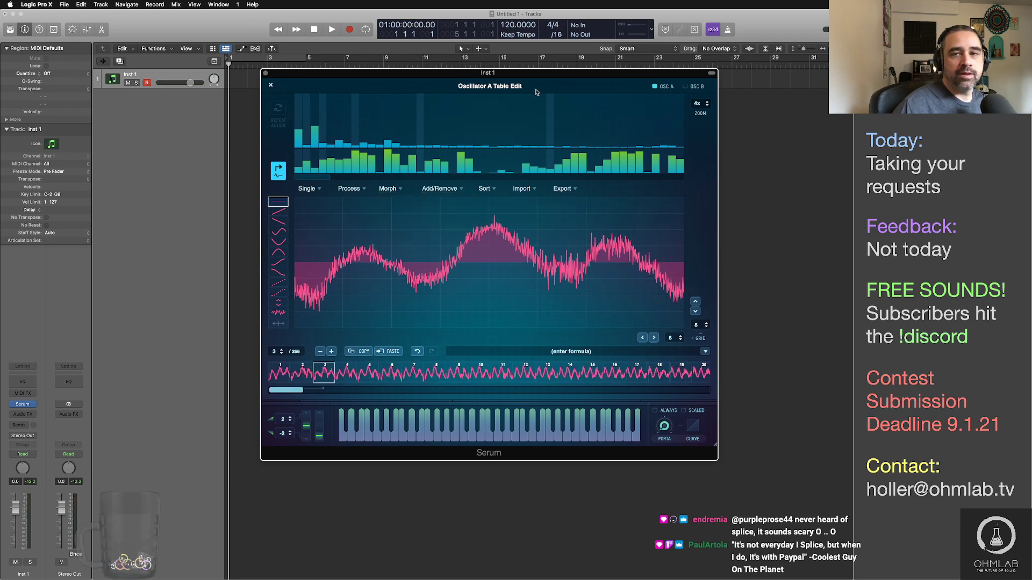
pyautogui.click(270, 86)
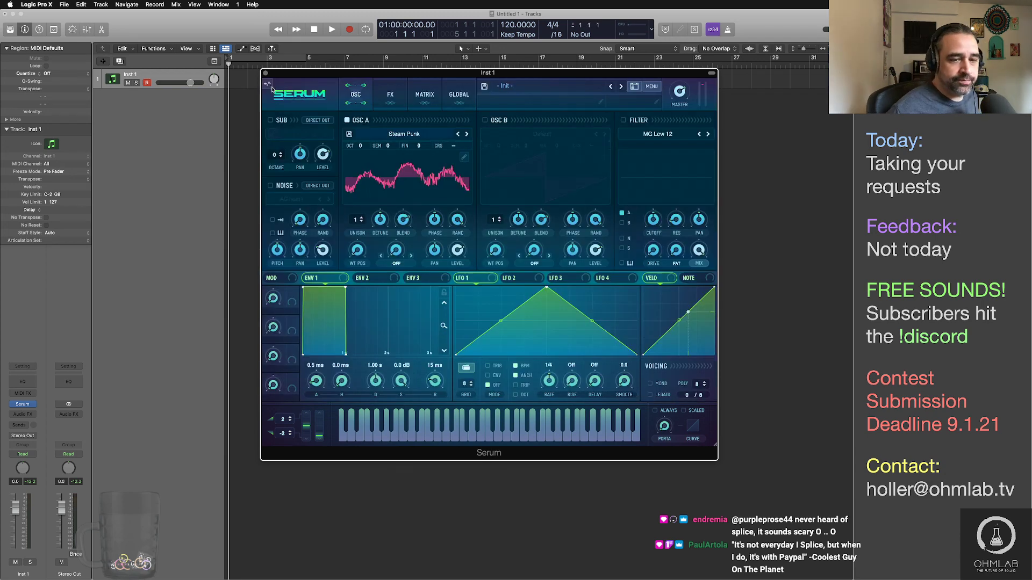
# Step: Set oscillator A's octave to -2 and sweep its wavetable position
pyautogui.moveTo(357, 251); pyautogui.dragTo(370, 232)
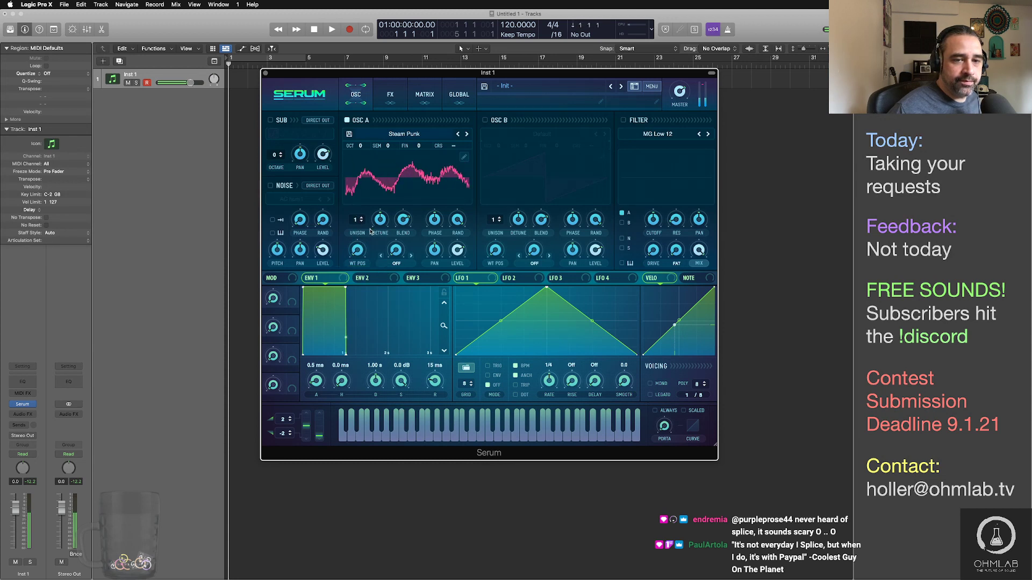
pyautogui.moveTo(362, 148); pyautogui.dragTo(362, 175)
pyautogui.moveTo(356, 250); pyautogui.dragTo(357, 156)
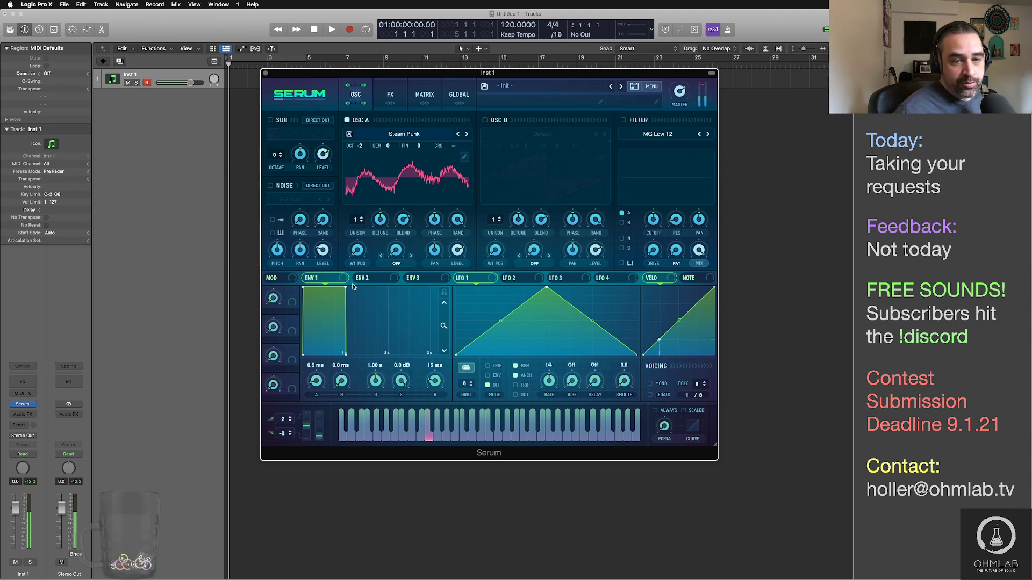
pyautogui.moveTo(356, 250); pyautogui.dragTo(372, 210)
# Step: Enable oscillator B with the Analog_BD_Sin wavetable and set its octave to +3
pyautogui.click(485, 120)
pyautogui.click(496, 135)
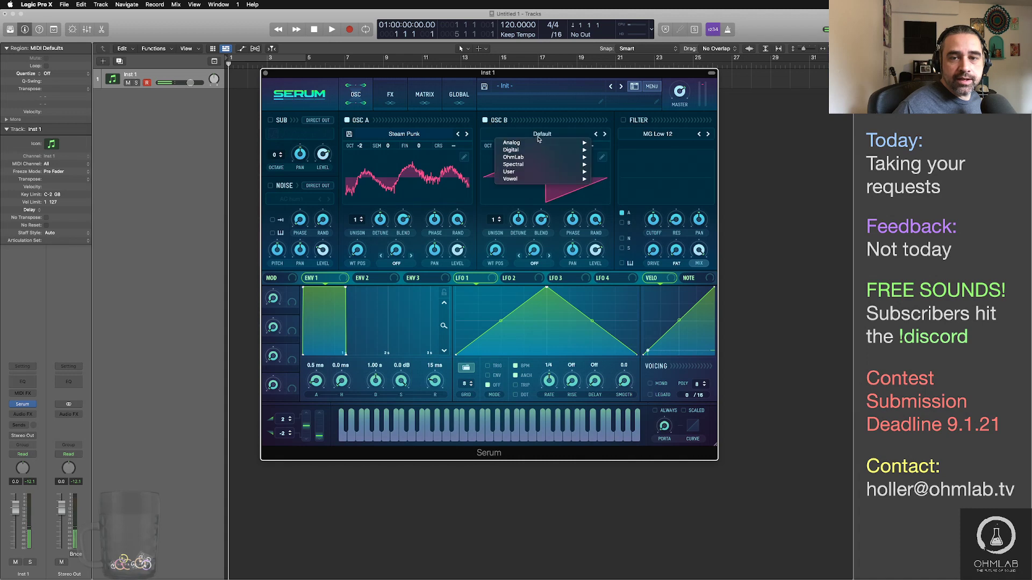
pyautogui.moveTo(585, 146)
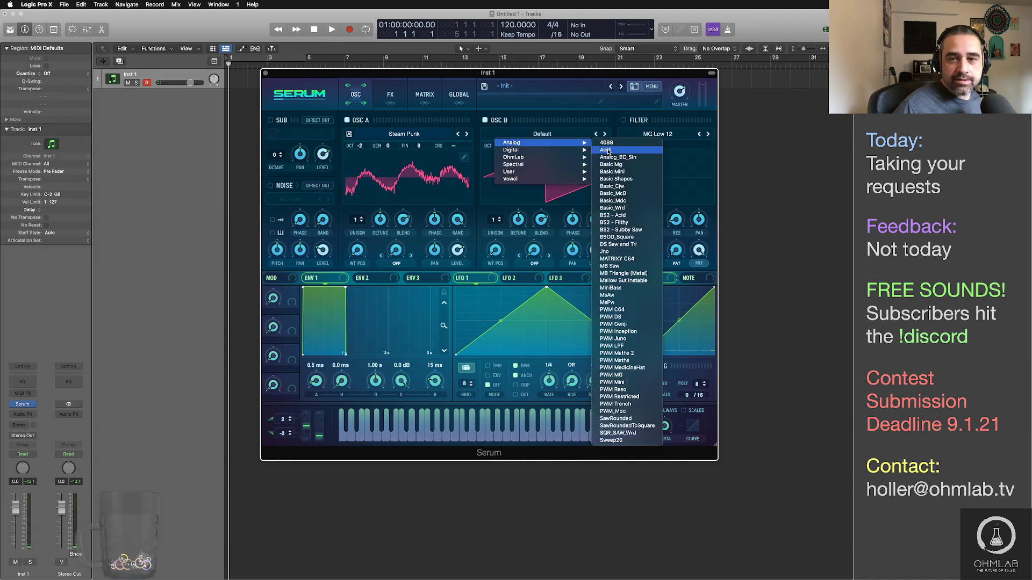
pyautogui.click(617, 157)
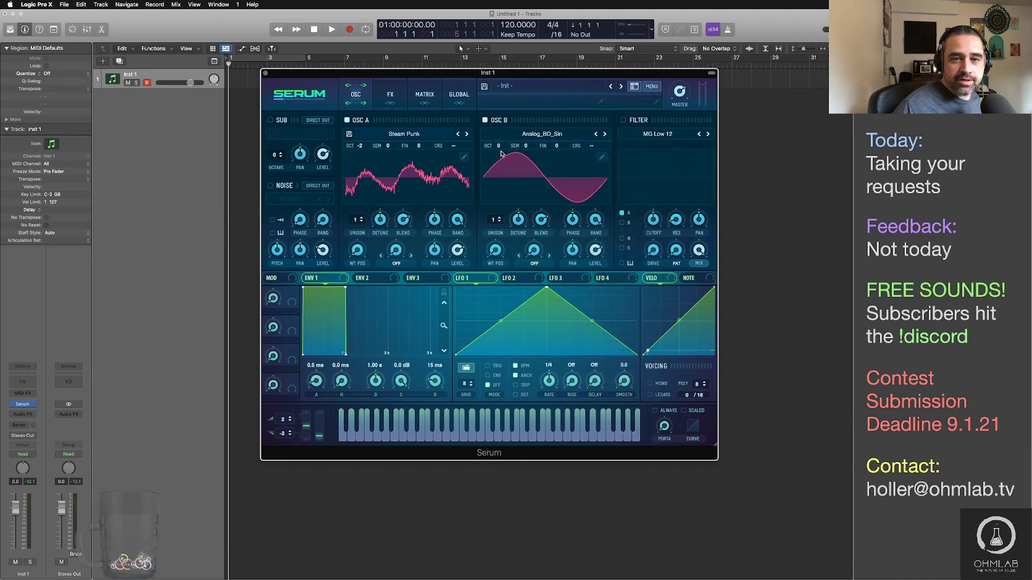
pyautogui.moveTo(500, 147); pyautogui.dragTo(536, 123)
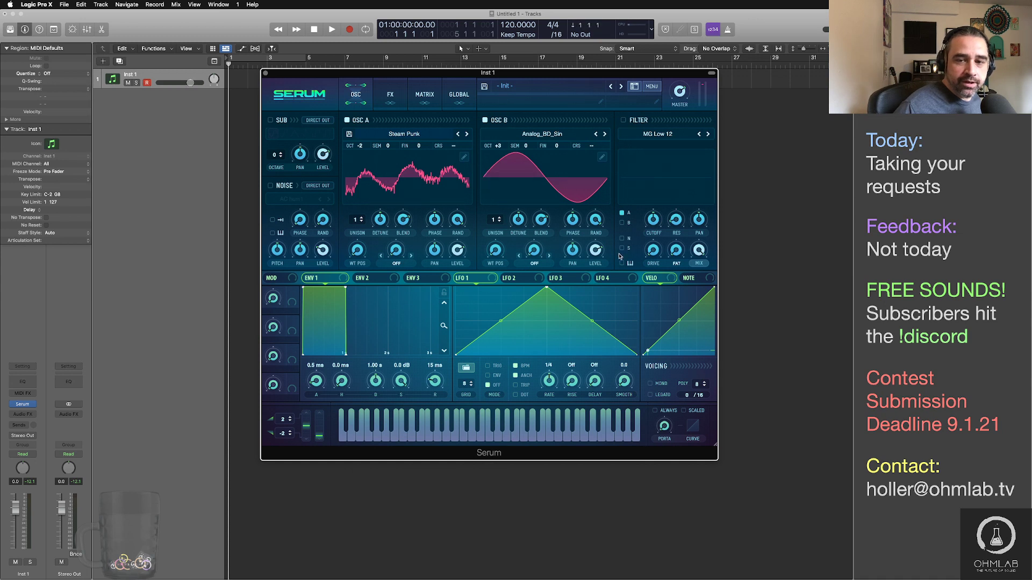
# Step: Set oscillator A's warp mode to FM (from B) and its unison to 2 voices
pyautogui.click(404, 263)
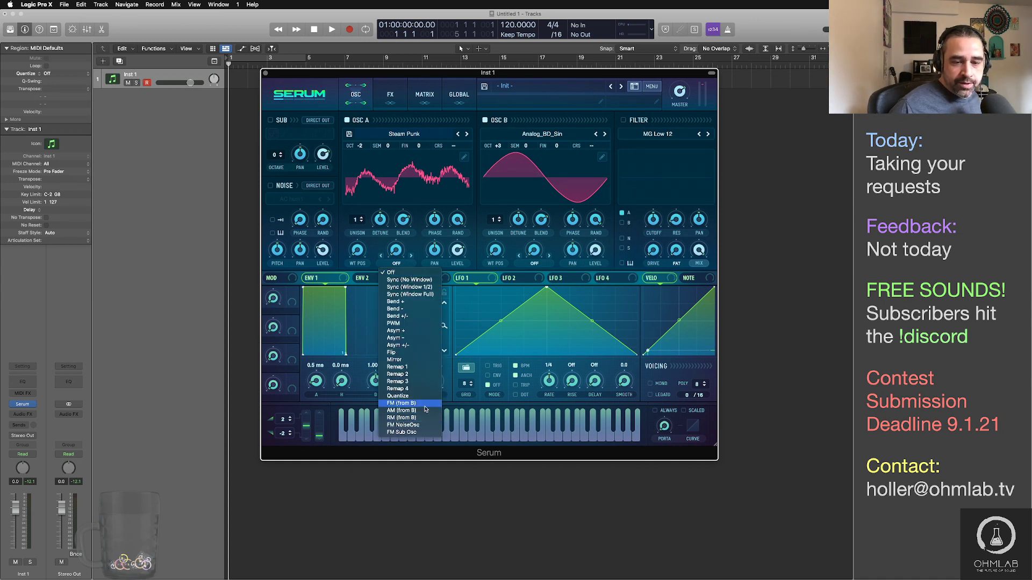
pyautogui.click(425, 405)
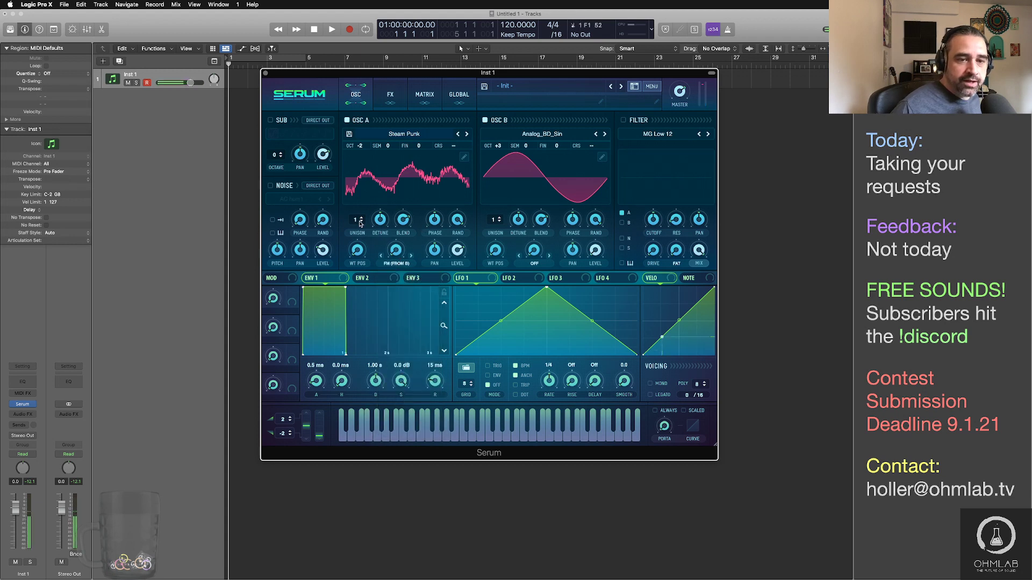
pyautogui.moveTo(362, 222)
pyautogui.mouseDown()
pyautogui.moveTo(363, 203)
pyautogui.moveTo(363, 216)
pyautogui.mouseUp()
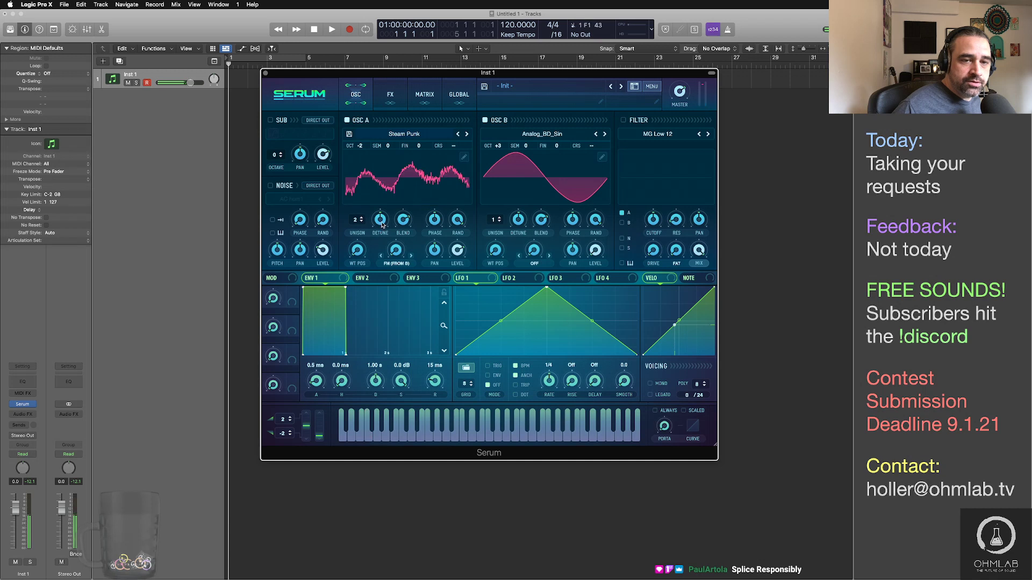
pyautogui.moveTo(379, 230)
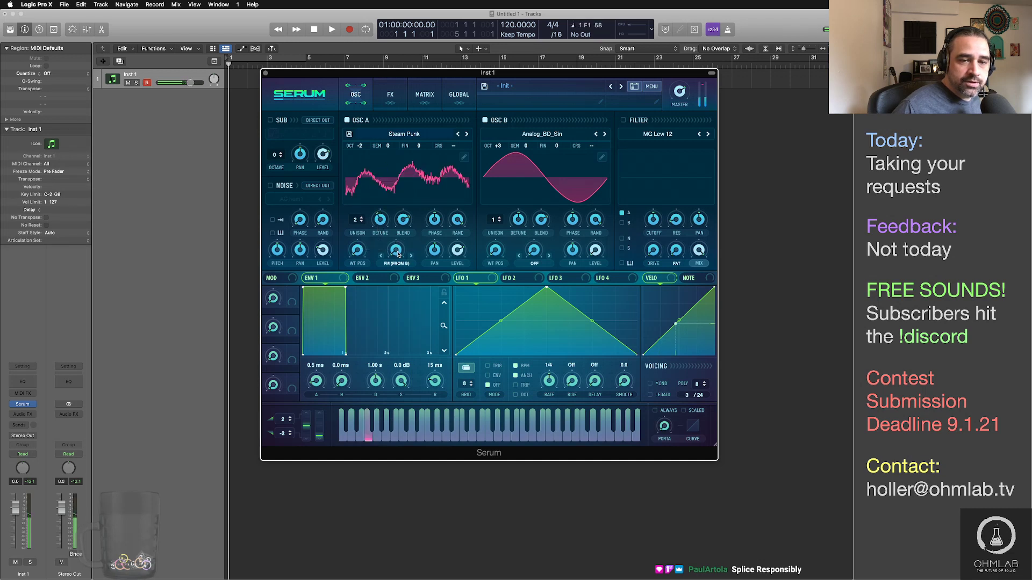
pyautogui.moveTo(396, 246)
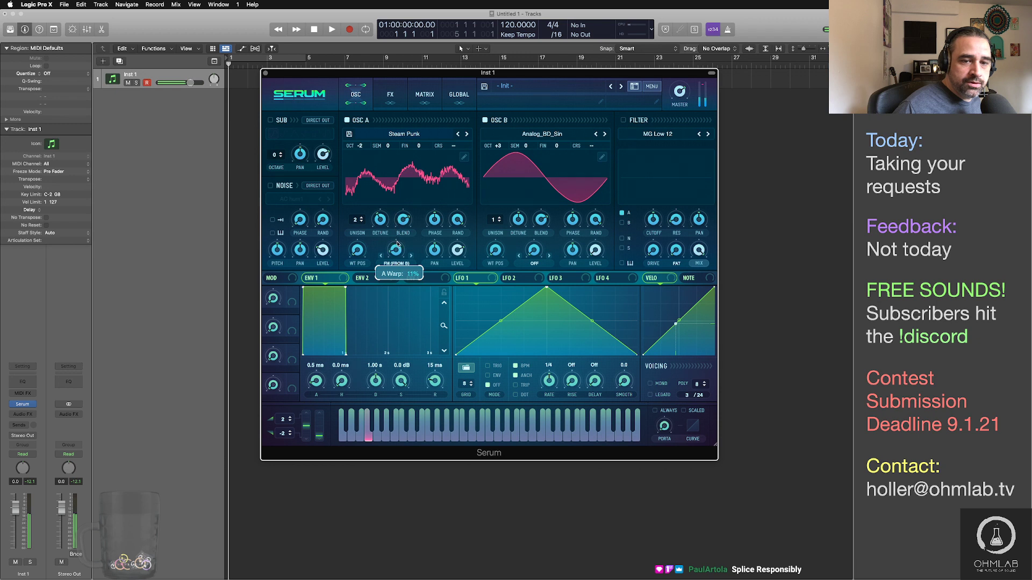
# Step: Assign LFO 1 to modulate oscillator A's FM warp amount and wavetable position
pyautogui.moveTo(473, 278); pyautogui.dragTo(388, 261)
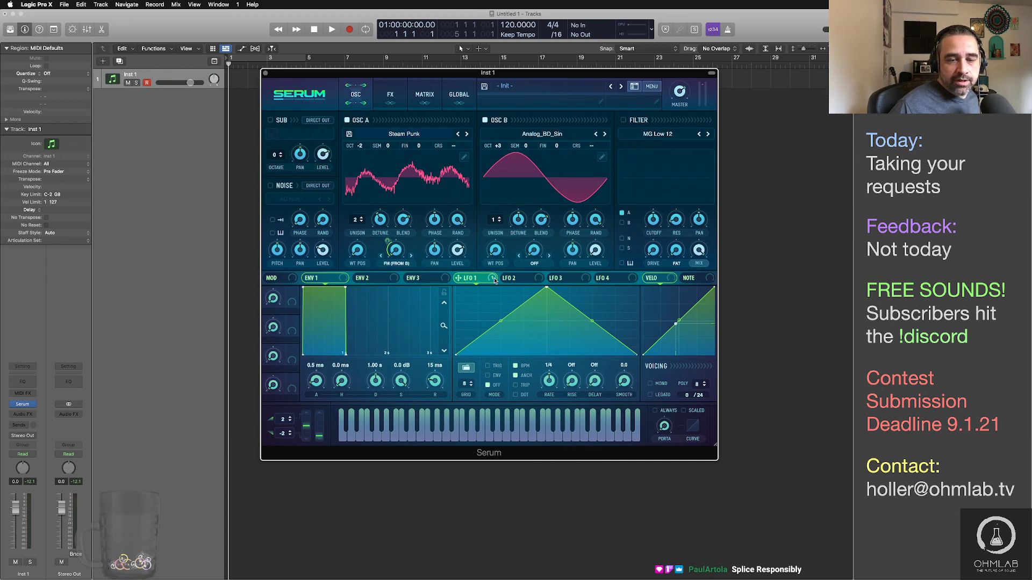
pyautogui.moveTo(495, 280); pyautogui.dragTo(352, 243)
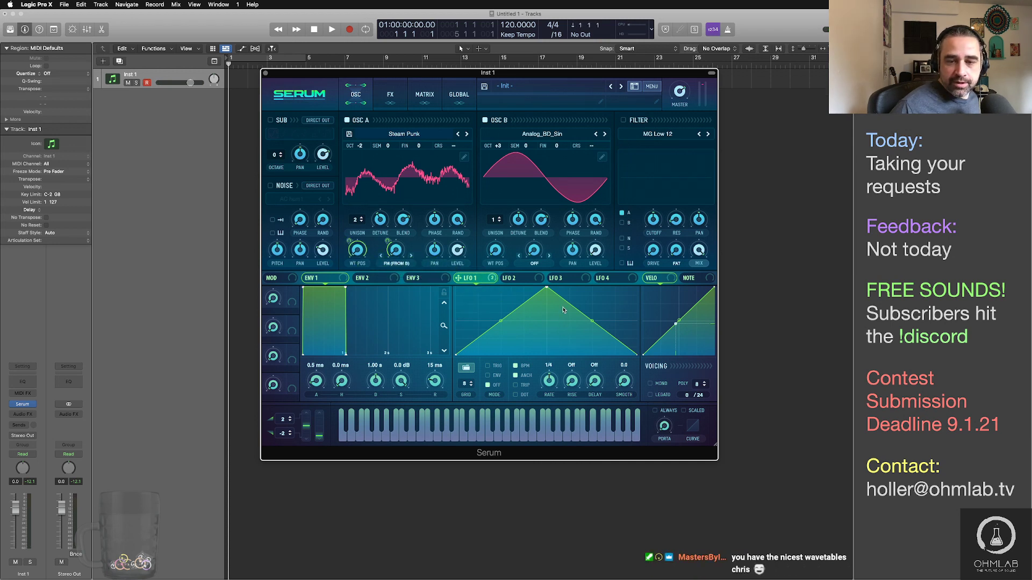
# Step: Shape LFO 1 into a rising ramp with a 4 bar rate and set it to trigger mode
pyautogui.moveTo(547, 289); pyautogui.dragTo(636, 289)
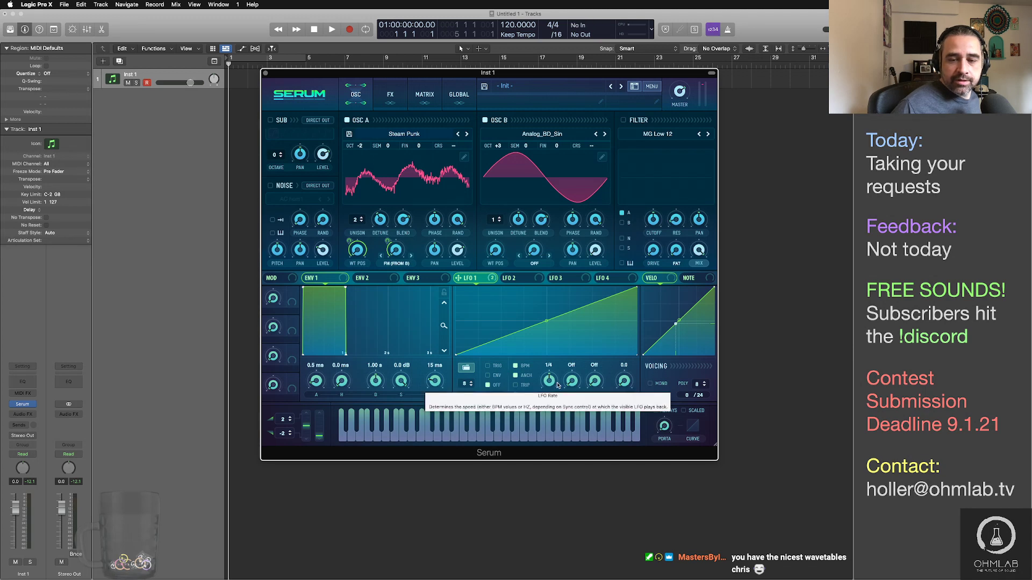
pyautogui.moveTo(556, 384); pyautogui.dragTo(552, 397)
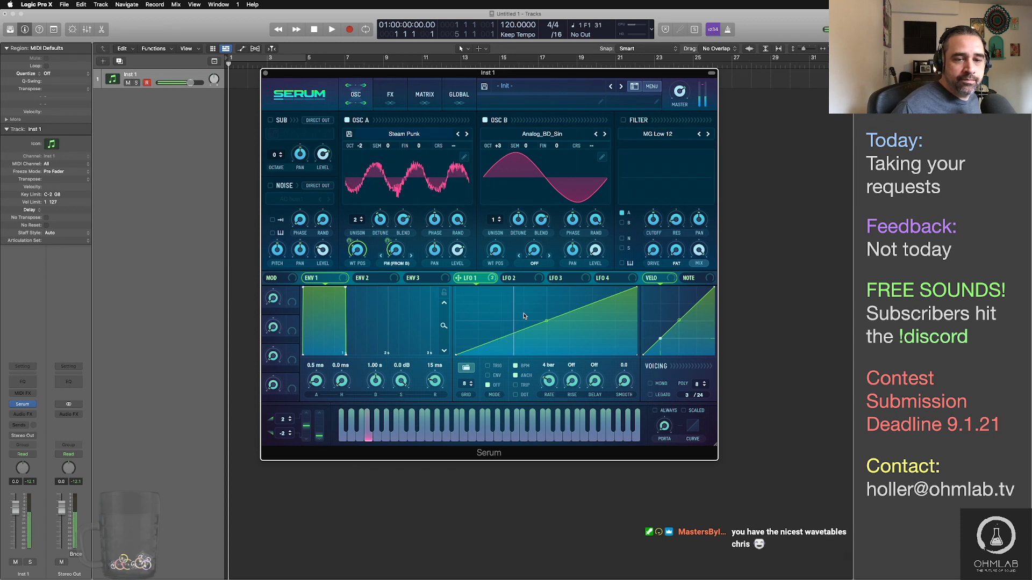
pyautogui.click(487, 365)
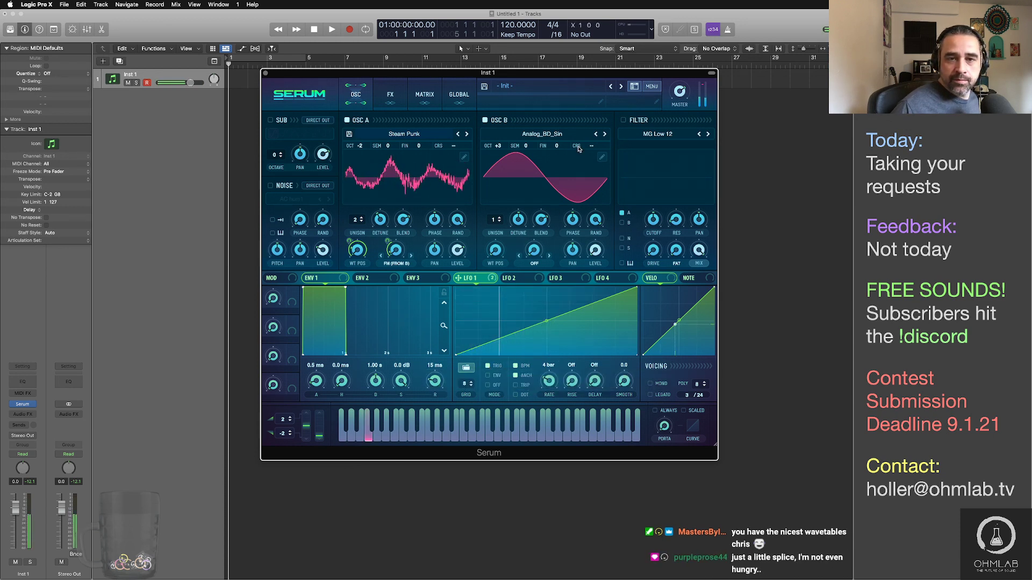
# Step: Set LFO 2 to trigger mode with a 1/16 rate
pyautogui.moveTo(460, 251)
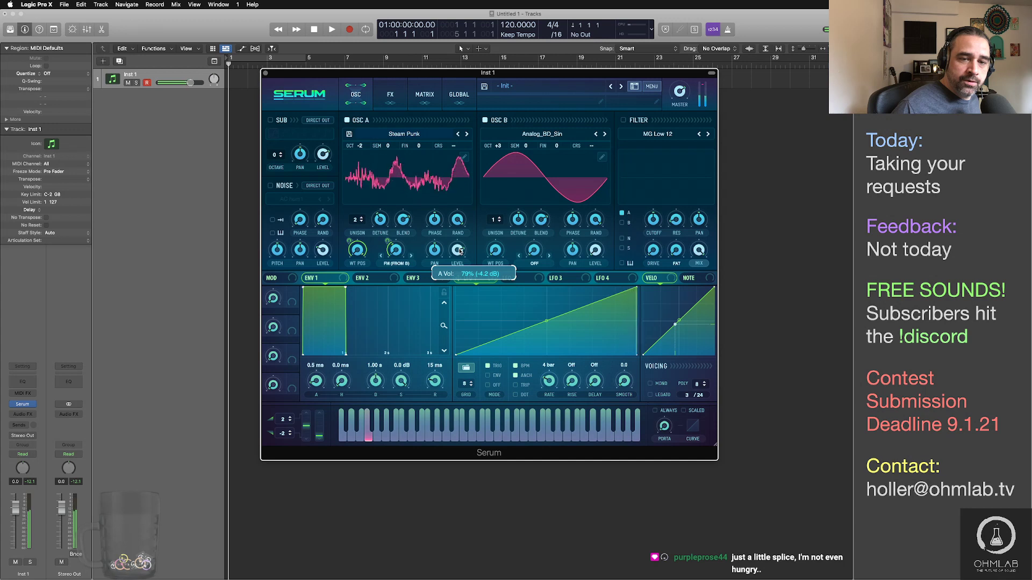
pyautogui.moveTo(388, 239)
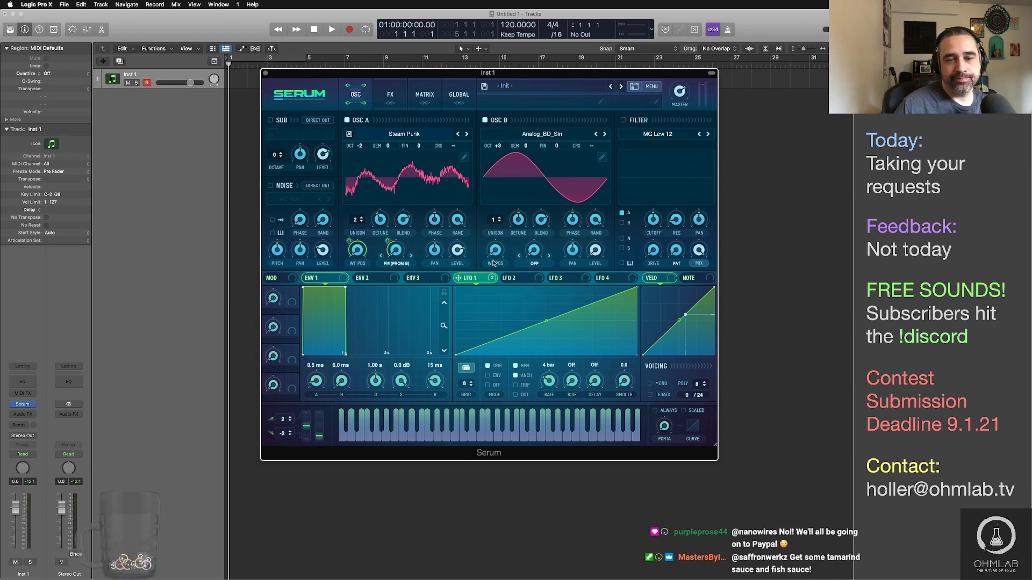
pyautogui.click(535, 276)
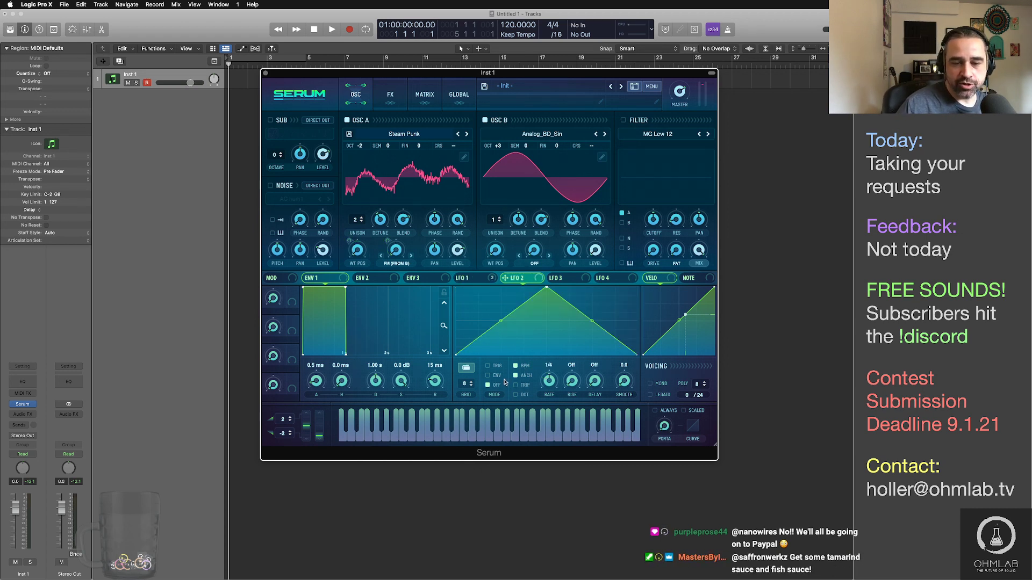
pyautogui.click(488, 366)
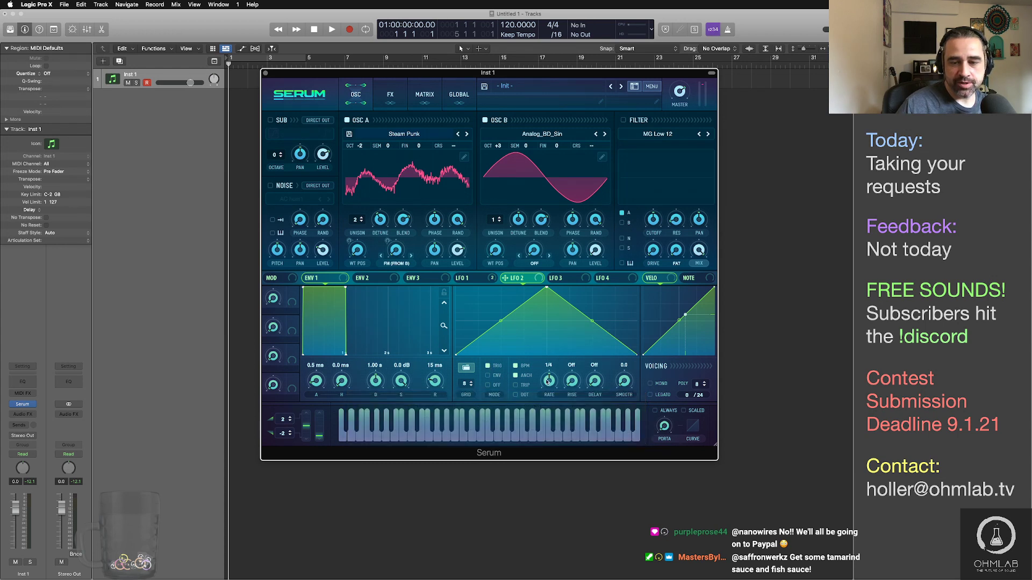
pyautogui.moveTo(549, 374); pyautogui.dragTo(548, 368)
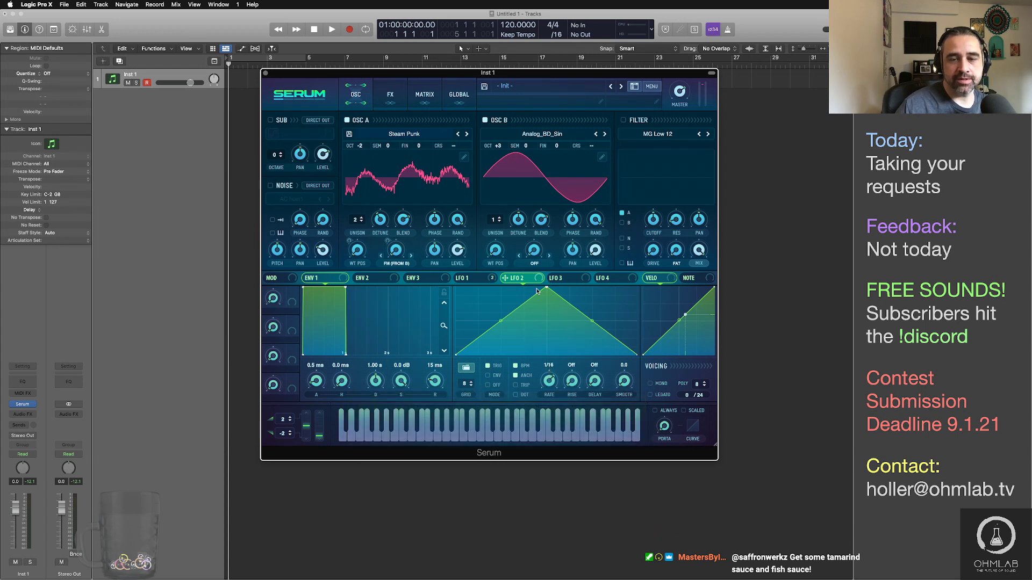
# Step: Load the Building Ramps shape from the user SoundFreqs folder into LFO 2
pyautogui.click(469, 369)
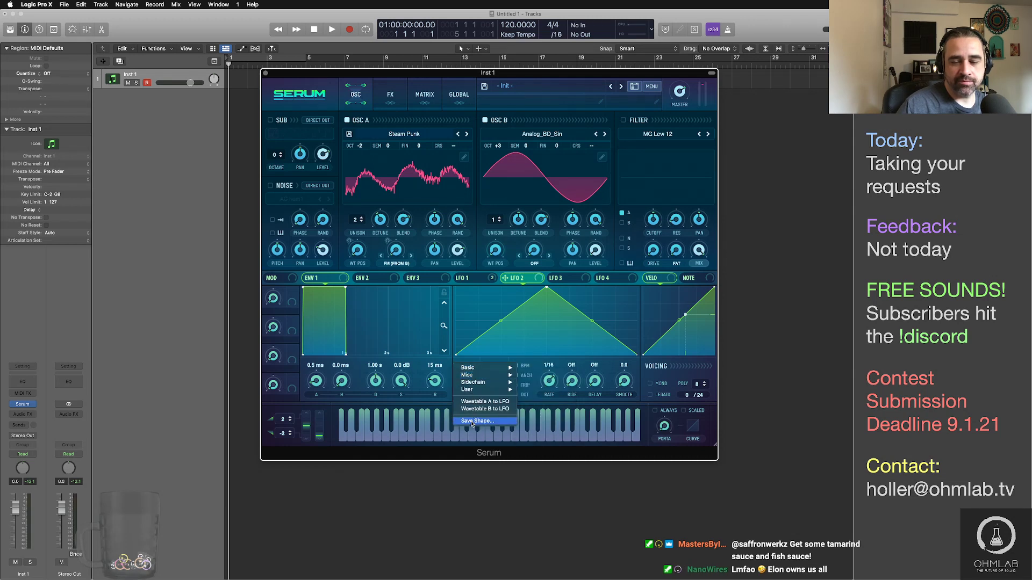
pyautogui.moveTo(481, 390)
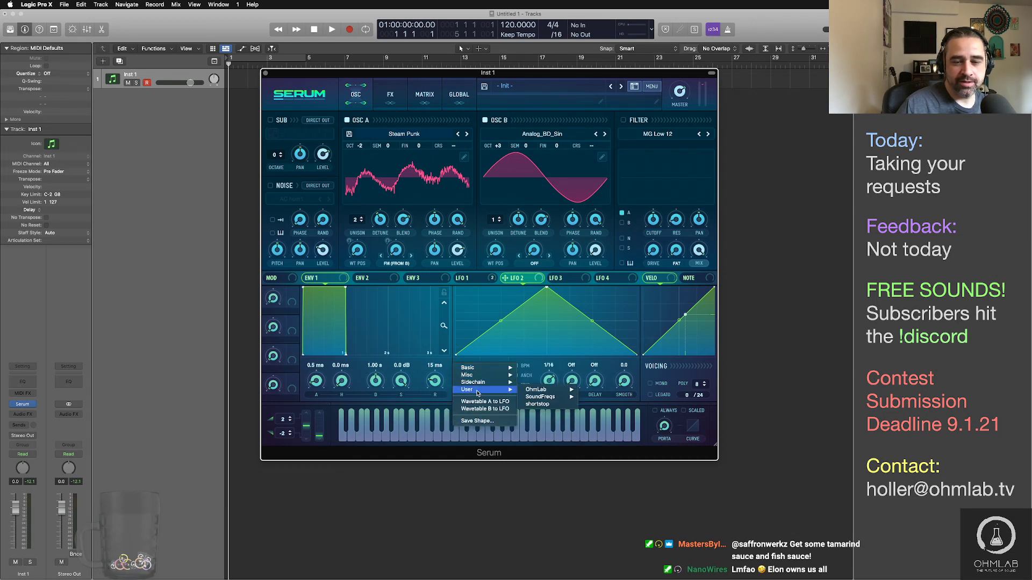
pyautogui.moveTo(540, 391)
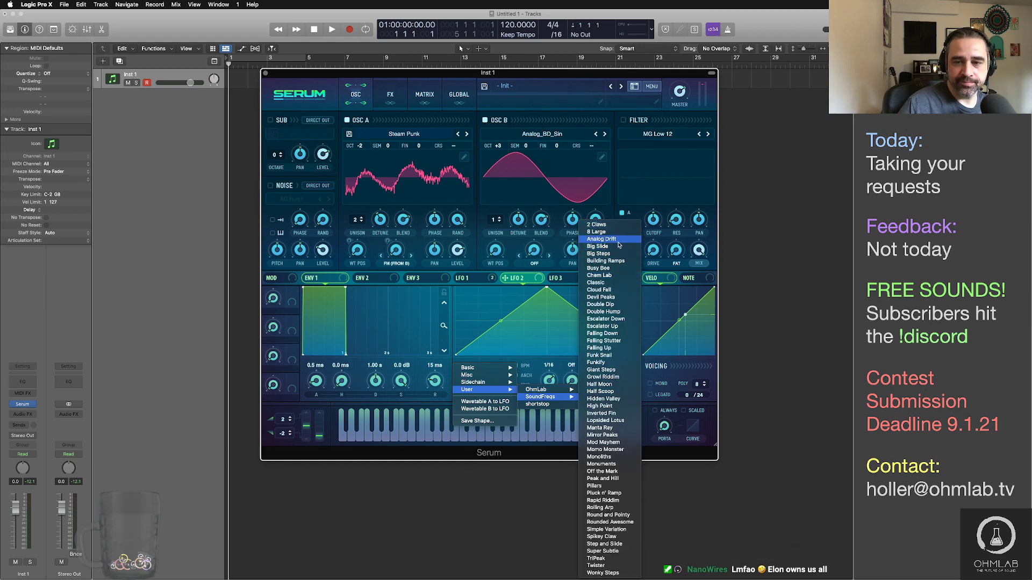
pyautogui.click(618, 262)
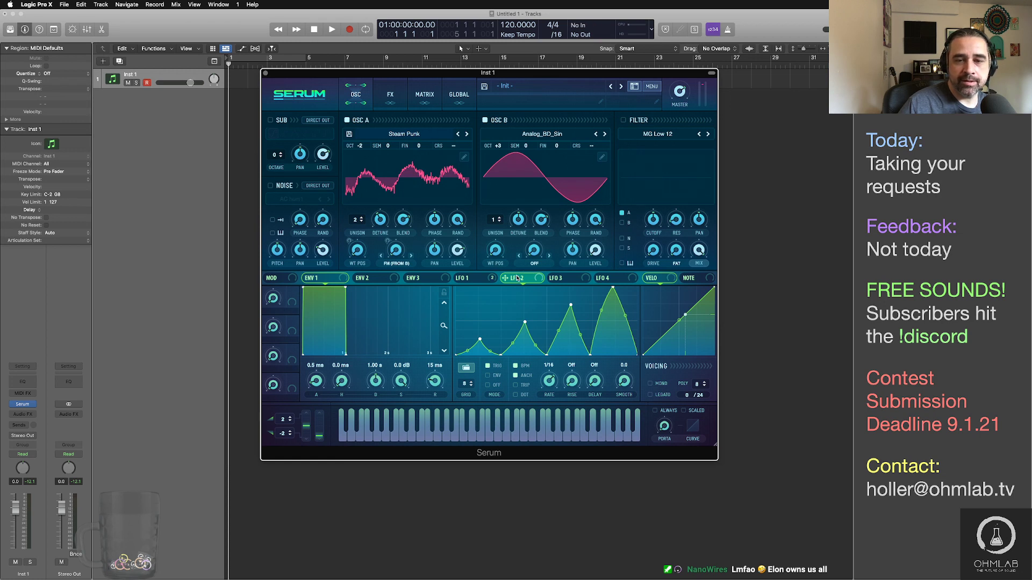
# Step: Assign LFO 2 to modulate oscillator A's level and adjust the modulation amount
pyautogui.moveTo(518, 277); pyautogui.dragTo(458, 251)
pyautogui.moveTo(458, 305); pyautogui.dragTo(460, 322)
pyautogui.moveTo(460, 321); pyautogui.dragTo(458, 310)
pyautogui.moveTo(447, 238); pyautogui.dragTo(450, 218)
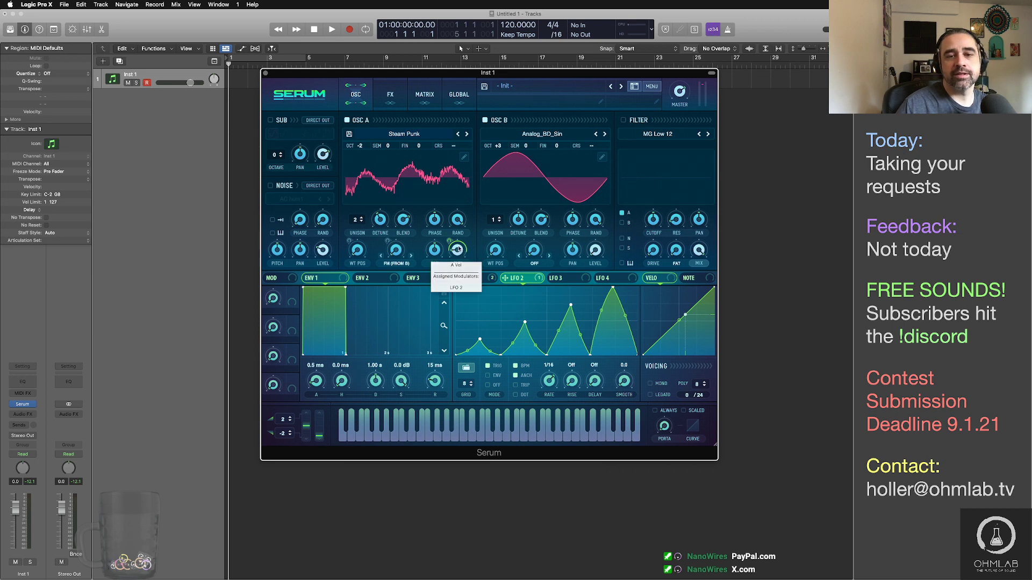
# Step: Set LFO 1 as the aux source for the LFO 2 to A Vol routing in the modulation matrix
pyautogui.click(424, 95)
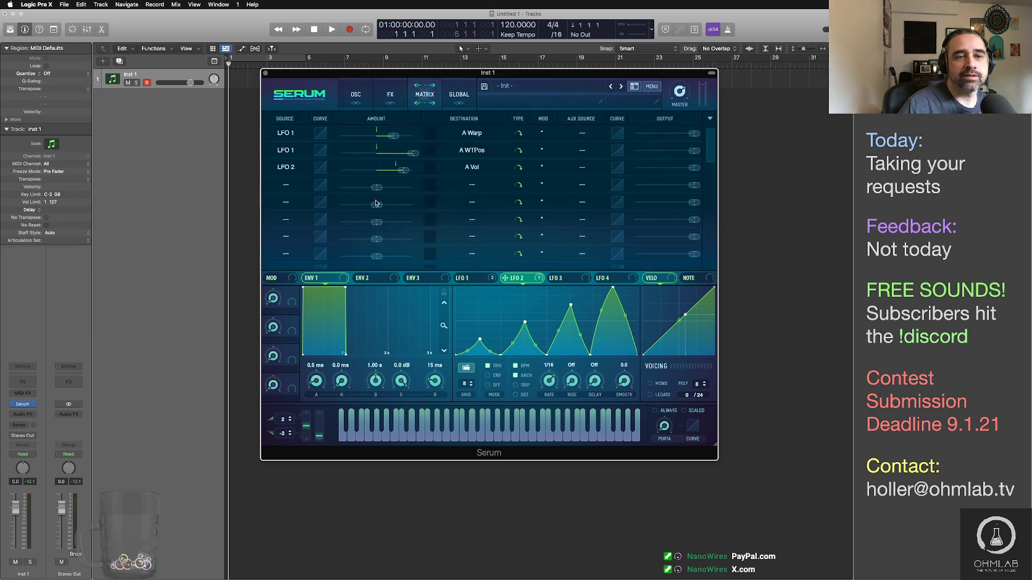
pyautogui.click(582, 170)
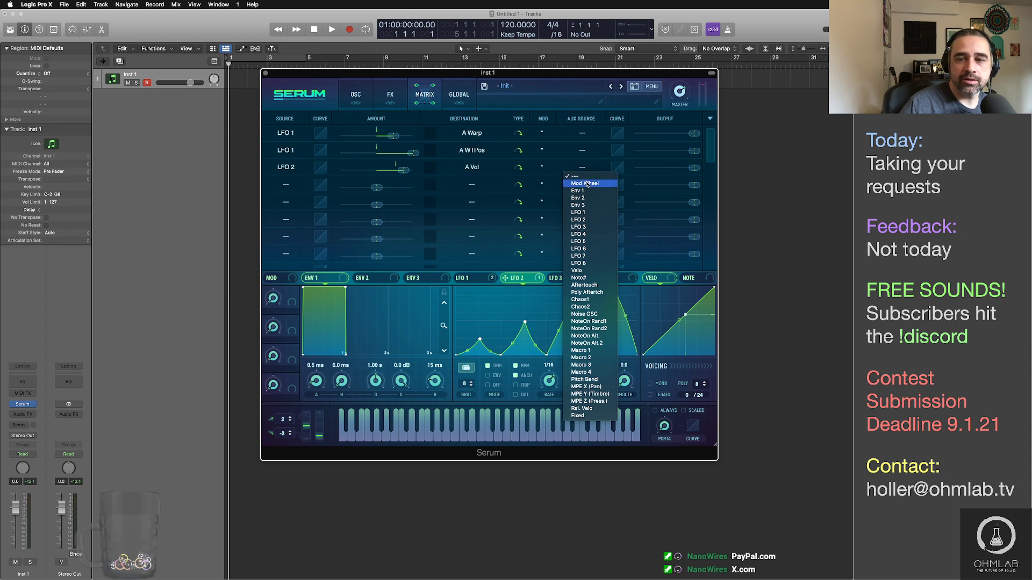
pyautogui.click(589, 213)
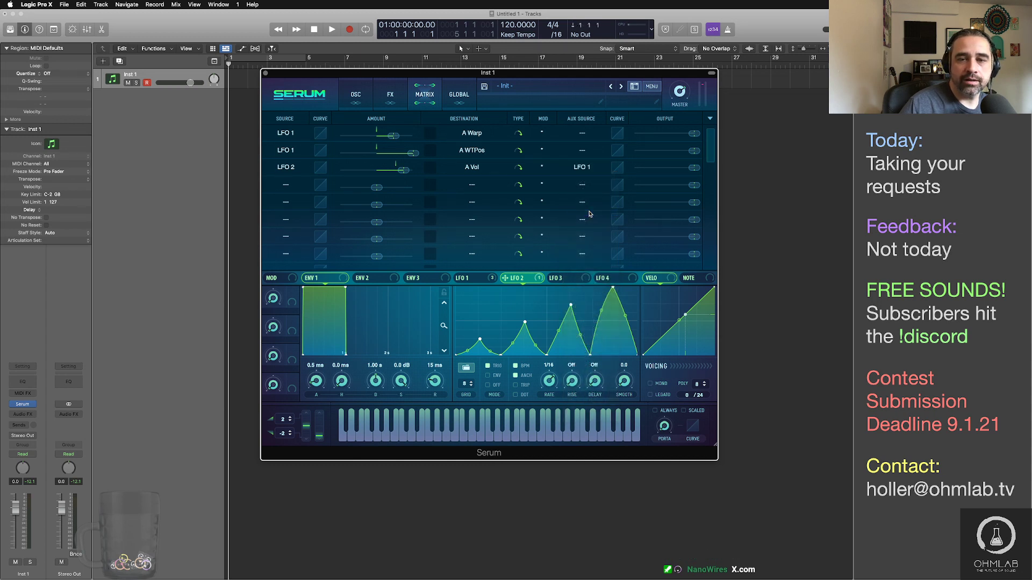
# Step: Set LFO 2's modulation amount on oscillator A's level to about -65 and its rate to 1/32
pyautogui.click(359, 100)
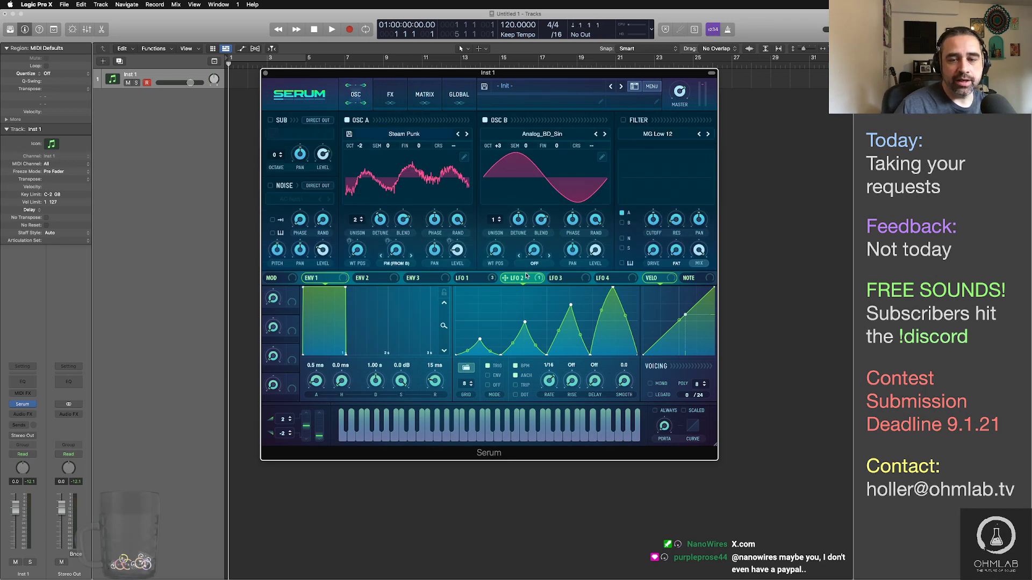
pyautogui.moveTo(456, 254); pyautogui.dragTo(453, 186)
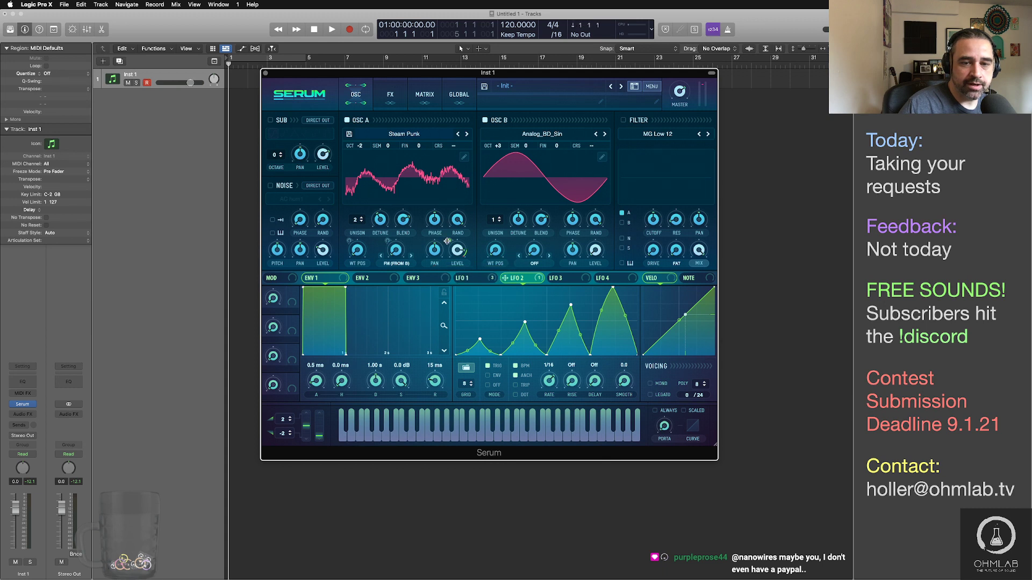
pyautogui.moveTo(447, 241); pyautogui.dragTo(448, 243)
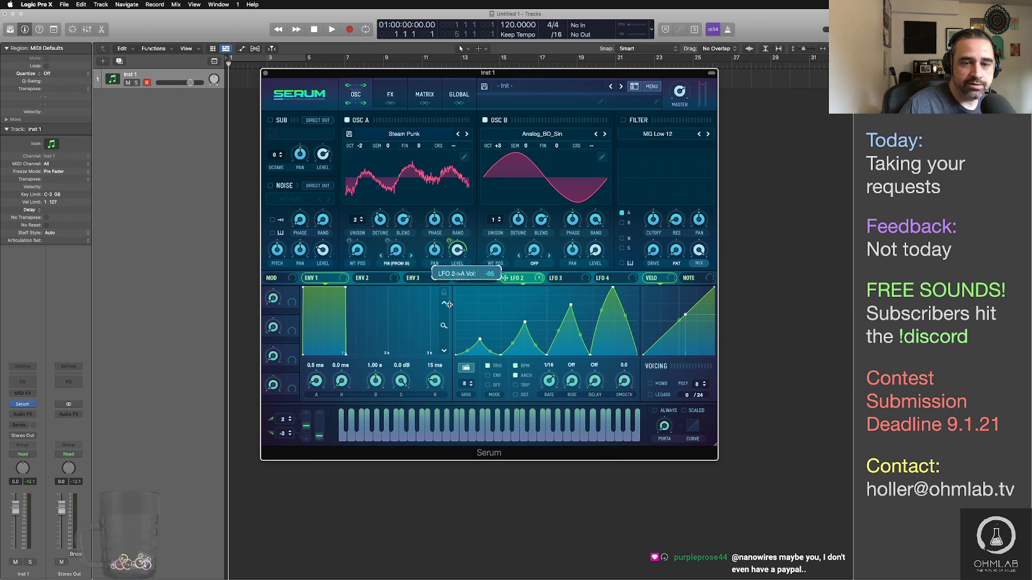
pyautogui.moveTo(449, 305); pyautogui.dragTo(449, 306)
pyautogui.moveTo(458, 254); pyautogui.dragTo(459, 255)
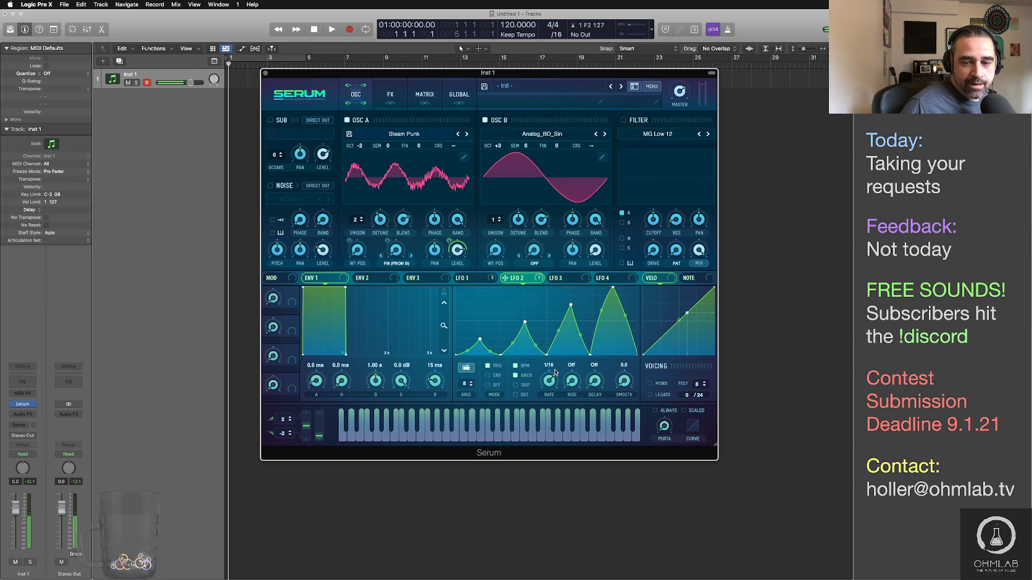
pyautogui.moveTo(550, 387); pyautogui.dragTo(549, 381)
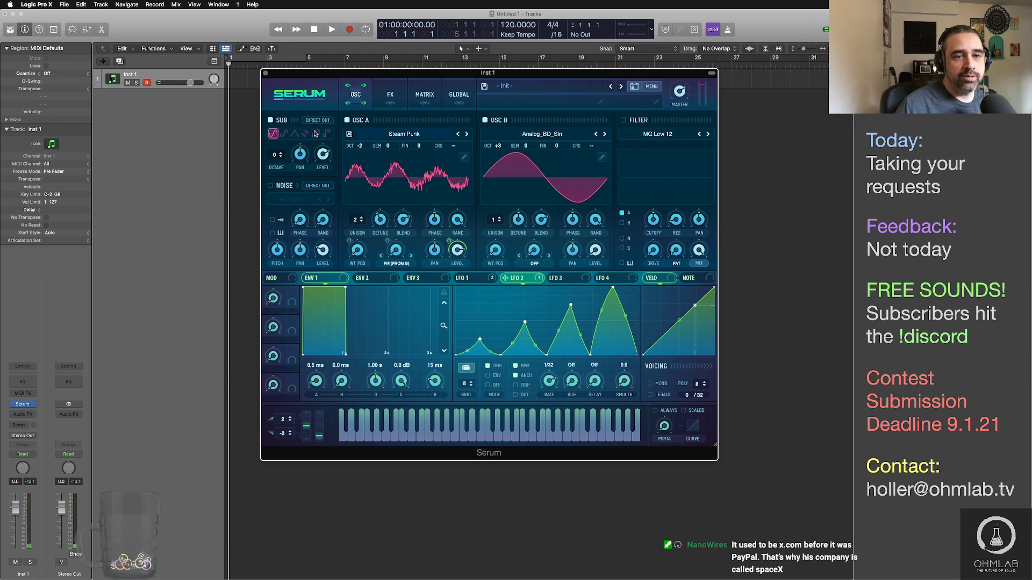
# Step: Enable the sub oscillator with a square wave at octave 2 and assign LFO 1 to its level with an amount of about 28
pyautogui.moveTo(282, 154); pyautogui.dragTo(281, 160)
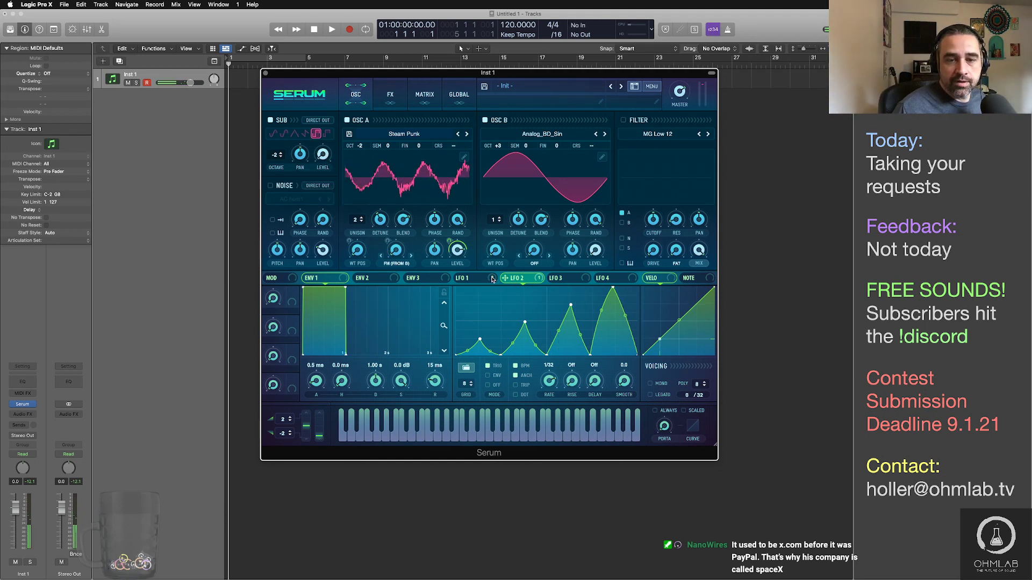
pyautogui.moveTo(491, 279); pyautogui.dragTo(317, 182)
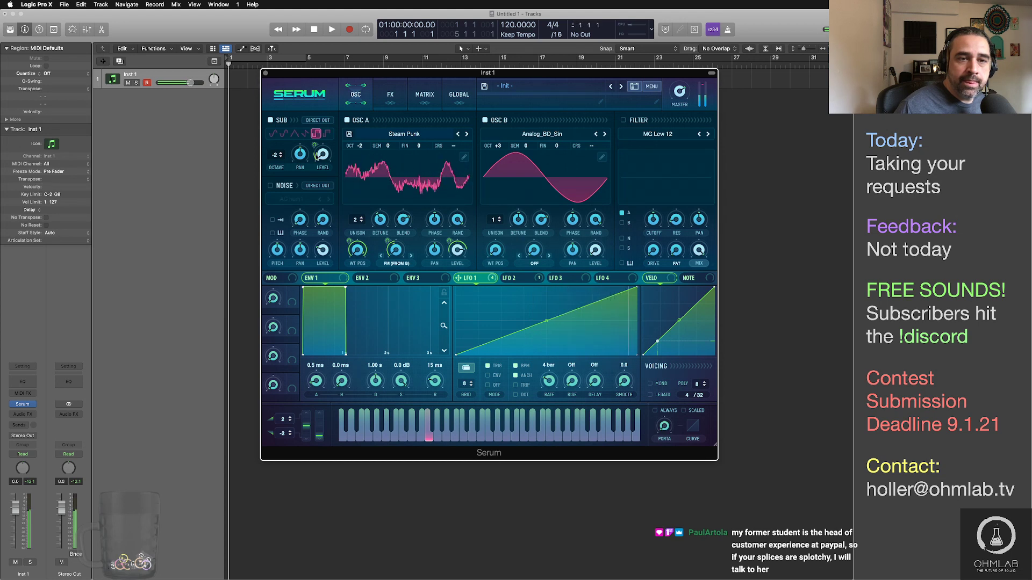
pyautogui.moveTo(315, 144); pyautogui.dragTo(315, 139)
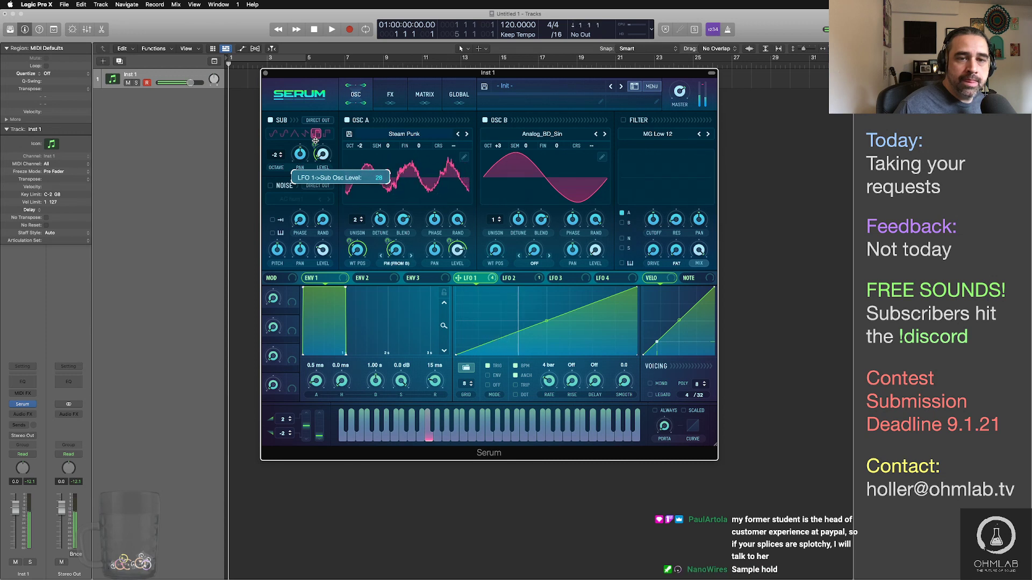
pyautogui.moveTo(276, 155); pyautogui.dragTo(283, 141)
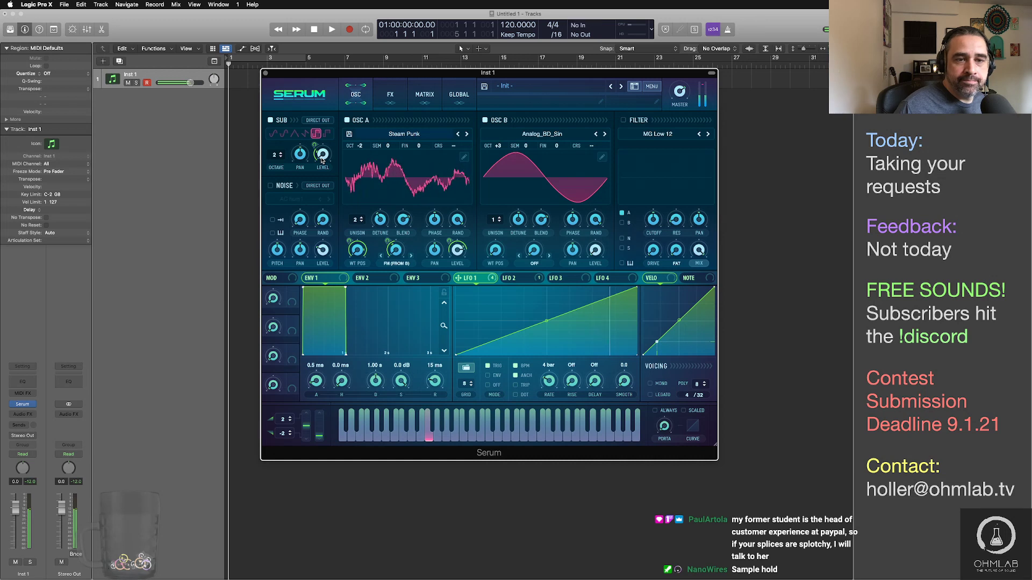
# Step: Enable the filter for all sources, set its type to Combs and its cutoff to about 121 Hz
pyautogui.click(624, 120)
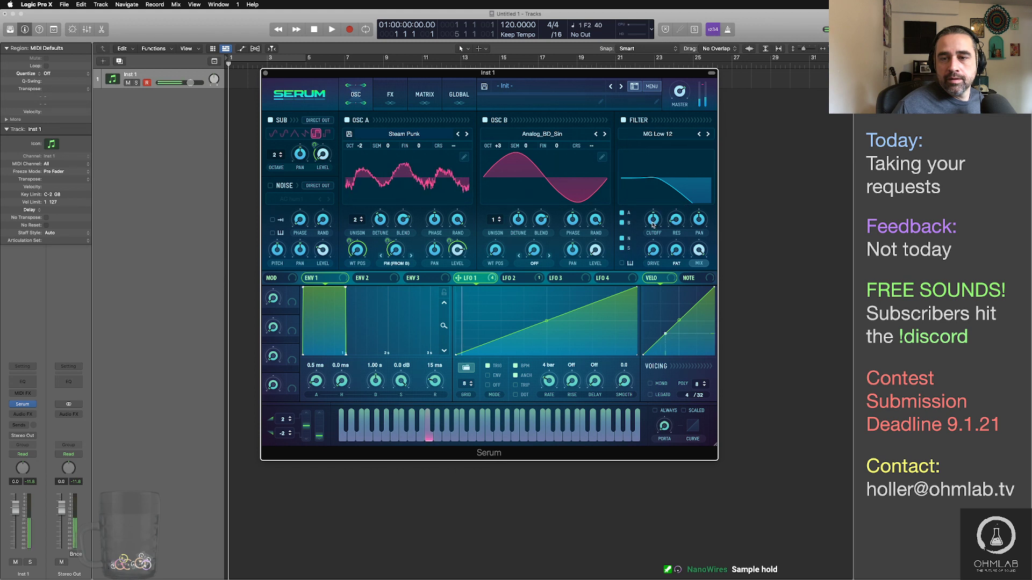
pyautogui.moveTo(653, 220)
pyautogui.mouseDown()
pyautogui.moveTo(653, 236)
pyautogui.moveTo(652, 202)
pyautogui.mouseUp()
pyautogui.click(657, 133)
pyautogui.moveTo(694, 167)
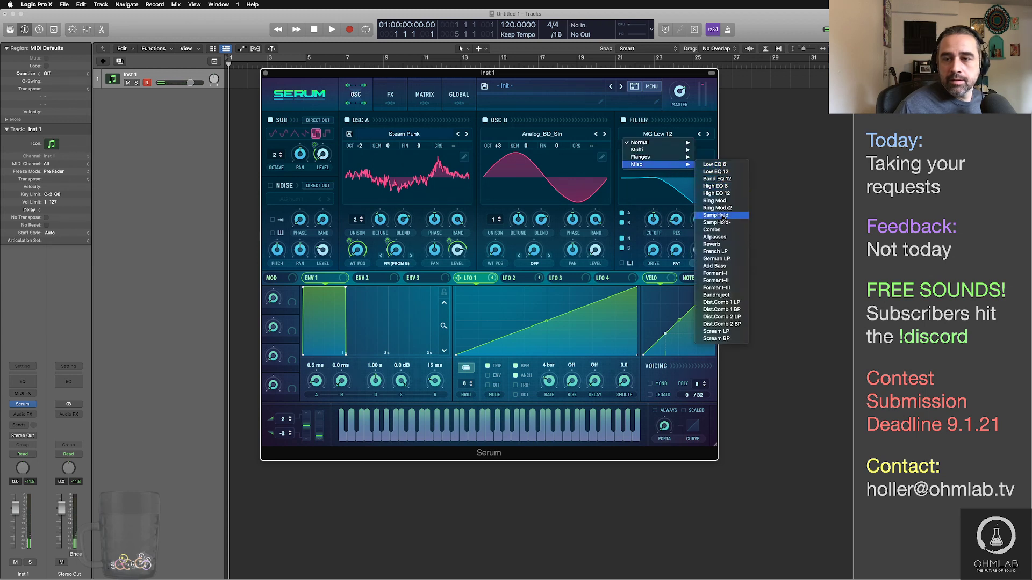
pyautogui.click(711, 229)
pyautogui.click(678, 216)
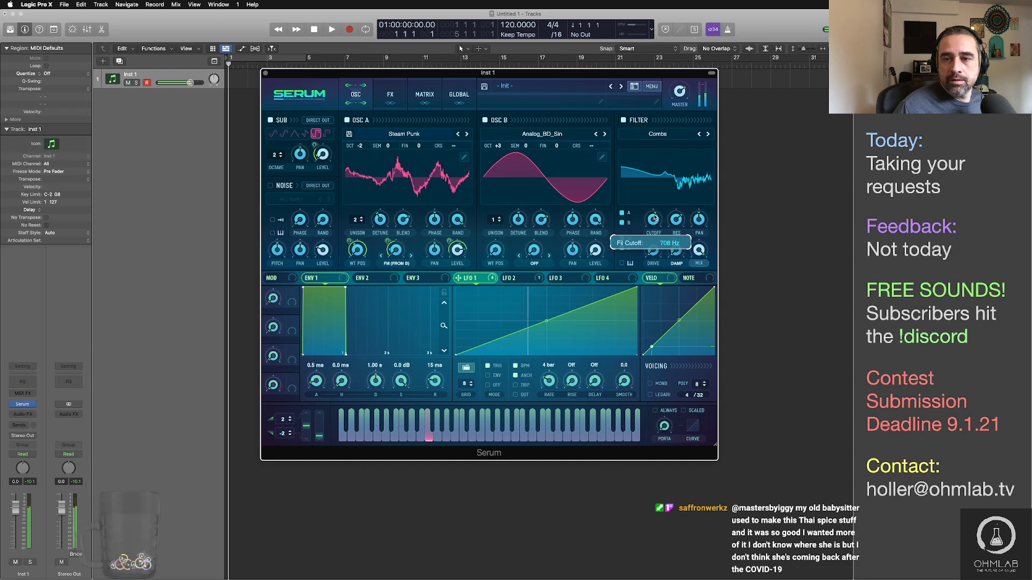
pyautogui.moveTo(654, 217)
pyautogui.mouseDown()
pyautogui.moveTo(654, 260)
pyautogui.moveTo(653, 226)
pyautogui.mouseUp()
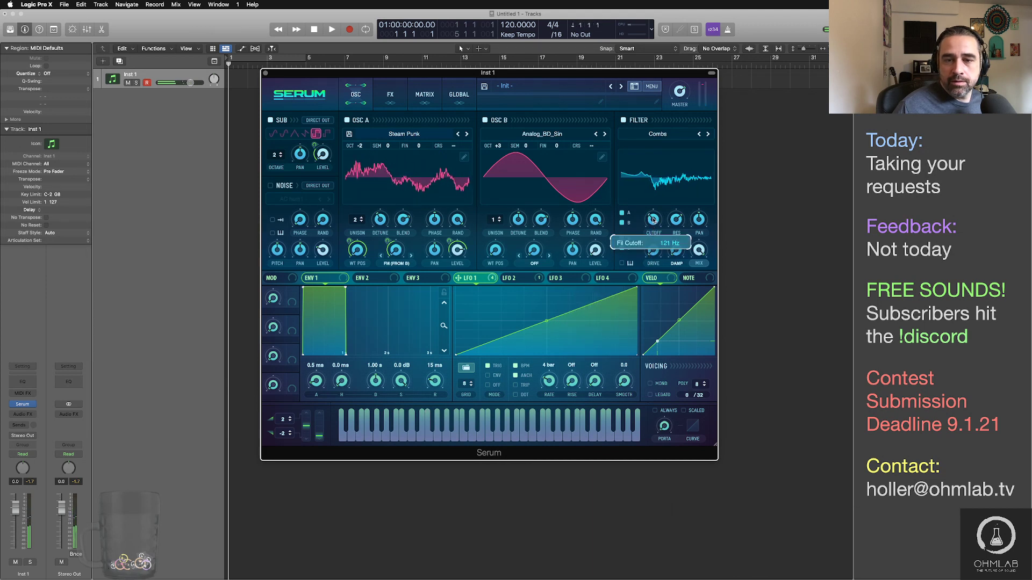
# Step: Assign LFO 1 to the filter cutoff and set its modulation amount on the sub oscillator's level to 13
pyautogui.moveTo(469, 278); pyautogui.dragTo(701, 256)
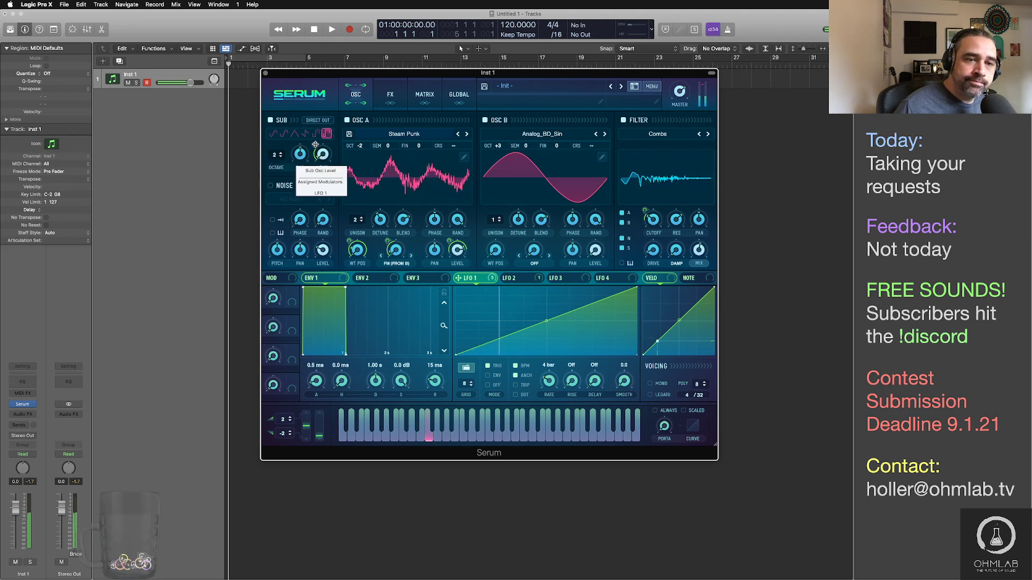
pyautogui.moveTo(316, 146)
pyautogui.scroll(-1, 315, 146)
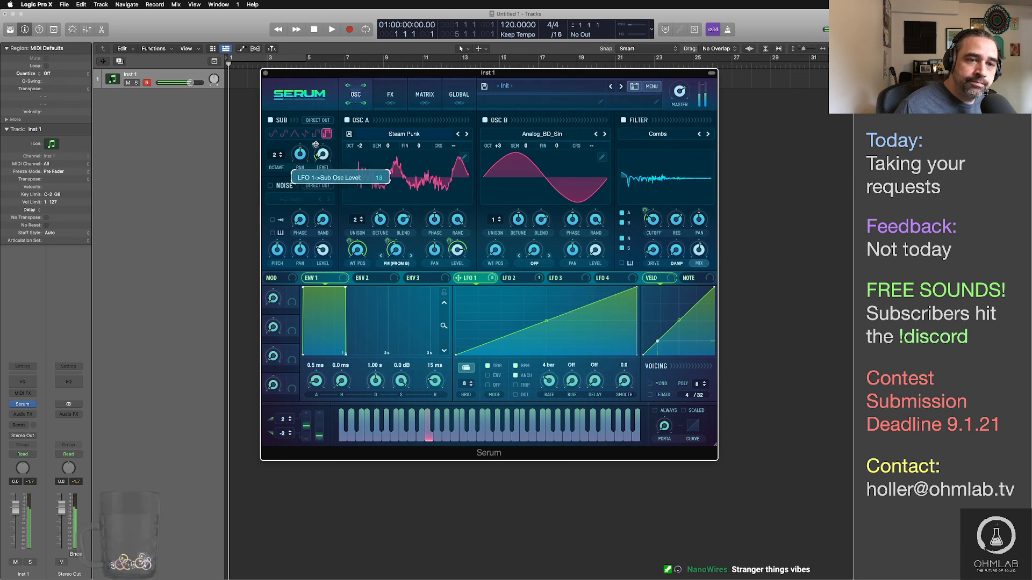
# Step: Enable the Hyper/Dimension effect in the effects rack
pyautogui.click(403, 103)
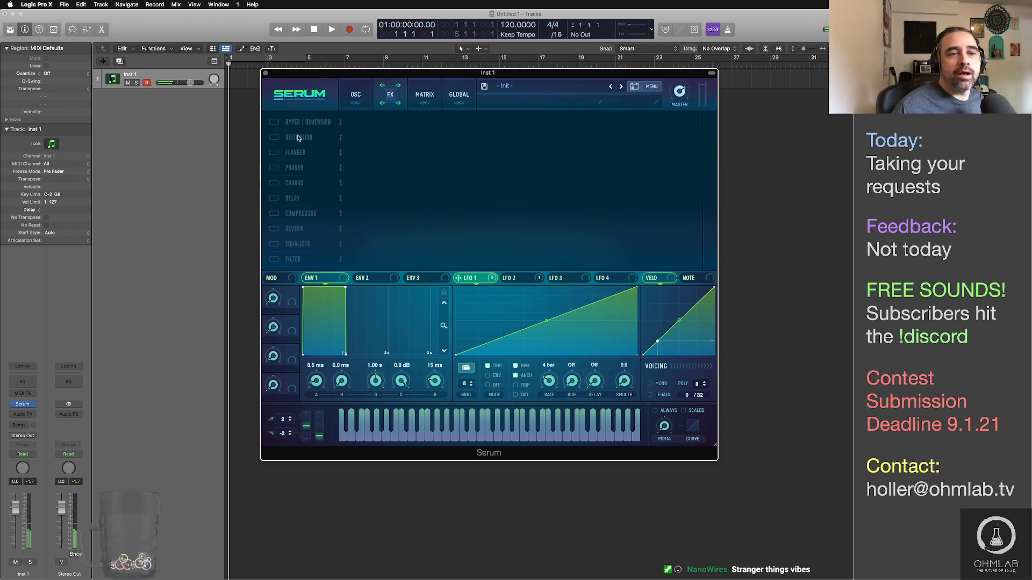
pyautogui.click(274, 124)
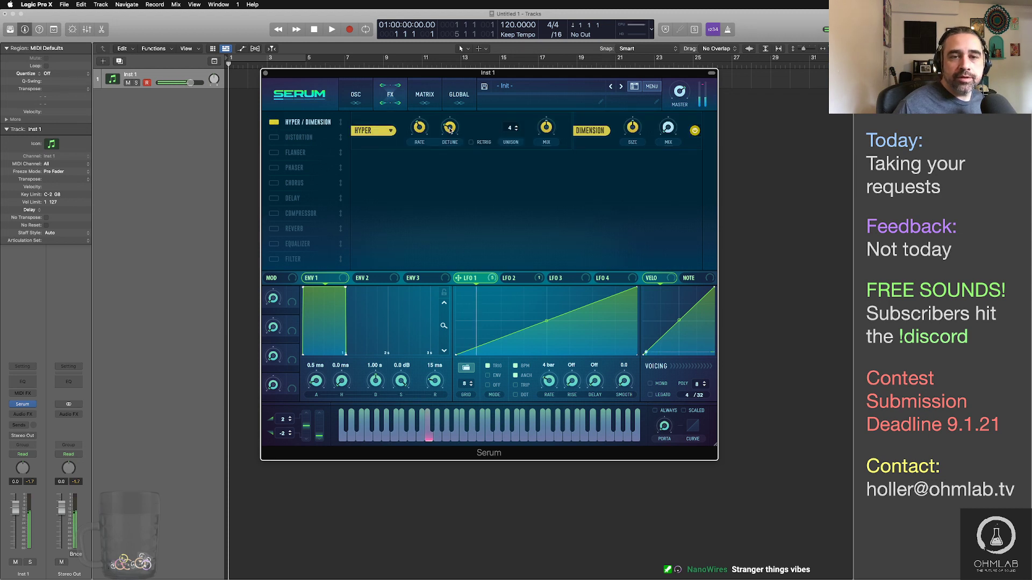
pyautogui.moveTo(449, 133)
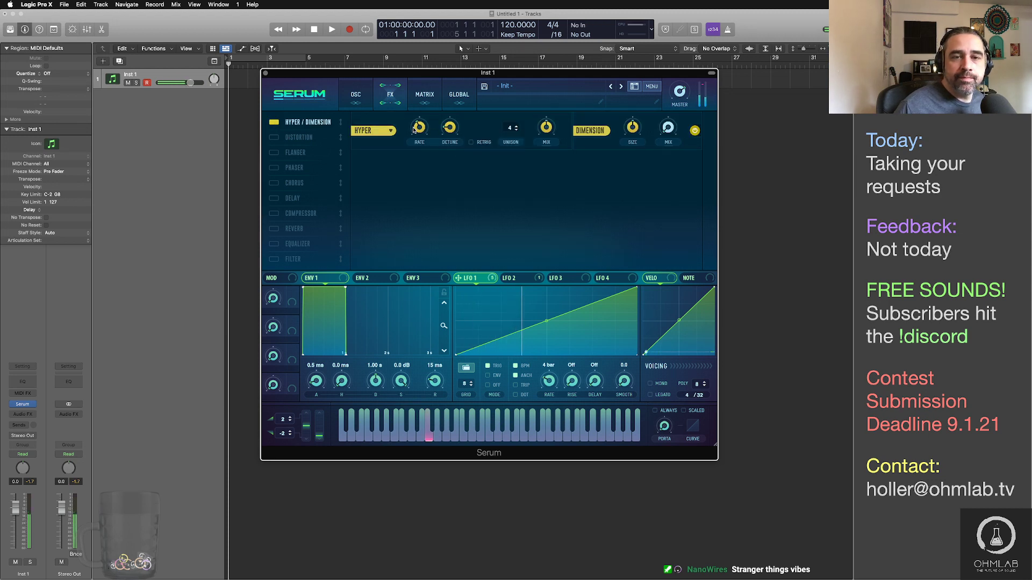
pyautogui.moveTo(414, 130)
pyautogui.moveTo(546, 127)
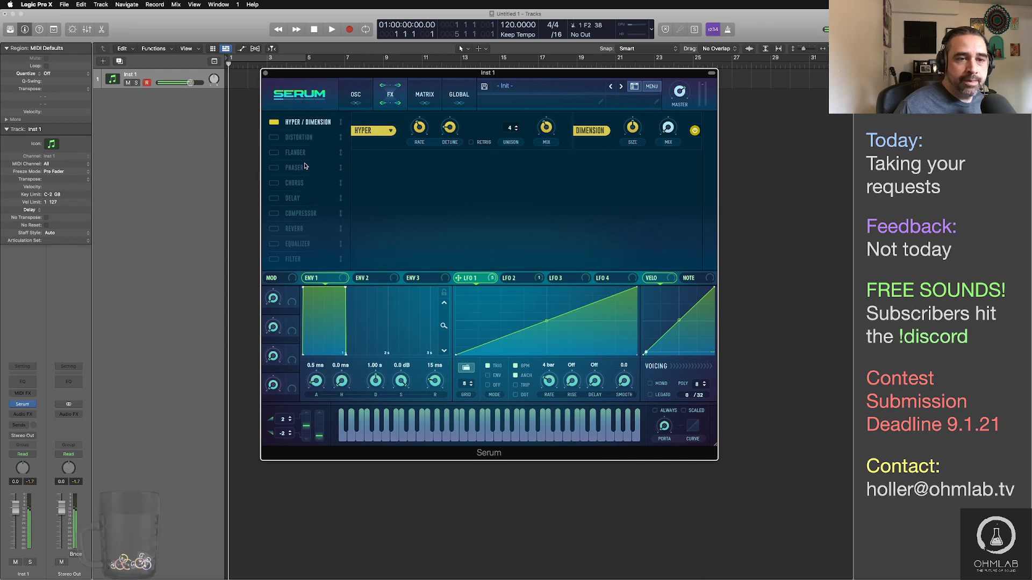
# Step: Enable the Phaser effect with frequency about 156 Hz, feedback 79%, depth about 61% and mix about 53%
pyautogui.click(281, 169)
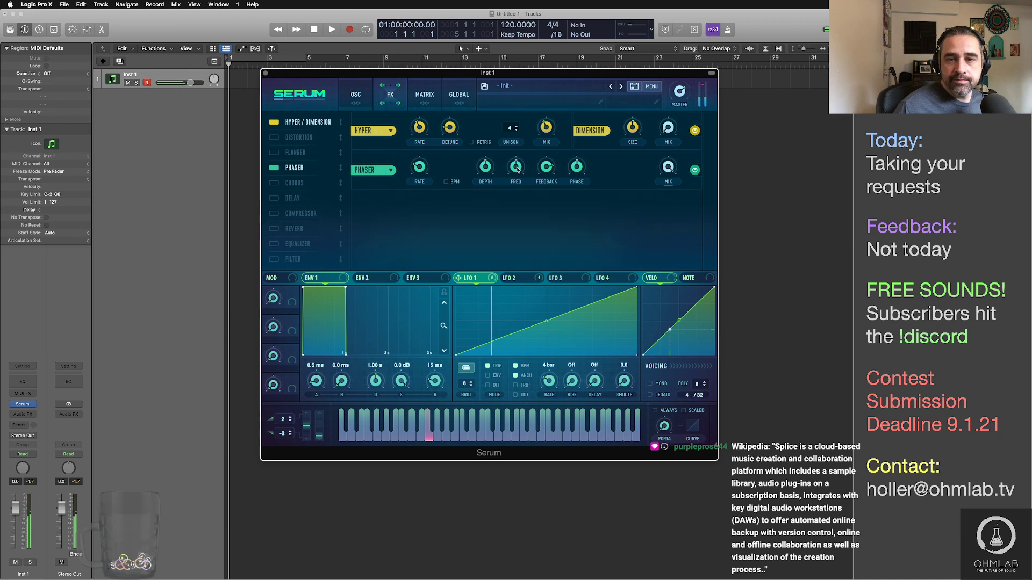
pyautogui.moveTo(519, 188)
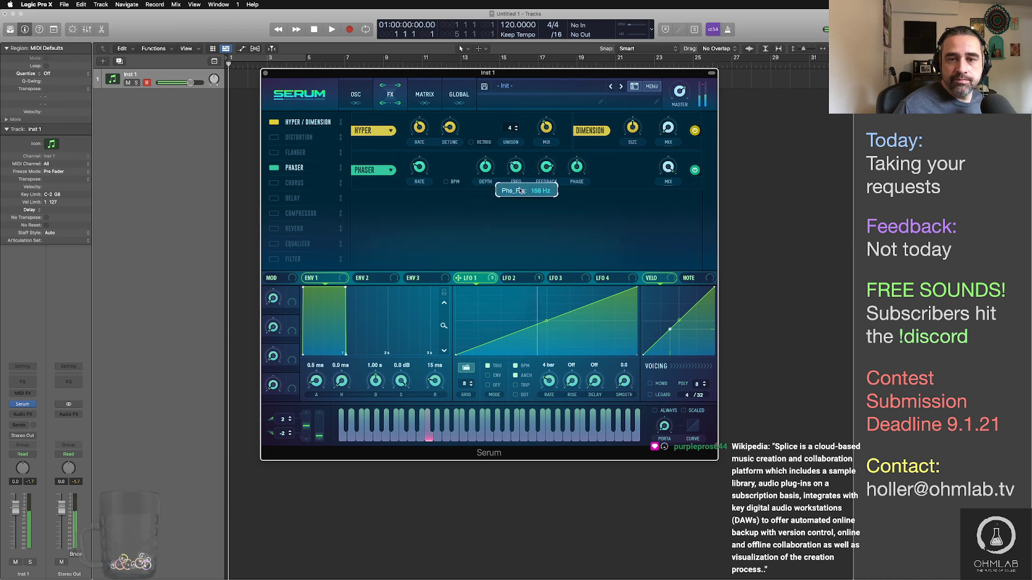
pyautogui.moveTo(547, 172)
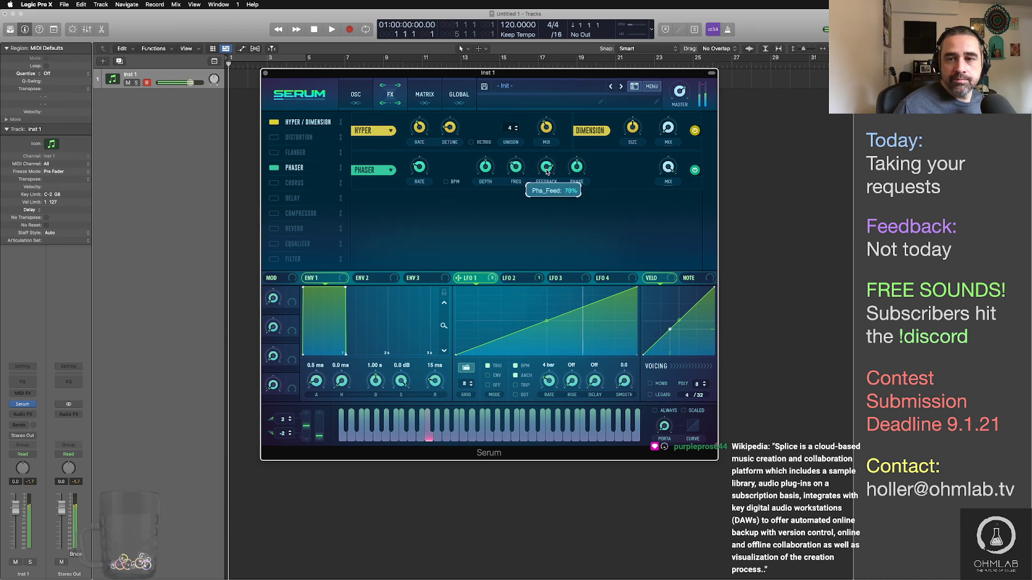
pyautogui.moveTo(485, 158)
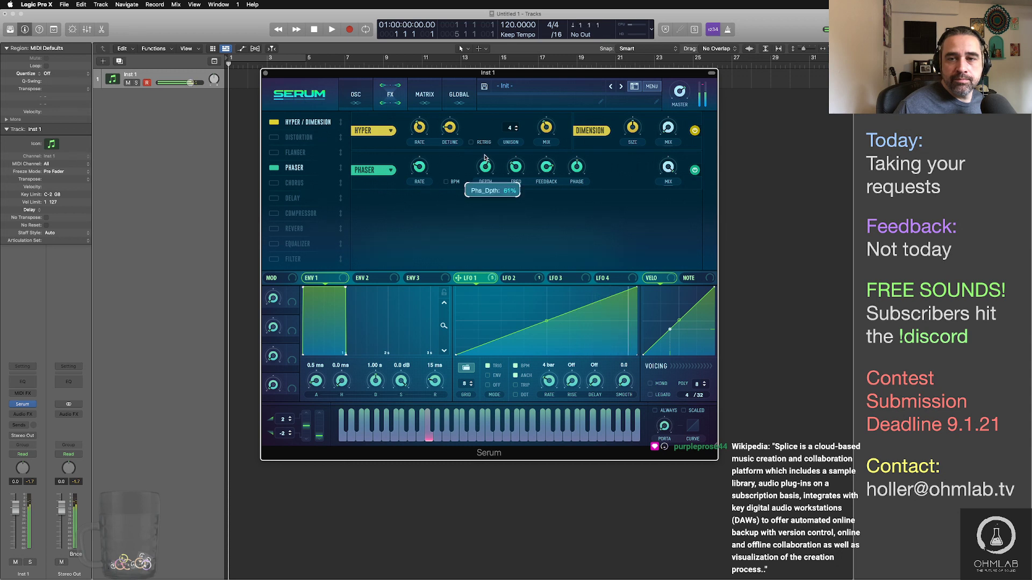
pyautogui.moveTo(667, 168)
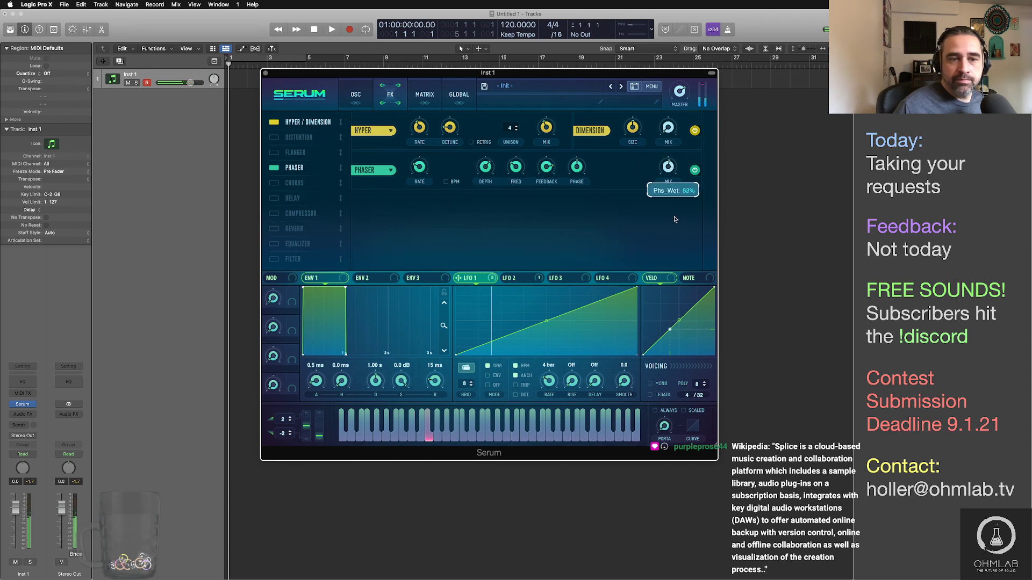
# Step: Enable the Compressor effect in multiband mode with threshold at -14.4 dB and release at 39.0 ms
pyautogui.click(275, 214)
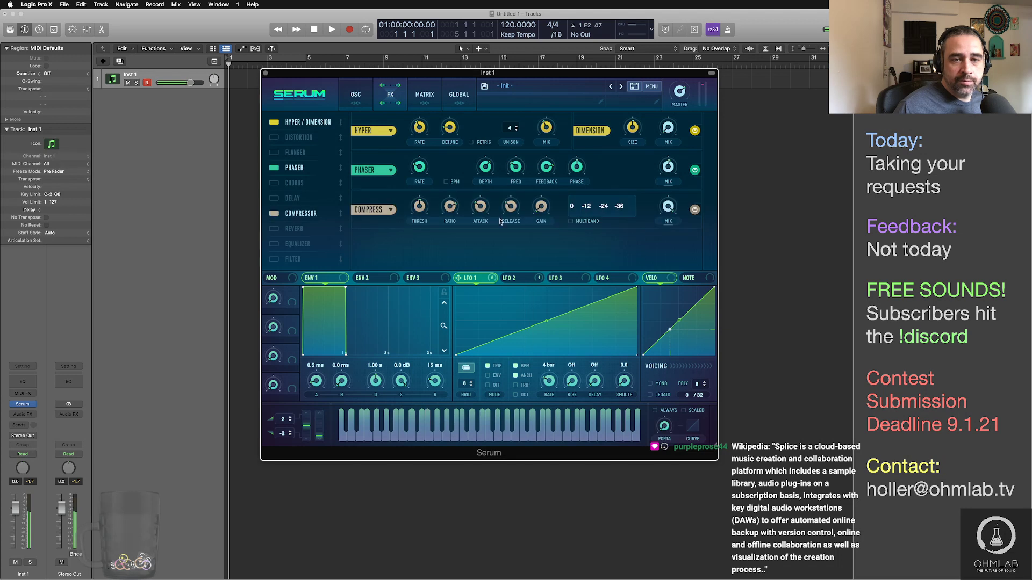
pyautogui.click(574, 221)
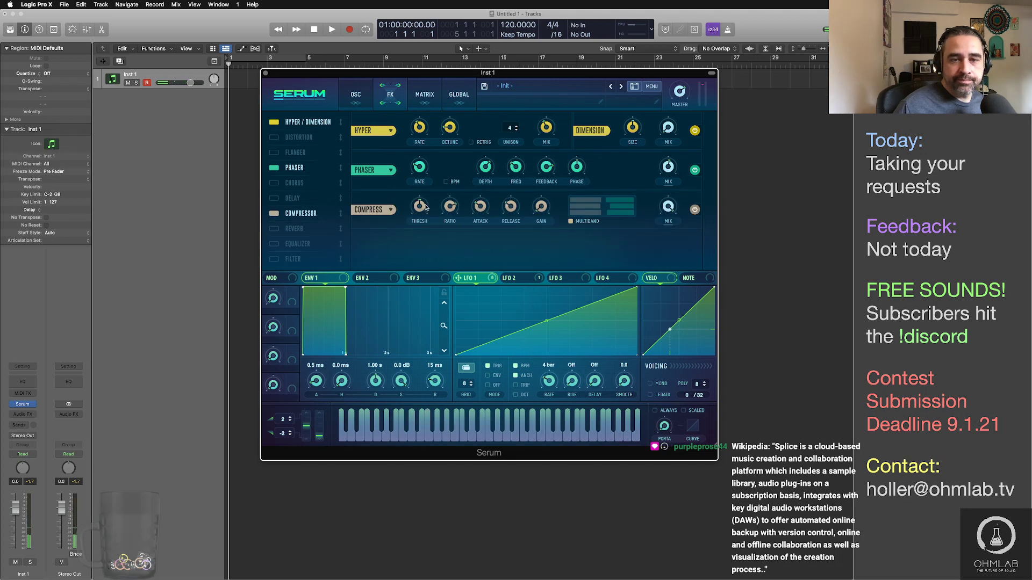
pyautogui.moveTo(421, 209)
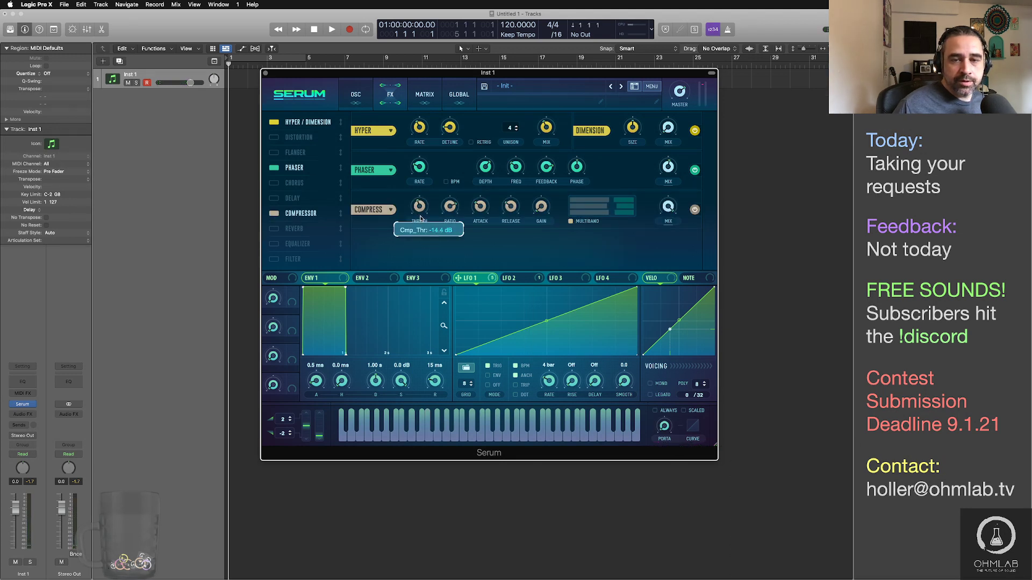
pyautogui.moveTo(514, 210)
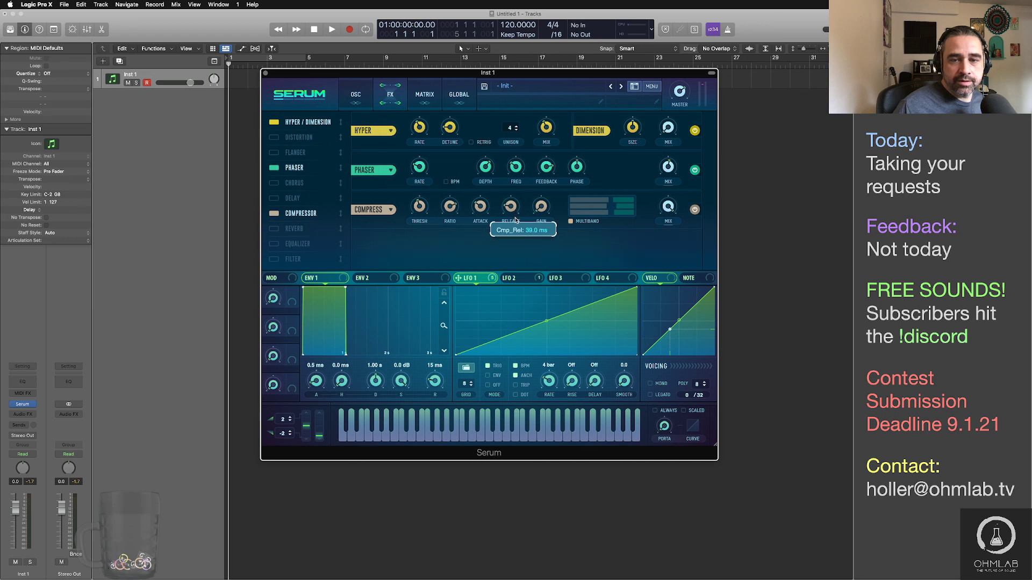
pyautogui.moveTo(479, 215)
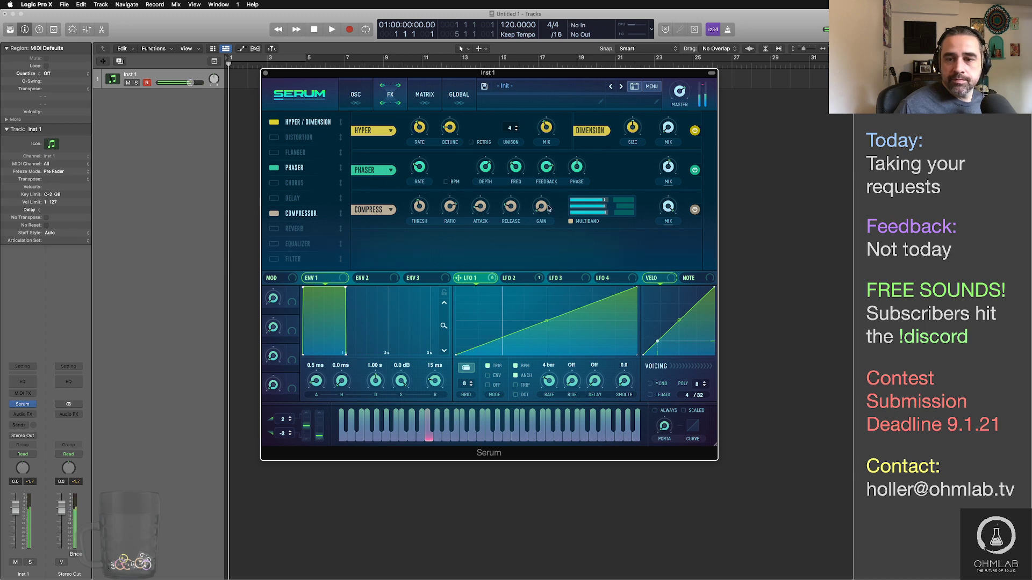
# Step: Adjust the multiband compressor's mid band to about 137%
pyautogui.moveTo(628, 216)
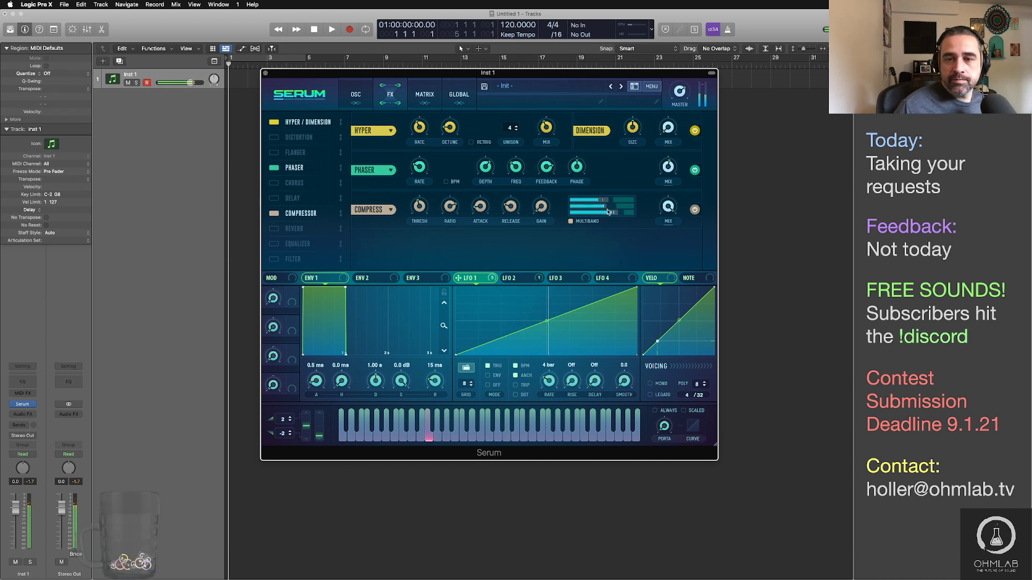
pyautogui.moveTo(591, 202)
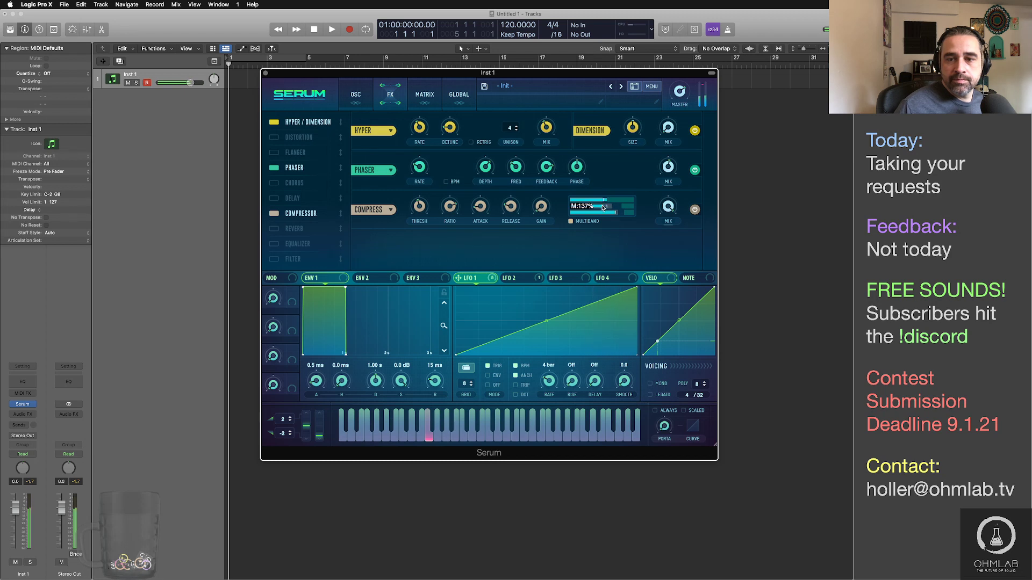
pyautogui.moveTo(605, 208); pyautogui.dragTo(609, 208)
pyautogui.moveTo(603, 215)
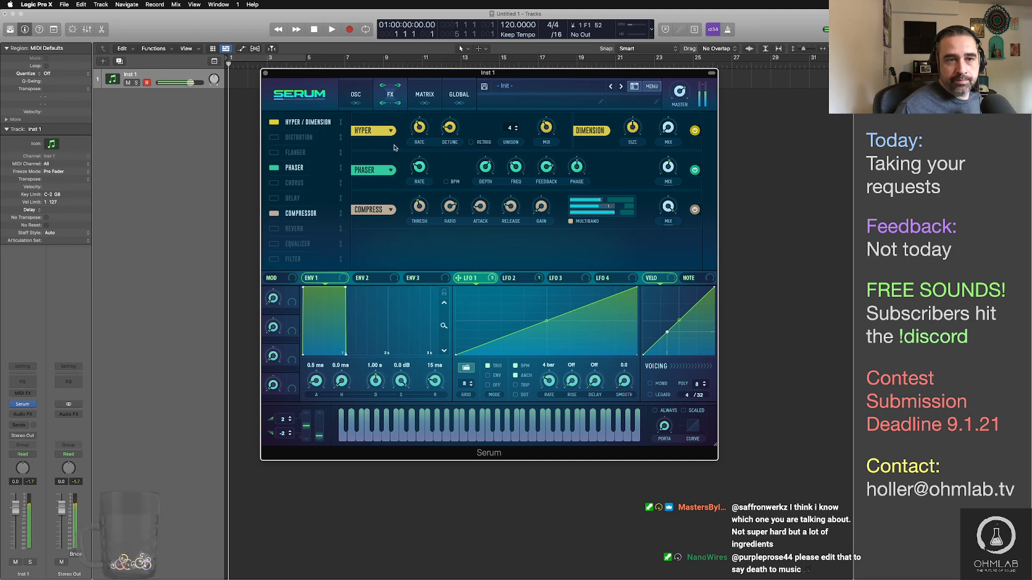
# Step: Bend LFO 1's rising ramp slightly downward into a concave curve, then return to the effects rack
pyautogui.click(352, 92)
pyautogui.moveTo(547, 324); pyautogui.dragTo(547, 325)
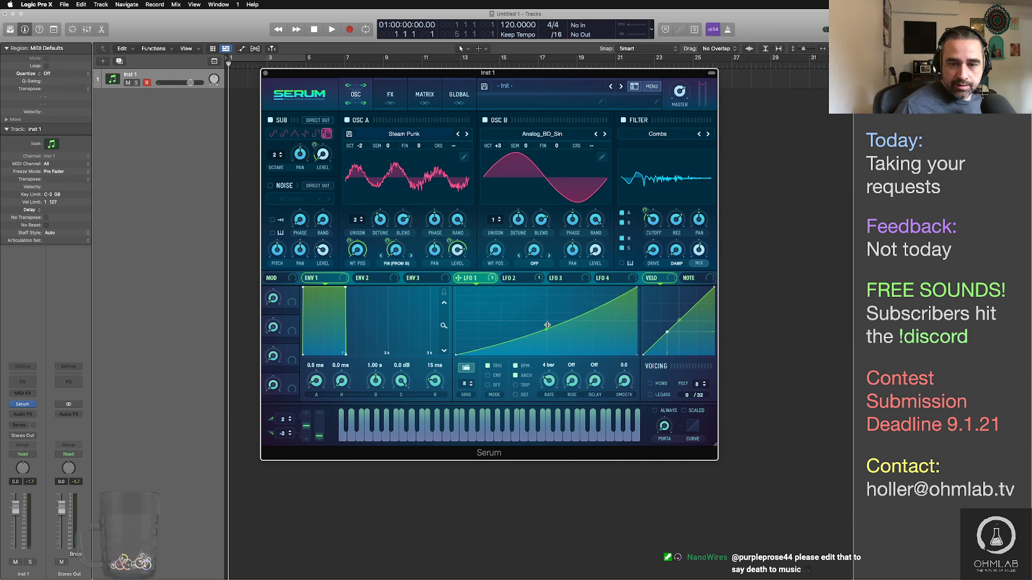
pyautogui.click(390, 94)
# Step: Enable the Distortion effect and reorder it to sit directly after the Compressor
pyautogui.click(274, 260)
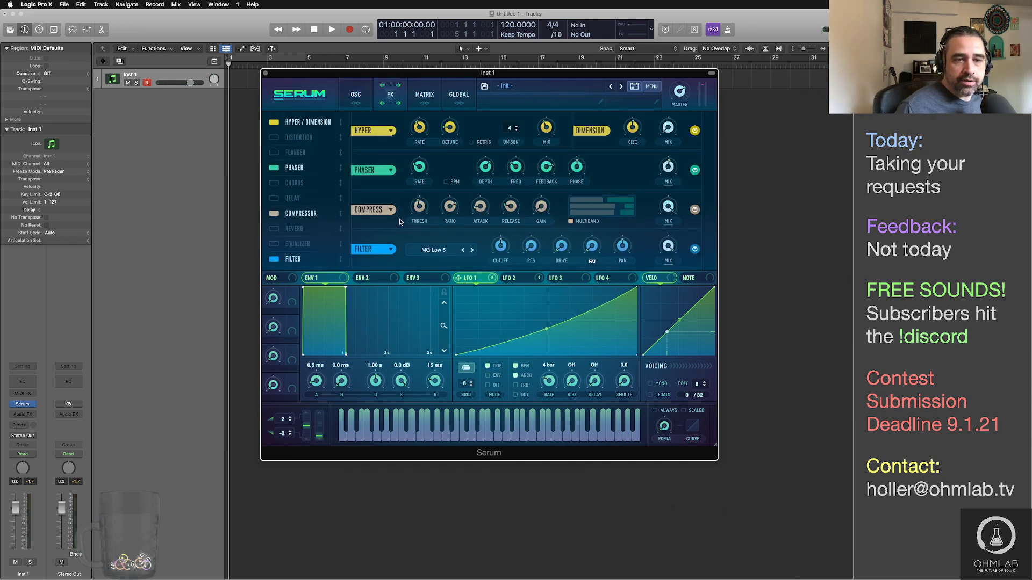
pyautogui.click(273, 260)
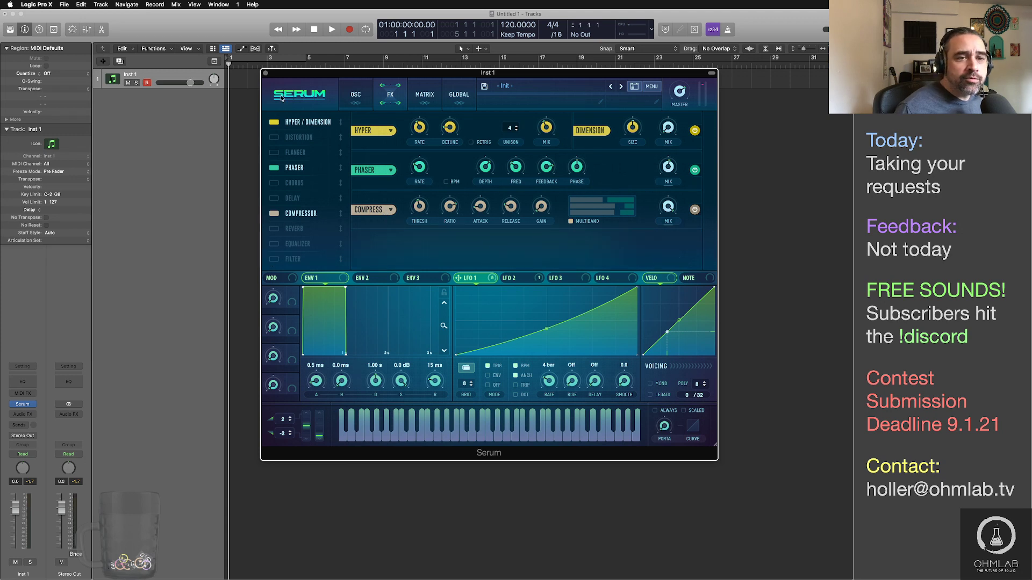
pyautogui.click(274, 138)
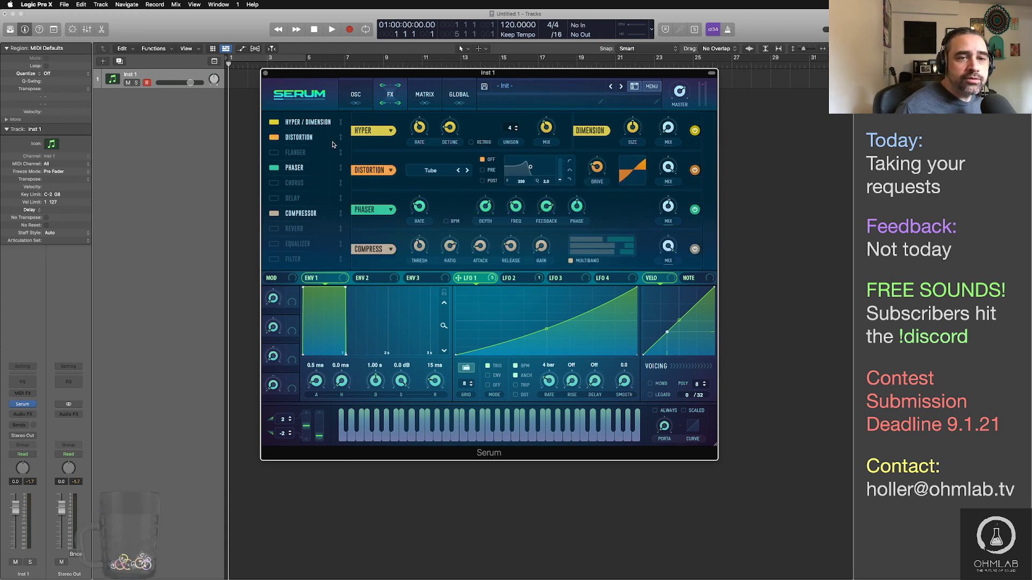
pyautogui.moveTo(332, 144); pyautogui.dragTo(344, 216)
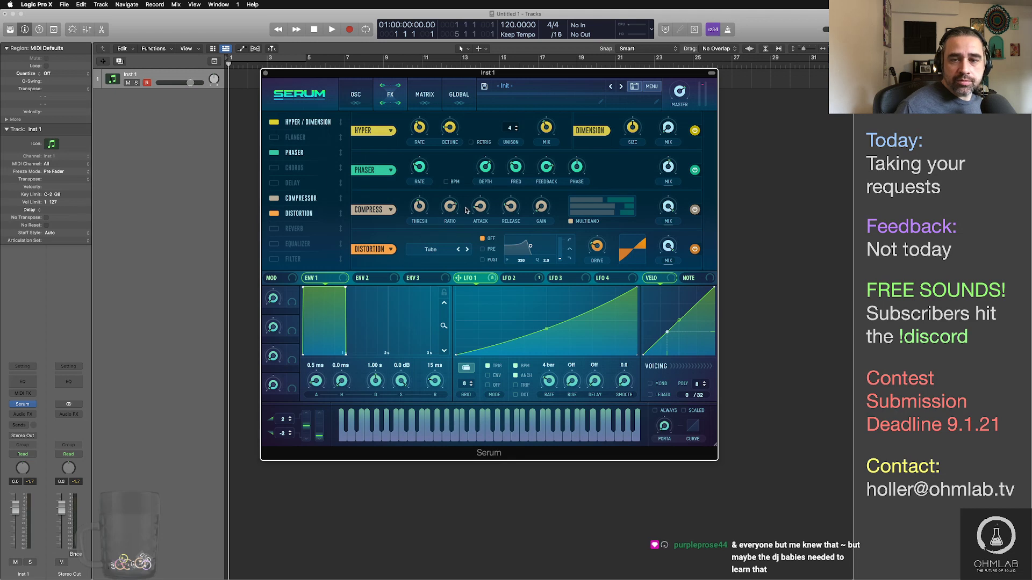
# Step: Set the distortion type to Sin Fold and adjust its drive
pyautogui.click(433, 251)
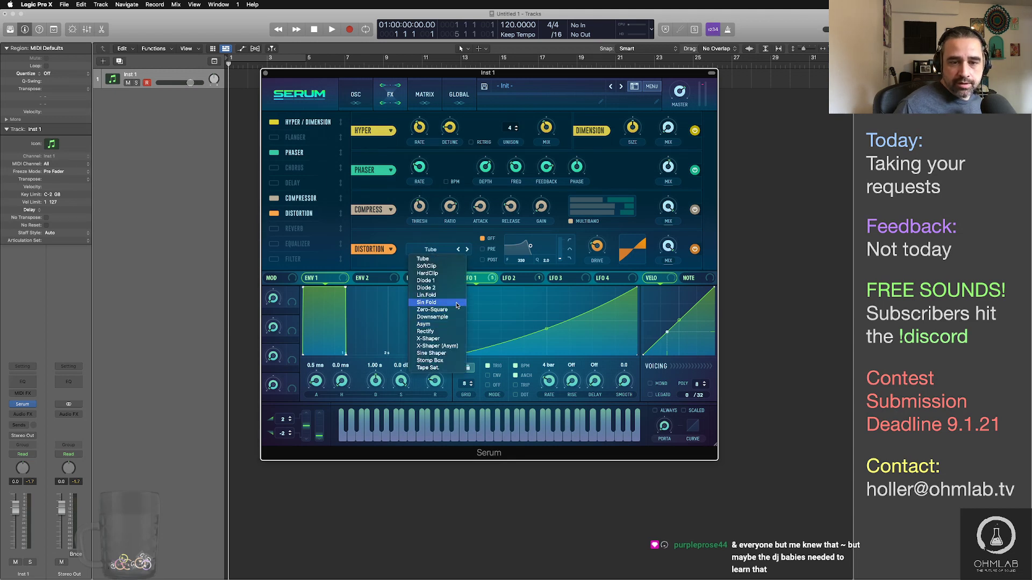
pyautogui.press('Return')
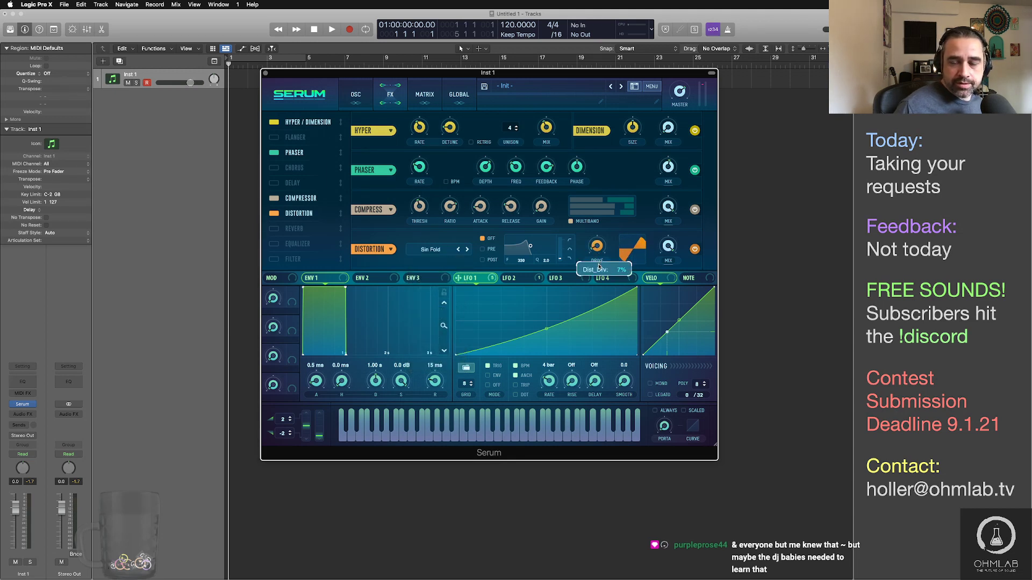
pyautogui.moveTo(597, 248); pyautogui.dragTo(599, 251)
# Step: Adjust LFO 1's modulation amount on the sub oscillator's level
pyautogui.click(356, 96)
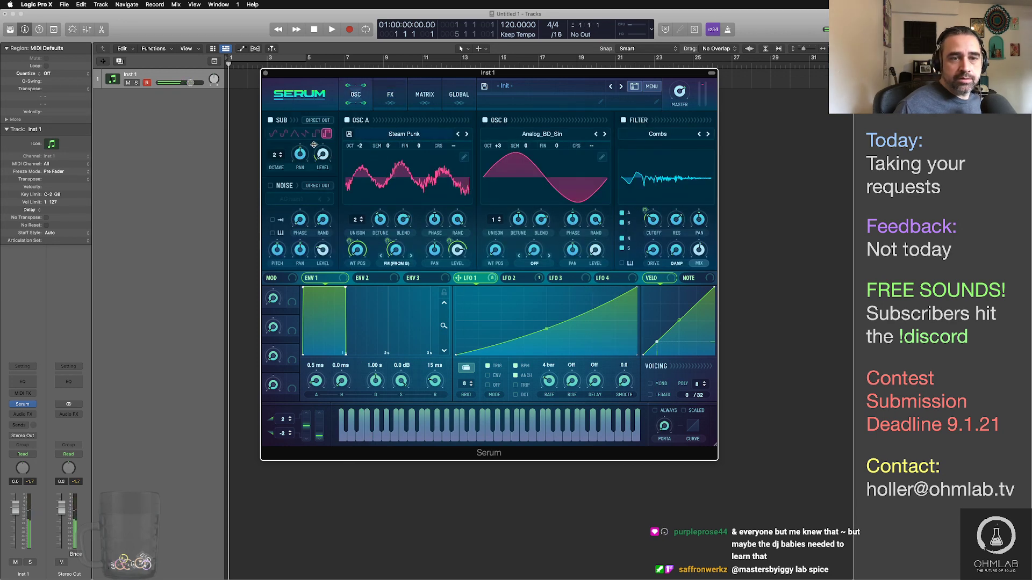
pyautogui.moveTo(312, 145)
pyautogui.click(390, 95)
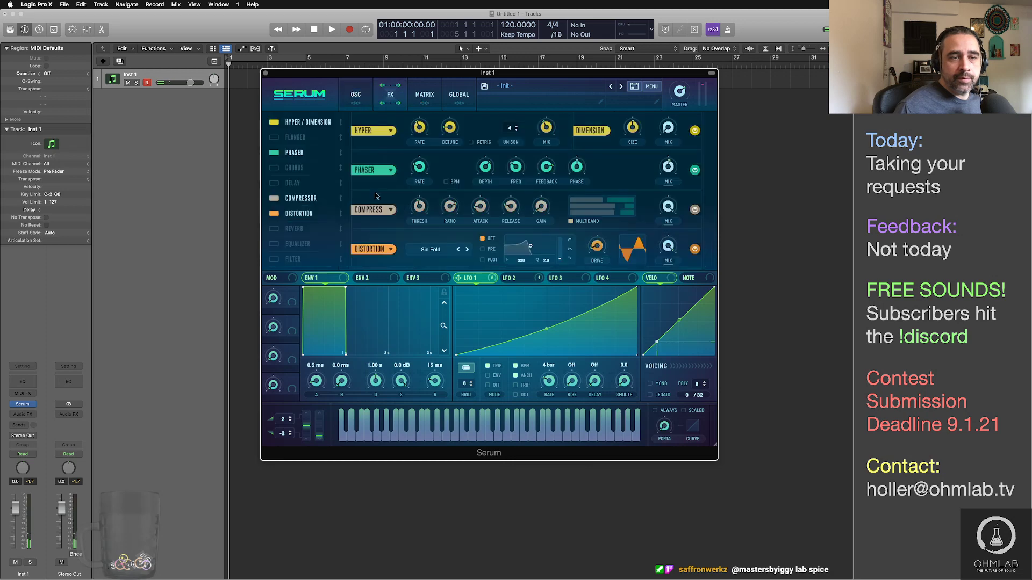
# Step: Enable the Filter effect at the end of the chain and adjust its cutoff
pyautogui.click(274, 260)
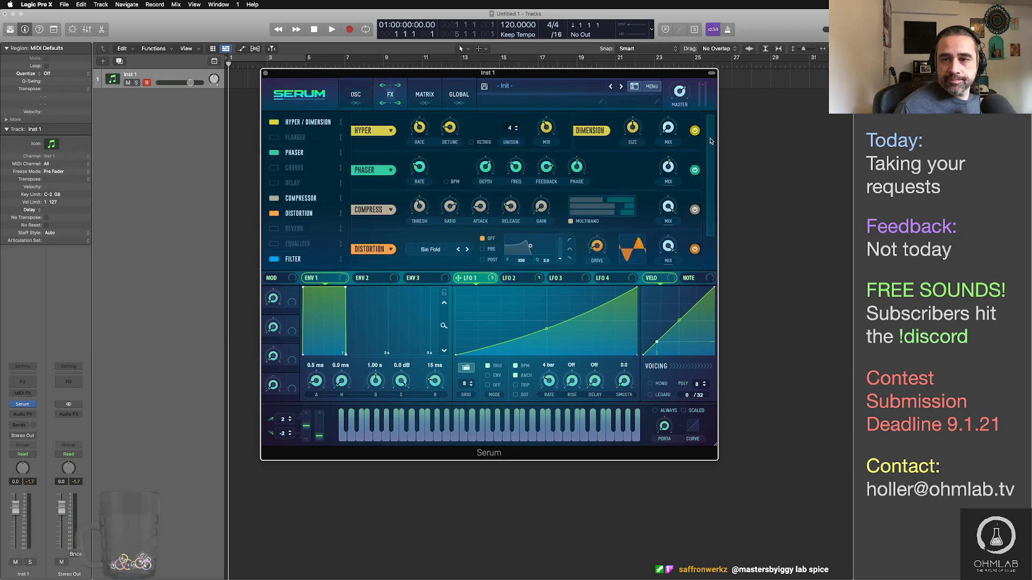
pyautogui.moveTo(711, 141); pyautogui.dragTo(714, 237)
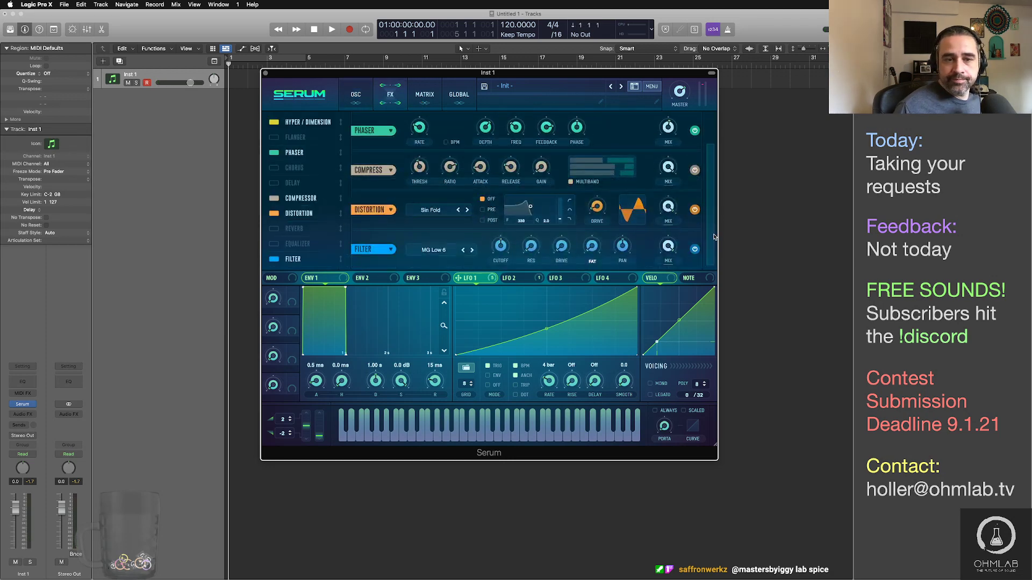
pyautogui.click(587, 279)
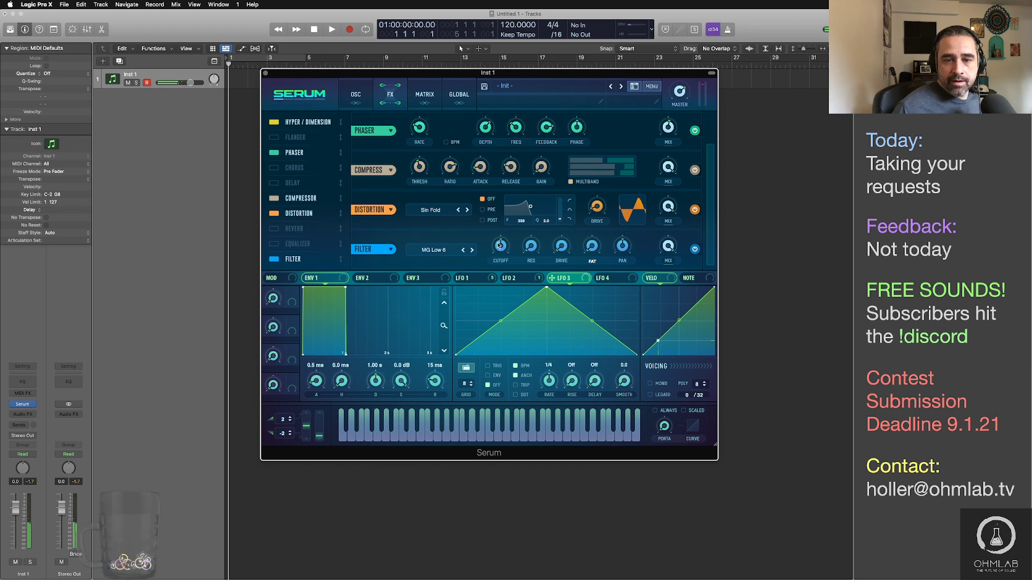
pyautogui.moveTo(498, 243); pyautogui.dragTo(502, 253)
# Step: Set the filter effect to MG Low 24 and modulate its cutoff with LFO 3 at a 1/16 rate in Trig mode
pyautogui.moveTo(551, 278); pyautogui.dragTo(493, 237)
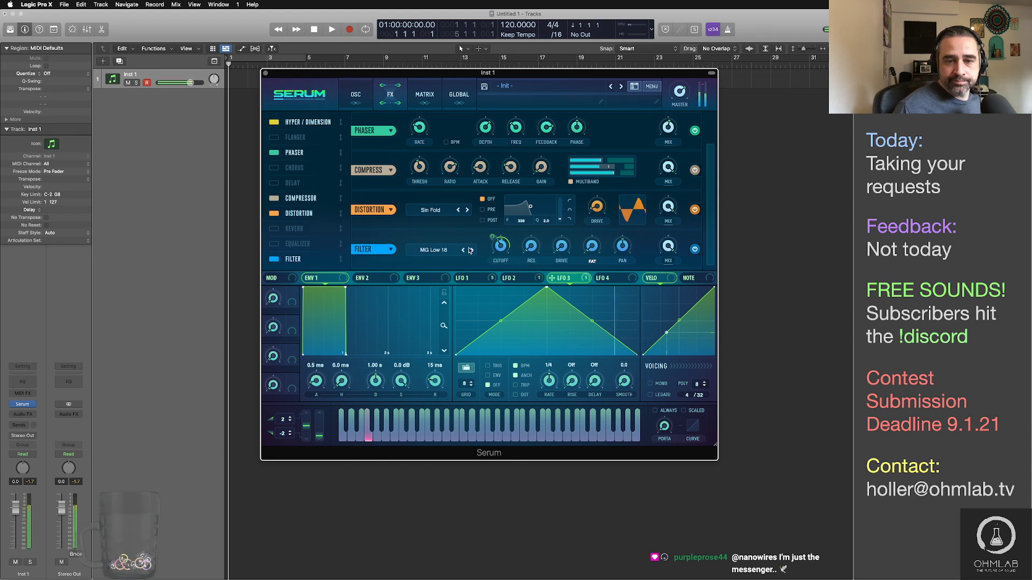
pyautogui.moveTo(550, 381); pyautogui.dragTo(552, 368)
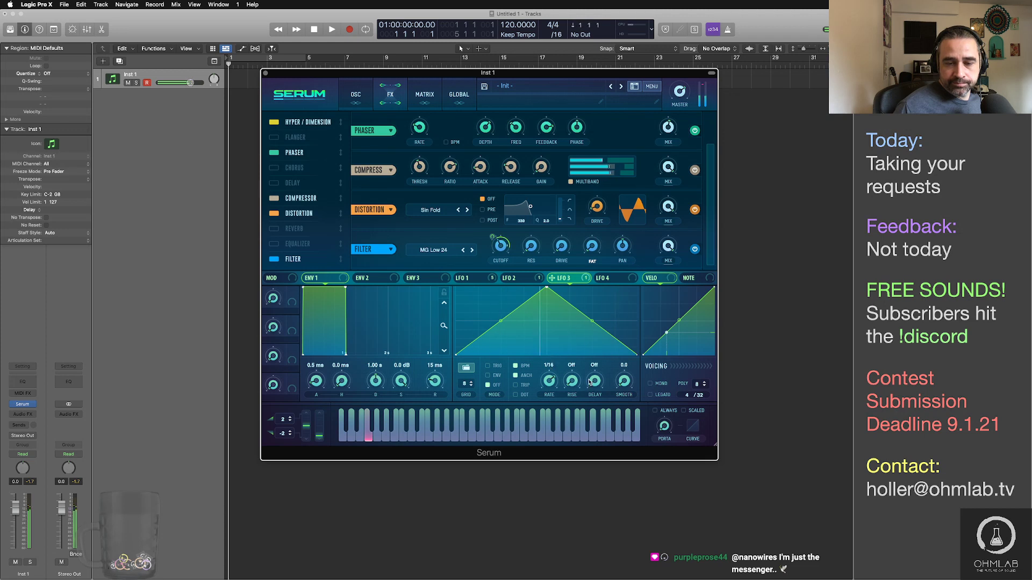
pyautogui.click(488, 365)
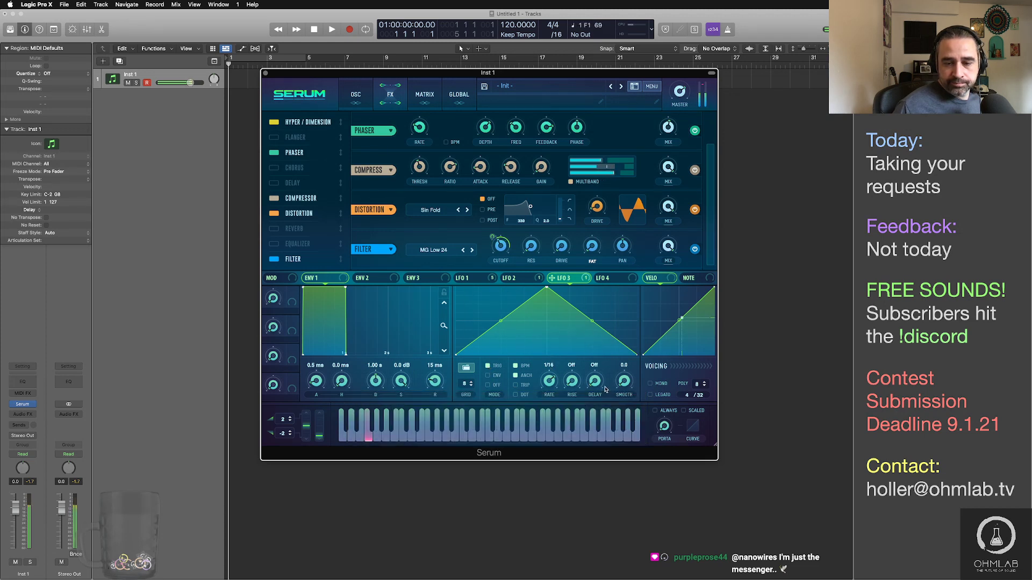
# Step: Set the filter effect's Fat to about 28%, resonance to 12% and drive to 6%
pyautogui.moveTo(497, 240)
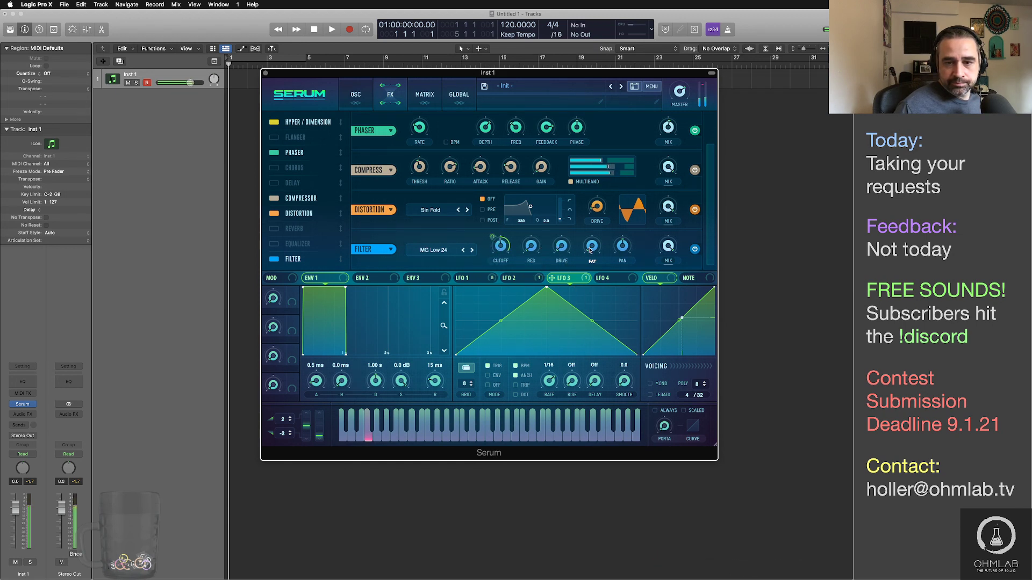
pyautogui.moveTo(593, 239)
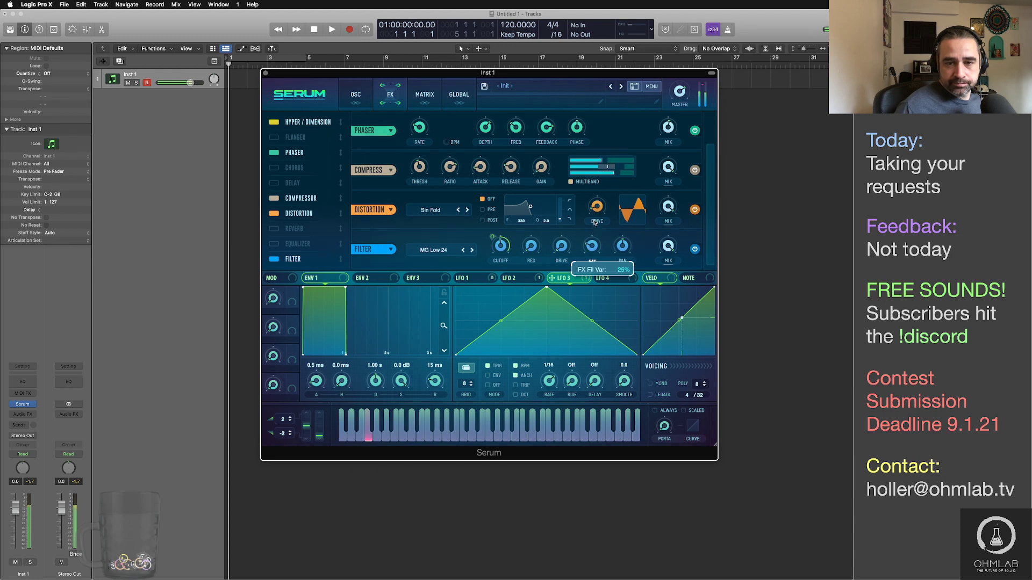
pyautogui.moveTo(531, 235)
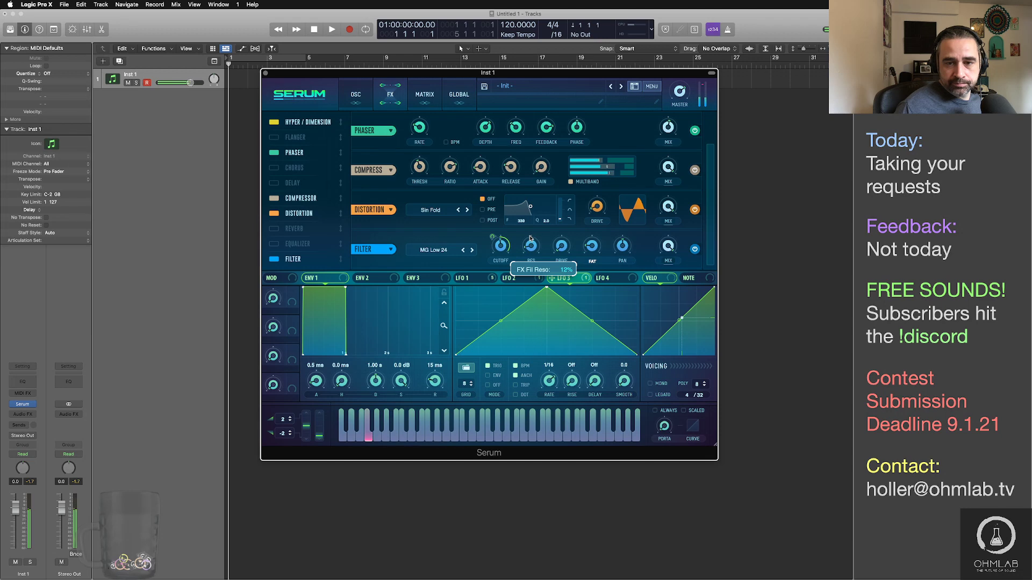
pyautogui.moveTo(564, 249)
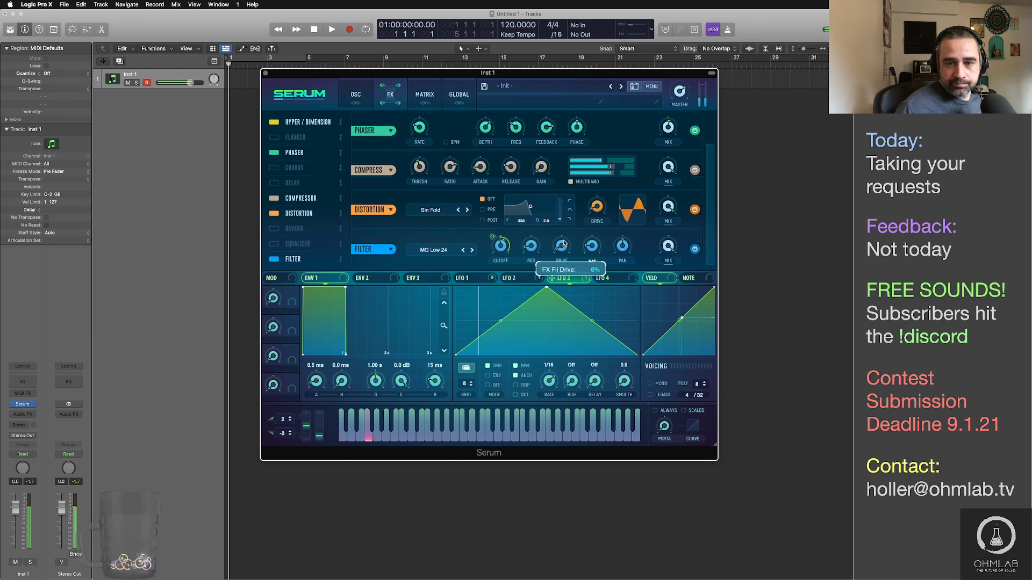
# Step: Set LFO 4 to Trig mode with triplet timing and a 1/16 rate
pyautogui.click(356, 94)
pyautogui.moveTo(322, 155)
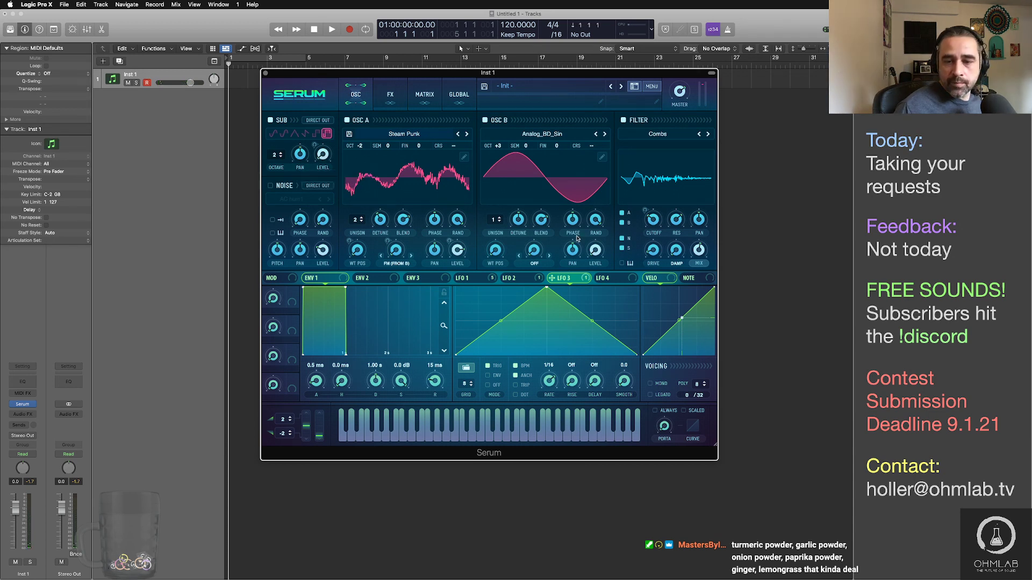
pyautogui.click(611, 278)
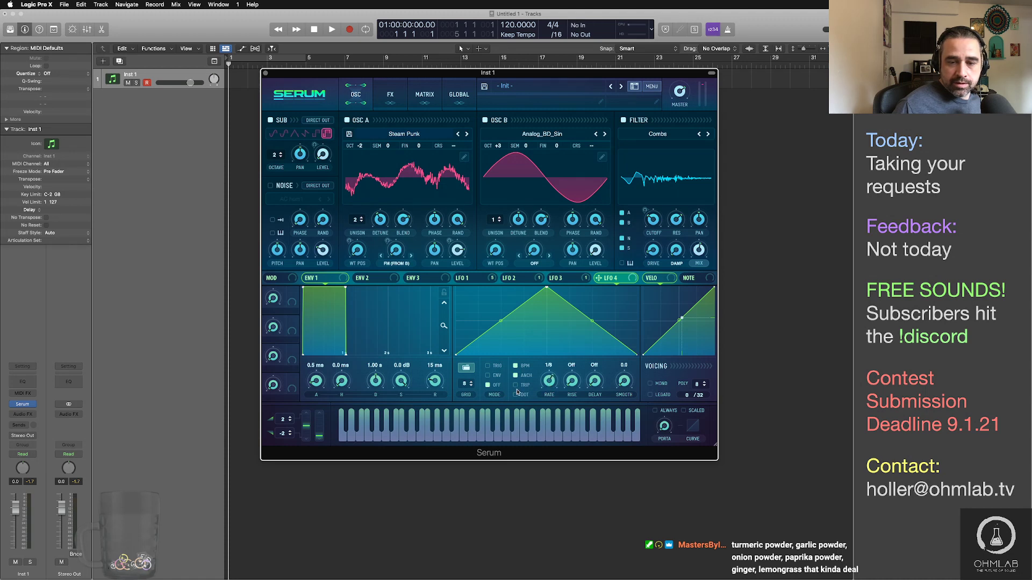
pyautogui.moveTo(549, 379); pyautogui.dragTo(551, 377)
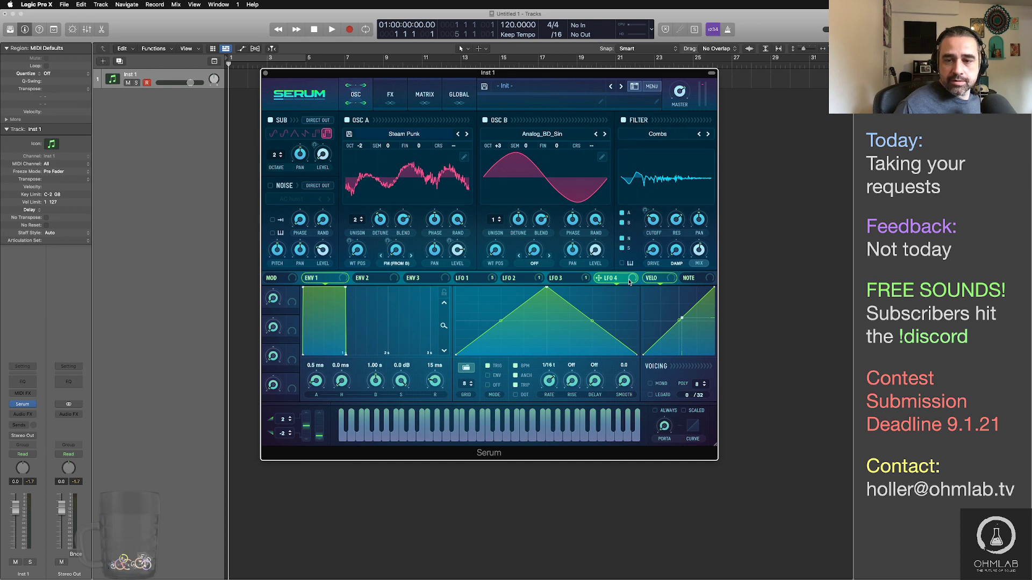
# Step: Assign LFO 4 to the sub oscillator's level and check the routing in the modulation matrix
pyautogui.moveTo(633, 274); pyautogui.dragTo(322, 156)
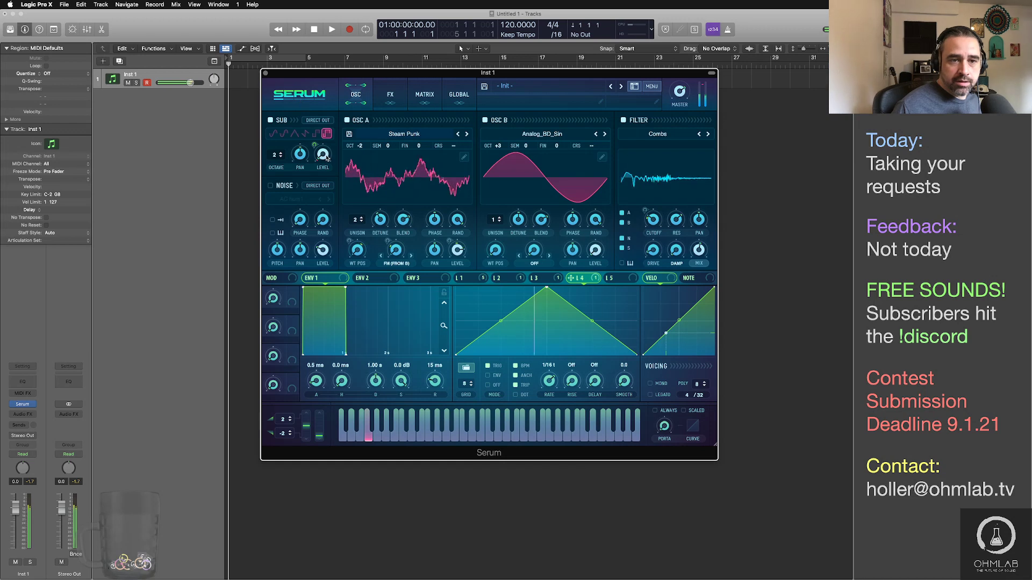
pyautogui.moveTo(322, 156)
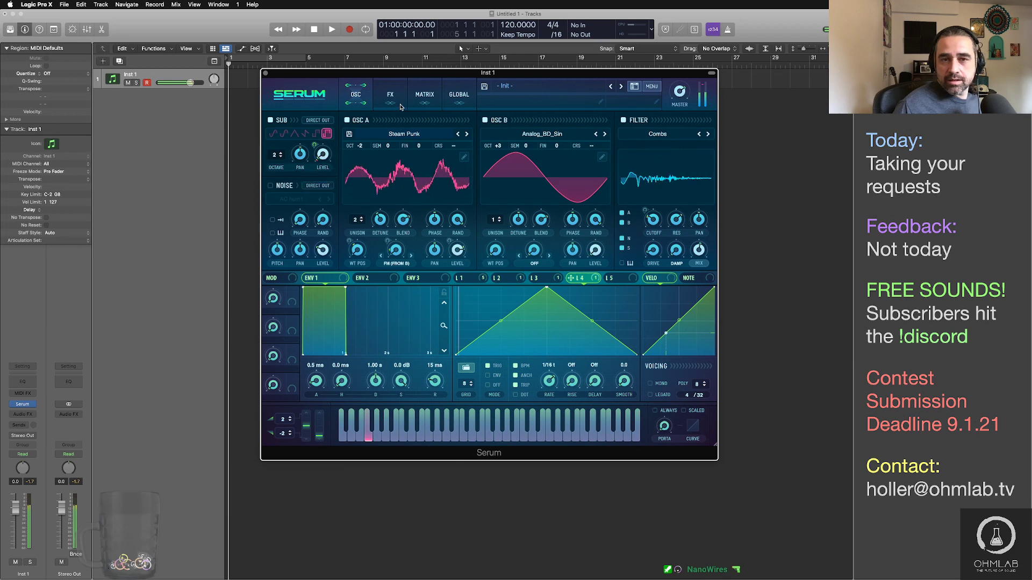
pyautogui.moveTo(427, 73); pyautogui.dragTo(476, 70)
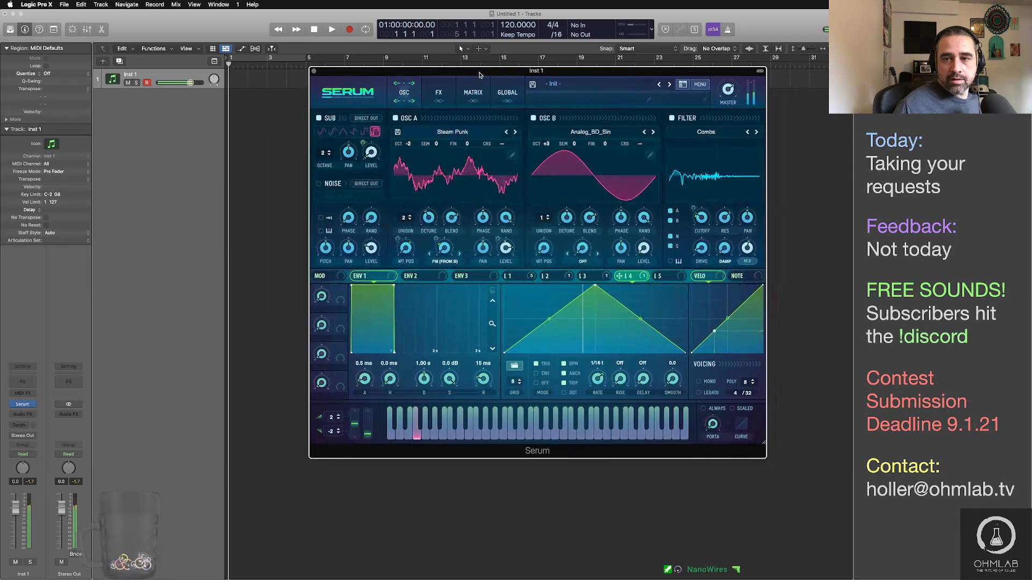
pyautogui.click(473, 93)
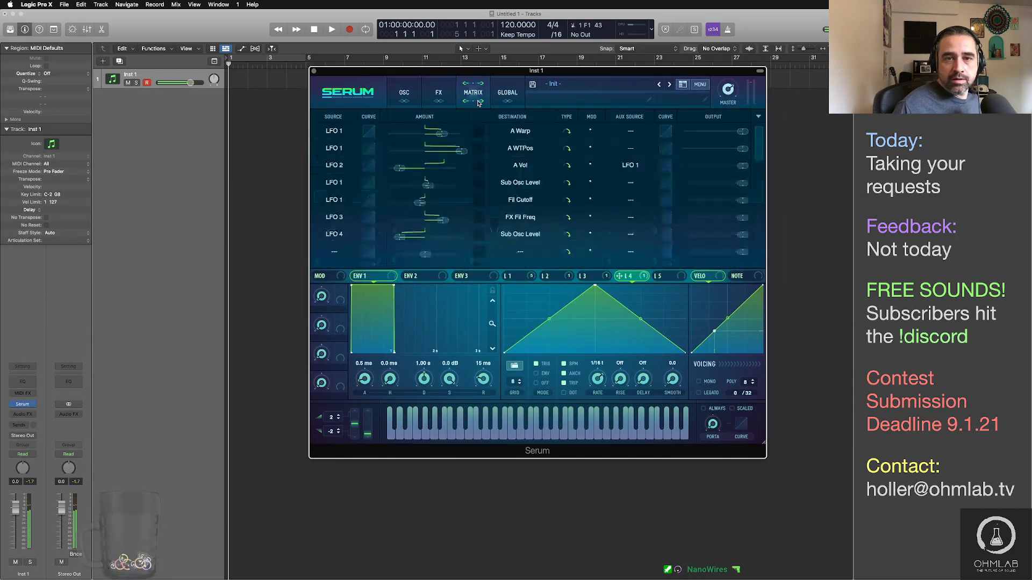
# Step: Switch the distortion effect's filter to Pre and set it to about 247 Hz with a Q of 1.7
pyautogui.click(438, 98)
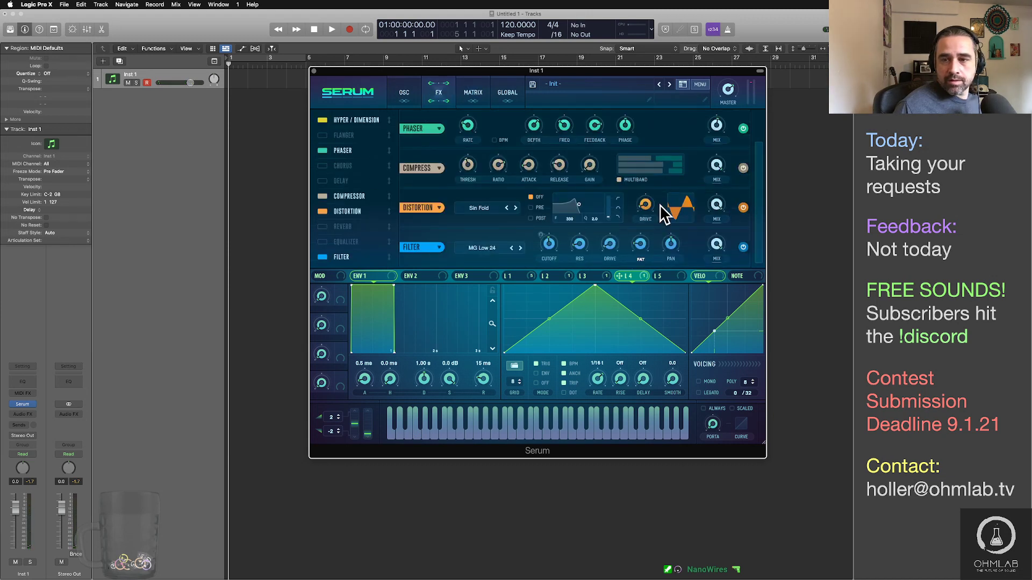
pyautogui.moveTo(647, 209)
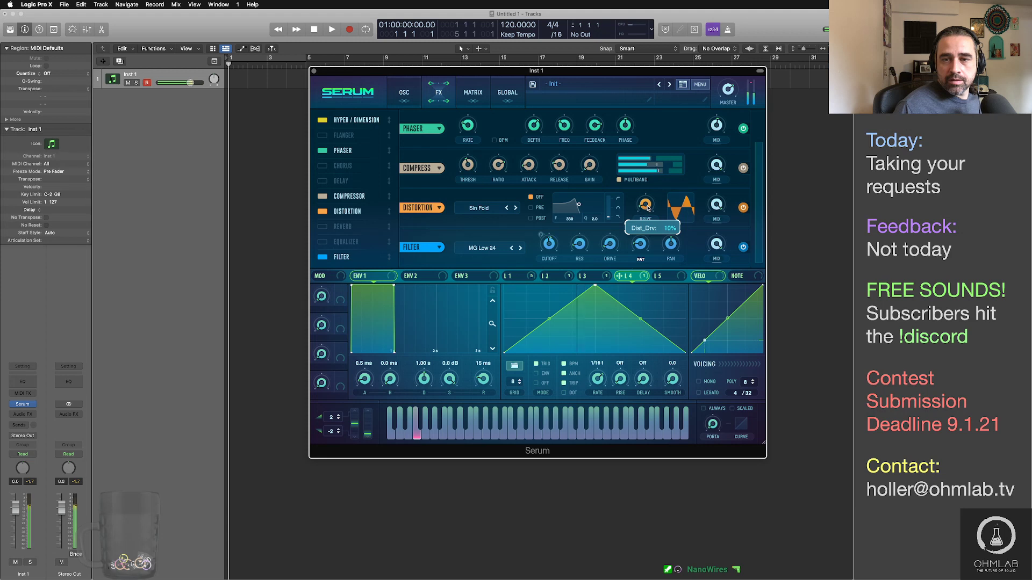
pyautogui.click(531, 207)
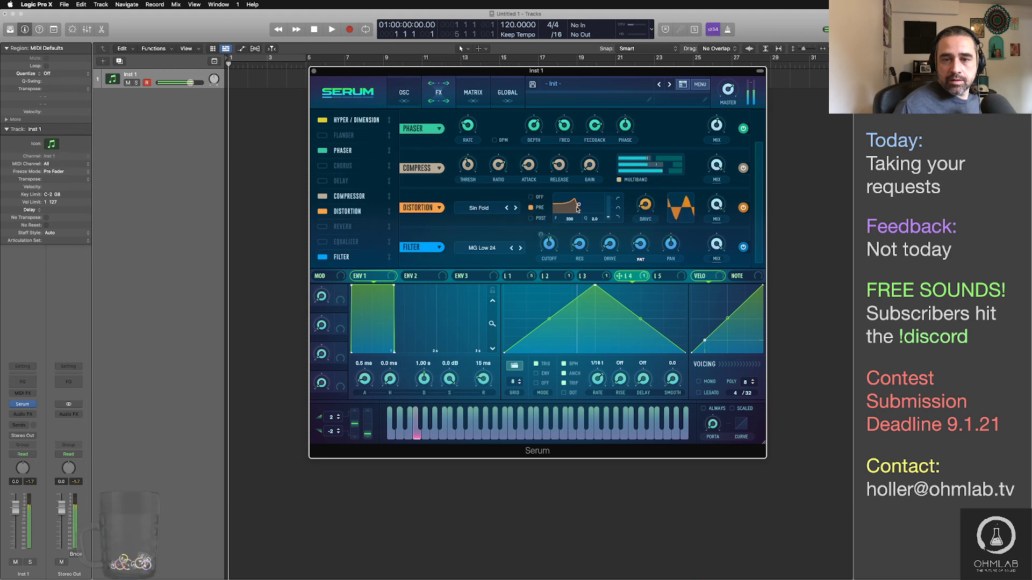
pyautogui.moveTo(577, 208)
pyautogui.mouseDown()
pyautogui.moveTo(606, 208)
pyautogui.moveTo(577, 208)
pyautogui.mouseUp()
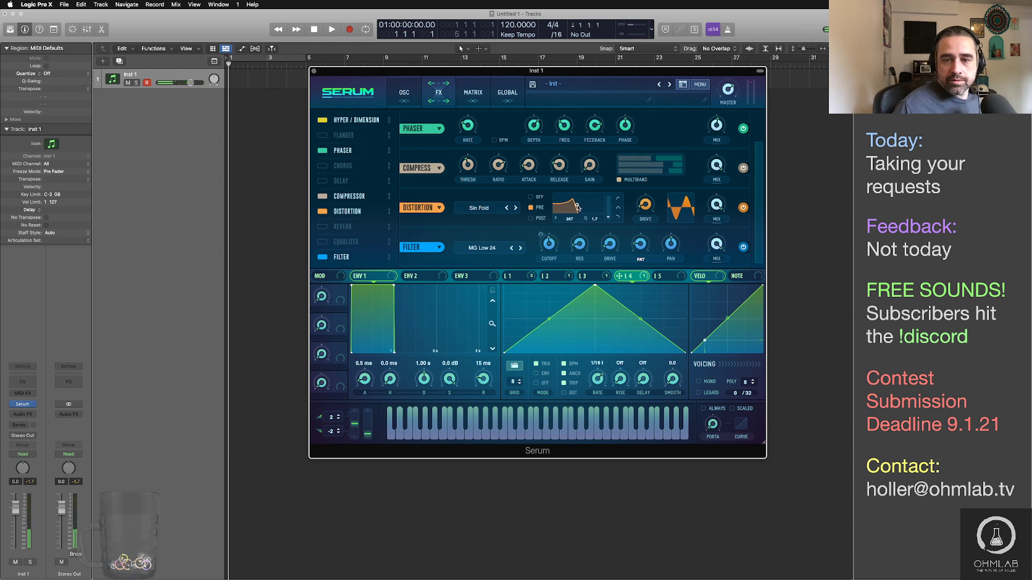
# Step: Modulate the distortion pre-filter's frequency with LFO 1 and adjust the distortion drive
pyautogui.click(514, 276)
pyautogui.moveTo(508, 275); pyautogui.dragTo(571, 221)
pyautogui.moveTo(579, 222)
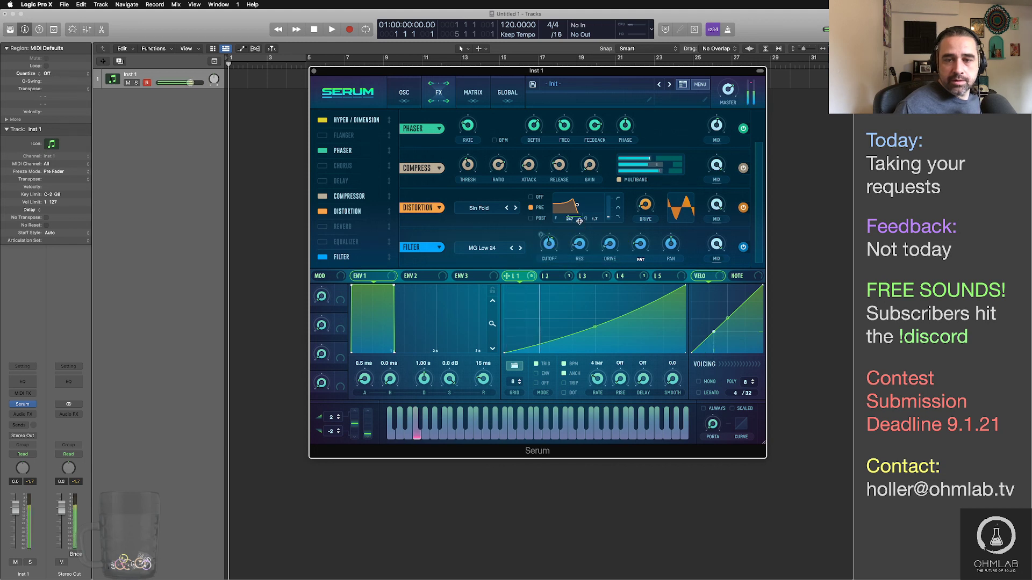
pyautogui.rightClick(579, 221)
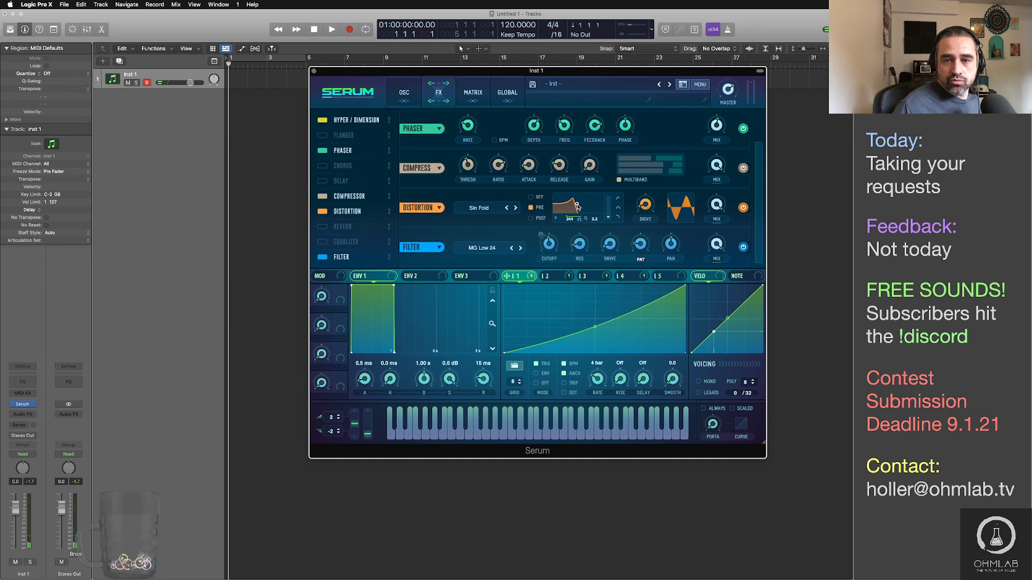
pyautogui.moveTo(643, 210)
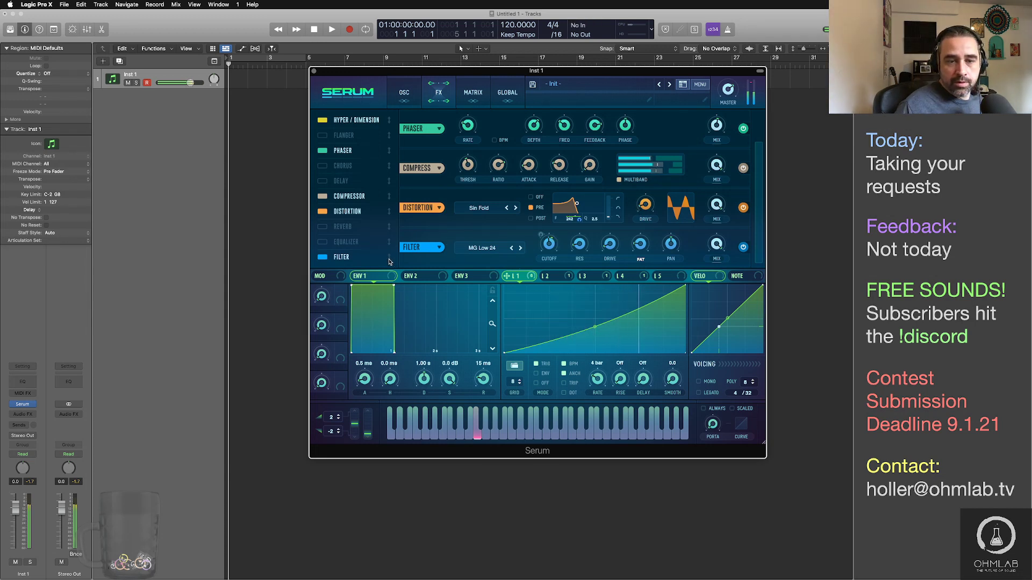
# Step: Move the Filter effect ahead of Reverb, enable the Equalizer last in the chain, and shape a low-band peak cut
pyautogui.moveTo(338, 256); pyautogui.dragTo(339, 226)
pyautogui.click(323, 260)
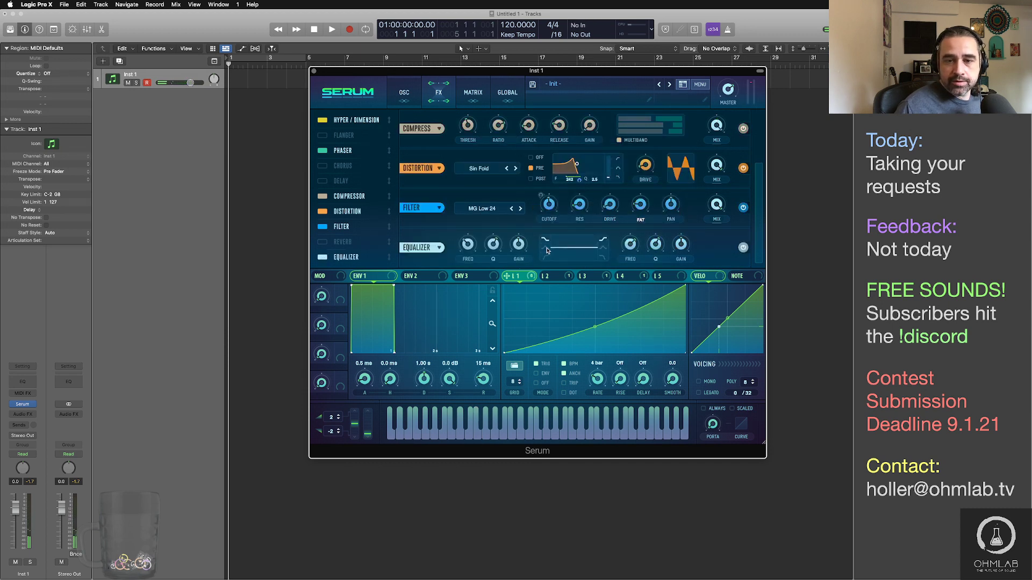
pyautogui.moveTo(518, 245); pyautogui.dragTo(466, 244)
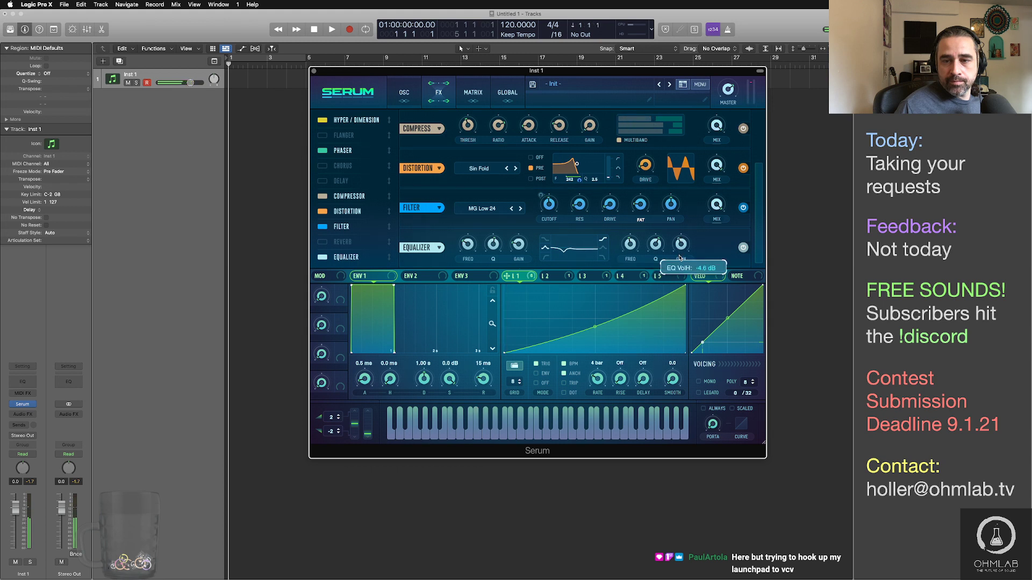
# Step: Set the equalizer's high band to Peak and cut its gain to about -11.8 dB
pyautogui.click(603, 249)
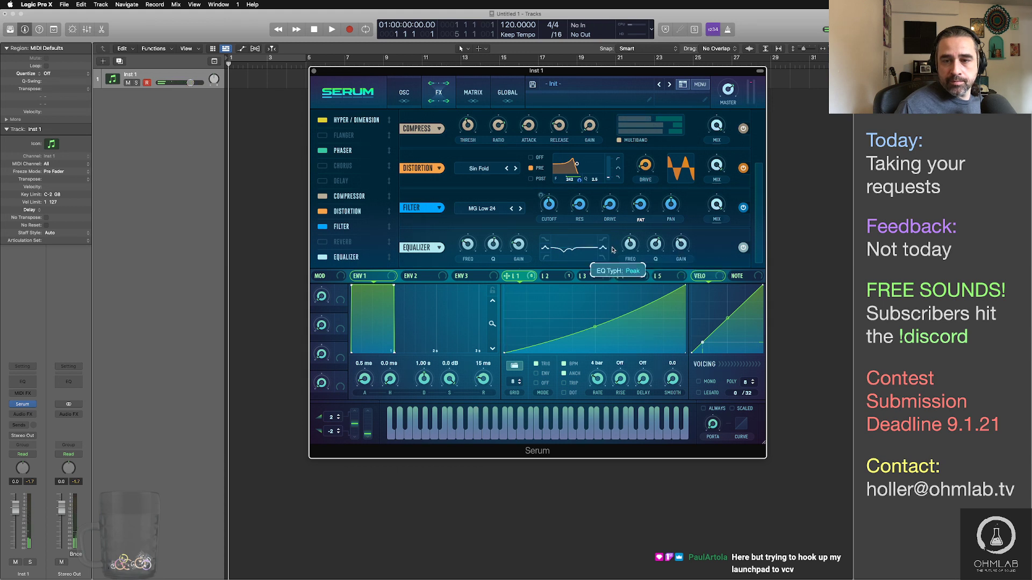
pyautogui.moveTo(658, 244); pyautogui.dragTo(657, 242)
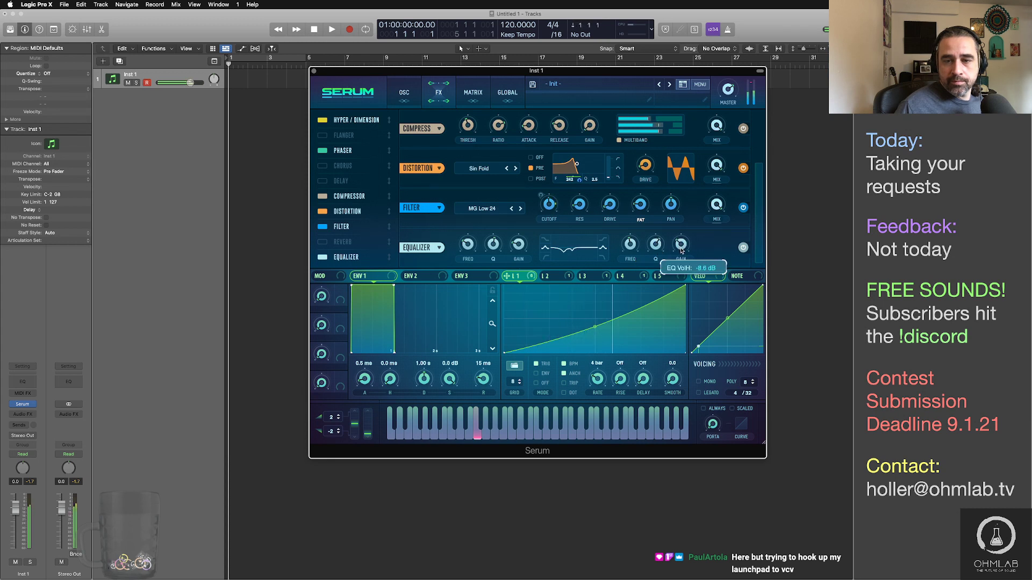
pyautogui.moveTo(681, 258); pyautogui.dragTo(683, 260)
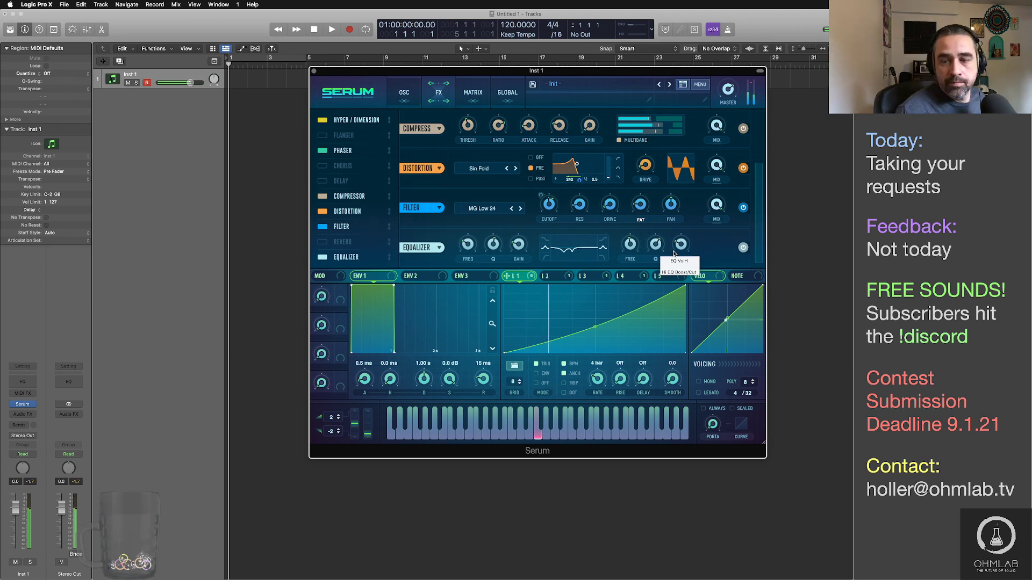
pyautogui.click(679, 246)
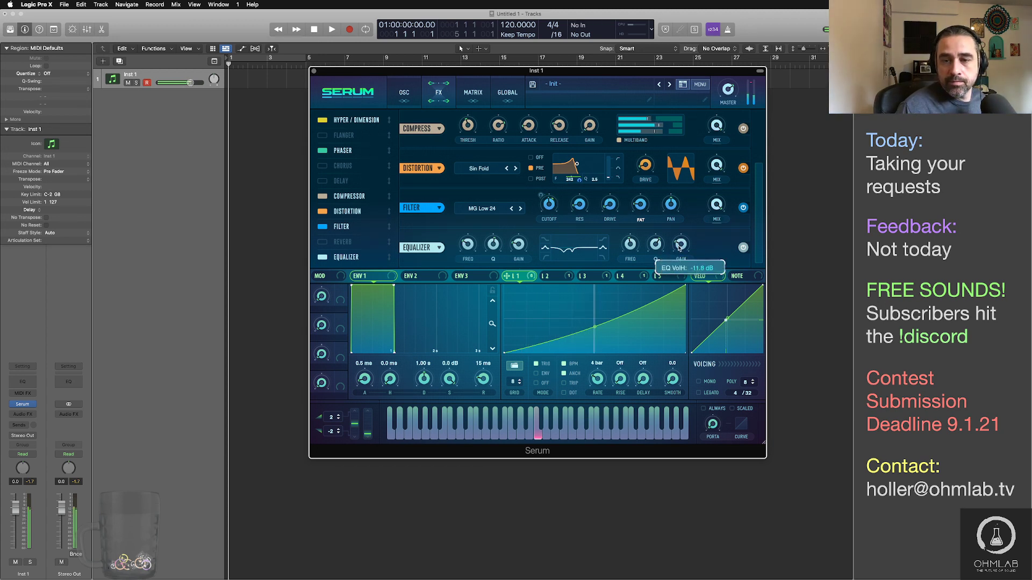
pyautogui.moveTo(679, 247); pyautogui.dragTo(679, 248)
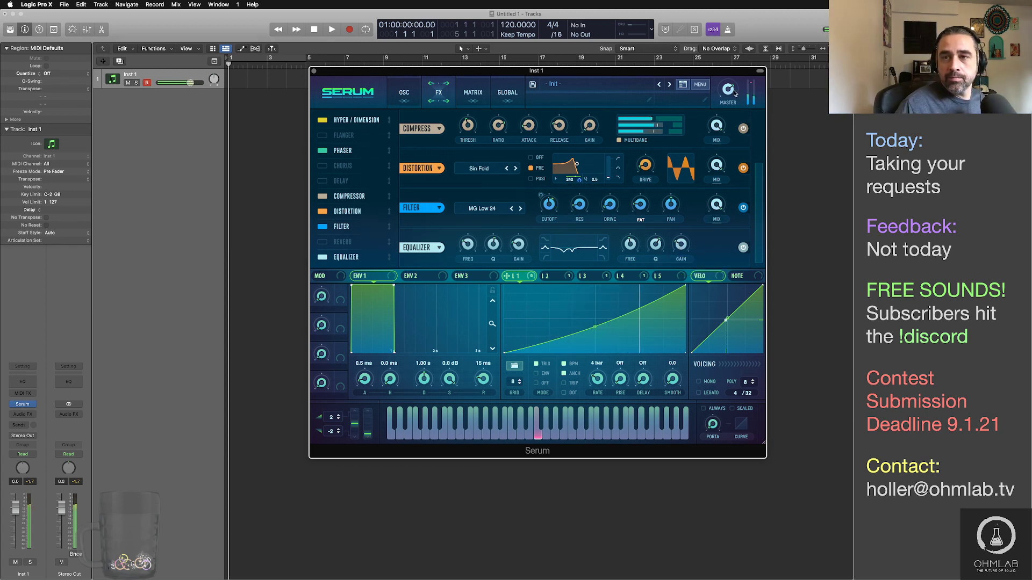
pyautogui.click(728, 96)
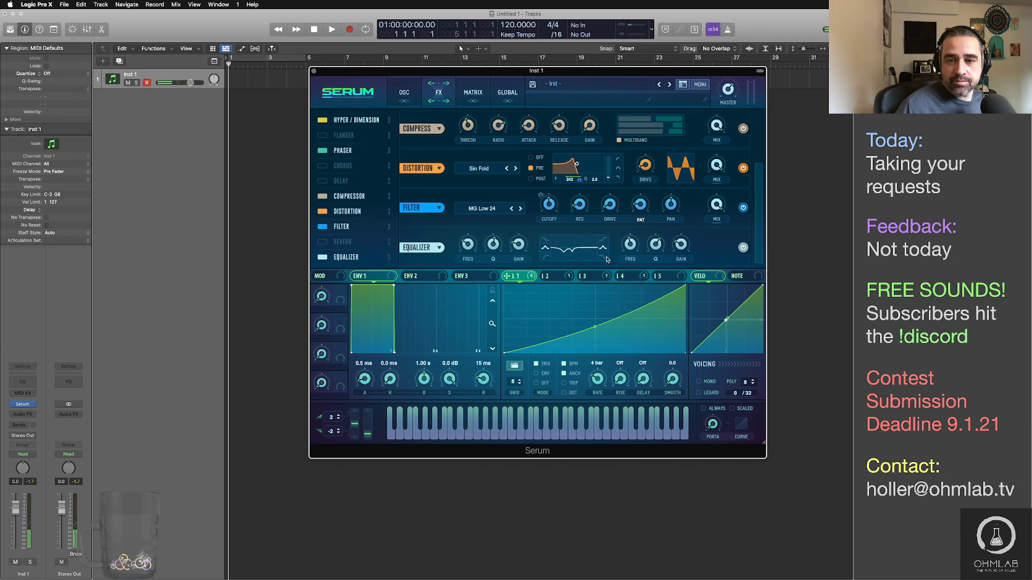
# Step: Change the equalizer's high band to a low-pass shape, set its Q to 48% and adjust its frequency
pyautogui.click(605, 259)
pyautogui.moveTo(658, 252)
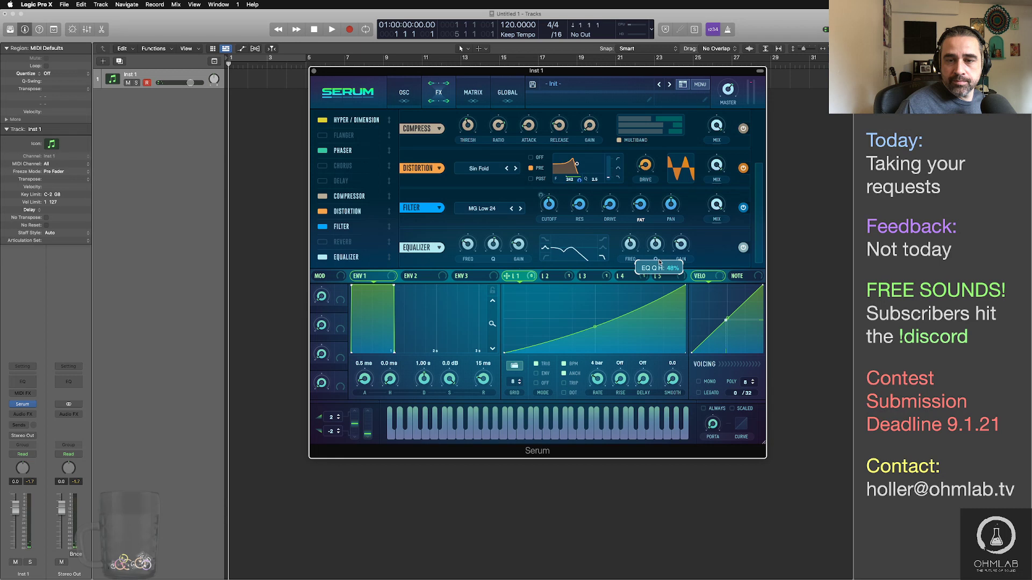
pyautogui.moveTo(630, 245); pyautogui.dragTo(630, 209)
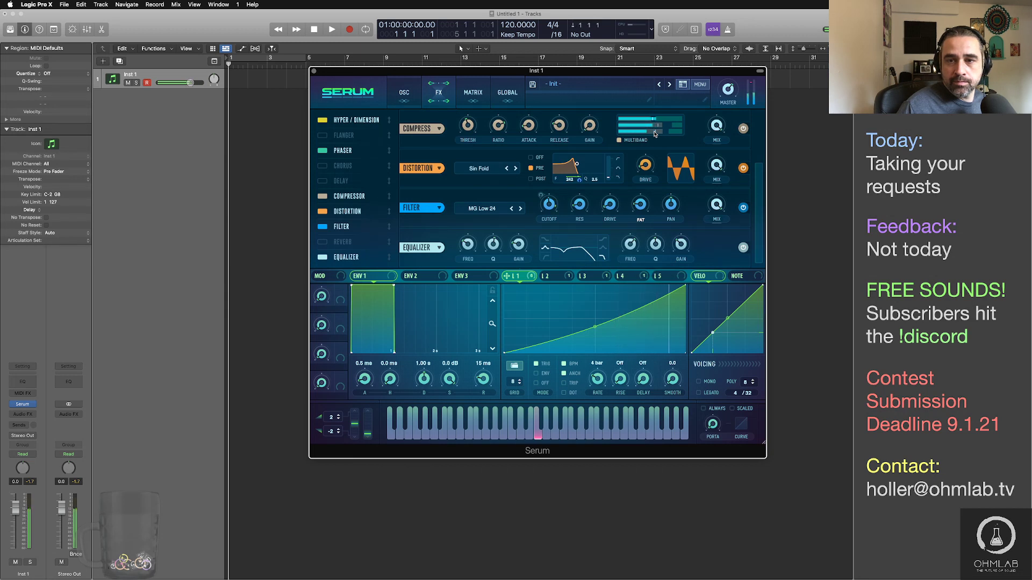
# Step: Adjust a band level in the multiband compressor and review the order of the effects chain
pyautogui.moveTo(649, 127); pyautogui.dragTo(660, 128)
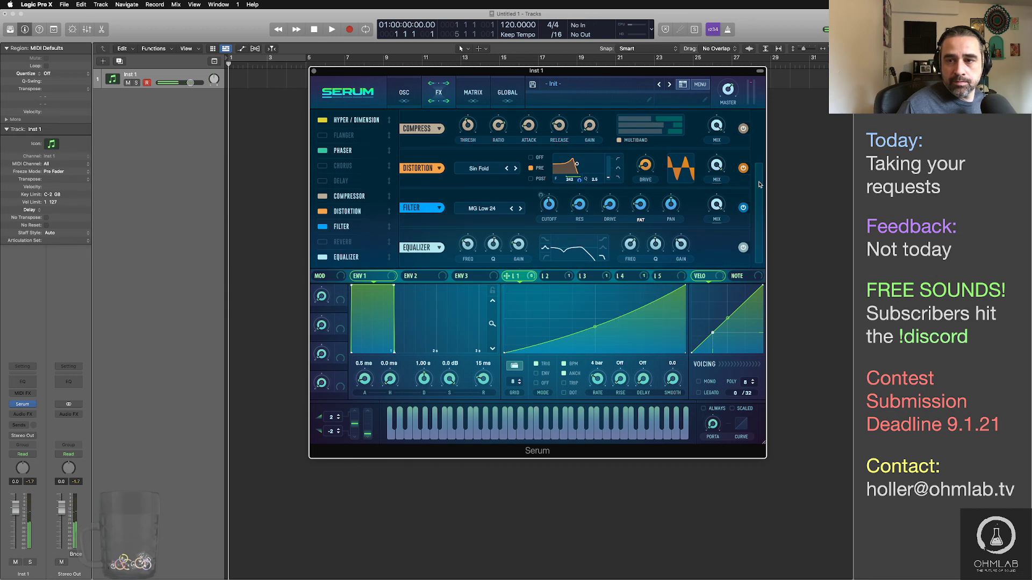
pyautogui.moveTo(759, 184); pyautogui.dragTo(759, 181)
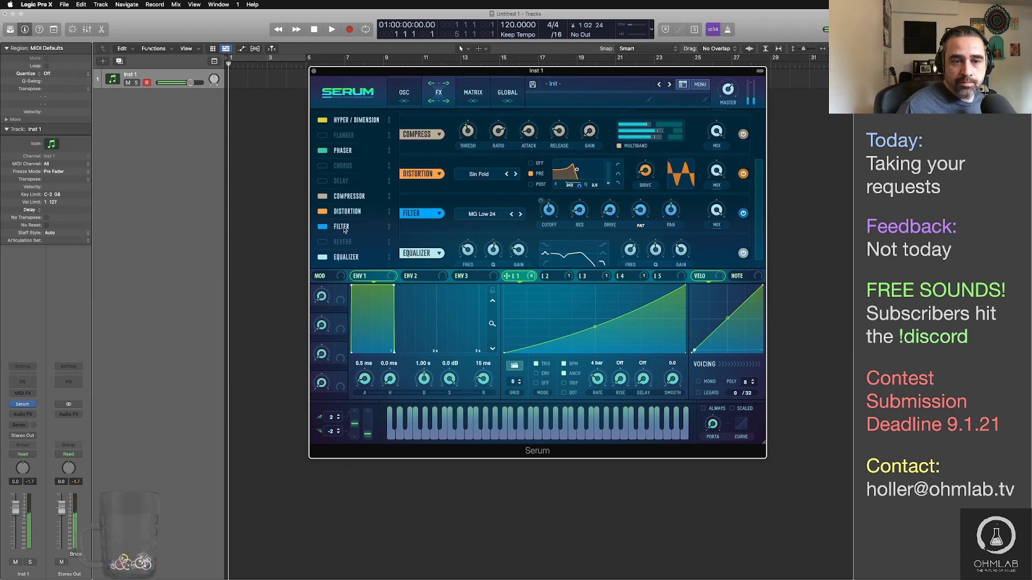
pyautogui.click(344, 228)
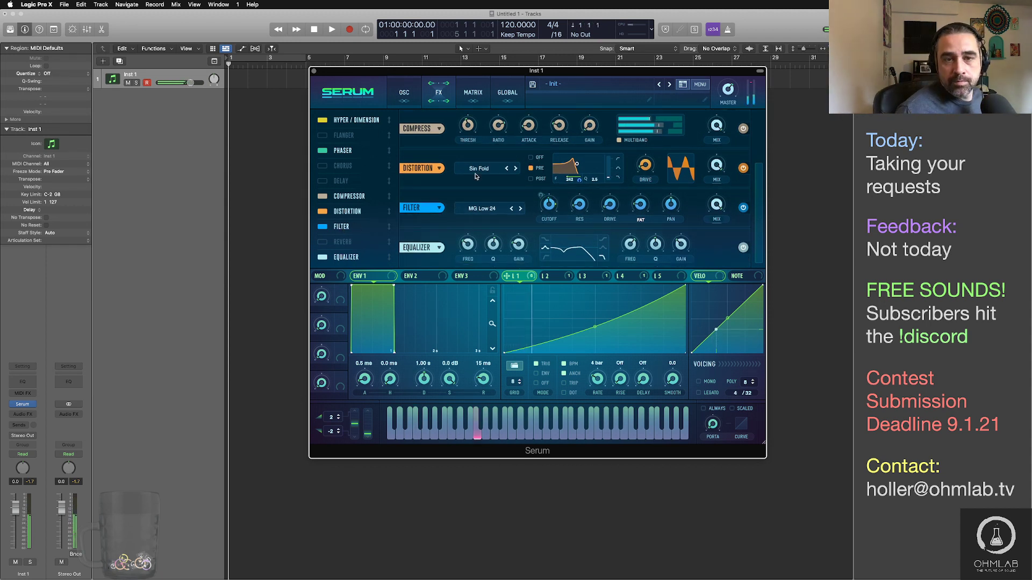
# Step: Adjust the Combs filter's cutoff on the oscillator page and set its LFO 1 modulation amount to 15
pyautogui.click(404, 95)
pyautogui.moveTo(701, 220); pyautogui.dragTo(702, 216)
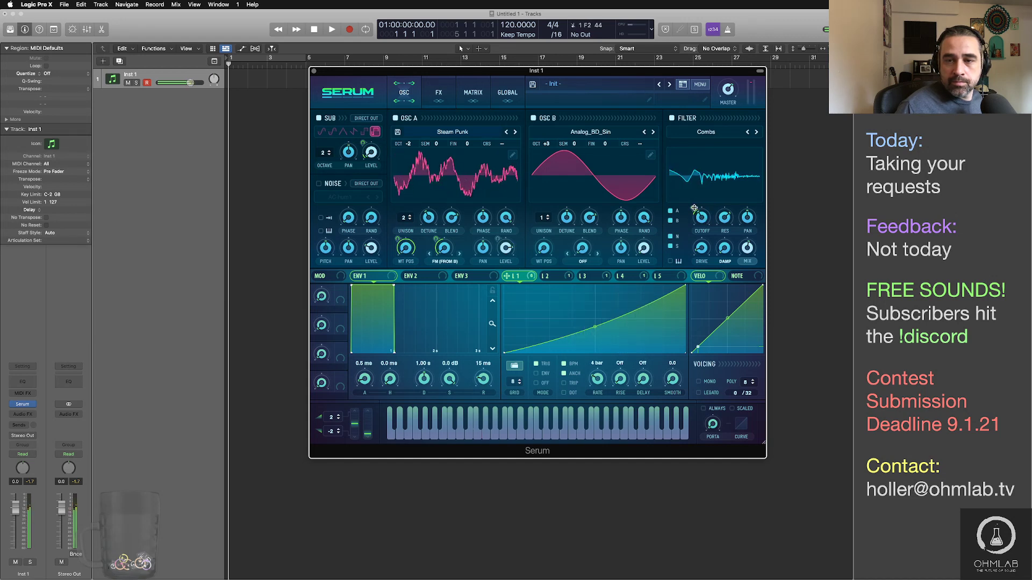
pyautogui.moveTo(693, 208); pyautogui.dragTo(693, 192)
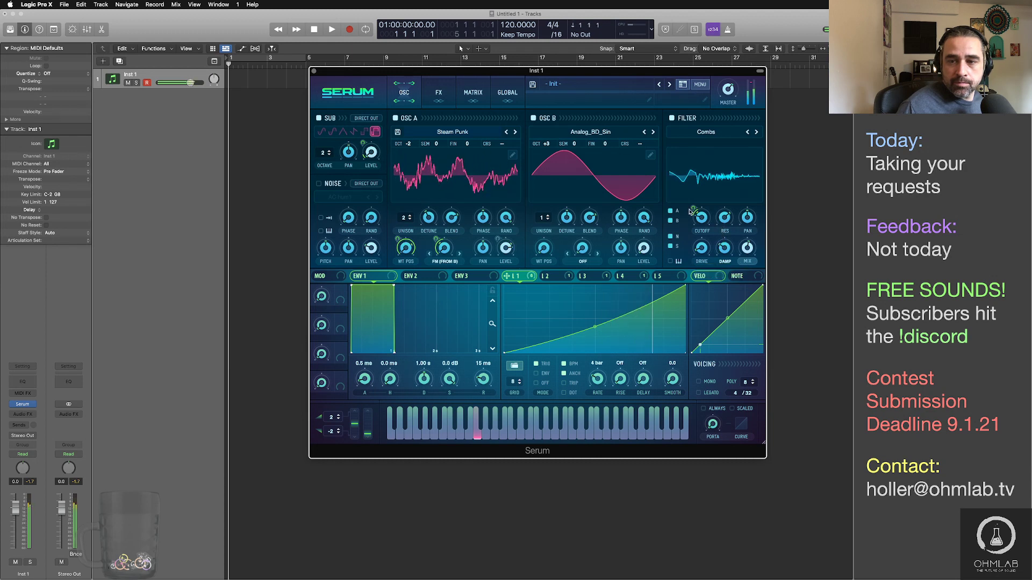
pyautogui.moveTo(692, 206)
pyautogui.moveTo(692, 206); pyautogui.dragTo(692, 207)
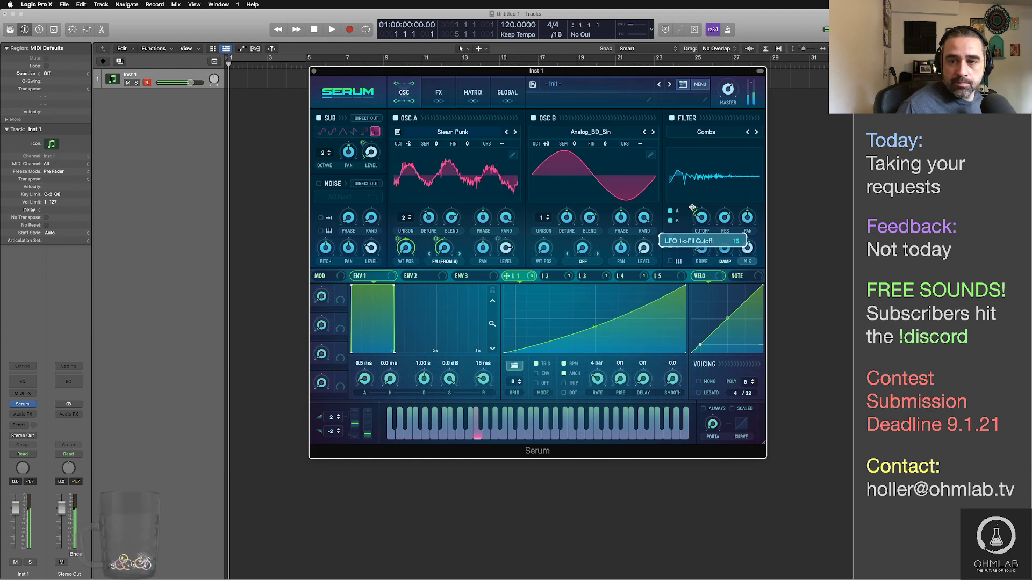
# Step: Check the LFO 2 and LFO 3 settings and change the oscillator filter type to SampHold
pyautogui.click(562, 278)
pyautogui.click(593, 277)
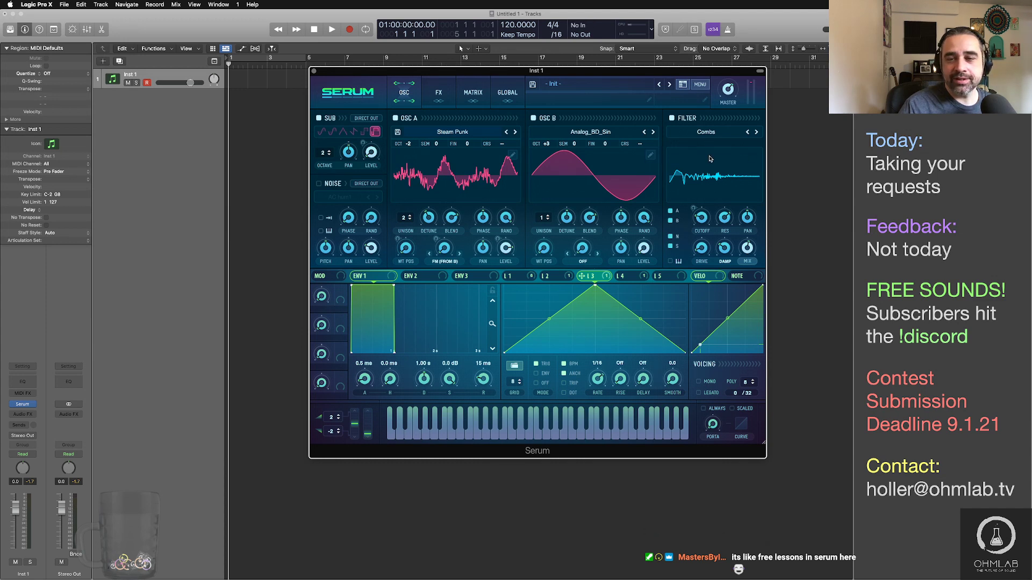
pyautogui.click(714, 134)
pyautogui.moveTo(717, 163)
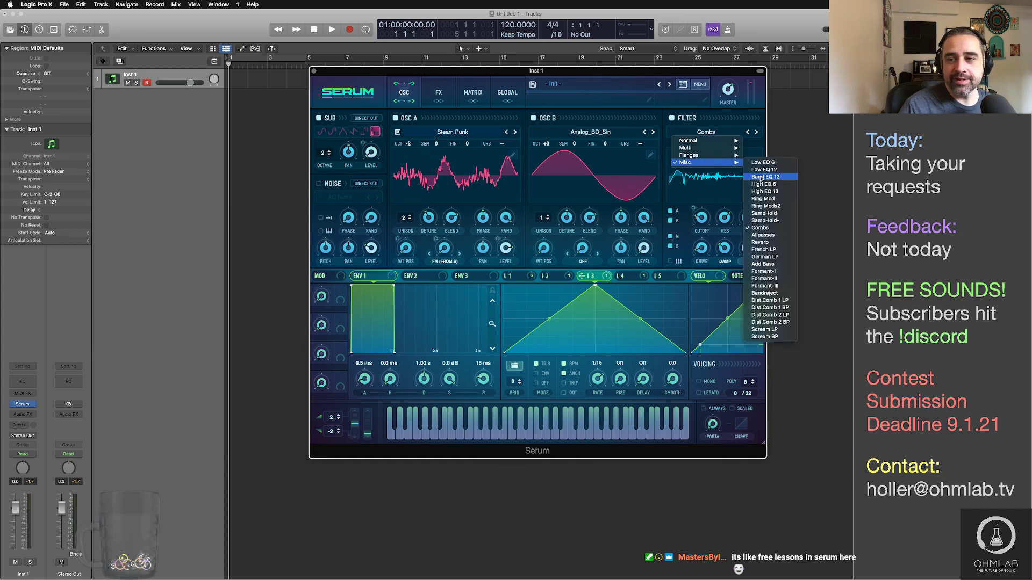
pyautogui.click(763, 214)
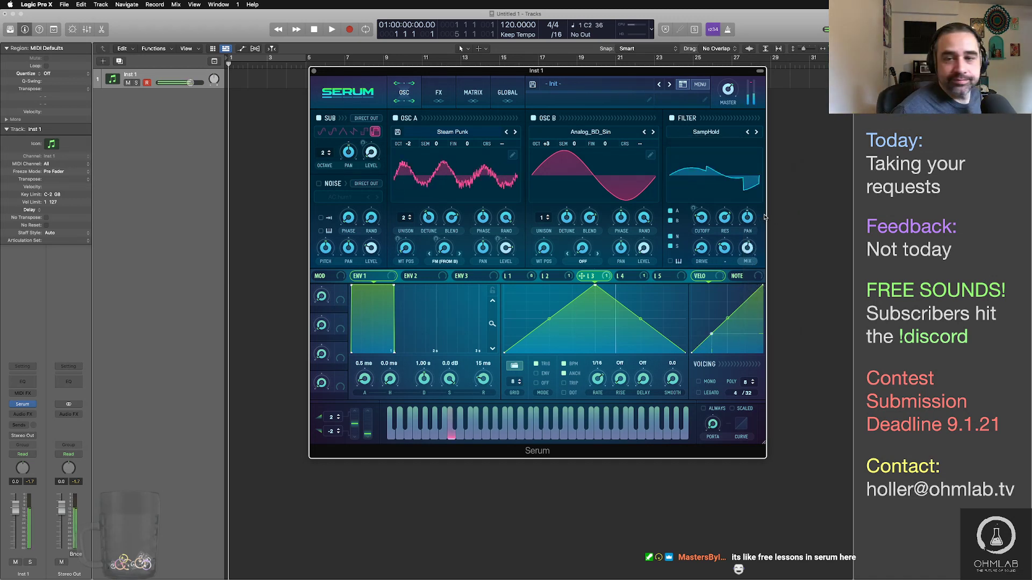
# Step: Adjust the SampHold filter's cutoff and reduce its mix
pyautogui.moveTo(705, 222); pyautogui.dragTo(704, 216)
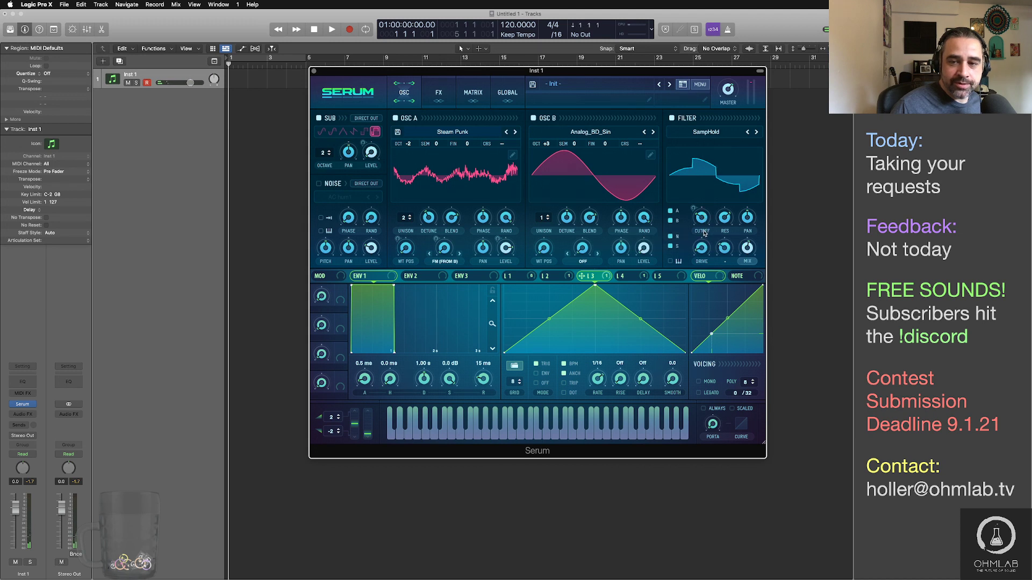
pyautogui.moveTo(702, 224)
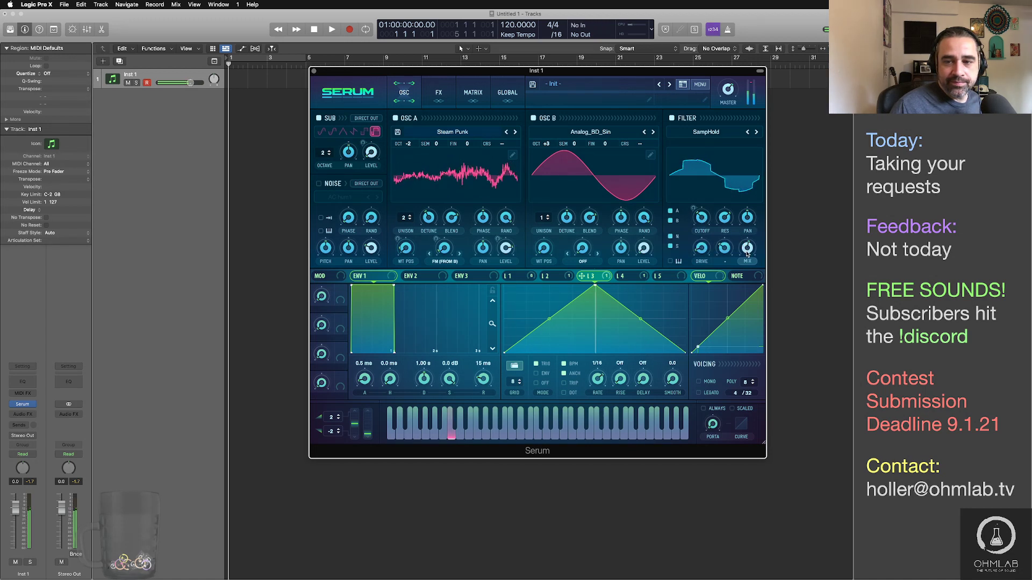
pyautogui.moveTo(747, 253); pyautogui.dragTo(751, 288)
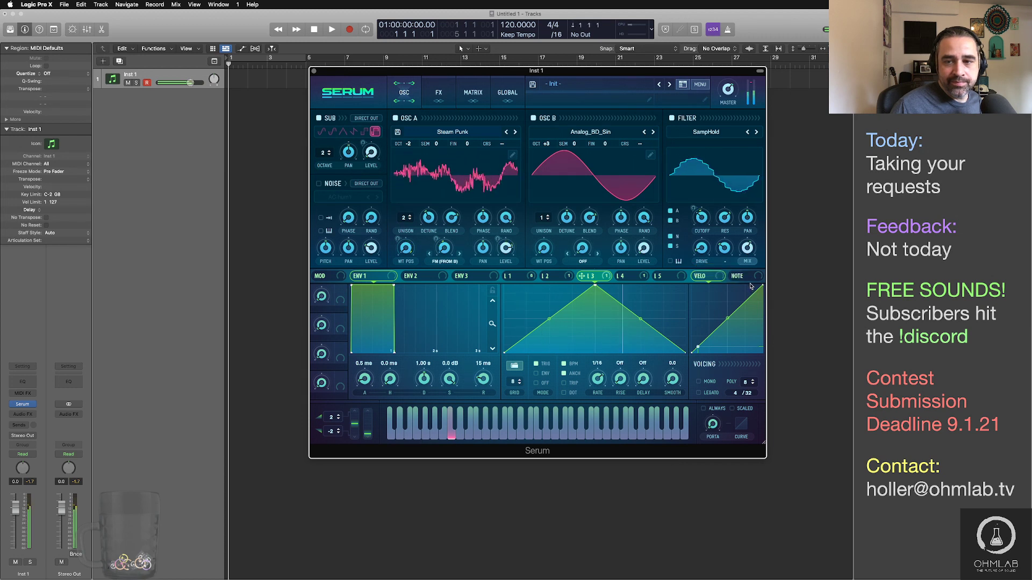
# Step: Readjust the SampHold filter's cutoff and set its LFO 1 modulation amount to -20
pyautogui.moveTo(702, 216); pyautogui.dragTo(702, 224)
pyautogui.click(513, 275)
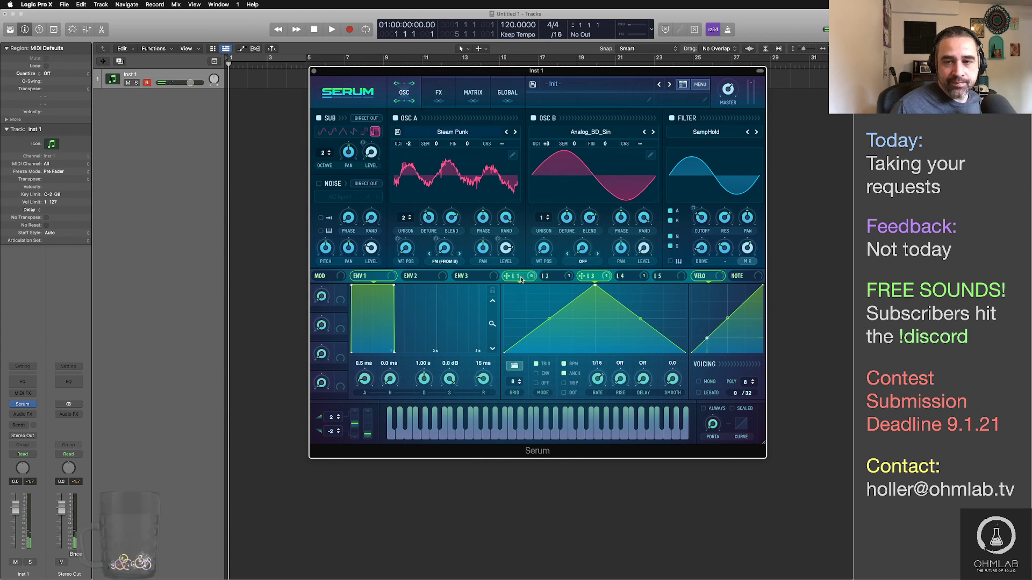
pyautogui.moveTo(506, 275); pyautogui.dragTo(700, 236)
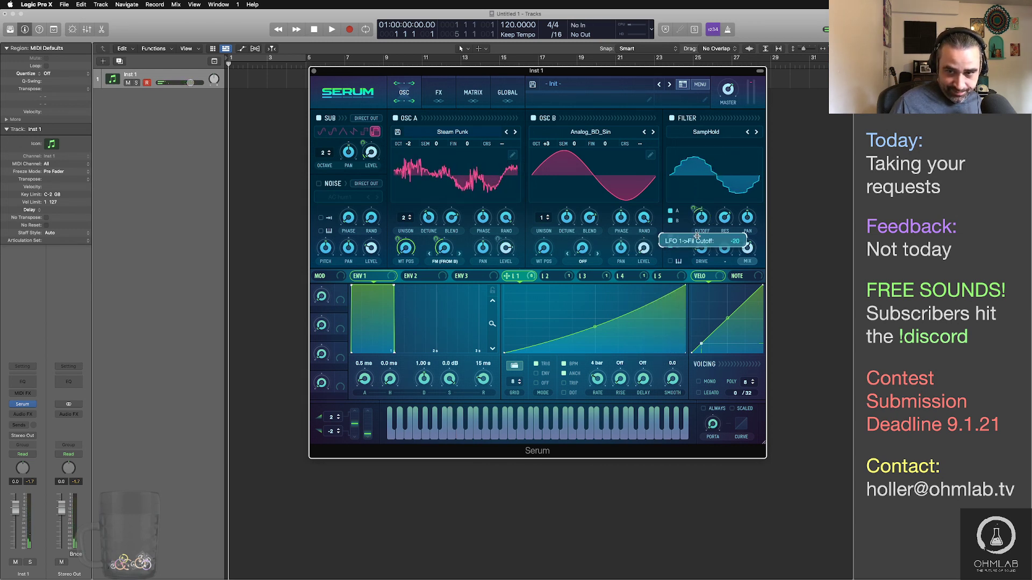
# Step: Change the filter type in the effects chain to Phs 24+
pyautogui.click(439, 94)
pyautogui.moveTo(757, 220); pyautogui.dragTo(760, 184)
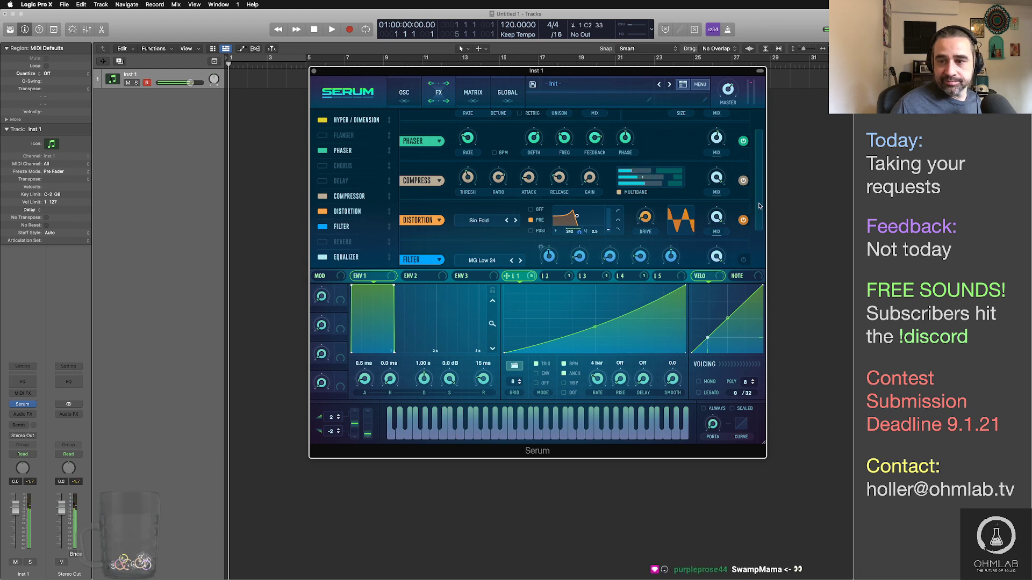
pyautogui.scroll(-2, 542, 226)
pyautogui.click(489, 210)
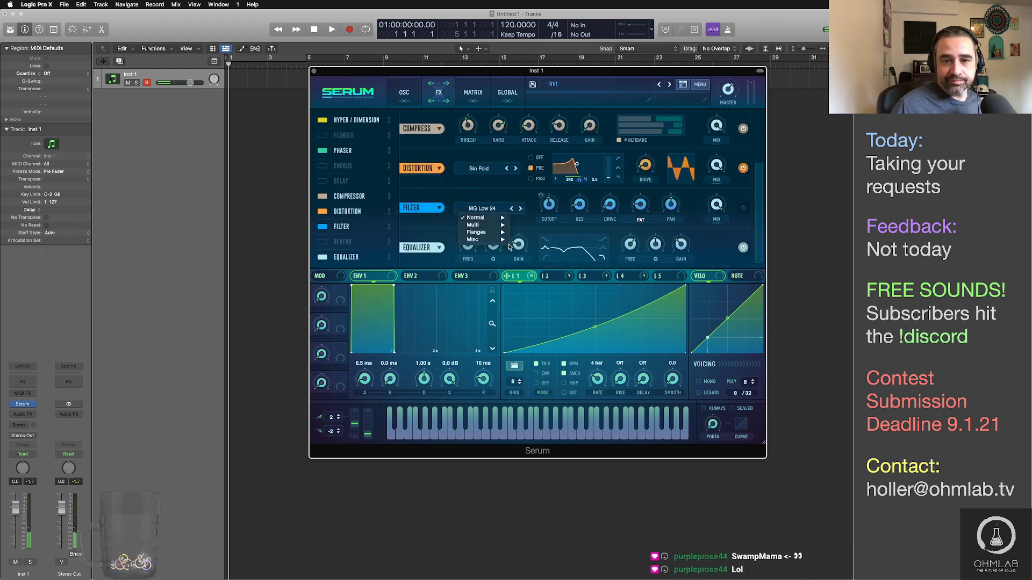
pyautogui.moveTo(480, 218)
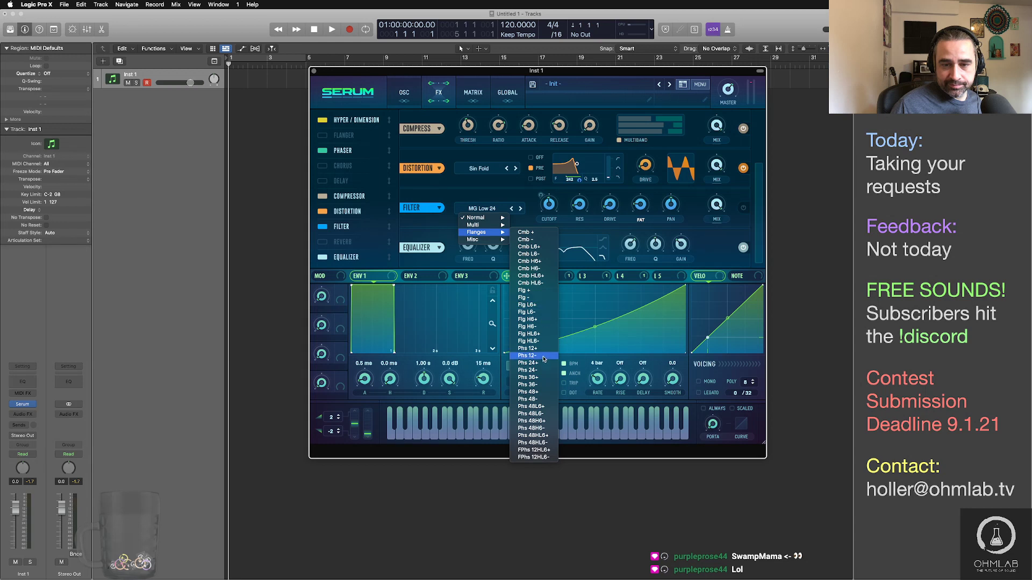
pyautogui.click(532, 363)
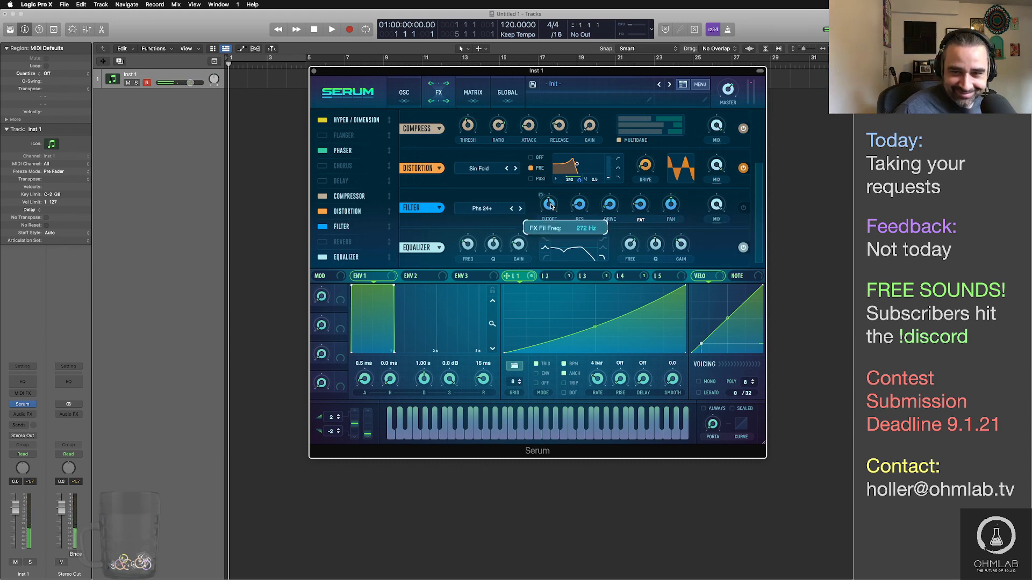
# Step: Reshape LFO 3, which modulates the effects filter's cutoff, from a triangle into a single falling curve with a steep start
pyautogui.click(568, 277)
pyautogui.click(596, 276)
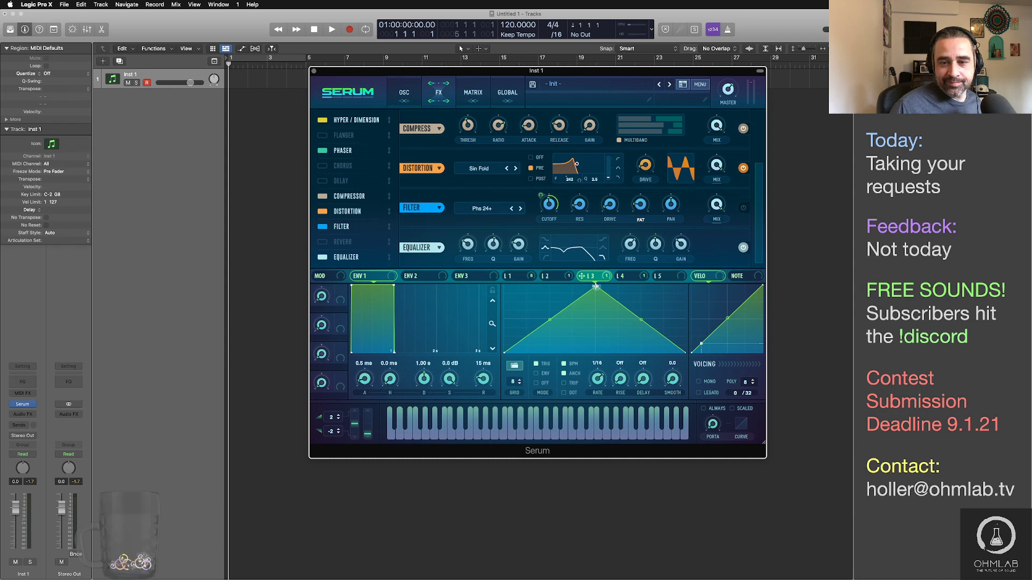
pyautogui.moveTo(597, 290); pyautogui.dragTo(505, 286)
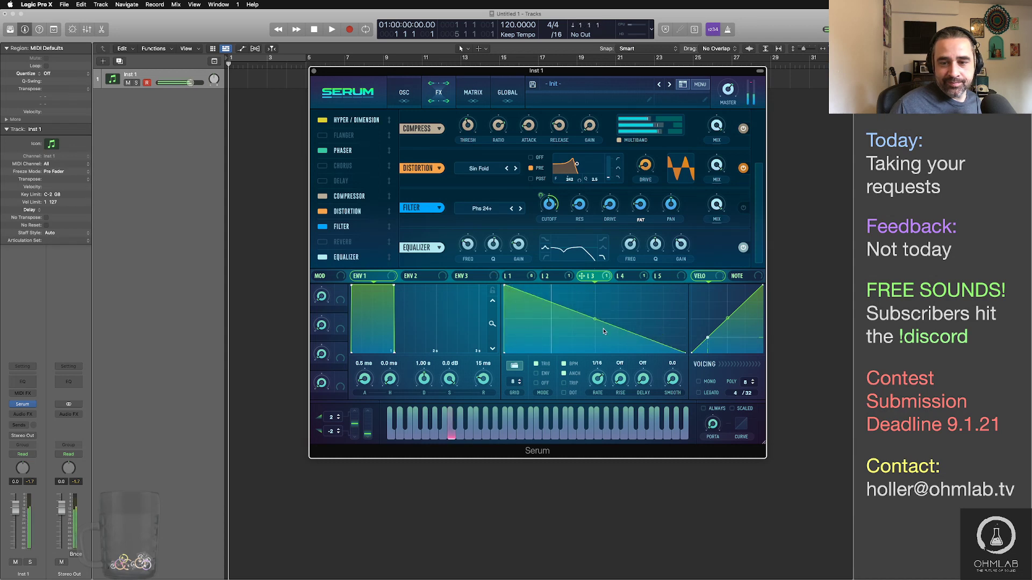
pyautogui.moveTo(595, 319); pyautogui.dragTo(595, 342)
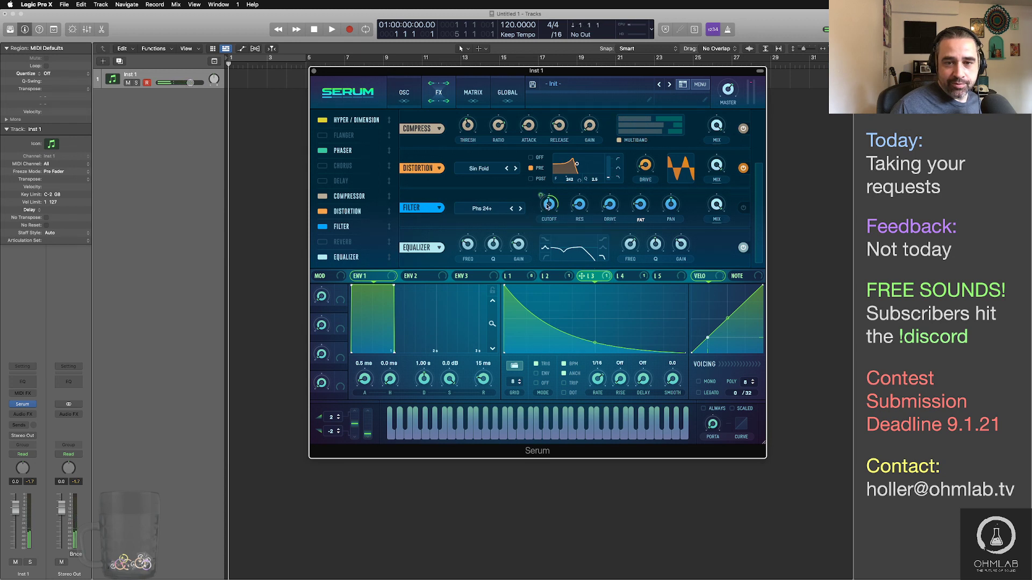
pyautogui.moveTo(547, 206)
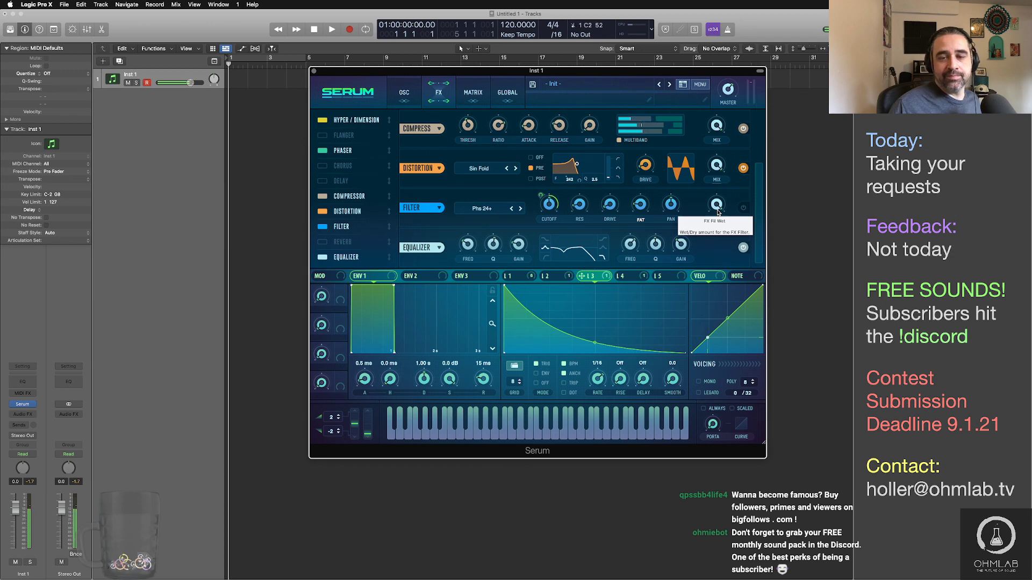
# Step: Check LFO 1 and LFO 2 from the oscillator page and adjust the SampHold filter's mix and resonance
pyautogui.click(404, 92)
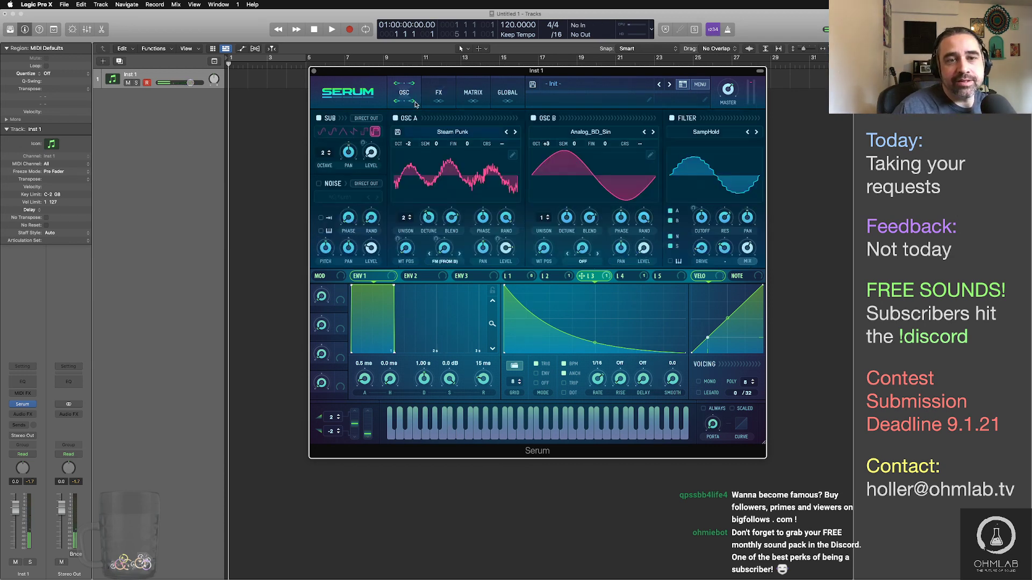
pyautogui.click(548, 276)
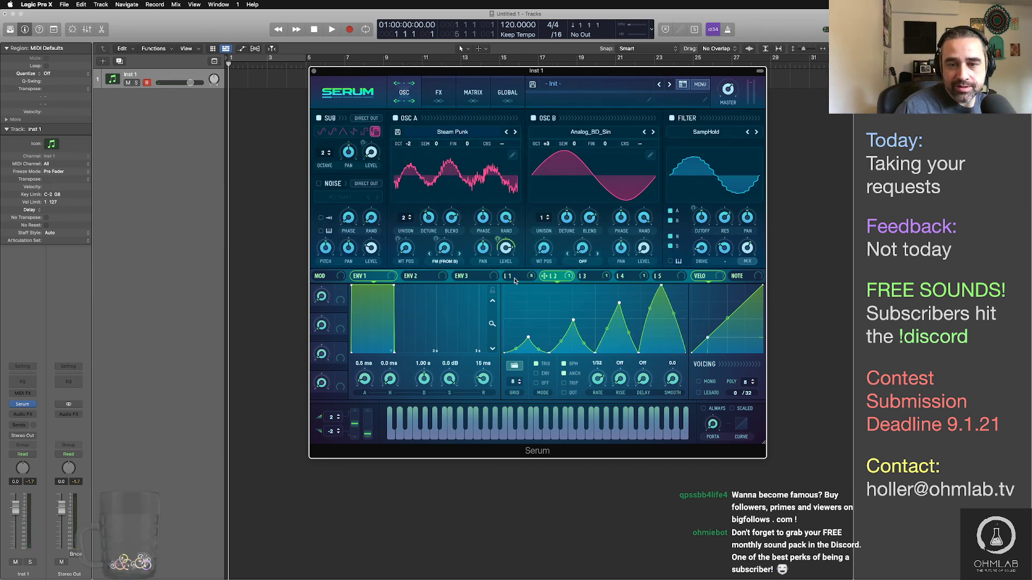
pyautogui.click(507, 275)
pyautogui.click(553, 276)
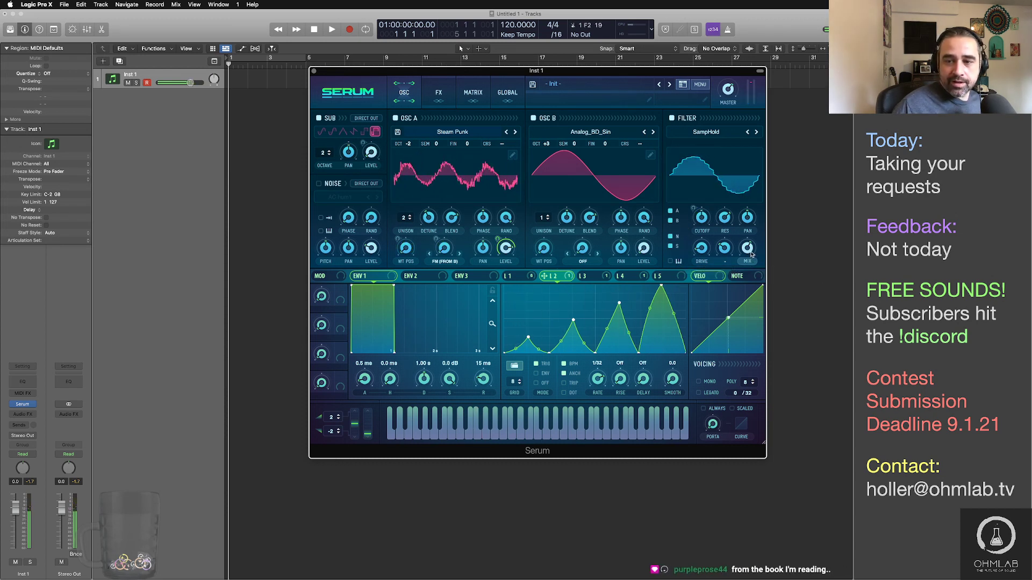
pyautogui.moveTo(748, 225); pyautogui.dragTo(749, 231)
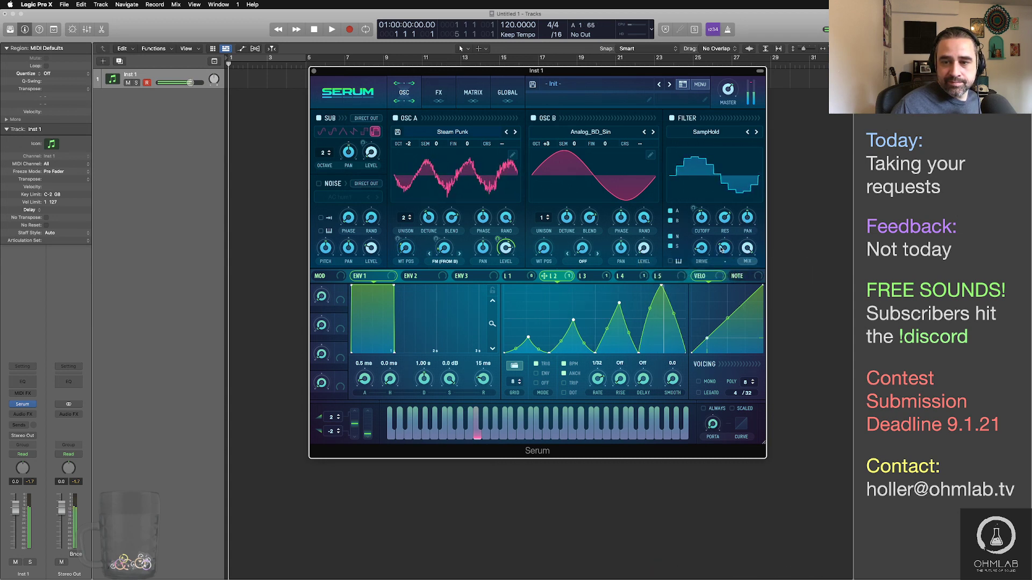
pyautogui.moveTo(726, 222); pyautogui.dragTo(725, 236)
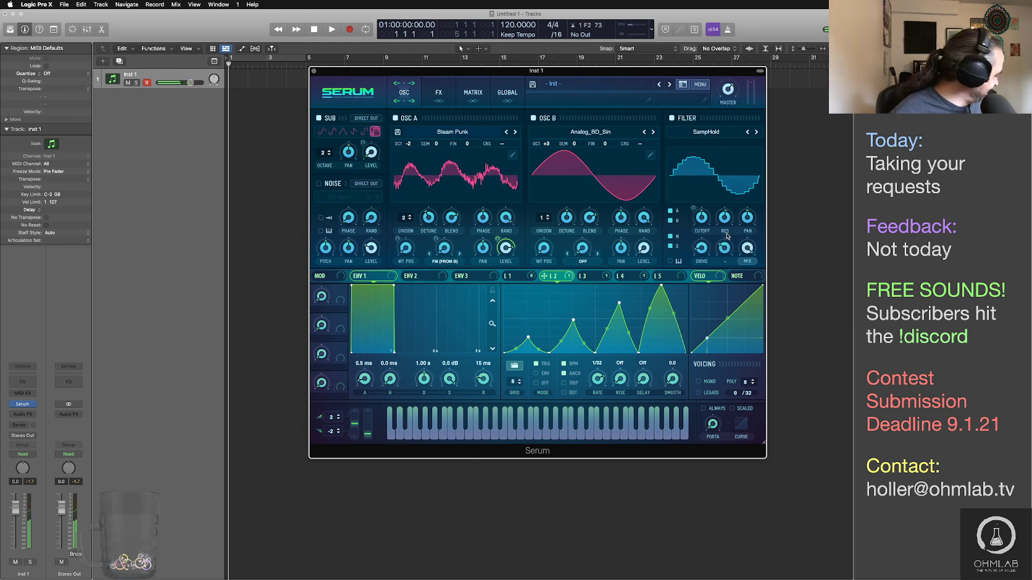
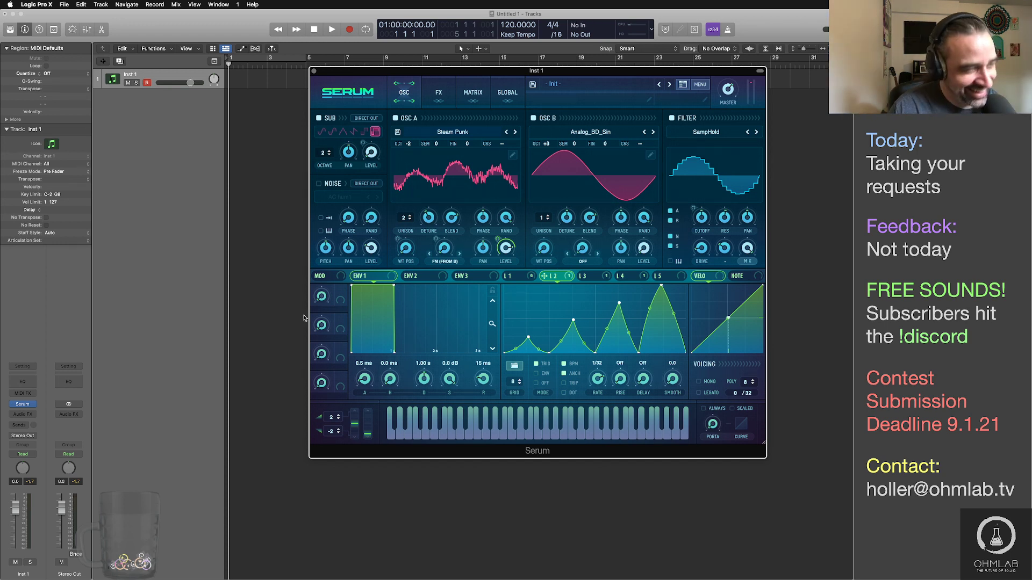
pyautogui.press('super+Tab')
pyautogui.press('super+Tab')
pyautogui.press('super+Tab')
pyautogui.press('super+Tab')
pyautogui.press('super+Tab')
pyautogui.press('super+Tab')
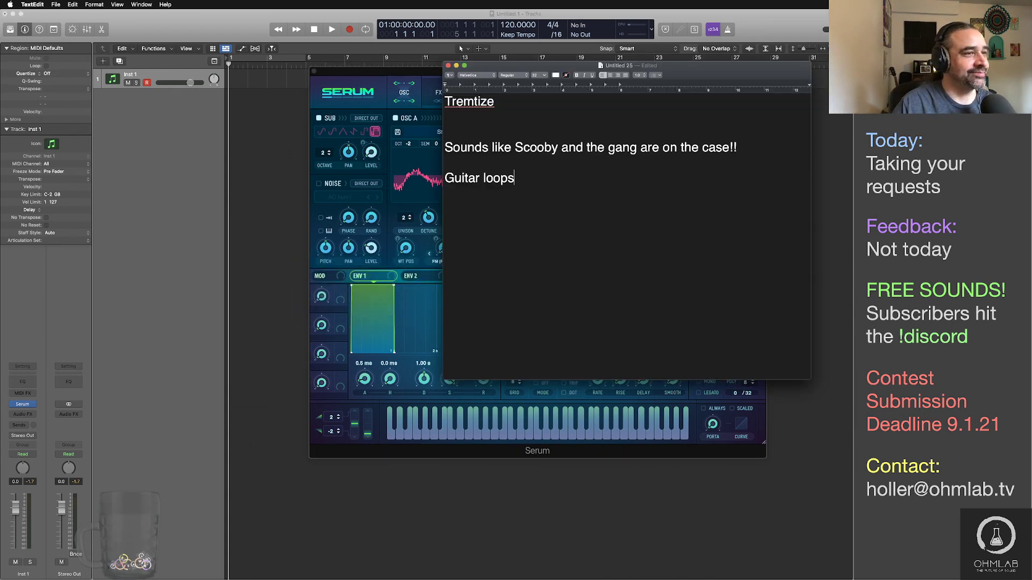
pyautogui.press('super+grave')
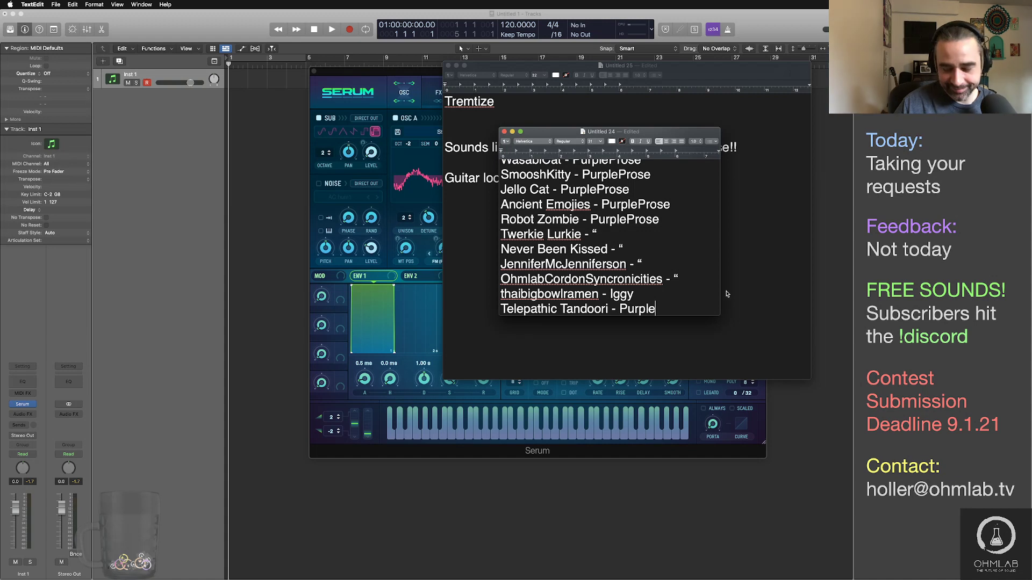
pyautogui.press('Return')
pyautogui.write('SwampMama ')
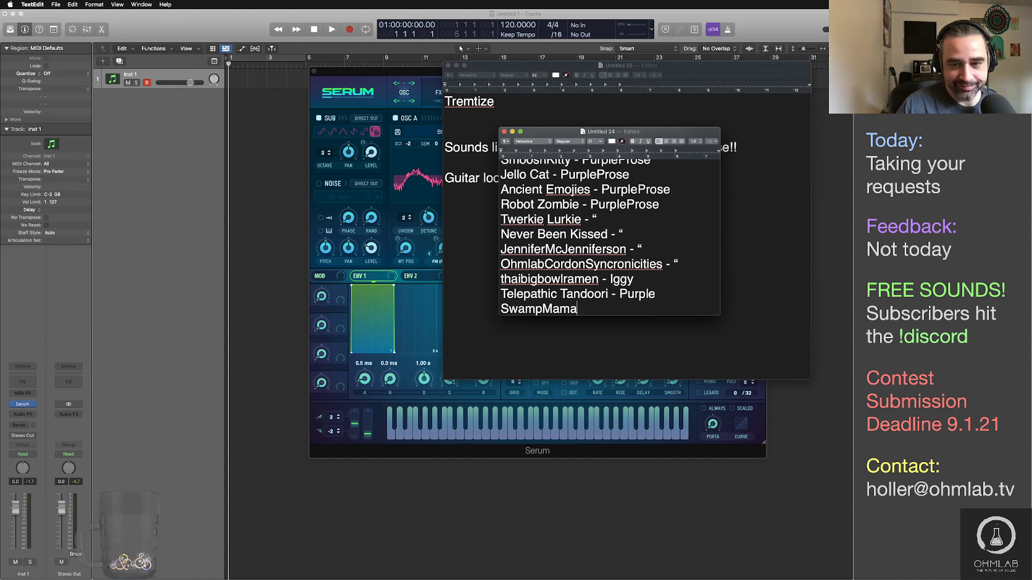
pyautogui.write('- Purple')
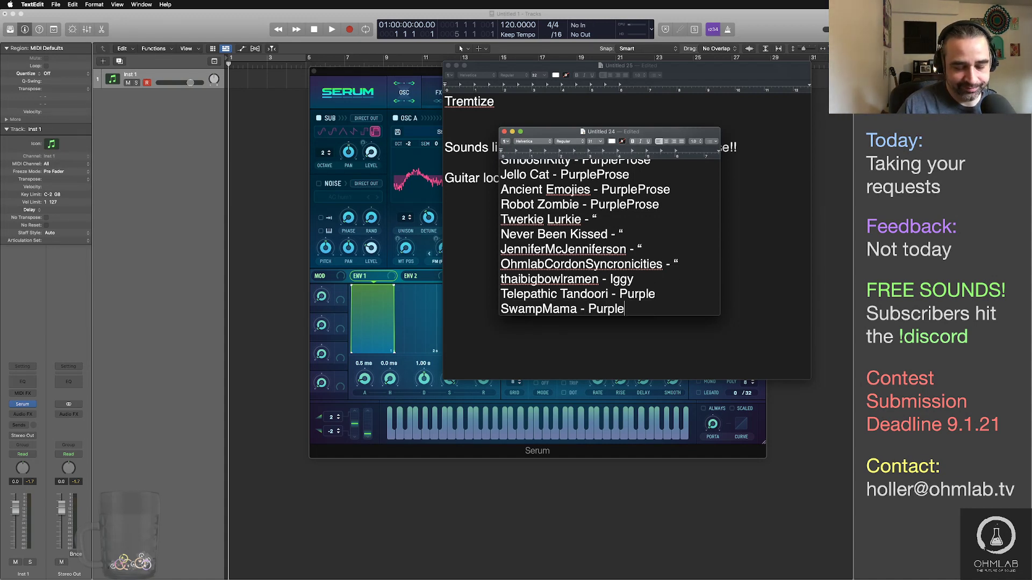
pyautogui.press('Return')
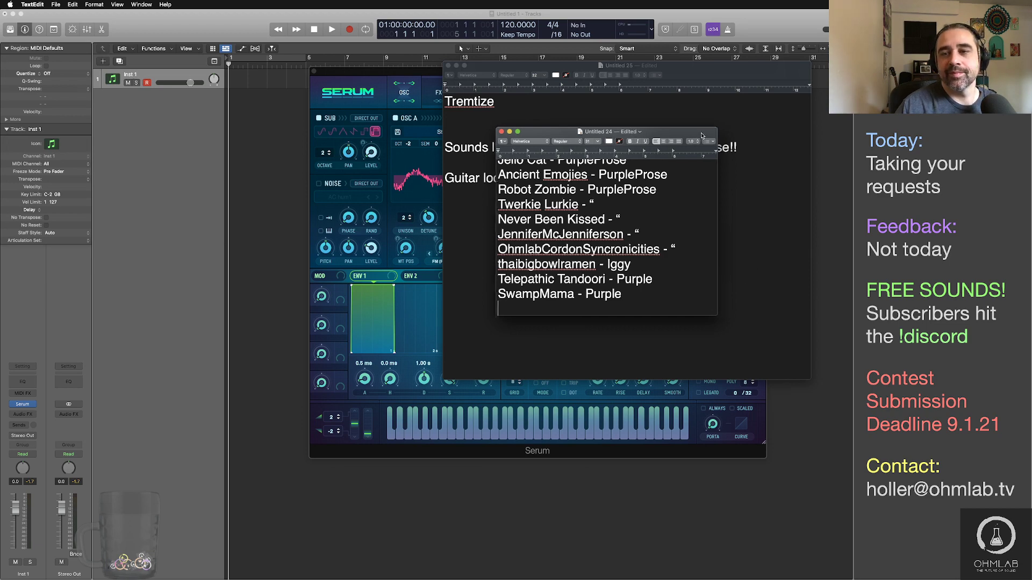
# Step: Switch back to Logic Pro and bring the Serum window to the front
pyautogui.click(751, 265)
pyautogui.press('super+Tab')
pyautogui.press('super+Tab')
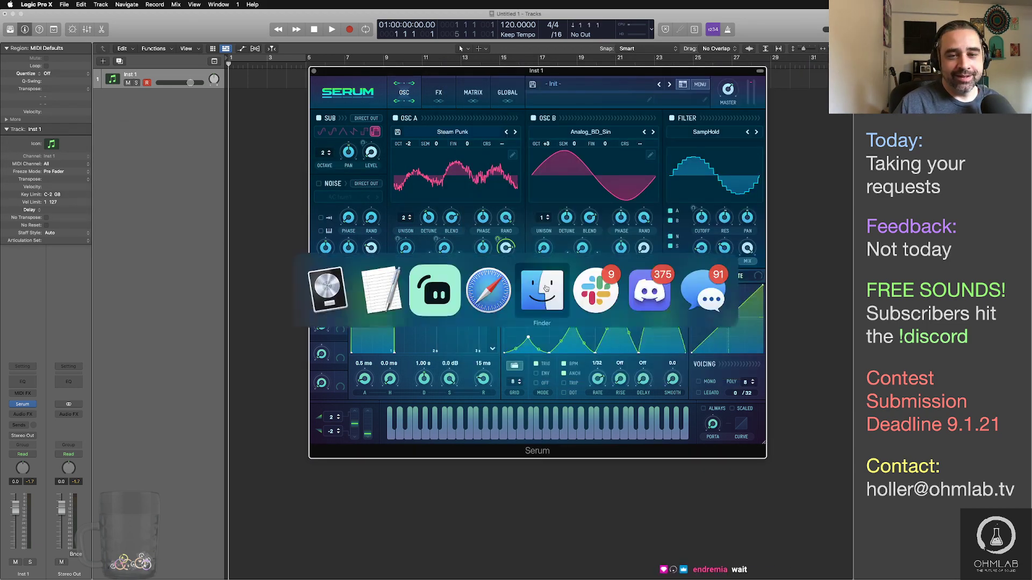
pyautogui.press('super+Tab')
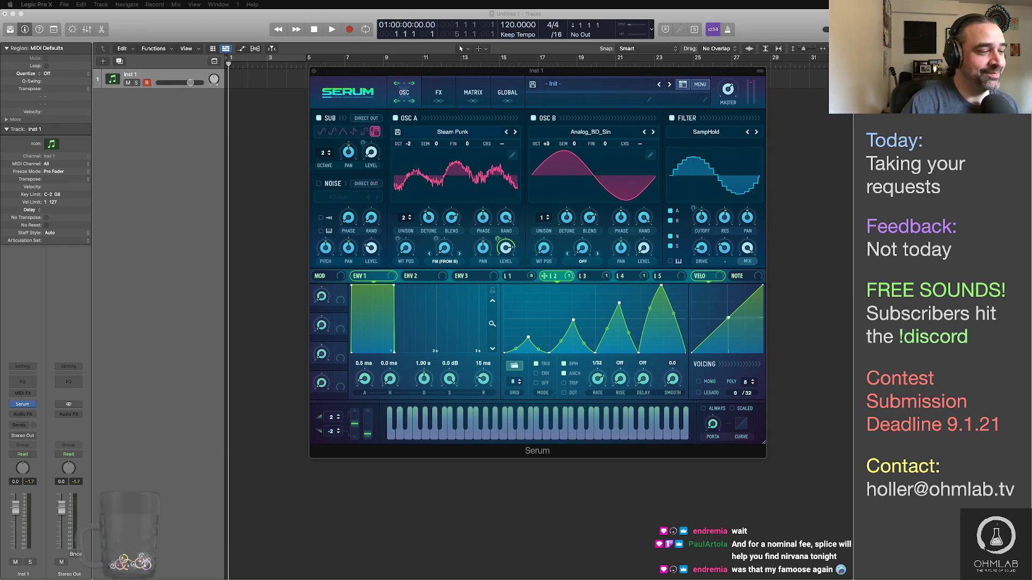
pyautogui.press('super+Tab')
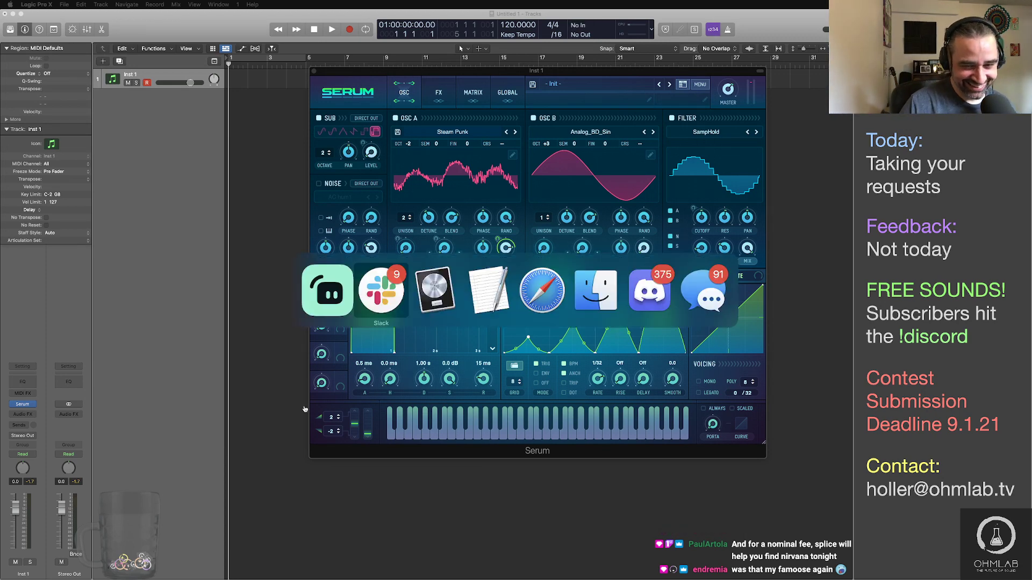
pyautogui.press('super+Tab')
pyautogui.press('super+Tab')
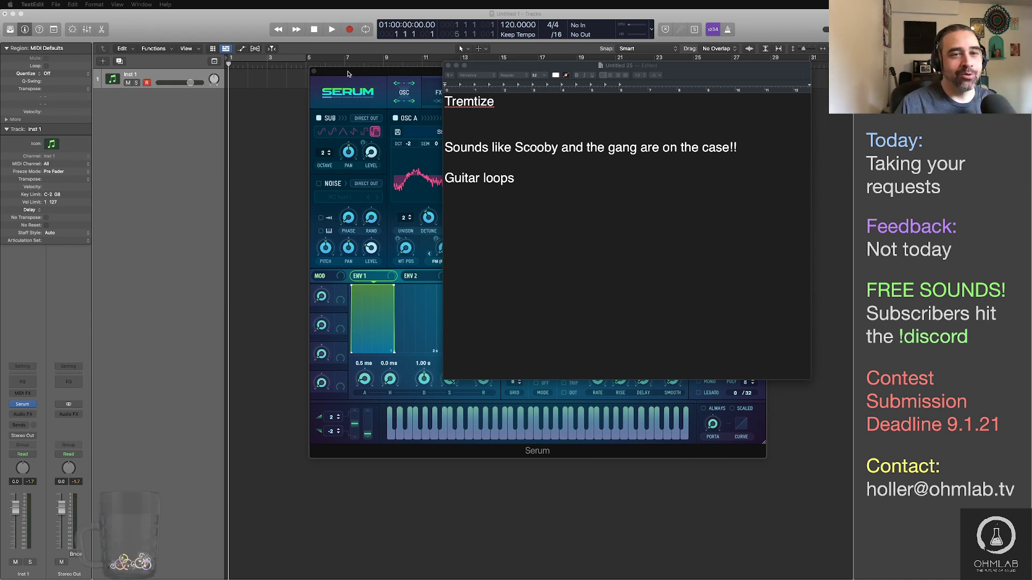
pyautogui.click(299, 146)
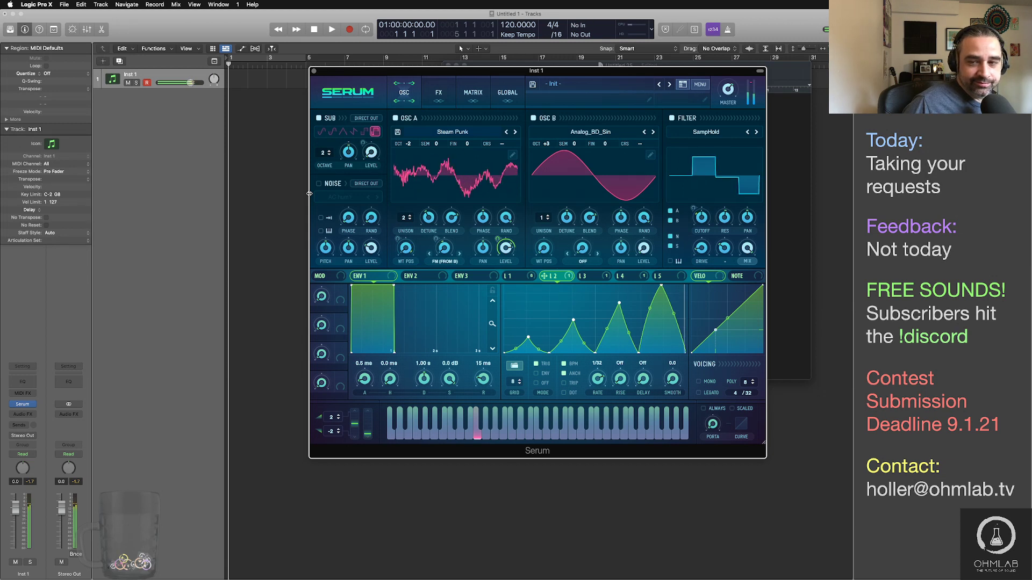
# Step: Insert a stereo MultiMeter on the Stereo Out channel, move its window aside and show the Goniometer
pyautogui.click(71, 404)
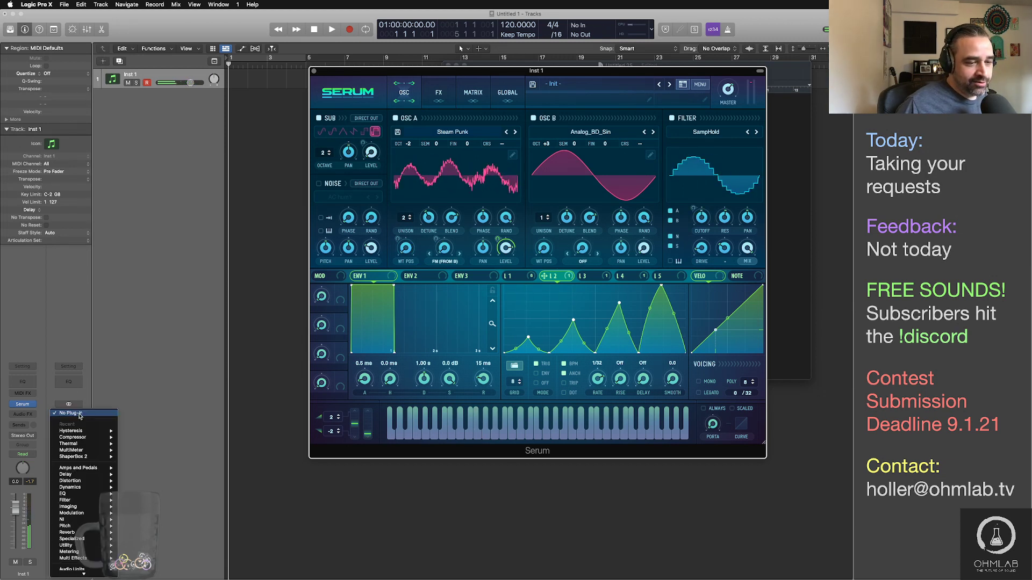
pyautogui.moveTo(95, 451)
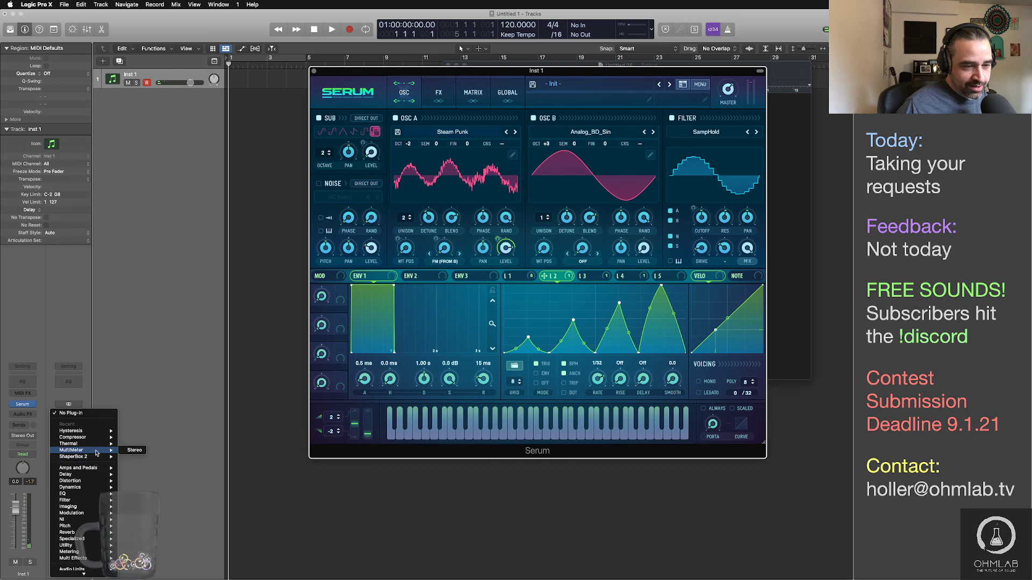
pyautogui.click(134, 453)
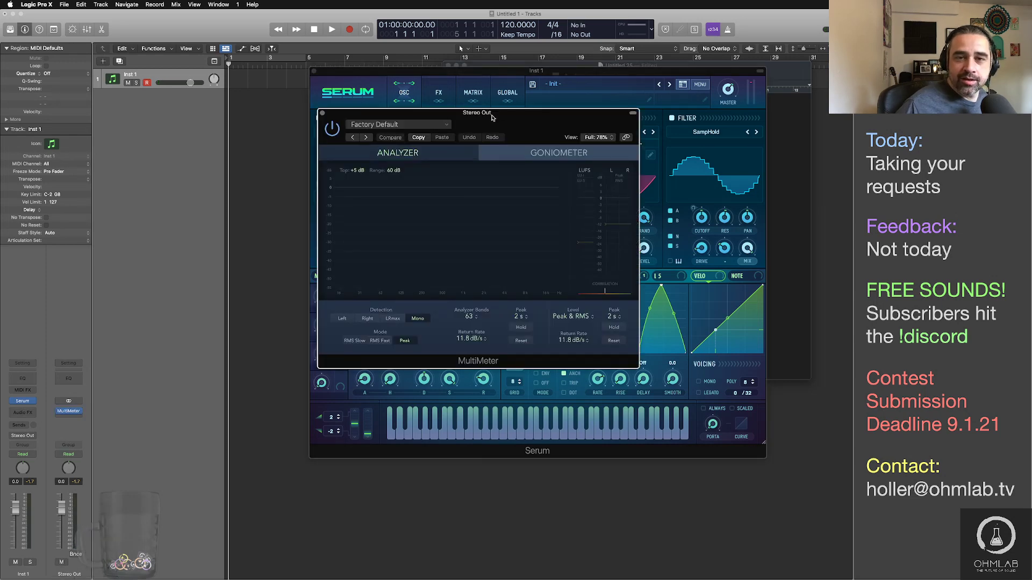
pyautogui.moveTo(491, 117); pyautogui.dragTo(692, 40)
pyautogui.click(759, 76)
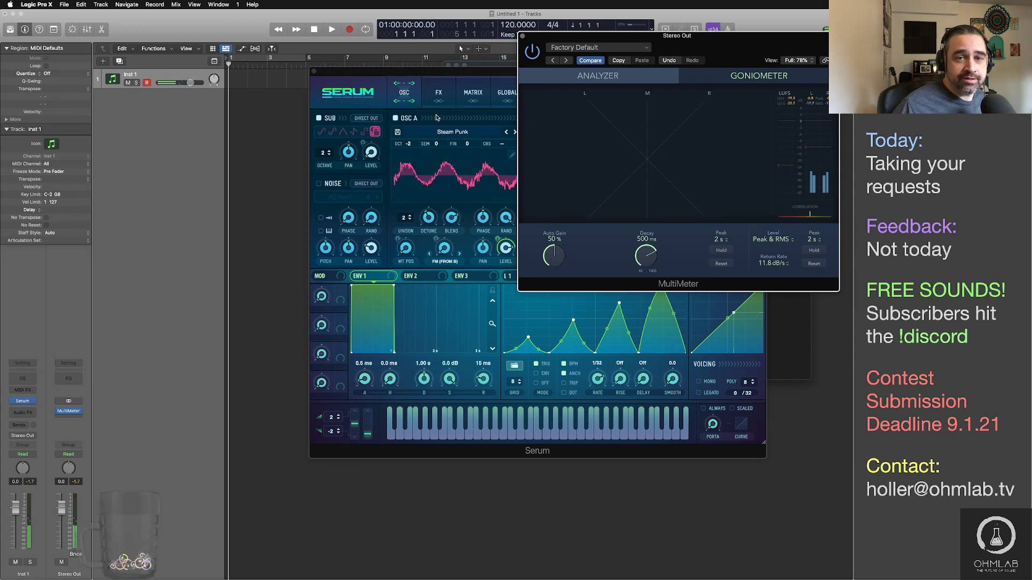
# Step: Move the Serum window clear of the arrangement and place its rendered audio on a new track at bar 1
pyautogui.moveTo(457, 66); pyautogui.dragTo(383, 82)
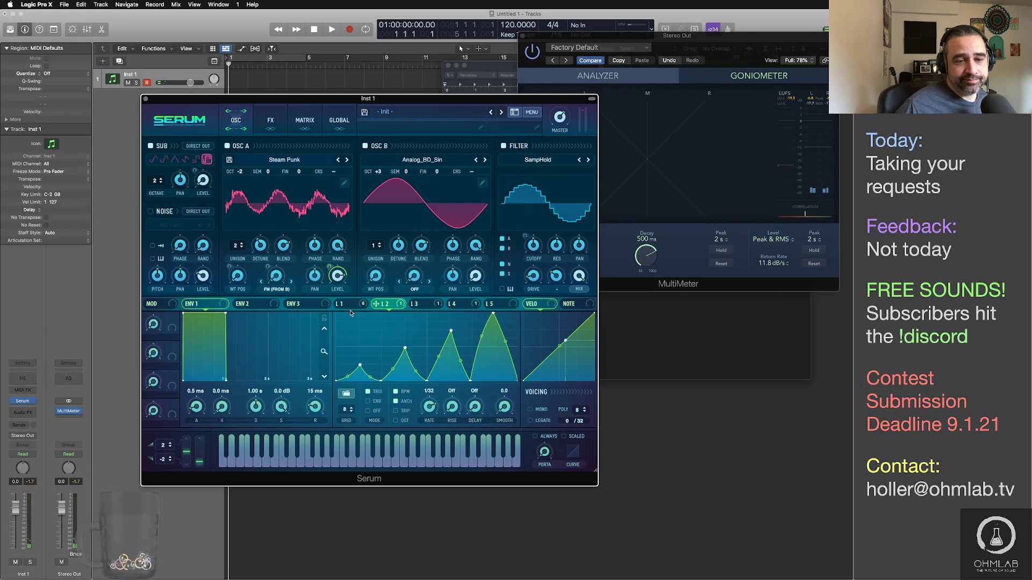
pyautogui.click(348, 305)
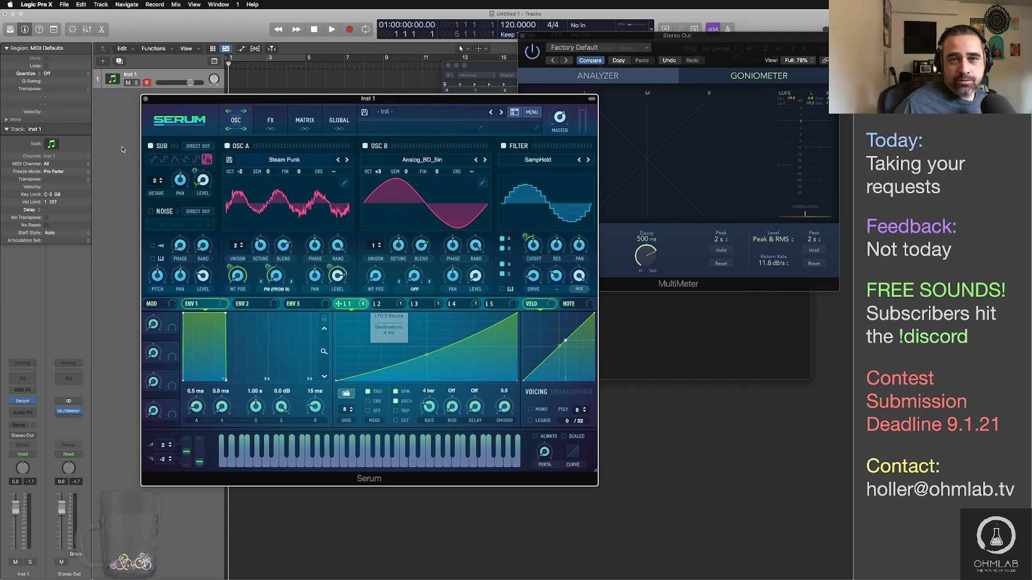
pyautogui.moveTo(251, 99); pyautogui.dragTo(506, 124)
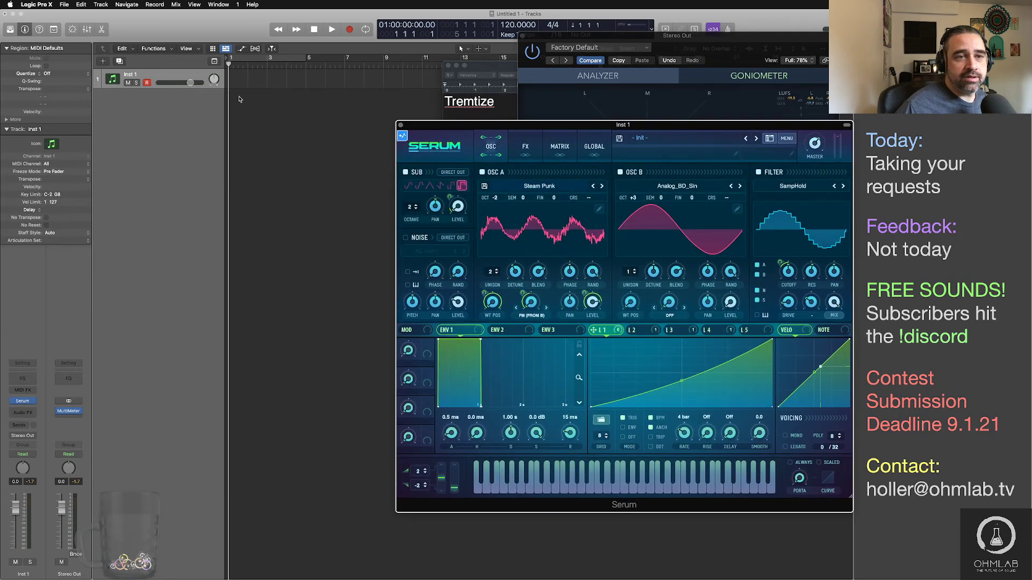
pyautogui.moveTo(239, 96)
pyautogui.mouseDown()
pyautogui.moveTo(233, 82)
pyautogui.moveTo(231, 109)
pyautogui.mouseUp()
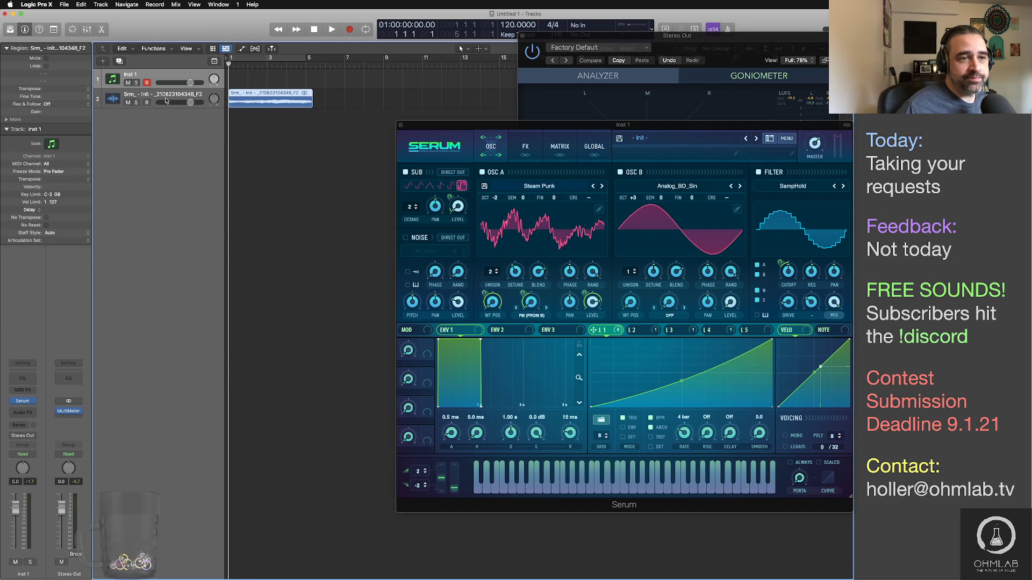
# Step: Audition the rendered audio track in solo and trim the end of its region to just before bar 5
pyautogui.click(137, 102)
pyautogui.press('space')
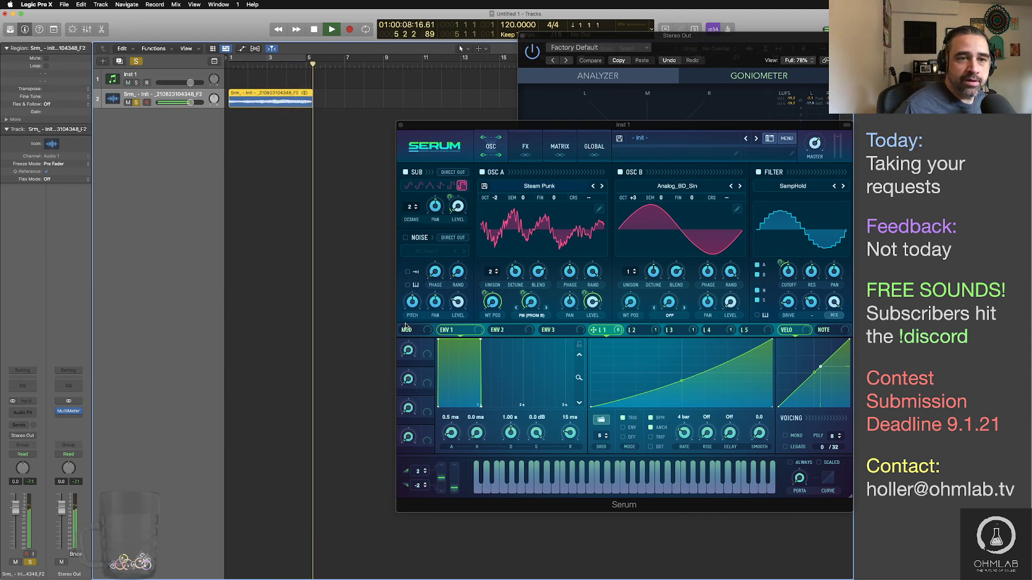
pyautogui.press('space')
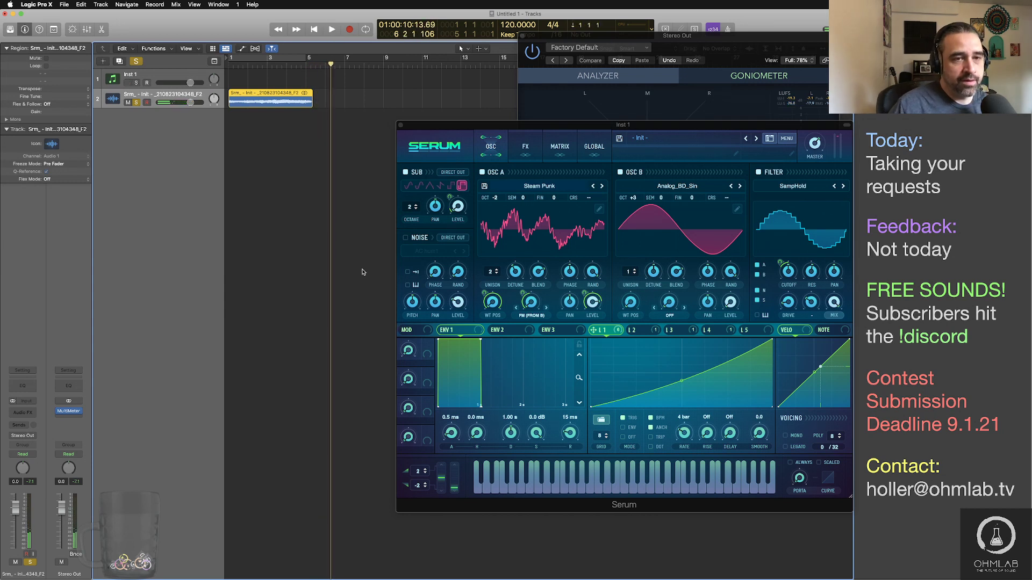
pyautogui.moveTo(310, 103); pyautogui.dragTo(306, 109)
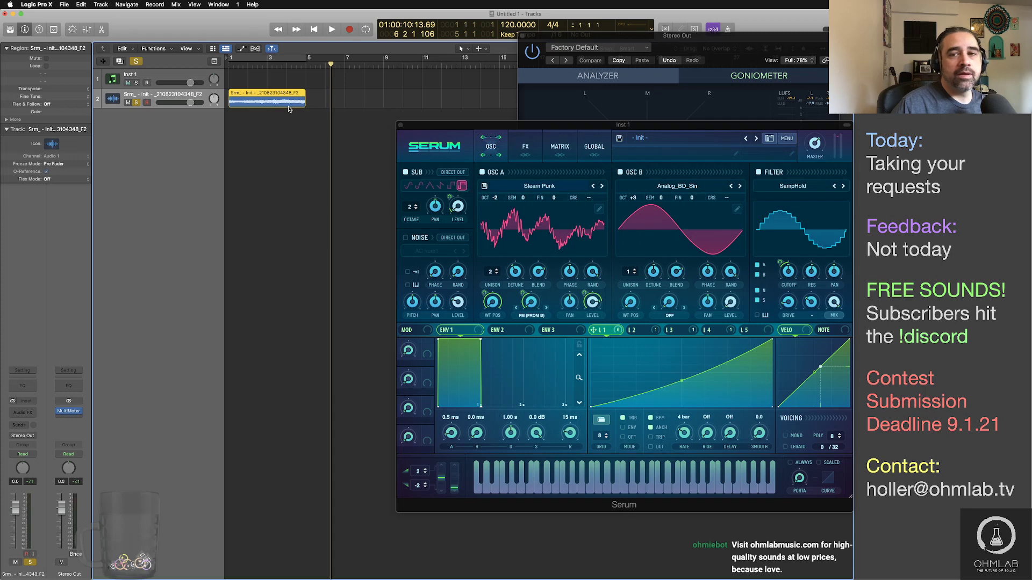
# Step: Move the MultiMeter window off the toolbar, switch region snapping to absolute values, and trim the rendered region's end back to bar 5
pyautogui.moveTo(723, 36); pyautogui.dragTo(707, 171)
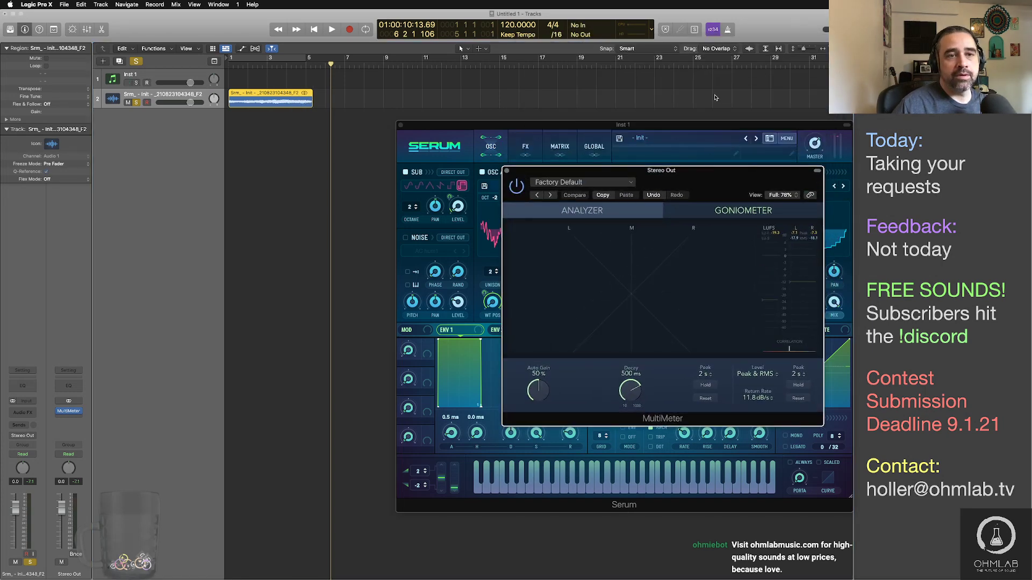
pyautogui.click(654, 49)
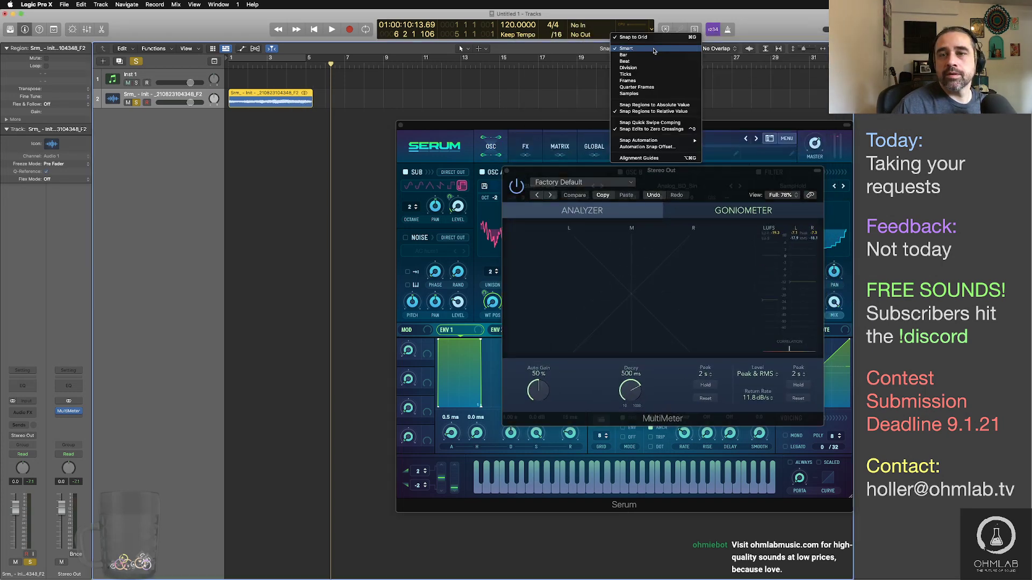
pyautogui.click(668, 107)
pyautogui.moveTo(311, 101); pyautogui.dragTo(307, 101)
pyautogui.click(315, 117)
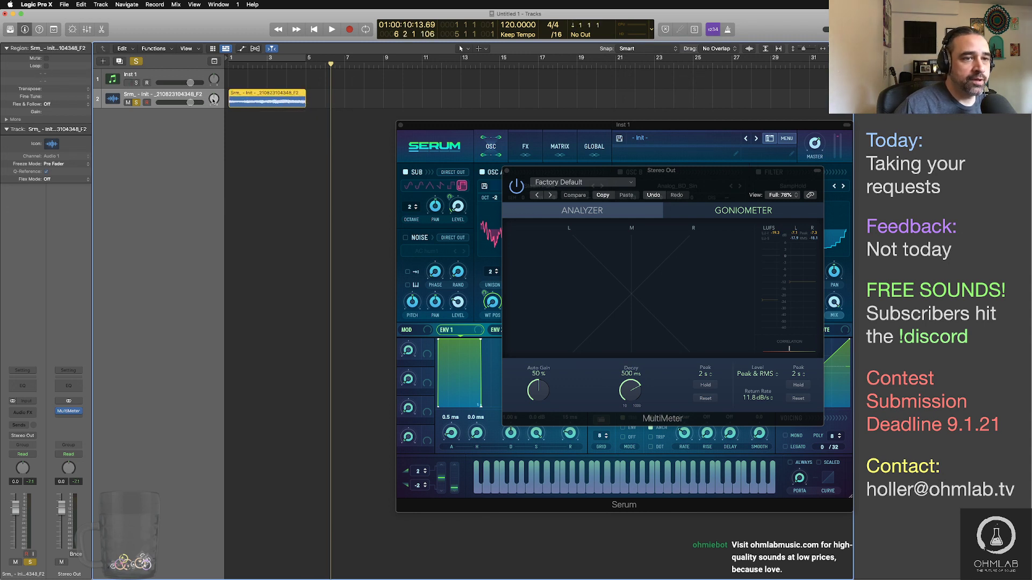
# Step: Insert the stereo Output Portal effect on the rendered audio track and load its Glaciers preset
pyautogui.click(32, 411)
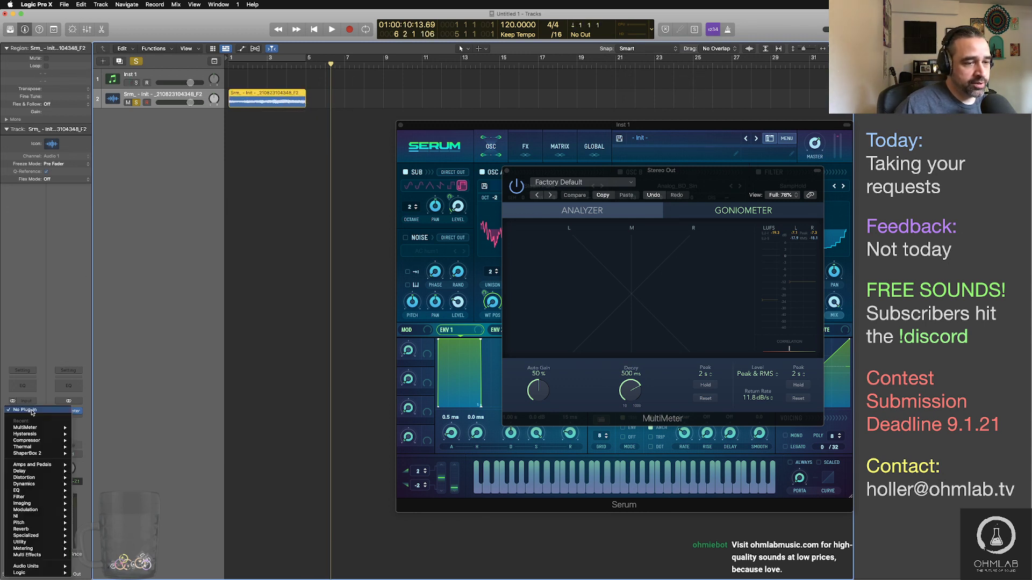
pyautogui.moveTo(64, 568)
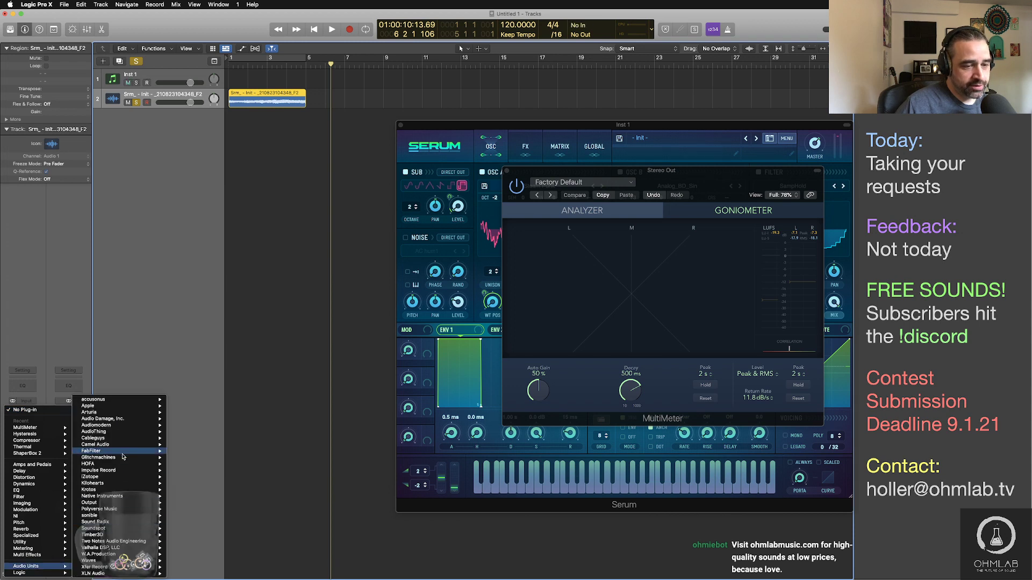
pyautogui.moveTo(118, 496)
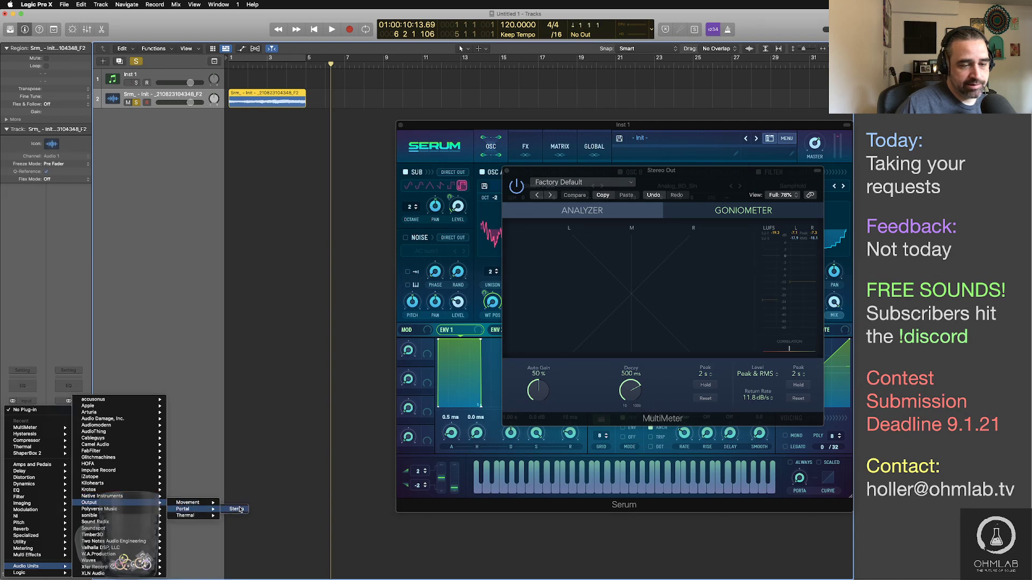
pyautogui.click(240, 510)
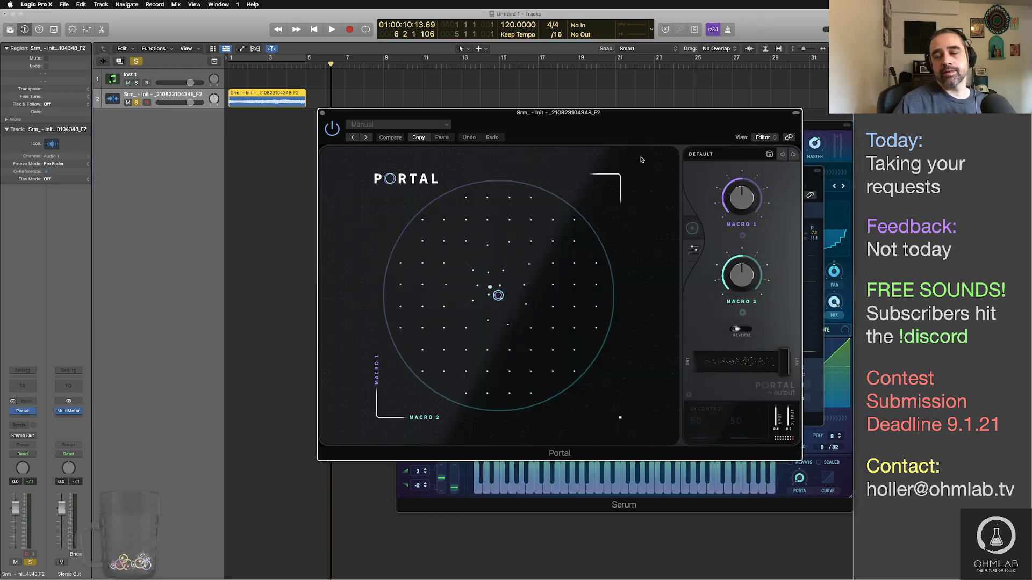
pyautogui.click(650, 141)
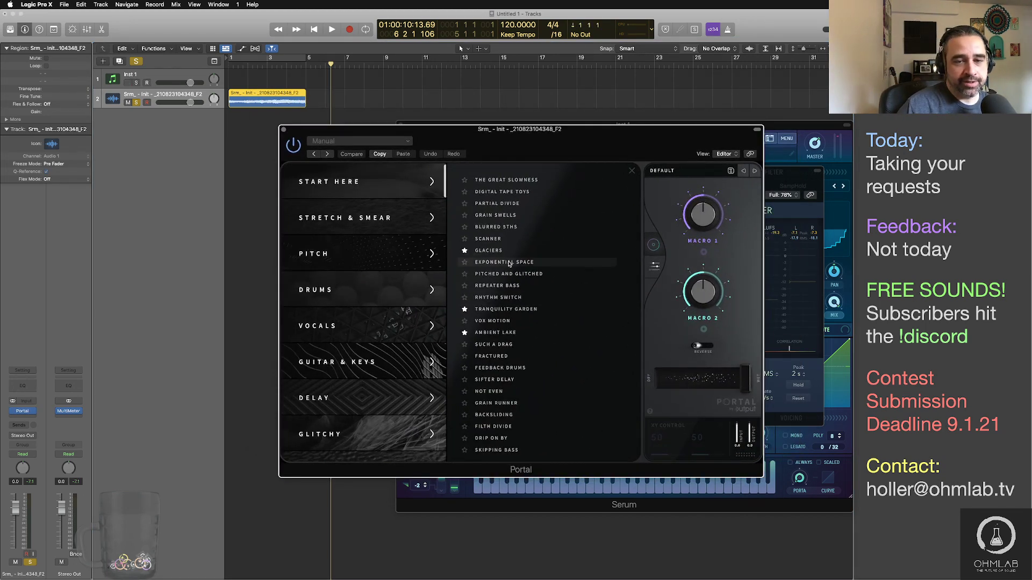
pyautogui.click(507, 251)
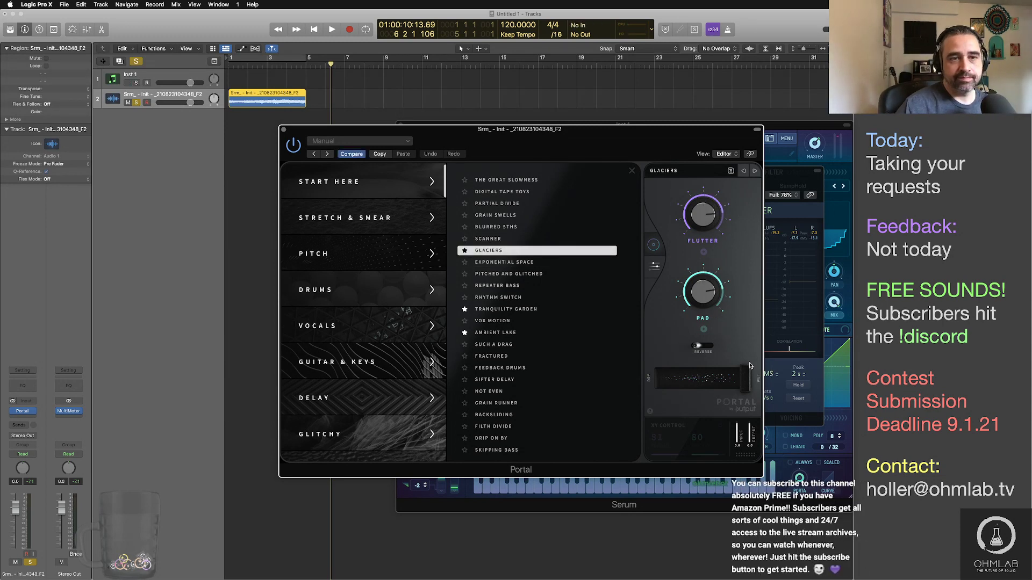
# Step: Audition the rendered region through the Glaciers preset and lower Portal's Dry/Wet to 23
pyautogui.click(714, 112)
pyautogui.press('space')
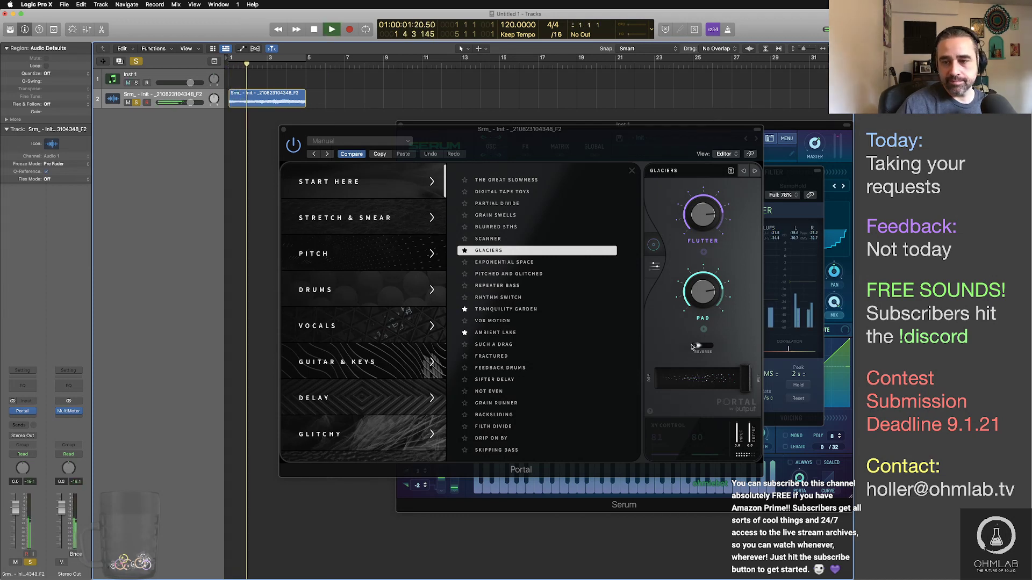
pyautogui.click(745, 381)
pyautogui.moveTo(745, 381); pyautogui.dragTo(735, 380)
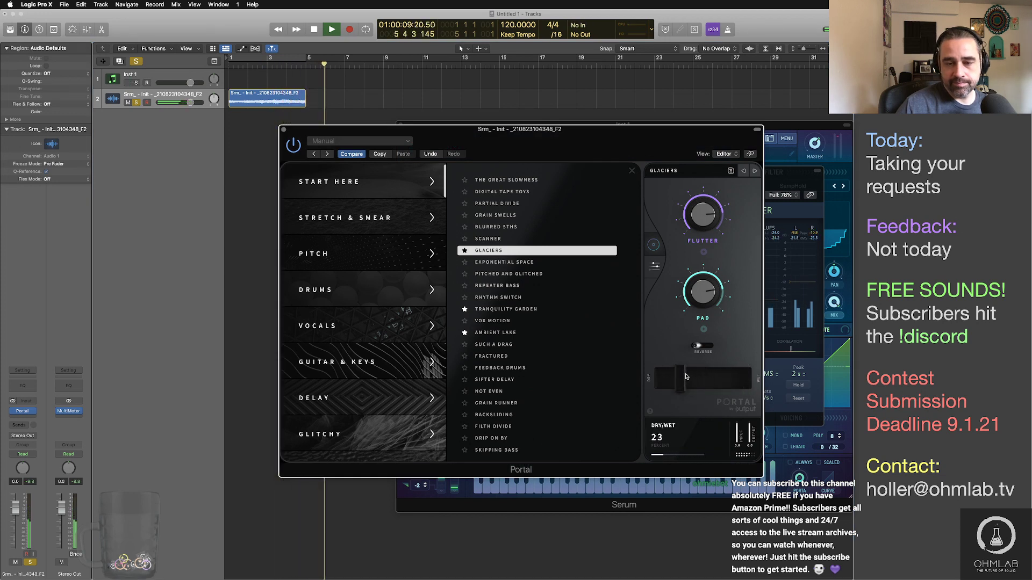
# Step: Browse Portal's preset categories and load the Sandbox preset from Stretch & Smear
pyautogui.scroll(-3, 375, 351)
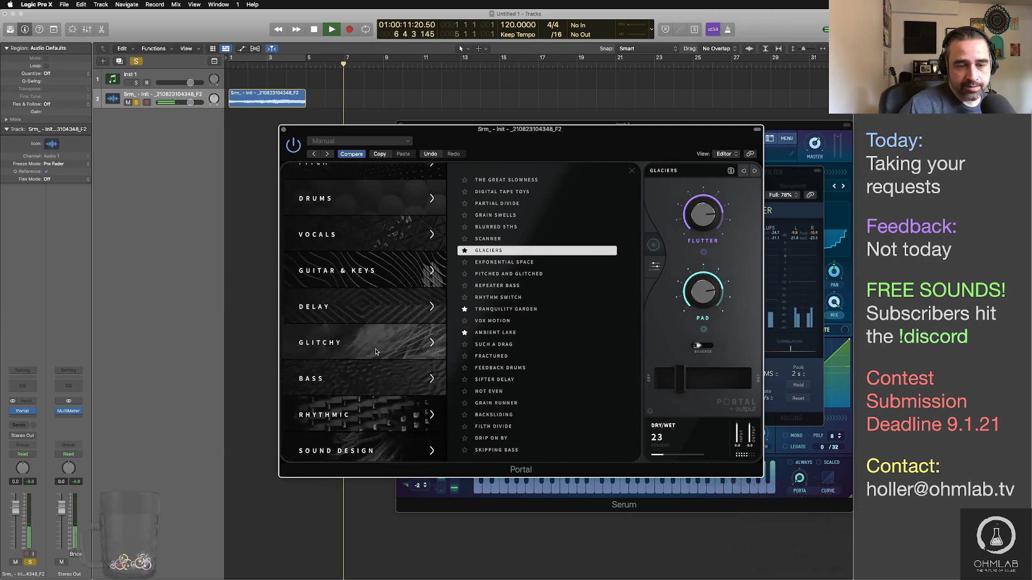
pyautogui.scroll(-2, 375, 351)
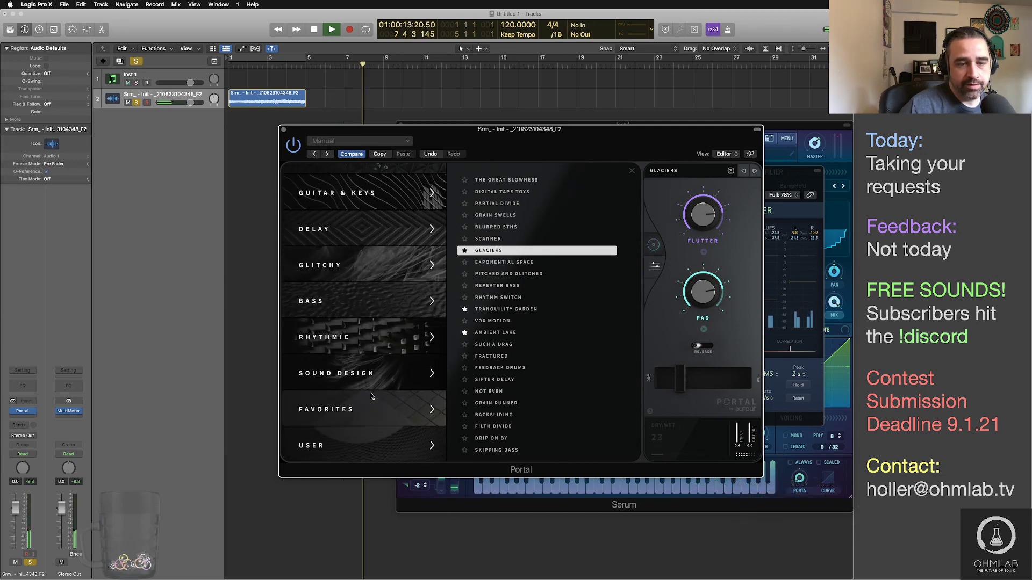
pyautogui.scroll(5, 370, 396)
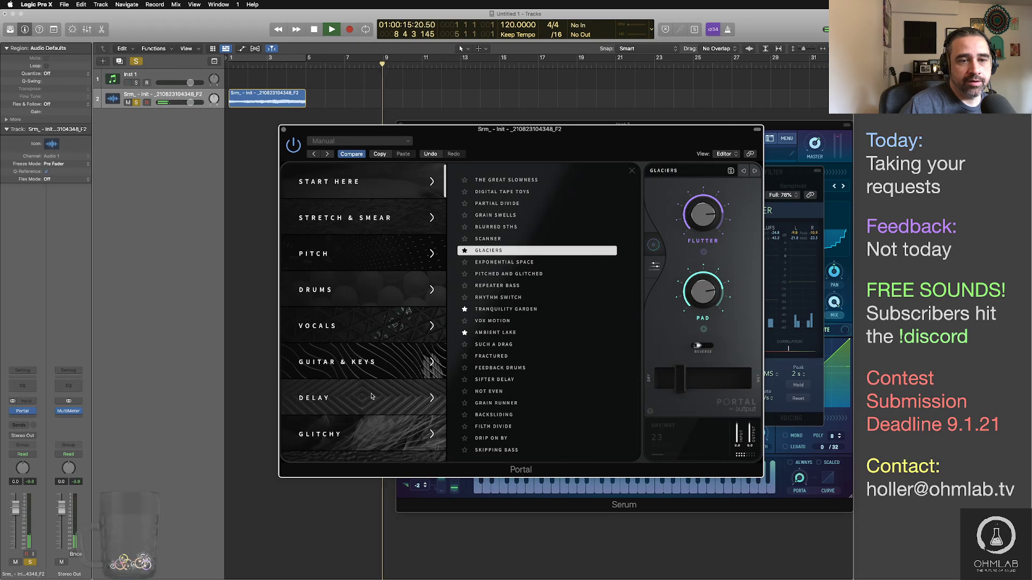
pyautogui.click(389, 220)
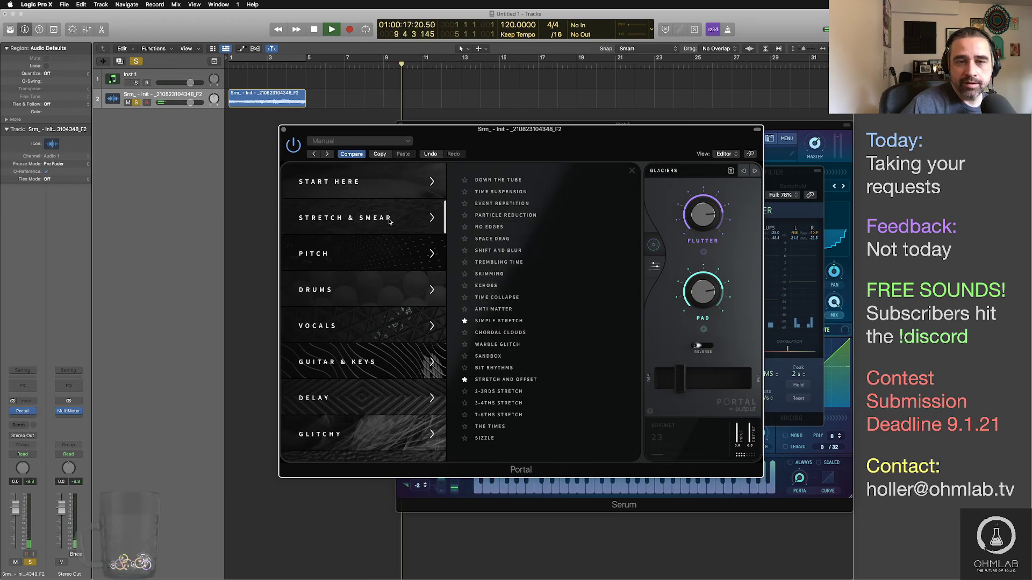
pyautogui.click(542, 357)
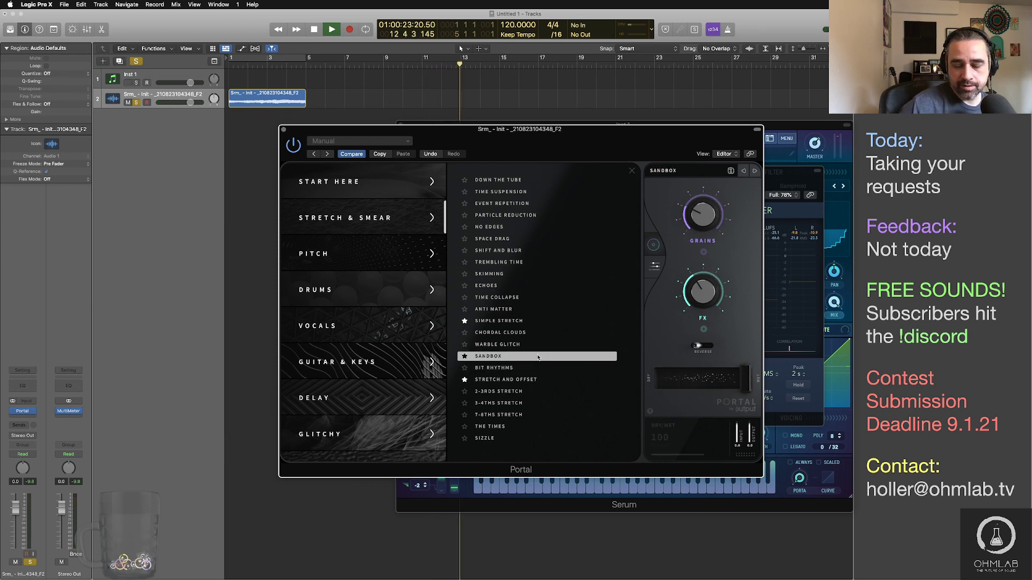
# Step: Replay the region from the start, set Portal's Dry/Wet to 47, then stop playback and close the plug-in window
pyautogui.press('Return')
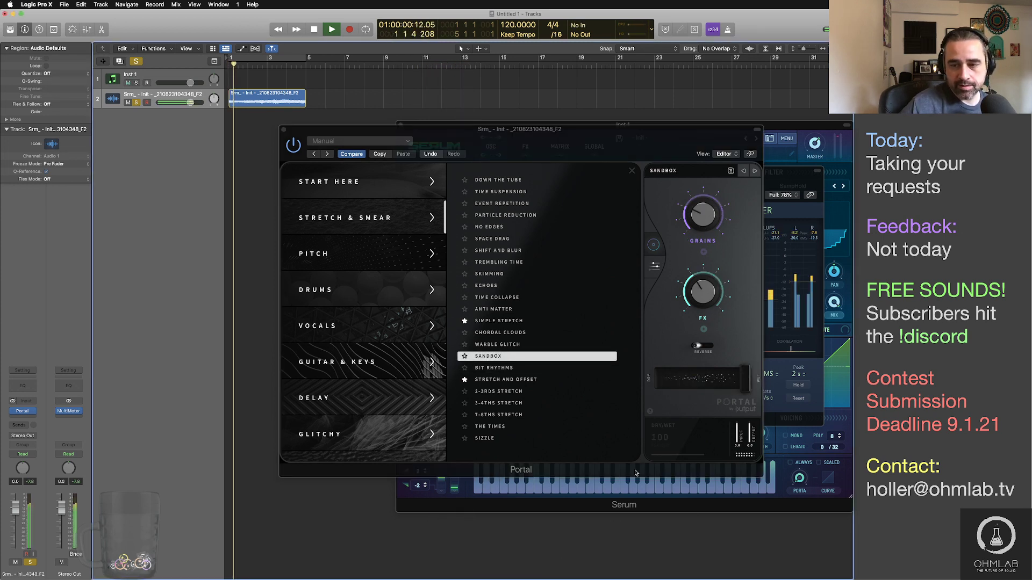
pyautogui.moveTo(745, 379); pyautogui.dragTo(694, 376)
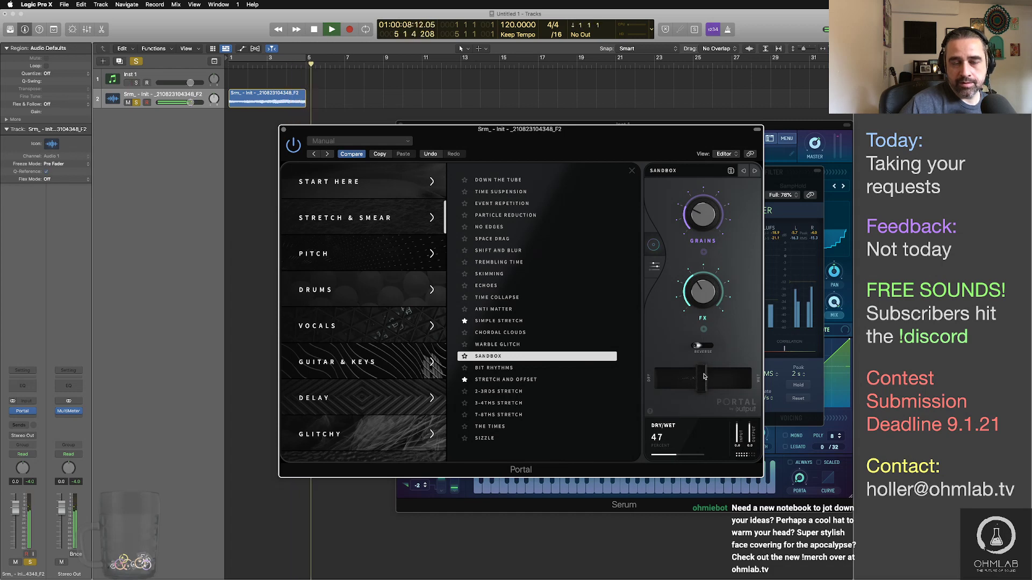
pyautogui.press('space')
pyautogui.click(283, 129)
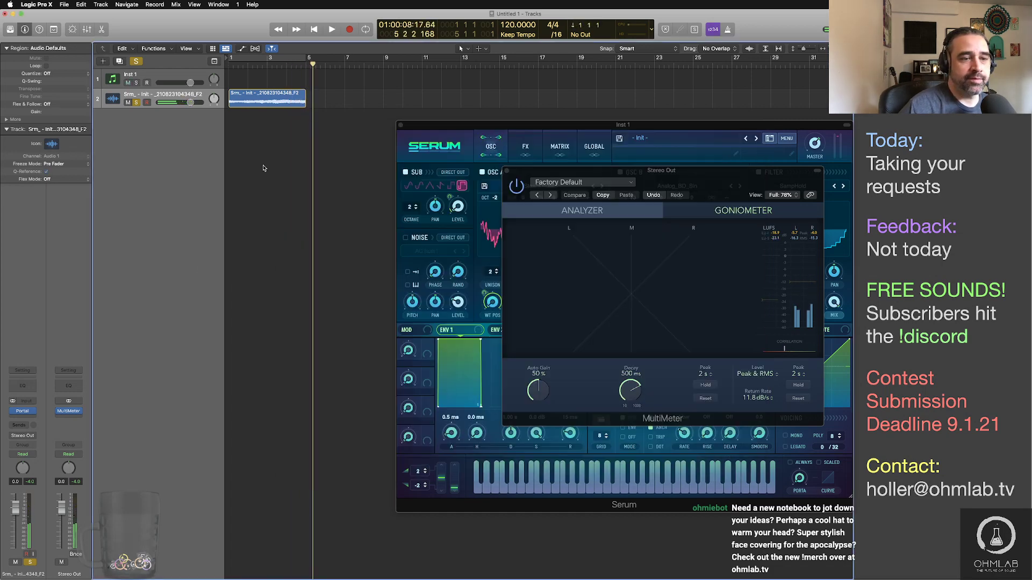
# Step: Replace Portal on the audio track with the stereo Native Instruments Raum reverb
pyautogui.click(36, 412)
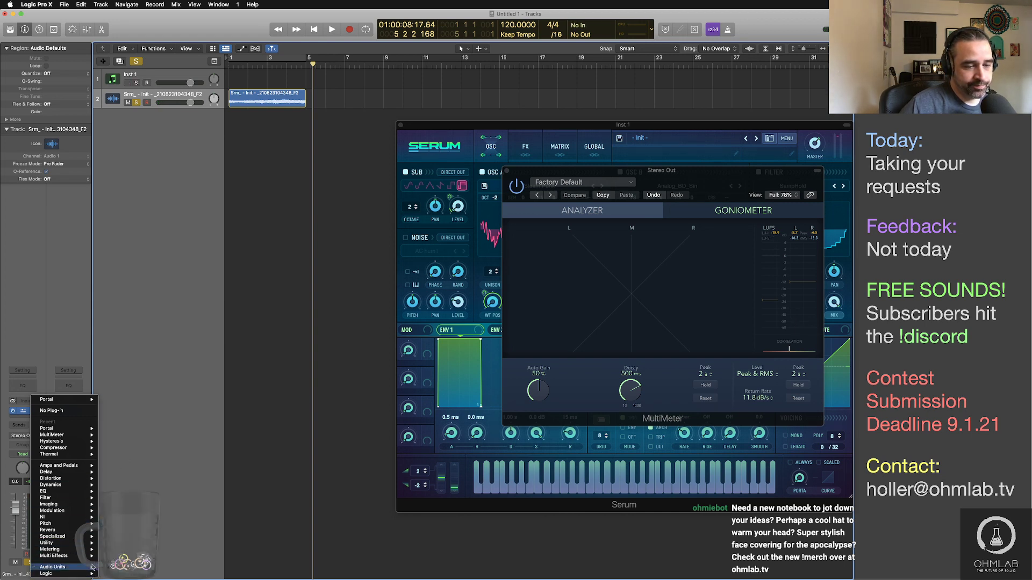
pyautogui.moveTo(155, 496)
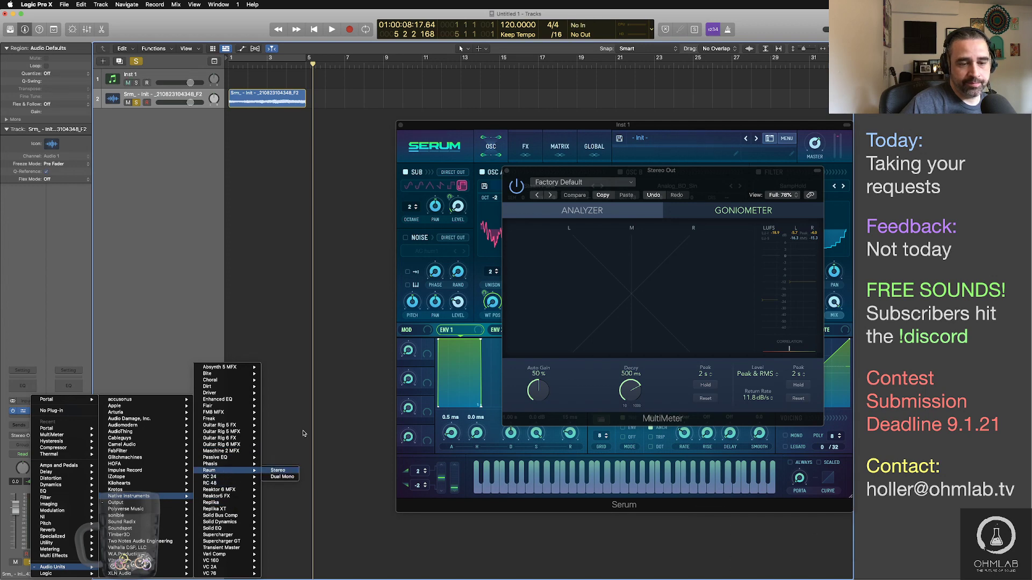
pyautogui.click(278, 470)
# Step: Set Raum to Grounded mode with Damp at 53.5%, and lower its Mix while playing the region from the start
pyautogui.moveTo(373, 189); pyautogui.dragTo(373, 186)
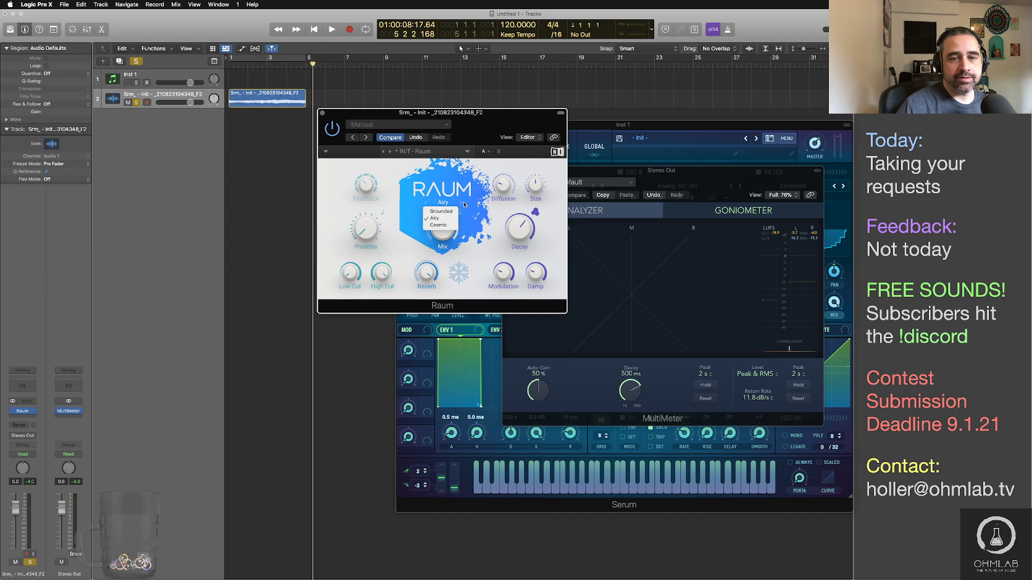
pyautogui.moveTo(501, 190); pyautogui.dragTo(538, 202)
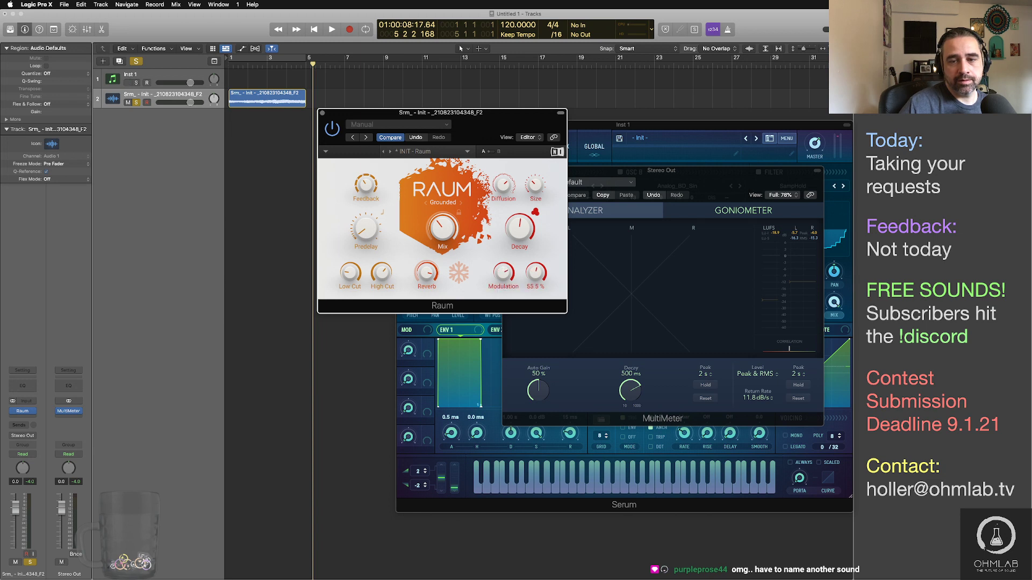
pyautogui.press('Return')
pyautogui.press('space')
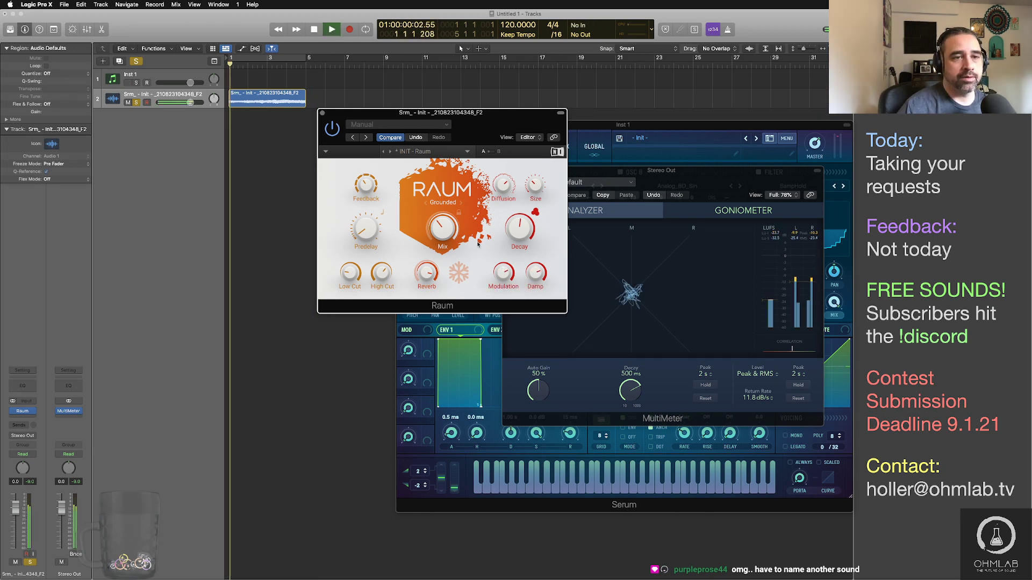
pyautogui.moveTo(442, 228); pyautogui.dragTo(443, 238)
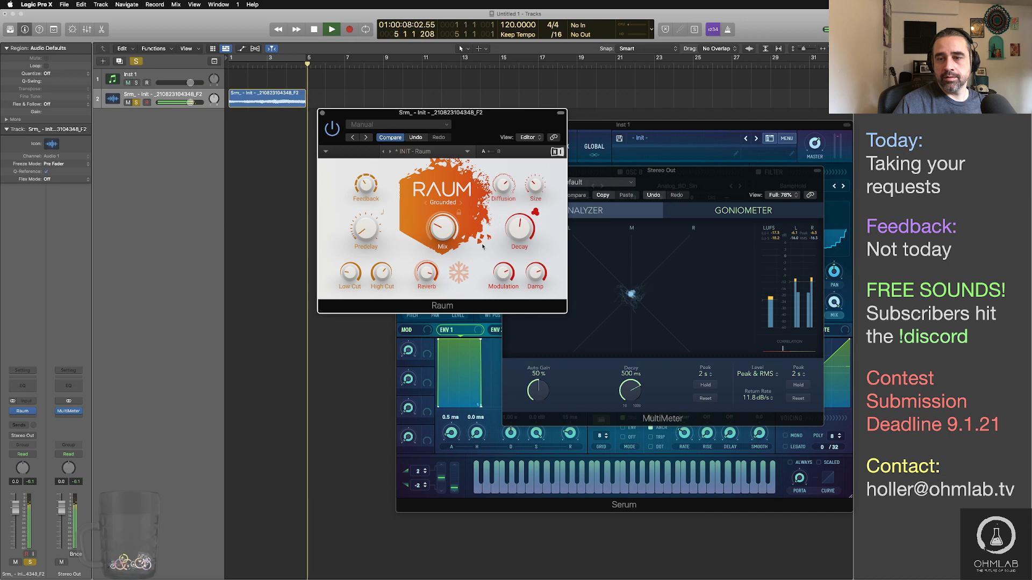
pyautogui.press('space')
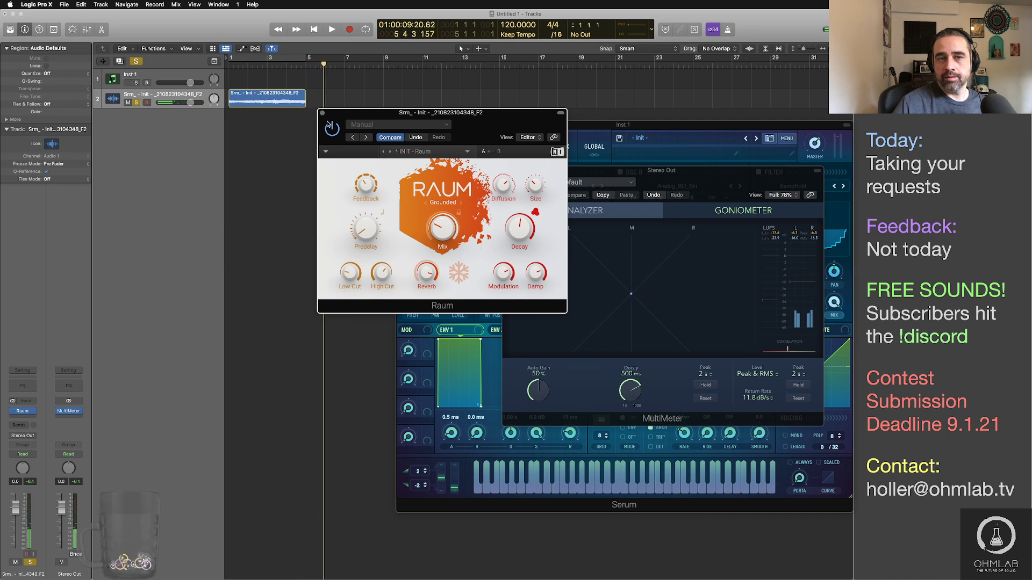
# Step: Close the Raum window and audition the end of the region from just before bar 4
pyautogui.click(321, 113)
pyautogui.click(285, 63)
pyautogui.press('space')
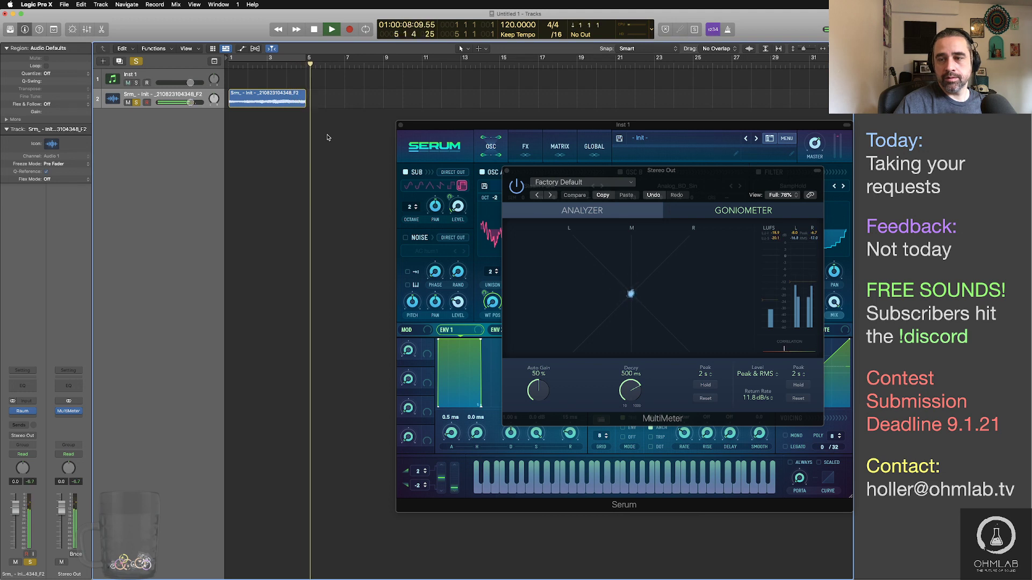
pyautogui.press('space')
# Step: Compare the end of the region with Raum bypassed and re-enabled by replaying from about bar 4
pyautogui.moveTo(11, 414)
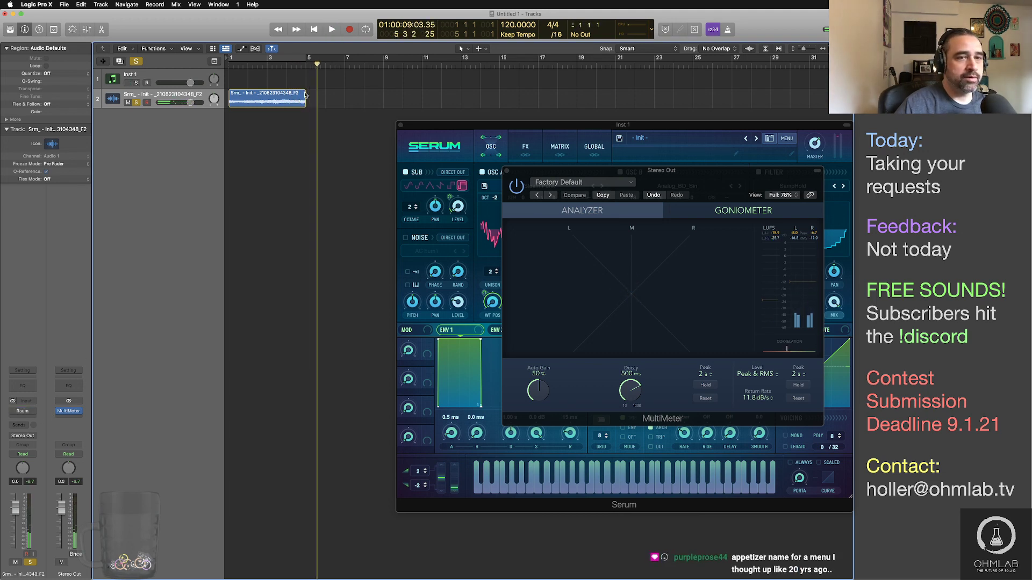
pyautogui.click(296, 67)
pyautogui.press('space')
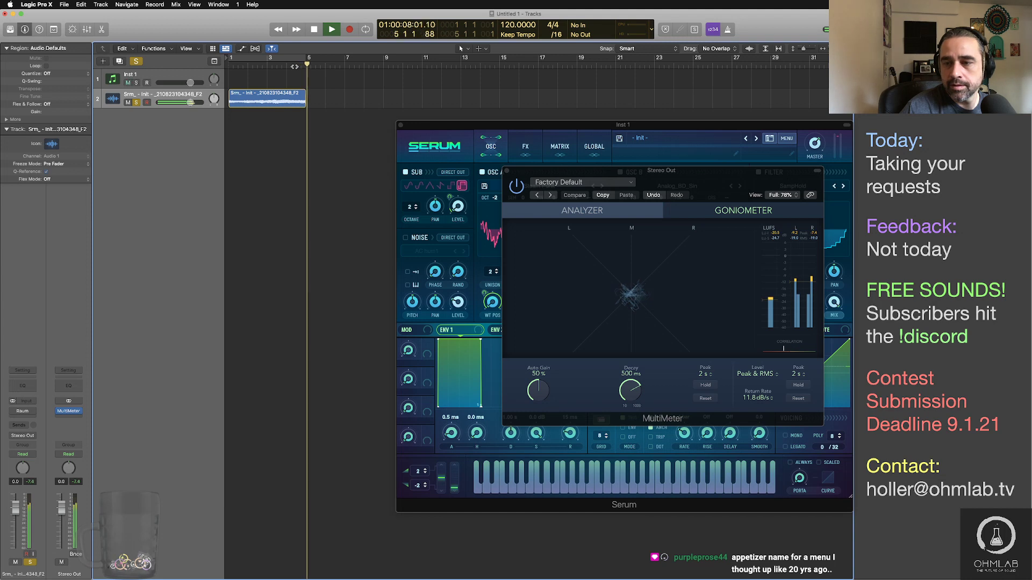
pyautogui.click(296, 67)
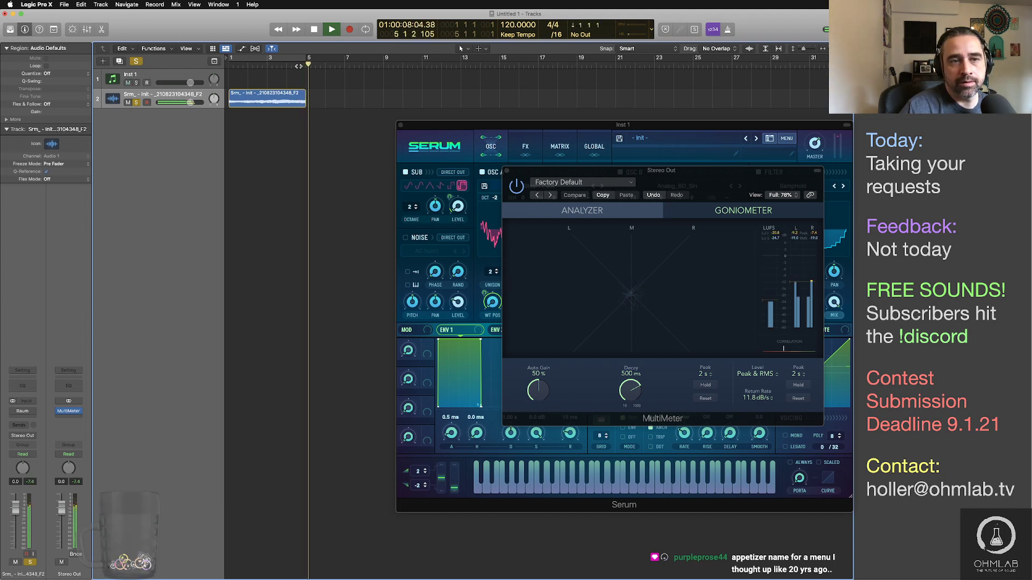
pyautogui.press('space')
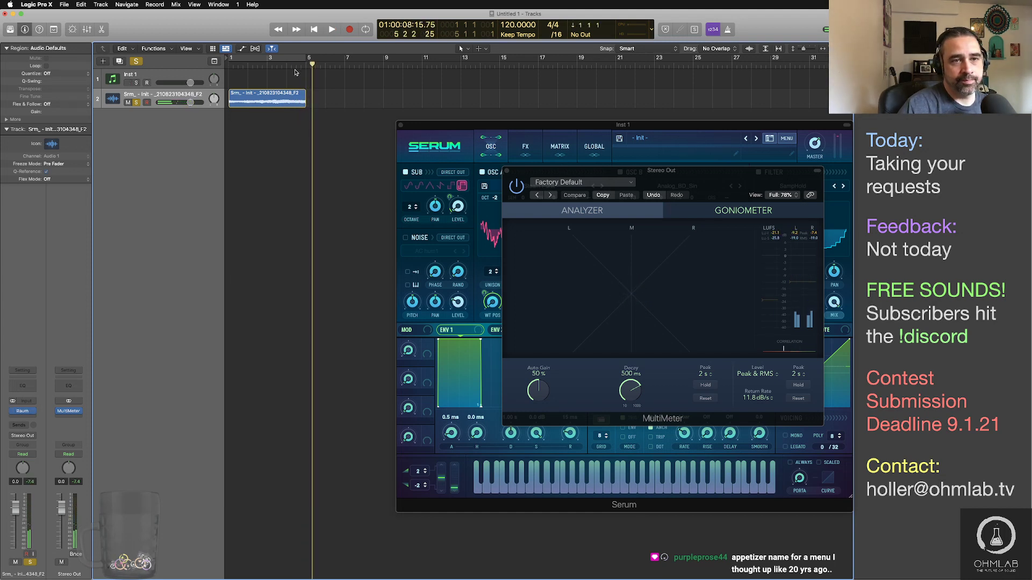
pyautogui.click(296, 67)
pyautogui.press('space')
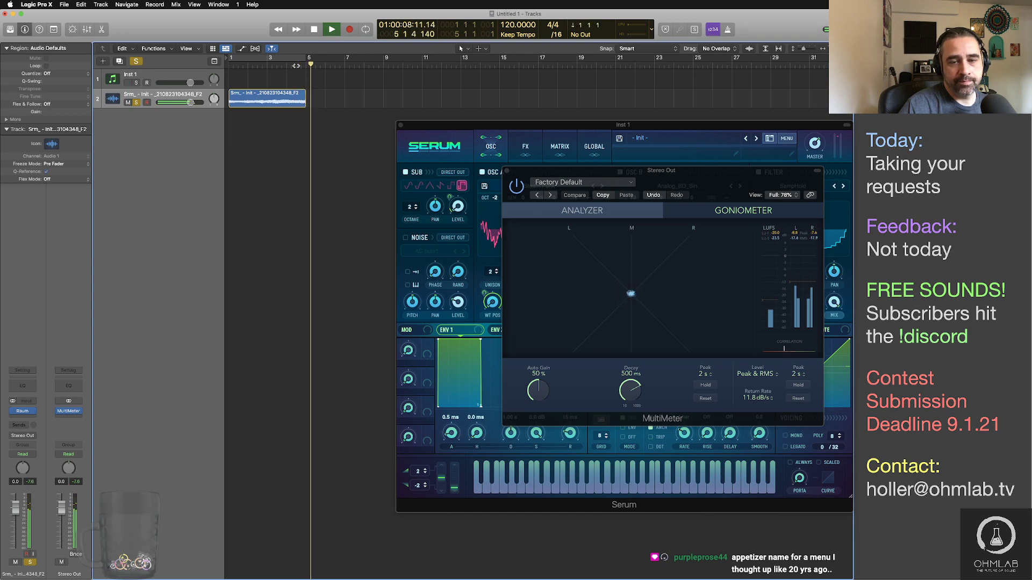
# Step: Reopen Raum clear of the arrangement, set its Decay to 2.1 s, lower the Mix, and replay the region's end from about bar 4
pyautogui.click(22, 411)
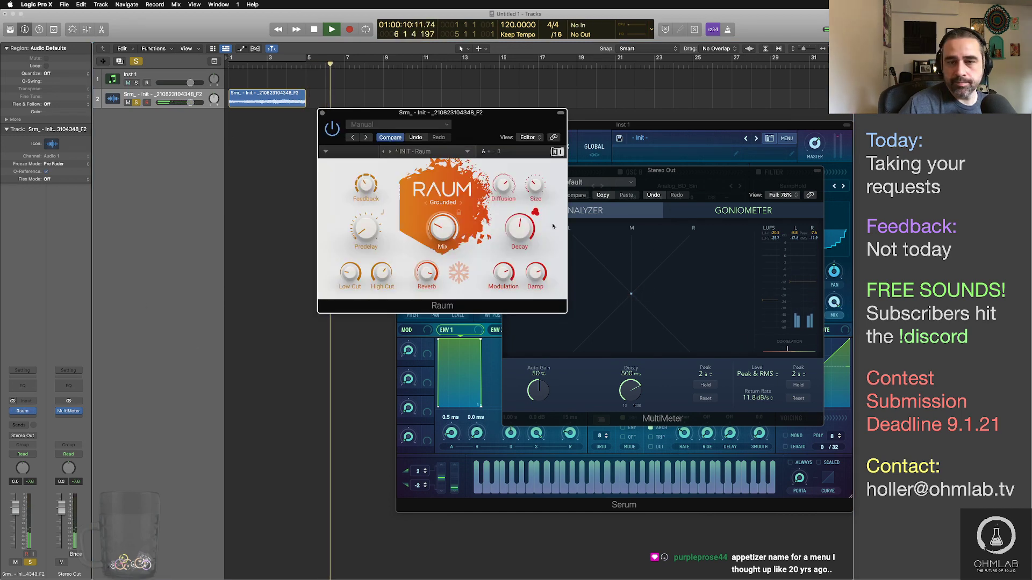
pyautogui.moveTo(505, 119); pyautogui.dragTo(596, 152)
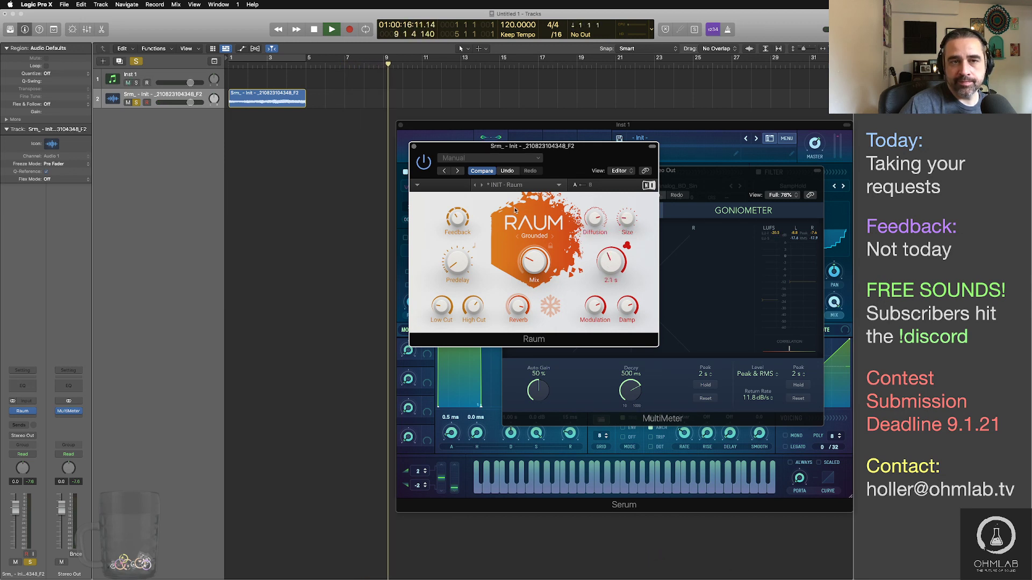
pyautogui.click(293, 65)
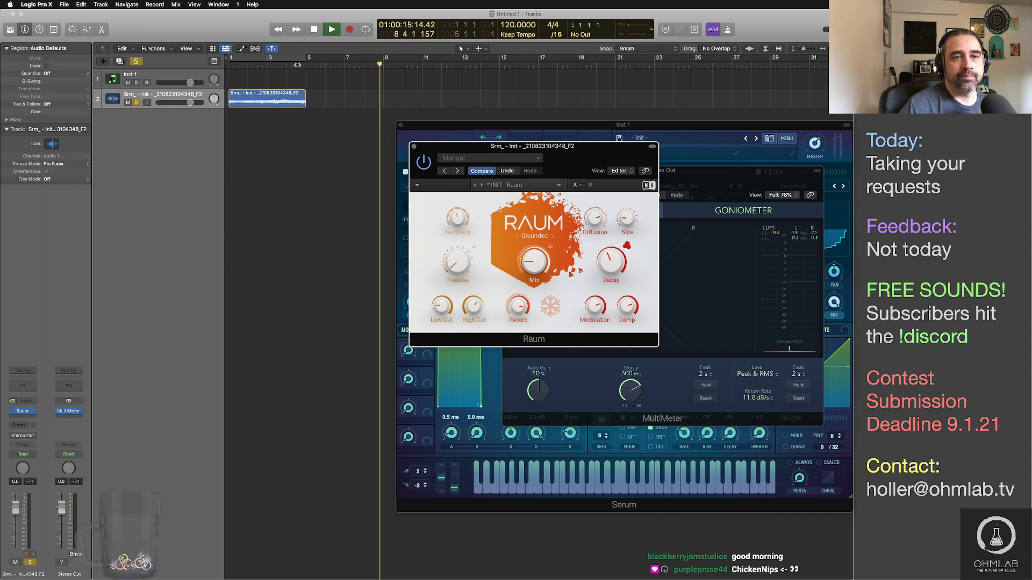
# Step: Nudge Raum's Predelay and Low Cut while replaying the region's end from about bar 4, and stop playback
pyautogui.click(298, 65)
pyautogui.moveTo(455, 264); pyautogui.dragTo(455, 261)
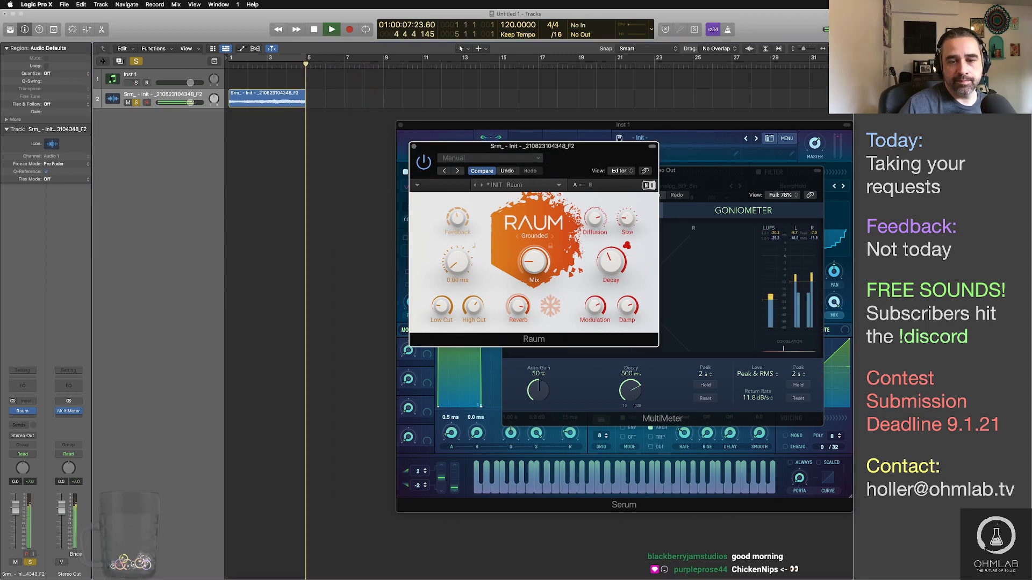
pyautogui.click(305, 66)
pyautogui.click(288, 65)
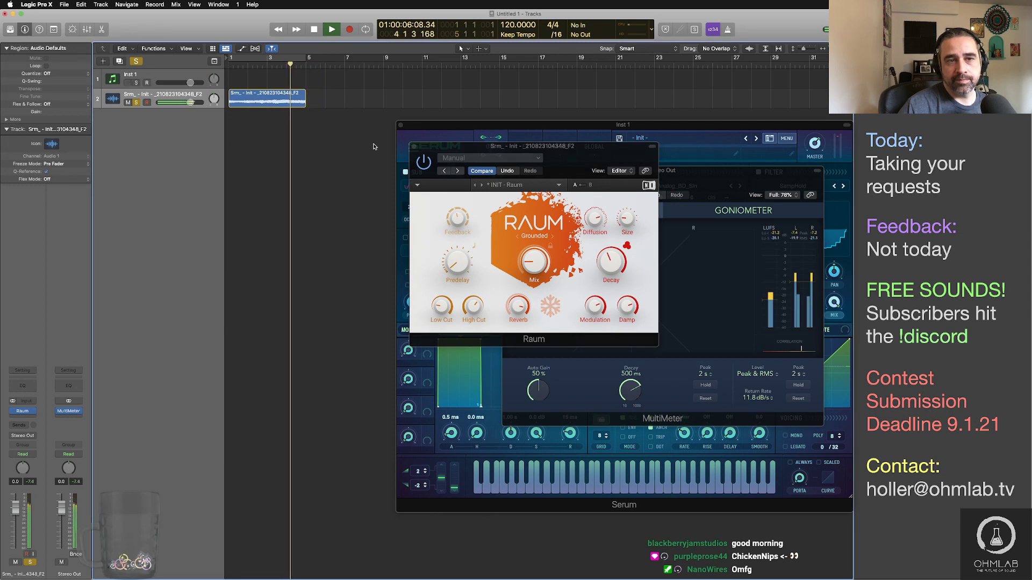
pyautogui.moveTo(445, 313); pyautogui.dragTo(445, 314)
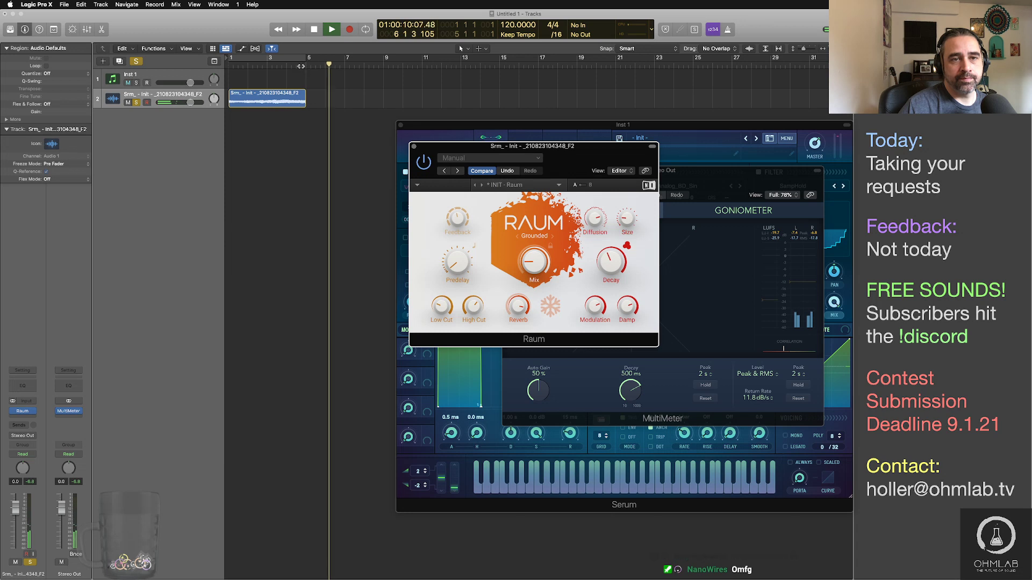
pyautogui.click(290, 66)
pyautogui.click(291, 66)
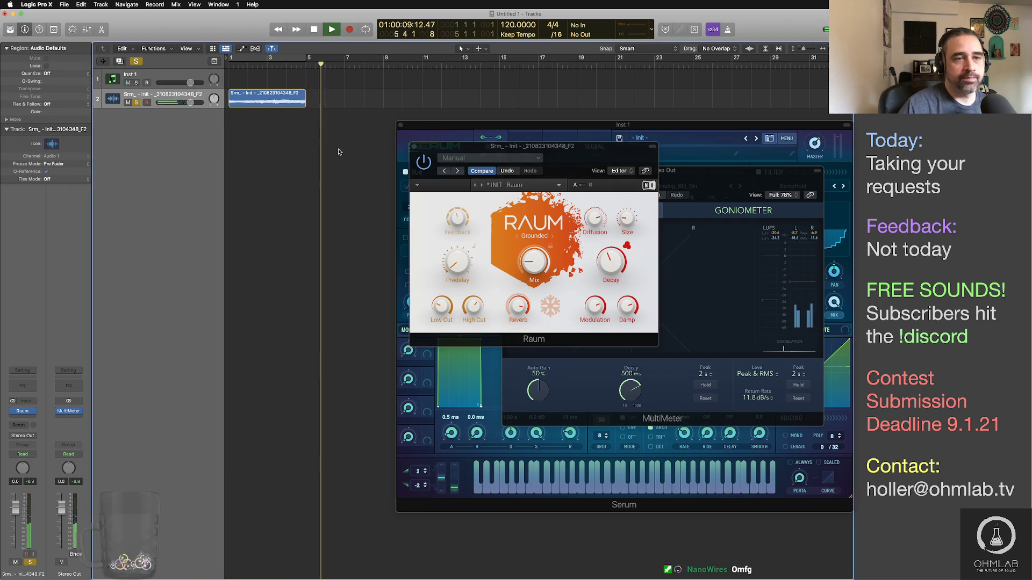
pyautogui.press('space')
# Step: Unsolo and mute the rendered audio track, and close the Raum window
pyautogui.click(136, 103)
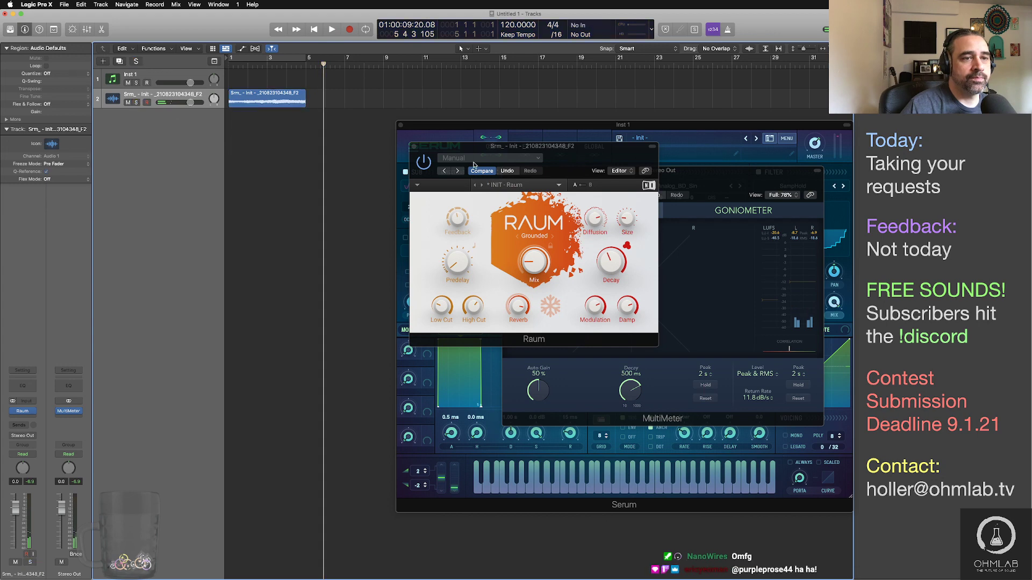
pyautogui.click(414, 146)
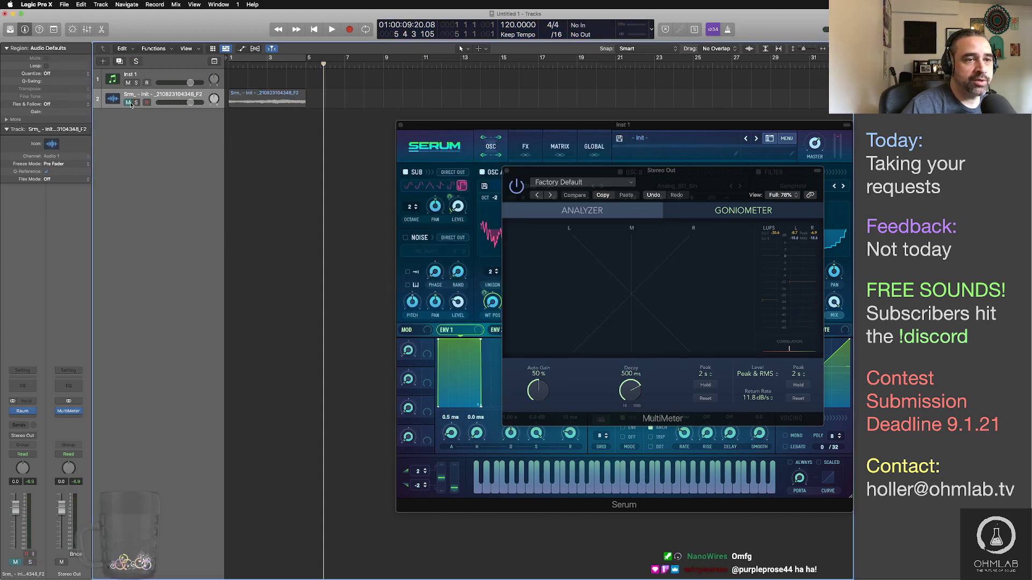
pyautogui.click(129, 102)
# Step: Reset Serum to the Init Preset and place its window clear of the tracks
pyautogui.moveTo(421, 131); pyautogui.dragTo(321, 127)
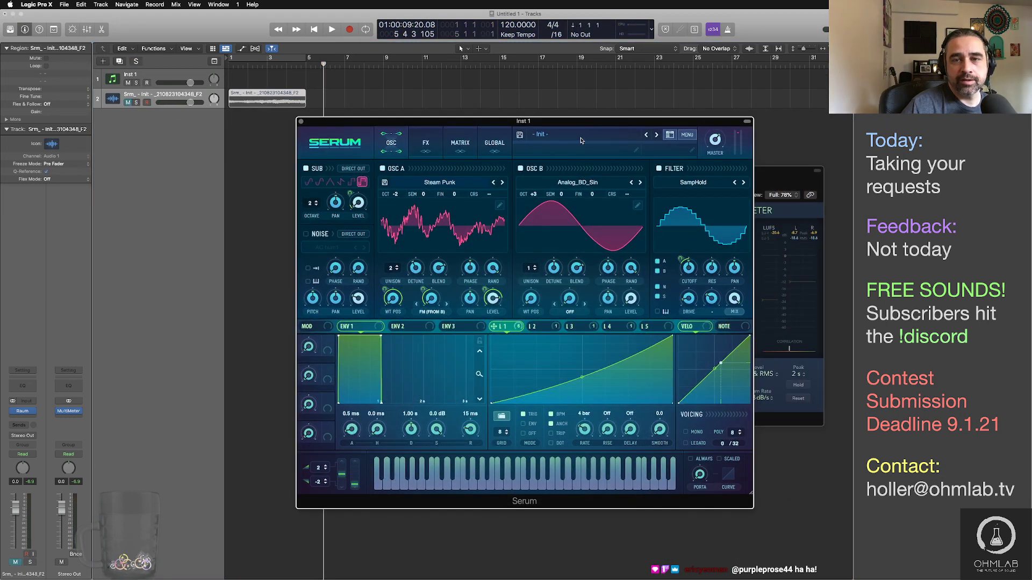
pyautogui.click(598, 136)
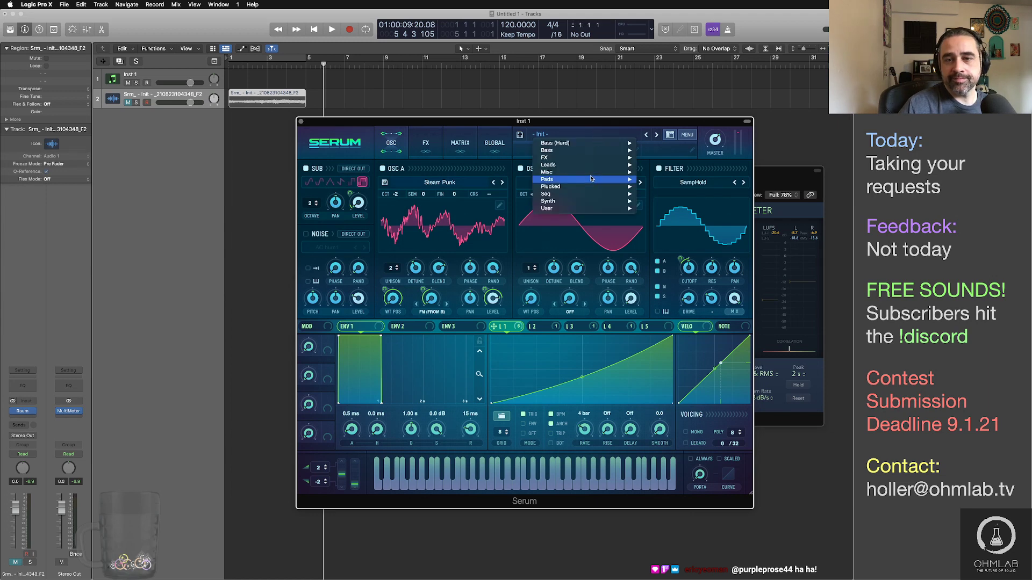
pyautogui.click(684, 137)
pyautogui.click(689, 136)
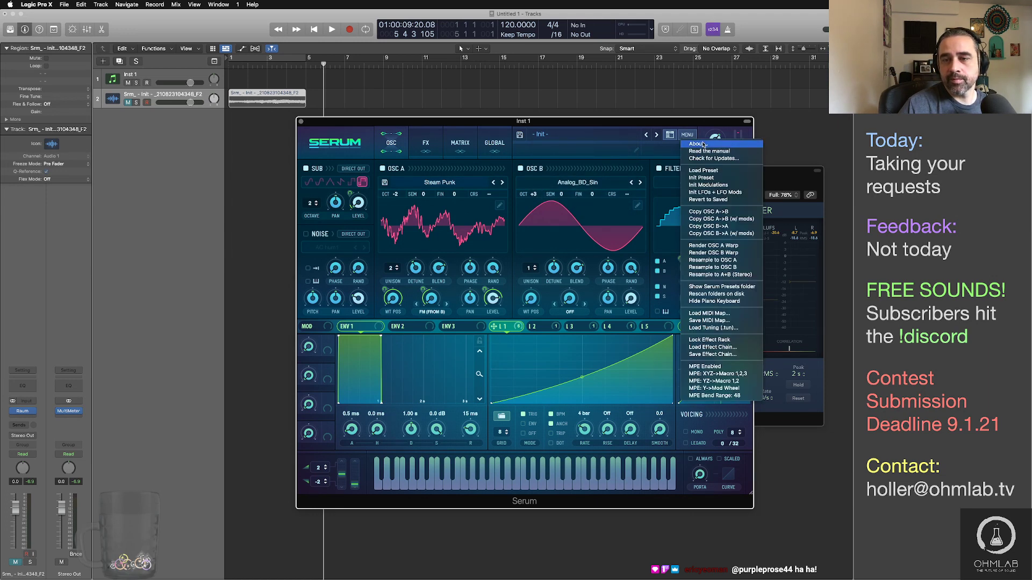
pyautogui.click(708, 178)
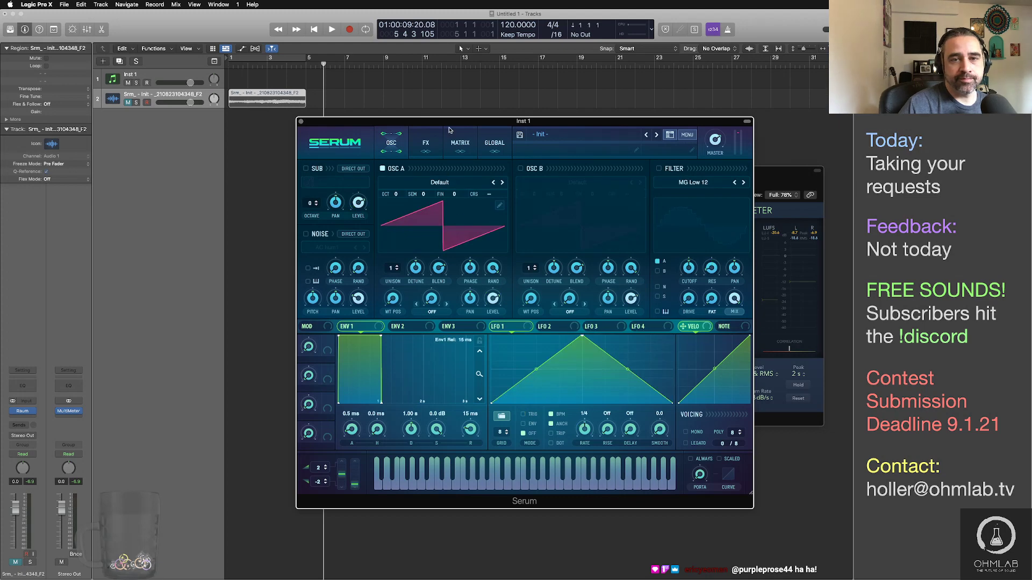
pyautogui.moveTo(460, 121); pyautogui.dragTo(426, 129)
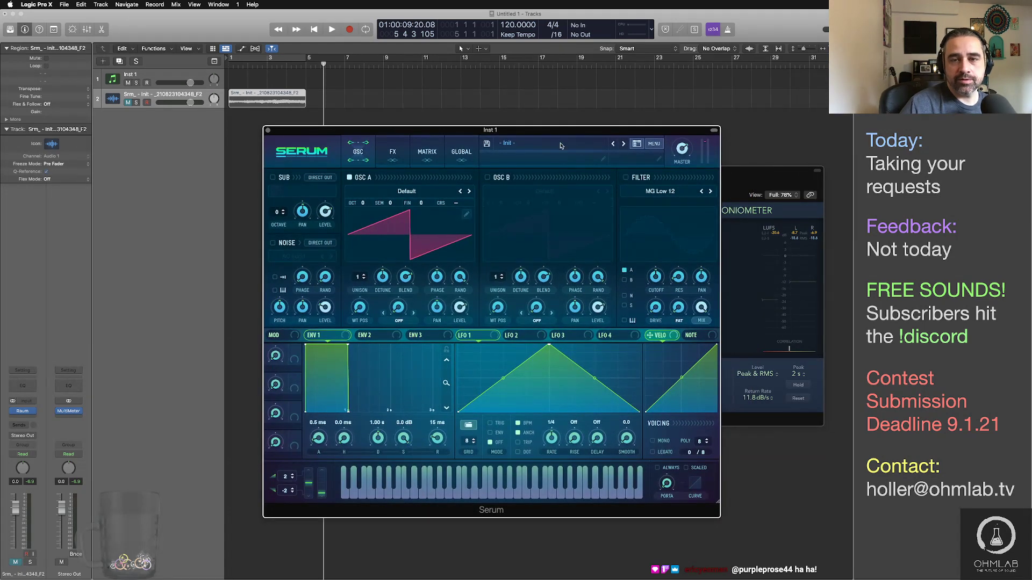
pyautogui.moveTo(562, 130); pyautogui.dragTo(575, 120)
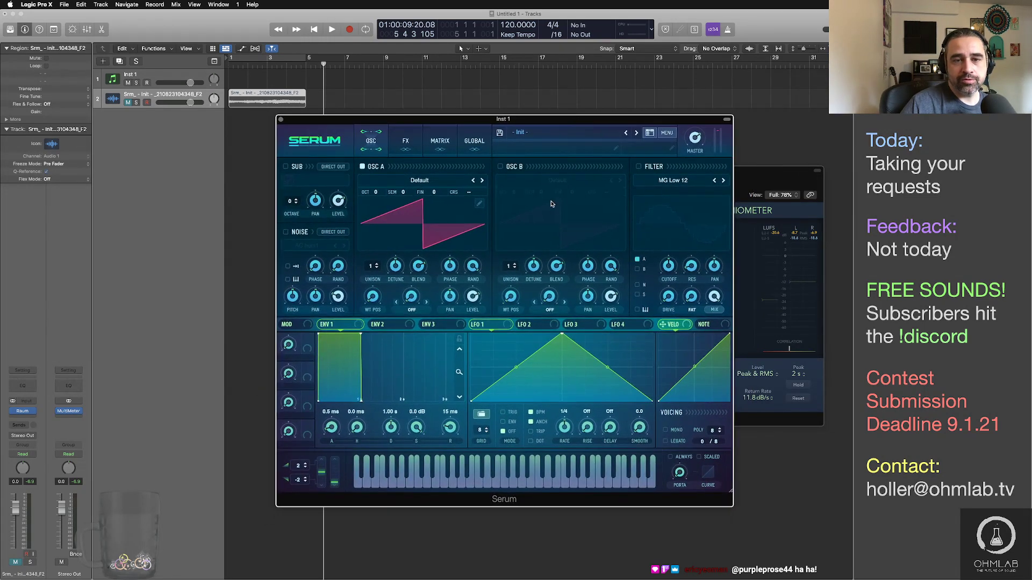
# Step: Load the Basic Mg wavetable into oscillator A, and enable oscillator B with the same wavetable
pyautogui.click(422, 183)
pyautogui.moveTo(423, 190)
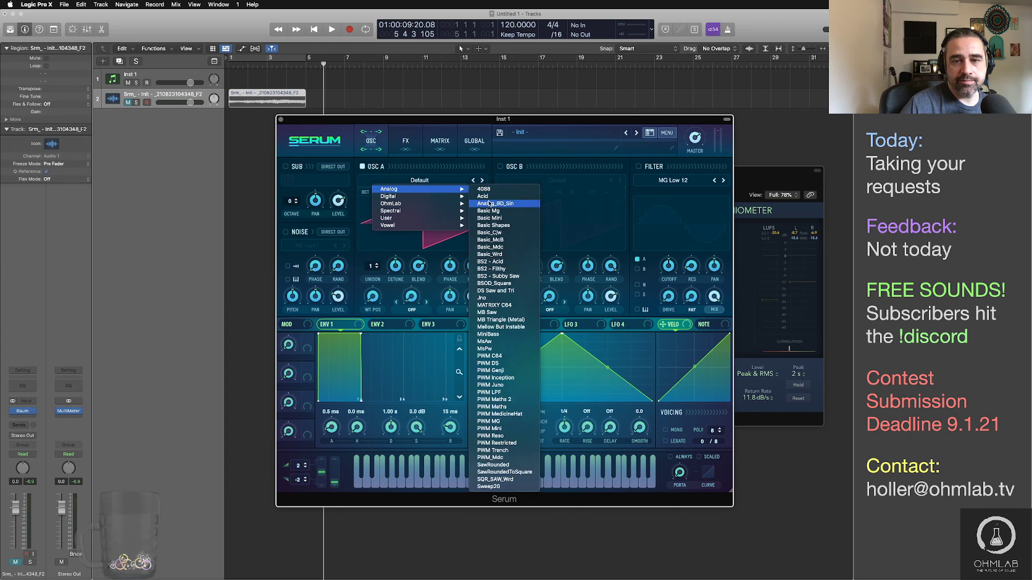
pyautogui.click(500, 167)
pyautogui.click(552, 180)
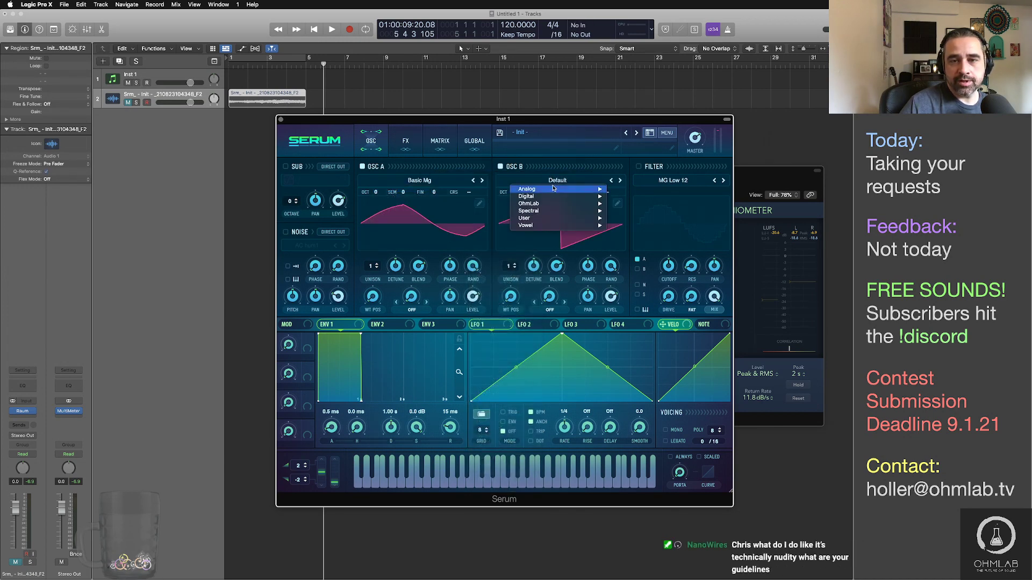
pyautogui.moveTo(570, 189)
pyautogui.click(625, 211)
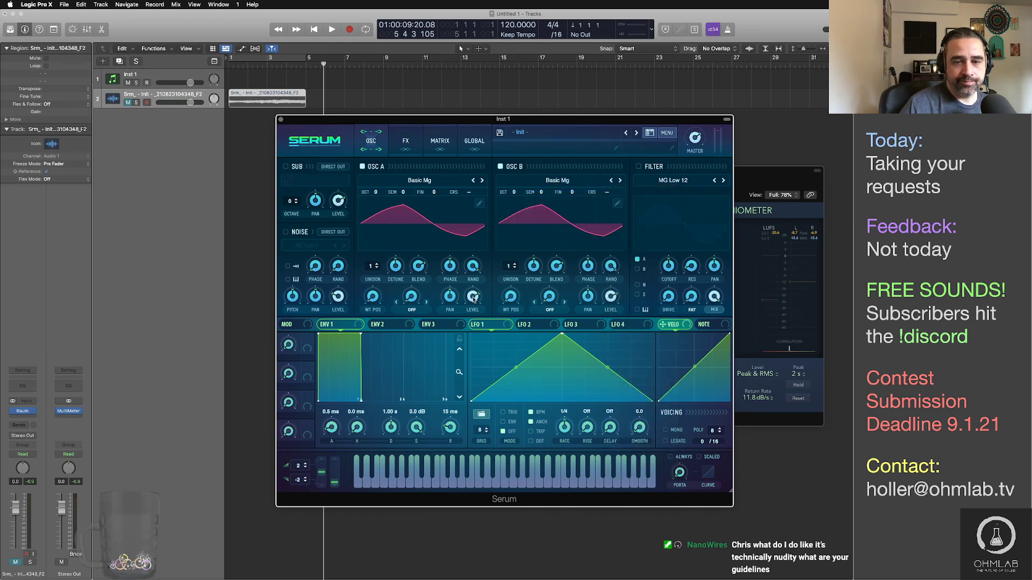
# Step: Switch off oscillator B, select the Inst 1 track, and set oscillator A's wavetable position to 37
pyautogui.click(500, 168)
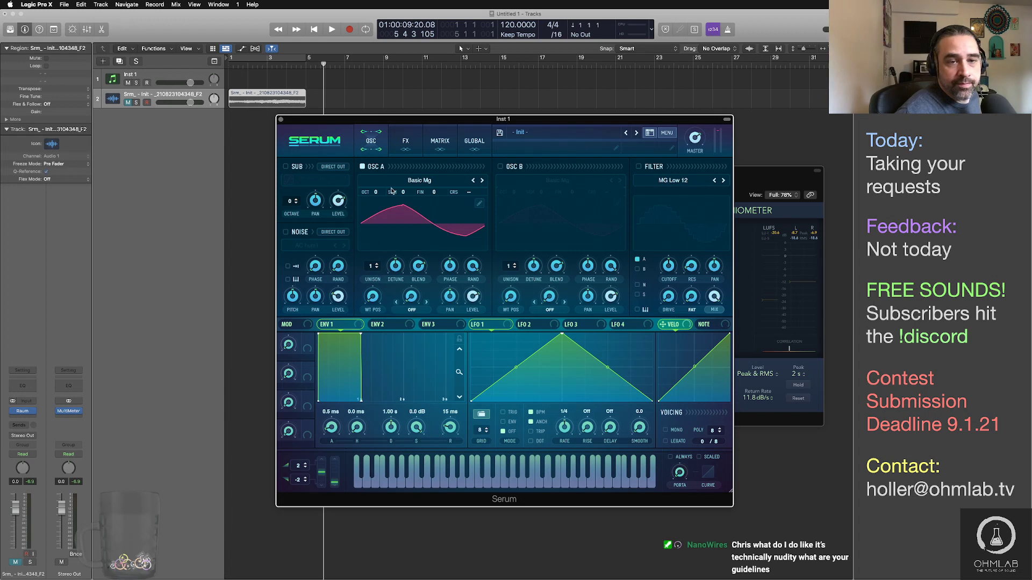
pyautogui.click(188, 75)
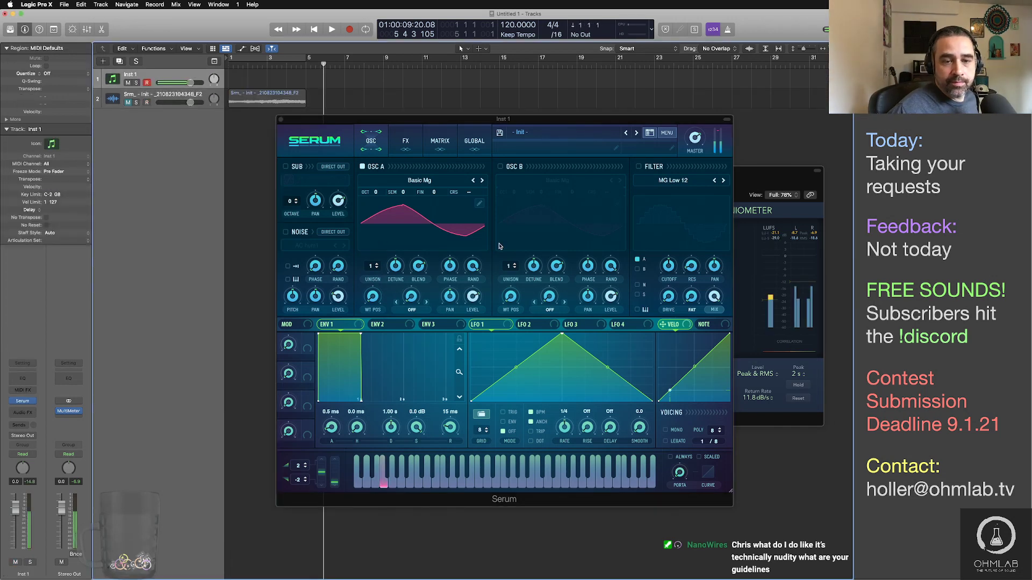
pyautogui.click(370, 299)
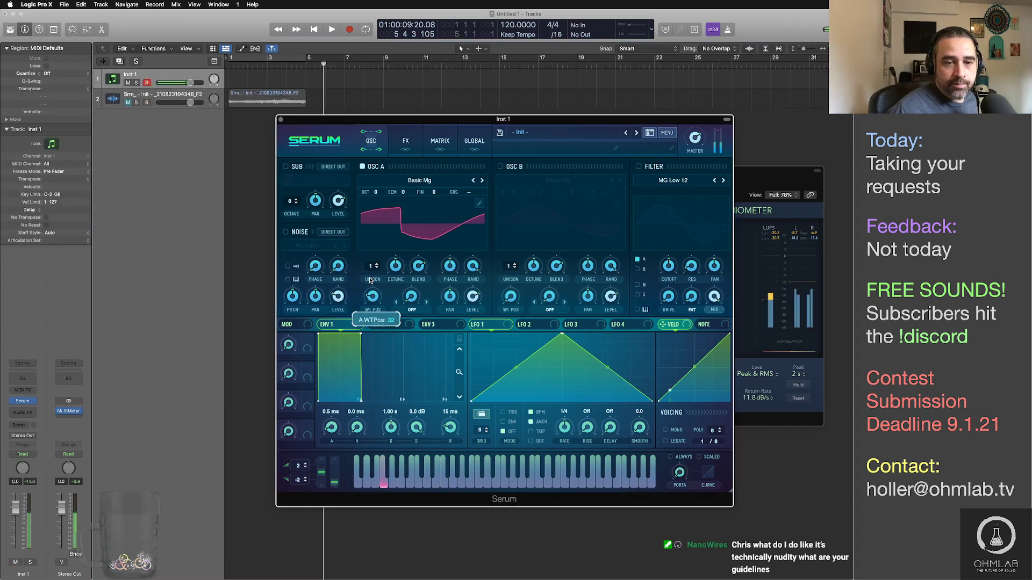
pyautogui.moveTo(370, 298); pyautogui.dragTo(370, 281)
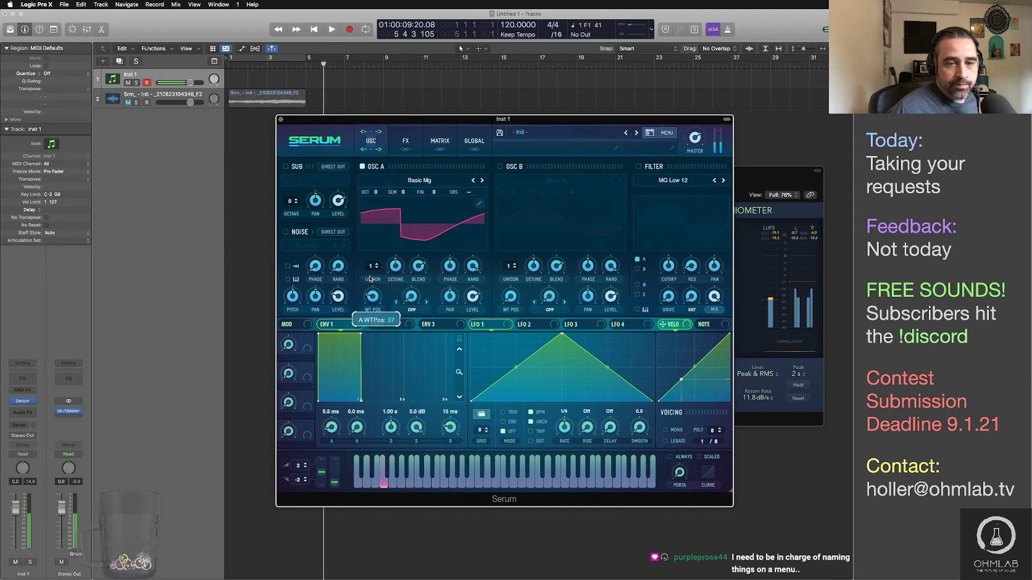
# Step: Re-enable oscillator B at octave +4, and set oscillator A's warp mode to FM (from B), trying out its amount
pyautogui.click(500, 167)
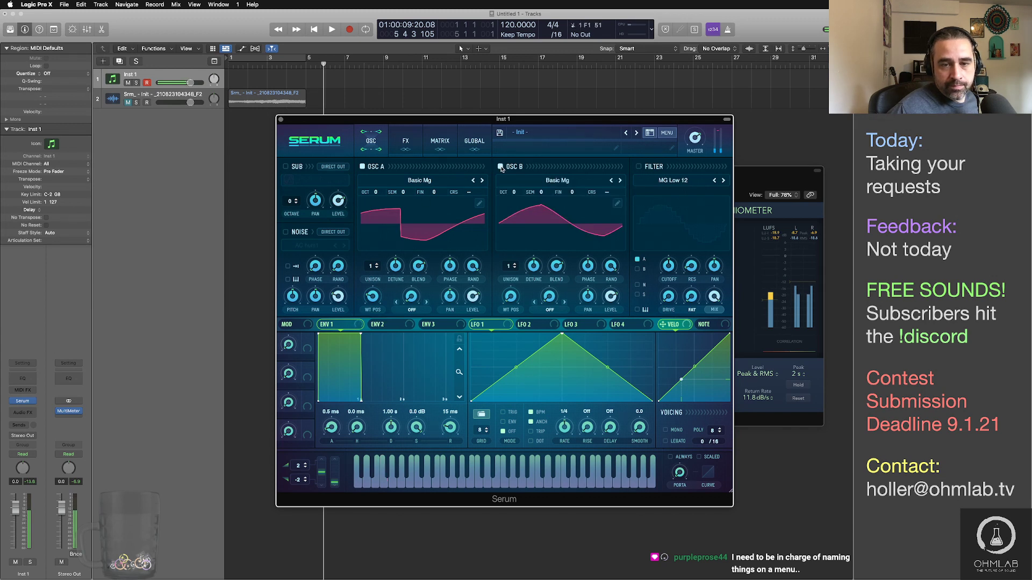
pyautogui.moveTo(514, 190); pyautogui.dragTo(517, 157)
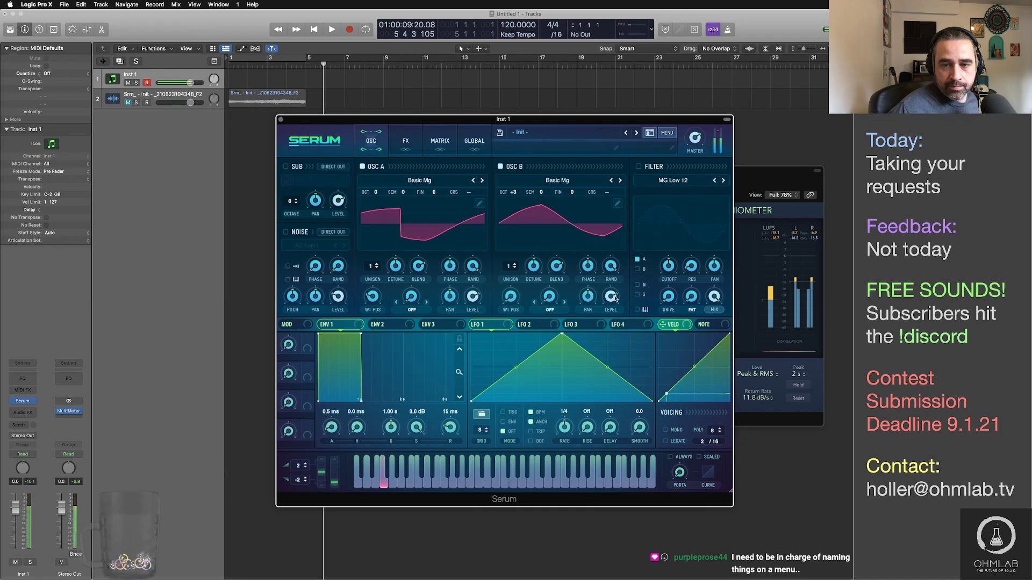
pyautogui.click(428, 312)
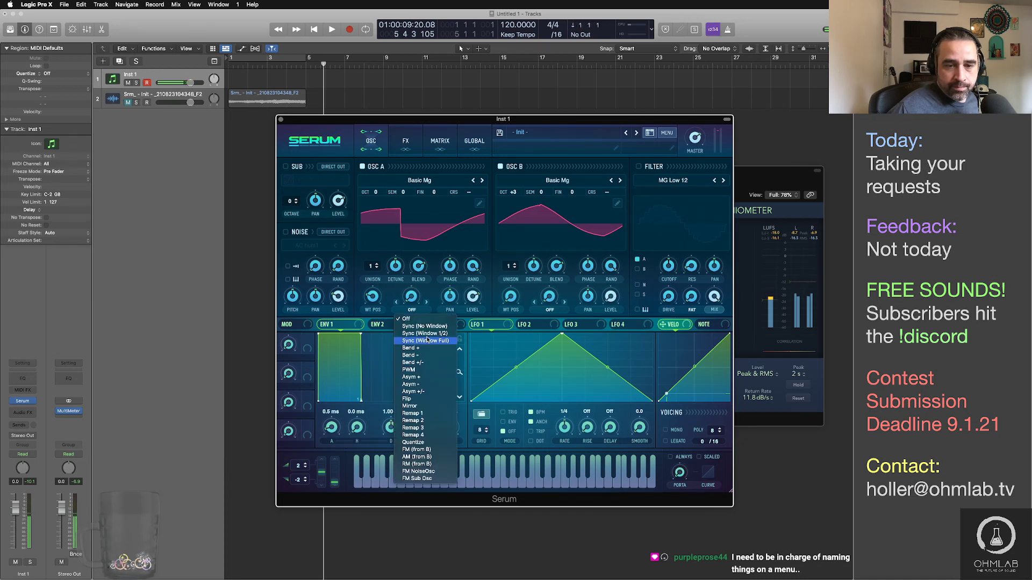
pyautogui.click(424, 448)
pyautogui.moveTo(412, 304)
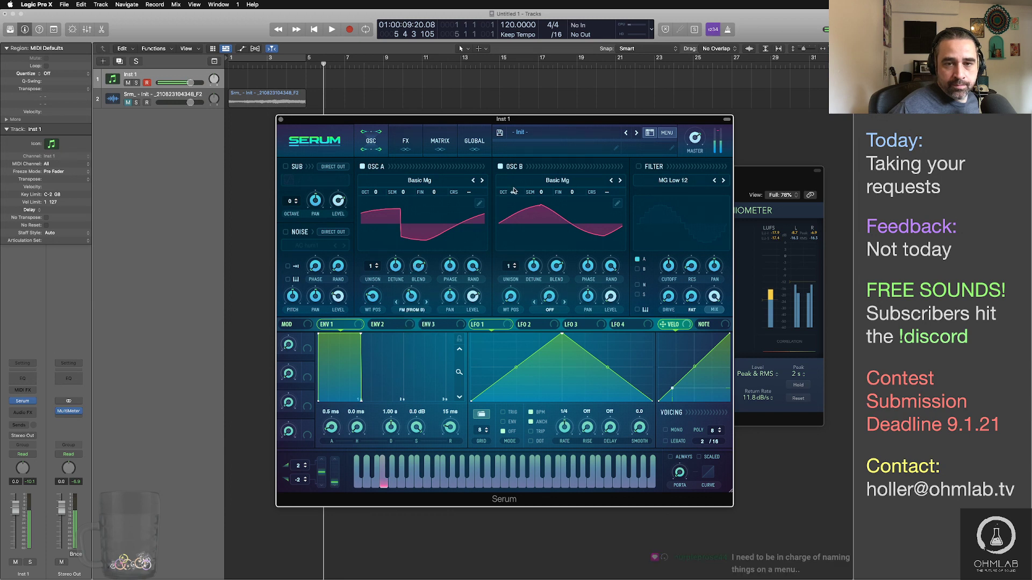
pyautogui.moveTo(512, 192)
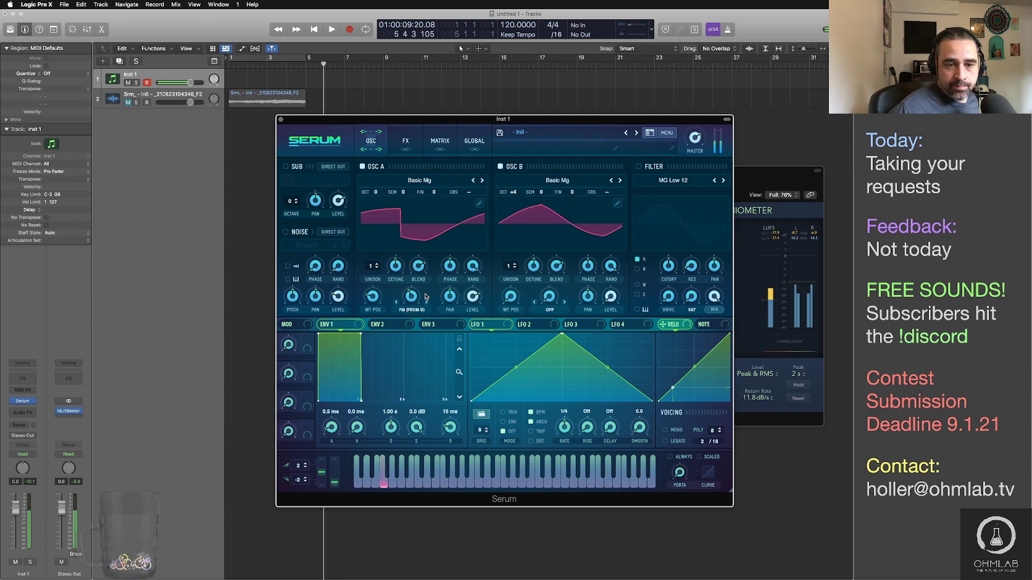
pyautogui.moveTo(411, 299); pyautogui.dragTo(411, 296)
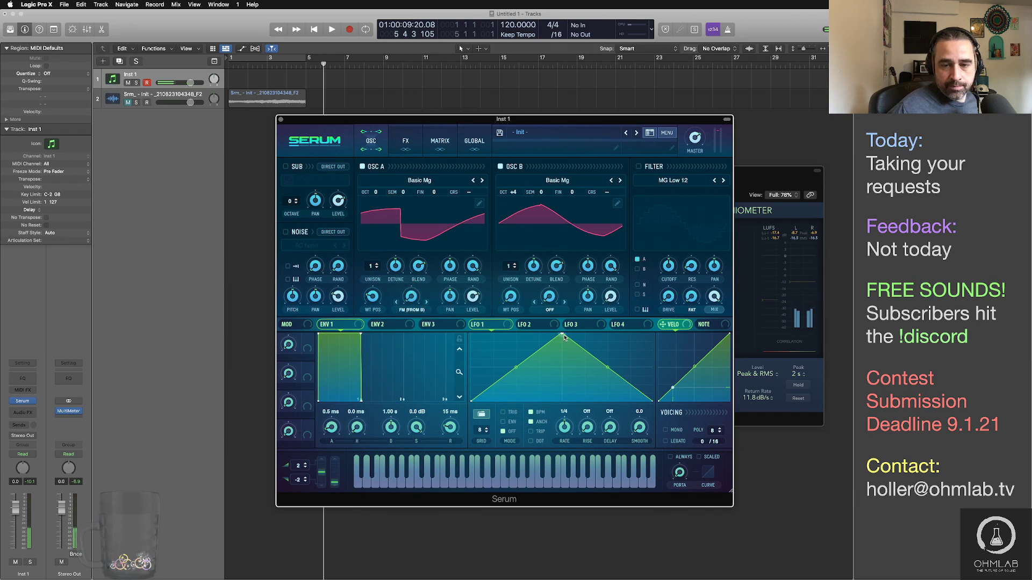
# Step: Shape LFO 1 as a curved upward ramp in ENV mode at a 4 bar rate, modulating oscillator A's FM warp
pyautogui.moveTo(563, 336); pyautogui.dragTo(728, 299)
pyautogui.moveTo(486, 325); pyautogui.dragTo(412, 297)
pyautogui.moveTo(512, 330); pyautogui.dragTo(403, 311)
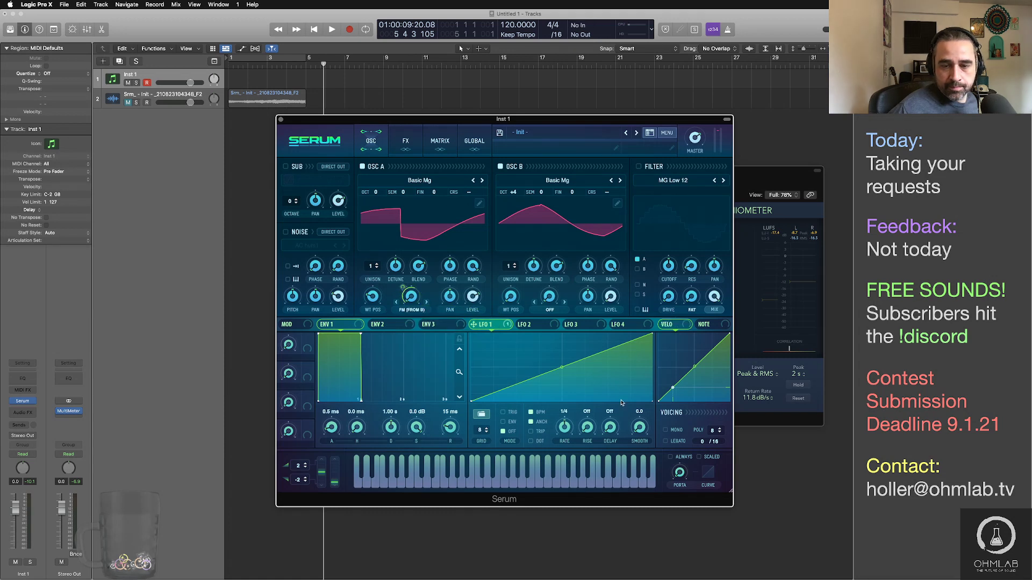
pyautogui.moveTo(562, 367); pyautogui.dragTo(567, 382)
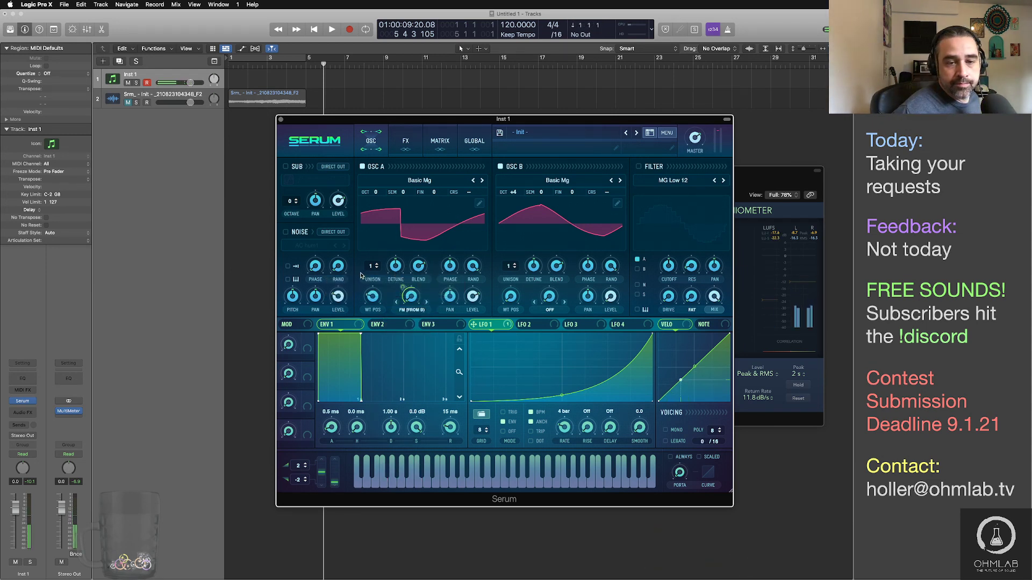
# Step: Set oscillator A's unison to 4 voices and adjust its detune and blend
pyautogui.click(376, 264)
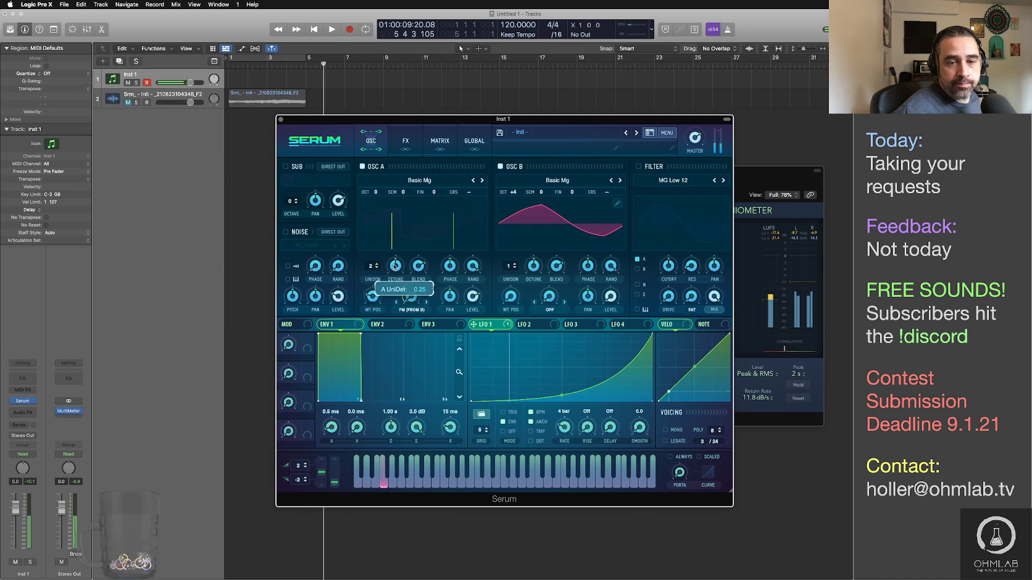
pyautogui.moveTo(374, 266); pyautogui.dragTo(398, 284)
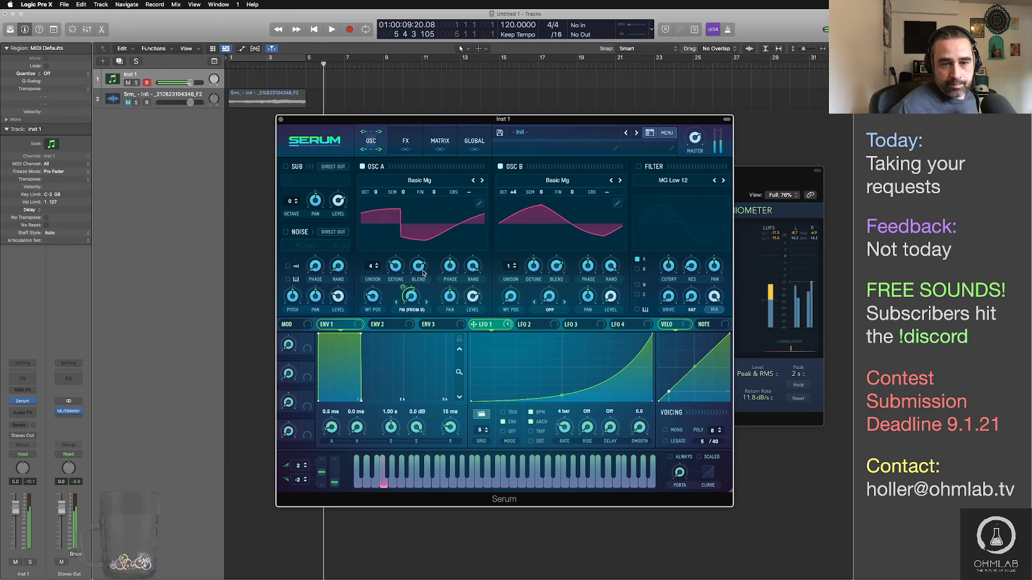
pyautogui.moveTo(420, 272); pyautogui.dragTo(420, 278)
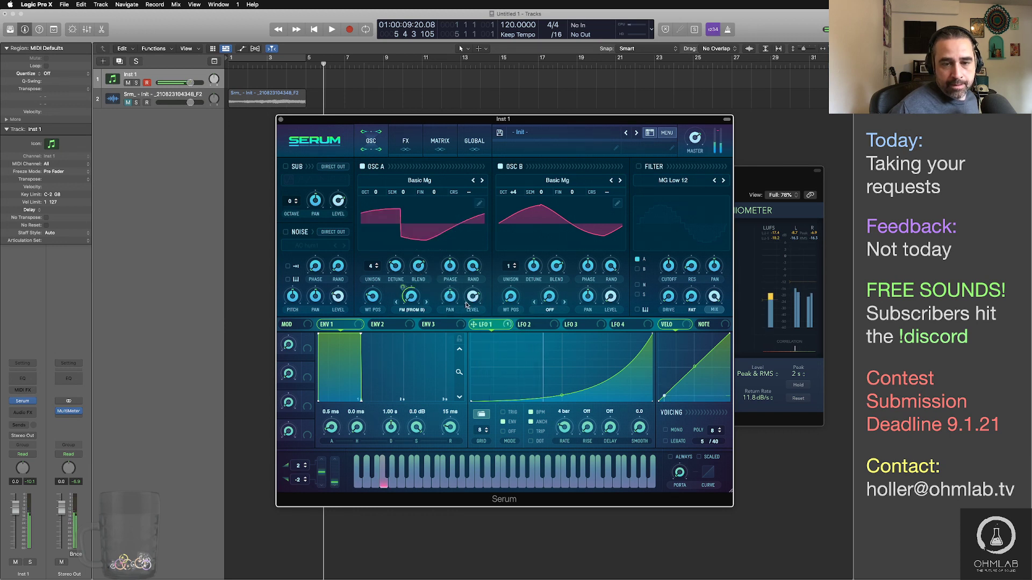
# Step: Replace LFO 1 on oscillator A's FM warp with LFO 2, using a square shape, TRIG mode and a 1/16 triplet rate
pyautogui.rightClick(410, 296)
pyautogui.click(540, 325)
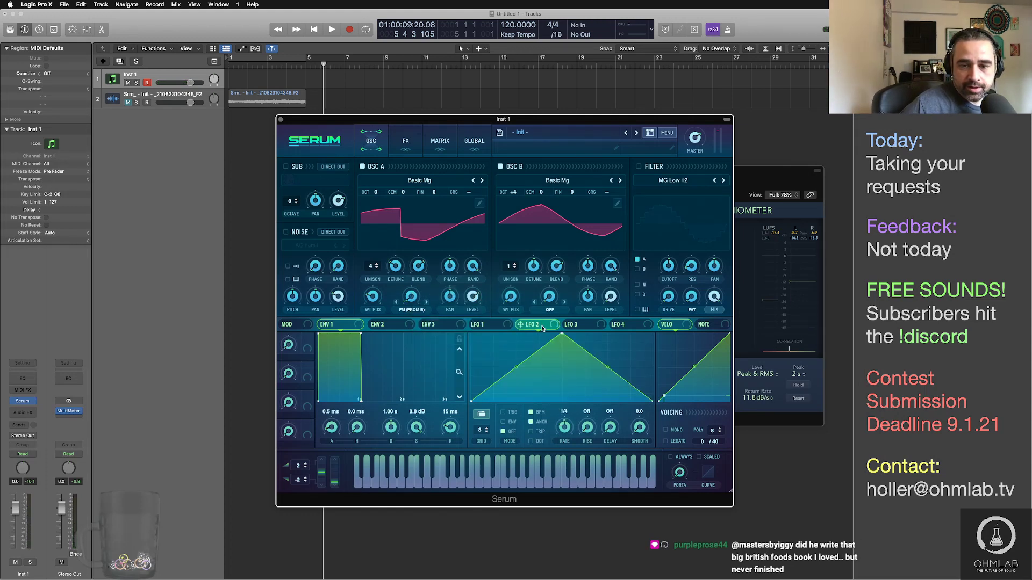
pyautogui.click(481, 414)
pyautogui.moveTo(494, 415)
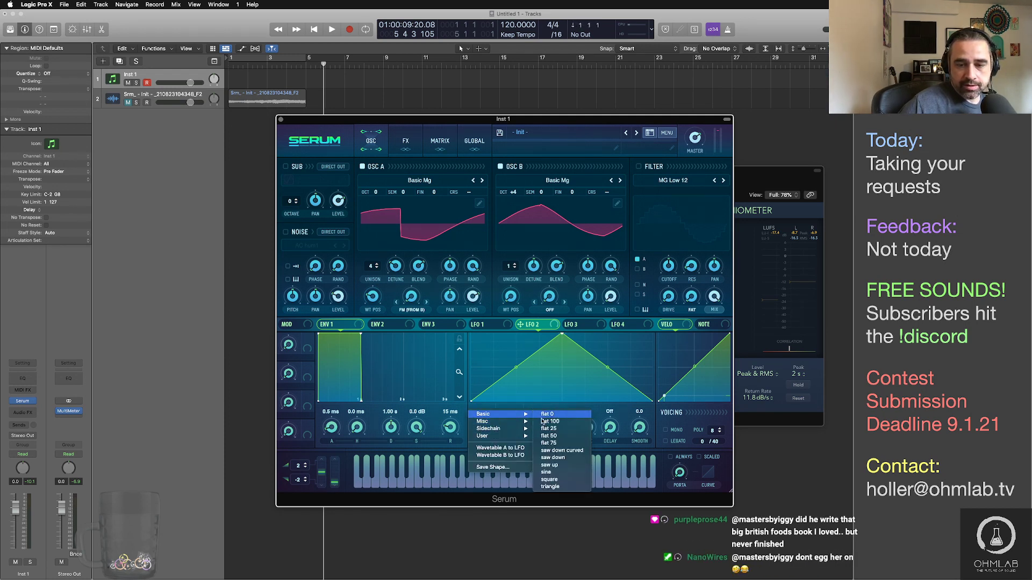
pyautogui.click(559, 475)
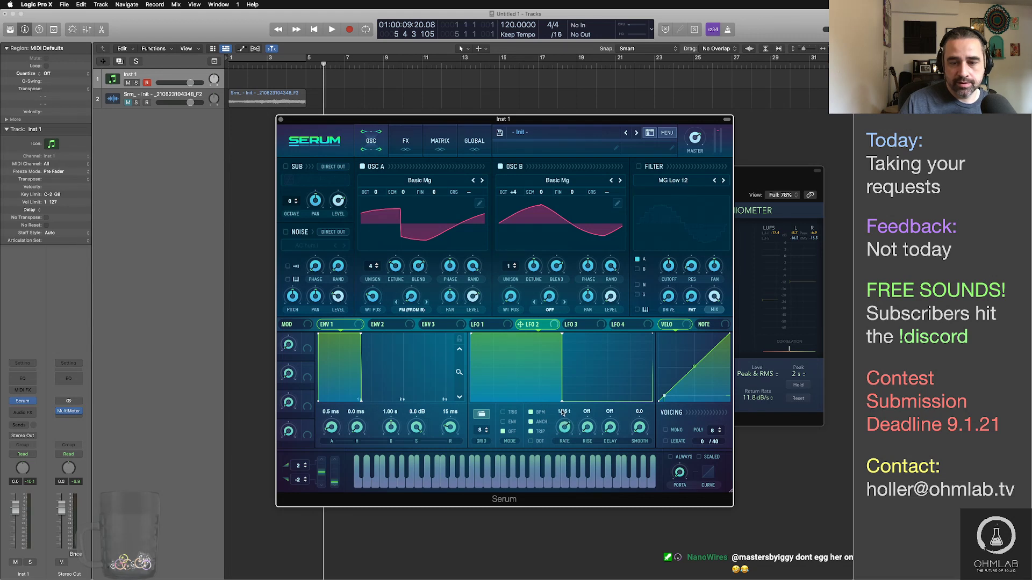
pyautogui.click(503, 412)
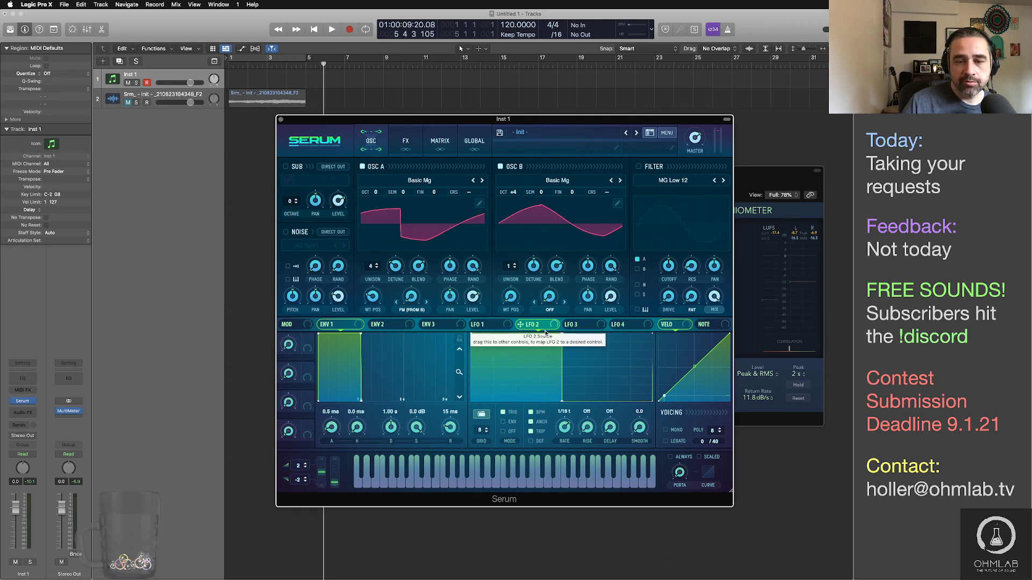
pyautogui.moveTo(545, 332); pyautogui.dragTo(411, 301)
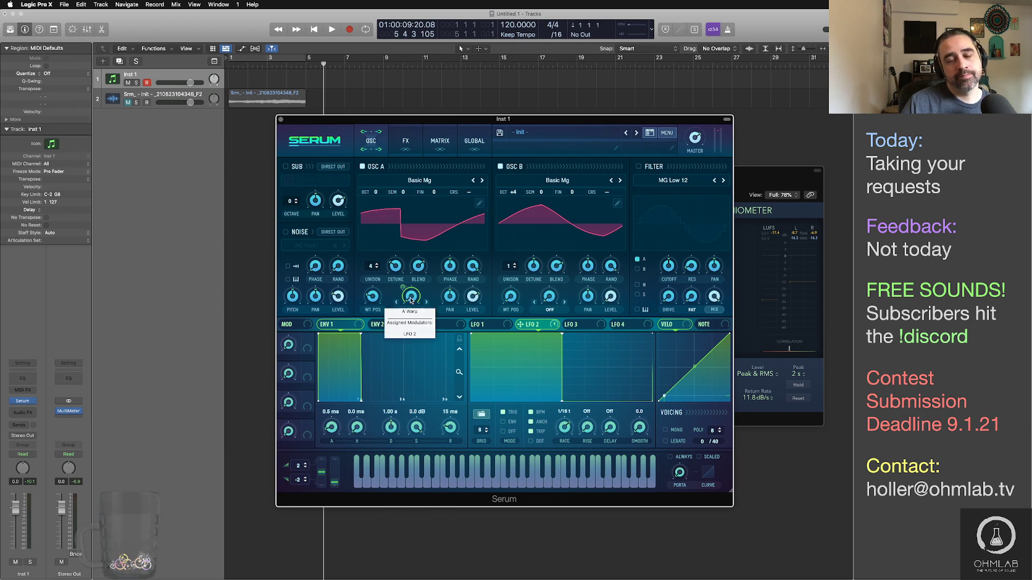
# Step: Set LFO 1 as the aux source for LFO 2's modulation of A Warp in the modulation matrix, and return to the oscillator view
pyautogui.moveTo(403, 288); pyautogui.dragTo(403, 307)
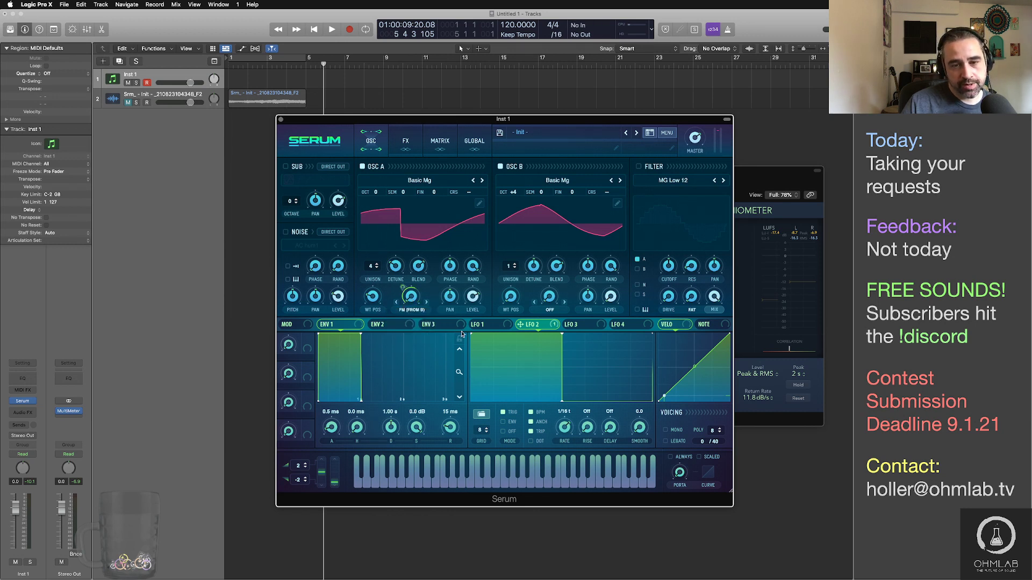
pyautogui.click(409, 145)
pyautogui.click(440, 140)
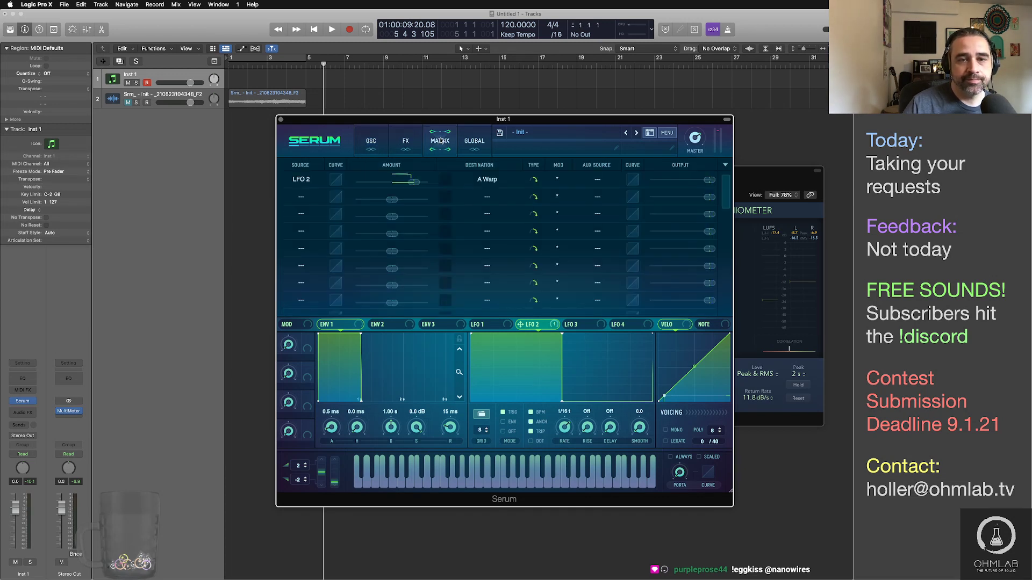
pyautogui.click(596, 180)
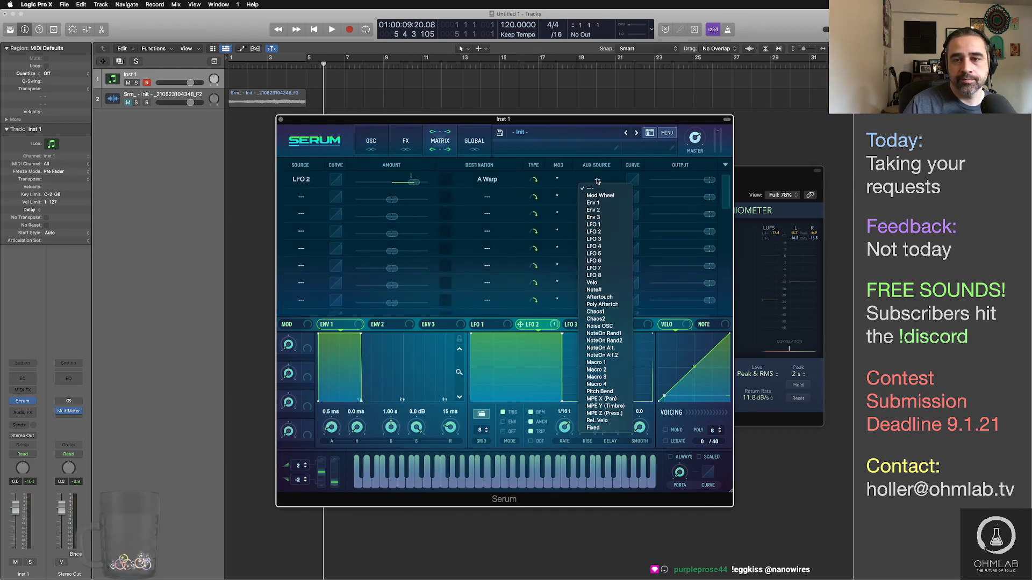
pyautogui.click(607, 224)
pyautogui.click(386, 147)
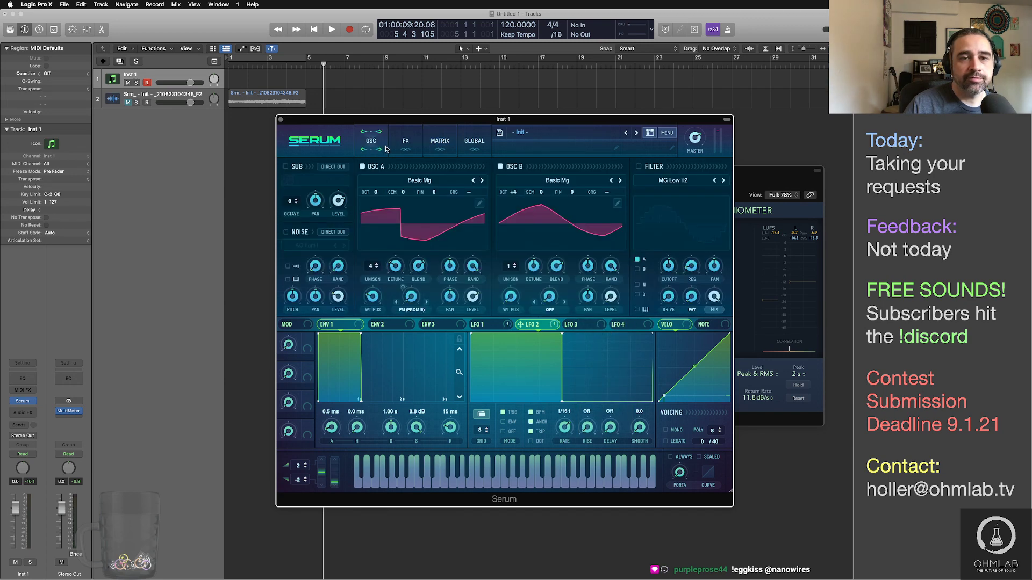
pyautogui.rightClick(419, 291)
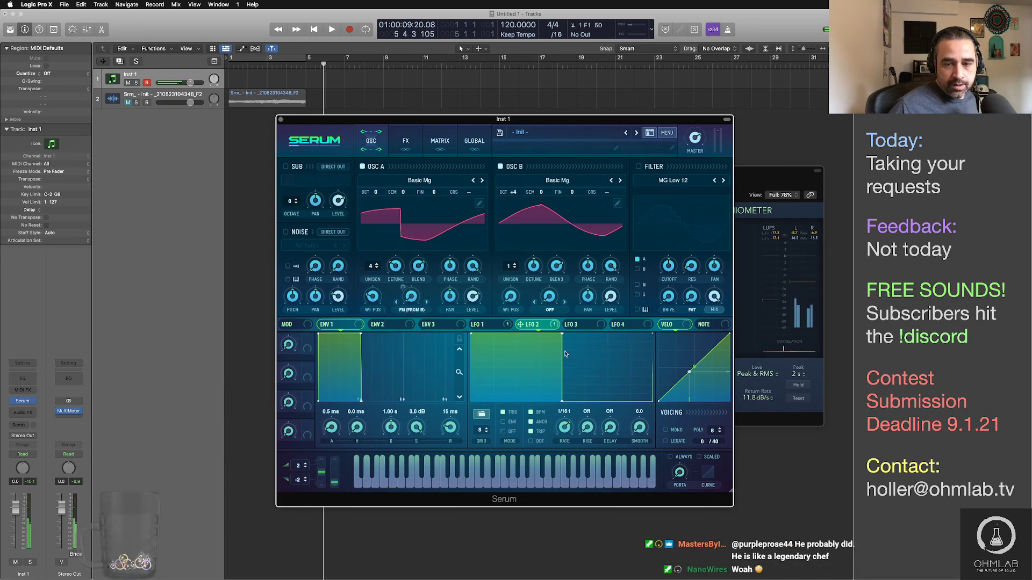
# Step: Try sloping the high segment of LFO 2's square shape slightly downward by lowering its end point
pyautogui.moveTo(562, 335); pyautogui.dragTo(562, 341)
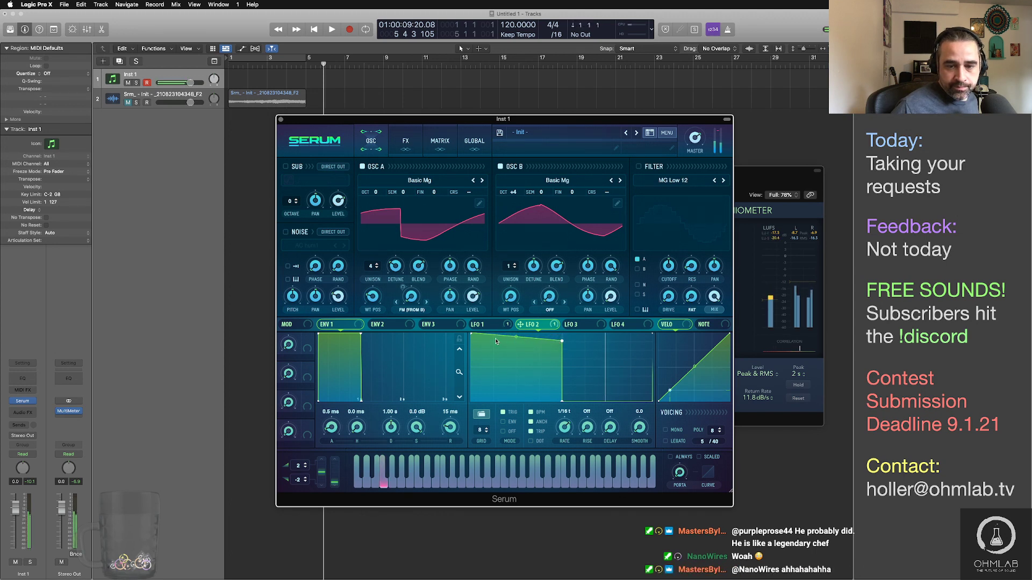
pyautogui.moveTo(562, 342); pyautogui.dragTo(562, 350)
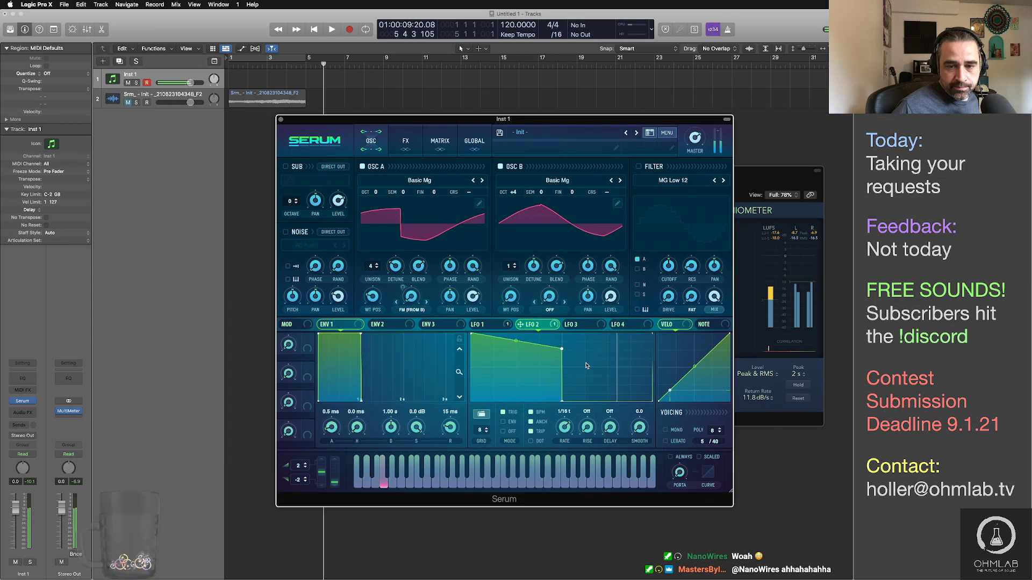
pyautogui.moveTo(562, 350); pyautogui.dragTo(562, 345)
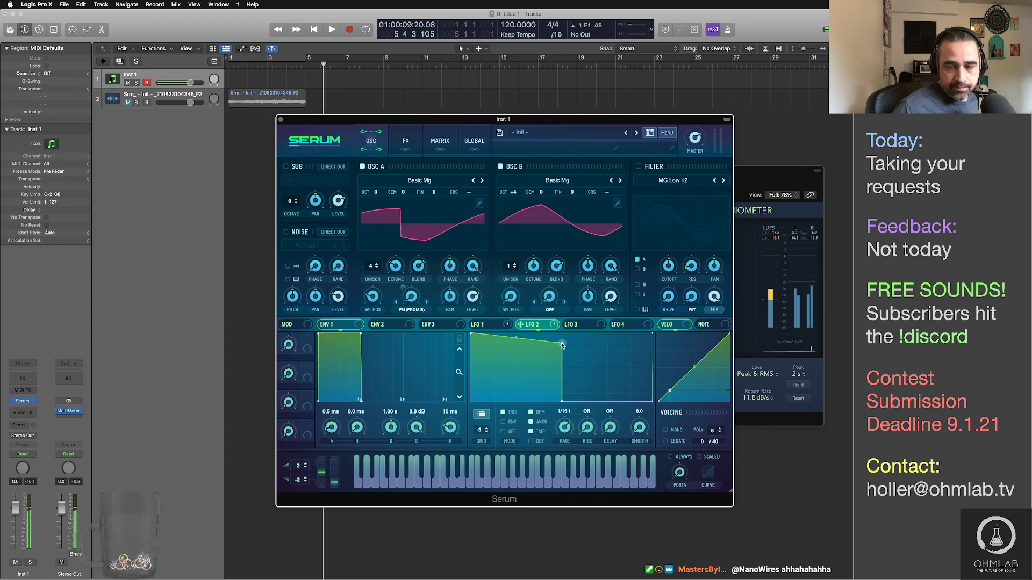
# Step: Try the user SoundFreqs shape Pluck n' Ramp on LFO 2 and compare it with LFO 1
pyautogui.click(485, 416)
pyautogui.moveTo(500, 436)
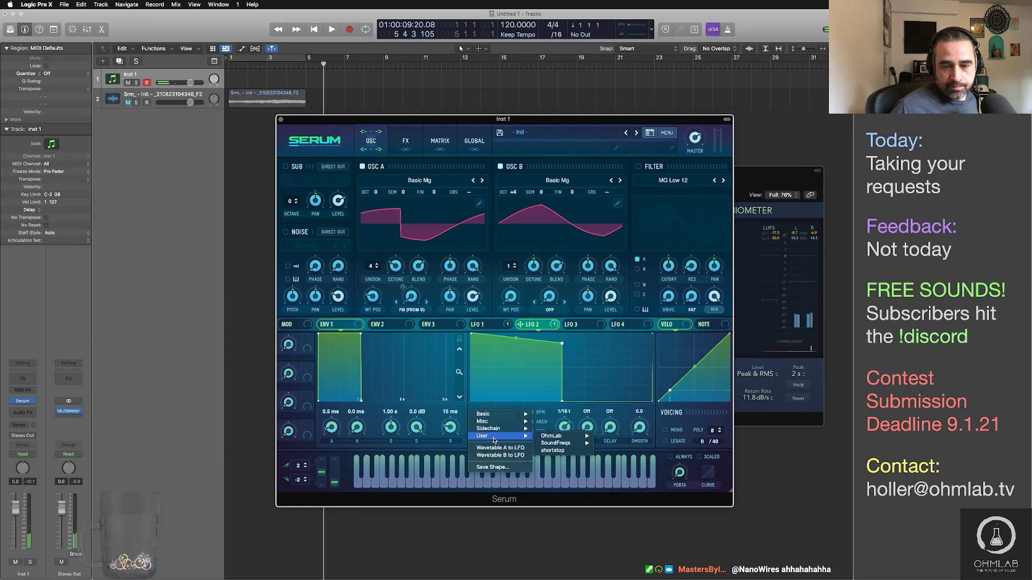
pyautogui.moveTo(566, 445)
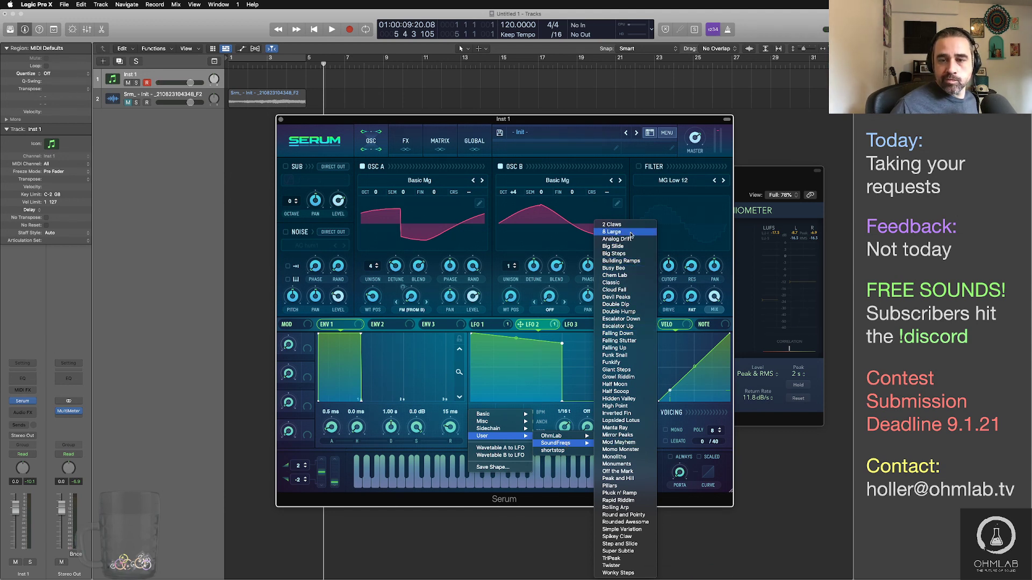
pyautogui.click(632, 494)
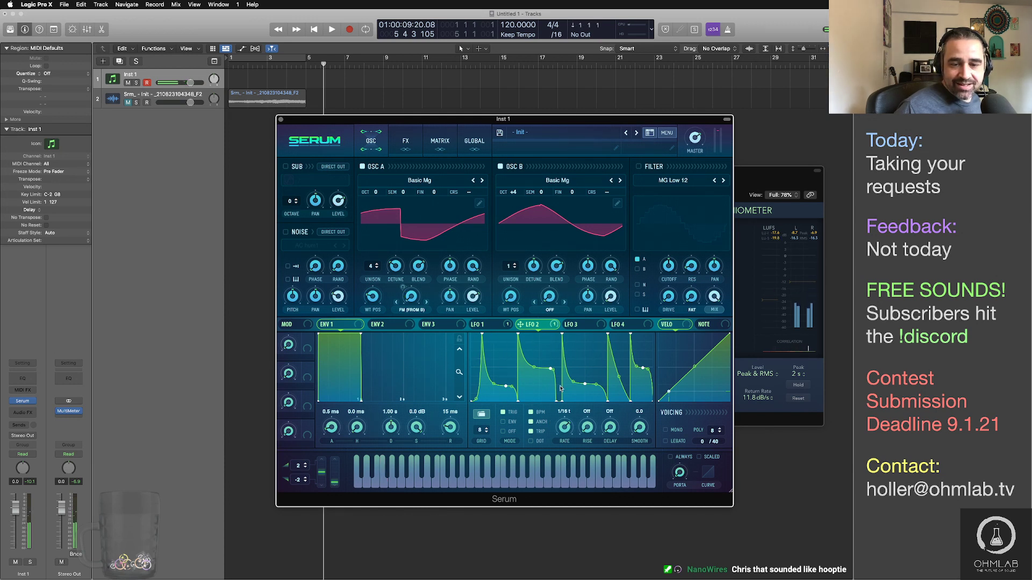
pyautogui.click(497, 327)
pyautogui.click(537, 328)
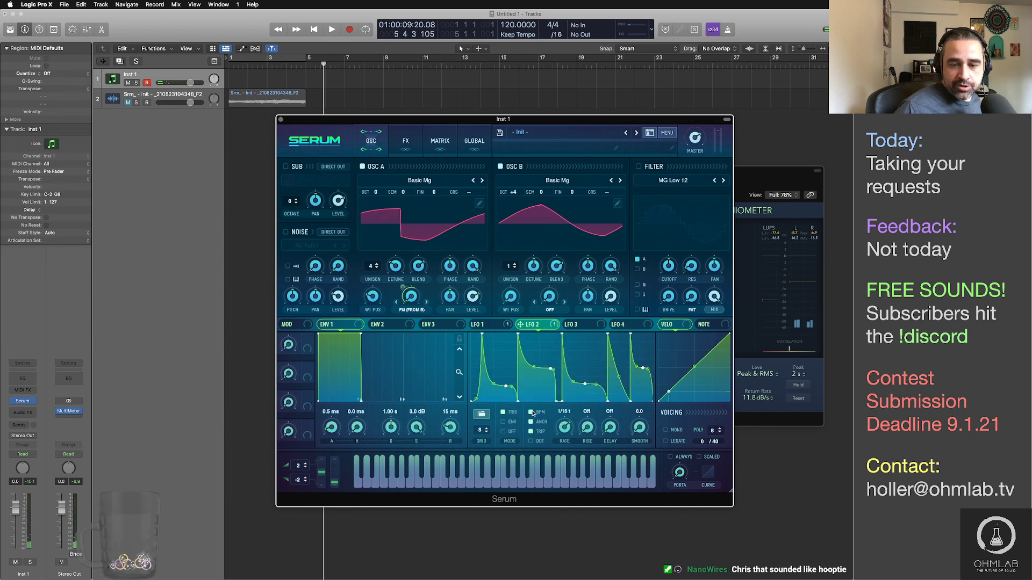
# Step: Load the basic triangle shape into LFO 2 and bend it into a concave ramp falling from the start
pyautogui.click(481, 416)
pyautogui.moveTo(502, 414)
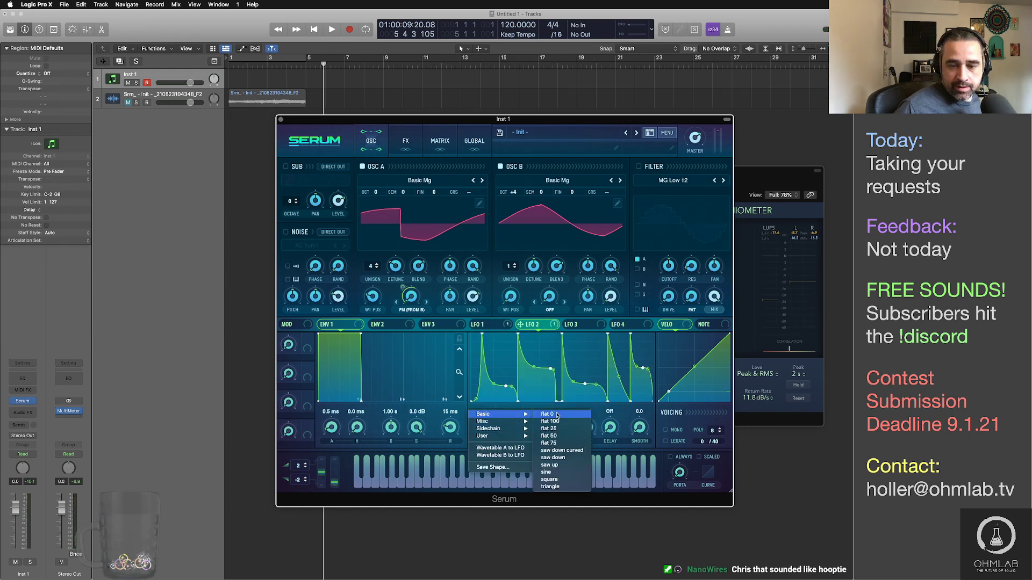
pyautogui.click(564, 487)
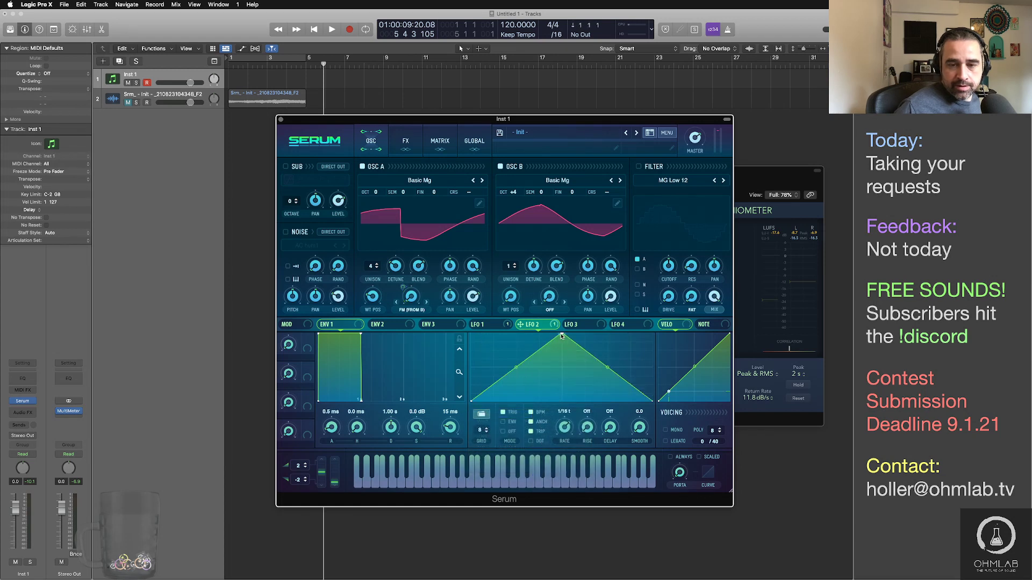
pyautogui.moveTo(560, 336); pyautogui.dragTo(455, 321)
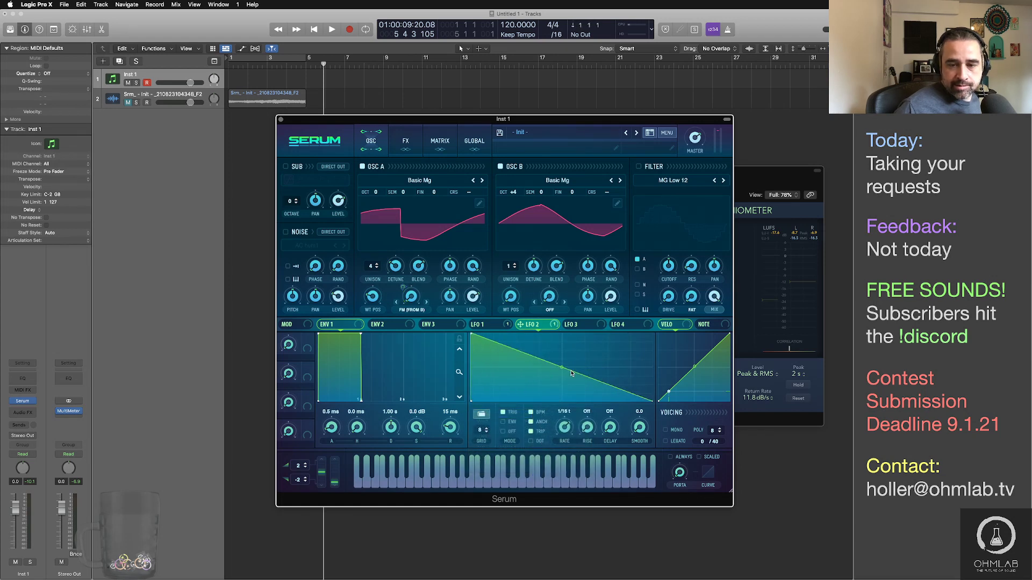
pyautogui.moveTo(563, 368); pyautogui.dragTo(563, 387)
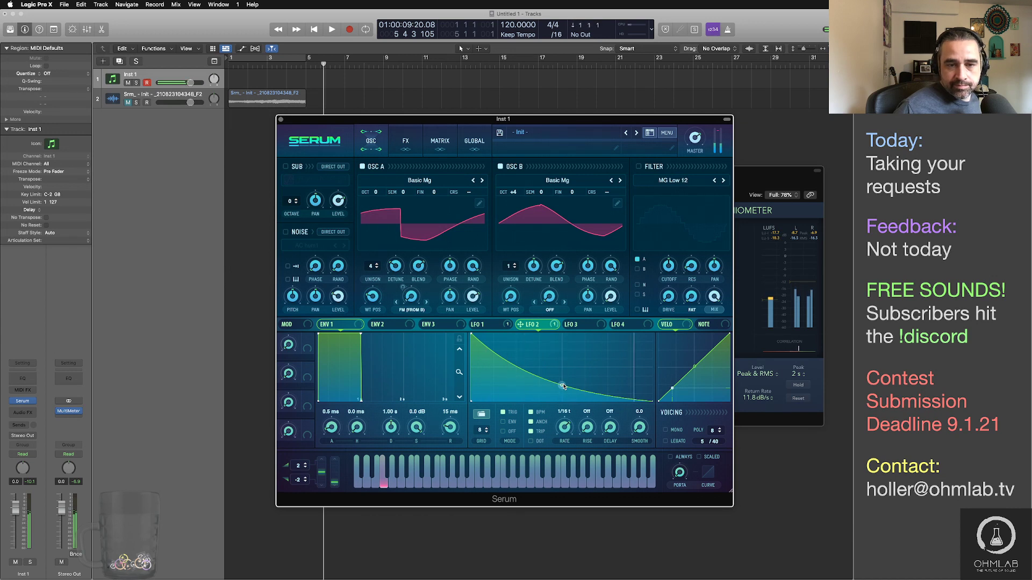
pyautogui.moveTo(562, 387)
pyautogui.mouseDown()
pyautogui.moveTo(562, 396)
pyautogui.moveTo(561, 383)
pyautogui.mouseUp()
pyautogui.moveTo(562, 374); pyautogui.dragTo(562, 387)
pyautogui.moveTo(474, 338)
pyautogui.mouseDown()
pyautogui.moveTo(564, 335)
pyautogui.moveTo(473, 332)
pyautogui.mouseUp()
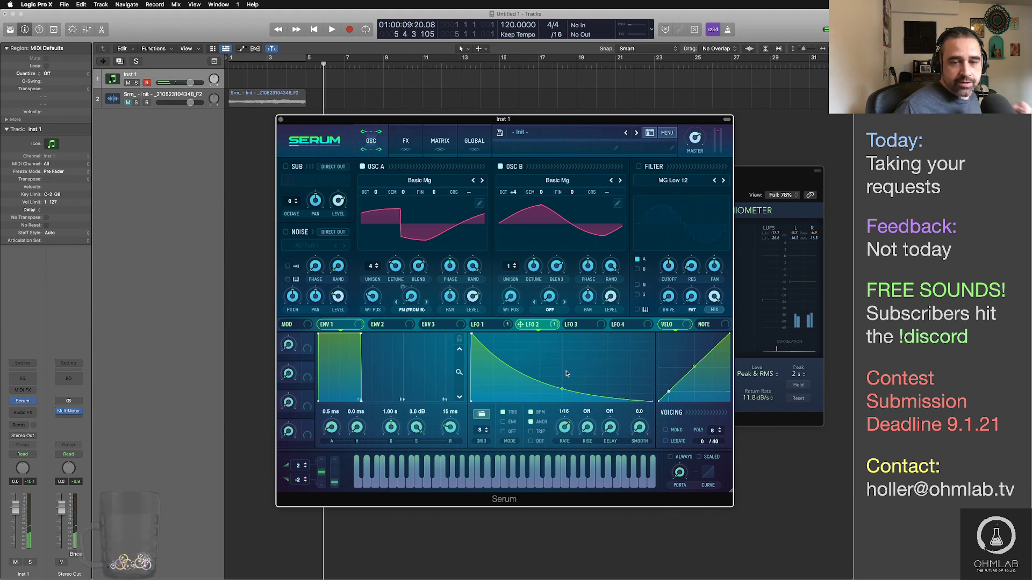
# Step: Load the basic square shape into LFO 2
pyautogui.click(485, 418)
pyautogui.moveTo(544, 436)
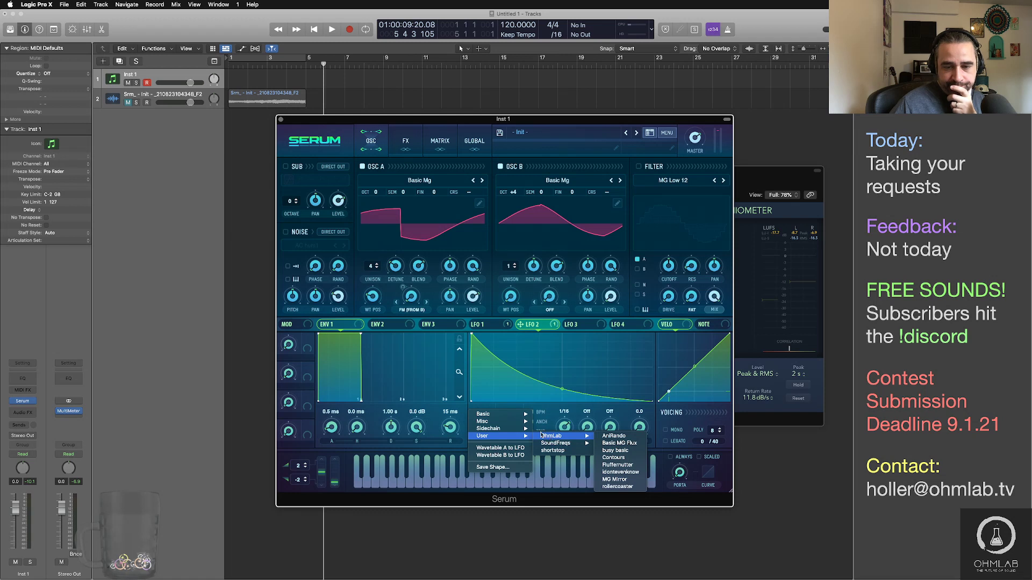
pyautogui.moveTo(513, 417)
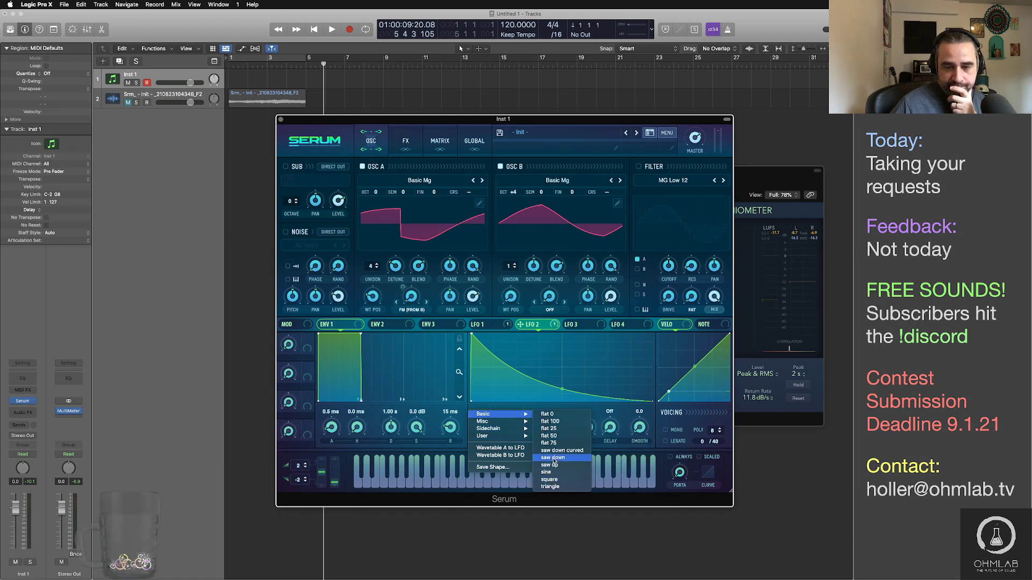
pyautogui.click(549, 480)
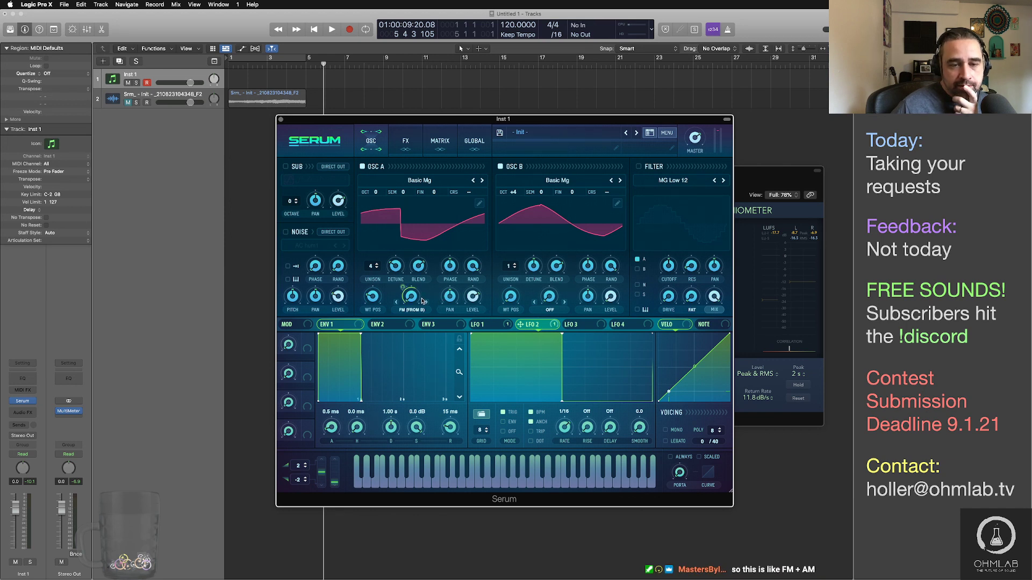
pyautogui.moveTo(410, 299)
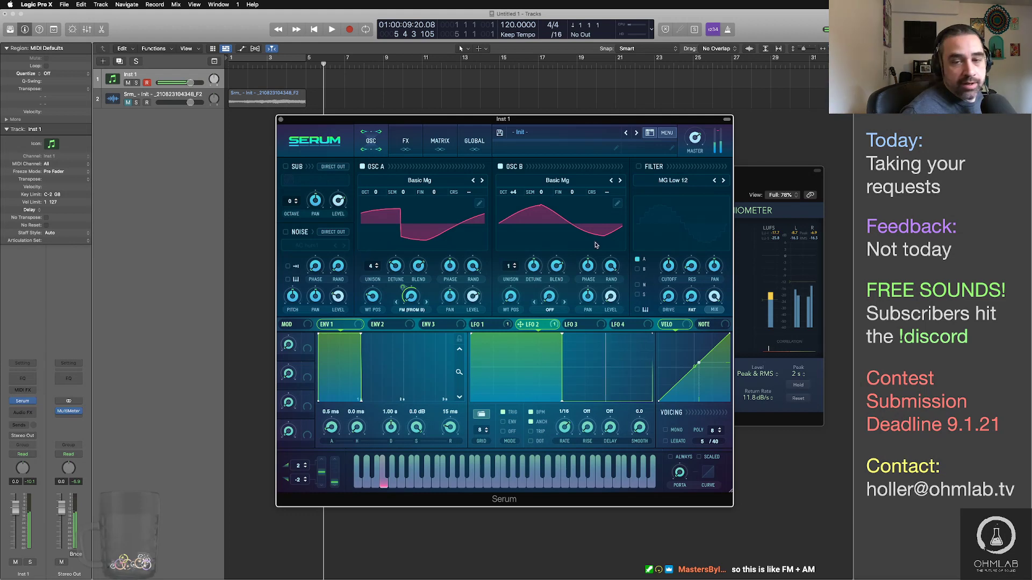
# Step: Enable the filter as MG Low 24, lower its cutoff, and assign LFO 1 to modulate the cutoff
pyautogui.click(638, 166)
pyautogui.click(670, 180)
pyautogui.moveTo(701, 198)
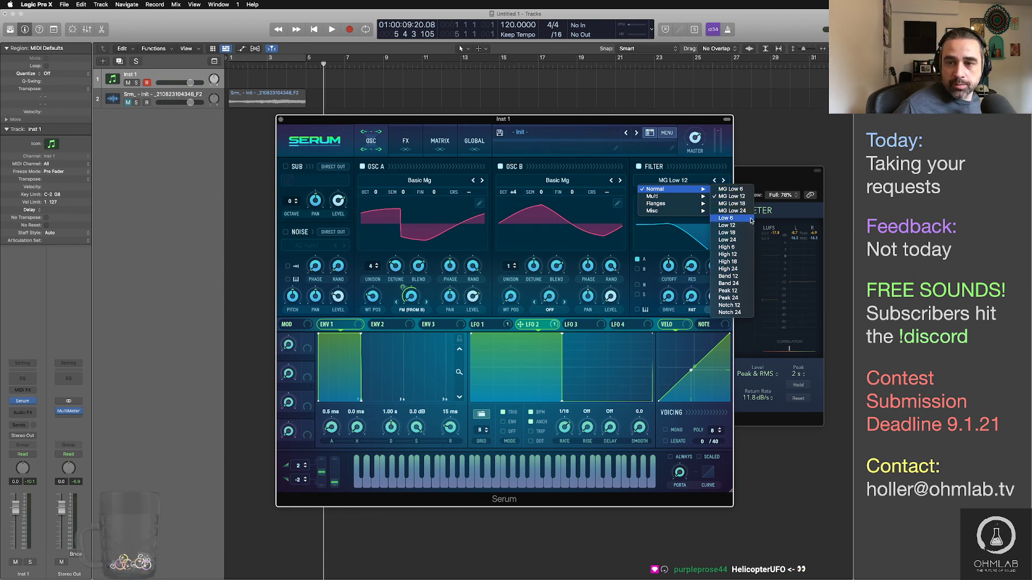
pyautogui.click(731, 210)
pyautogui.moveTo(667, 266); pyautogui.dragTo(674, 288)
pyautogui.moveTo(525, 330); pyautogui.dragTo(666, 266)
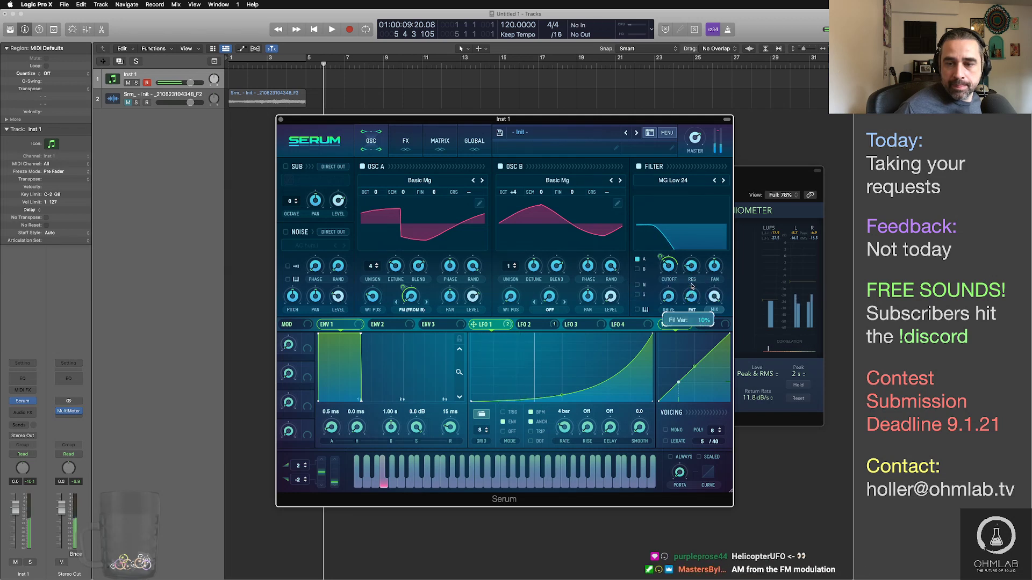
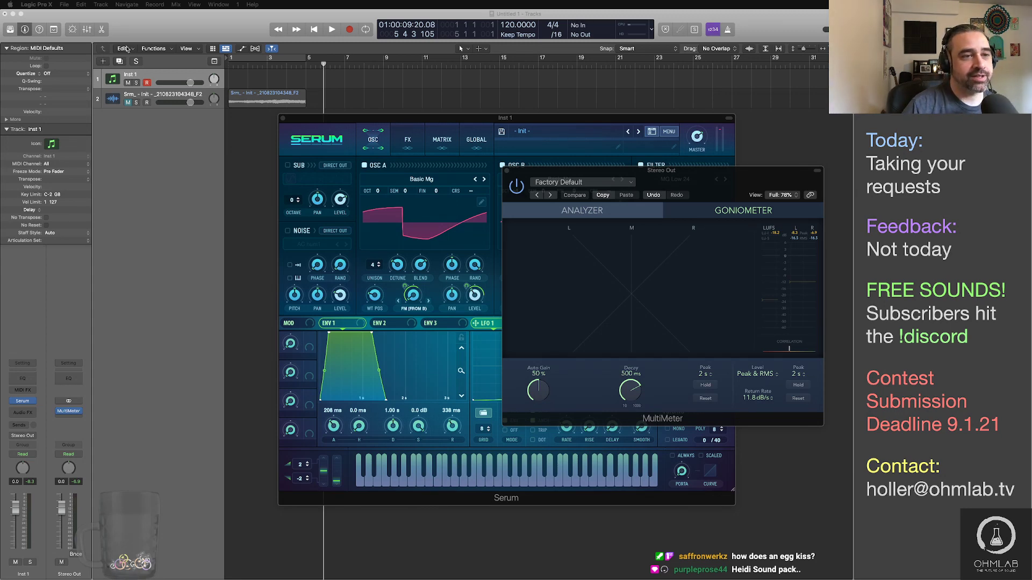
# Step: Add a second software instrument track, load a stereo Serum instance on it, and enlarge the plug-in window
pyautogui.doubleClick(167, 134)
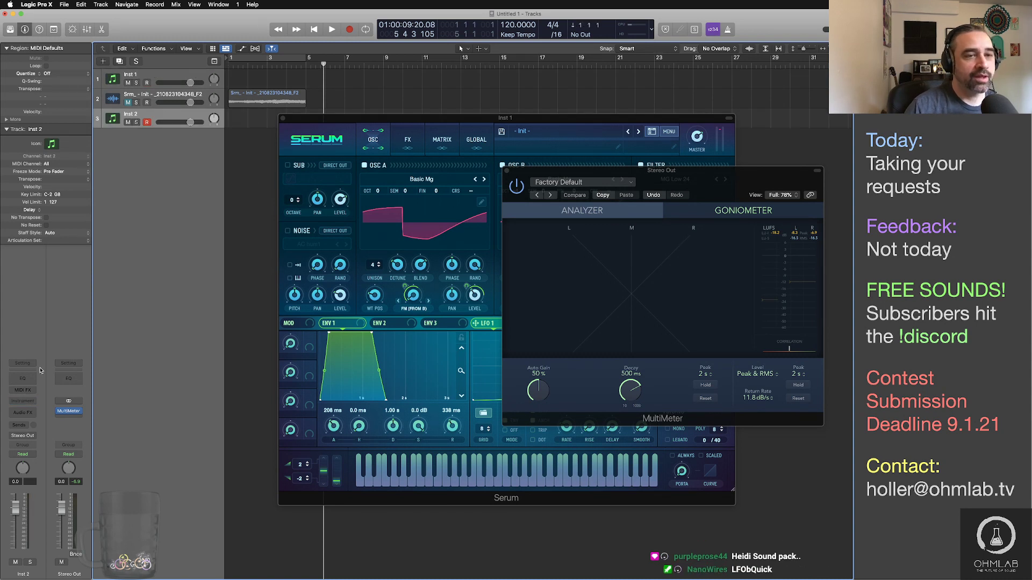
pyautogui.click(30, 392)
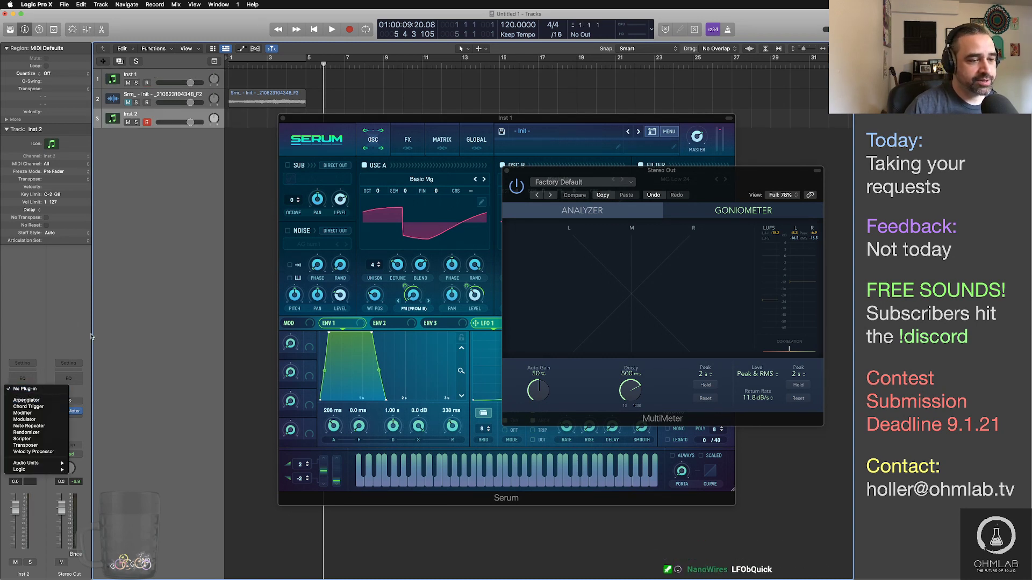
pyautogui.click(77, 404)
pyautogui.click(33, 402)
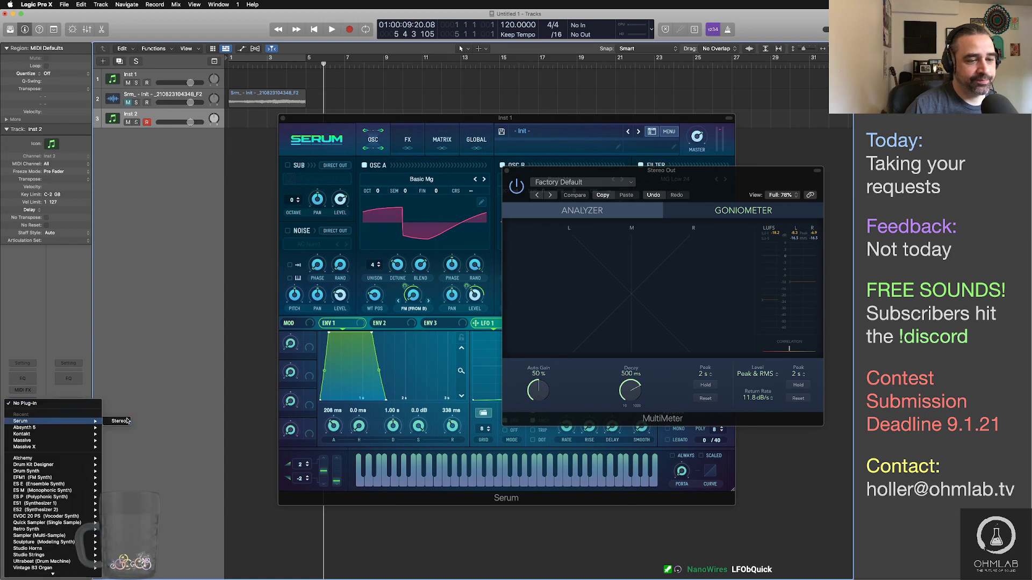
pyautogui.press('Escape')
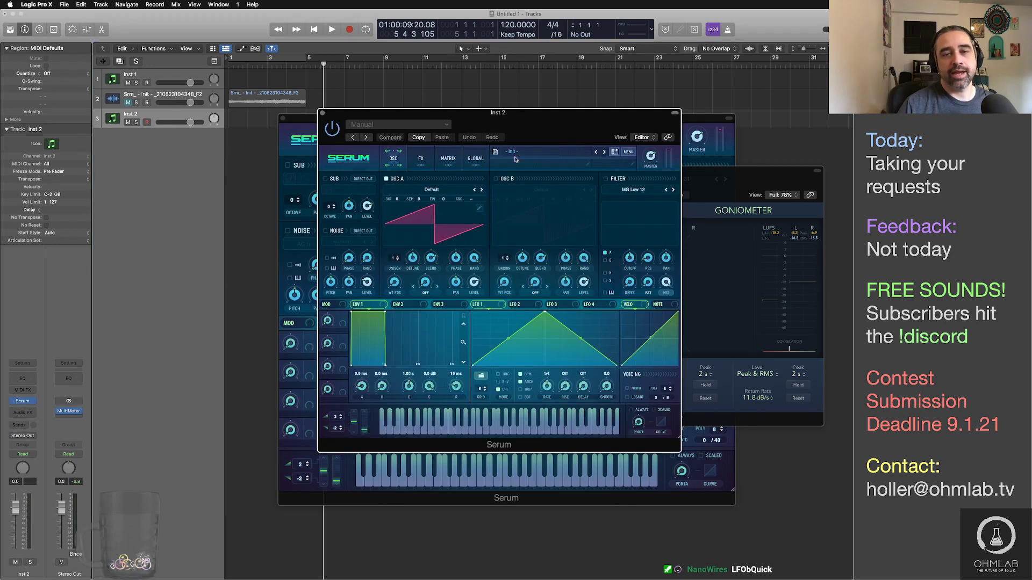
pyautogui.moveTo(541, 411); pyautogui.dragTo(739, 551)
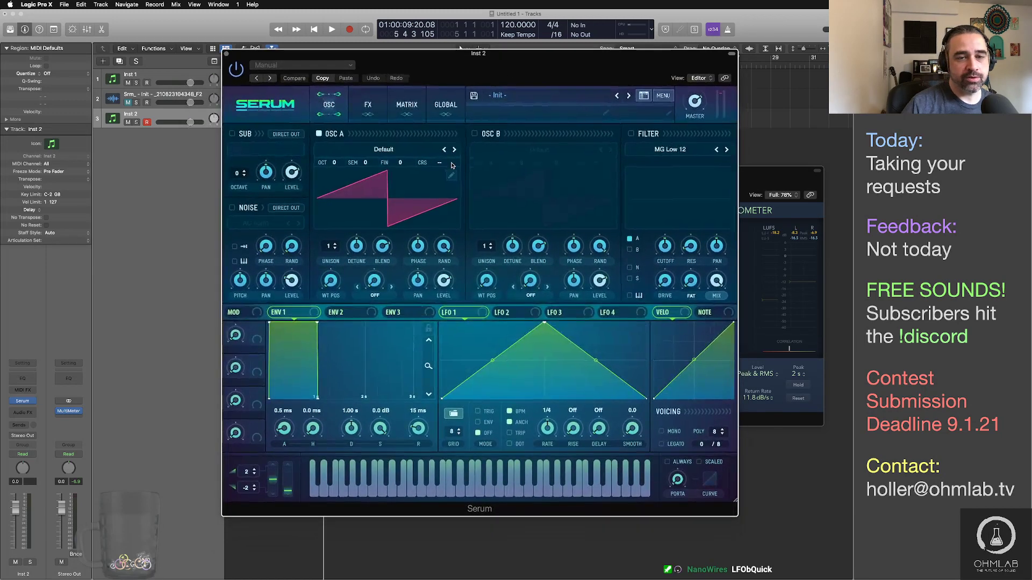
# Step: Enable oscillator B and load the Analog_BD_Sin wavetable into both oscillators
pyautogui.click(412, 151)
pyautogui.moveTo(412, 158)
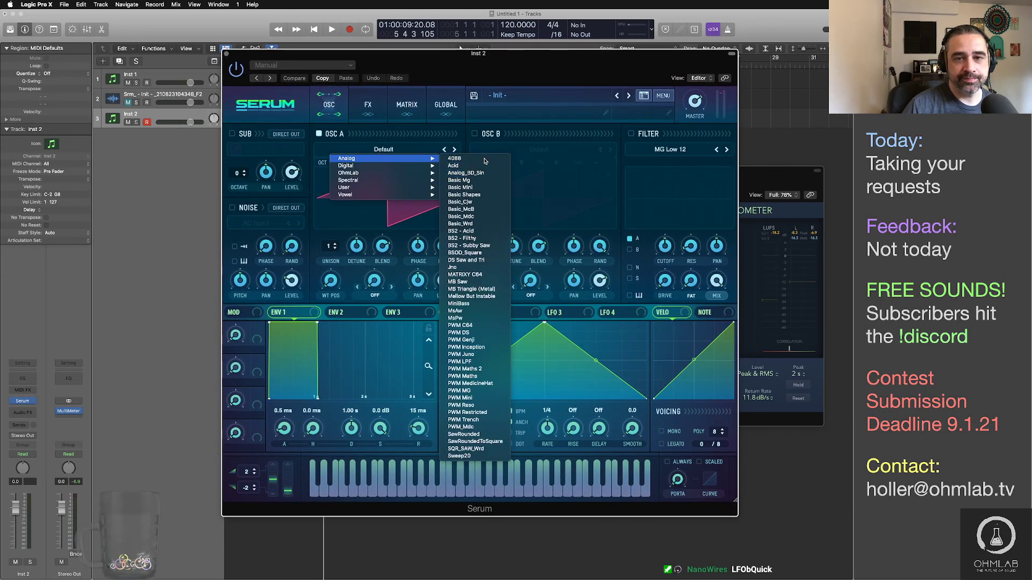
pyautogui.click(466, 172)
pyautogui.click(474, 134)
pyautogui.click(538, 149)
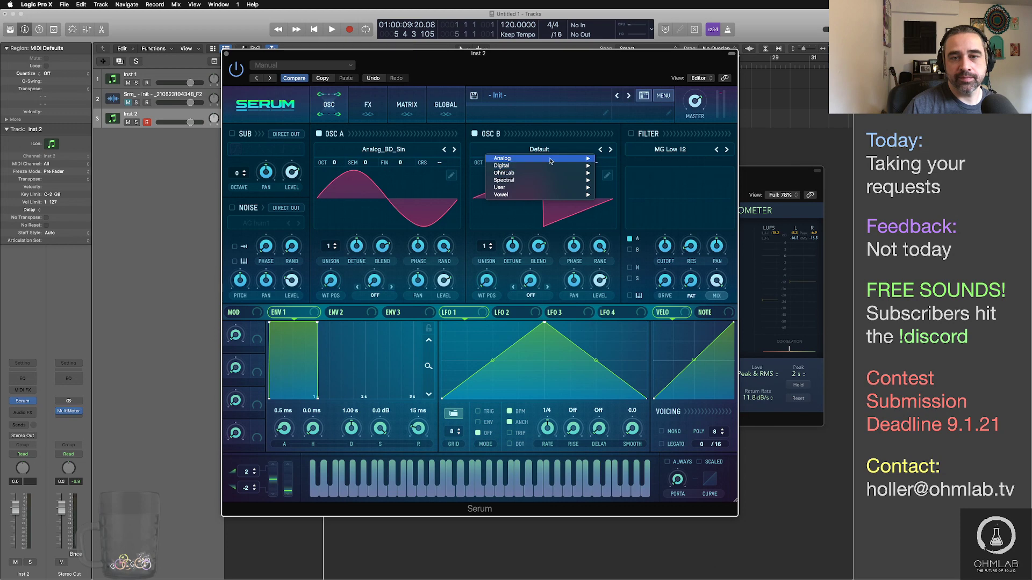
pyautogui.moveTo(551, 161)
pyautogui.click(618, 172)
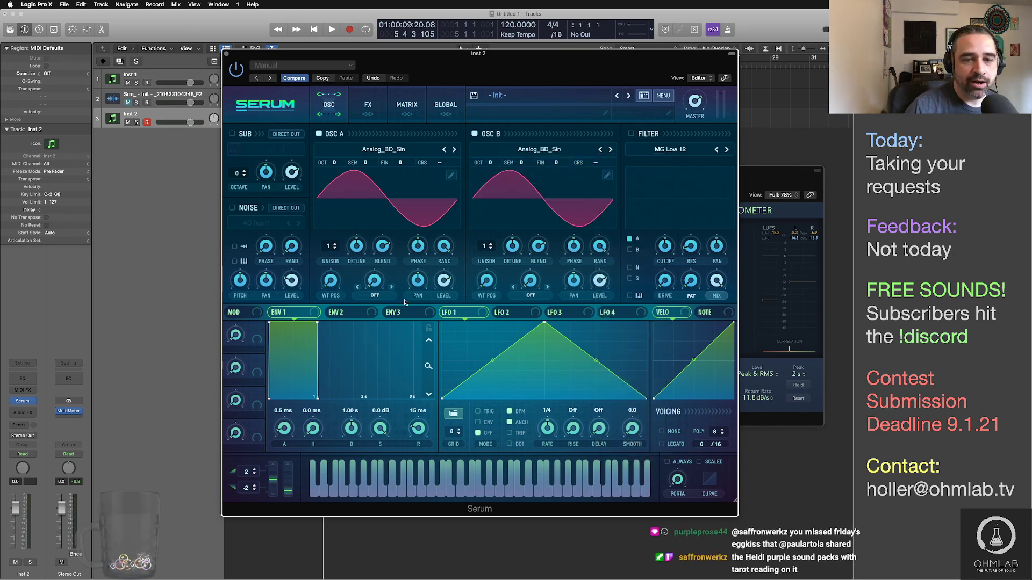
# Step: Set oscillator A's warp mode to FM (from B), raise its amount, and set oscillator B's octave to -2
pyautogui.click(375, 296)
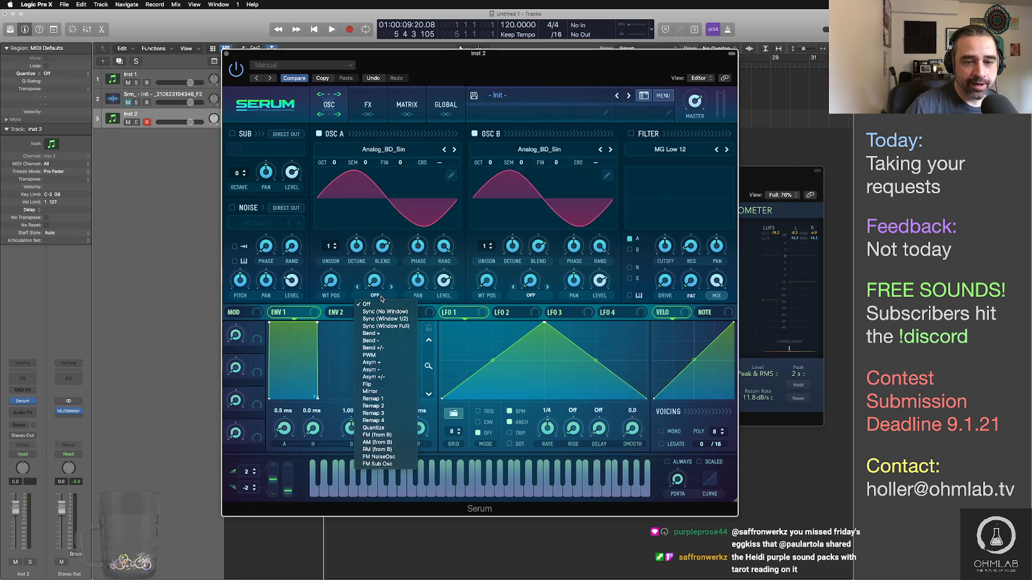
pyautogui.click(376, 434)
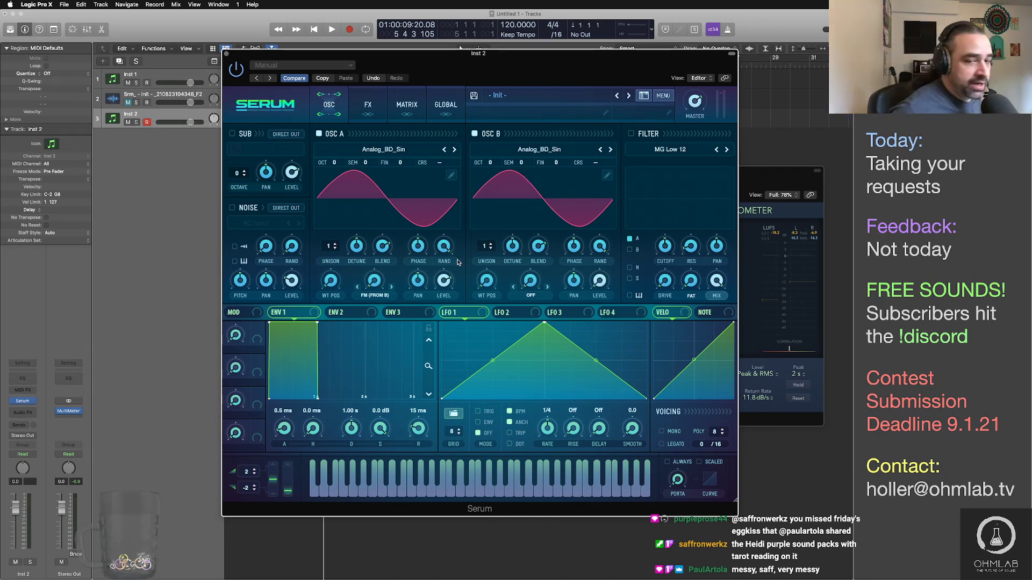
pyautogui.moveTo(375, 284); pyautogui.dragTo(372, 228)
pyautogui.moveTo(490, 159)
pyautogui.moveTo(490, 160); pyautogui.dragTo(496, 202)
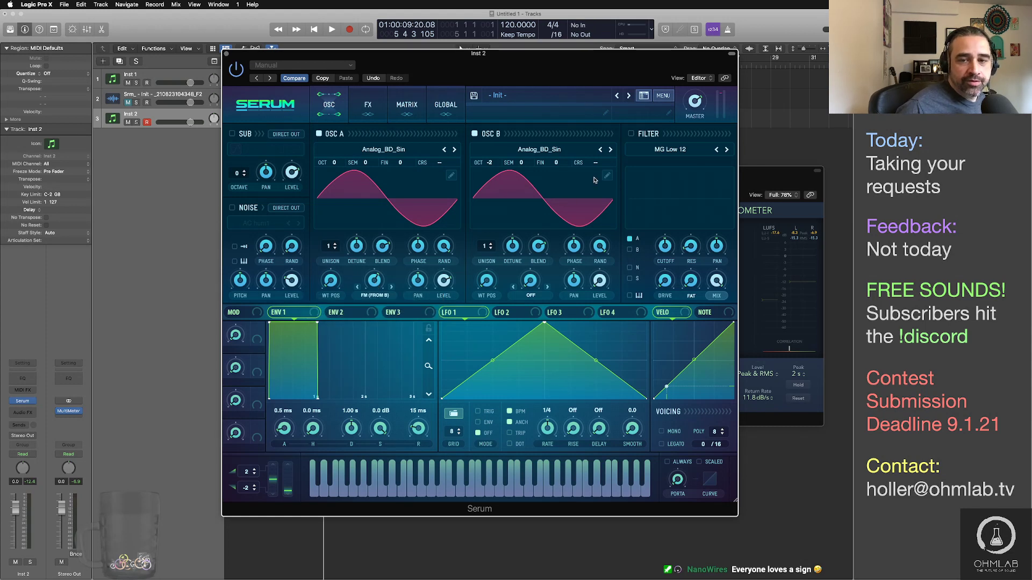
# Step: Set oscillator A's warp mode to AM (from B) and oscillator B's octave to 0
pyautogui.click(374, 295)
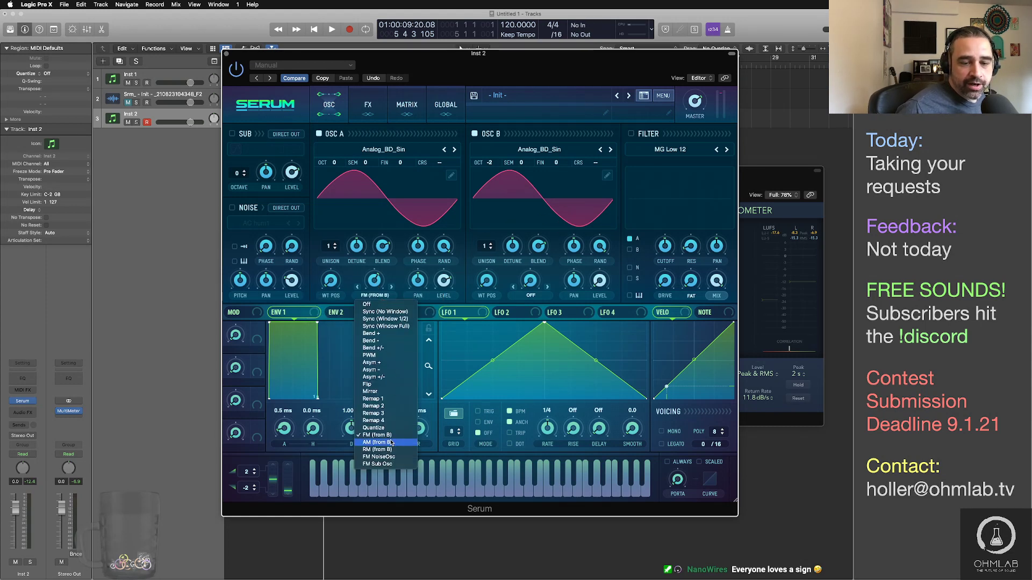
pyautogui.click(391, 444)
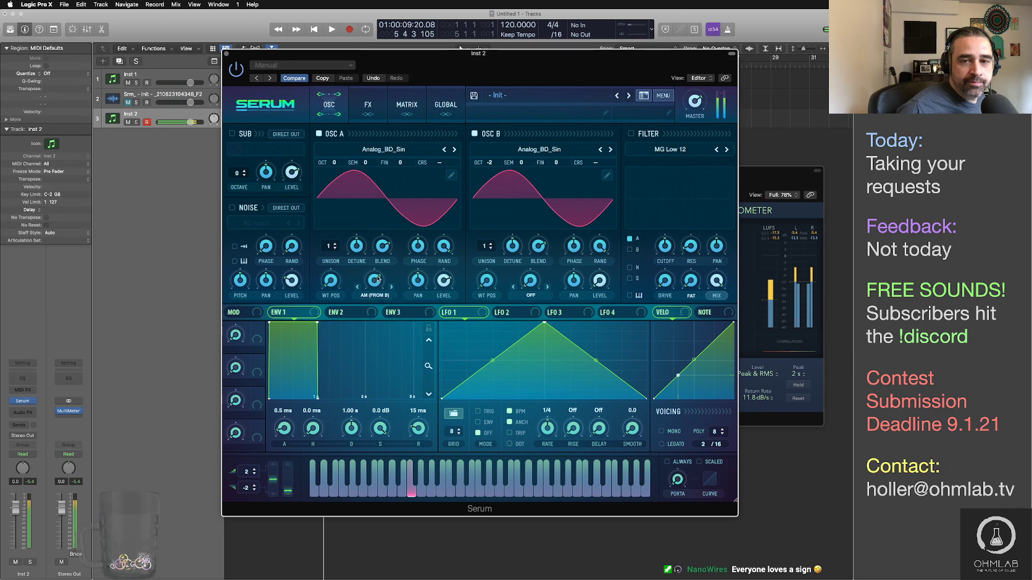
pyautogui.moveTo(490, 158)
pyautogui.mouseDown()
pyautogui.moveTo(493, 106)
pyautogui.moveTo(492, 193)
pyautogui.moveTo(493, 177)
pyautogui.mouseUp()
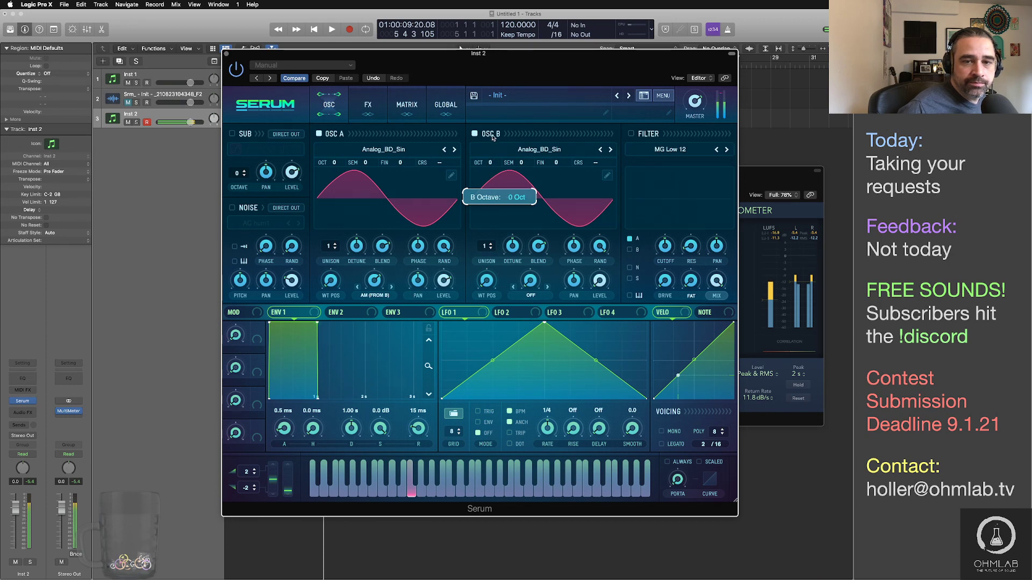
pyautogui.moveTo(494, 199); pyautogui.dragTo(494, 188)
# Step: Switch oscillator A's warp mode back to FM (from B) and set oscillator B's octave to -3
pyautogui.click(379, 297)
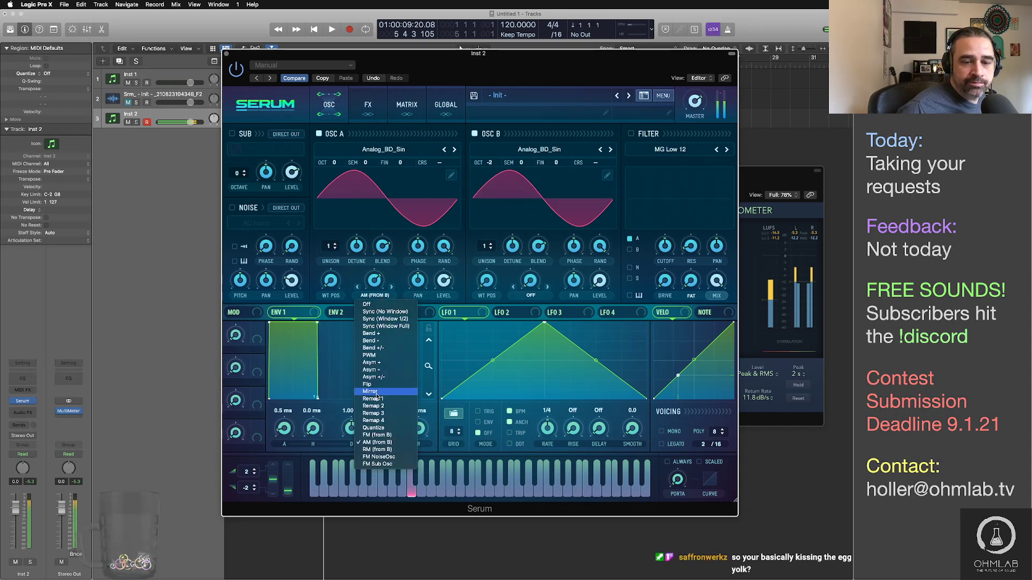
pyautogui.click(382, 447)
pyautogui.moveTo(492, 164)
pyautogui.mouseDown()
pyautogui.moveTo(493, 139)
pyautogui.moveTo(494, 171)
pyautogui.mouseUp()
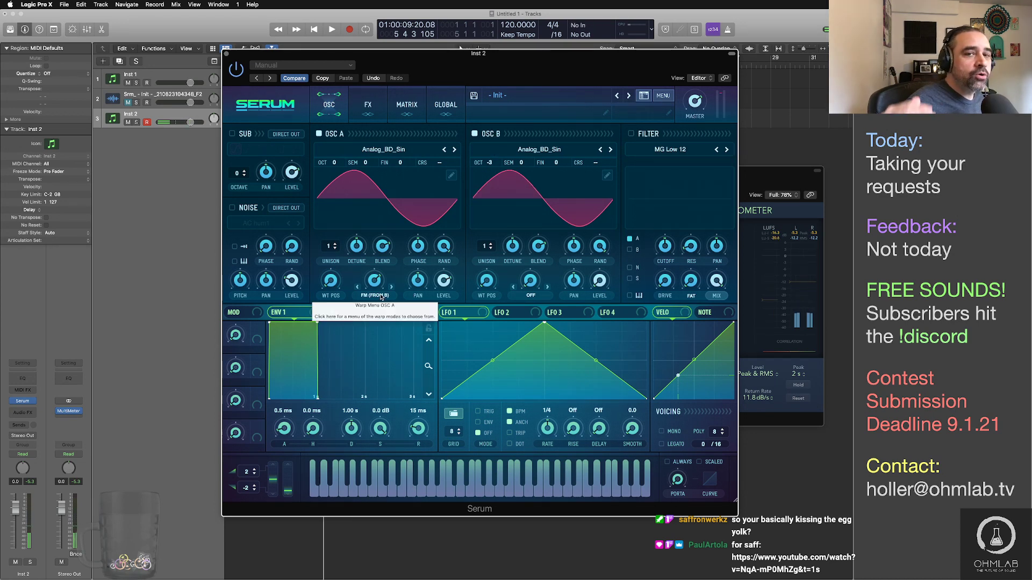
# Step: Disable oscillator B and set oscillator A's warp mode to Off
pyautogui.click(474, 133)
pyautogui.click(376, 296)
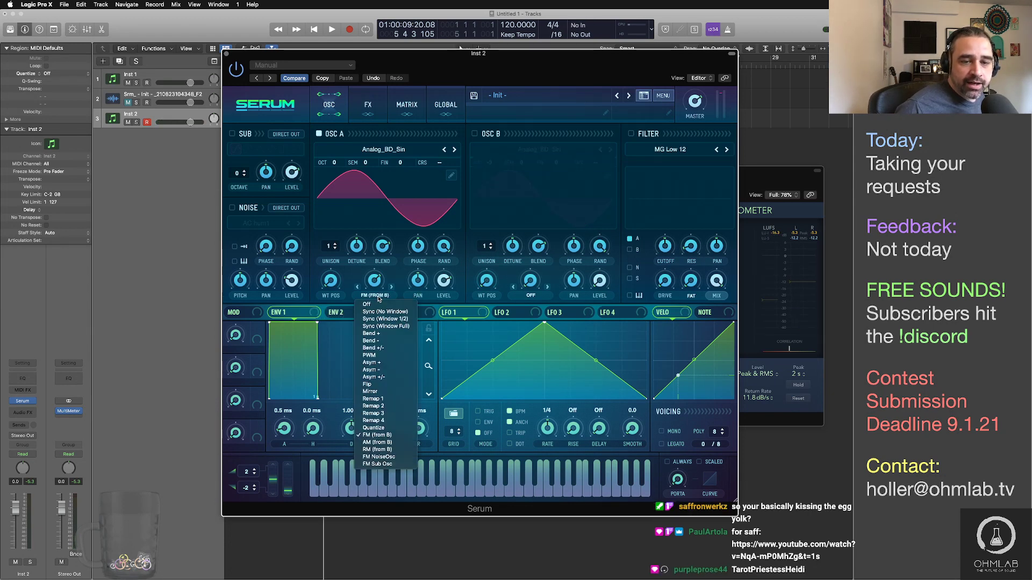
pyautogui.click(378, 305)
# Step: Assign LFO 1 to oscillator A's warp amount and level, and set the LFO 1 rate to 1/256
pyautogui.moveTo(454, 312); pyautogui.dragTo(376, 280)
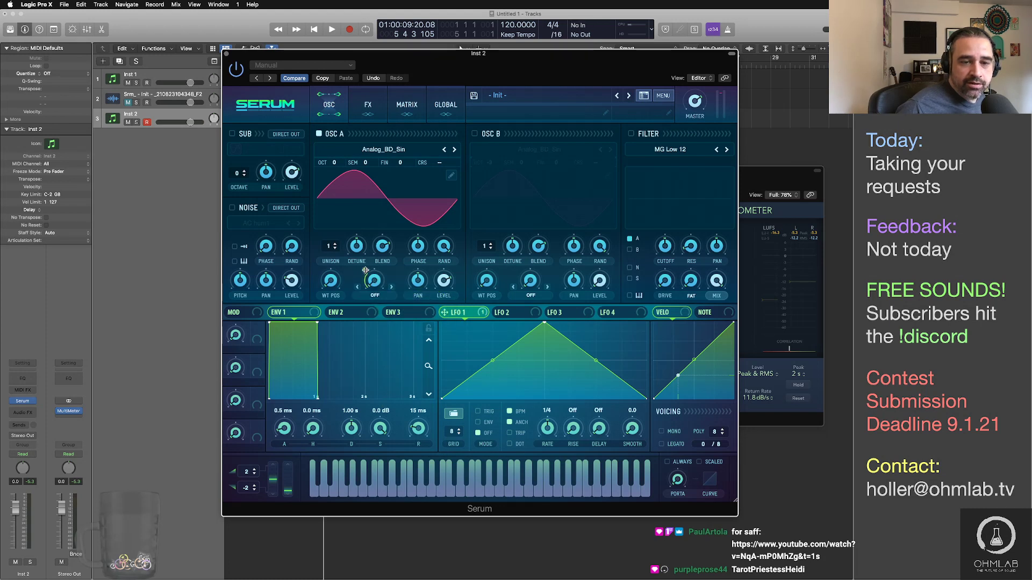
pyautogui.moveTo(456, 312); pyautogui.dragTo(444, 280)
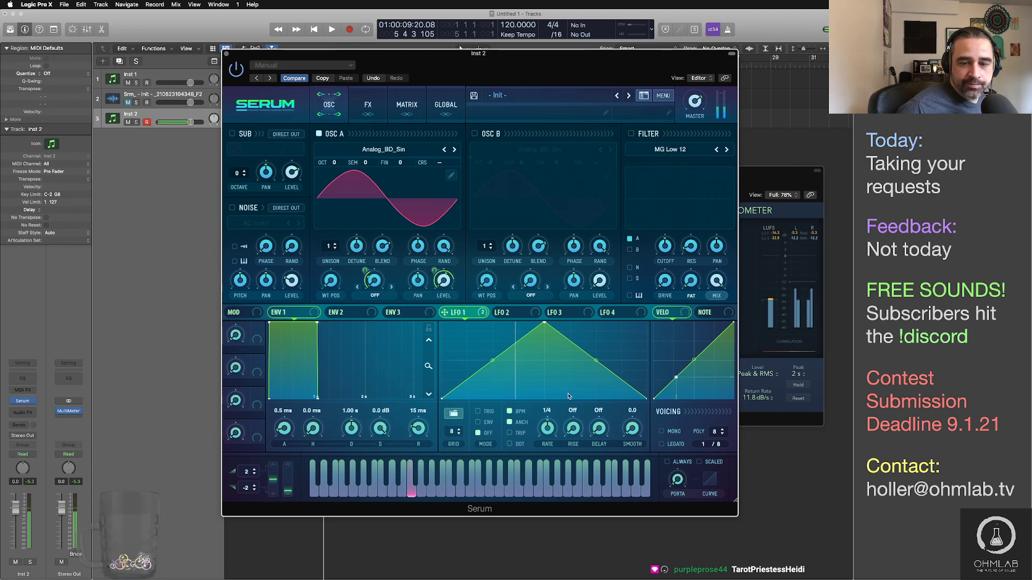
pyautogui.moveTo(550, 429); pyautogui.dragTo(551, 394)
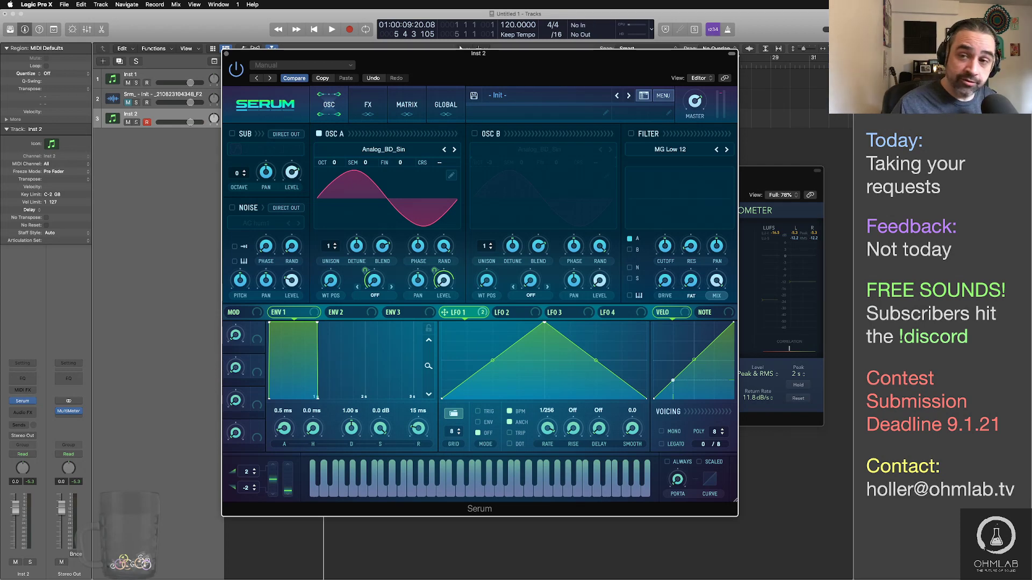
# Step: Move the second Serum instance's window, close it, and delete the Inst 2 track
pyautogui.moveTo(468, 53); pyautogui.dragTo(498, 88)
pyautogui.click(258, 89)
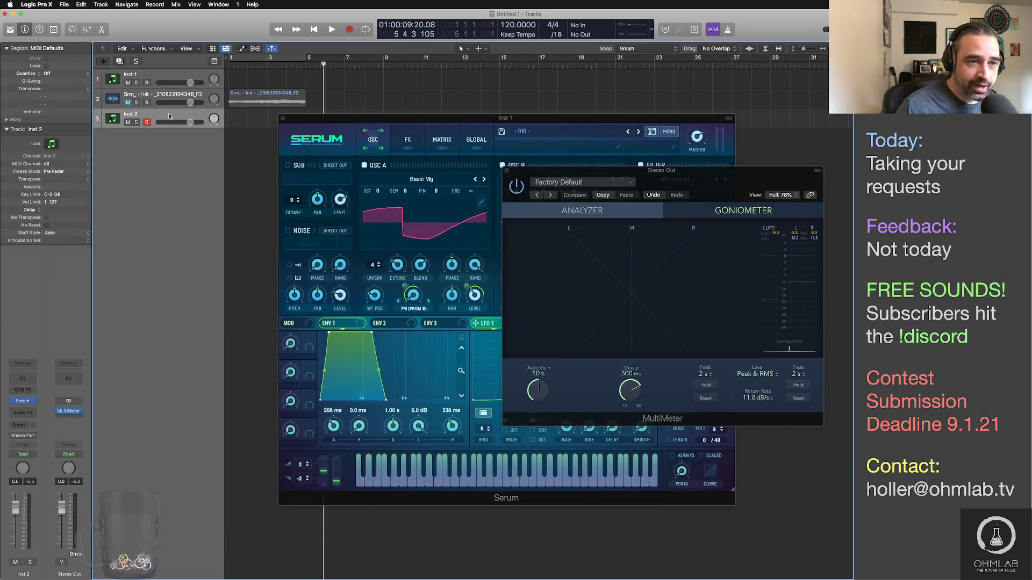
pyautogui.press('super+BackSpace')
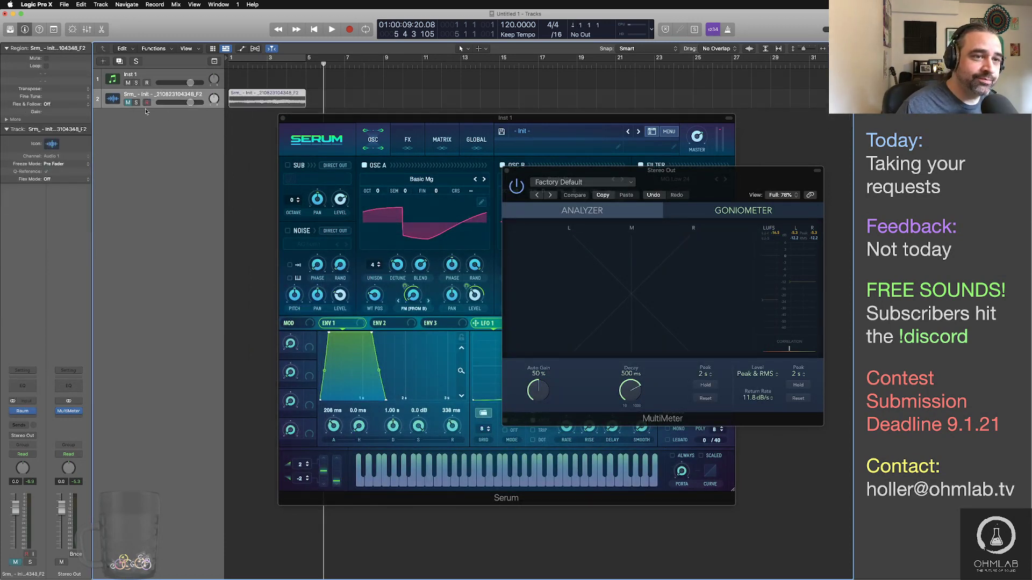
# Step: Reposition the MultiMeter and Serum plug-in windows higher in the workspace, with Serum in front
pyautogui.click(176, 79)
pyautogui.click(186, 95)
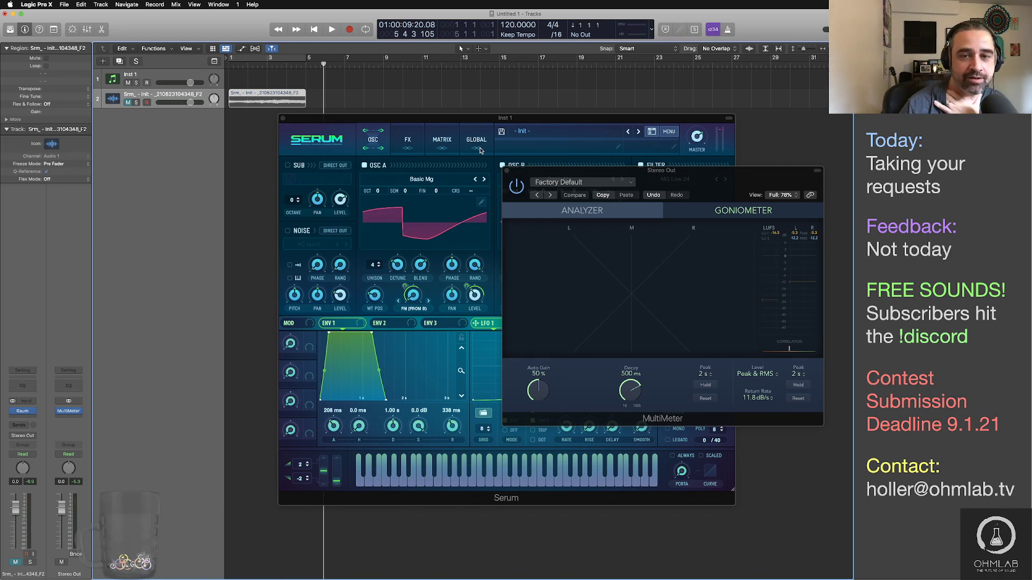
pyautogui.moveTo(537, 176); pyautogui.dragTo(545, 103)
pyautogui.moveTo(433, 119); pyautogui.dragTo(416, 61)
pyautogui.moveTo(716, 433); pyautogui.dragTo(755, 489)
pyautogui.moveTo(605, 60); pyautogui.dragTo(658, 86)
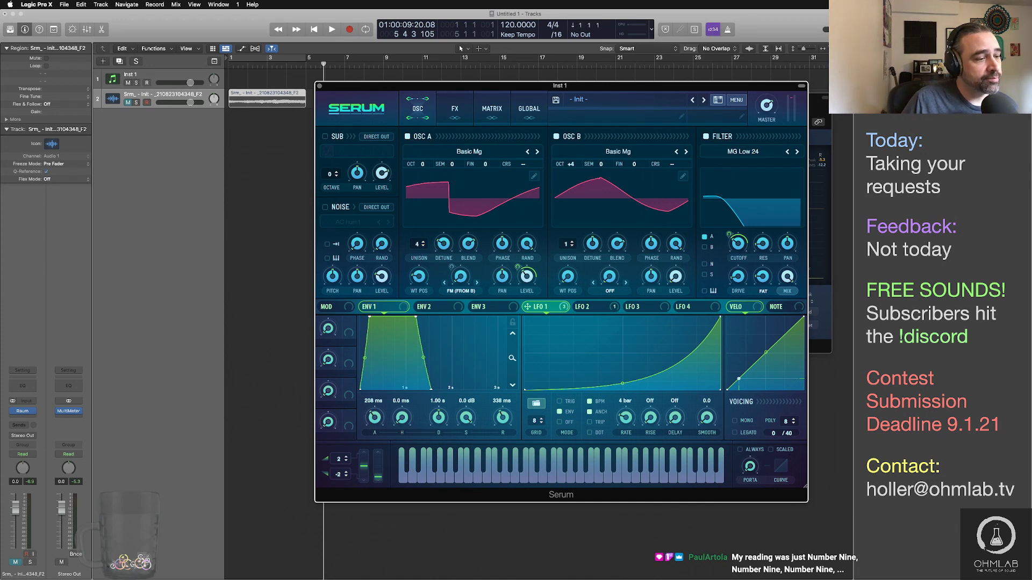
# Step: Bring the Serum window in front of MultiMeter and move it so the meter's level readings are uncovered
pyautogui.press('super+Tab')
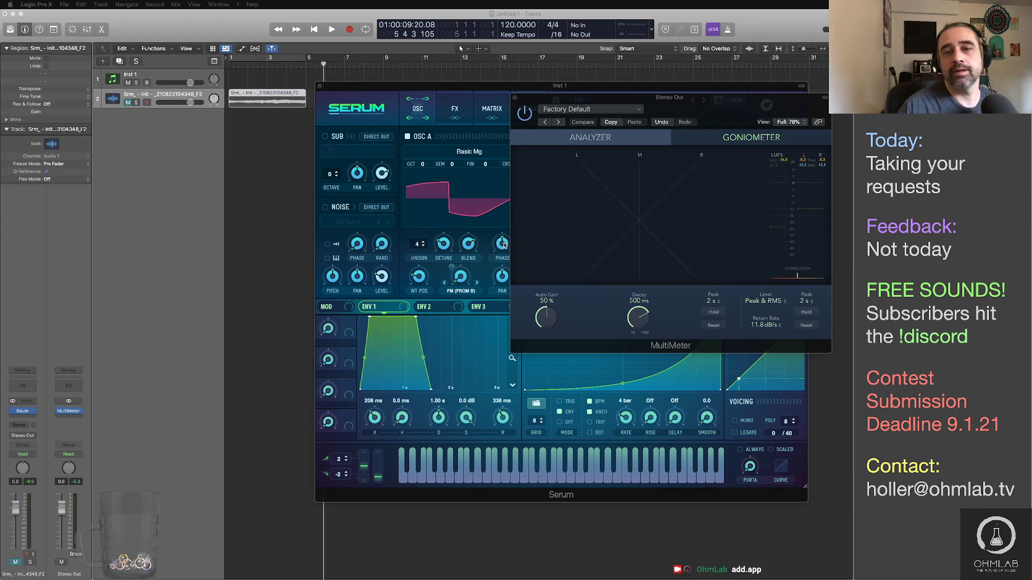
pyautogui.click(597, 87)
pyautogui.moveTo(597, 87); pyautogui.dragTo(586, 61)
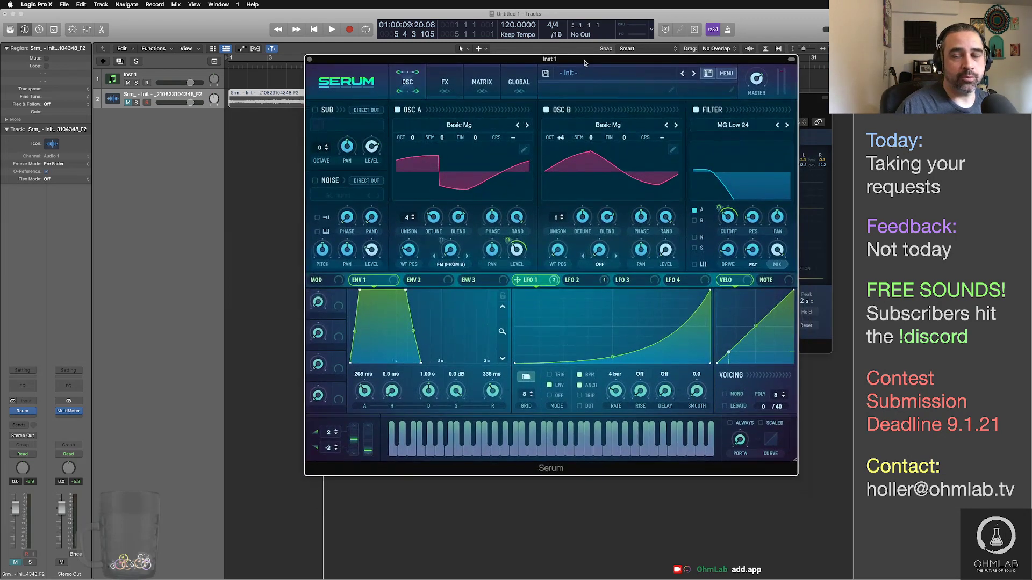
pyautogui.moveTo(491, 58)
pyautogui.mouseDown()
pyautogui.moveTo(500, 124)
pyautogui.moveTo(491, 59)
pyautogui.mouseUp()
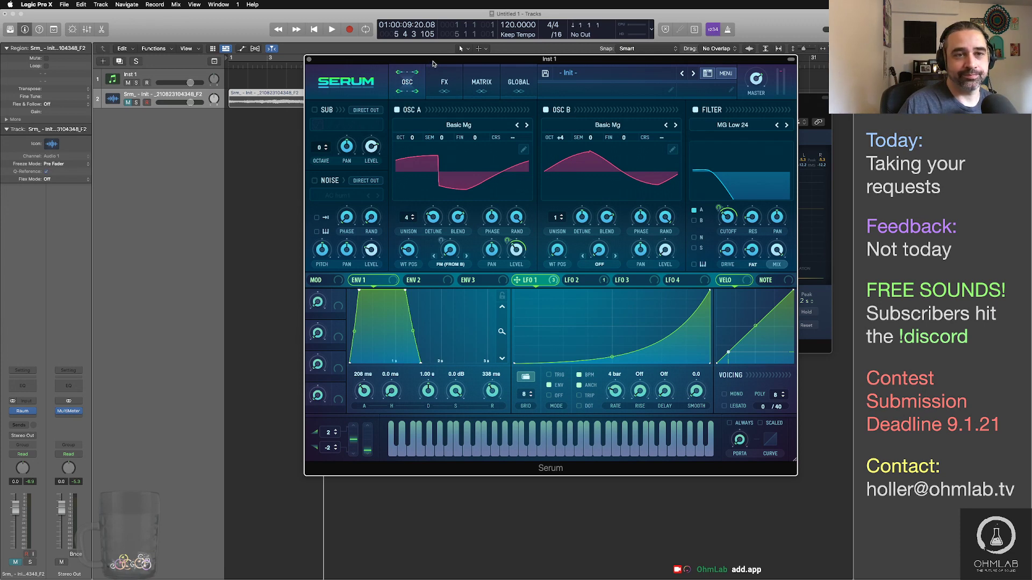
pyautogui.moveTo(432, 59); pyautogui.dragTo(428, 60)
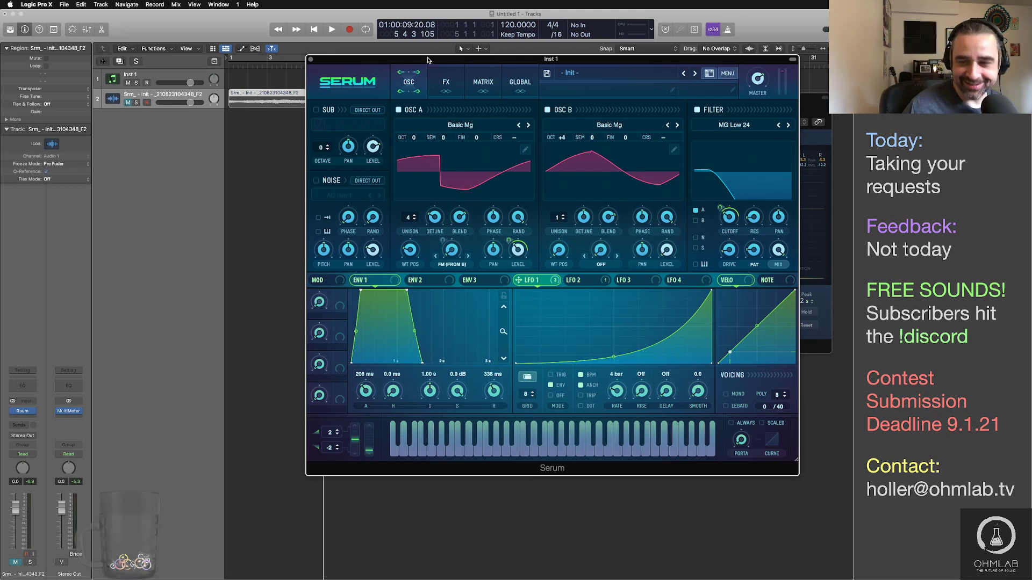
pyautogui.moveTo(638, 57); pyautogui.dragTo(575, 58)
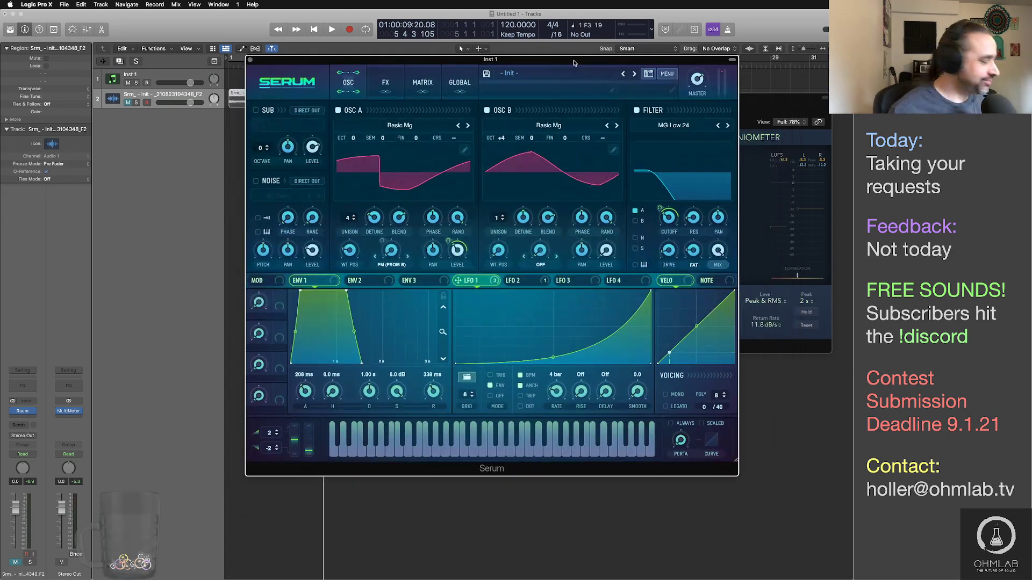
# Step: Select the Inst 1 track and enable the Hyper/Dimension and Distortion effects in Serum
pyautogui.click(184, 76)
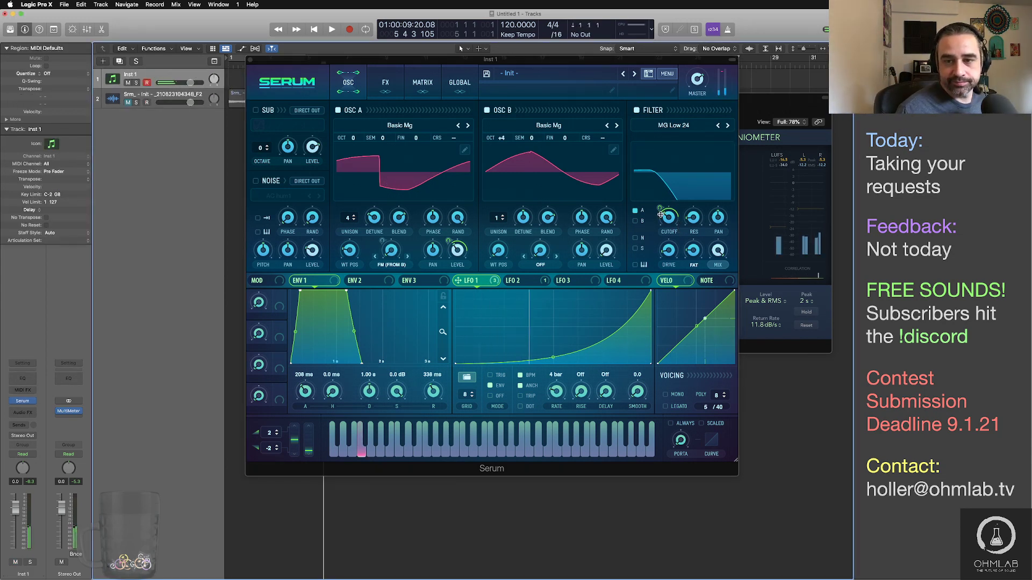
pyautogui.moveTo(666, 214)
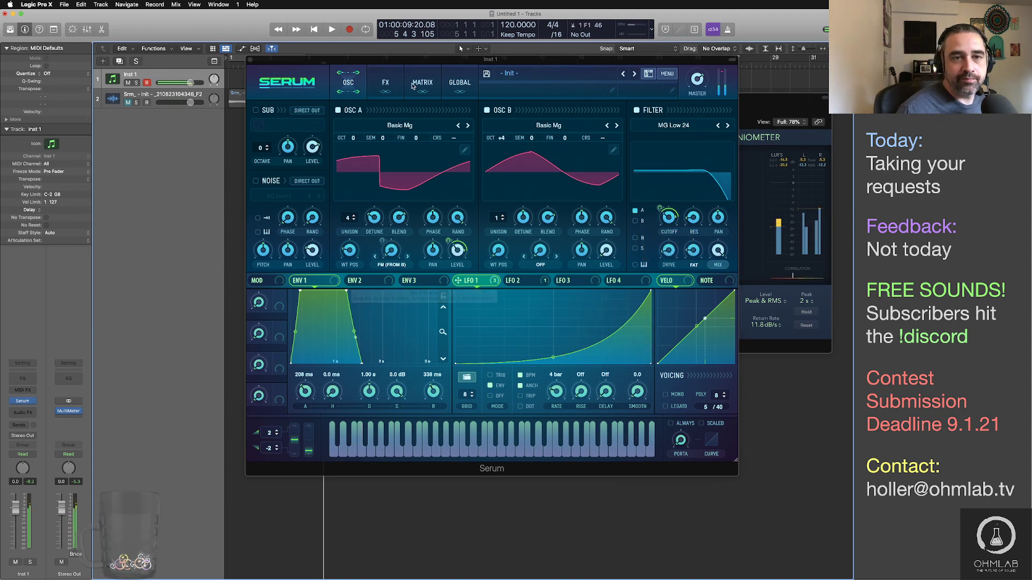
pyautogui.click(385, 83)
pyautogui.click(259, 112)
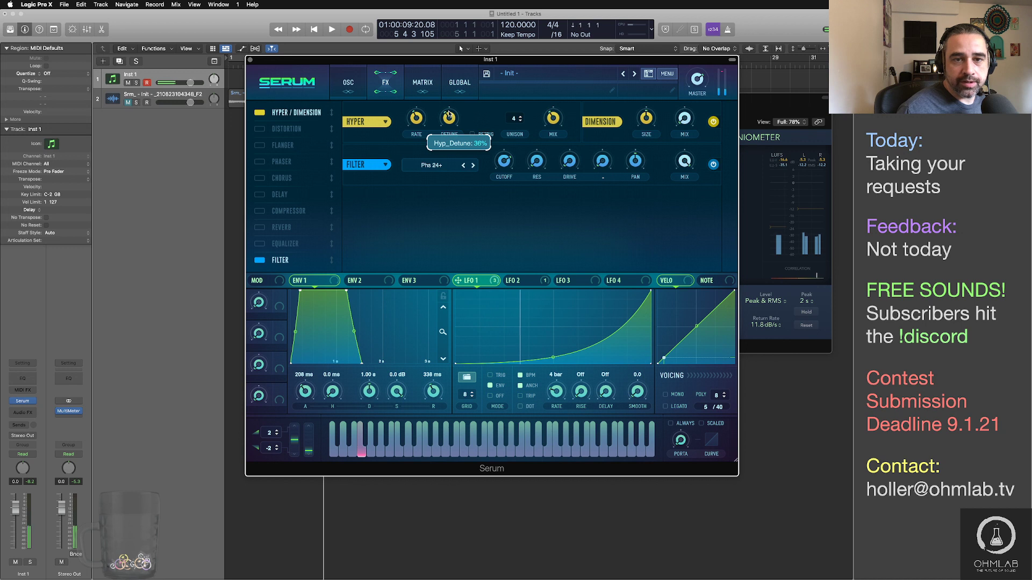
pyautogui.moveTo(552, 124)
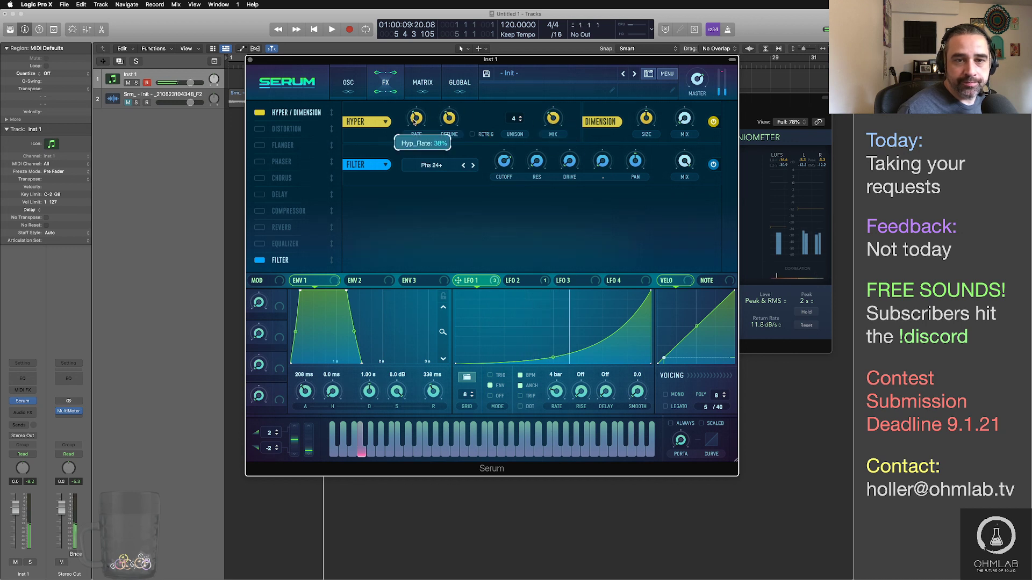
pyautogui.click(259, 129)
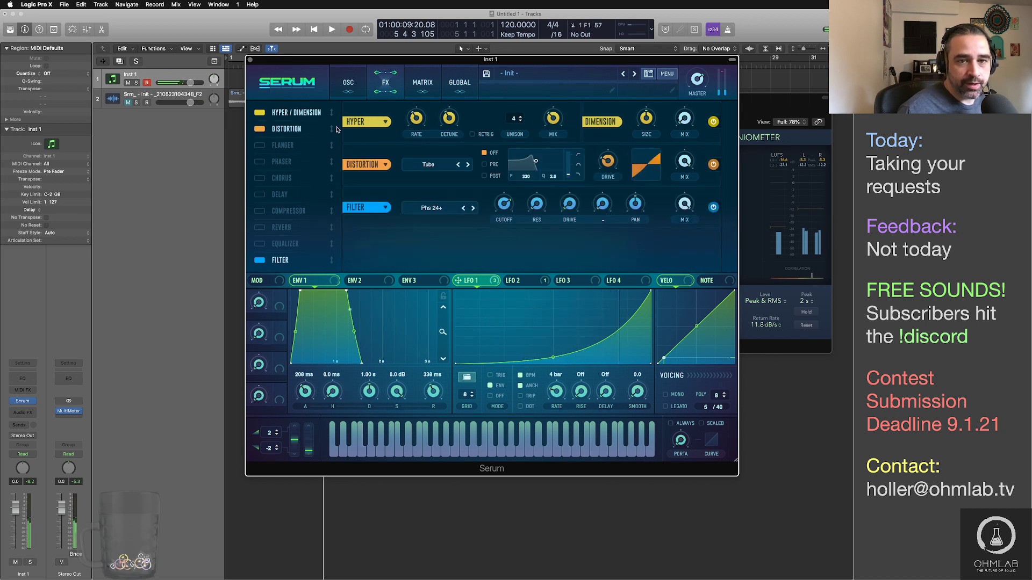
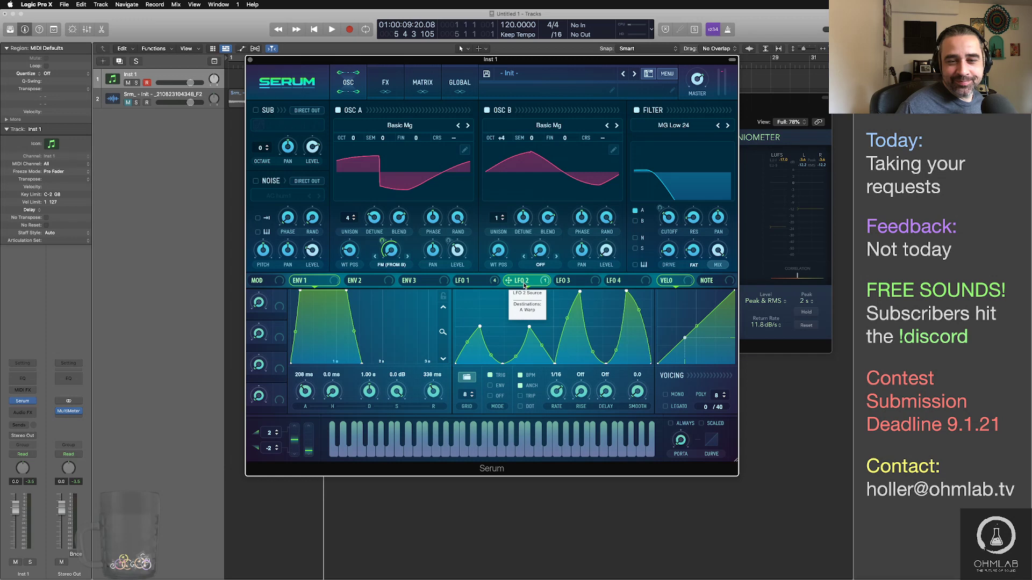
# Step: Load the Step and Slide shape from the SoundFreqs user folder into LFO 2
pyautogui.click(466, 377)
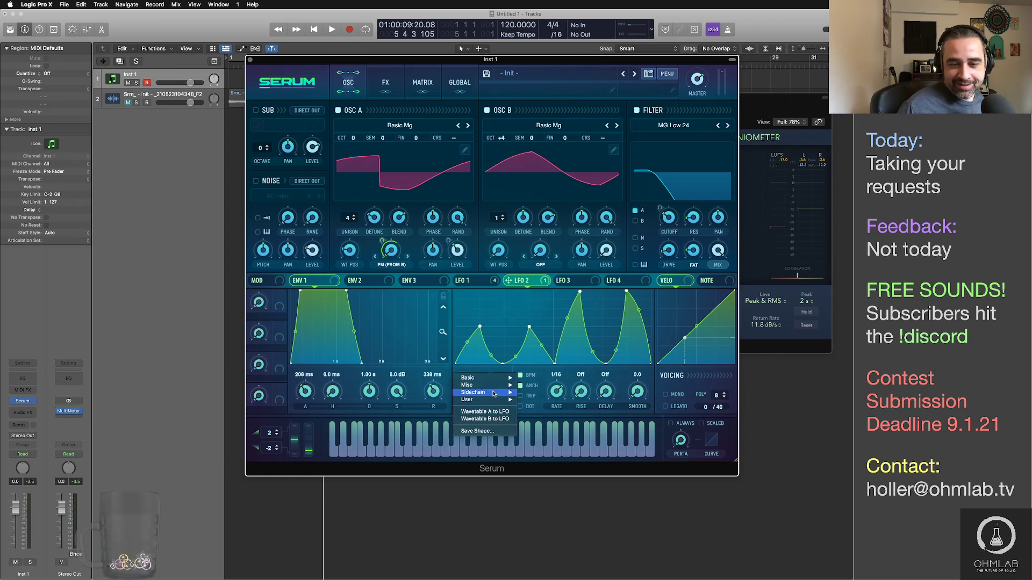
pyautogui.moveTo(484, 400)
pyautogui.moveTo(543, 406)
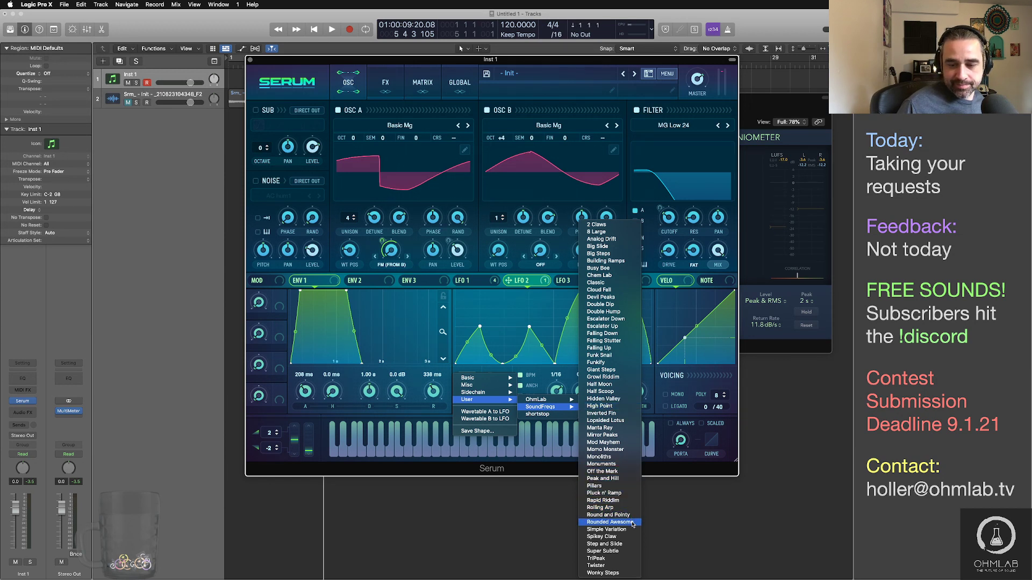
pyautogui.click(632, 546)
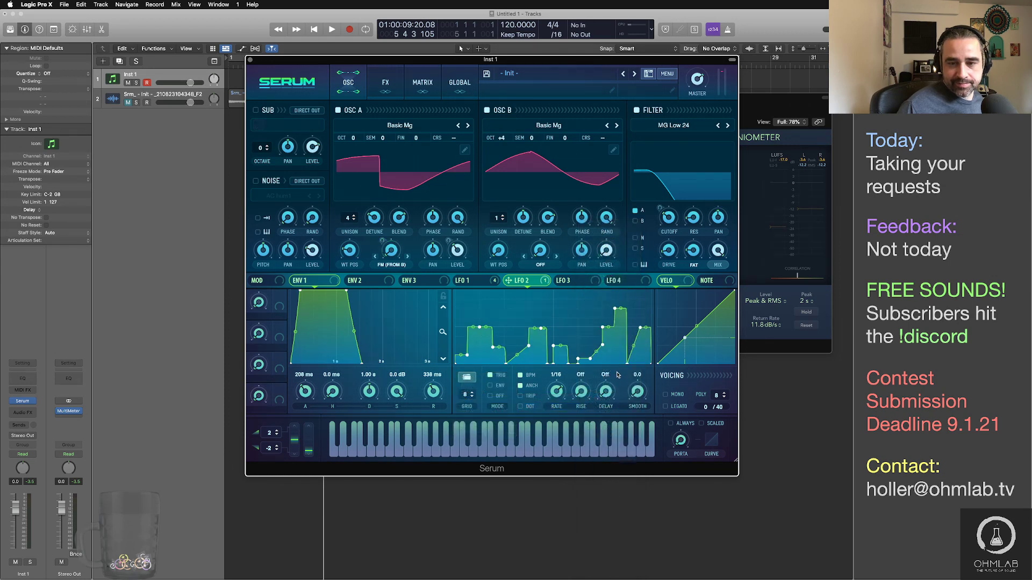
# Step: Change the LFO 2 shape to the basic sine preset
pyautogui.click(466, 377)
pyautogui.click(556, 314)
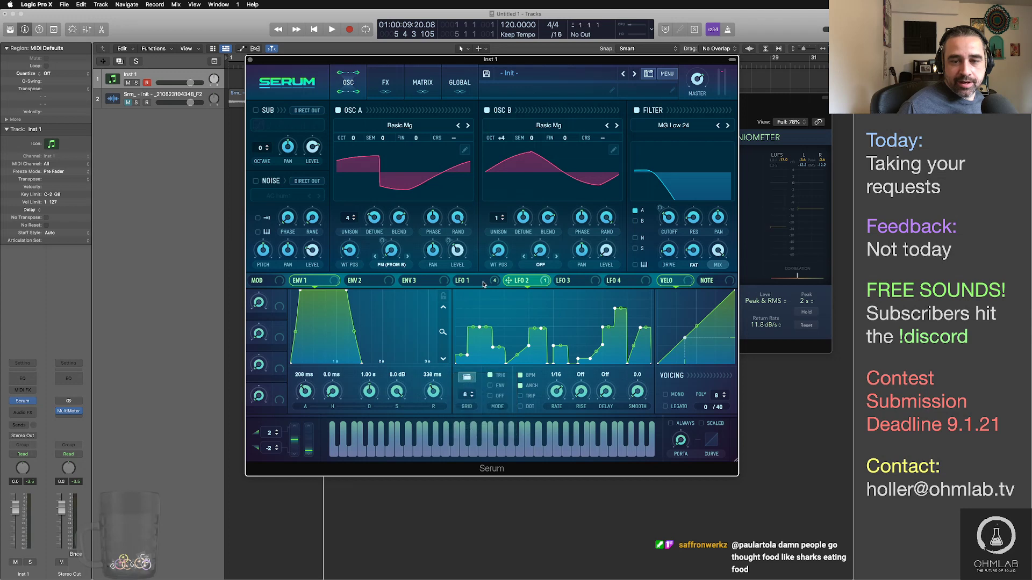
pyautogui.click(473, 381)
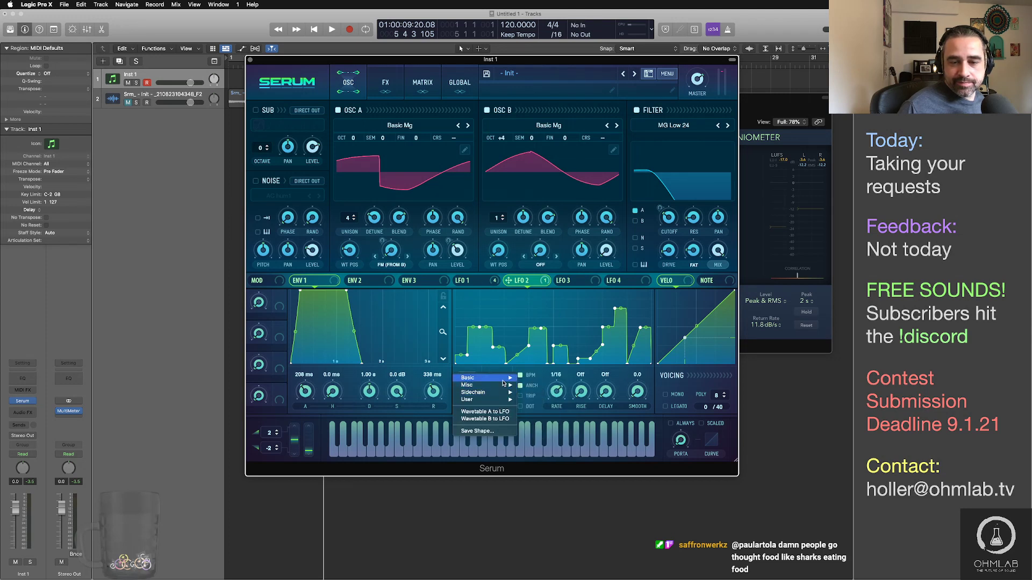
pyautogui.moveTo(522, 377)
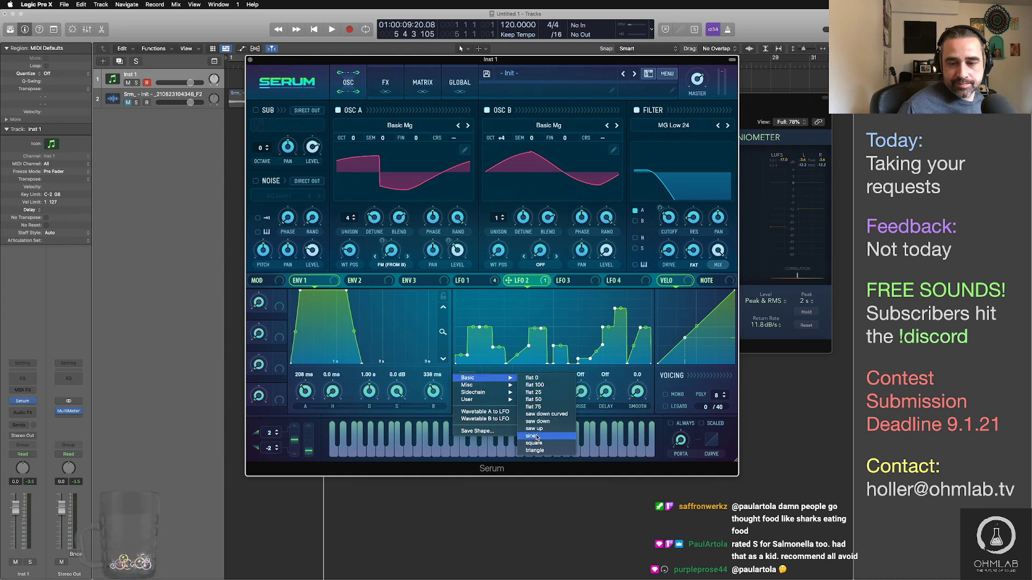
pyautogui.click(538, 438)
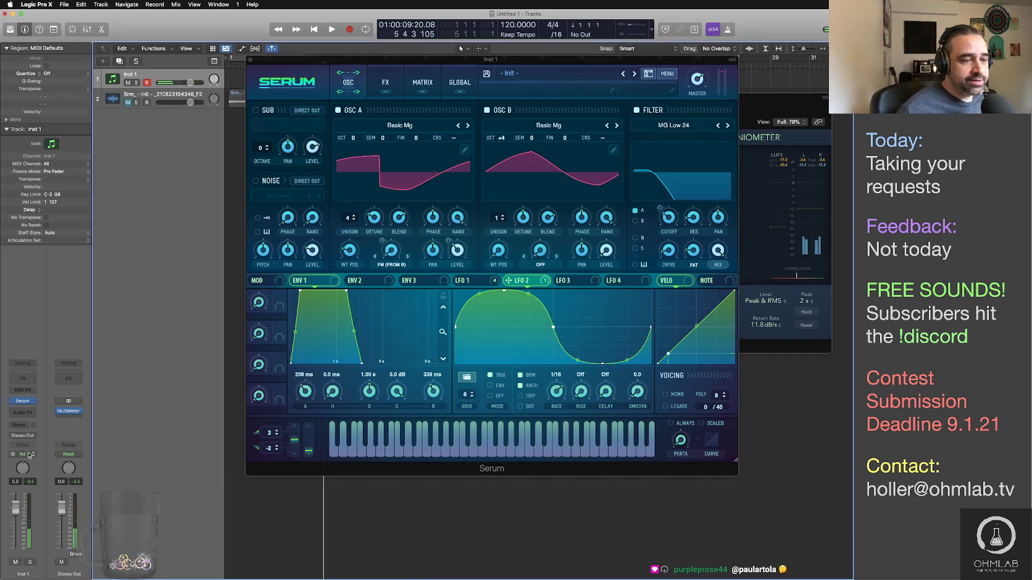
# Step: Insert Output's Thermal Audio Unit as an effect after Serum on the Inst 1 channel
pyautogui.click(31, 412)
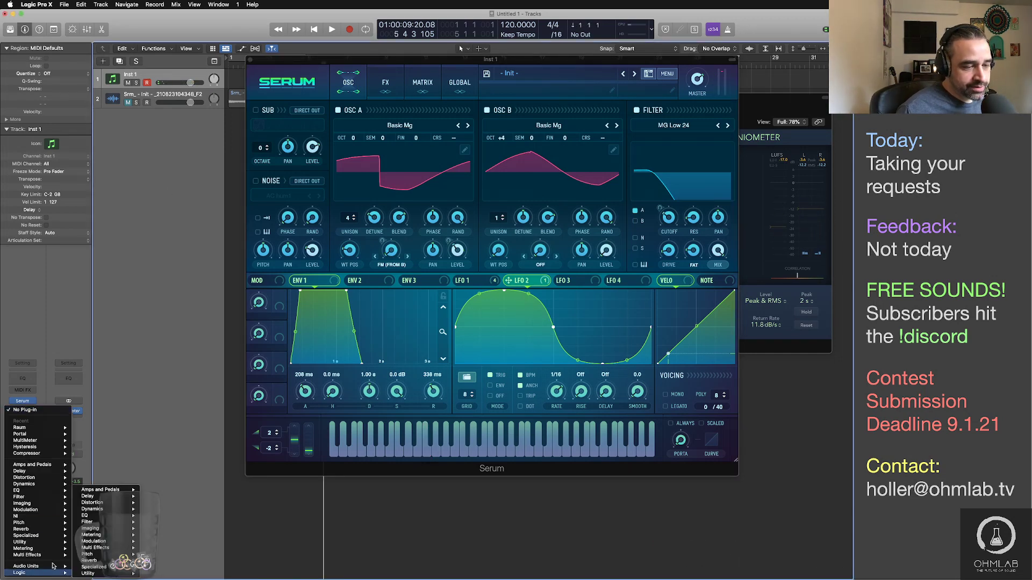
pyautogui.moveTo(33, 565)
pyautogui.moveTo(121, 503)
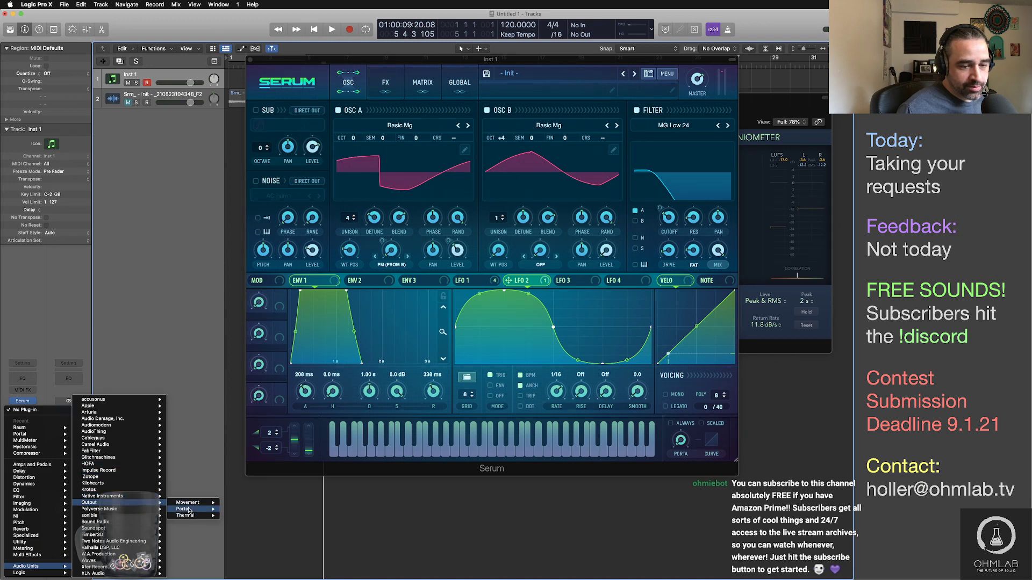
pyautogui.moveTo(192, 515)
pyautogui.click(236, 515)
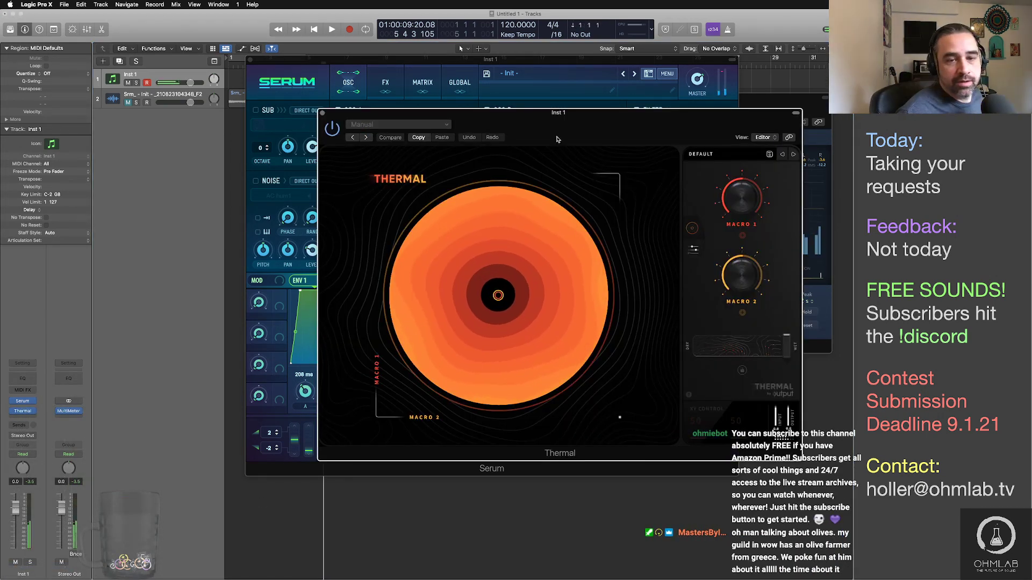
# Step: Load the Warm Titanium preset from Thermal's Feedback FX category
pyautogui.click(690, 153)
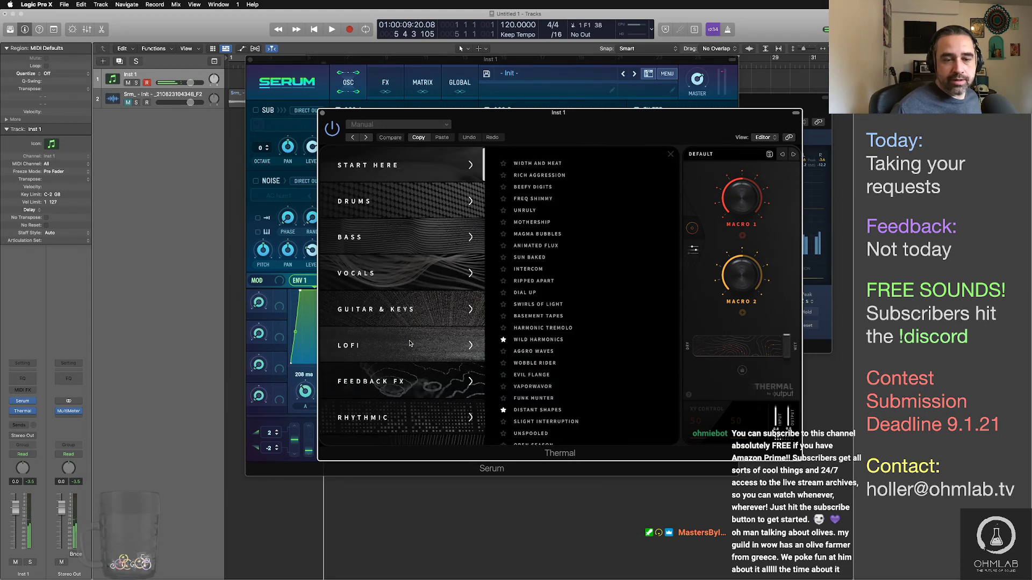
pyautogui.scroll(-5, 418, 328)
pyautogui.scroll(-1, 418, 328)
pyautogui.click(432, 229)
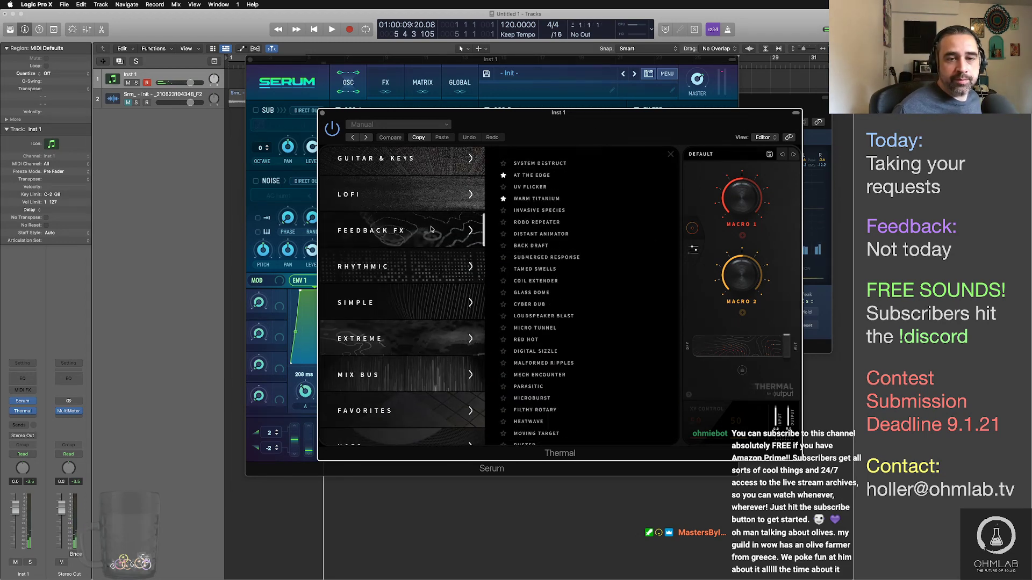
pyautogui.click(562, 200)
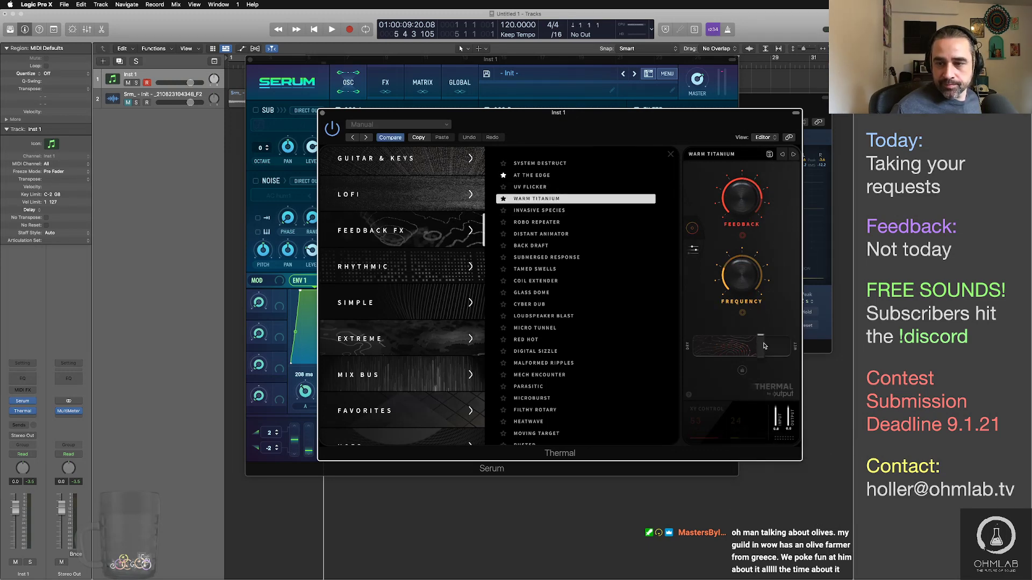
# Step: Move the Thermal window lower and set its dry/wet mix to 70 percent, after trying 25 percent
pyautogui.moveTo(760, 346); pyautogui.dragTo(726, 347)
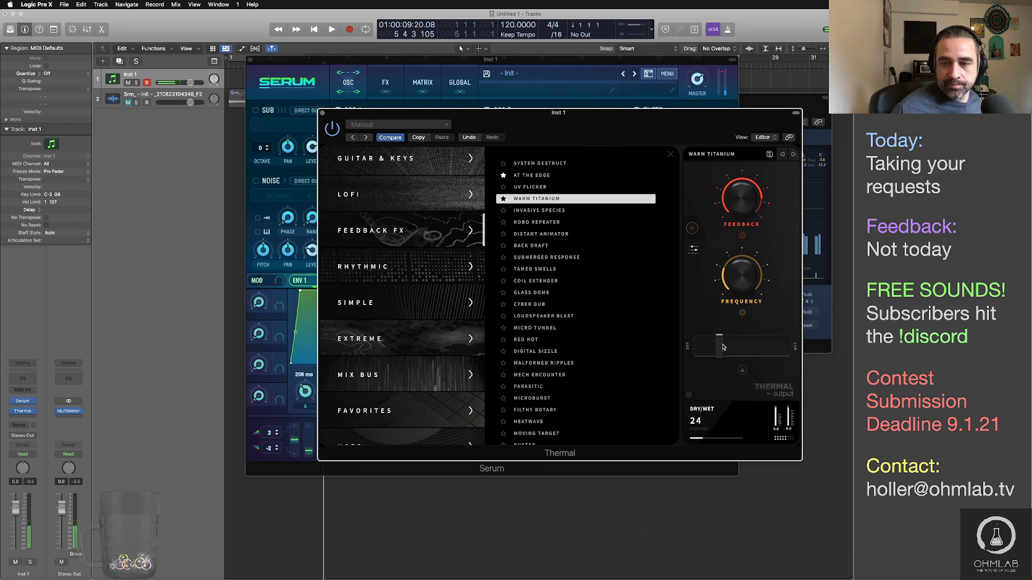
pyautogui.moveTo(723, 347); pyautogui.dragTo(724, 347)
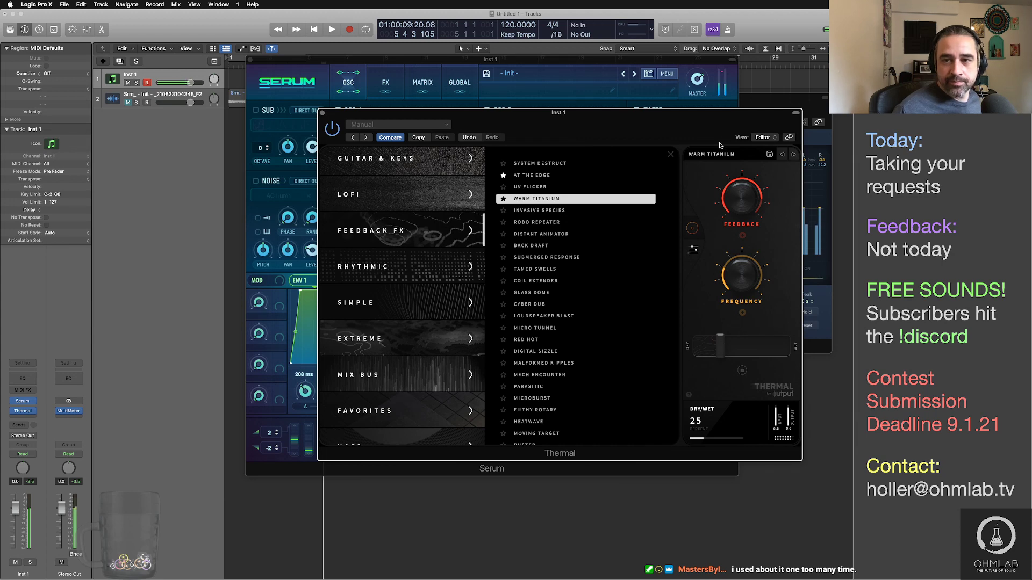
pyautogui.moveTo(720, 145); pyautogui.dragTo(656, 226)
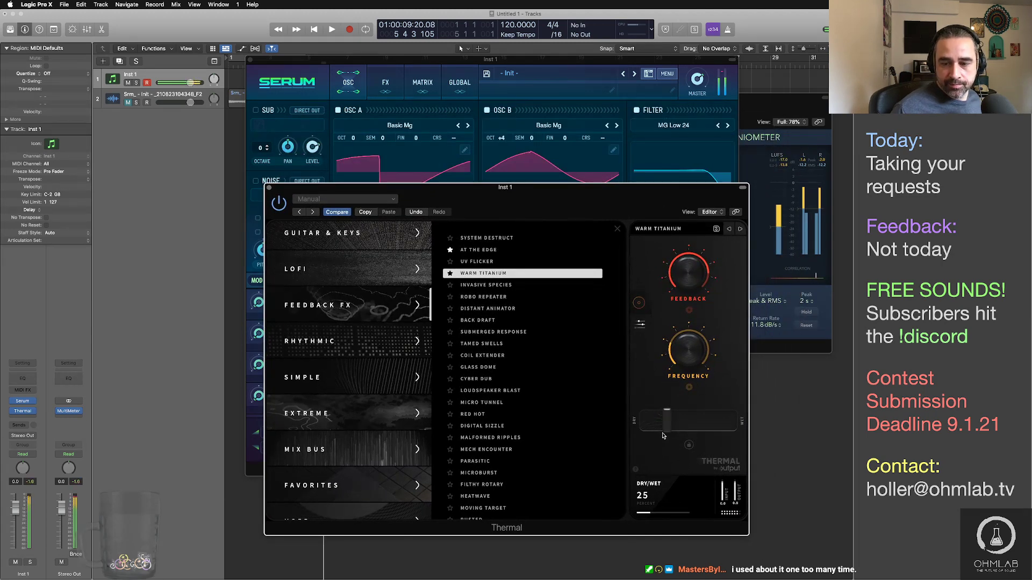
pyautogui.moveTo(664, 430); pyautogui.dragTo(702, 430)
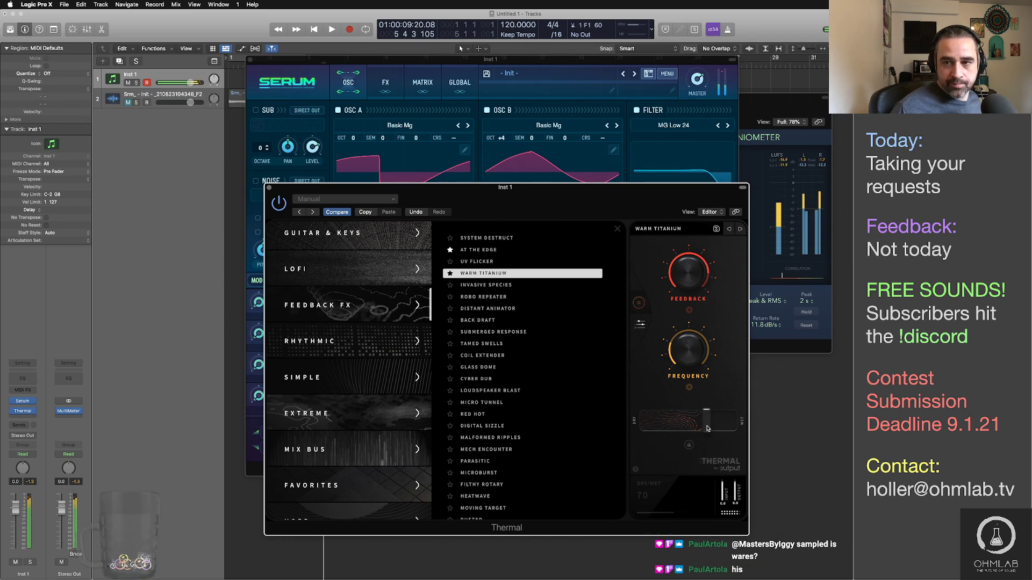
# Step: Bring Serum to the front and review the shapes and settings of LFO 1, LFO 2 and LFO 3
pyautogui.click(548, 61)
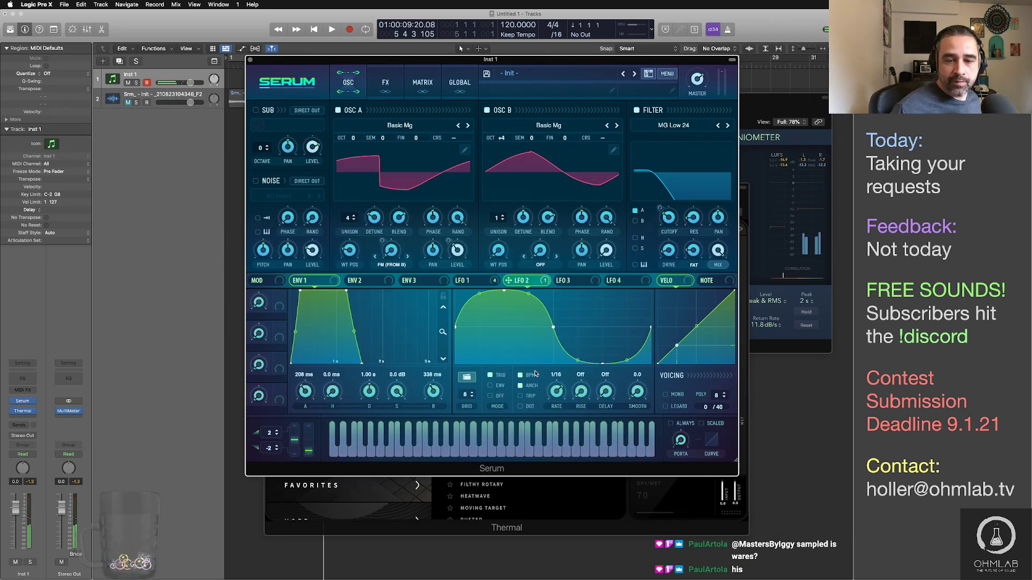
pyautogui.click(491, 282)
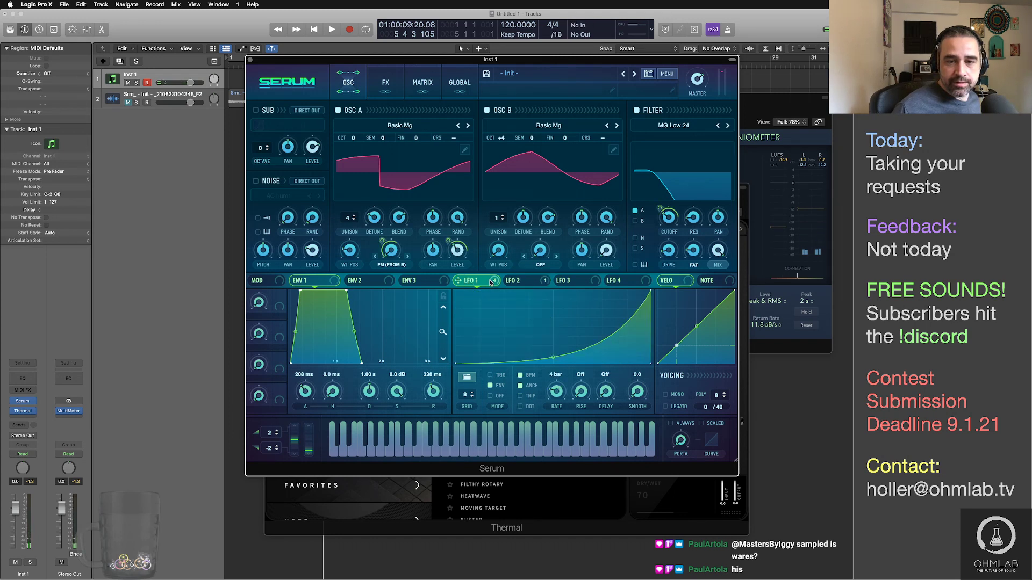
pyautogui.click(534, 281)
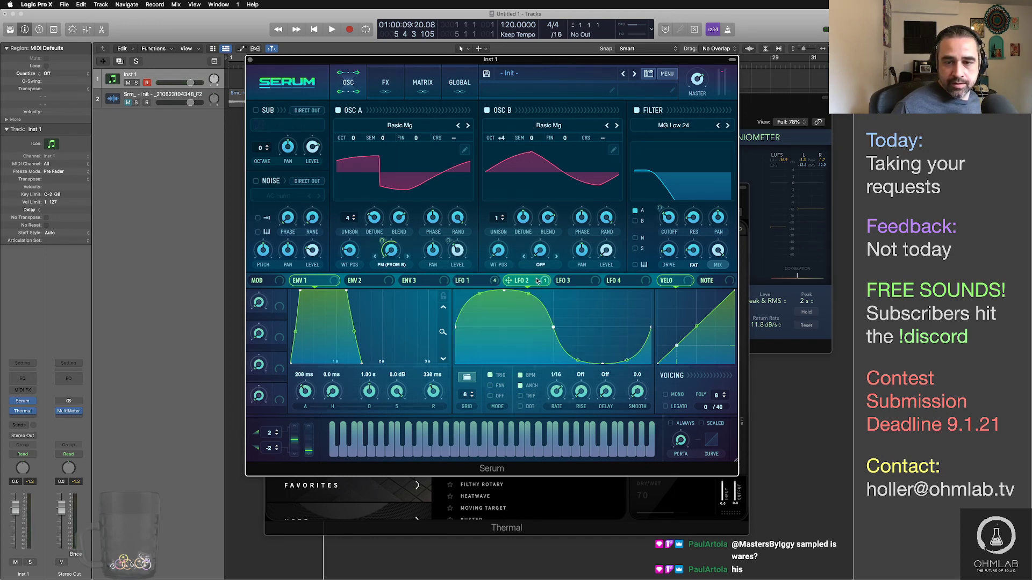
pyautogui.click(585, 280)
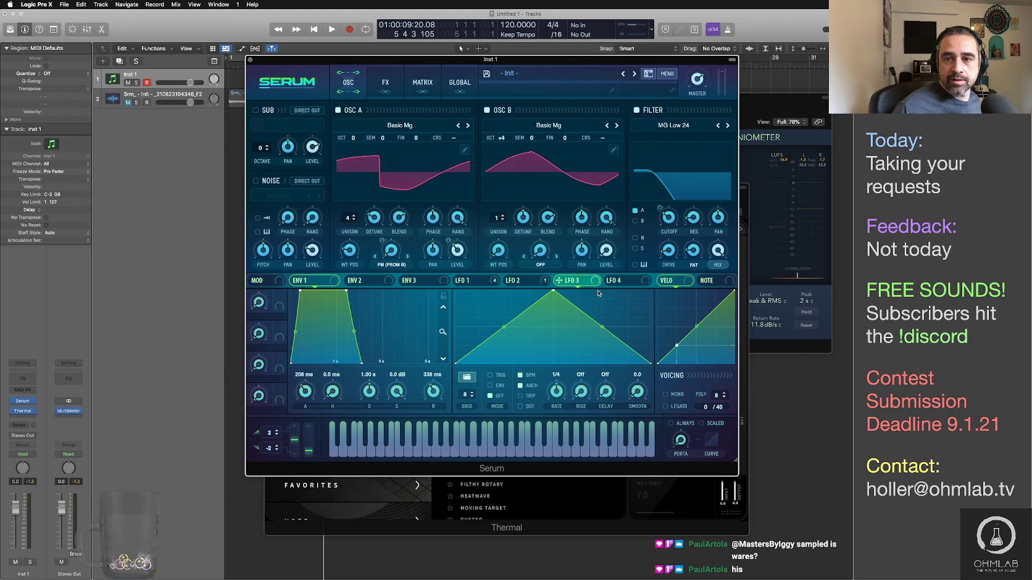
pyautogui.click(530, 282)
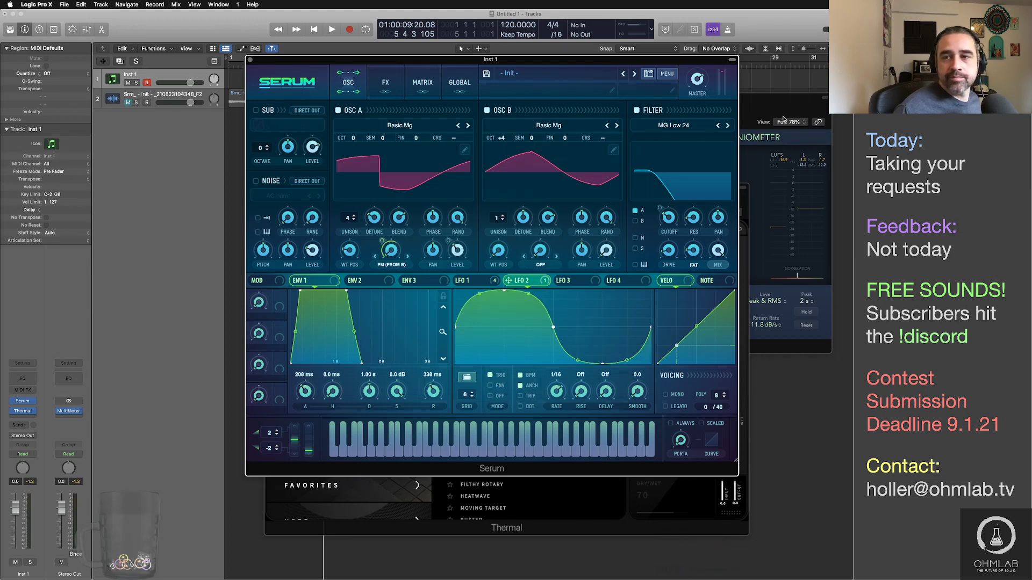
# Step: Open the MultiMeter on the Stereo Out channel and enlarge its goniometer window to 165 percent
pyautogui.click(69, 412)
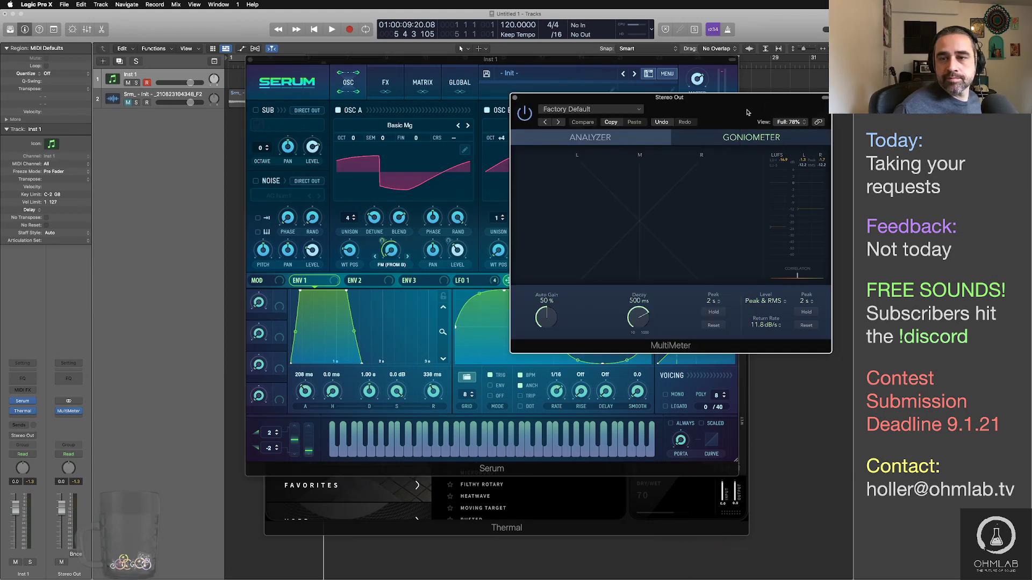
pyautogui.click(36, 419)
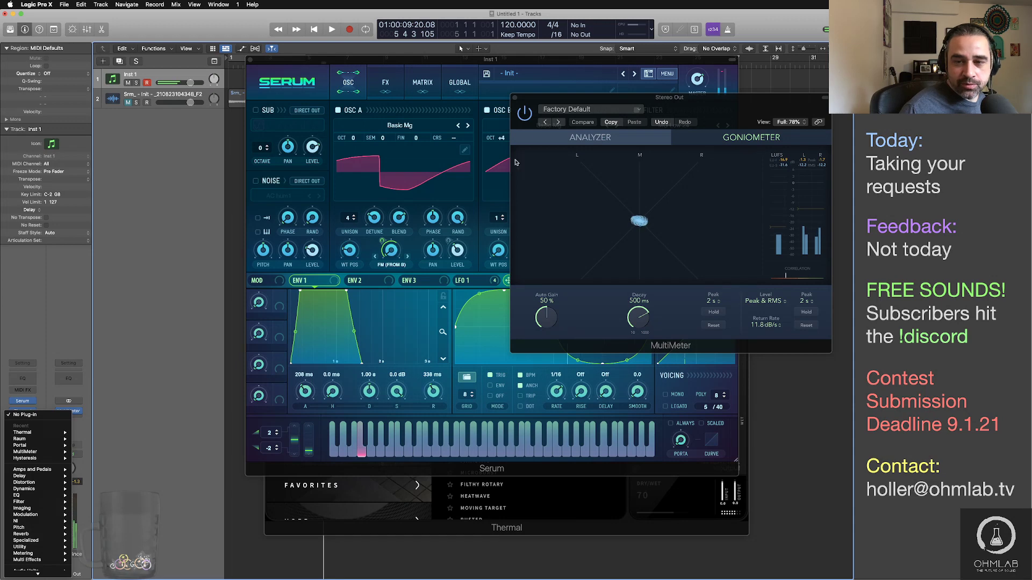
pyautogui.moveTo(617, 98); pyautogui.dragTo(539, 84)
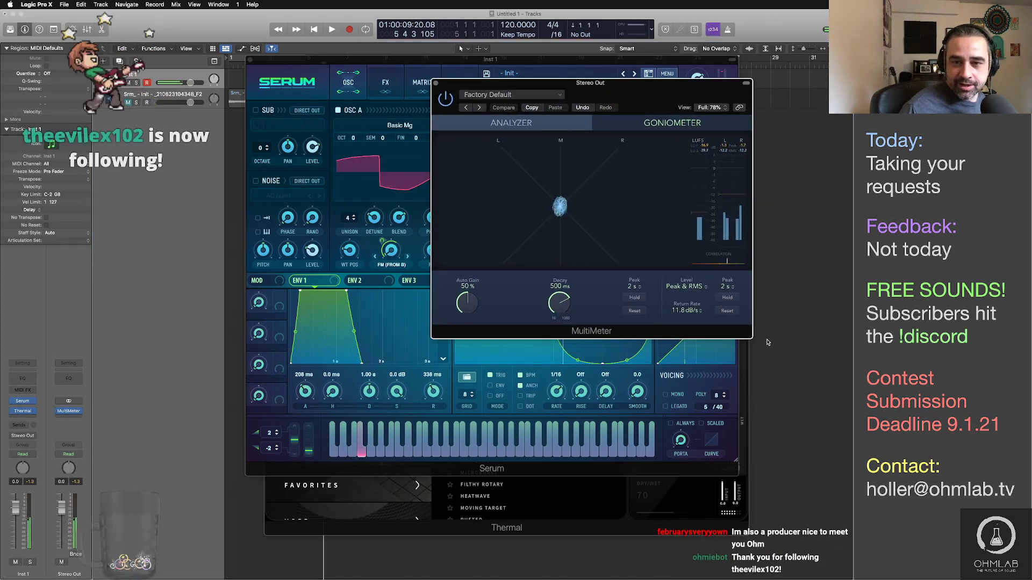
pyautogui.moveTo(751, 337); pyautogui.dragTo(637, 264)
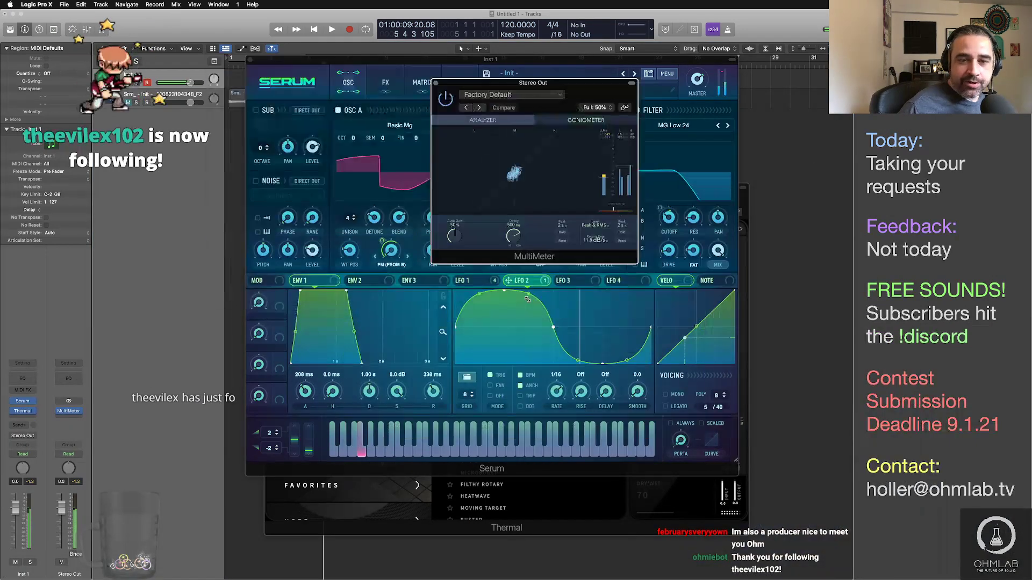
pyautogui.moveTo(527, 299); pyautogui.dragTo(520, 194)
pyautogui.moveTo(595, 83); pyautogui.dragTo(313, 50)
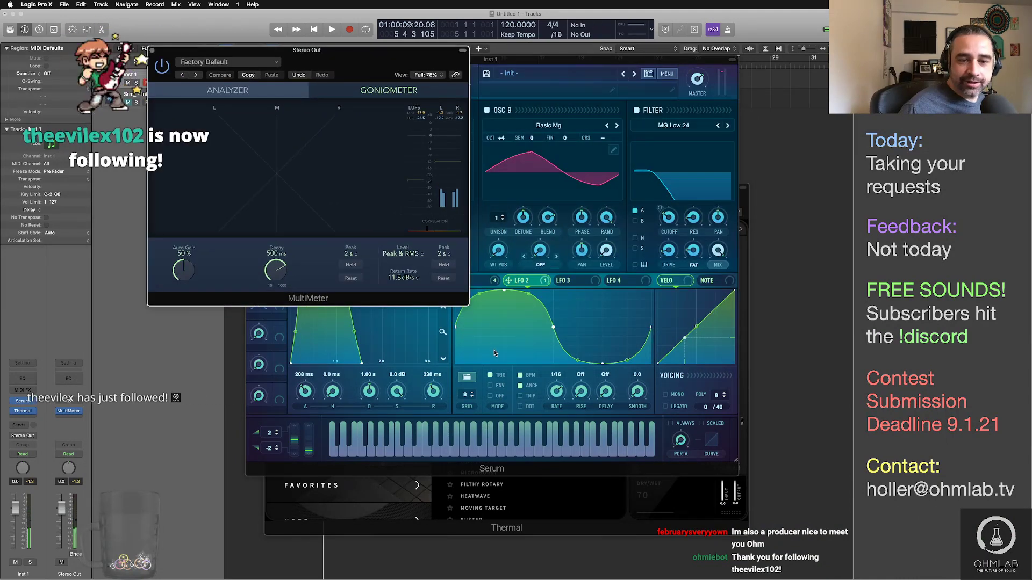
pyautogui.moveTo(470, 306); pyautogui.dragTo(822, 536)
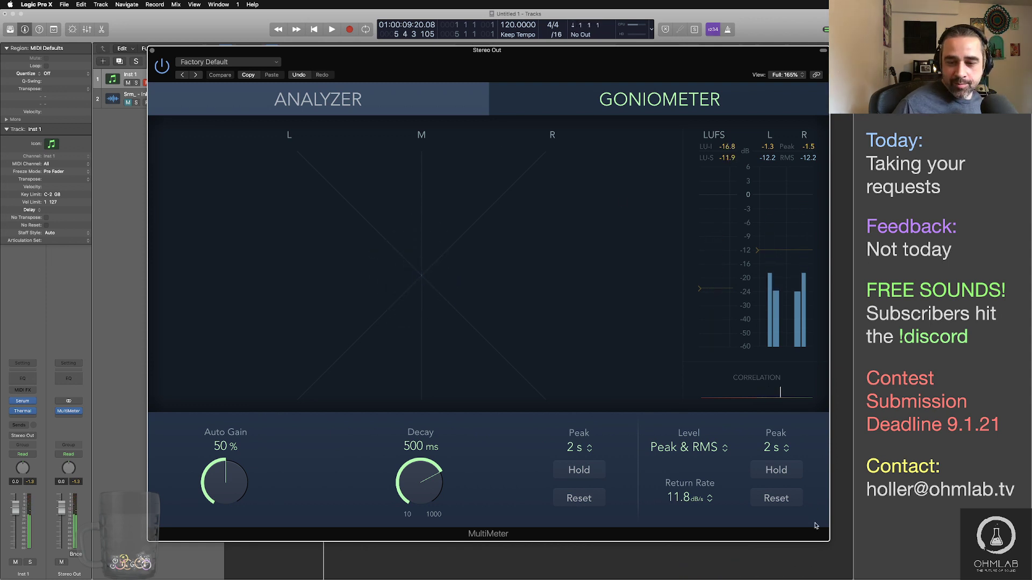
# Step: Try the goniometer's peak Hold in the MultiMeter and switch it off again
pyautogui.click(588, 473)
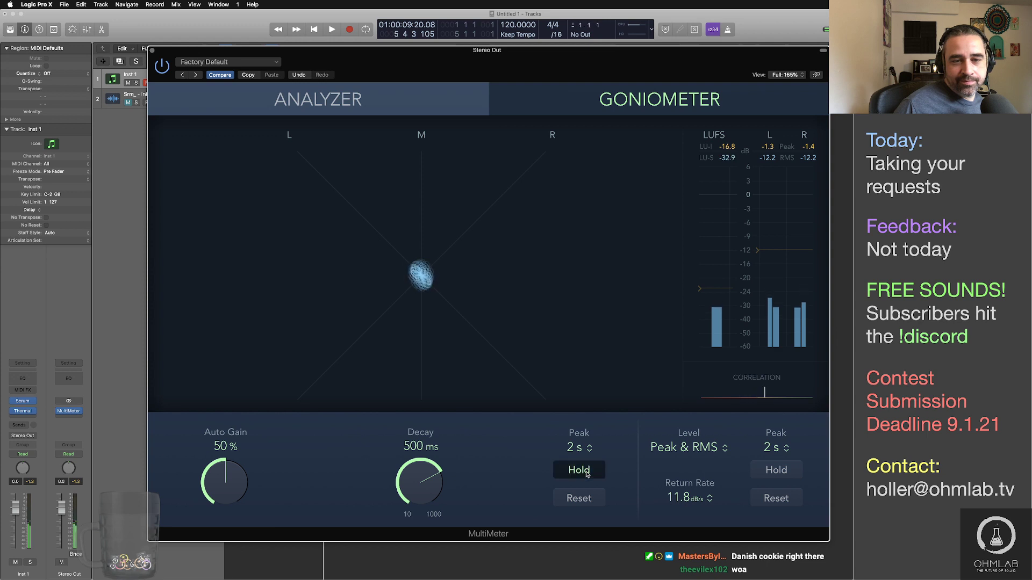
pyautogui.click(588, 473)
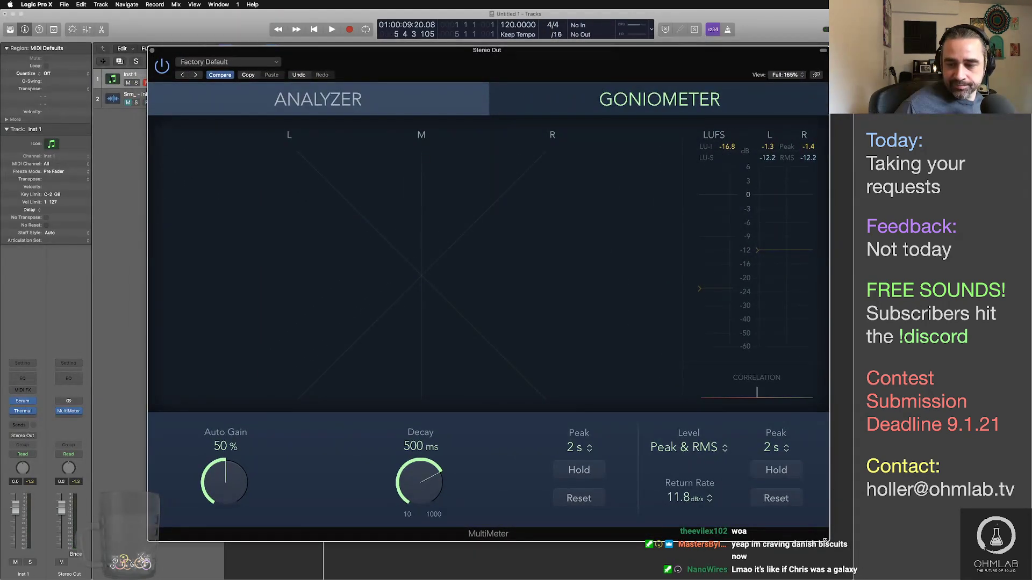
# Step: Shrink the MultiMeter window, hide its plug-in header and arrange it beside the Serum window so both are usable
pyautogui.moveTo(821, 532); pyautogui.dragTo(572, 343)
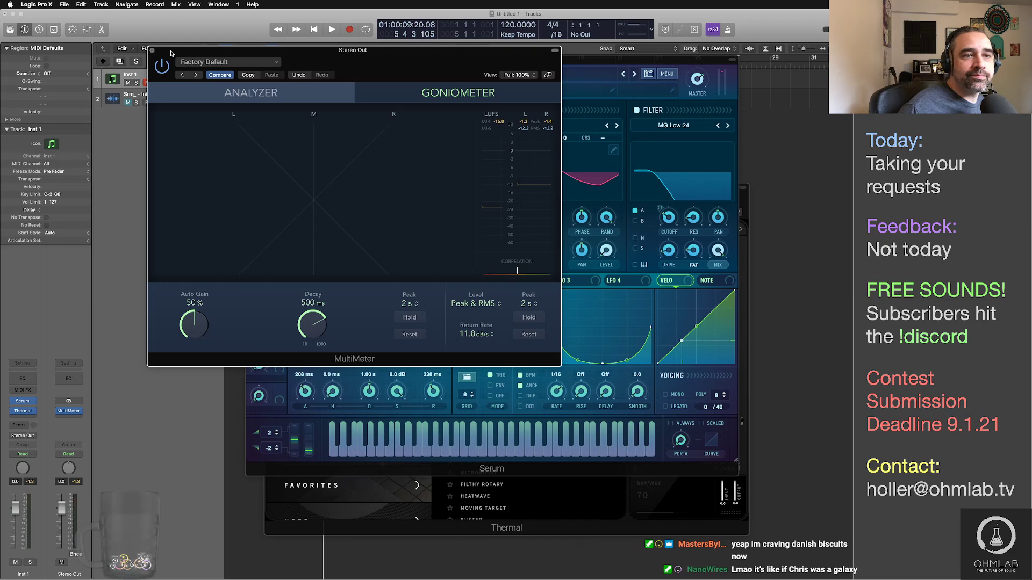
pyautogui.moveTo(171, 52); pyautogui.dragTo(463, 54)
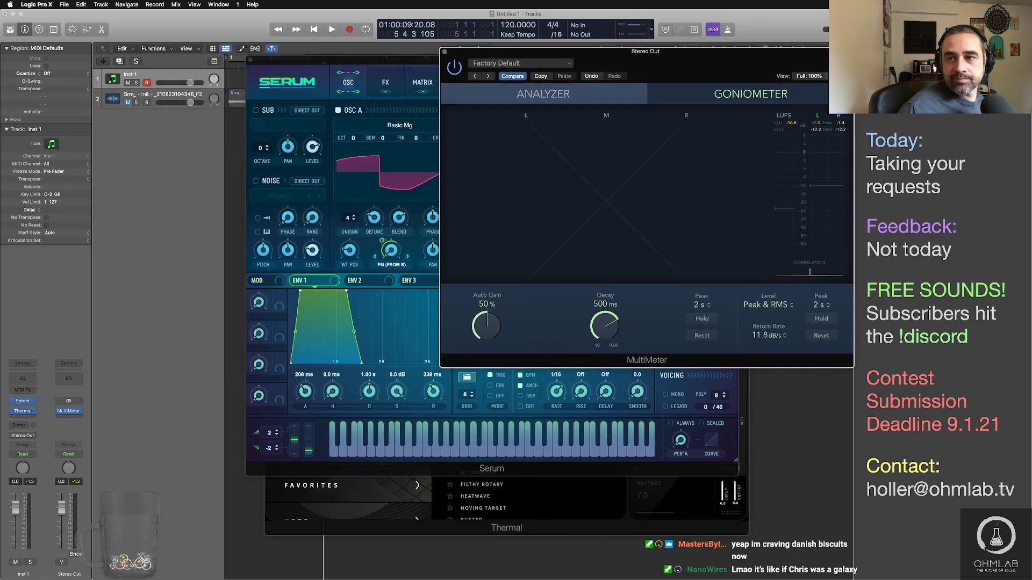
pyautogui.click(848, 52)
pyautogui.moveTo(850, 338); pyautogui.dragTo(705, 243)
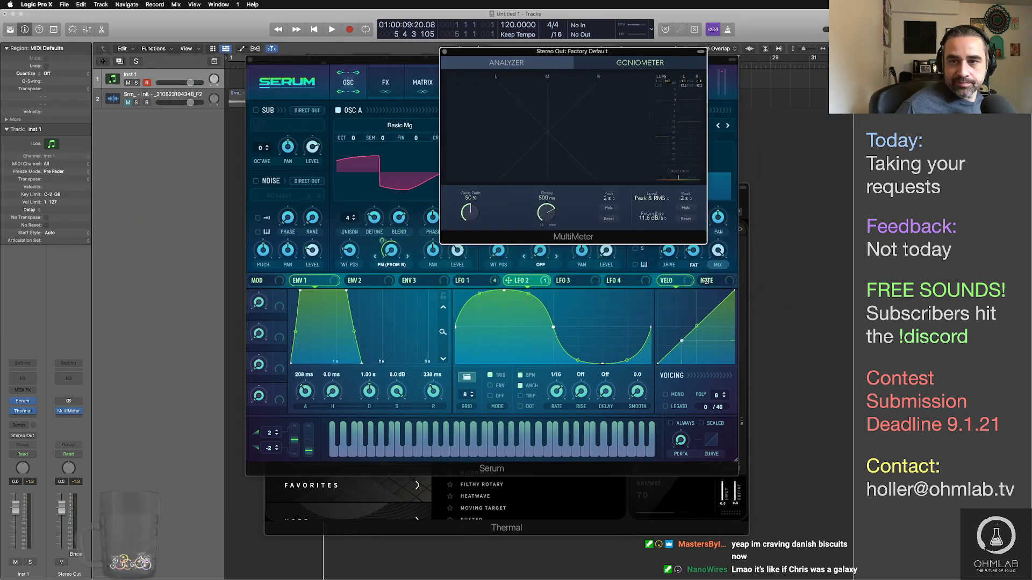
pyautogui.moveTo(618, 56); pyautogui.dragTo(764, 54)
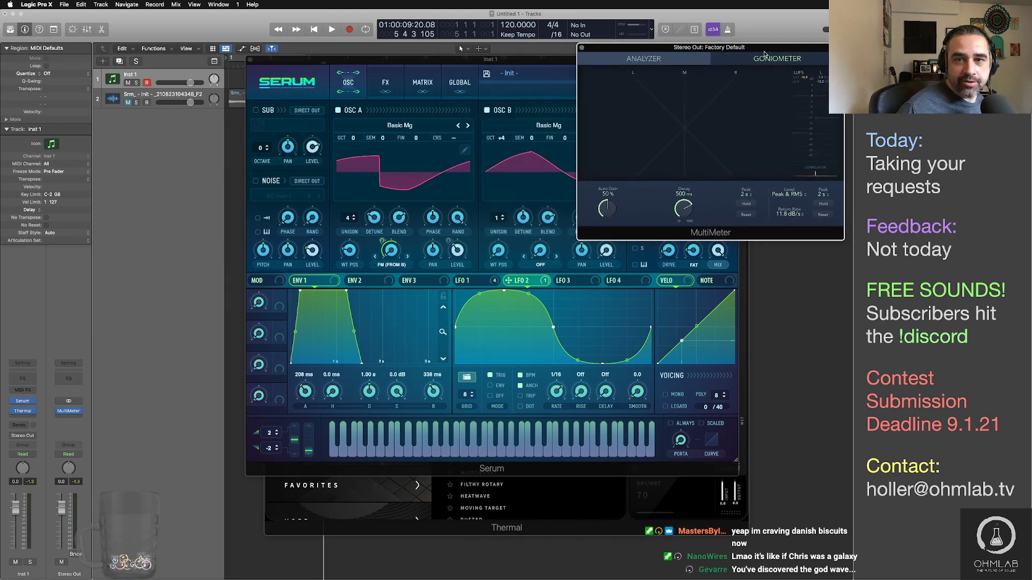
pyautogui.moveTo(566, 62); pyautogui.dragTo(592, 58)
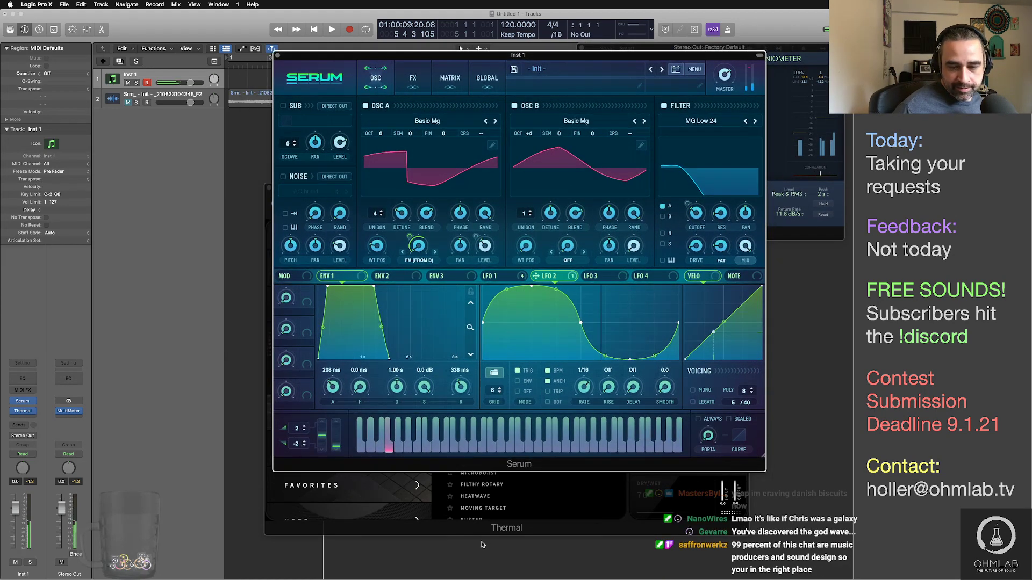
# Step: Bring Thermal to the front, show its advanced controls and set the Master compressor's ratio to 6:1 and threshold to -9.9
pyautogui.click(590, 527)
pyautogui.click(641, 324)
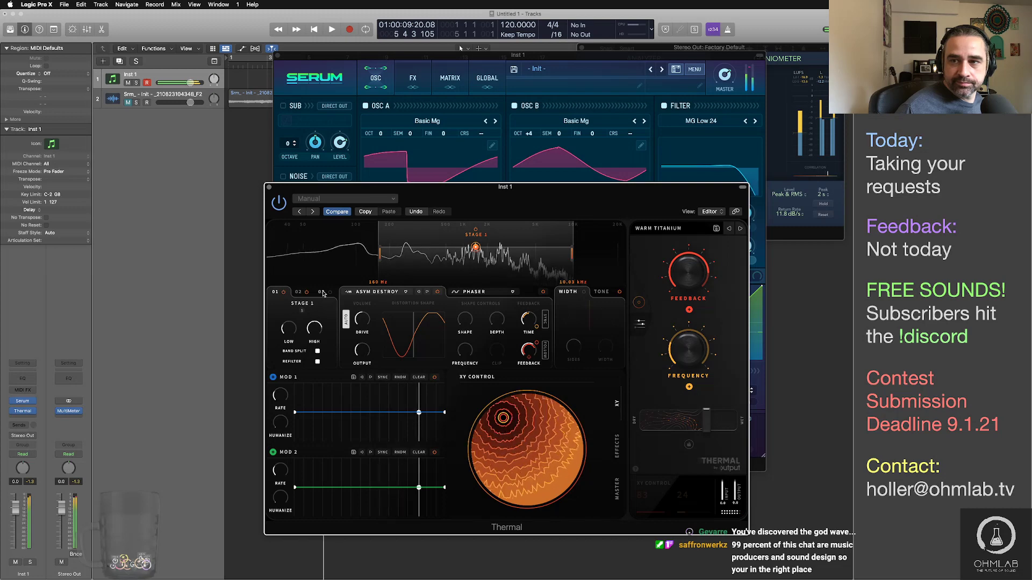
pyautogui.click(616, 490)
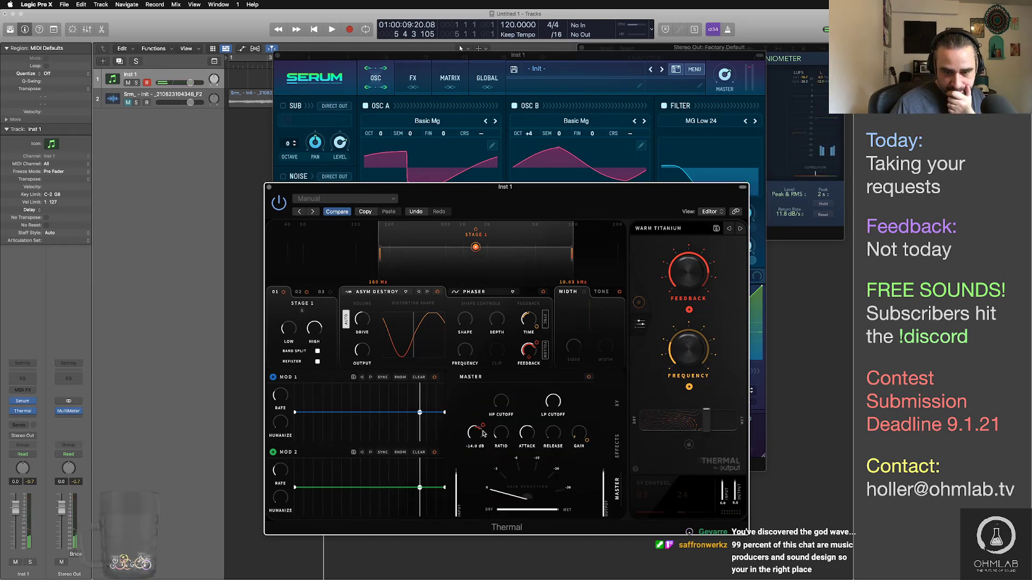
pyautogui.moveTo(504, 436); pyautogui.dragTo(504, 433)
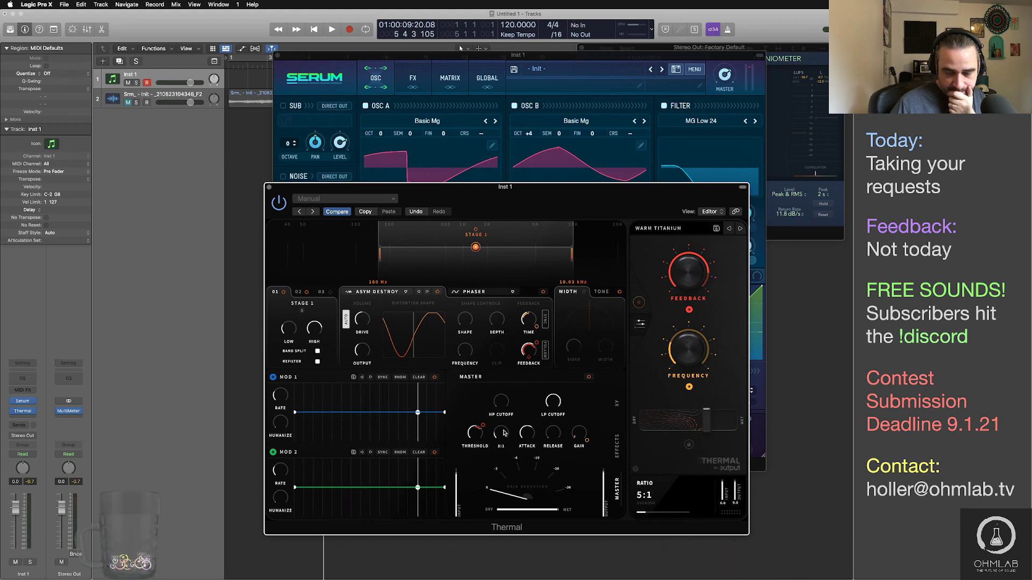
pyautogui.moveTo(503, 438); pyautogui.dragTo(504, 434)
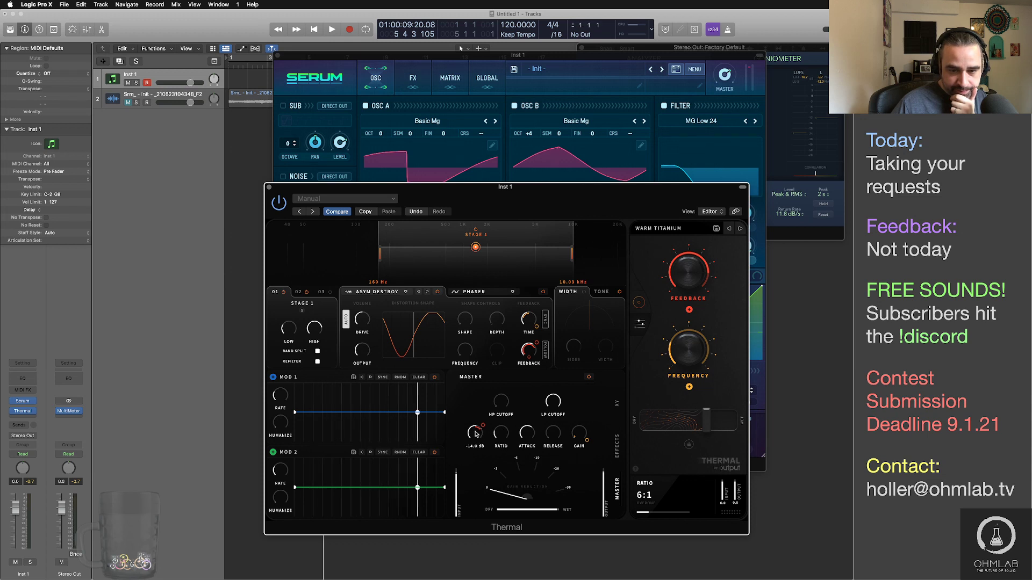
pyautogui.moveTo(475, 433); pyautogui.dragTo(474, 433)
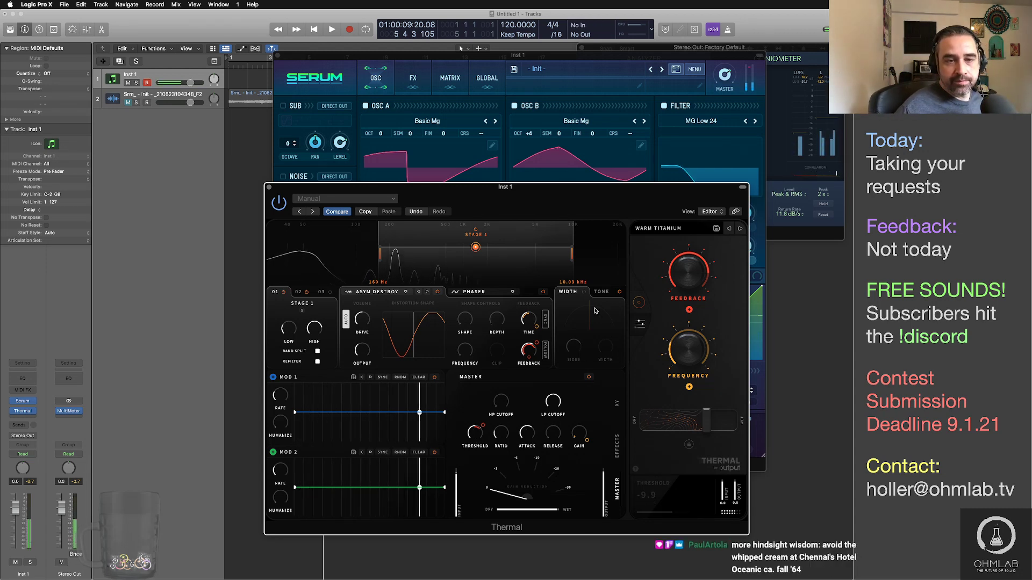
# Step: Enable Thermal's Stage 3 with band split on and limit its band to 979 Hz through 14.39 kHz
pyautogui.click(298, 292)
pyautogui.click(277, 293)
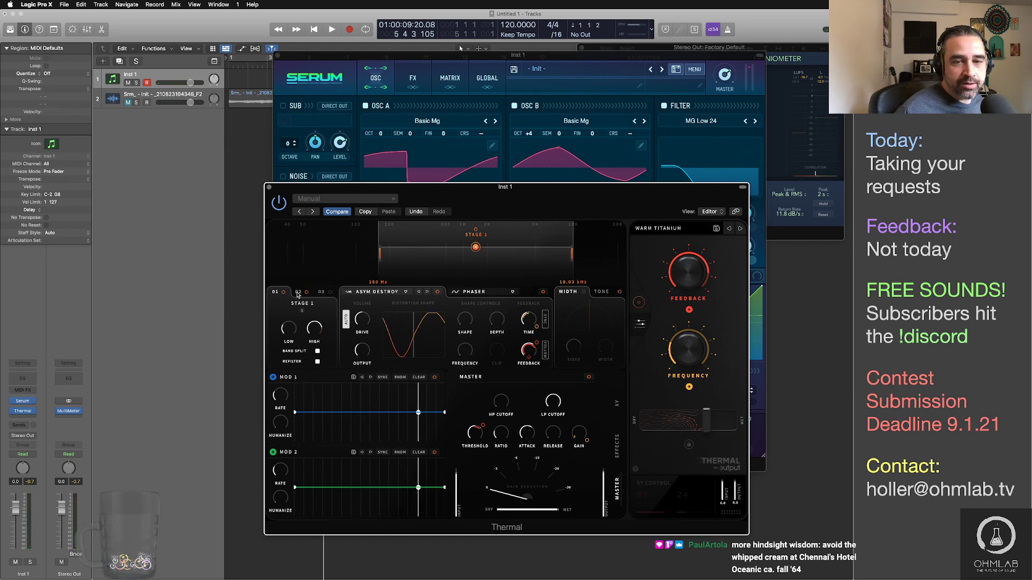
pyautogui.click(330, 294)
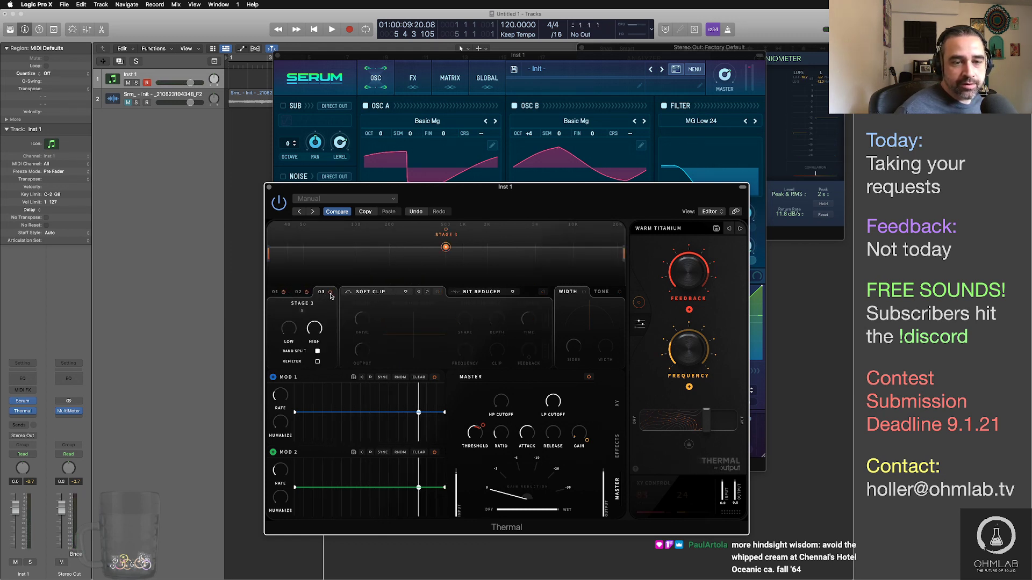
pyautogui.click(318, 352)
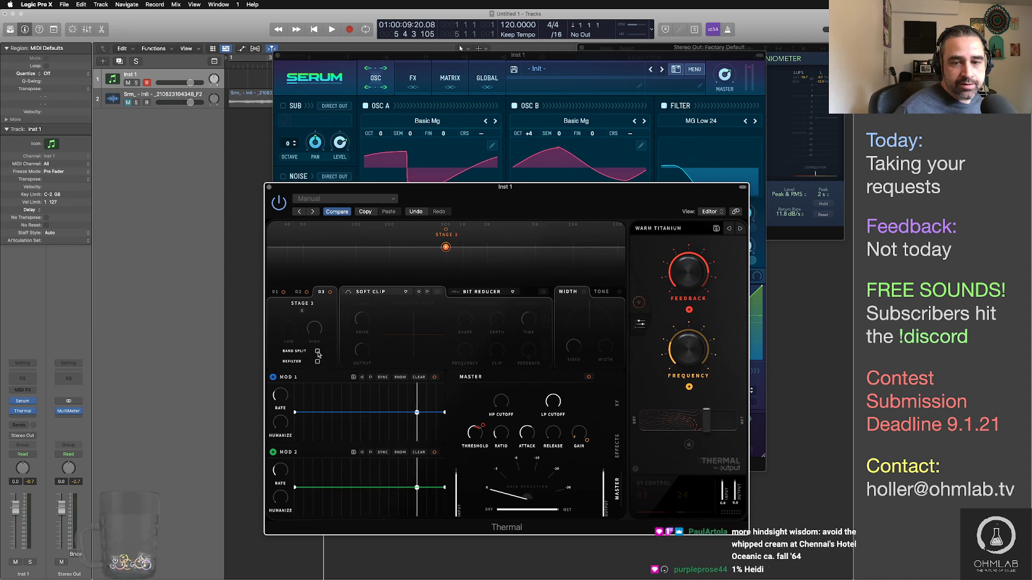
pyautogui.click(317, 352)
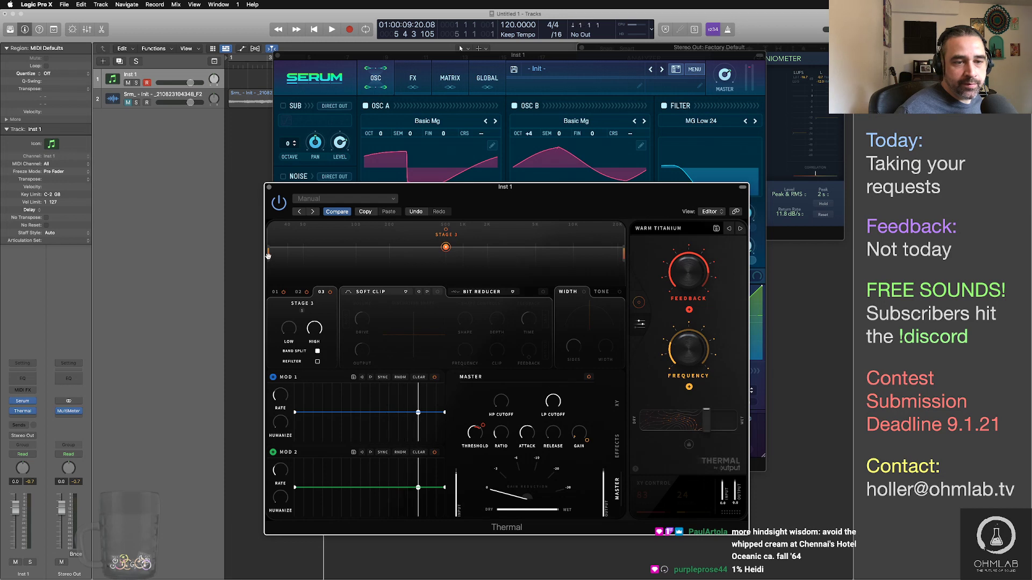
pyautogui.moveTo(268, 255); pyautogui.dragTo(465, 259)
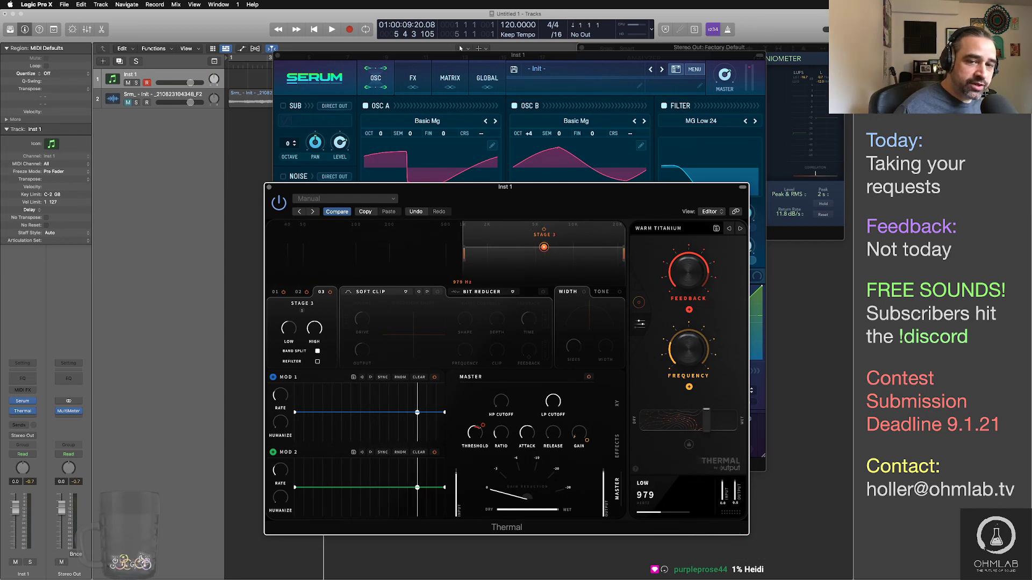
pyautogui.moveTo(623, 253); pyautogui.dragTo(593, 253)
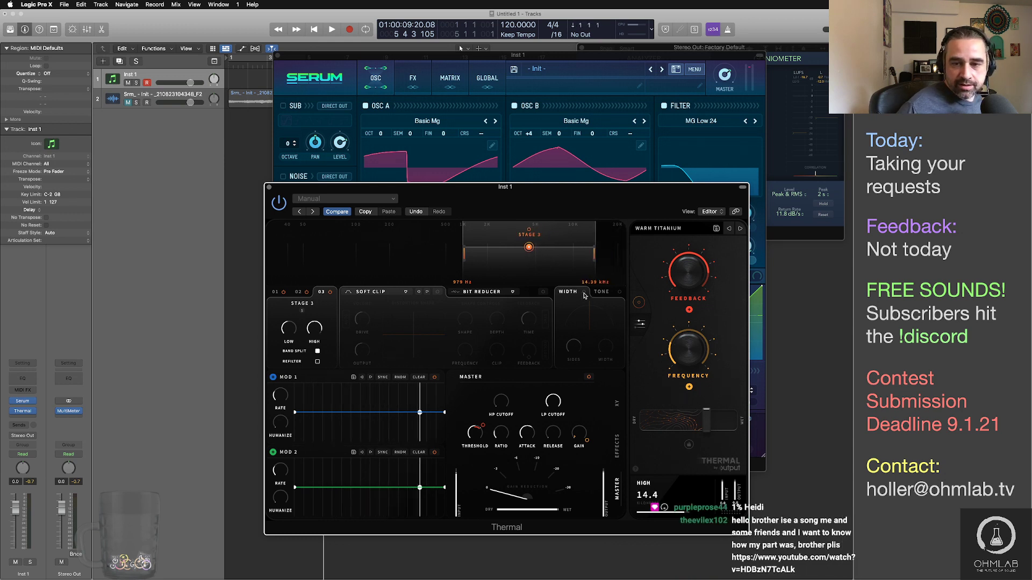
# Step: Switch on Stage 3's Width and Tone modules and set the Tone's Low control to -0.8
pyautogui.moveTo(589, 322); pyautogui.dragTo(603, 289)
pyautogui.click(601, 291)
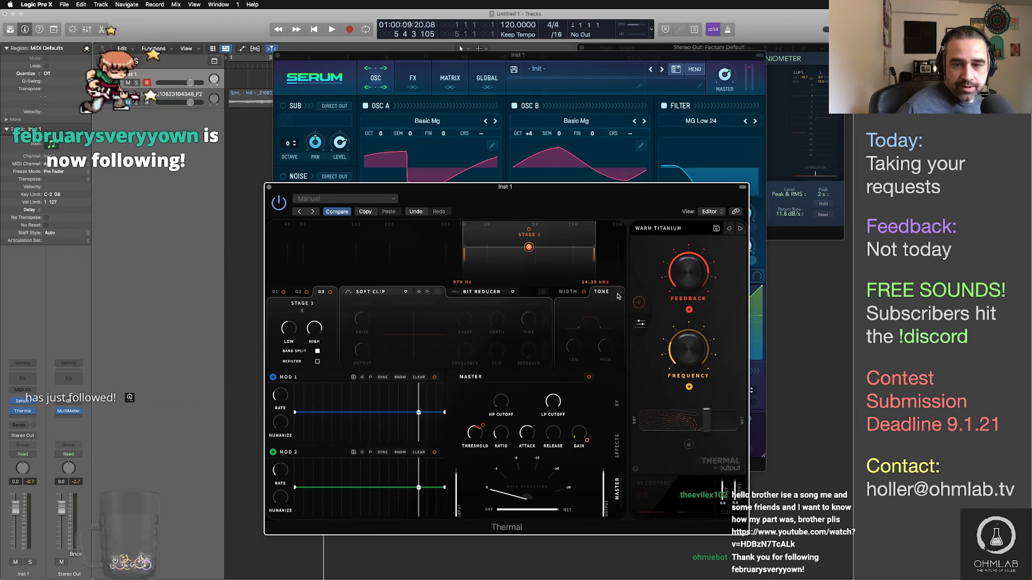
pyautogui.moveTo(574, 347); pyautogui.dragTo(575, 353)
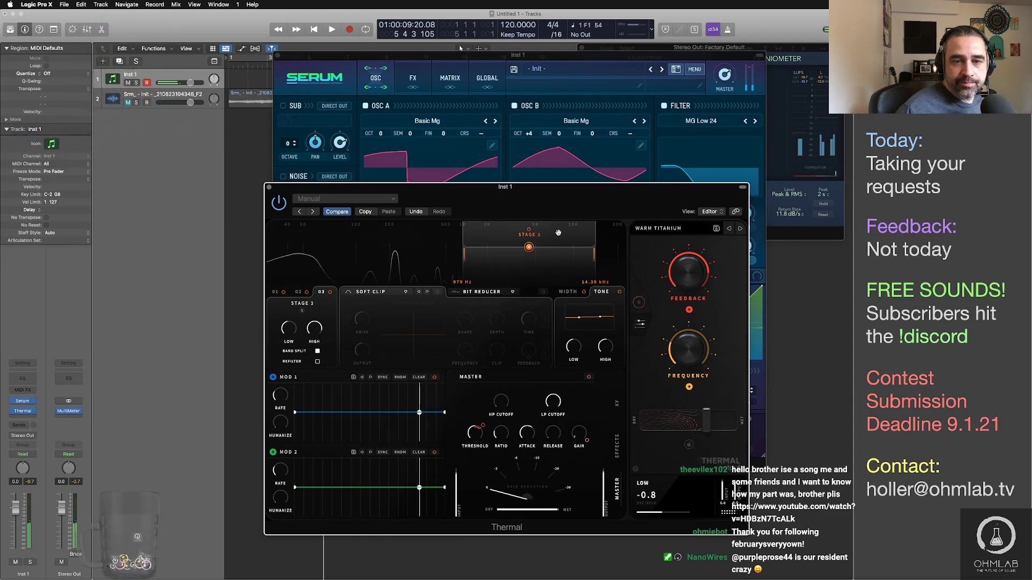
# Step: Close the Thermal window and insert Logic's stereo Compressor after Thermal on the Inst 1 channel
pyautogui.moveTo(520, 200); pyautogui.dragTo(436, 202)
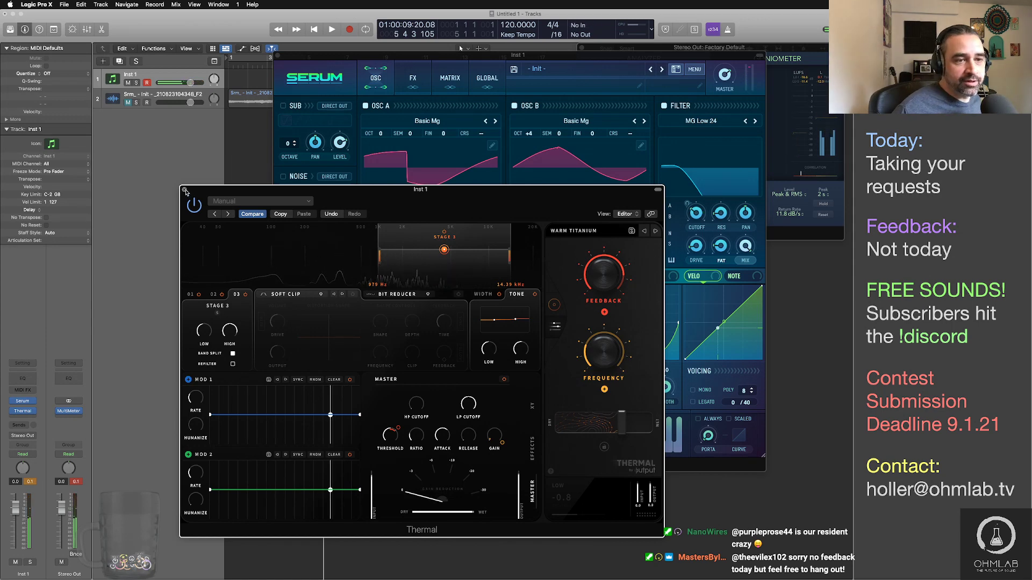
pyautogui.press('super+w')
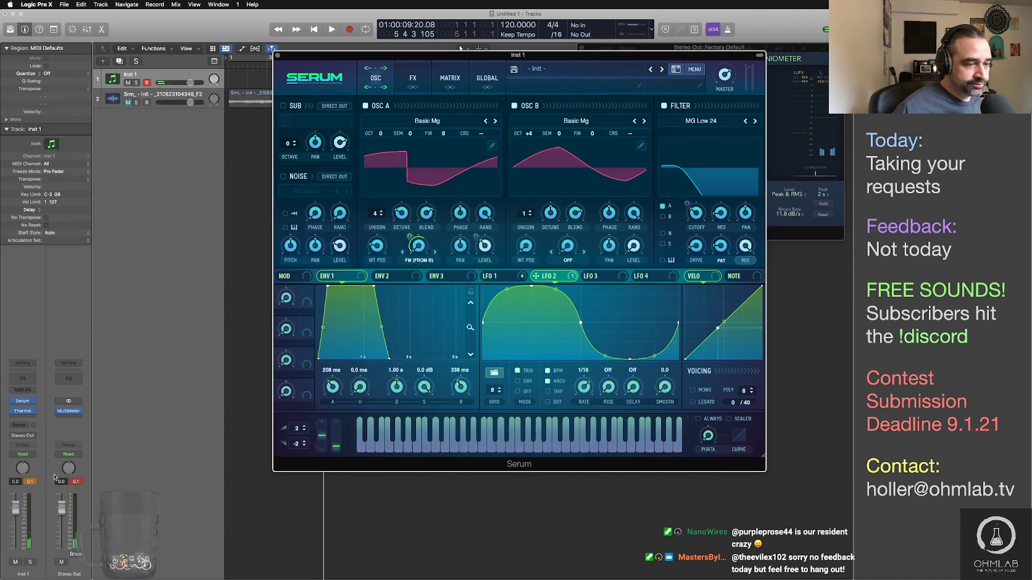
pyautogui.click(22, 417)
pyautogui.moveTo(61, 508)
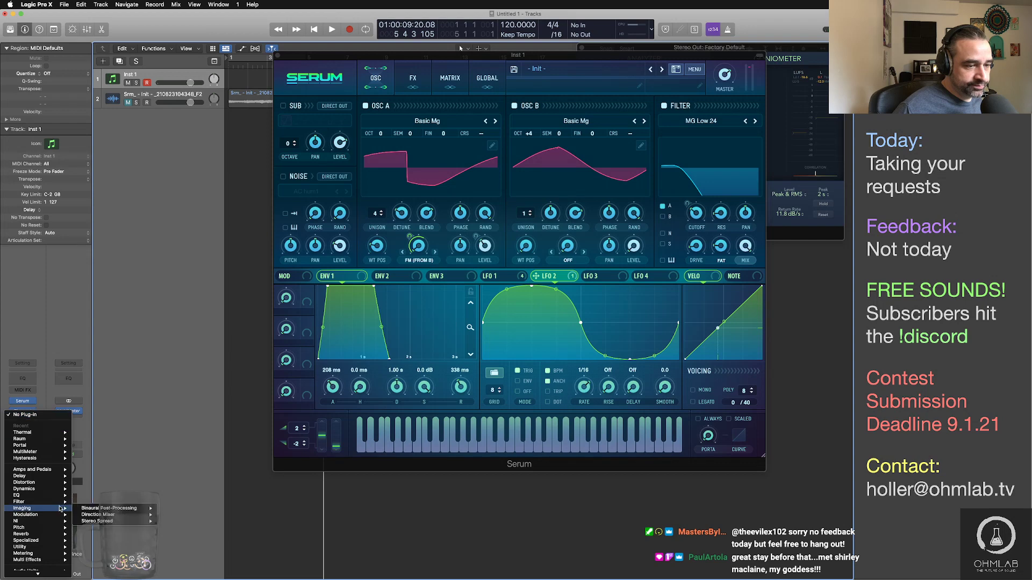
pyautogui.moveTo(58, 489)
pyautogui.moveTo(107, 495)
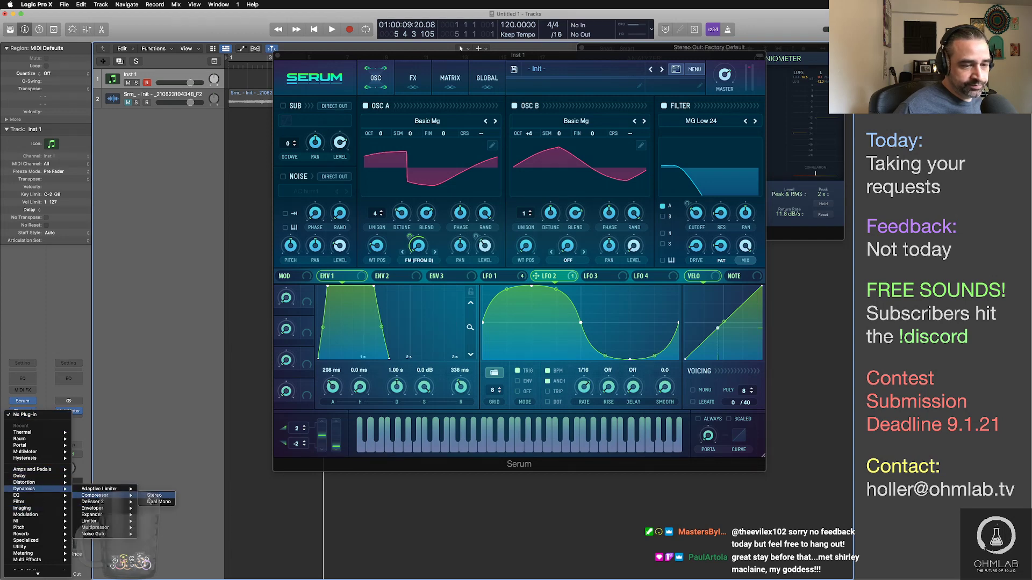
pyautogui.click(154, 495)
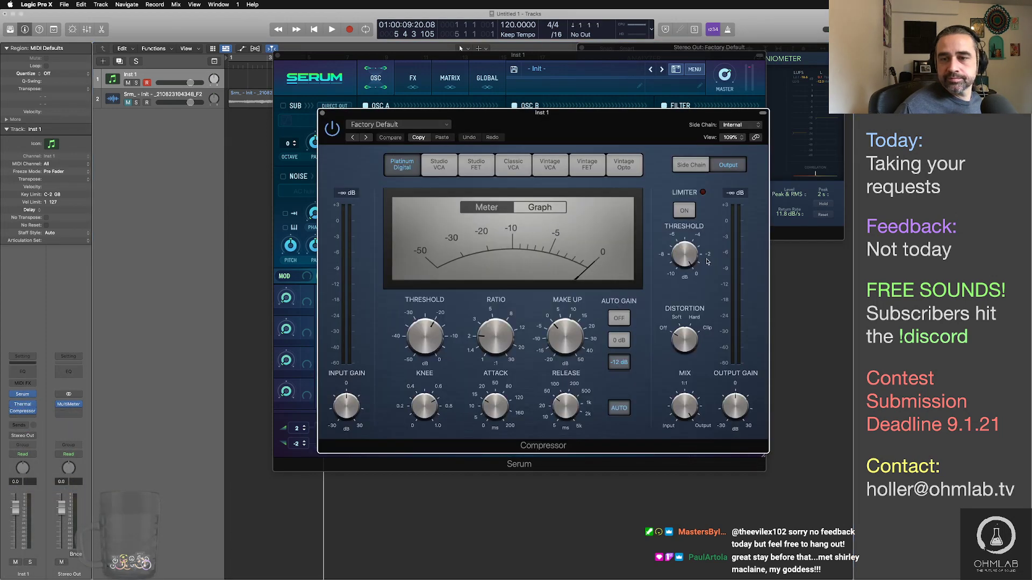
# Step: Turn off the Compressor's auto gain, raise its threshold and ratio, and bring the MultiMeter forward to check levels
pyautogui.click(619, 318)
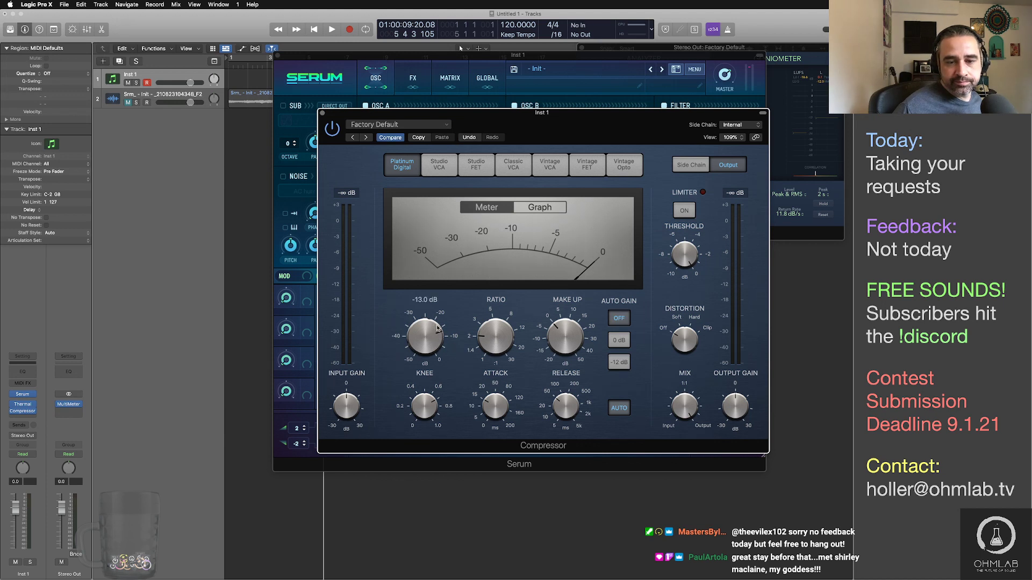
pyautogui.moveTo(490, 329); pyautogui.dragTo(505, 311)
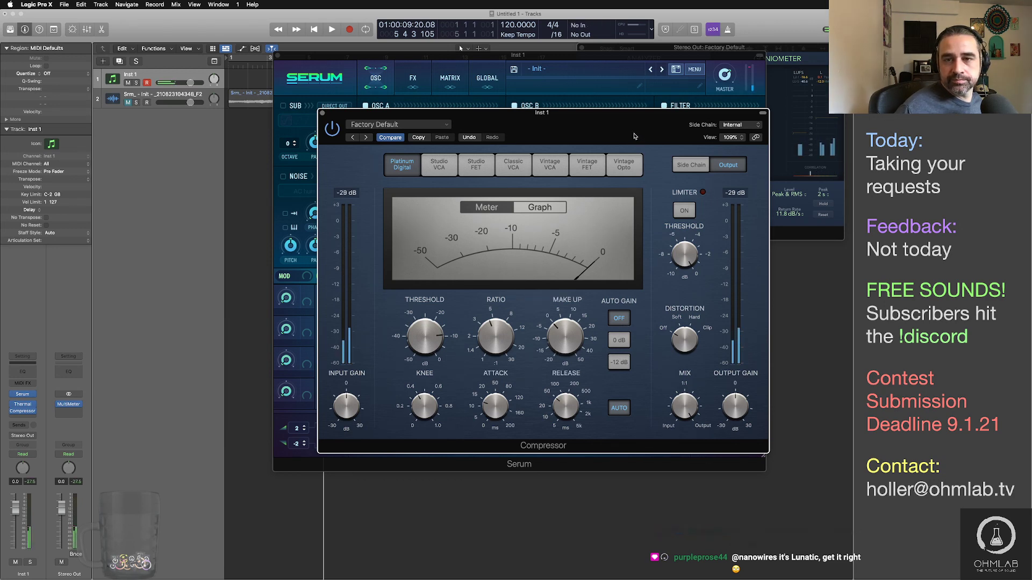
pyautogui.moveTo(635, 136); pyautogui.dragTo(601, 215)
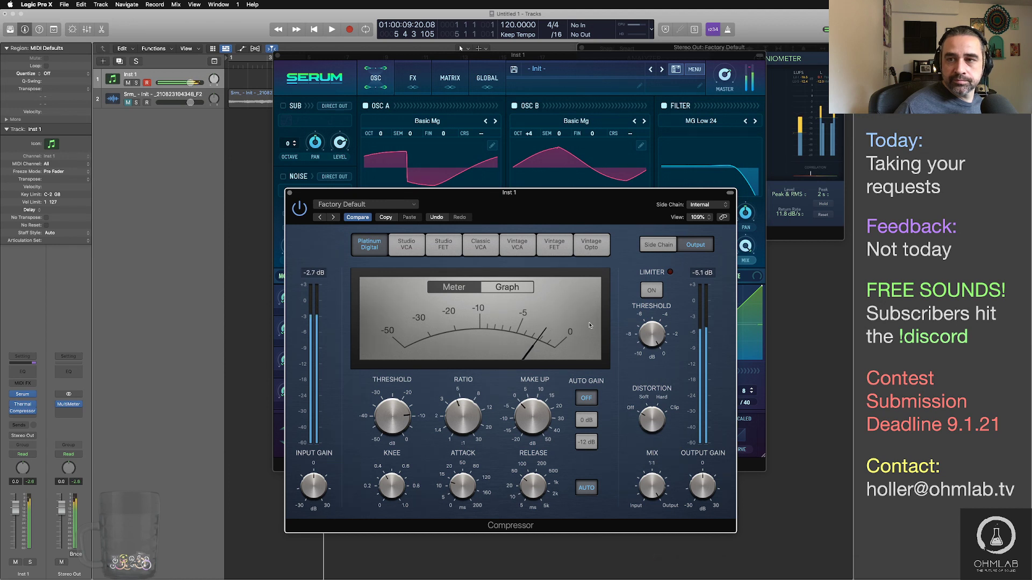
pyautogui.click(819, 80)
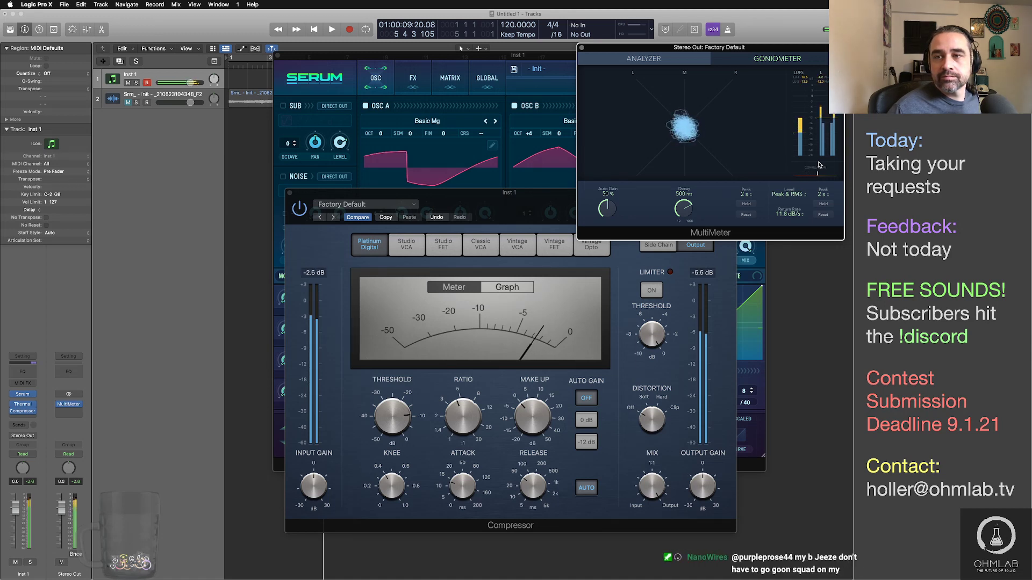
# Step: Bring Serum to the front, compare LFO 1 and LFO 2, and assign LFO 1 to modulate LFO 2's rate
pyautogui.click(552, 56)
pyautogui.moveTo(649, 56); pyautogui.dragTo(503, 74)
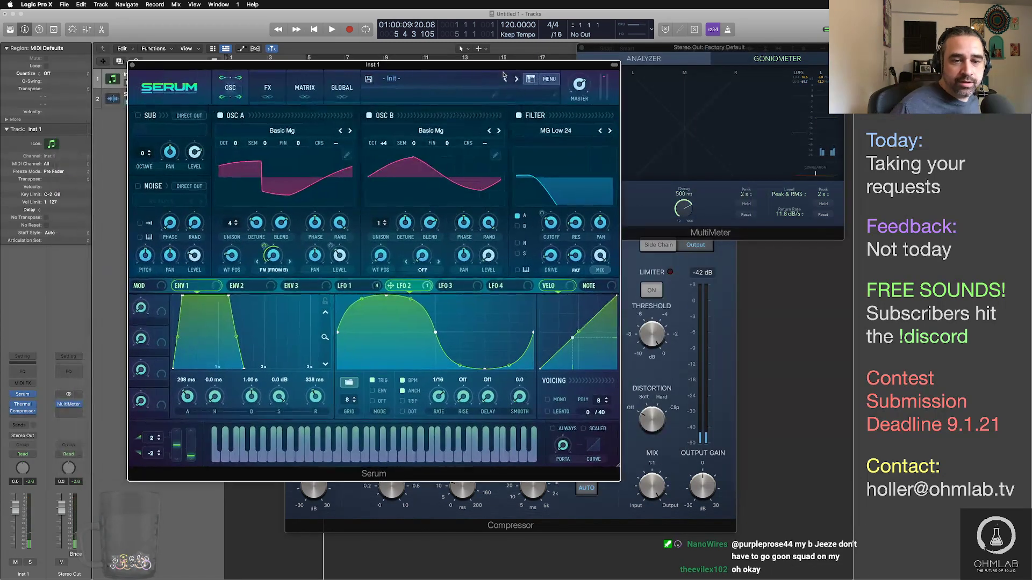
pyautogui.click(344, 287)
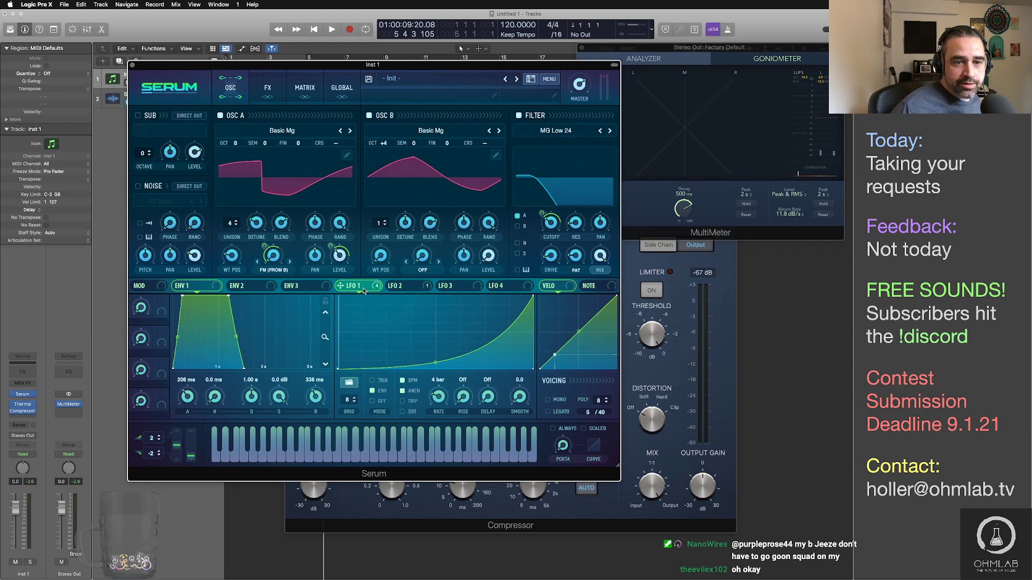
pyautogui.click(421, 289)
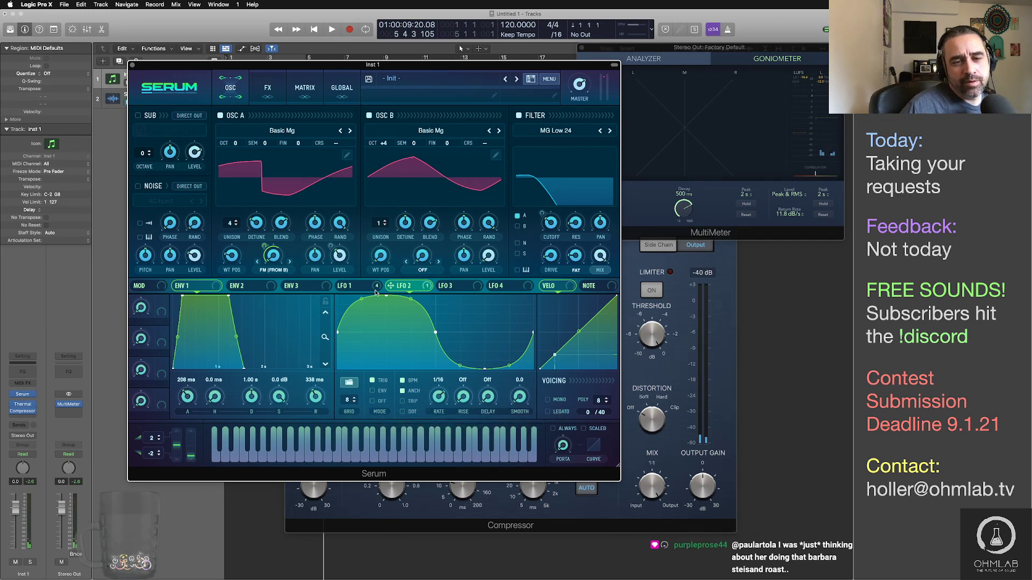
pyautogui.moveTo(377, 289)
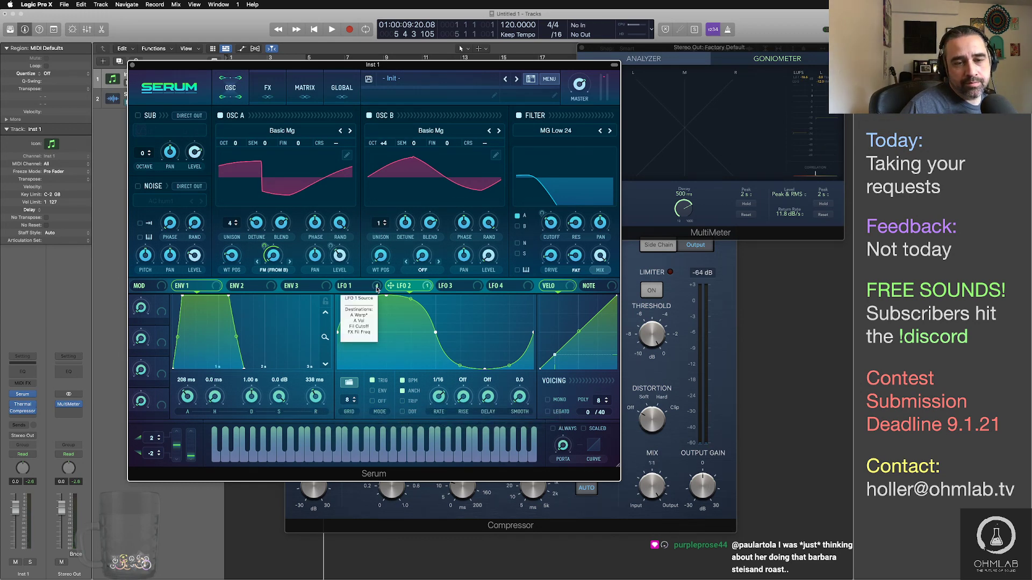
pyautogui.moveTo(377, 289); pyautogui.dragTo(438, 397)
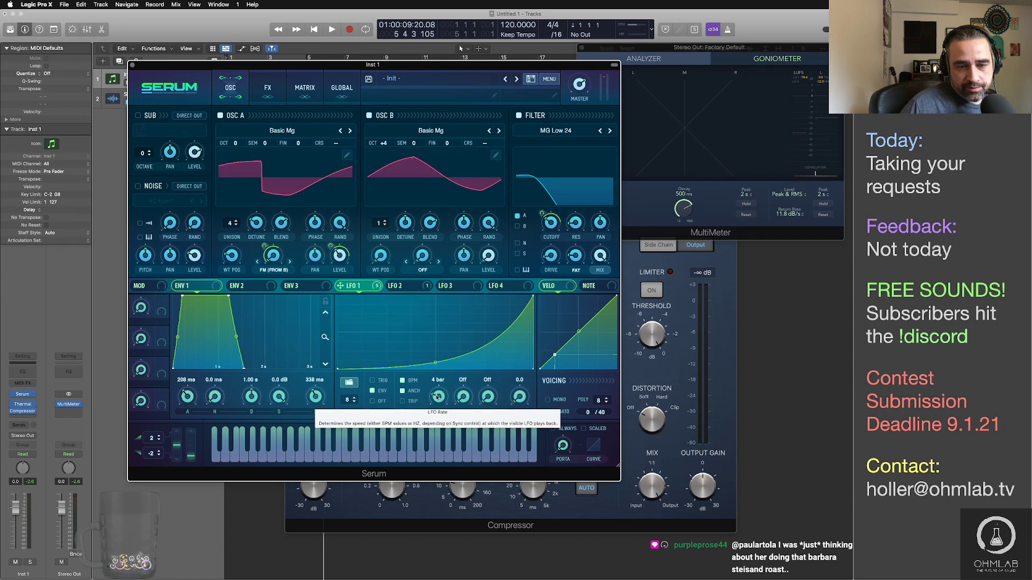
pyautogui.click(407, 290)
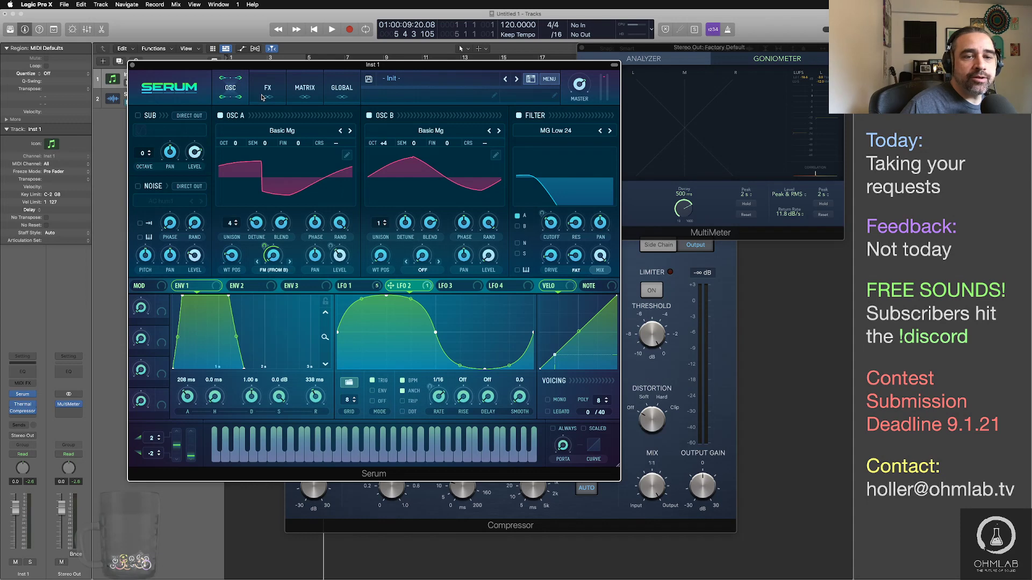
# Step: Add a second modulation matrix row with LFO 1 as source and LFO2 Rate as destination
pyautogui.click(304, 91)
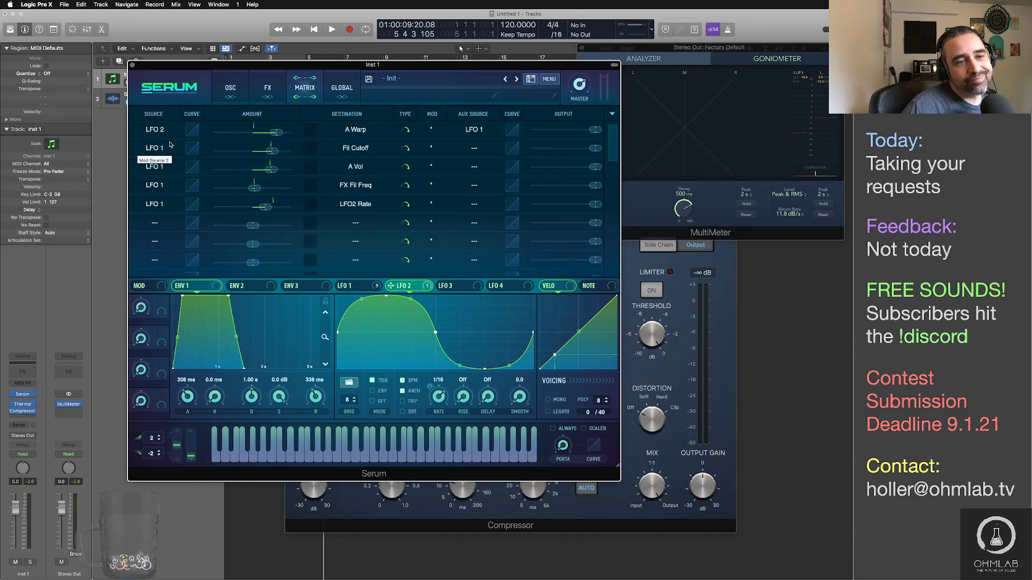
pyautogui.click(155, 223)
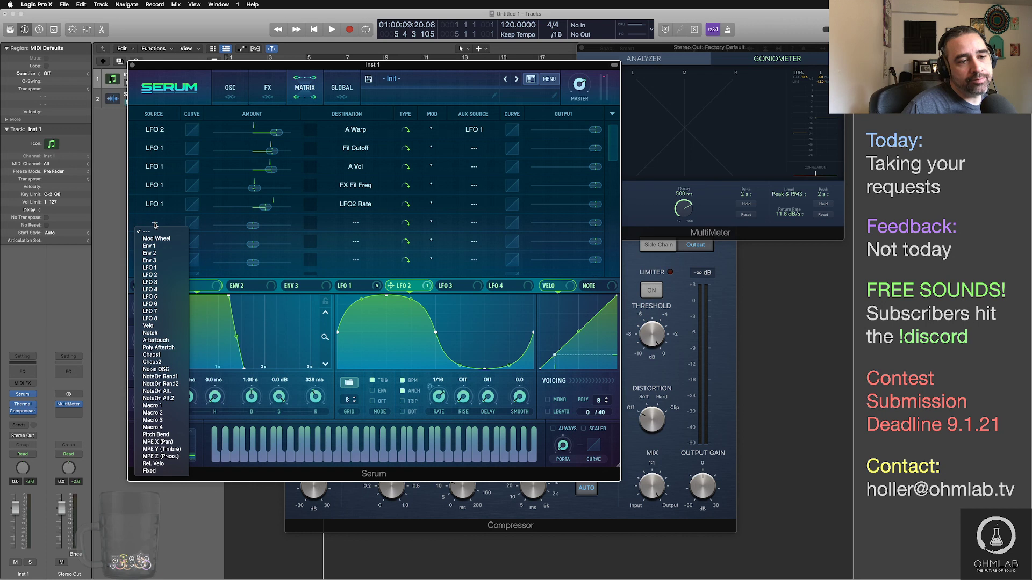
pyautogui.click(161, 263)
pyautogui.click(355, 228)
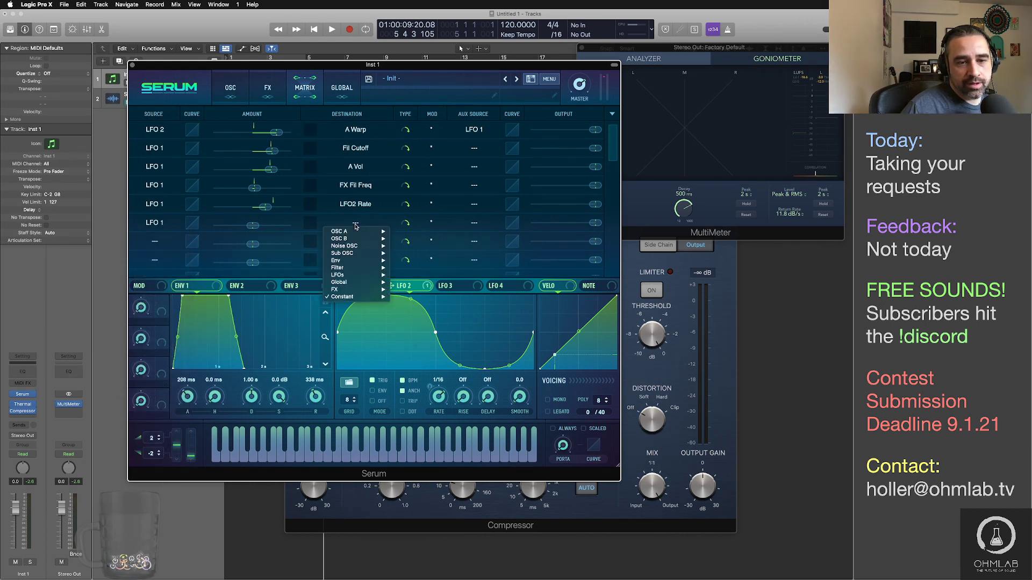
pyautogui.moveTo(359, 270)
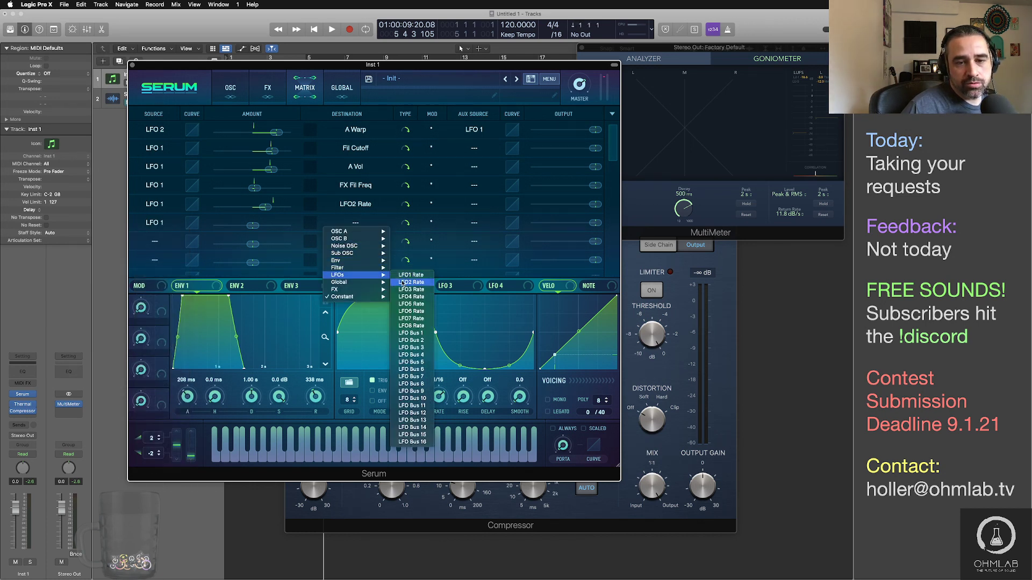
pyautogui.click(404, 283)
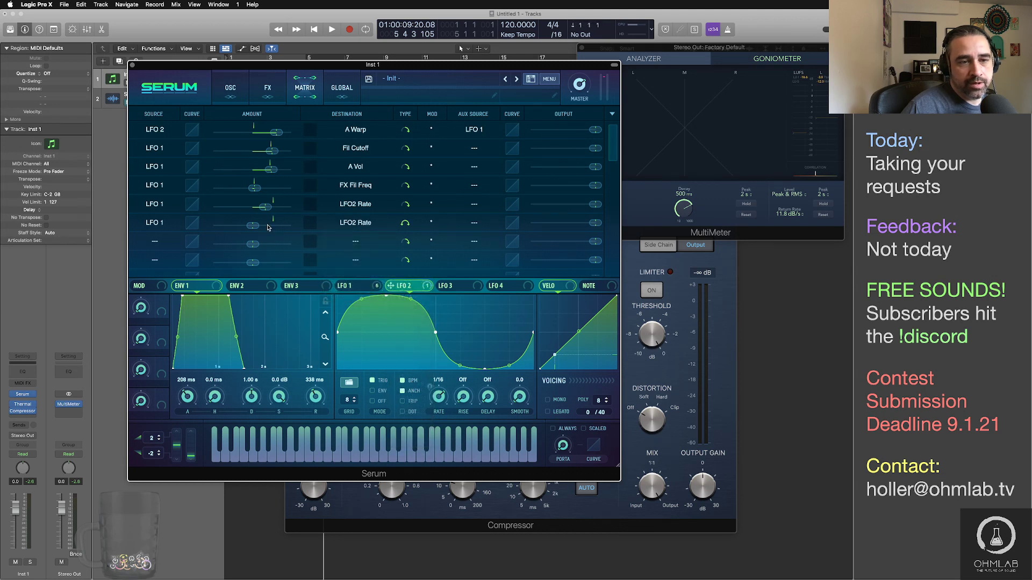
# Step: Audition different amounts for the second LFO 1 to LFO2 Rate modulation and leave it at a moderate negative amount
pyautogui.moveTo(253, 228); pyautogui.dragTo(256, 226)
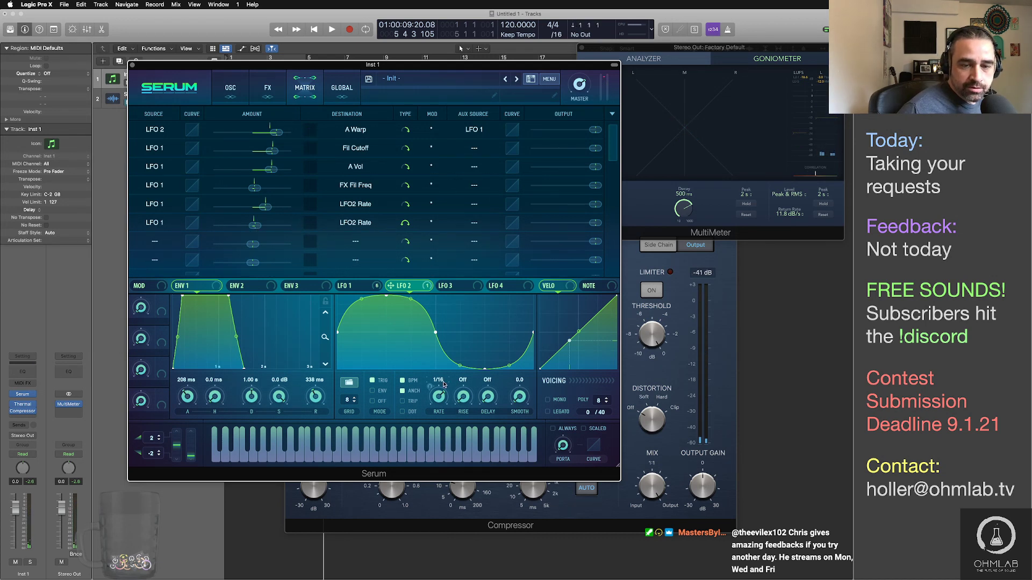
pyautogui.click(253, 227)
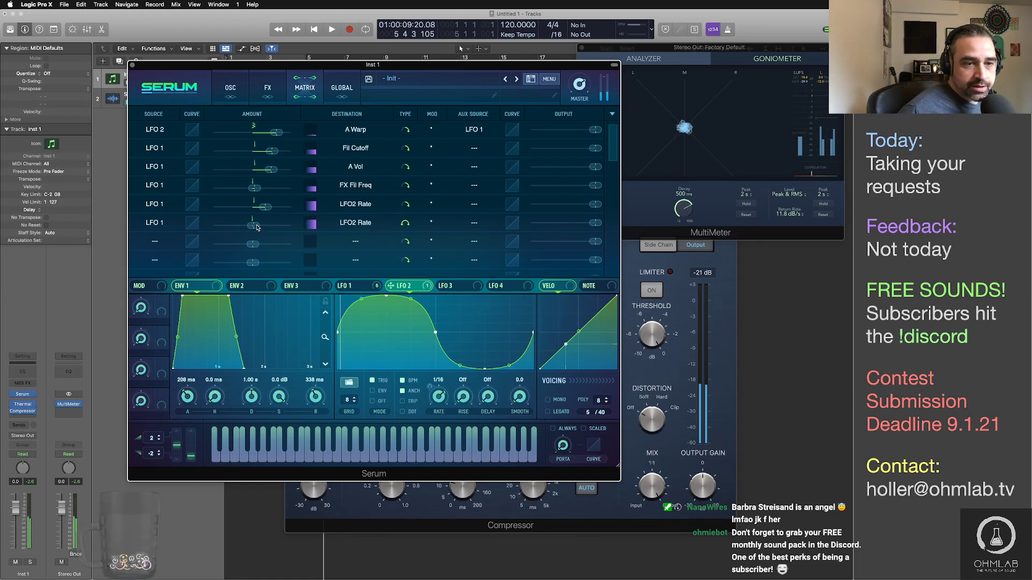
pyautogui.moveTo(257, 227)
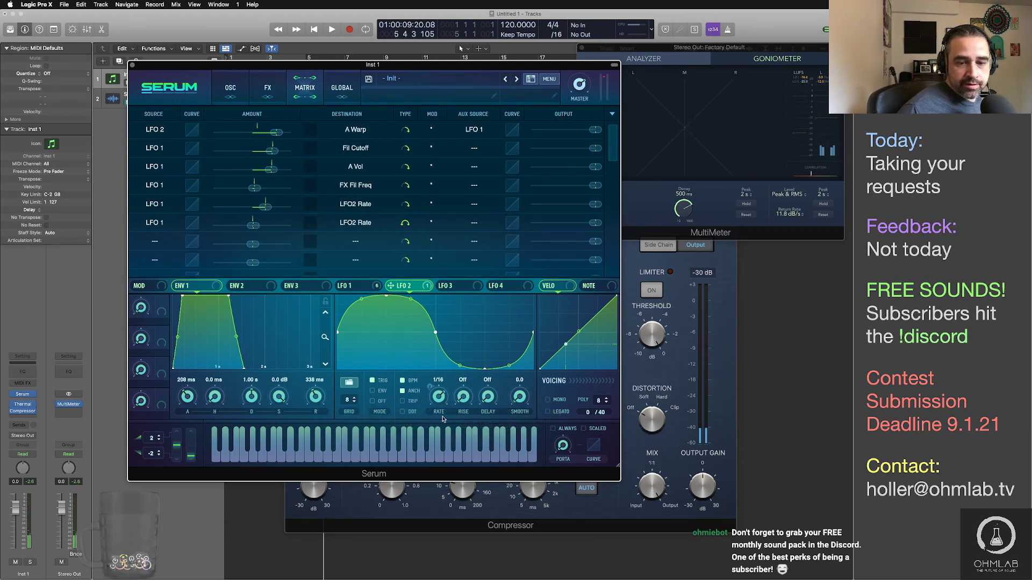
pyautogui.click(352, 286)
pyautogui.click(403, 286)
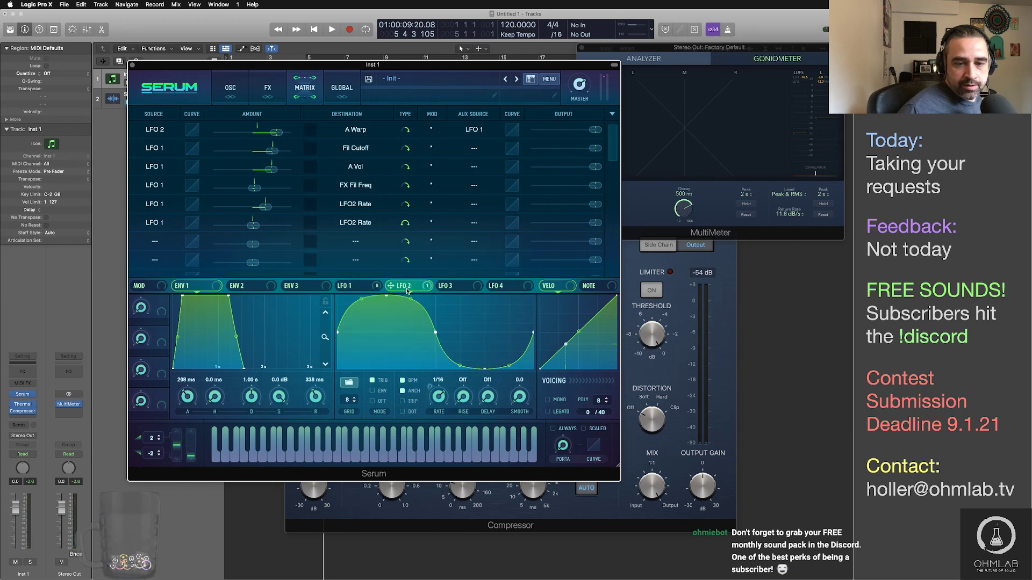
pyautogui.moveTo(254, 228); pyautogui.dragTo(278, 231)
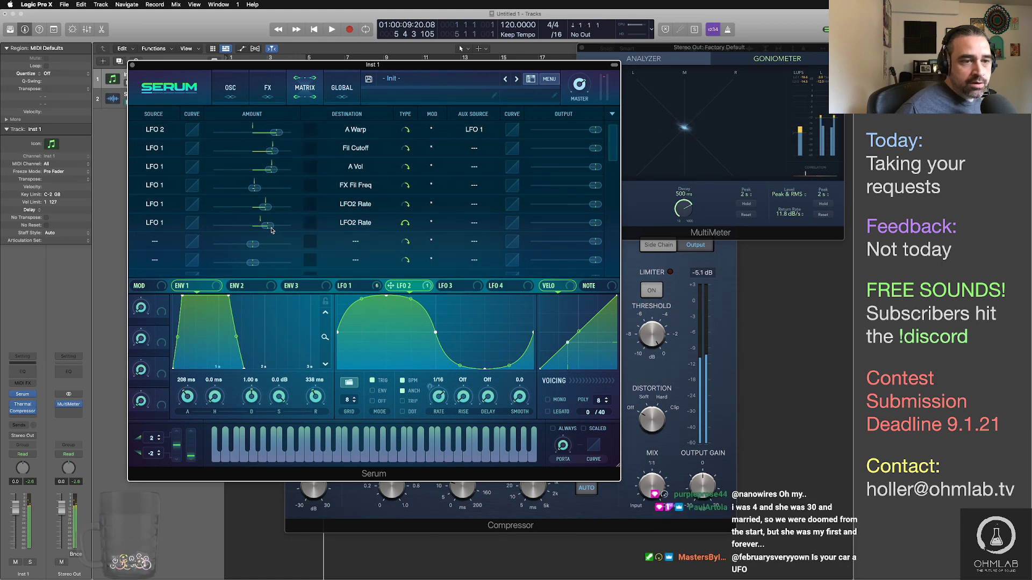
pyautogui.moveTo(272, 230); pyautogui.dragTo(259, 228)
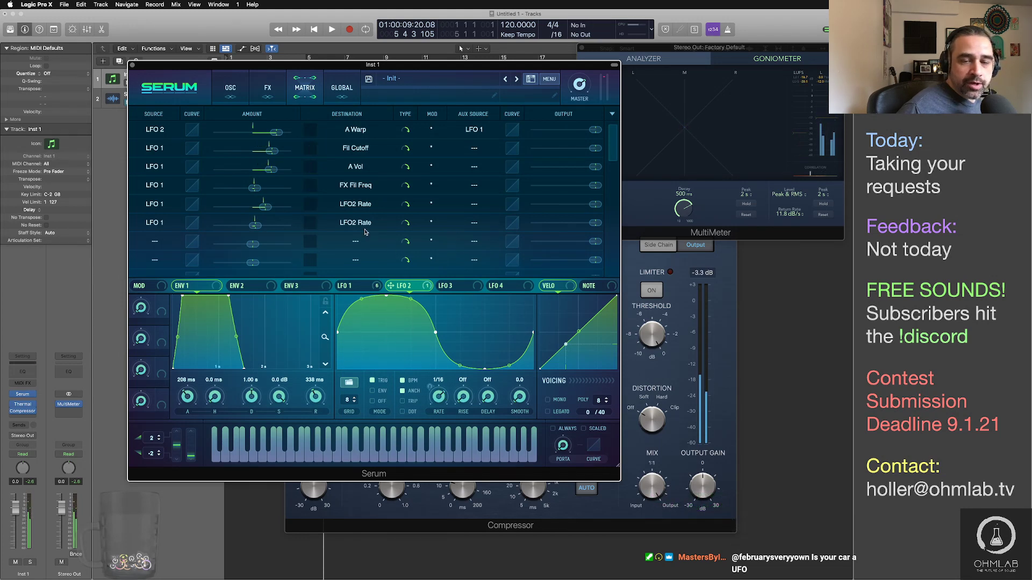
pyautogui.moveTo(255, 226); pyautogui.dragTo(282, 230)
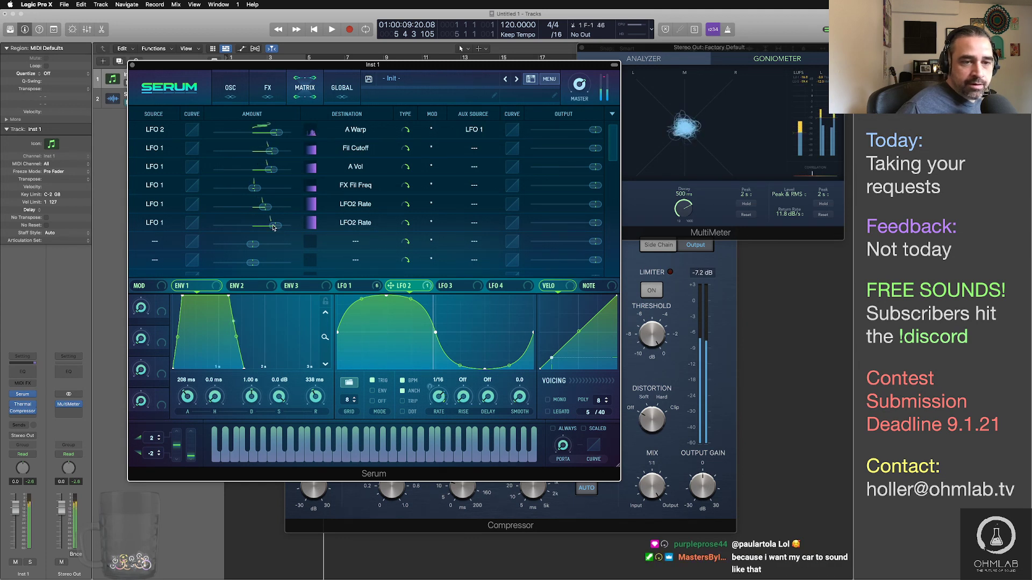
pyautogui.moveTo(282, 230); pyautogui.dragTo(241, 227)
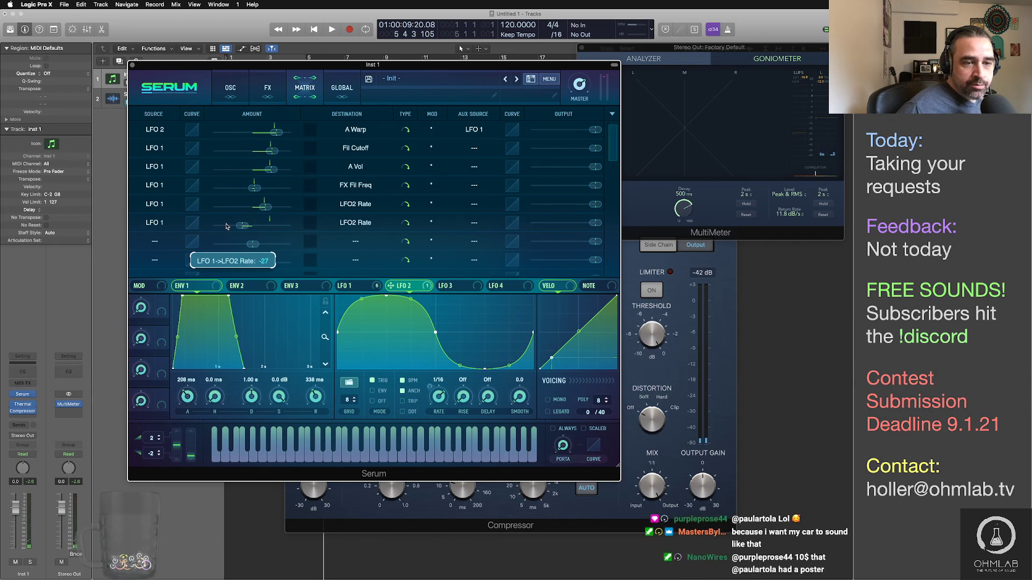
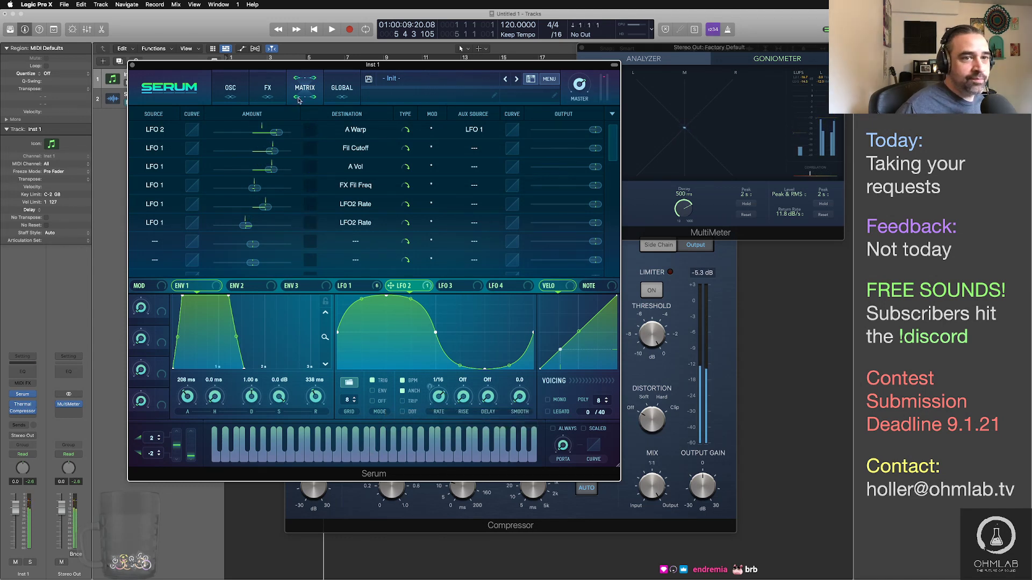
# Step: Rearrange the Serum and Compressor windows so that Serum sits in front with its matrix fully in view
pyautogui.moveTo(304, 64); pyautogui.dragTo(560, 202)
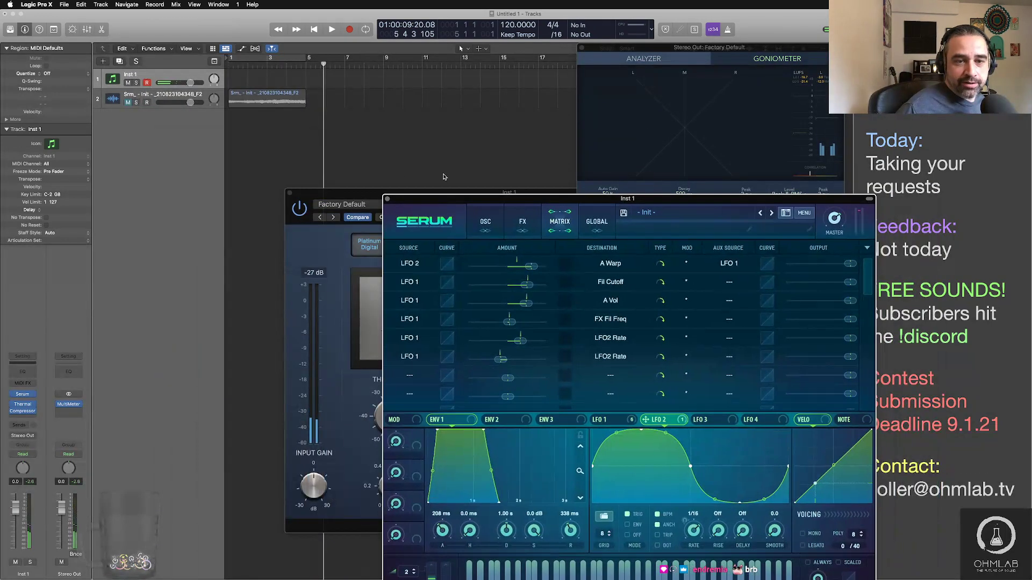
pyautogui.moveTo(361, 192); pyautogui.dragTo(251, 119)
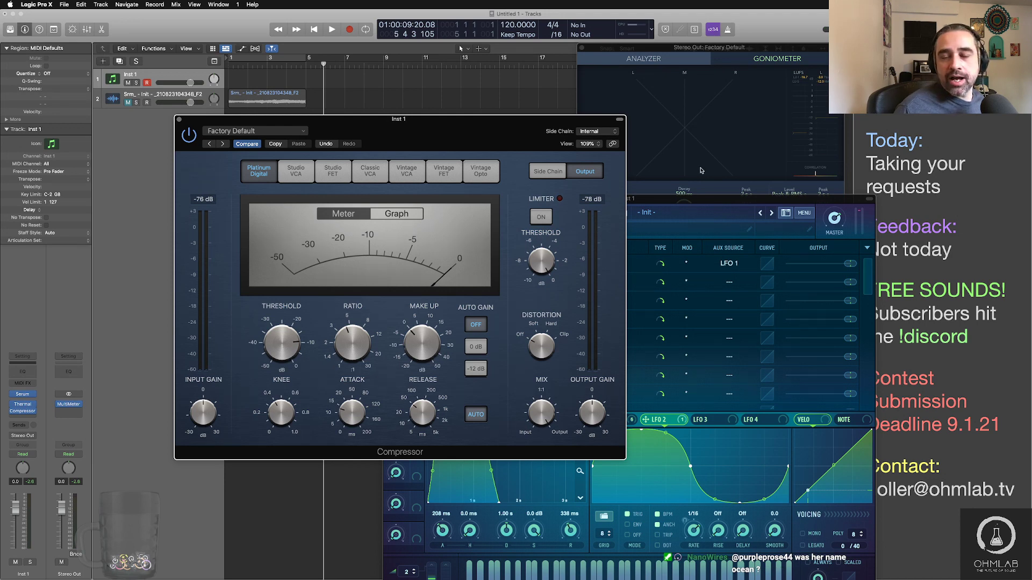
pyautogui.moveTo(700, 203); pyautogui.dragTo(546, 93)
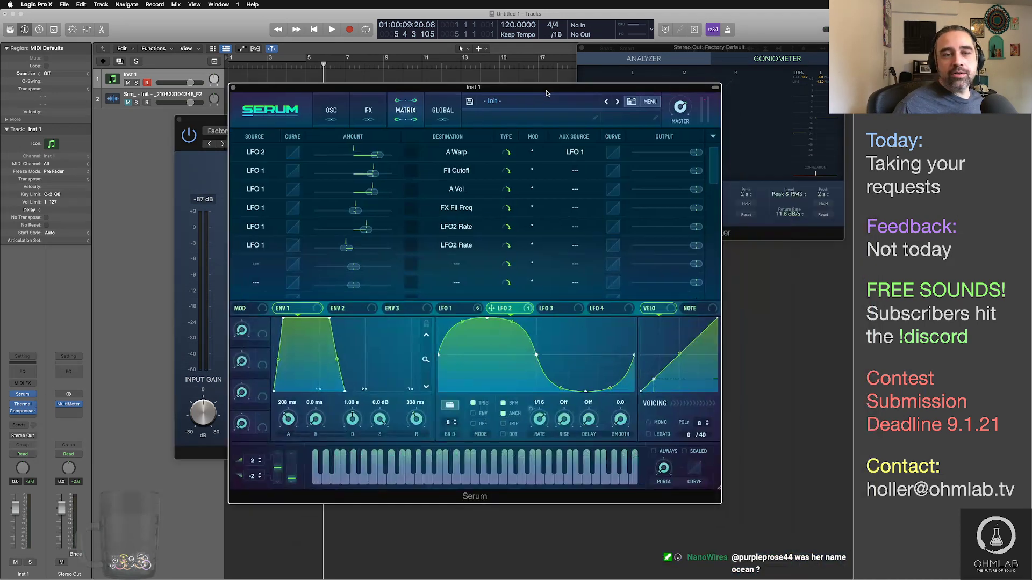
# Step: Try Serum's Default skin and switch back to the Promethium skin
pyautogui.click(270, 110)
pyautogui.moveTo(264, 138)
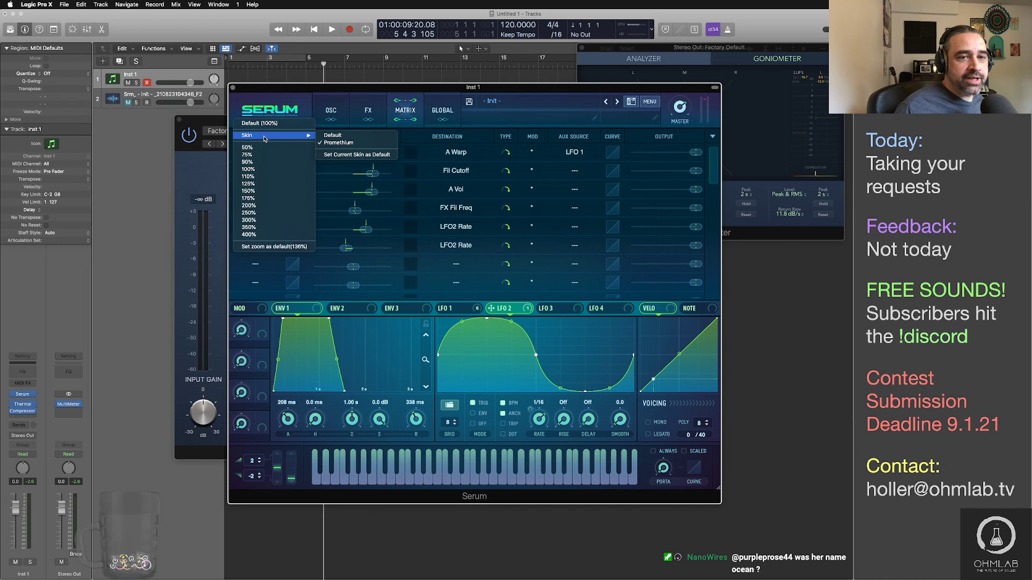
pyautogui.click(358, 138)
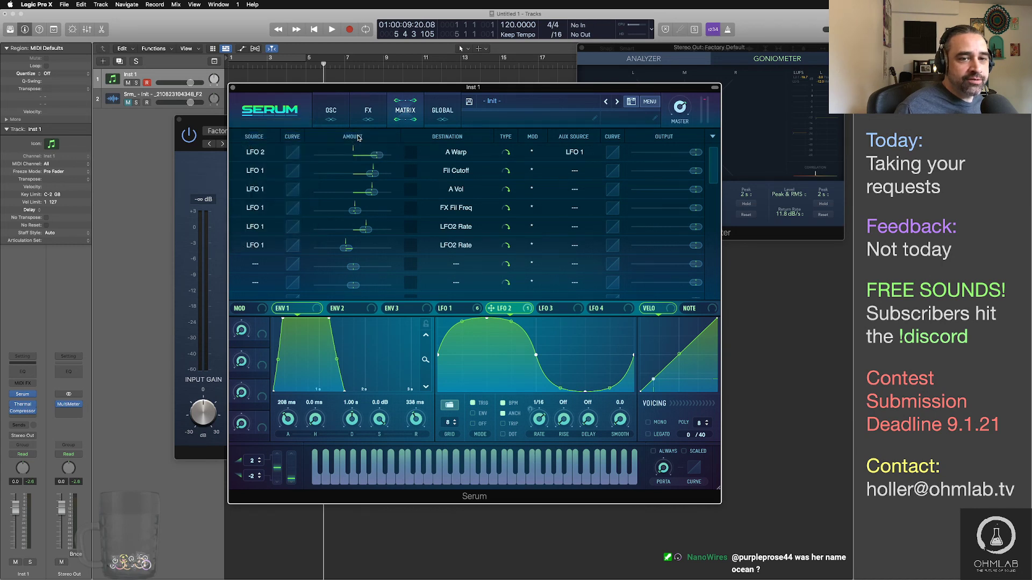
pyautogui.click(290, 107)
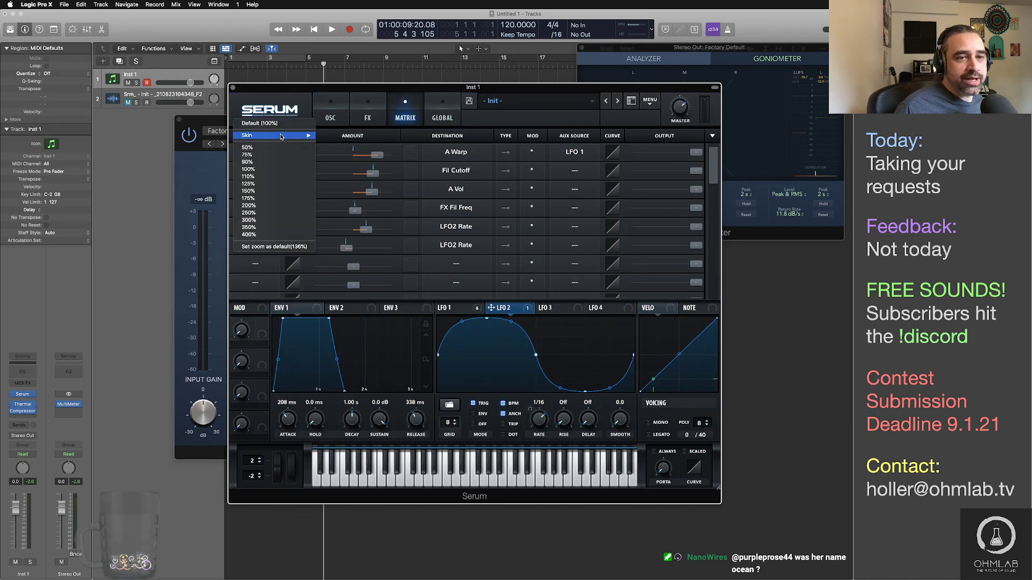
pyautogui.moveTo(280, 137)
pyautogui.click(337, 145)
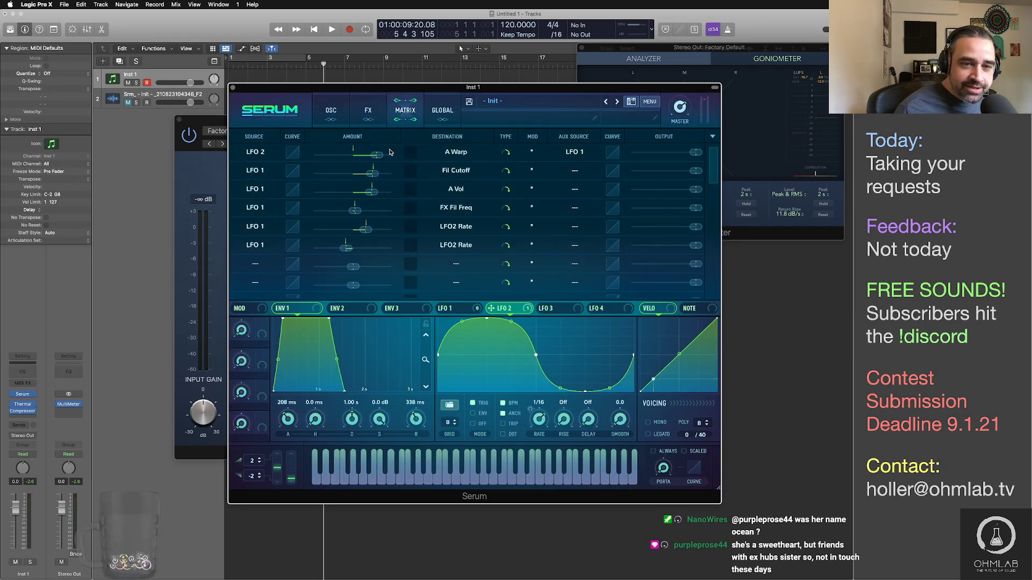
# Step: Reposition the Serum window, and close both the Serum and Compressor windows
pyautogui.moveTo(334, 88); pyautogui.dragTo(409, 100)
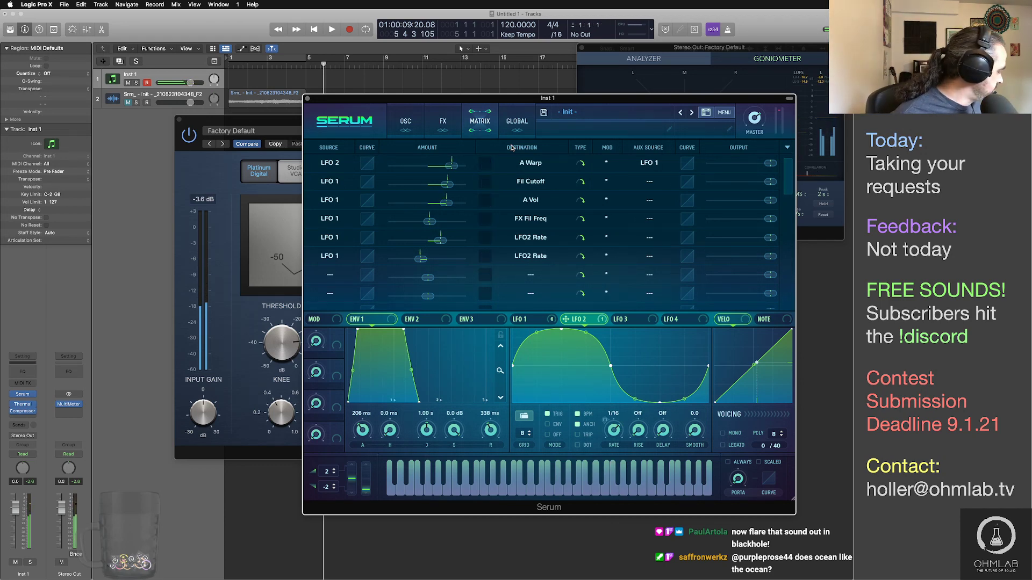
pyautogui.moveTo(345, 101)
pyautogui.mouseDown()
pyautogui.moveTo(347, 121)
pyautogui.moveTo(338, 119)
pyautogui.mouseUp()
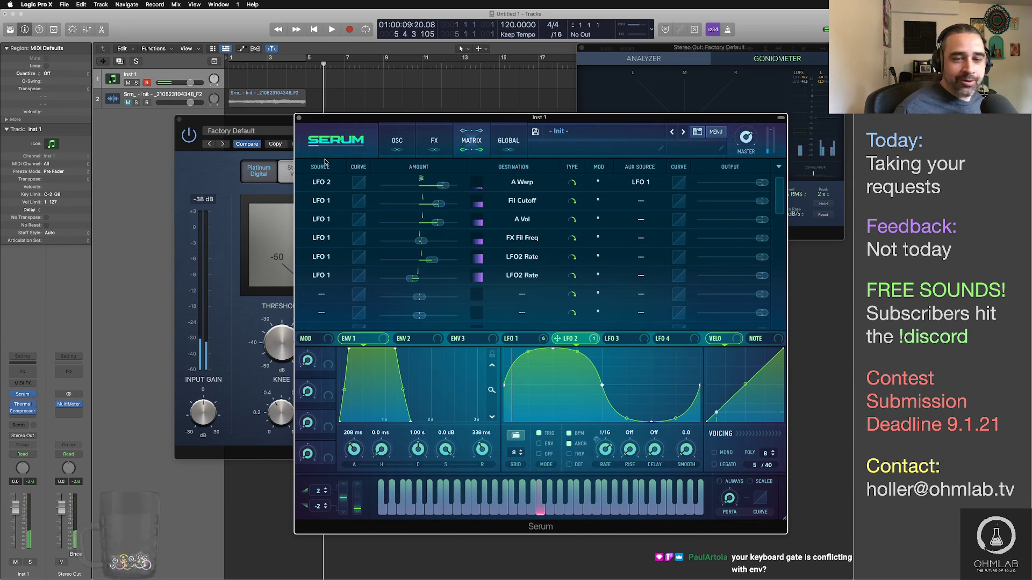
pyautogui.click(299, 118)
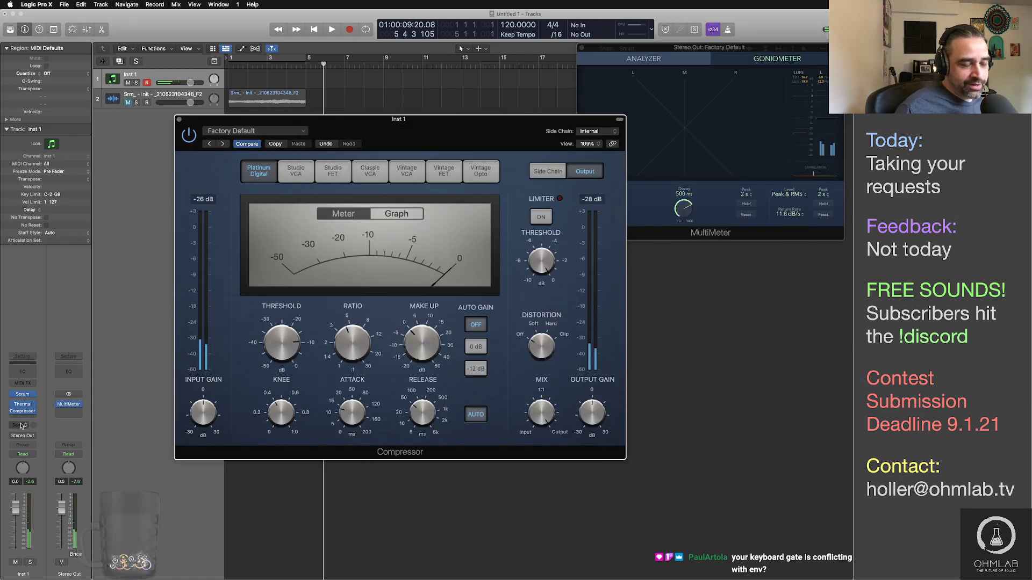
pyautogui.click(178, 119)
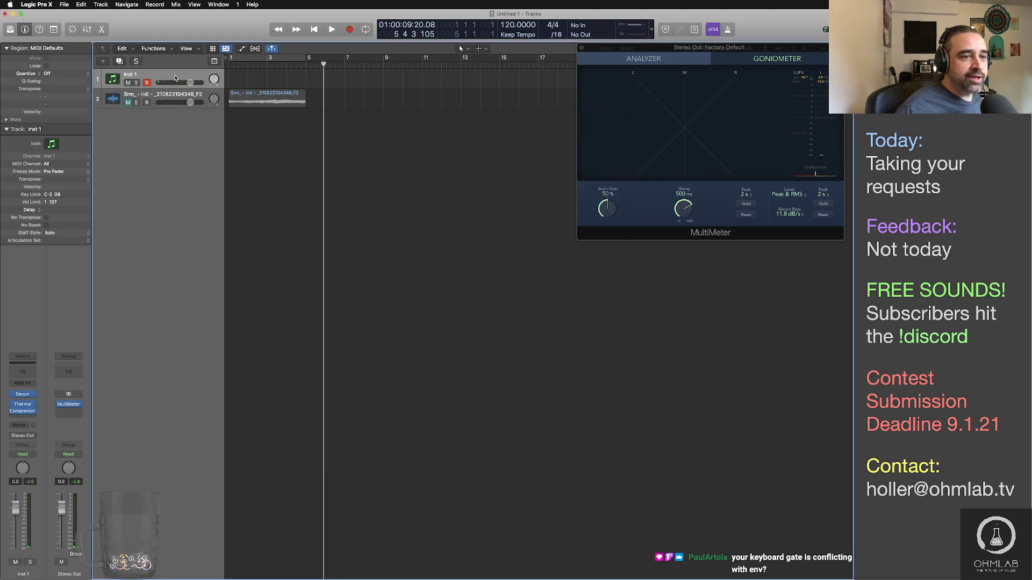
# Step: Reopen Serum from the Inst 1 channel and examine the shapes and settings of LFO 1 and LFO 2
pyautogui.click(25, 396)
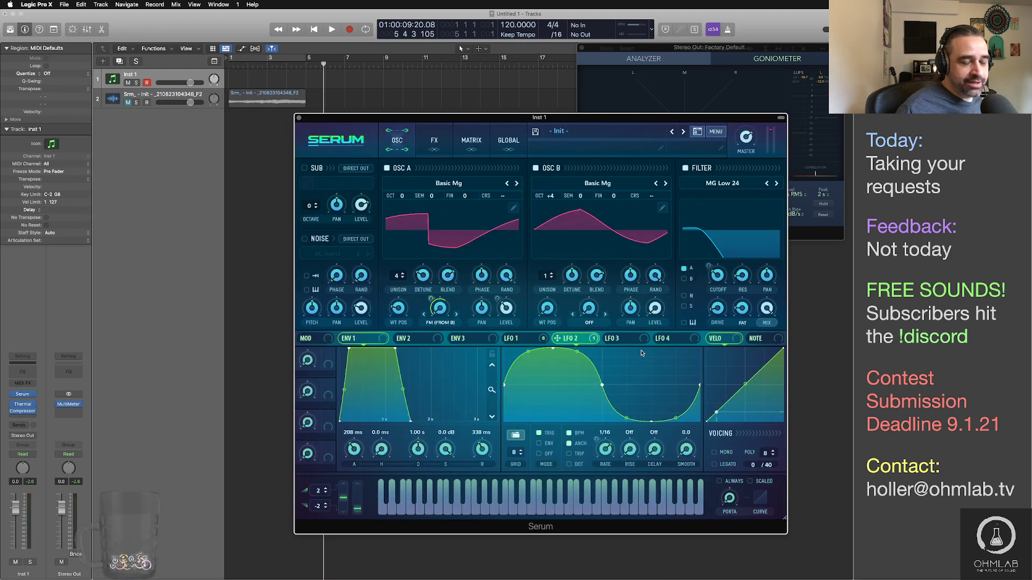
pyautogui.moveTo(593, 122); pyautogui.dragTo(562, 121)
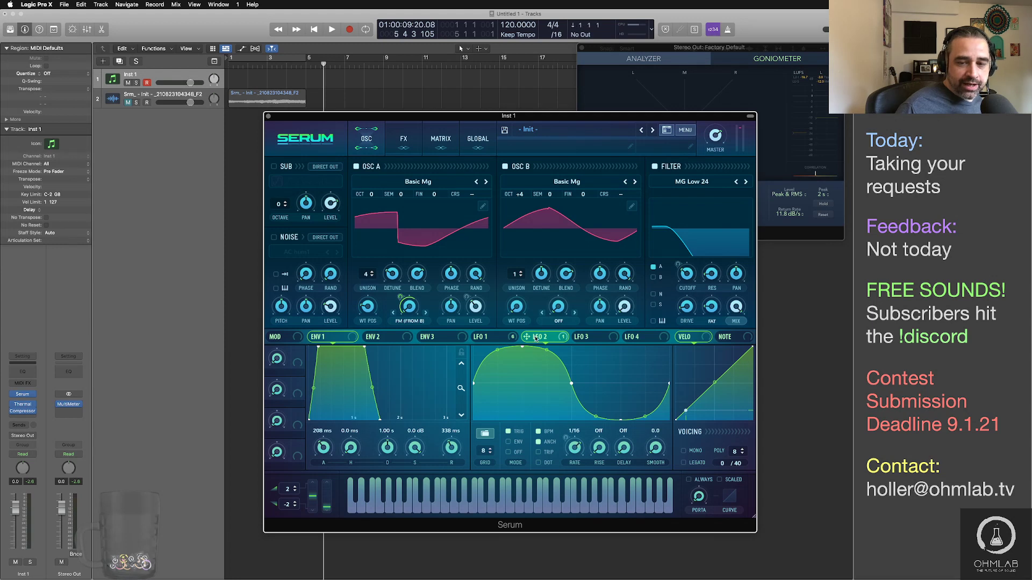
pyautogui.click(496, 337)
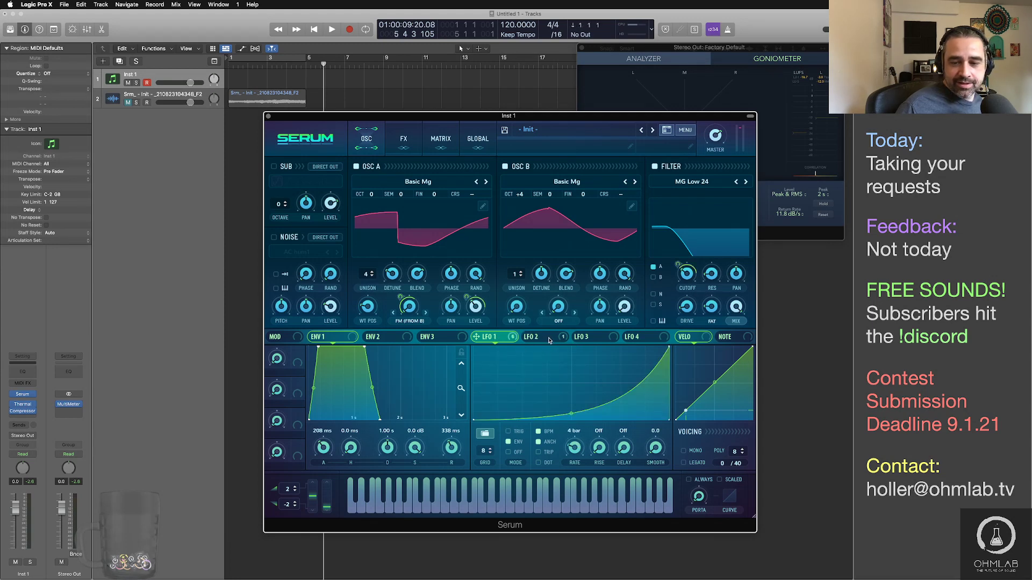
pyautogui.click(549, 340)
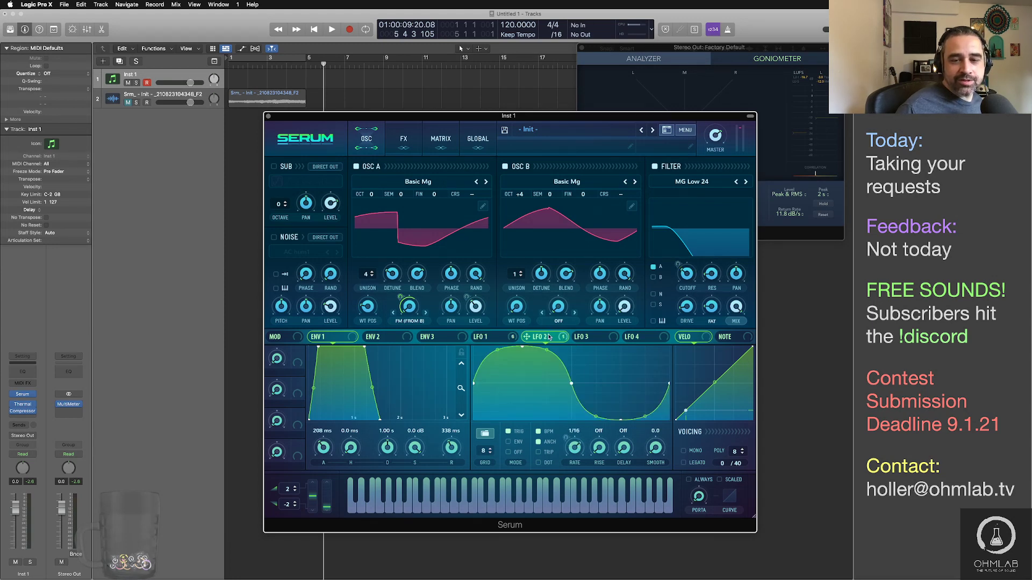
# Step: Check the effects page and oscillator settings of the Inst 1 Serum patch, and close its window
pyautogui.click(409, 137)
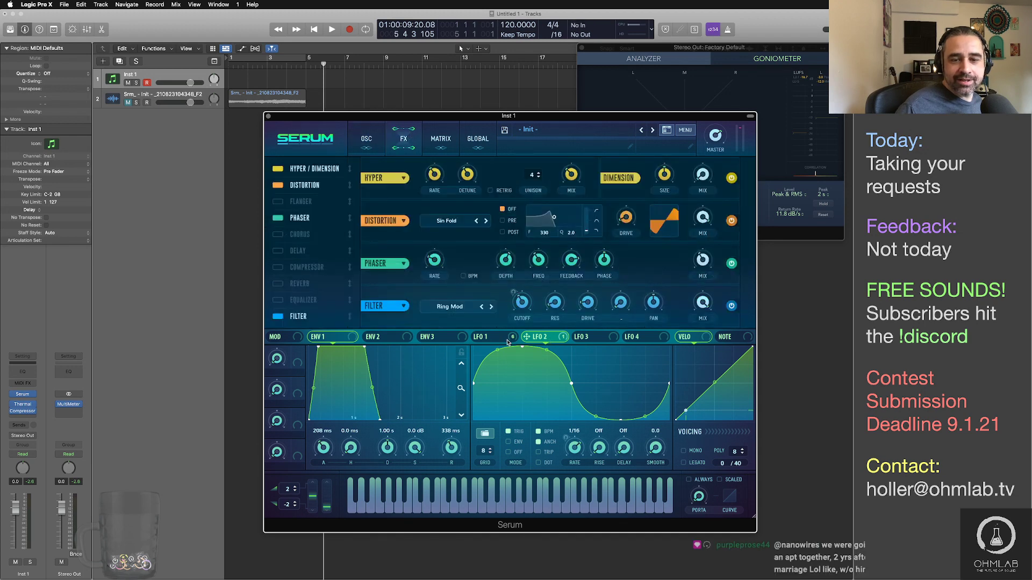
pyautogui.click(374, 153)
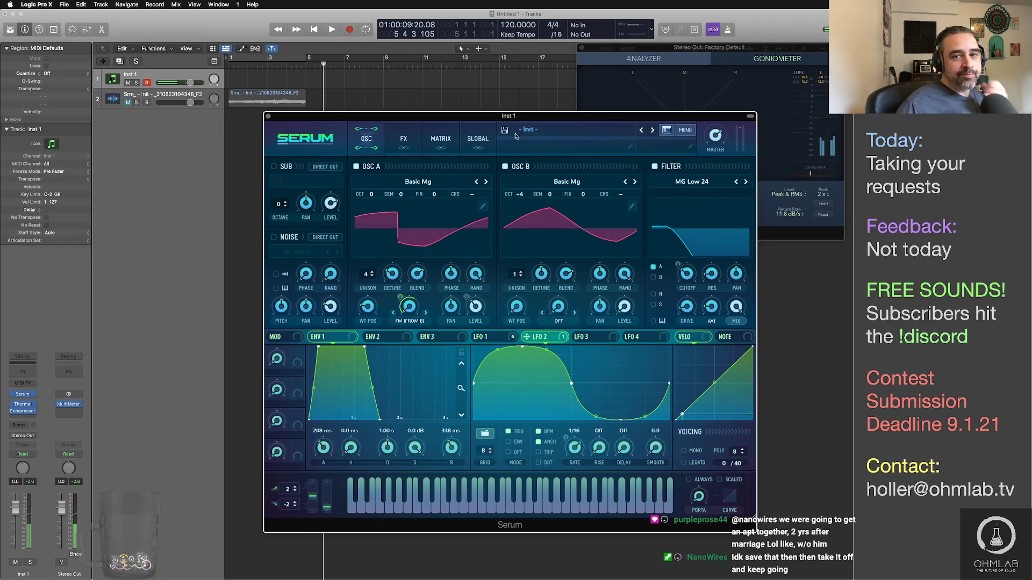
pyautogui.moveTo(522, 116); pyautogui.dragTo(517, 80)
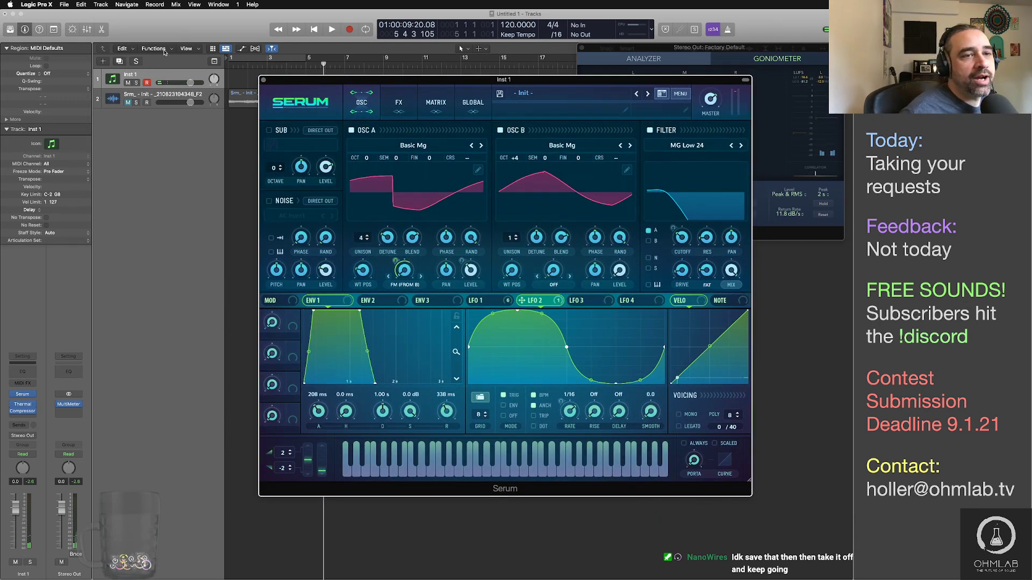
pyautogui.click(263, 79)
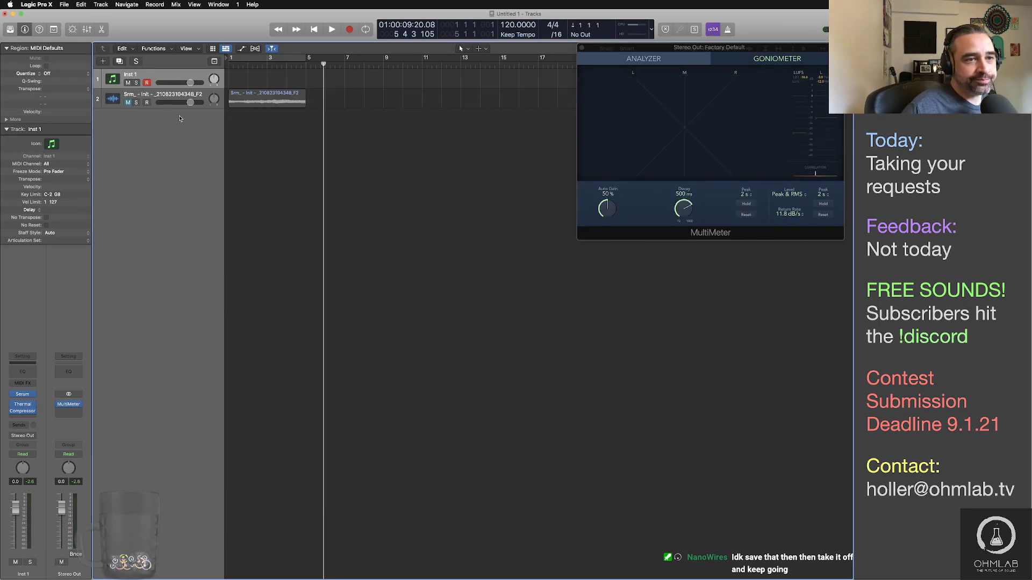
# Step: Add a new software instrument track below the audio track, solo it, and load Serum in stereo on it
pyautogui.doubleClick(166, 126)
pyautogui.click(137, 122)
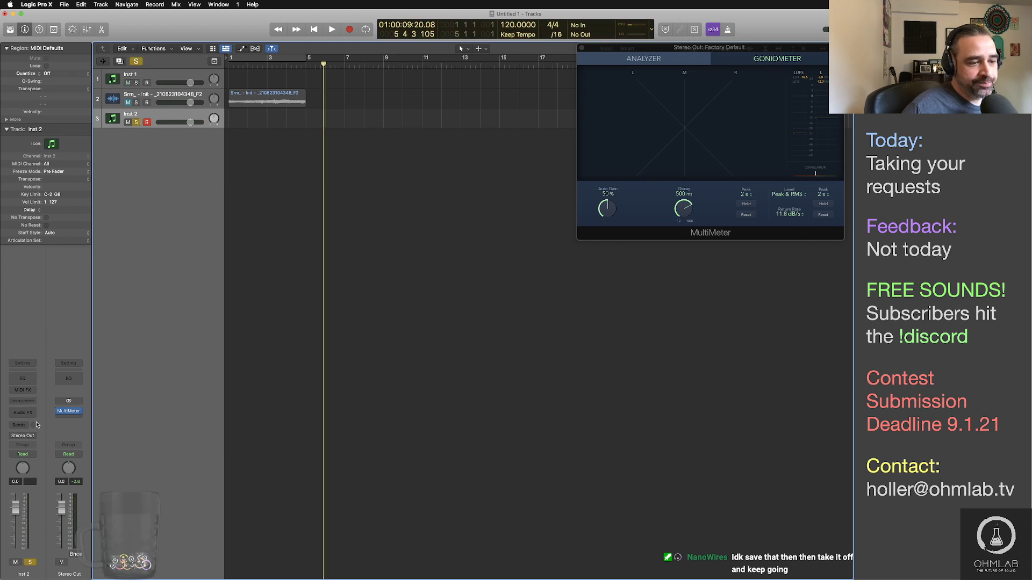
pyautogui.click(22, 401)
pyautogui.moveTo(37, 422)
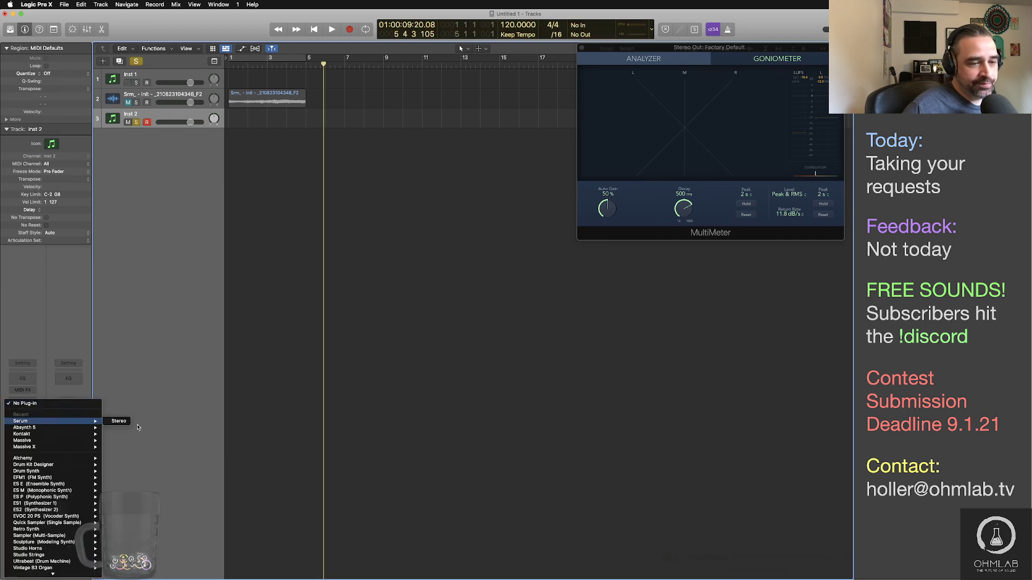
pyautogui.click(120, 421)
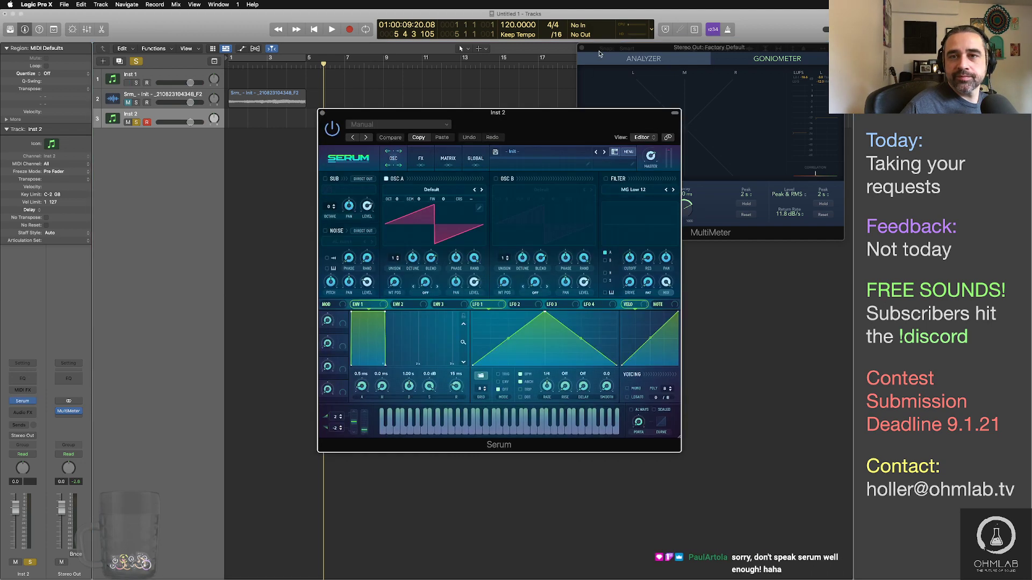
# Step: Enlarge the new Serum window, hide its plug-in header, and reposition it over the arrange area
pyautogui.moveTo(562, 128); pyautogui.dragTo(495, 66)
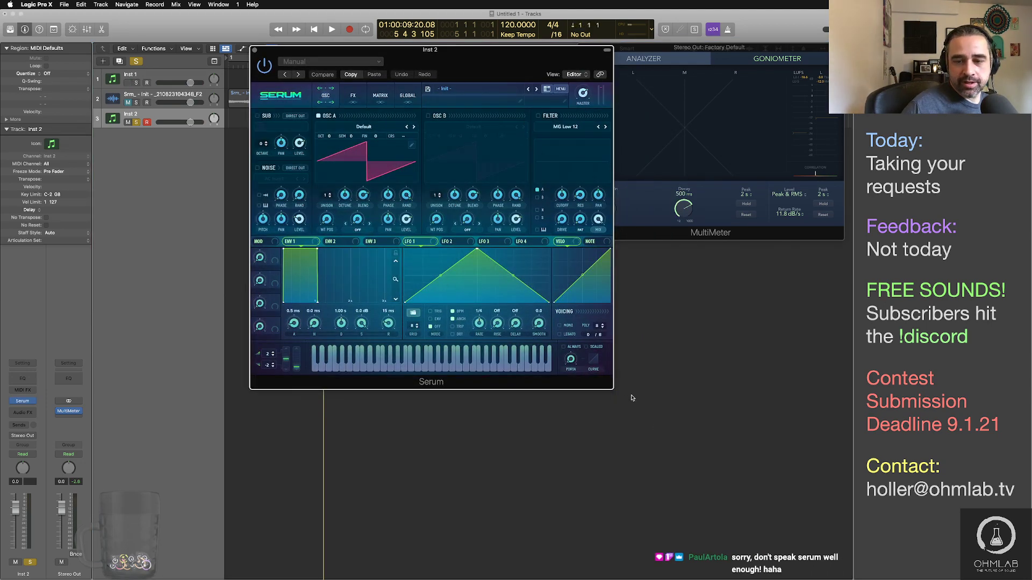
pyautogui.moveTo(632, 398); pyautogui.dragTo(789, 536)
pyautogui.moveTo(612, 67)
pyautogui.mouseDown()
pyautogui.moveTo(624, 131)
pyautogui.moveTo(583, 43)
pyautogui.moveTo(627, 71)
pyautogui.mouseUp()
pyautogui.click(754, 40)
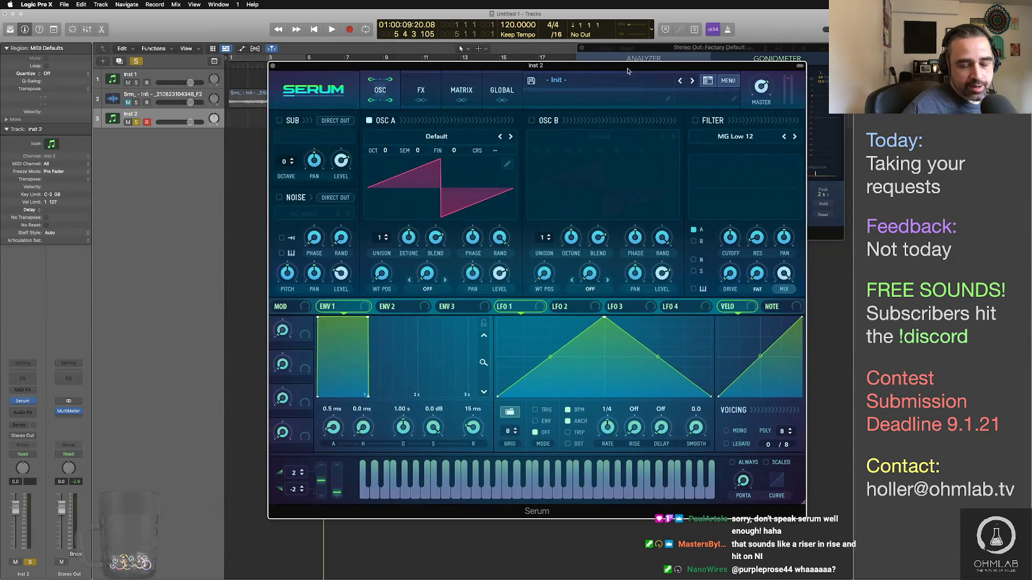
# Step: Switch to Finder and audition the short, medium and long Large Robotic Movements files in the 8.20.21_Robotics + Dubstep Bounces folder
pyautogui.press('super+Tab')
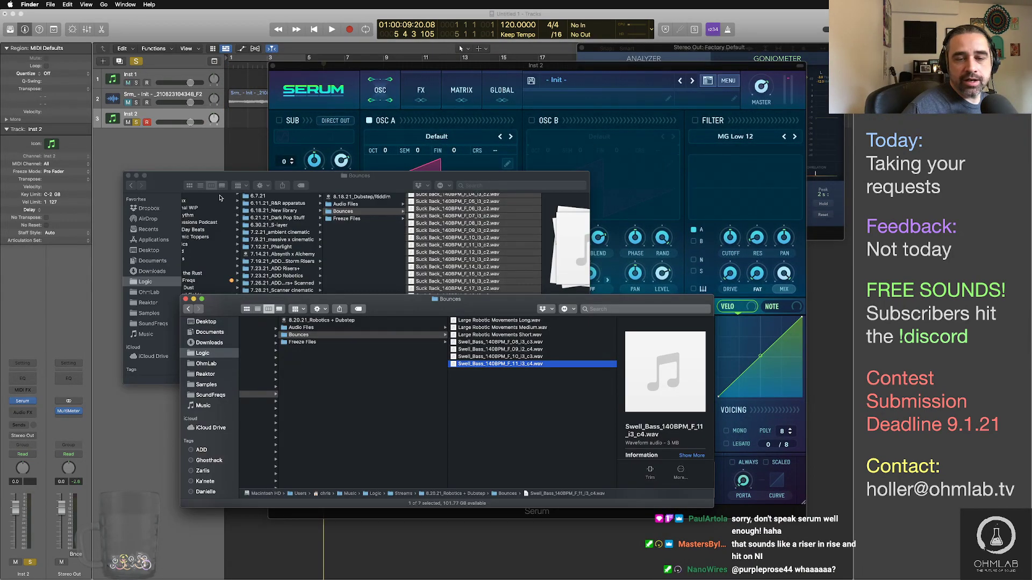
pyautogui.click(509, 439)
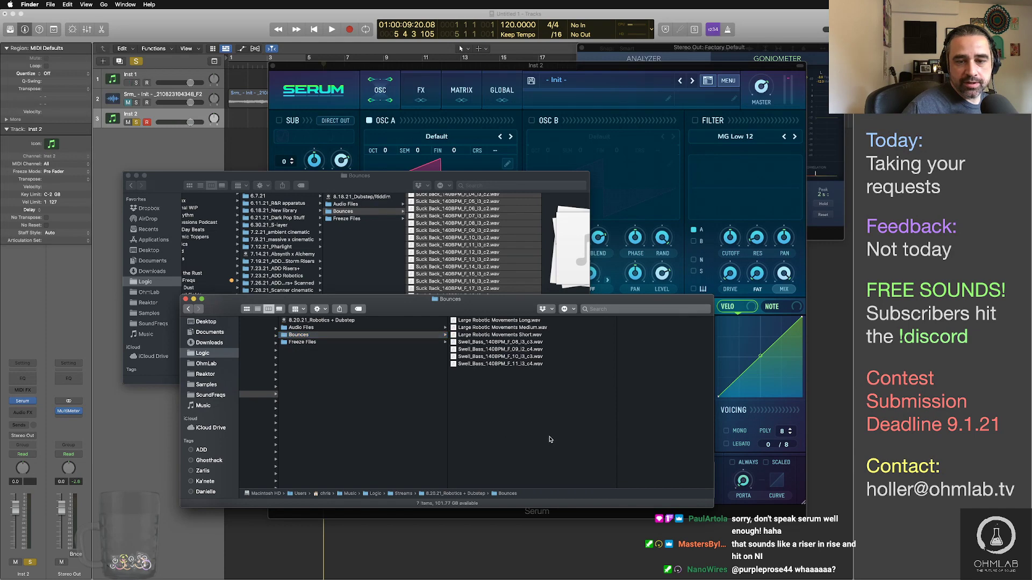
pyautogui.keyDown('shift'); pyautogui.click(456, 310); pyautogui.keyUp('shift')
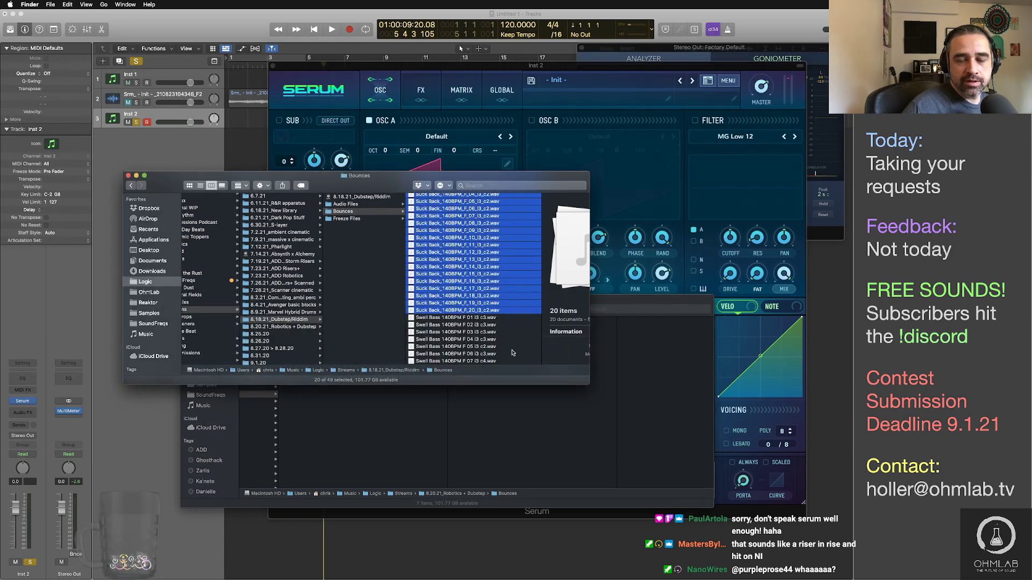
pyautogui.click(511, 349)
pyautogui.click(517, 408)
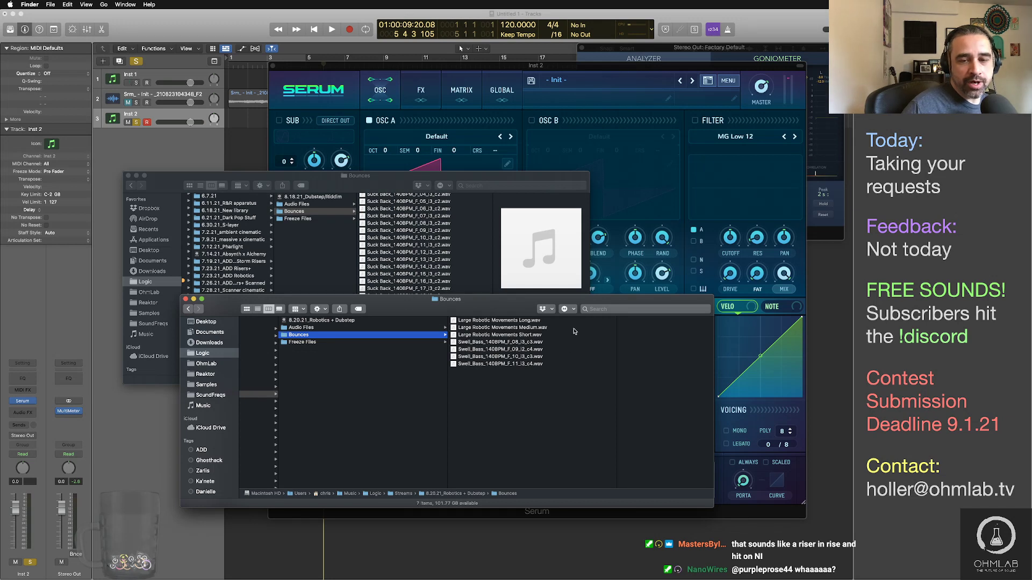
pyautogui.click(525, 337)
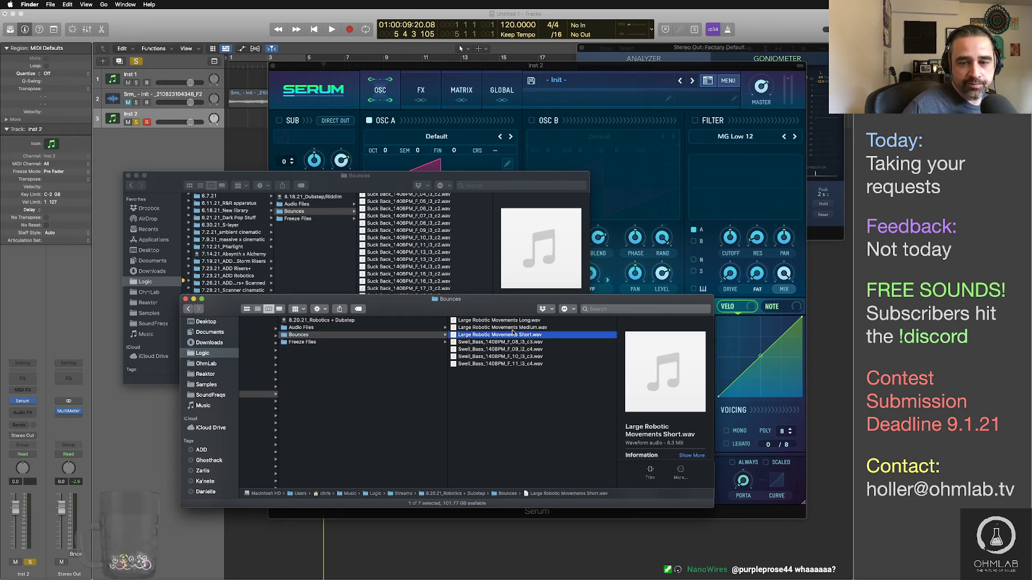
pyautogui.press('space')
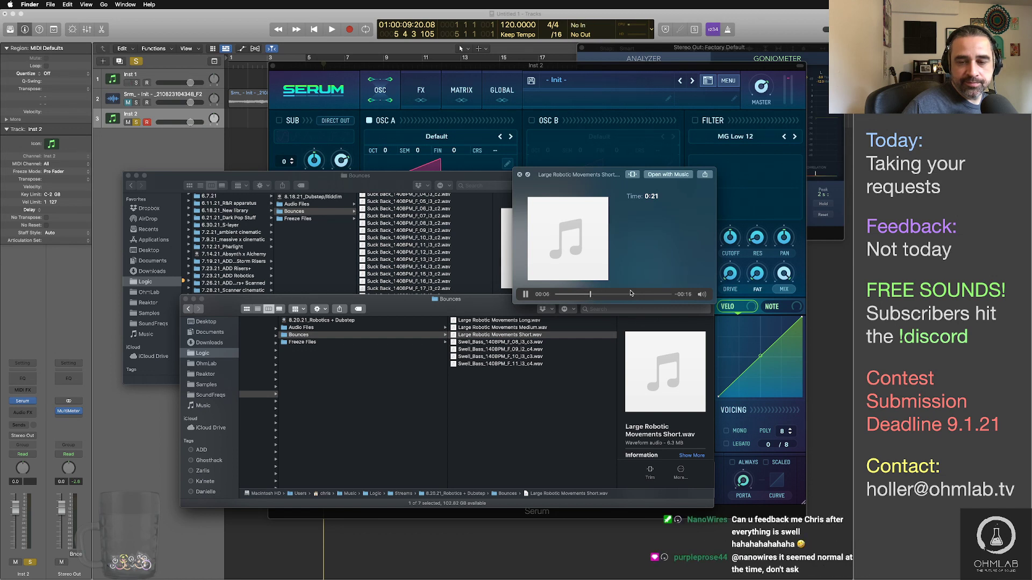
pyautogui.click(553, 328)
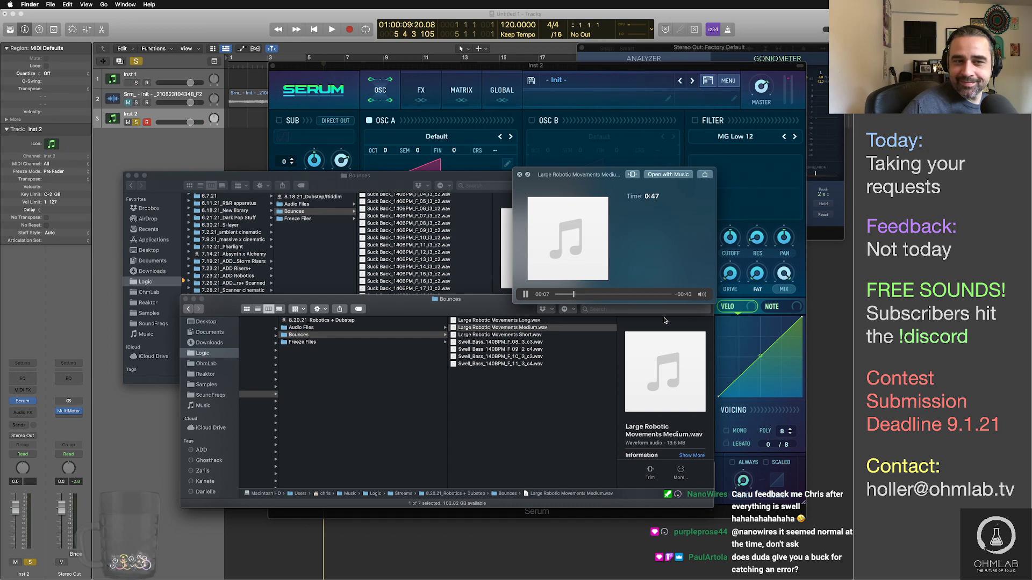
pyautogui.press('space')
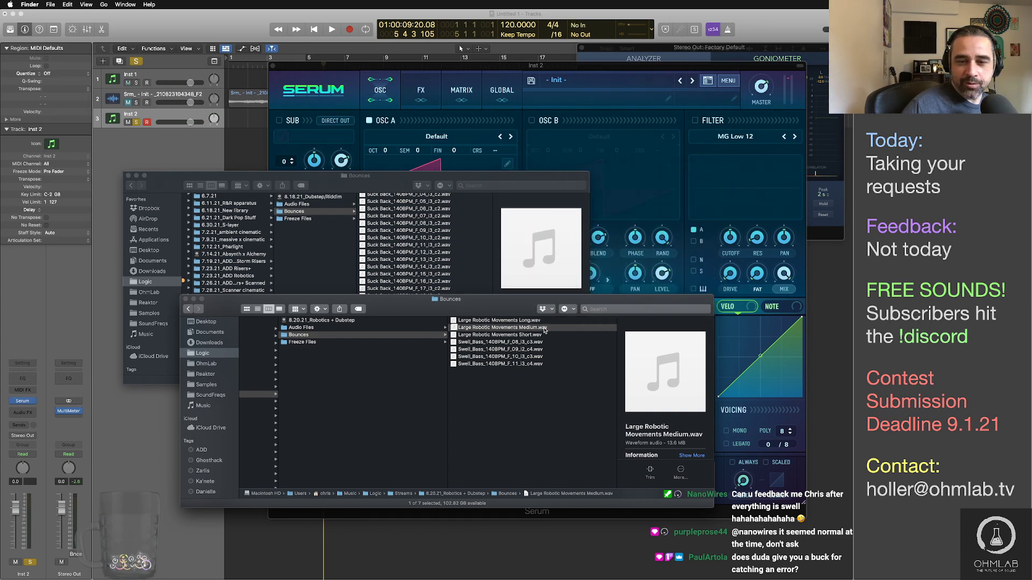
pyautogui.press('Up')
pyautogui.press('space')
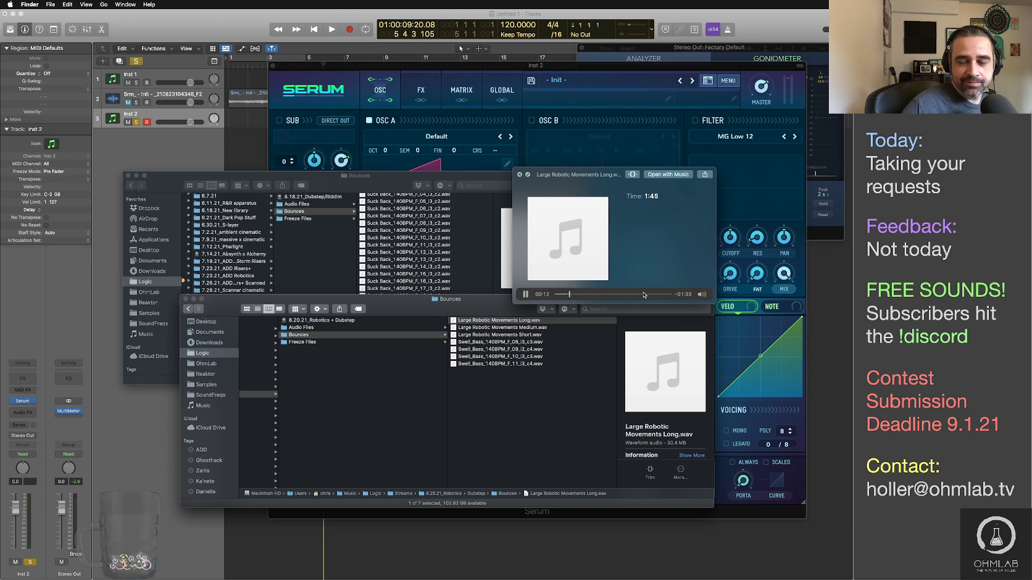
pyautogui.press('space')
# Step: Audition the Swell Bass 140BPM F files 01 to 03 in the 8.18.21_Dubstep/Riddim Bounces folder
pyautogui.click(467, 282)
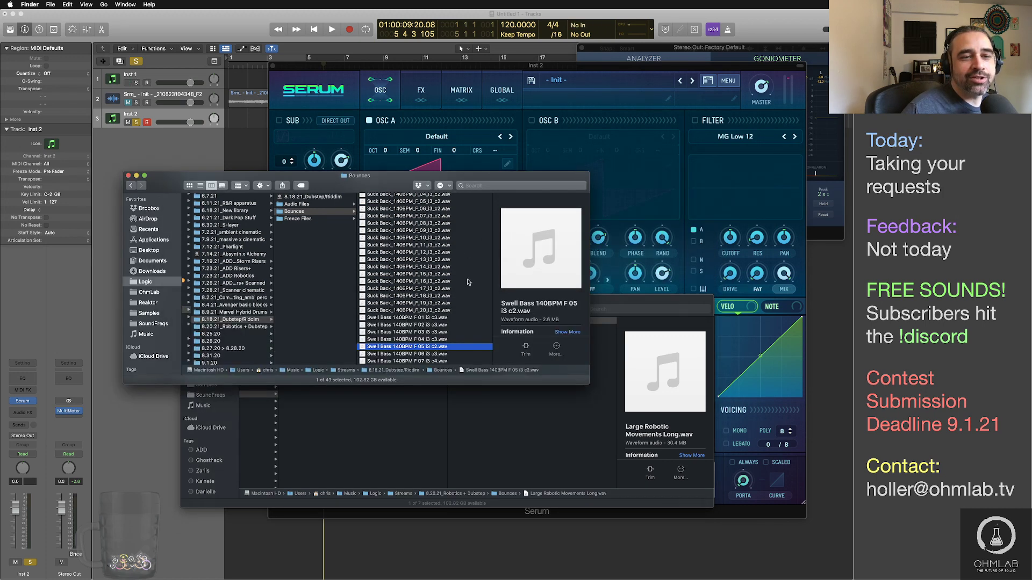
pyautogui.press('Down')
pyautogui.press('Down')
pyautogui.press('Down')
pyautogui.press('Down')
pyautogui.press('Down')
pyautogui.press('Down')
pyautogui.press('Down')
pyautogui.press('Down')
pyautogui.press('Down')
pyautogui.scroll(1, 453, 279)
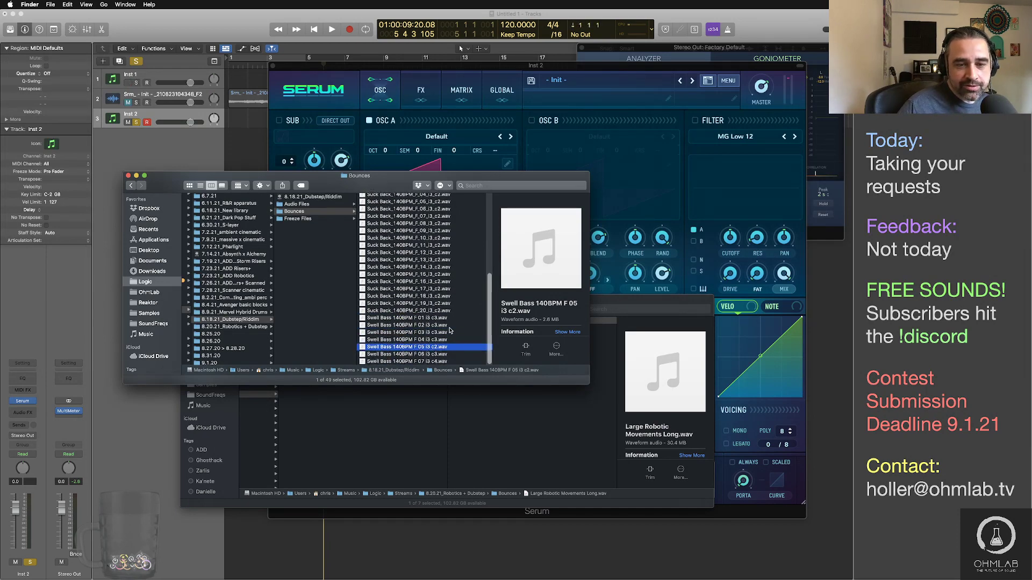
pyautogui.scroll(2, 449, 331)
pyautogui.scroll(-2, 449, 330)
pyautogui.click(446, 318)
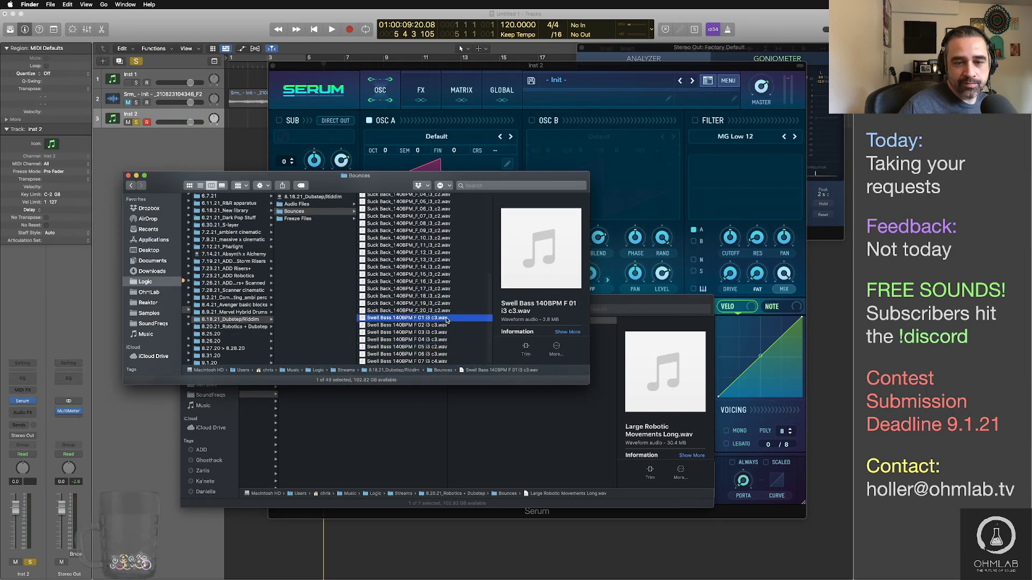
pyautogui.press('space')
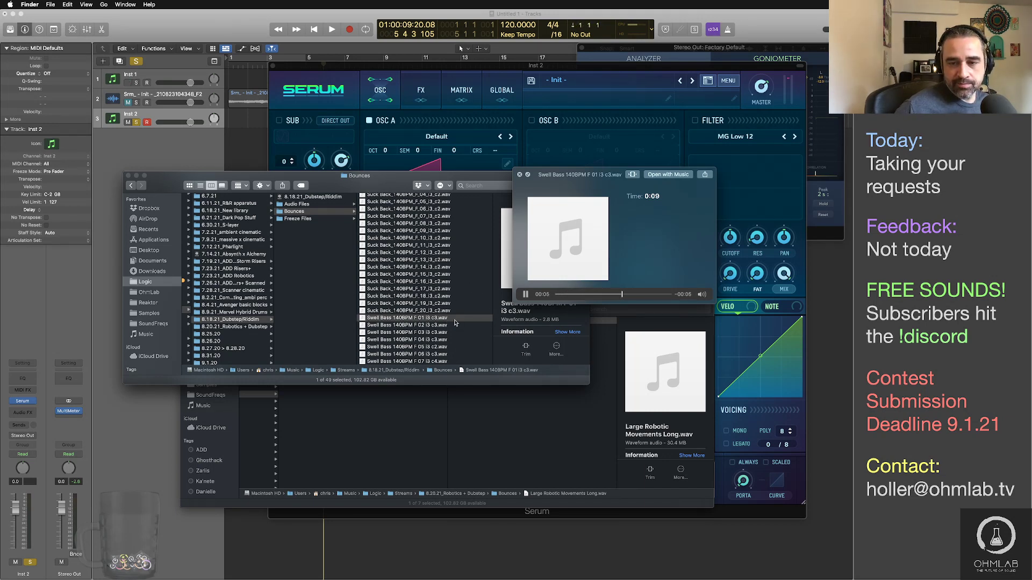
pyautogui.press('Down')
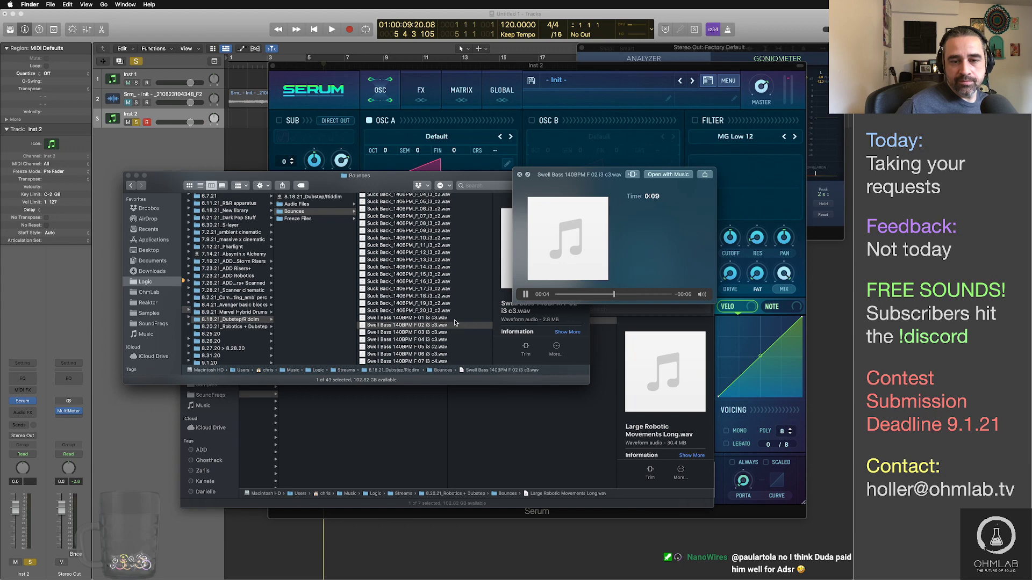
pyautogui.press('Down')
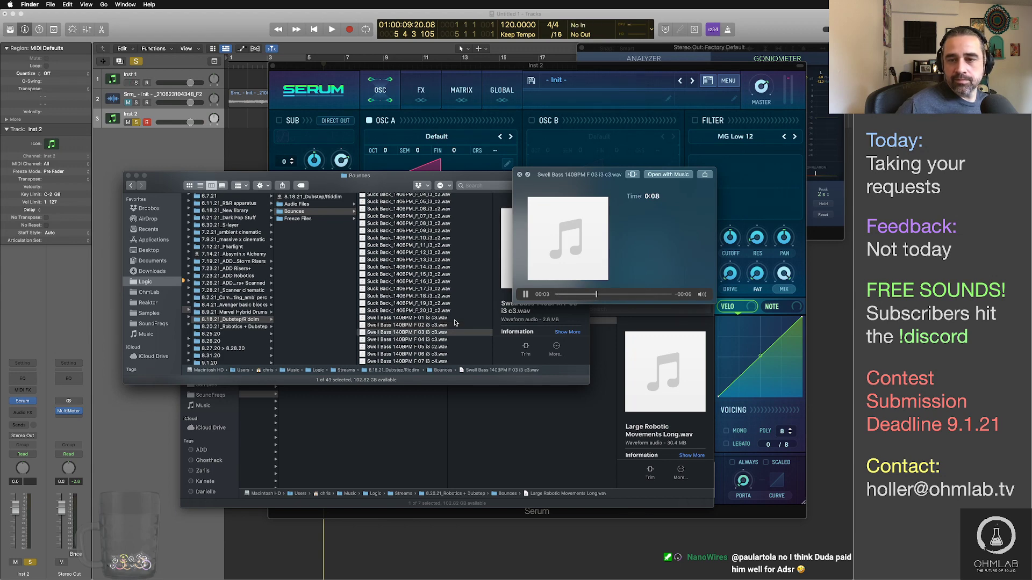
pyautogui.press('space')
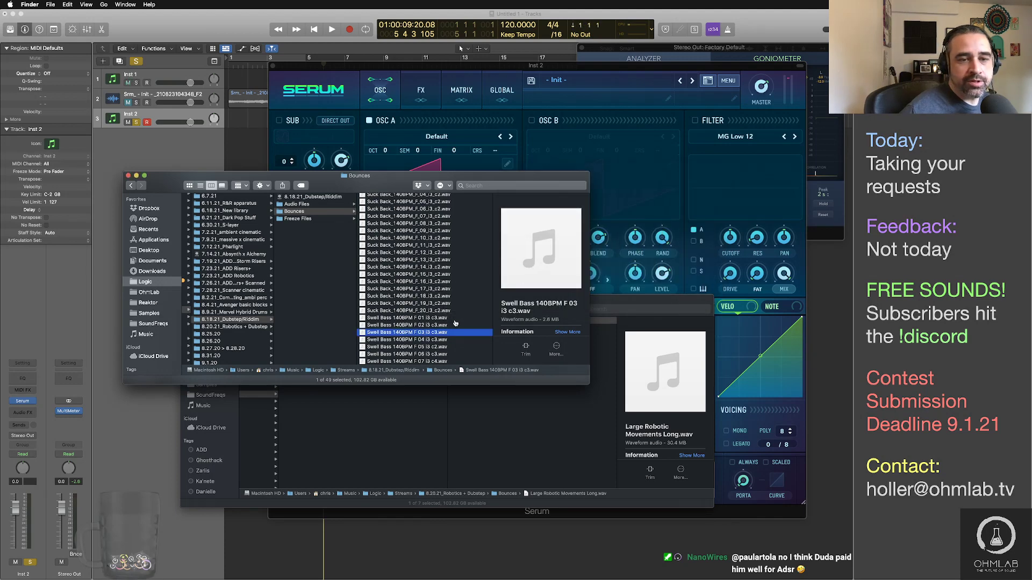
# Step: Return to Serum in Logic Pro, load the user SoundFreqs wavetable Warp Drive into OSC A, and try wavetable position 3
pyautogui.click(595, 68)
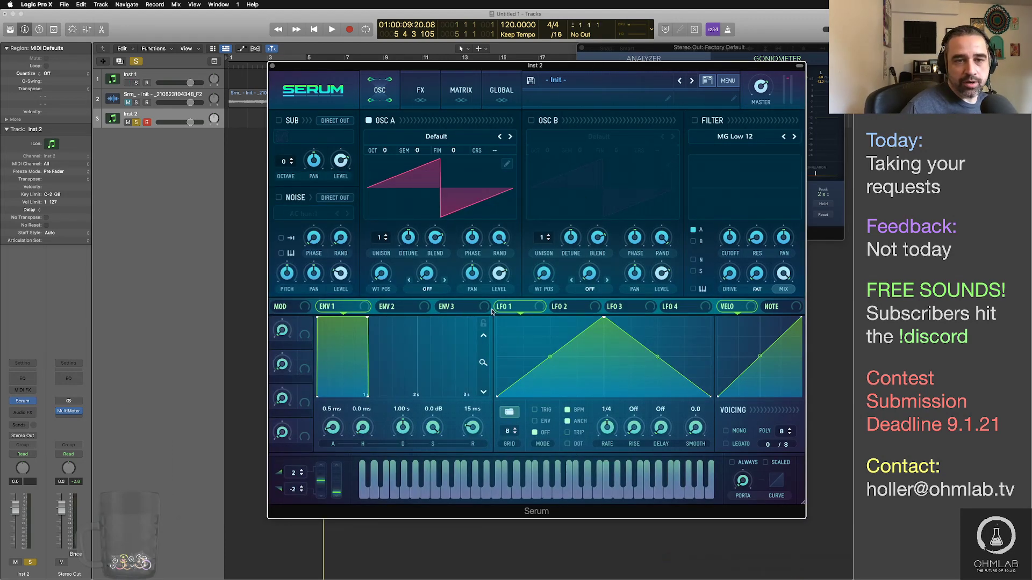
pyautogui.moveTo(438, 67)
pyautogui.mouseDown()
pyautogui.moveTo(449, 102)
pyautogui.moveTo(431, 75)
pyautogui.mouseUp()
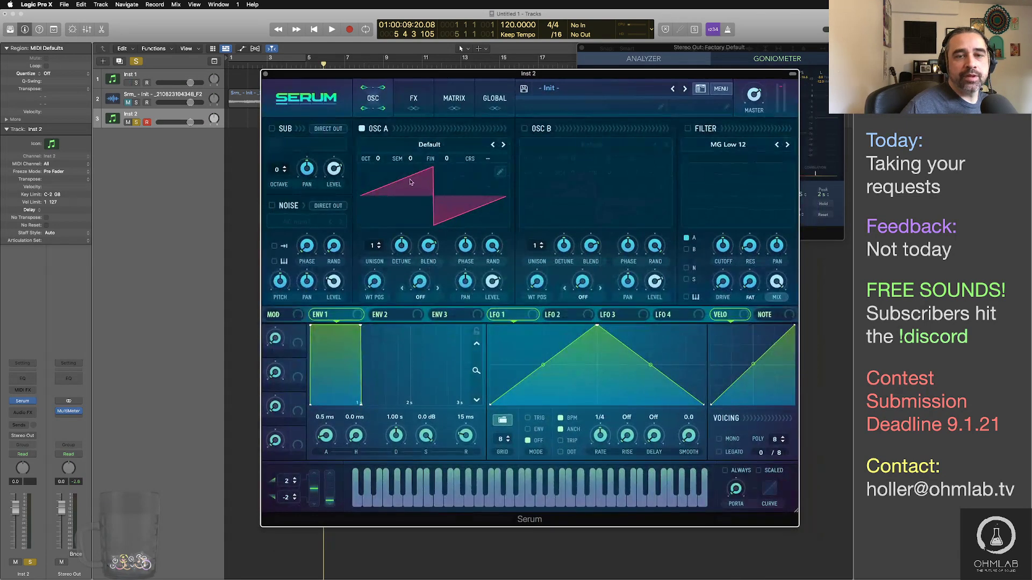
pyautogui.click(437, 141)
pyautogui.moveTo(457, 182)
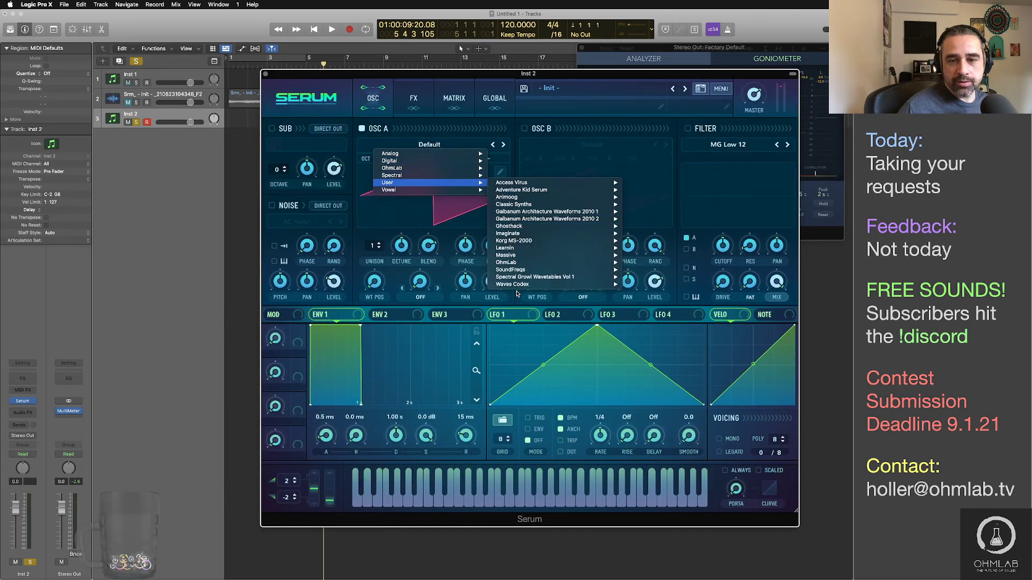
pyautogui.moveTo(519, 269)
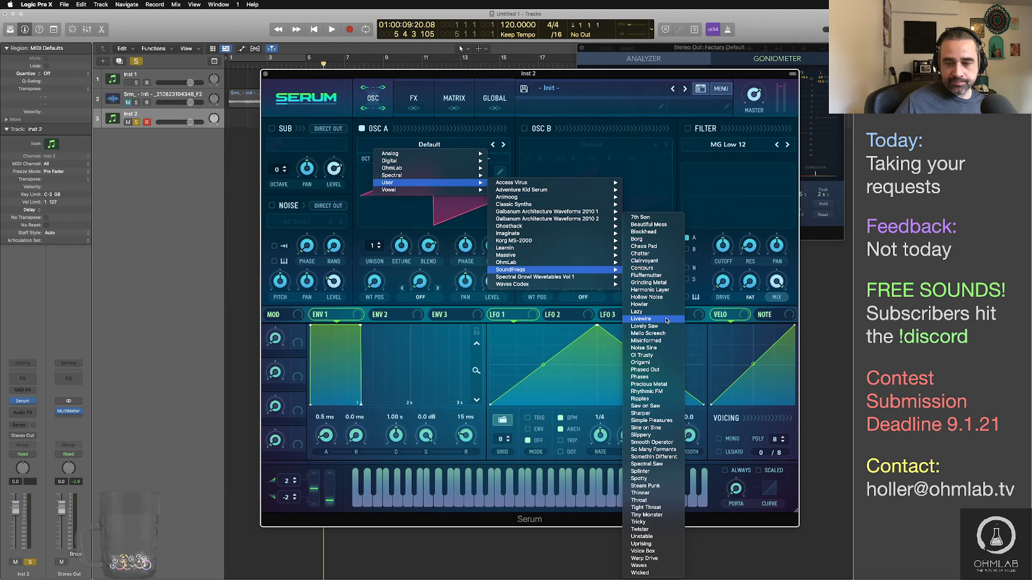
pyautogui.click(645, 558)
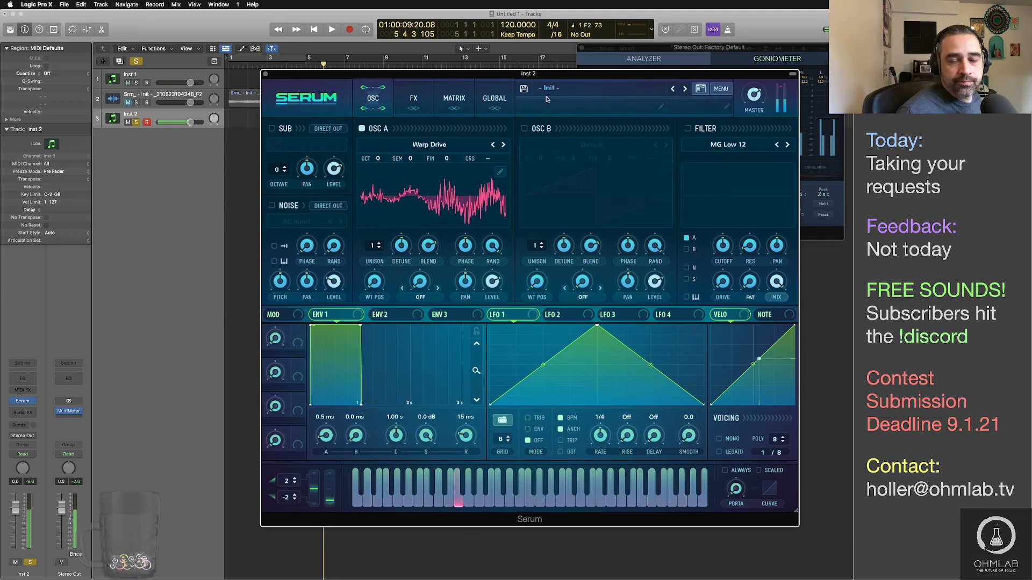
pyautogui.moveTo(376, 273)
pyautogui.mouseDown()
pyautogui.moveTo(375, 256)
pyautogui.moveTo(375, 275)
pyautogui.mouseUp()
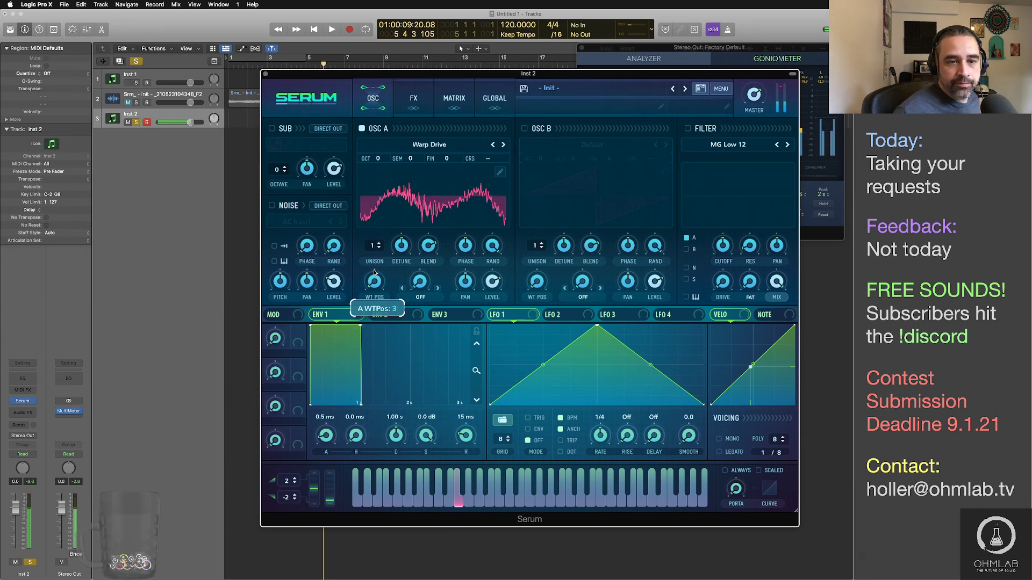
# Step: Delete the first frame of OSC A's Warp Drive wavetable in the wavetable editor, and return to the oscillator page
pyautogui.click(500, 172)
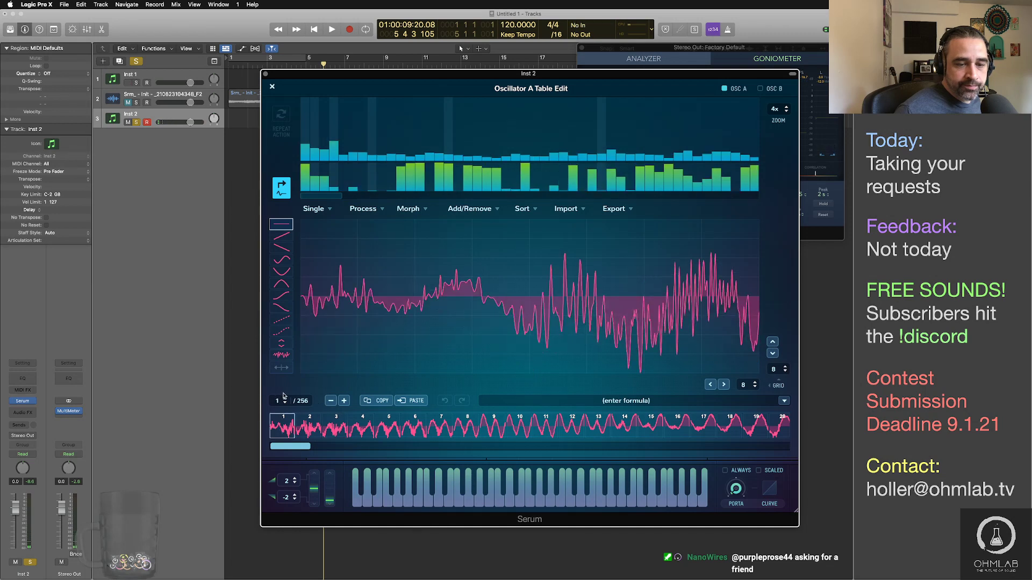
pyautogui.moveTo(283, 396); pyautogui.dragTo(298, 389)
pyautogui.click(286, 426)
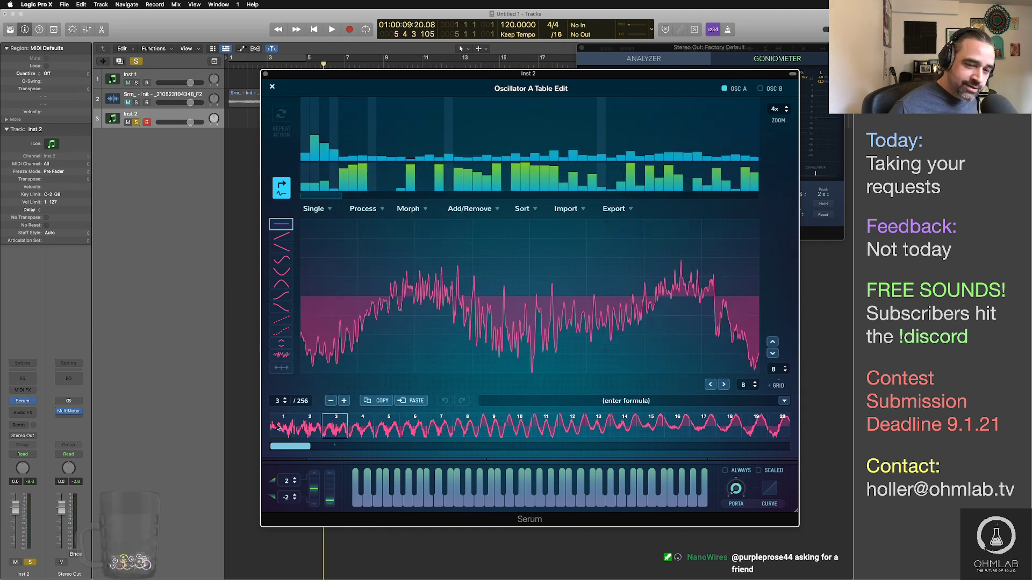
pyautogui.click(330, 401)
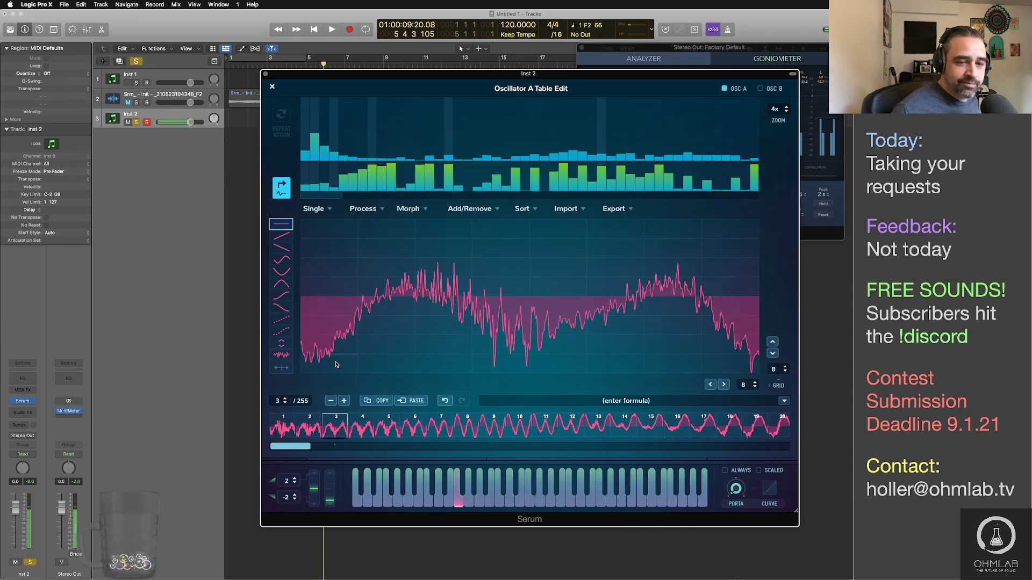
pyautogui.click(272, 86)
pyautogui.moveTo(375, 292)
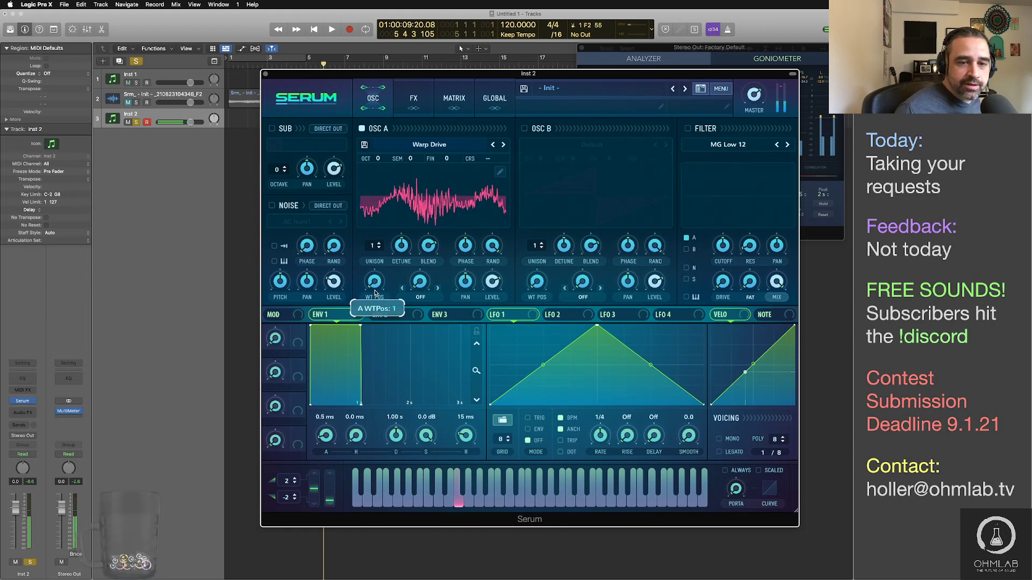
# Step: Remove another opening frame from OSC A's Warp Drive wavetable in the wavetable editor, look over the Morph options, and return to the oscillators
pyautogui.moveTo(375, 292)
pyautogui.mouseDown()
pyautogui.moveTo(364, 228)
pyautogui.moveTo(371, 299)
pyautogui.mouseUp()
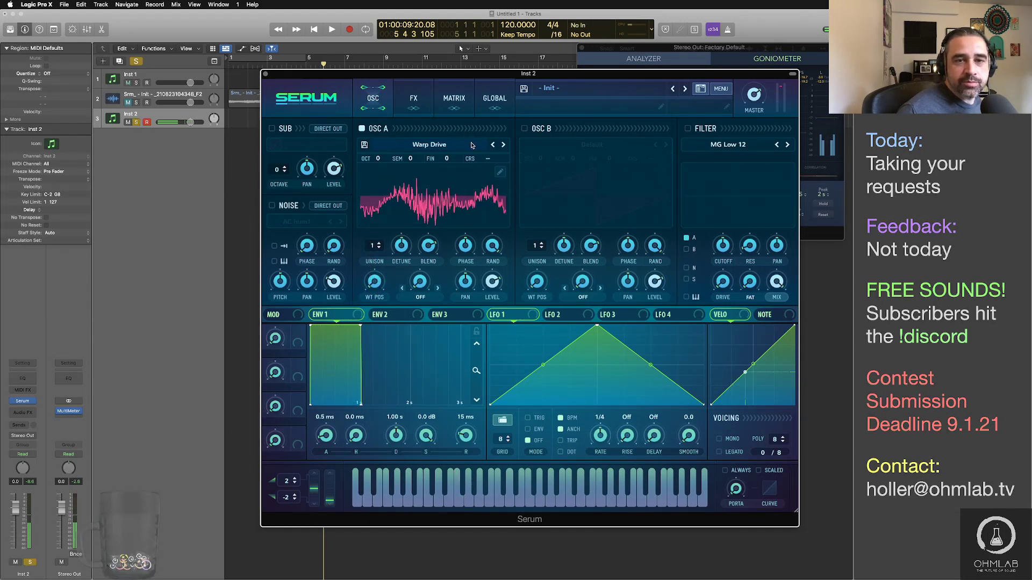
pyautogui.click(499, 172)
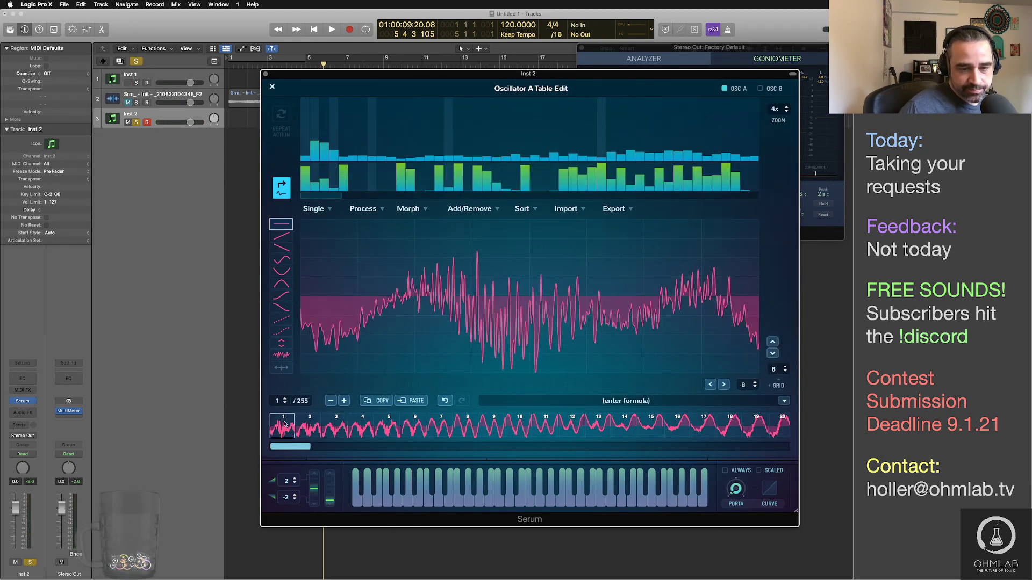
pyautogui.click(332, 400)
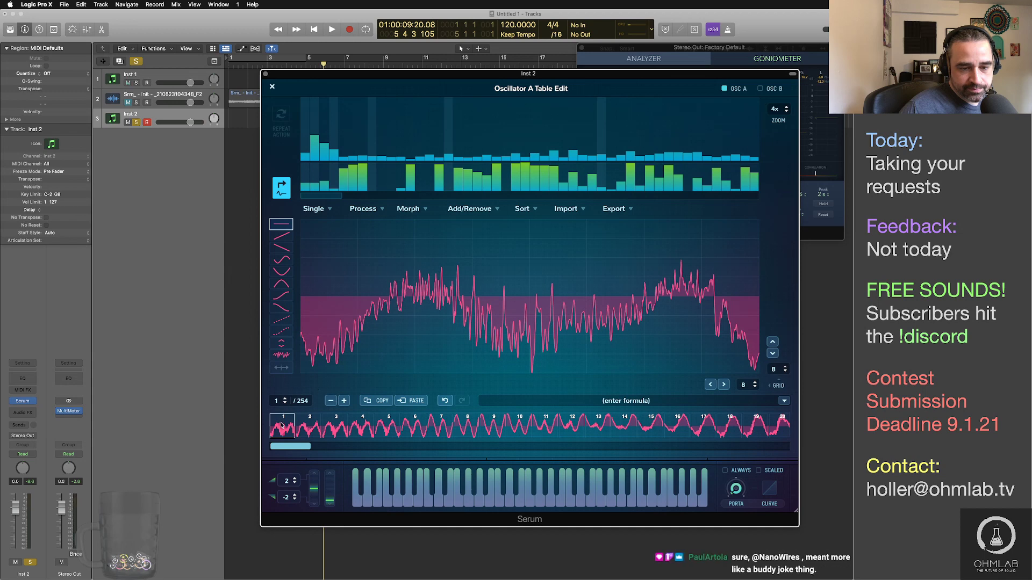
pyautogui.scroll(-15, 281, 425)
pyautogui.keyDown('shift'); pyautogui.click(776, 429); pyautogui.keyUp('shift')
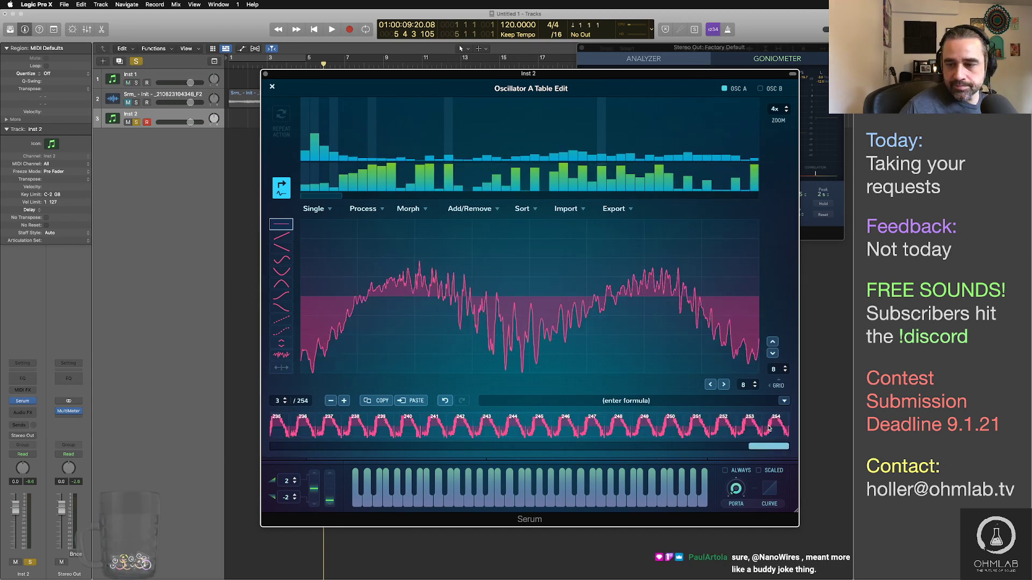
pyautogui.click(407, 211)
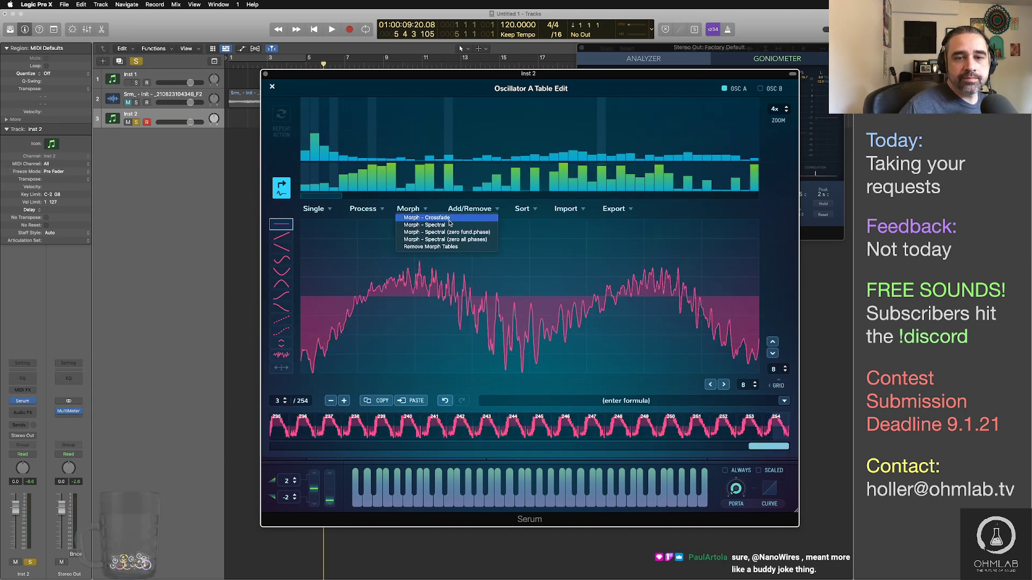
pyautogui.click(307, 112)
pyautogui.click(271, 86)
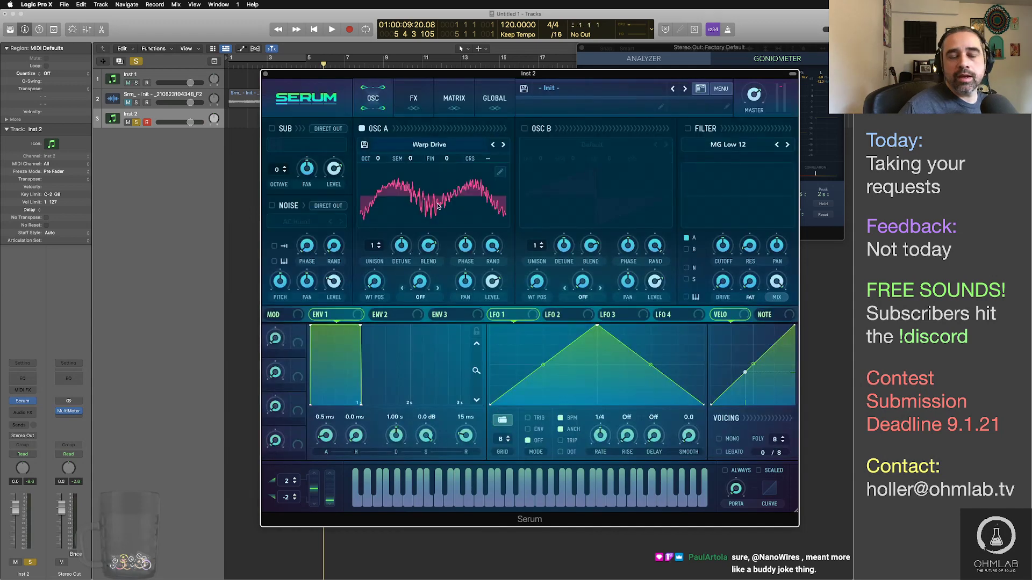
# Step: Modulate OSC A's wavetable position with LFO 1, set to ENV mode at a 2 bar rate
pyautogui.moveTo(374, 285); pyautogui.dragTo(358, 269)
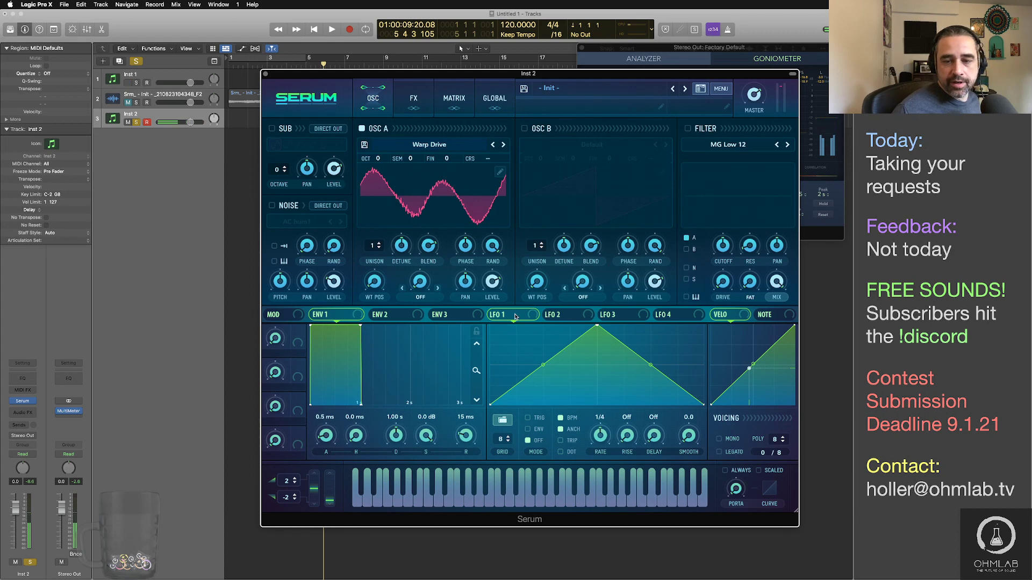
pyautogui.moveTo(536, 317); pyautogui.dragTo(365, 271)
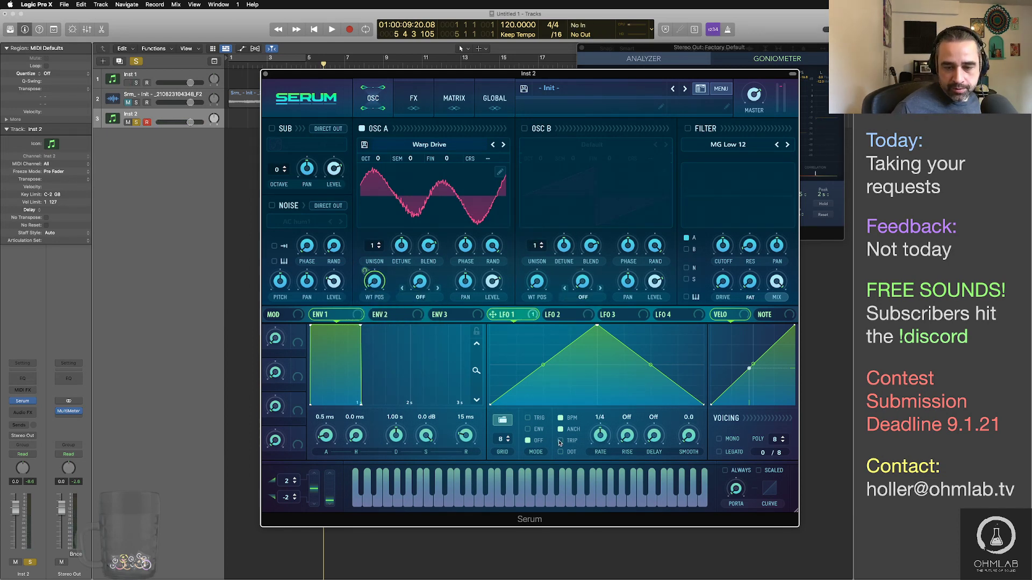
pyautogui.moveTo(716, 76); pyautogui.dragTo(668, 70)
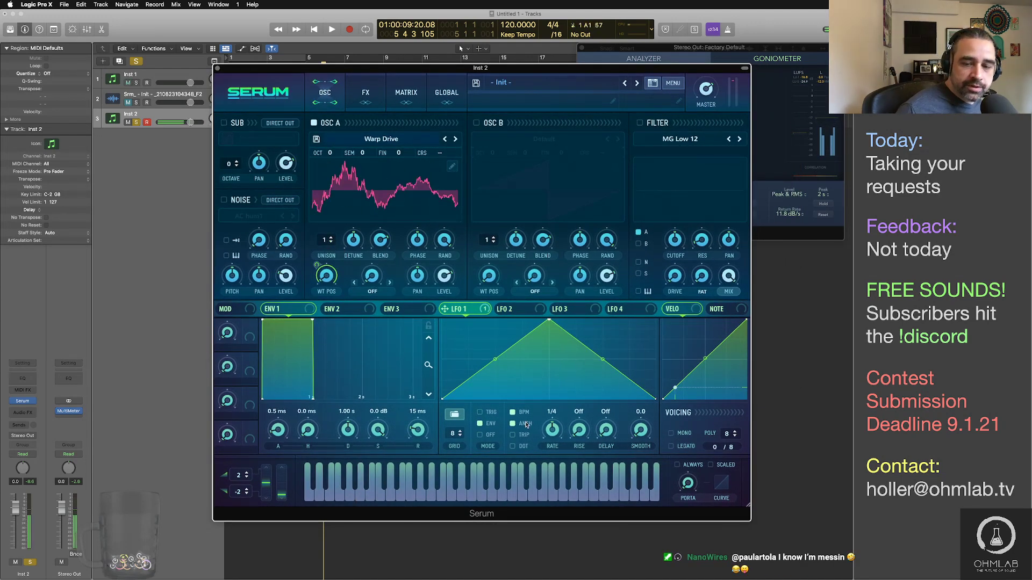
pyautogui.moveTo(551, 430); pyautogui.dragTo(556, 449)
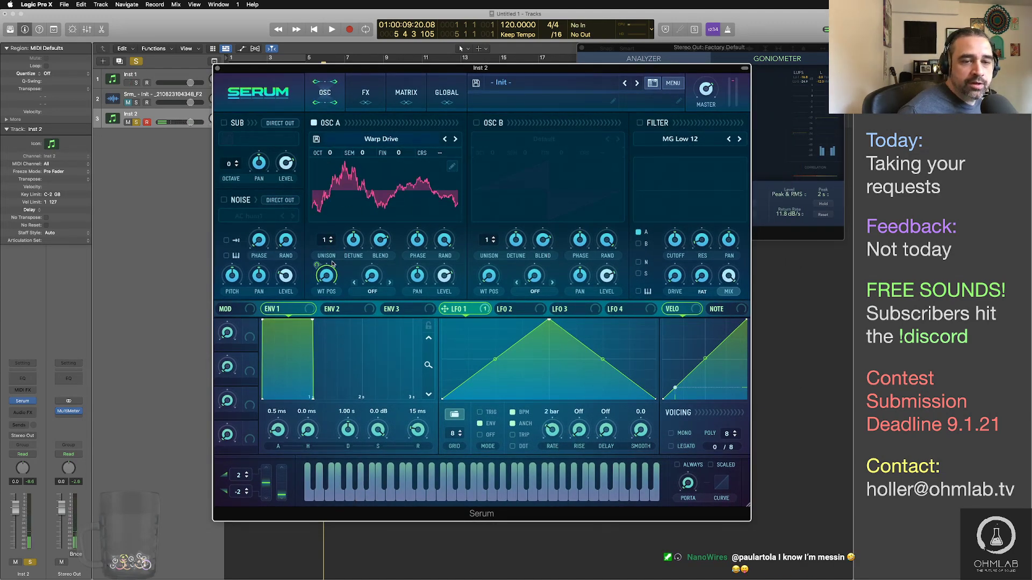
# Step: Set OSC A to 4 unison voices and octave -1, and briefly try enabling OSC B
pyautogui.moveTo(333, 263)
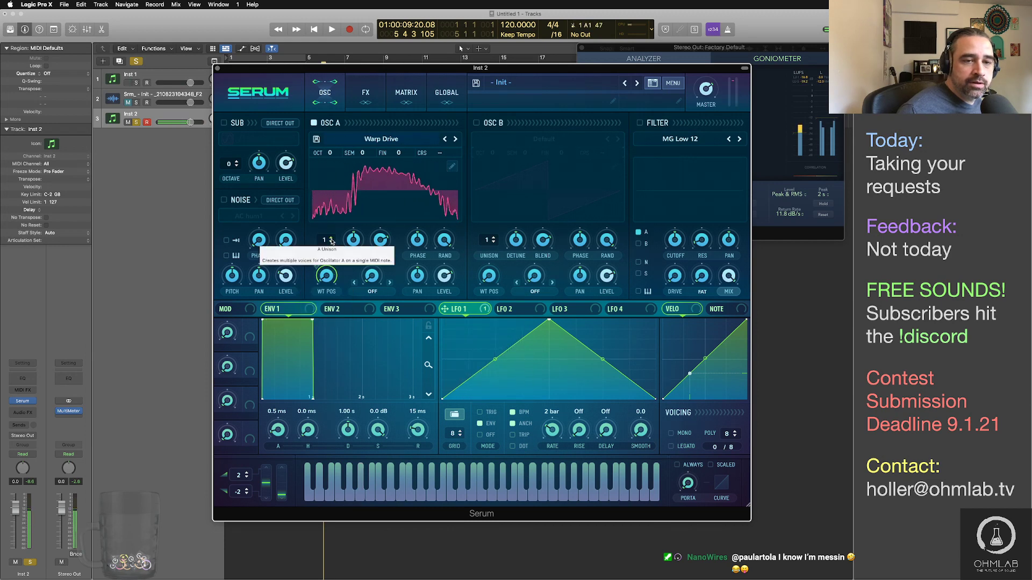
pyautogui.click(331, 239)
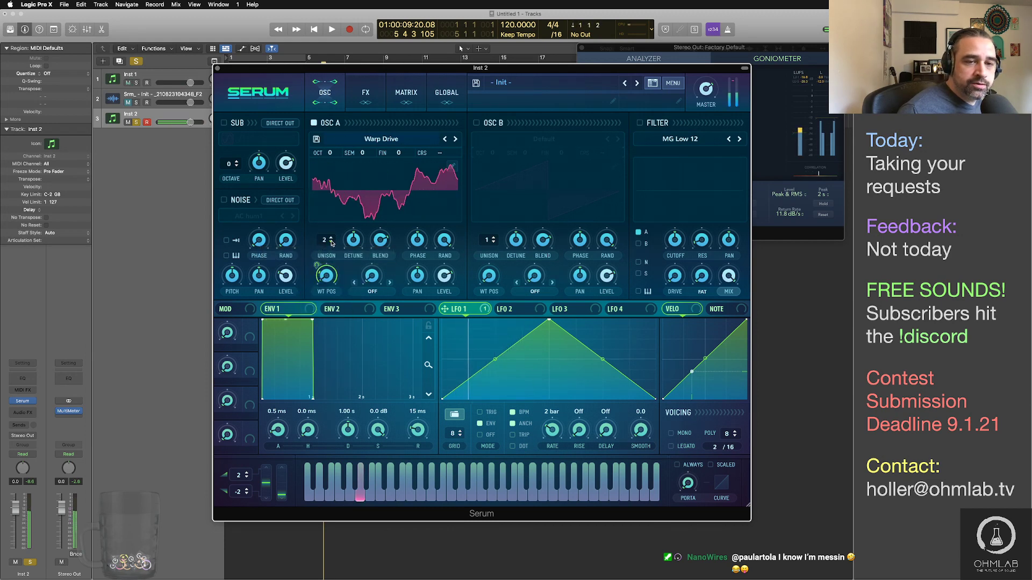
pyautogui.moveTo(332, 243); pyautogui.dragTo(380, 250)
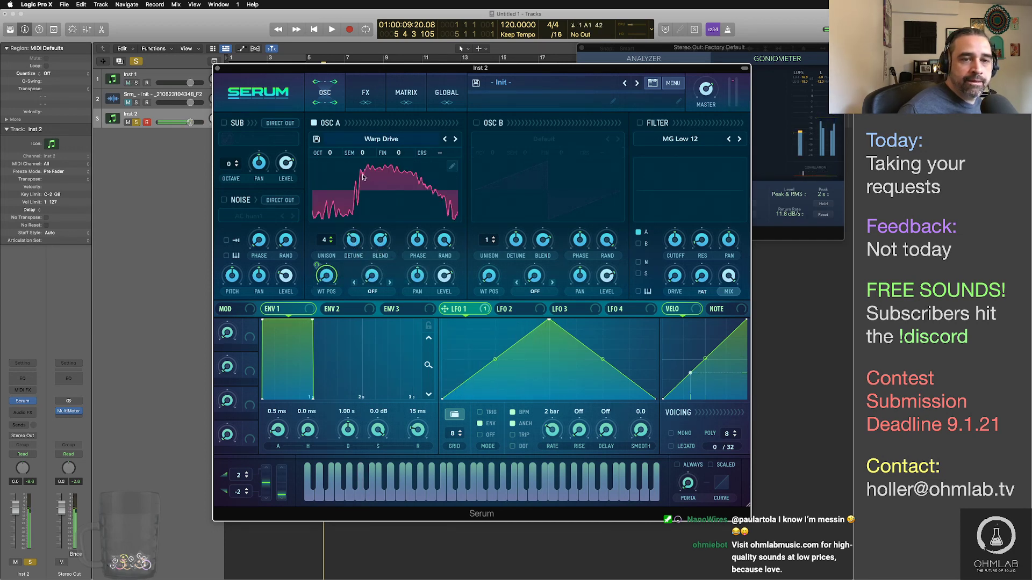
pyautogui.moveTo(337, 152); pyautogui.dragTo(333, 182)
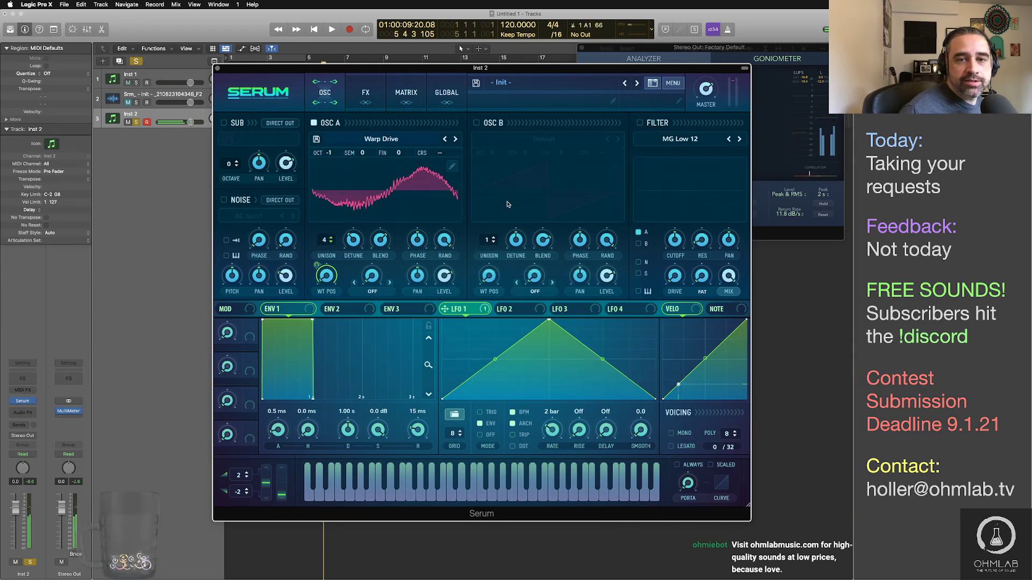
pyautogui.click(476, 123)
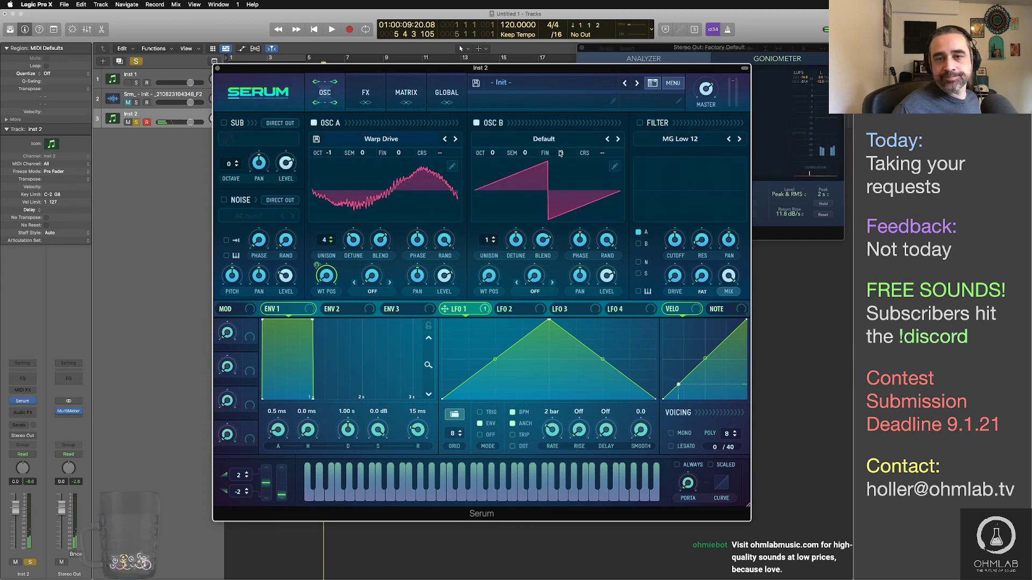
pyautogui.click(476, 124)
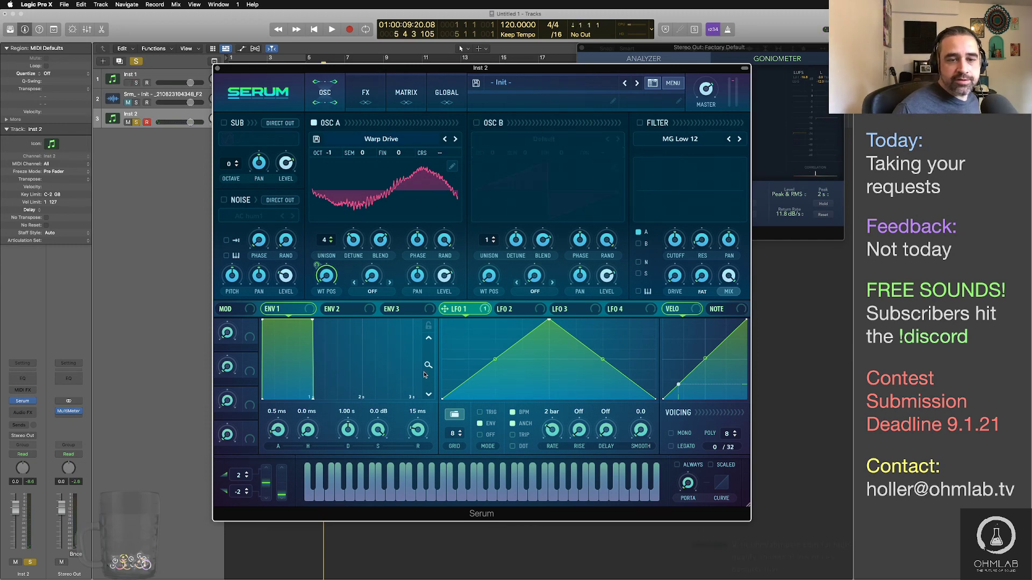
# Step: Set OSC A's warp mode to Mirror and modulate the warp amount with LFO 1
pyautogui.click(373, 292)
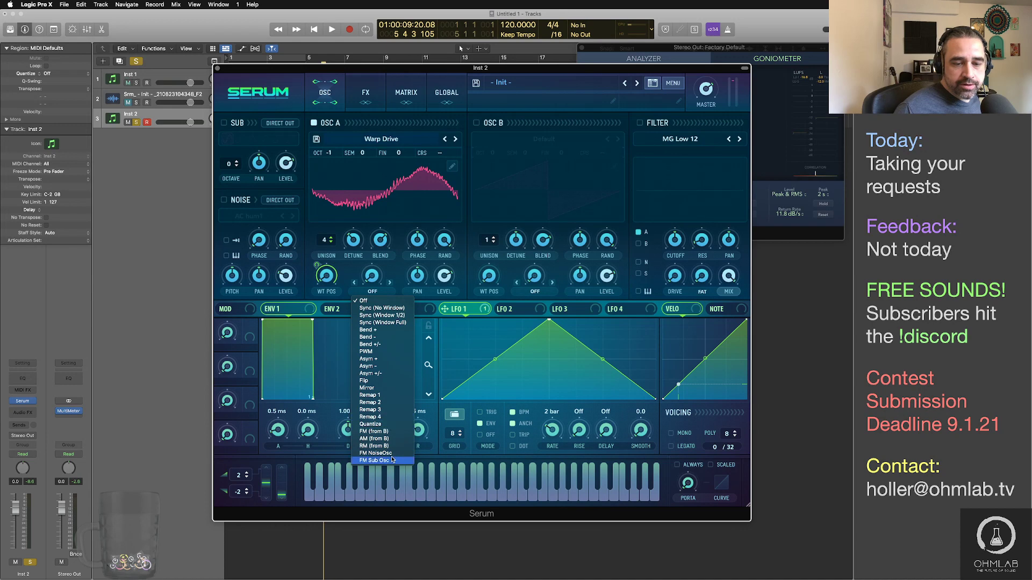
pyautogui.click(379, 388)
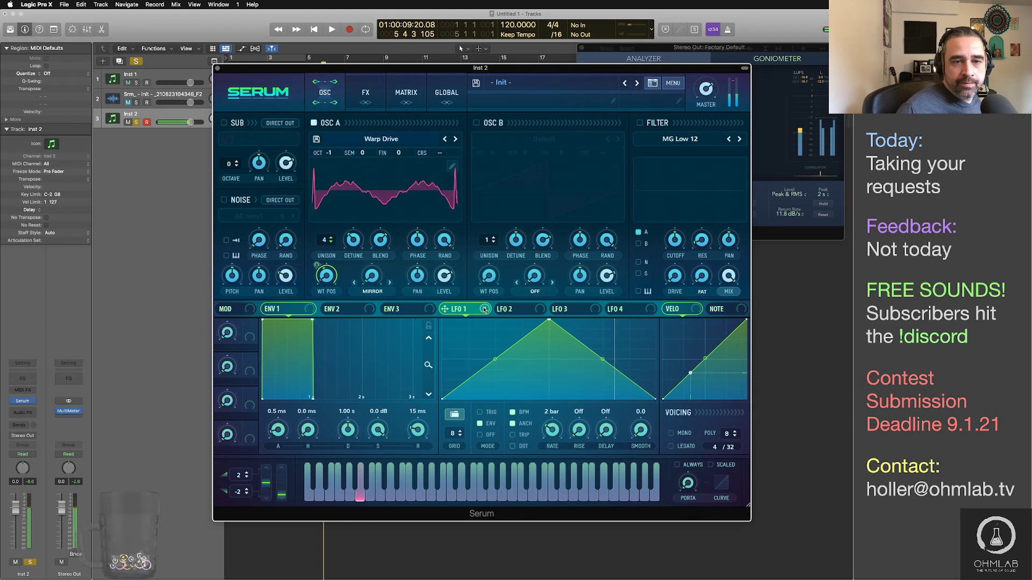
pyautogui.moveTo(484, 310); pyautogui.dragTo(364, 291)
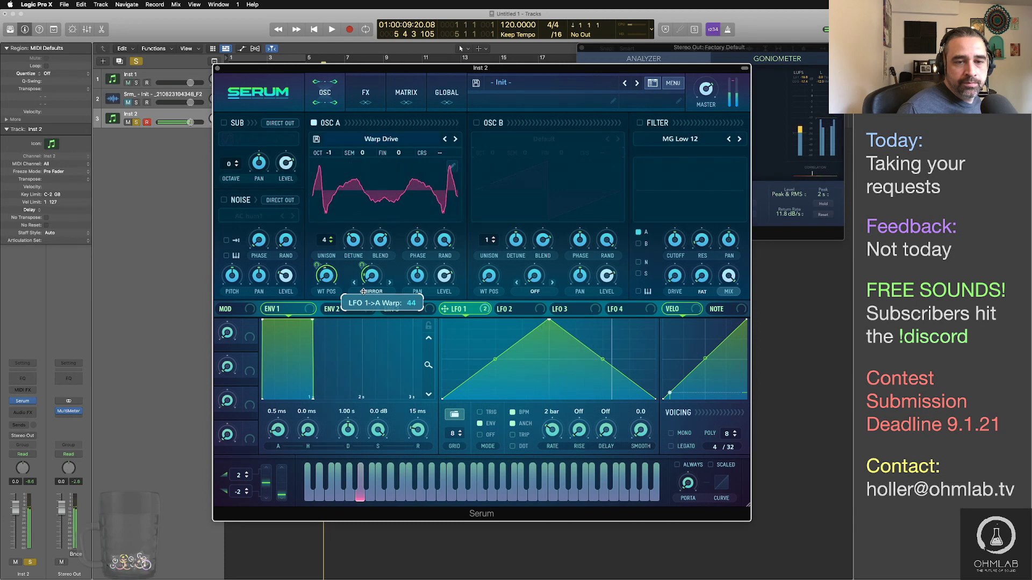
# Step: Enable the filter with the Dist.Comb 1 BP type and adjust its resonance and comb frequency
pyautogui.click(641, 124)
pyautogui.click(680, 138)
pyautogui.moveTo(696, 169)
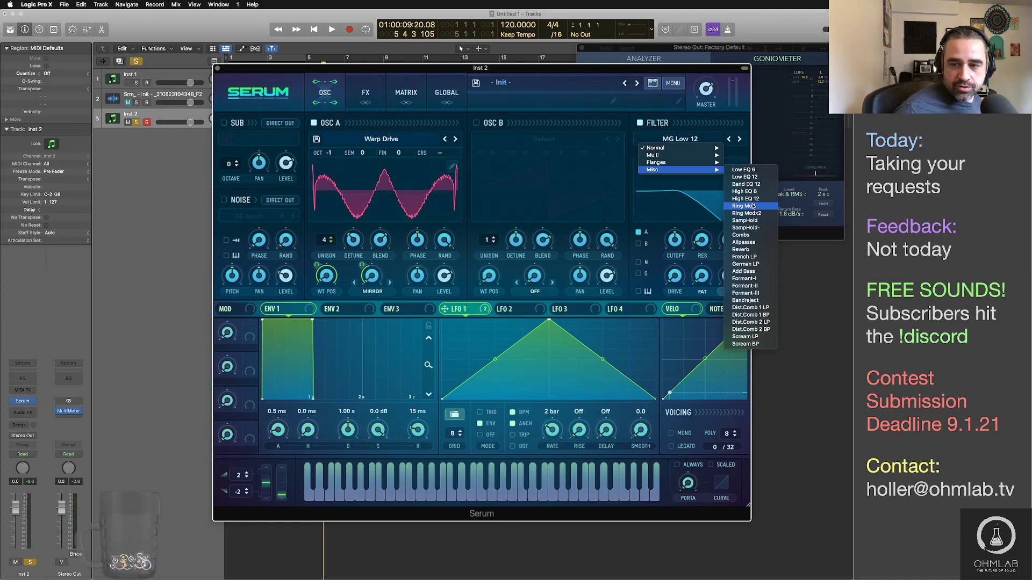
pyautogui.click(763, 315)
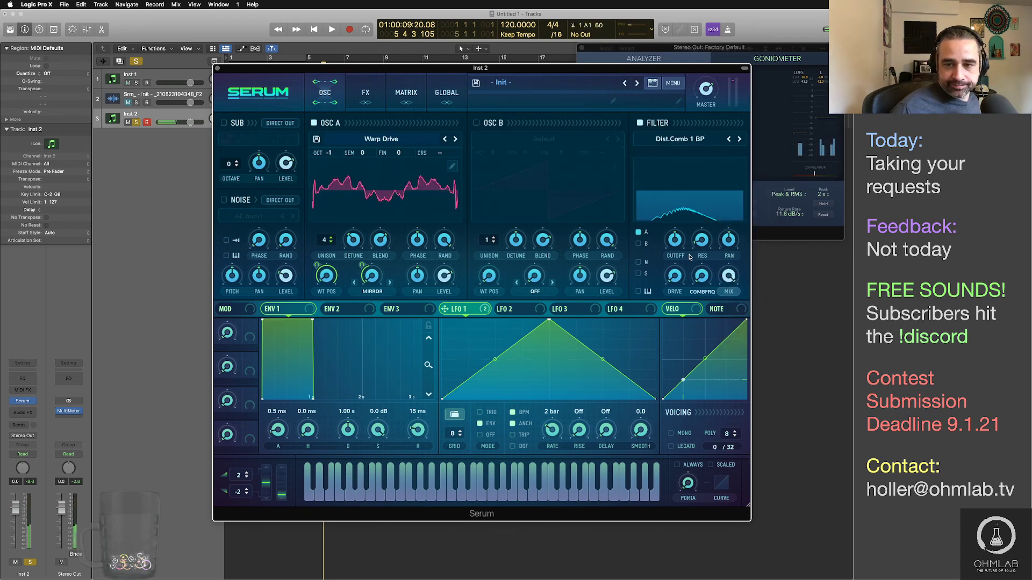
pyautogui.moveTo(705, 245); pyautogui.dragTo(706, 194)
pyautogui.moveTo(704, 279); pyautogui.dragTo(701, 229)
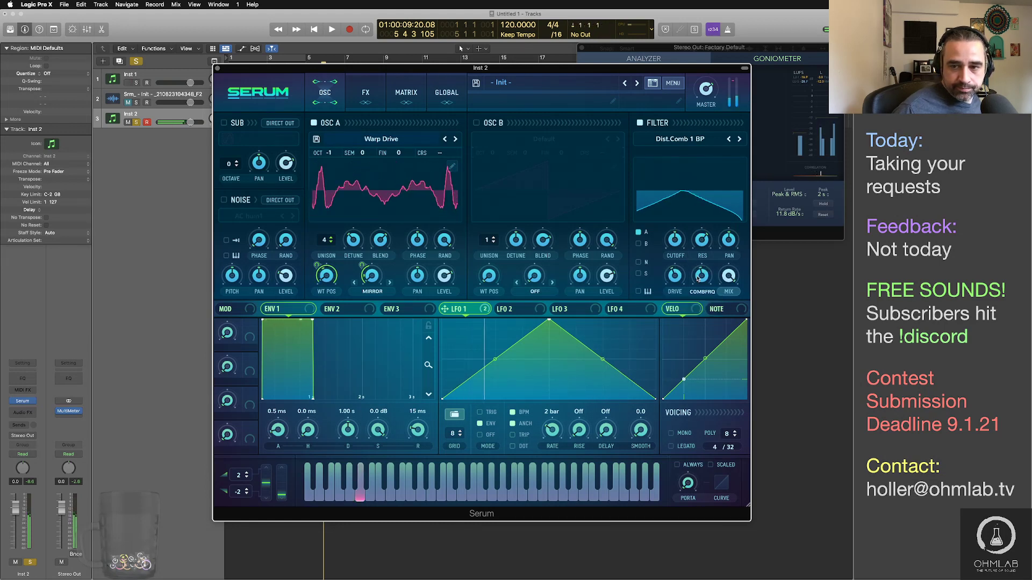
pyautogui.moveTo(702, 276); pyautogui.dragTo(676, 252)
# Step: Modulate the filter's cutoff and comb frequency with LFO 1, and set drive to about 46% and resonance to about 71%
pyautogui.moveTo(484, 314); pyautogui.dragTo(666, 244)
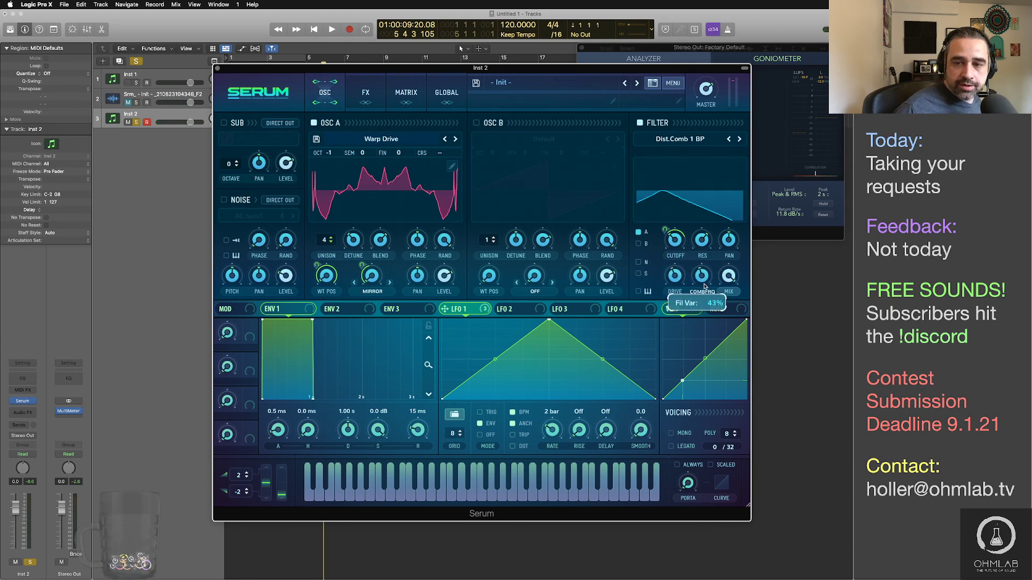
pyautogui.moveTo(487, 314); pyautogui.dragTo(694, 279)
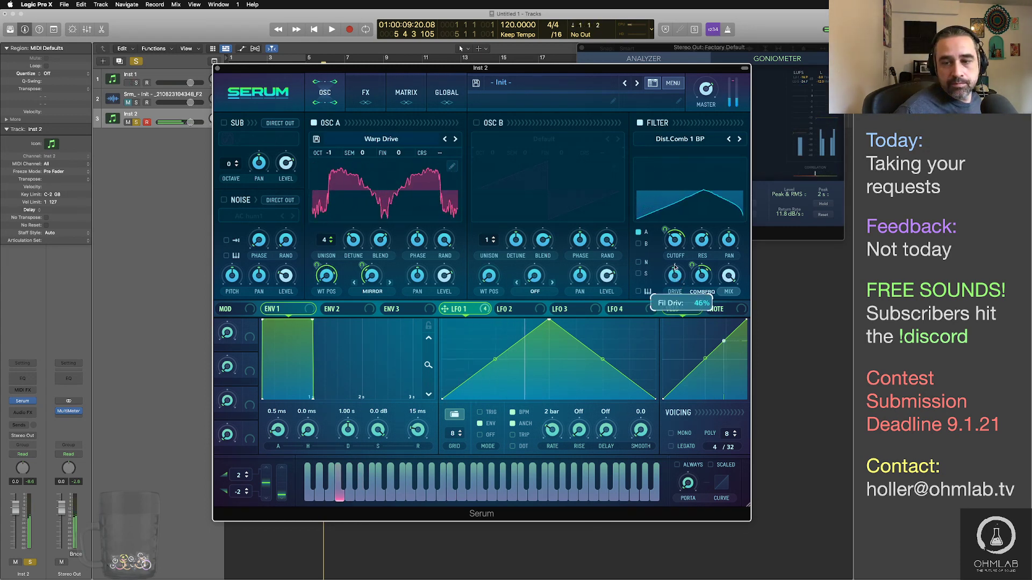
pyautogui.moveTo(696, 238)
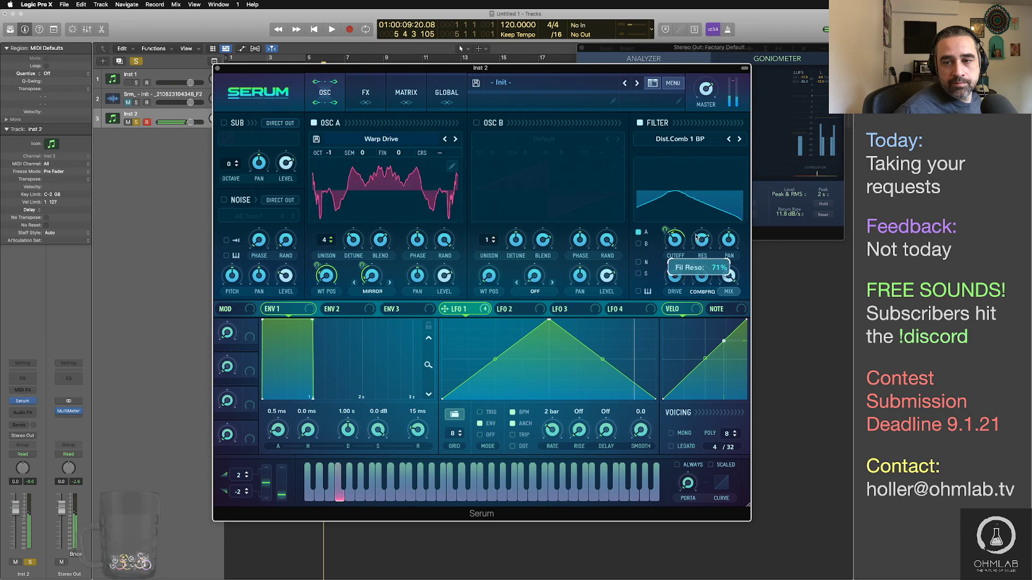
pyautogui.moveTo(675, 251)
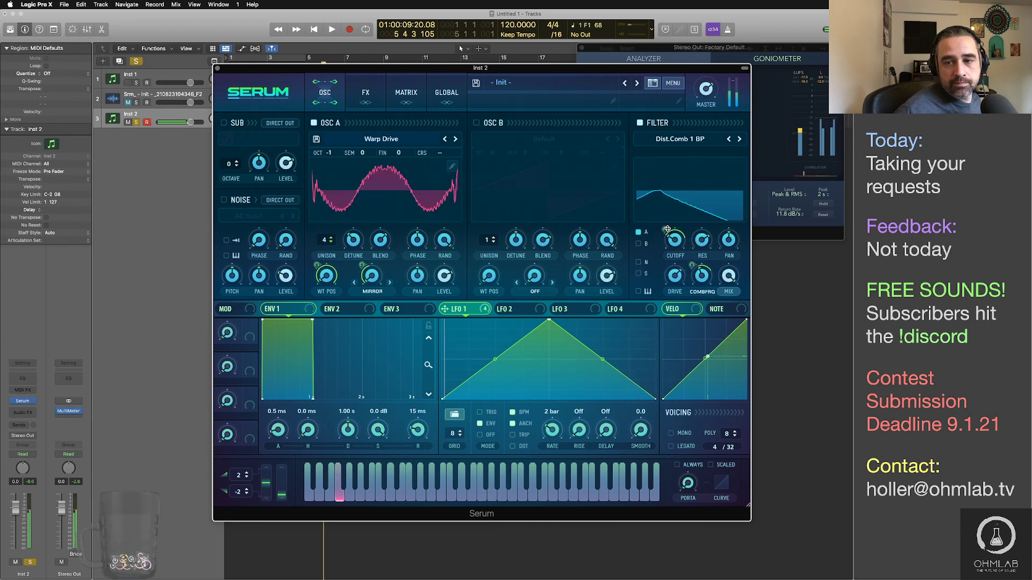
# Step: Set the filter's comb frequency to about 66%, readjust its resonance, and reduce its mix to about 42%
pyautogui.moveTo(692, 264); pyautogui.dragTo(691, 272)
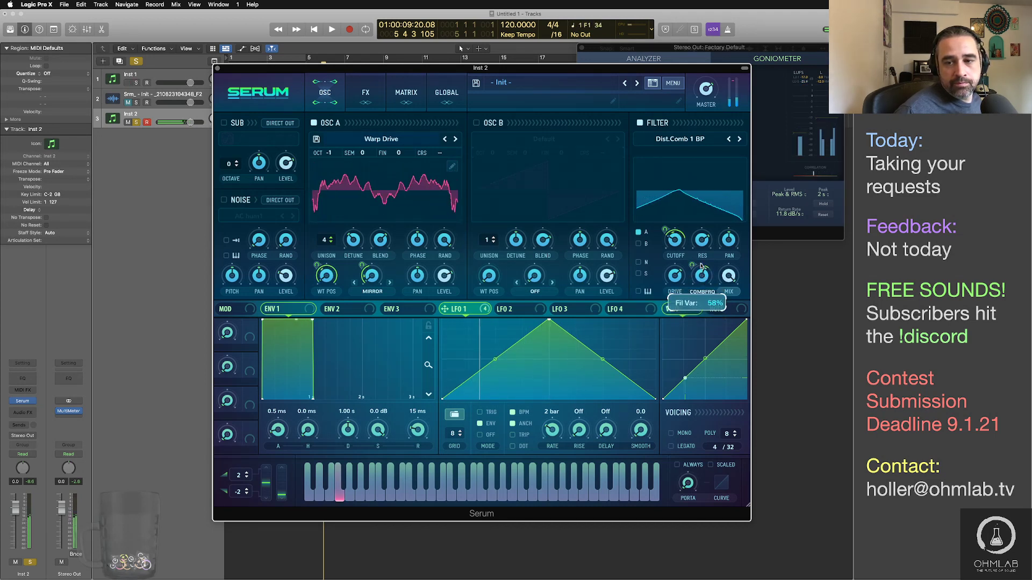
pyautogui.moveTo(700, 265); pyautogui.dragTo(707, 301)
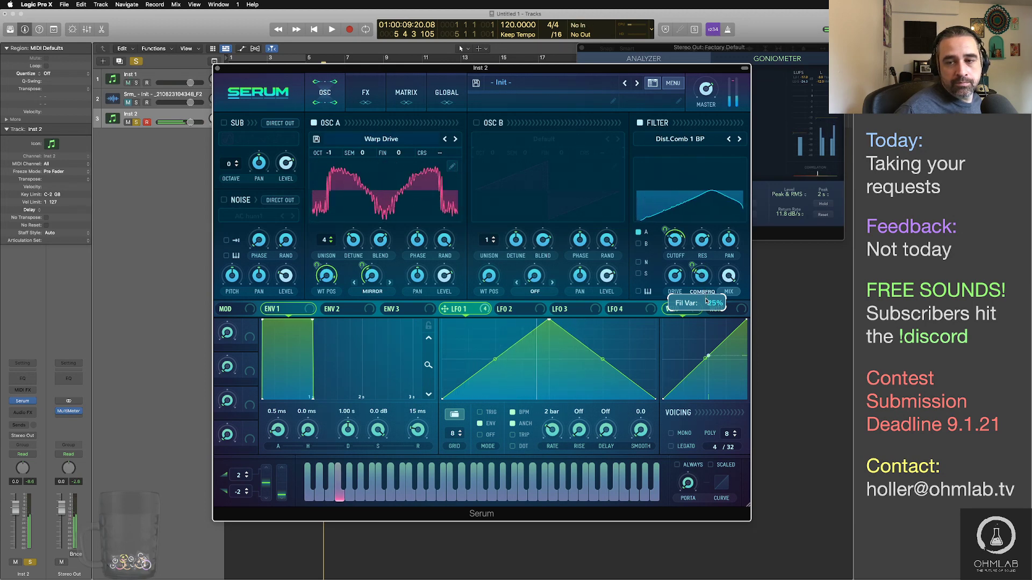
pyautogui.moveTo(692, 262)
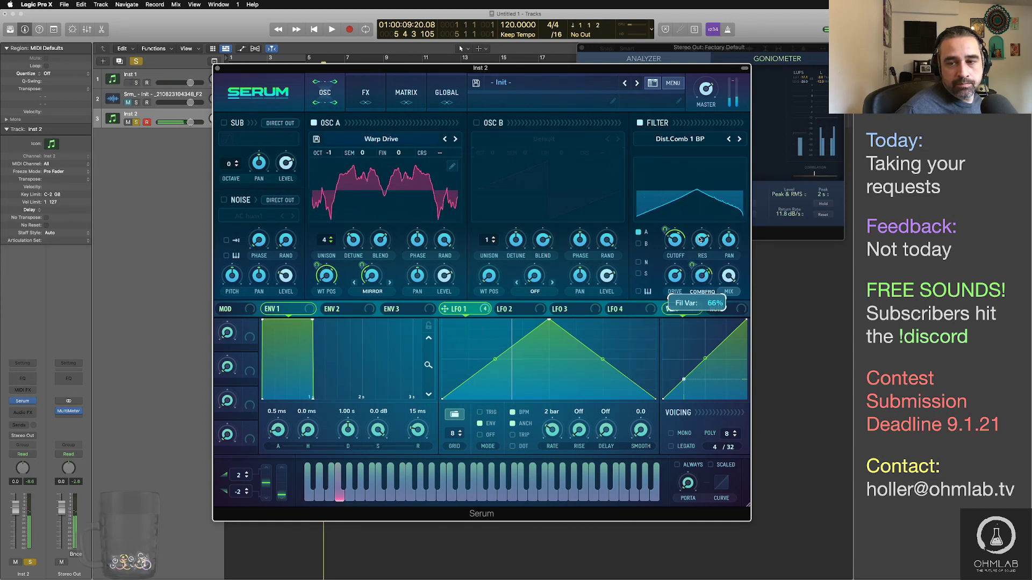
pyautogui.moveTo(700, 239); pyautogui.dragTo(701, 289)
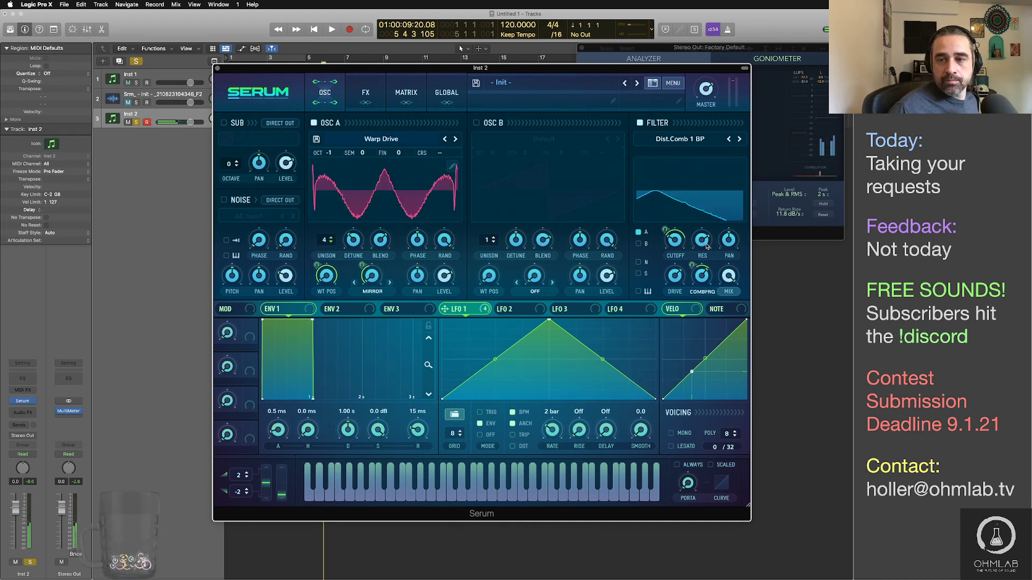
pyautogui.moveTo(729, 276); pyautogui.dragTo(738, 335)
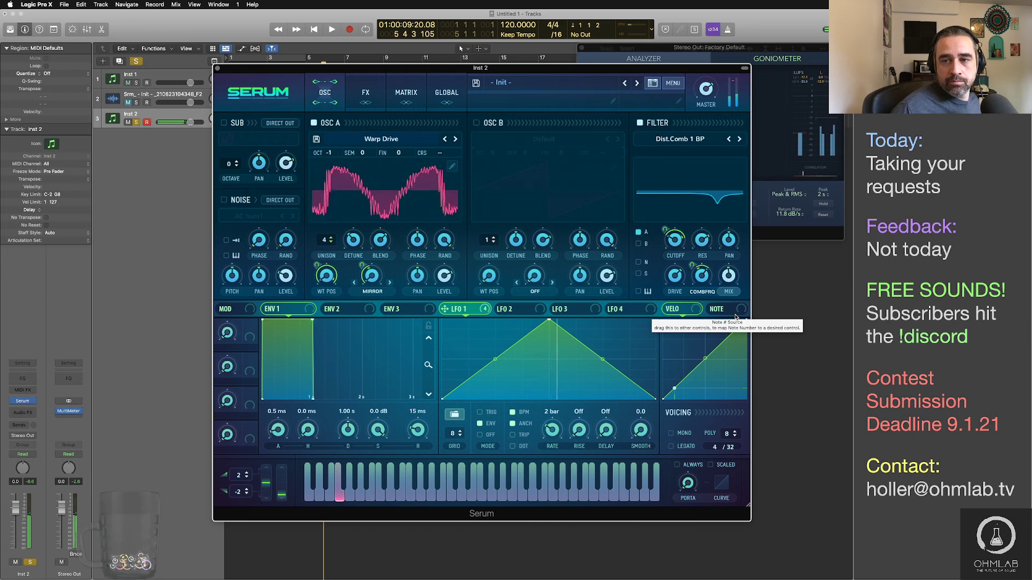
pyautogui.moveTo(728, 278); pyautogui.dragTo(728, 287)
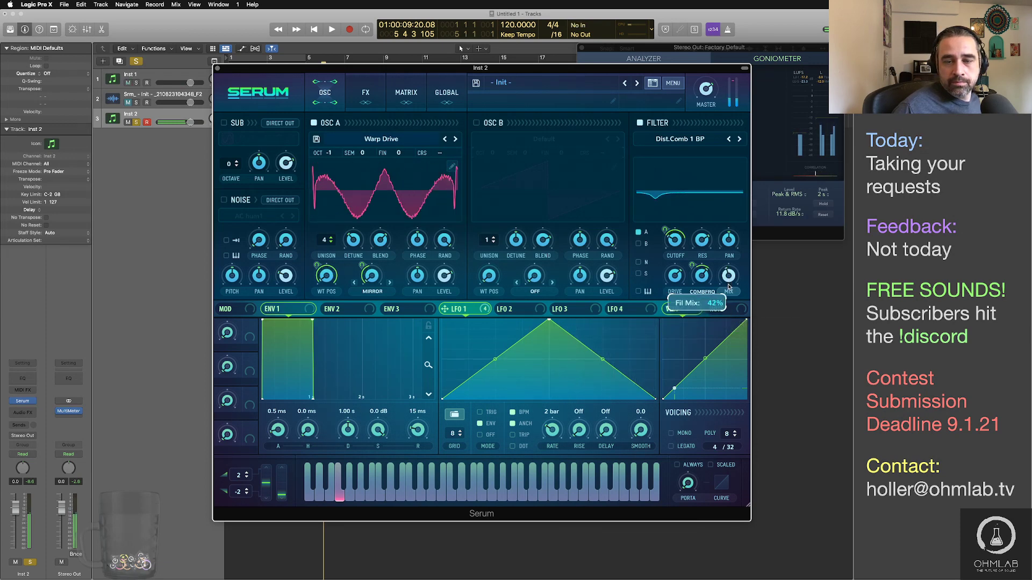
# Step: Enable the Hyper / Dimension effect and adjust detune and both mixes, with Hyper rate at about 42% and Dimension size at about 40%
pyautogui.click(362, 102)
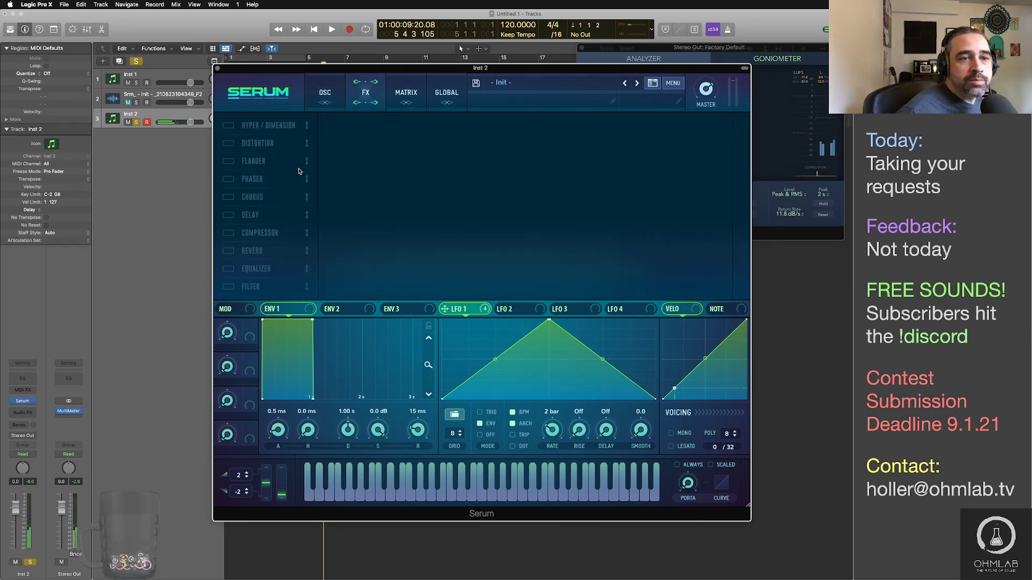
pyautogui.click(229, 127)
pyautogui.moveTo(436, 129); pyautogui.dragTo(436, 116)
pyautogui.moveTo(553, 131); pyautogui.dragTo(552, 139)
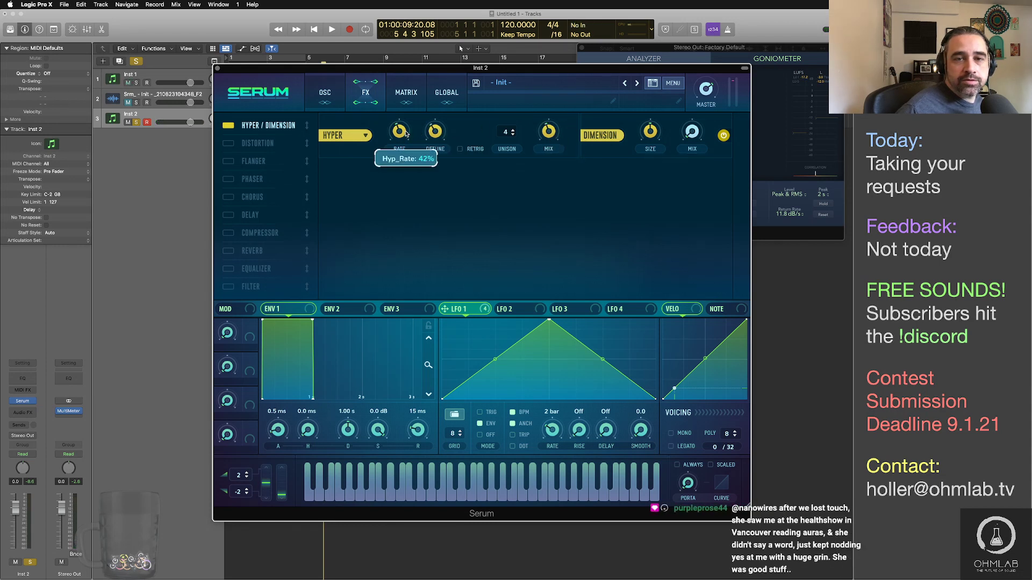
pyautogui.moveTo(693, 133); pyautogui.dragTo(692, 121)
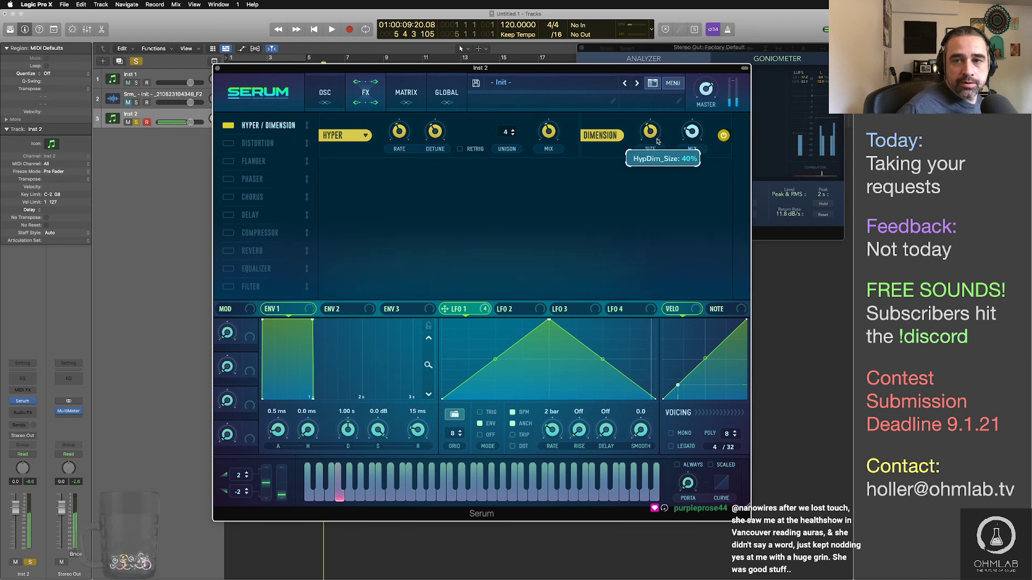
# Step: Fine-tune the Dimension mix, and enable the Distortion effect in Sin Fold mode with drive at about 9%
pyautogui.moveTo(696, 125); pyautogui.dragTo(696, 122)
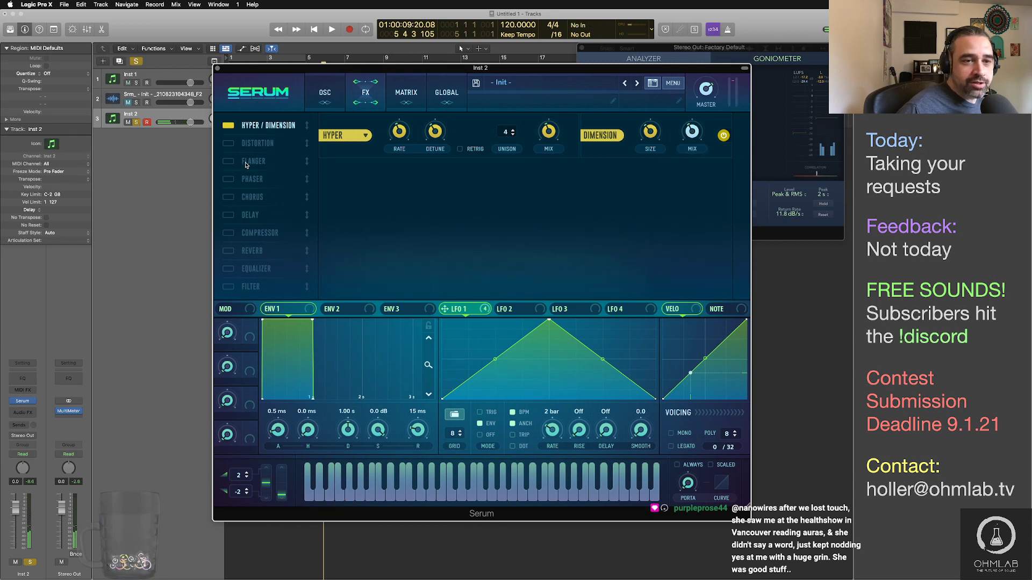
pyautogui.click(234, 144)
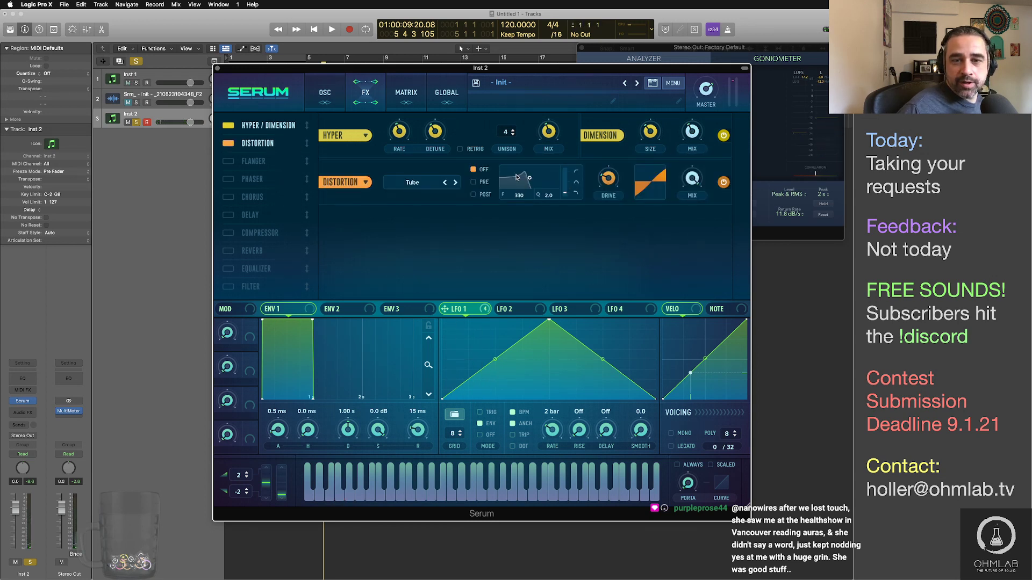
pyautogui.click(426, 182)
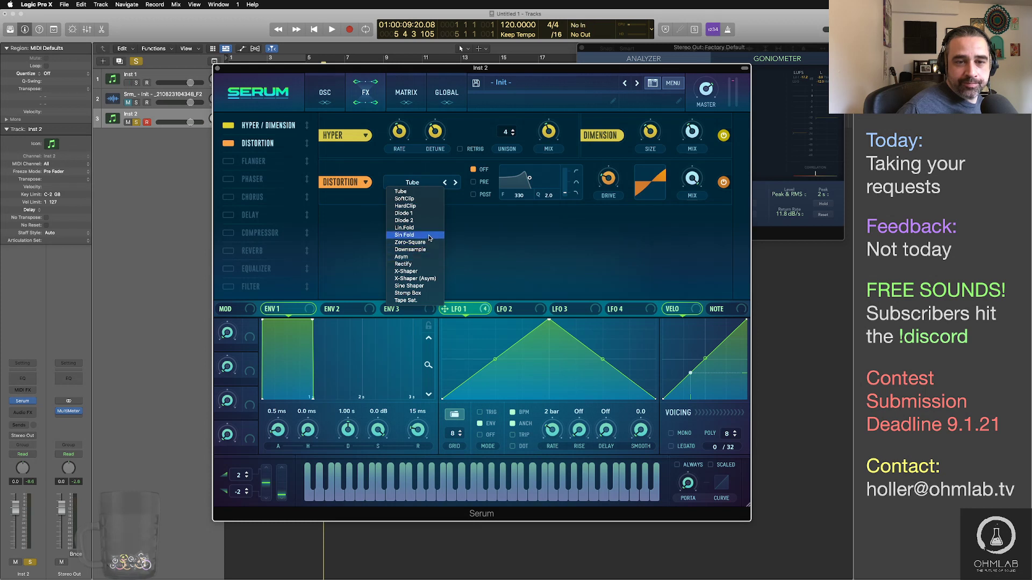
pyautogui.click(430, 237)
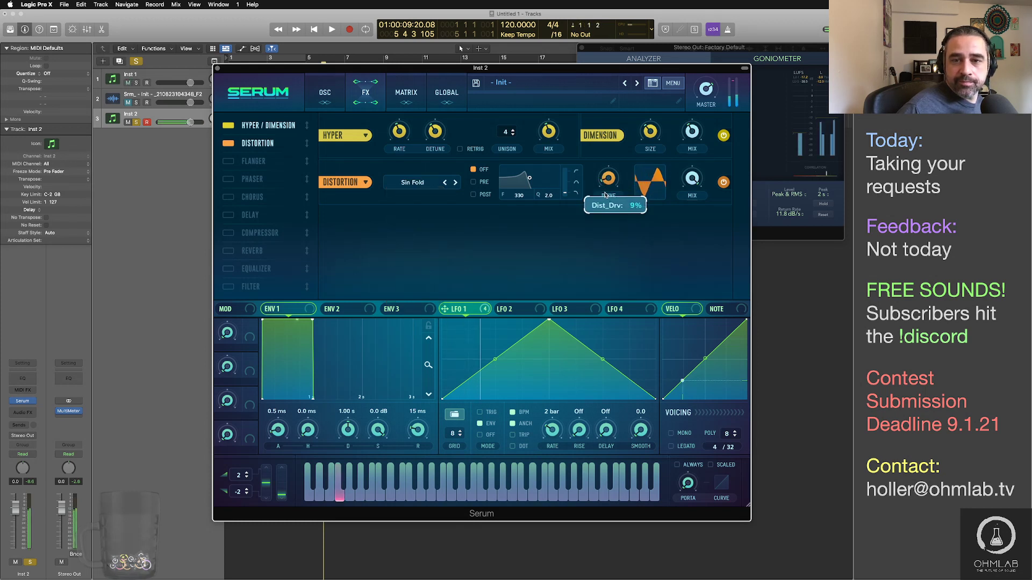
pyautogui.scroll(1, 606, 195)
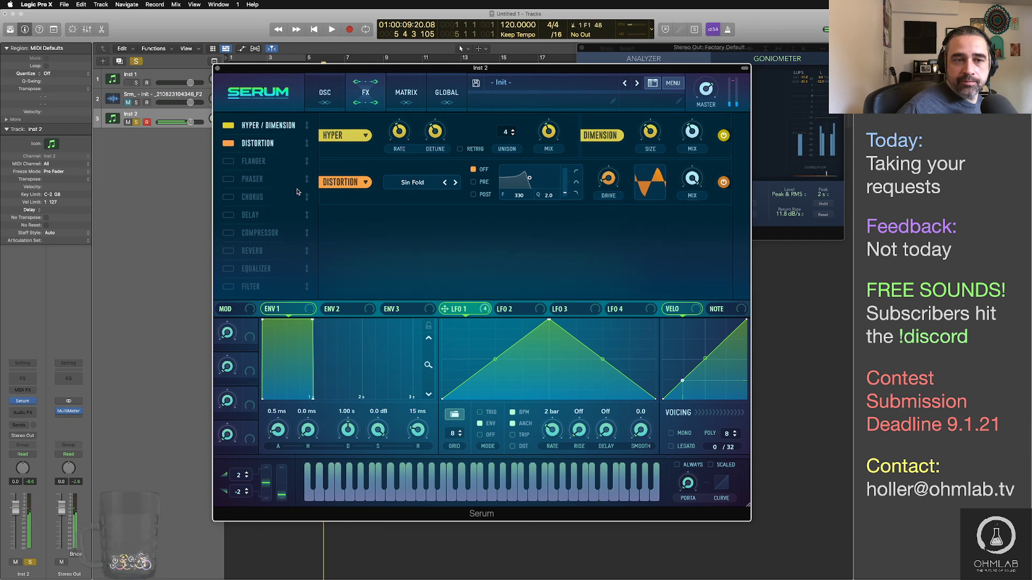
# Step: Set the distortion's filter to Pre and modulate its frequency with LFO 1 by an amount of about 19
pyautogui.click(477, 183)
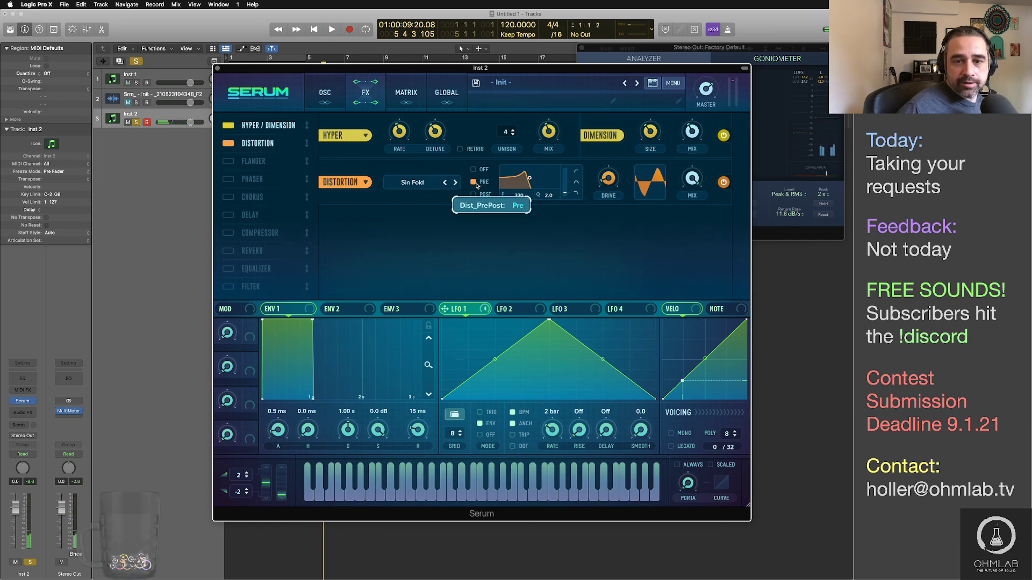
pyautogui.moveTo(462, 309); pyautogui.dragTo(518, 196)
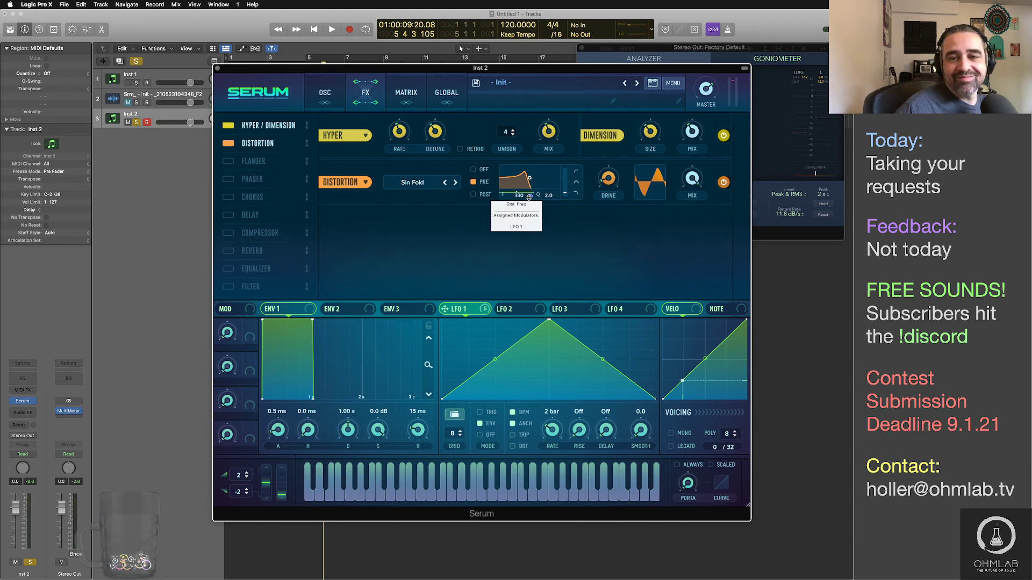
pyautogui.moveTo(531, 197); pyautogui.dragTo(533, 219)
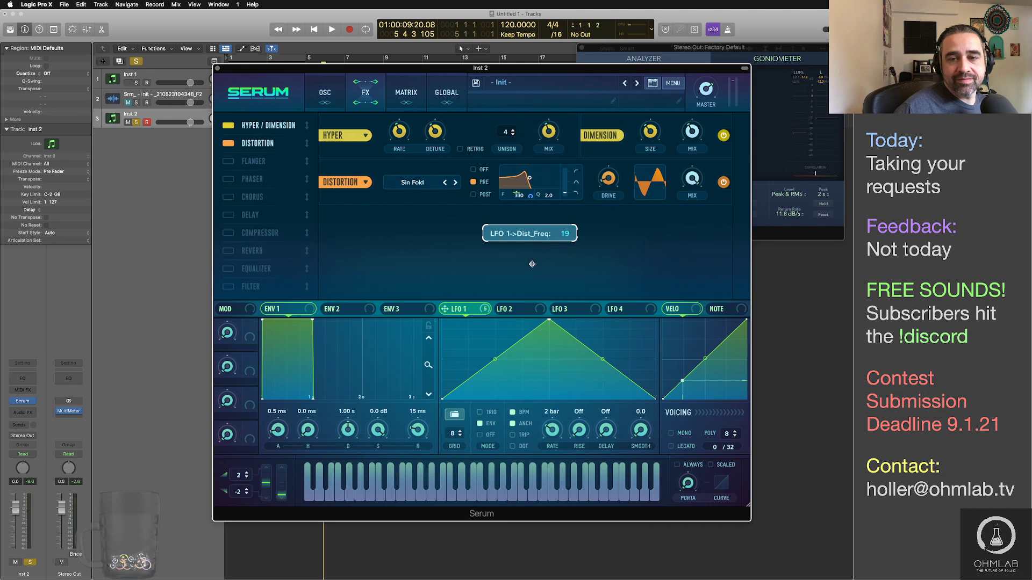
# Step: Set the distortion filter's frequency to about 1484 and Q to 1.1, readjust its LFO 1 depth, and set drive to 10%
pyautogui.moveTo(532, 263); pyautogui.dragTo(515, 177)
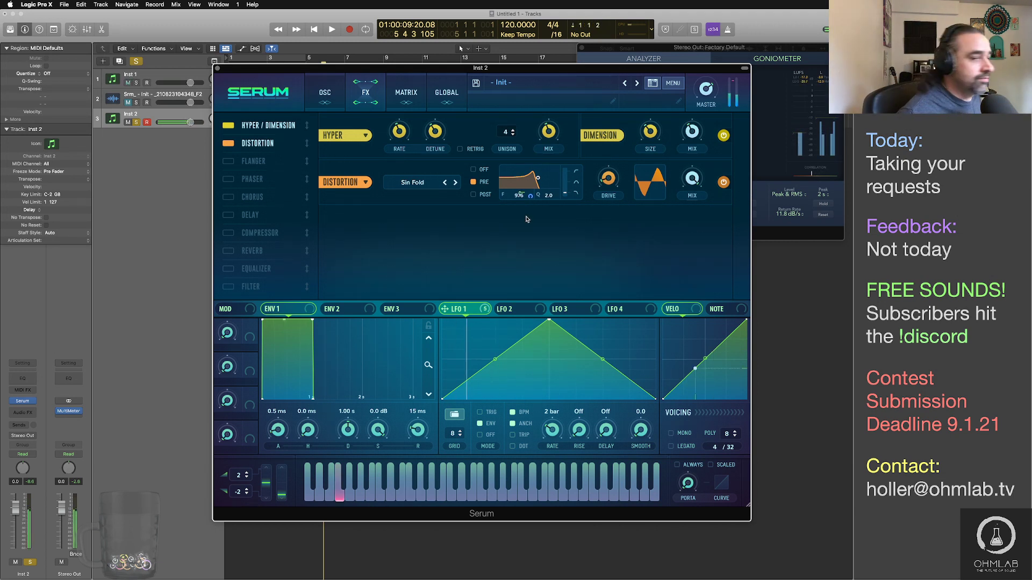
pyautogui.moveTo(531, 194)
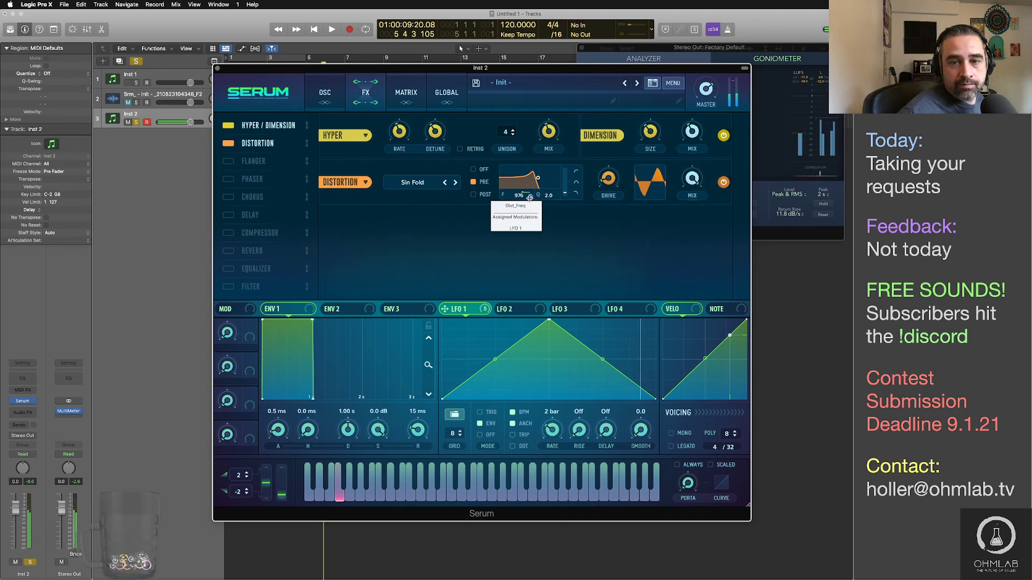
pyautogui.moveTo(529, 198); pyautogui.dragTo(516, 191)
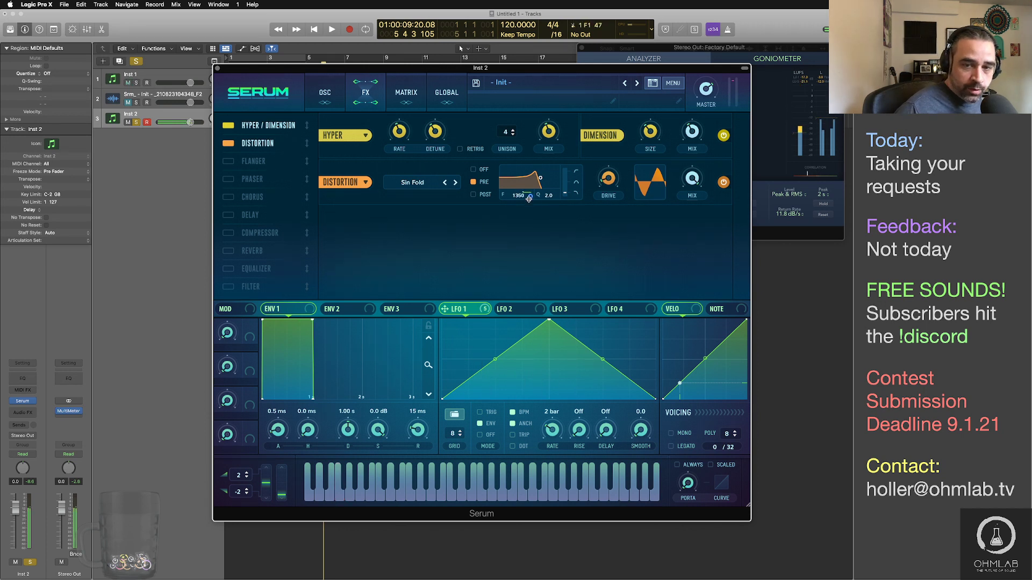
pyautogui.moveTo(519, 196); pyautogui.dragTo(547, 181)
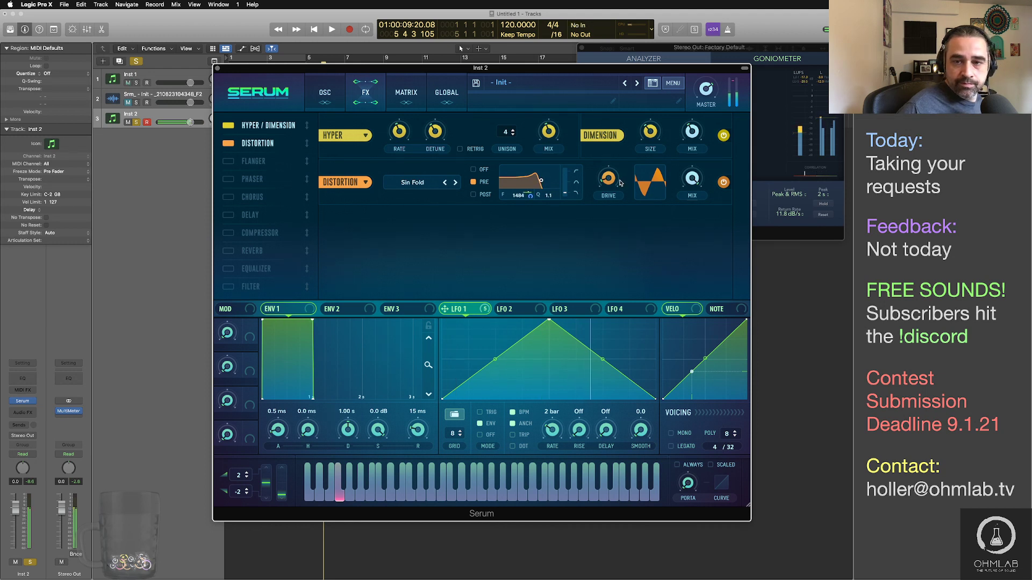
pyautogui.moveTo(613, 185); pyautogui.dragTo(613, 182)
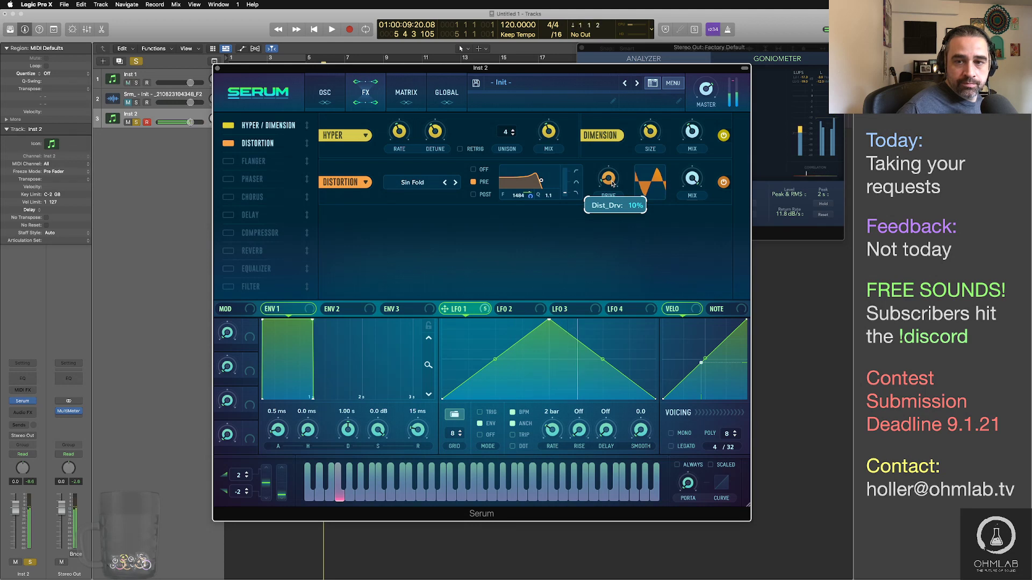
# Step: Set Envelope 1's attack to about 1.11 s and release to about 846 ms, and adjust the filter cutoff to about 109 Hz
pyautogui.click(325, 93)
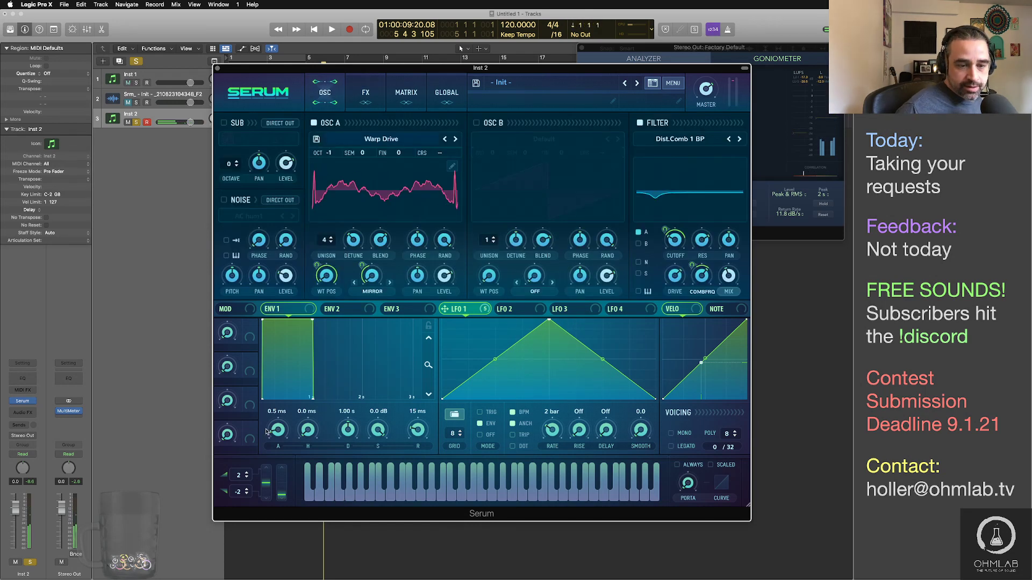
pyautogui.moveTo(277, 432); pyautogui.dragTo(277, 399)
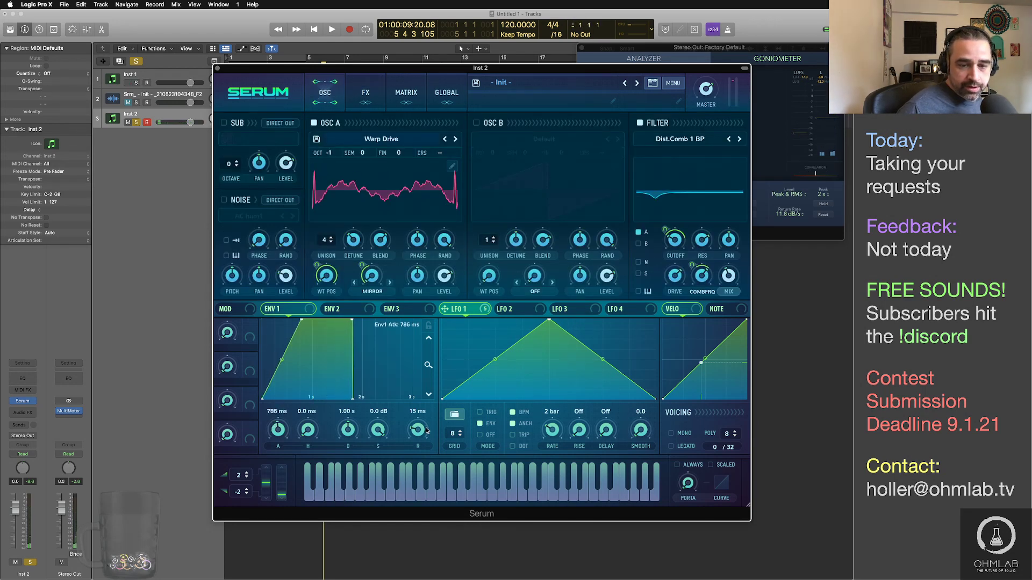
pyautogui.moveTo(418, 430); pyautogui.dragTo(388, 376)
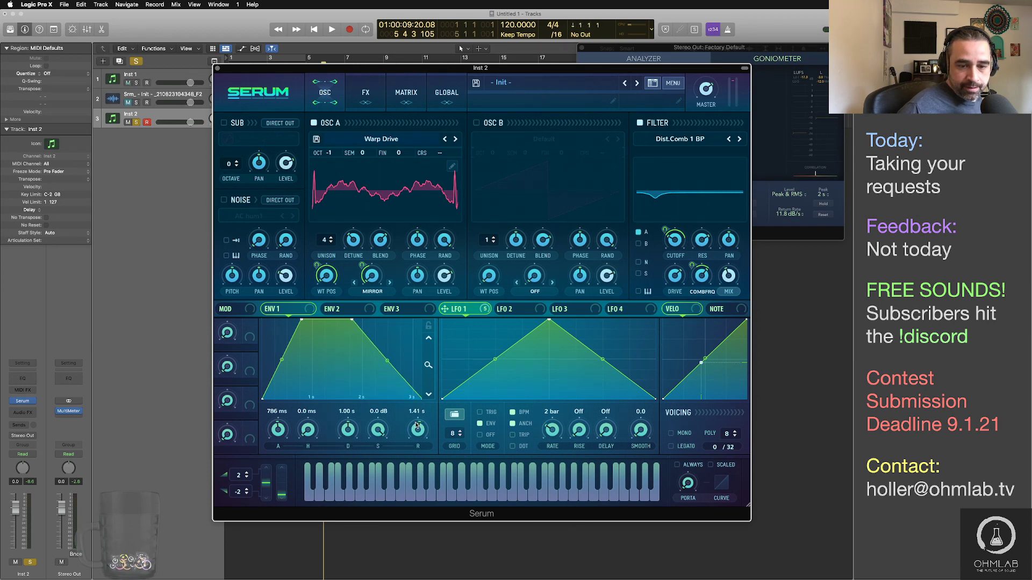
pyautogui.moveTo(416, 425); pyautogui.dragTo(418, 434)
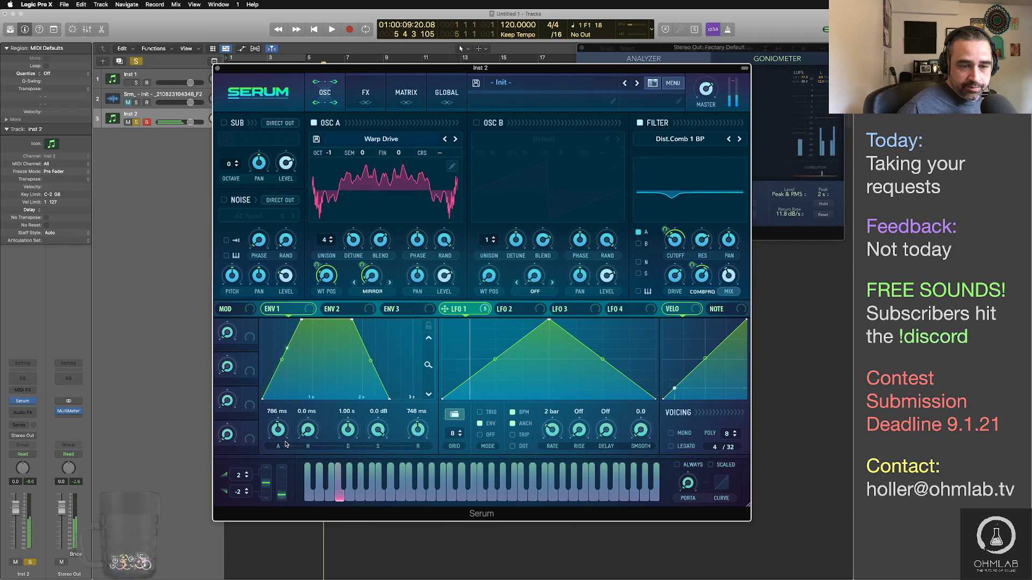
pyautogui.moveTo(278, 443); pyautogui.dragTo(279, 437)
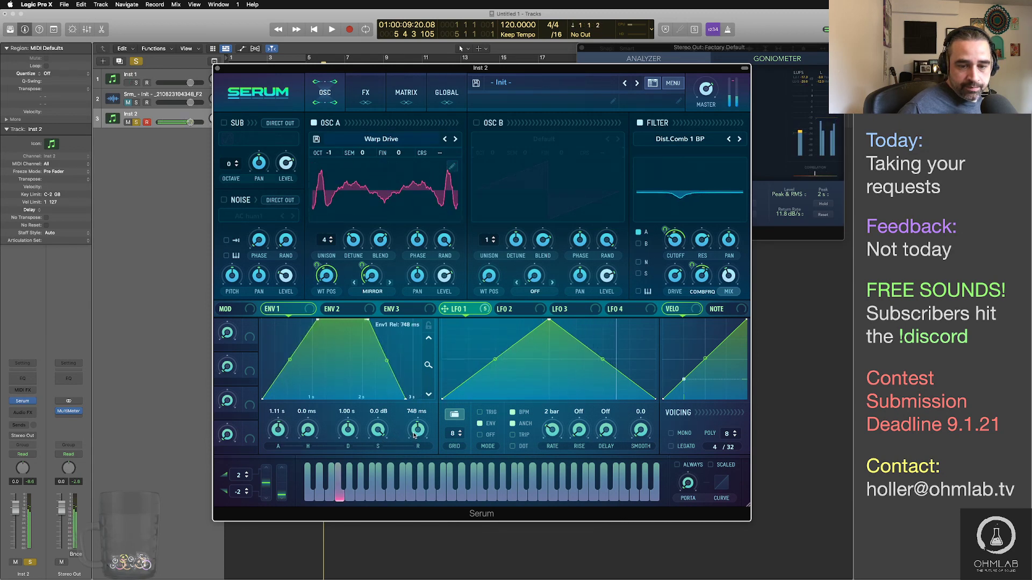
pyautogui.moveTo(416, 438); pyautogui.dragTo(414, 433)
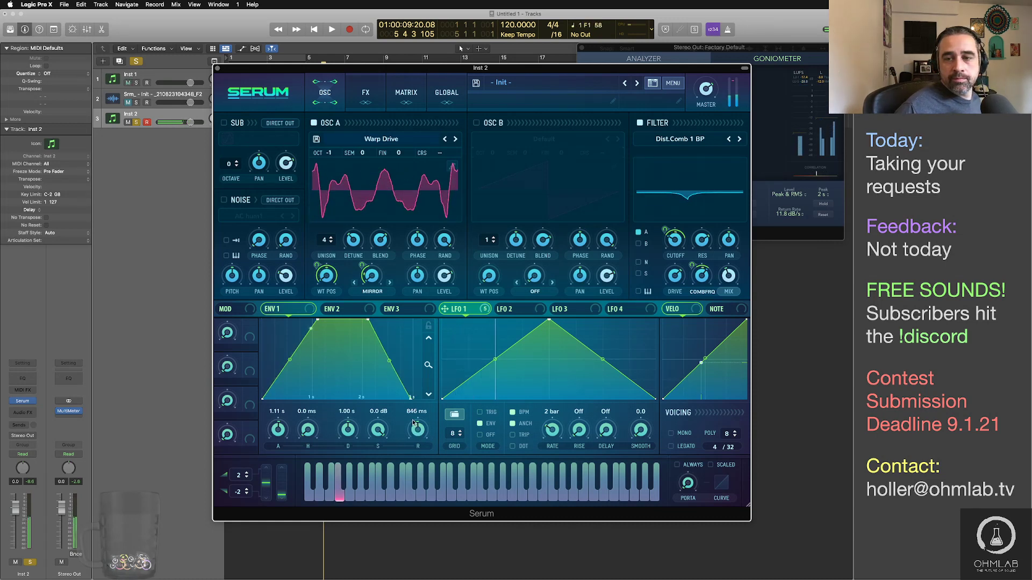
pyautogui.moveTo(676, 240); pyautogui.dragTo(675, 241)
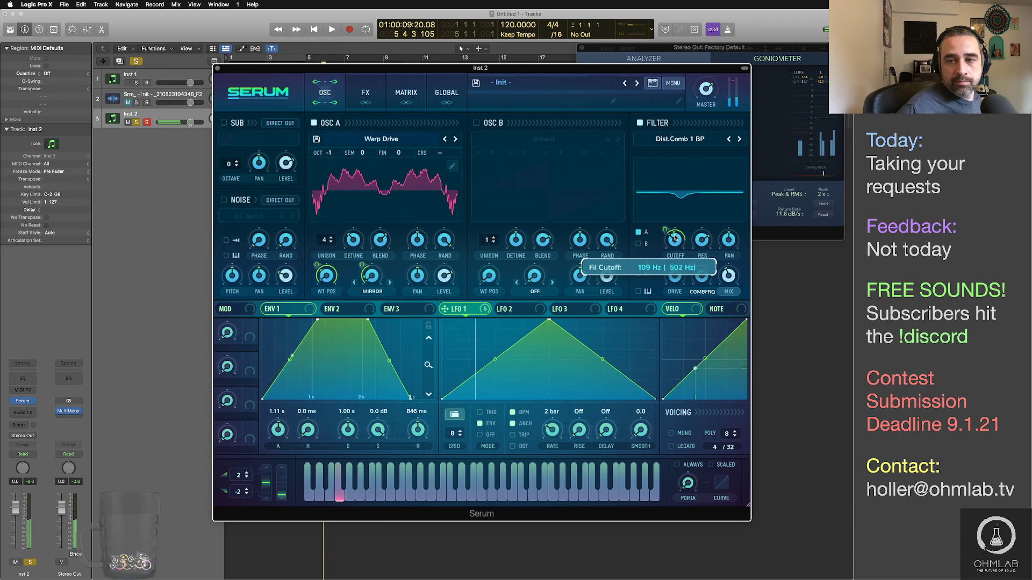
# Step: Enable the Phaser effect and set its mix to about 59% and frequency to about 334 Hz
pyautogui.click(366, 97)
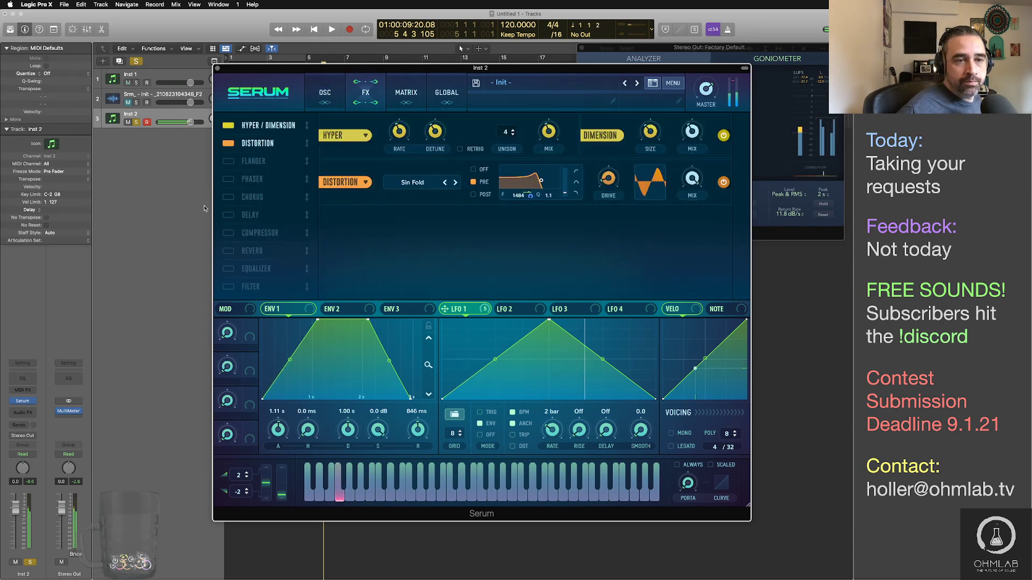
pyautogui.click(229, 179)
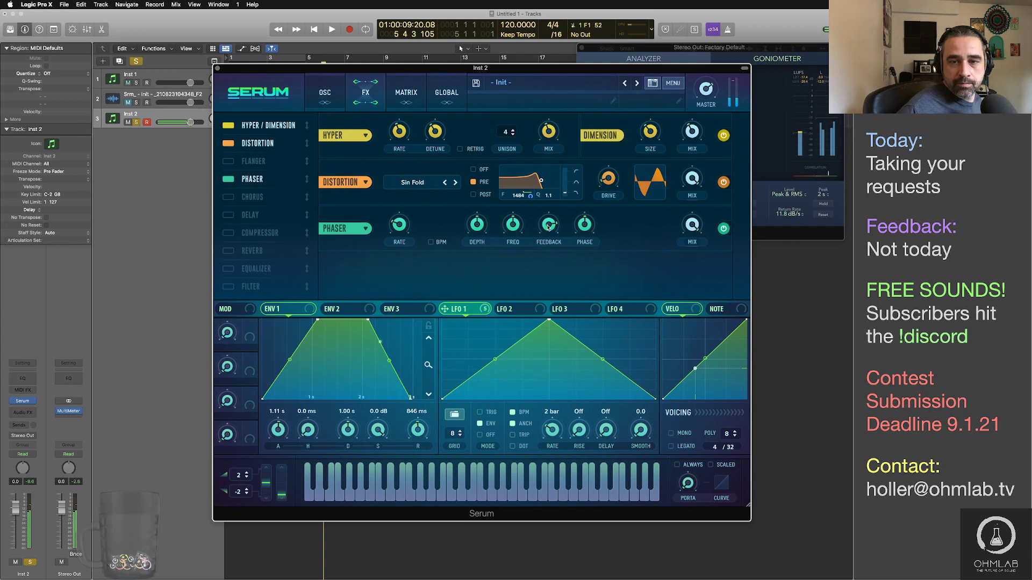
pyautogui.moveTo(547, 226); pyautogui.dragTo(509, 227)
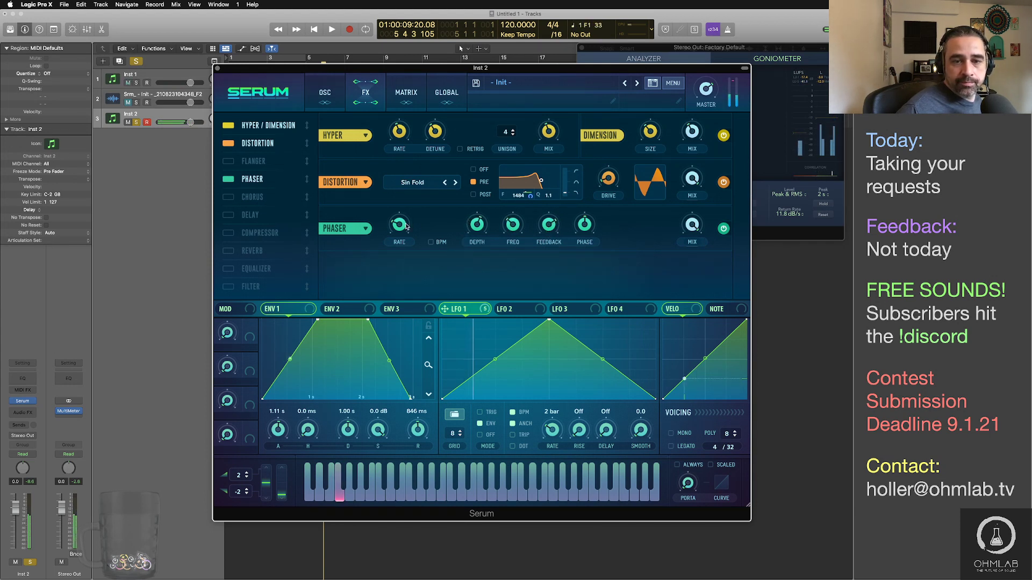
pyautogui.click(691, 232)
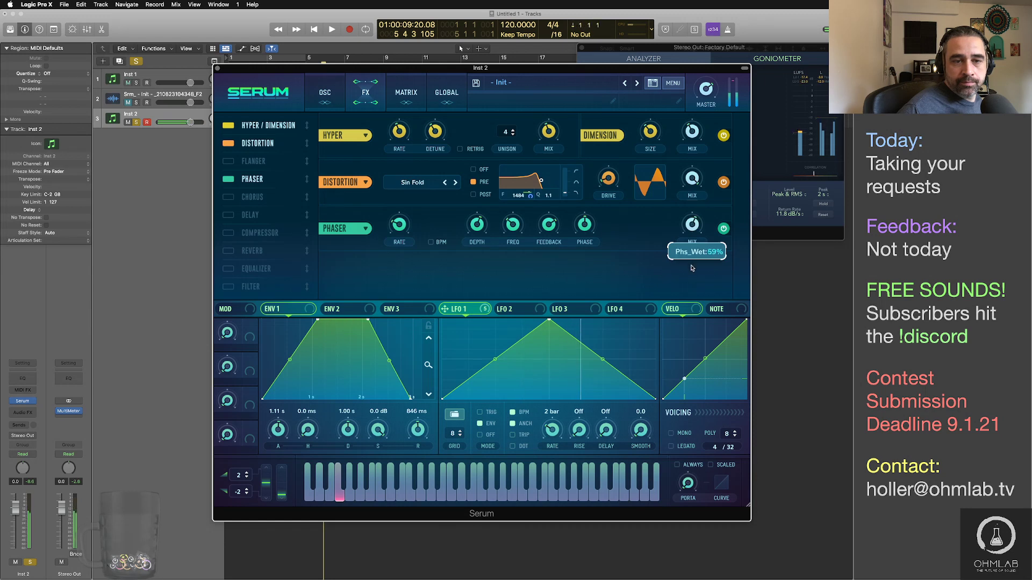
pyautogui.moveTo(692, 270); pyautogui.dragTo(692, 270)
pyautogui.moveTo(512, 230); pyautogui.dragTo(507, 187)
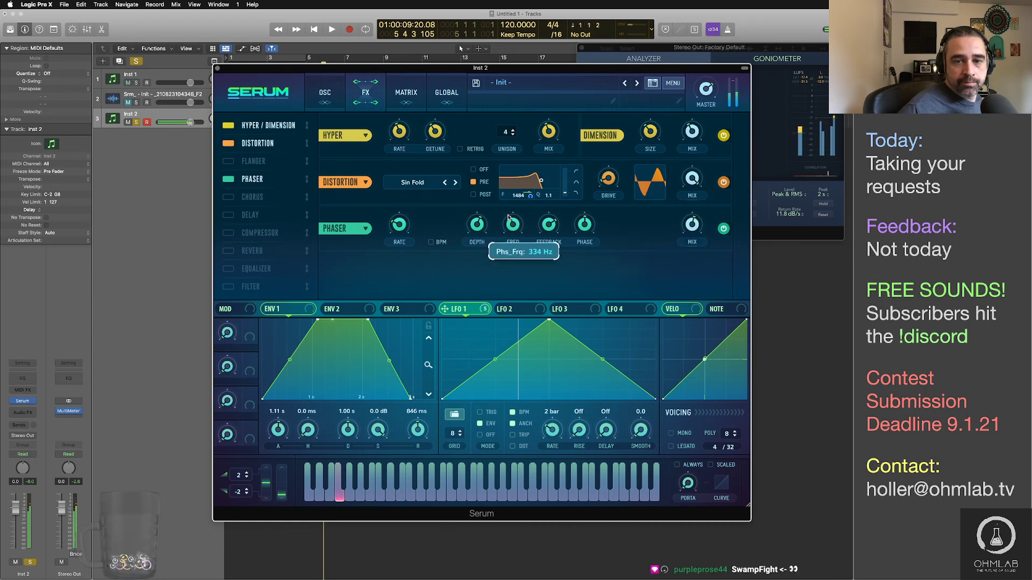
# Step: Enable the Reverb effect and move it directly after the Phaser in the effects chain
pyautogui.click(324, 93)
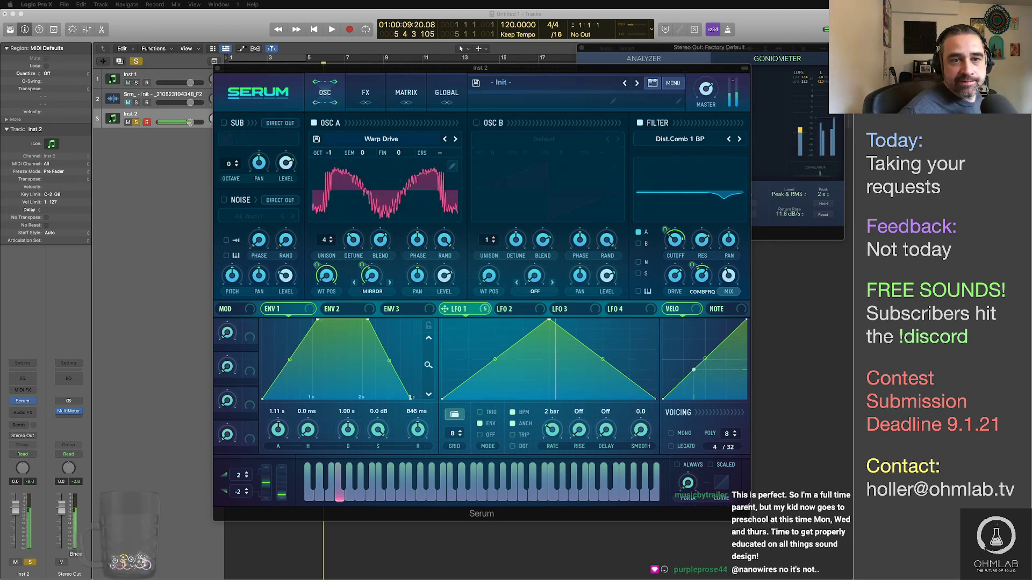
pyautogui.click(365, 93)
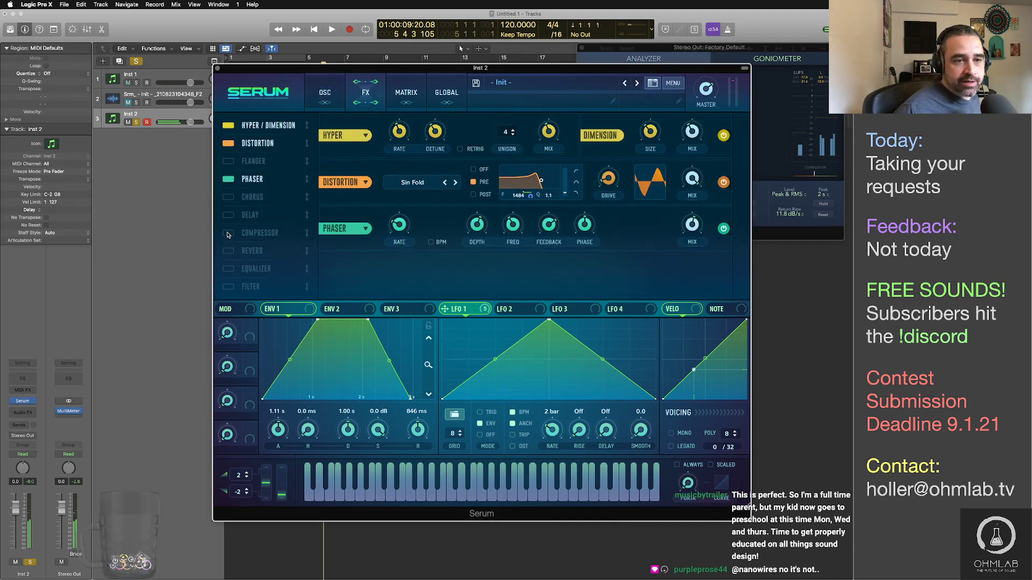
pyautogui.click(228, 251)
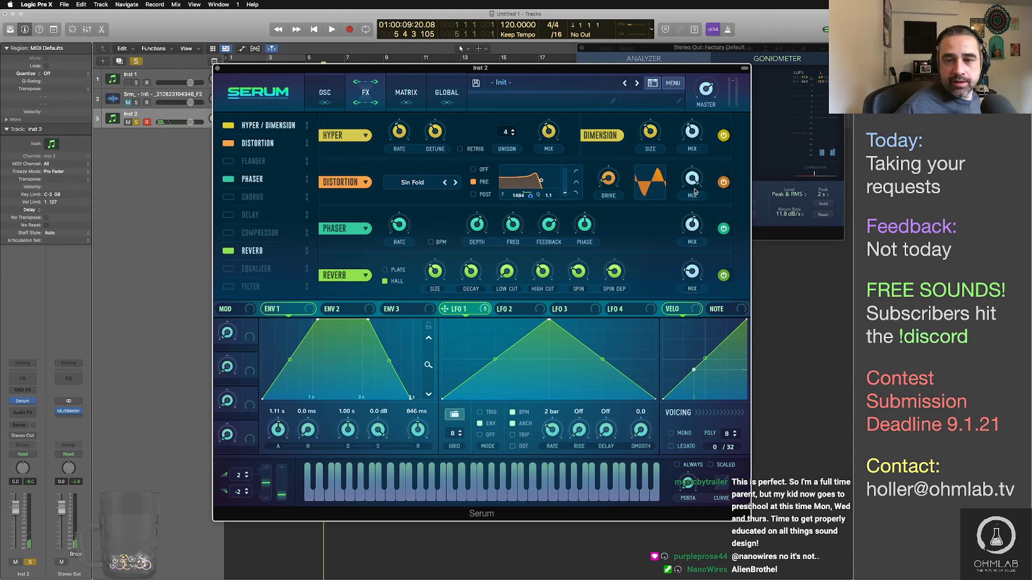
pyautogui.moveTo(306, 252); pyautogui.dragTo(309, 197)
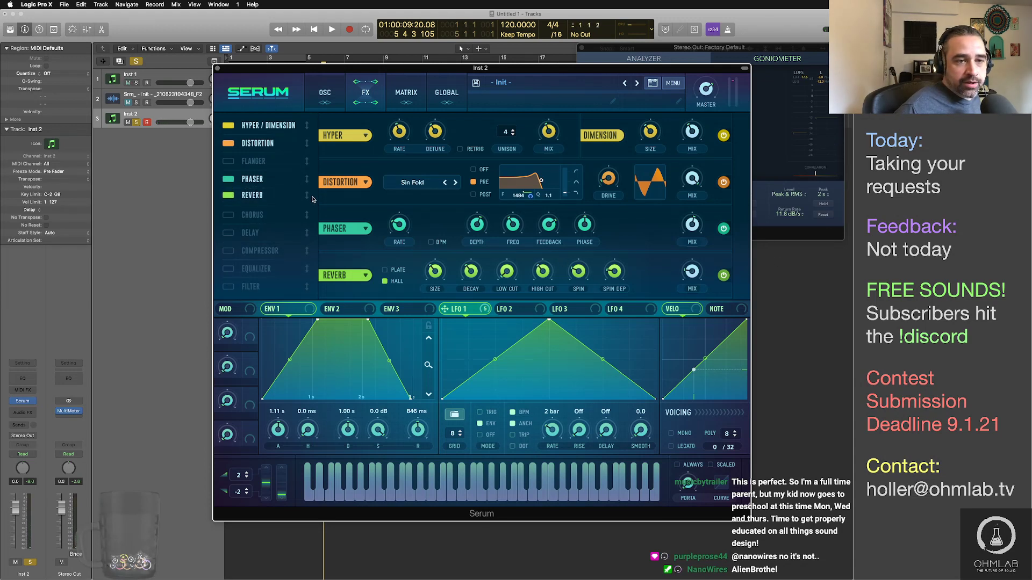
# Step: Adjust the reverb's low cut and mix, and set high cut to about 40%, spin rate to 16% and spin depth to 37%
pyautogui.click(472, 274)
pyautogui.moveTo(506, 274); pyautogui.dragTo(542, 272)
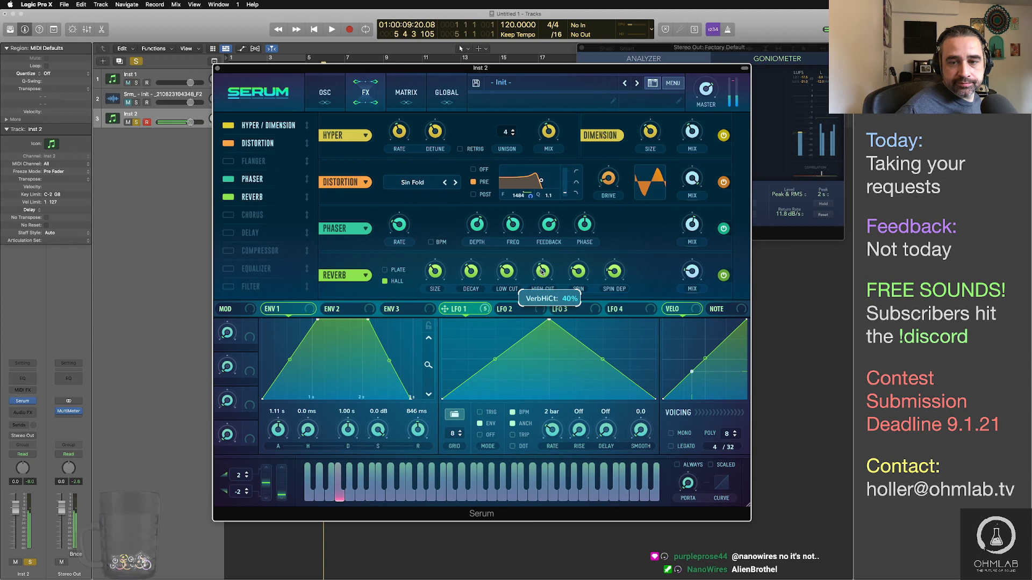
pyautogui.click(580, 275)
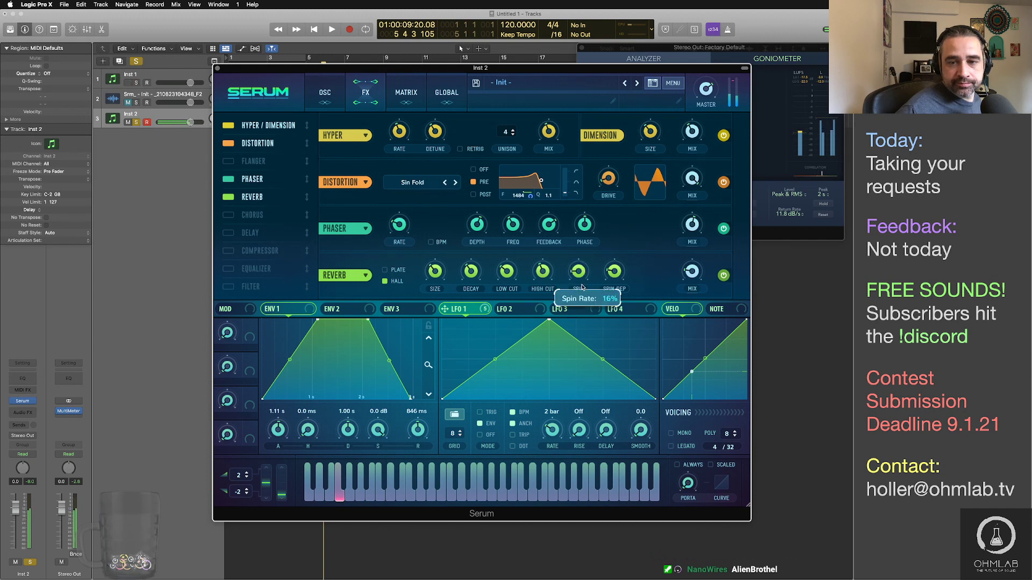
pyautogui.moveTo(613, 274); pyautogui.dragTo(613, 259)
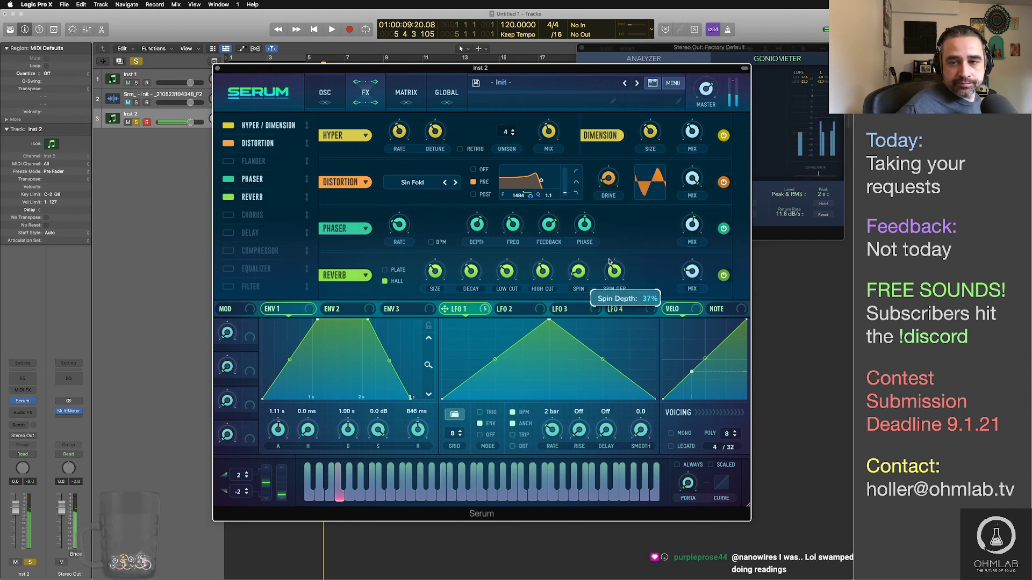
pyautogui.click(697, 267)
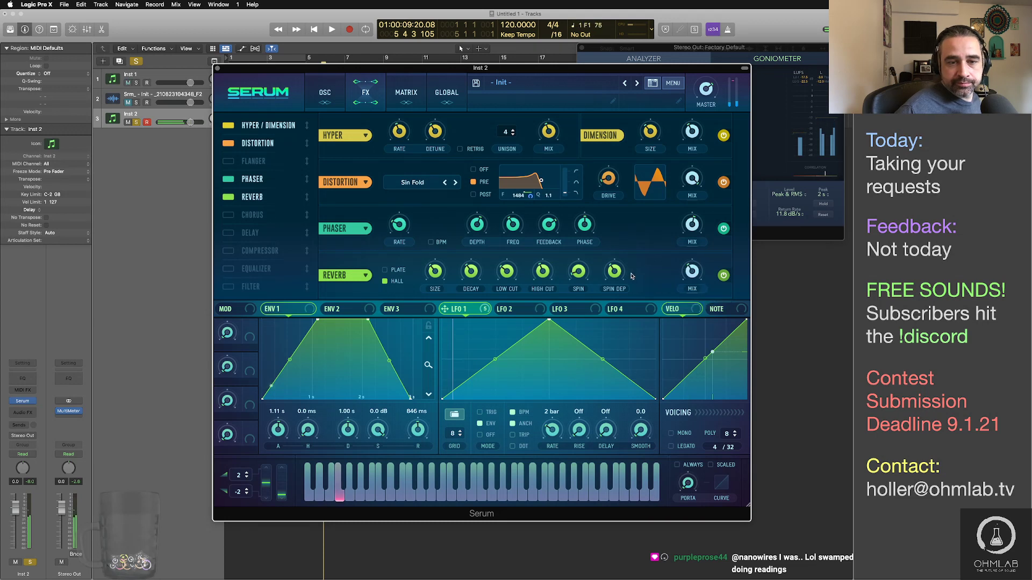
# Step: Move the Distortion effect directly after the Reverb in the effects chain
pyautogui.moveTo(308, 144); pyautogui.dragTo(308, 197)
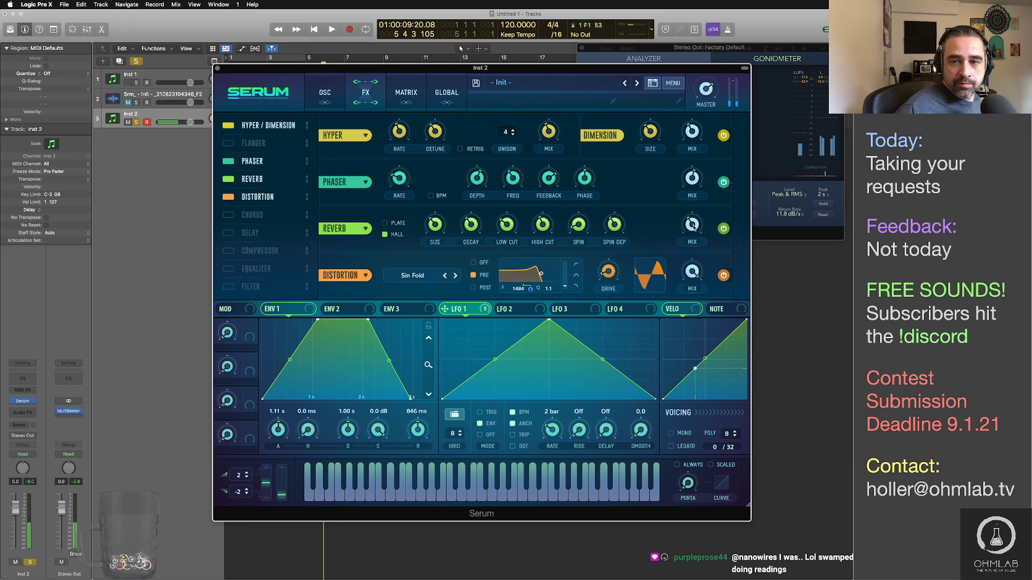
pyautogui.moveTo(471, 232)
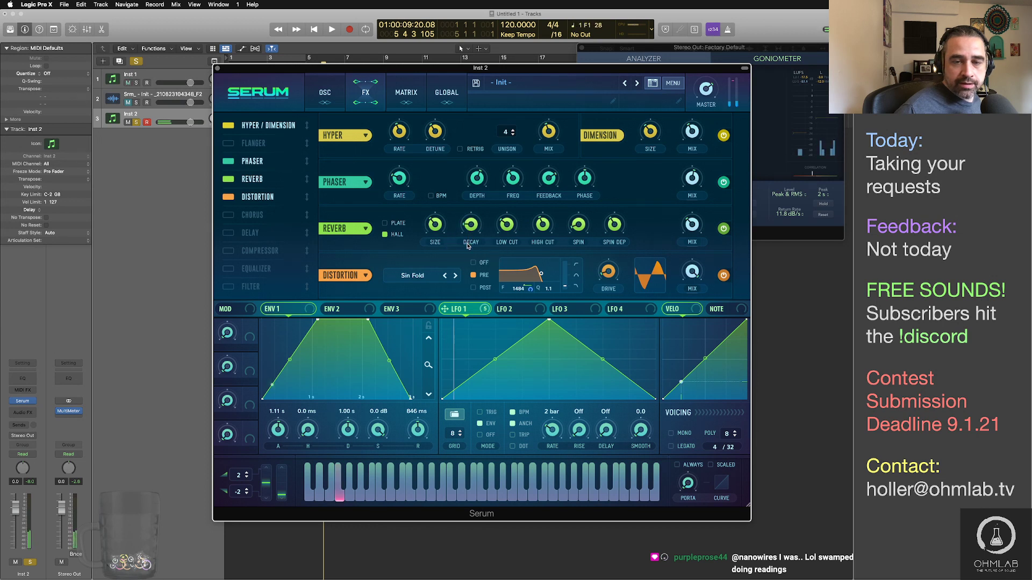
# Step: Set the reverb decay to about 2.6 s and add the Compressor directly after the Distortion in the effects chain
pyautogui.scroll(-1, 471, 232)
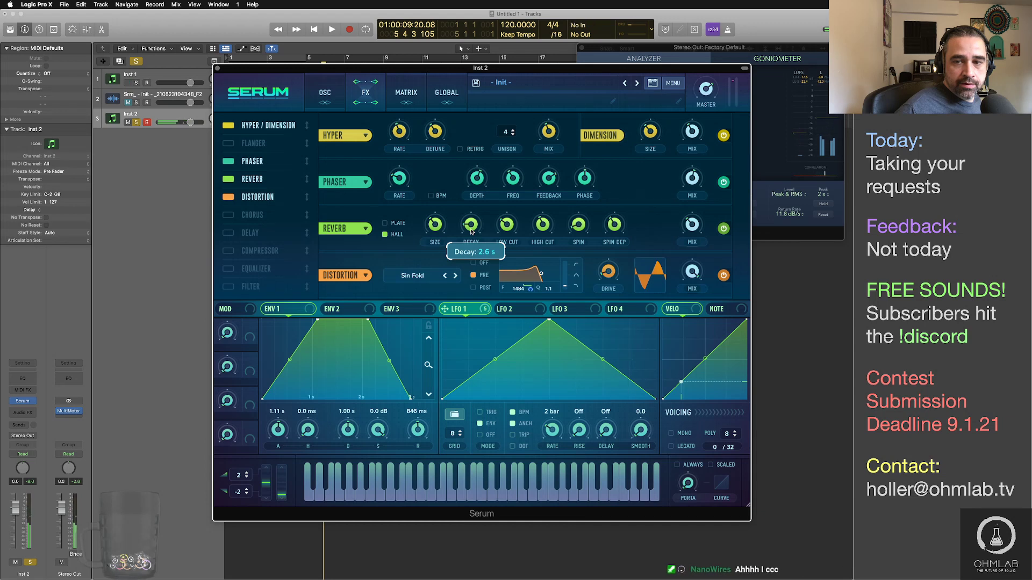
pyautogui.click(229, 252)
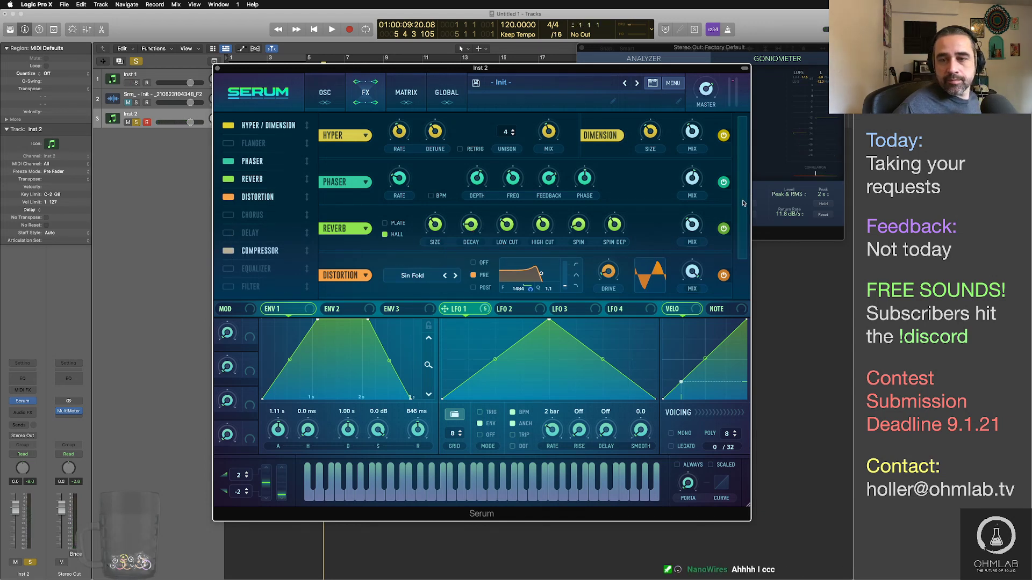
pyautogui.moveTo(743, 203); pyautogui.dragTo(744, 239)
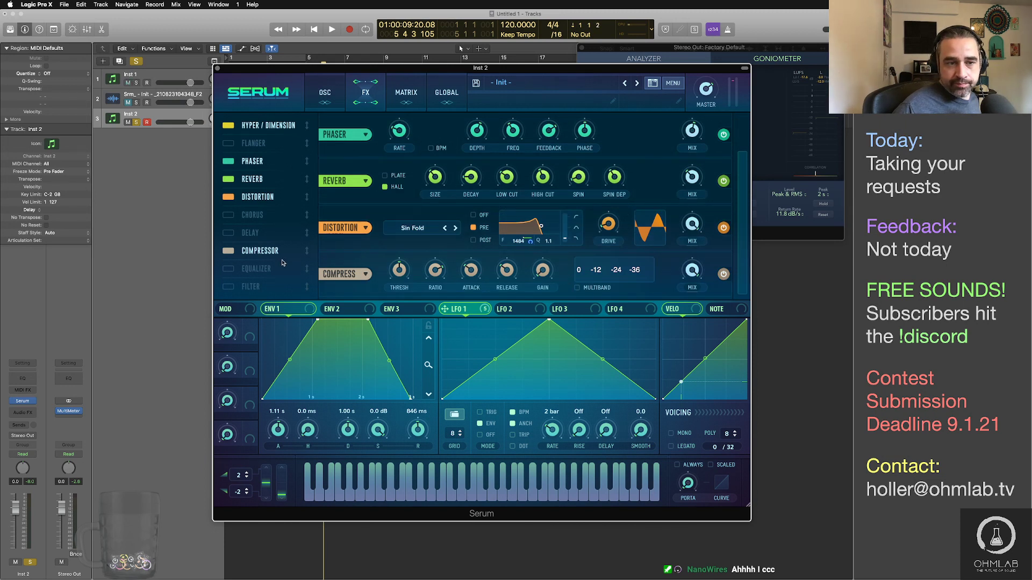
pyautogui.moveTo(282, 261); pyautogui.dragTo(279, 217)
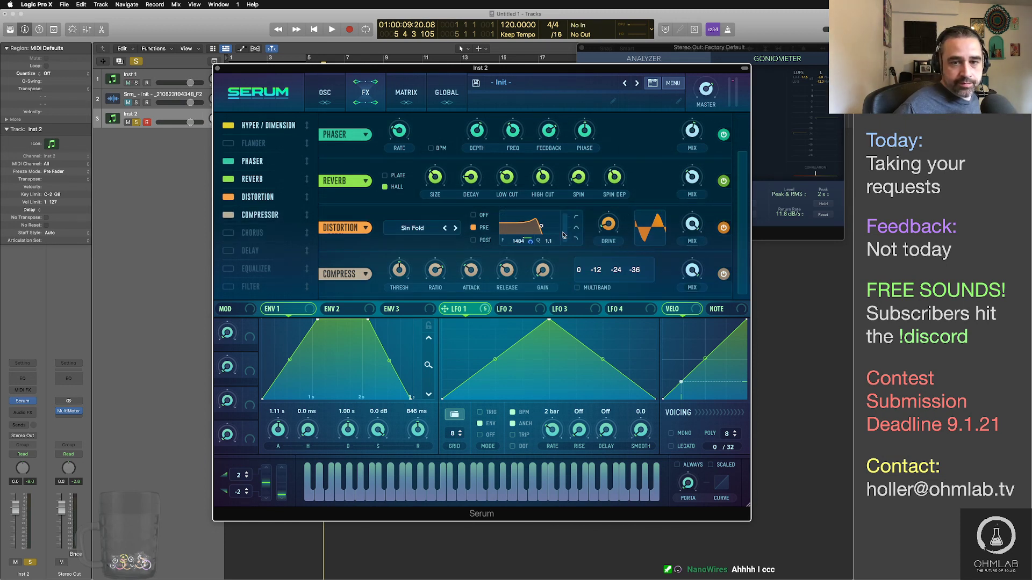
# Step: Enable multiband mode on the compressor and set its threshold to about -14.2 dB and attack to about 18.6 ms
pyautogui.click(577, 288)
pyautogui.moveTo(610, 266); pyautogui.dragTo(619, 270)
pyautogui.moveTo(401, 273)
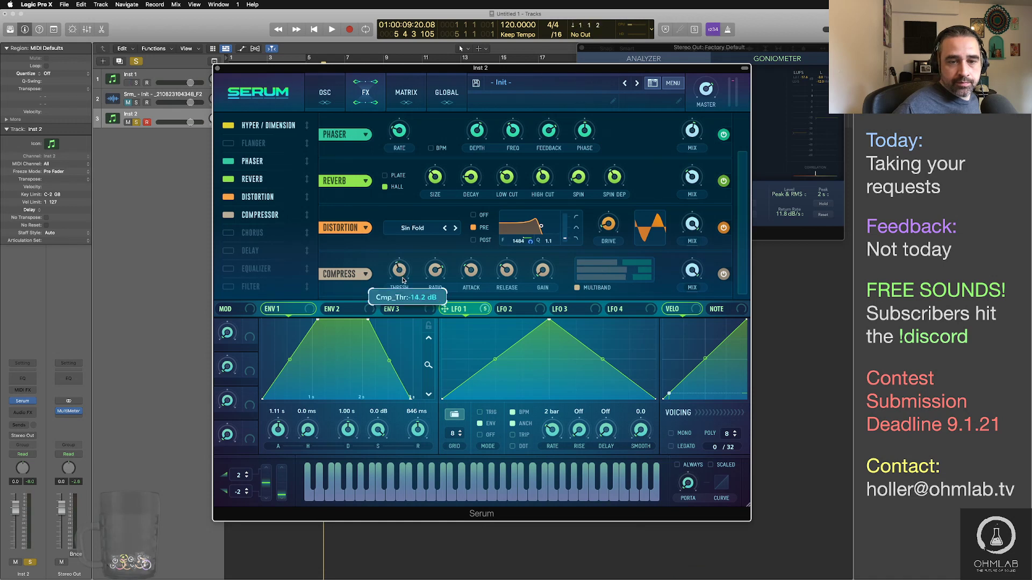
pyautogui.moveTo(467, 274)
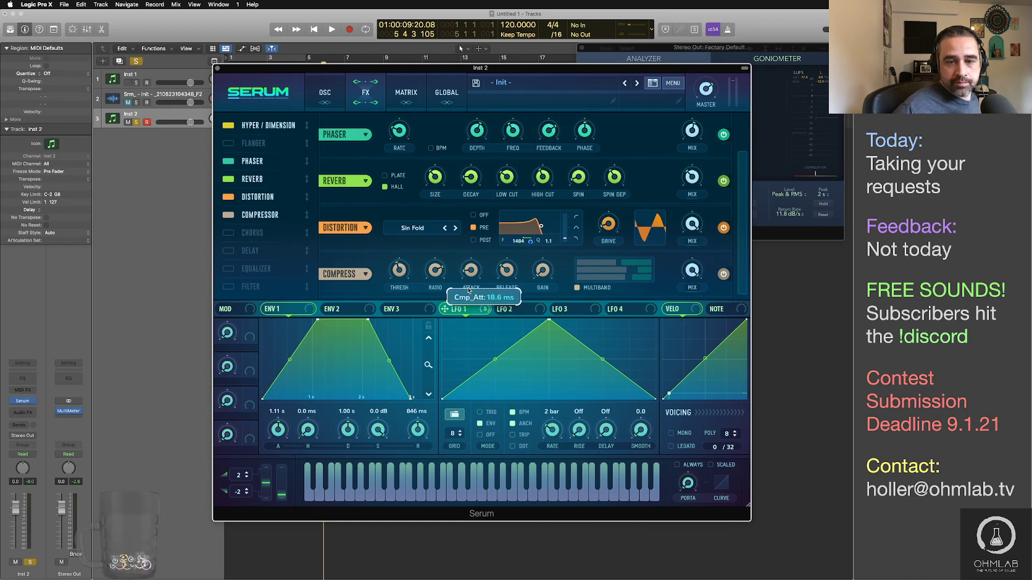
pyautogui.moveTo(504, 279)
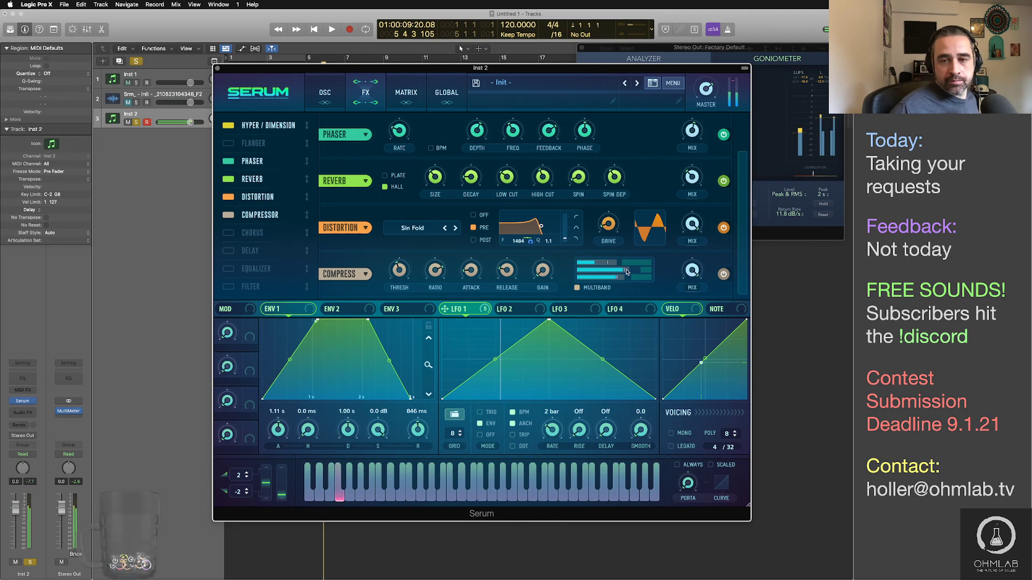
# Step: Adjust the compressor's mid band, assign LFO 1 to it and trim the CompMB M amount in the modulation matrix
pyautogui.moveTo(623, 274); pyautogui.dragTo(611, 271)
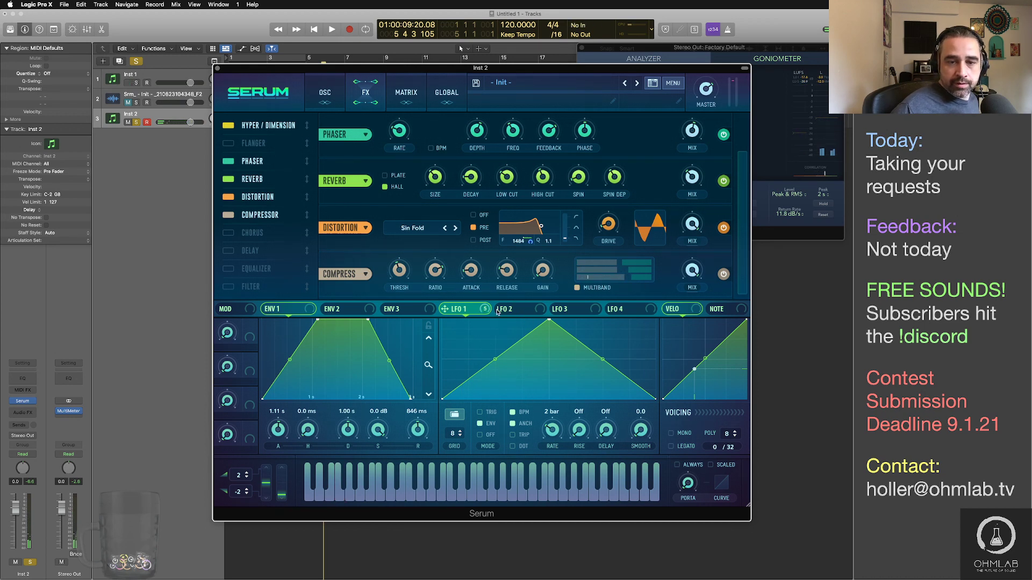
pyautogui.moveTo(473, 310); pyautogui.dragTo(642, 273)
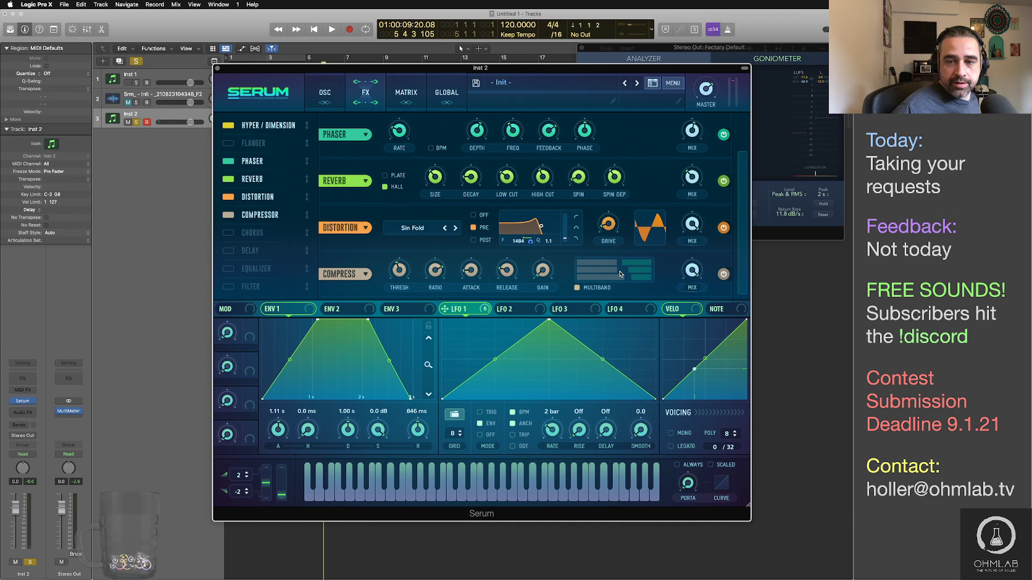
pyautogui.click(406, 97)
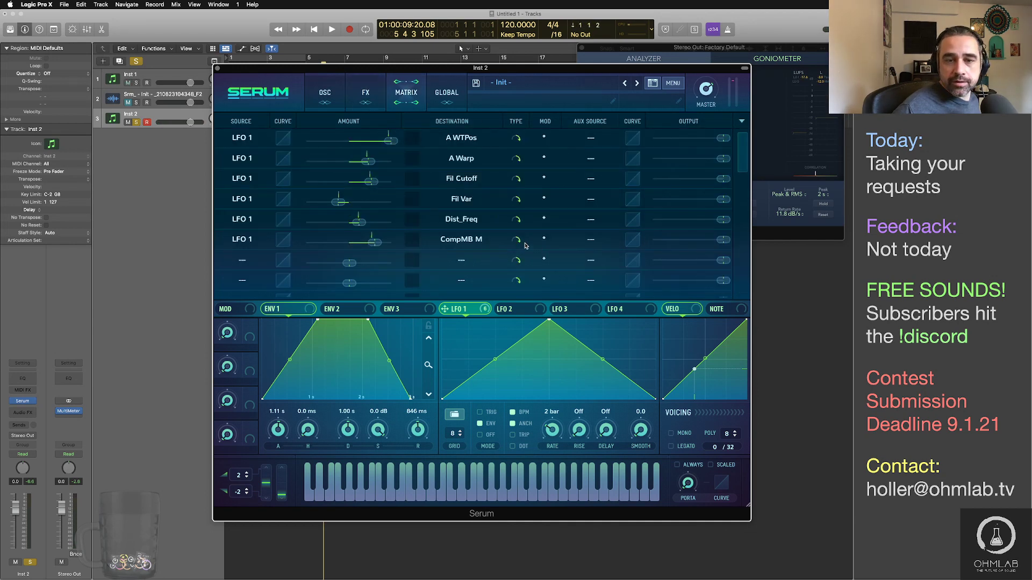
pyautogui.moveTo(374, 245)
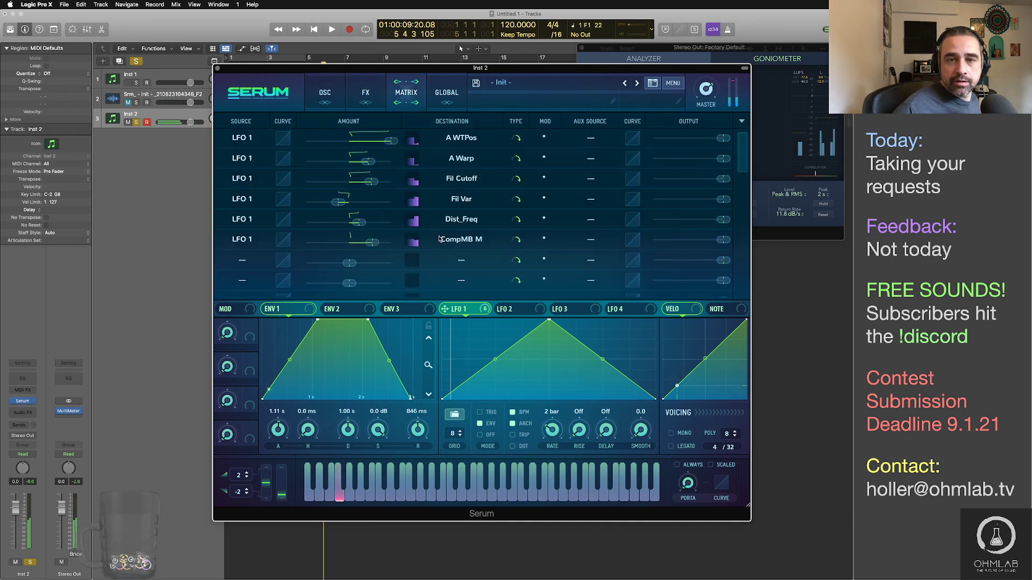
# Step: Set the compressor's mid band to about 113% and further reduce LFO 1's modulation amount for CompMB M
pyautogui.click(366, 94)
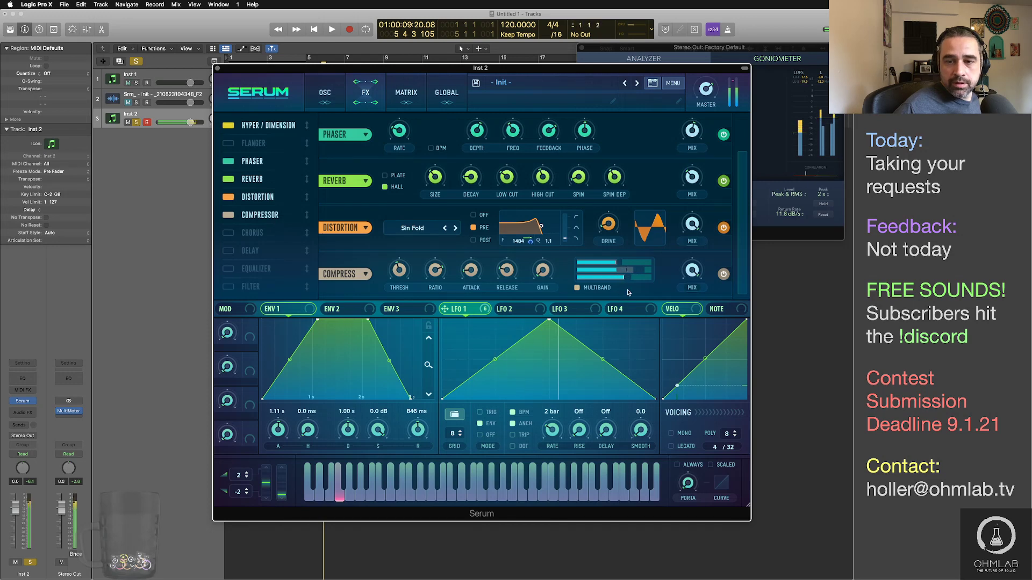
pyautogui.click(405, 94)
pyautogui.moveTo(372, 244)
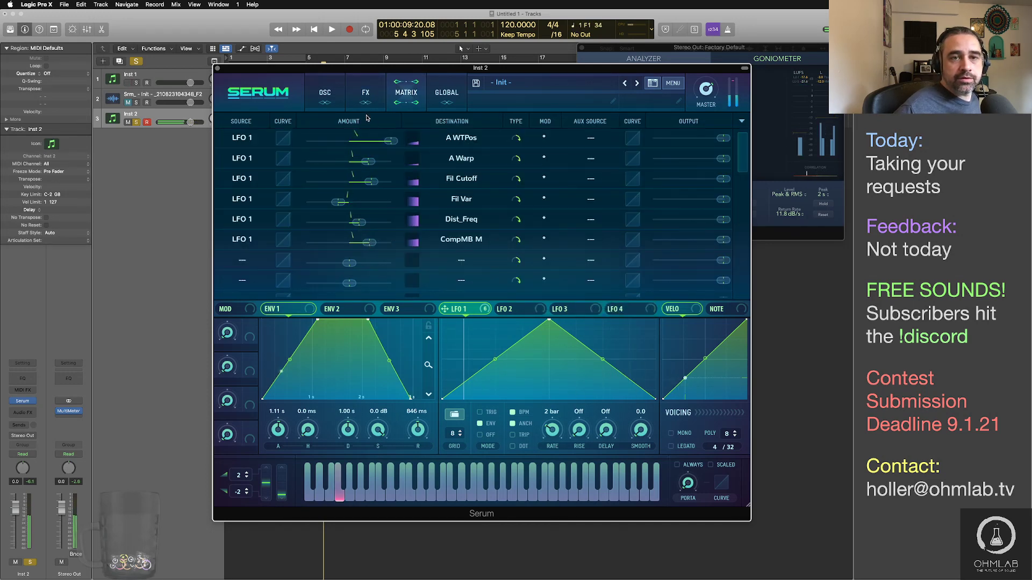
pyautogui.click(365, 94)
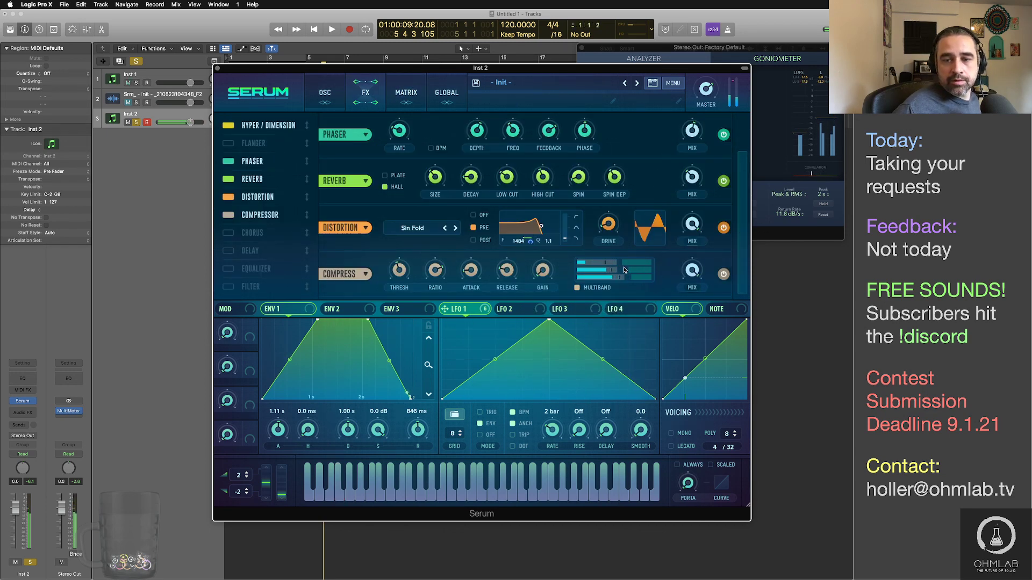
pyautogui.click(406, 94)
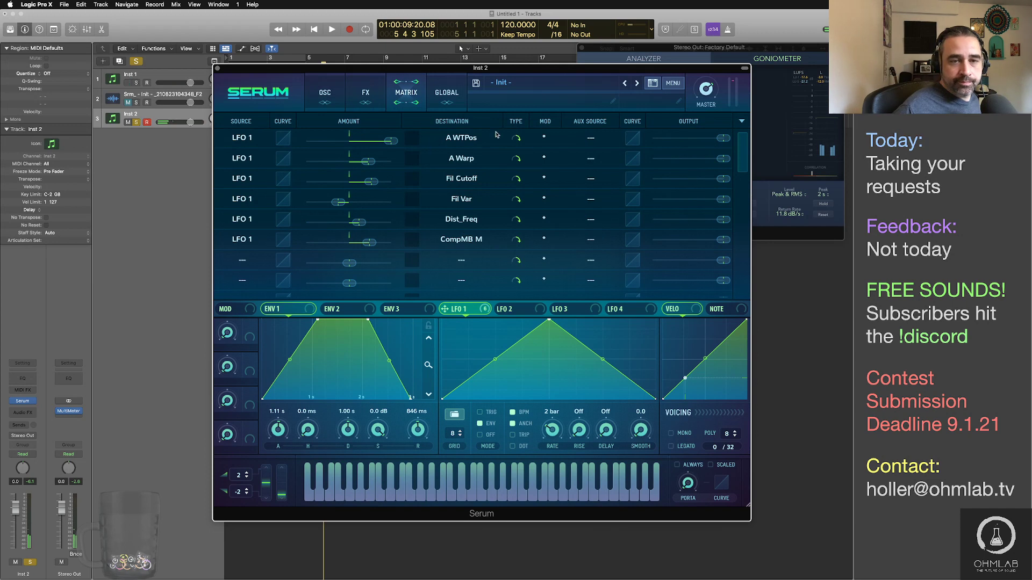
pyautogui.click(366, 94)
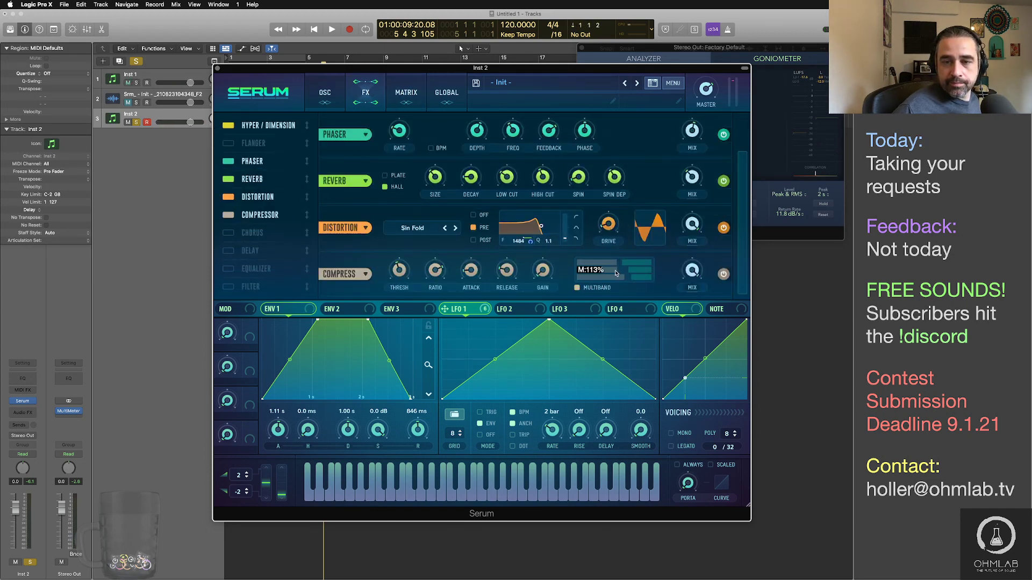
pyautogui.click(406, 94)
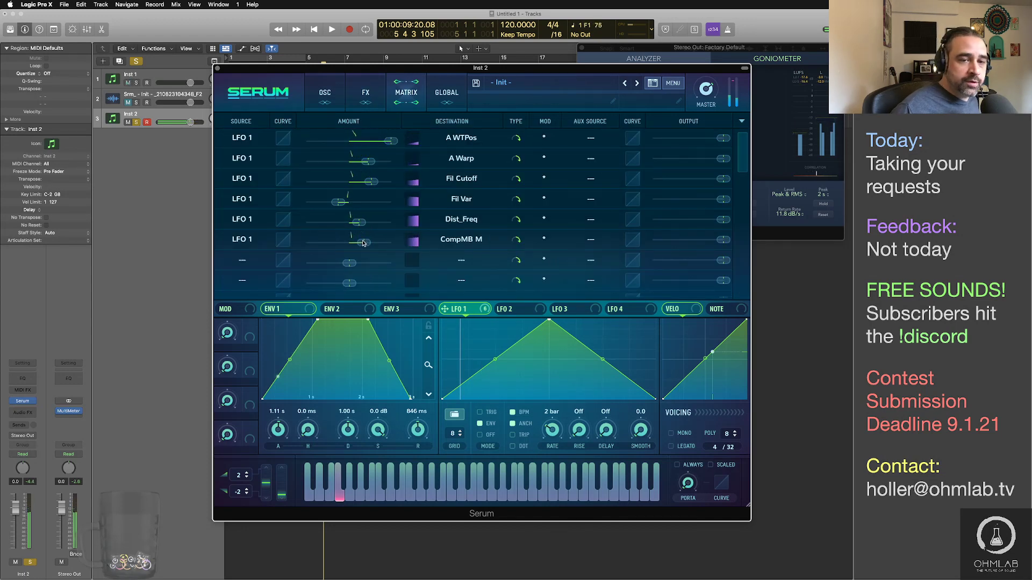
# Step: Enable the Filter effect and set its type to Scream BP from the Misc filters
pyautogui.click(365, 92)
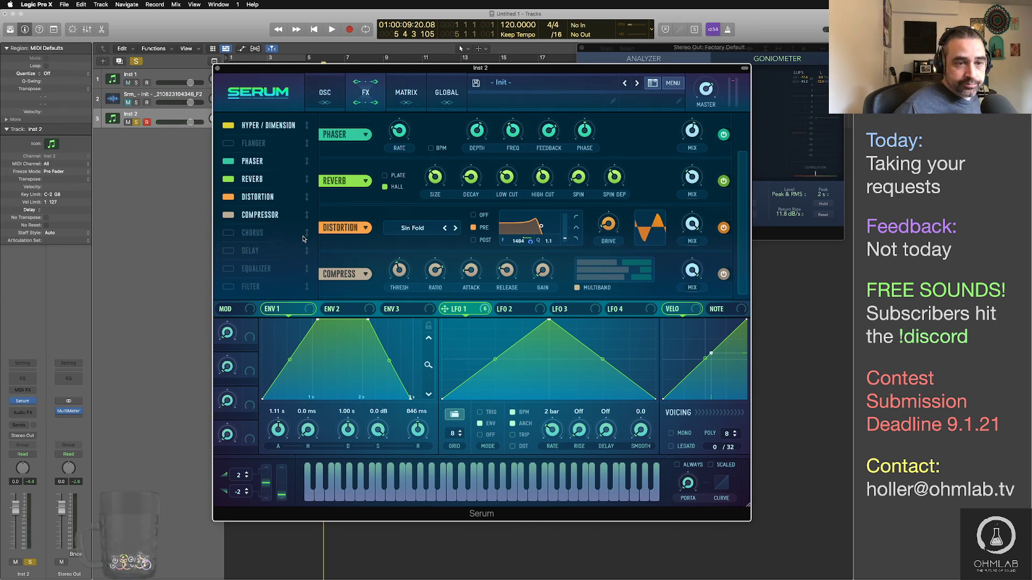
pyautogui.click(230, 288)
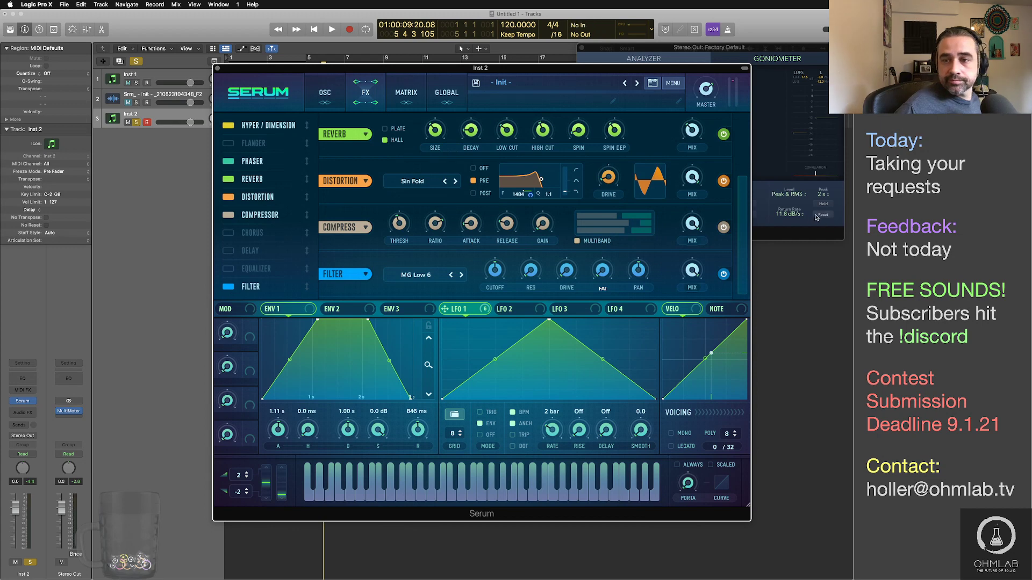
pyautogui.moveTo(743, 197)
pyautogui.mouseDown()
pyautogui.moveTo(744, 186)
pyautogui.moveTo(745, 207)
pyautogui.mouseUp()
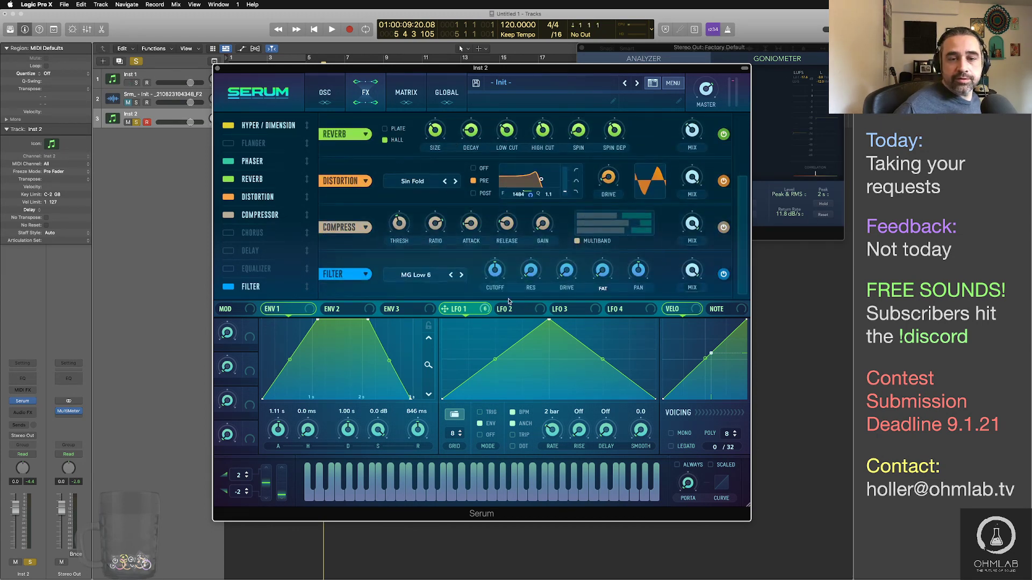
pyautogui.click(436, 280)
pyautogui.moveTo(435, 306)
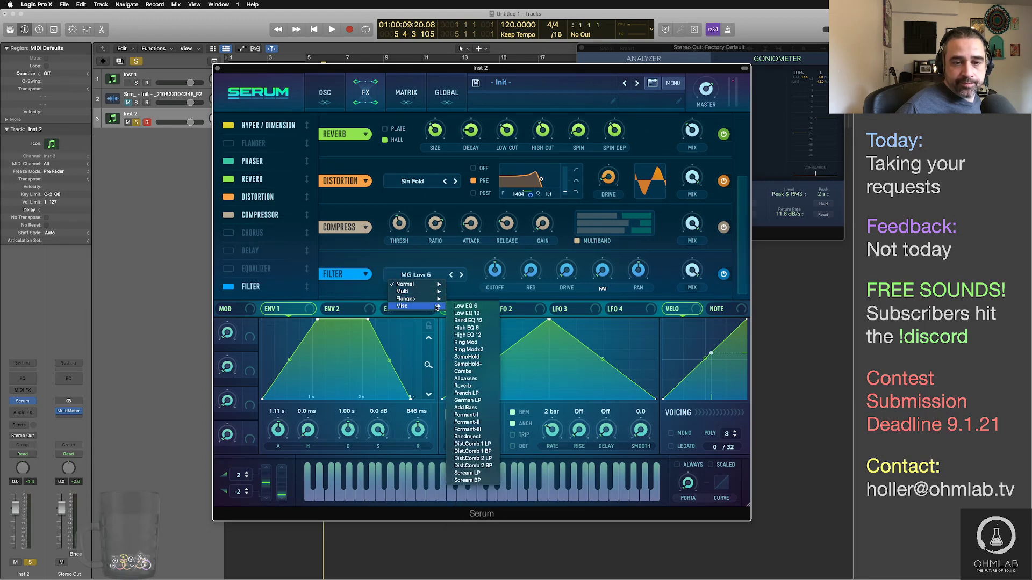
pyautogui.click(468, 480)
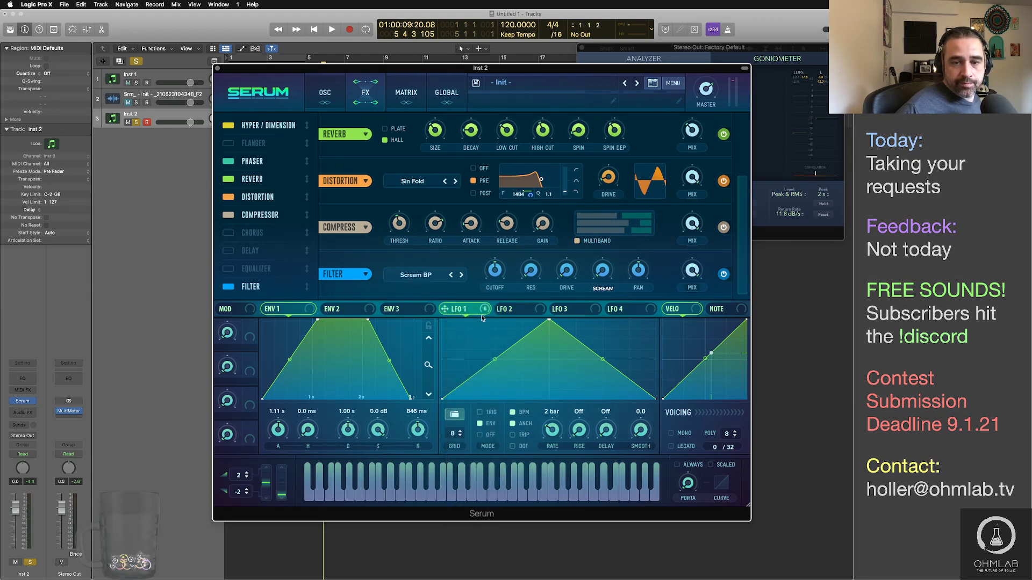
# Step: Assign LFO 1 to the effects filter's cutoff, and set its scream to about 2% and mix to about 34%
pyautogui.moveTo(496, 273)
pyautogui.mouseDown()
pyautogui.moveTo(497, 257)
pyautogui.moveTo(500, 285)
pyautogui.mouseUp()
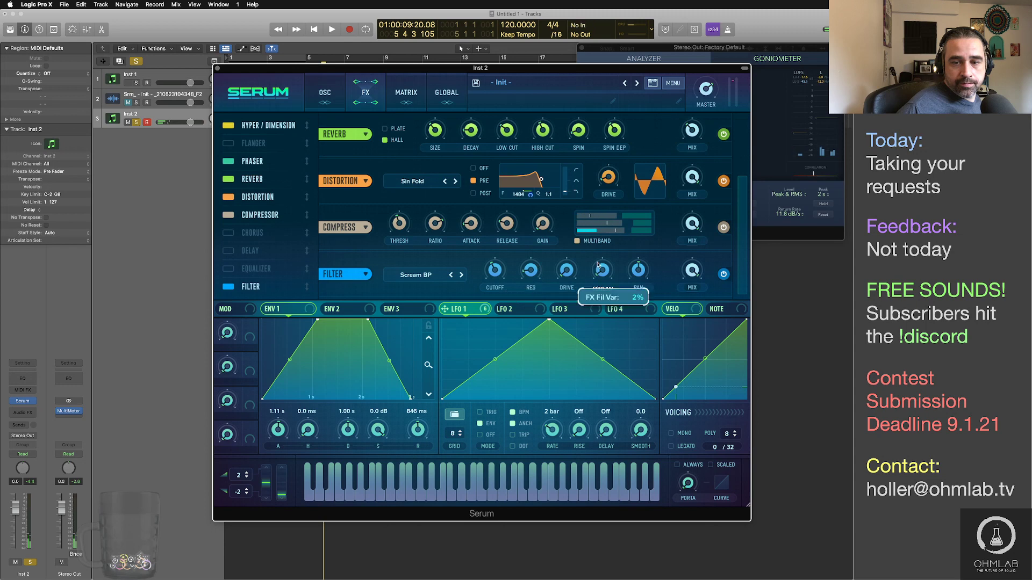
pyautogui.moveTo(494, 274)
pyautogui.mouseDown()
pyautogui.moveTo(494, 254)
pyautogui.moveTo(495, 265)
pyautogui.mouseUp()
pyautogui.moveTo(444, 308); pyautogui.dragTo(492, 259)
pyautogui.moveTo(485, 260)
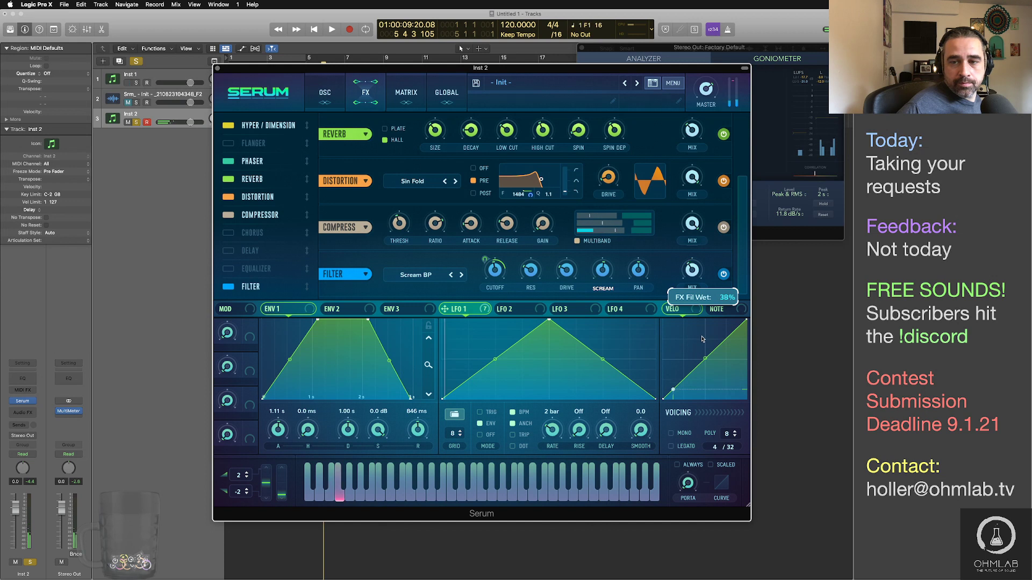
pyautogui.moveTo(692, 271); pyautogui.dragTo(692, 278)
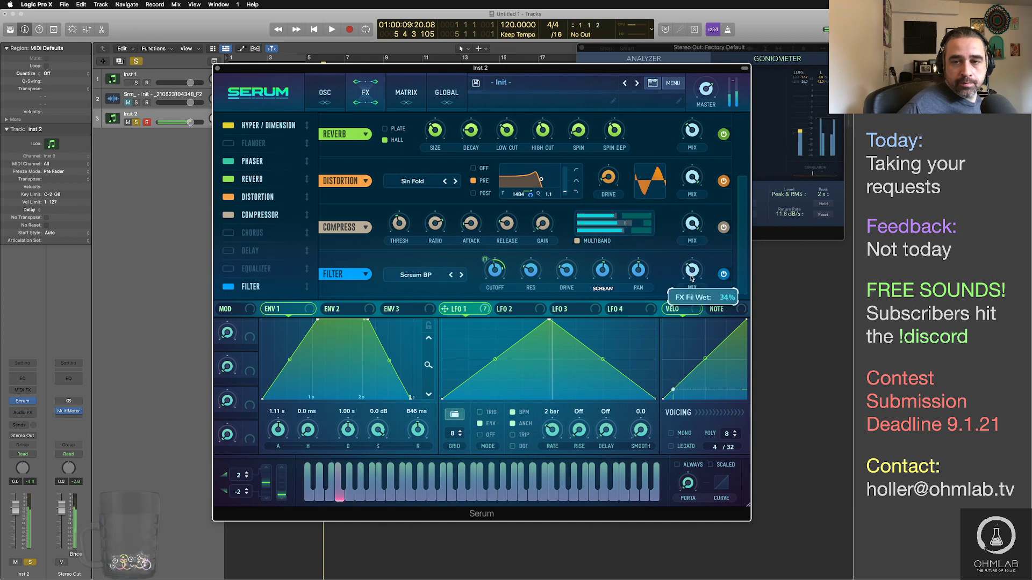
pyautogui.click(775, 157)
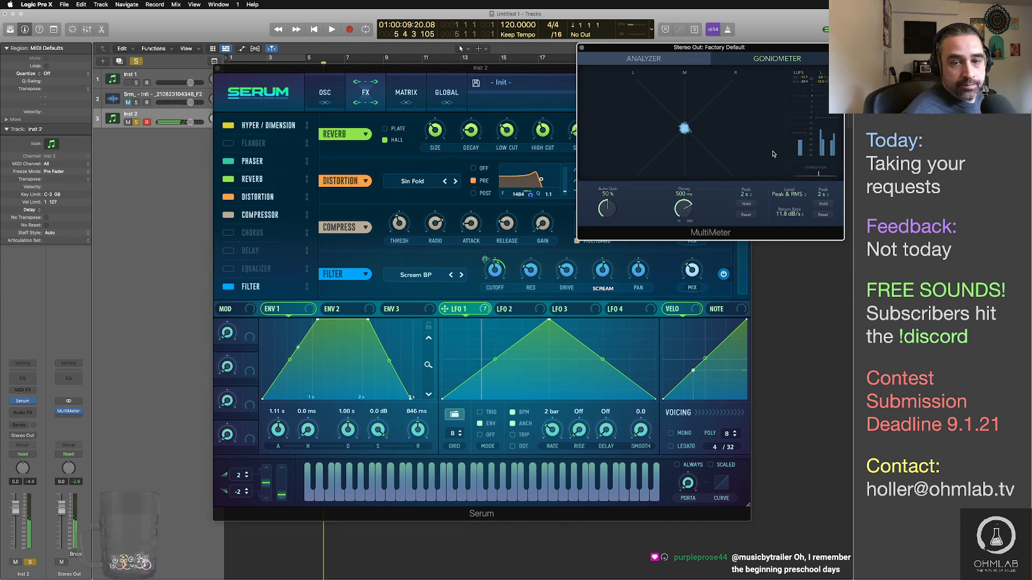
# Step: Lower oscillator A's level to about 42% and modulate it with LFO 2 at a 1/16 rate
pyautogui.click(324, 100)
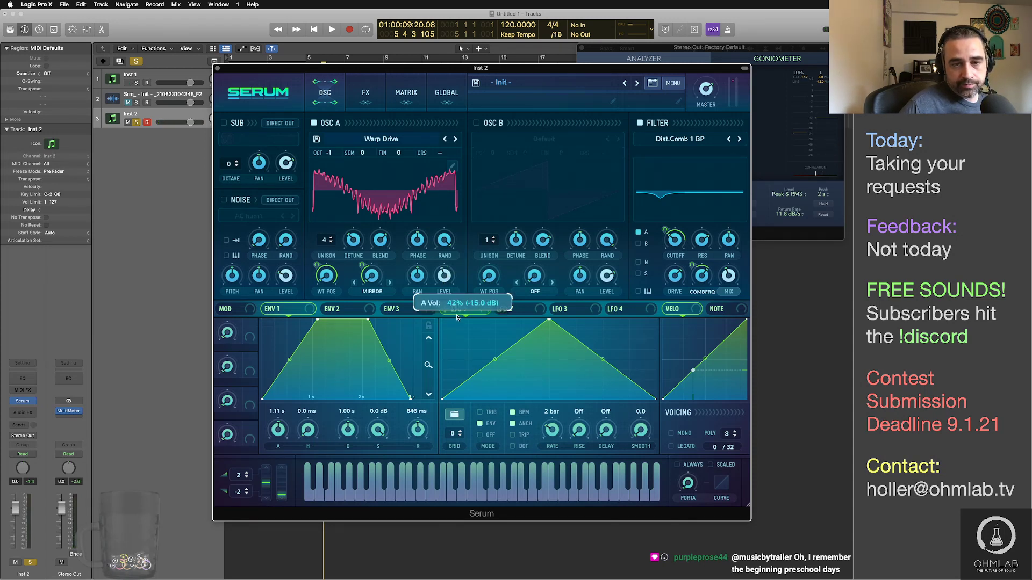
pyautogui.moveTo(515, 312); pyautogui.dragTo(436, 268)
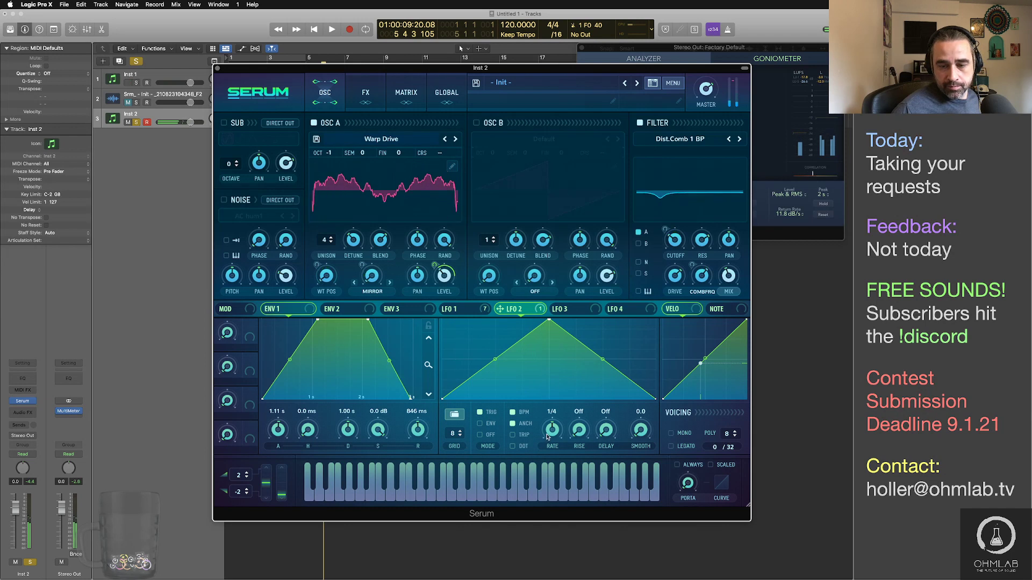
pyautogui.moveTo(548, 424); pyautogui.dragTo(547, 420)
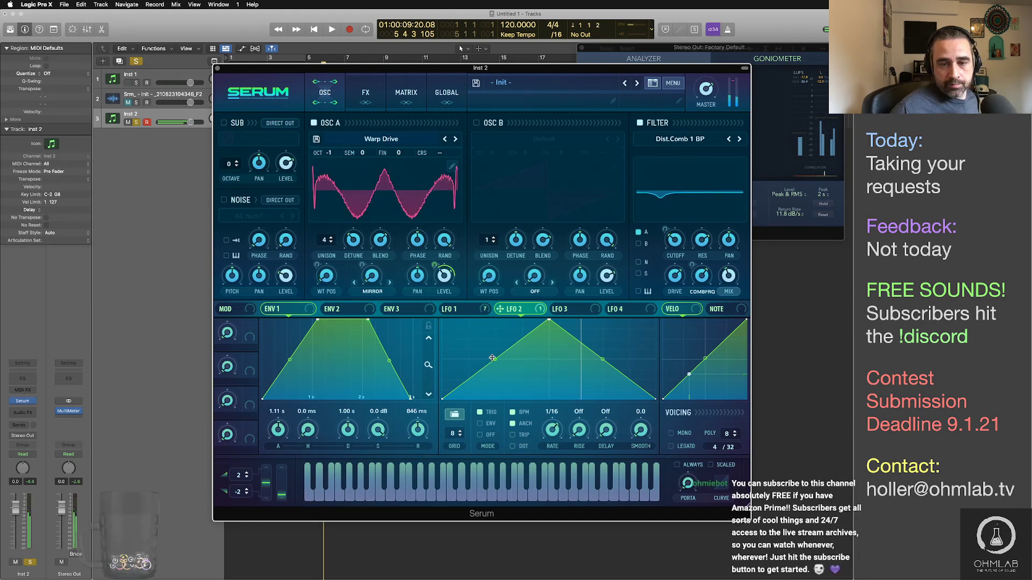
# Step: Try bending LFO 2's rising curve, and replace its shape with the Basic square preset
pyautogui.moveTo(494, 359); pyautogui.dragTo(490, 336)
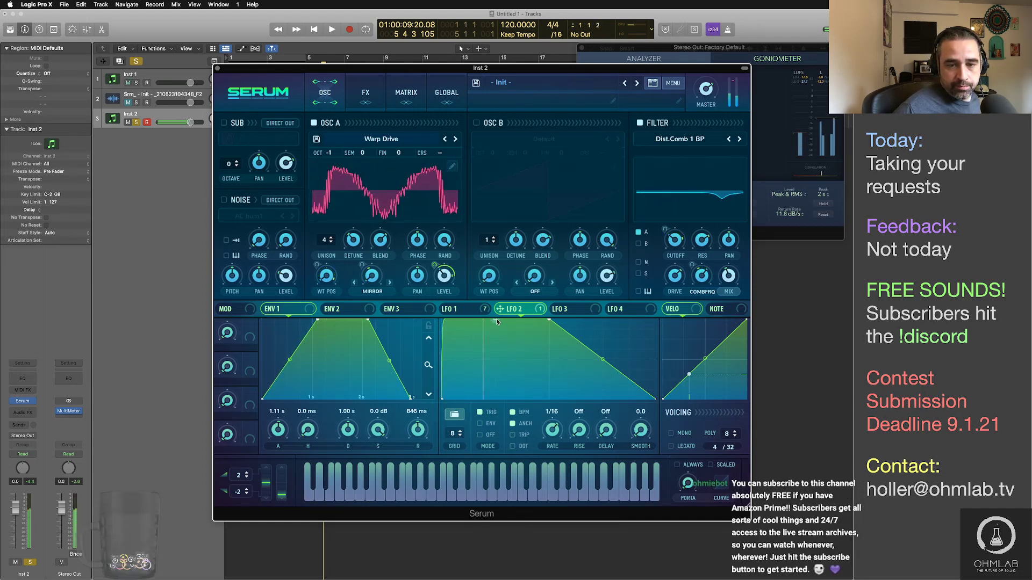
pyautogui.moveTo(495, 321); pyautogui.dragTo(506, 367)
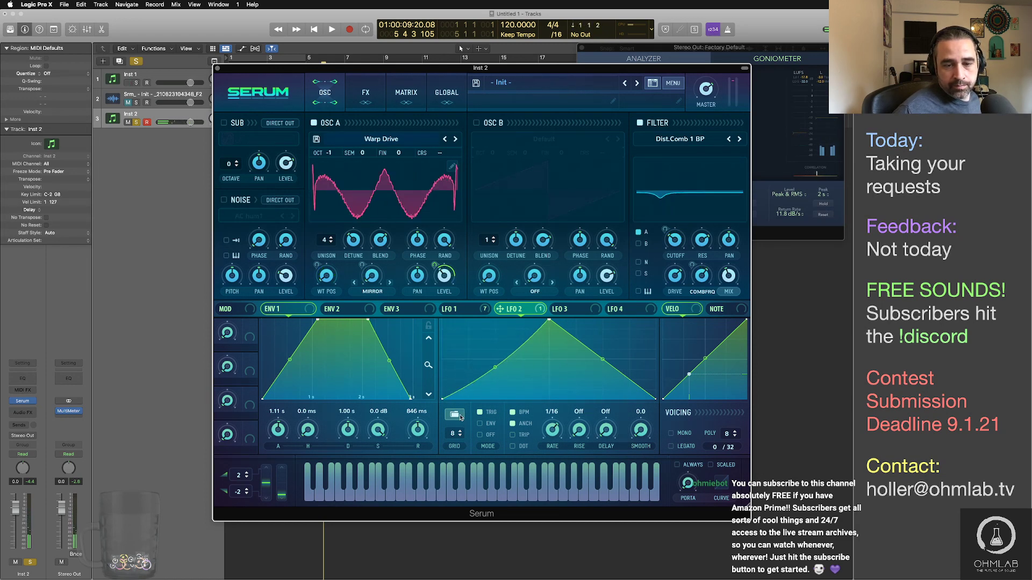
pyautogui.click(454, 415)
pyautogui.moveTo(467, 414)
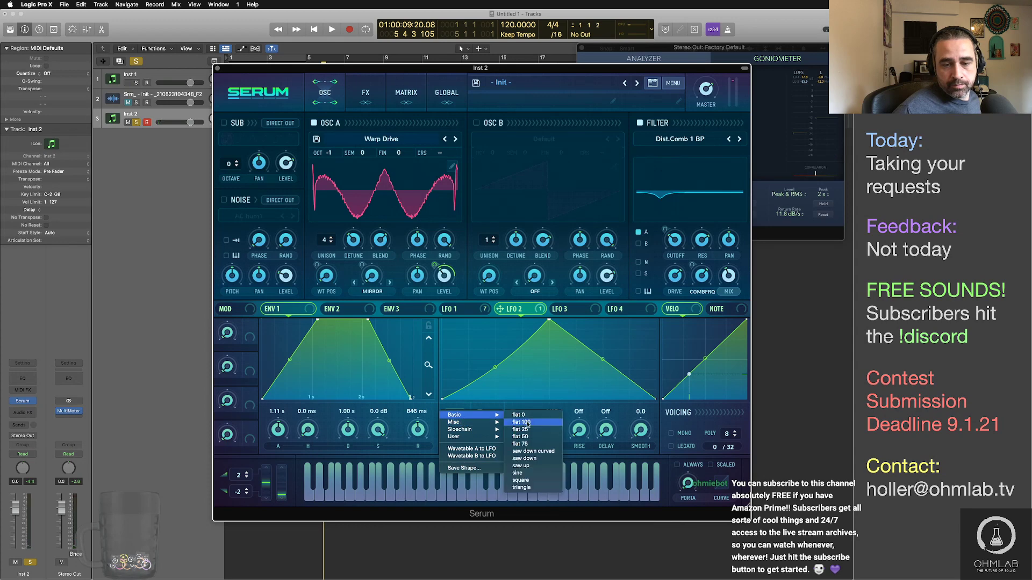
pyautogui.click(520, 480)
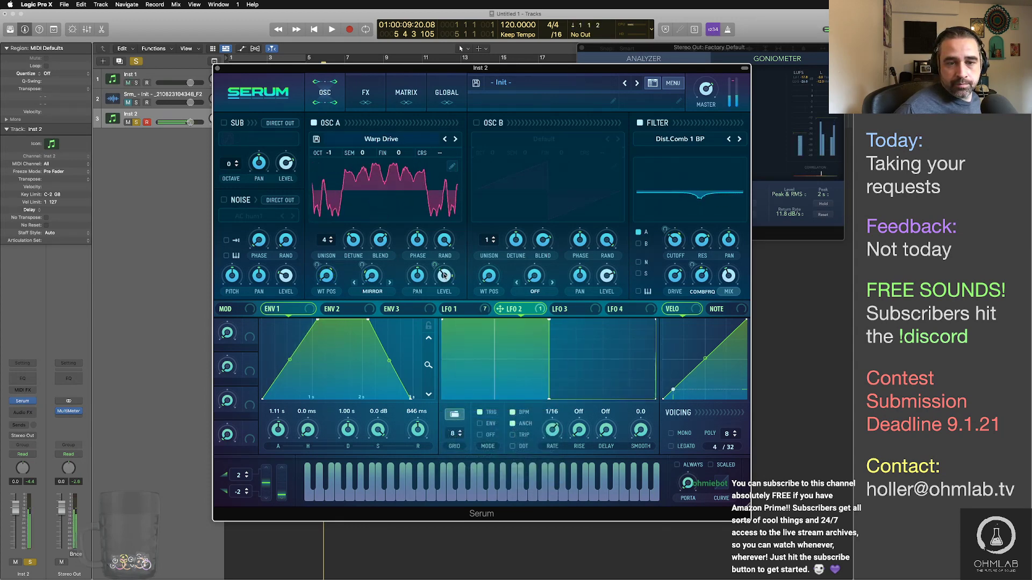
# Step: Readjust oscillator A's level modulation by assigning LFO 2 to it with an amount of 63
pyautogui.moveTo(444, 287)
pyautogui.moveTo(504, 310)
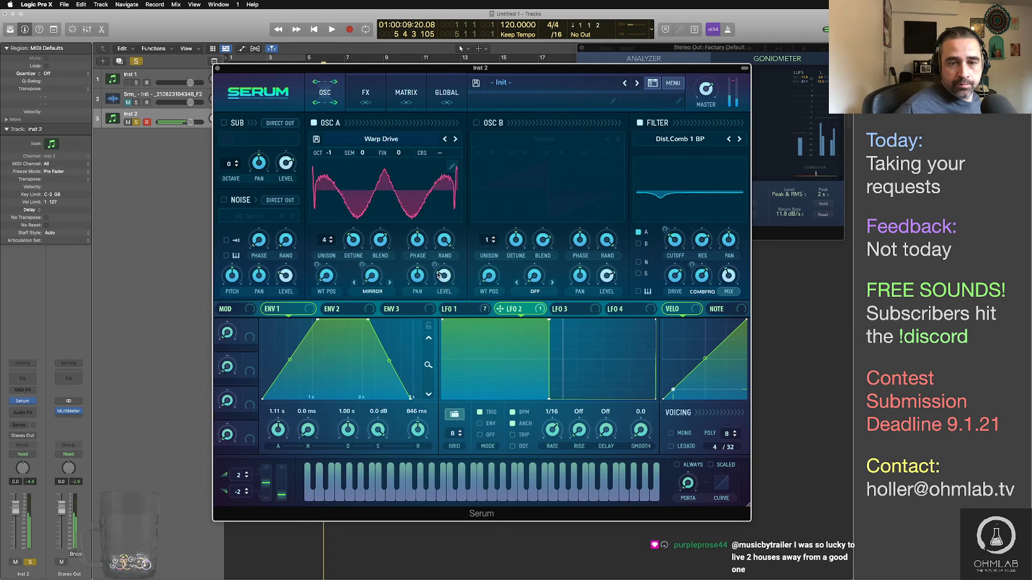
pyautogui.moveTo(504, 311); pyautogui.dragTo(437, 262)
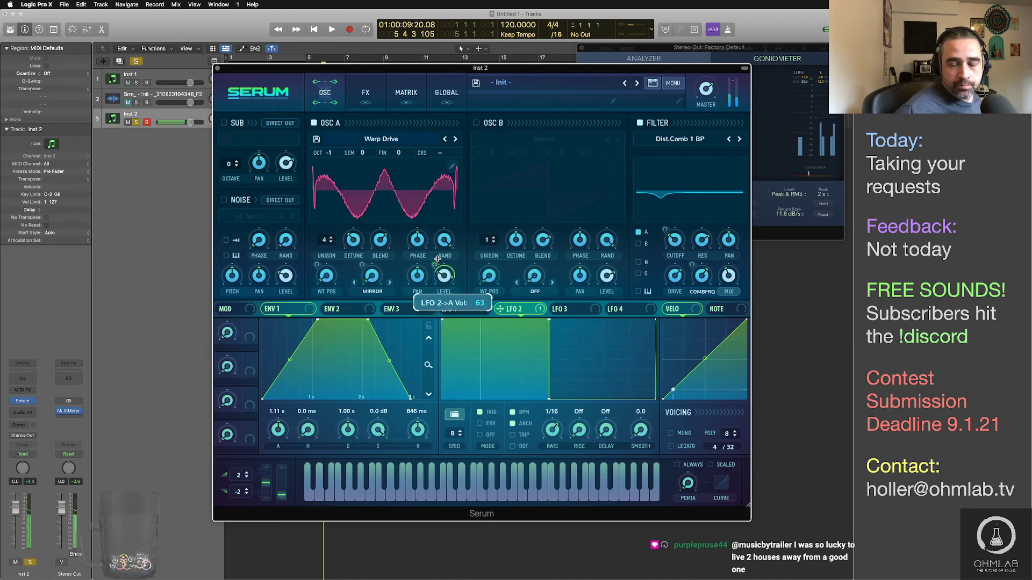
# Step: Set LFO 1 as the auxiliary source for LFO 2's modulation of oscillator A's level
pyautogui.click(456, 311)
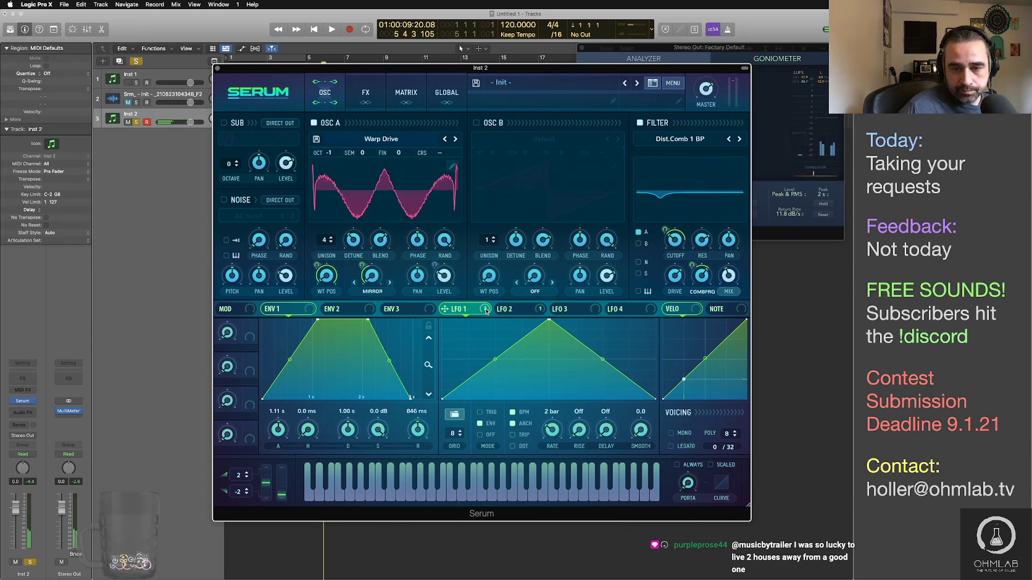
pyautogui.click(516, 311)
pyautogui.moveTo(443, 278)
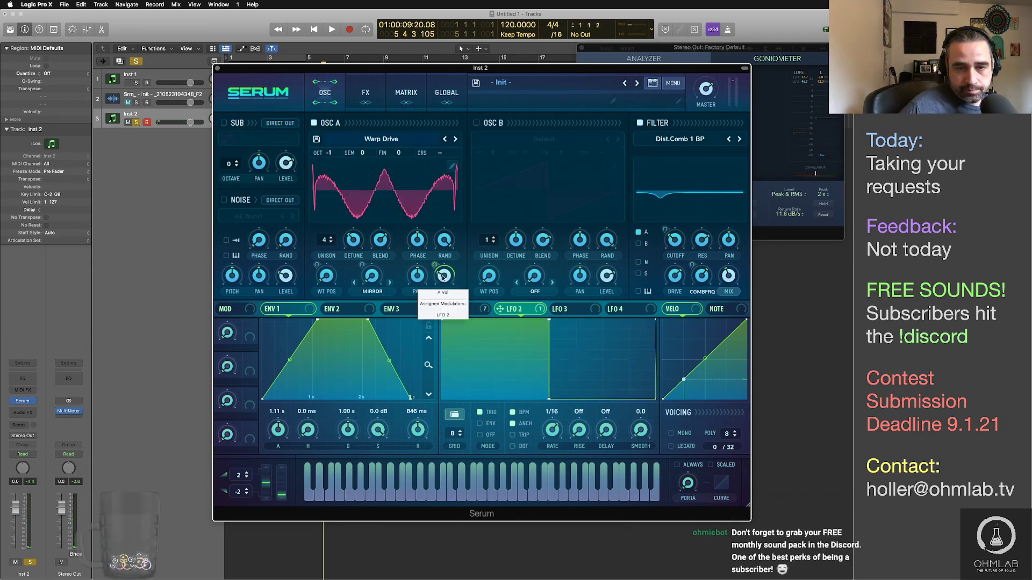
pyautogui.click(467, 310)
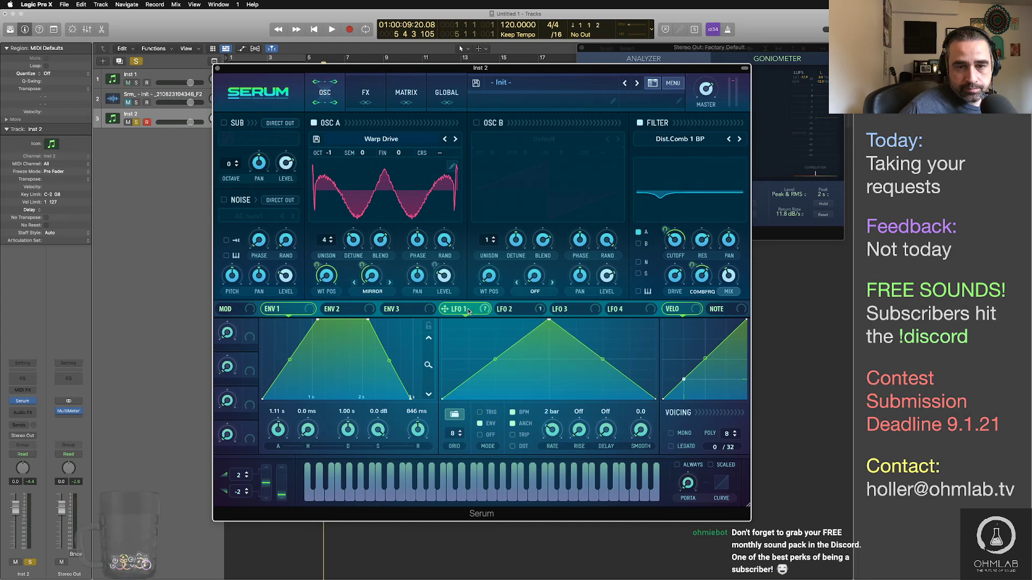
pyautogui.click(524, 312)
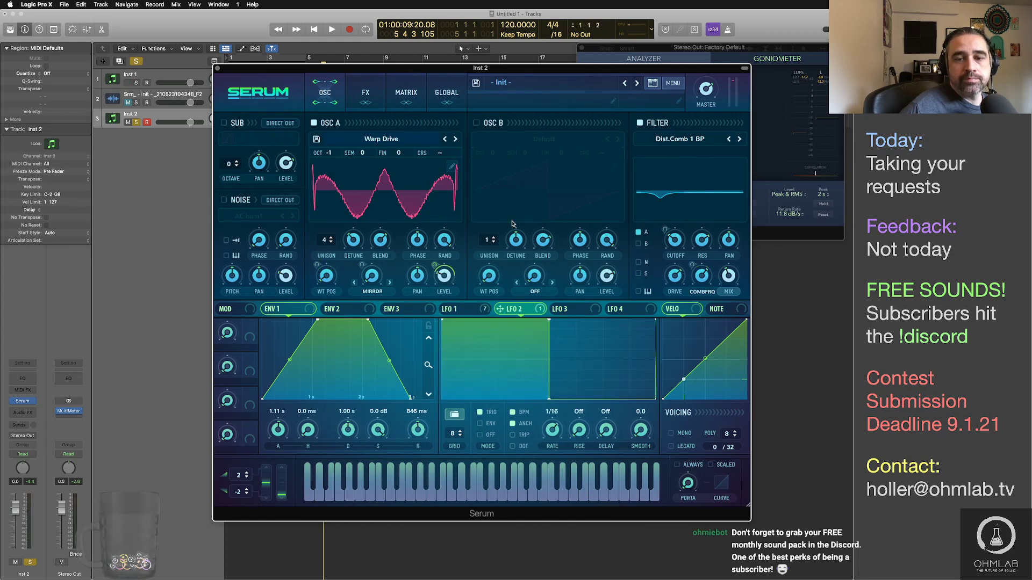
pyautogui.click(365, 94)
pyautogui.click(405, 107)
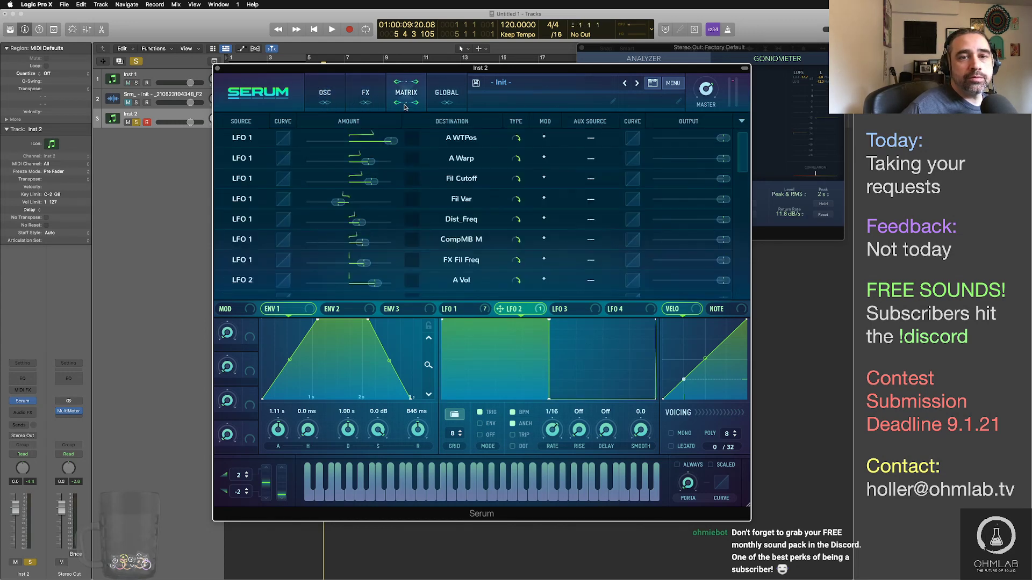
pyautogui.click(590, 280)
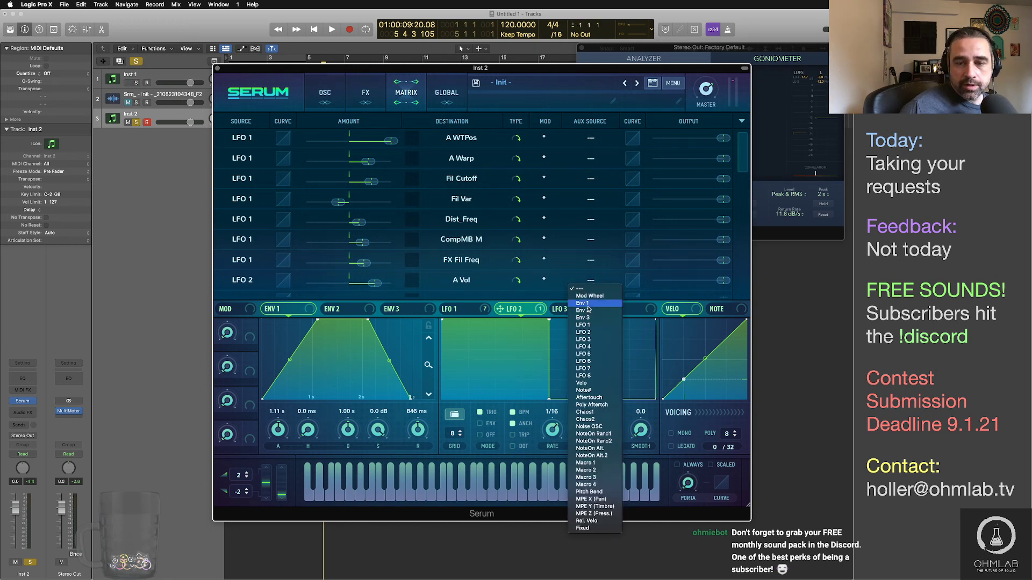
pyautogui.click(593, 326)
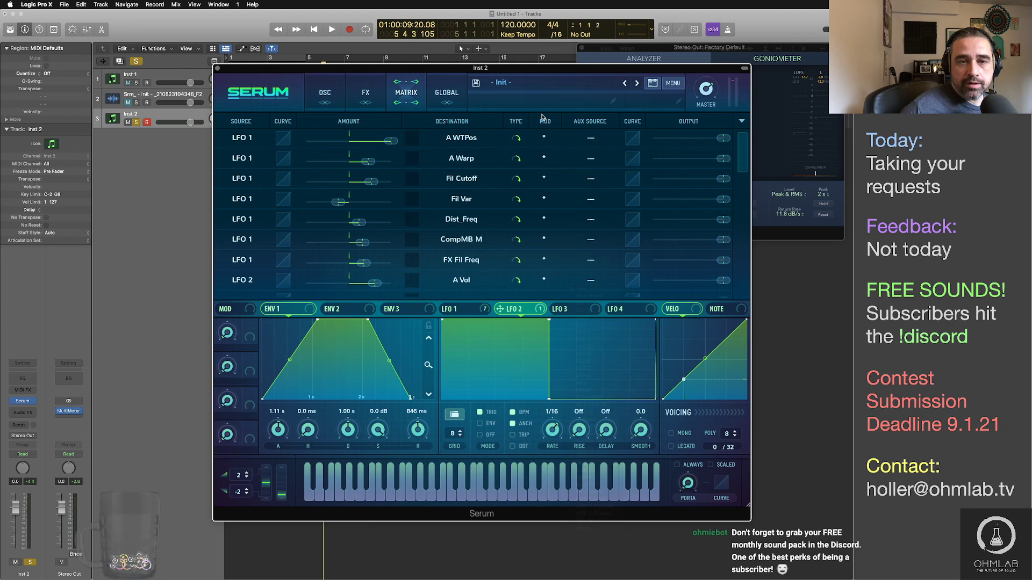
# Step: Invert LFO 2's square shape so its first half is low and second half high, and readjust its modulation amount on oscillator A's level
pyautogui.click(325, 92)
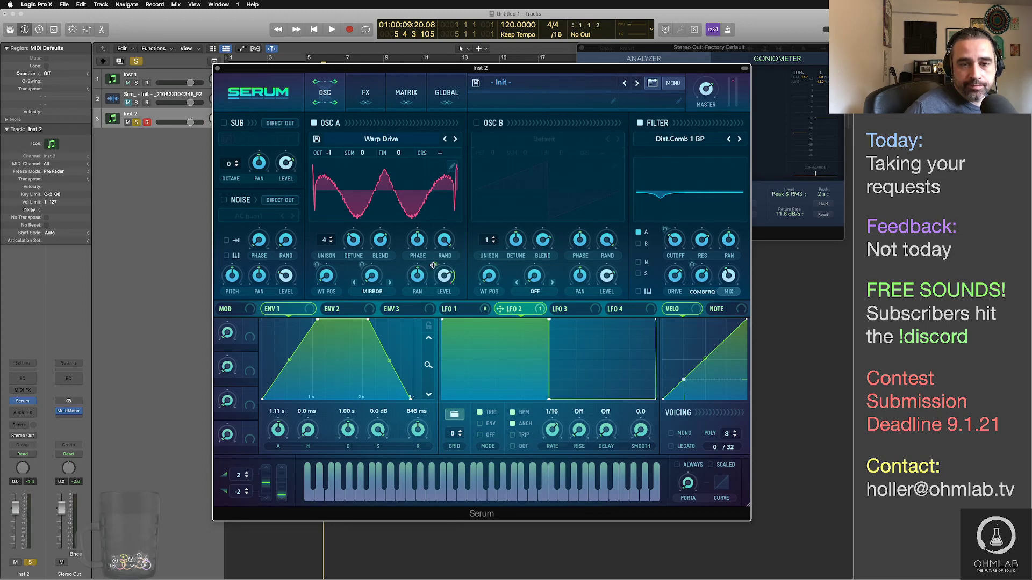
pyautogui.moveTo(433, 265); pyautogui.dragTo(433, 273)
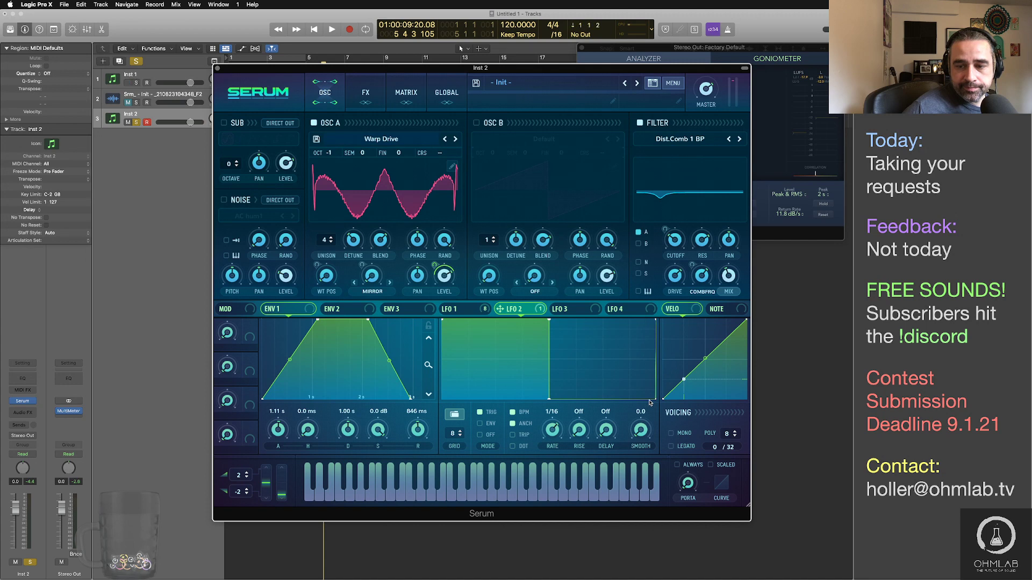
pyautogui.moveTo(655, 399); pyautogui.dragTo(651, 382)
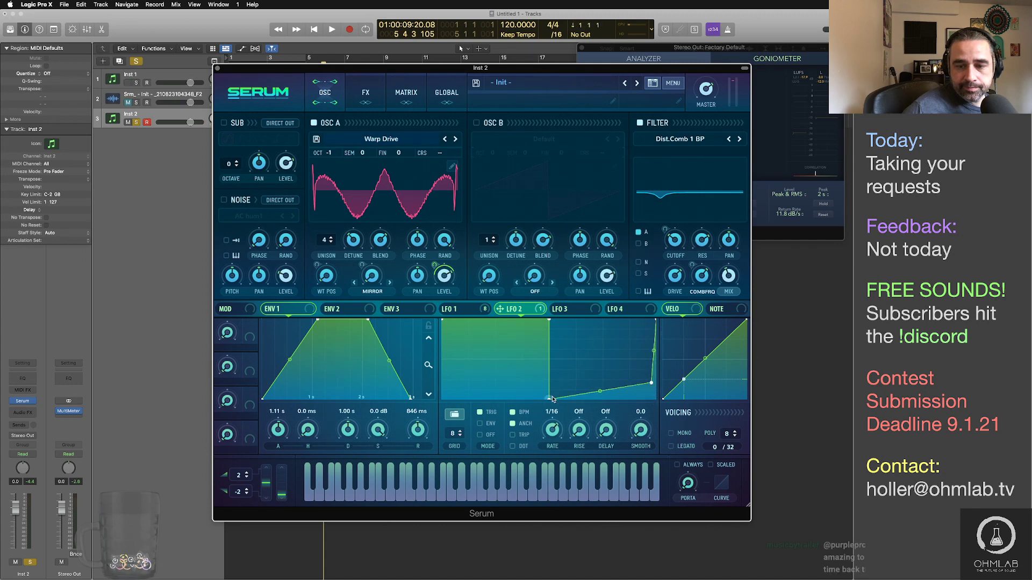
pyautogui.moveTo(549, 399); pyautogui.dragTo(547, 366)
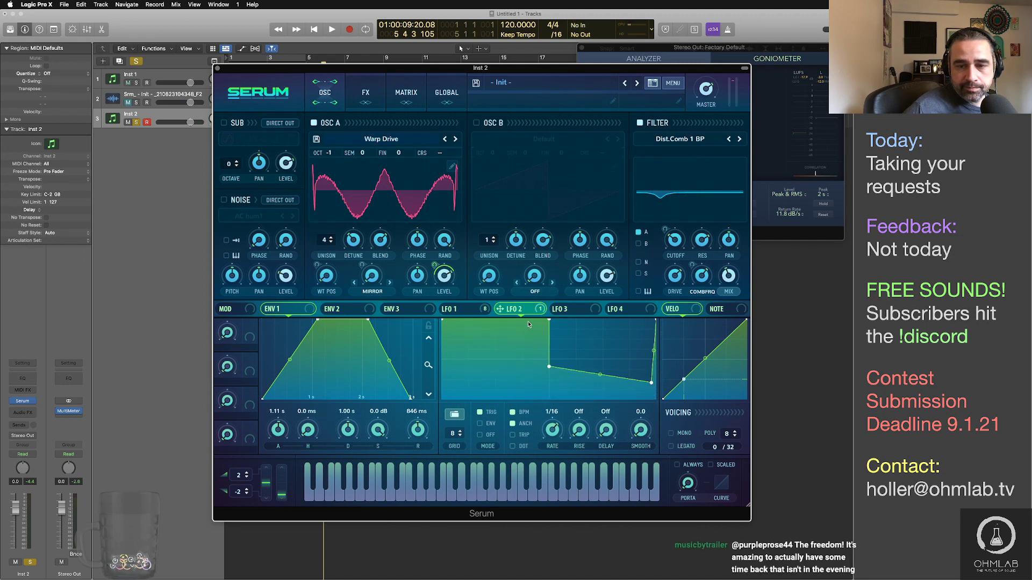
pyautogui.moveTo(547, 323); pyautogui.dragTo(547, 402)
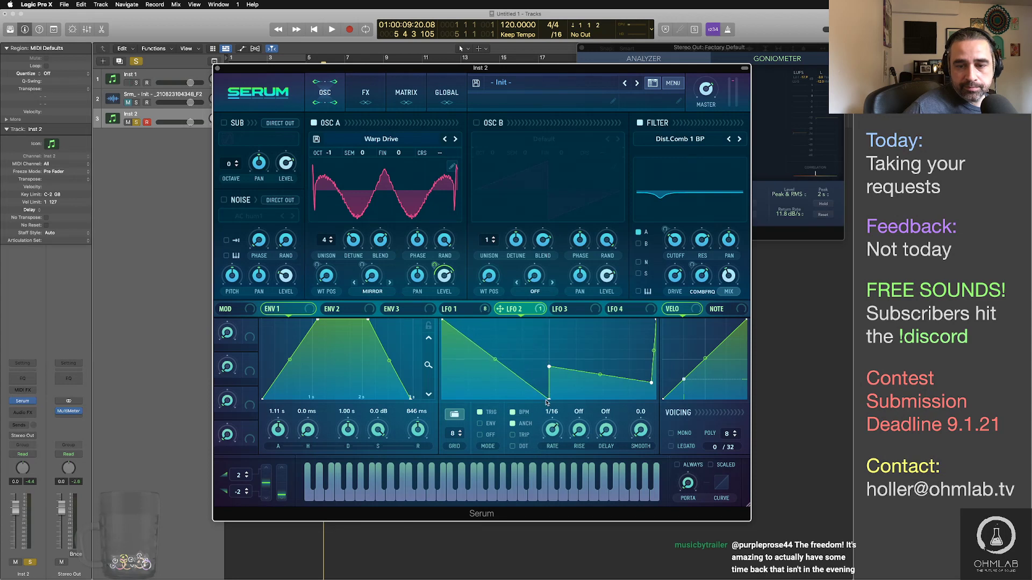
pyautogui.moveTo(442, 322); pyautogui.dragTo(476, 407)
pyautogui.moveTo(549, 369); pyautogui.dragTo(533, 317)
pyautogui.moveTo(650, 383); pyautogui.dragTo(654, 322)
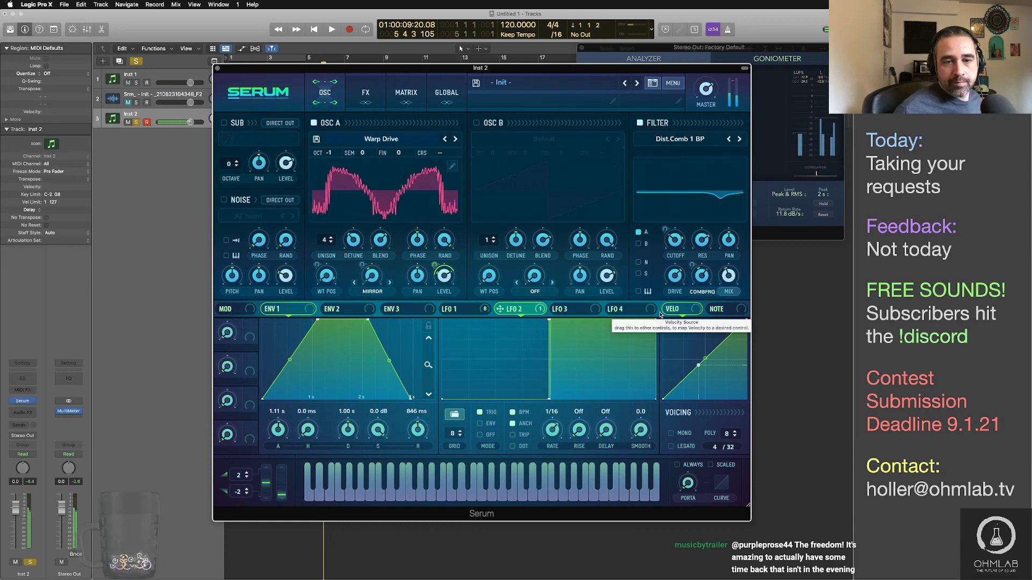
pyautogui.moveTo(451, 277)
pyautogui.mouseDown()
pyautogui.moveTo(445, 259)
pyautogui.moveTo(438, 266)
pyautogui.mouseUp()
pyautogui.moveTo(436, 266)
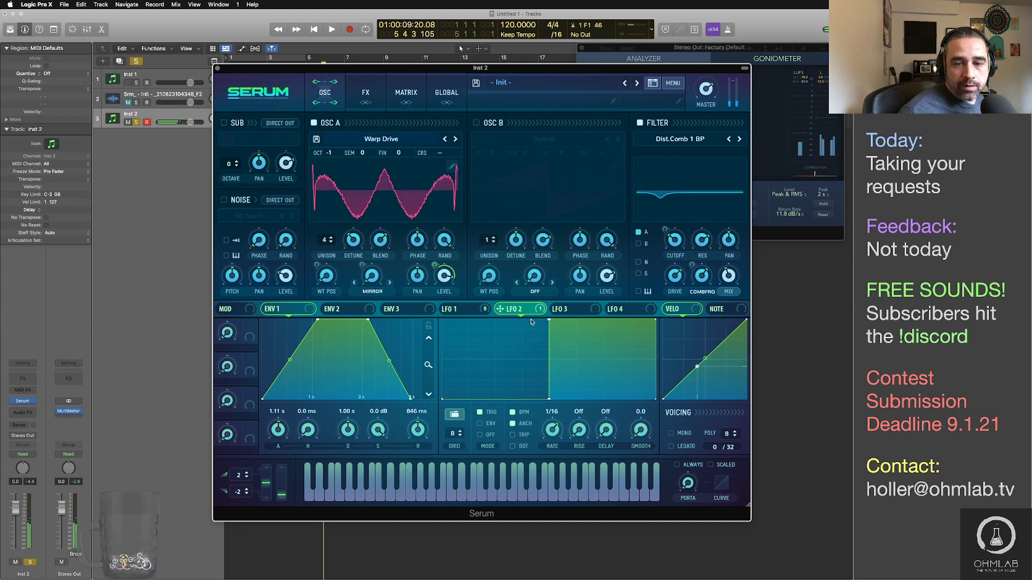
# Step: Insert the stereo version of the Thermal effect on the Inst 2 channel after Serum
pyautogui.click(476, 309)
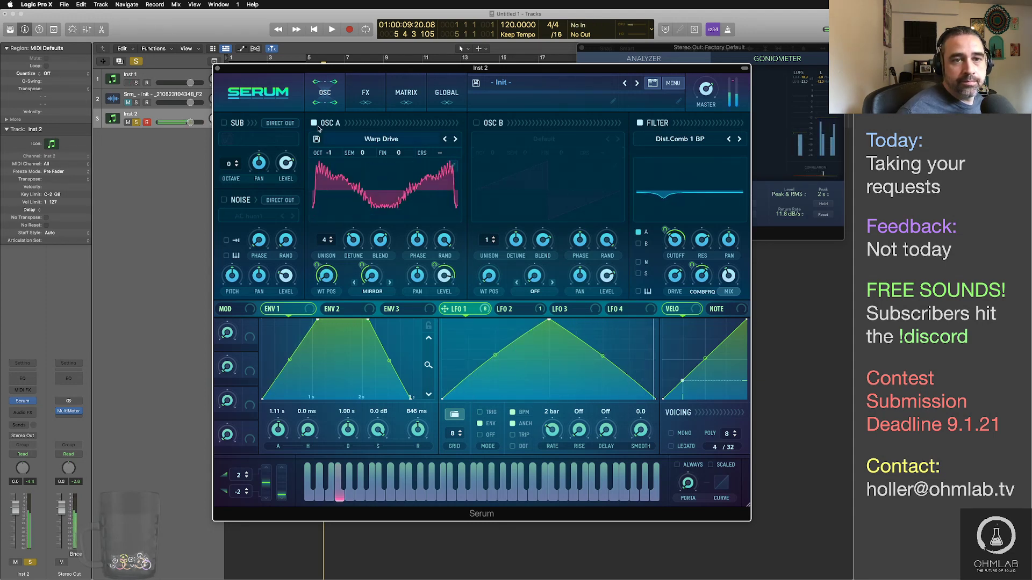
pyautogui.click(375, 93)
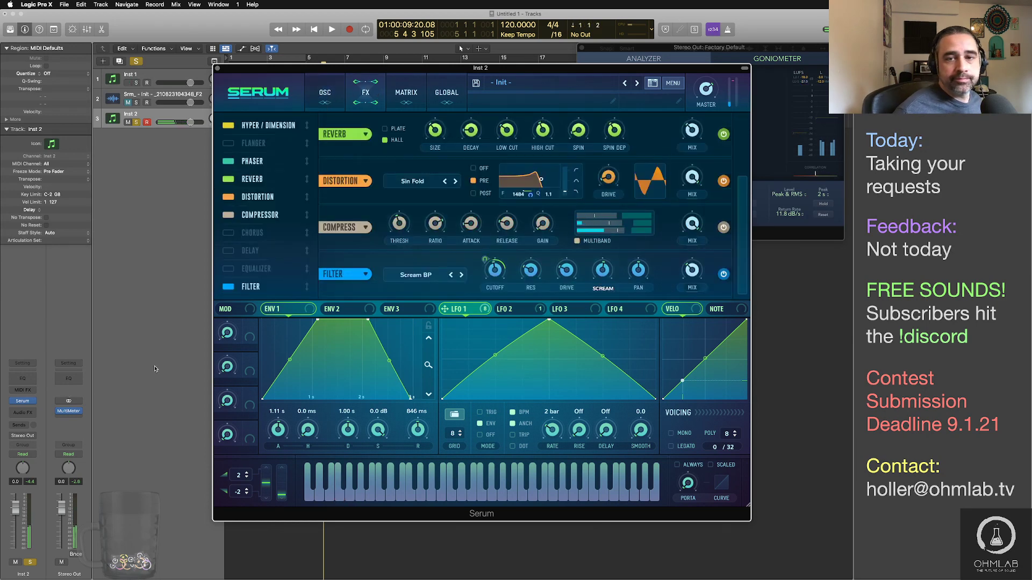
pyautogui.click(29, 414)
pyautogui.moveTo(62, 503)
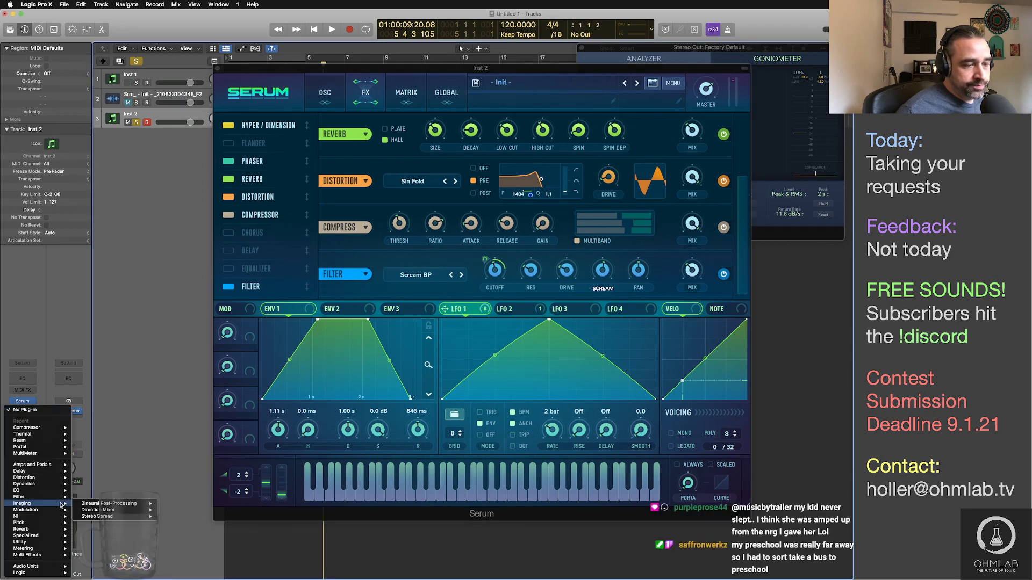
pyautogui.moveTo(39, 437)
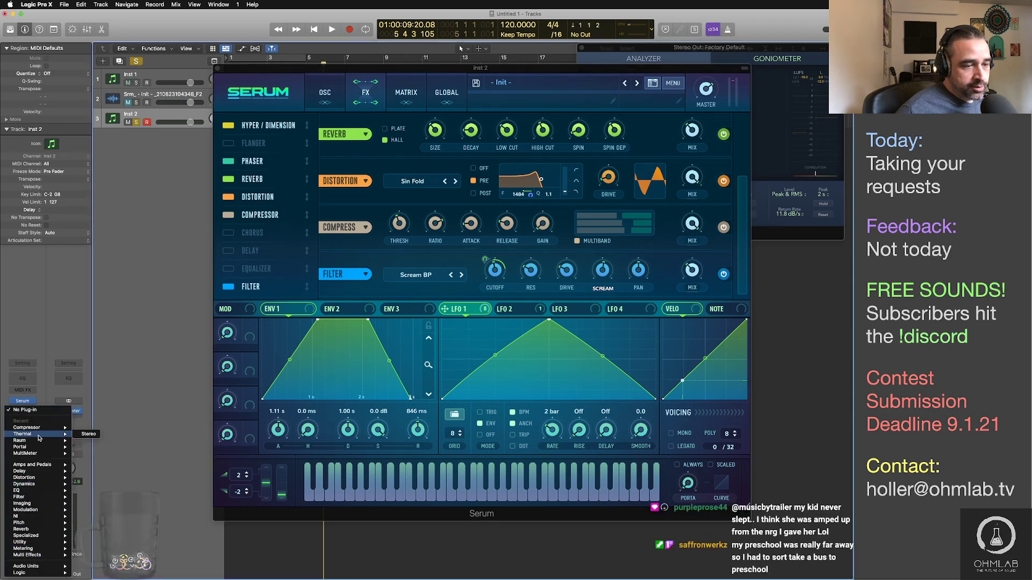
pyautogui.click(85, 435)
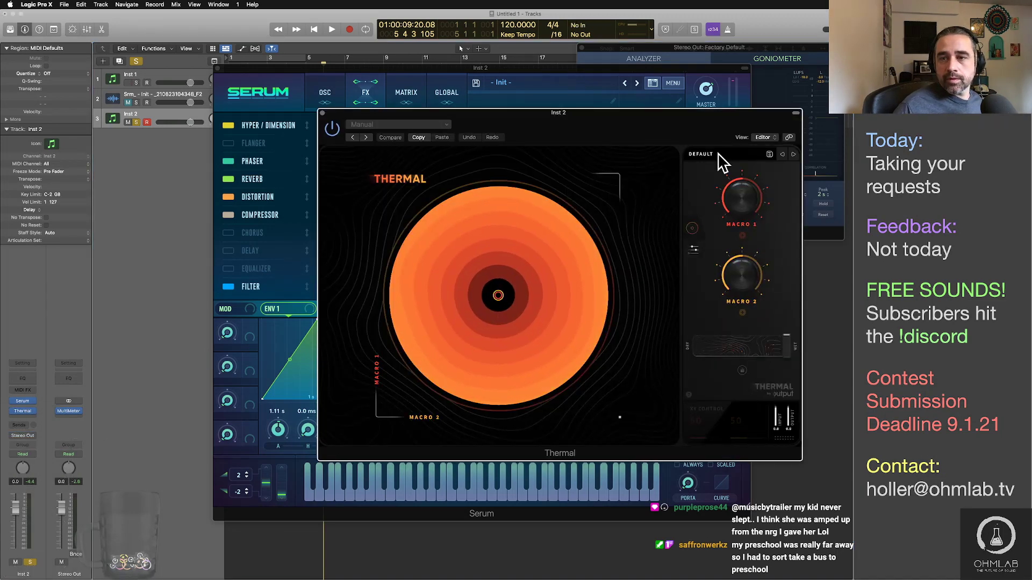
# Step: Load Thermal's UV Flicker preset from the Feedback FX category and lower its dry/wet mix to about 37
pyautogui.click(715, 157)
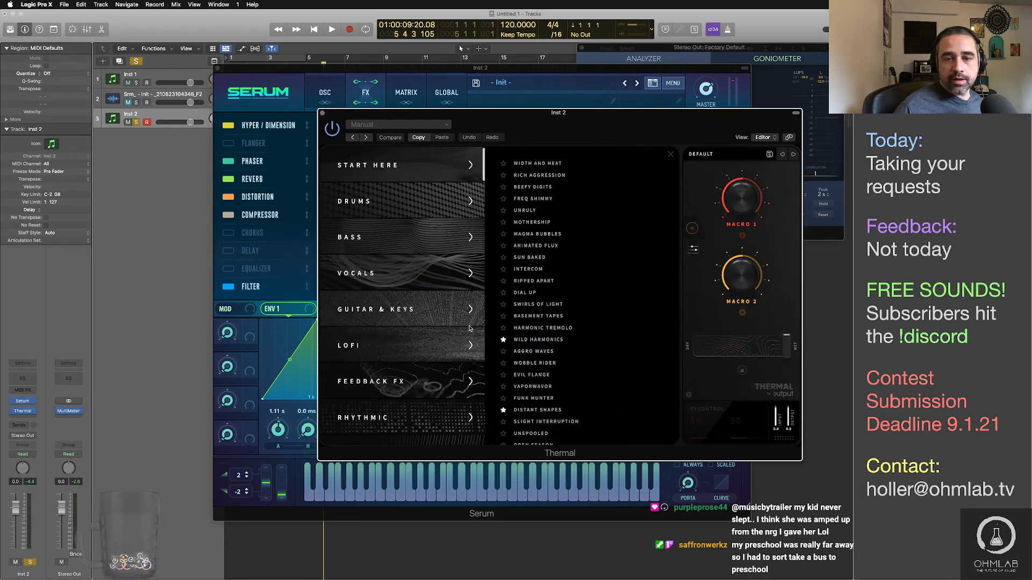
pyautogui.click(463, 381)
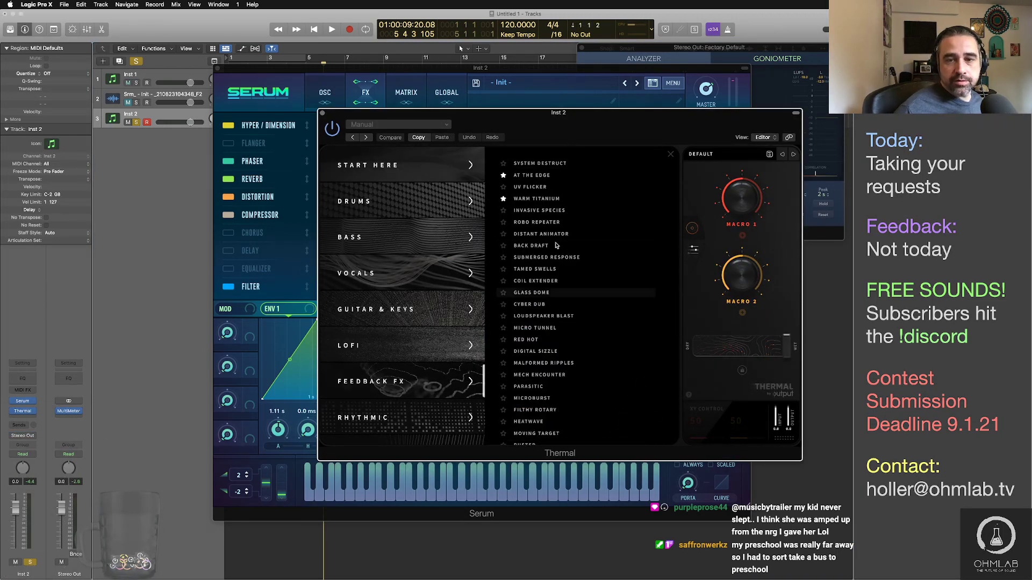
pyautogui.click(537, 186)
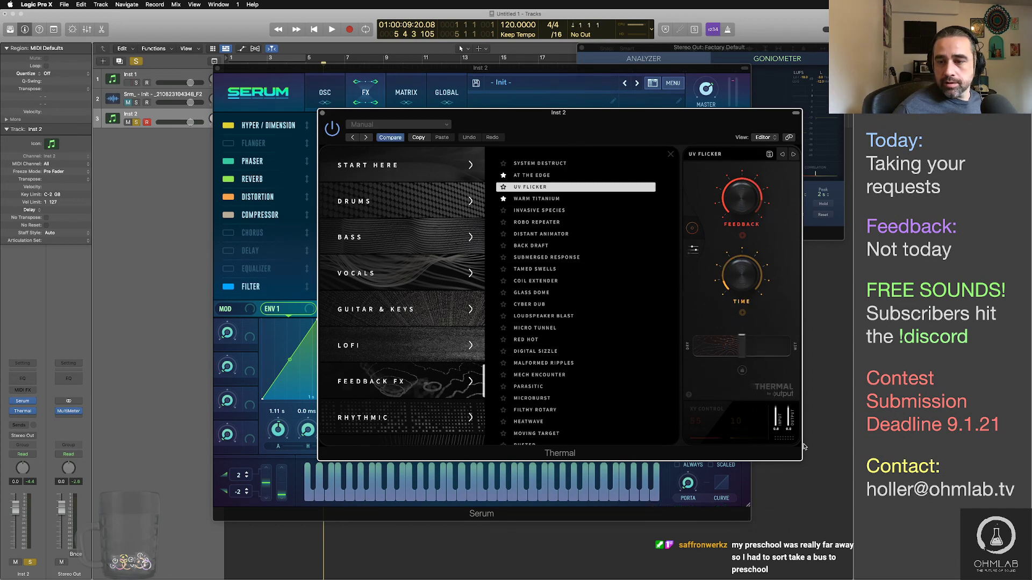
pyautogui.moveTo(745, 347); pyautogui.dragTo(740, 345)
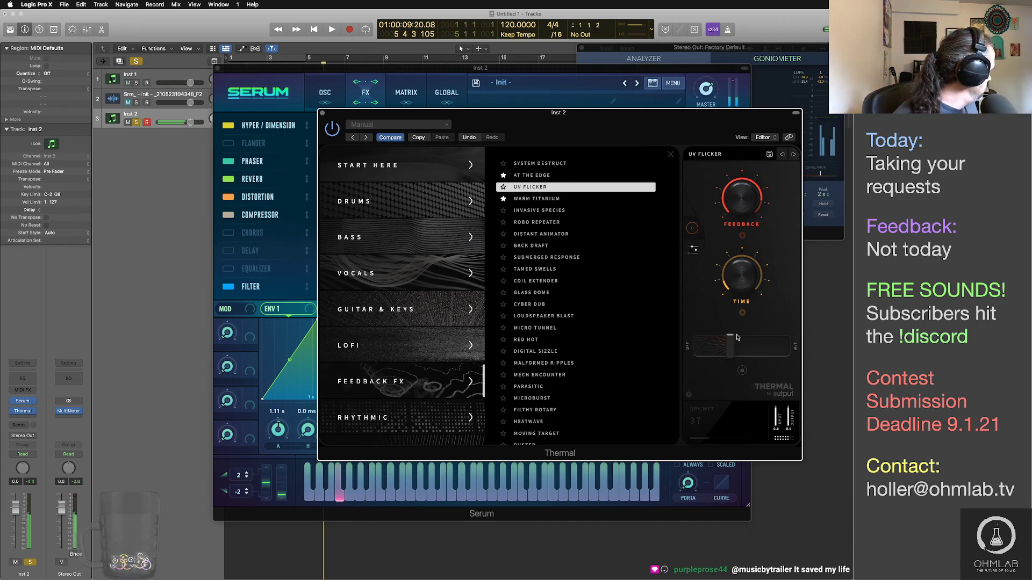
# Step: Lower the mix of Serum's reverb, and move the Serum window aside to uncover Thermal's controls
pyautogui.click(530, 70)
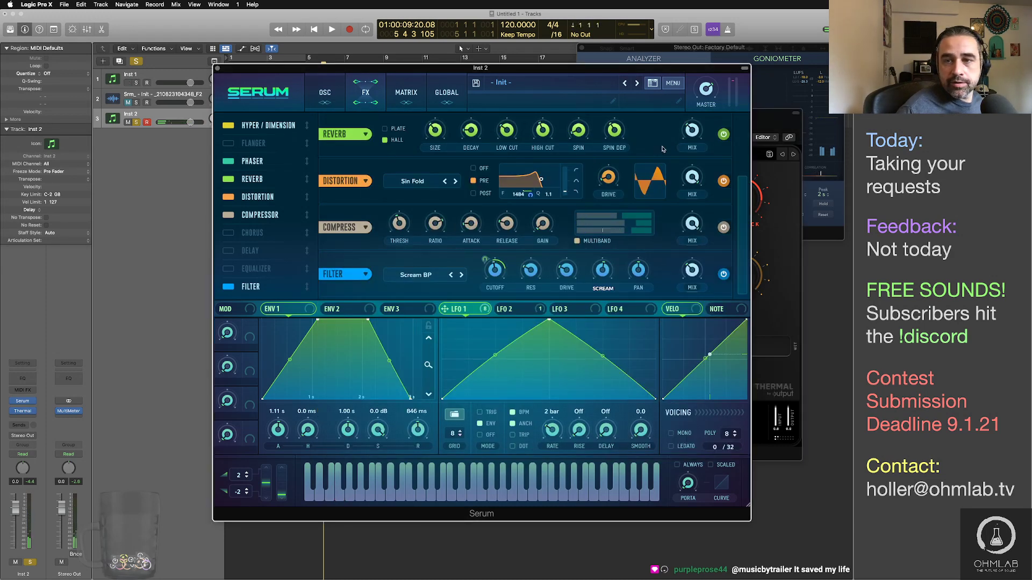
pyautogui.moveTo(693, 134); pyautogui.dragTo(698, 159)
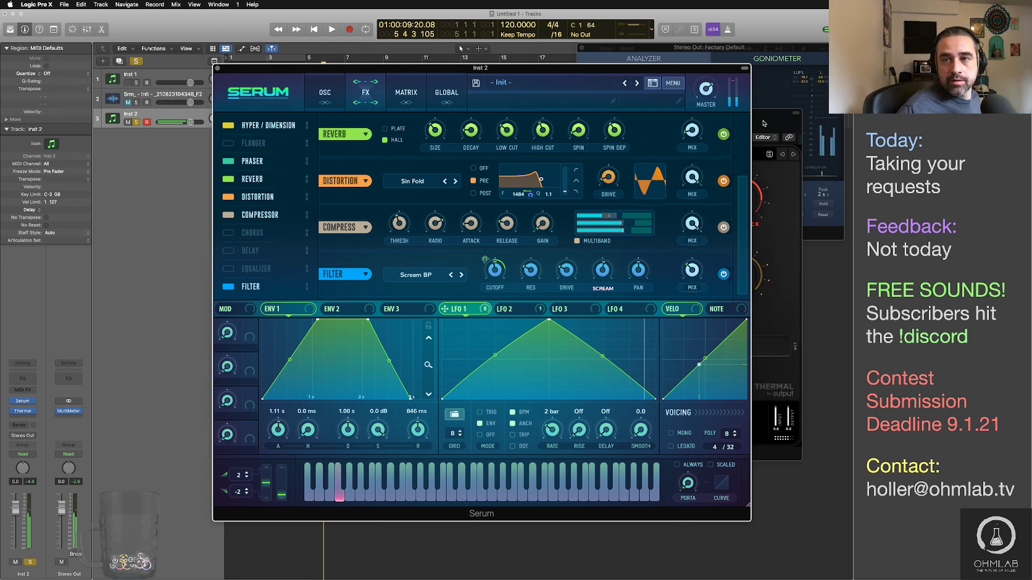
pyautogui.moveTo(726, 71); pyautogui.dragTo(691, 77)
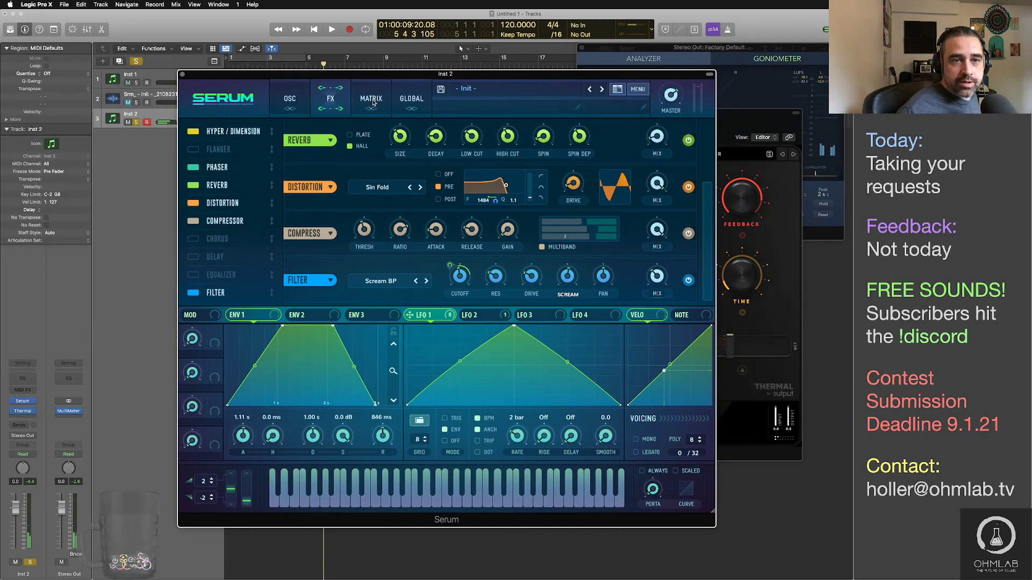
# Step: Remove LFO 1's modulation from oscillator A's Mirror warp
pyautogui.click(290, 98)
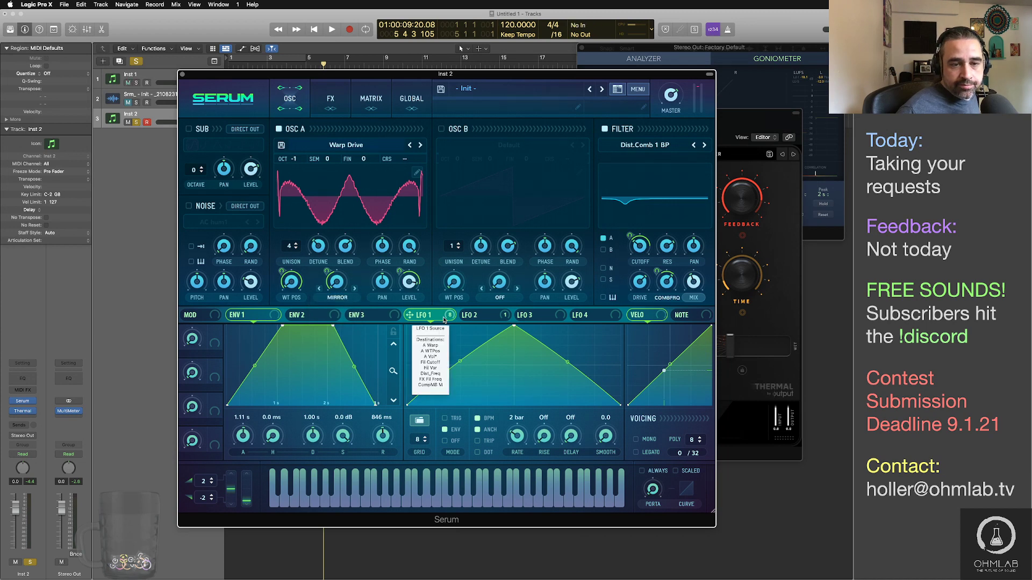
pyautogui.rightClick(349, 293)
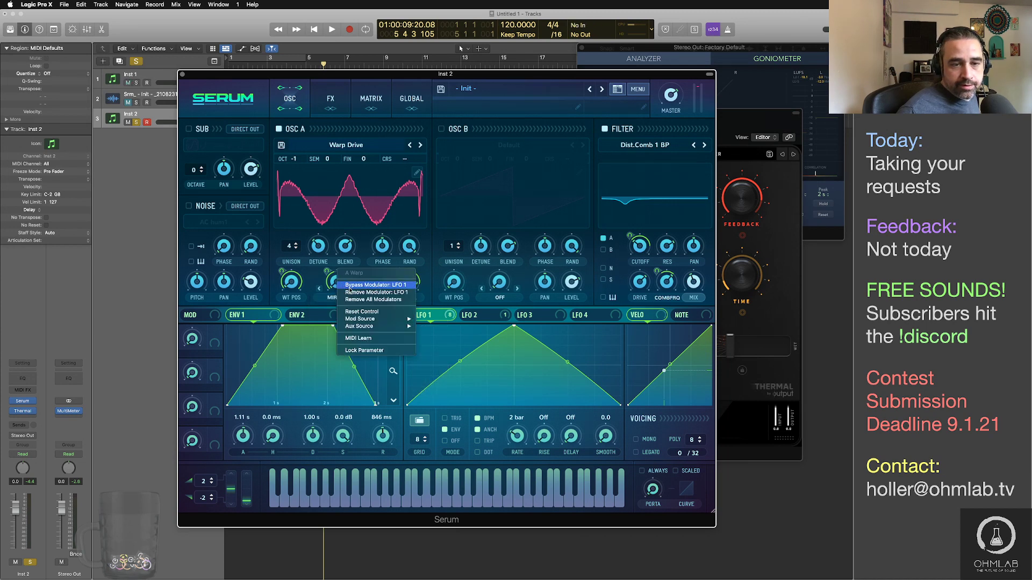
pyautogui.click(352, 292)
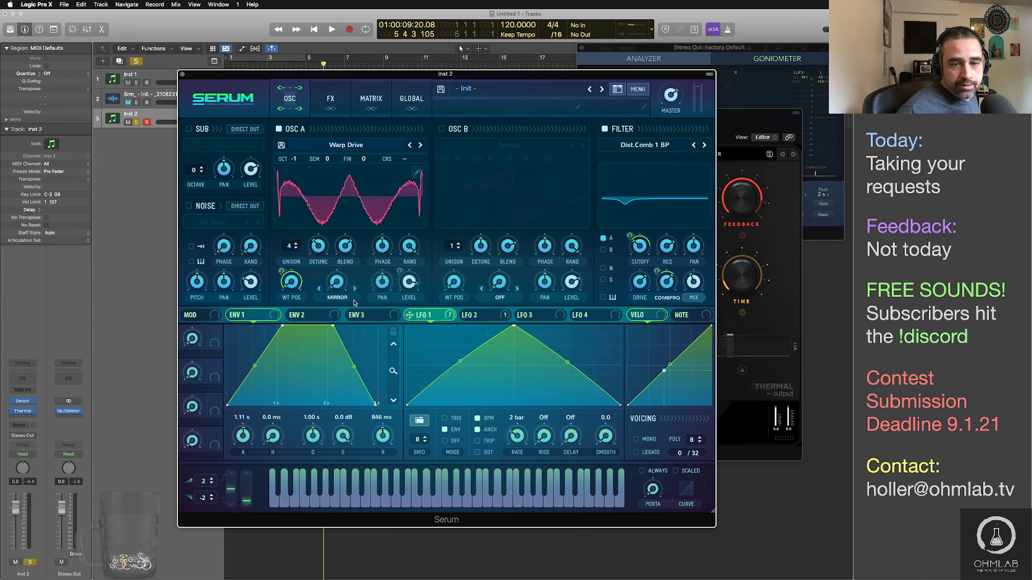
# Step: Assign LFO 3 to oscillator A's Mirror warp, and set LFO 3 to a 2 bar rate in Env mode
pyautogui.click(473, 318)
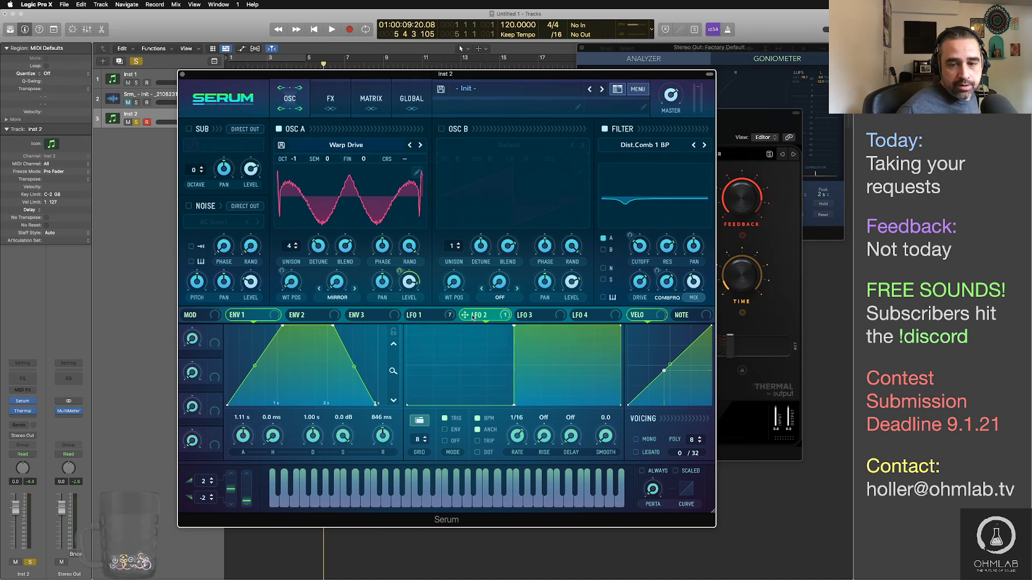
pyautogui.click(532, 315)
pyautogui.moveTo(515, 329); pyautogui.dragTo(333, 284)
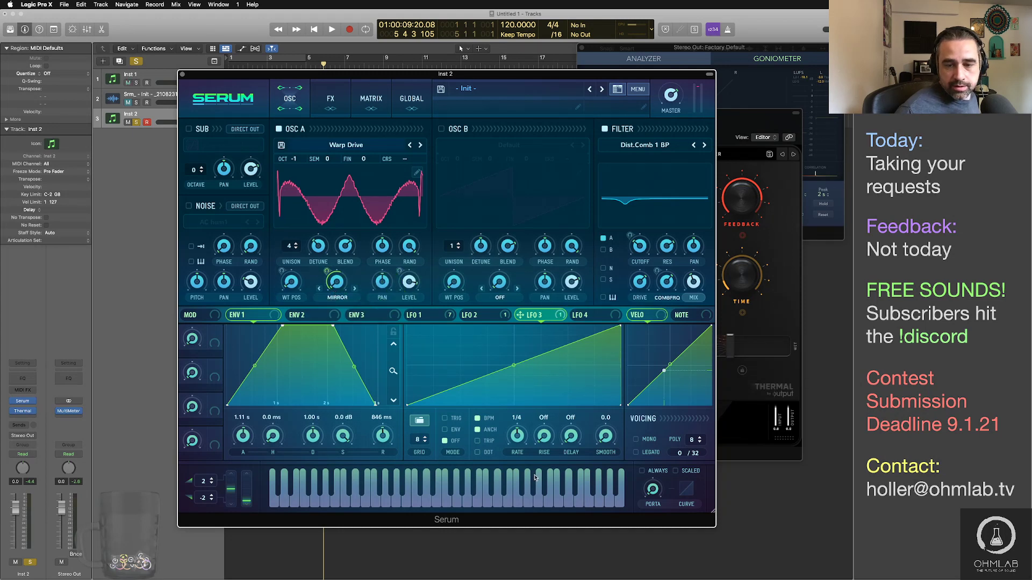
pyautogui.click(445, 430)
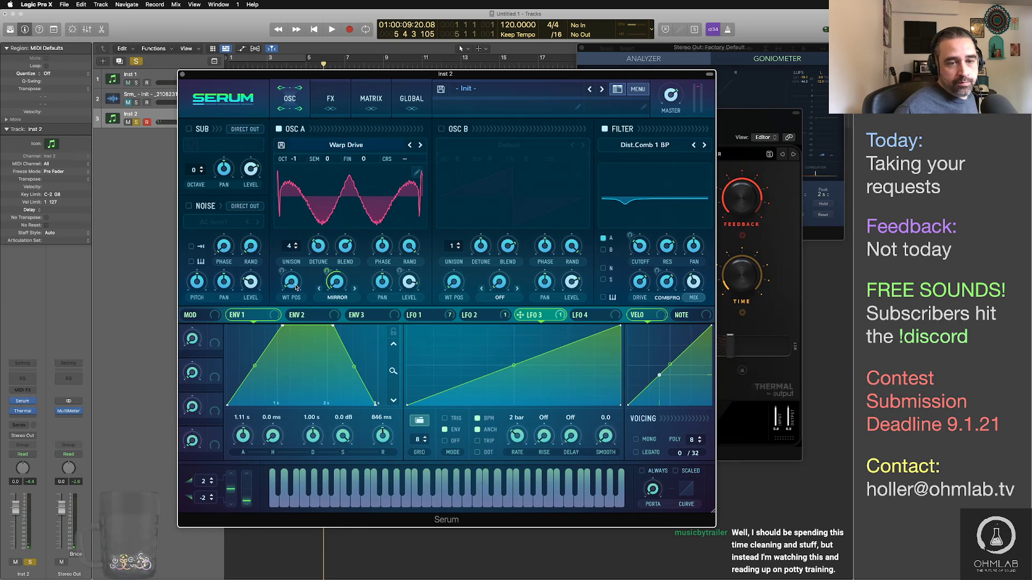
# Step: Replace LFO 1 with LFO 3 as the modulator of oscillator A's wavetable position
pyautogui.click(441, 316)
pyautogui.rightClick(294, 279)
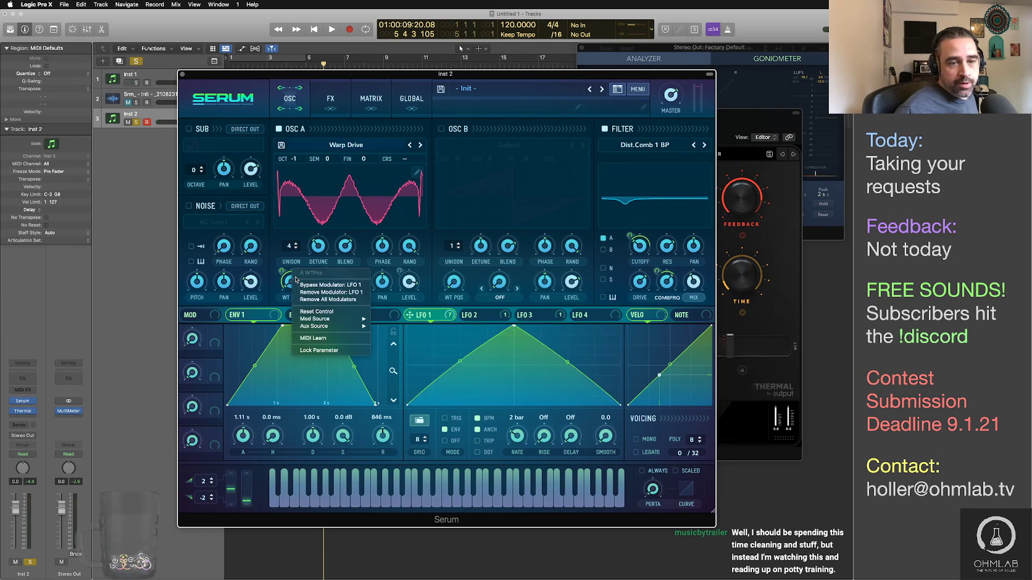
pyautogui.click(322, 324)
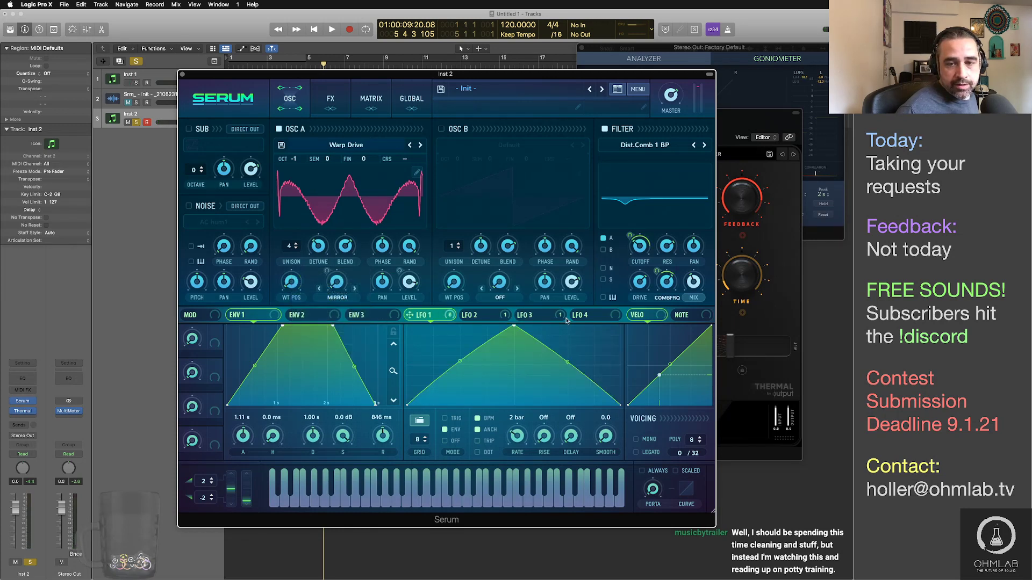
pyautogui.moveTo(566, 321); pyautogui.dragTo(289, 286)
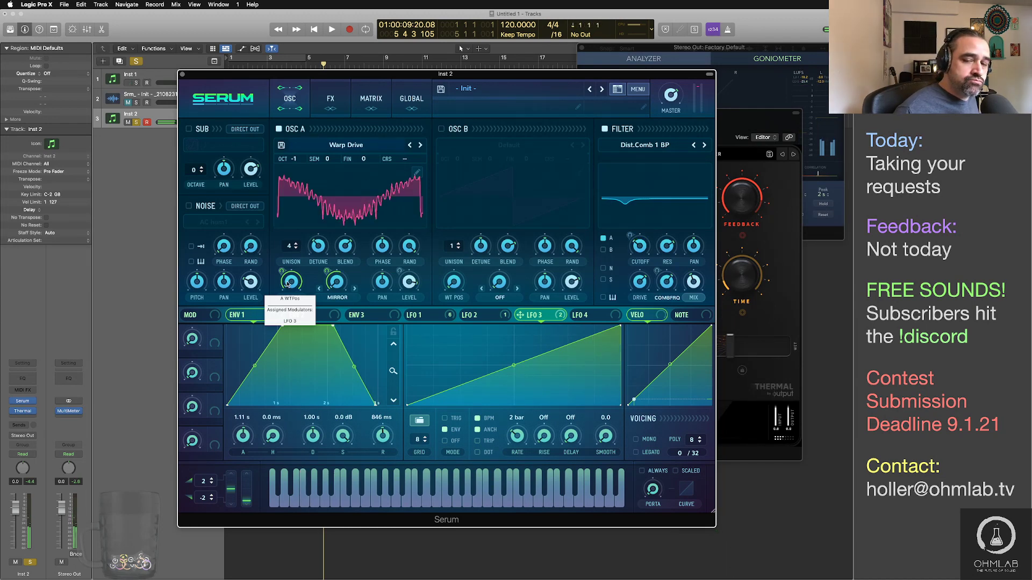
# Step: Try giving LFO 3 an earlier peak with a partial drop at the end, and return it to a full upward ramp
pyautogui.moveTo(621, 328); pyautogui.dragTo(568, 313)
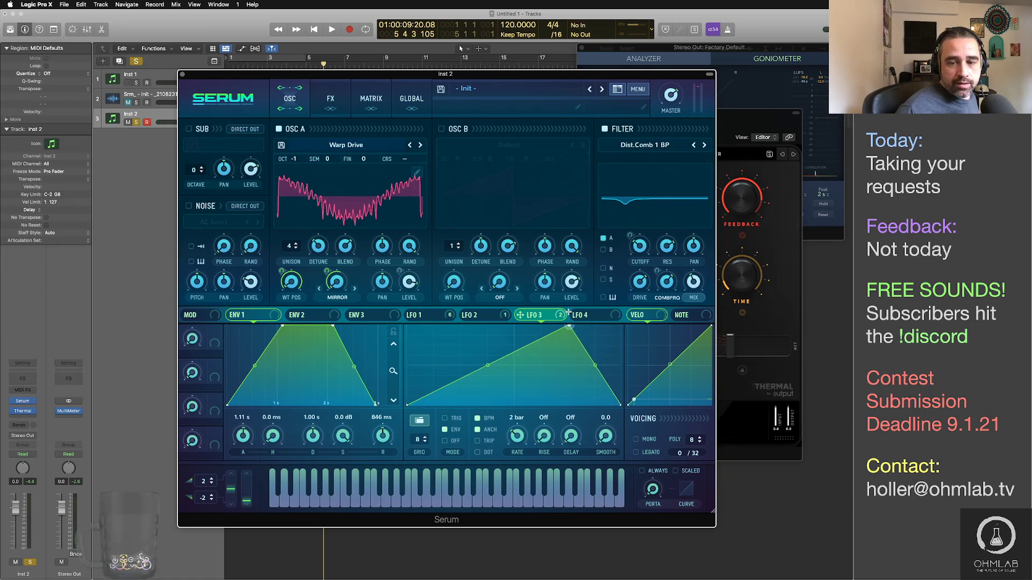
pyautogui.rightClick(609, 379)
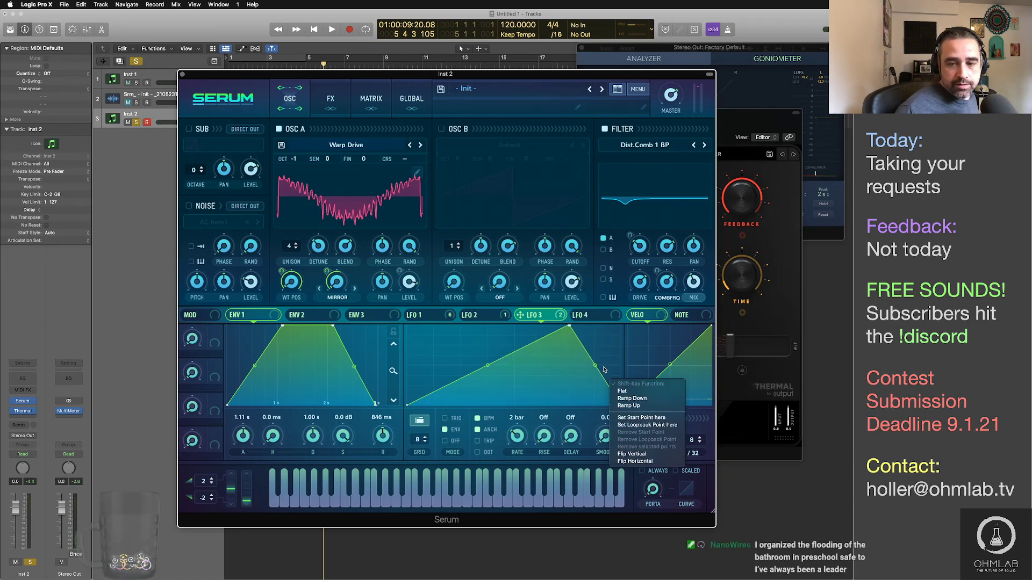
pyautogui.click(609, 376)
pyautogui.doubleClick(610, 376)
pyautogui.moveTo(611, 378); pyautogui.dragTo(622, 366)
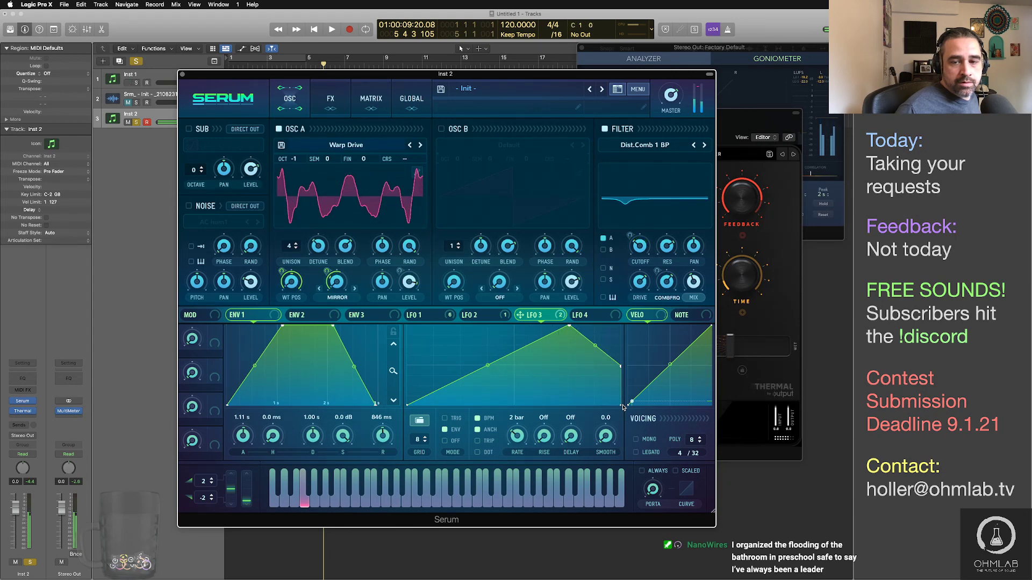
pyautogui.moveTo(622, 369); pyautogui.dragTo(619, 345)
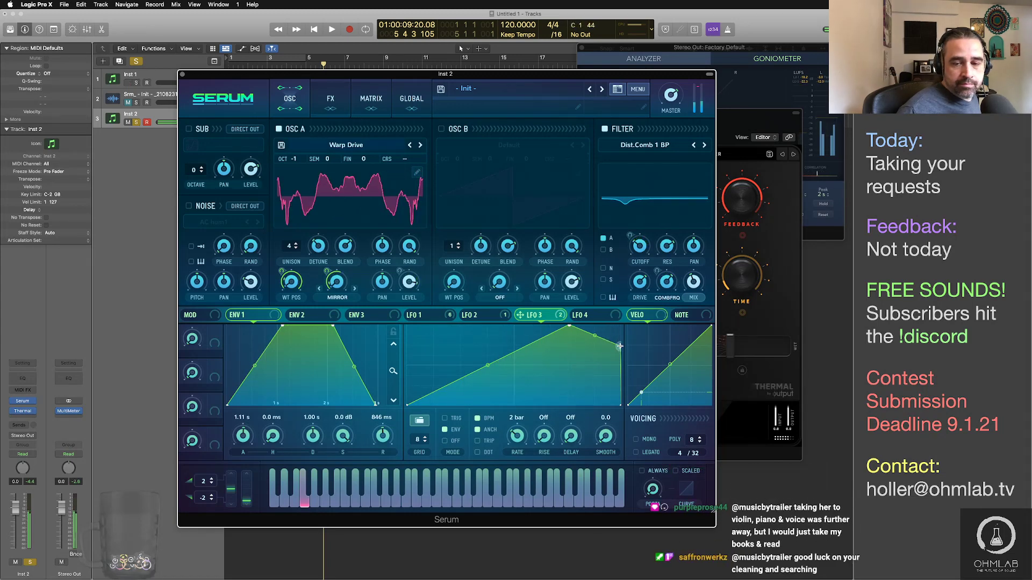
pyautogui.moveTo(620, 346); pyautogui.dragTo(647, 430)
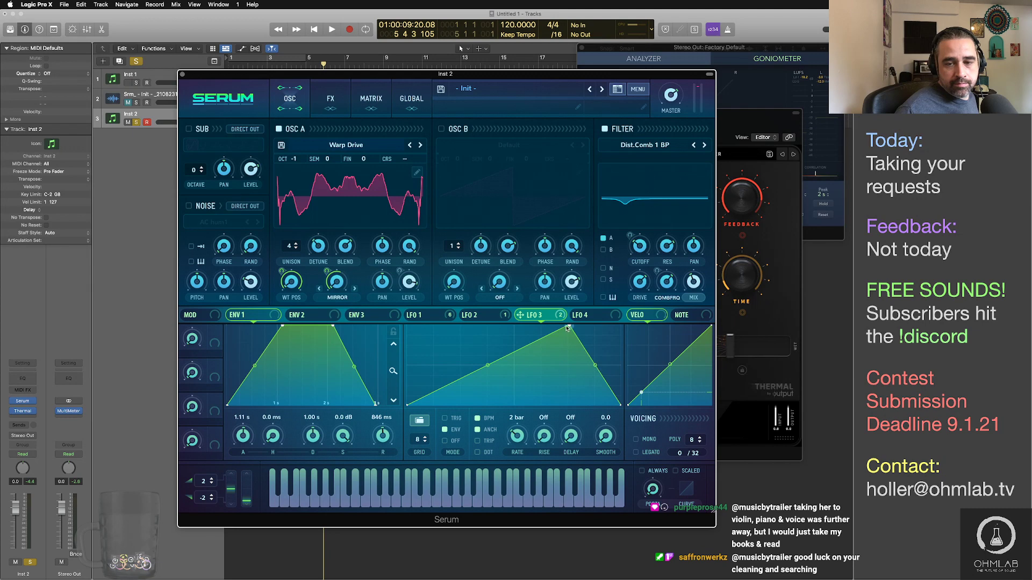
pyautogui.moveTo(567, 328); pyautogui.dragTo(647, 311)
# Step: Replace LFO 3 with LFO 1 as the modulator of oscillator A's wavetable position, and adjust its modulation depth
pyautogui.click(424, 318)
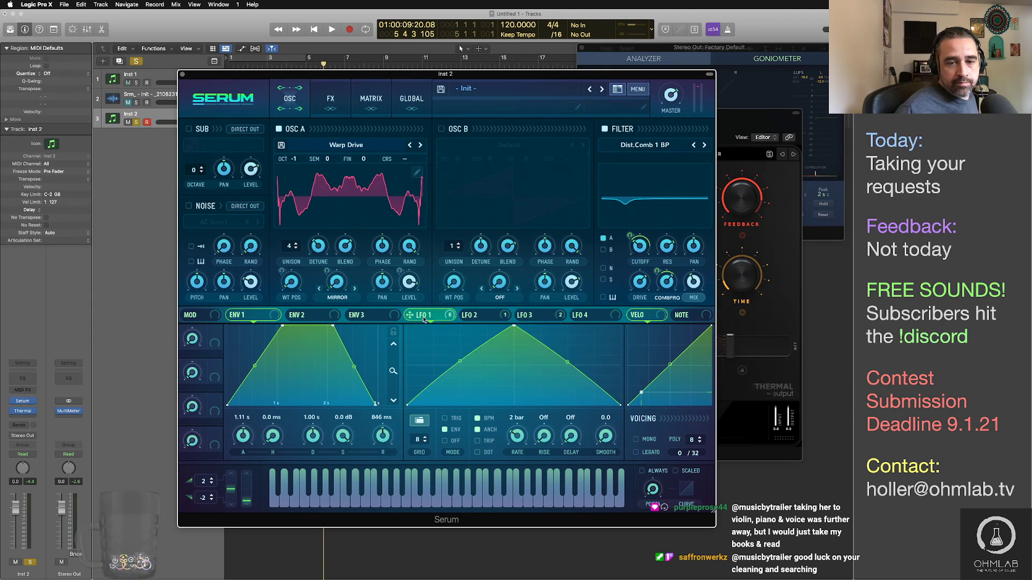
pyautogui.click(537, 316)
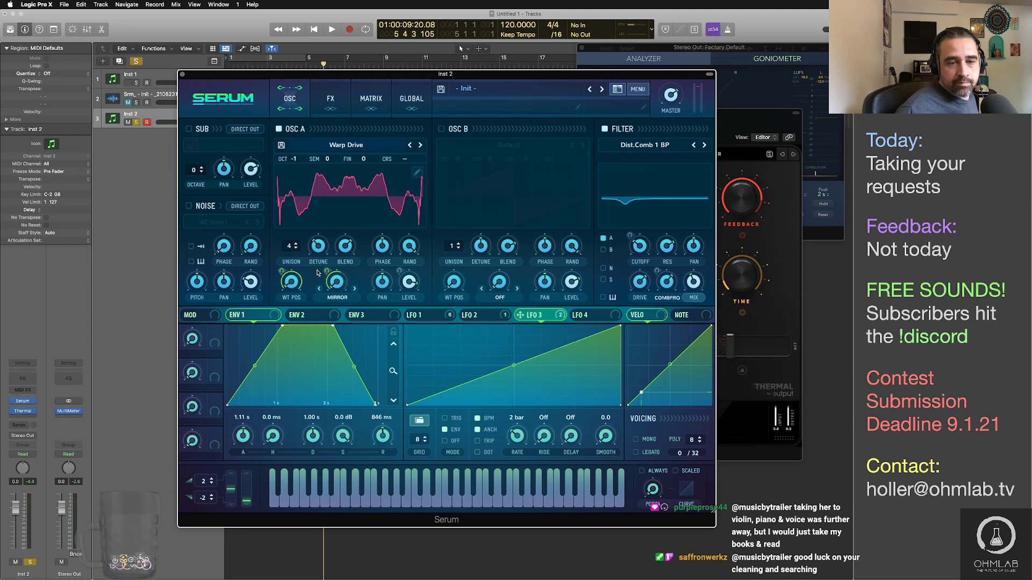
pyautogui.click(424, 315)
pyautogui.moveTo(410, 315); pyautogui.dragTo(287, 285)
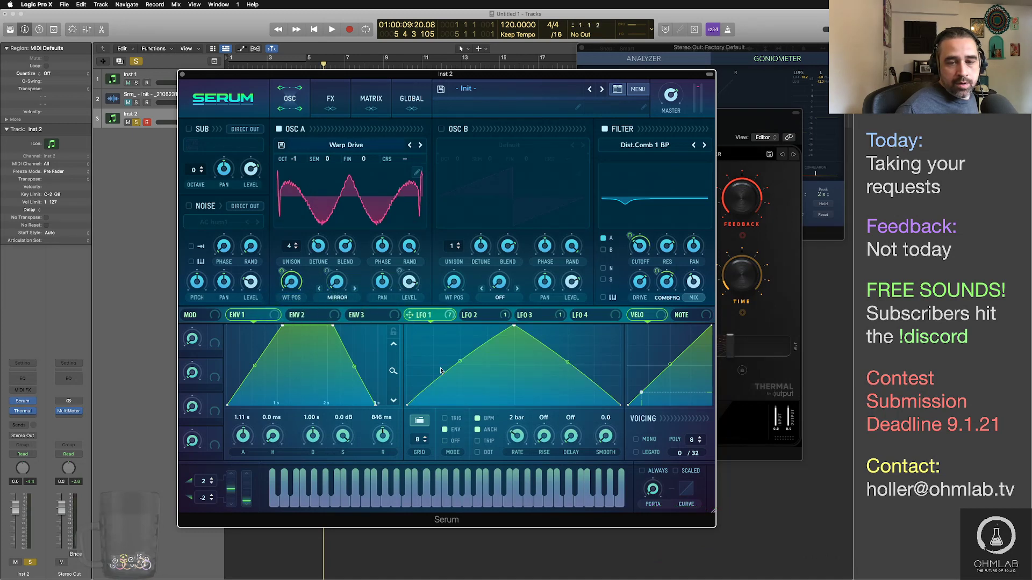
pyautogui.click(293, 288)
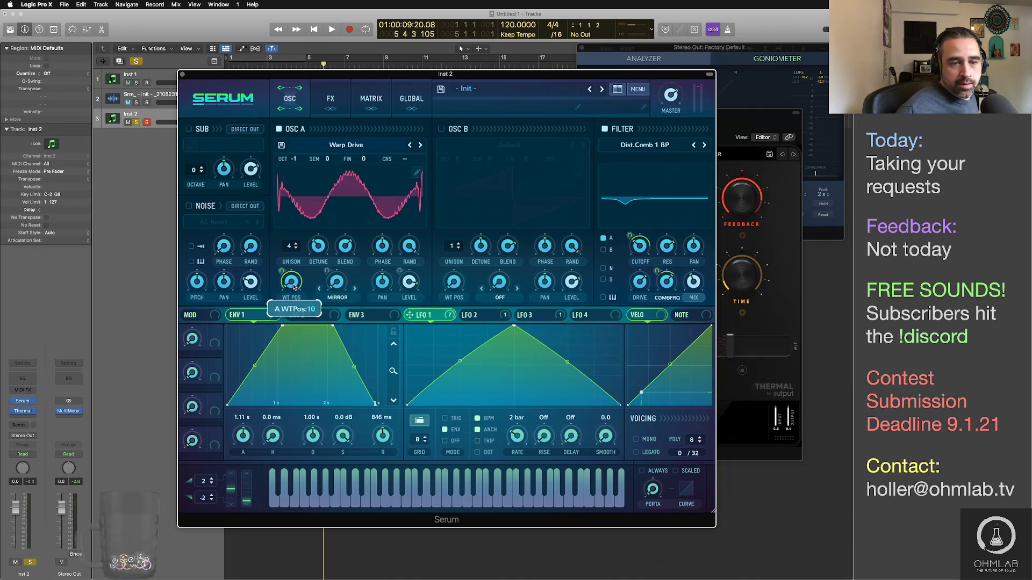
pyautogui.moveTo(283, 272)
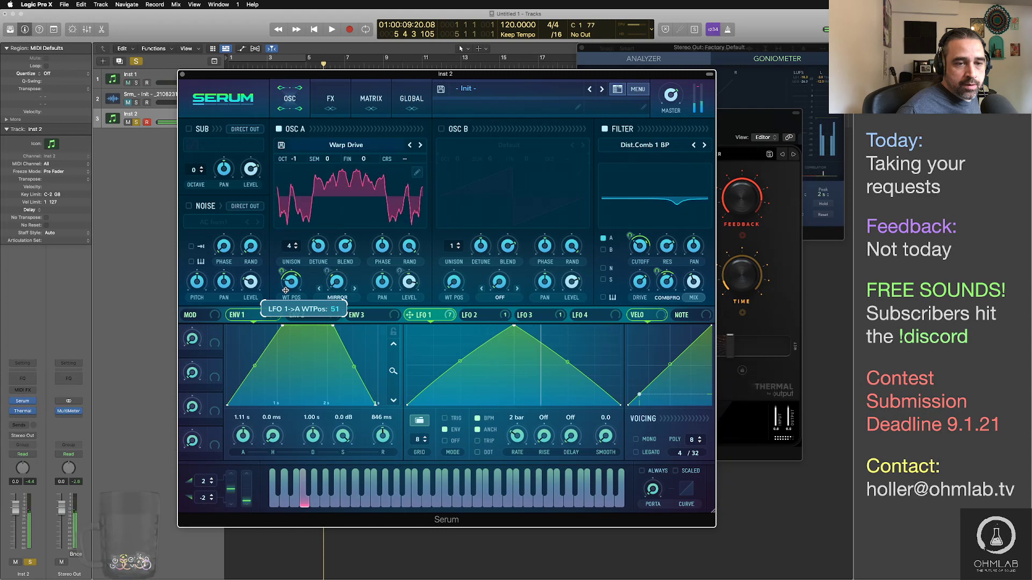
pyautogui.moveTo(285, 290); pyautogui.dragTo(287, 281)
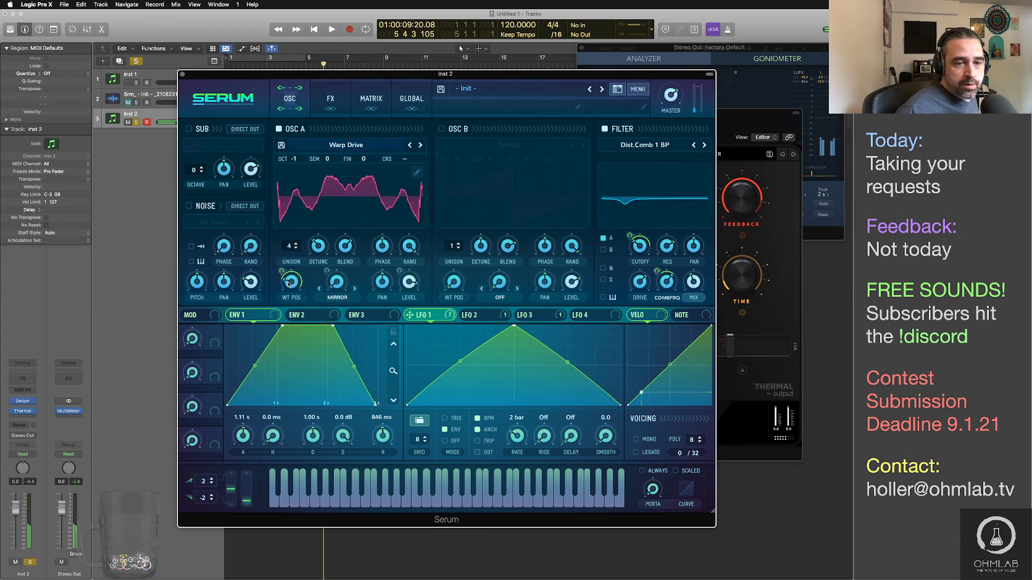
pyautogui.moveTo(290, 285)
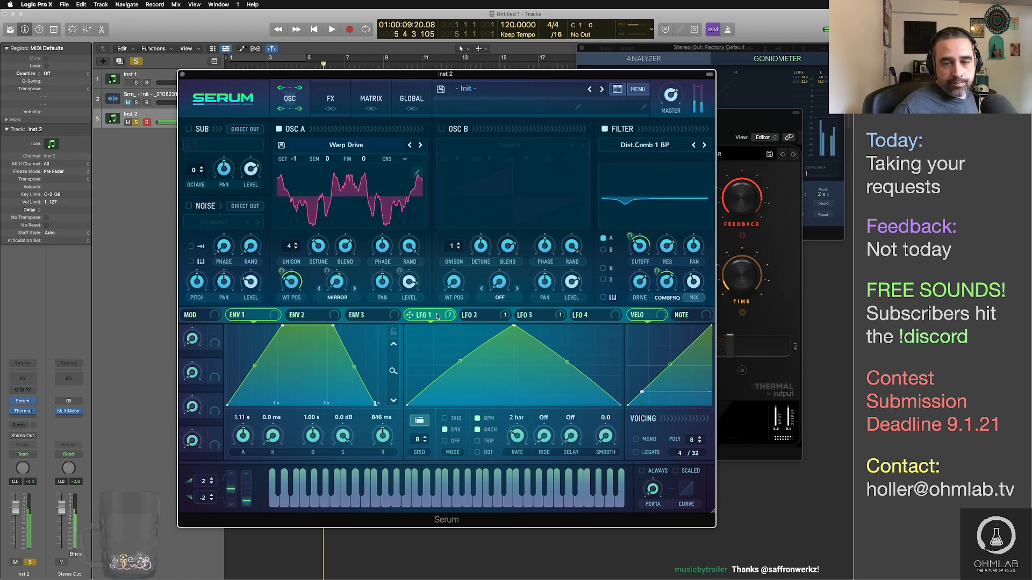
# Step: Lower Thermal's dry/wet mix to 16 percent, and close the Serum and Thermal windows
pyautogui.click(469, 315)
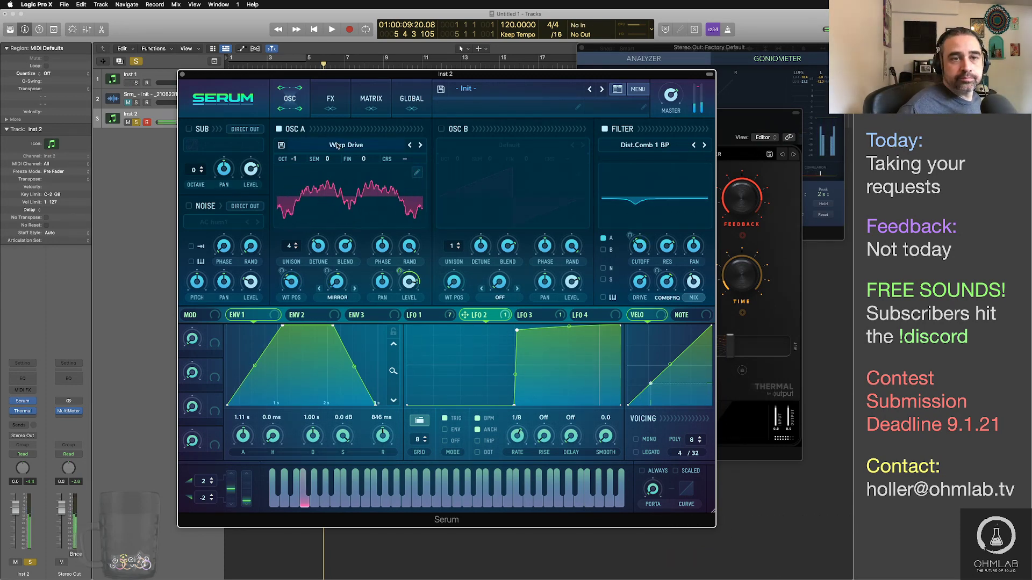
pyautogui.moveTo(242, 77); pyautogui.dragTo(255, 180)
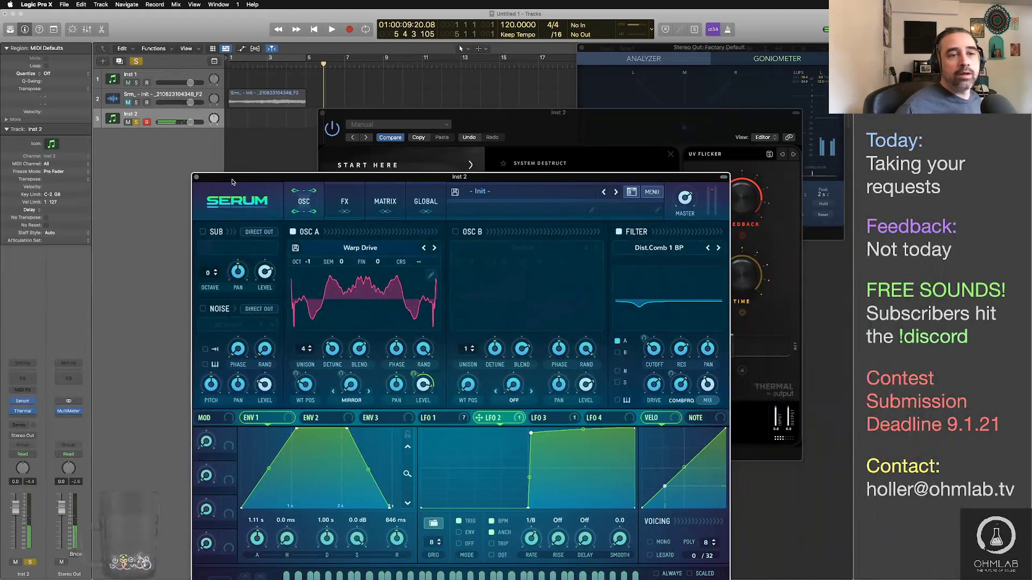
pyautogui.click(197, 177)
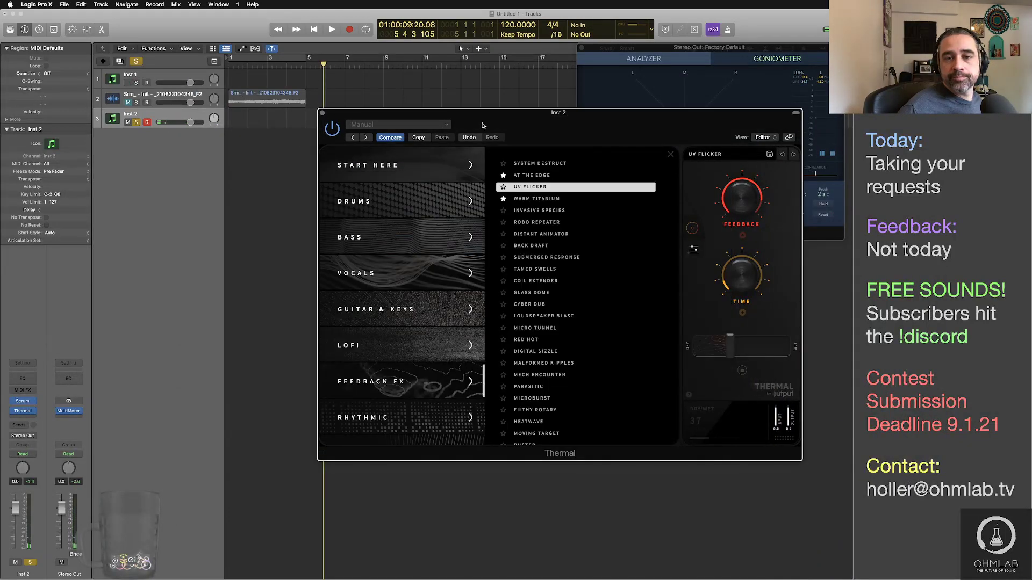
pyautogui.moveTo(496, 127); pyautogui.dragTo(499, 96)
pyautogui.moveTo(722, 321)
pyautogui.mouseDown()
pyautogui.moveTo(757, 319)
pyautogui.moveTo(716, 312)
pyautogui.mouseUp()
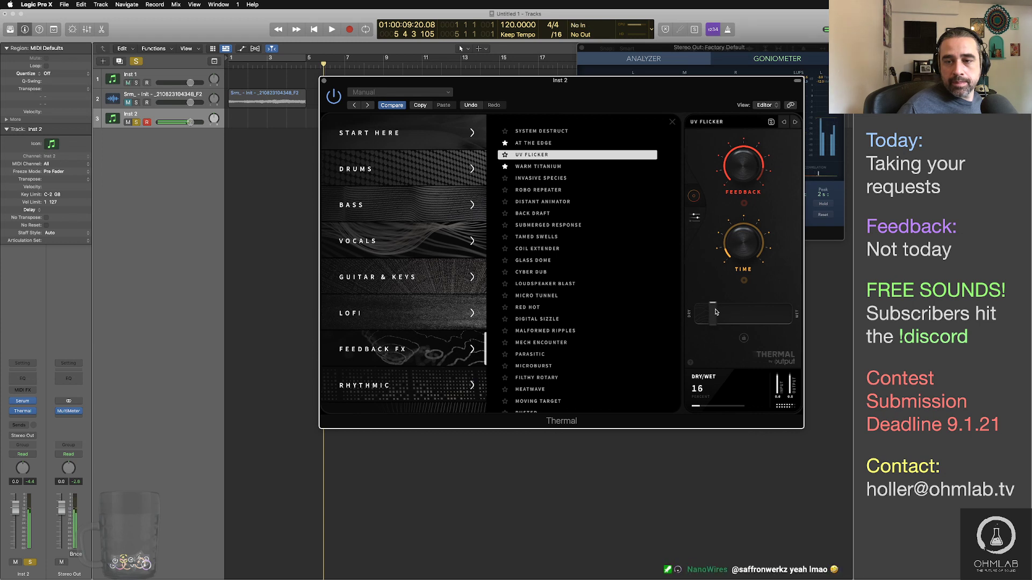
pyautogui.click(323, 80)
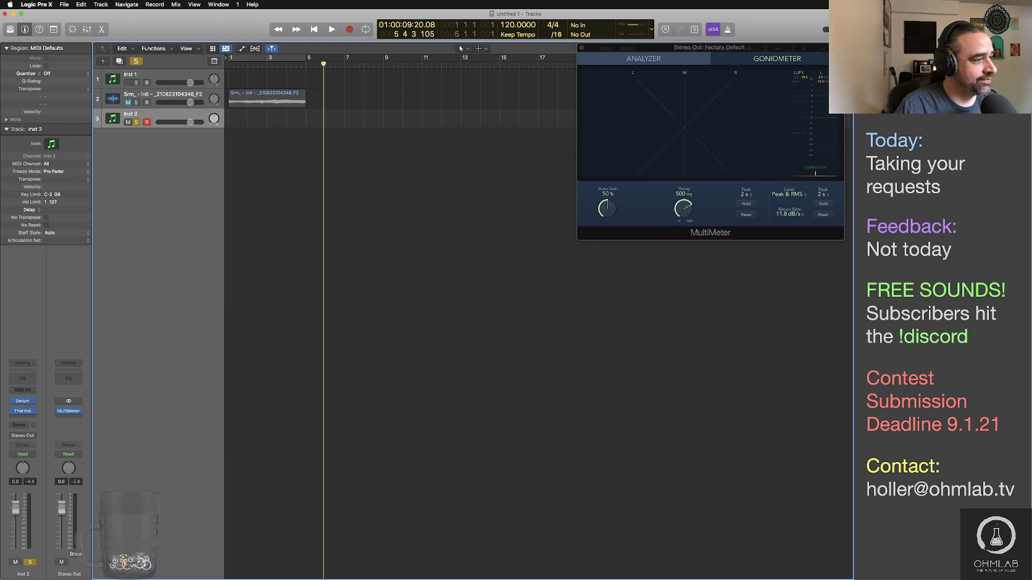
# Step: Switch to TextEdit and Safari to bring up the feedback notes and the Google Drive page for TUB WECKNO v6.wav
pyautogui.press('super+Tab')
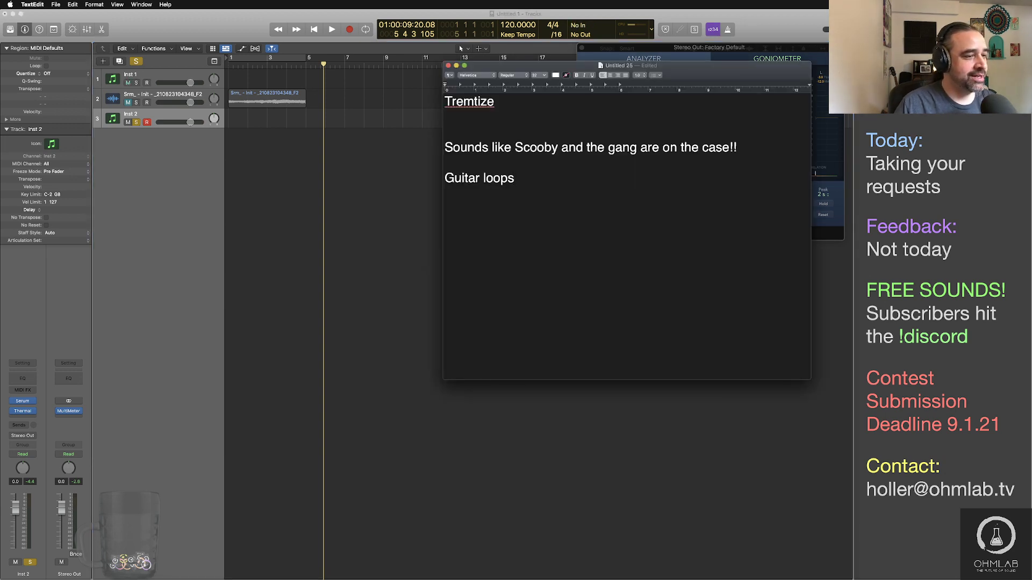
pyautogui.press('super+Tab')
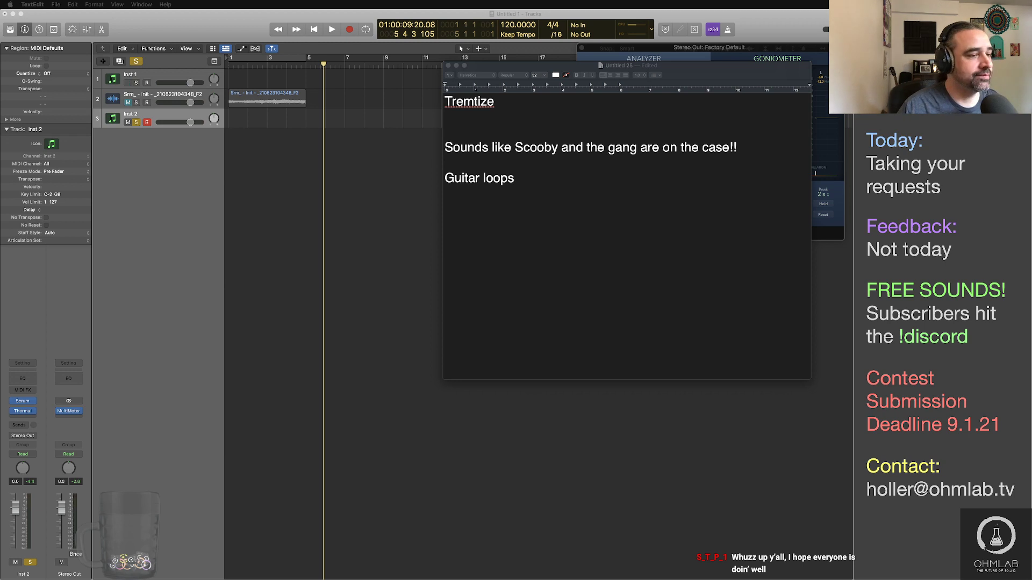
pyautogui.press('super+Tab')
pyautogui.press('super+Tab')
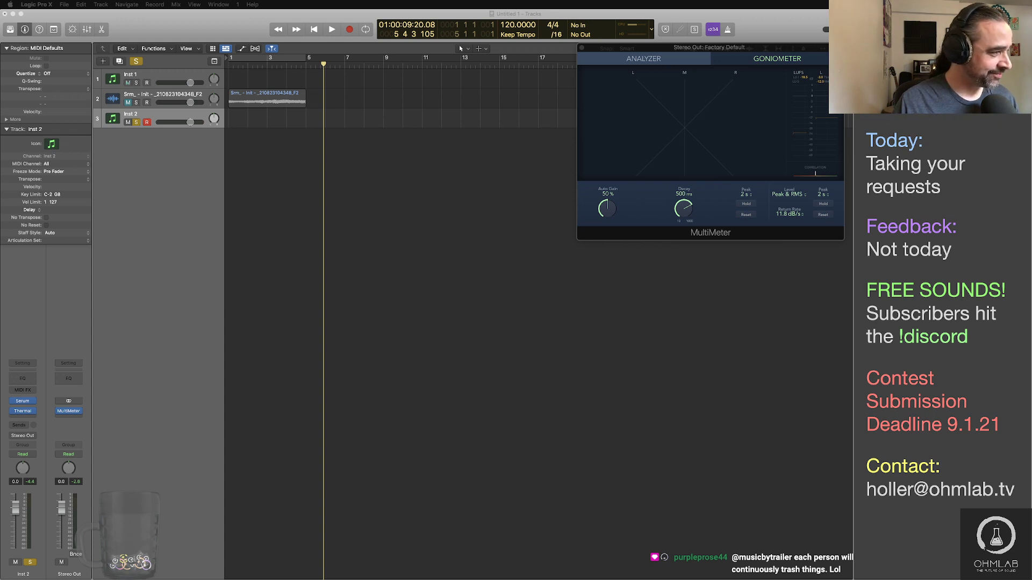
pyautogui.press('super+Tab')
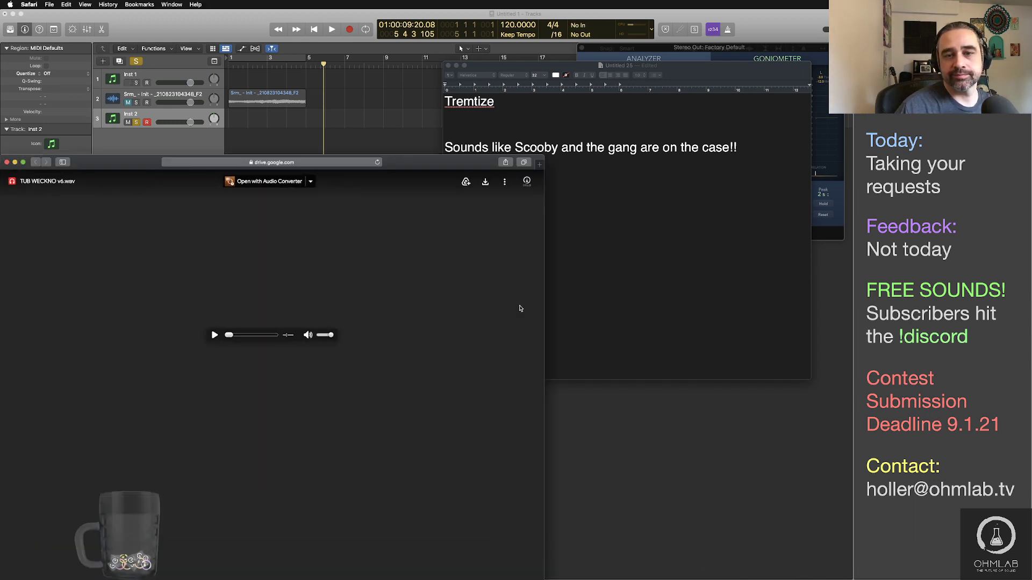
# Step: Replace all the text in the feedback notes with the submitting artist's handle as a heading, followed by blank lines
pyautogui.click(558, 248)
pyautogui.press('super+a')
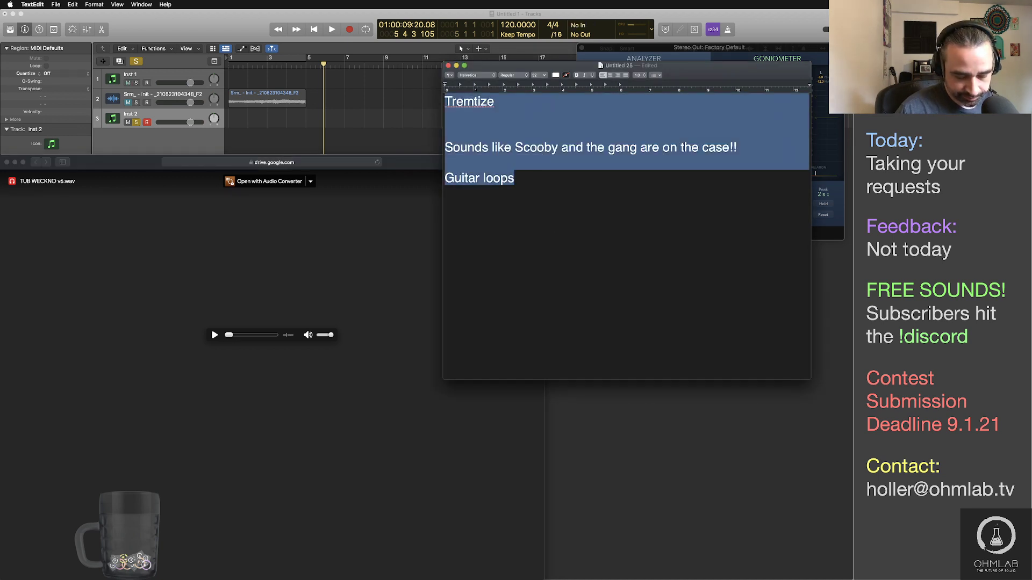
pyautogui.write('NanoWires')
pyautogui.press('Return')
pyautogui.press('Return')
pyautogui.press('Return')
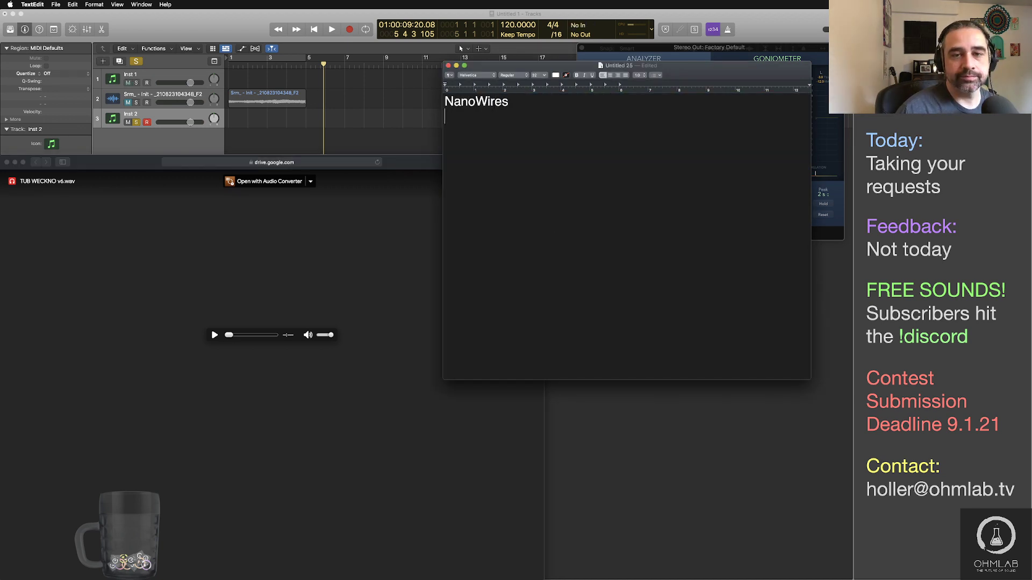
# Step: Start playing TUB WECKNO v6.wav in Safari, and arrange the browser and notes windows so that both are usable
pyautogui.click(370, 248)
pyautogui.moveTo(389, 166); pyautogui.dragTo(478, 123)
pyautogui.click(304, 292)
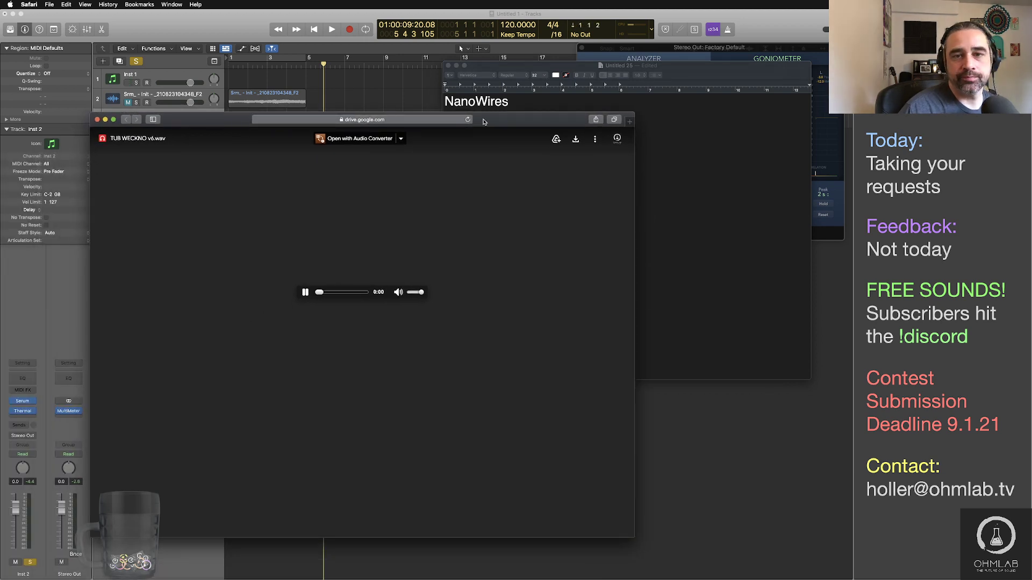
pyautogui.moveTo(483, 122); pyautogui.dragTo(423, 79)
pyautogui.moveTo(572, 64); pyautogui.dragTo(568, 192)
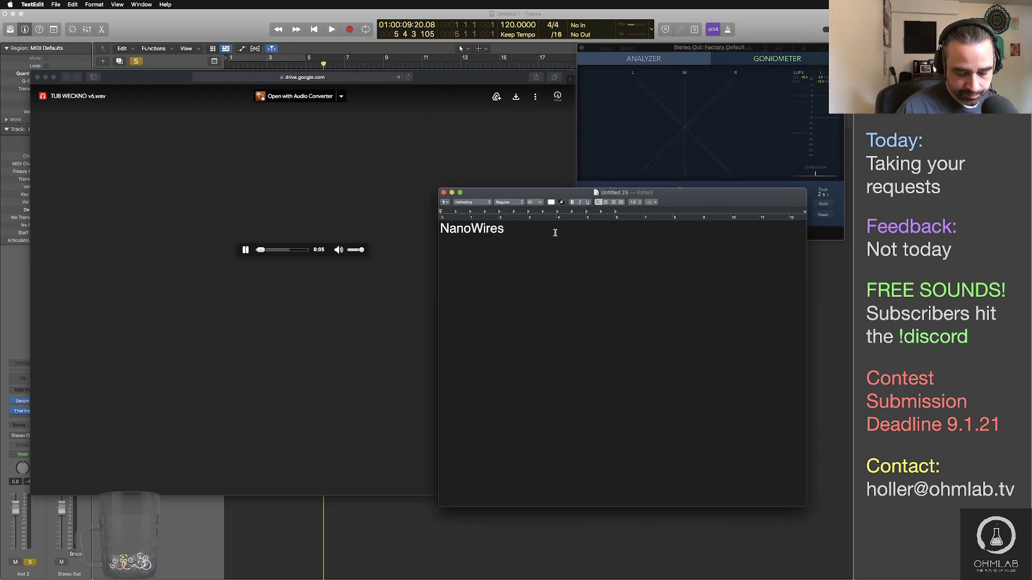
# Step: Write the notes "Big ol bass!" and "Hats in the side seems a bit forward and dry" below the heading
pyautogui.write('Big ol ')
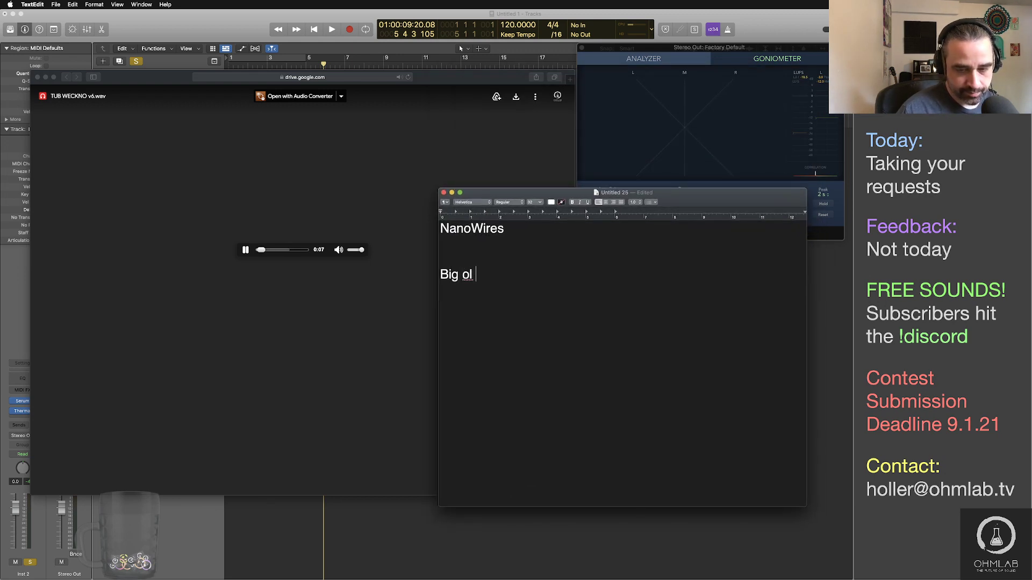
pyautogui.write('bass!')
pyautogui.press('Return')
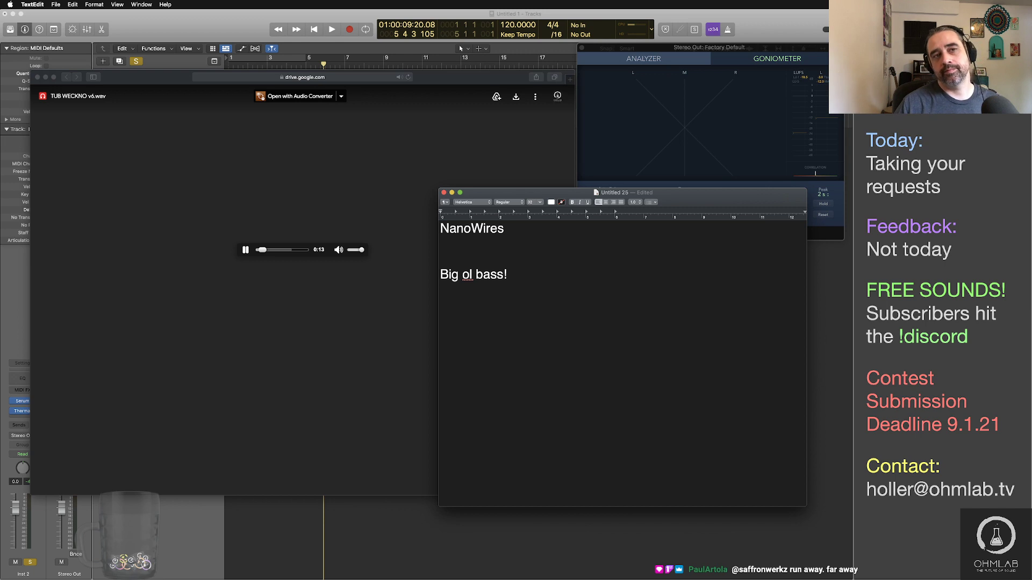
pyautogui.write('Hats ')
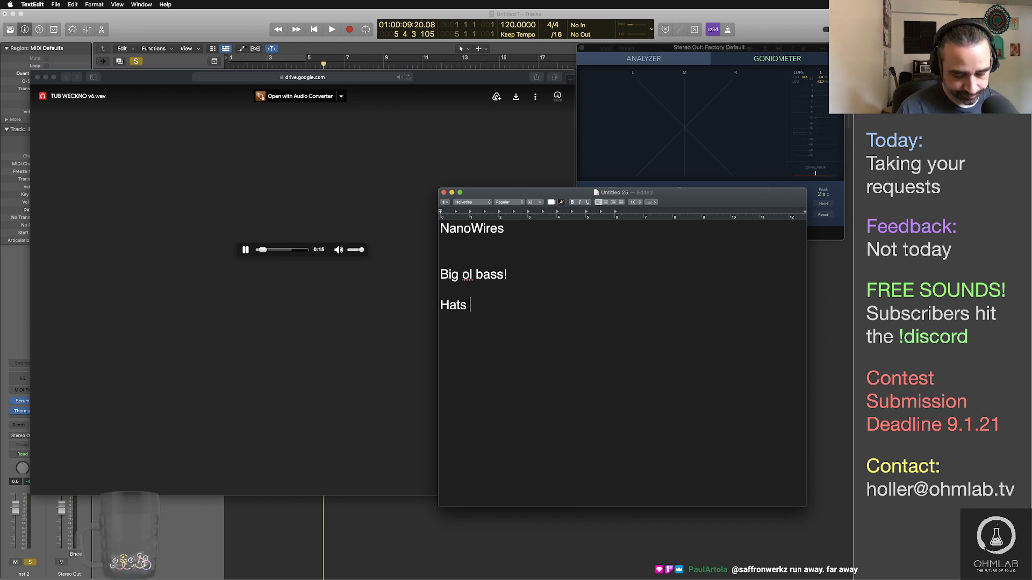
pyautogui.write('in the side se')
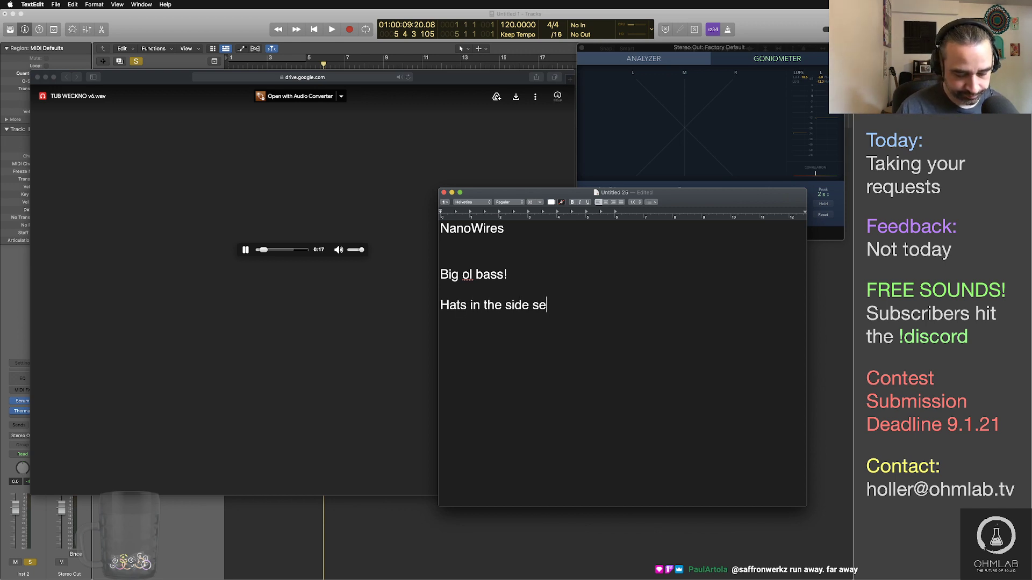
pyautogui.write('ems a bit forward and dry')
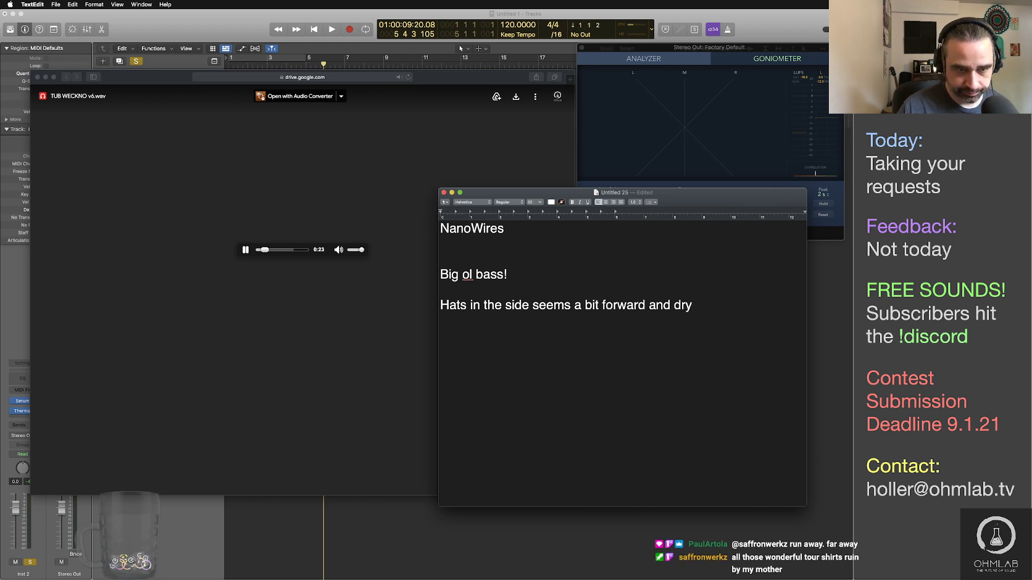
# Step: Extend the hats note with the question "What if you had a taste of verb on it that gets sucked away each hit?"
pyautogui.write('. Wh')
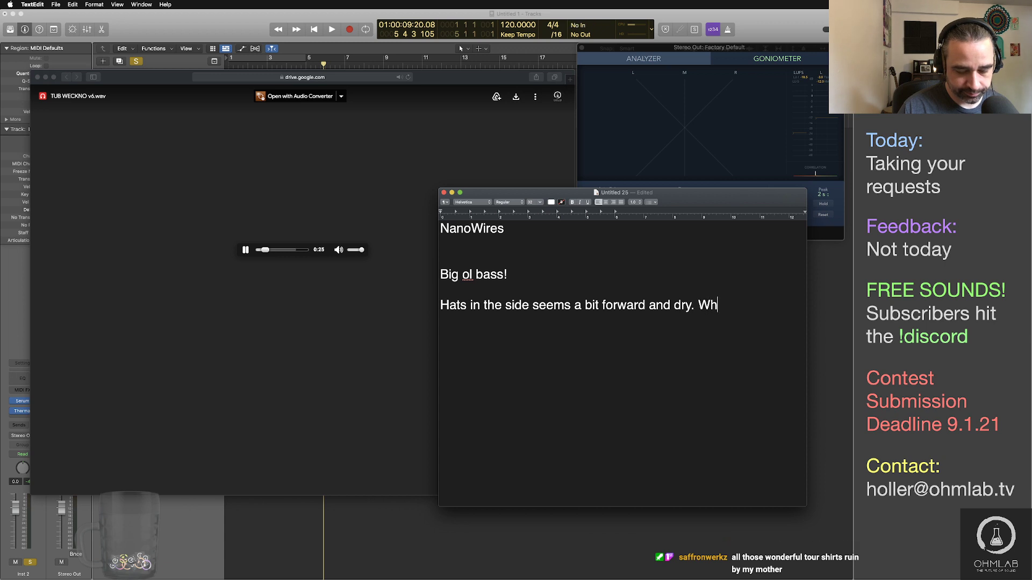
pyautogui.write('at if you had a ')
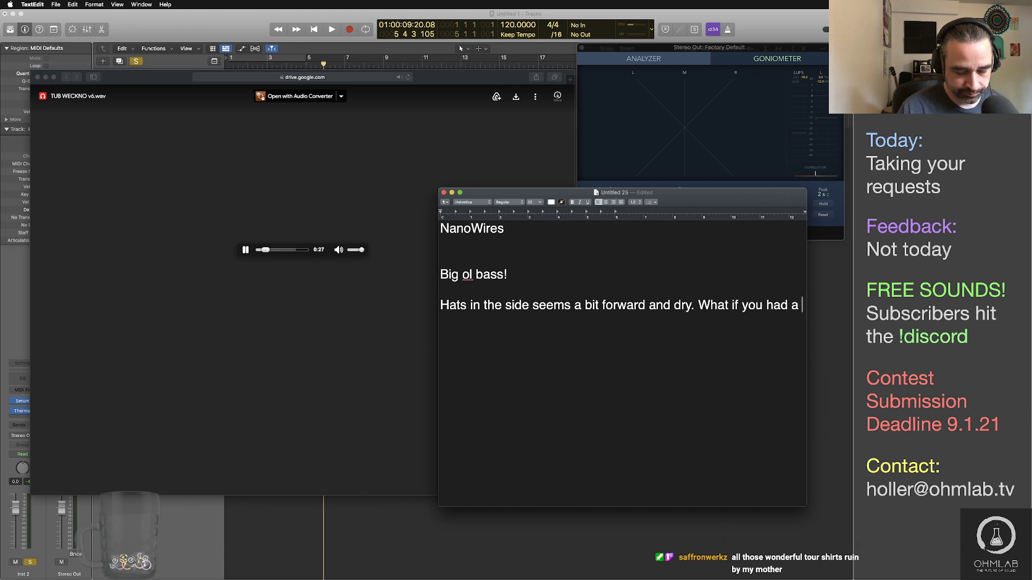
pyautogui.write('taste of verb pon')
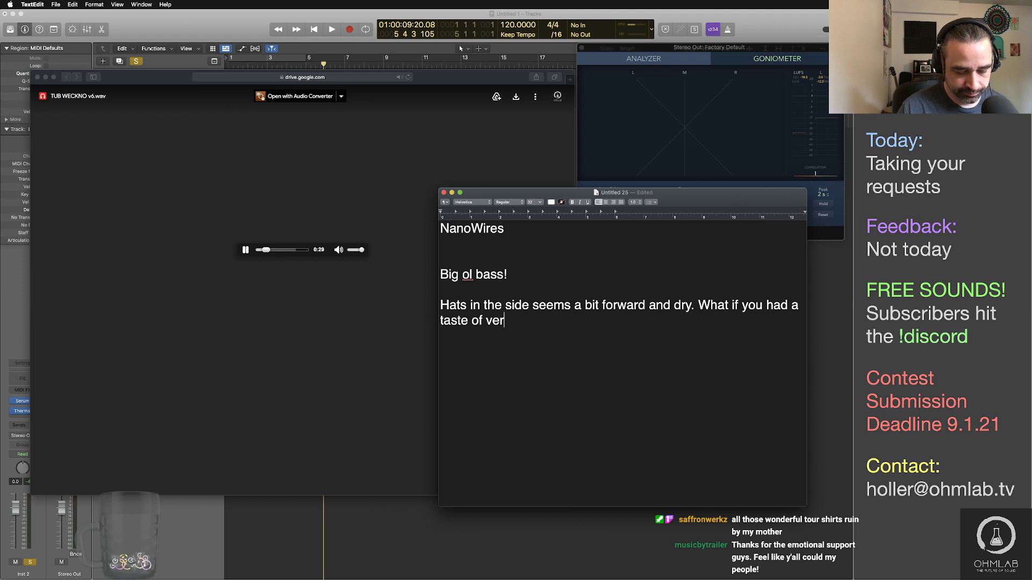
pyautogui.press('BackSpace')
pyautogui.press('BackSpace')
pyautogui.press('BackSpace')
pyautogui.press('BackSpace')
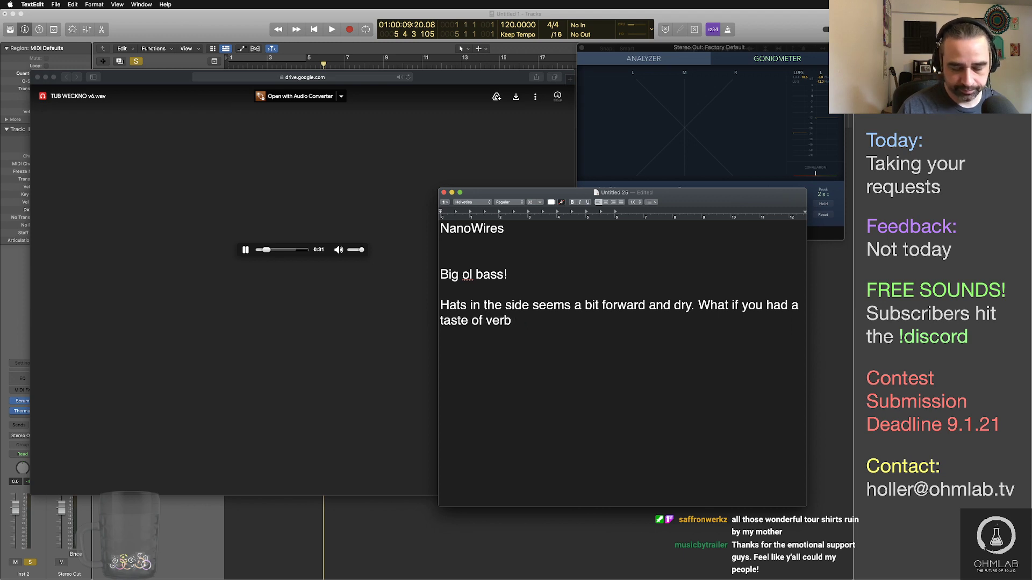
pyautogui.write('on it that get')
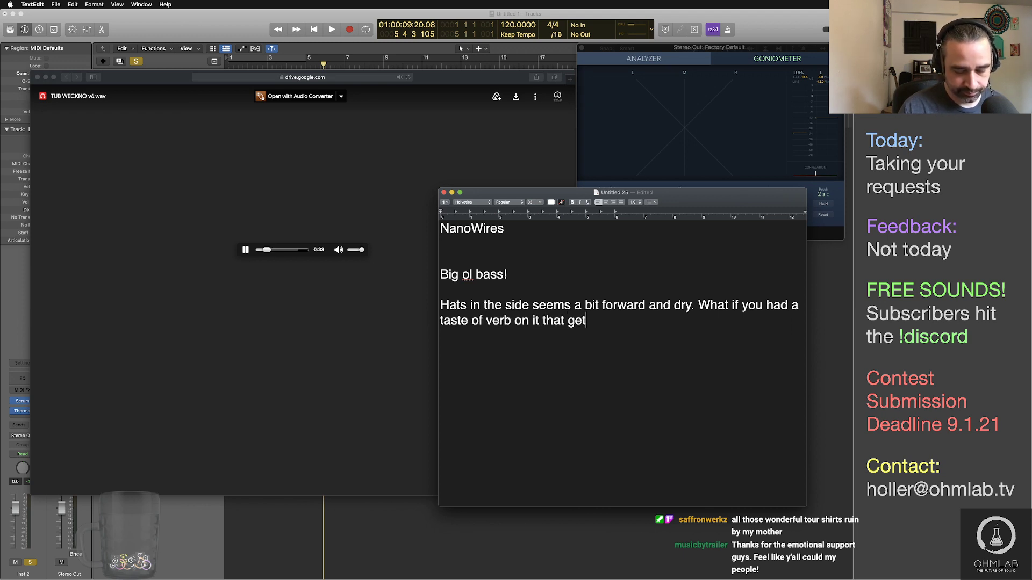
pyautogui.write('s sucked aw')
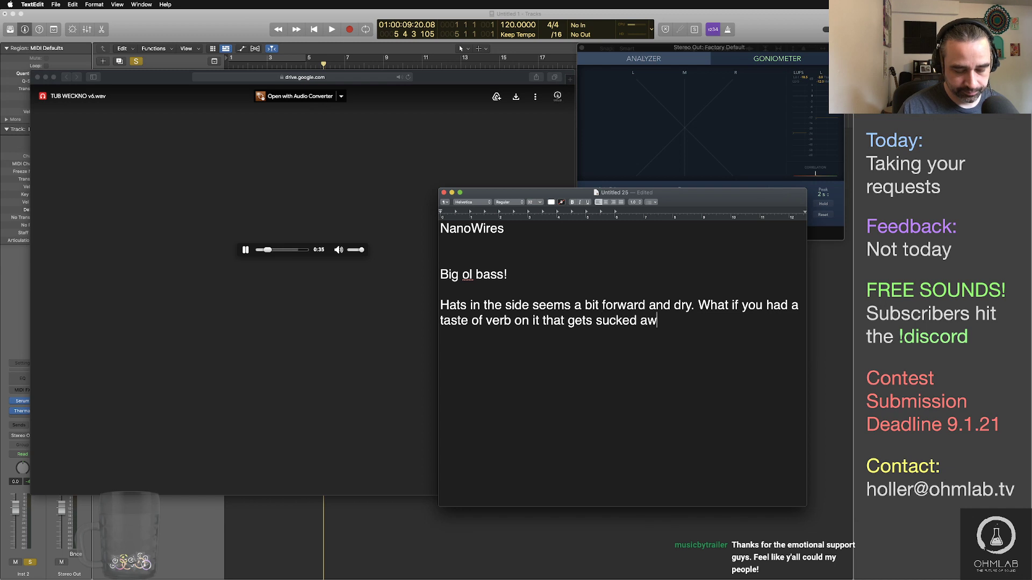
pyautogui.write('ay each hit')
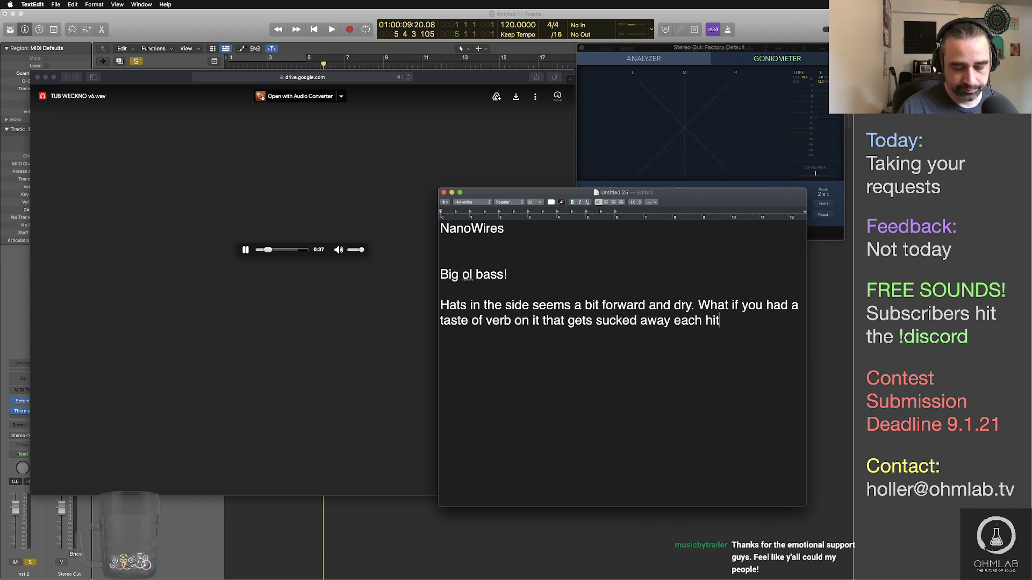
pyautogui.write('?')
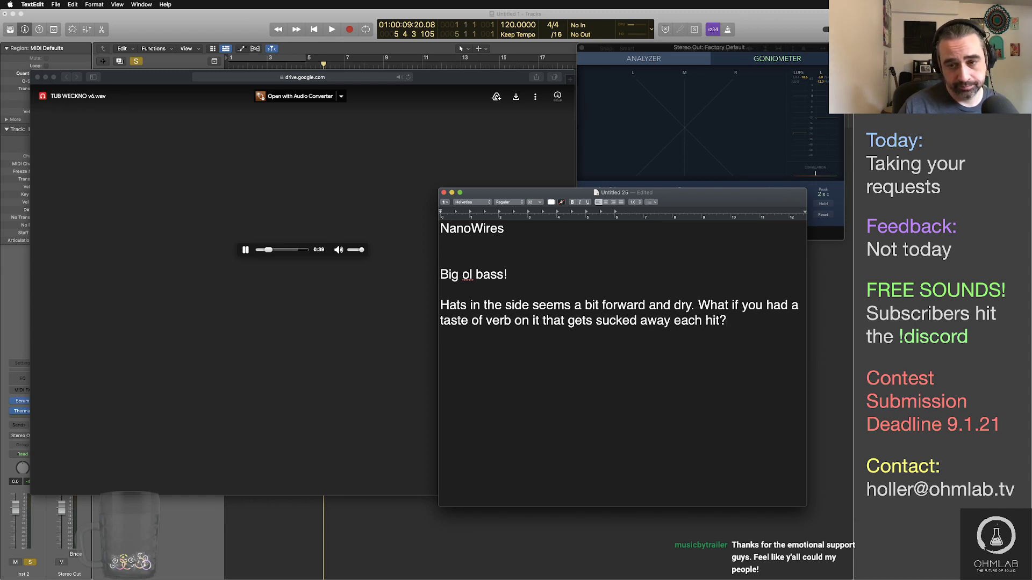
# Step: Start a new note below the hats comment, separated by a blank line, with the text "Vox a little crip"
pyautogui.press('Return')
pyautogui.press('Return')
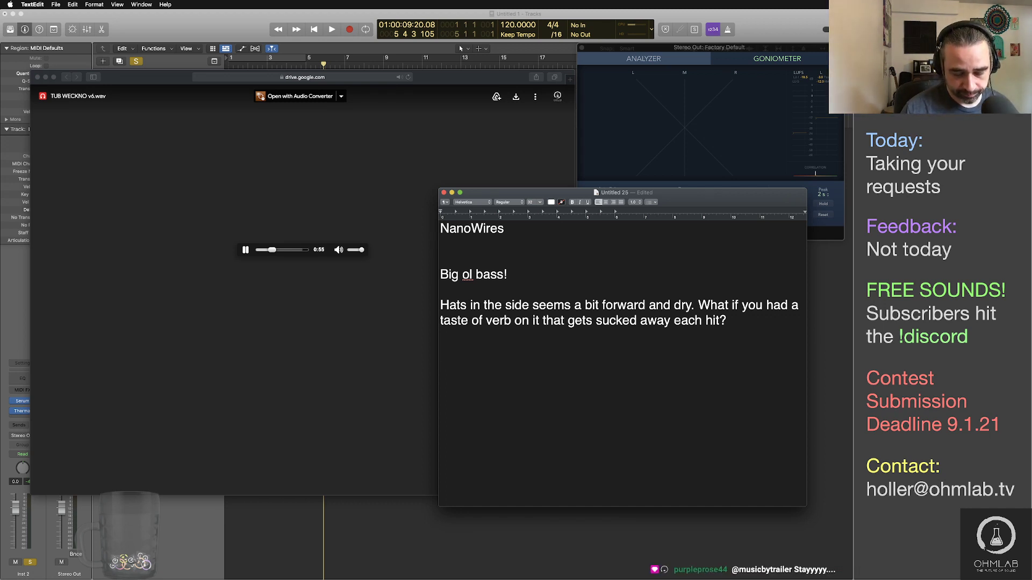
pyautogui.write('Vox')
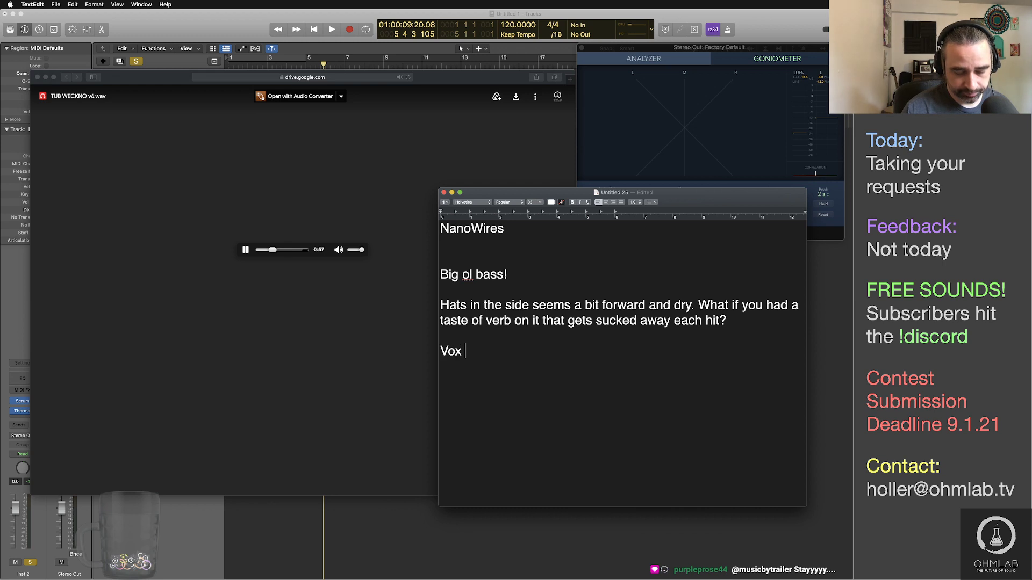
pyautogui.write(' a little crip')
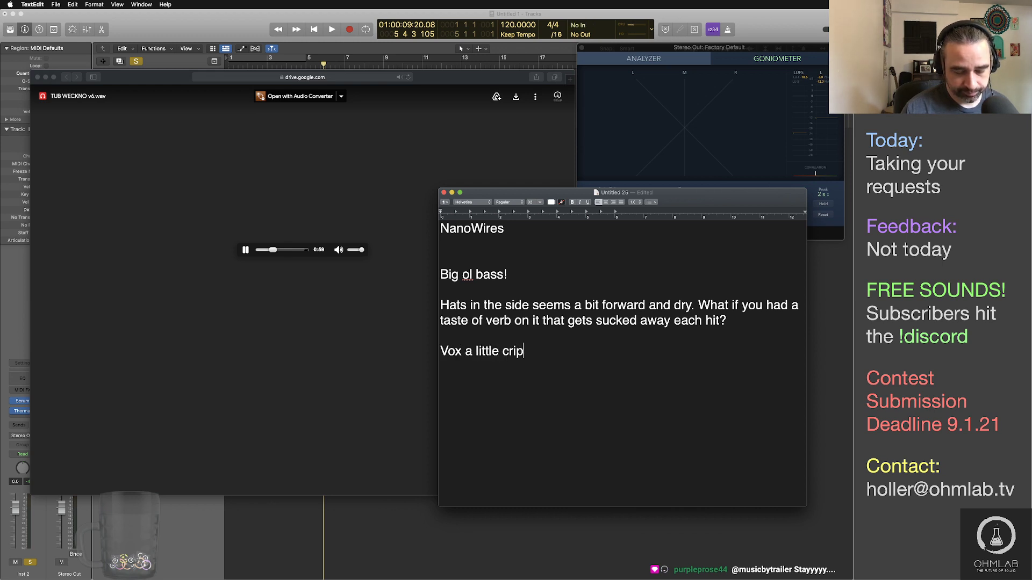
# Step: Complete the vocal note so it reads "Vox a little crispy up high" and leave a blank line after it
pyautogui.press('BackSpace')
pyautogui.write('spy ')
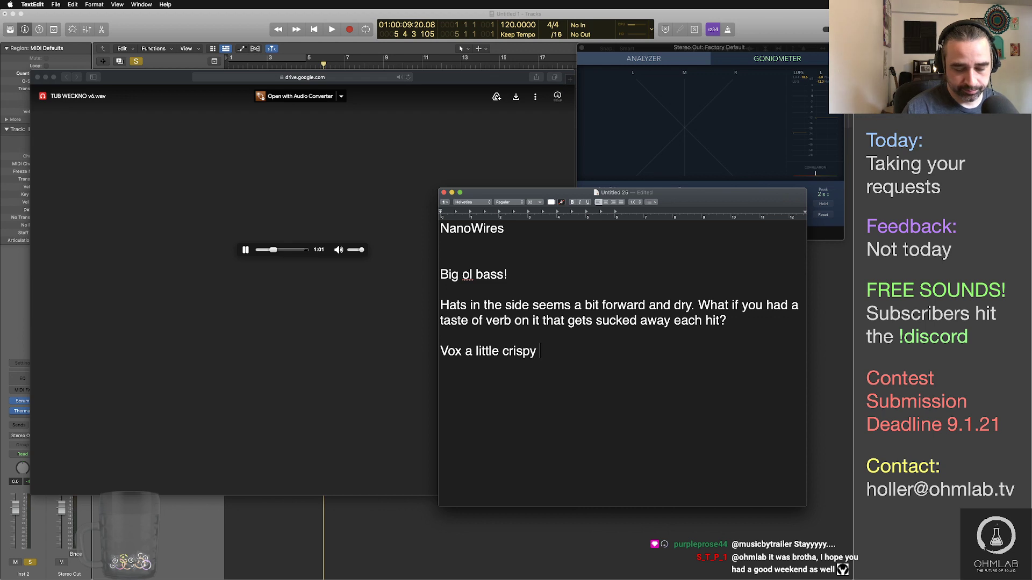
pyautogui.write('up high')
pyautogui.press('Return')
pyautogui.press('Return')
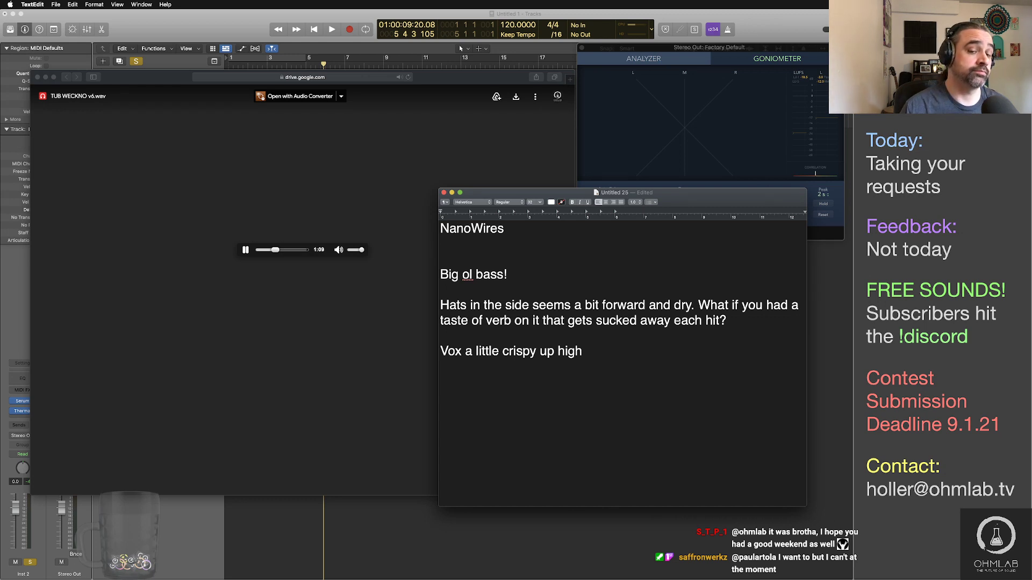
# Step: Add the timestamped note "1:09 cool funky laser-y synth thingy there ;)" below the vocal note, followed by a blank line
pyautogui.write('1:')
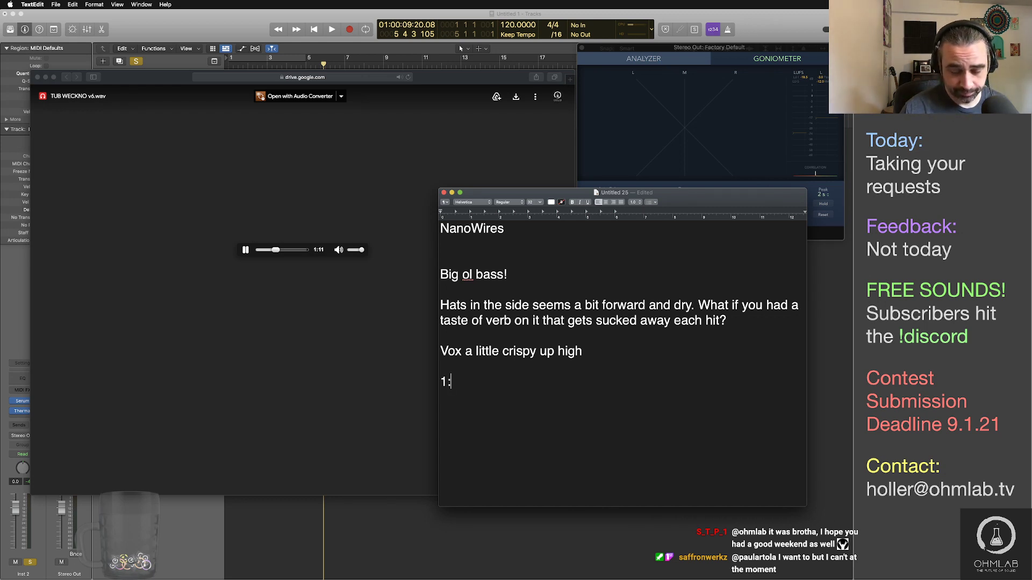
pyautogui.write('09 co')
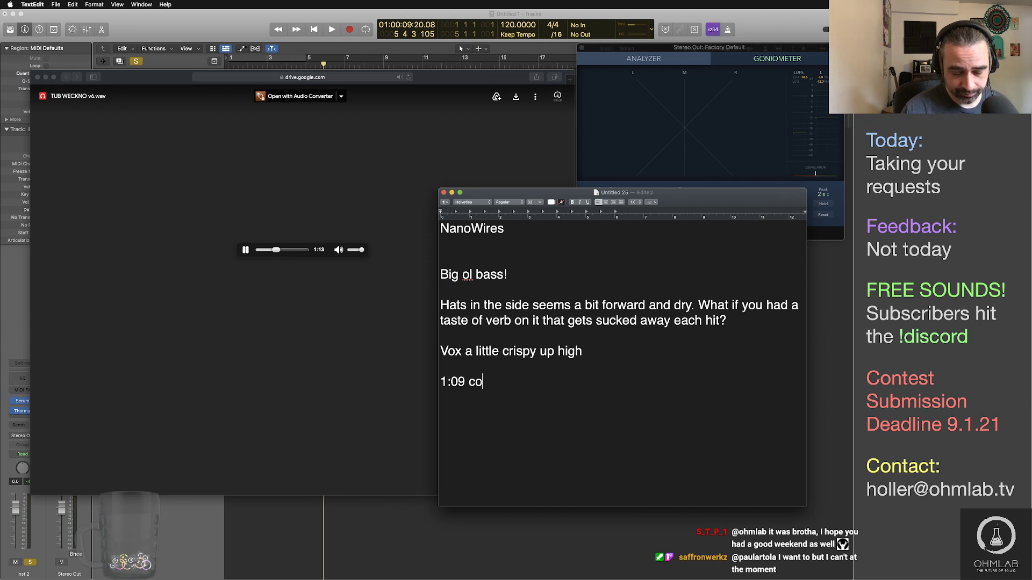
pyautogui.write('ol funky laser')
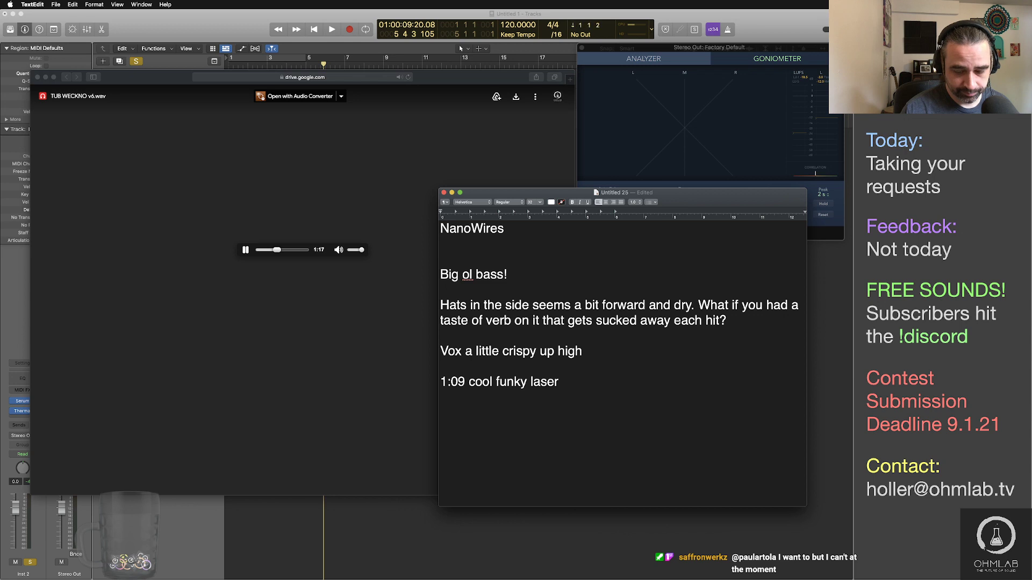
pyautogui.write('-y syu')
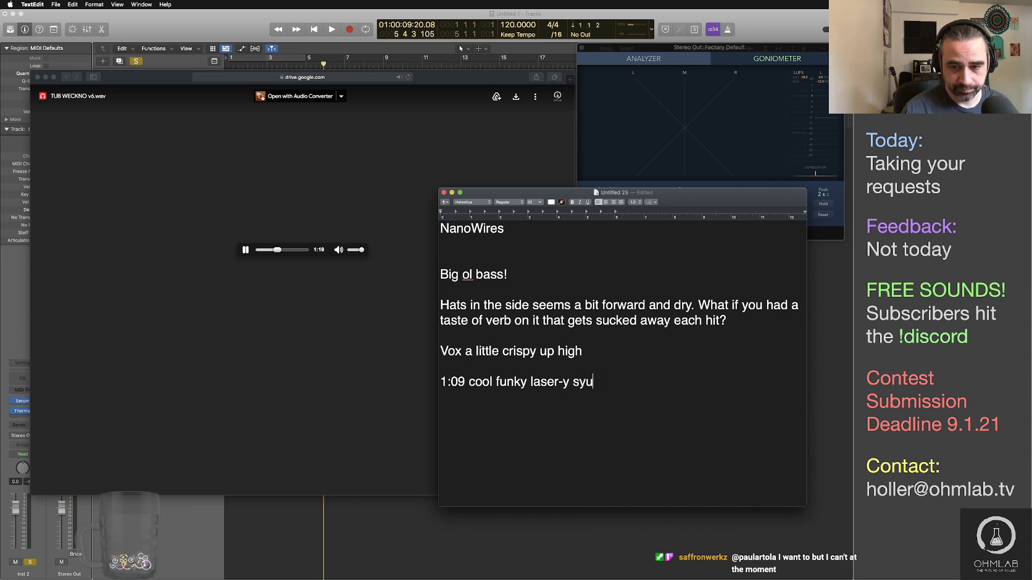
pyautogui.press('BackSpace')
pyautogui.write('nth thing')
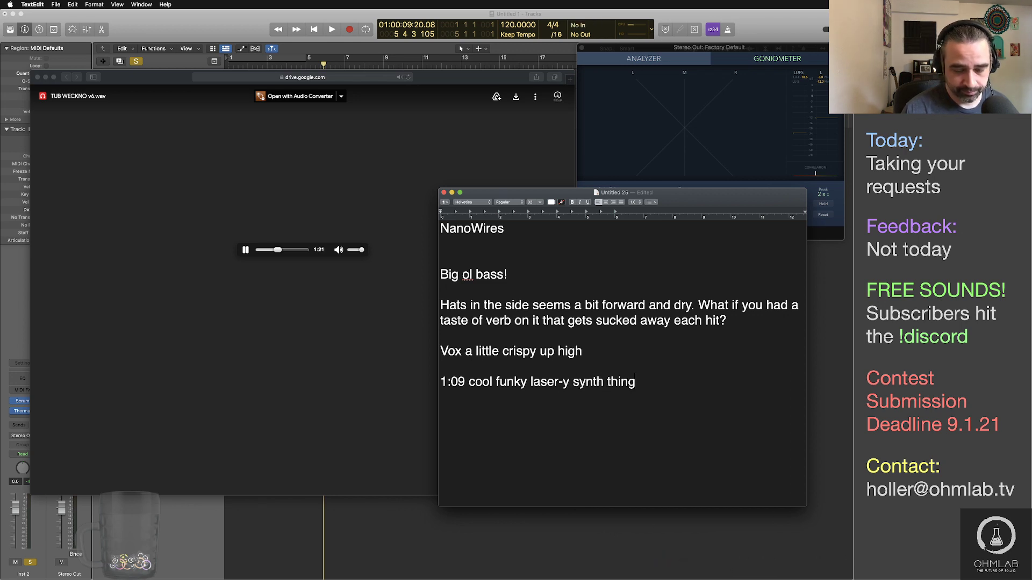
pyautogui.write('y there ;) ]')
pyautogui.press('Return')
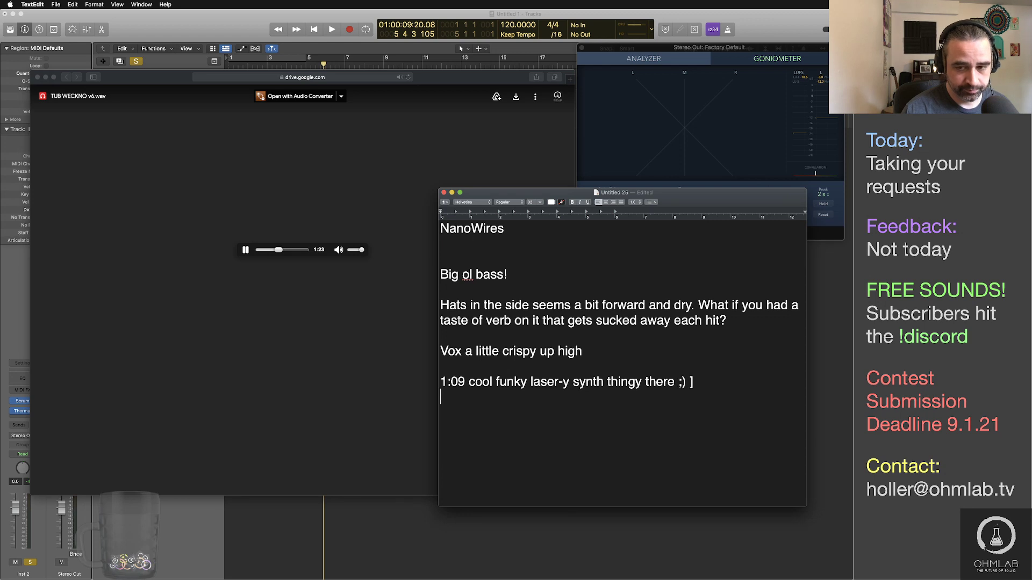
pyautogui.press('BackSpace')
pyautogui.press('BackSpace')
pyautogui.press('BackSpace')
pyautogui.press('Return')
pyautogui.press('Return')
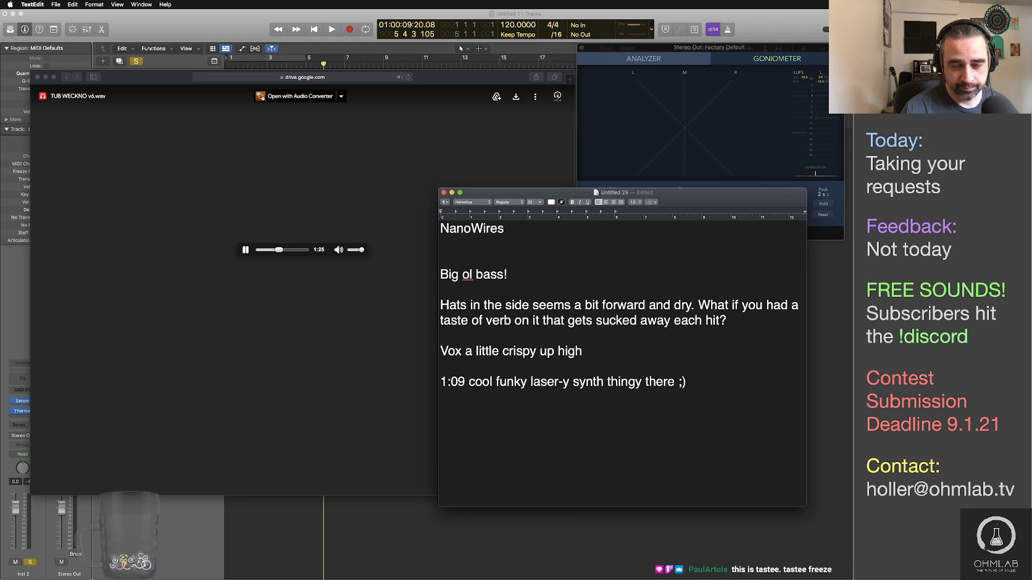
# Step: Add the note "Is that bass in the sides at all, or is it just huge af?" followed by a blank line
pyautogui.write('Is that')
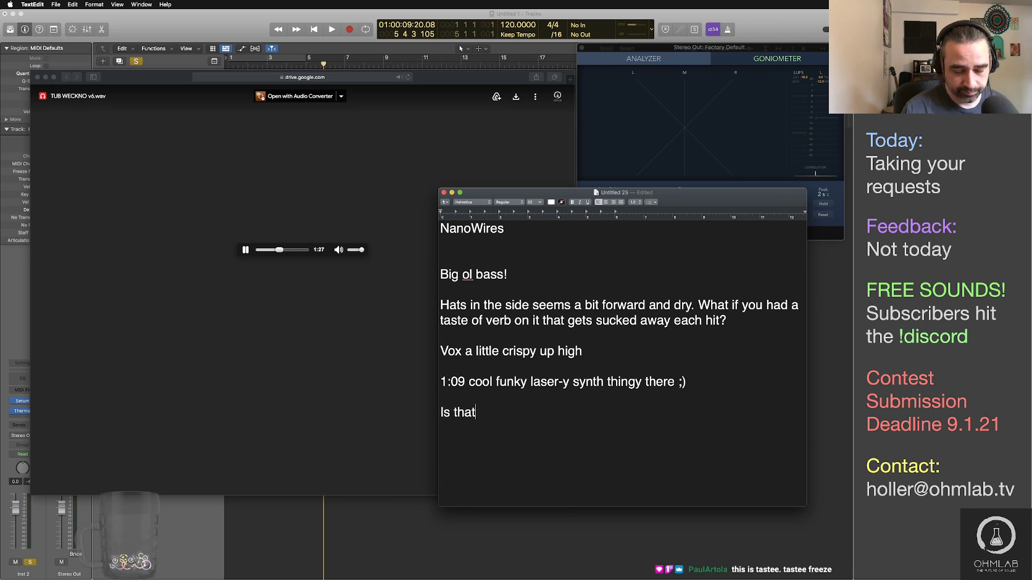
pyautogui.write(' bass in the sie')
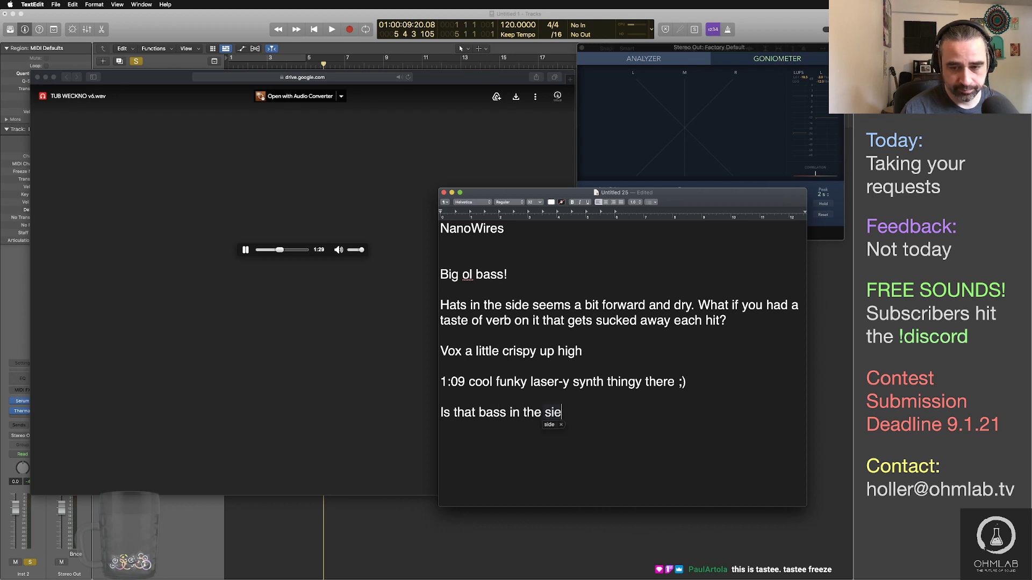
pyautogui.press('BackSpace')
pyautogui.press('BackSpace')
pyautogui.write('ides a')
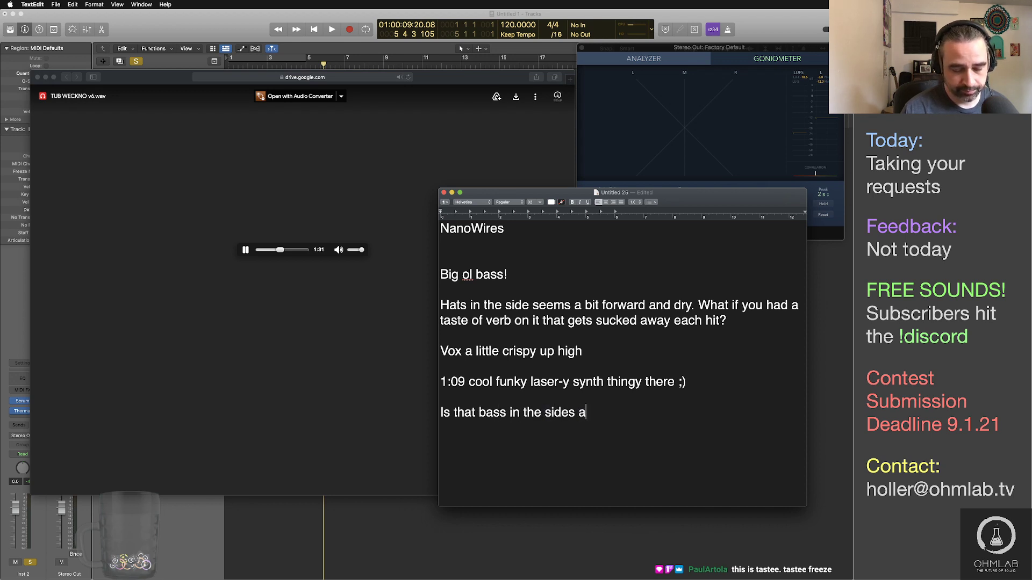
pyautogui.write('t all, or i')
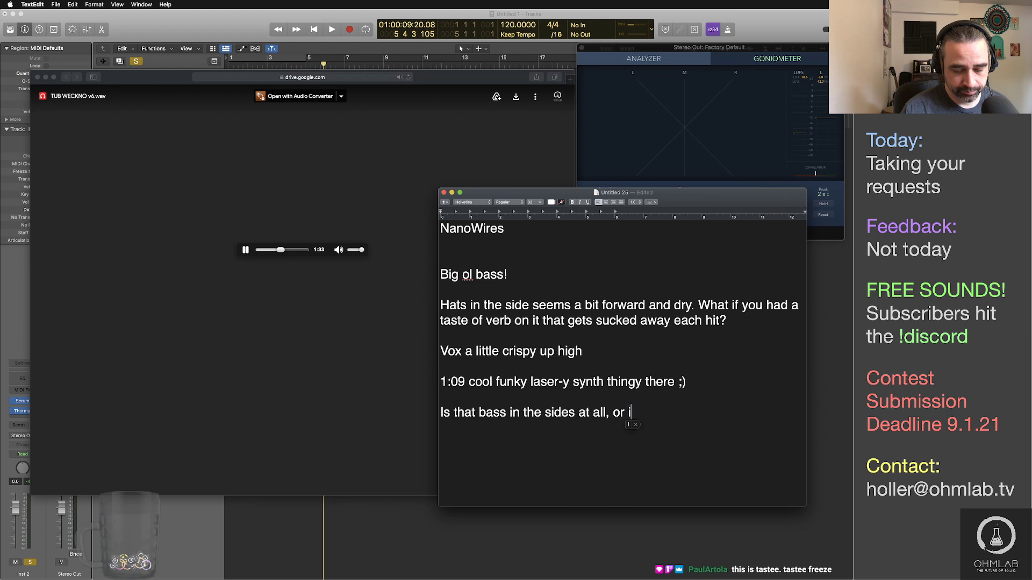
pyautogui.write('s it just huge ')
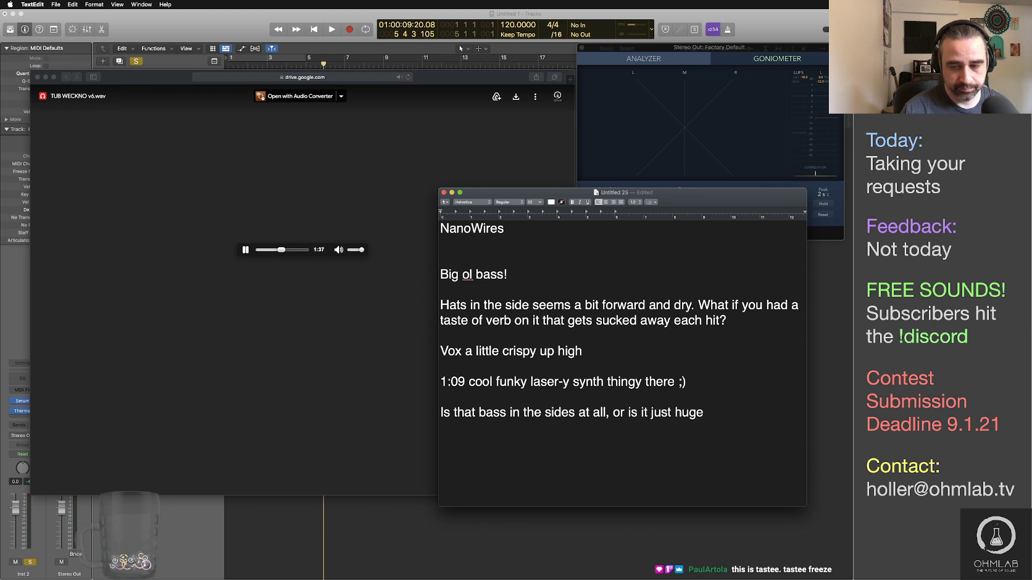
pyautogui.write('af?')
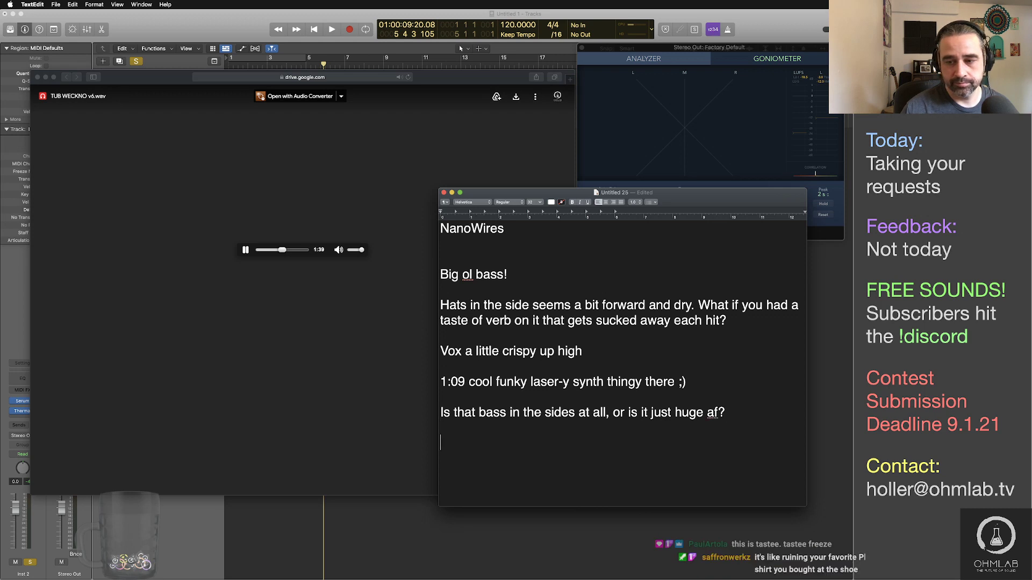
pyautogui.press('Return')
pyautogui.press('Return')
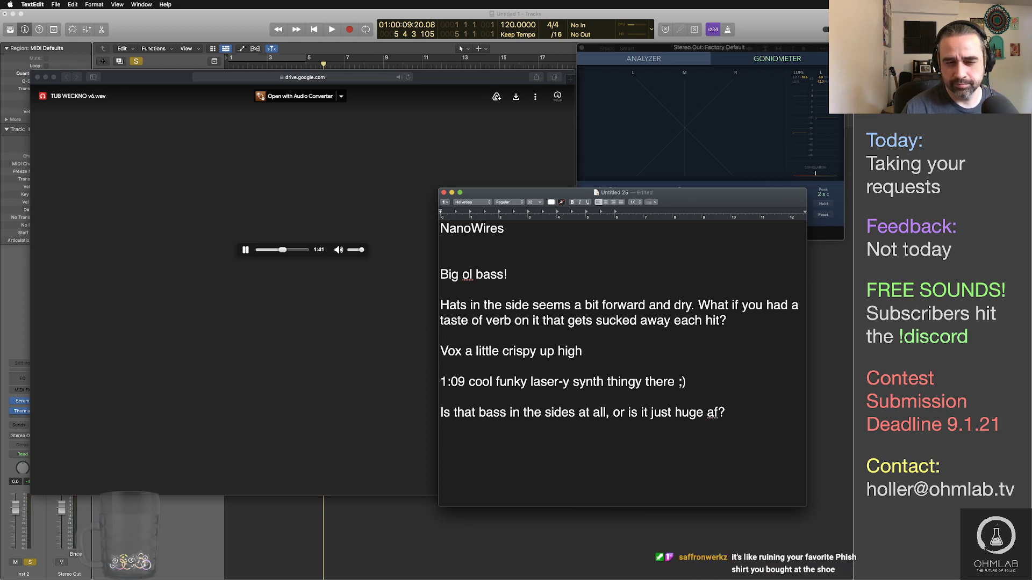
# Step: Add the timestamped note "1:40 missing transition" below the bass question
pyautogui.write('1:40 ')
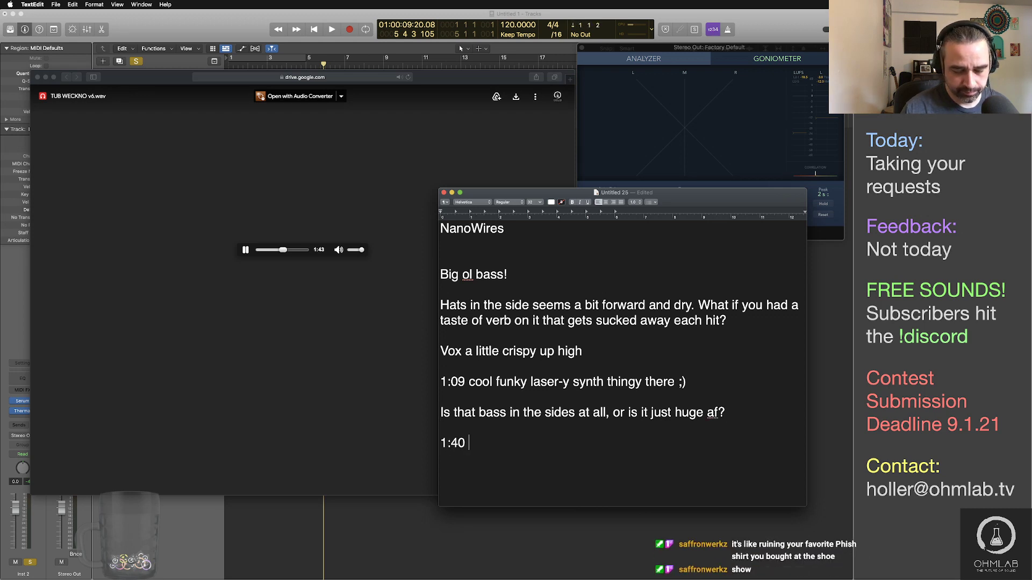
pyautogui.write('missing transition')
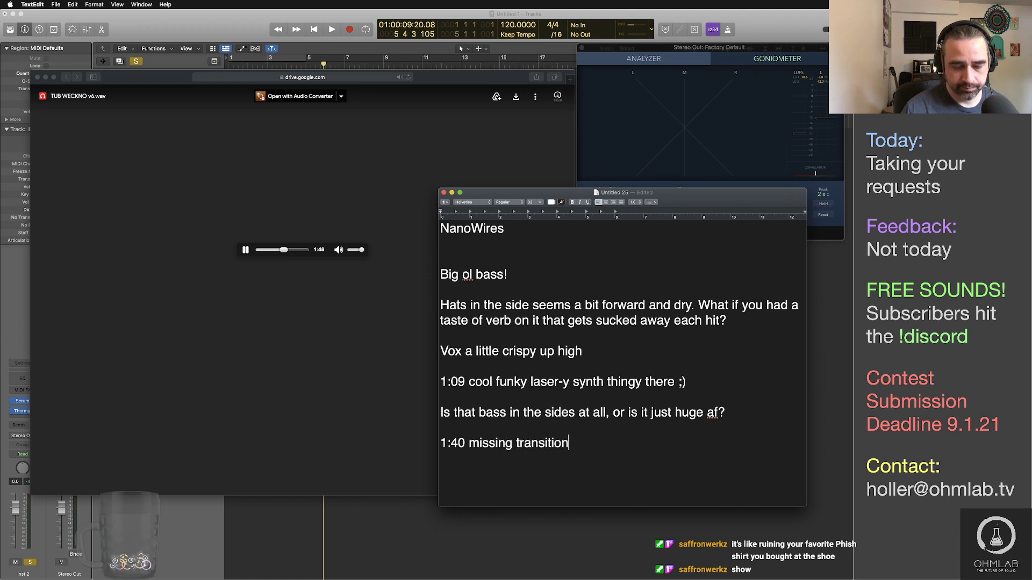
pyautogui.press('Return')
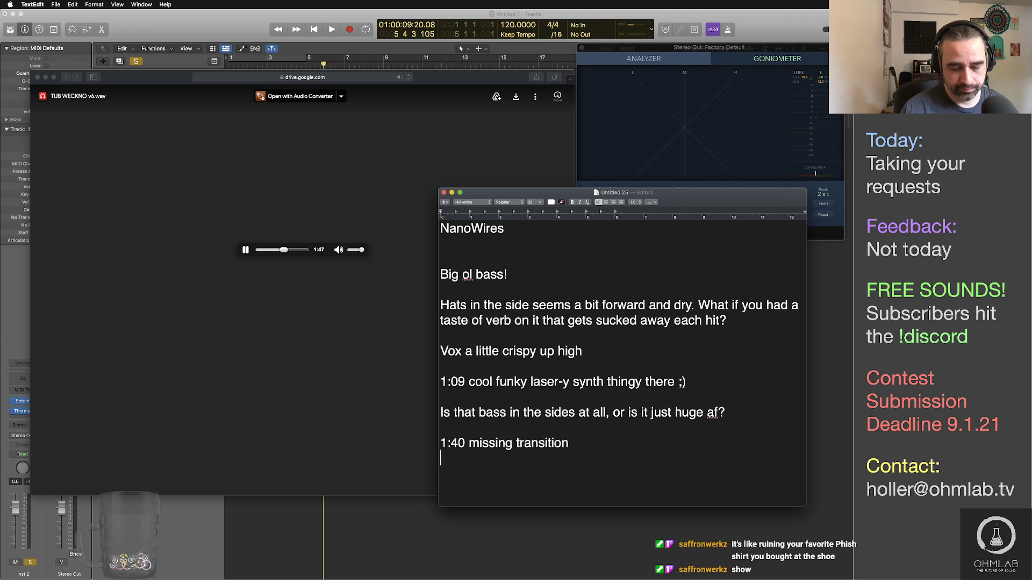
# Step: Add the indented point "- I'd suggest a long form riser building up to it as well ;)" under the 1:40 note
pyautogui.press('Tab')
pyautogui.write("- I'")
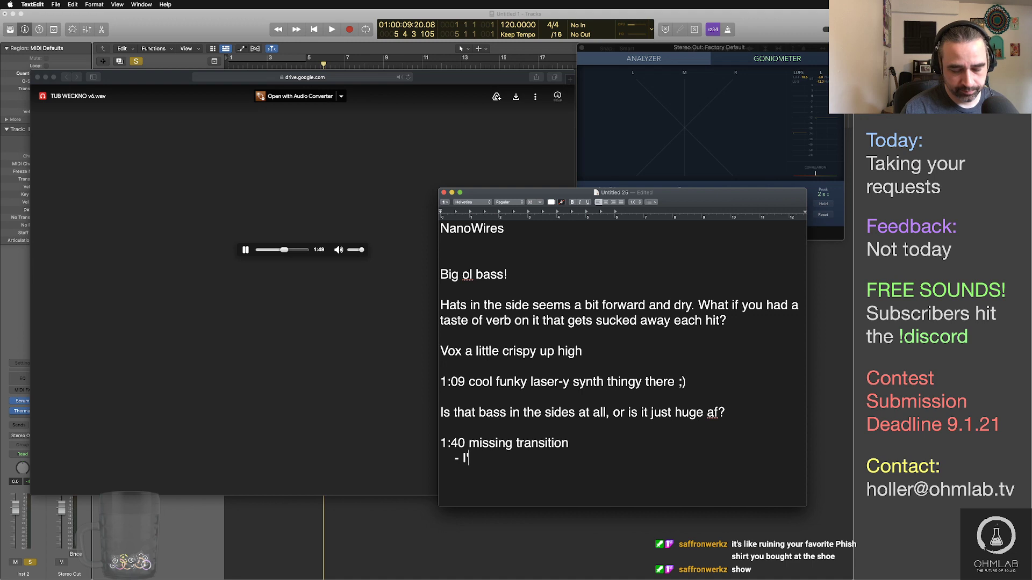
pyautogui.write('d suggest a lo')
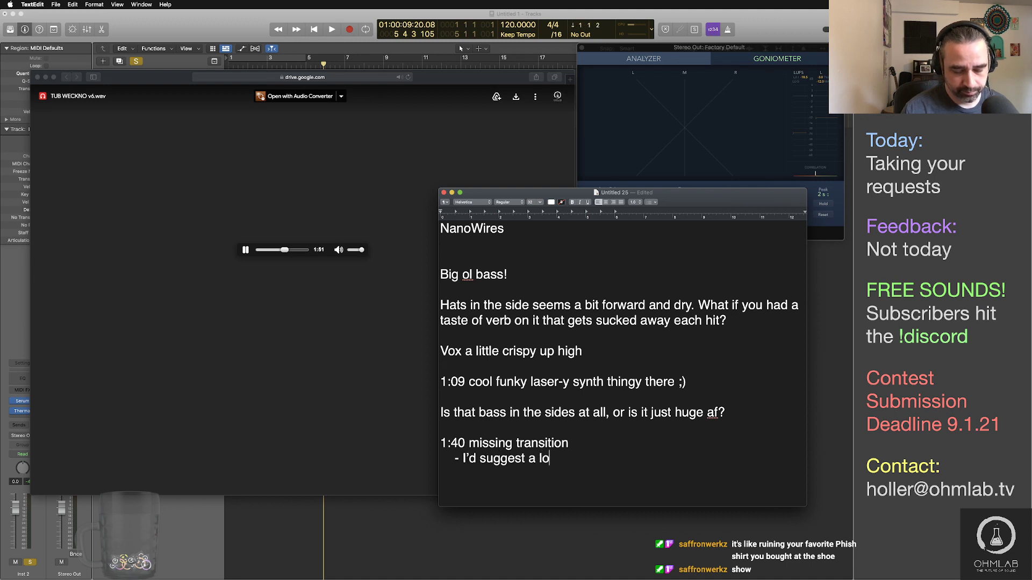
pyautogui.write('ng form riser b')
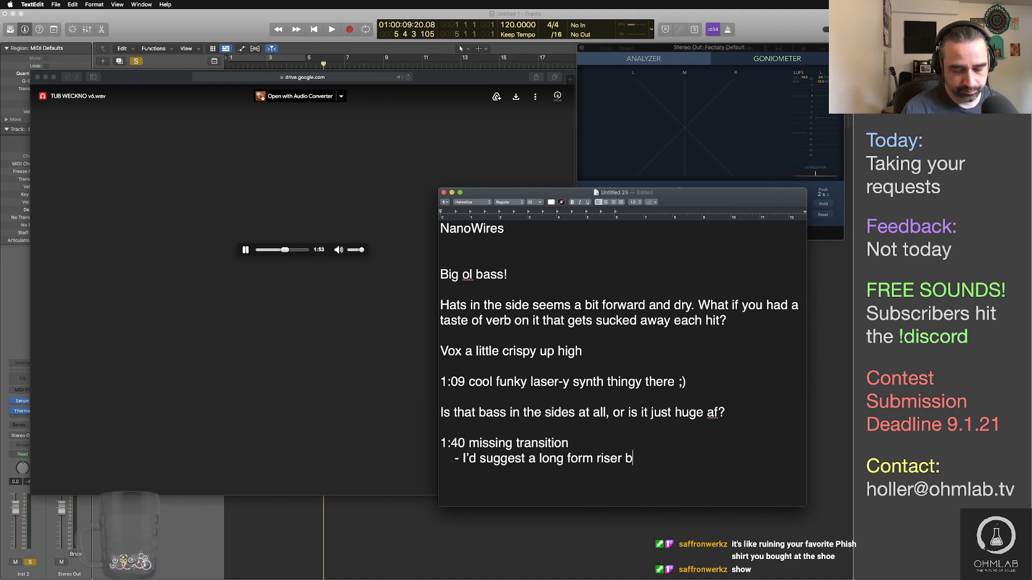
pyautogui.write('uilding up to ')
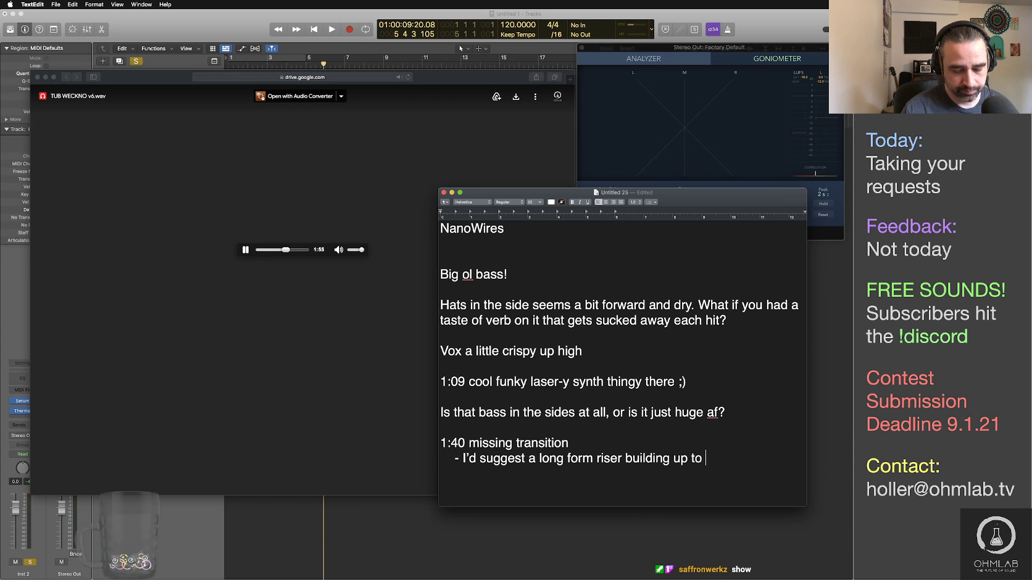
pyautogui.write('it as well ;)')
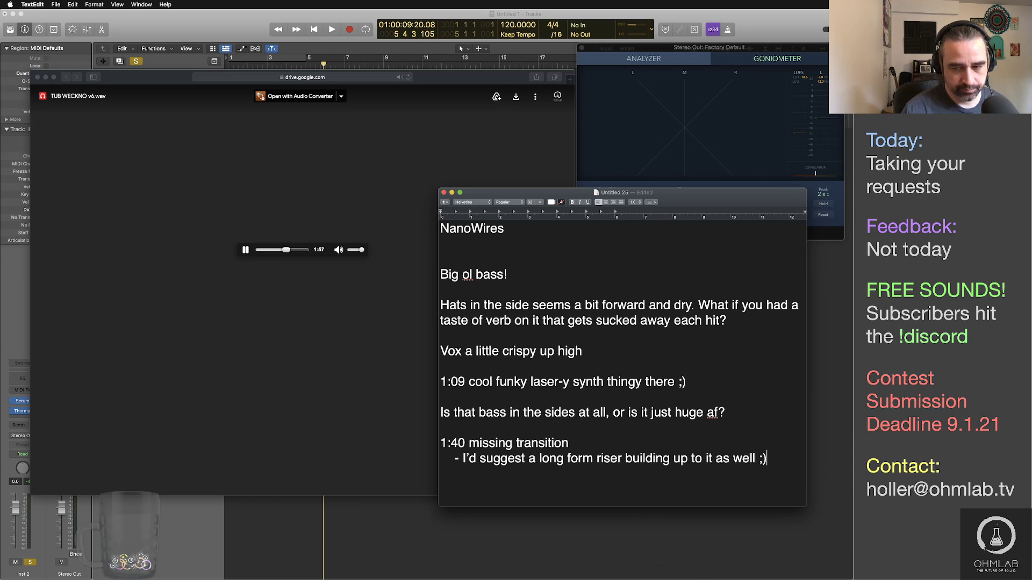
pyautogui.press('Return')
pyautogui.press('Return')
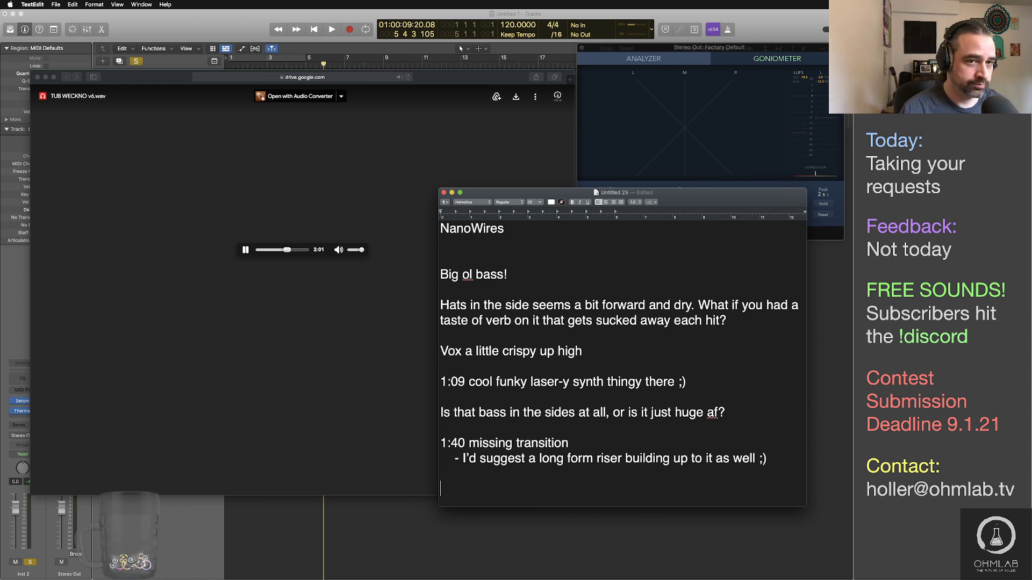
# Step: Insert the indented point "- find more definition for this one." under the 1:09 synth note
pyautogui.press('super+Tab')
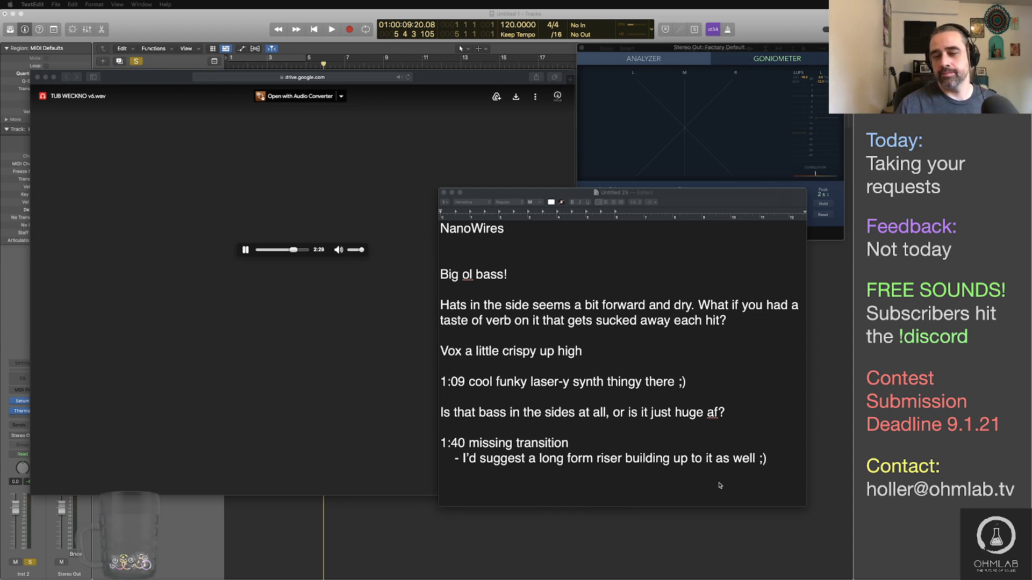
pyautogui.click(707, 384)
pyautogui.press('Return')
pyautogui.press('Tab')
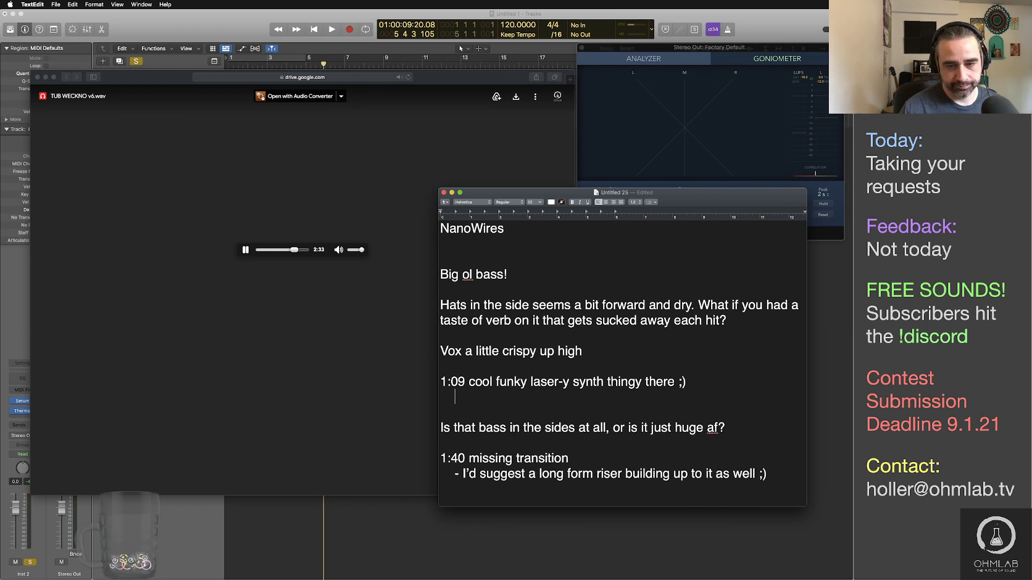
pyautogui.write('- ')
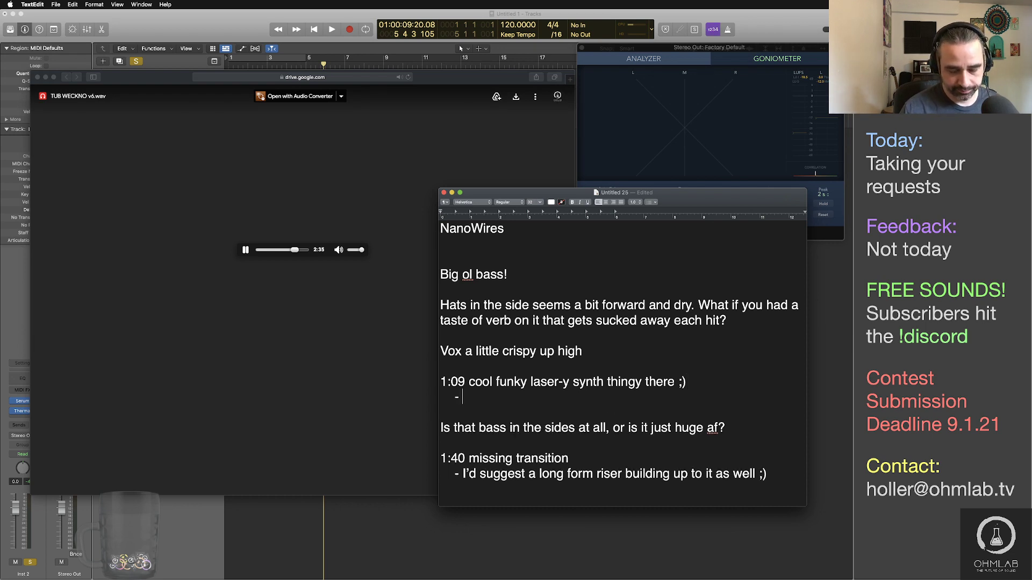
pyautogui.write('find more defini')
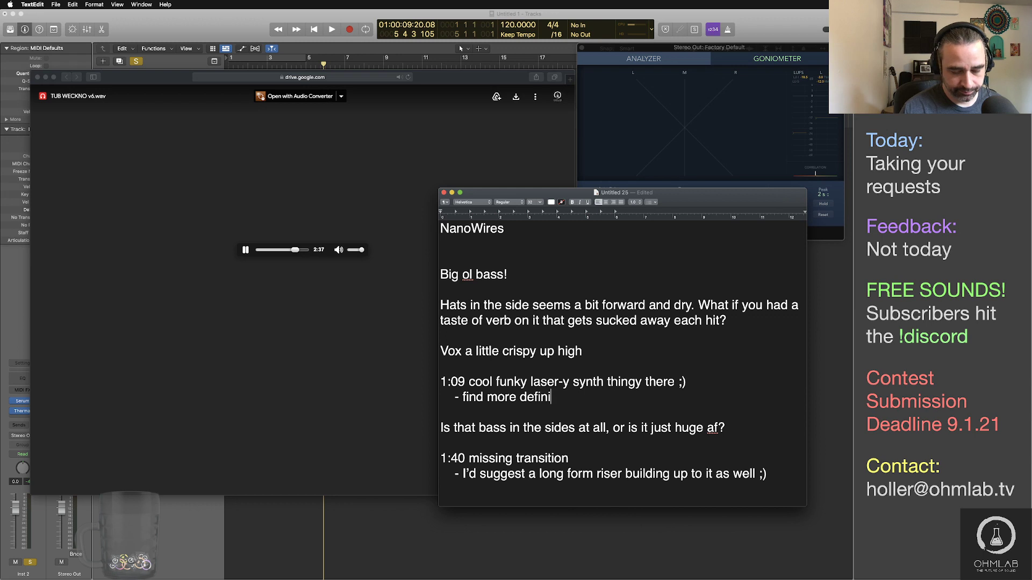
pyautogui.write('tion for th a')
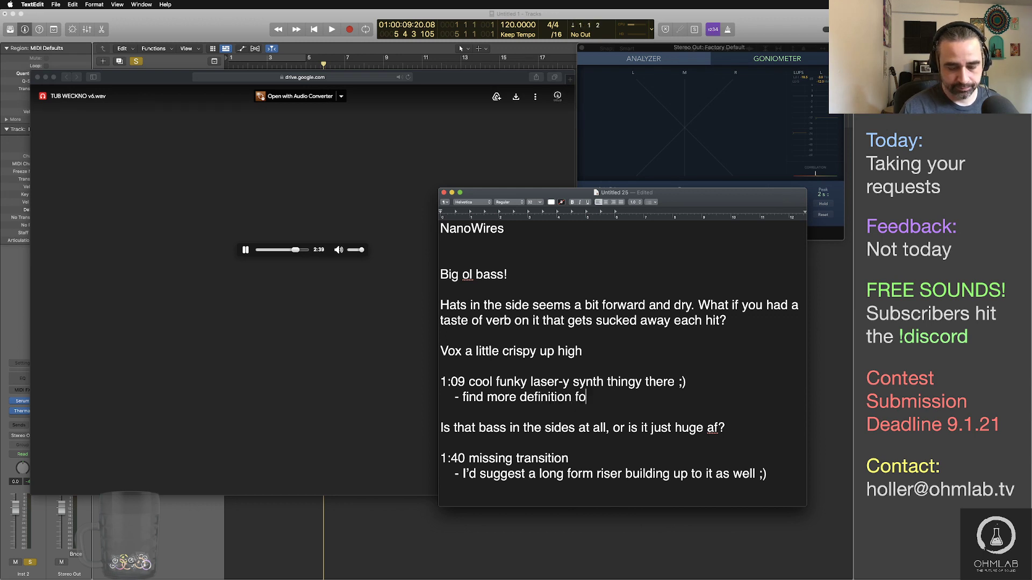
pyautogui.press('BackSpace')
pyautogui.press('BackSpace')
pyautogui.write('is ')
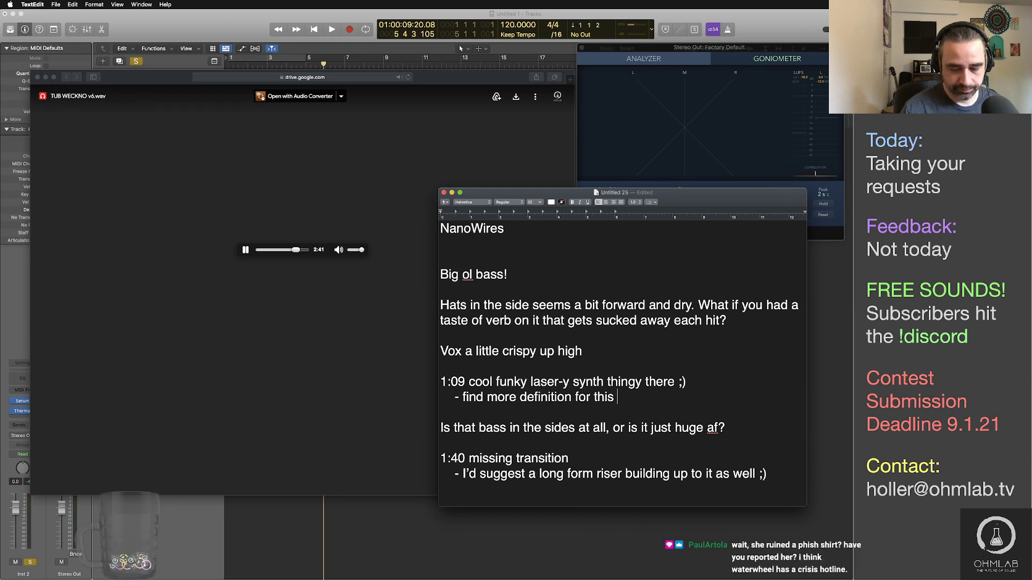
pyautogui.write('one. ')
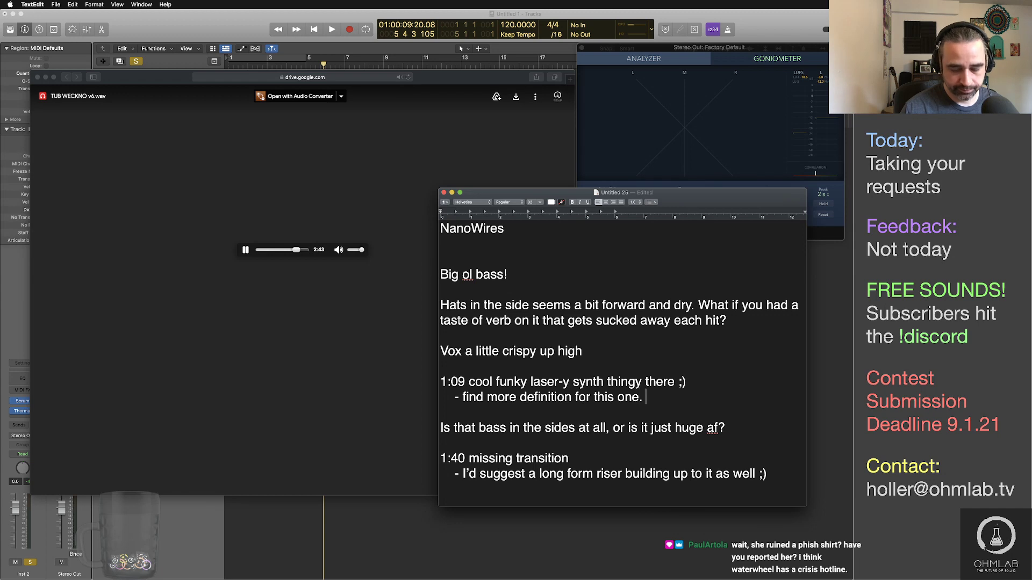
# Step: Extend the 1:09 point with "Give it a solid role in the mix, not just scattered ear candy/noise, but some kind of rhythmic purpose or something."
pyautogui.write('Give it a solid ')
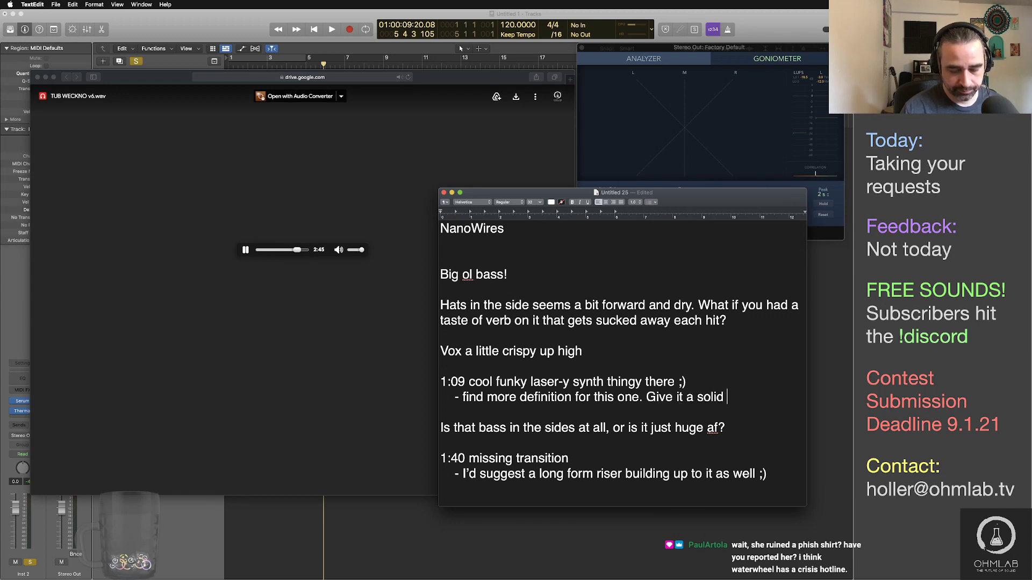
pyautogui.write('role in the mix, ')
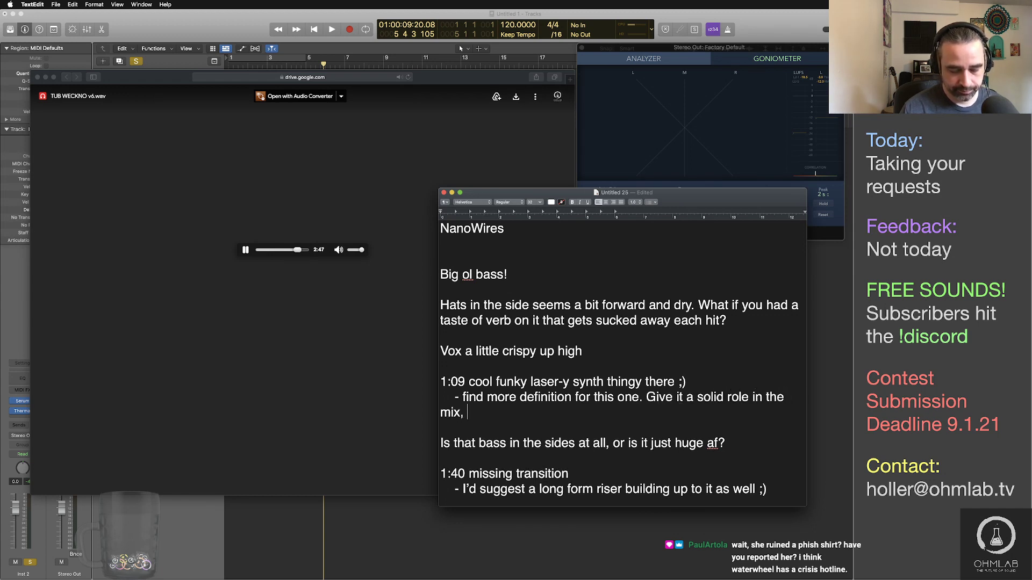
pyautogui.write('not just sca')
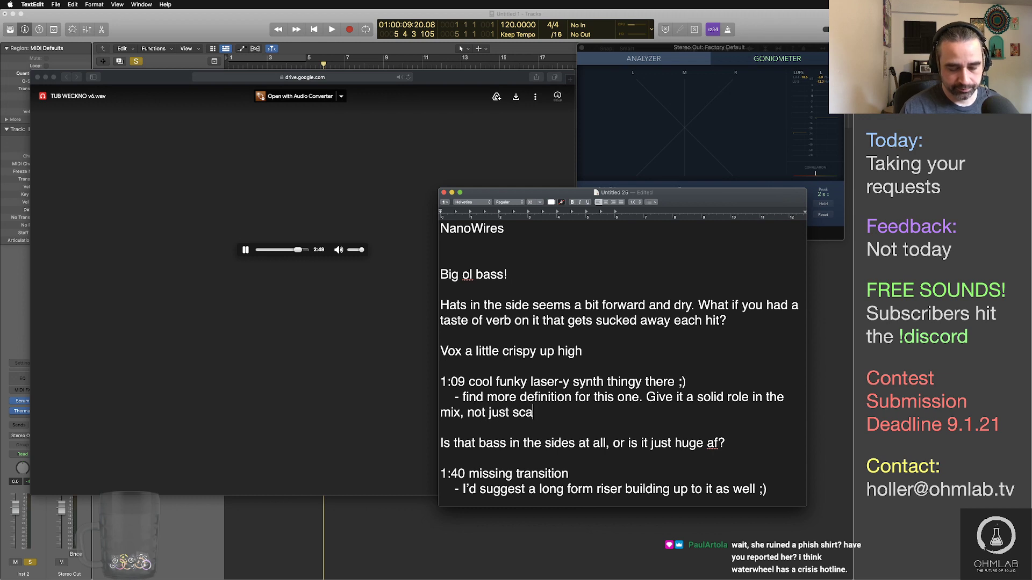
pyautogui.write('ttered ear')
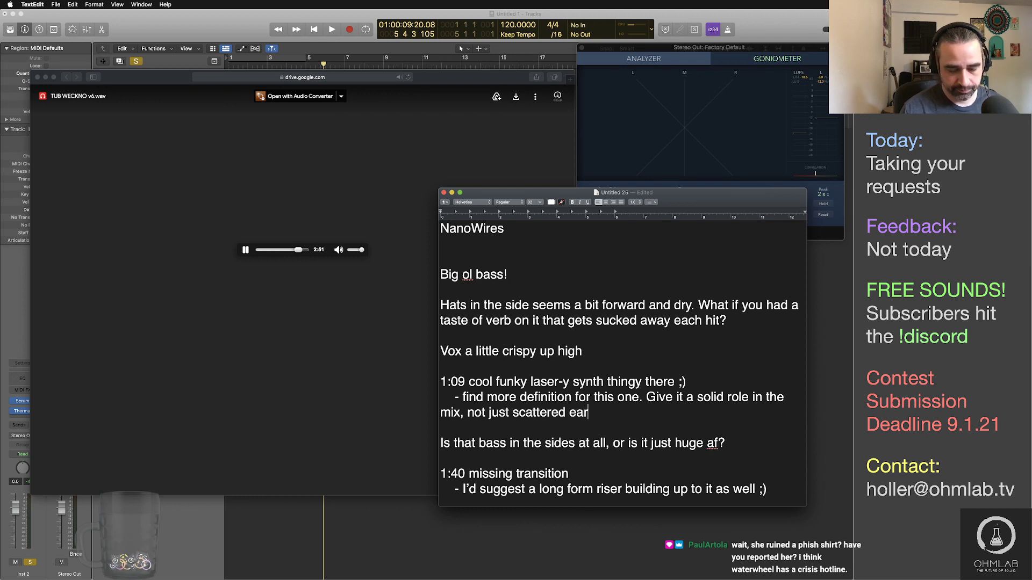
pyautogui.write(' candy/noi')
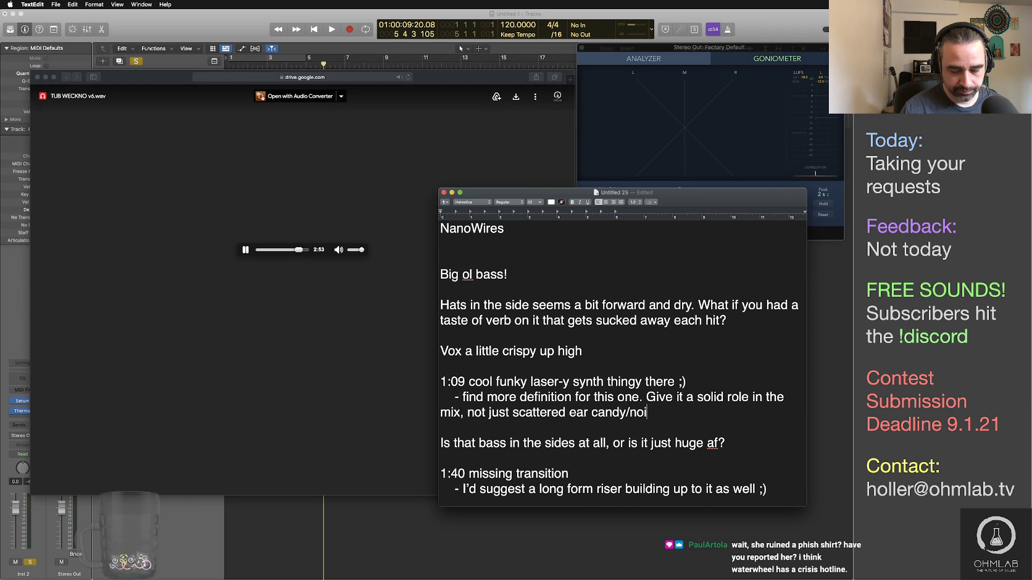
pyautogui.write('se, but some ')
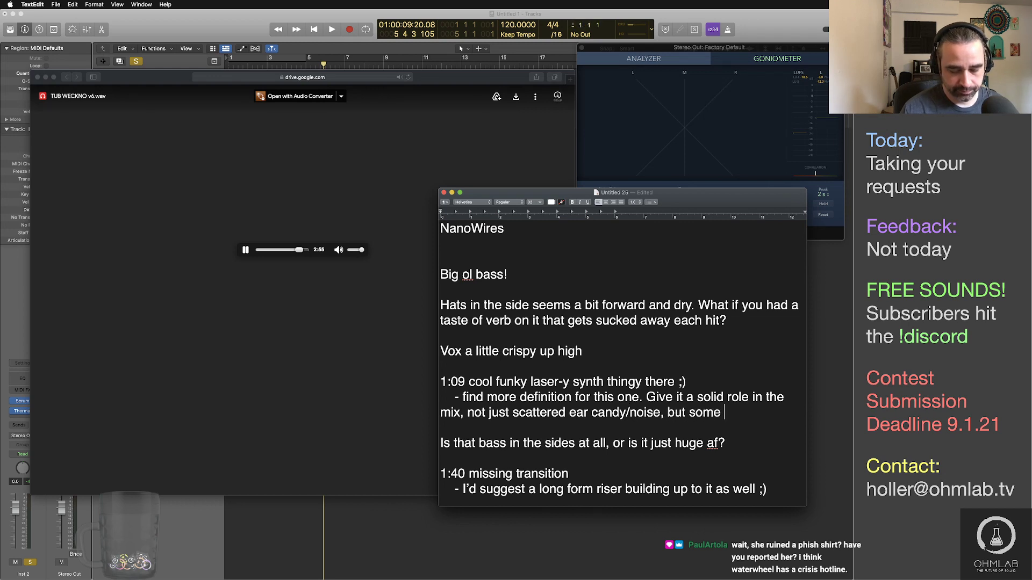
pyautogui.write('kind of rhythmic ')
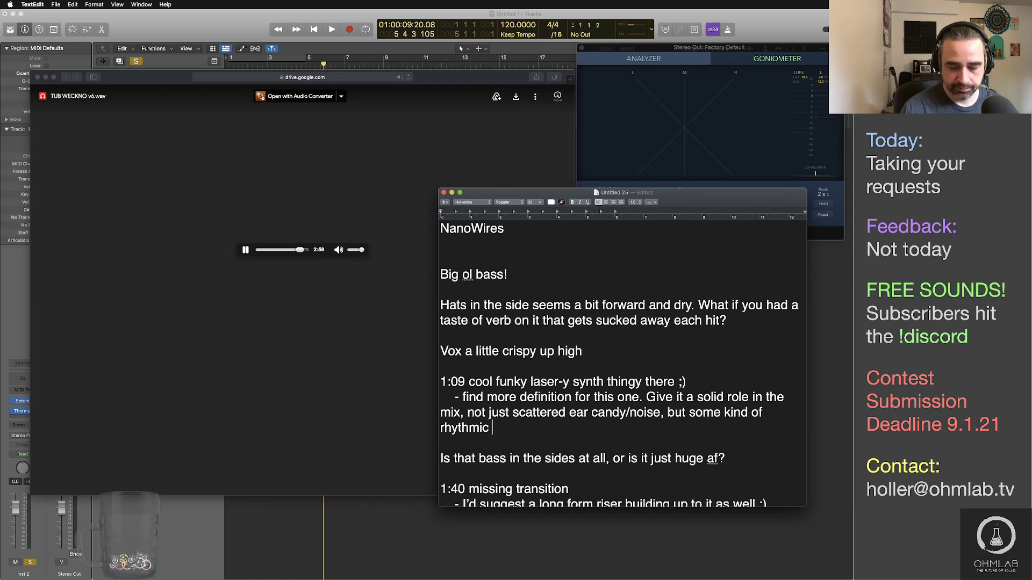
pyautogui.write('purpose or ')
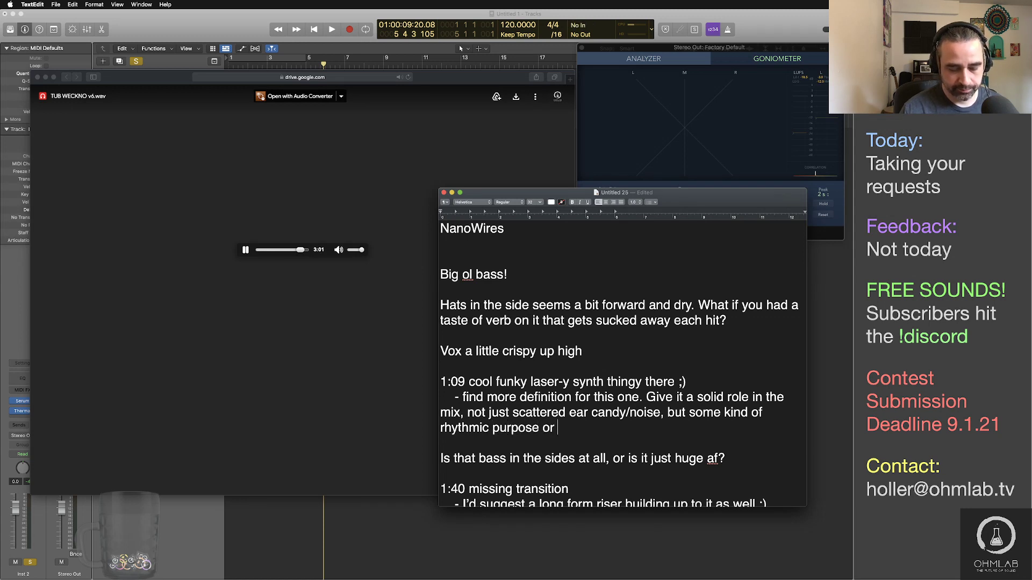
pyautogui.write('something.')
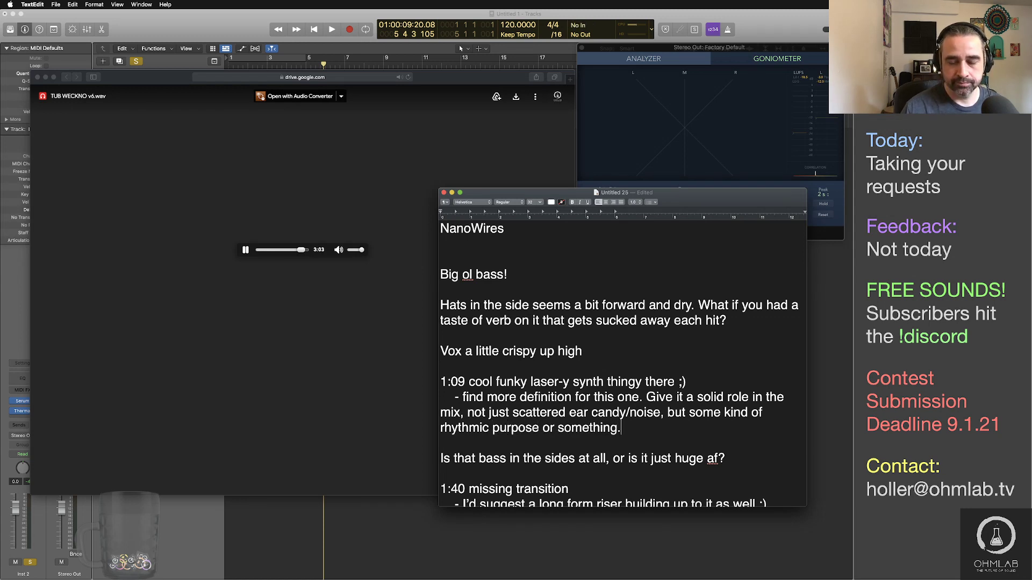
# Step: Add at the end of the notes "Arp that's panned hard sides, perhaps a little hysteresis or something to add a lil more interest?"
pyautogui.scroll(-3, 715, 387)
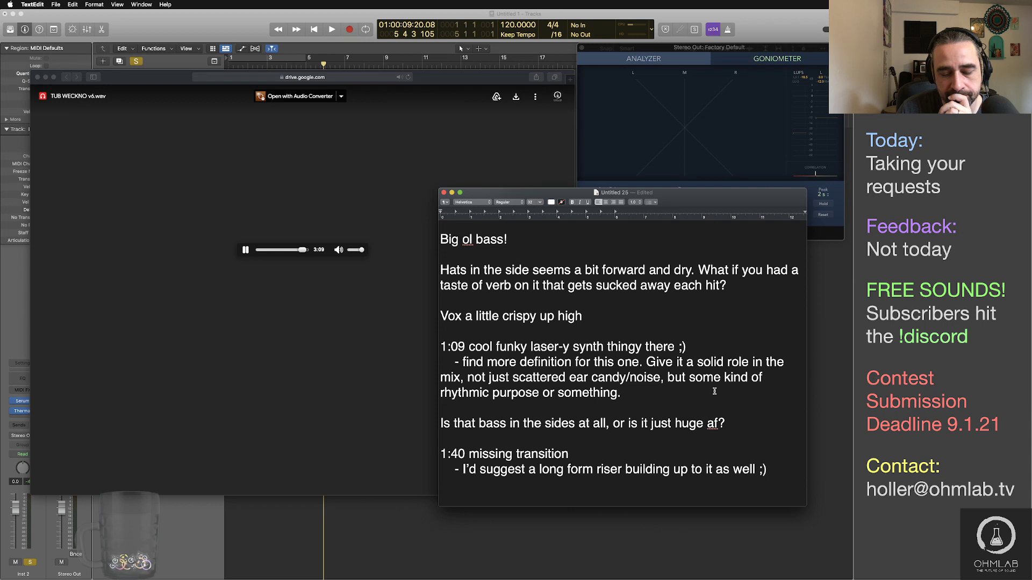
pyautogui.click(773, 493)
pyautogui.write('Arp ')
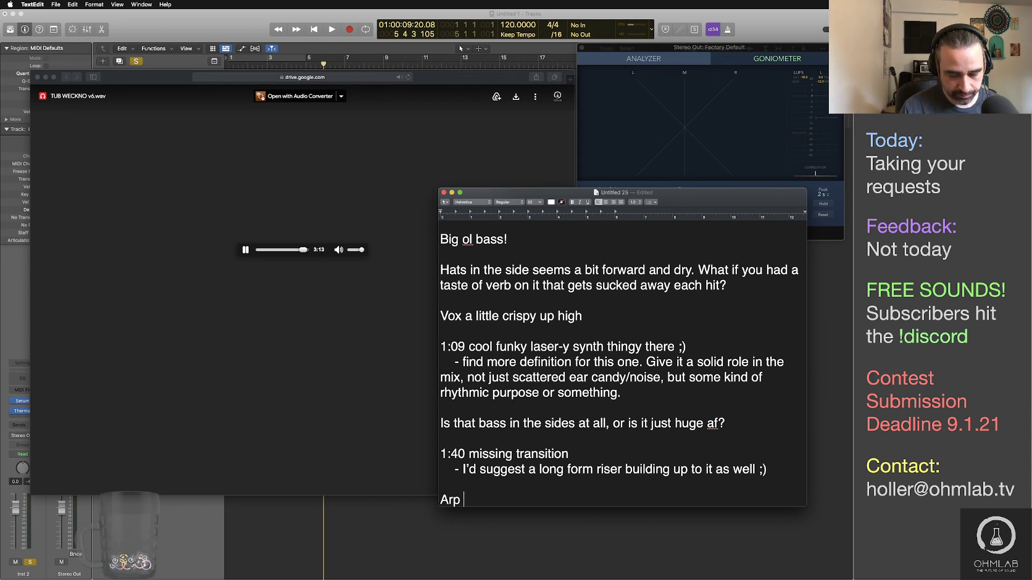
pyautogui.write("that's pa")
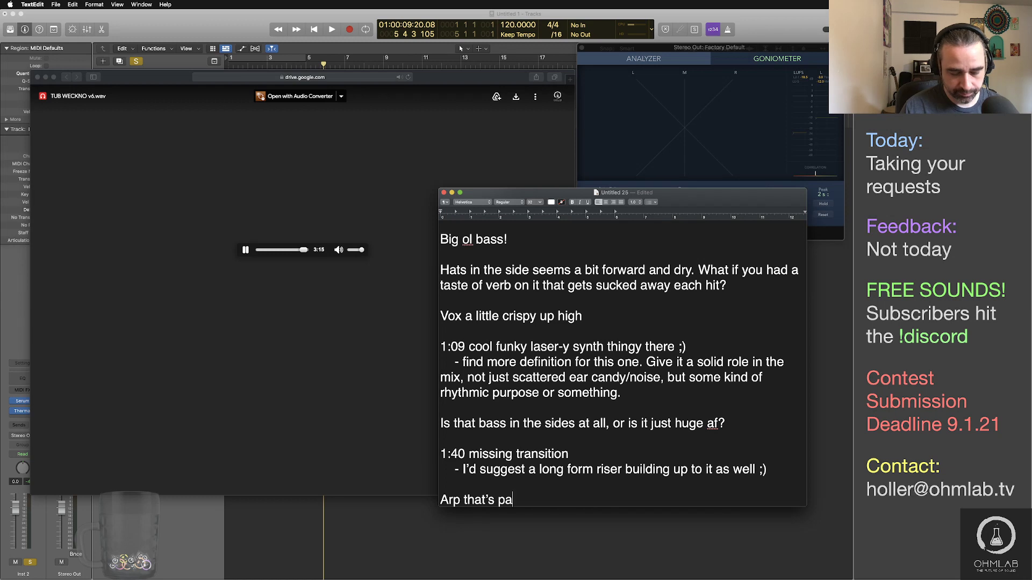
pyautogui.write('nned hard sides, ')
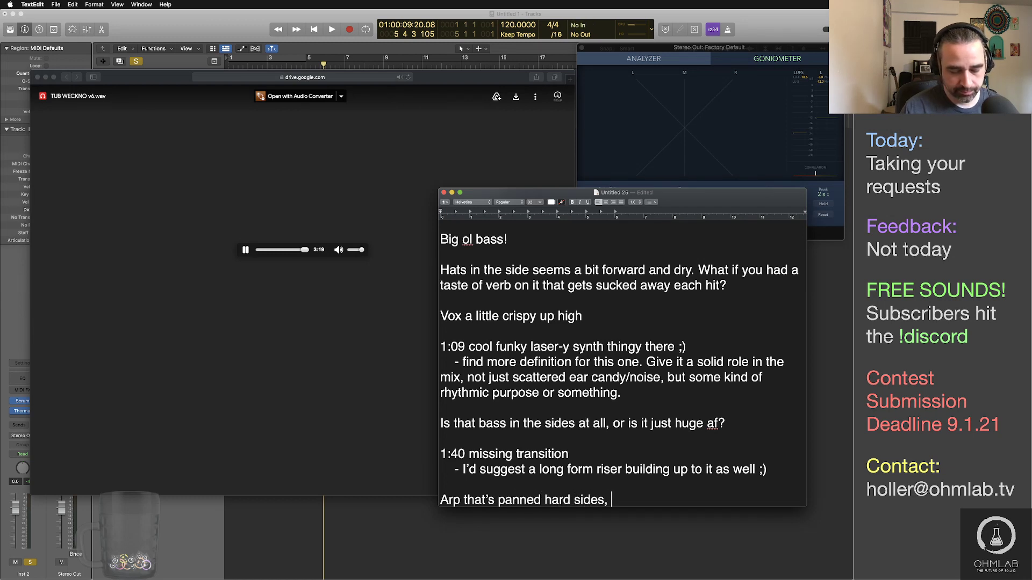
pyautogui.write('perhaps a li')
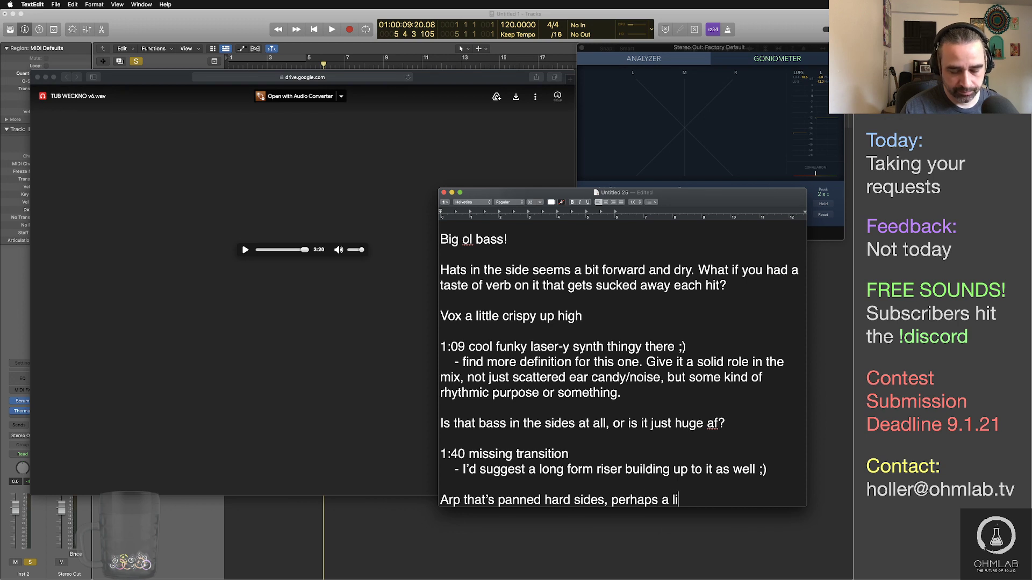
pyautogui.write('ttle ')
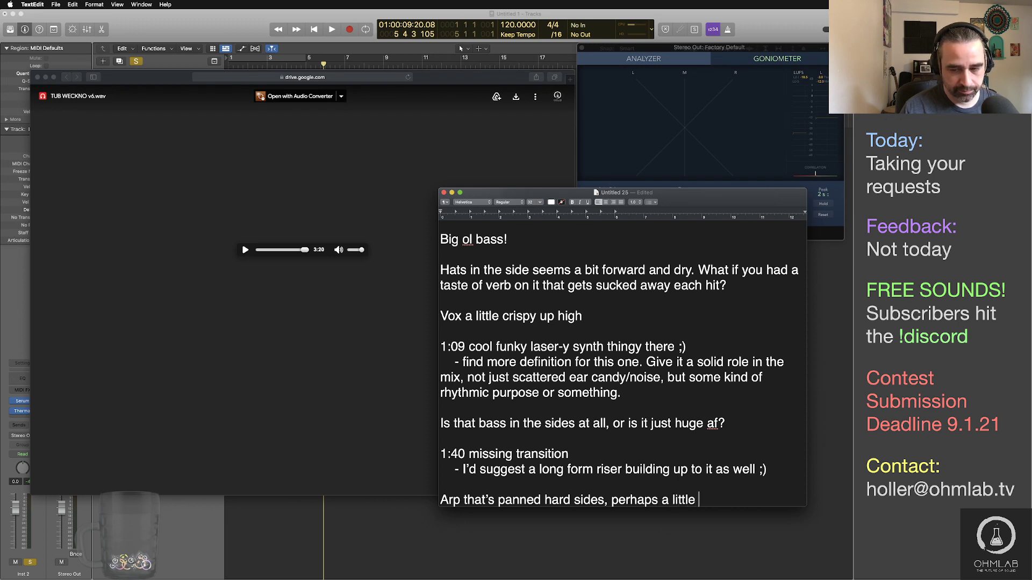
pyautogui.write('hyste')
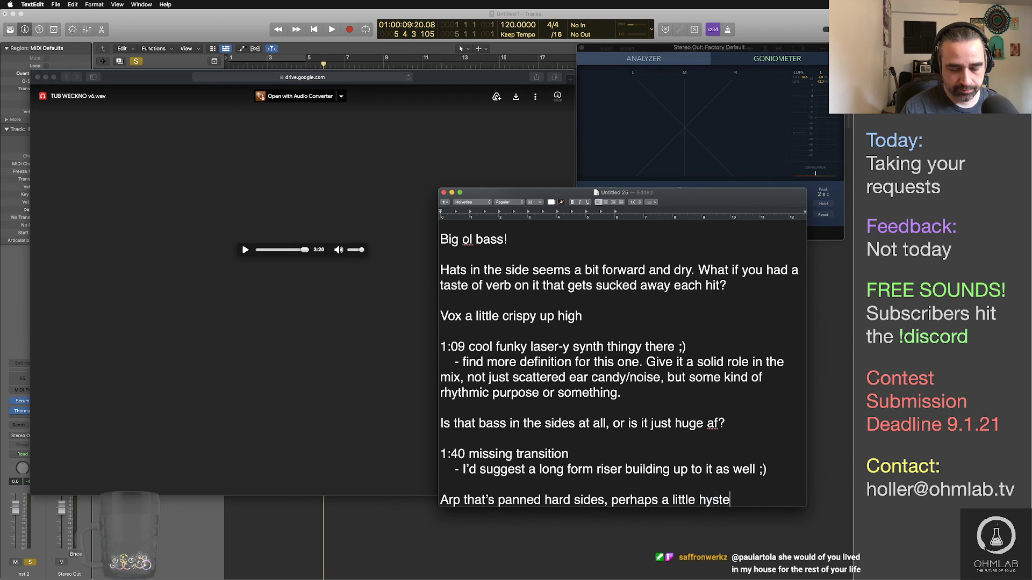
pyautogui.write('resis or somet')
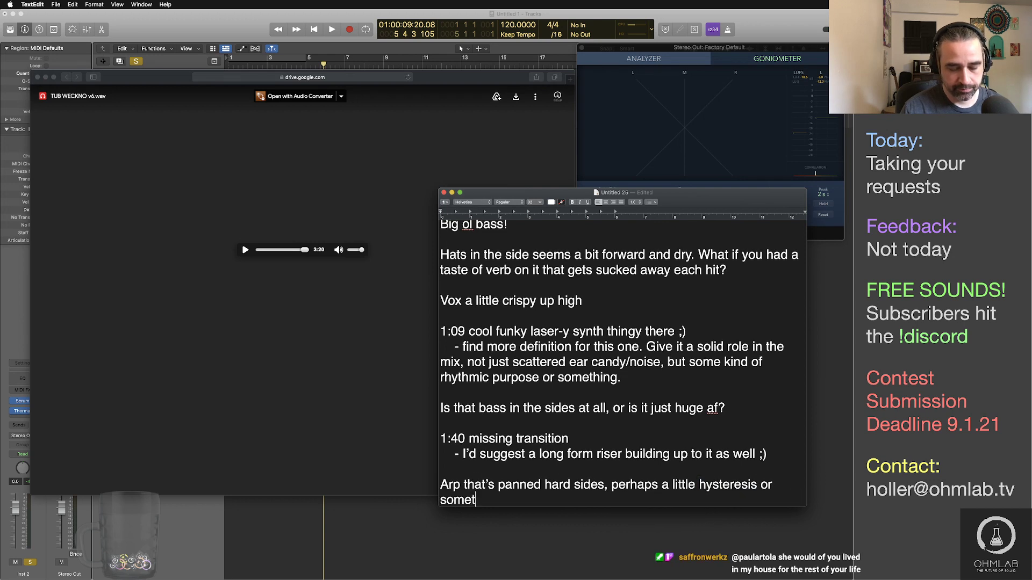
pyautogui.write('hing to add ')
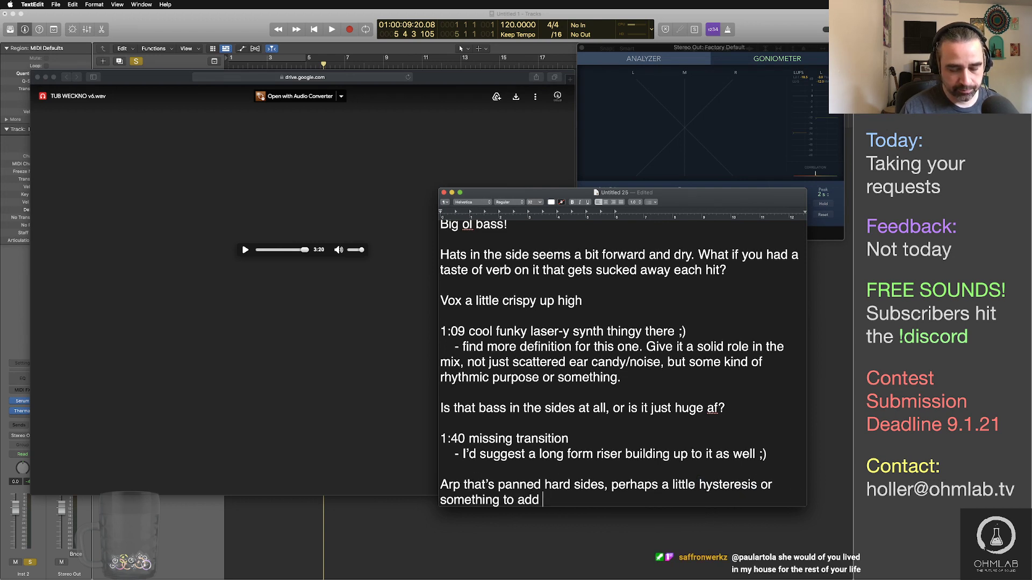
pyautogui.write('a lil more interest?')
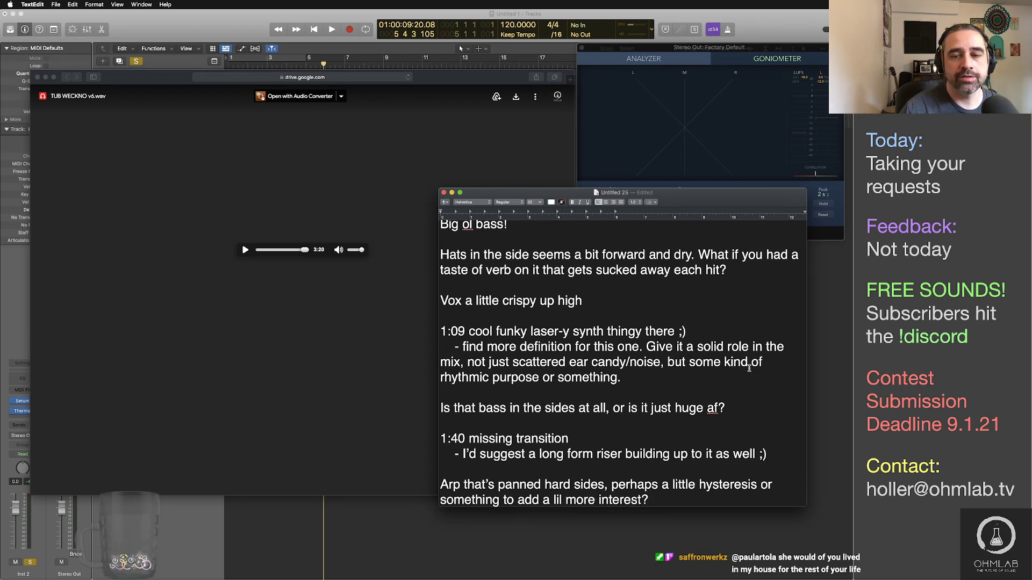
# Step: Move the notes window higher and enlarge it so that all the feedback from the NanoWires heading to the arp note fits
pyautogui.scroll(5, 681, 424)
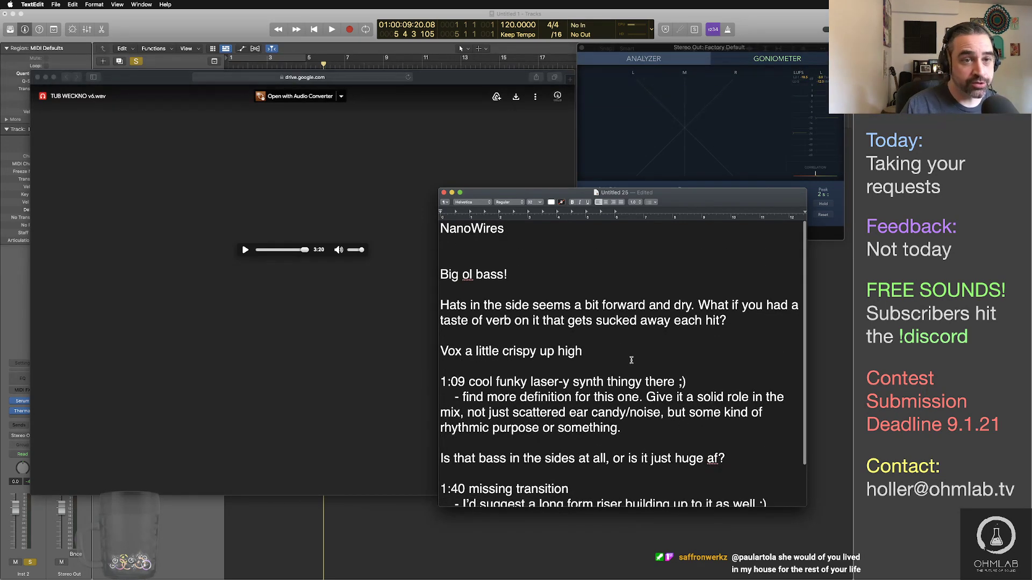
pyautogui.moveTo(664, 195); pyautogui.dragTo(637, 100)
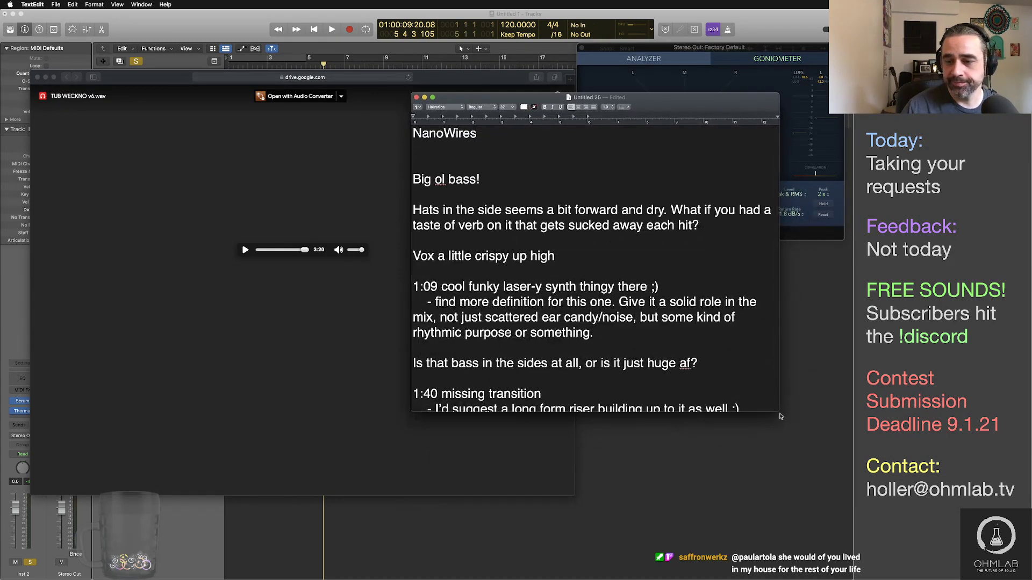
pyautogui.moveTo(780, 416); pyautogui.dragTo(804, 482)
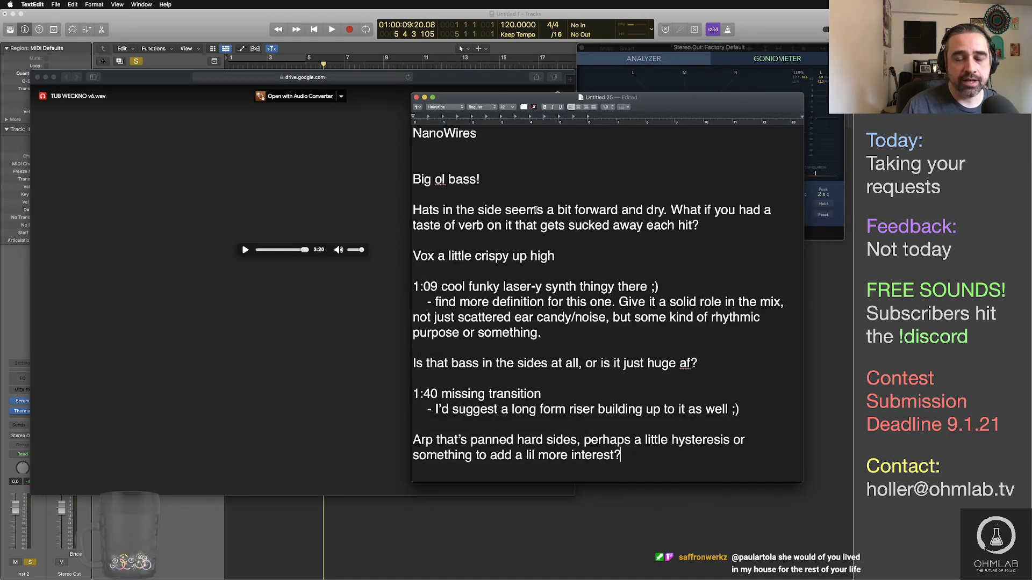
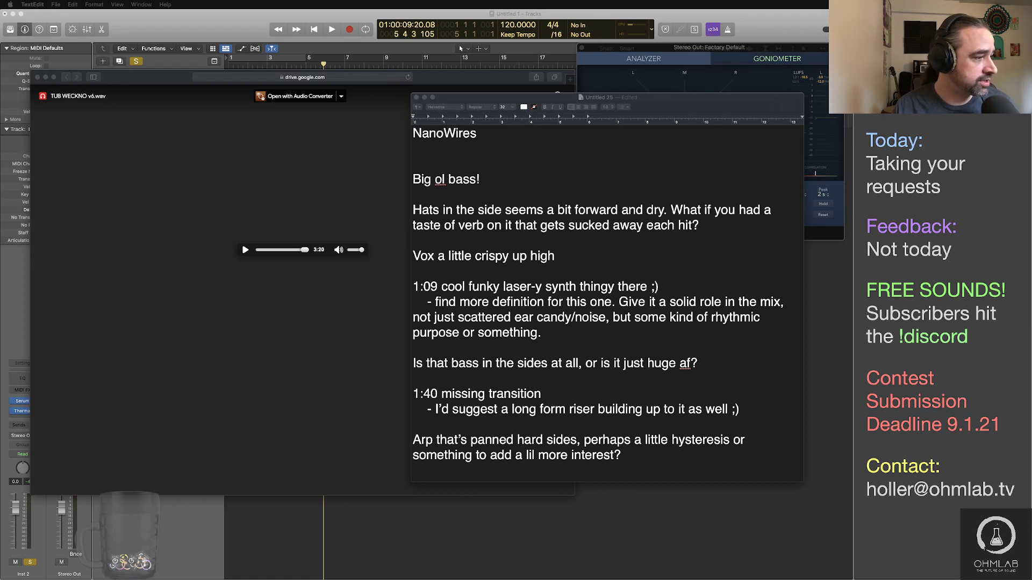
# Step: Switch to Discord and look through the recent messages in the OhmLab public-lounge channel
pyautogui.press('super+Tab')
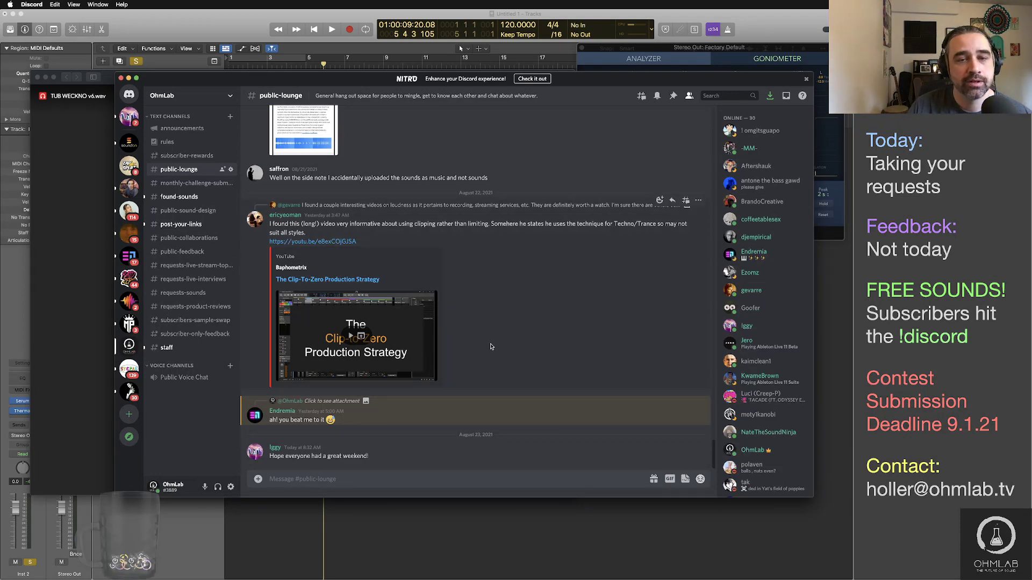
pyautogui.scroll(5, 515, 355)
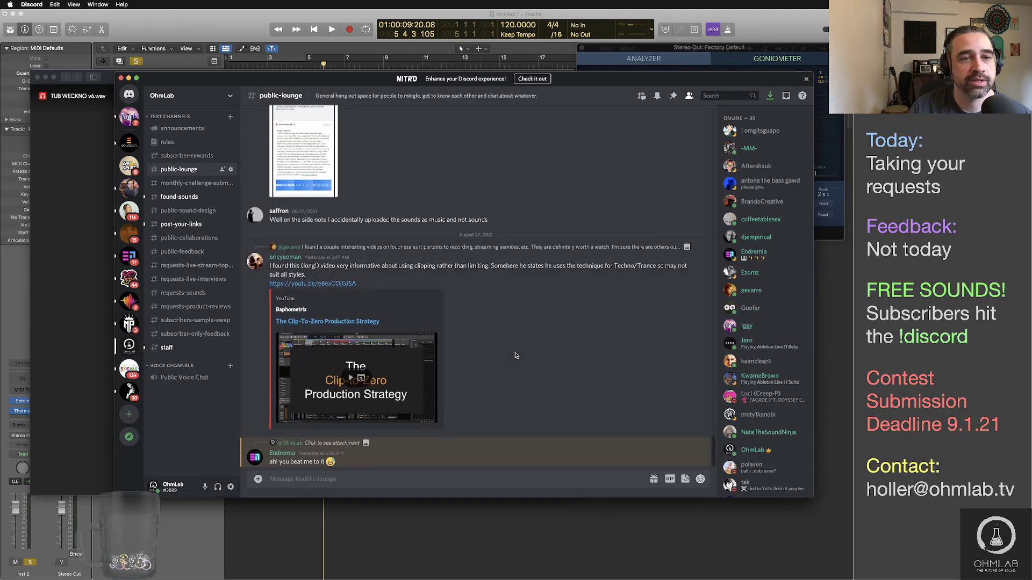
pyautogui.scroll(5, 515, 355)
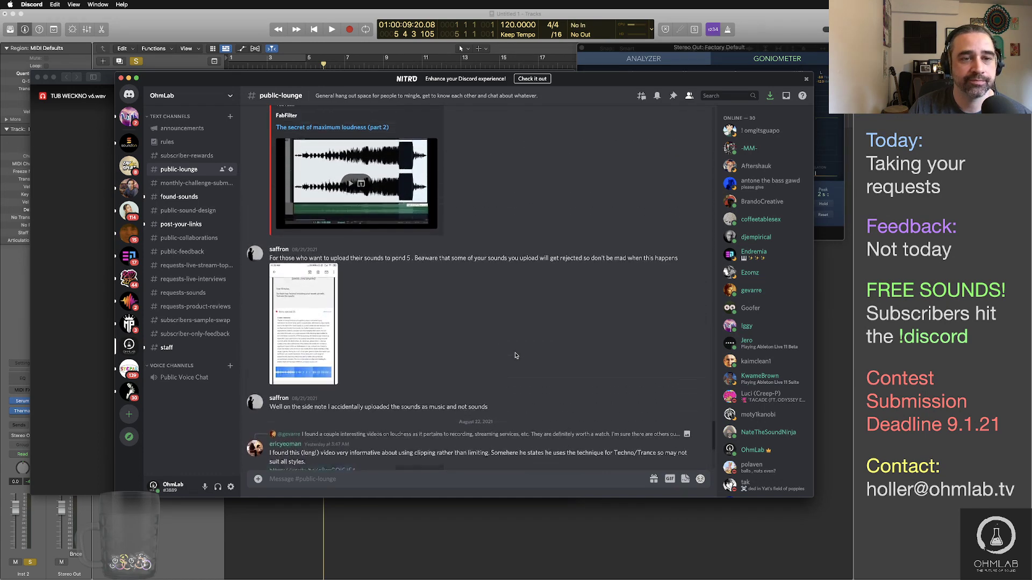
pyautogui.scroll(9, 515, 355)
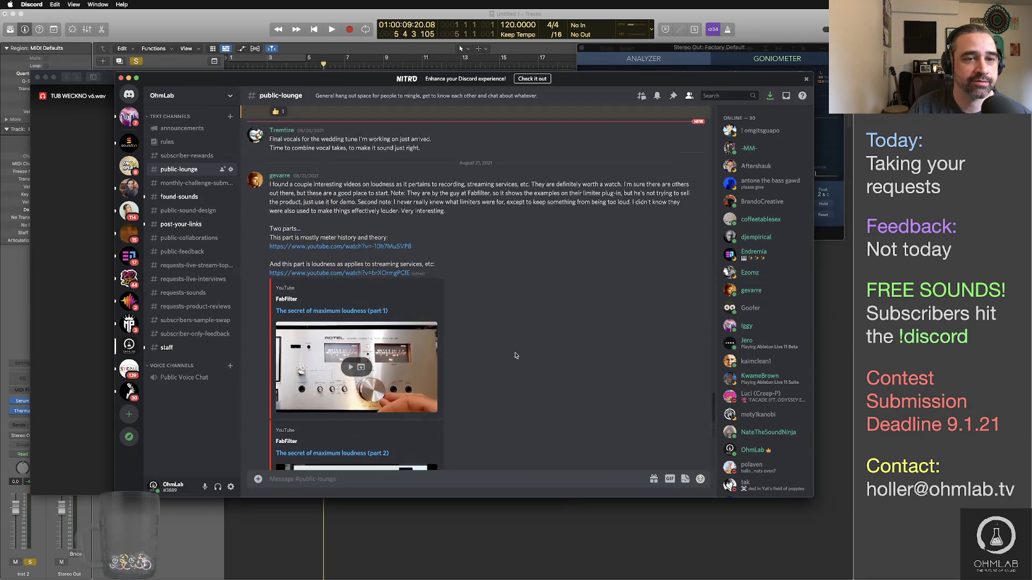
pyautogui.scroll(3, 515, 355)
pyautogui.scroll(-5, 515, 355)
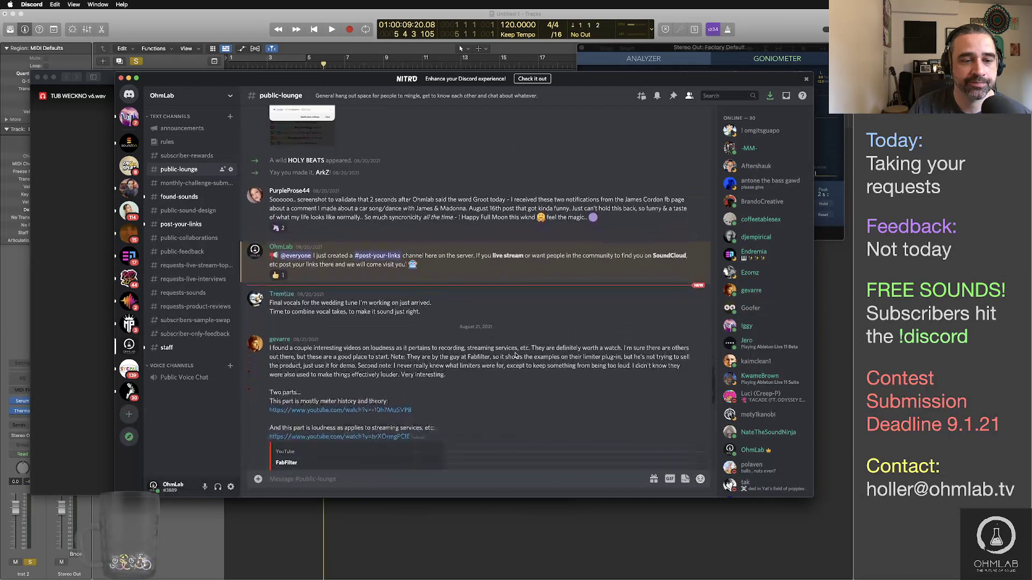
pyautogui.scroll(-1, 515, 355)
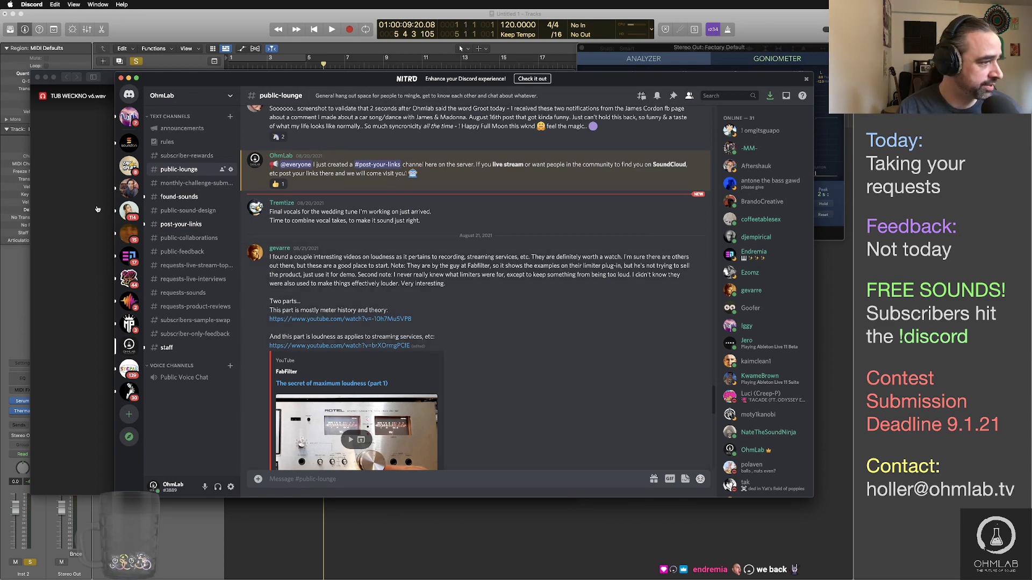
# Step: Switch to Safari and search the web for "mod bits ohmlab" in a new tab
pyautogui.click(72, 258)
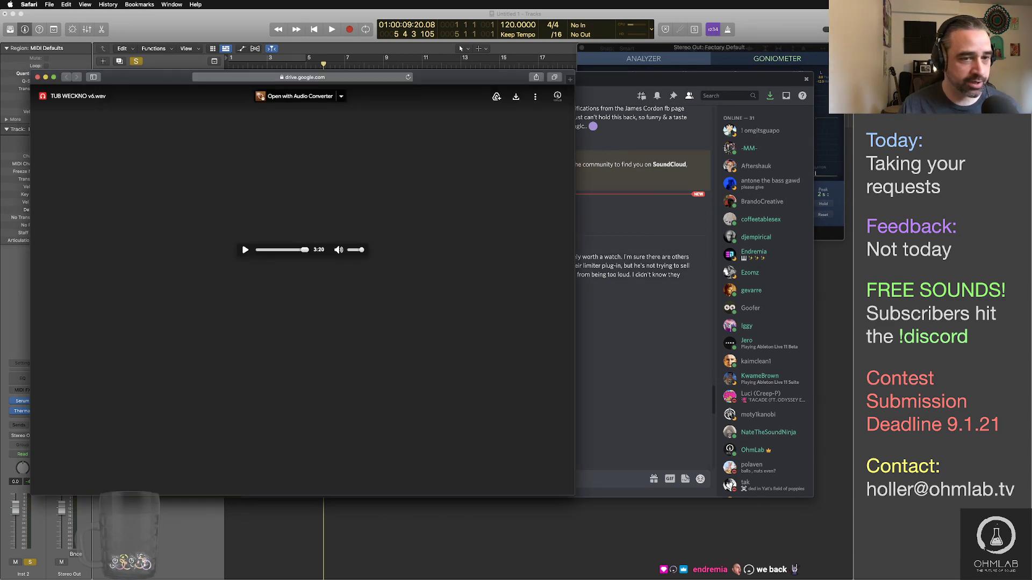
pyautogui.press('super+t')
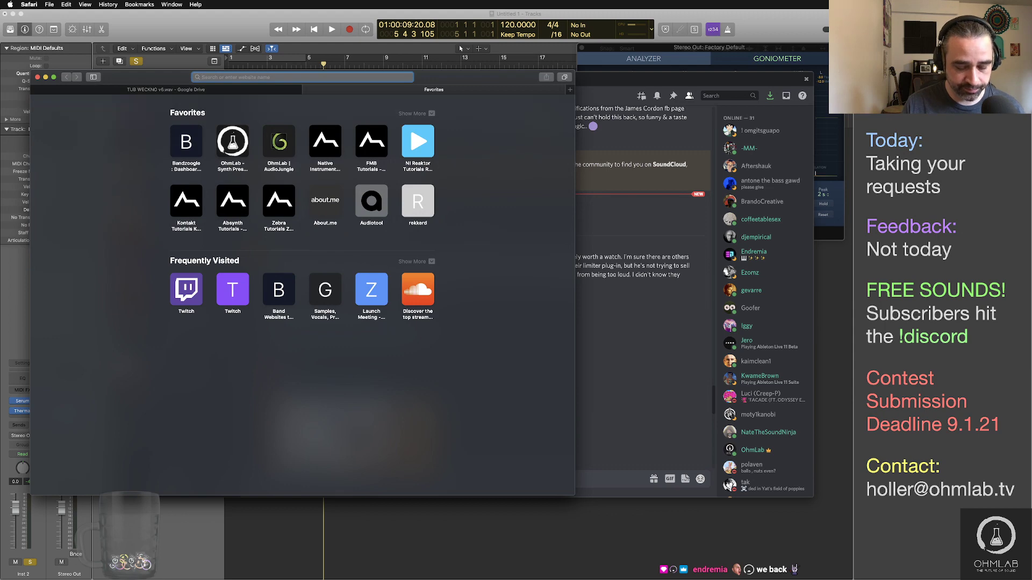
pyautogui.write('mod bits')
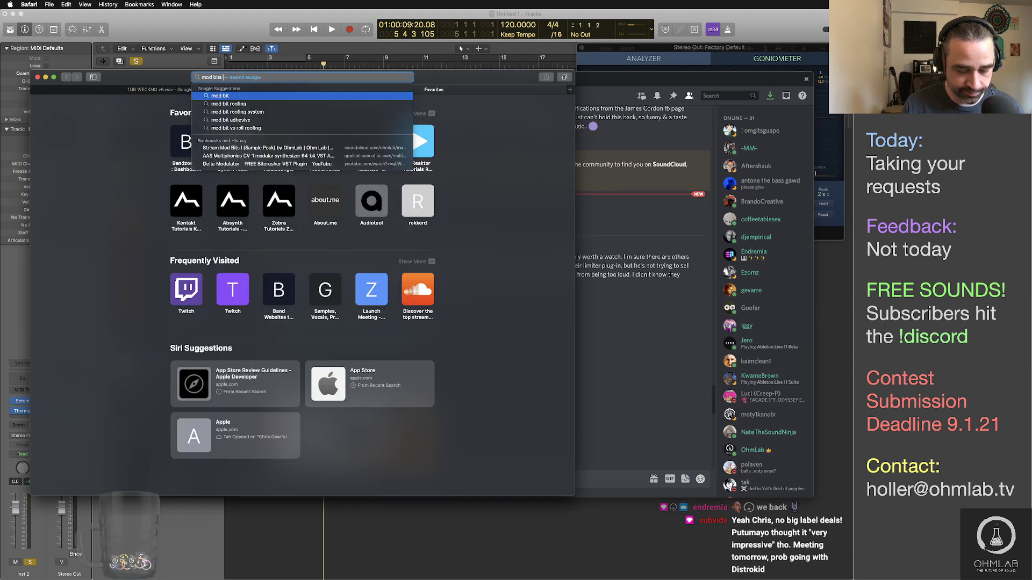
pyautogui.write(' ohmlab')
pyautogui.press('Return')
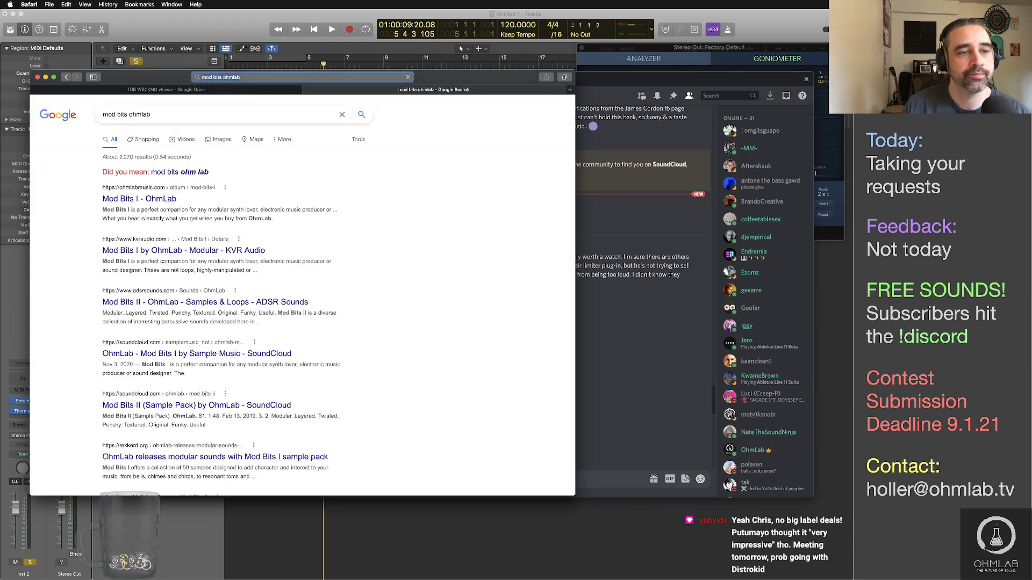
# Step: Open the Mod Bits I page on ohmlabmusic.com and play the modular sample pack preview
pyautogui.click(176, 200)
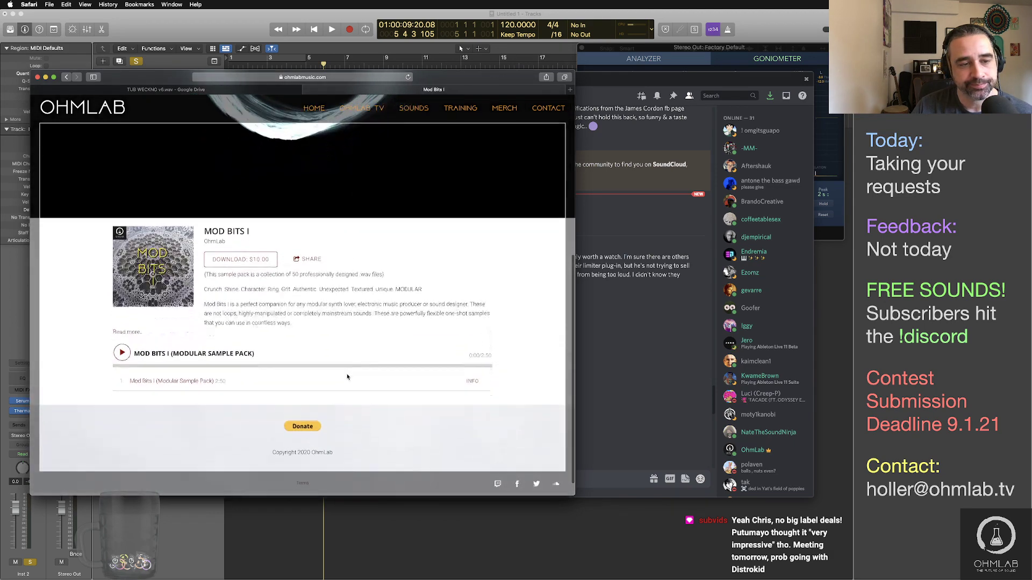
pyautogui.click(130, 351)
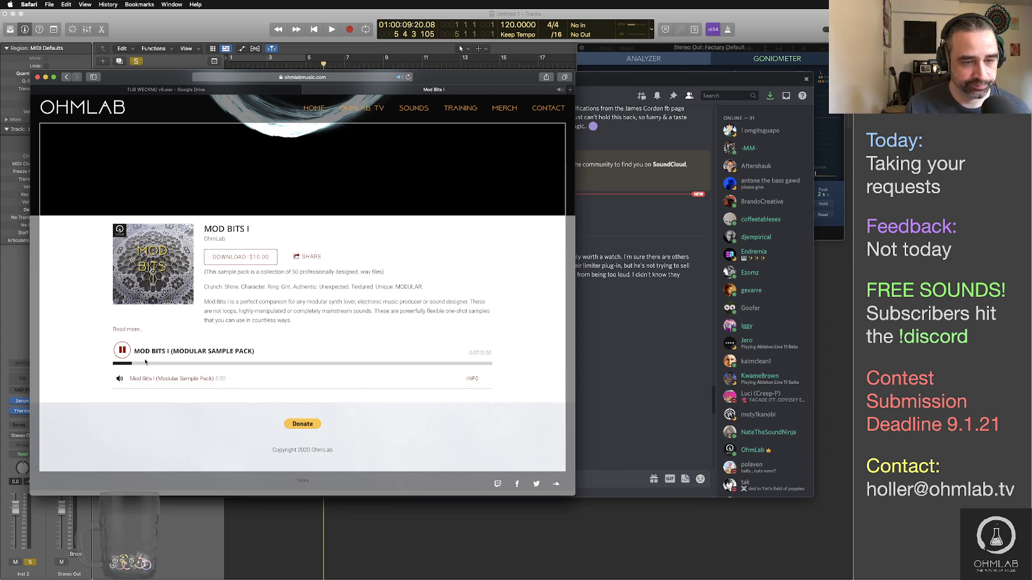
# Step: Switch to Finder, close the front Bounces window, and open OhmLab > New Sound Packs > Samples > Mod Bits I > Mod Bits I > Samples
pyautogui.press('super+Tab')
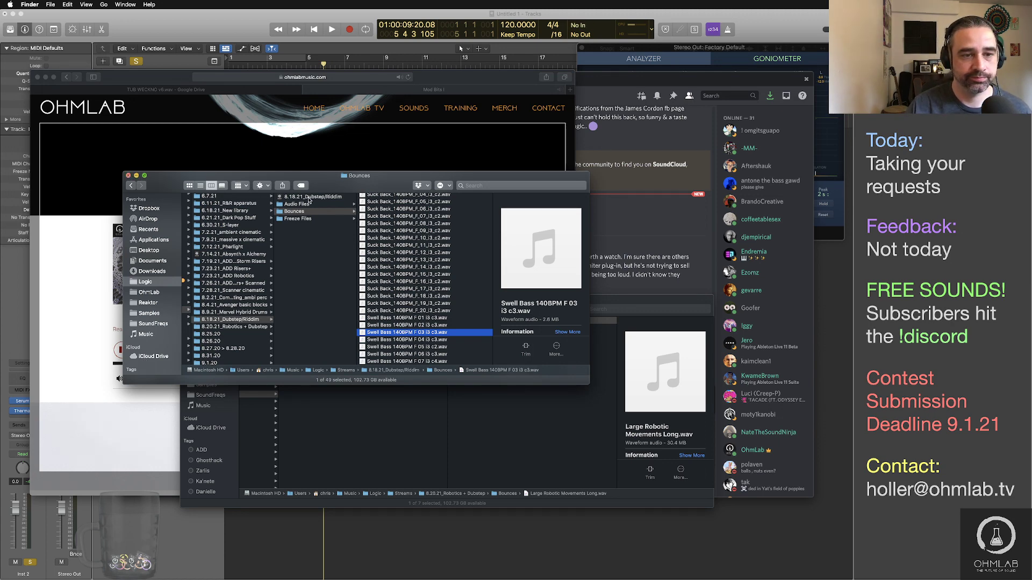
pyautogui.press('super+w')
pyautogui.moveTo(475, 301); pyautogui.dragTo(568, 260)
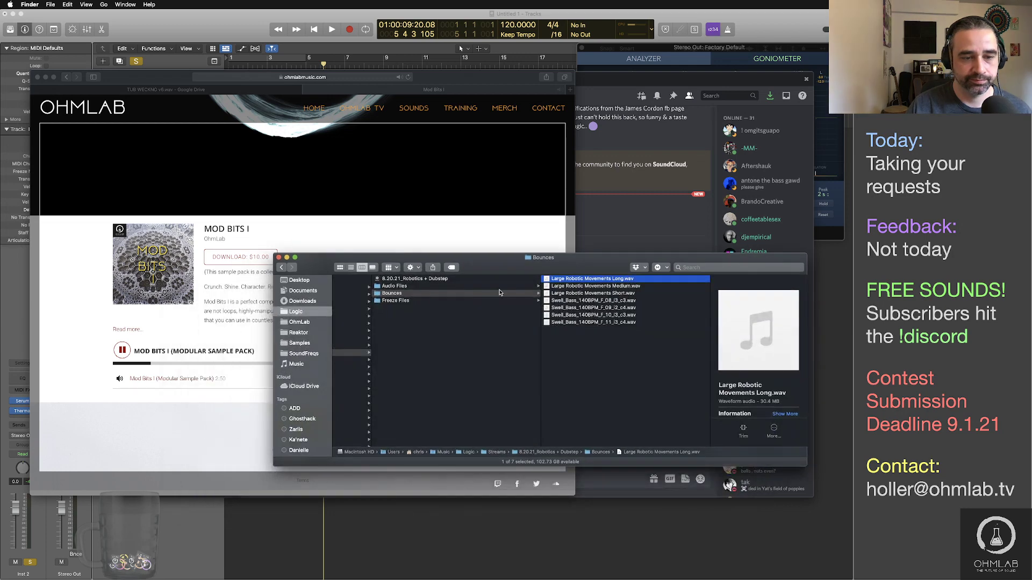
pyautogui.click(328, 321)
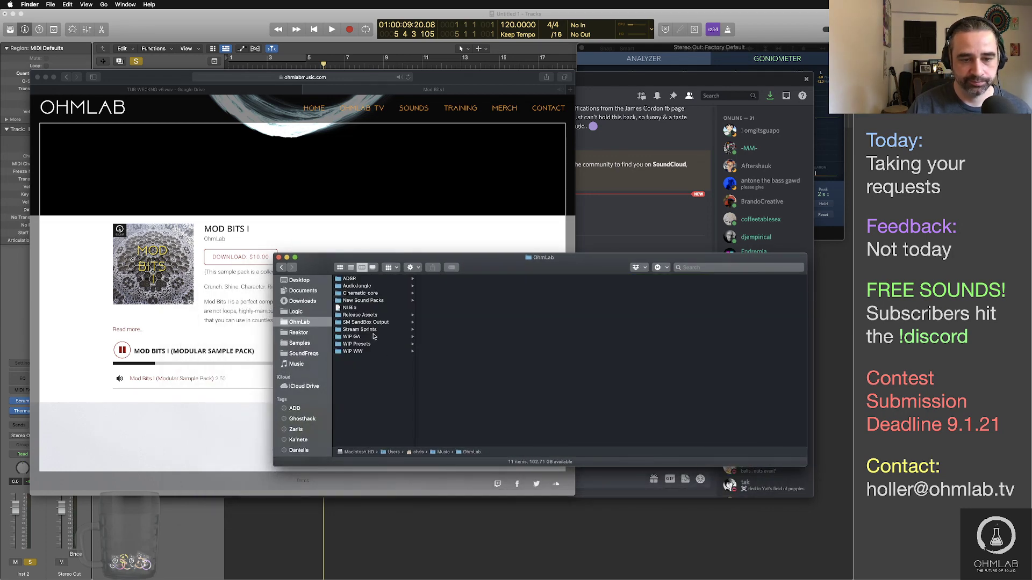
pyautogui.click(367, 301)
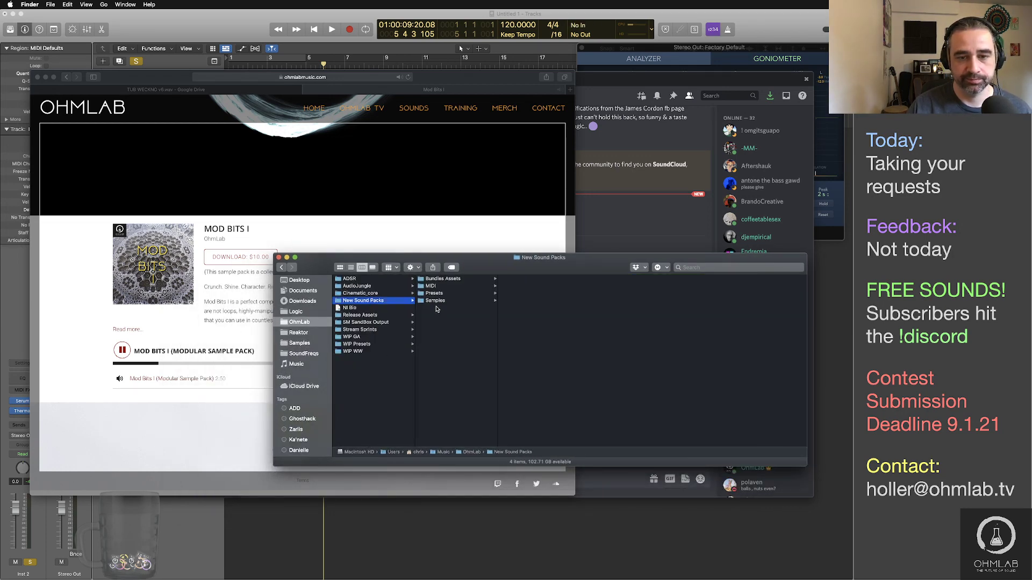
pyautogui.click(436, 300)
pyautogui.click(530, 374)
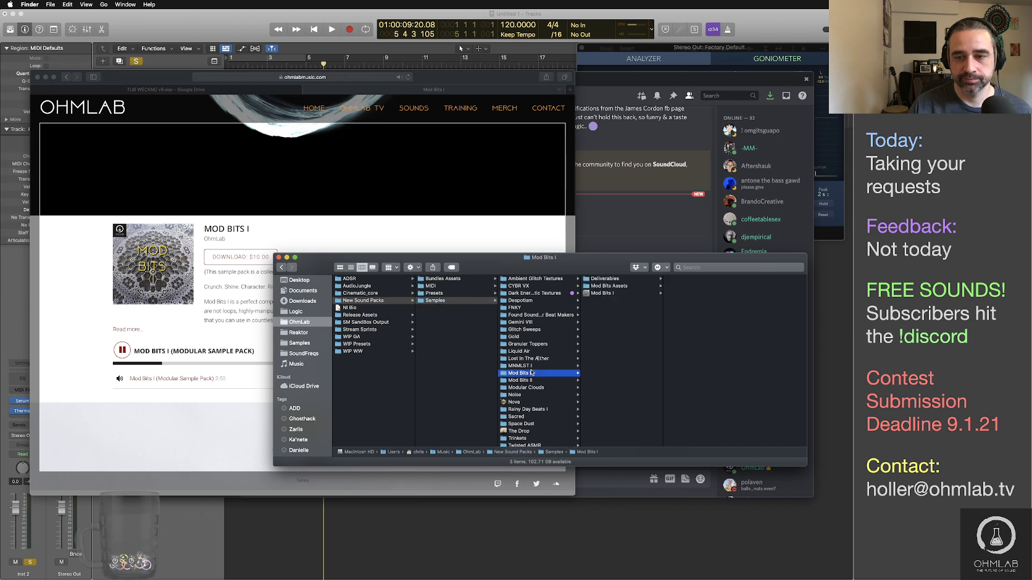
pyautogui.click(624, 294)
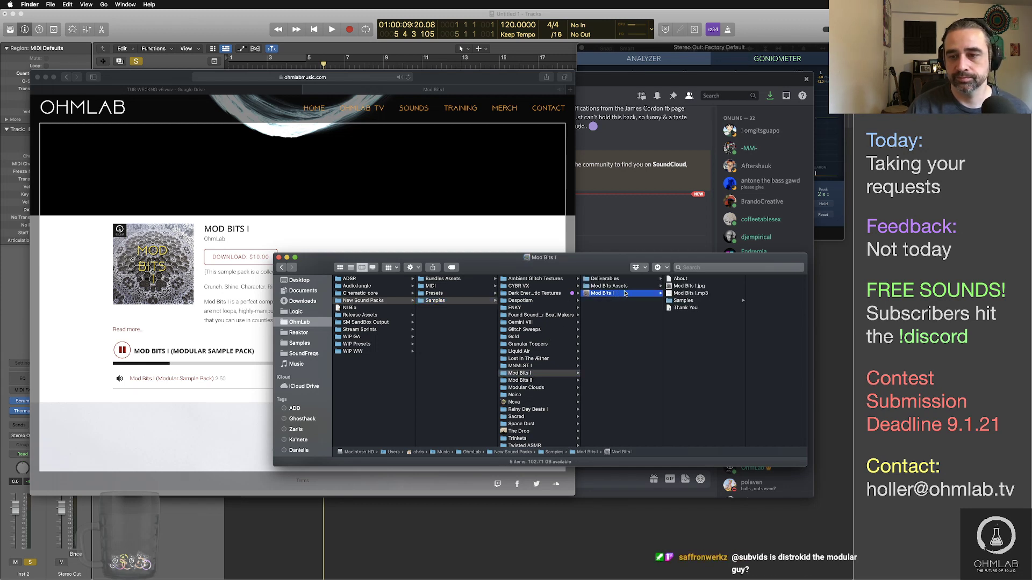
pyautogui.click(682, 301)
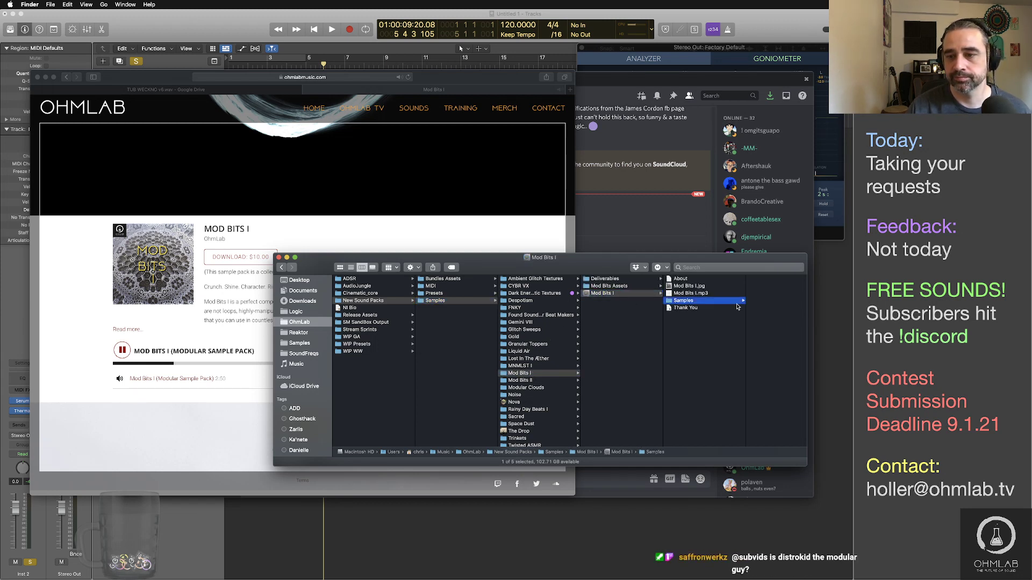
# Step: Reposition and enlarge the Finder window to show more of the Mod Bits I sample list
pyautogui.moveTo(567, 257); pyautogui.dragTo(518, 258)
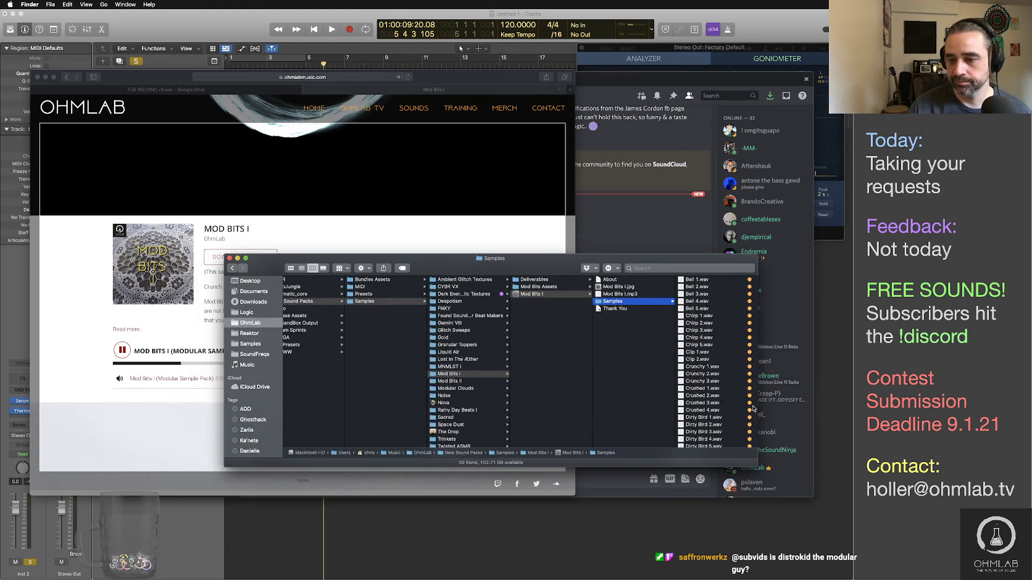
pyautogui.moveTo(757, 407); pyautogui.dragTo(818, 407)
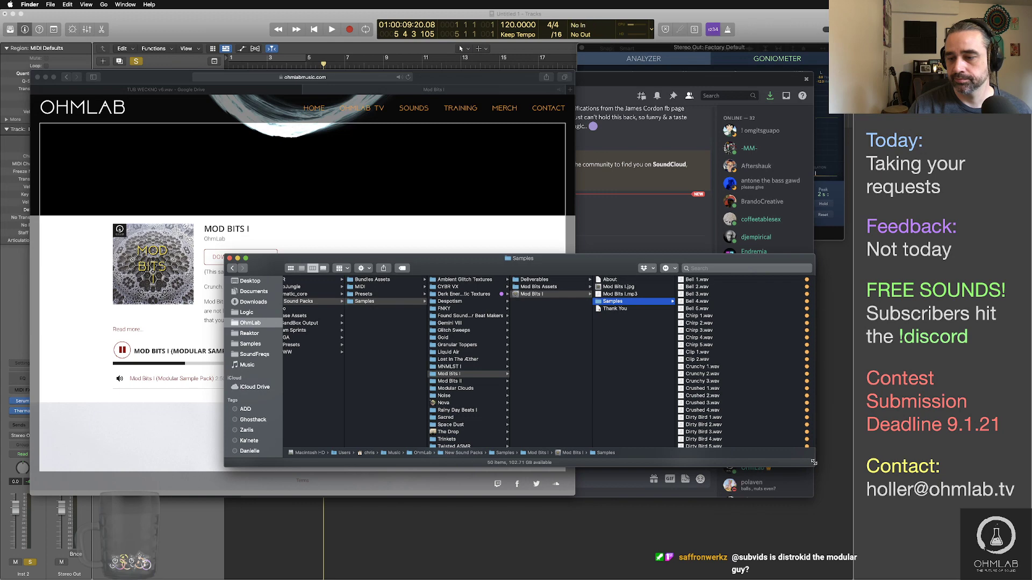
pyautogui.moveTo(814, 463); pyautogui.dragTo(827, 526)
pyautogui.doubleClick(535, 258)
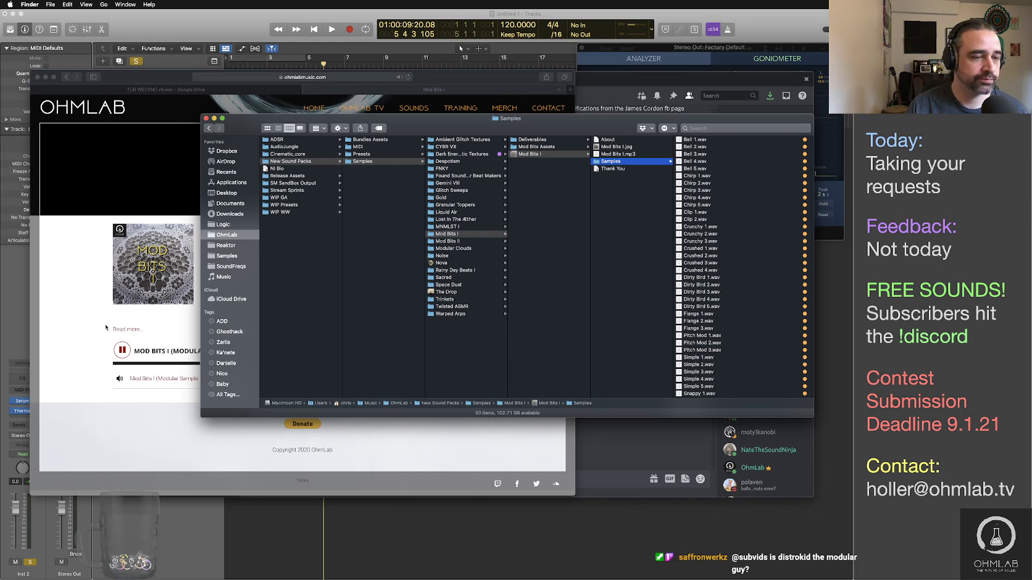
# Step: Pause the Mod Bits I preview in Safari and play Bell 1.wav from the Finder samples folder in Quick Look
pyautogui.click(85, 313)
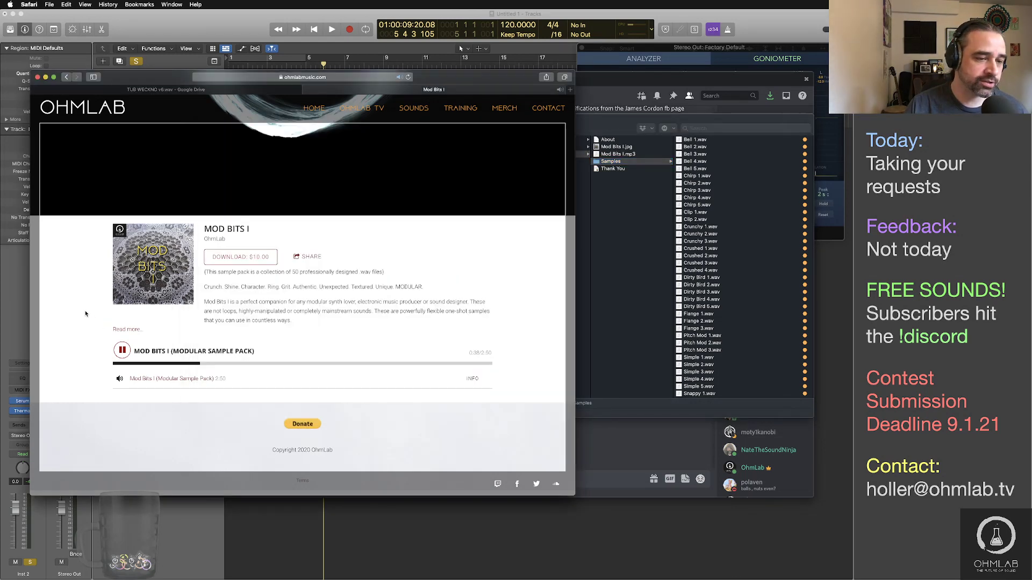
pyautogui.click(122, 350)
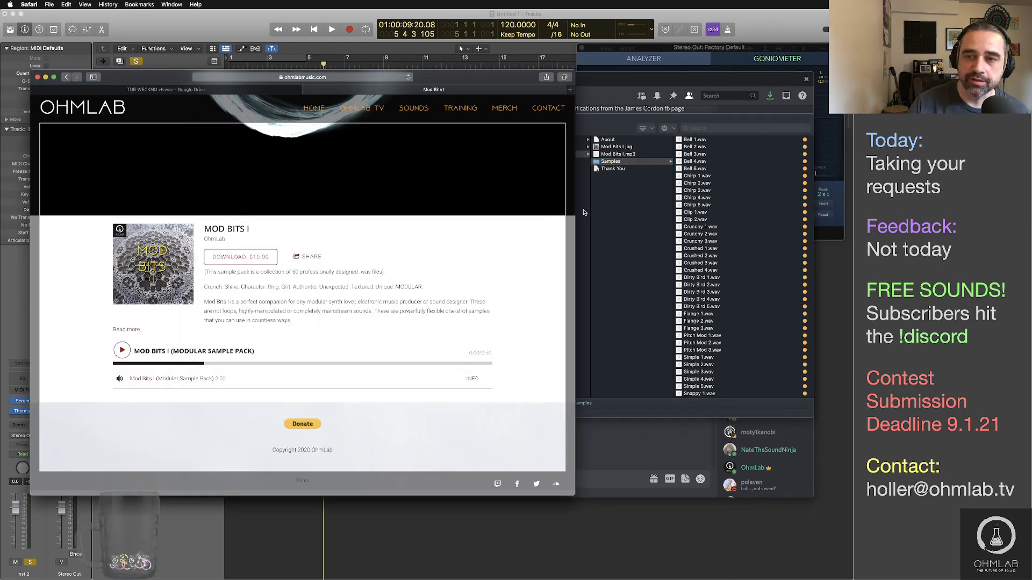
pyautogui.click(701, 157)
pyautogui.click(703, 141)
pyautogui.press('space')
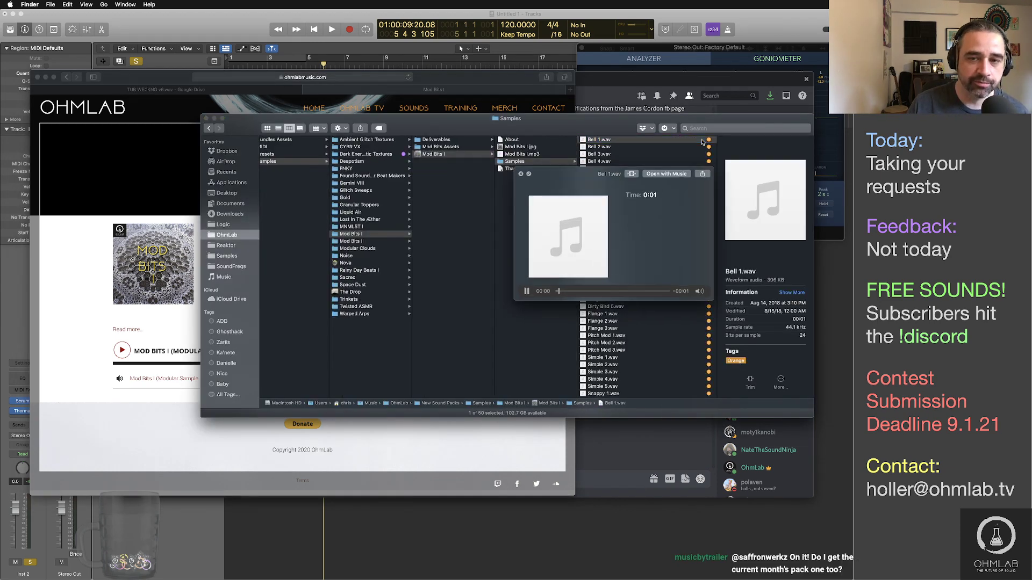
# Step: Audition the following Mod Bits I samples in Quick Look, from Bell 2.wav through Clip 2.wav, and close the preview
pyautogui.press('Down')
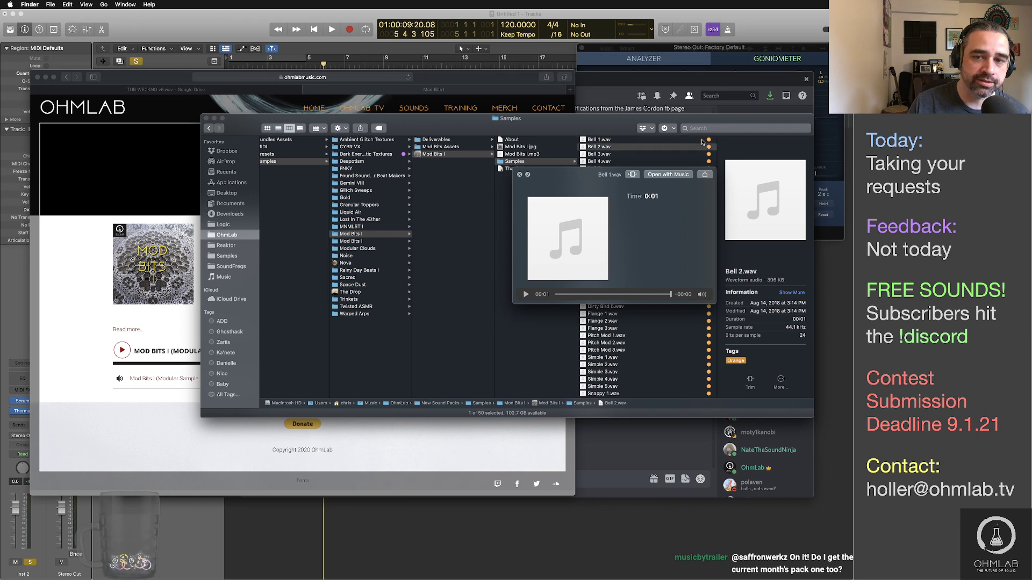
pyautogui.press('Down')
pyautogui.press('Down')
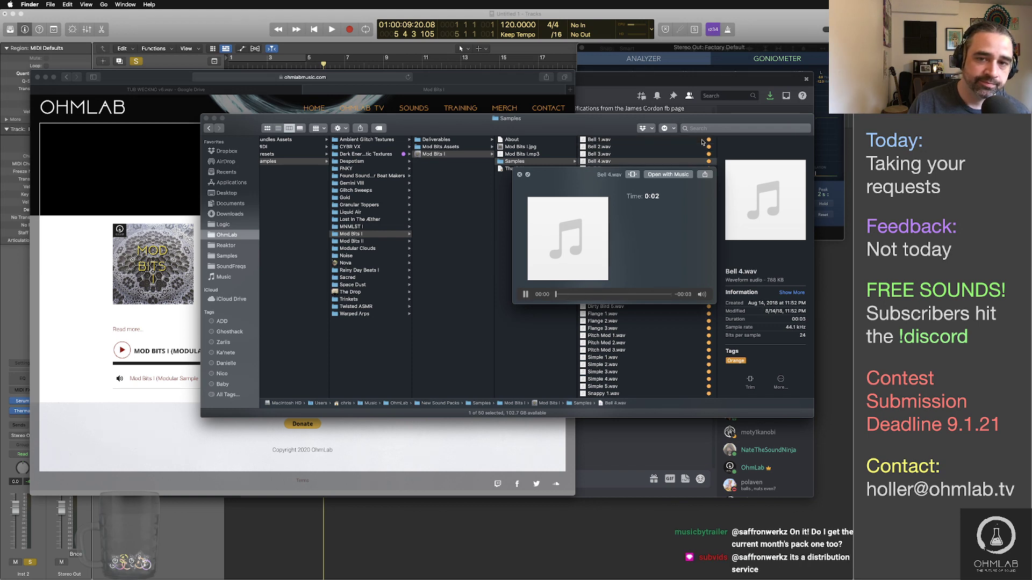
pyautogui.press('Down')
pyautogui.press('Down')
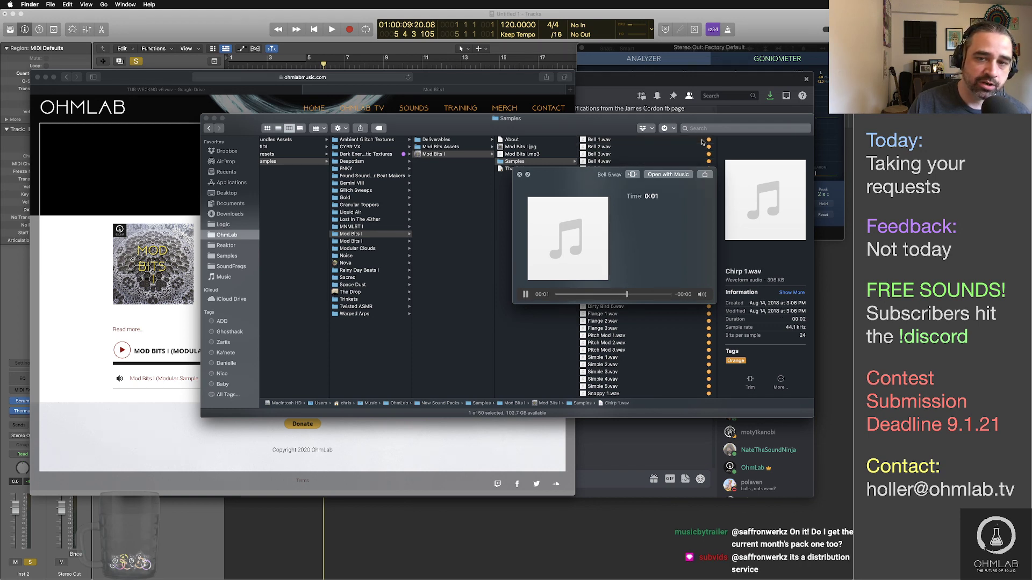
pyautogui.press('Down')
pyautogui.press('Down')
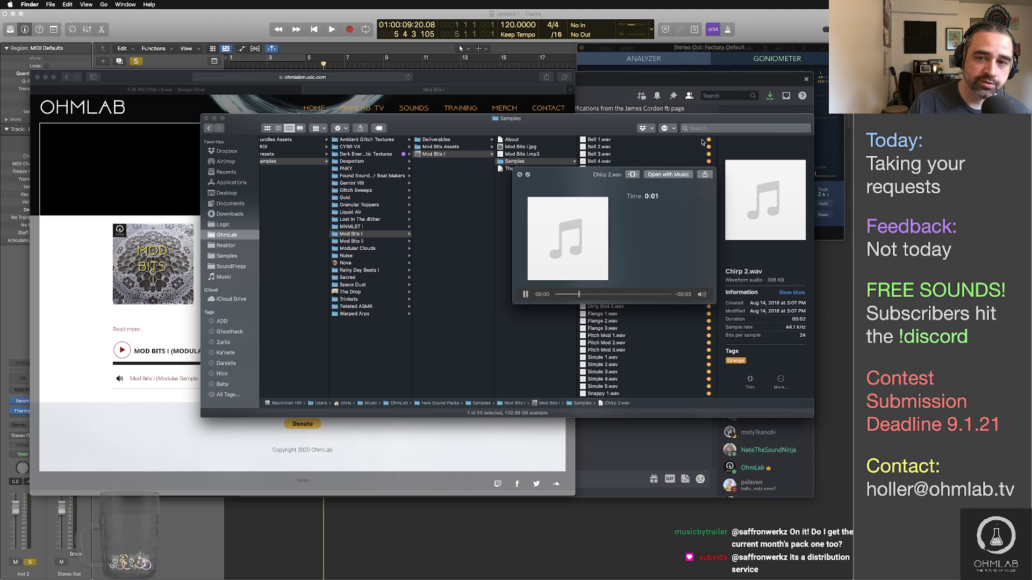
pyautogui.press('Down')
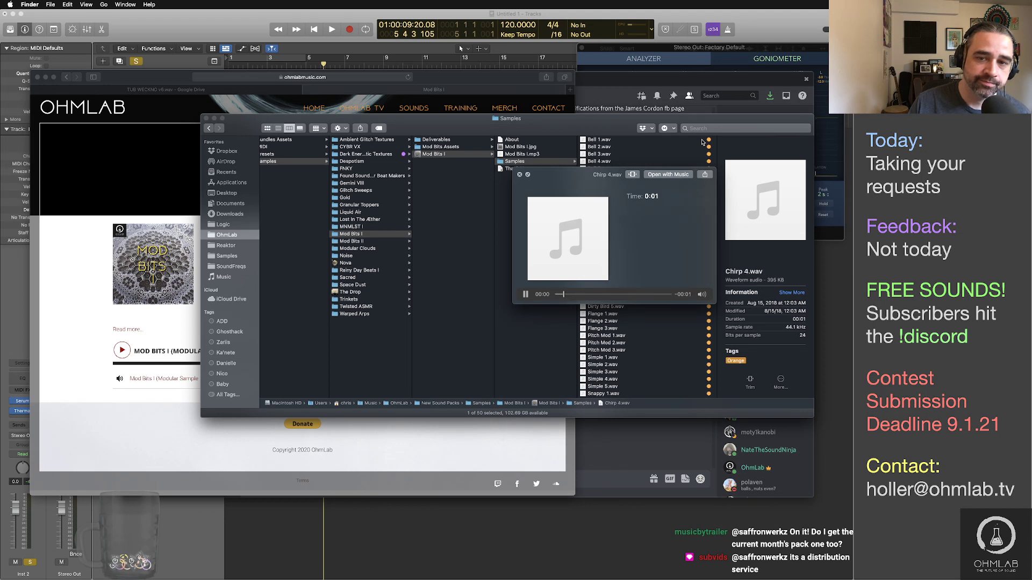
pyautogui.press('Down')
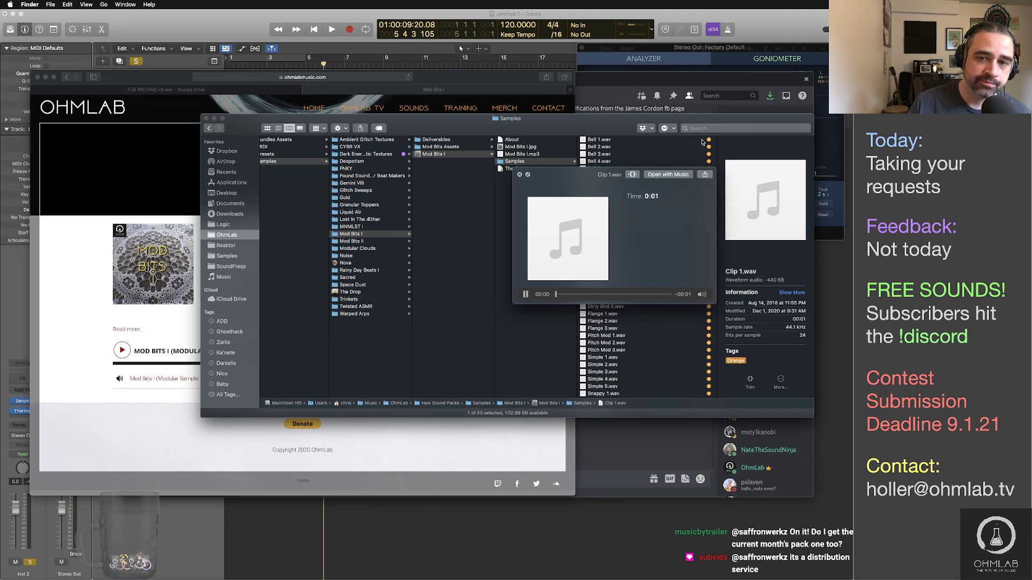
pyautogui.press('Down')
pyautogui.press('space')
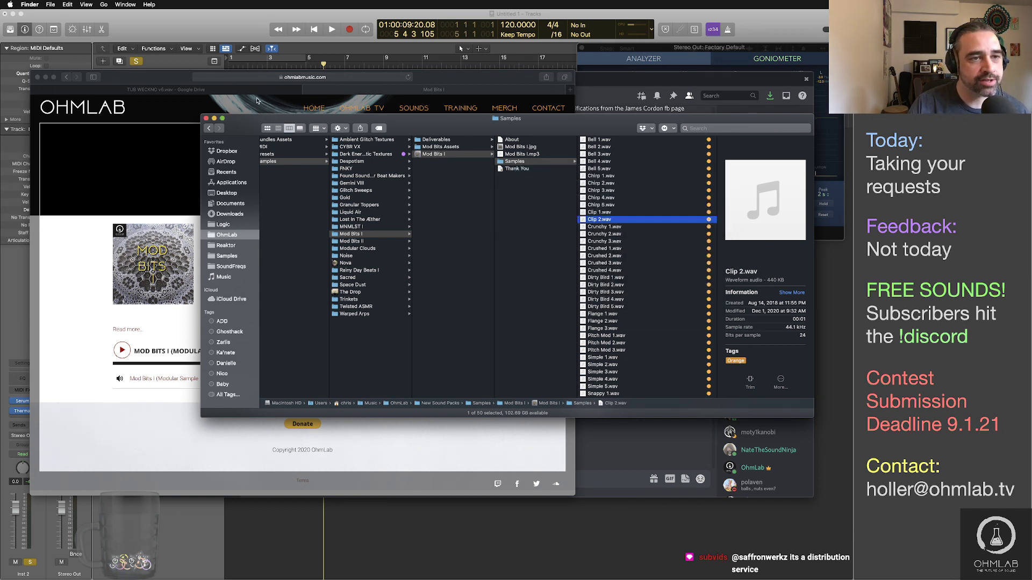
# Step: Switch to Discord and read the public-lounge messages from the loudness video links down to the latest post
pyautogui.click(183, 78)
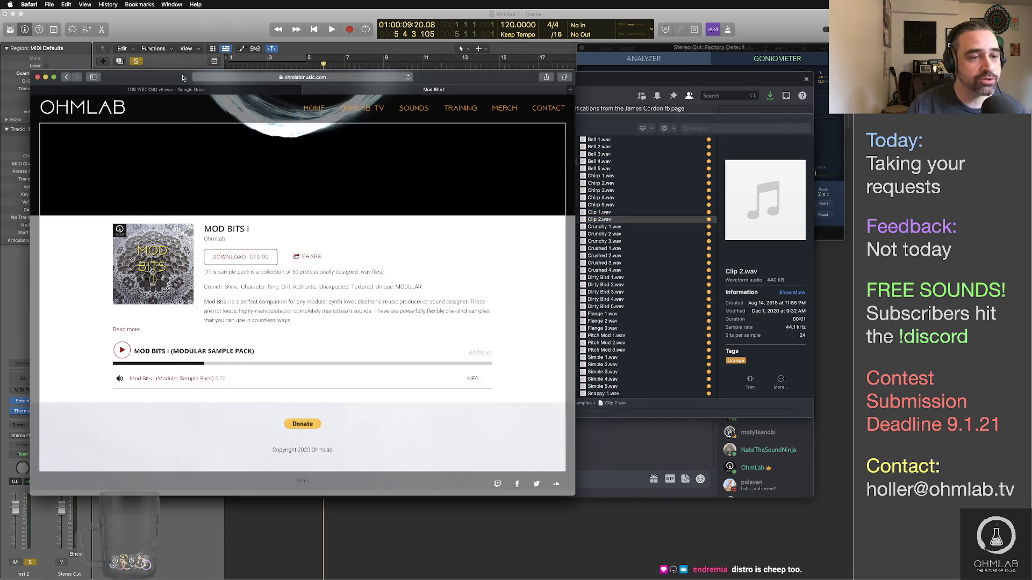
pyautogui.click(335, 536)
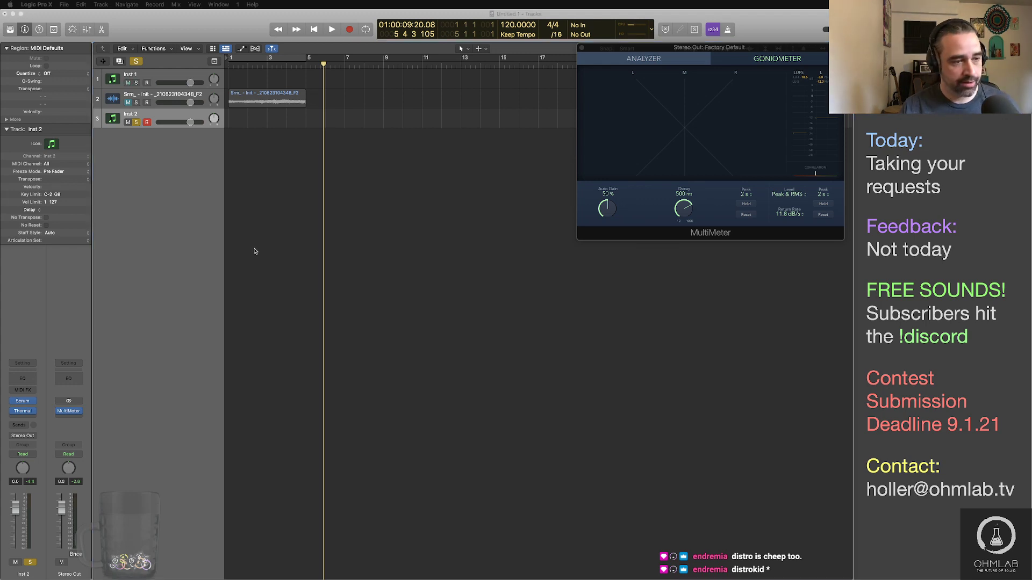
pyautogui.press('super+Tab')
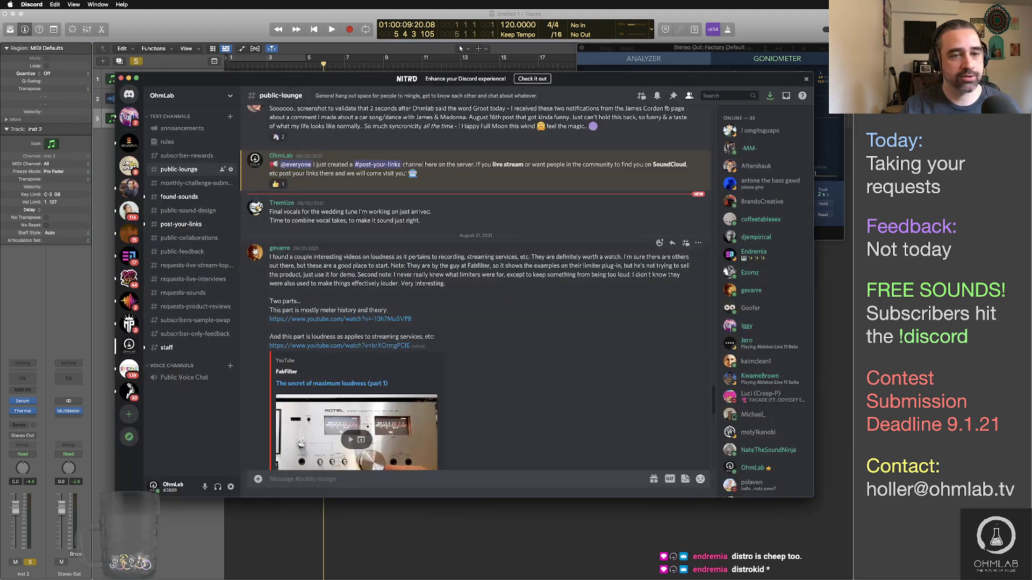
pyautogui.scroll(1, 503, 335)
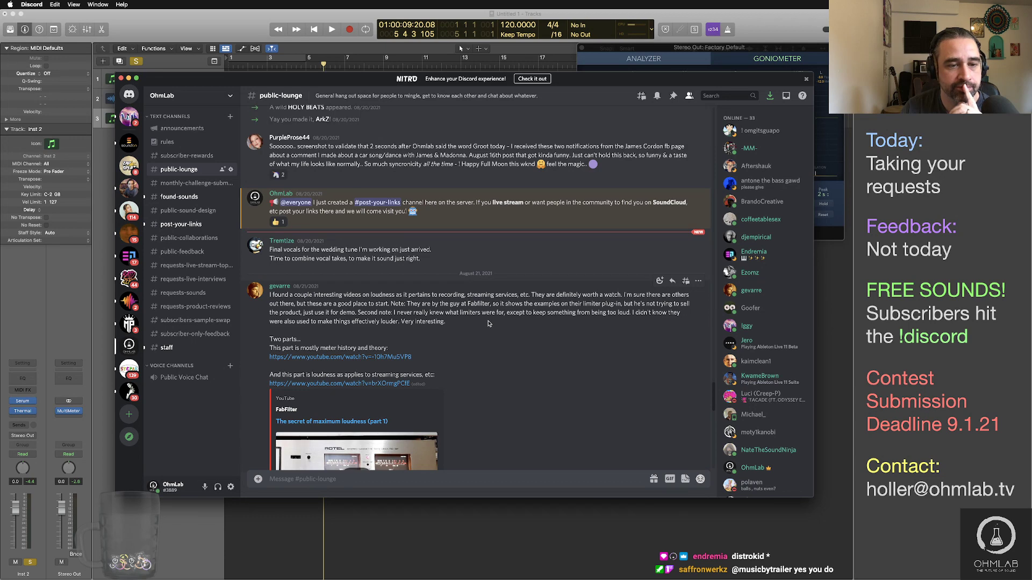
pyautogui.scroll(-5, 488, 323)
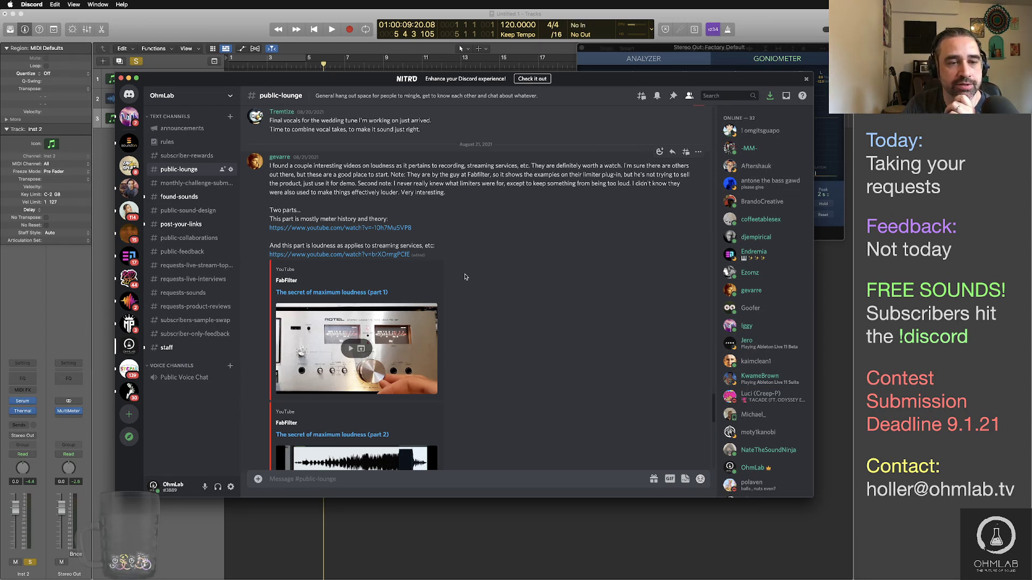
pyautogui.scroll(-5, 466, 276)
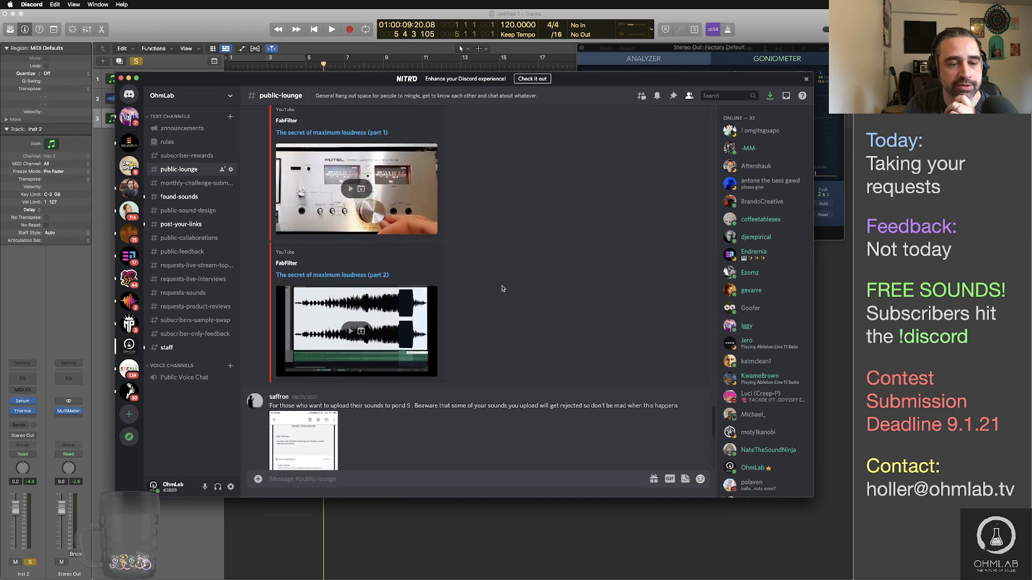
pyautogui.scroll(-9, 503, 283)
pyautogui.scroll(-1, 504, 283)
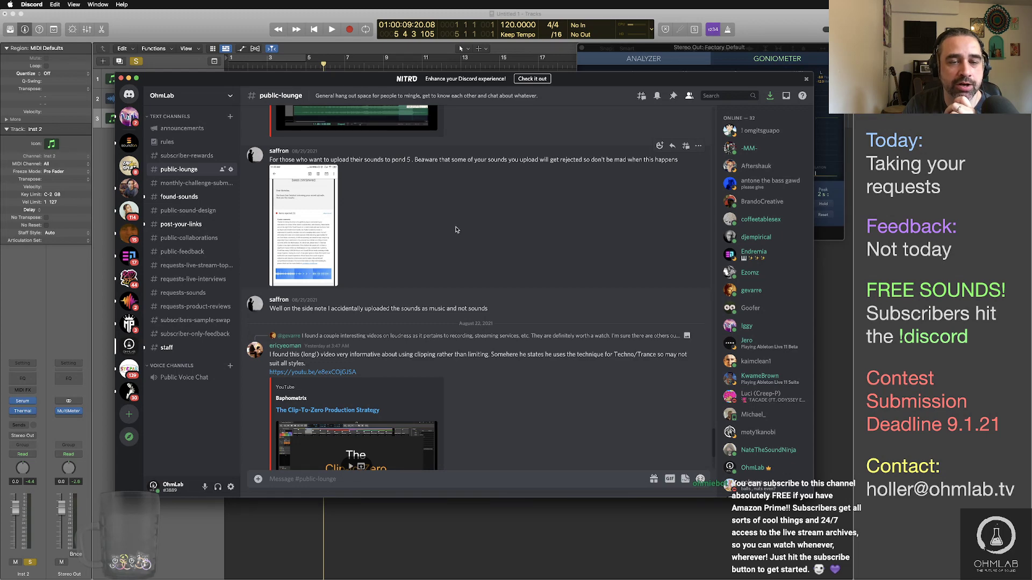
pyautogui.scroll(-4, 455, 229)
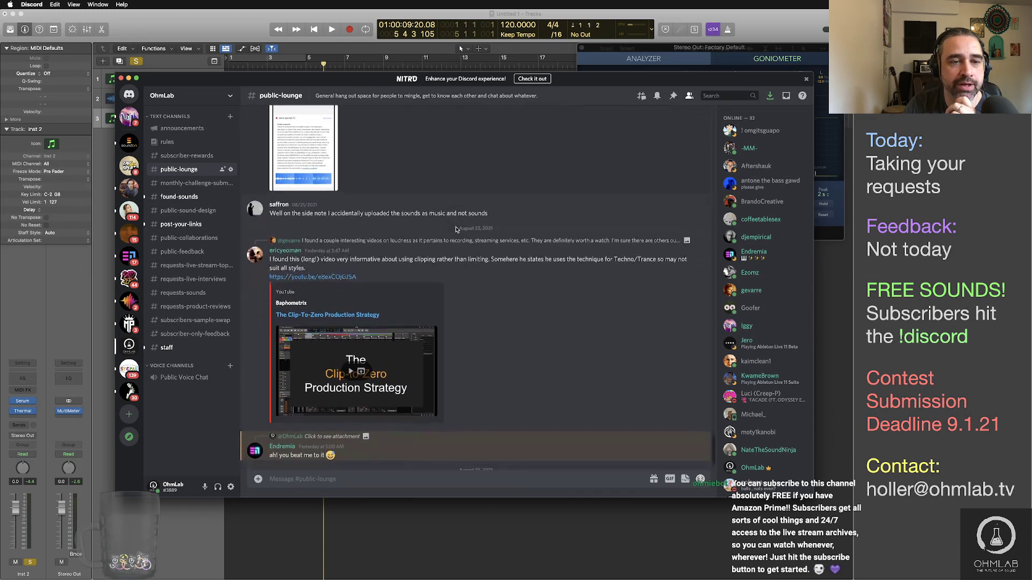
pyautogui.scroll(-2, 456, 229)
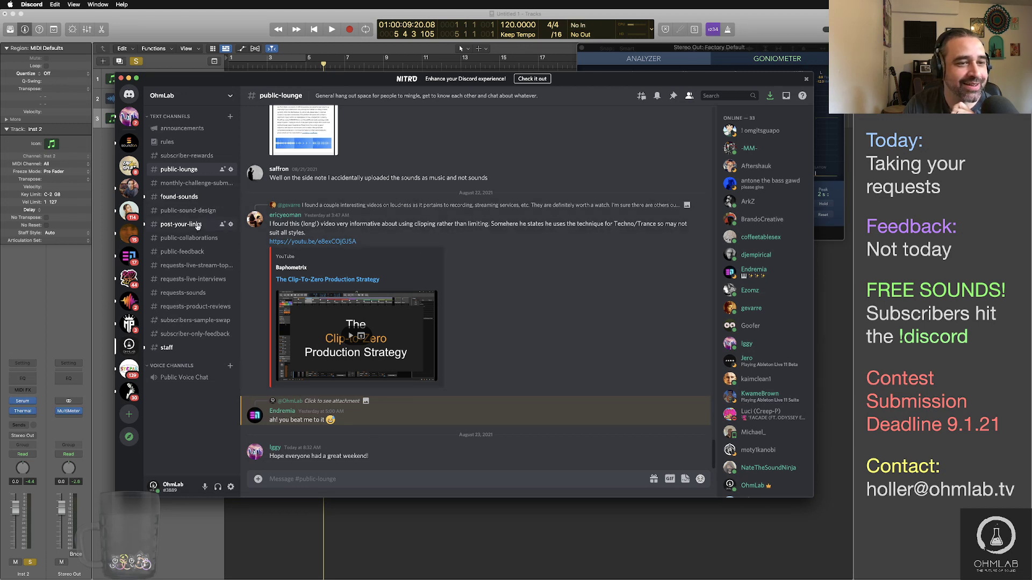
# Step: Check the post-your-links channel, and play Thunder.mp3 in found-sounds, skipping ahead through the recording before pausing it
pyautogui.click(228, 225)
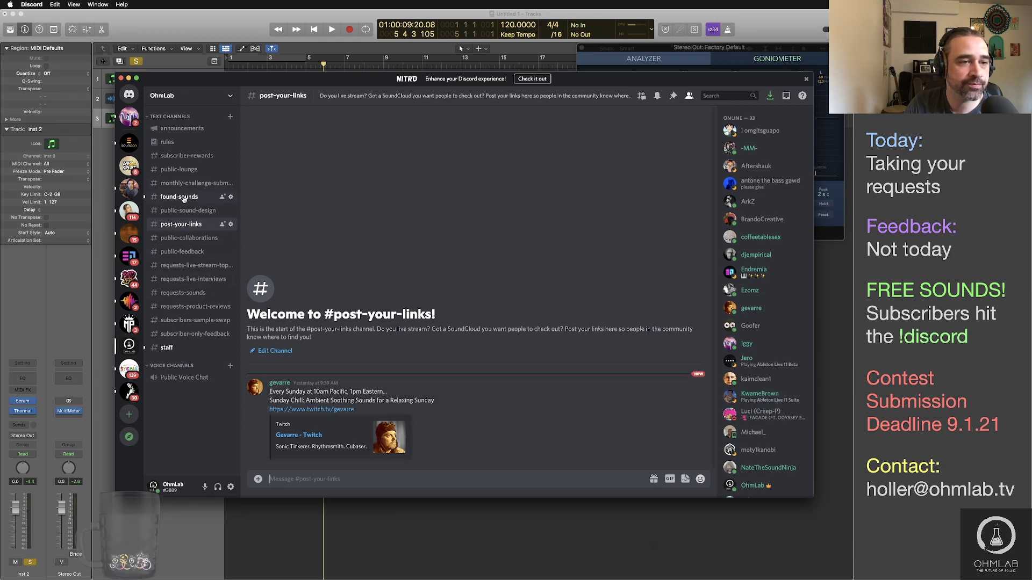
pyautogui.click(183, 197)
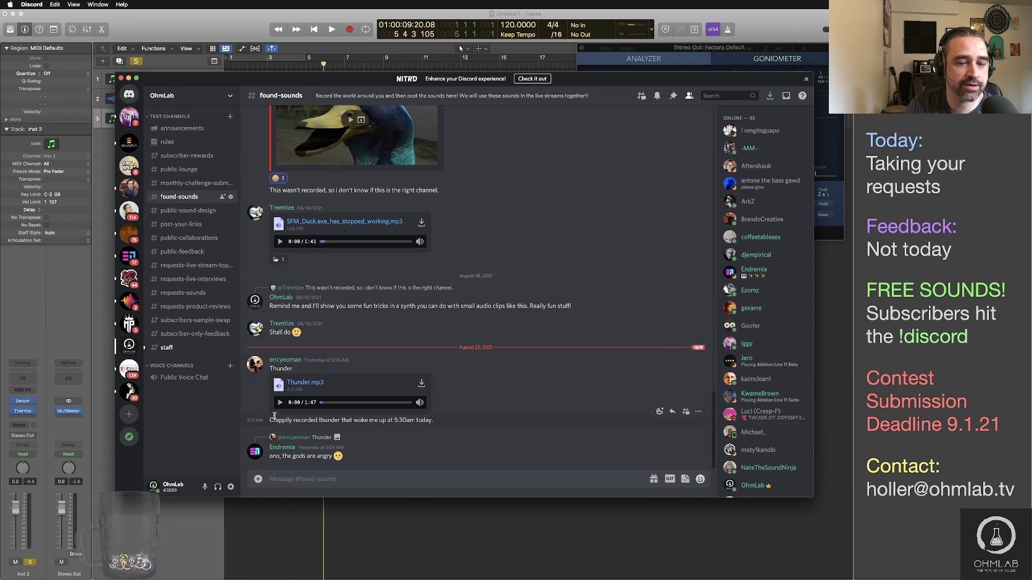
pyautogui.click(280, 402)
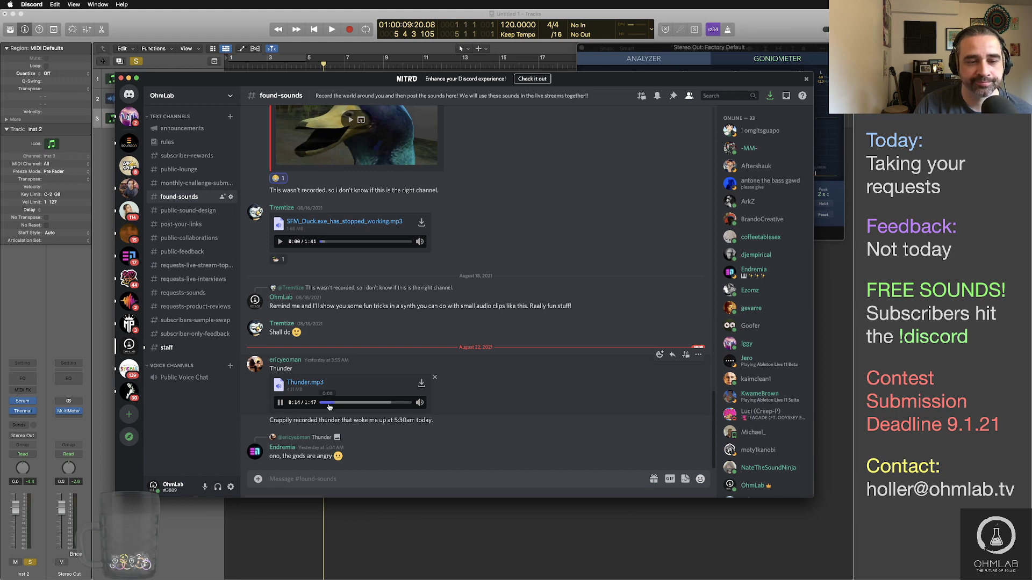
pyautogui.click(360, 404)
pyautogui.click(381, 403)
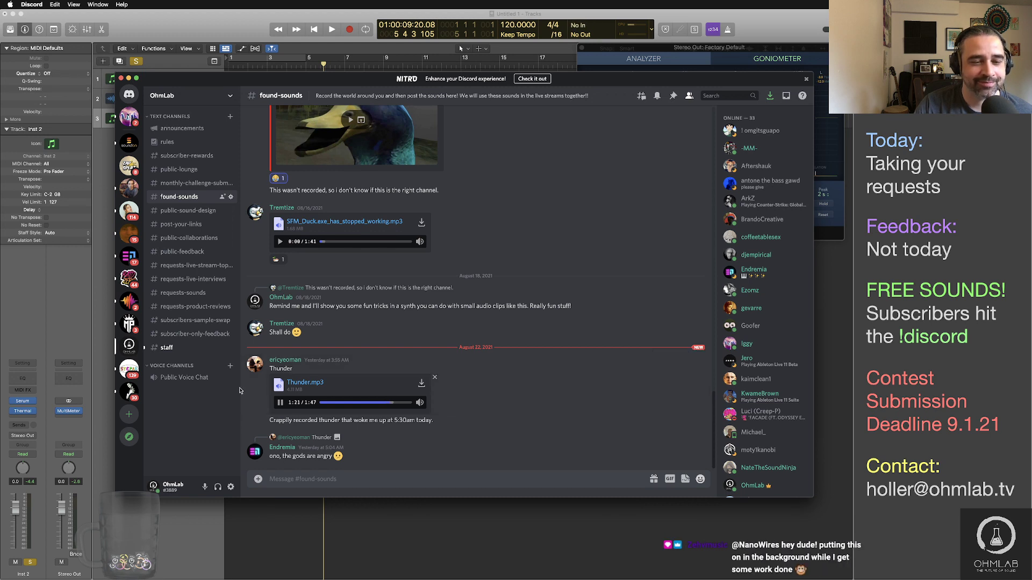
pyautogui.click(279, 403)
# Step: Switch to TextEdit and delete the previous feedback notes, leaving only the artist name heading
pyautogui.click(292, 540)
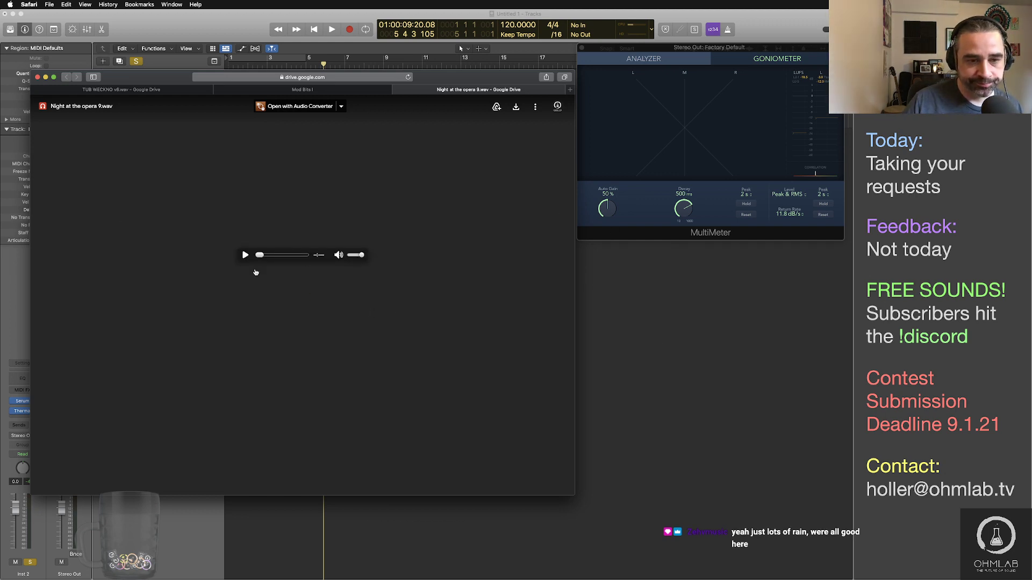
pyautogui.press('super+Tab')
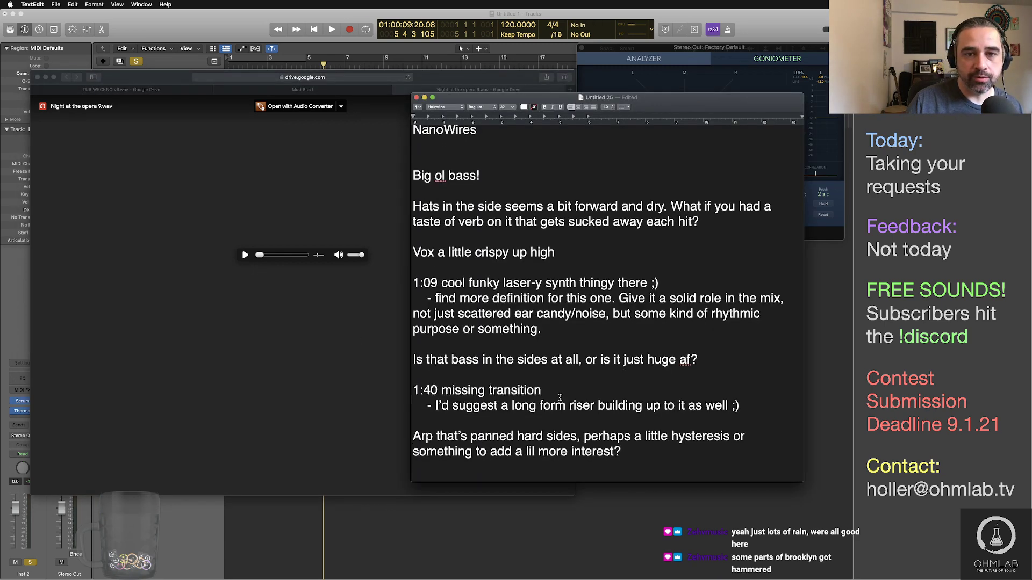
pyautogui.moveTo(634, 470); pyautogui.dragTo(413, 179)
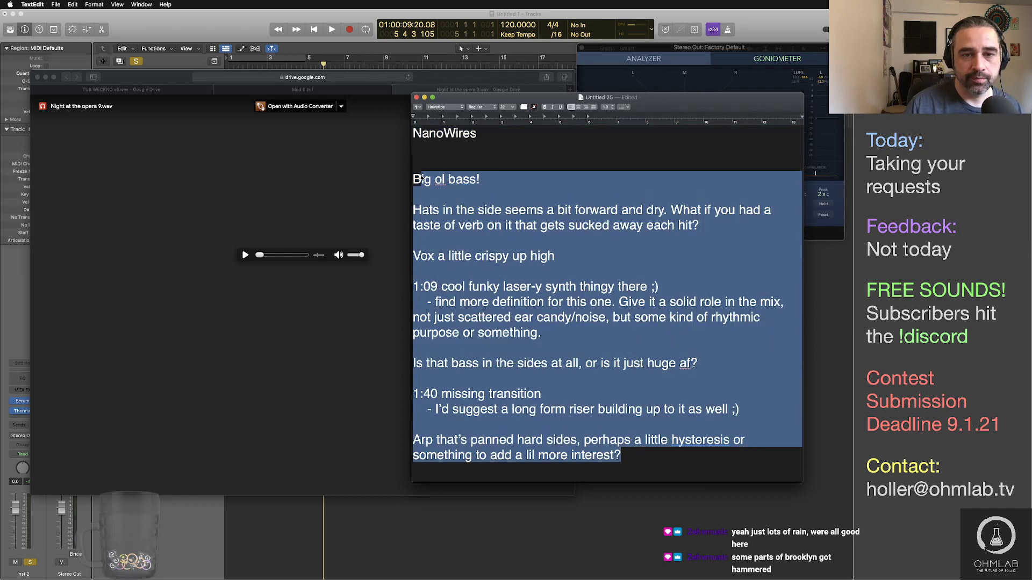
pyautogui.press('BackSpace')
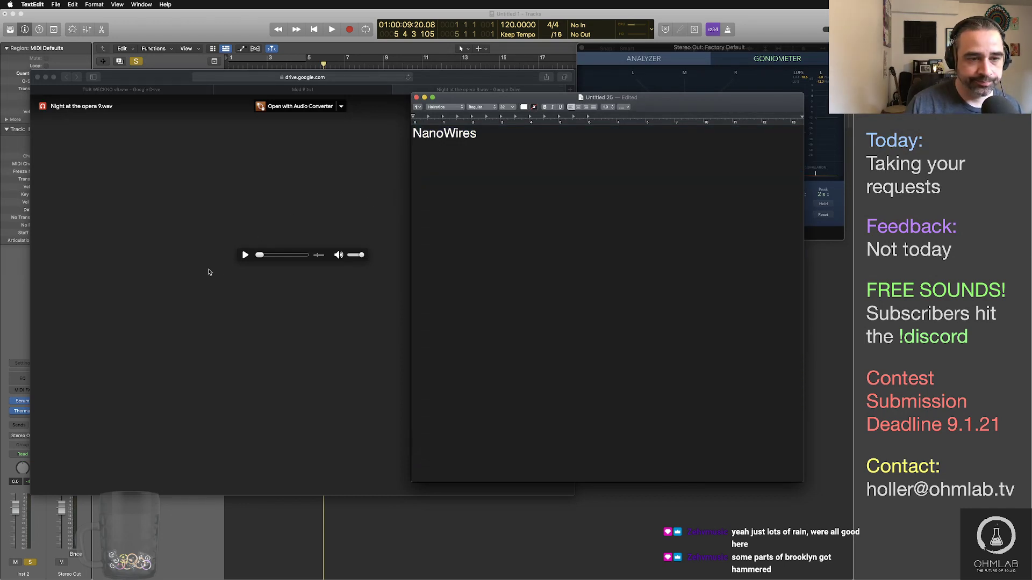
# Step: Play Night at the opera 9.wav in Safari and write the first feedback line in TextEdit, "Hi-Tech vibe ;)"
pyautogui.click(250, 260)
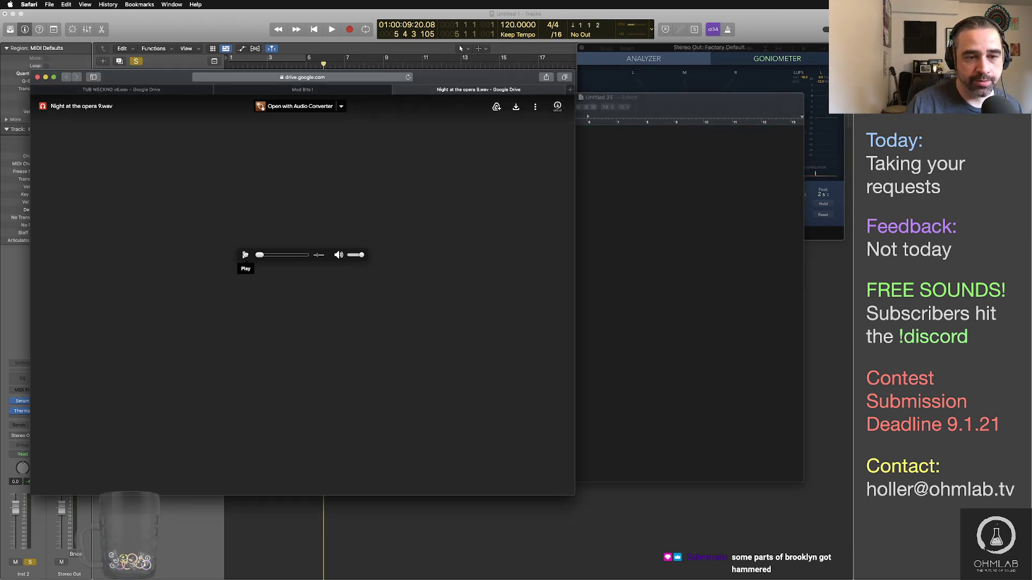
pyautogui.click(249, 260)
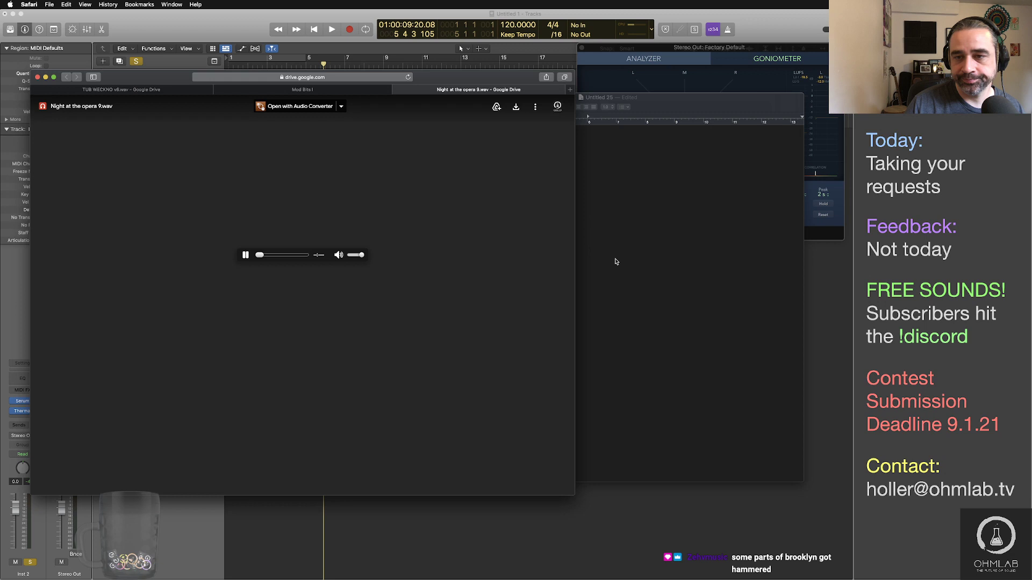
pyautogui.click(590, 234)
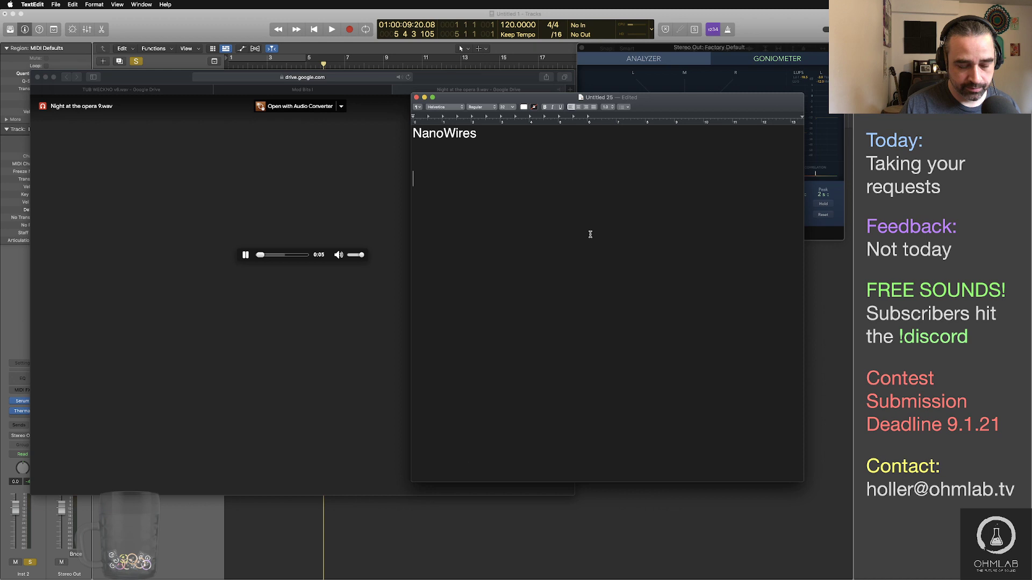
pyautogui.write('Tech vibe')
pyautogui.press('Return')
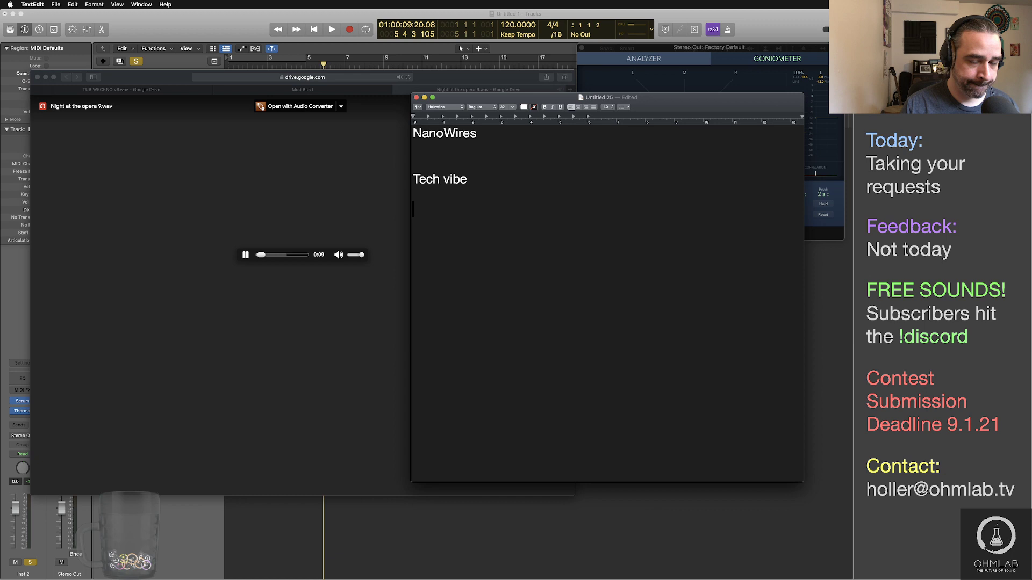
pyautogui.click(413, 179)
pyautogui.write('Hi-')
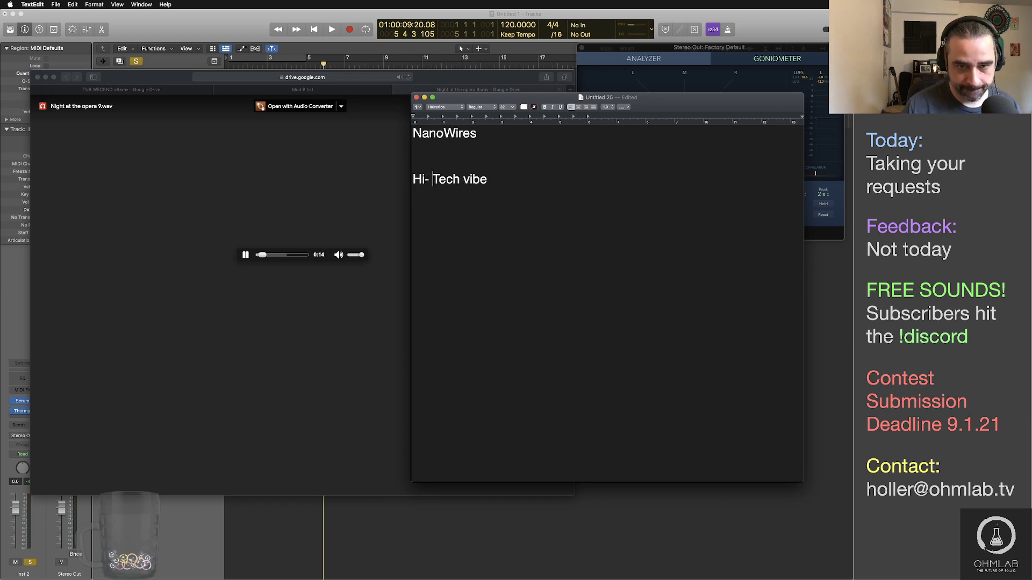
pyautogui.press('BackSpace')
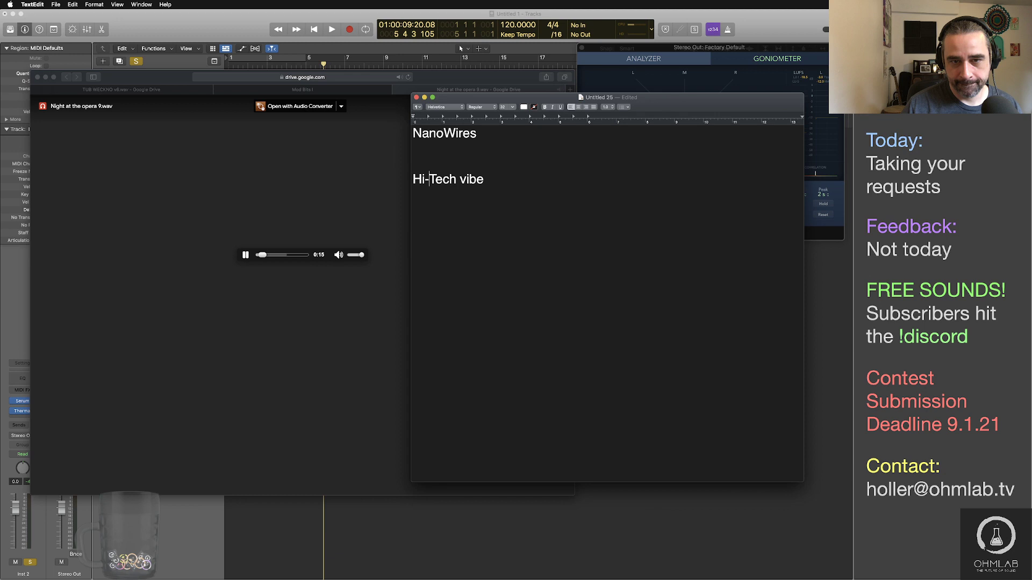
pyautogui.press('super+Right')
pyautogui.write(';)')
pyautogui.press('Return')
pyautogui.press('Return')
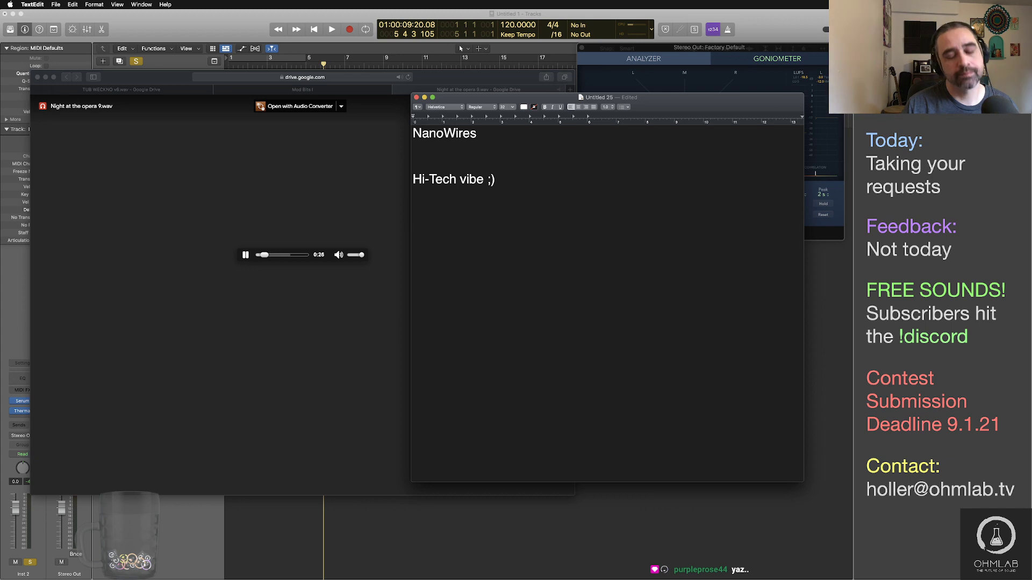
# Step: Add the note "0:25 that synth with the delay, you could have a subtle pitch mod on those delay tails. Super subtle. Make 'em lean in!"
pyautogui.write('0:25')
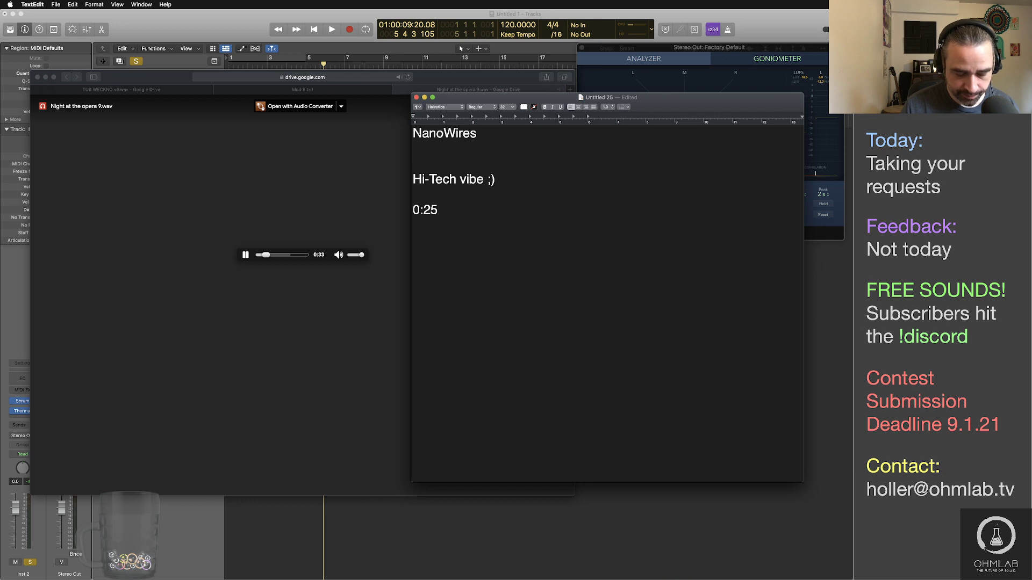
pyautogui.write('that synth with t')
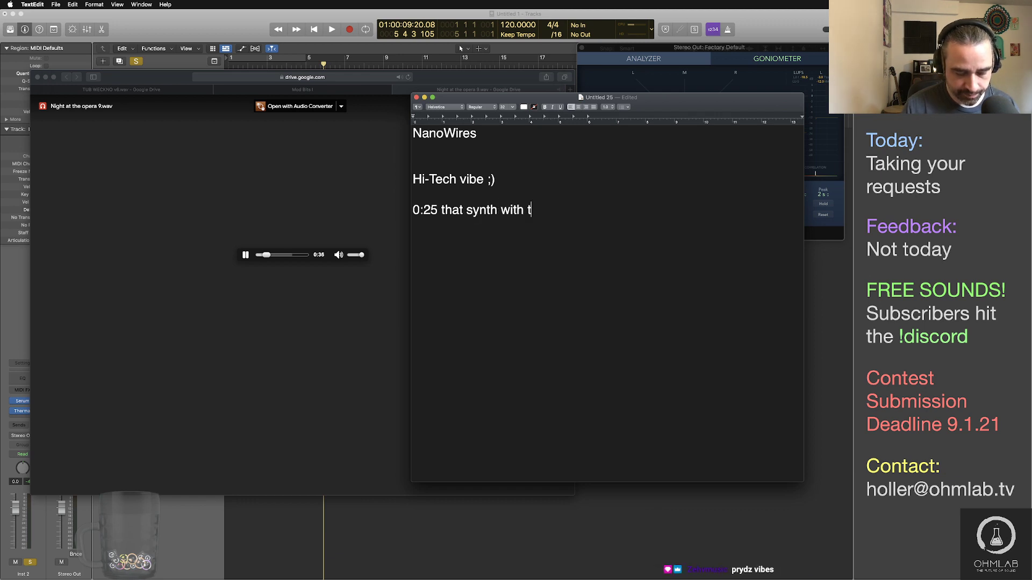
pyautogui.write('he delay, you could')
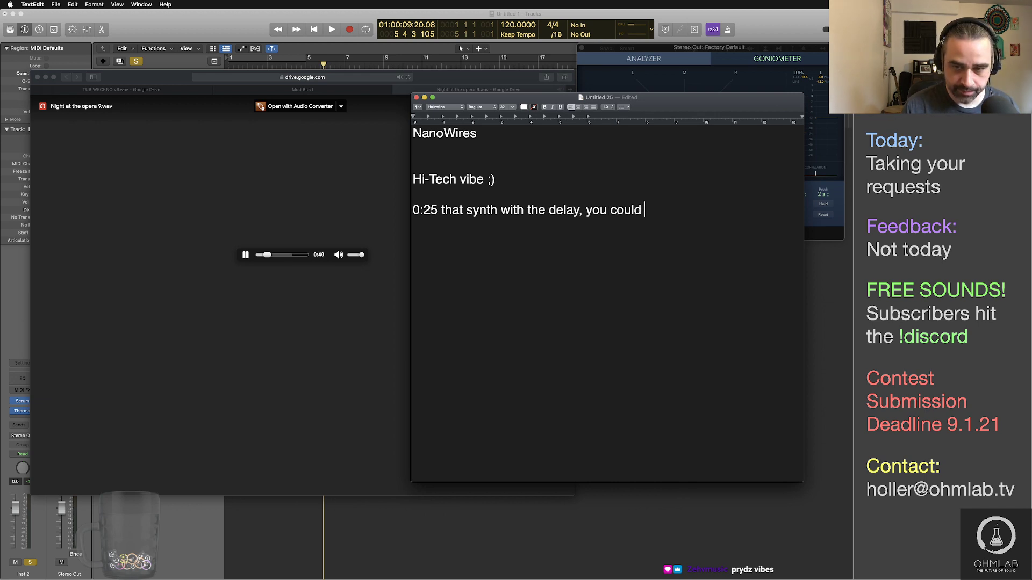
pyautogui.write(' have a subt')
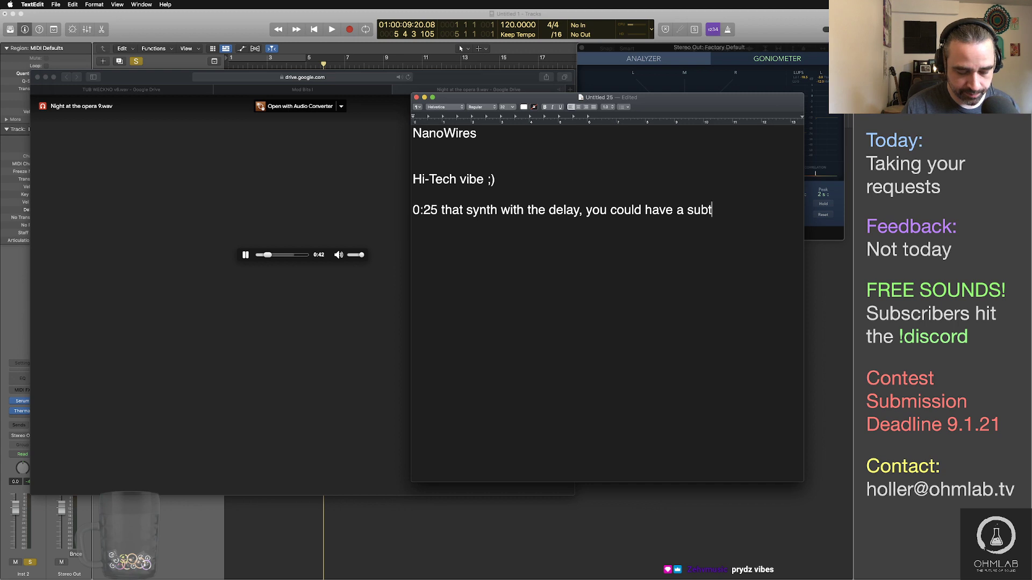
pyautogui.write('le pitch mod on tho')
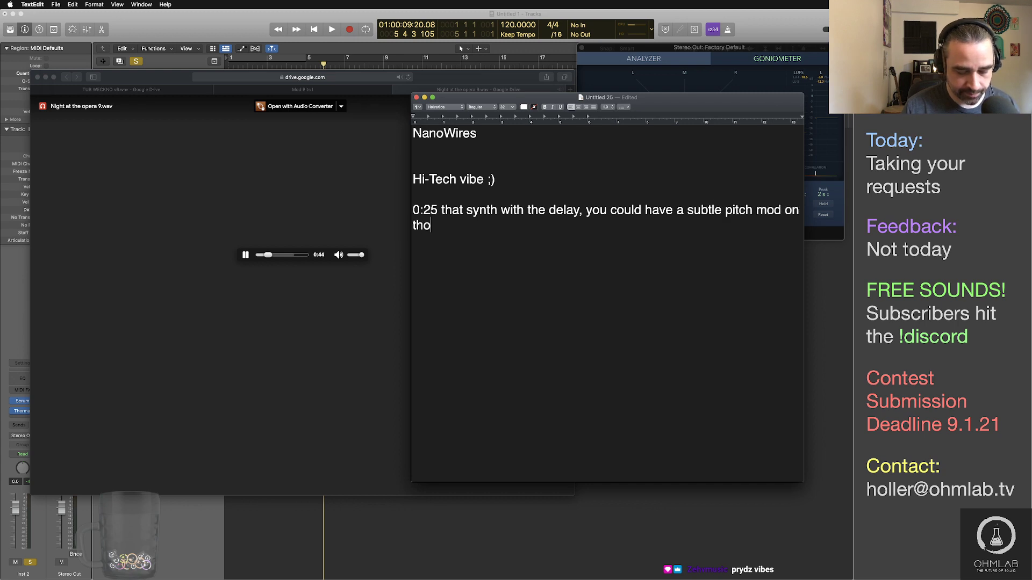
pyautogui.write('se delay tai')
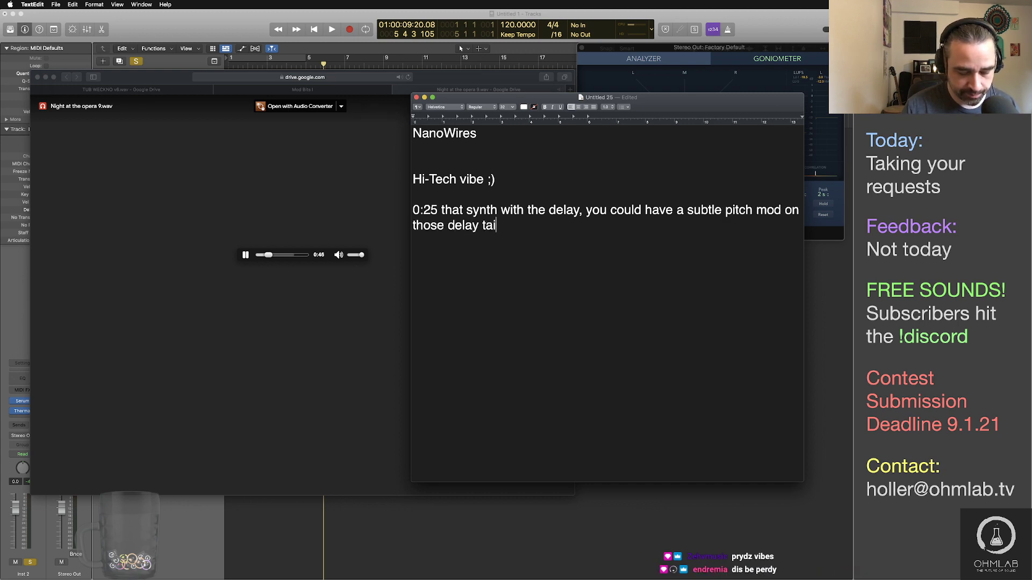
pyautogui.write('ls. ')
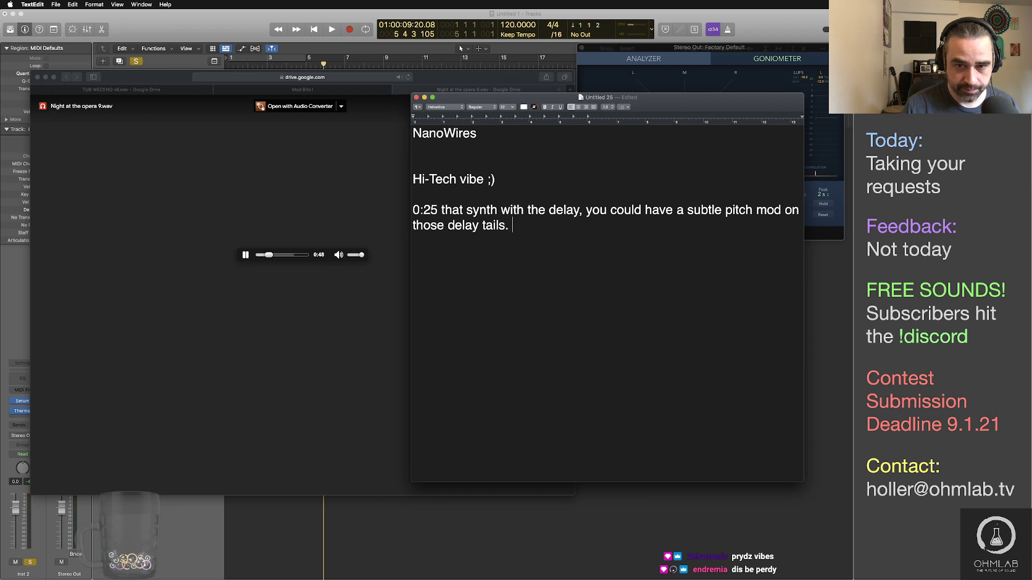
pyautogui.write('Super subtle. Mak')
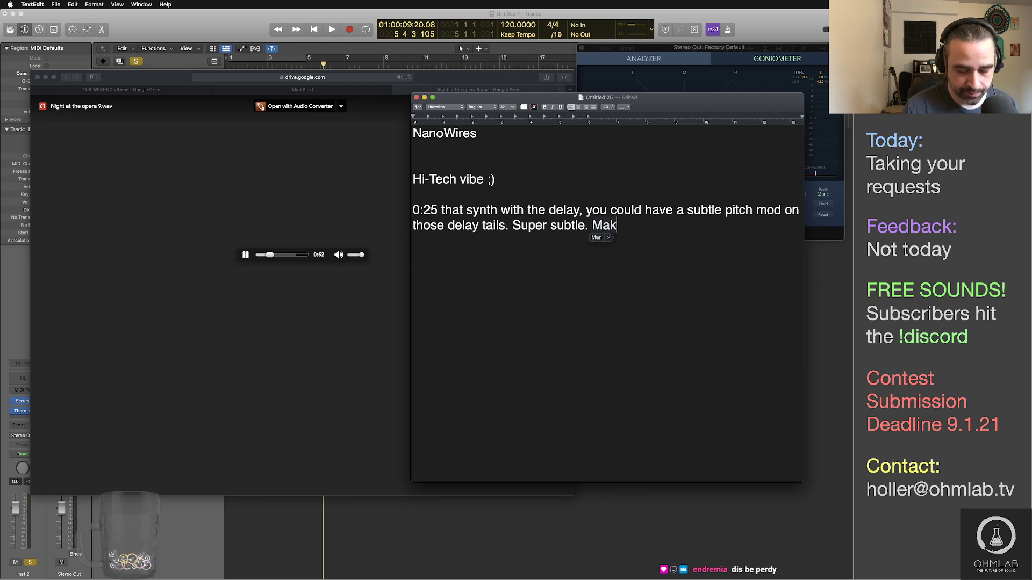
pyautogui.write("e 'em lean in!")
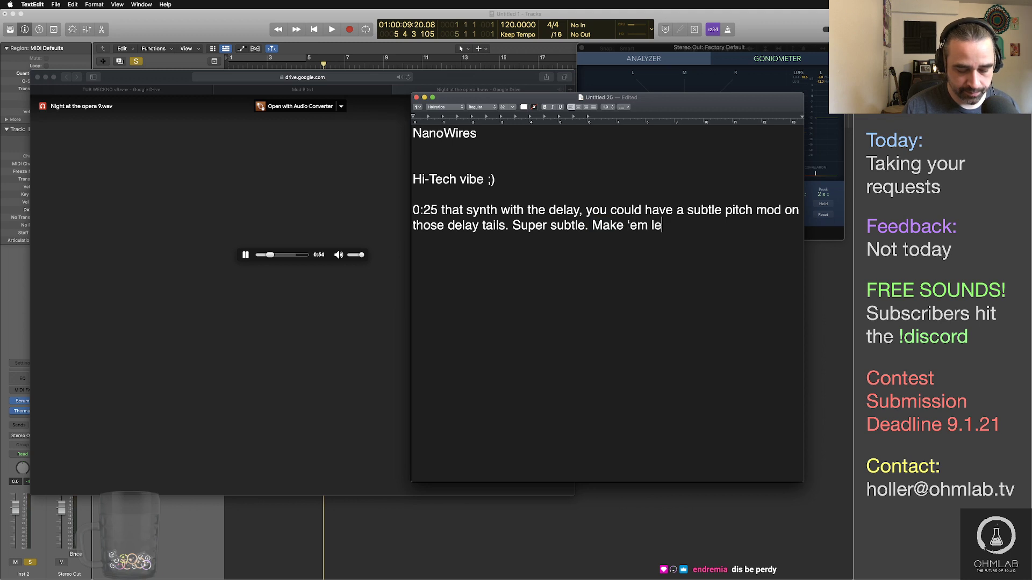
pyautogui.press('Return')
pyautogui.press('Return')
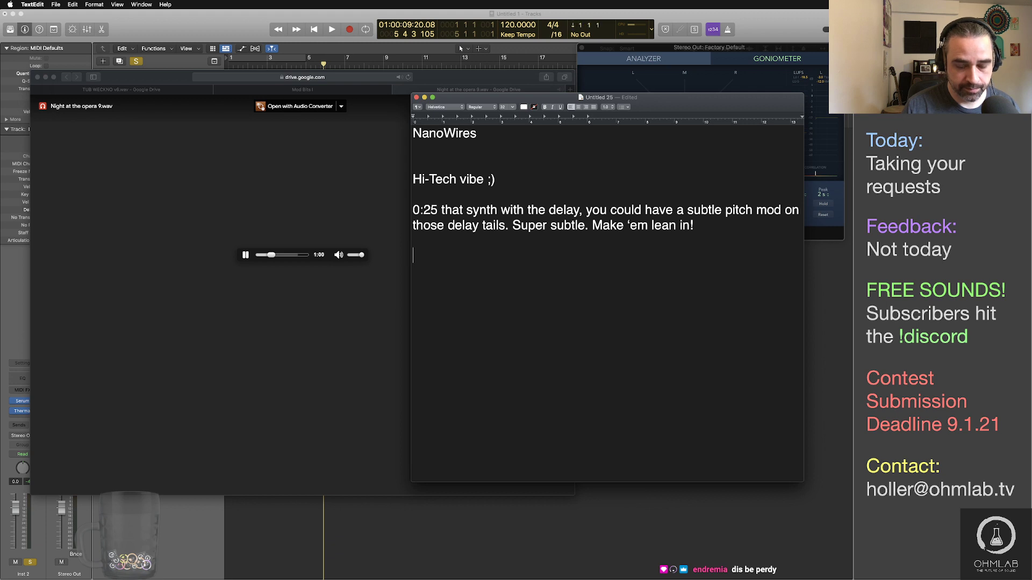
# Step: Add the note "0:59 liking the slow creep" as a separate paragraph below the delay comment
pyautogui.write('0:1')
pyautogui.press('BackSpace')
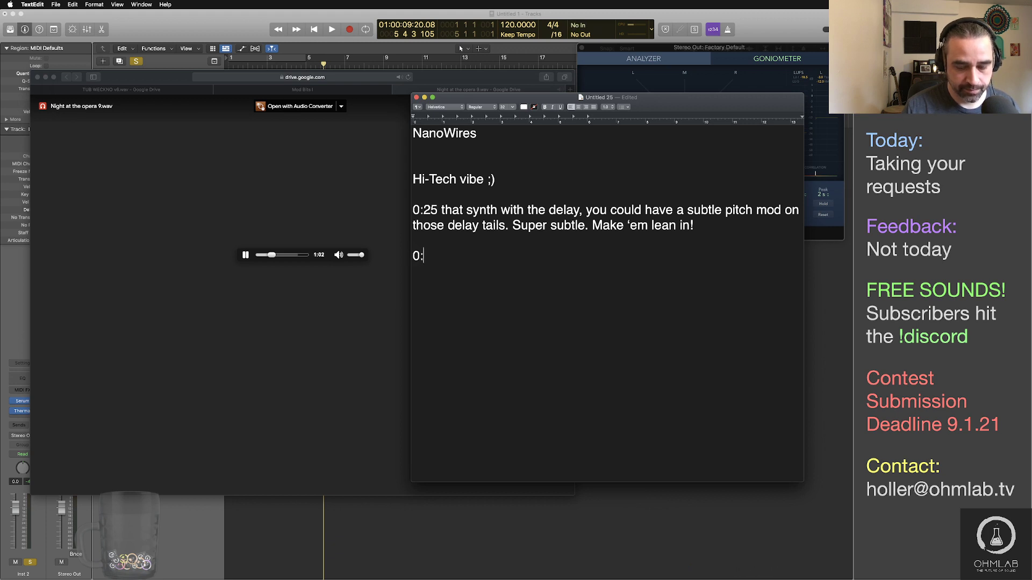
pyautogui.write('59 ')
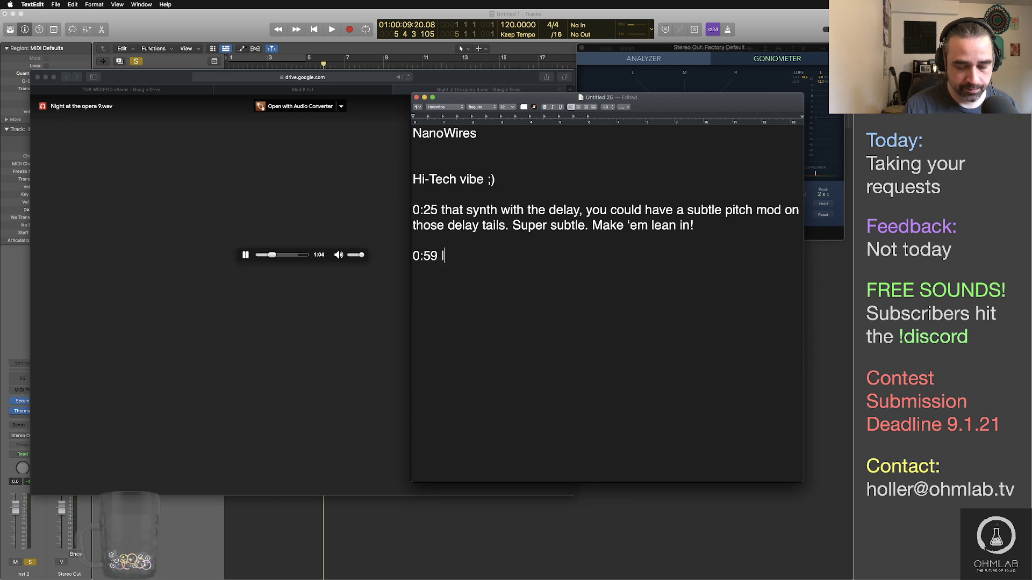
pyautogui.write('liking the slow creep')
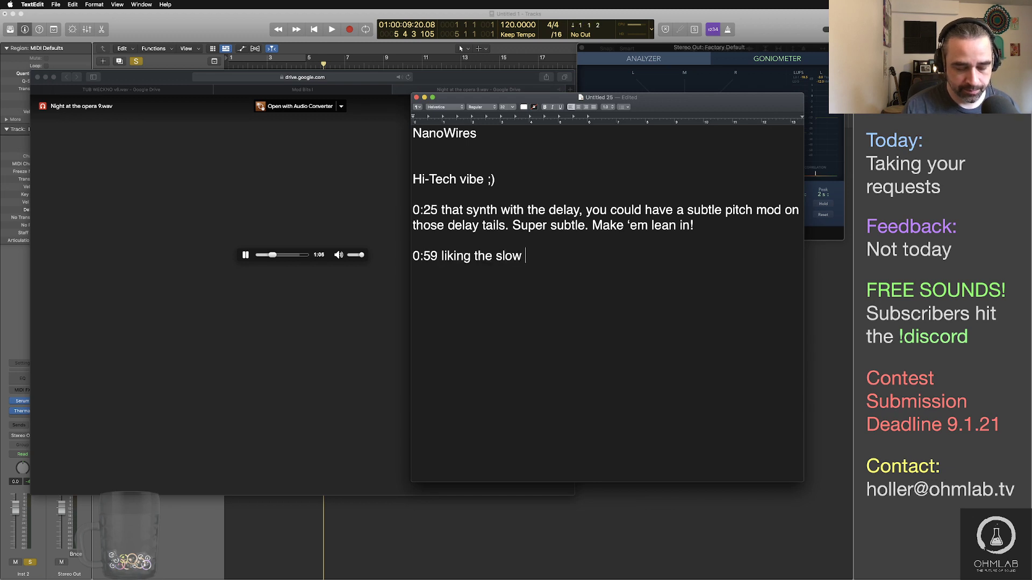
pyautogui.press('Return')
pyautogui.press('Return')
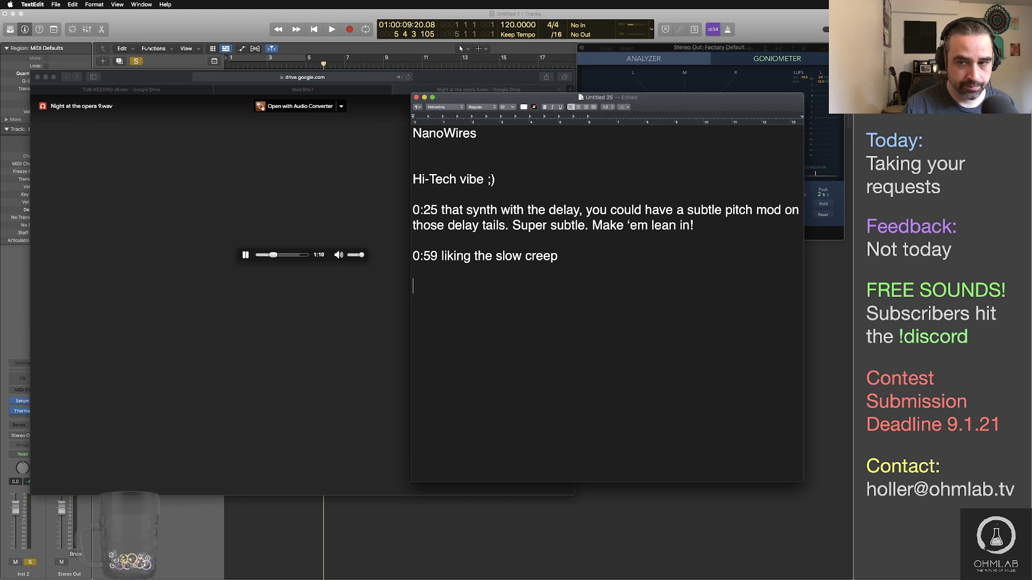
# Step: Start a new note with the timestamp 1:10, pause the track in Safari, and return to the TextEdit notes
pyautogui.write('1:10')
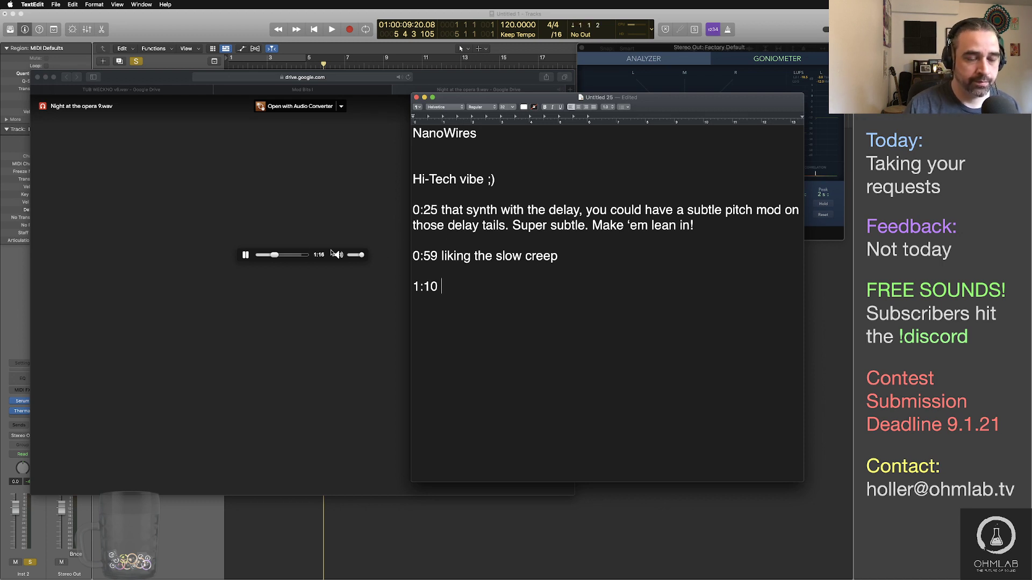
pyautogui.click(246, 255)
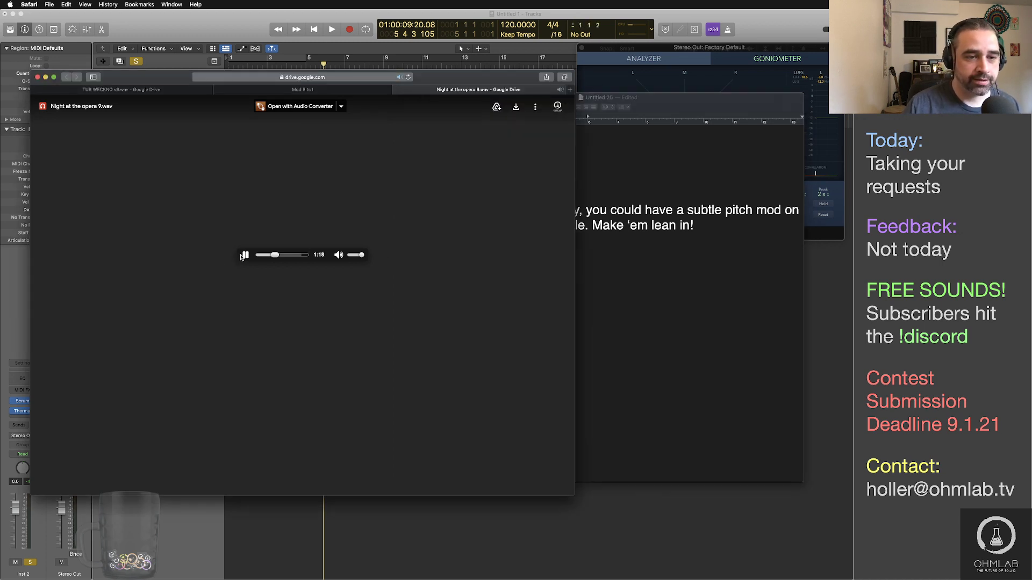
pyautogui.click(613, 320)
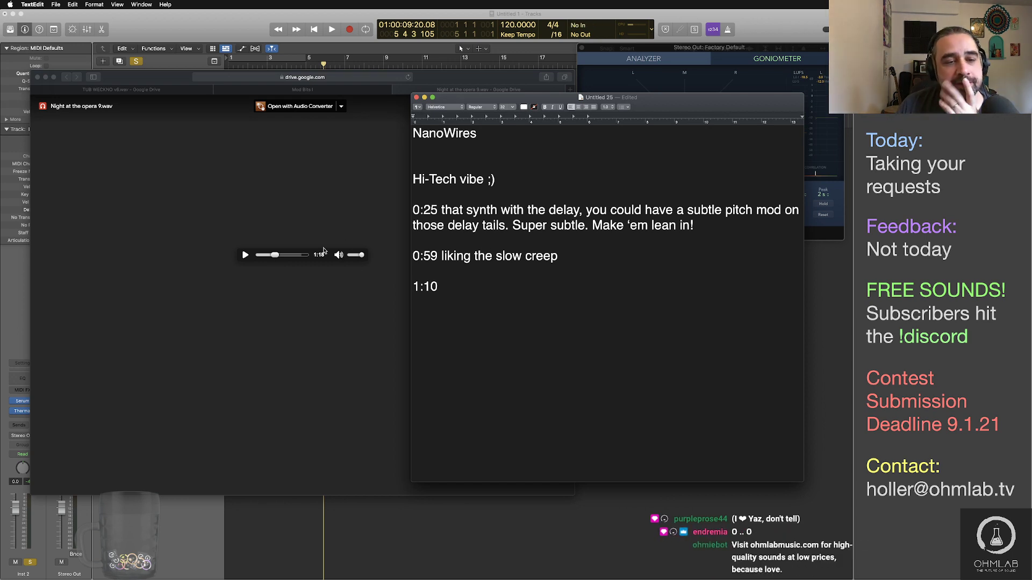
# Step: Switch to Safari, rewind Night at the opera 9.wav to 1:04, and replay the passage up to about 1:12
pyautogui.click(272, 256)
pyautogui.moveTo(273, 256); pyautogui.dragTo(268, 259)
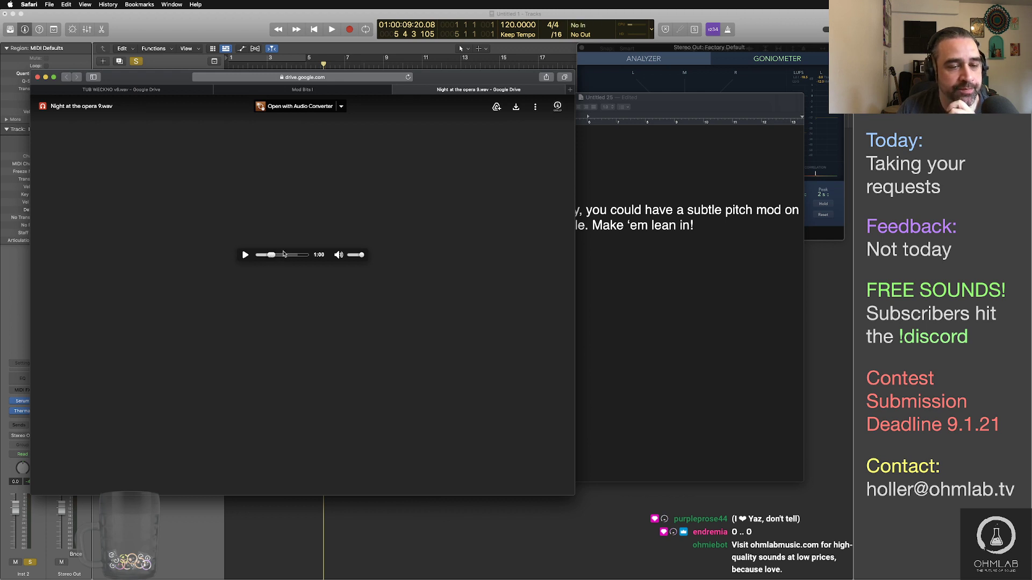
pyautogui.moveTo(272, 258); pyautogui.dragTo(273, 258)
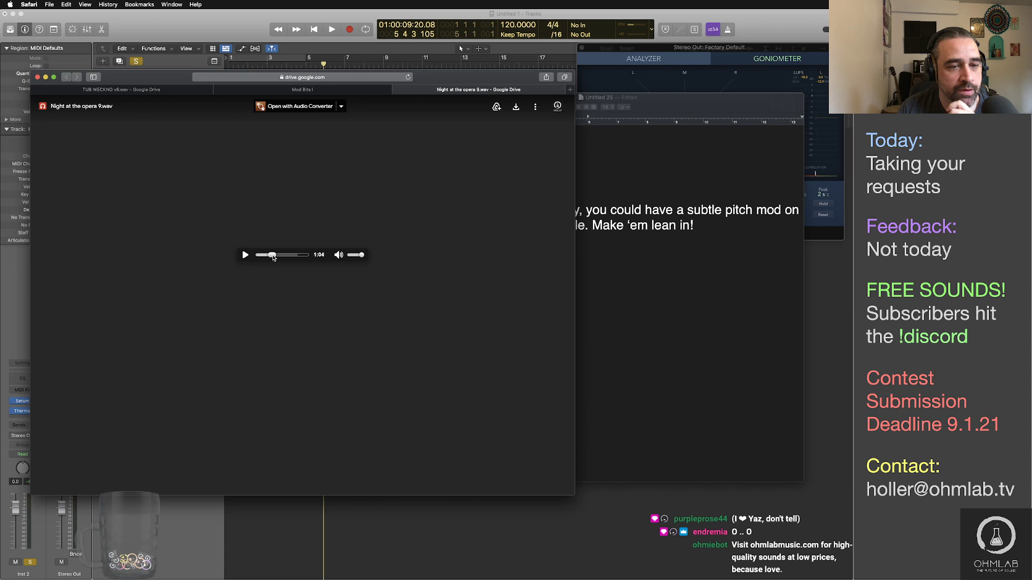
pyautogui.click(245, 257)
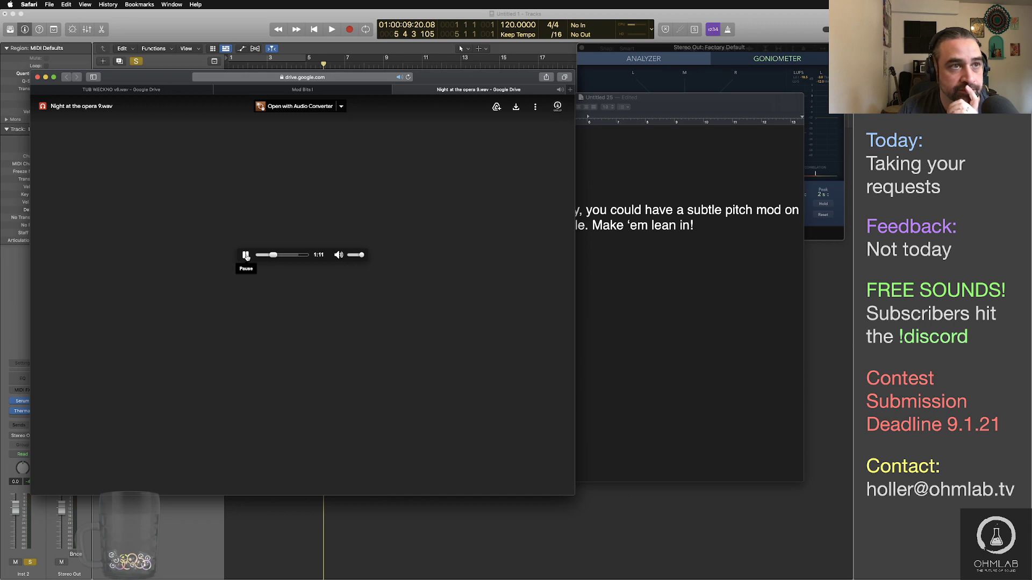
pyautogui.click(246, 255)
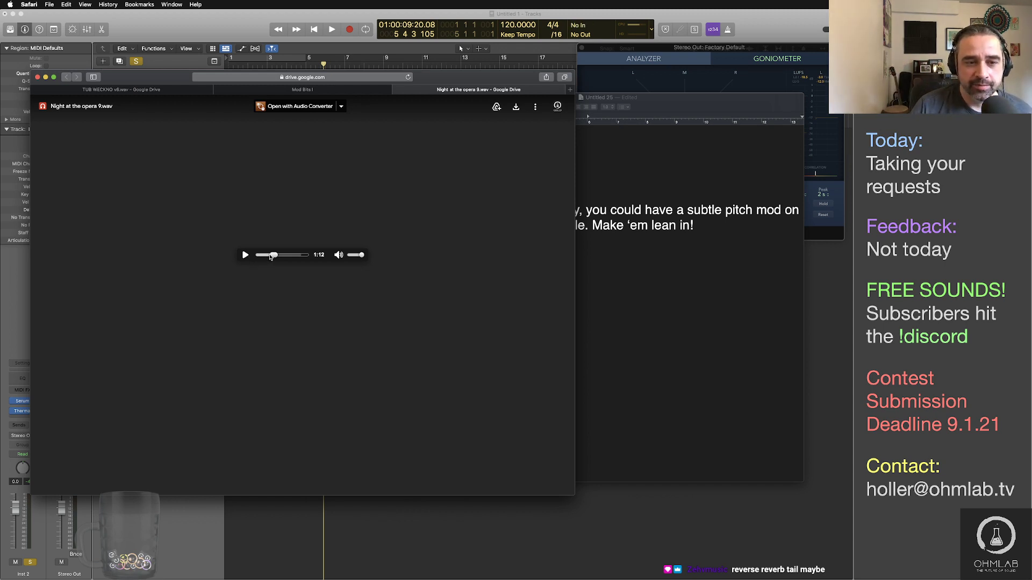
# Step: Rewind the track to 1:08 and listen to the same passage again, pausing at about 1:14
pyautogui.click(246, 255)
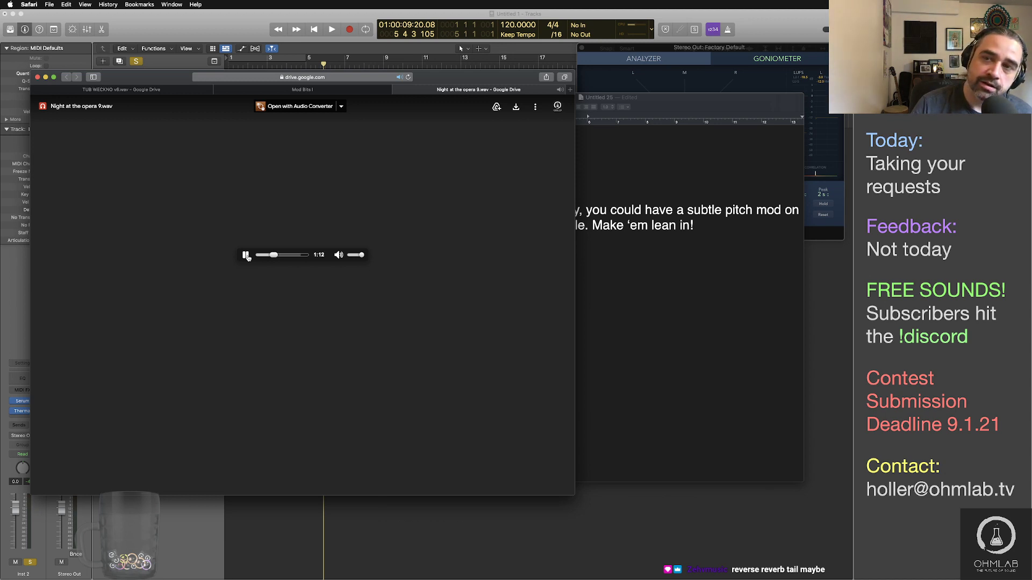
pyautogui.click(246, 256)
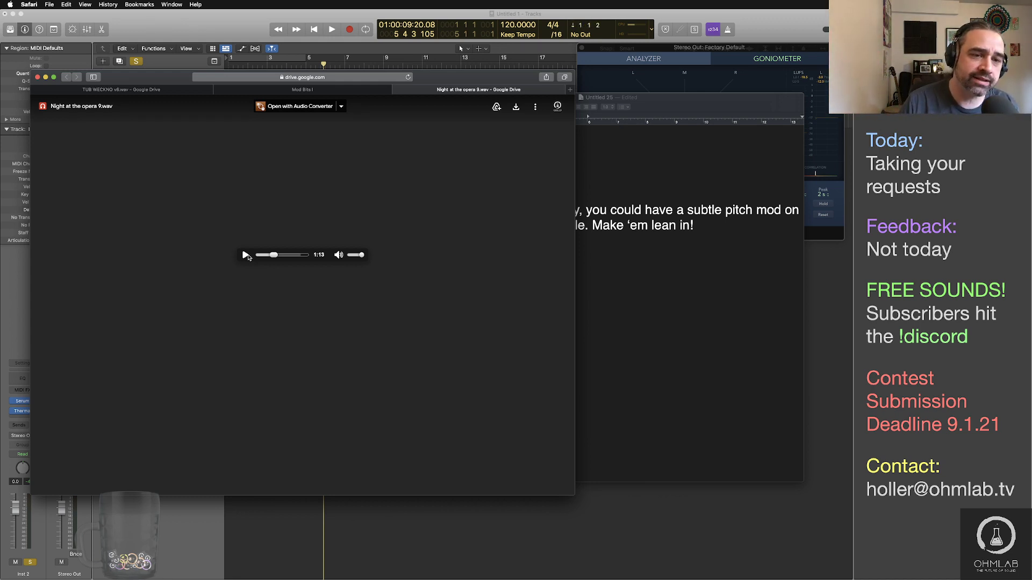
pyautogui.click(271, 257)
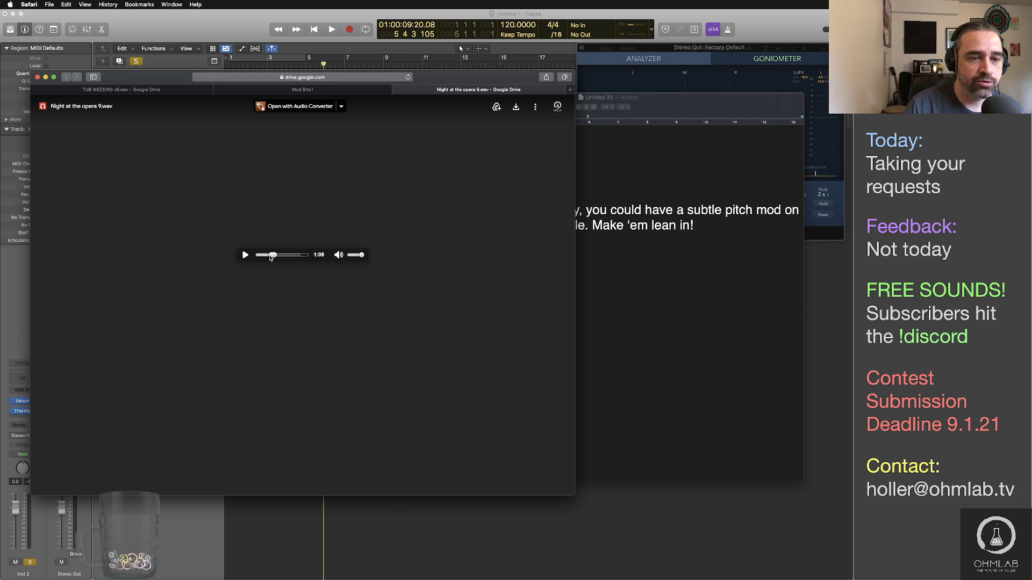
pyautogui.press('space')
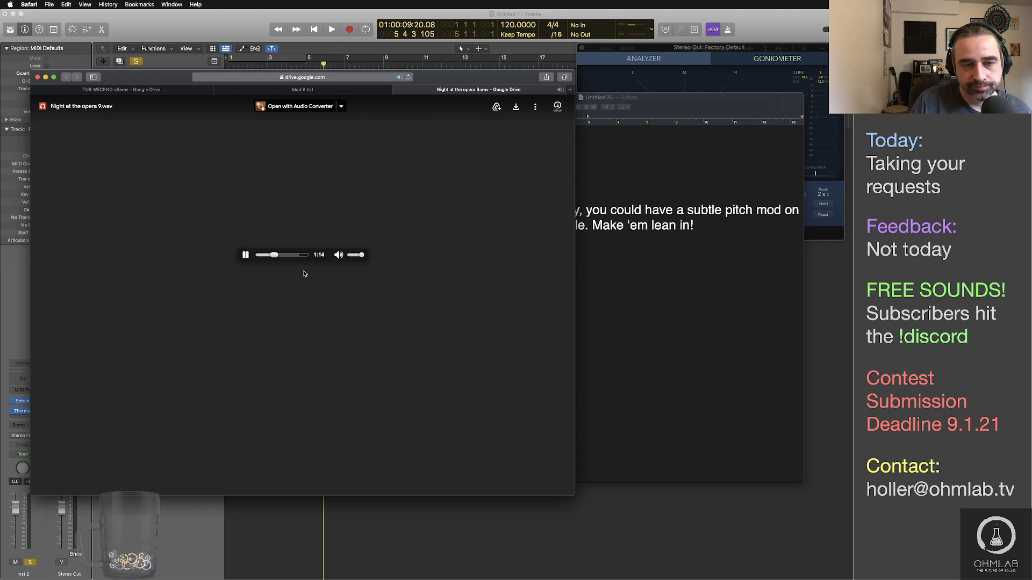
pyautogui.press('space')
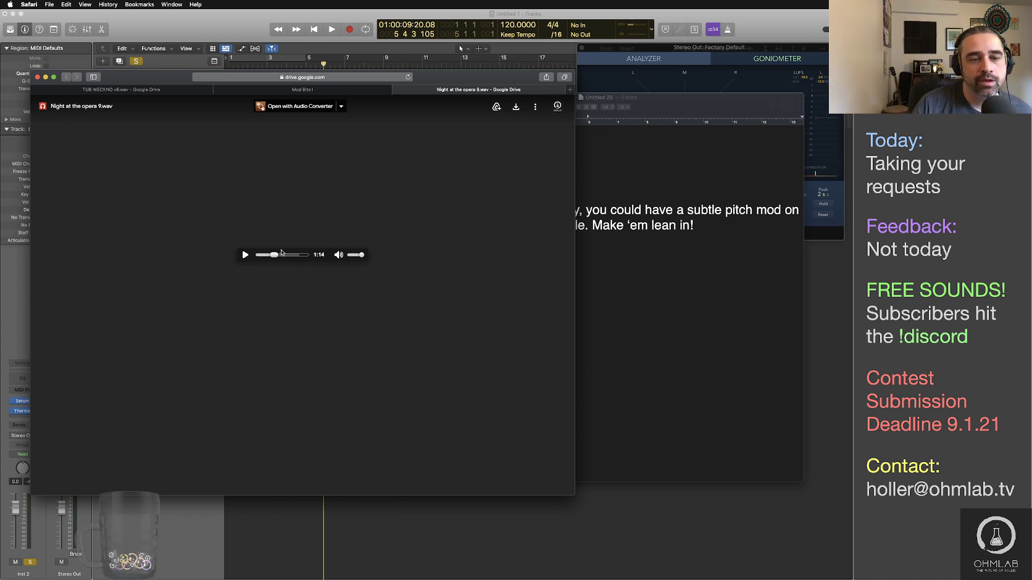
# Step: Continue listening to Night at the opera 9.wav from 1:14, with a pause at 1:46, and stop at about 2:11
pyautogui.click(245, 255)
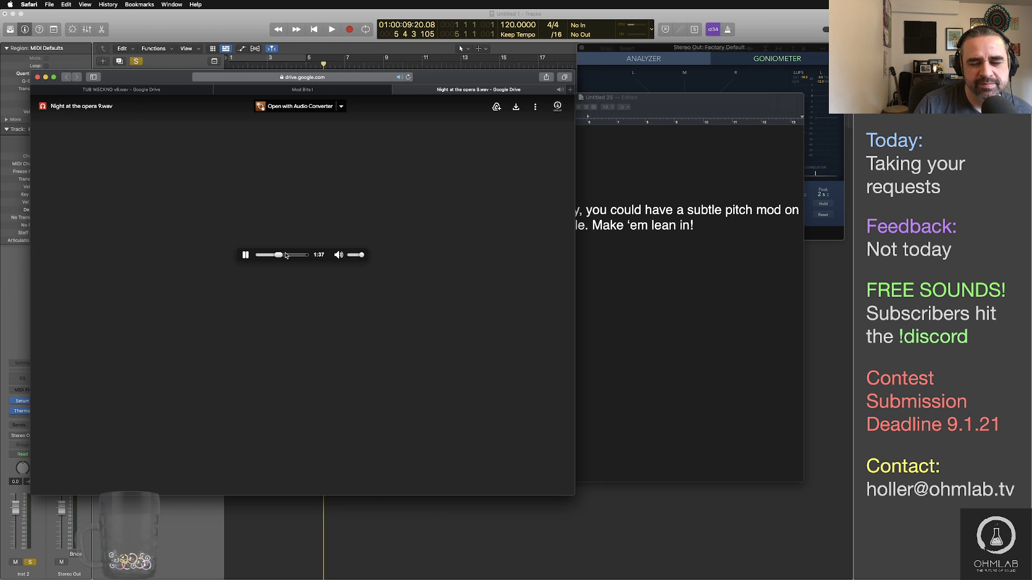
pyautogui.click(245, 256)
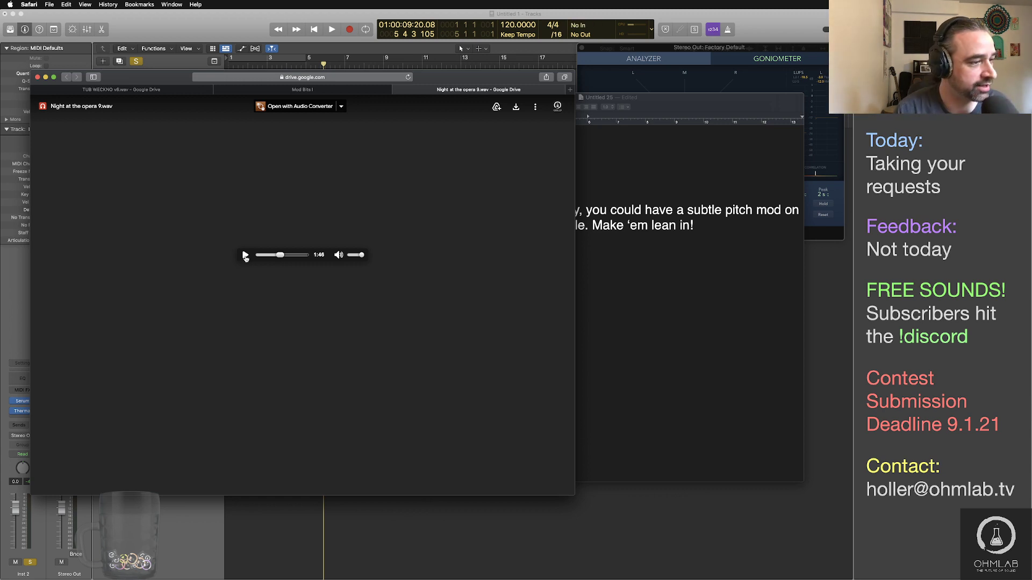
pyautogui.press('super+Tab')
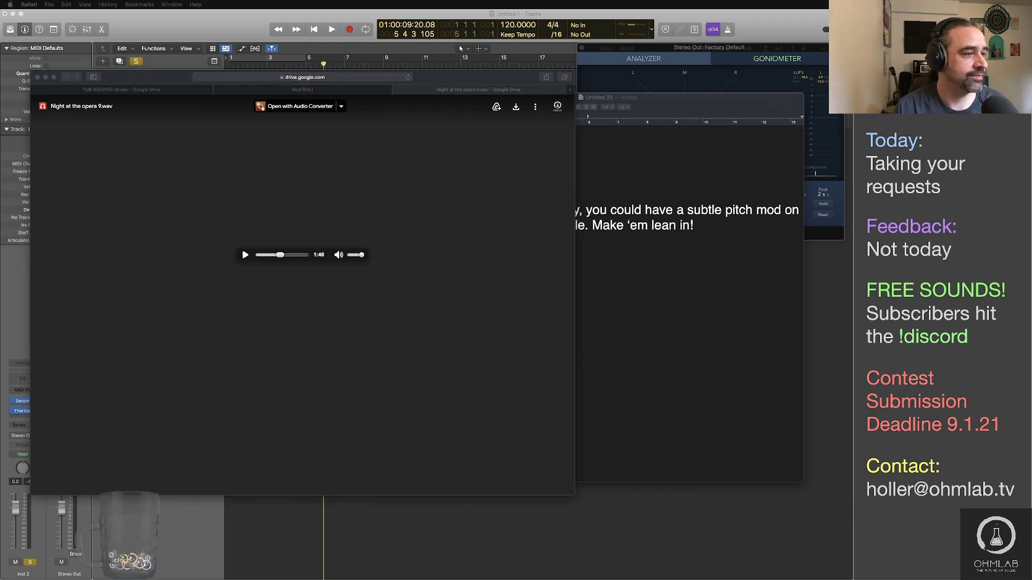
pyautogui.click(261, 311)
pyautogui.click(246, 254)
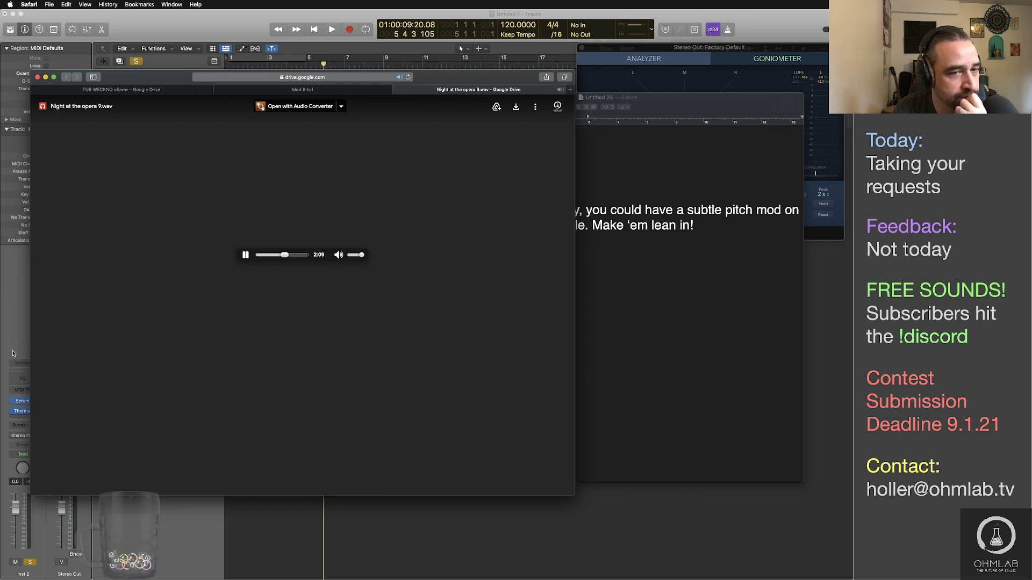
pyautogui.click(246, 255)
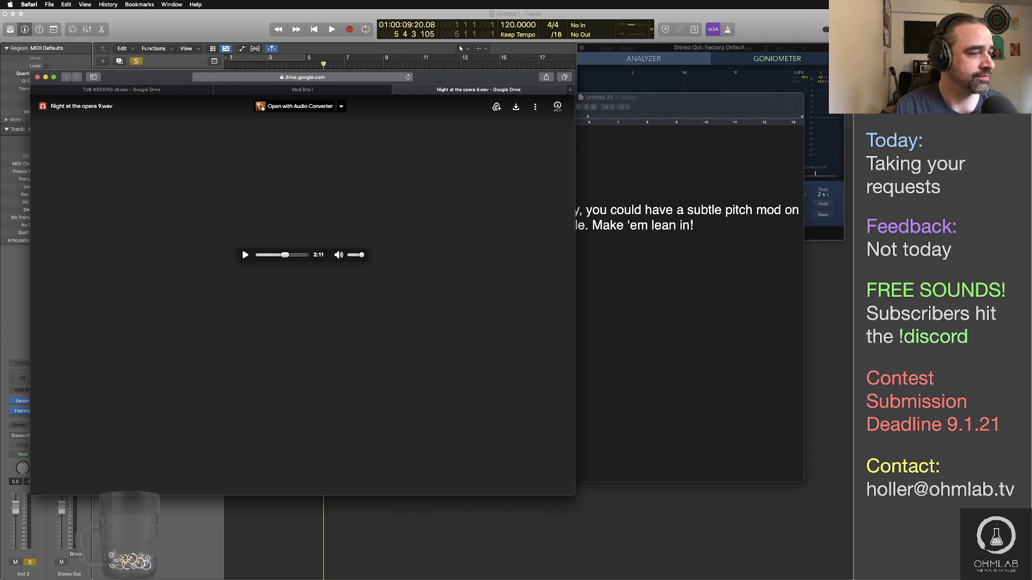
# Step: Switch to Logic Pro and open the Serum instrument of the Inst 2 track, moving its window fully into view
pyautogui.click(463, 511)
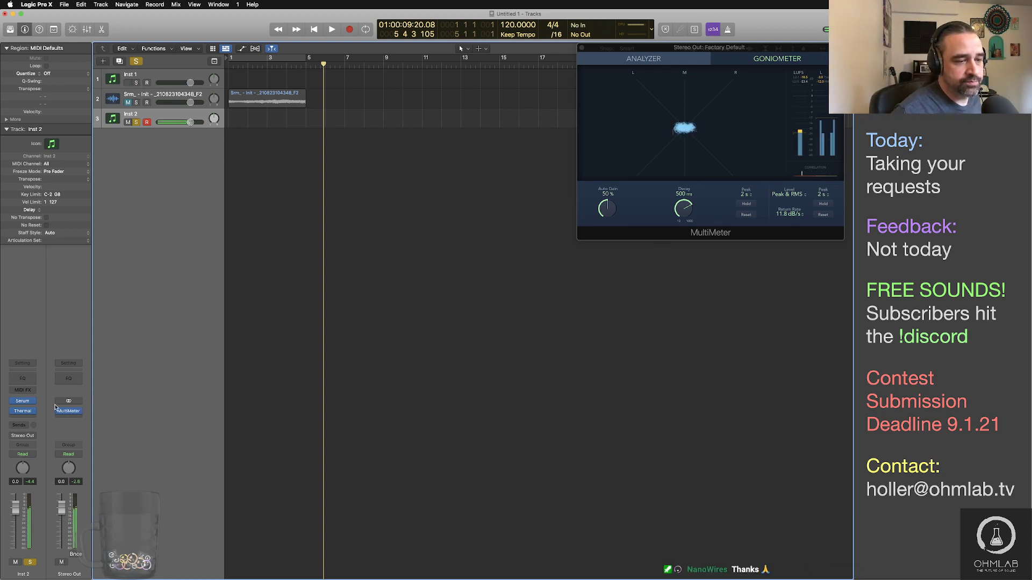
pyautogui.click(22, 401)
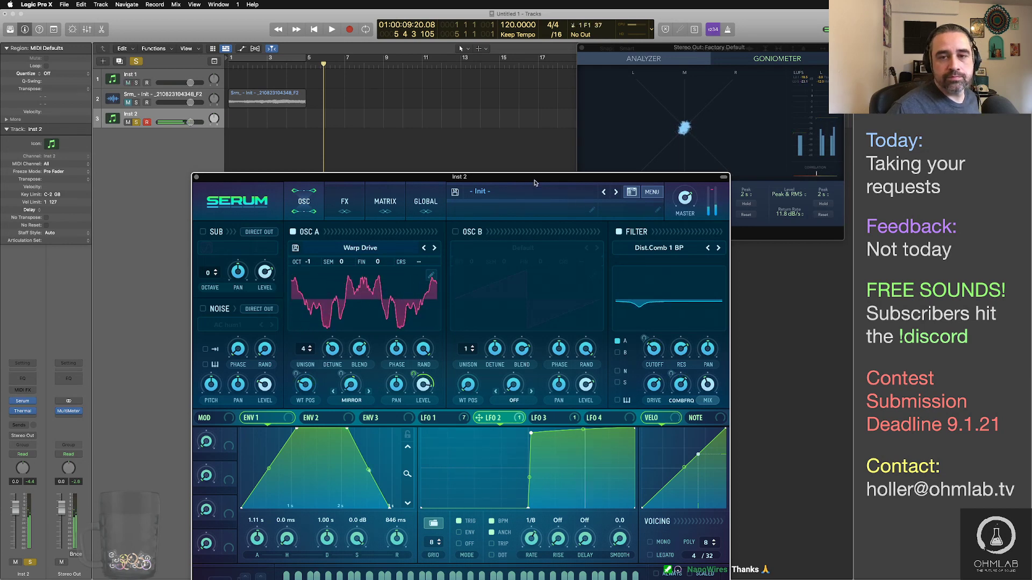
pyautogui.moveTo(534, 182); pyautogui.dragTo(495, 118)
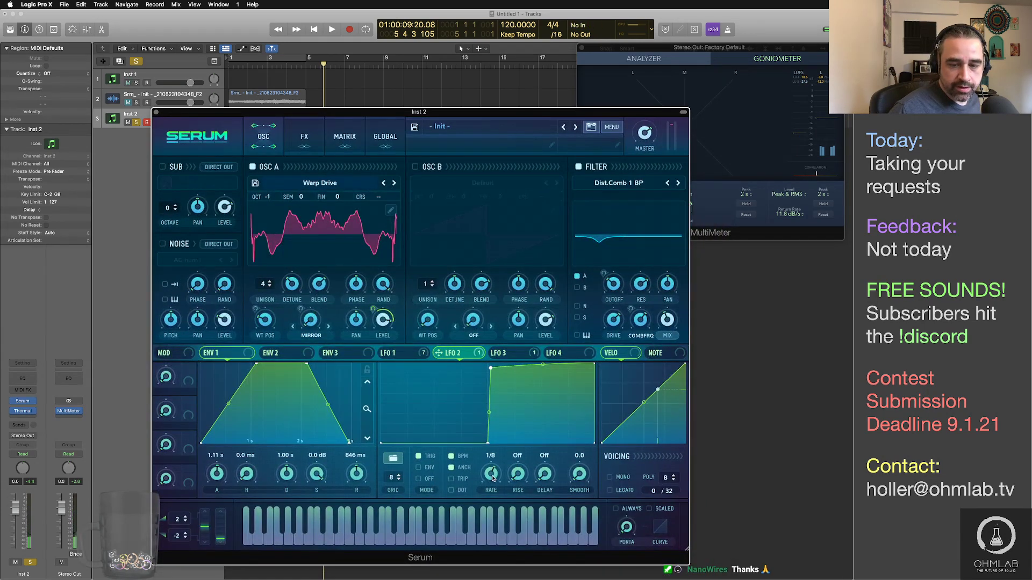
# Step: Try LFO 2 rates of 1/4 and 1/2 on the Serum patch and return the rate to 1/8
pyautogui.moveTo(494, 478); pyautogui.dragTo(493, 482)
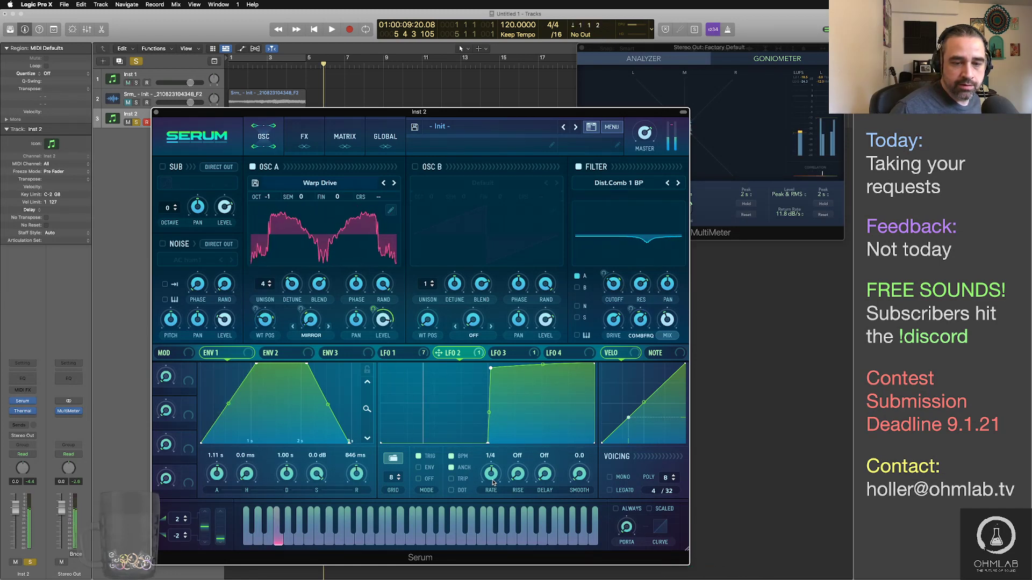
pyautogui.moveTo(494, 482); pyautogui.dragTo(491, 484)
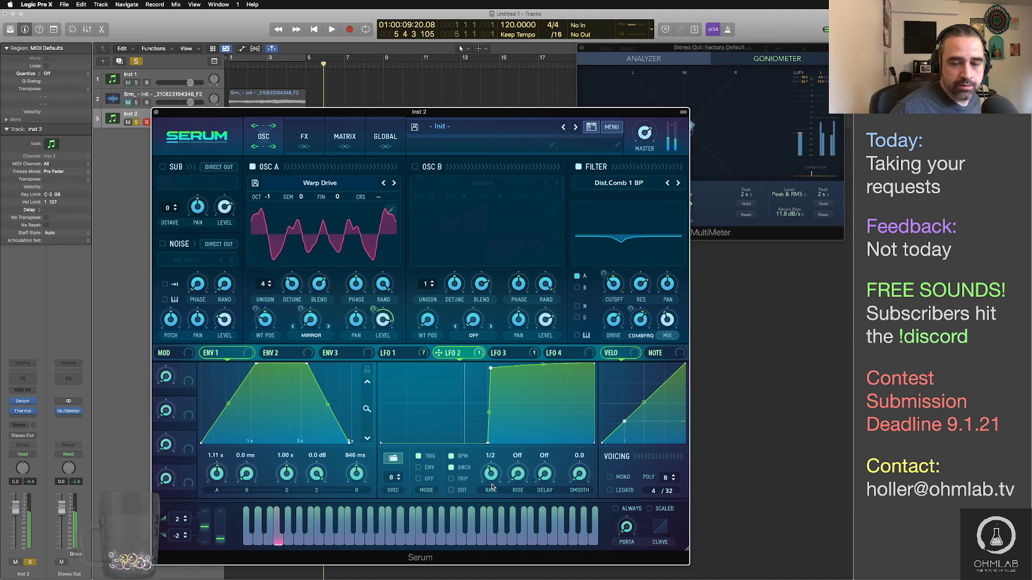
pyautogui.moveTo(491, 487); pyautogui.dragTo(488, 465)
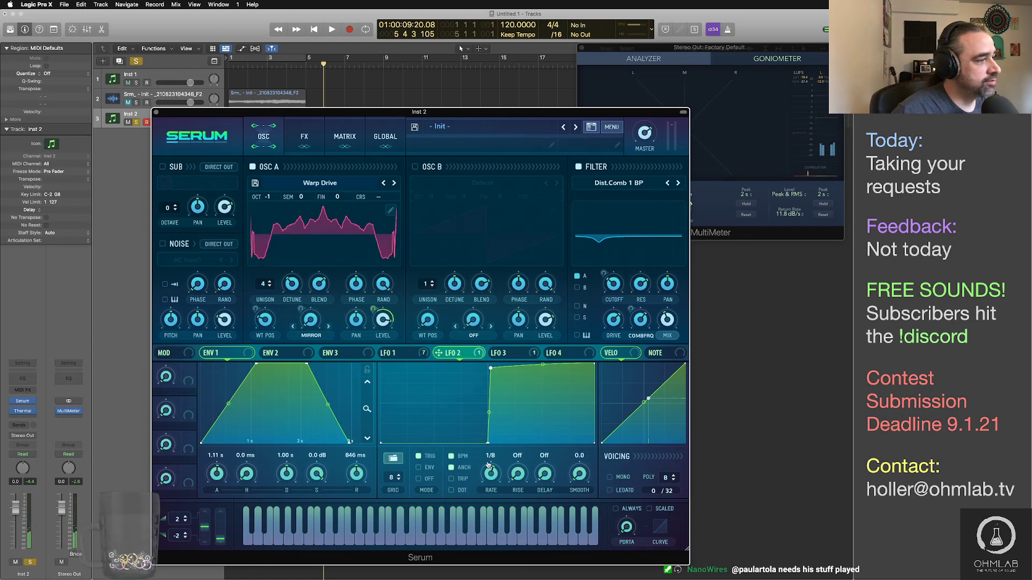
# Step: Switch to Finder, listen to the preview of ModBitulator Eins Snip.mp3, and close the preview
pyautogui.press('super+Tab')
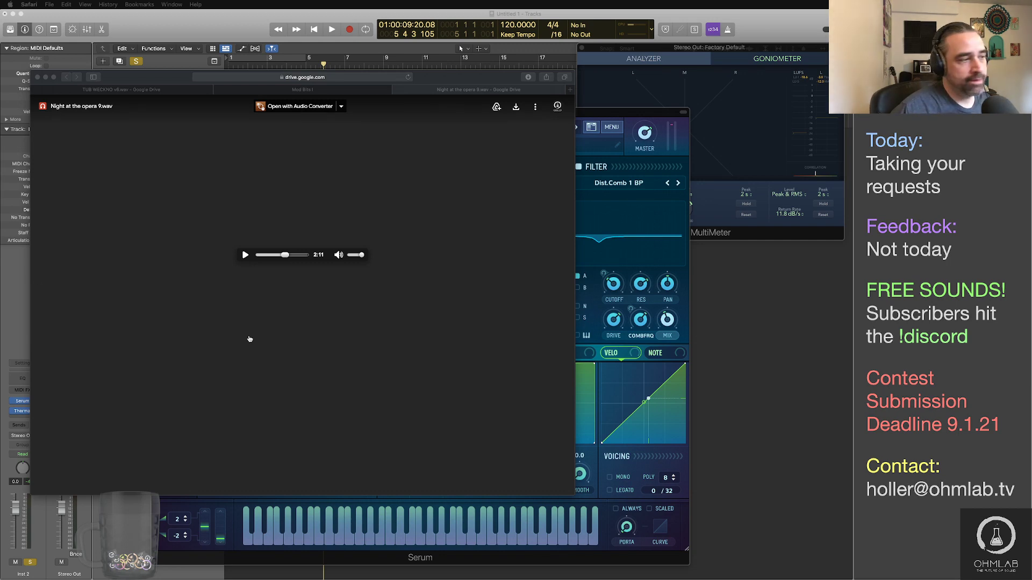
pyautogui.press('super+Tab')
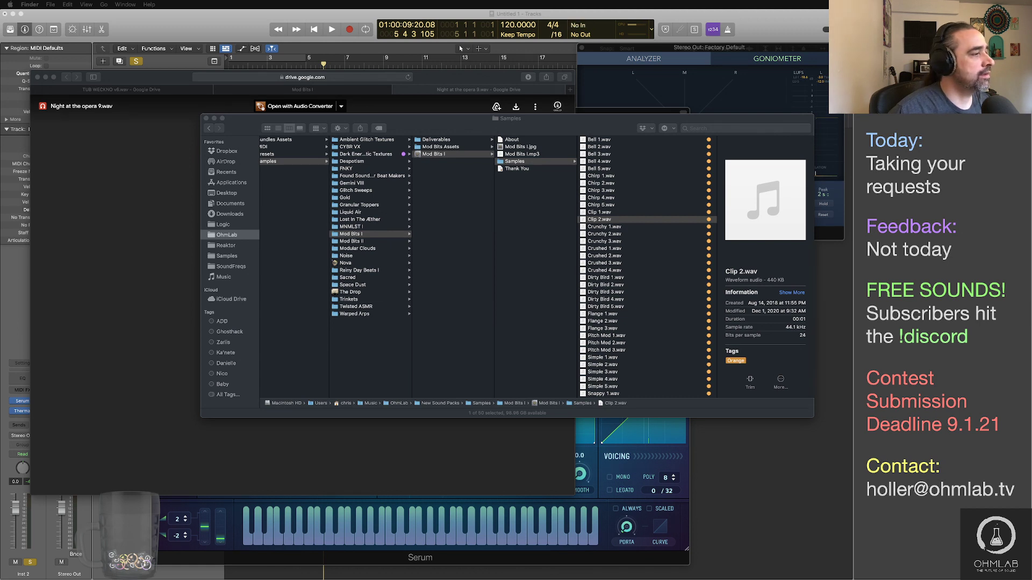
pyautogui.press('space')
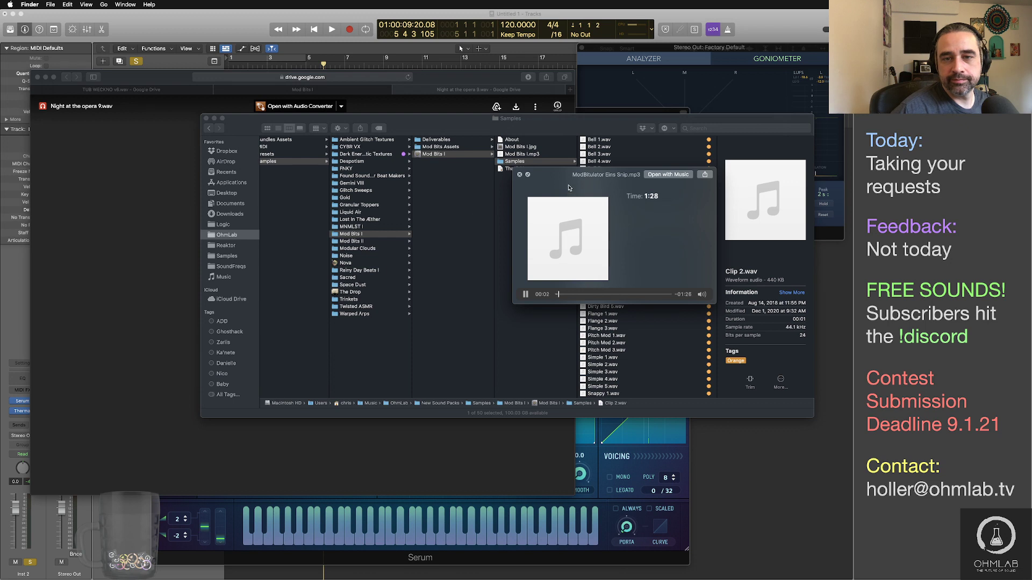
pyautogui.moveTo(568, 182); pyautogui.dragTo(424, 203)
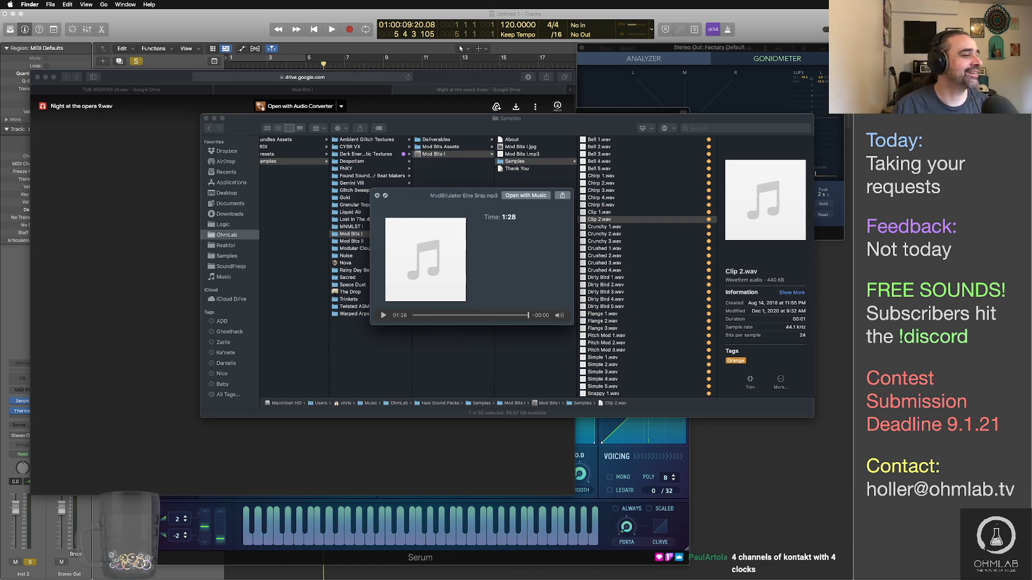
pyautogui.press('super+Tab')
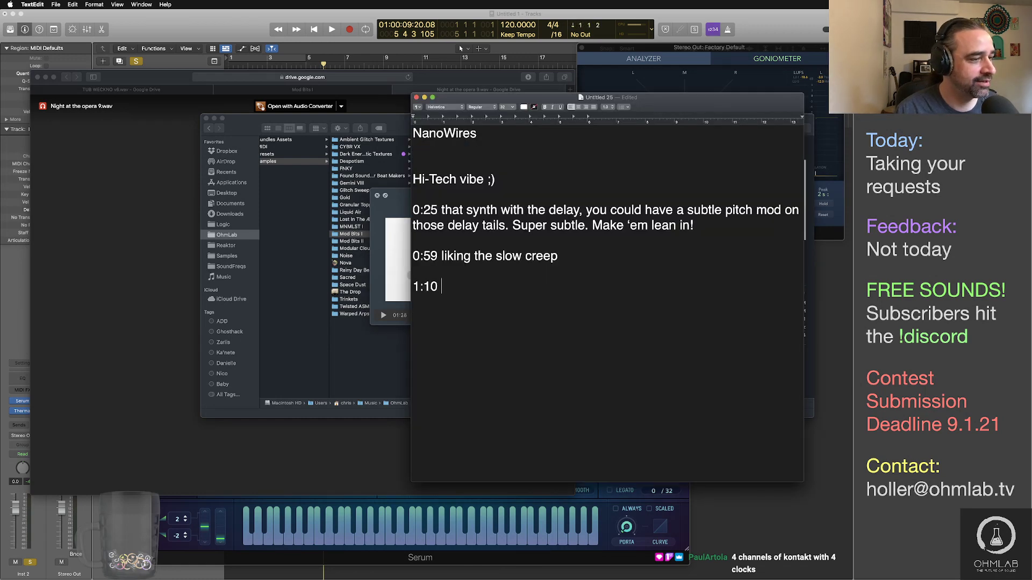
pyautogui.press('super+Tab')
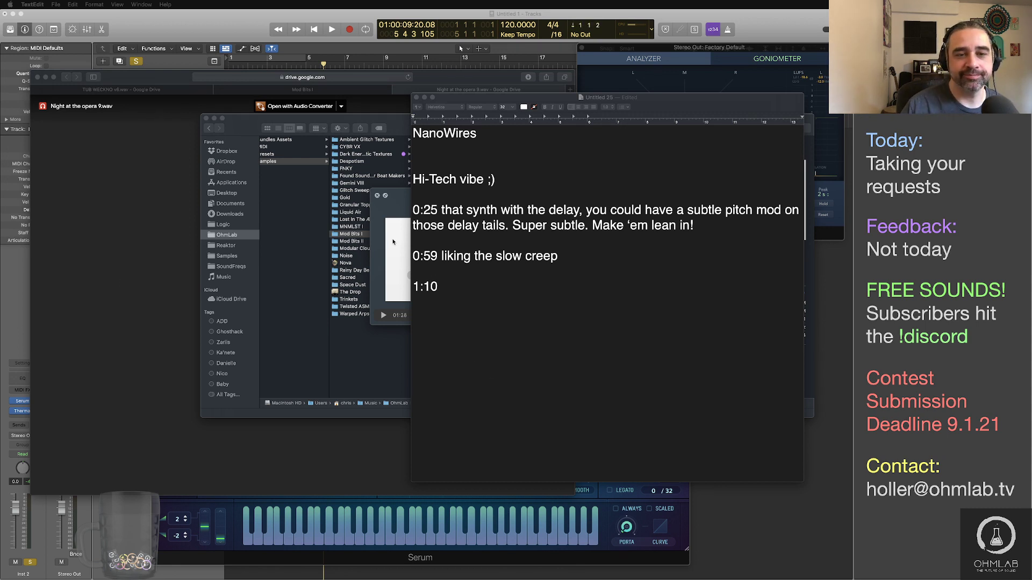
pyautogui.press('super+Tab')
pyautogui.press('space')
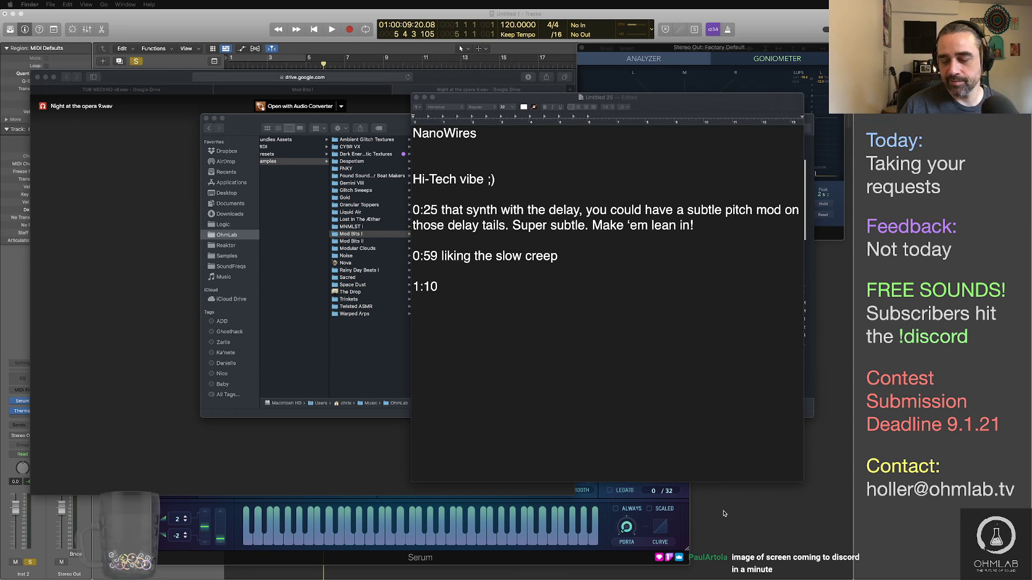
# Step: Switch back to Serum in Logic Pro, turn off the Phaser effect, and return to the oscillator page
pyautogui.press('super+Tab')
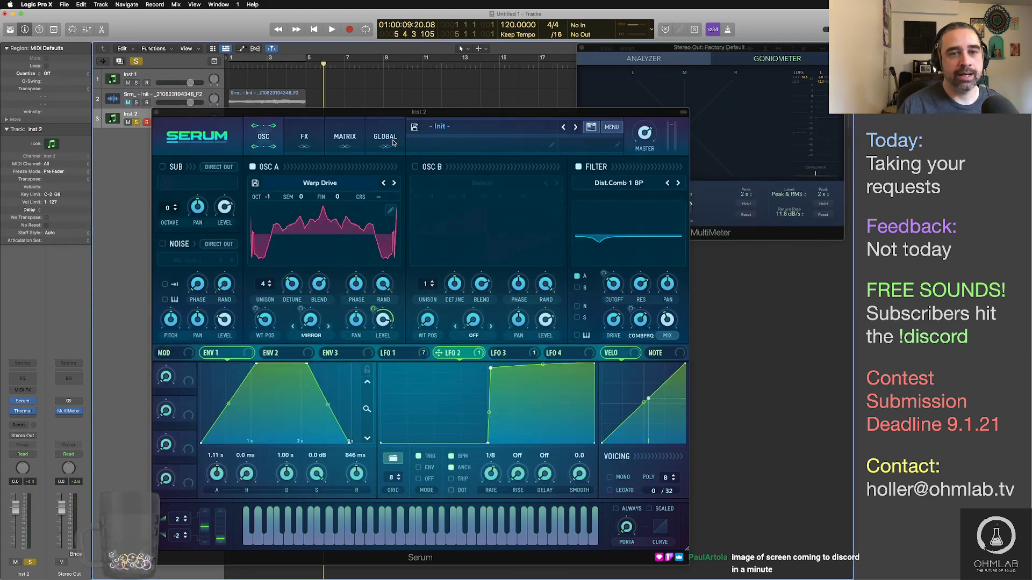
pyautogui.moveTo(389, 116); pyautogui.dragTo(475, 86)
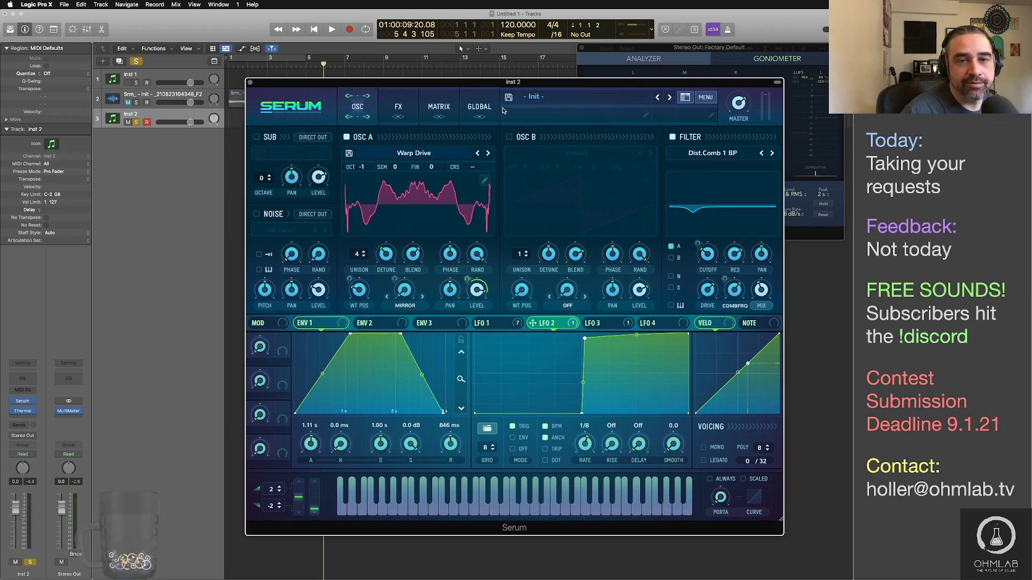
pyautogui.click(407, 116)
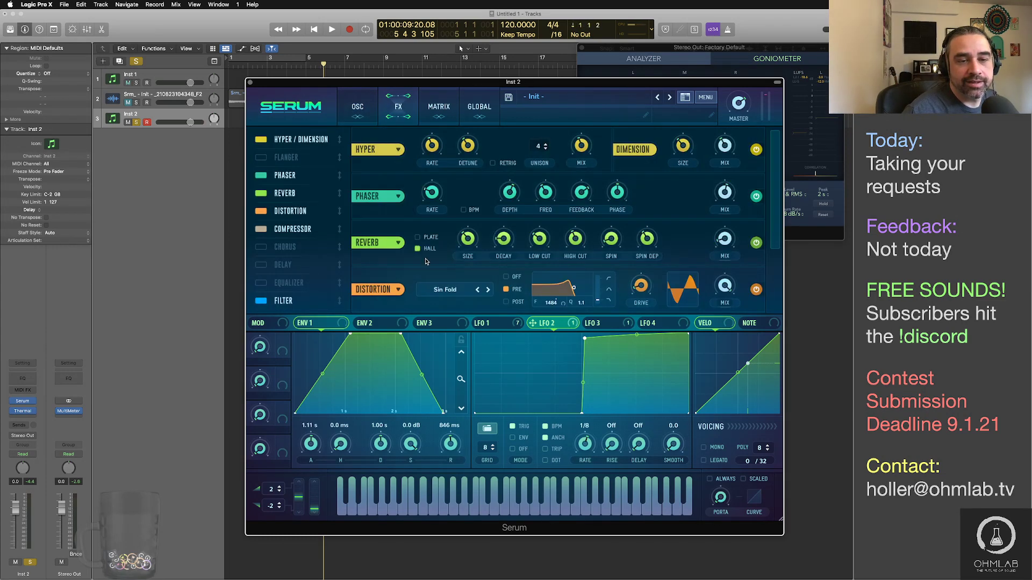
pyautogui.click(261, 176)
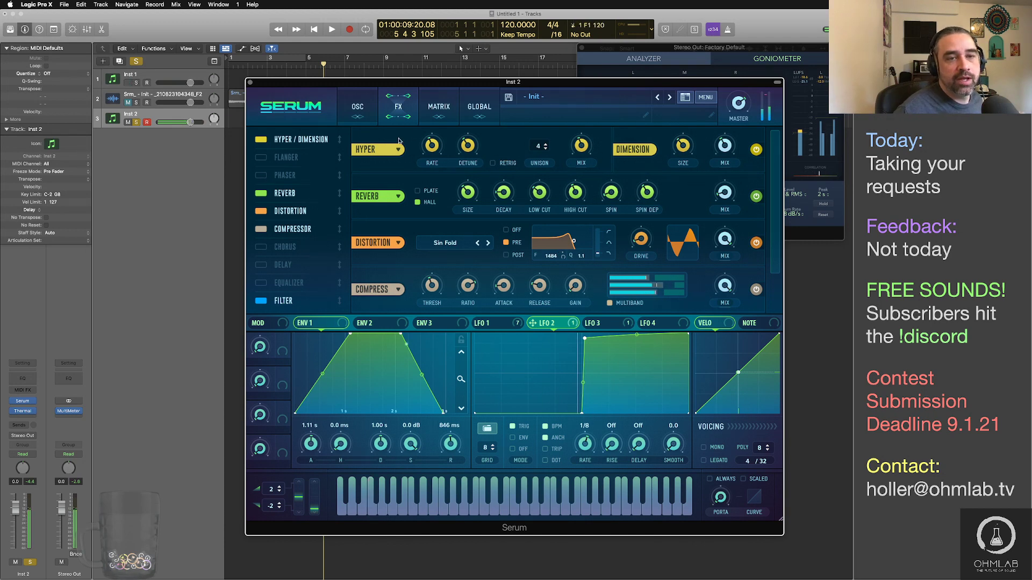
pyautogui.click(399, 142)
pyautogui.click(374, 116)
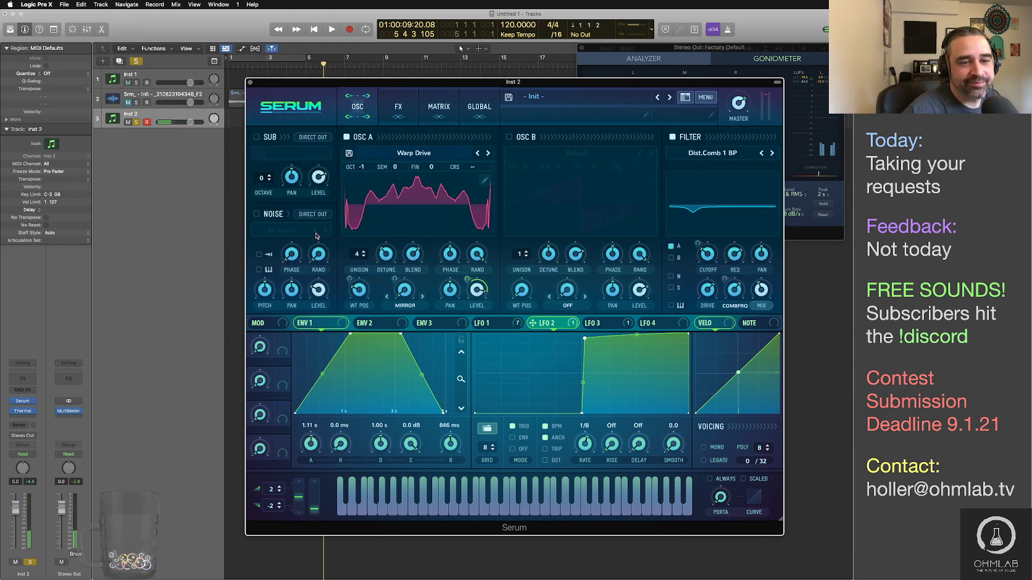
# Step: Enable Serum's noise oscillator with Blast Off from Ghosthack Psytrance Awakening 4 Noises, and turn off oscillator A
pyautogui.click(276, 228)
pyautogui.moveTo(318, 290)
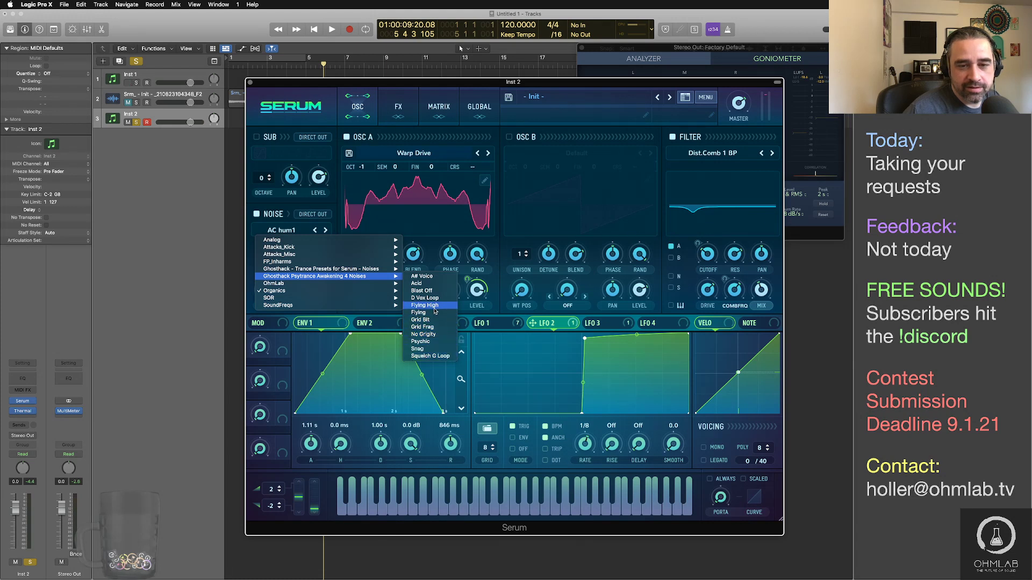
pyautogui.click(423, 291)
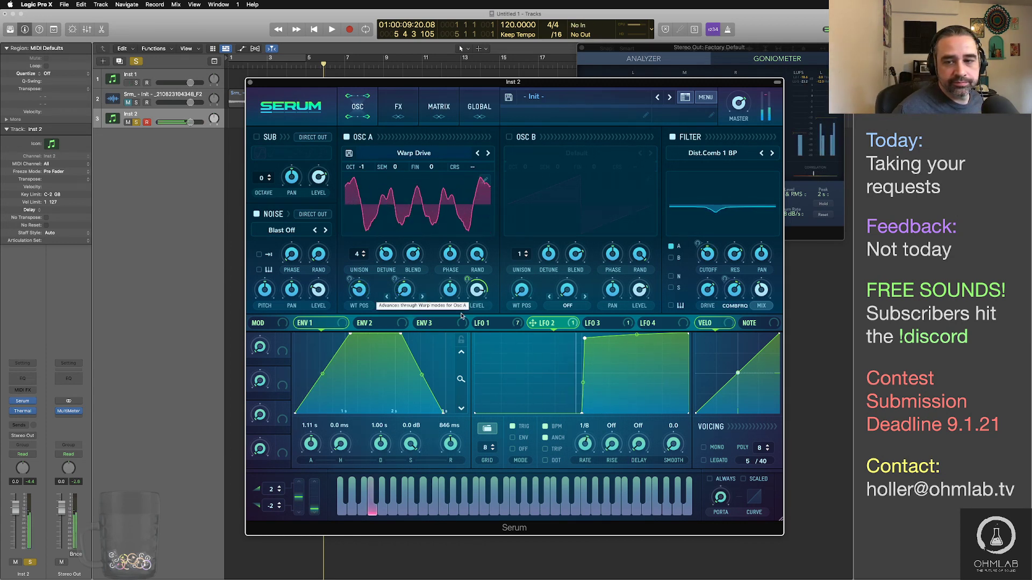
pyautogui.click(346, 138)
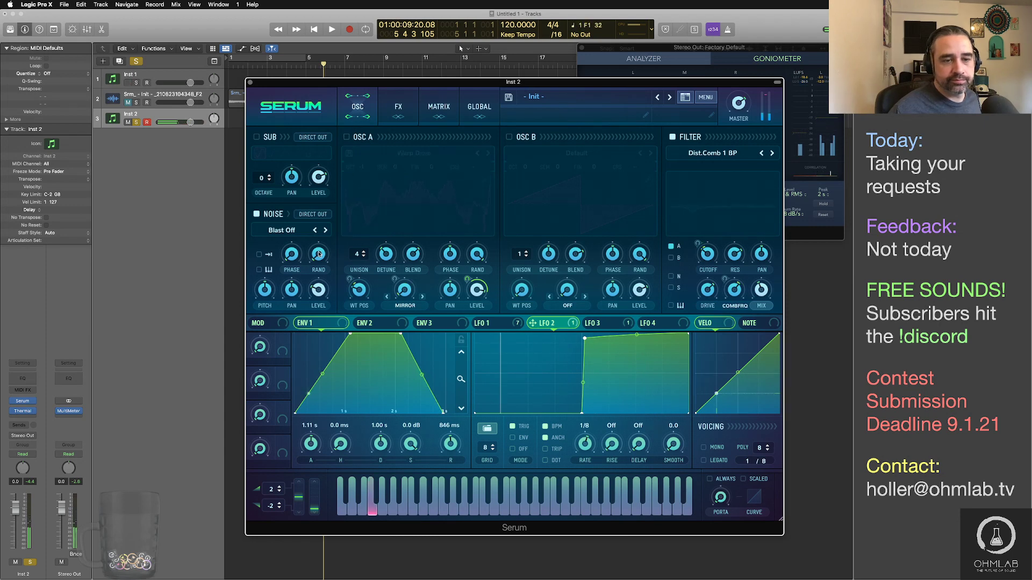
# Step: Load the OhmLab noise Vocal Atmosphere in Serum and insert a stereo Tuner after Thermal on the Inst 2 channel
pyautogui.click(294, 231)
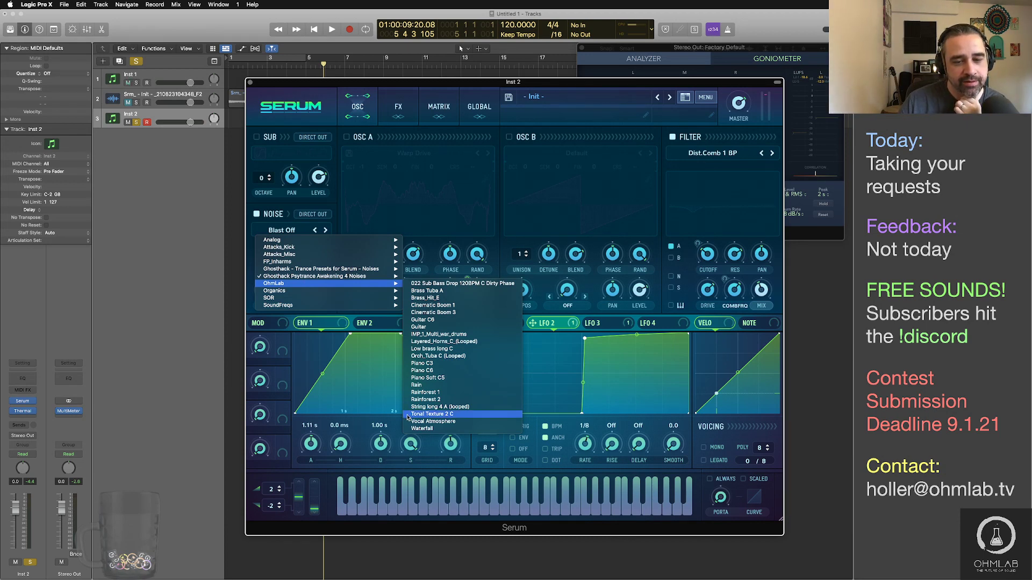
pyautogui.click(425, 421)
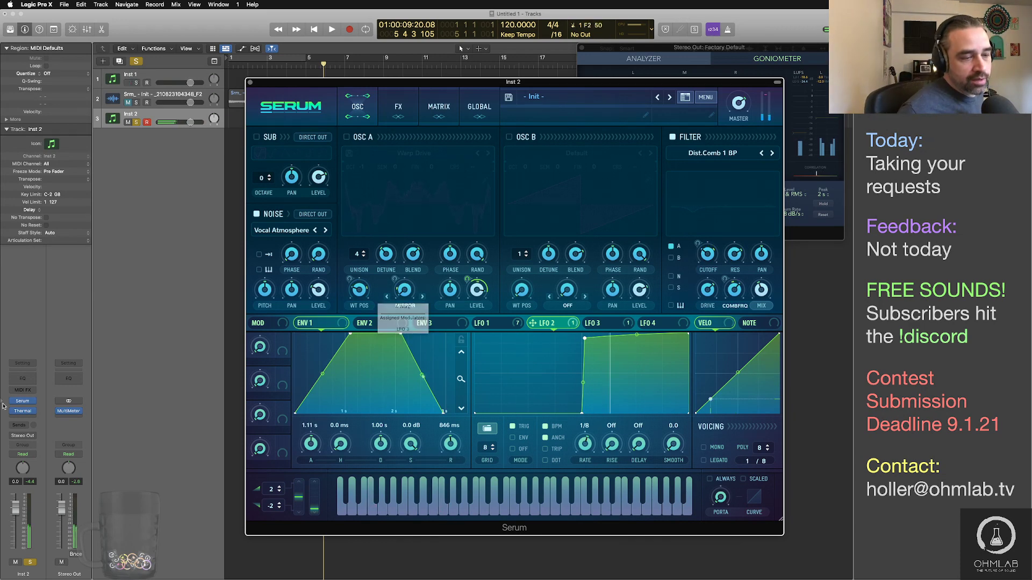
pyautogui.click(34, 419)
pyautogui.moveTo(54, 553)
pyautogui.moveTo(89, 573)
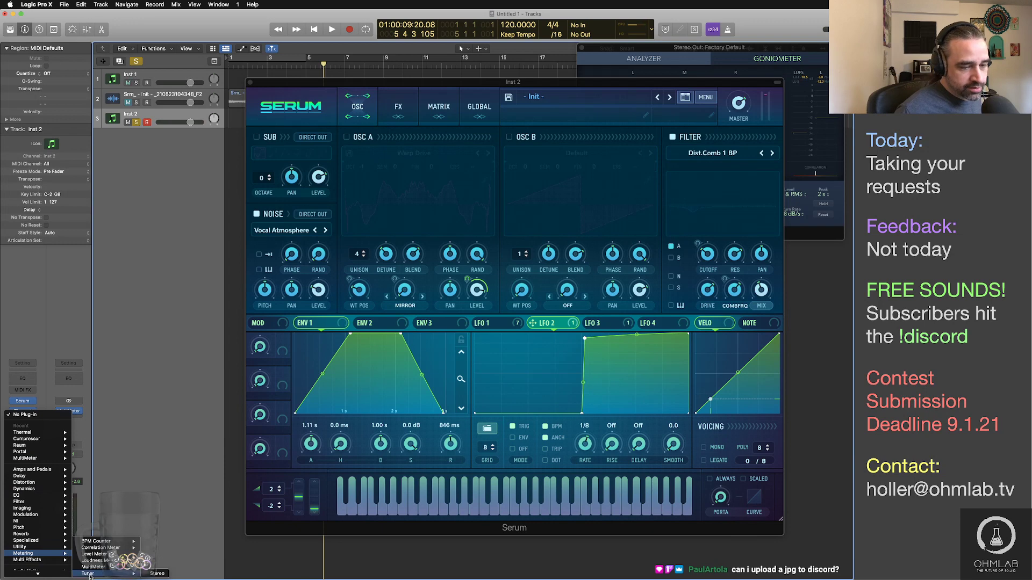
pyautogui.click(153, 573)
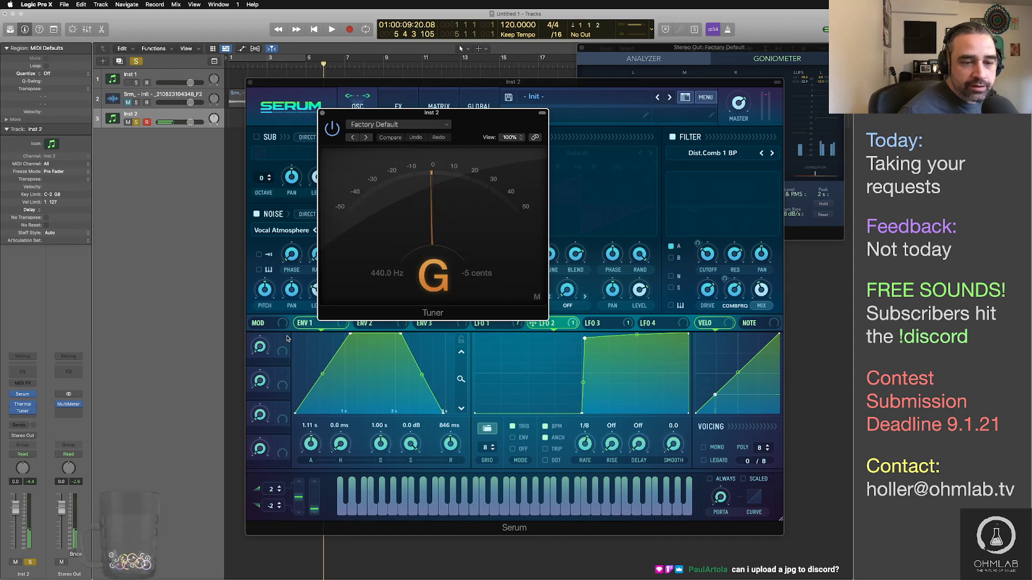
# Step: Arrange the Tuner and Serum windows so both are visible, and tune the noise oscillator's pitch against the tuner
pyautogui.click(265, 293)
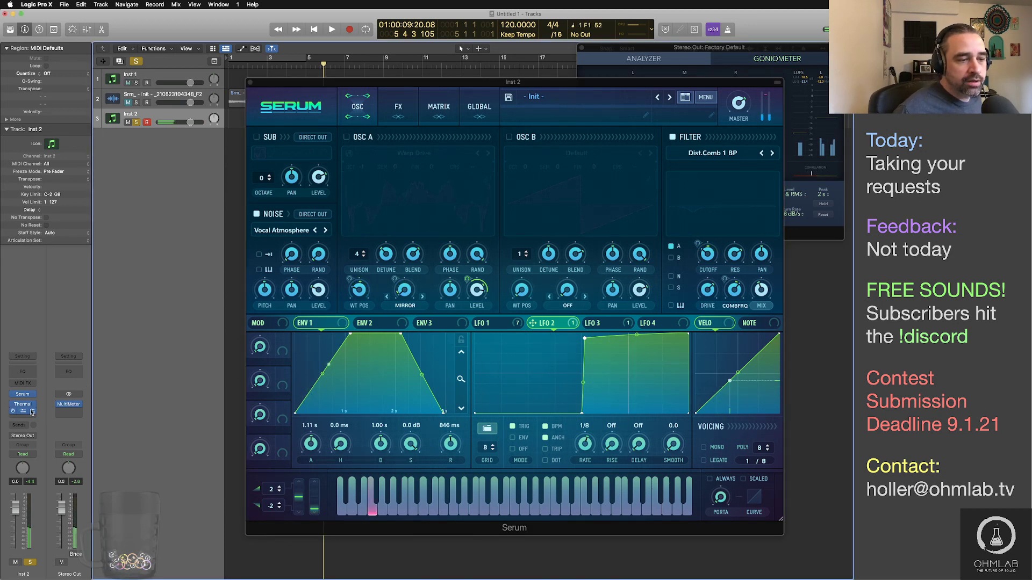
pyautogui.click(26, 412)
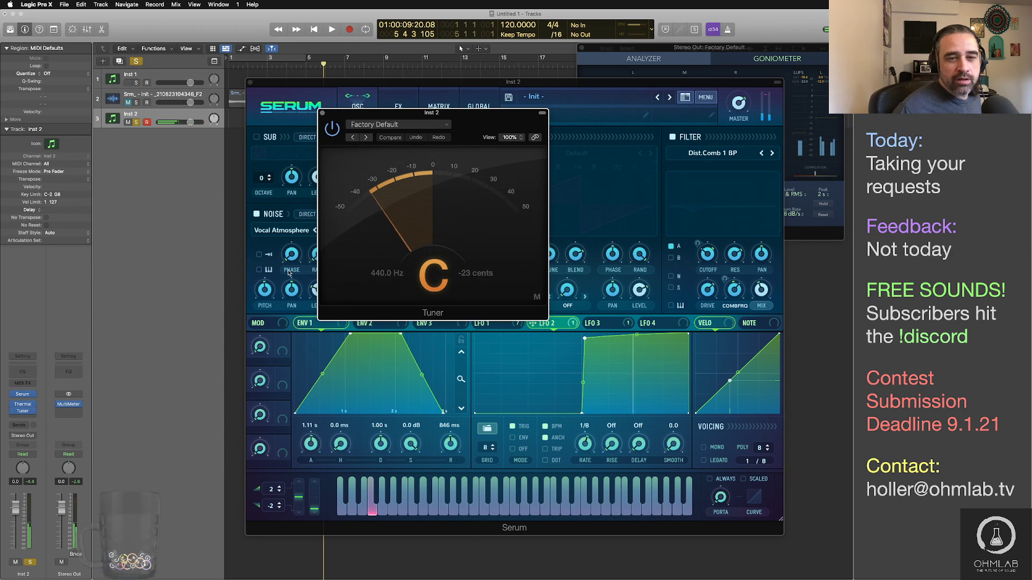
pyautogui.click(267, 295)
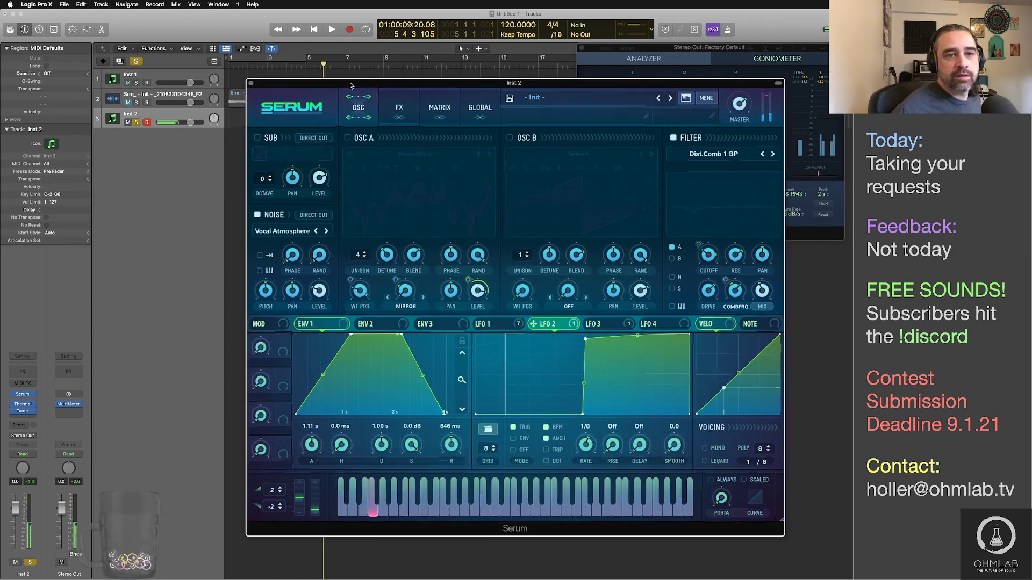
pyautogui.moveTo(350, 81); pyautogui.dragTo(372, 234)
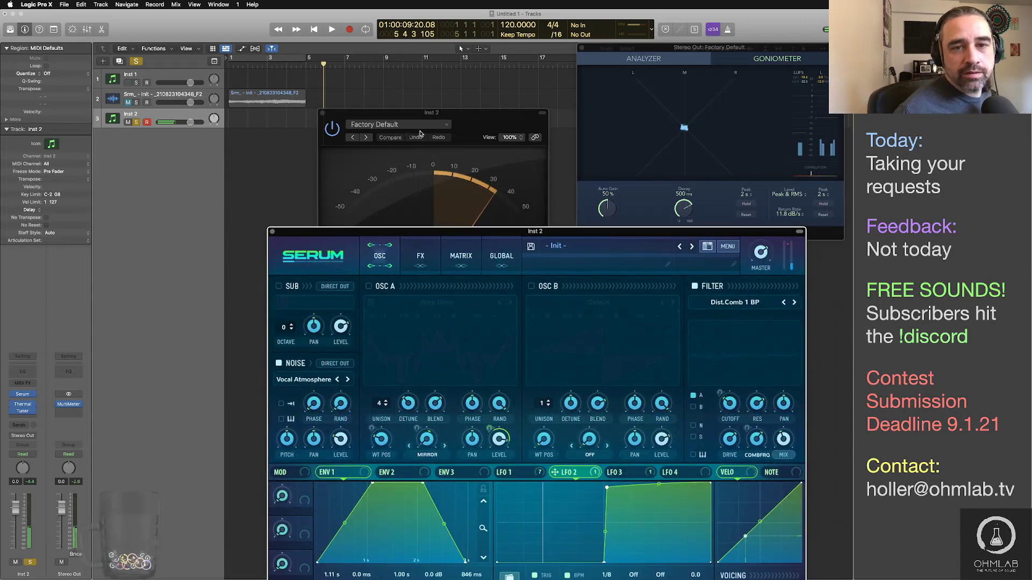
pyautogui.moveTo(459, 119); pyautogui.dragTo(236, 91)
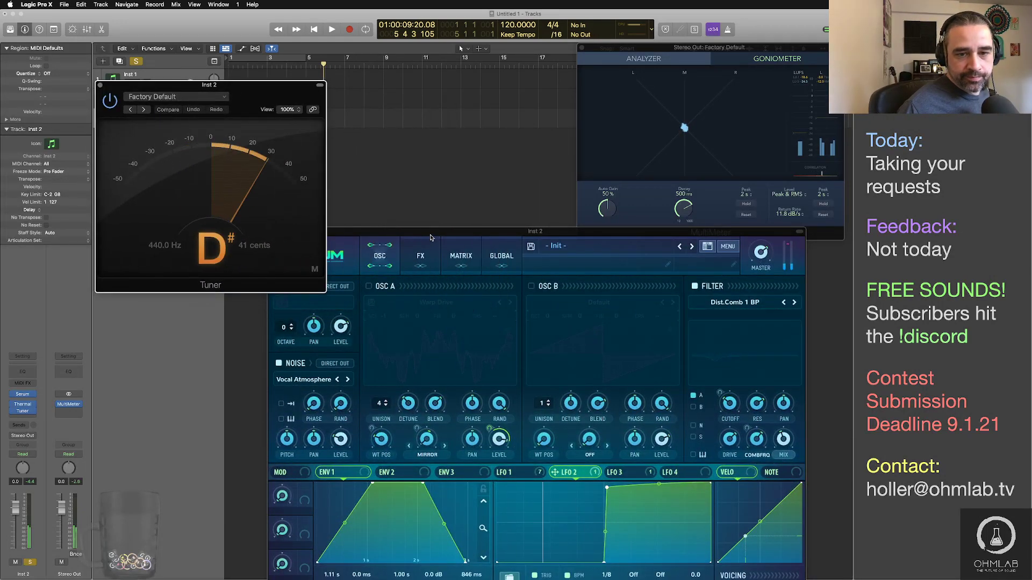
pyautogui.moveTo(388, 231); pyautogui.dragTo(405, 58)
pyautogui.moveTo(309, 267); pyautogui.dragTo(311, 274)
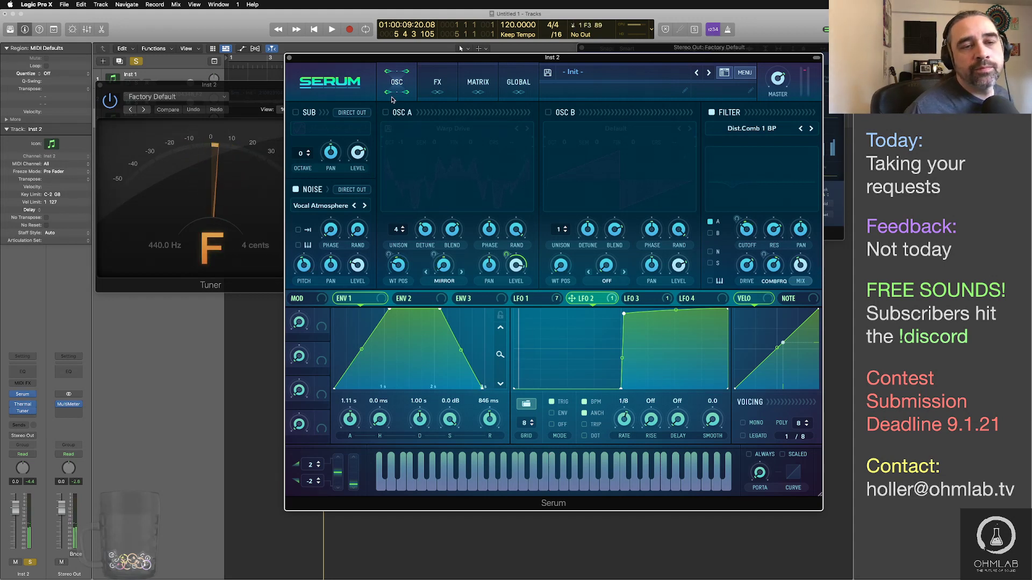
# Step: Turn on oscillator A, the sub oscillator and oscillator B, lower oscillator B's level, and show LFO 1
pyautogui.click(386, 113)
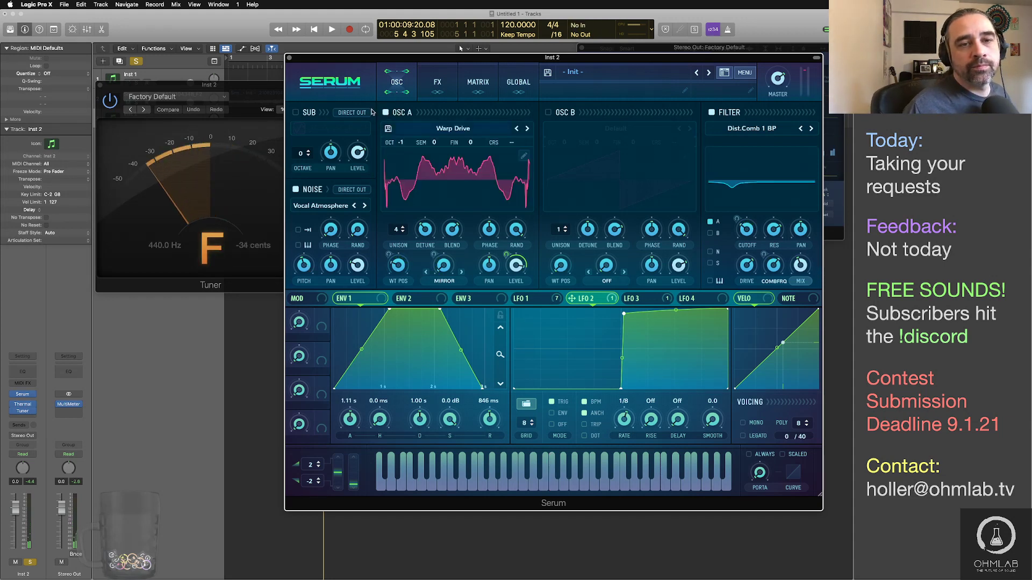
pyautogui.click(300, 112)
pyautogui.click(548, 113)
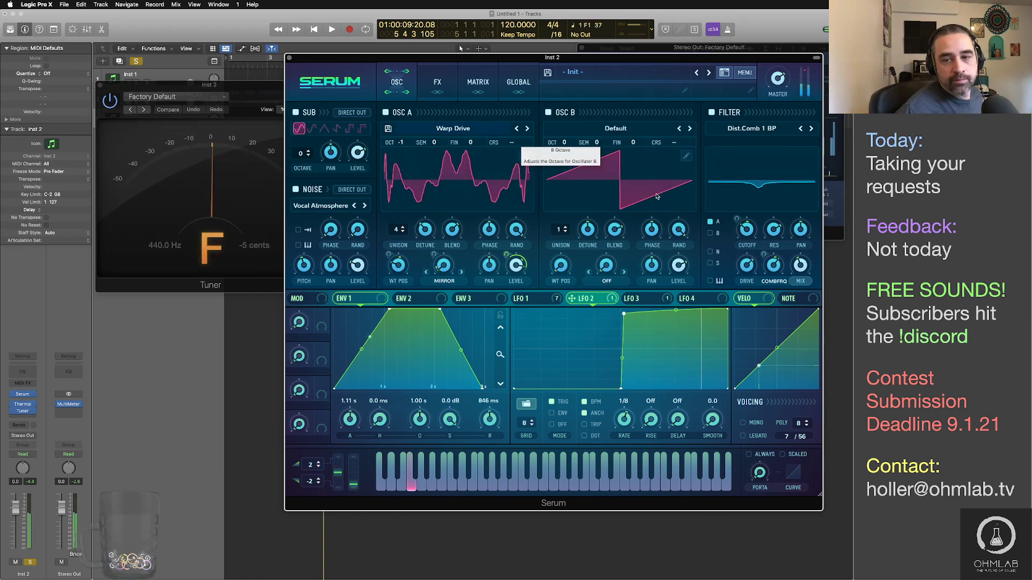
pyautogui.moveTo(678, 266); pyautogui.dragTo(679, 287)
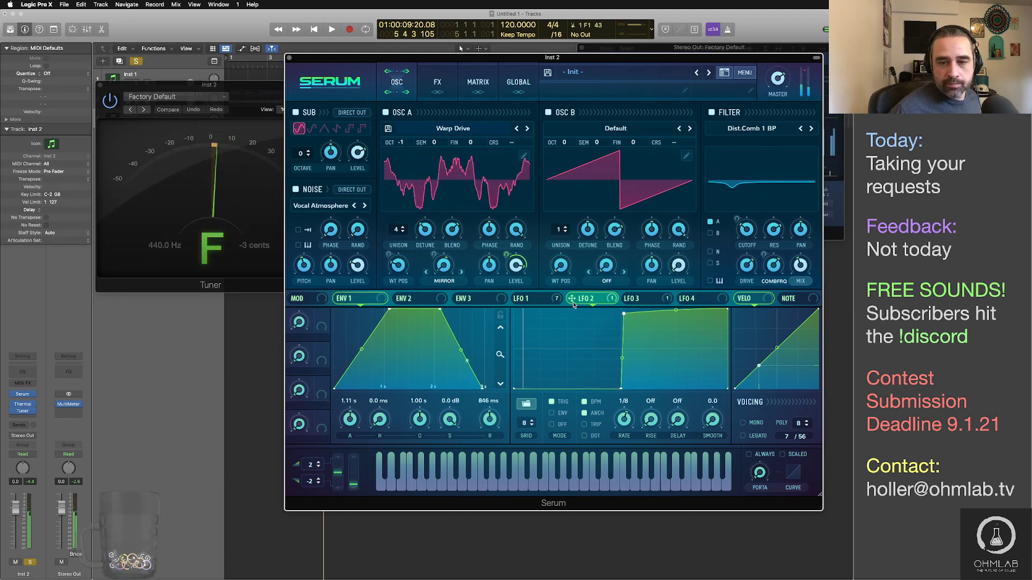
pyautogui.click(554, 298)
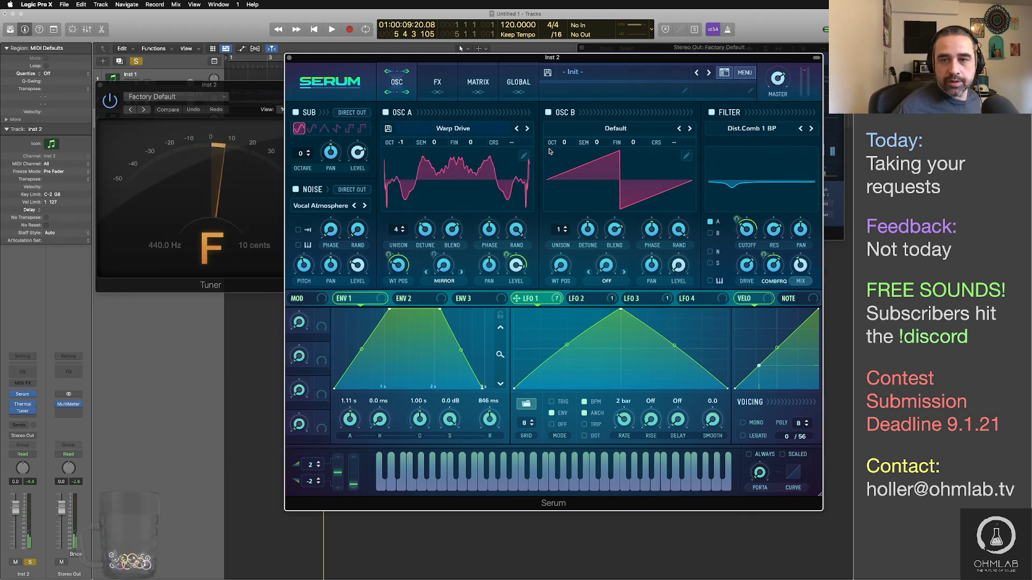
# Step: Load the Analog wavetable Basic Mg in oscillator B, turn off oscillator A, and adjust oscillator B's wavetable position and level
pyautogui.click(632, 127)
pyautogui.moveTo(618, 138)
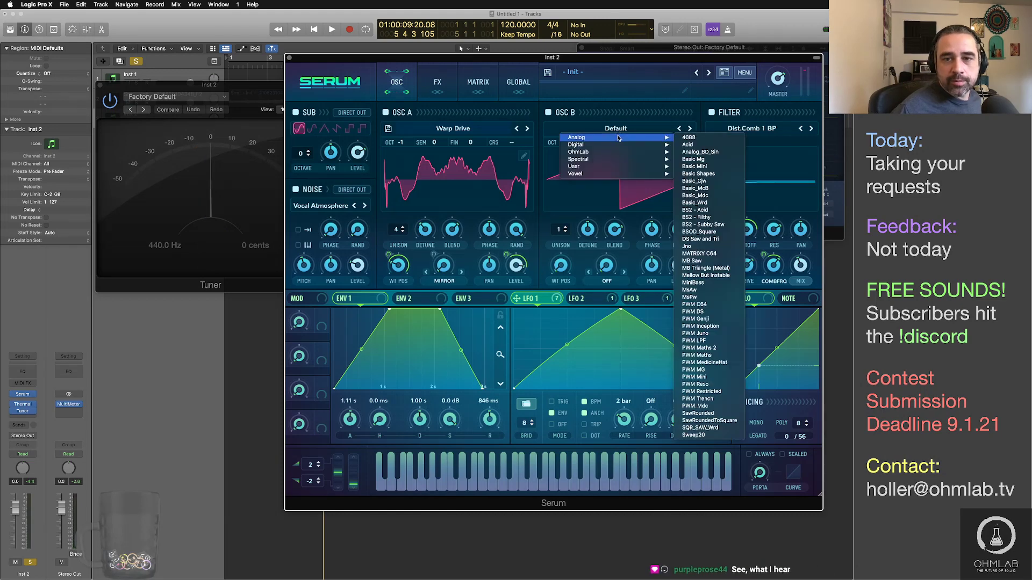
pyautogui.click(693, 160)
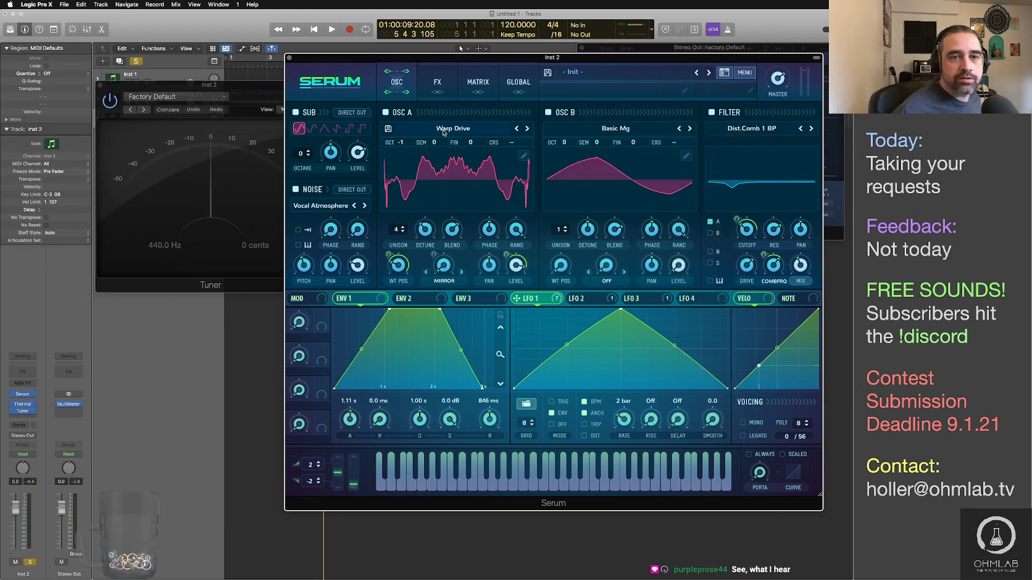
pyautogui.click(386, 112)
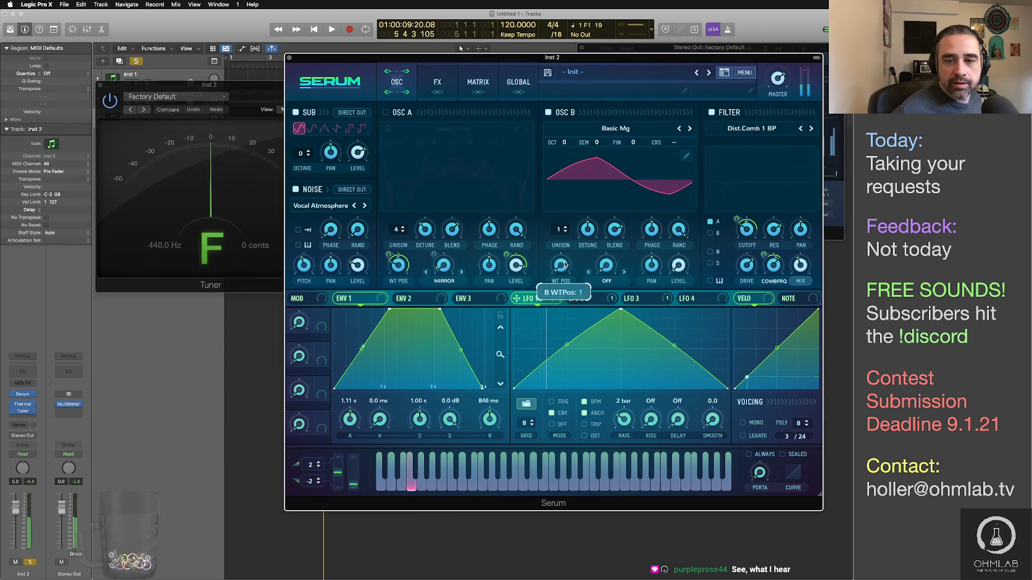
pyautogui.moveTo(561, 265); pyautogui.dragTo(558, 206)
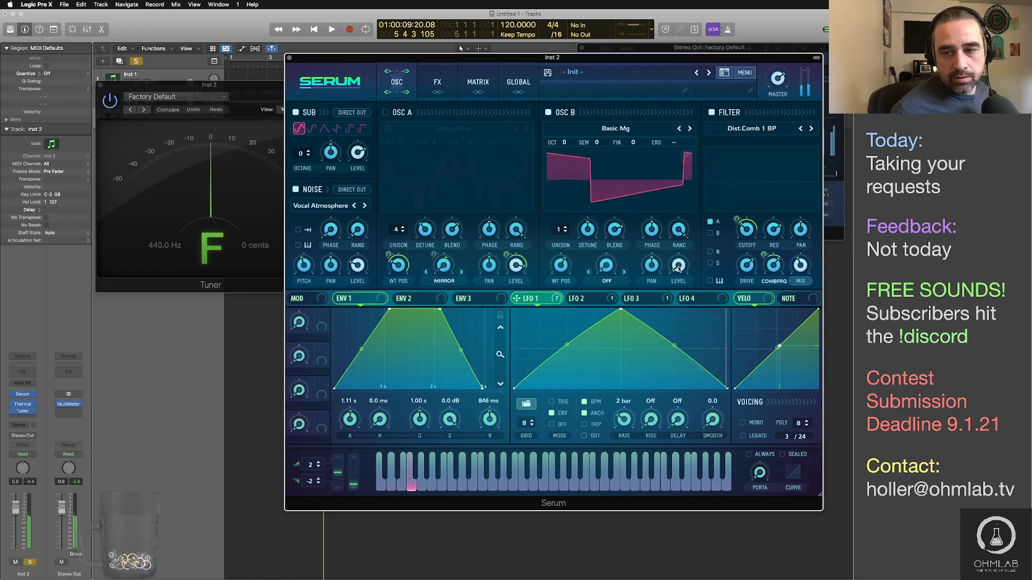
pyautogui.moveTo(675, 268); pyautogui.dragTo(676, 244)
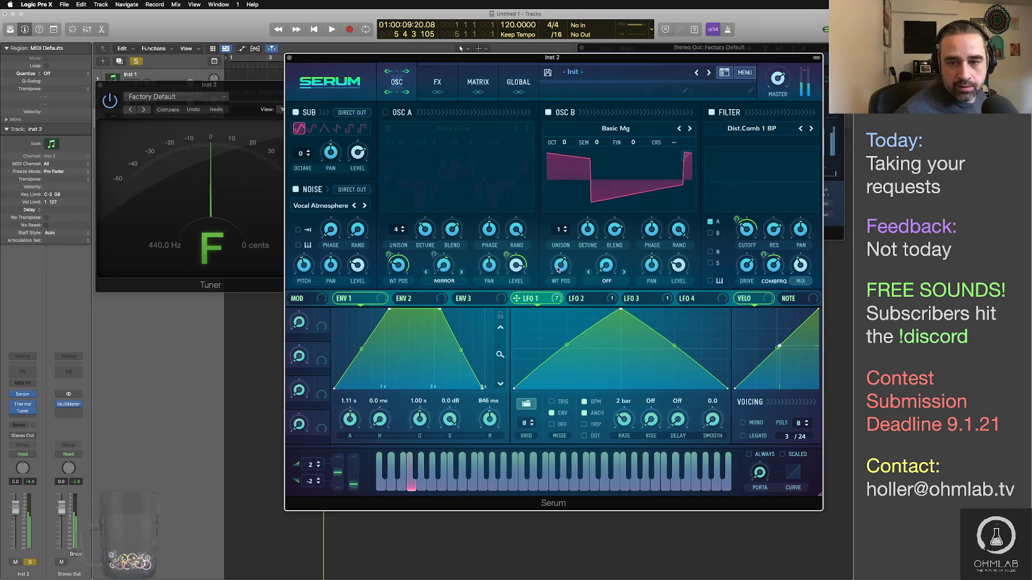
pyautogui.moveTo(558, 268); pyautogui.dragTo(561, 262)
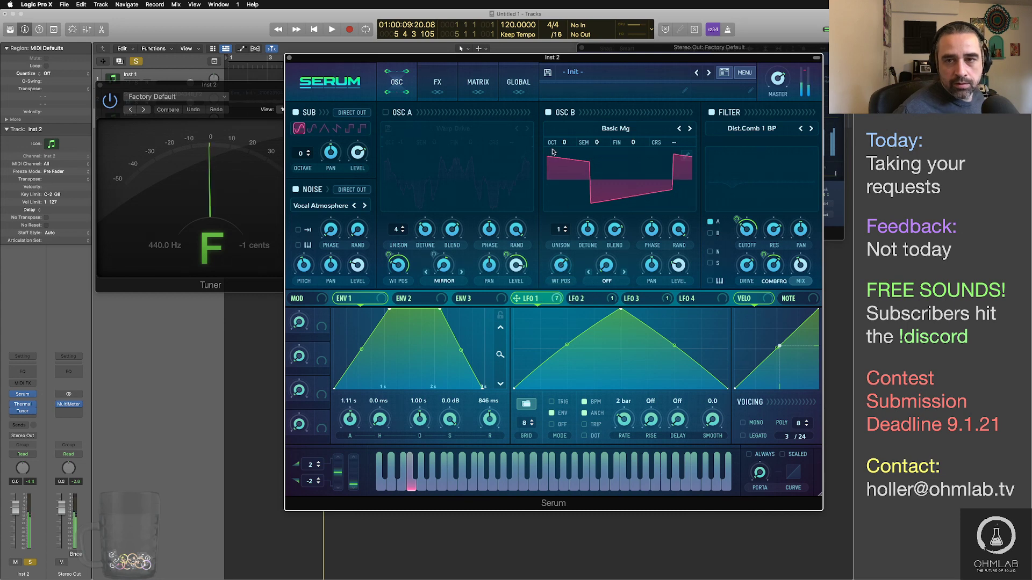
# Step: Try the Analog wavetable Basic Shapes in oscillator B with a raised wavetable position
pyautogui.click(569, 134)
pyautogui.moveTo(618, 137)
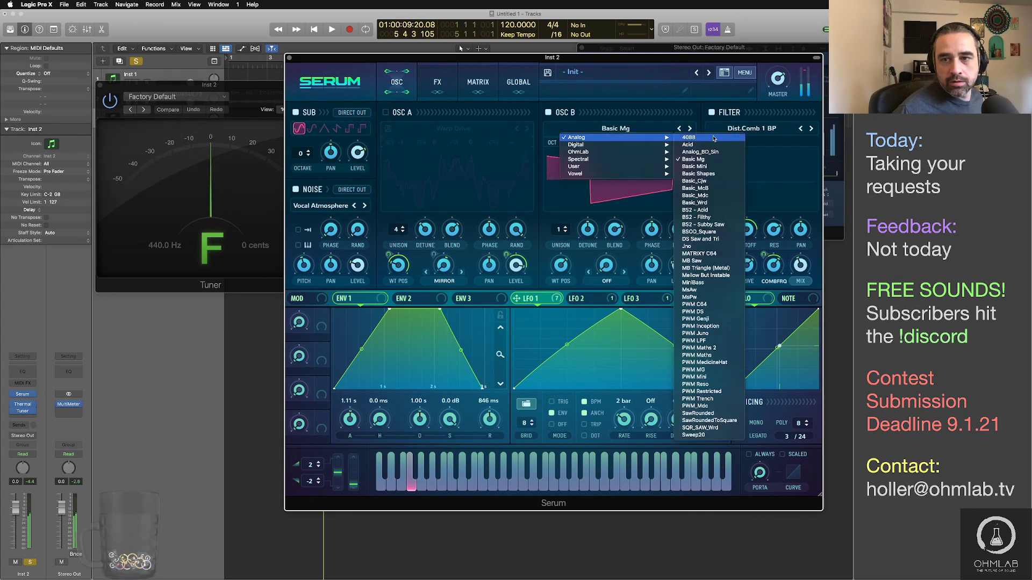
pyautogui.click(699, 174)
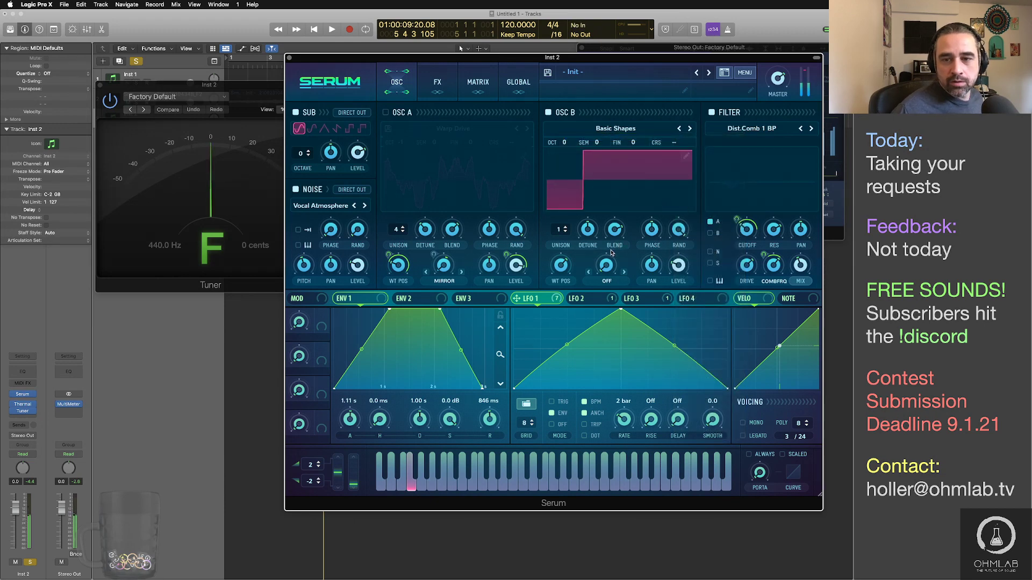
pyautogui.moveTo(562, 266); pyautogui.dragTo(584, 166)
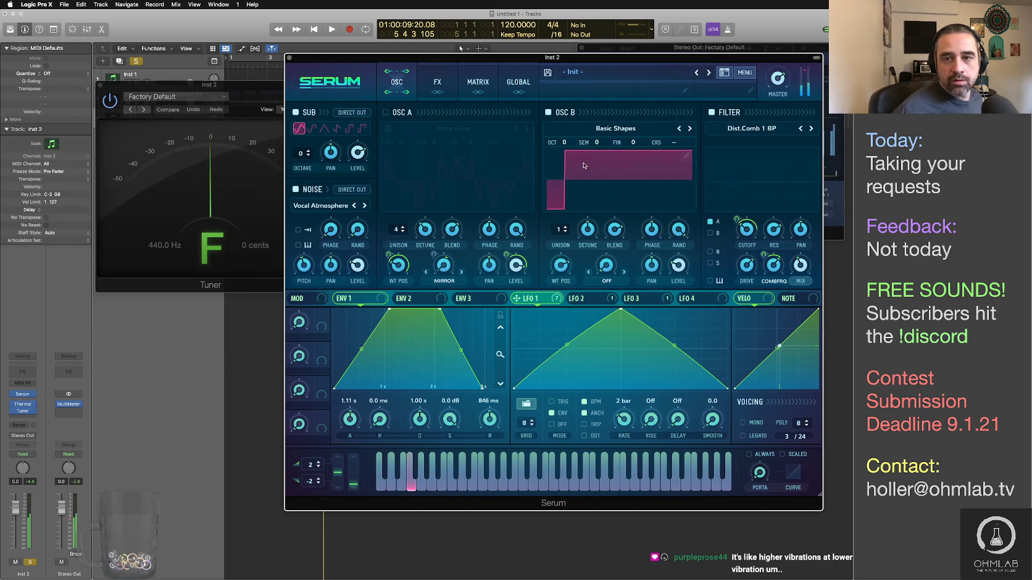
# Step: Switch oscillator B back to the Basic Mg wavetable and readjust its wavetable position
pyautogui.click(613, 128)
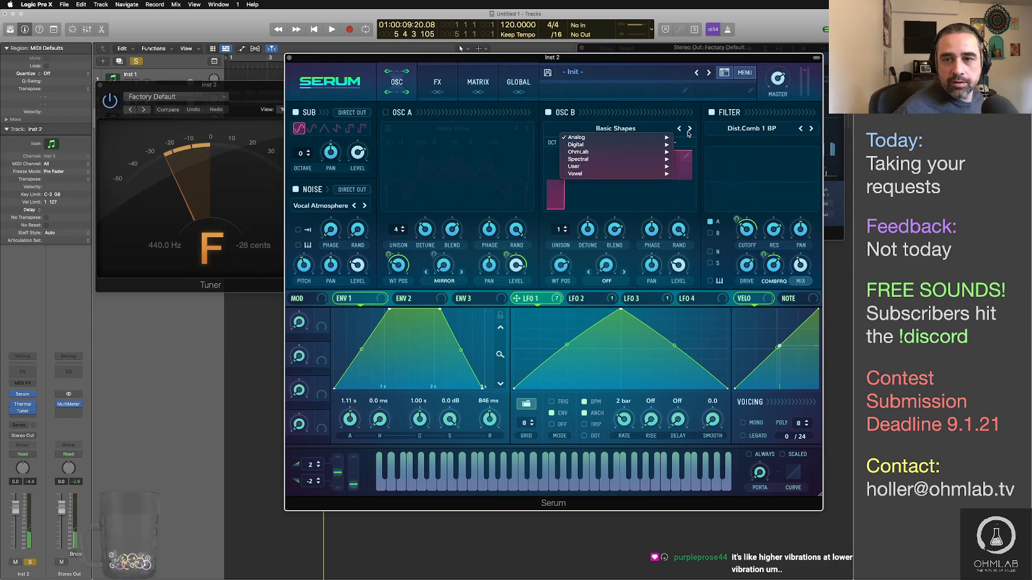
pyautogui.moveTo(673, 139)
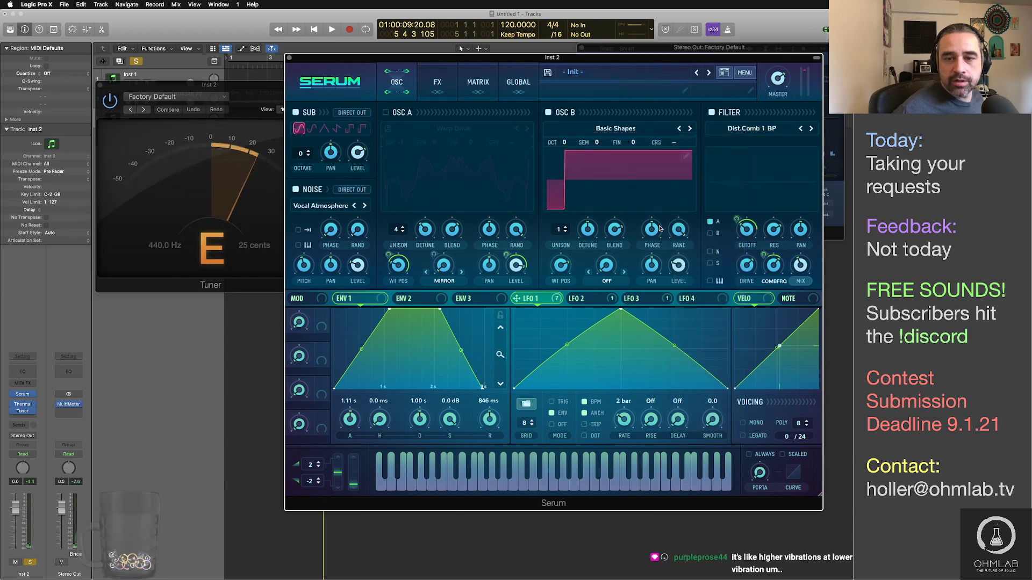
pyautogui.click(708, 160)
pyautogui.moveTo(561, 265); pyautogui.dragTo(565, 277)
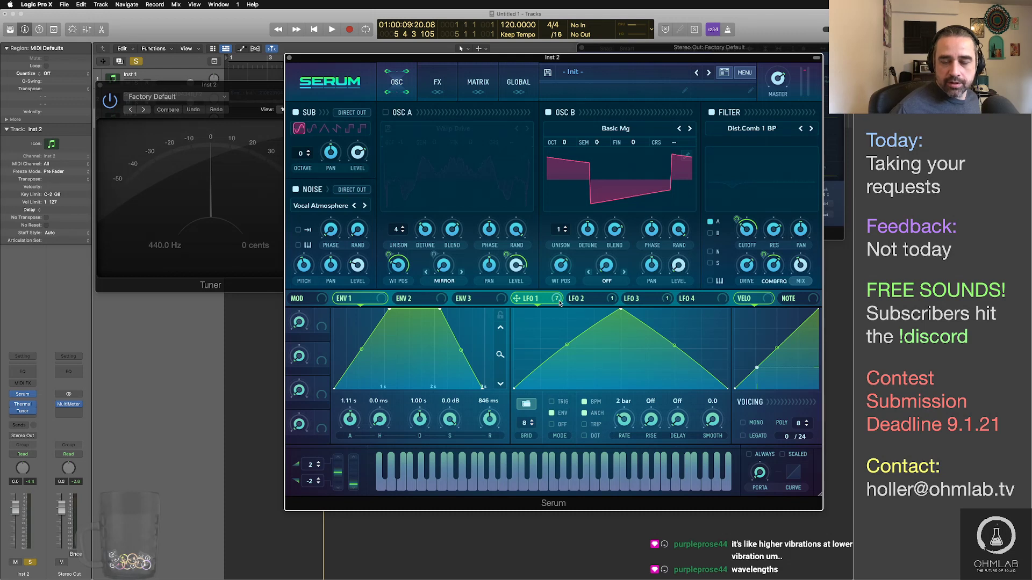
pyautogui.click(564, 544)
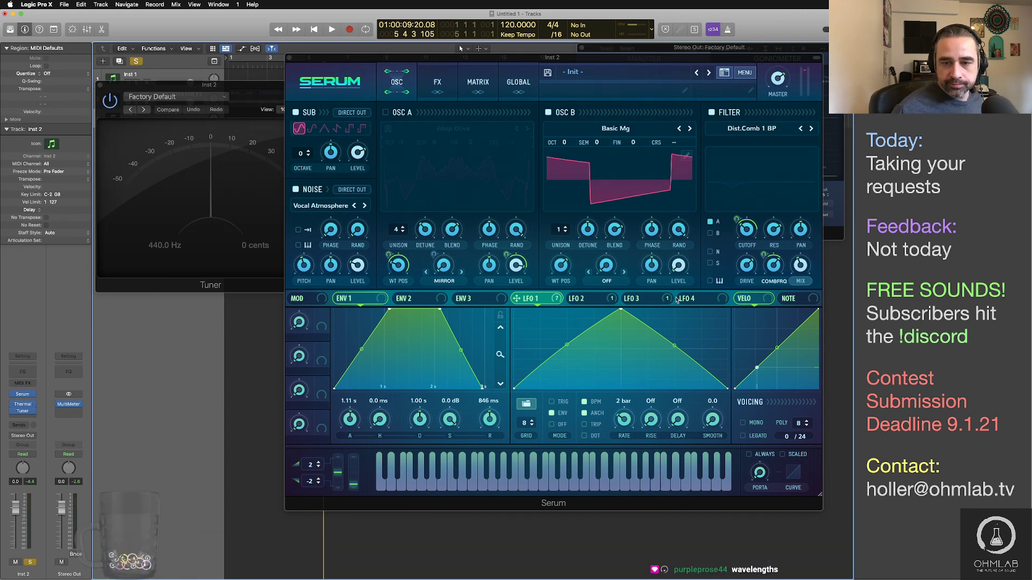
# Step: Assign LFO 1 to oscillator B's level and wavetable position and to the noise oscillator's level
pyautogui.moveTo(557, 300); pyautogui.dragTo(668, 292)
pyautogui.moveTo(556, 302)
pyautogui.mouseDown()
pyautogui.moveTo(565, 278)
pyautogui.moveTo(552, 268)
pyautogui.mouseUp()
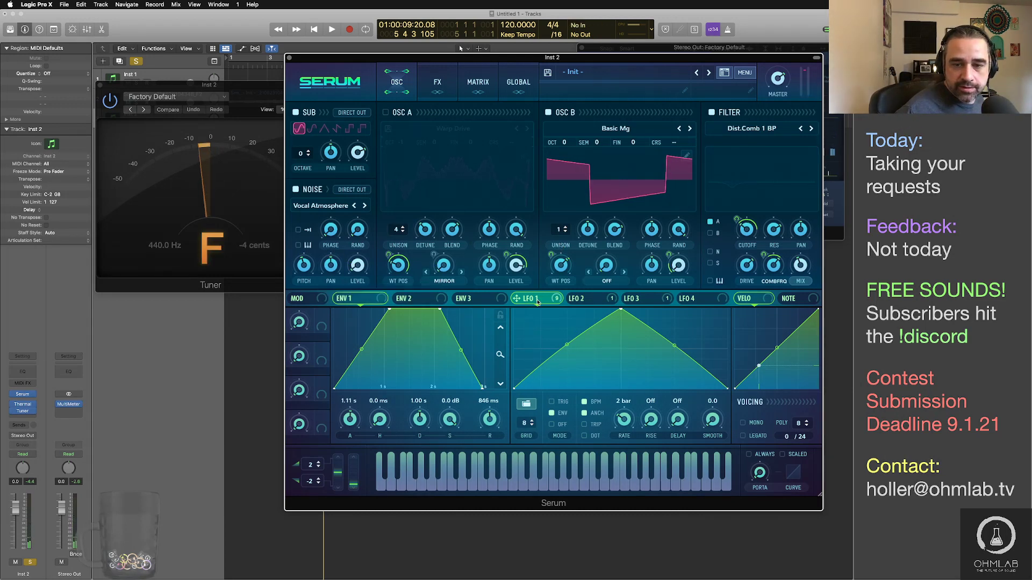
pyautogui.moveTo(538, 303); pyautogui.dragTo(351, 259)
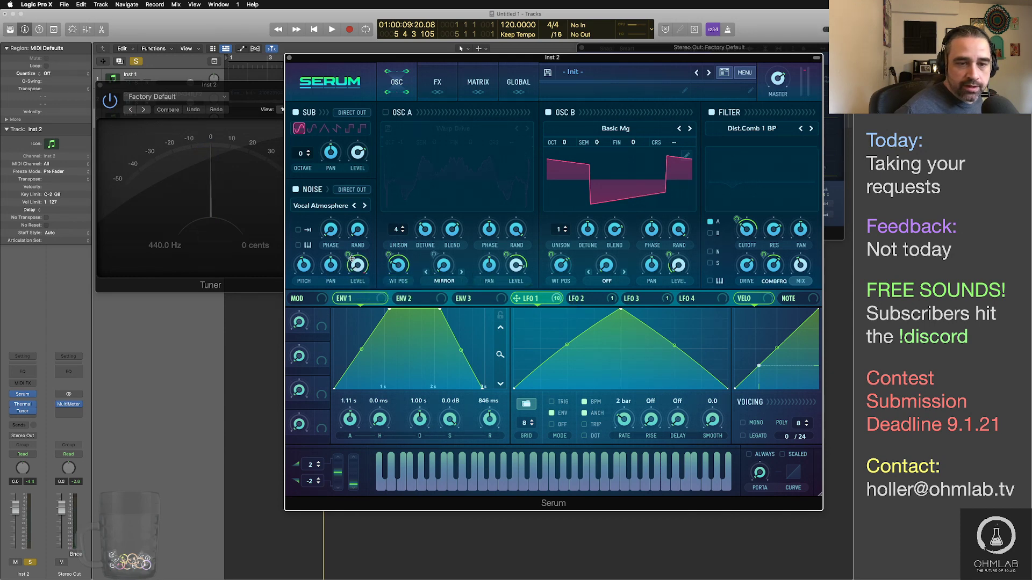
pyautogui.moveTo(348, 266)
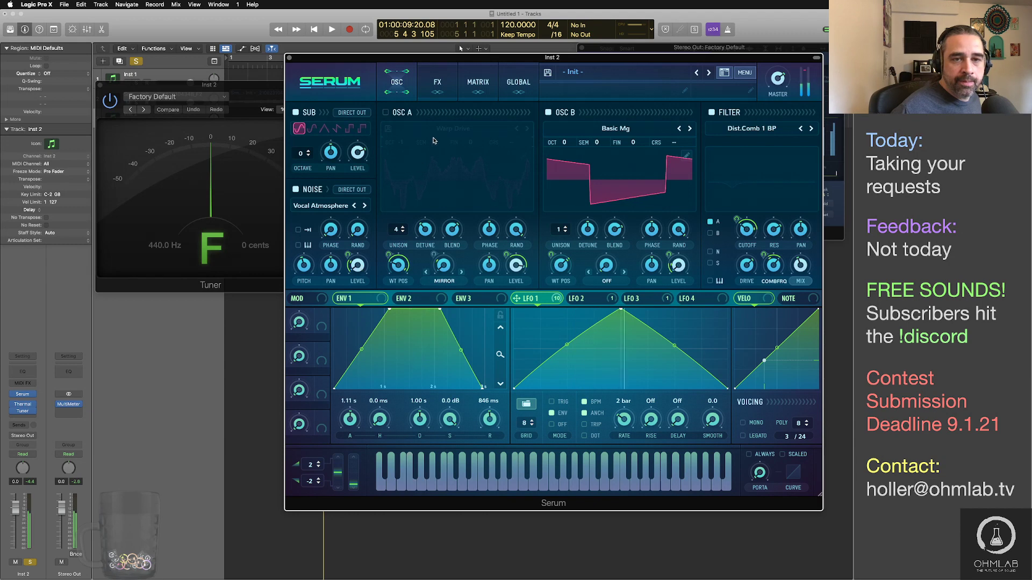
# Step: Turn oscillator A back on and set the sub oscillator to the pulse waveform at octave -1
pyautogui.click(384, 112)
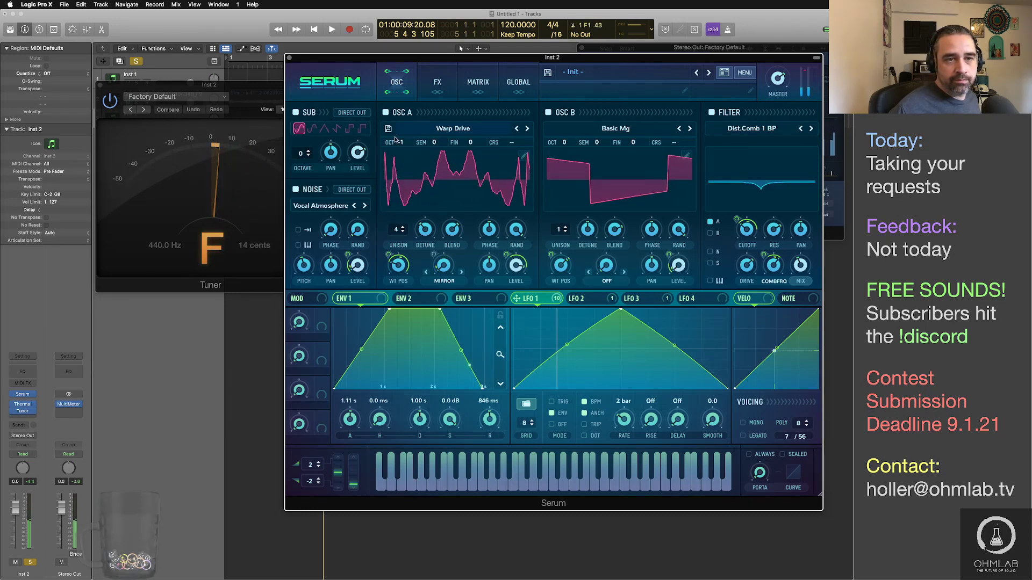
pyautogui.click(362, 129)
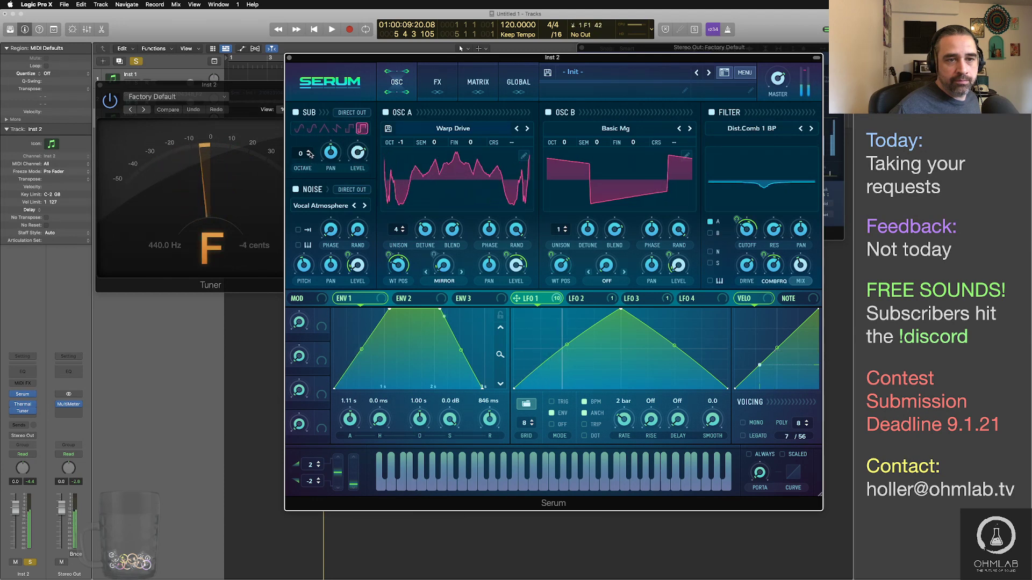
pyautogui.moveTo(309, 158); pyautogui.dragTo(310, 160)
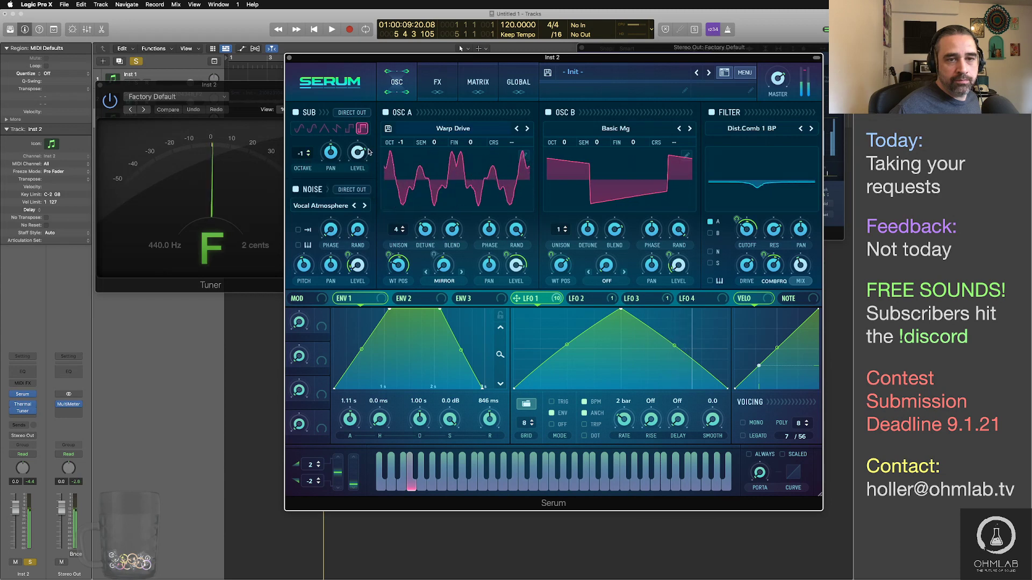
# Step: Assign LFO 1 to the sub oscillator's level and set the modulation amount to about 5
pyautogui.moveTo(516, 298); pyautogui.dragTo(359, 163)
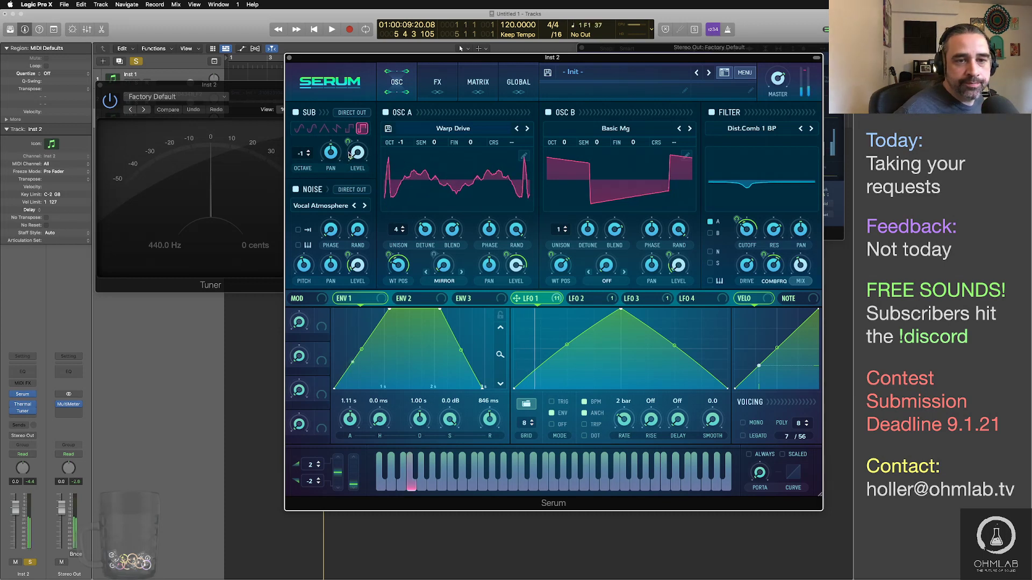
pyautogui.moveTo(349, 142)
pyautogui.mouseDown()
pyautogui.moveTo(349, 153)
pyautogui.moveTo(348, 142)
pyautogui.mouseUp()
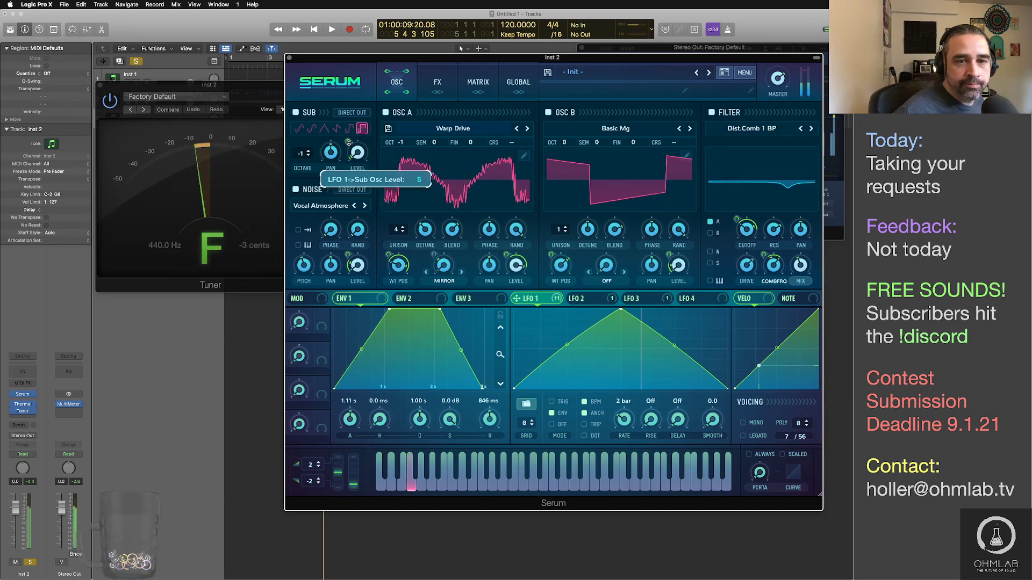
# Step: Try routing oscillator B, the noise oscillator and the sub oscillator through the Dist.Comb 1 BP filter
pyautogui.click(710, 263)
pyautogui.click(710, 251)
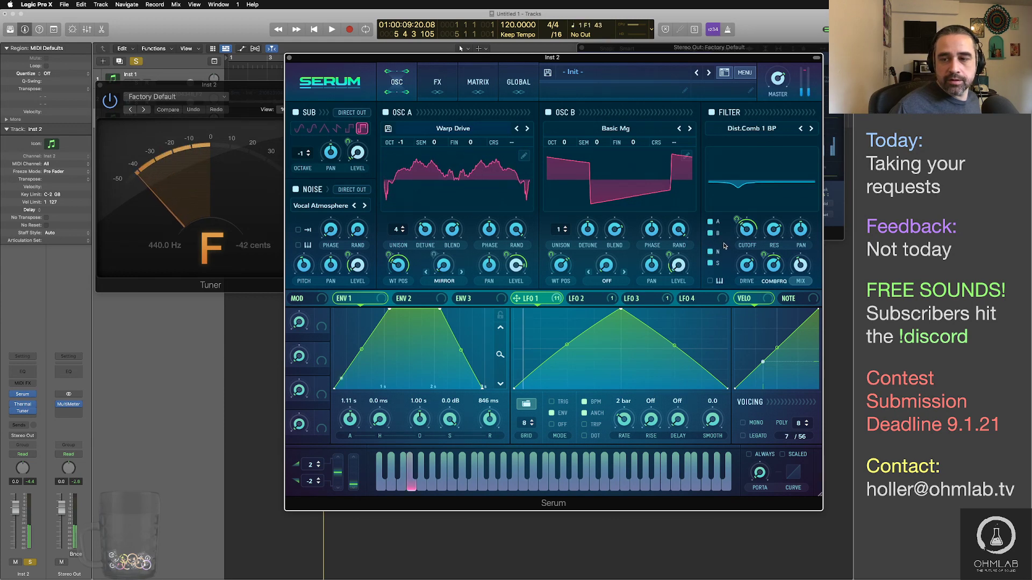
pyautogui.click(710, 263)
pyautogui.click(710, 251)
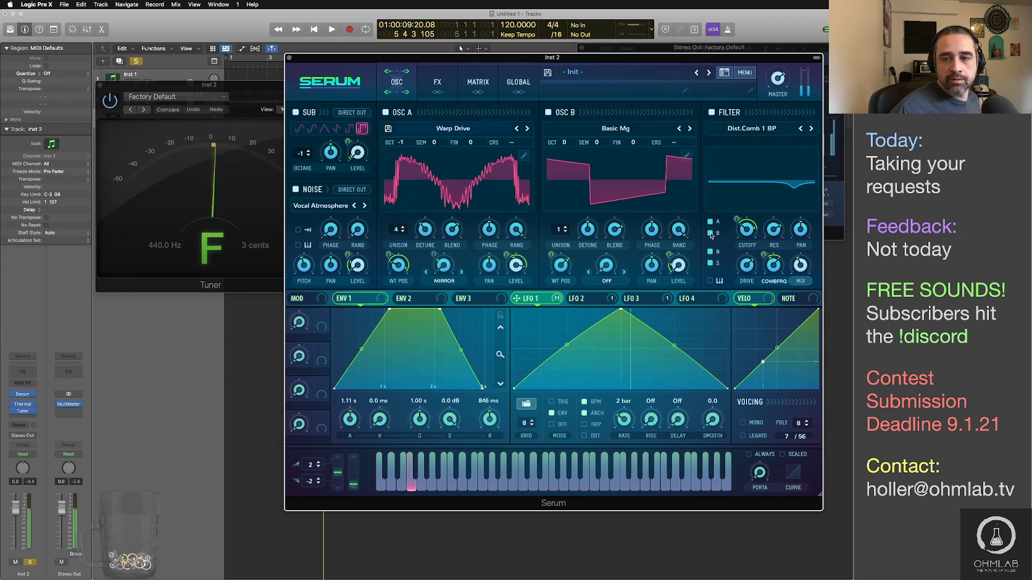
pyautogui.click(710, 233)
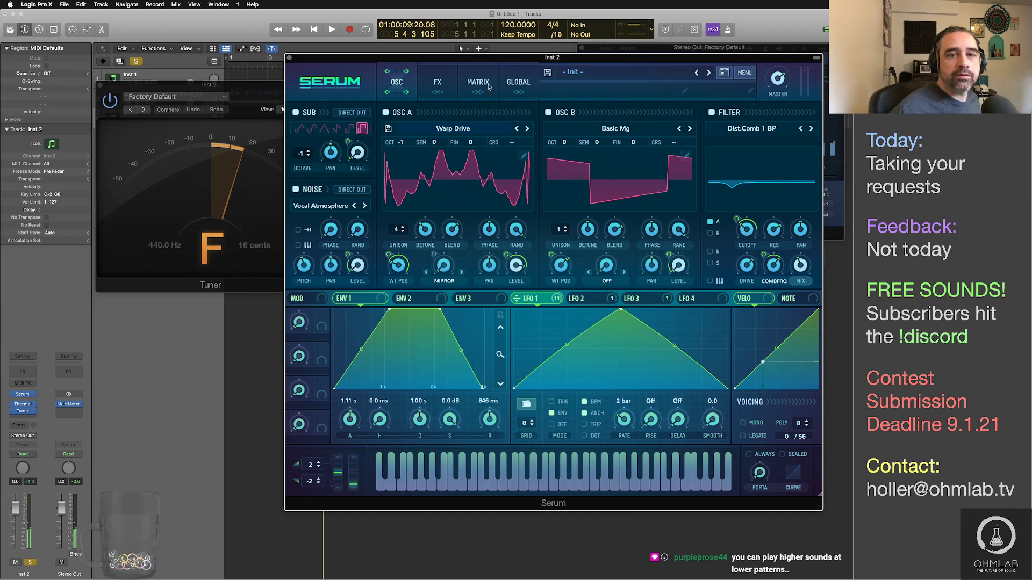
# Step: Compare the sound with and without the Scream BP filter effect and lower its drive to 11%
pyautogui.click(437, 81)
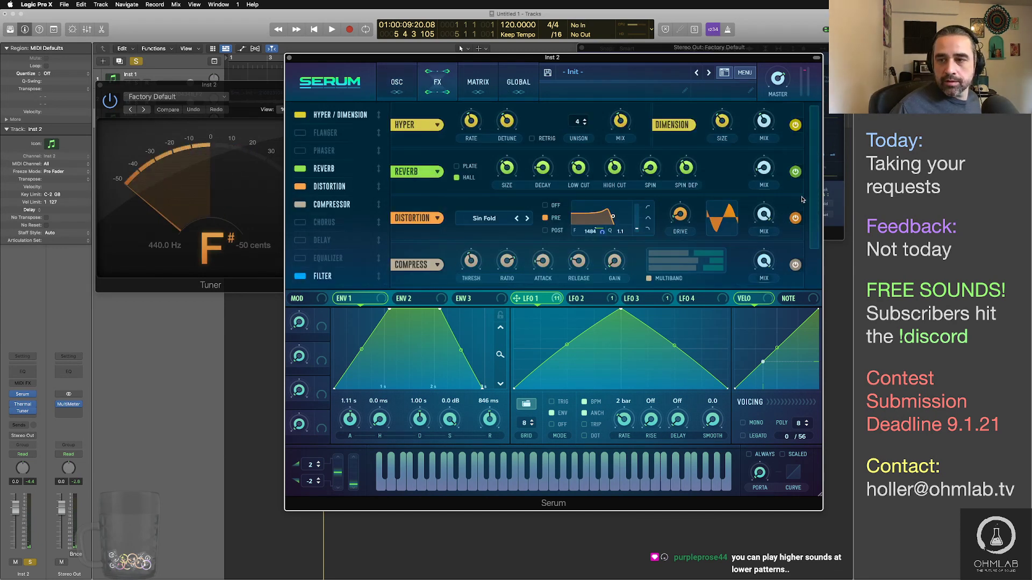
pyautogui.scroll(-3, 802, 199)
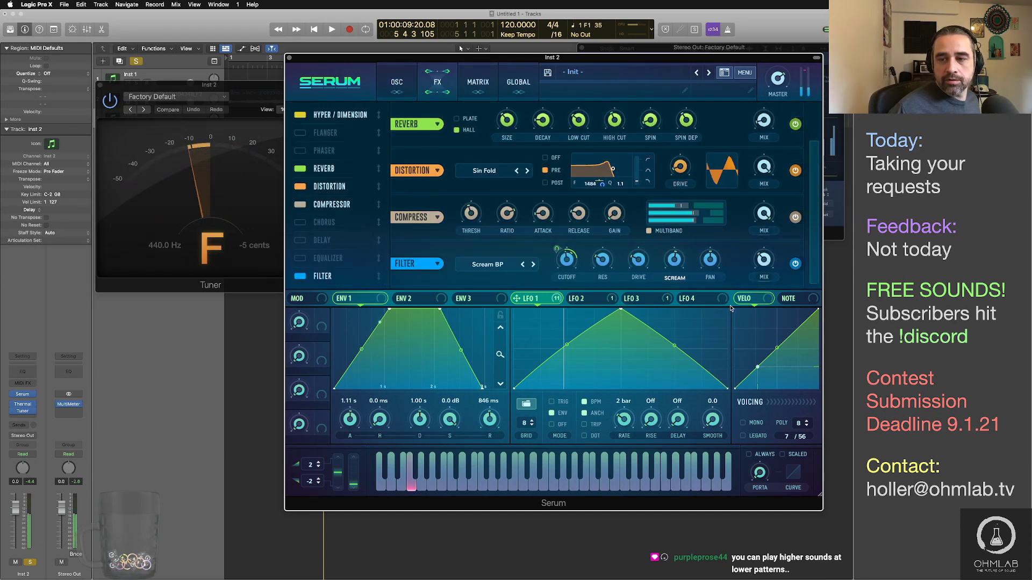
pyautogui.click(796, 264)
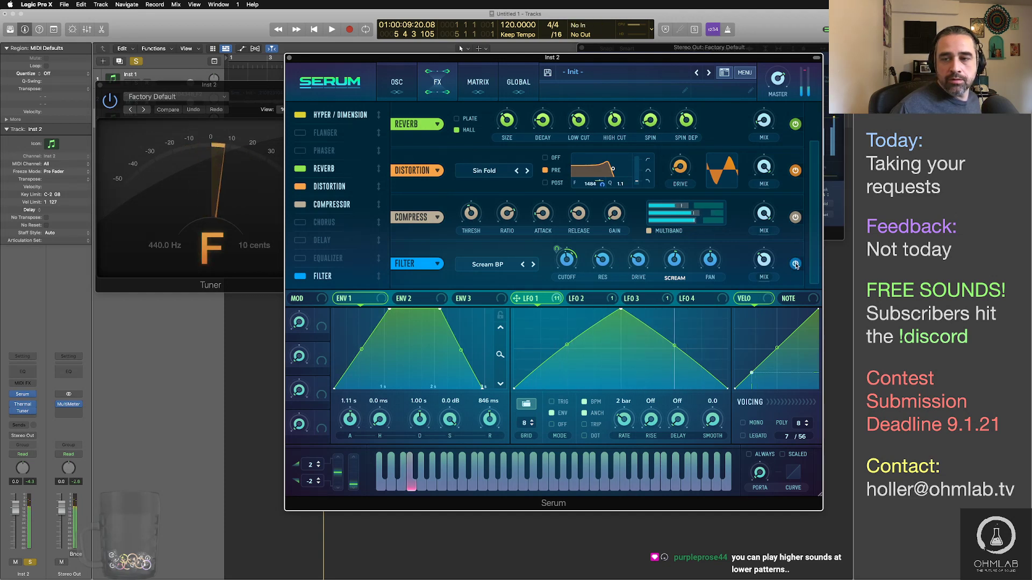
pyautogui.moveTo(636, 261)
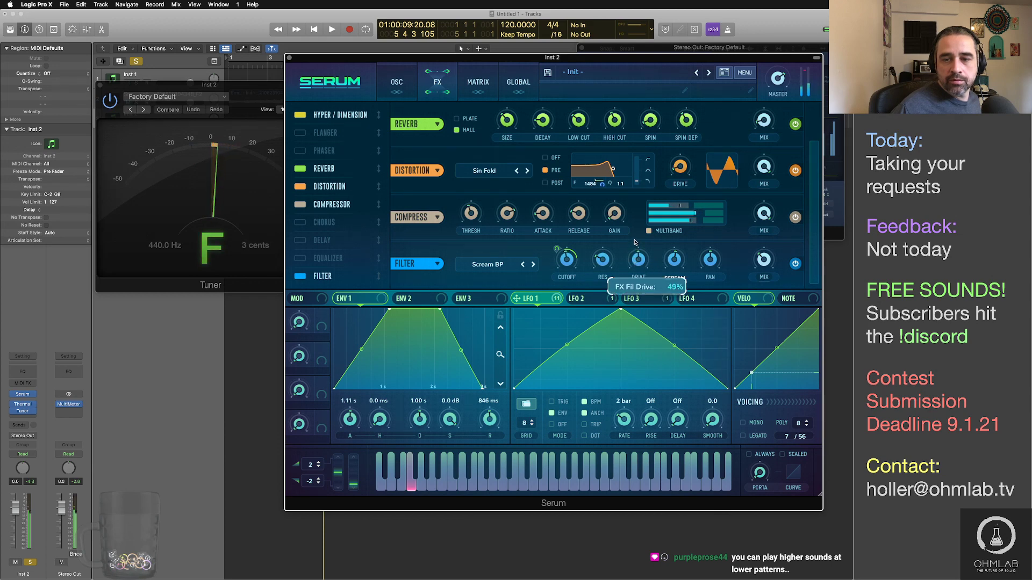
pyautogui.moveTo(635, 242); pyautogui.dragTo(635, 238)
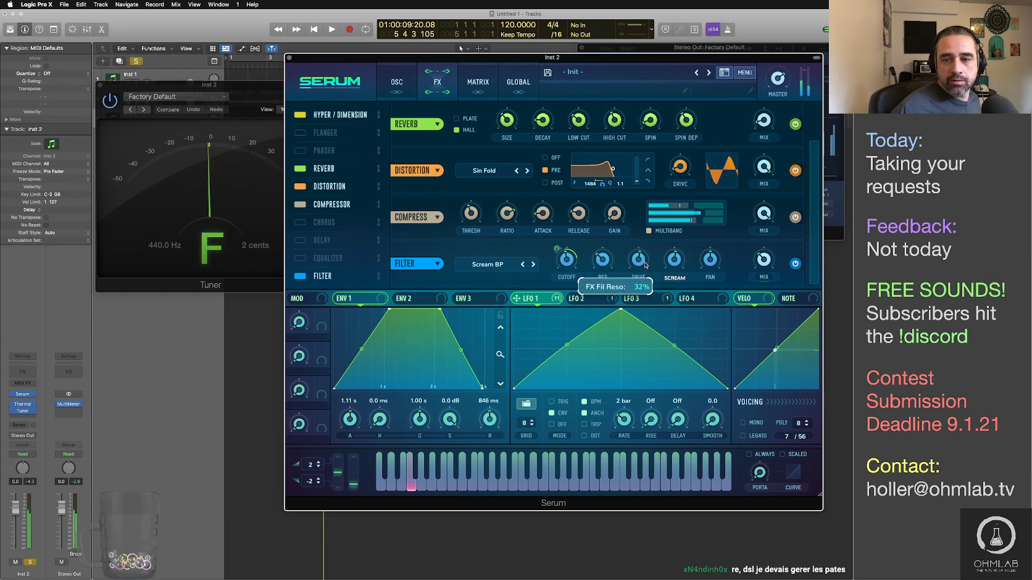
pyautogui.moveTo(636, 262); pyautogui.dragTo(634, 274)
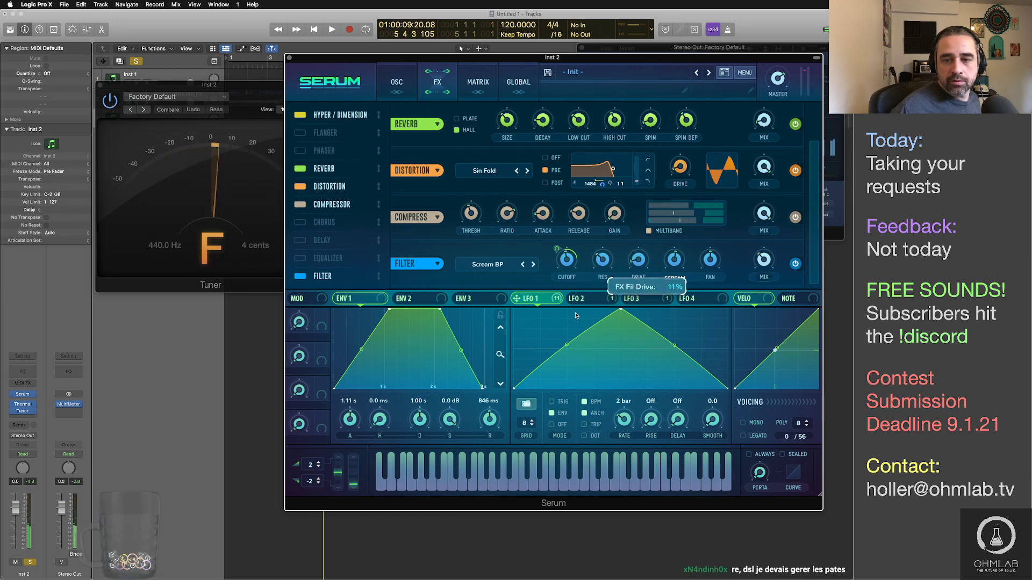
# Step: Assign LFO 1 to the drive of the Scream BP filter effect and set the drive to about 41%
pyautogui.moveTo(516, 298); pyautogui.dragTo(630, 269)
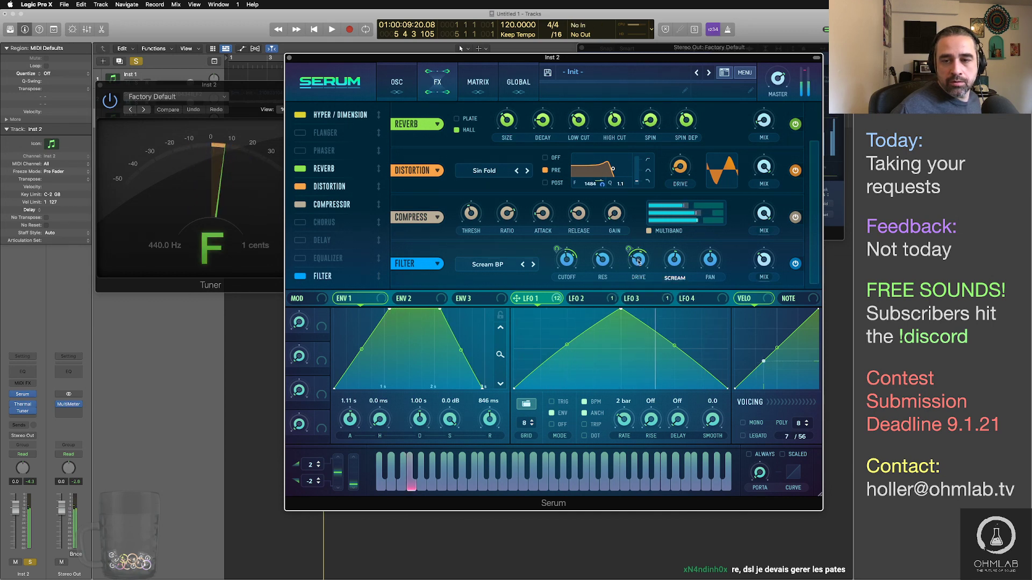
pyautogui.moveTo(638, 262)
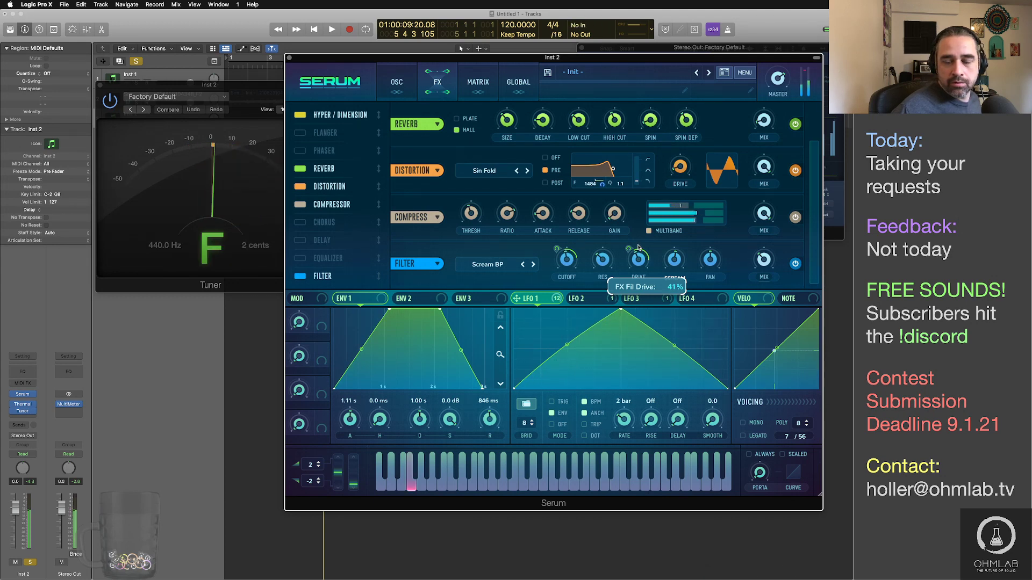
pyautogui.moveTo(675, 260)
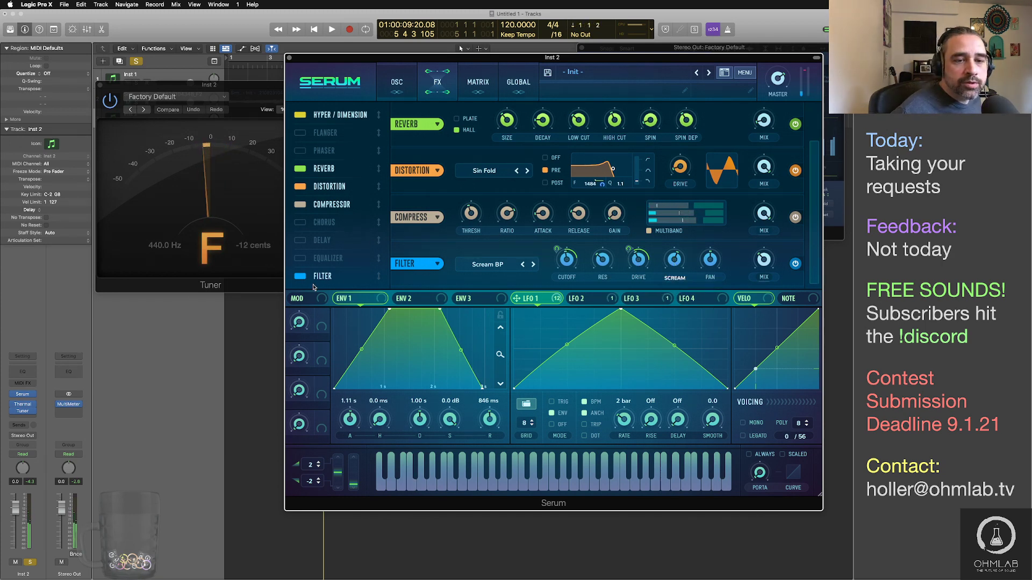
# Step: Try placing the filter ahead of the compressor in the effects chain
pyautogui.moveTo(379, 276); pyautogui.dragTo(371, 205)
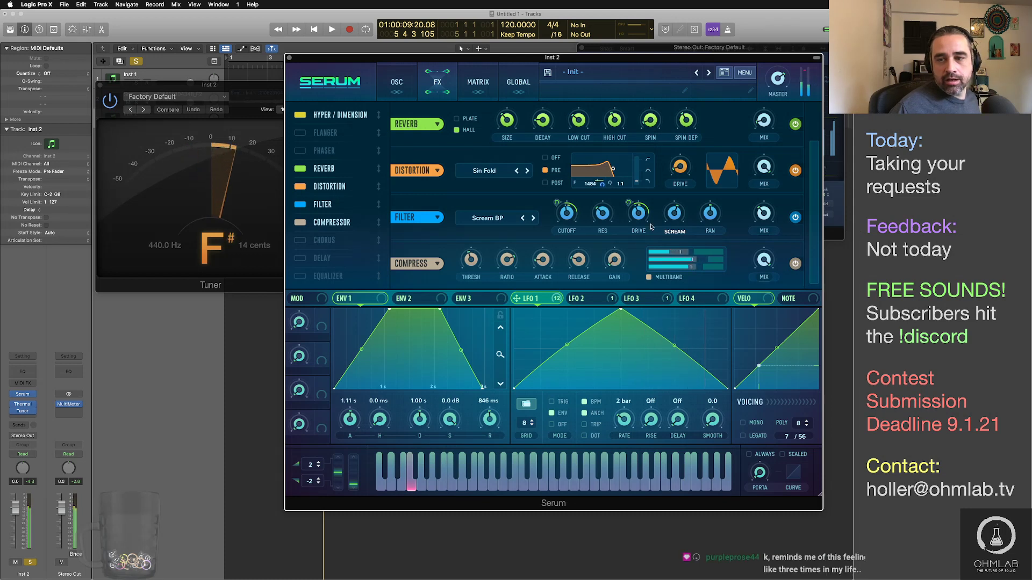
pyautogui.moveTo(763, 228)
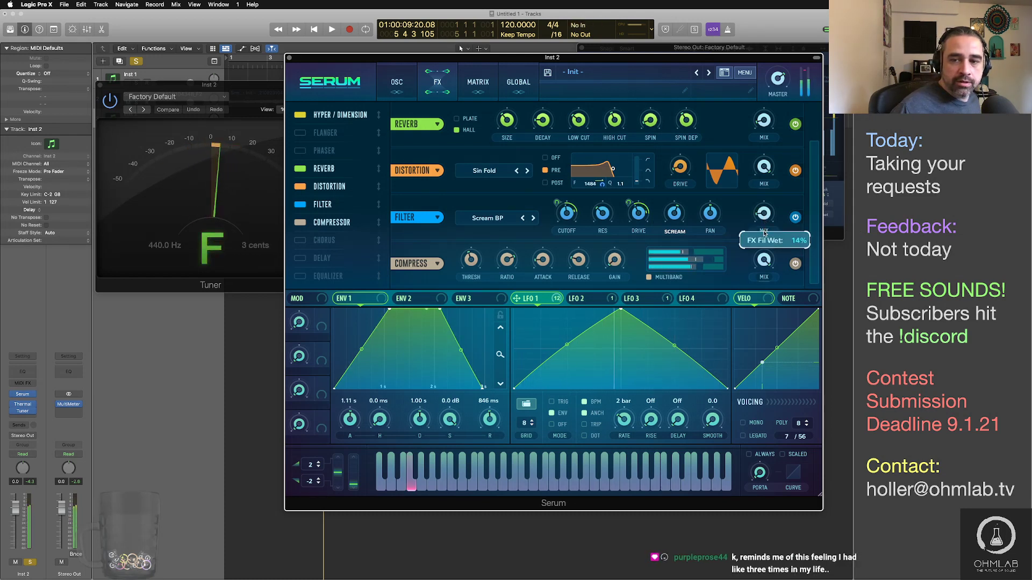
pyautogui.scroll(2, 764, 213)
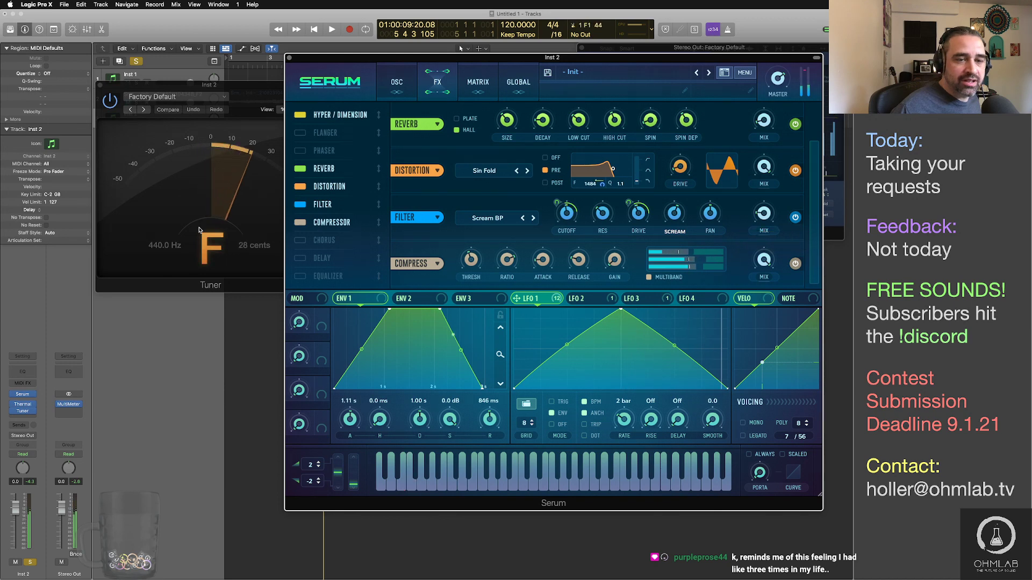
pyautogui.moveTo(348, 210); pyautogui.dragTo(351, 240)
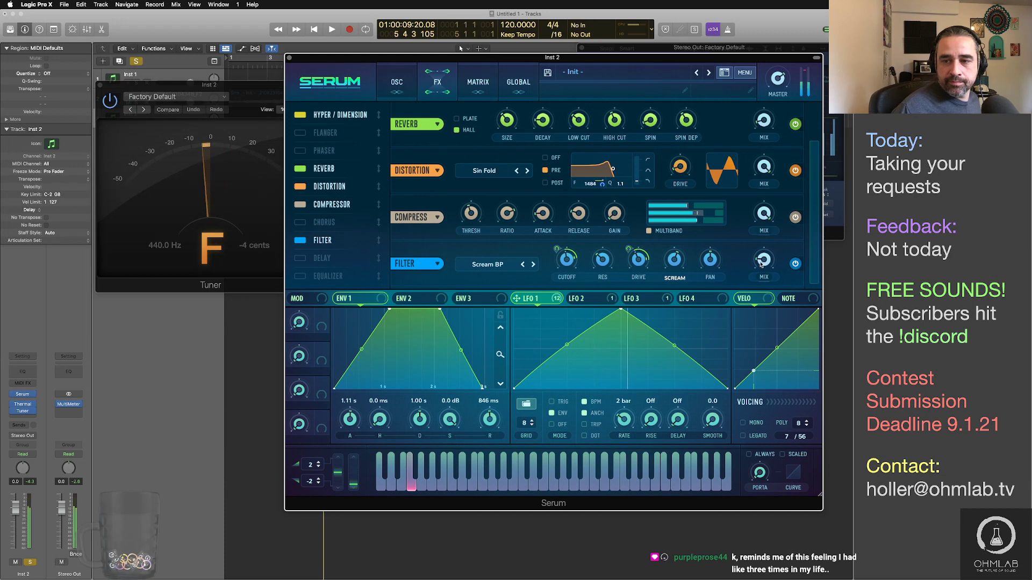
# Step: Raise the mix of the Scream BP filter effect to about 31%
pyautogui.scroll(2, 762, 261)
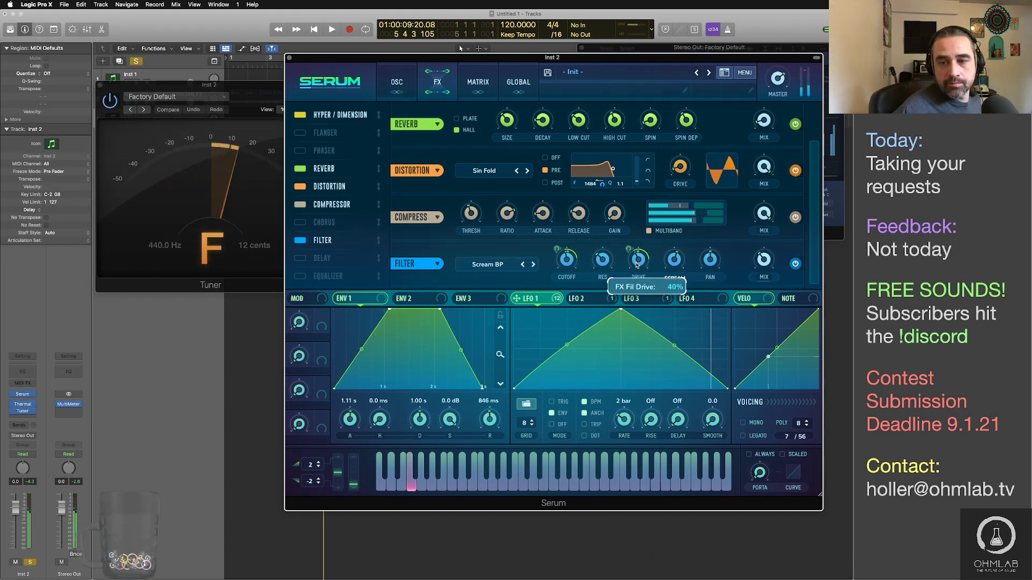
pyautogui.moveTo(764, 269)
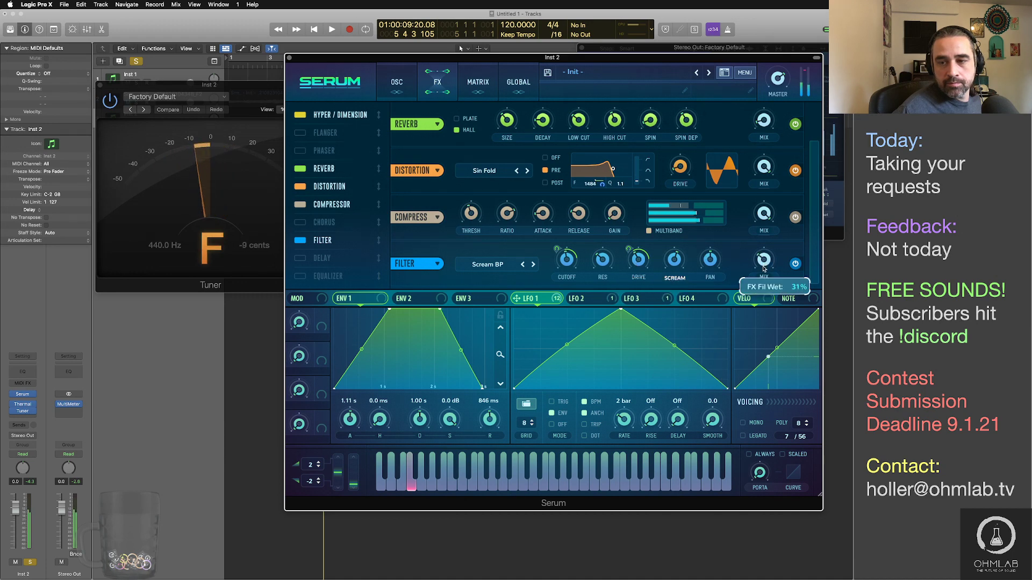
pyautogui.scroll(-1, 763, 269)
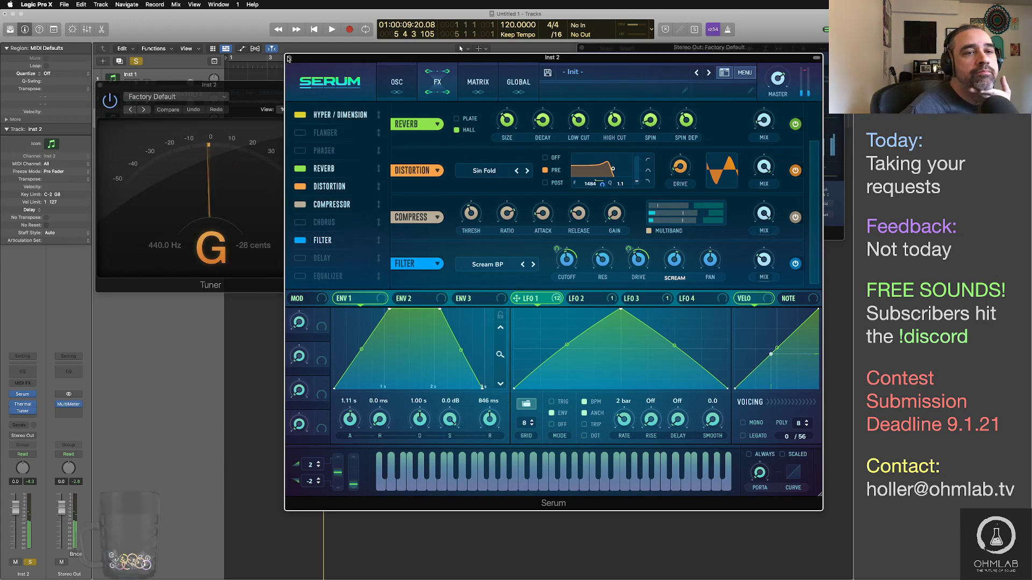
# Step: Close the Tuner and Serum plug-in windows to reveal the track area
pyautogui.click(100, 85)
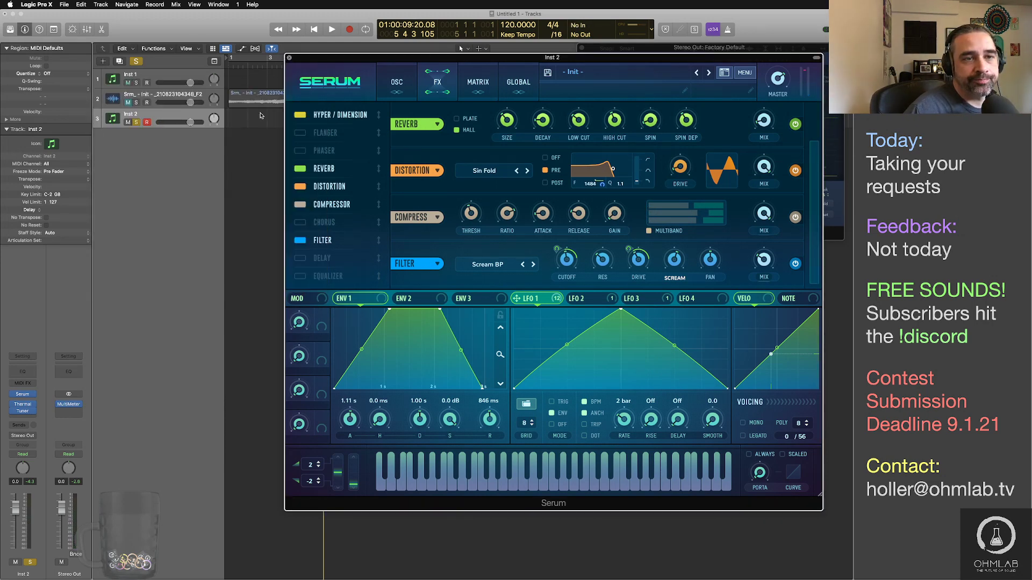
pyautogui.click(289, 57)
pyautogui.rightClick(256, 114)
pyautogui.click(259, 116)
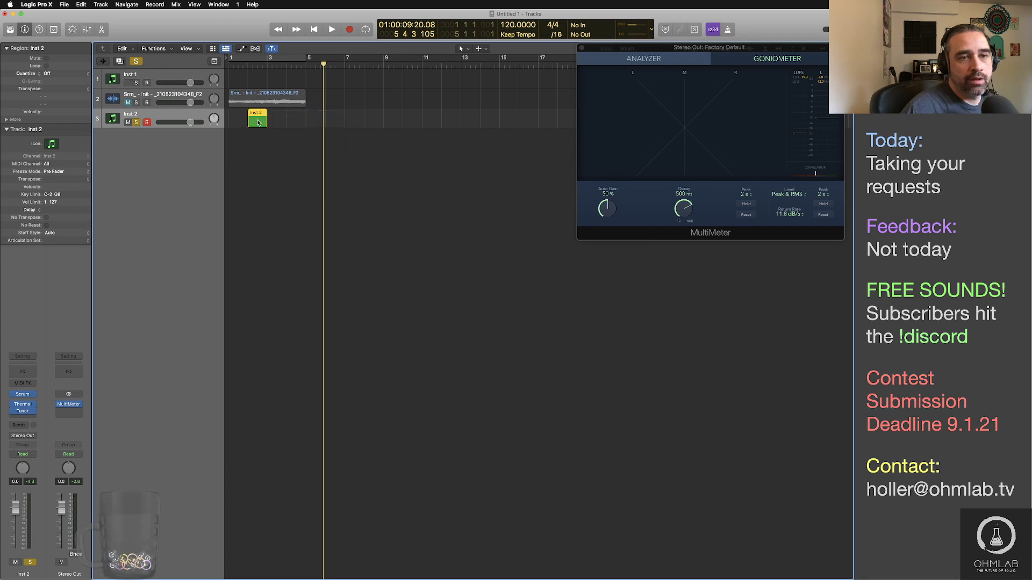
pyautogui.moveTo(257, 122); pyautogui.dragTo(239, 122)
pyautogui.press('Delete')
# Step: Record a note on the Inst 2 track from bar 1 and extend the recorded region to two bars
pyautogui.press('Return')
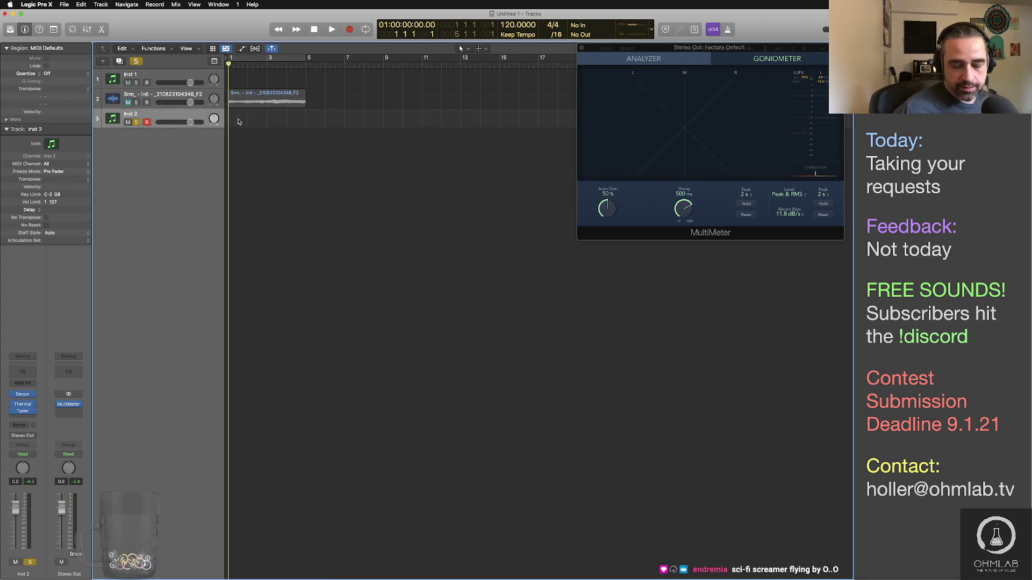
pyautogui.press('r')
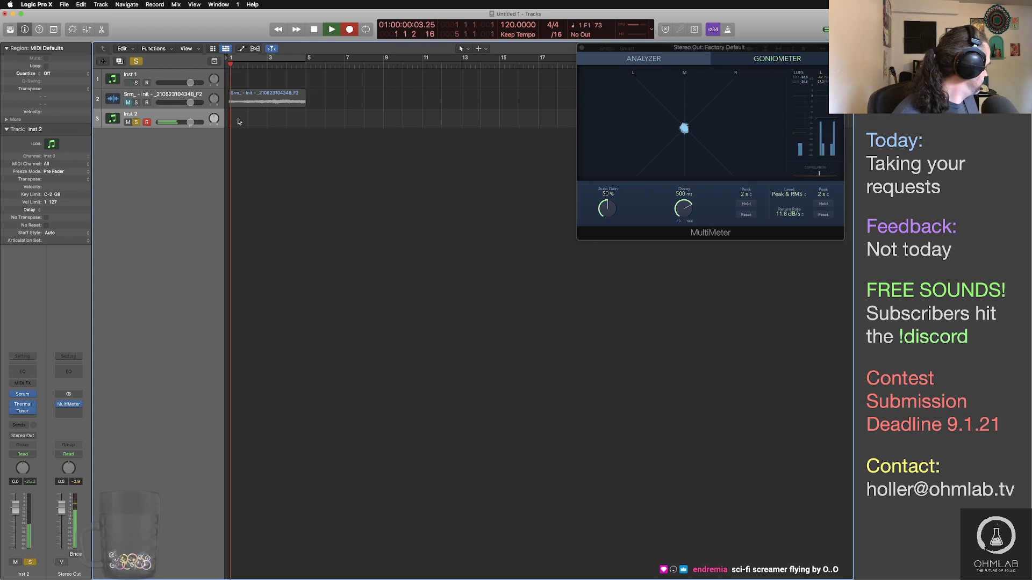
pyautogui.press('space')
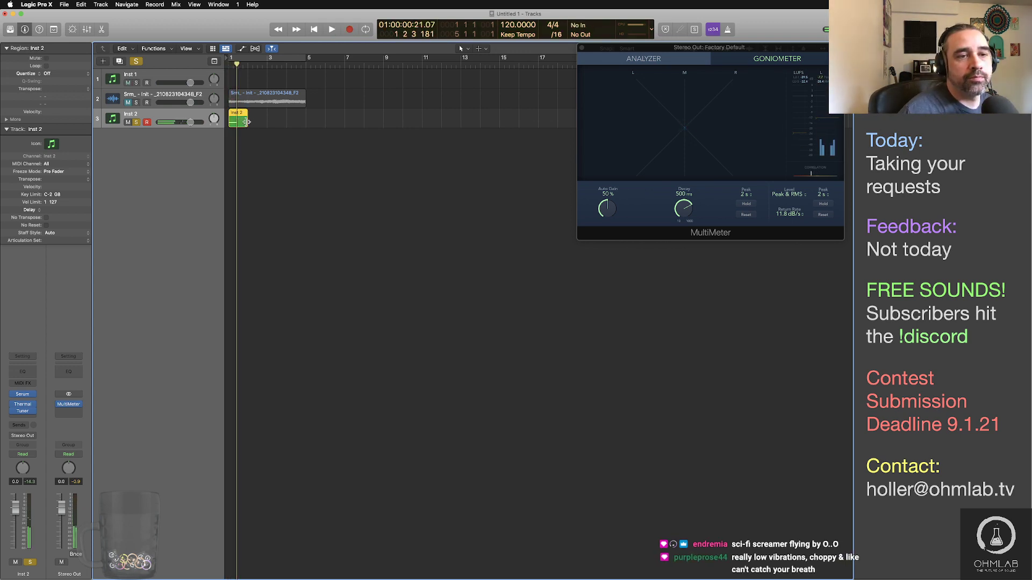
pyautogui.moveTo(241, 122); pyautogui.dragTo(265, 122)
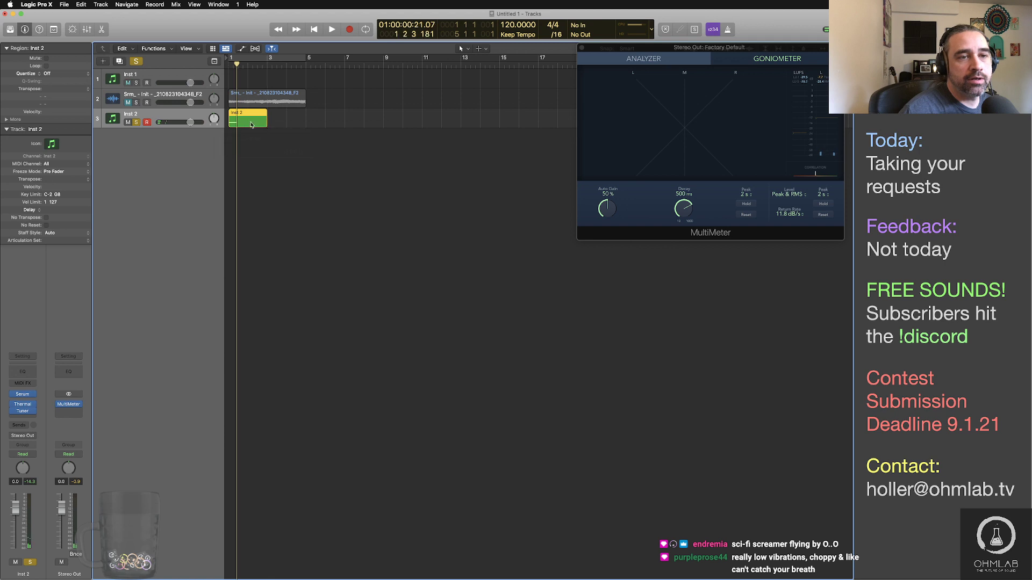
# Step: Quantize the recorded note to 1/4 Note in the Piano Roll
pyautogui.press('p')
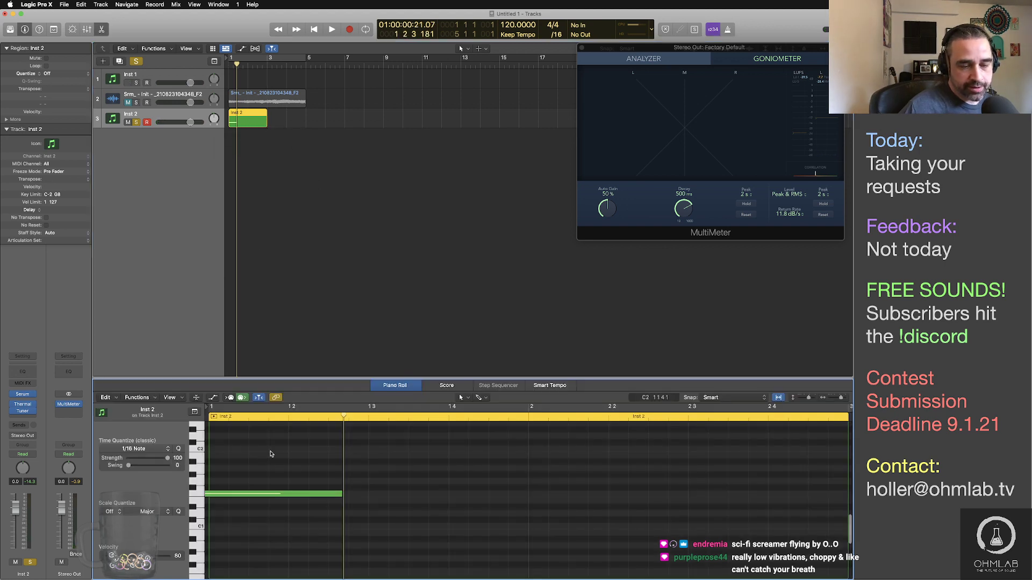
pyautogui.click(215, 494)
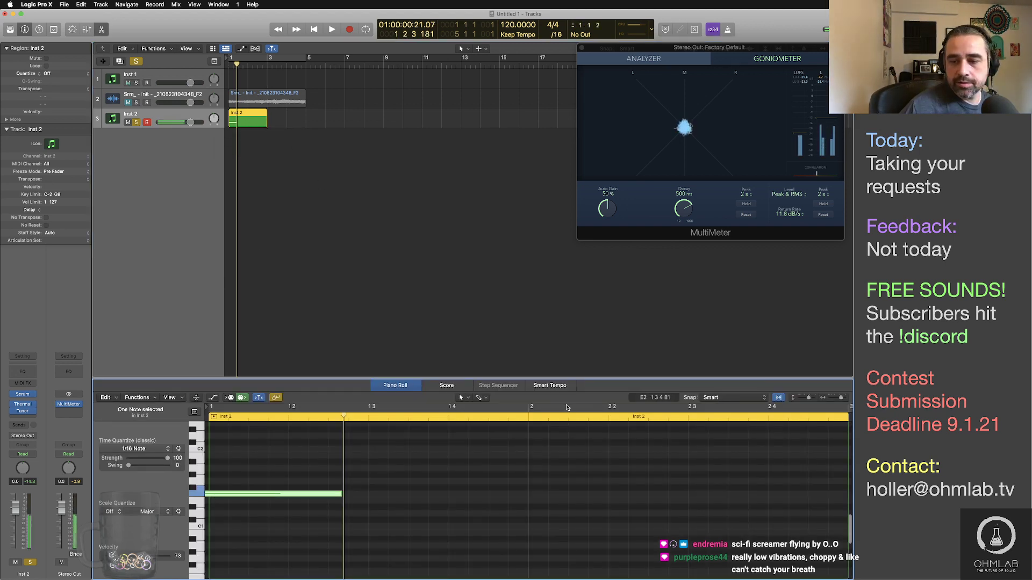
pyautogui.click(720, 398)
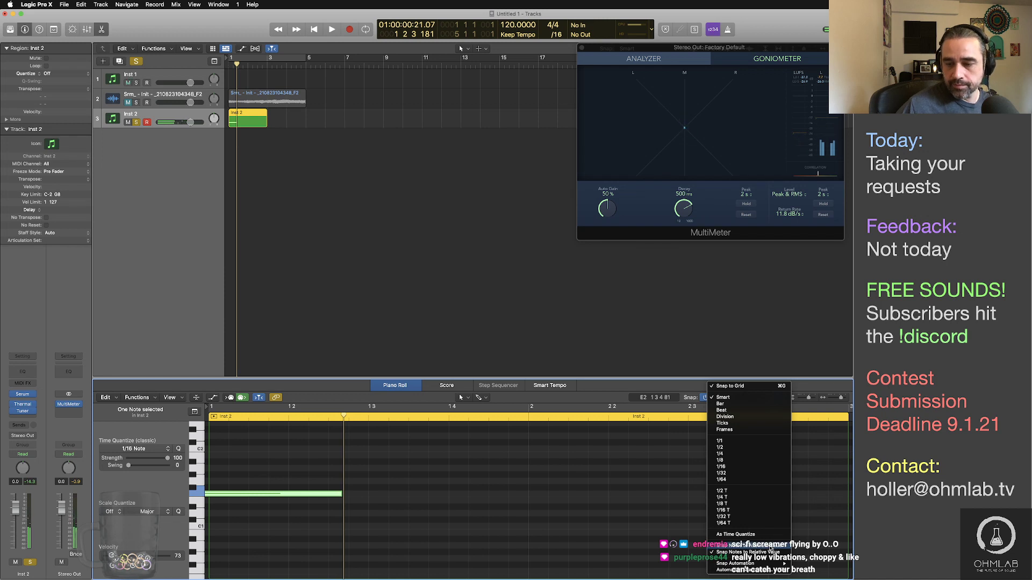
pyautogui.click(769, 547)
pyautogui.click(165, 451)
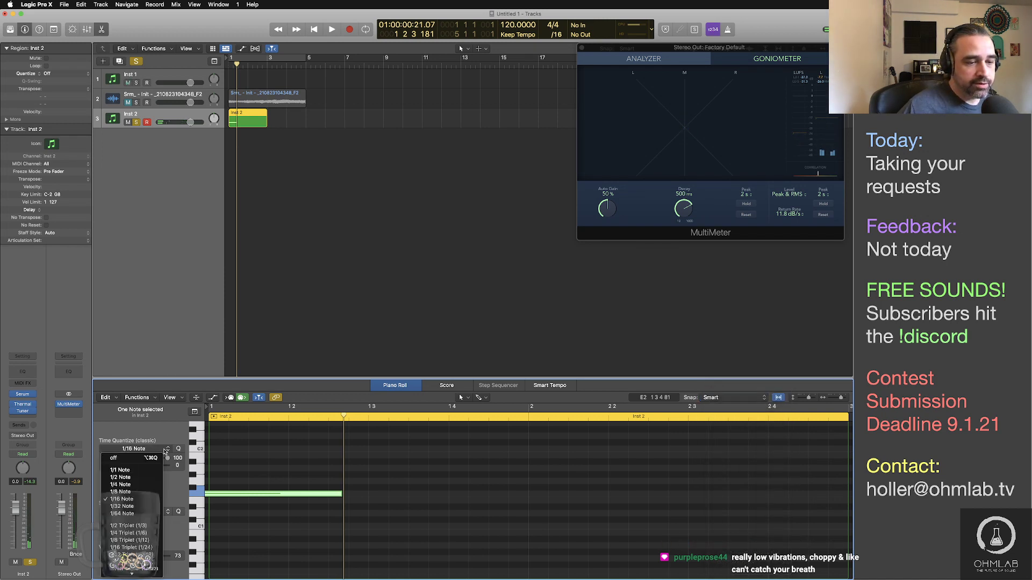
pyautogui.click(138, 485)
# Step: Lengthen the note to fill the whole two-bar region and play the region back
pyautogui.click(319, 506)
pyautogui.scroll(-5, 364, 495)
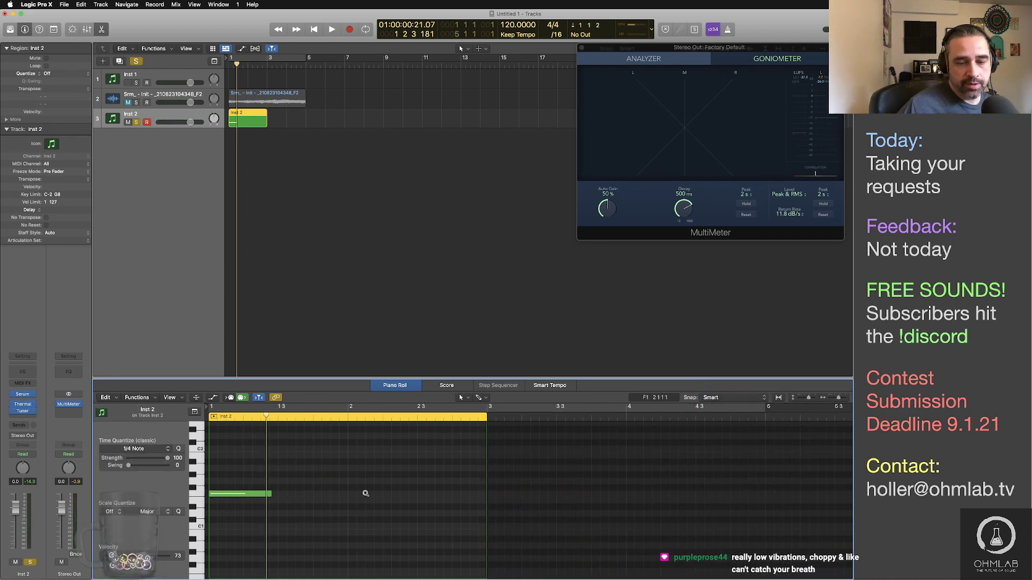
pyautogui.moveTo(261, 495); pyautogui.dragTo(457, 494)
pyautogui.click(485, 483)
pyautogui.press('space')
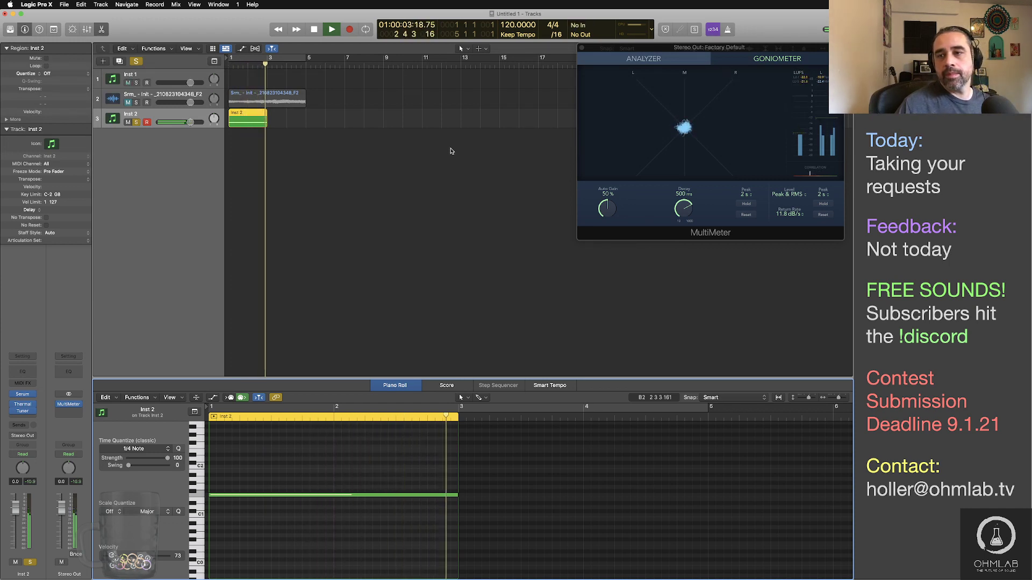
pyautogui.press('space')
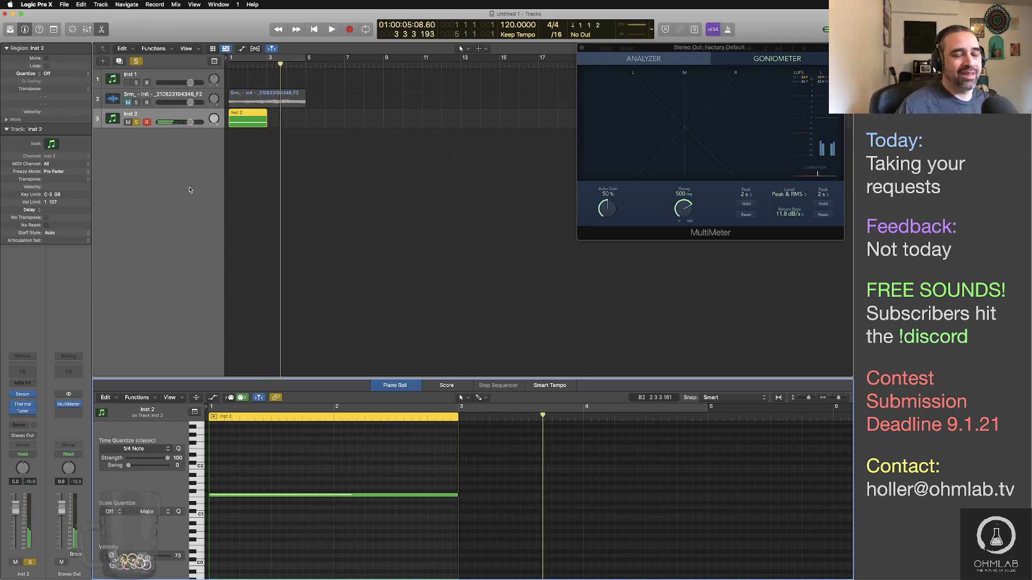
# Step: Reopen the Serum instrument of the Inst 2 track and show its oscillator page
pyautogui.click(187, 116)
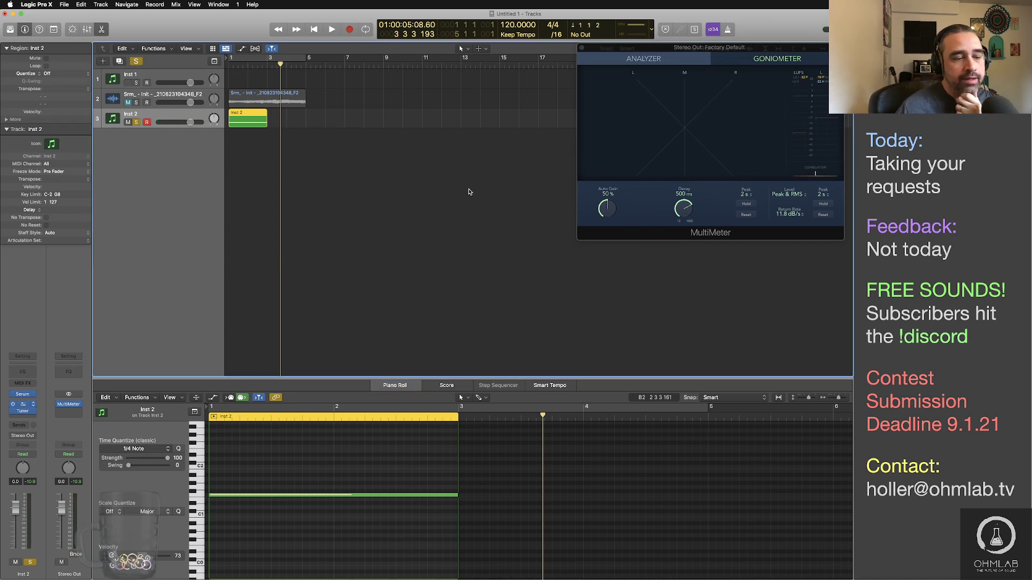
pyautogui.click(24, 394)
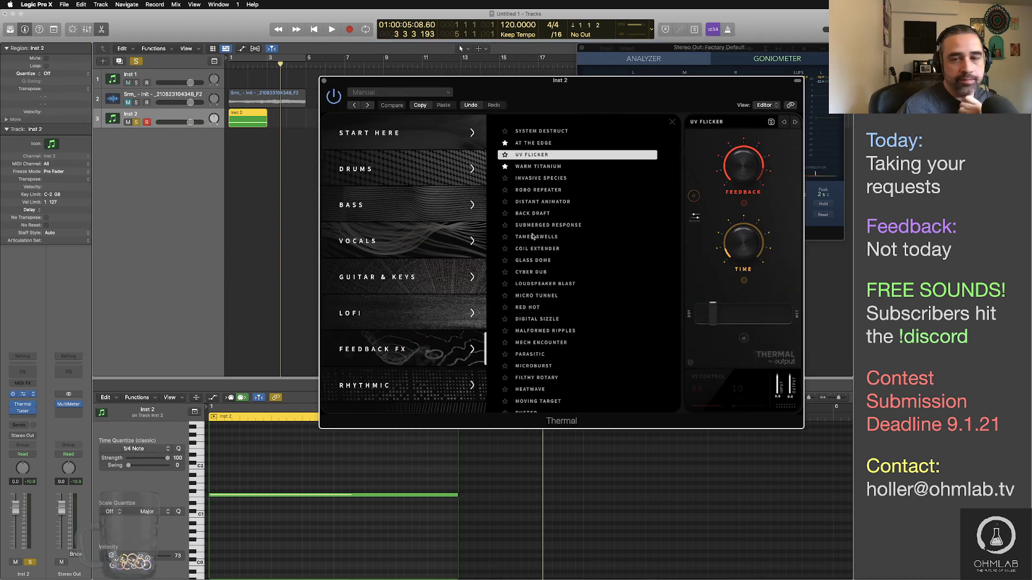
pyautogui.click(23, 395)
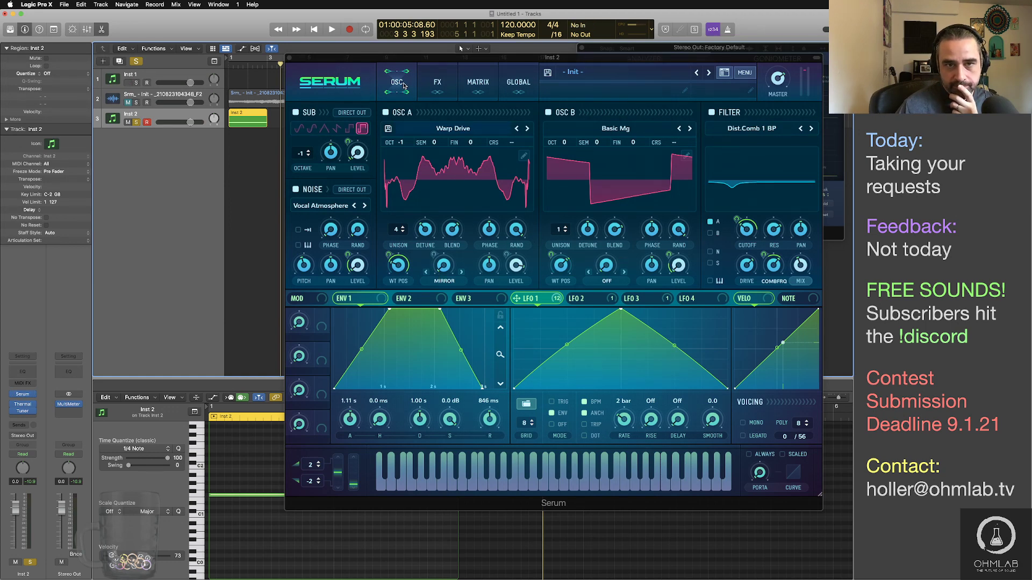
# Step: Try the distortion after the compressor in Serum's effects chain, audition the region, and move the distortion back before the compressor
pyautogui.click(432, 84)
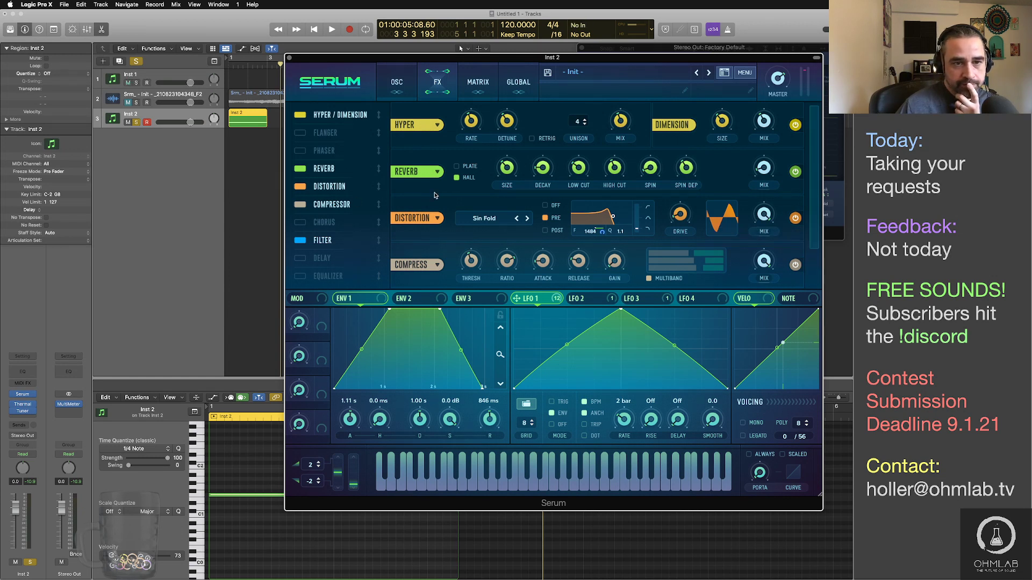
pyautogui.moveTo(379, 187); pyautogui.dragTo(383, 206)
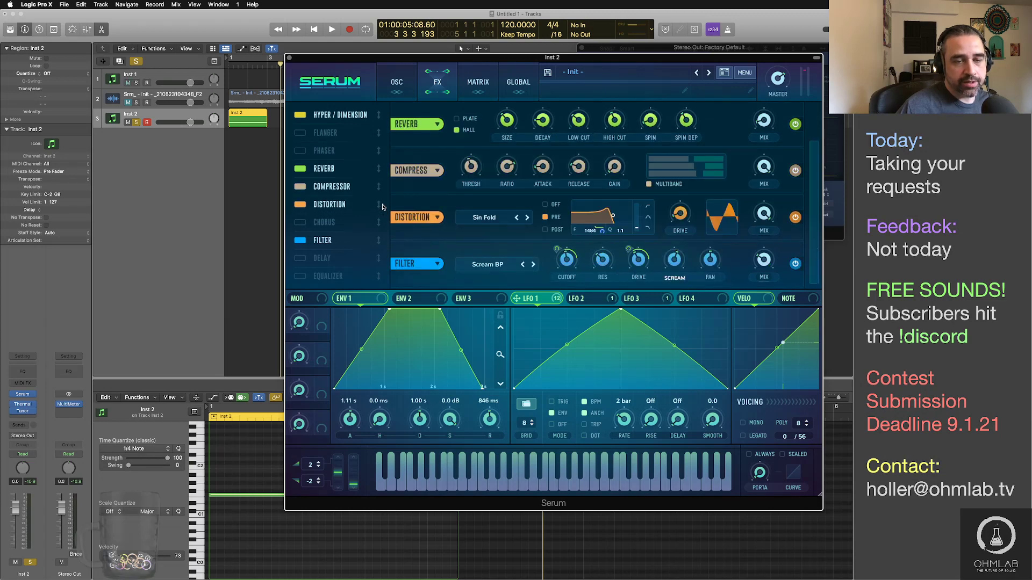
pyautogui.press('space')
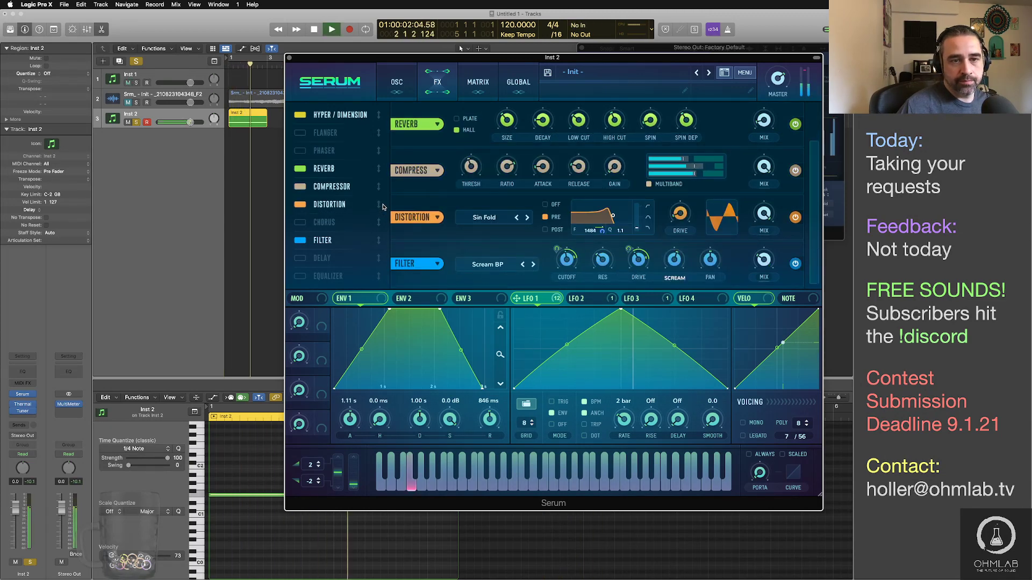
pyautogui.moveTo(383, 207); pyautogui.dragTo(379, 185)
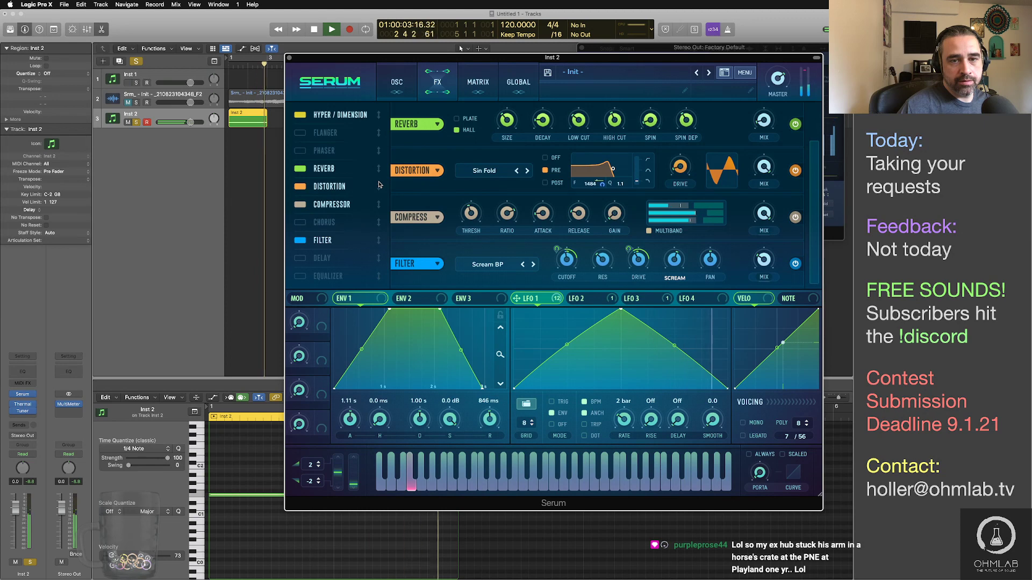
pyautogui.press('space')
# Step: With LFO 2 shown, set oscillator A's level to 70% while auditioning the region, and close Serum
pyautogui.click(404, 87)
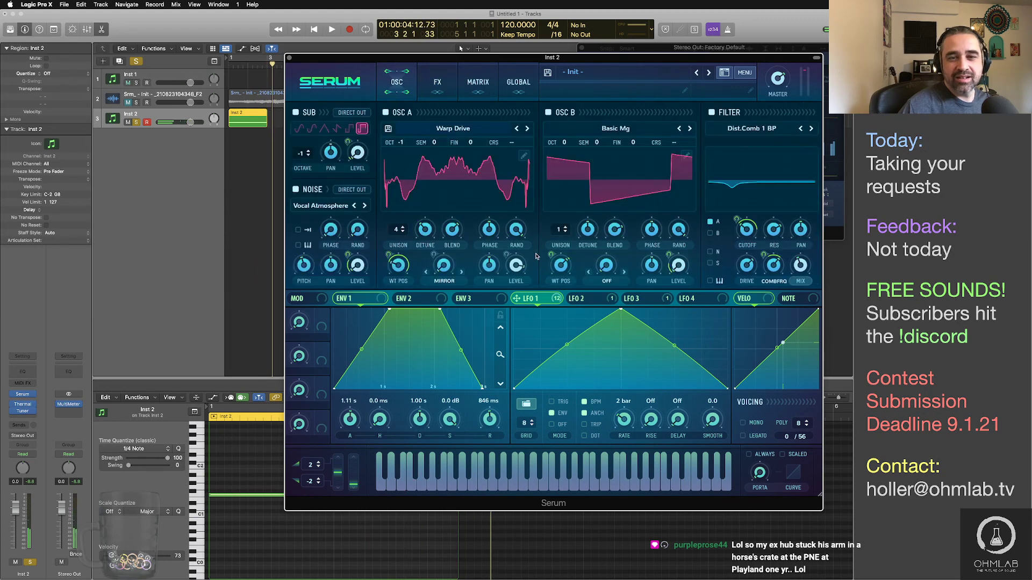
pyautogui.click(585, 299)
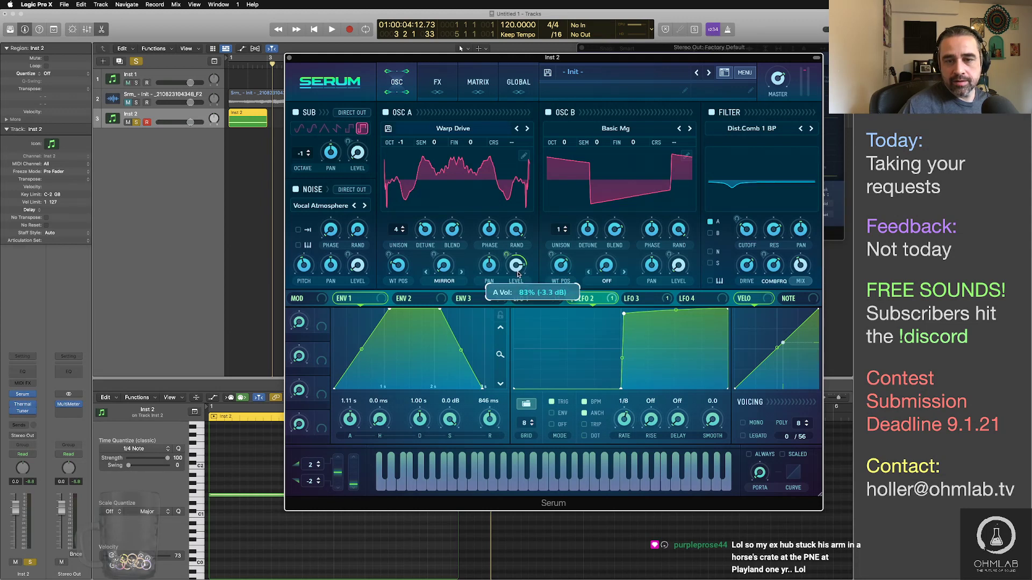
pyautogui.press('space')
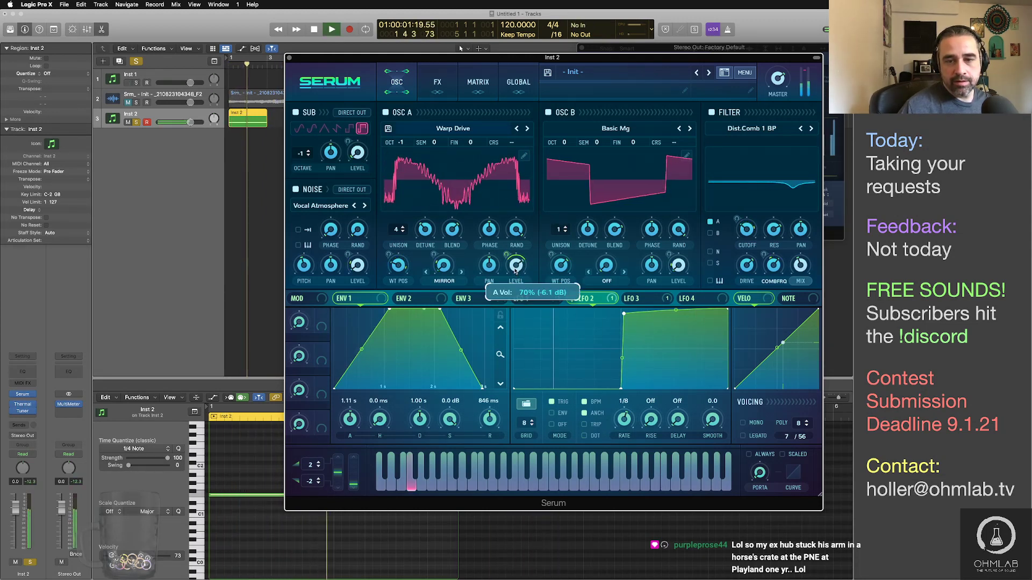
pyautogui.moveTo(507, 253)
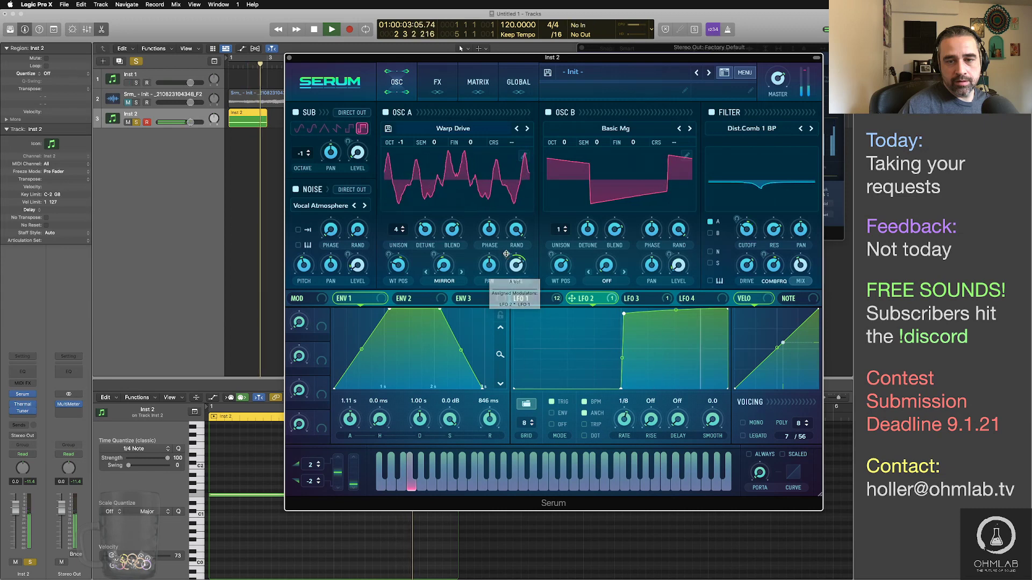
pyautogui.press('space')
pyautogui.press('space')
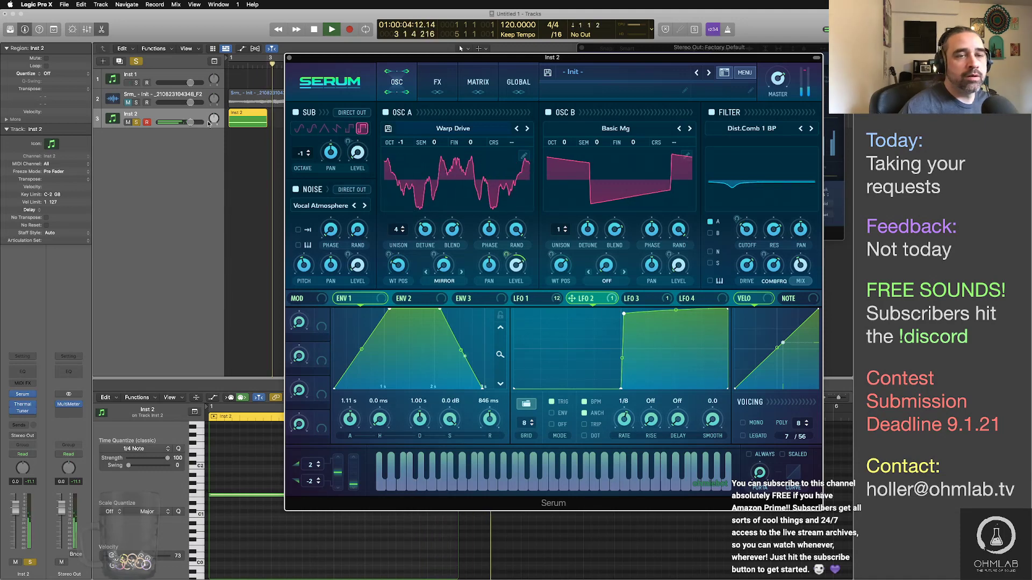
pyautogui.press('space')
pyautogui.click(289, 58)
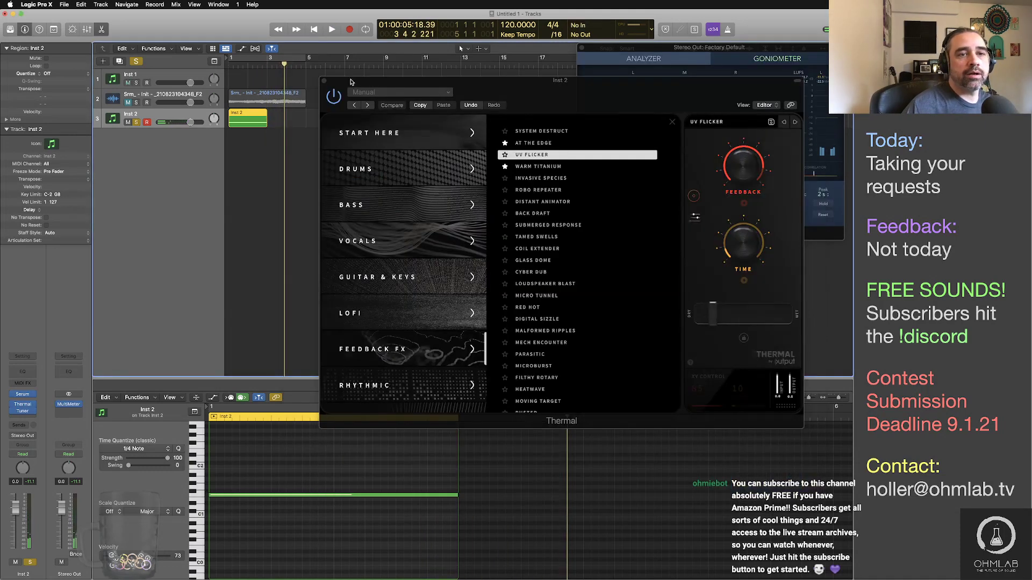
pyautogui.click(269, 143)
pyautogui.click(253, 119)
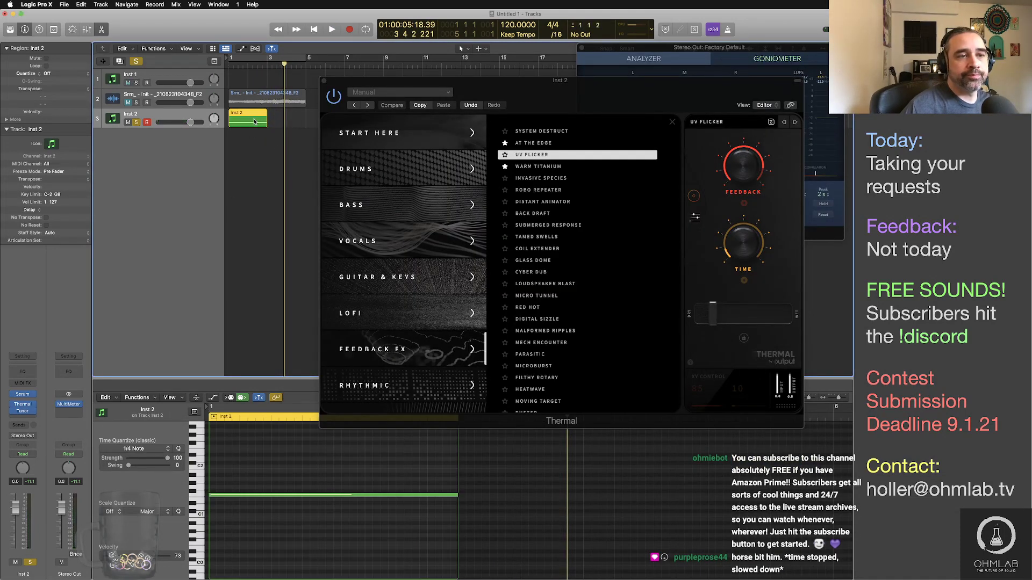
pyautogui.press('Delete')
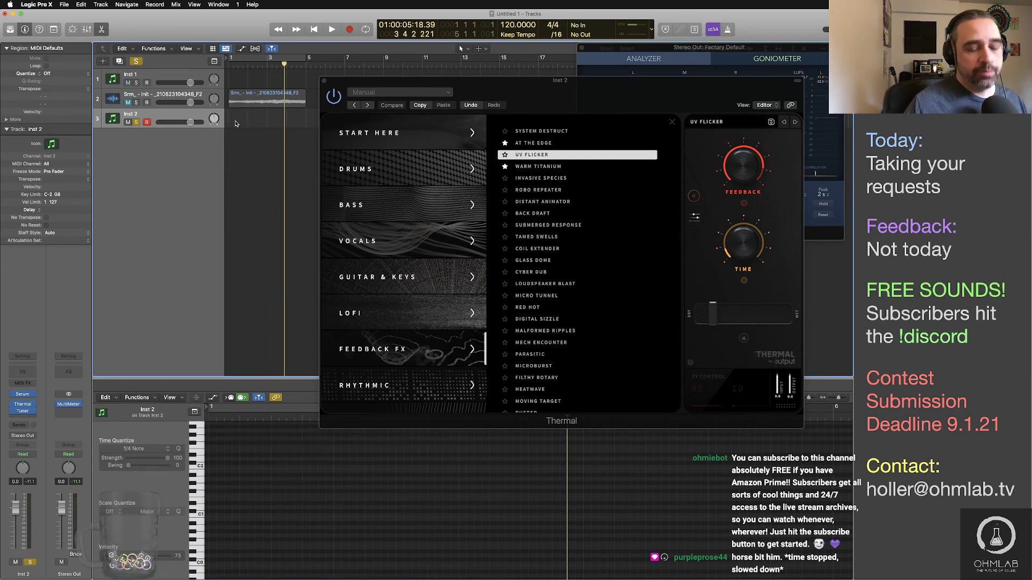
pyautogui.press('super+z')
pyautogui.press('super+z')
pyautogui.press('super+z')
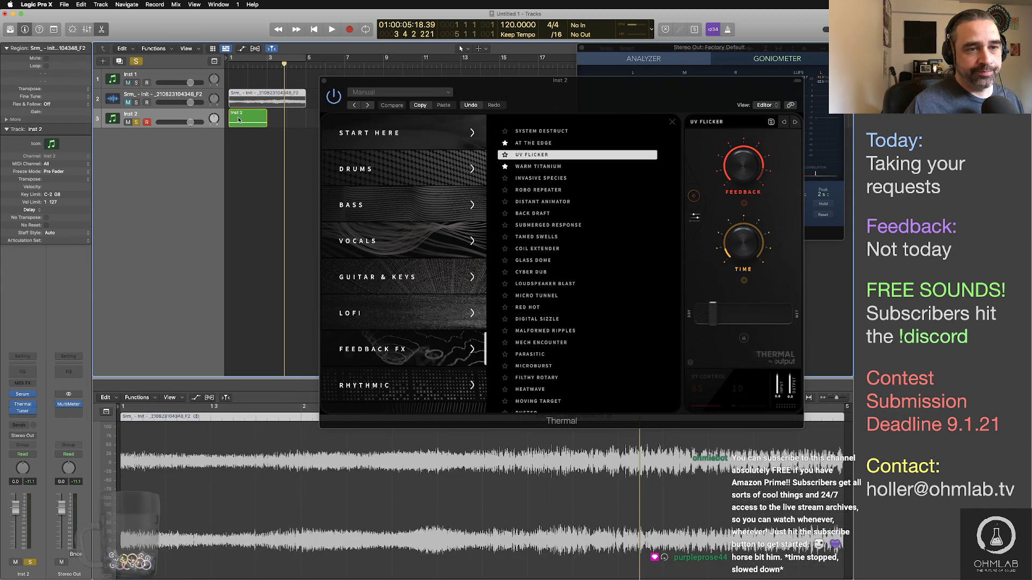
# Step: Set up a bounce in place of the Inst 2 region to a new track, starting its name with Swell_Bass_140BPM_F_
pyautogui.click(238, 119)
pyautogui.hotkey('ctrl', 'b')
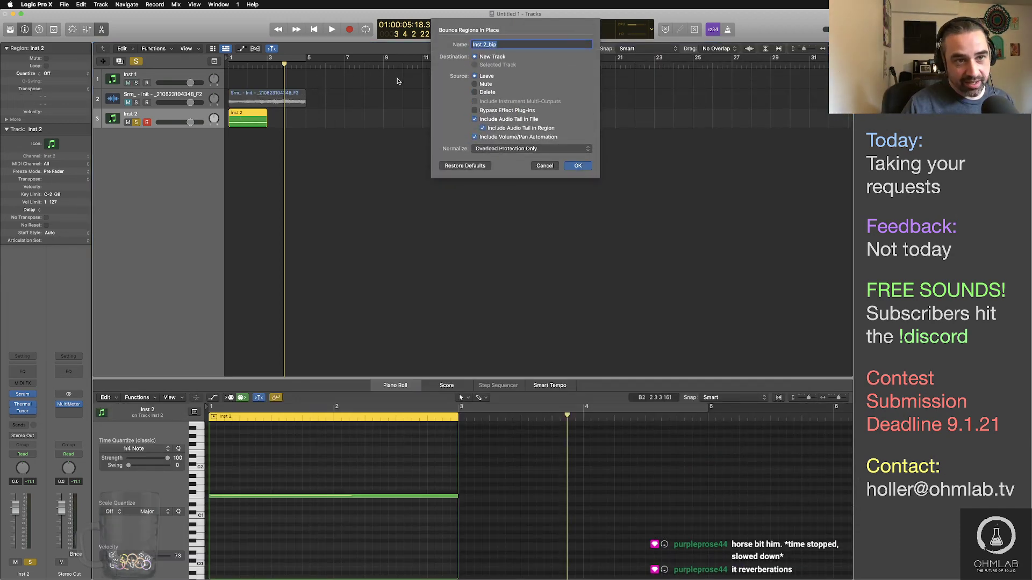
pyautogui.write('Swell')
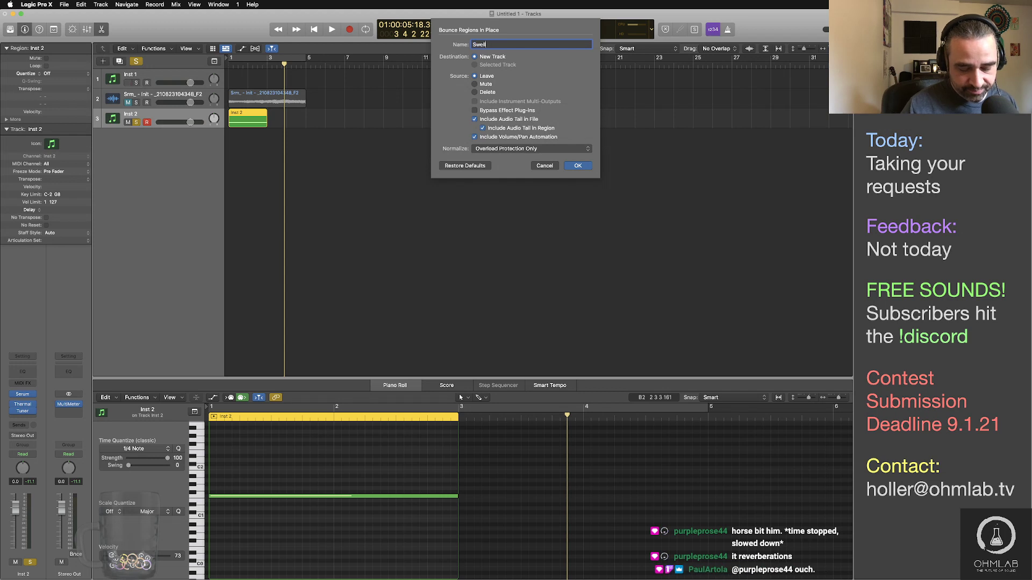
pyautogui.write('_Bass')
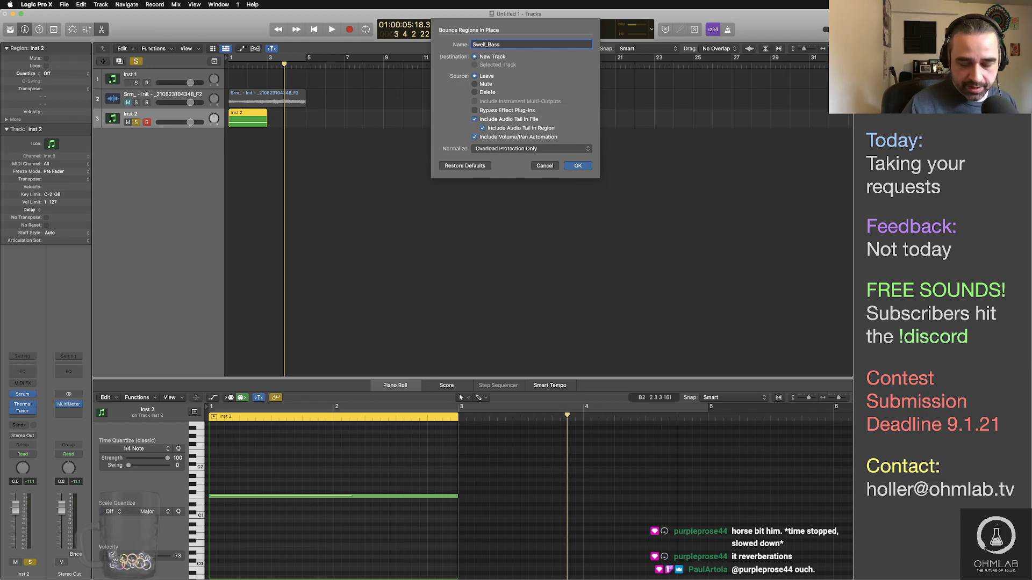
pyautogui.write('_140BPM')
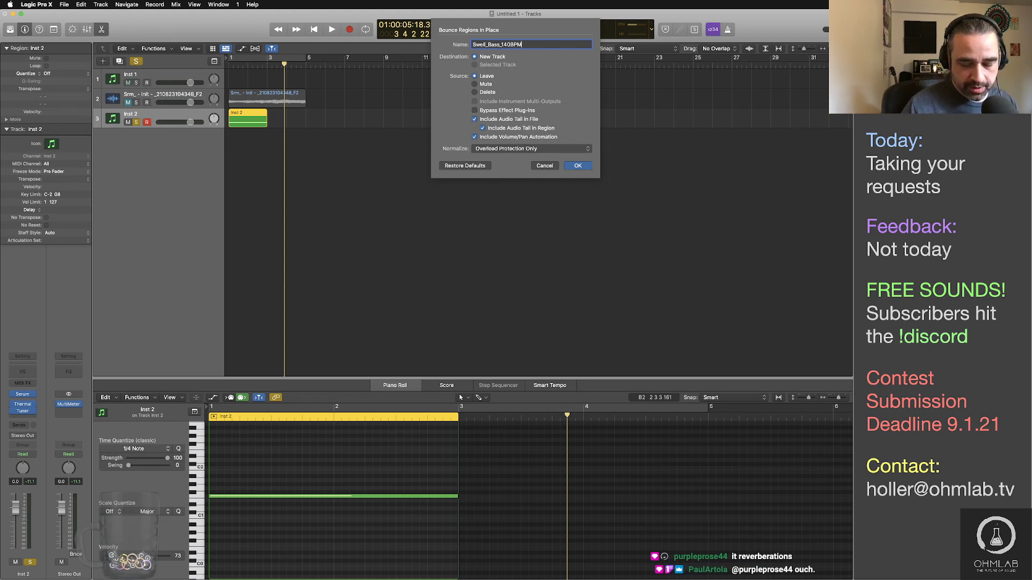
pyautogui.write('_F_')
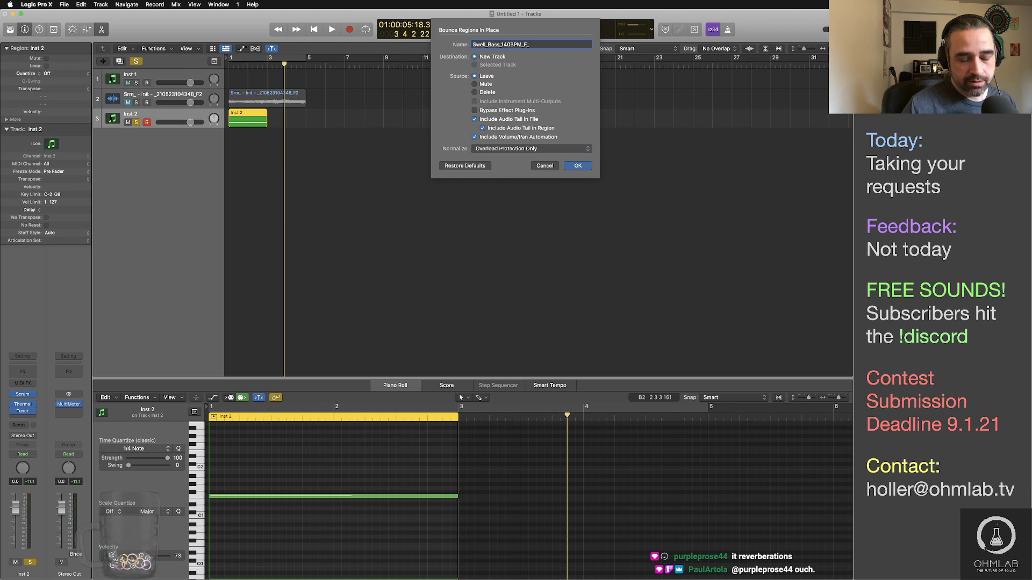
# Step: Switch to Finder and check the Swell_Bass numbering in the Bounces folder of Logic > Streams > 8.20.21_Robotics + Dubstep
pyautogui.press('super+Tab')
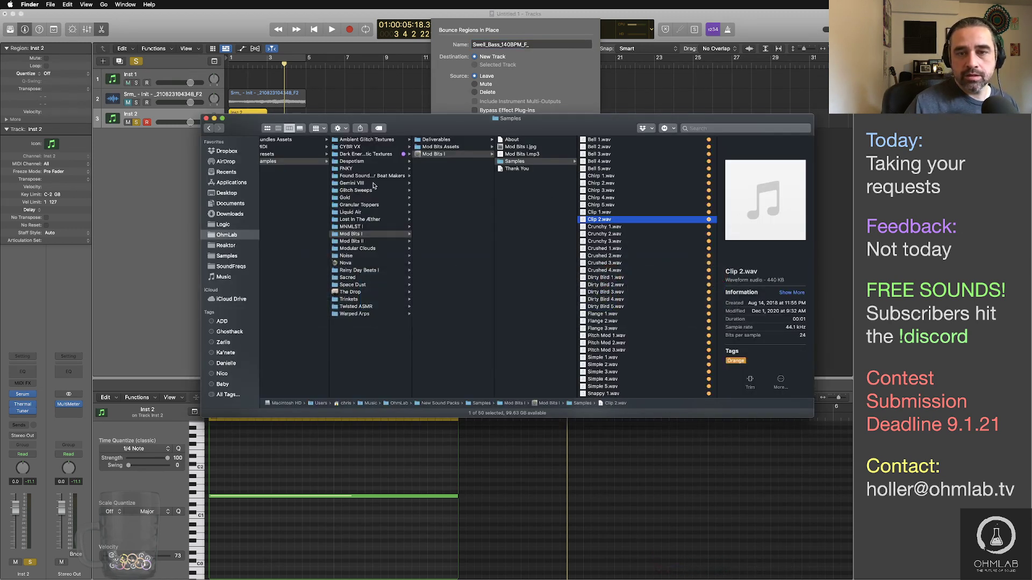
pyautogui.click(240, 225)
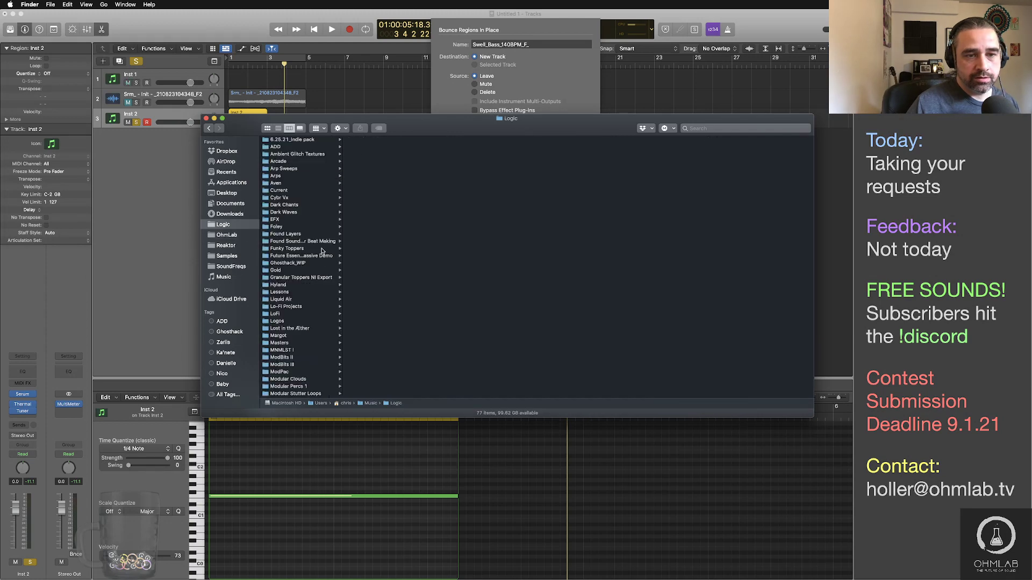
pyautogui.scroll(-10, 298, 242)
pyautogui.click(280, 256)
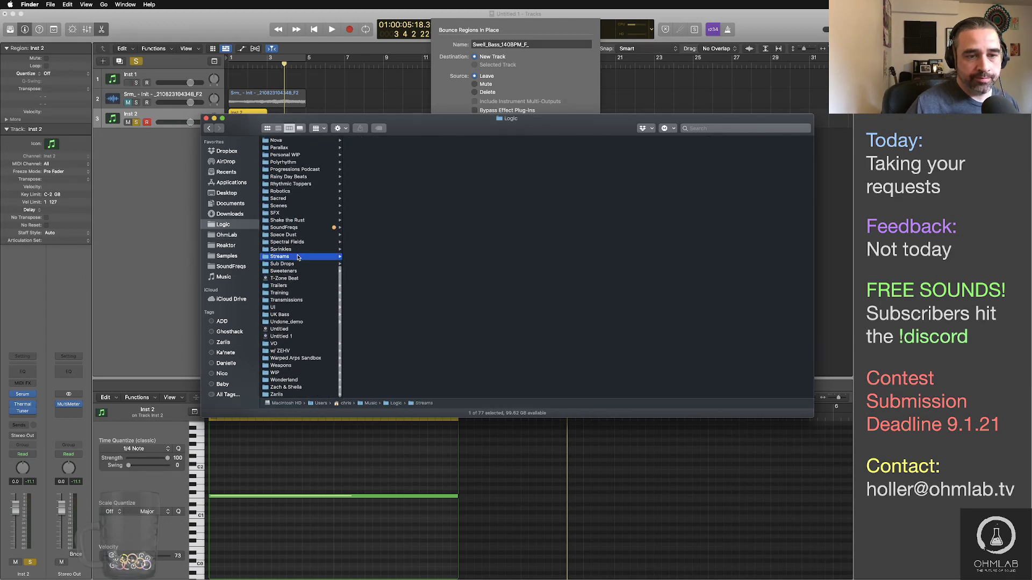
pyautogui.scroll(-10, 426, 309)
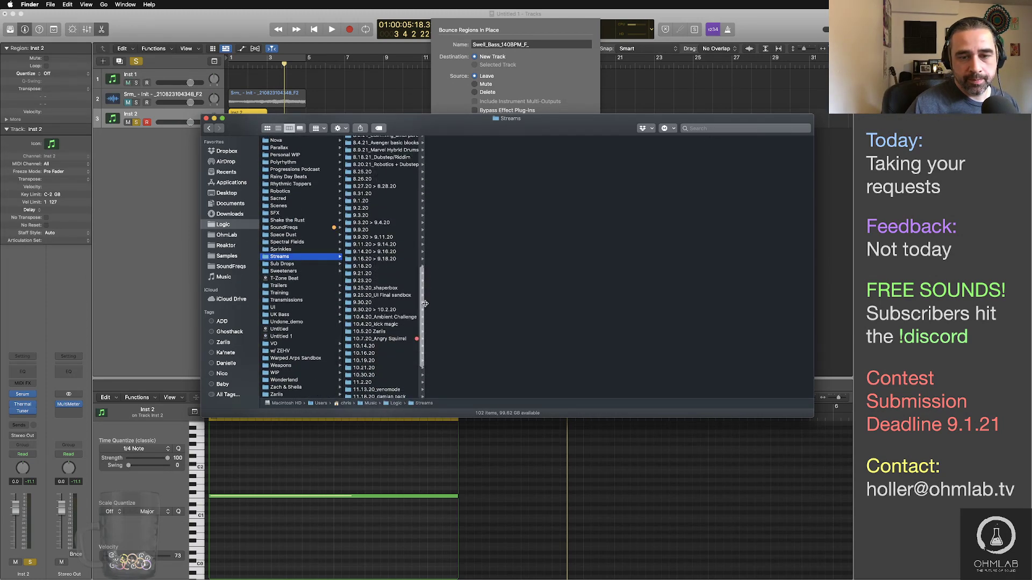
pyautogui.moveTo(423, 304); pyautogui.dragTo(600, 301)
pyautogui.scroll(8, 411, 333)
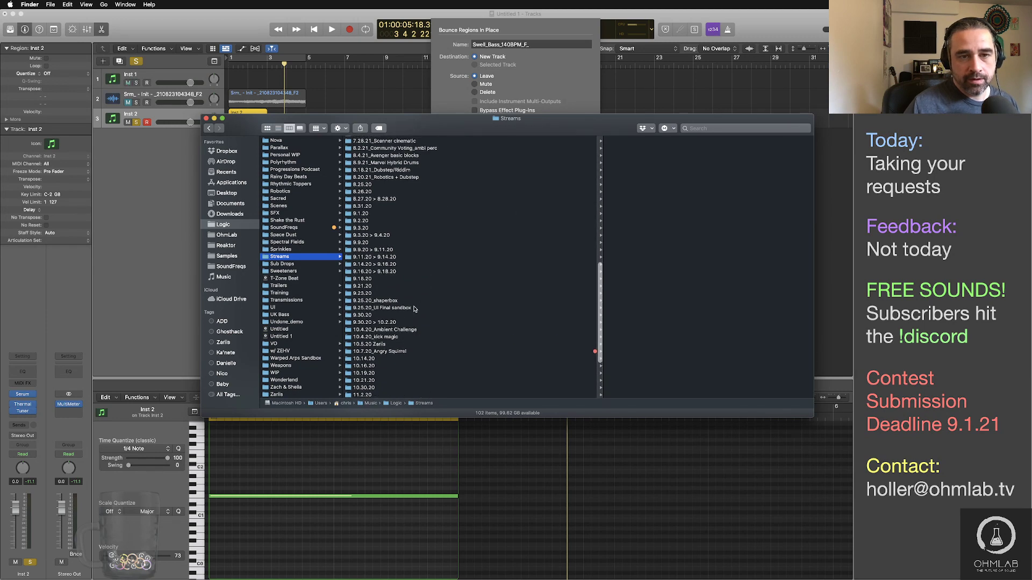
pyautogui.click(412, 361)
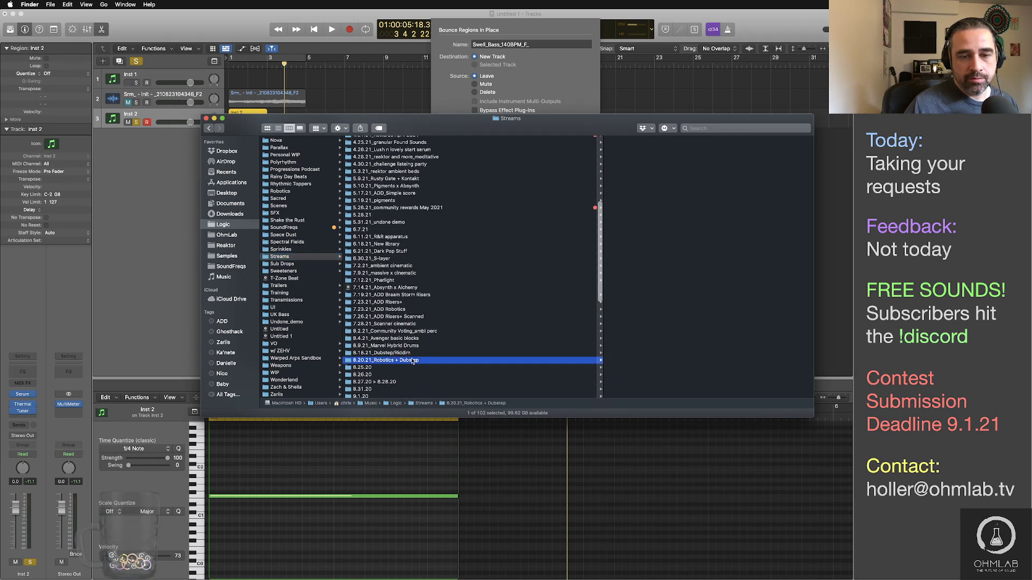
pyautogui.click(700, 154)
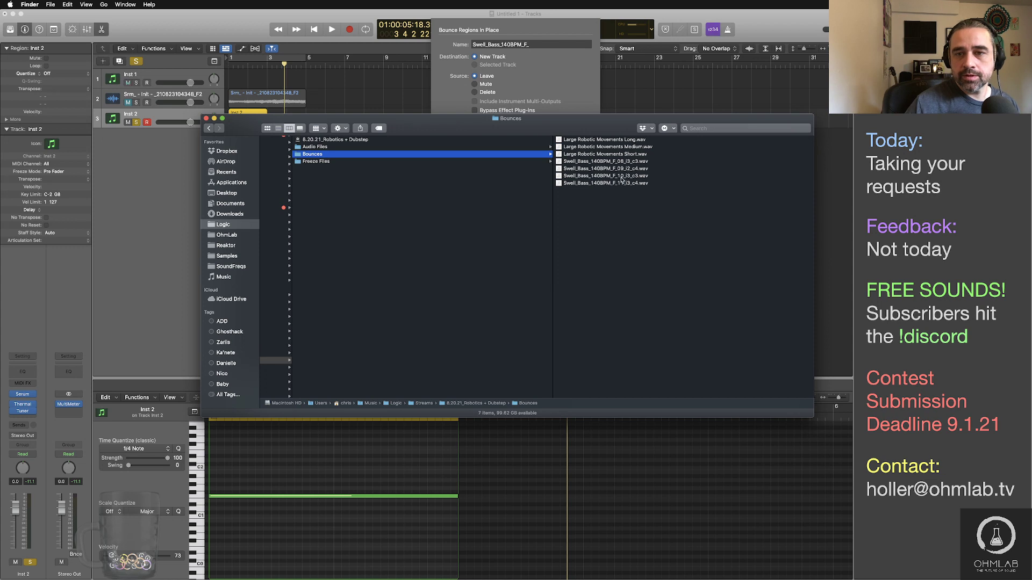
# Step: Examine the bounced file names in the Bounces folder of the 8.18.21_Dubstep/Riddim stream project
pyautogui.hscroll(-2, 538, 215)
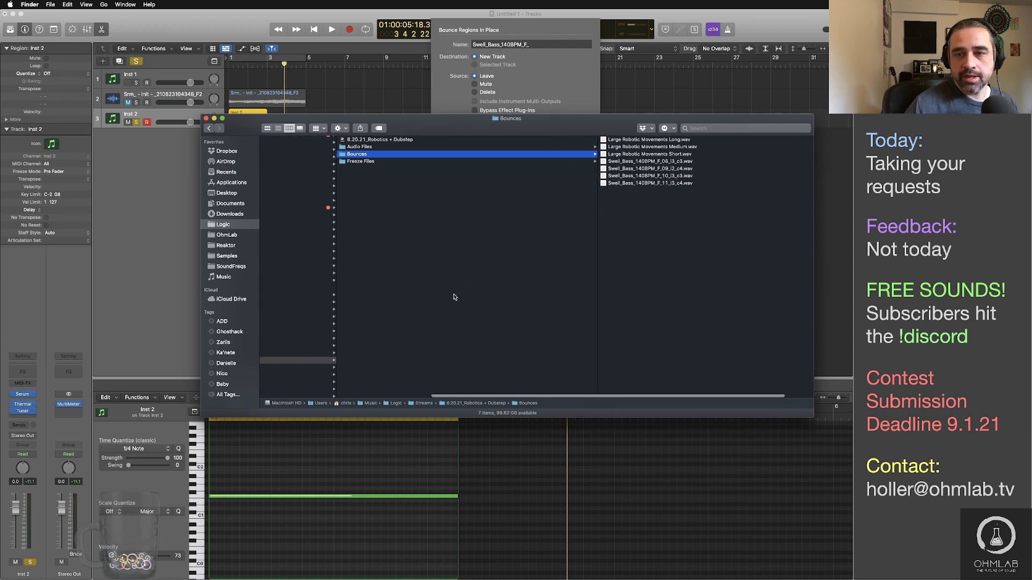
pyautogui.hscroll(-6, 451, 300)
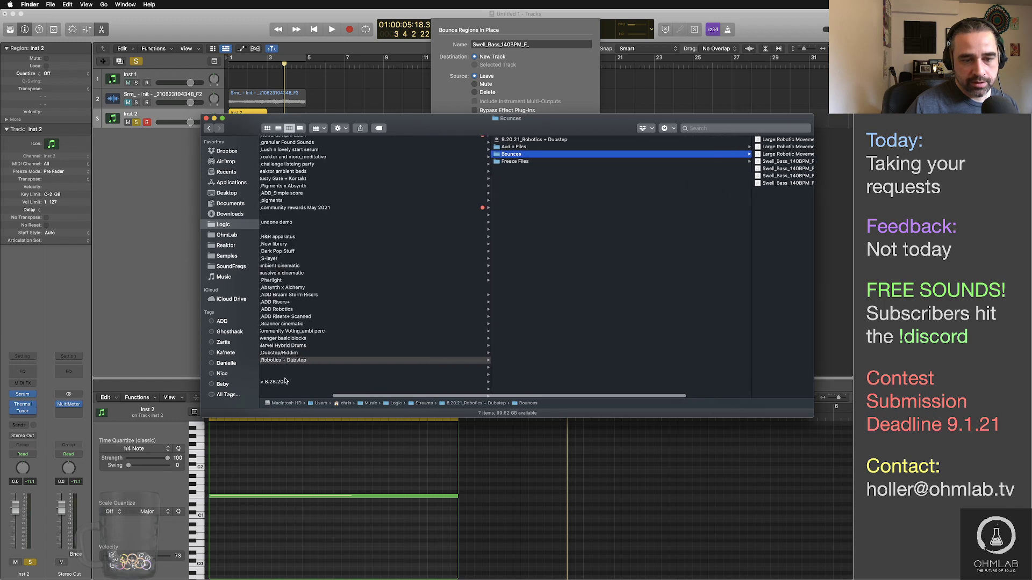
pyautogui.click(305, 354)
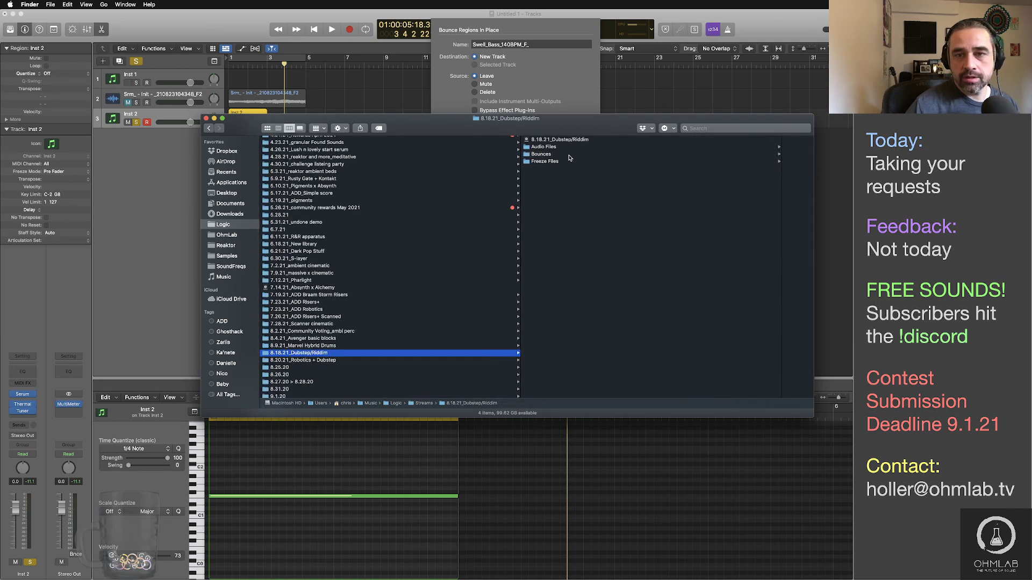
pyautogui.click(543, 155)
pyautogui.scroll(-2, 677, 286)
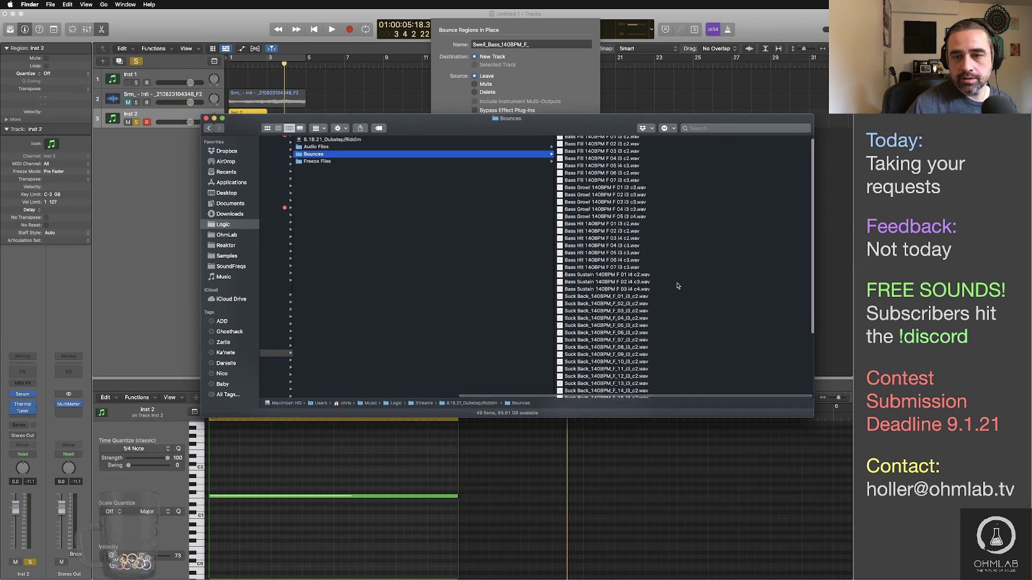
pyautogui.scroll(1, 677, 286)
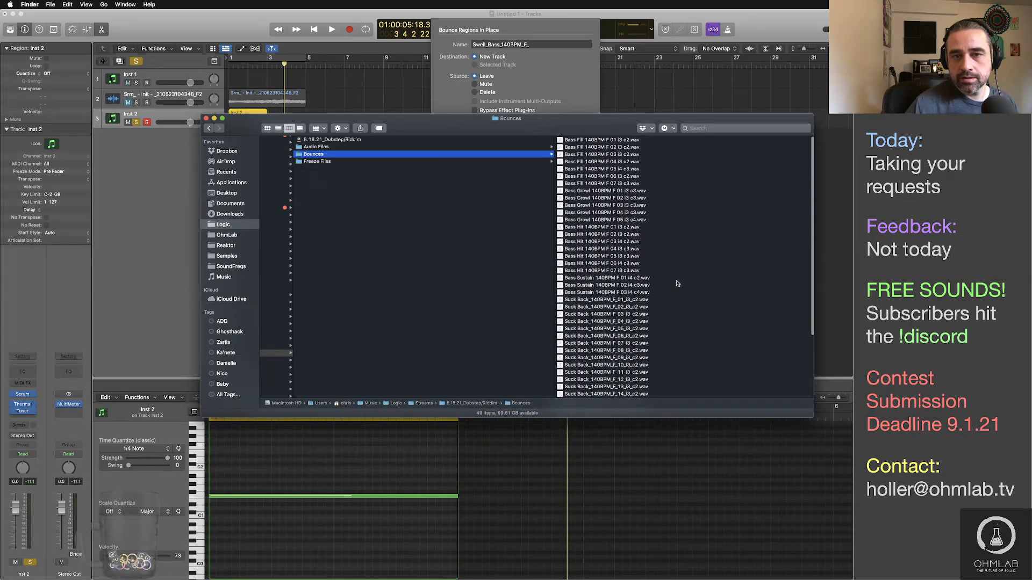
# Step: Switch back to Logic Pro, complete the bounce name as Swell_Bass_140BPM_F_12_i4_c4, and run the bounce
pyautogui.click(547, 78)
pyautogui.write('1')
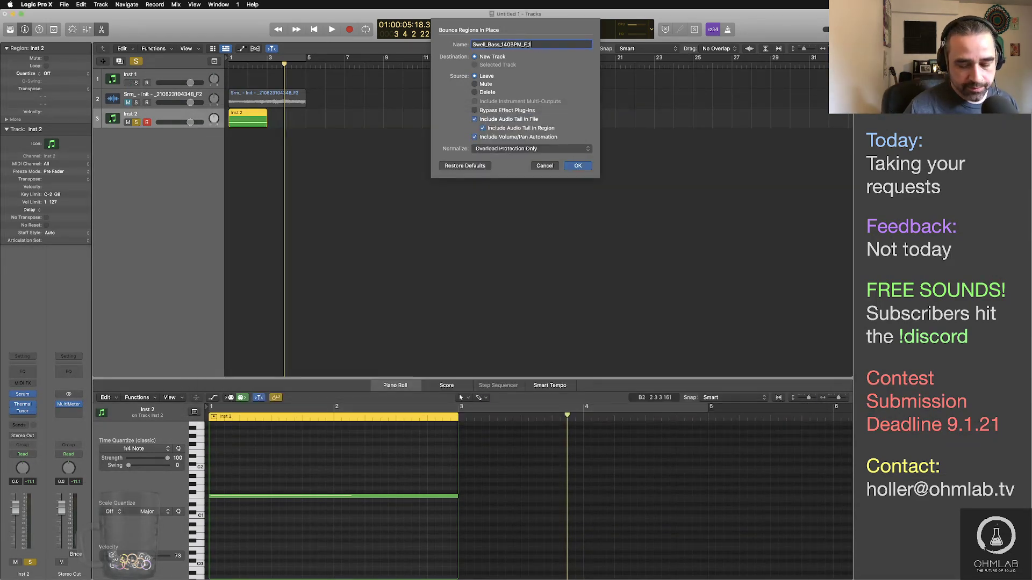
pyautogui.write('2_i4_c4')
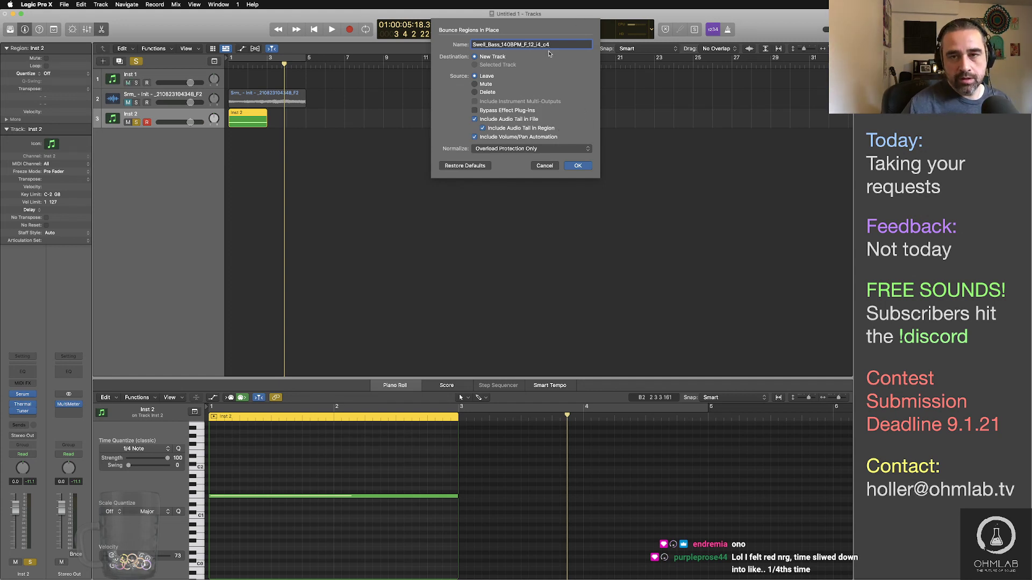
pyautogui.click(577, 166)
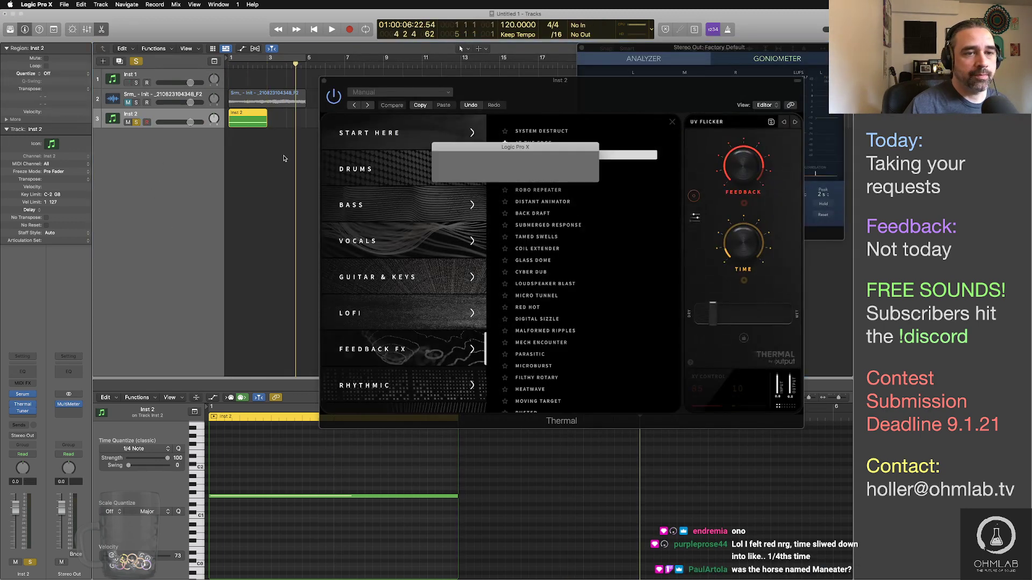
# Step: Unsolo the Inst 2 track, solo the bounced Swell_Bass track, and play it from the beginning
pyautogui.click(251, 181)
pyautogui.click(135, 122)
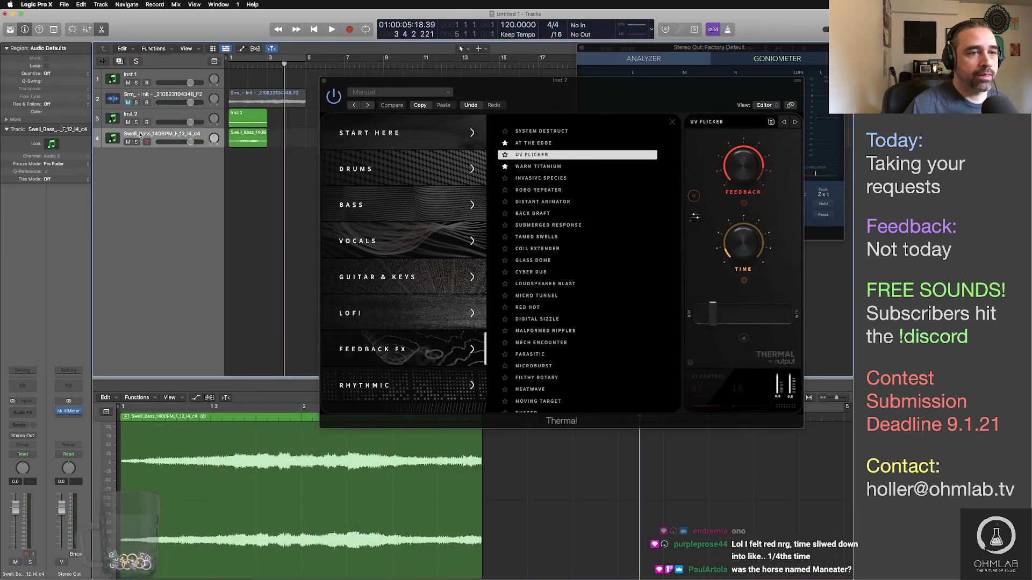
pyautogui.click(136, 142)
pyautogui.press('Return')
pyautogui.press('space')
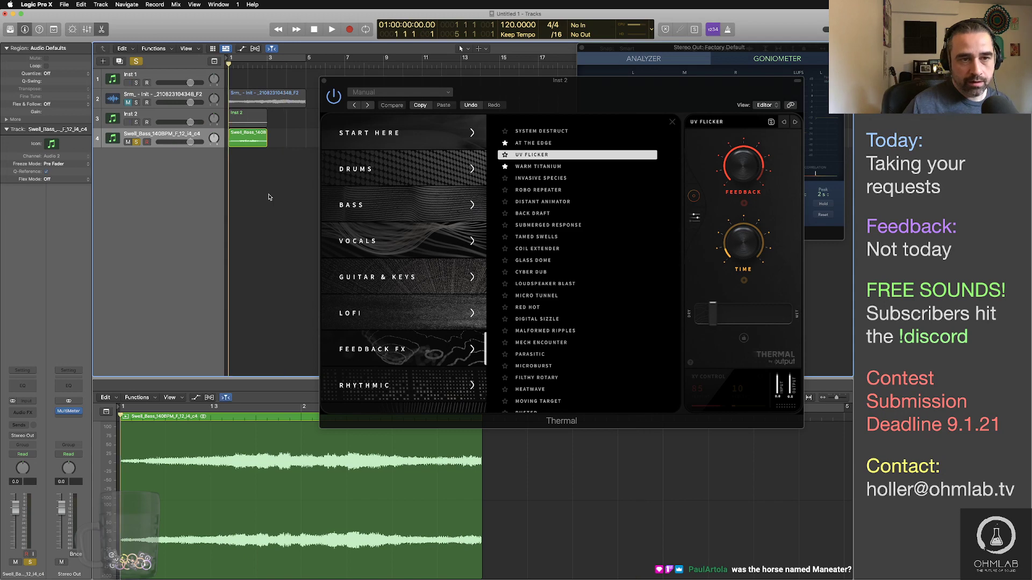
# Step: Extend the bounced Swell_Bass region to just past bar 4, moving the Thermal and MultiMeter windows clear of the tracks
pyautogui.press('super+Right')
pyautogui.press('super+Right')
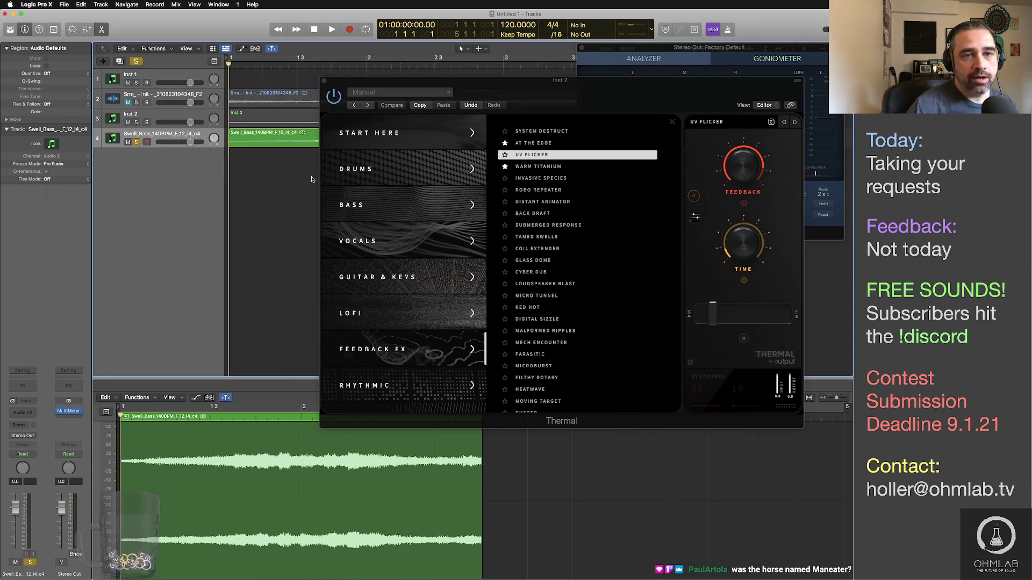
pyautogui.moveTo(365, 83); pyautogui.dragTo(436, 229)
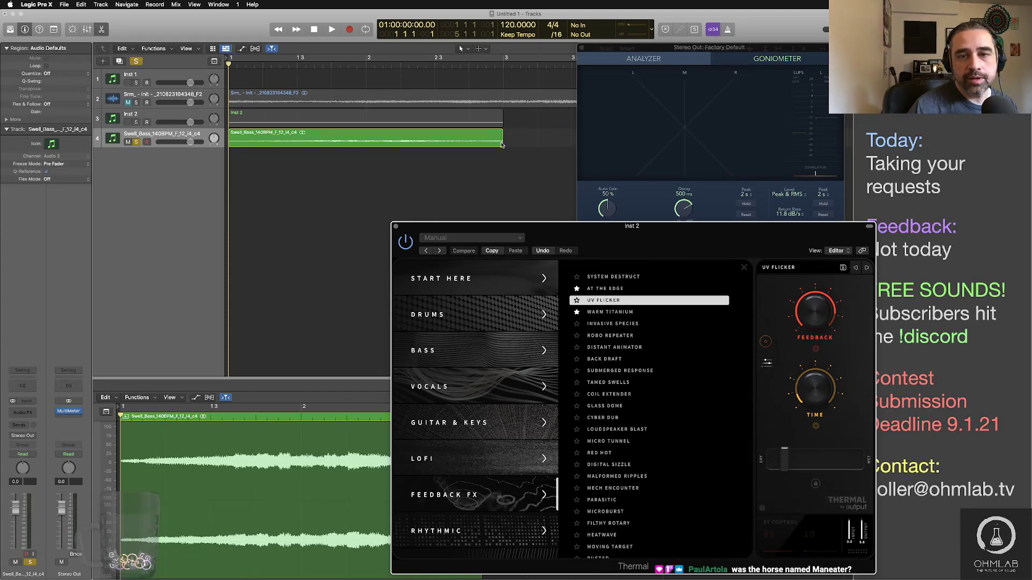
pyautogui.moveTo(501, 144); pyautogui.dragTo(579, 144)
pyautogui.moveTo(627, 44); pyautogui.dragTo(617, 198)
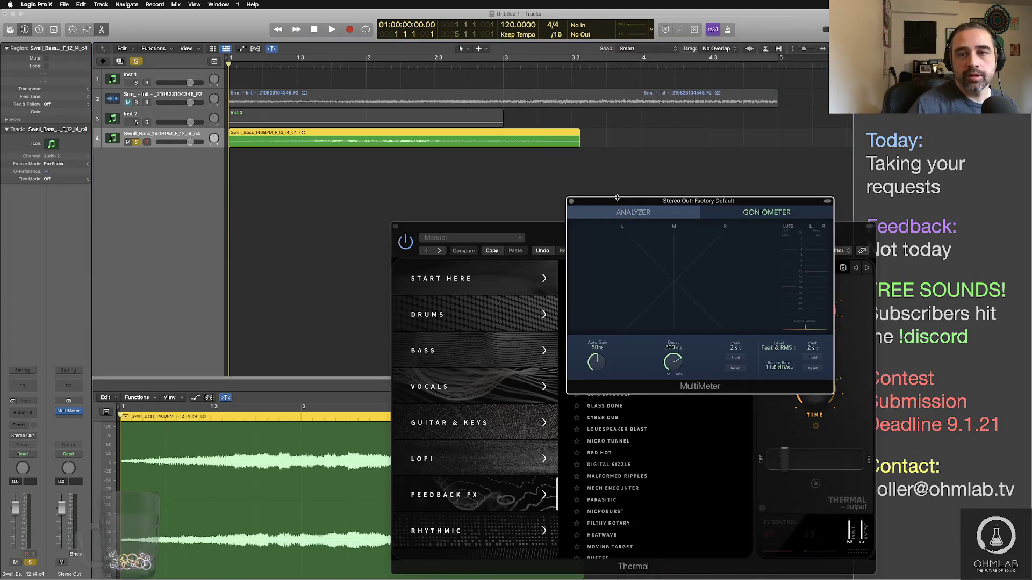
pyautogui.click(579, 143)
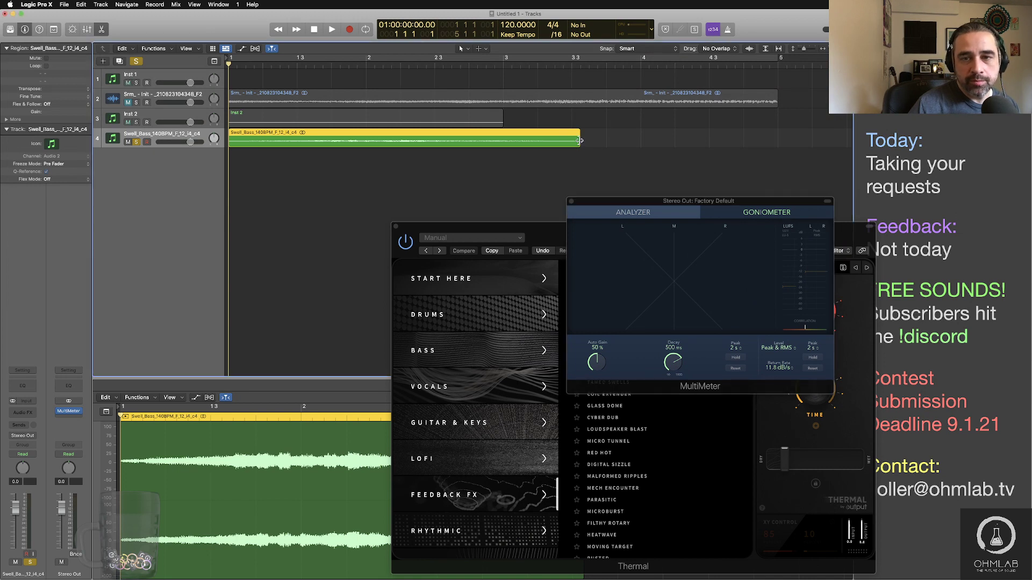
pyautogui.moveTo(580, 141); pyautogui.dragTo(653, 141)
pyautogui.click(407, 184)
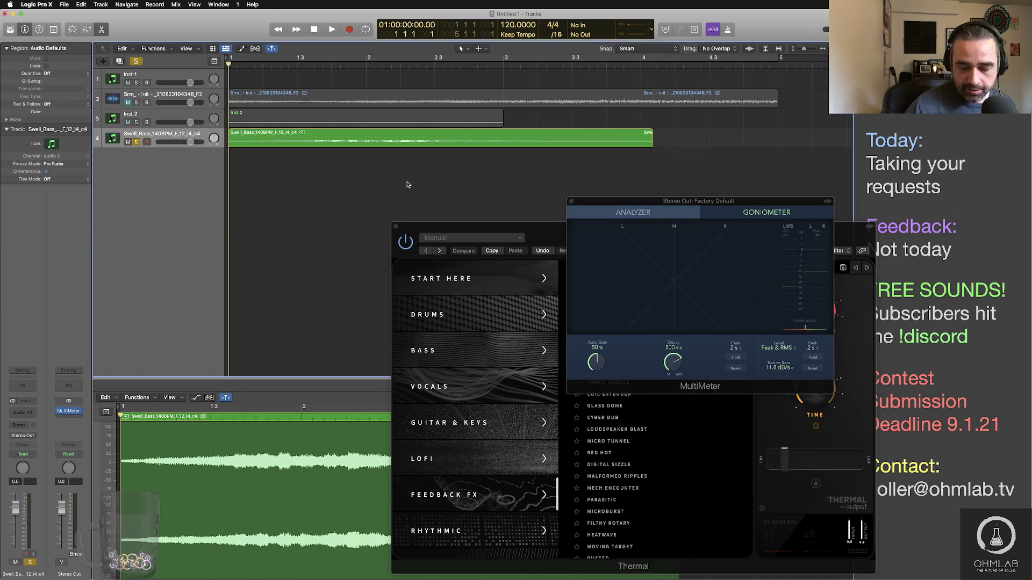
# Step: Play the extended Swell_Bass region from the beginning and stop playback near its end
pyautogui.press('space')
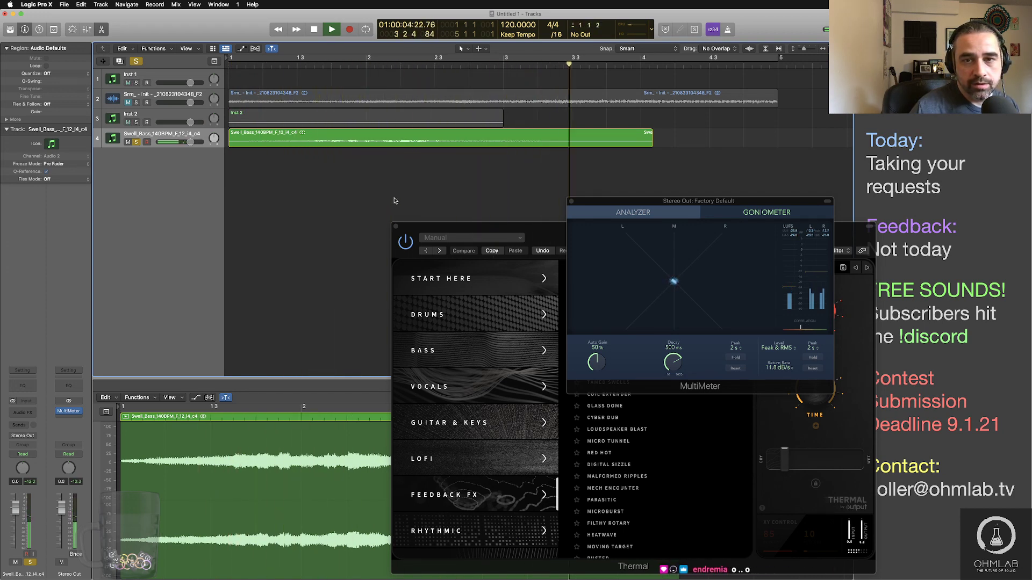
pyautogui.press('space')
pyautogui.click(223, 146)
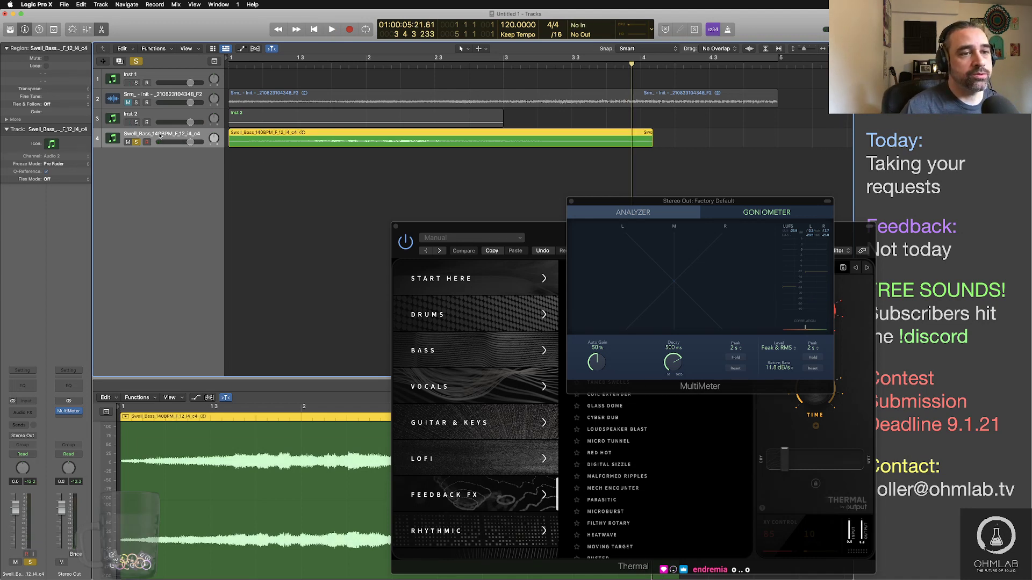
# Step: Select the Inst 2 track, rearrange its plug-in windows, and bring the Serum window to the front
pyautogui.click(159, 113)
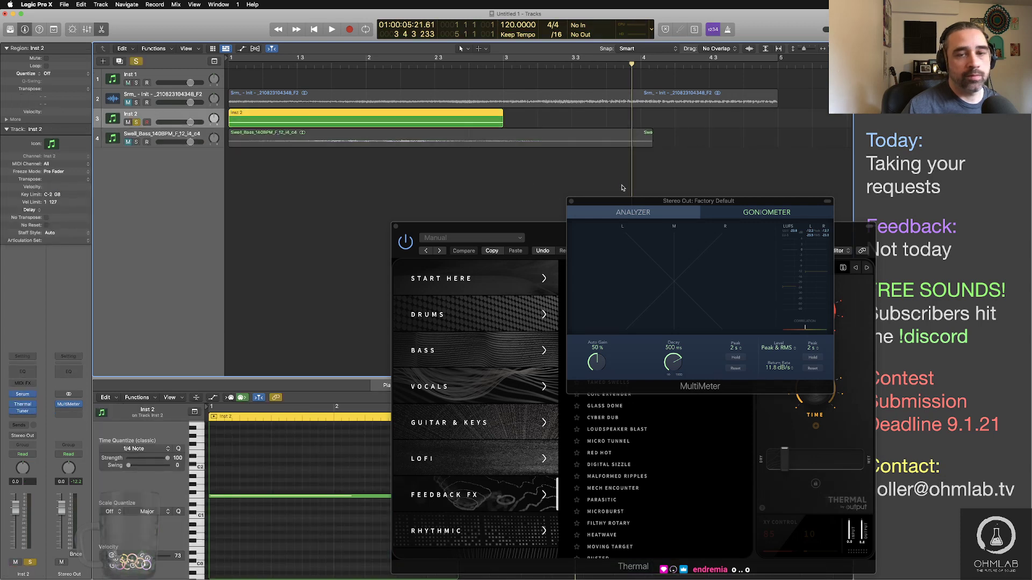
pyautogui.moveTo(615, 202); pyautogui.dragTo(662, 78)
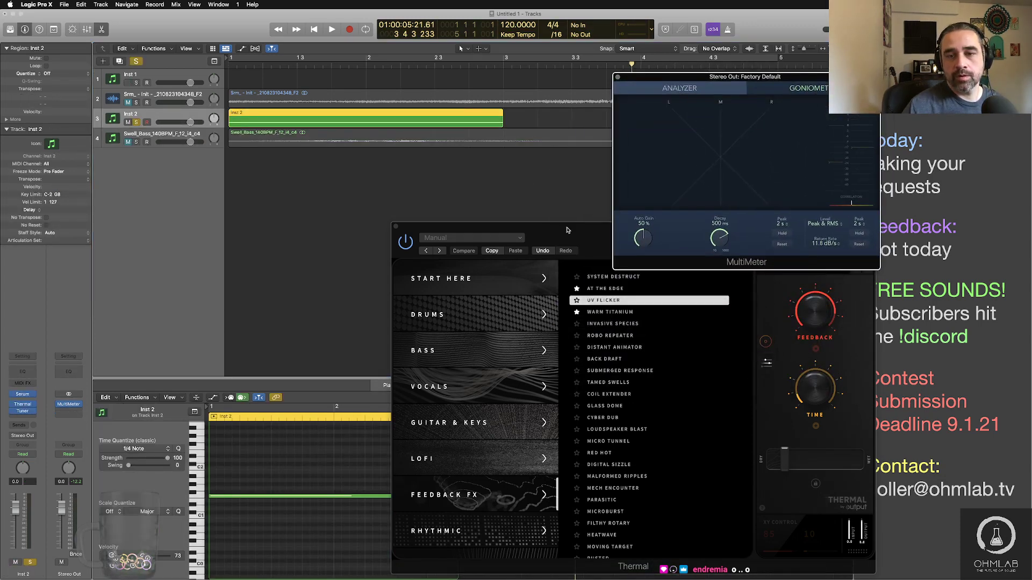
pyautogui.moveTo(566, 230); pyautogui.dragTo(458, 102)
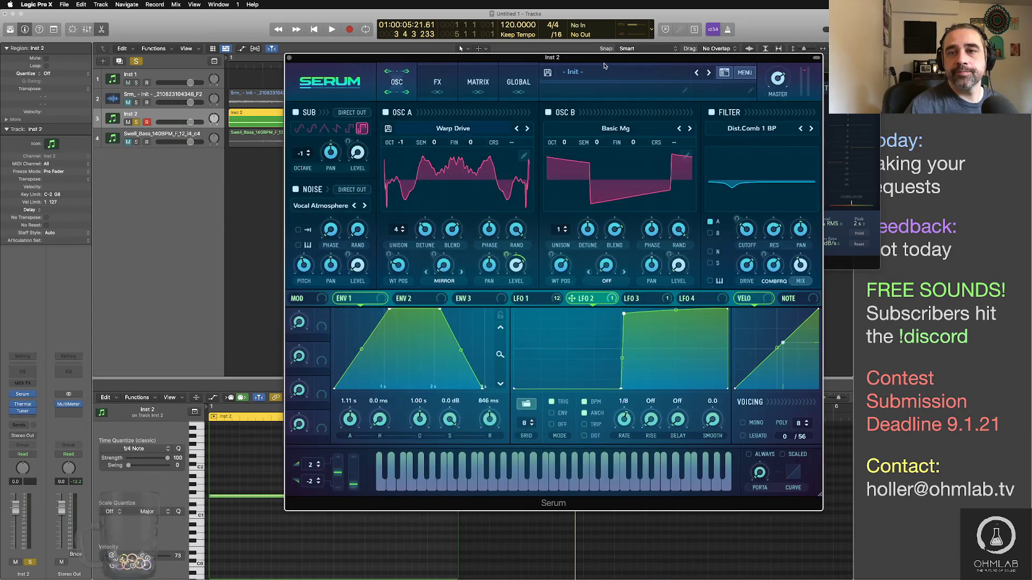
pyautogui.moveTo(607, 60); pyautogui.dragTo(563, 103)
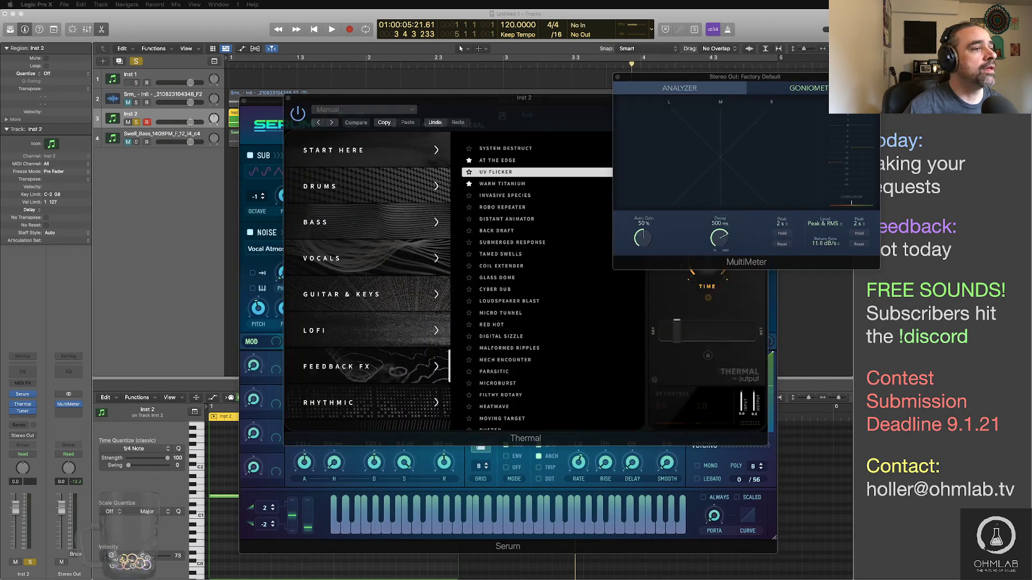
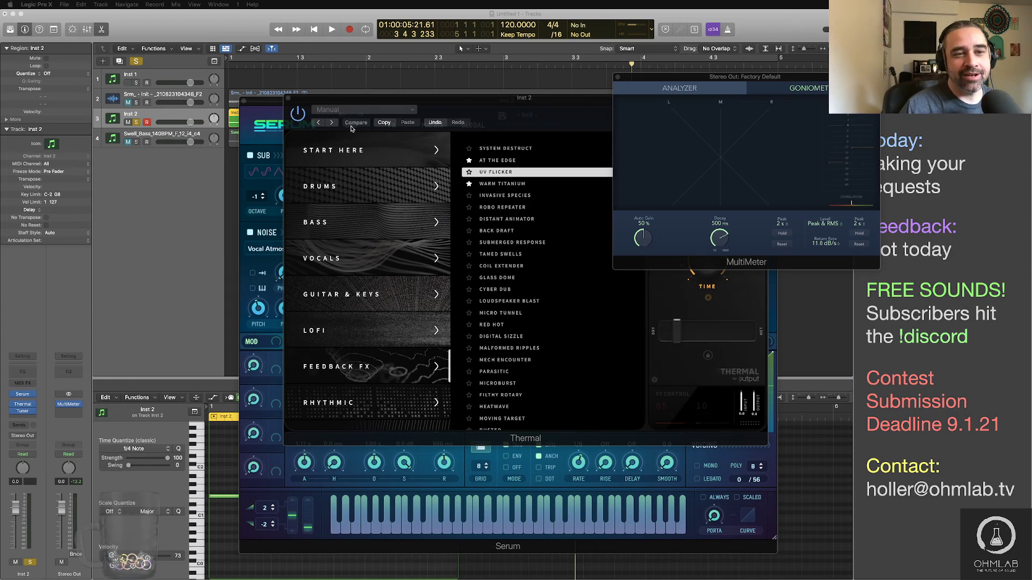
pyautogui.click(264, 121)
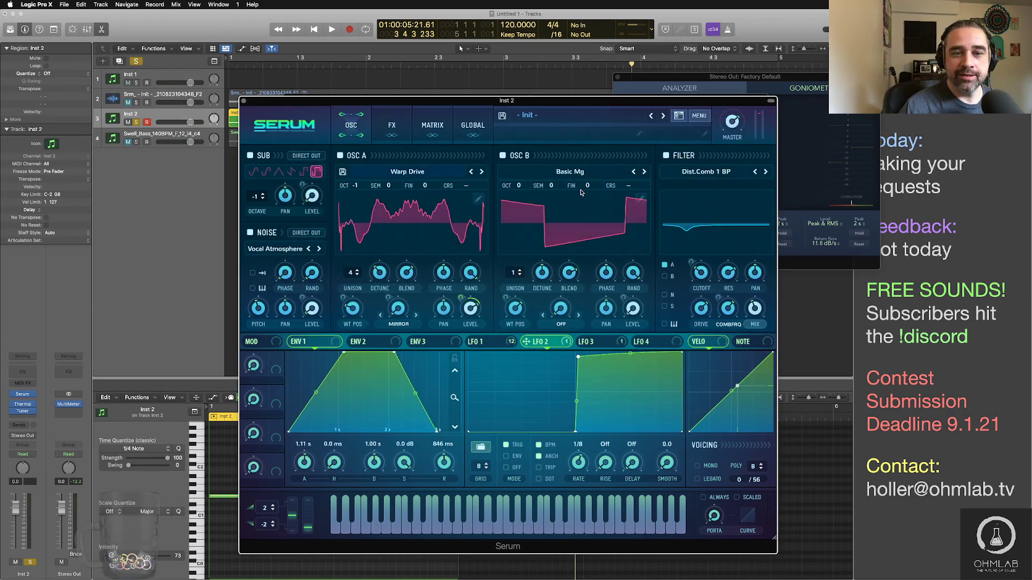
# Step: Load the Howler wavetable from the user SoundFreqs collection into Serum's oscillator A
pyautogui.click(429, 173)
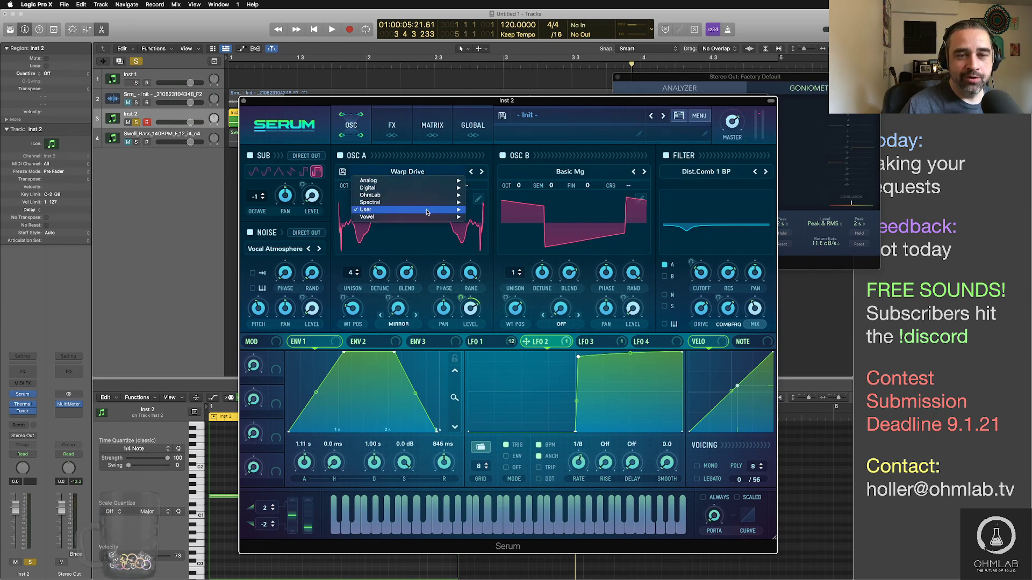
pyautogui.moveTo(428, 211)
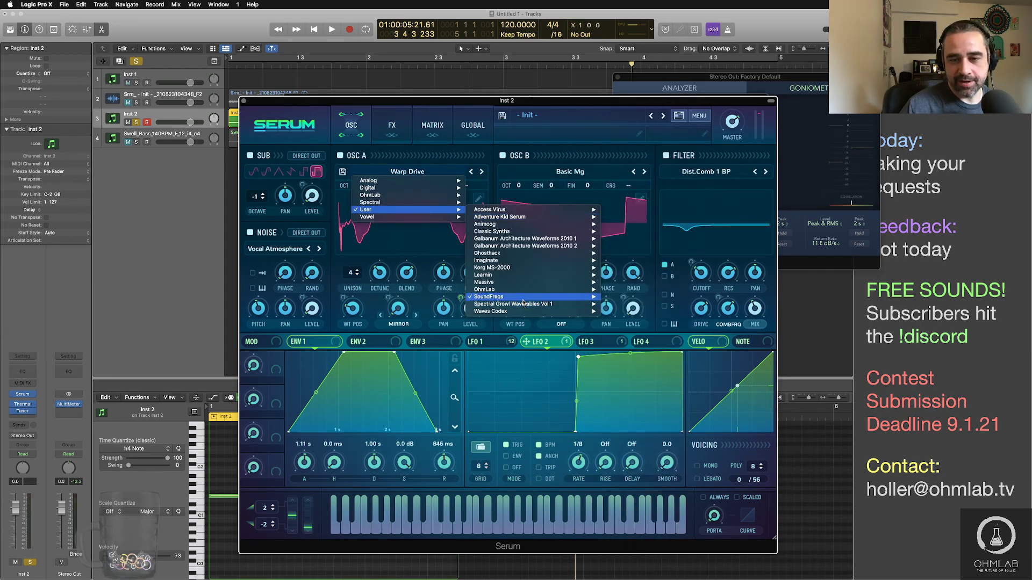
pyautogui.moveTo(525, 300)
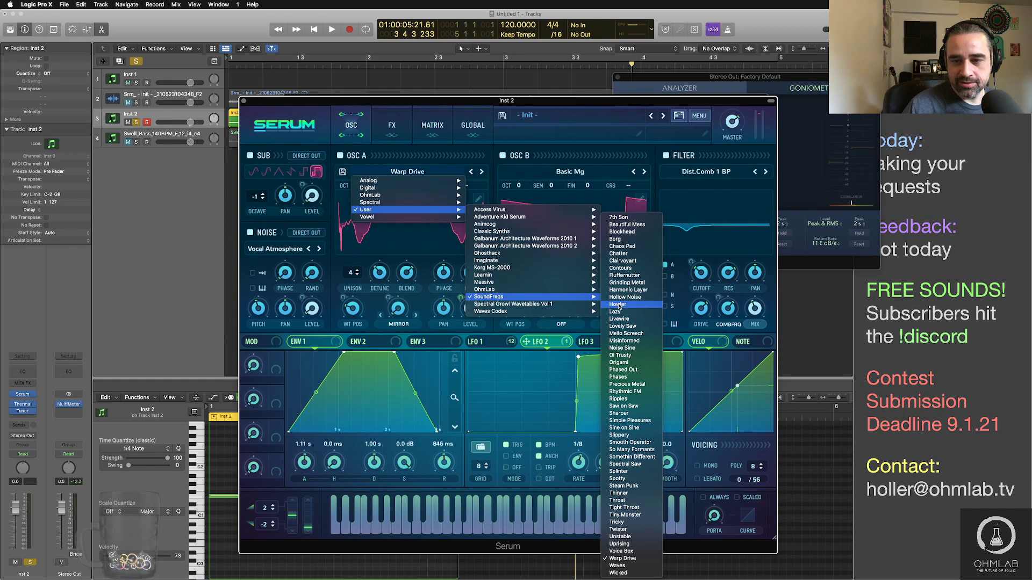
pyautogui.click(618, 305)
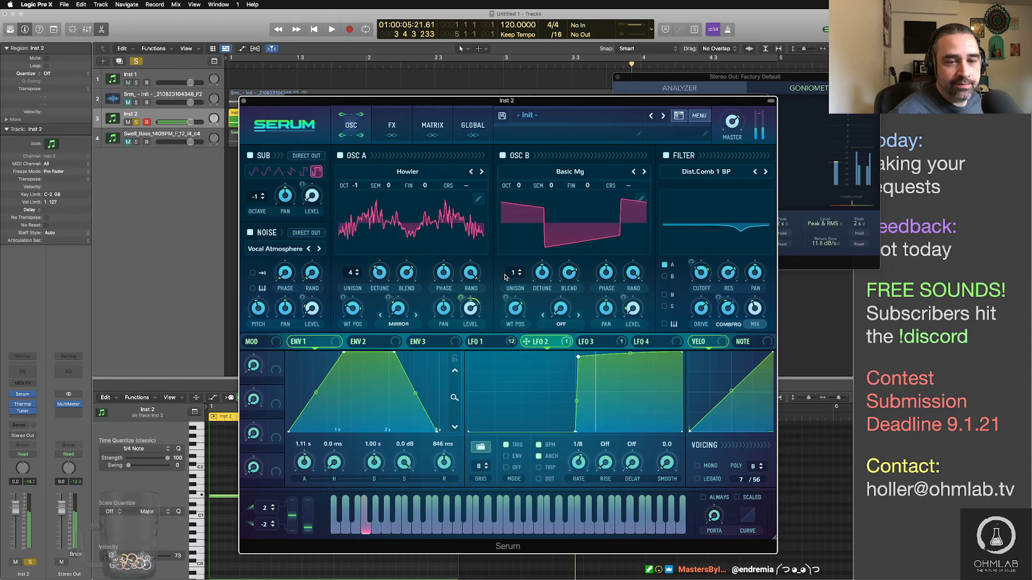
# Step: Check Serum's effects rack and change the filter type to Band 24
pyautogui.click(392, 125)
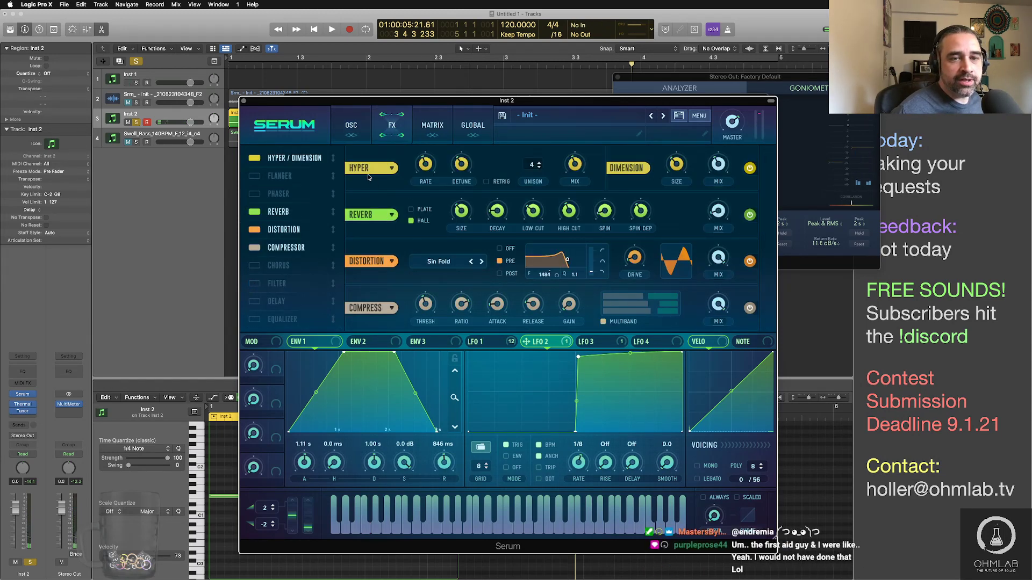
pyautogui.click(351, 125)
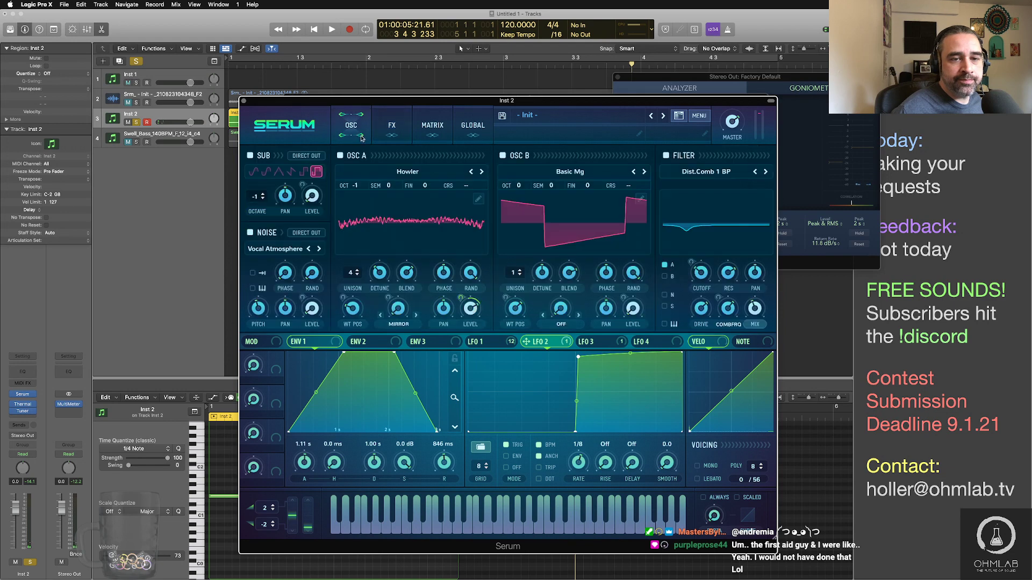
pyautogui.click(705, 171)
pyautogui.moveTo(709, 202)
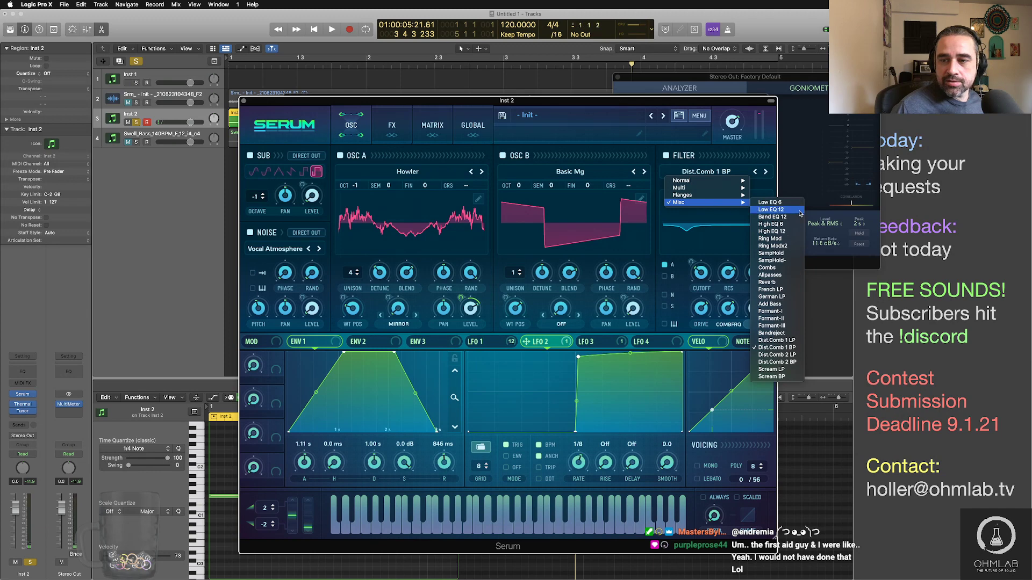
pyautogui.moveTo(742, 182)
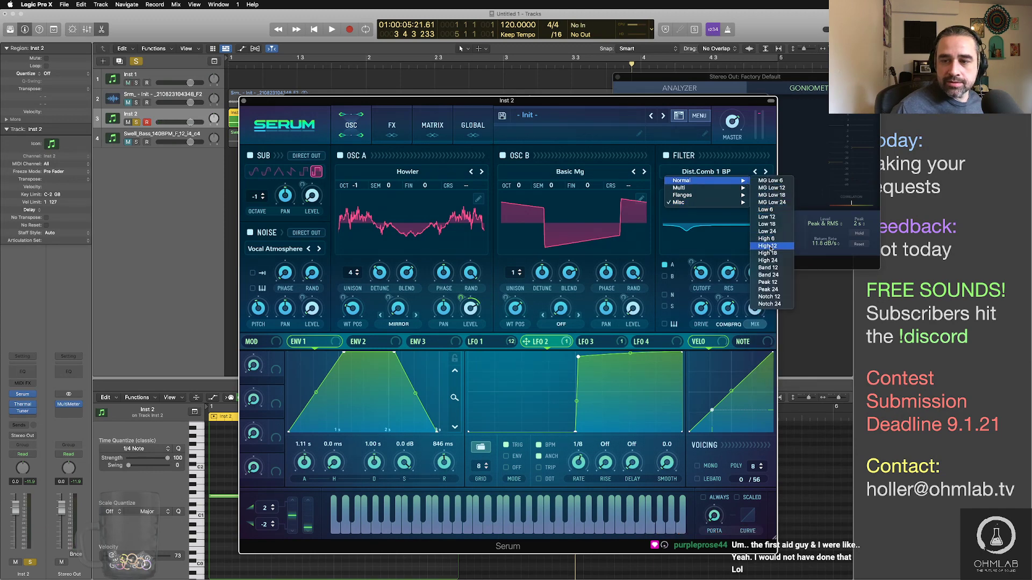
pyautogui.click(768, 274)
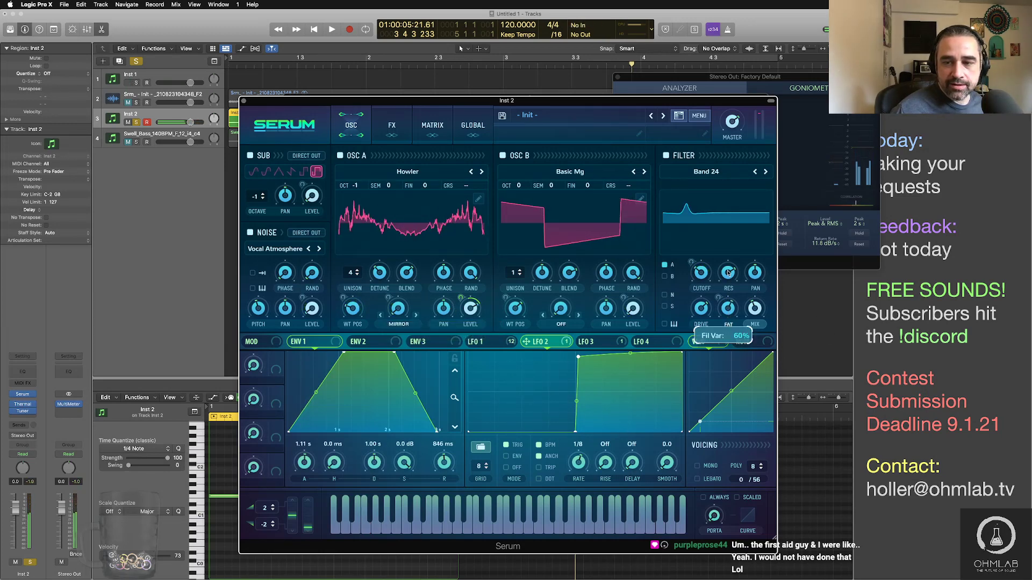
pyautogui.moveTo(729, 289)
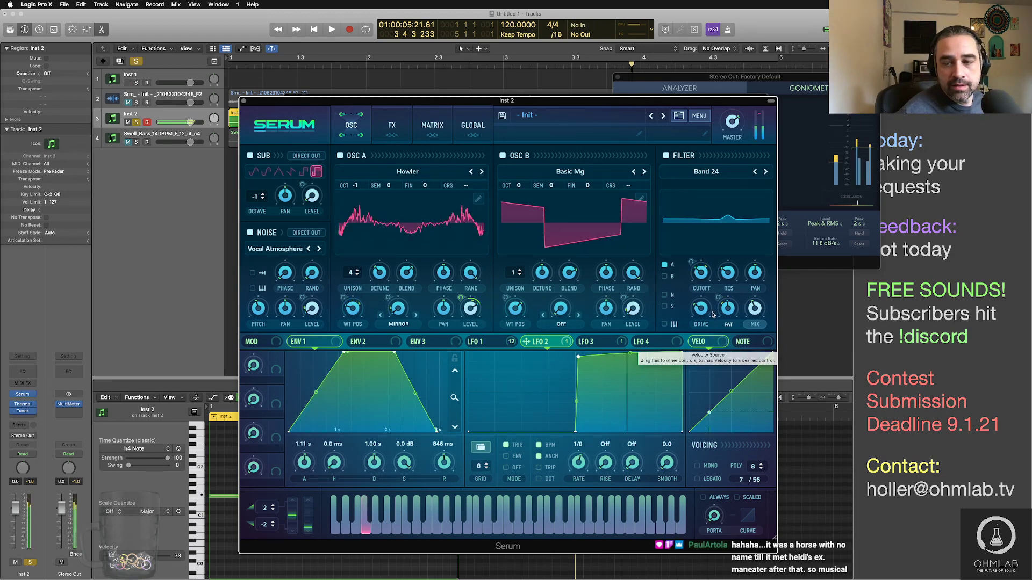
pyautogui.moveTo(704, 320)
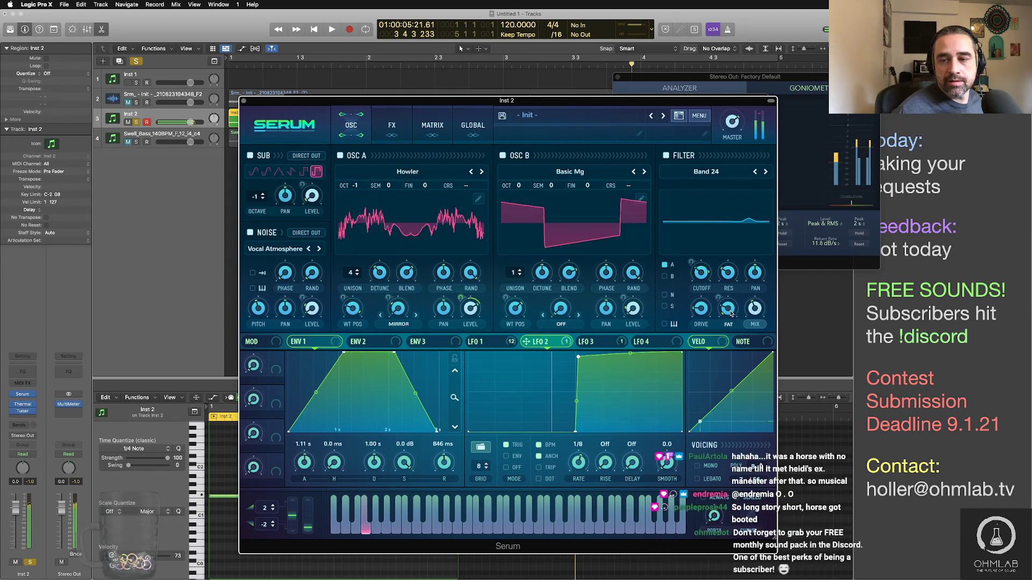
# Step: Turn off Serum's noise oscillator, oscillator B, and sub oscillator
pyautogui.click(250, 232)
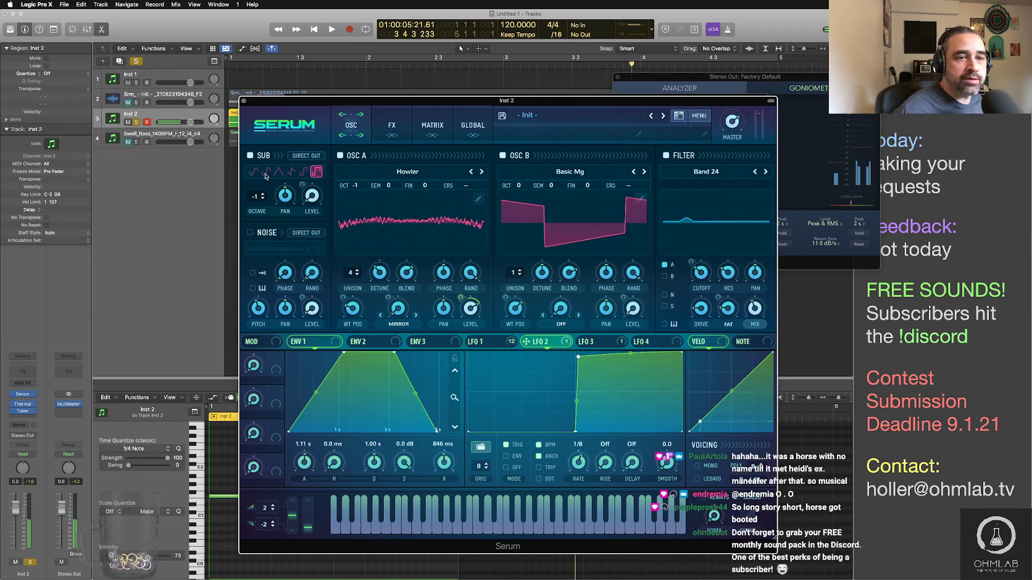
pyautogui.click(502, 156)
pyautogui.click(250, 156)
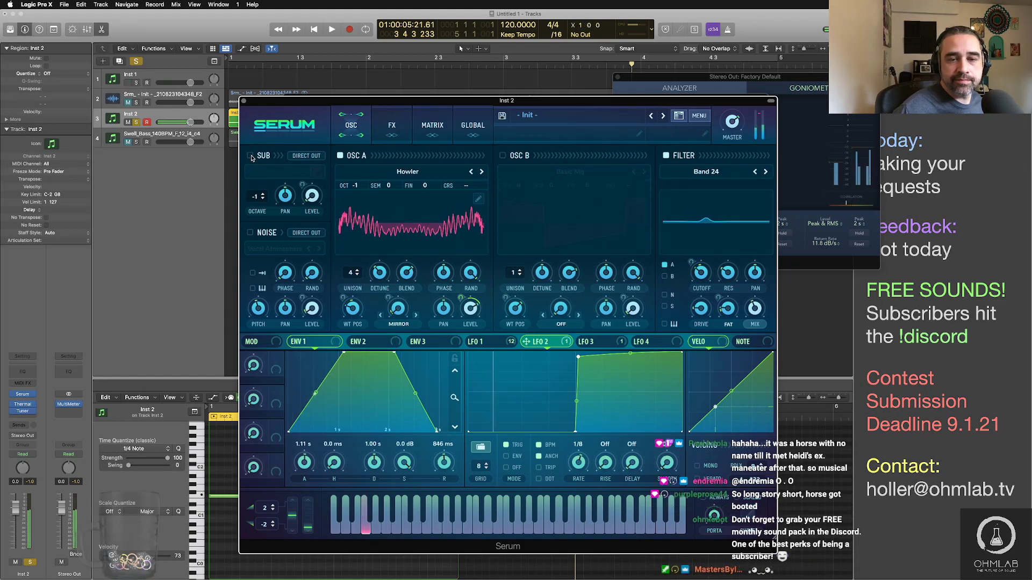
# Step: Reset Serum to its initial state with Init Preset
pyautogui.click(699, 116)
pyautogui.click(719, 234)
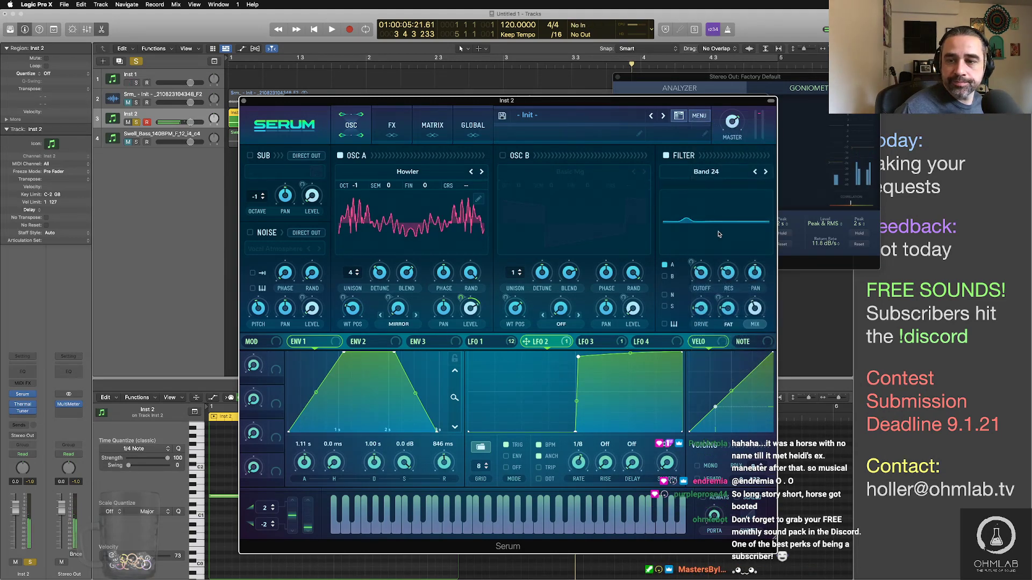
pyautogui.click(699, 116)
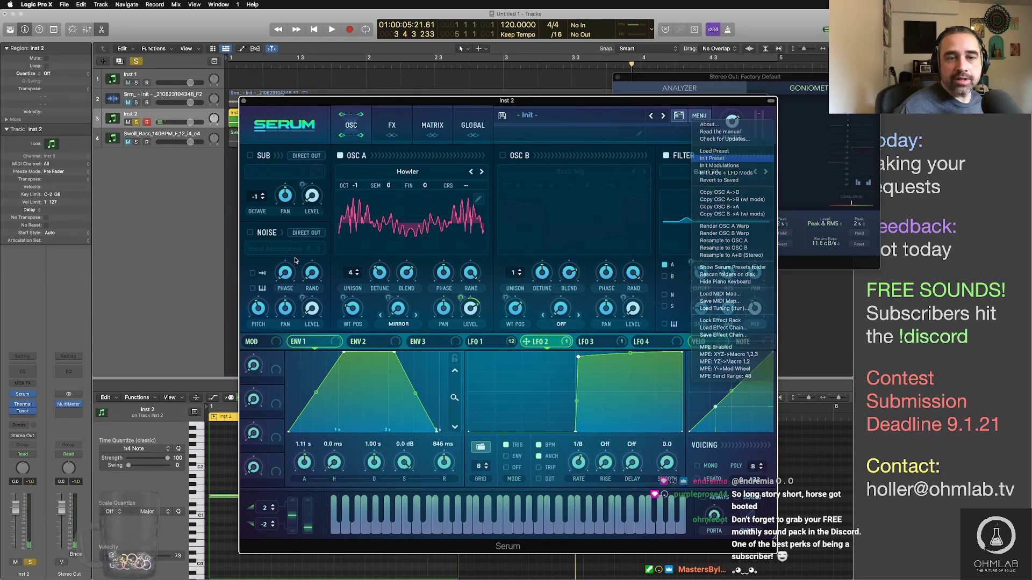
# Step: Load the Precious Metal wavetable from the user SoundFreqs collection into oscillator A and set its octave to -2
pyautogui.click(406, 172)
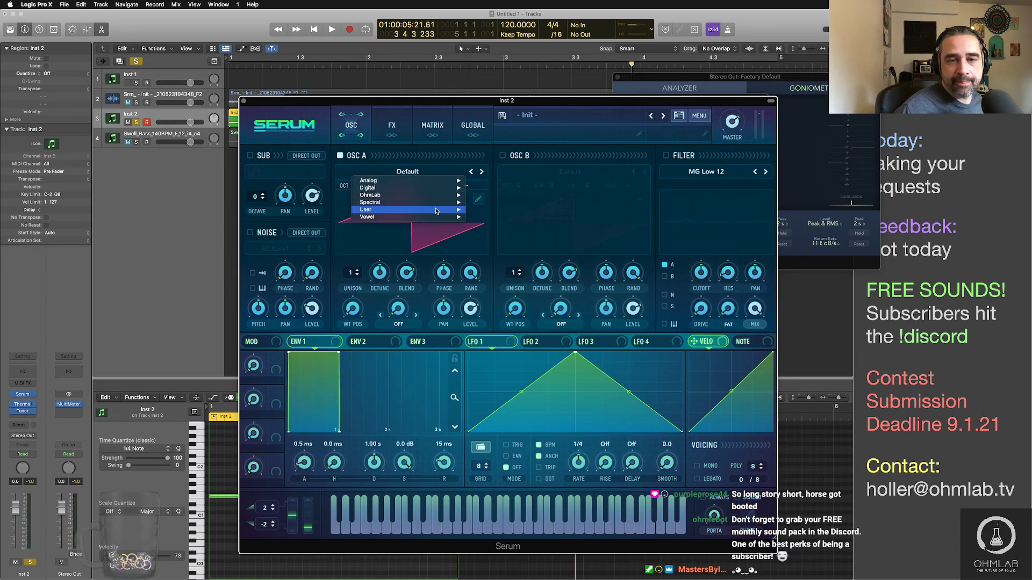
pyautogui.moveTo(436, 210)
pyautogui.moveTo(586, 296)
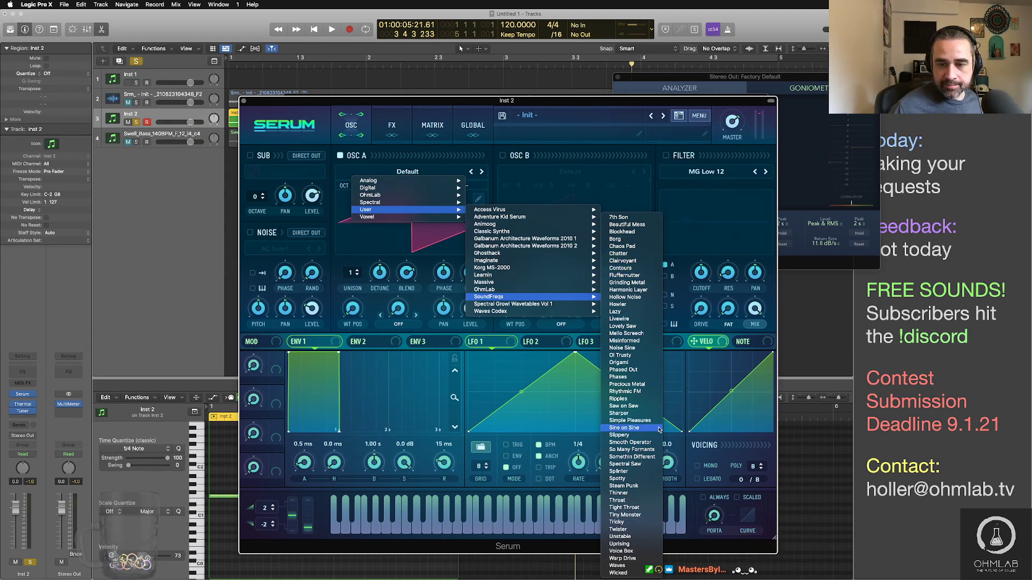
pyautogui.click(626, 384)
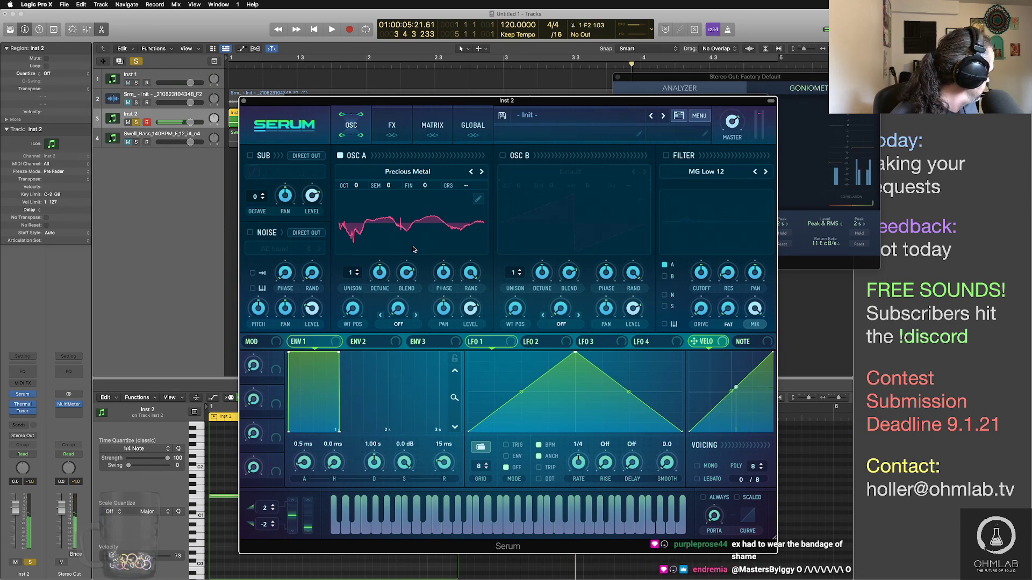
pyautogui.moveTo(357, 191); pyautogui.dragTo(357, 201)
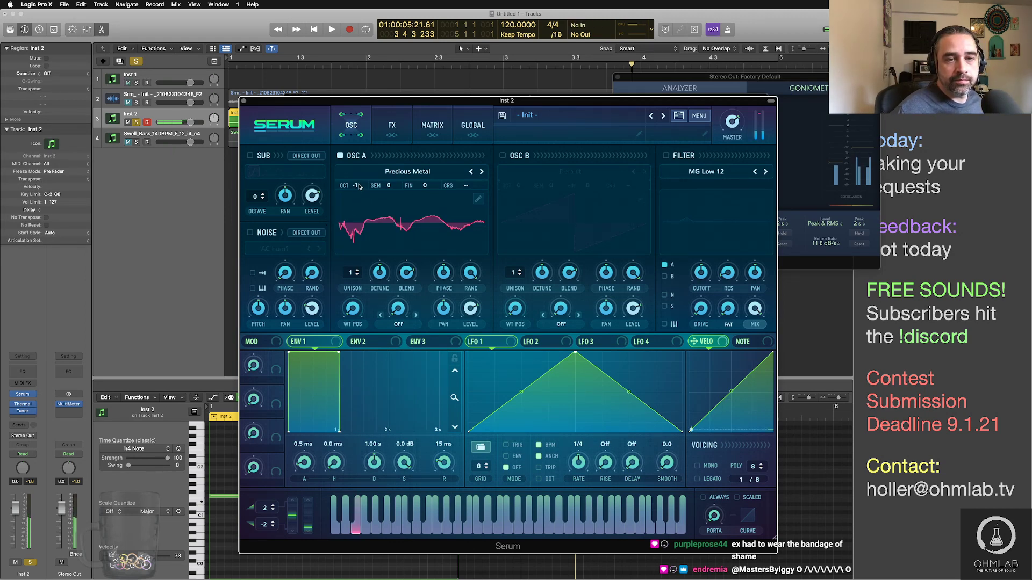
pyautogui.moveTo(359, 187); pyautogui.dragTo(357, 197)
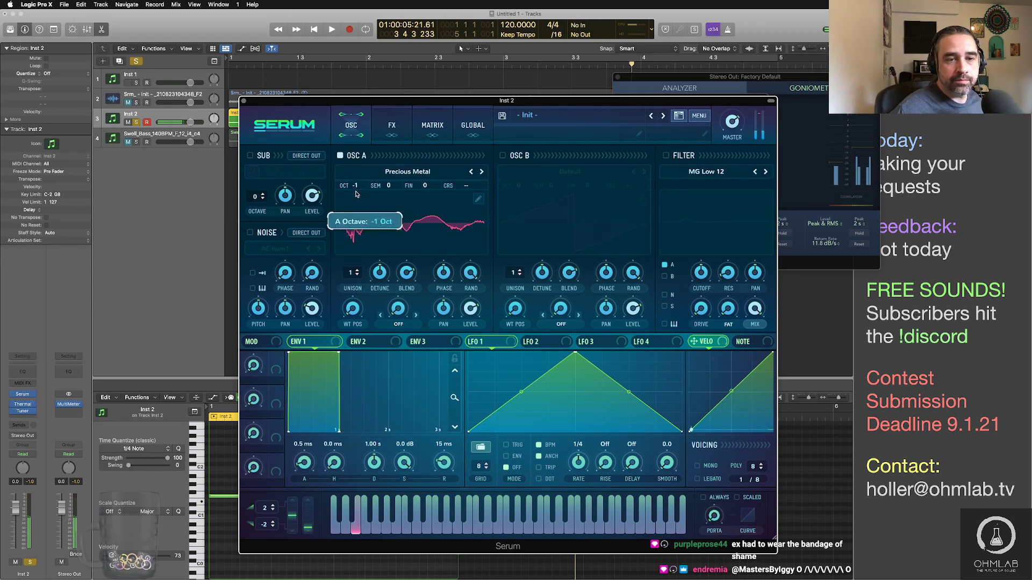
# Step: Enable oscillator B and load the FFT_SQUEAL wavetable from the Digital category into it
pyautogui.click(502, 156)
pyautogui.click(568, 172)
pyautogui.moveTo(568, 182)
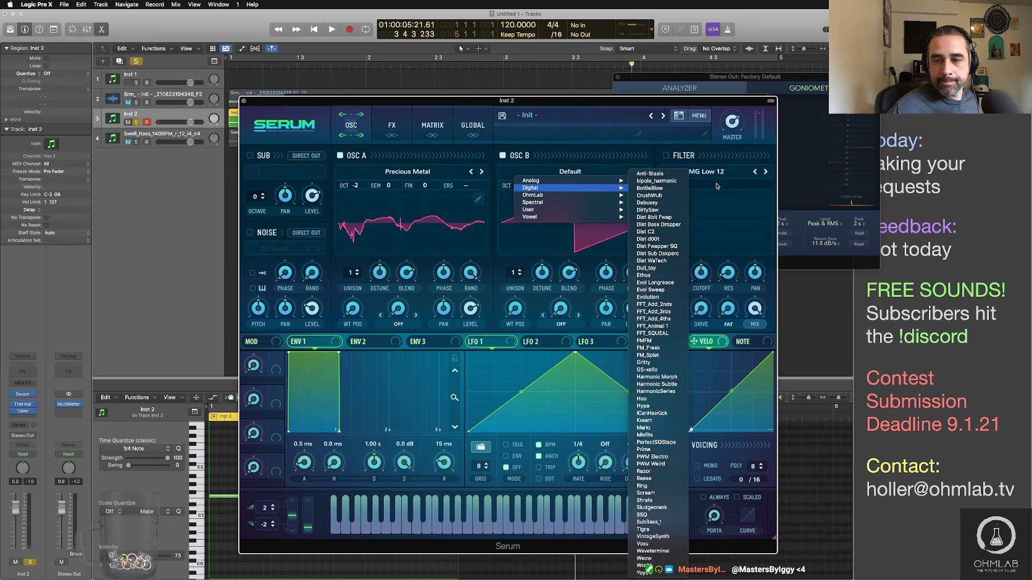
pyautogui.click(674, 333)
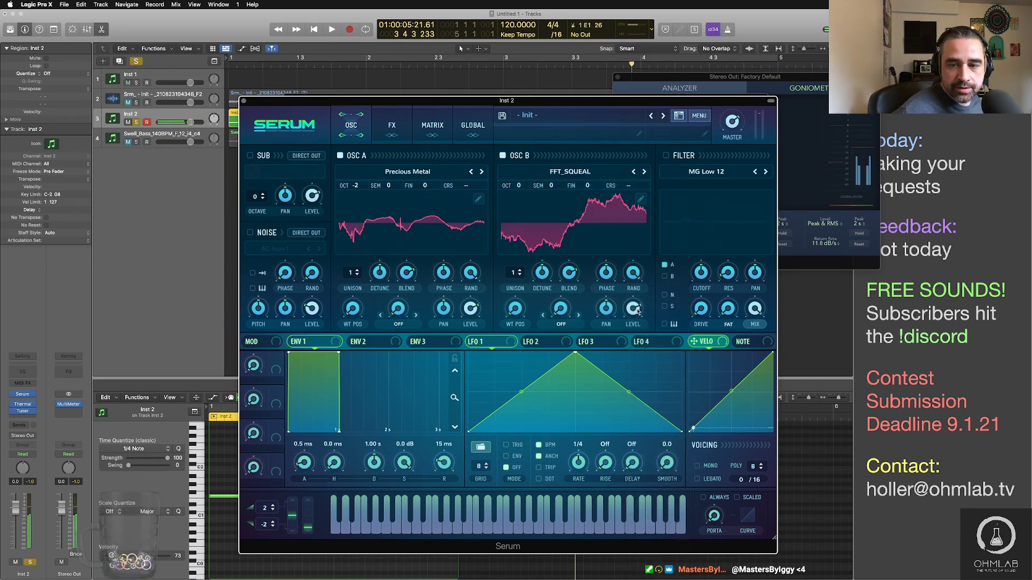
# Step: Set oscillator A's warp mode to FM (from B), its octave to -1, and its warp amount to about 42%
pyautogui.click(416, 325)
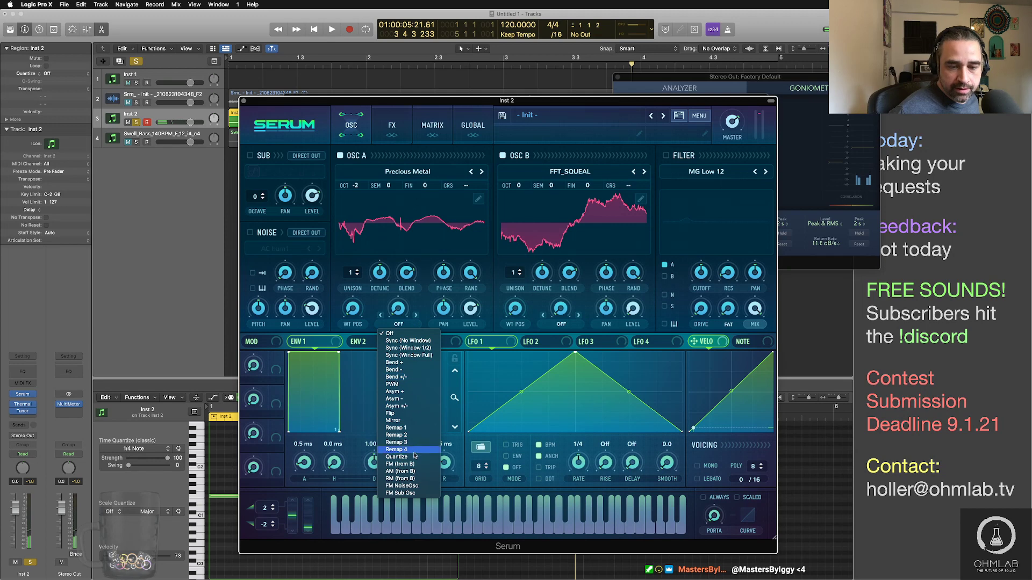
pyautogui.click(409, 464)
pyautogui.moveTo(397, 309); pyautogui.dragTo(400, 275)
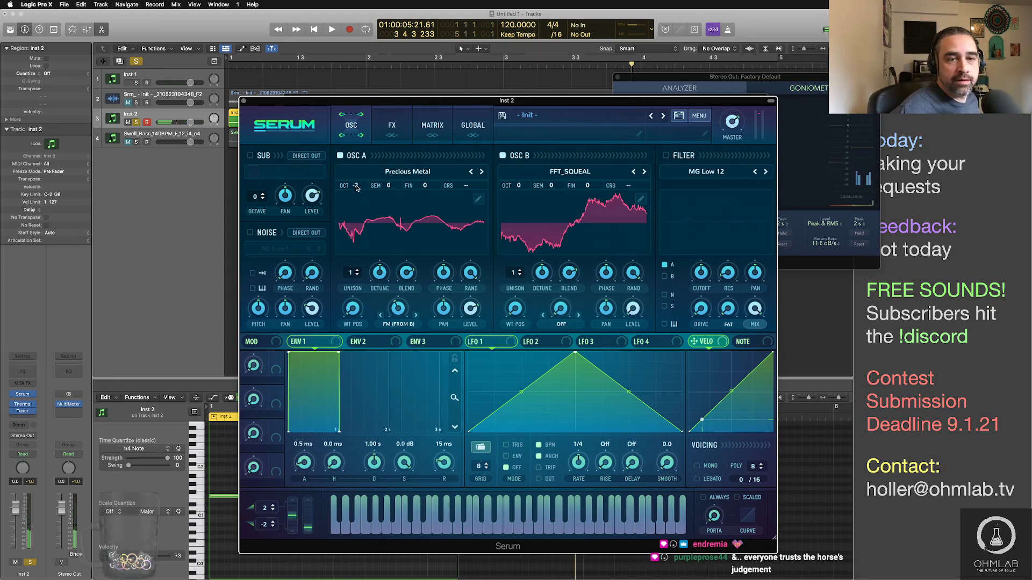
pyautogui.moveTo(356, 187); pyautogui.dragTo(356, 183)
pyautogui.moveTo(400, 315); pyautogui.dragTo(400, 313)
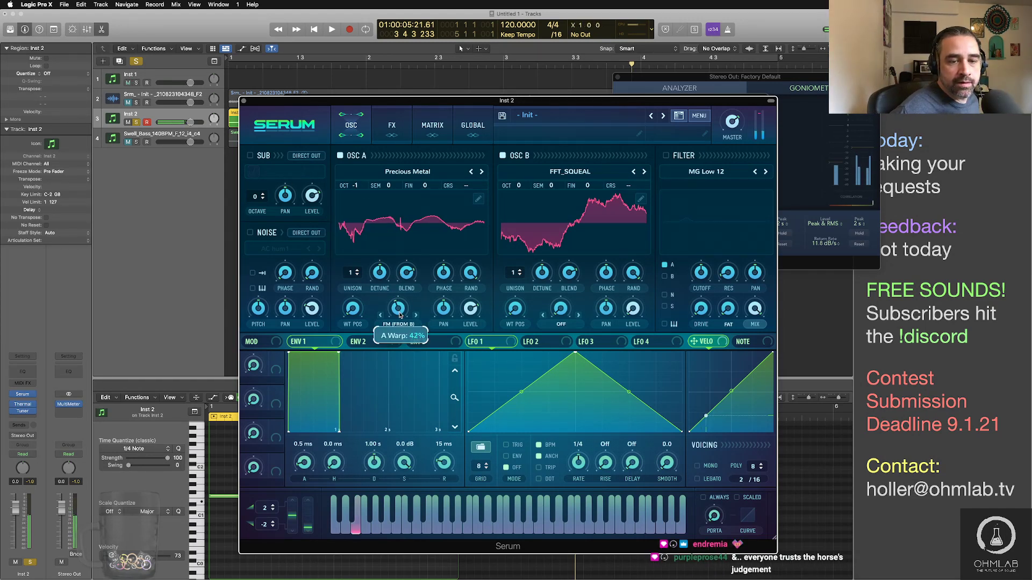
# Step: Set oscillator B's octave to +2 and lower oscillator A's FM warp amount to about 16%
pyautogui.moveTo(518, 187); pyautogui.dragTo(520, 159)
pyautogui.moveTo(396, 316); pyautogui.dragTo(399, 320)
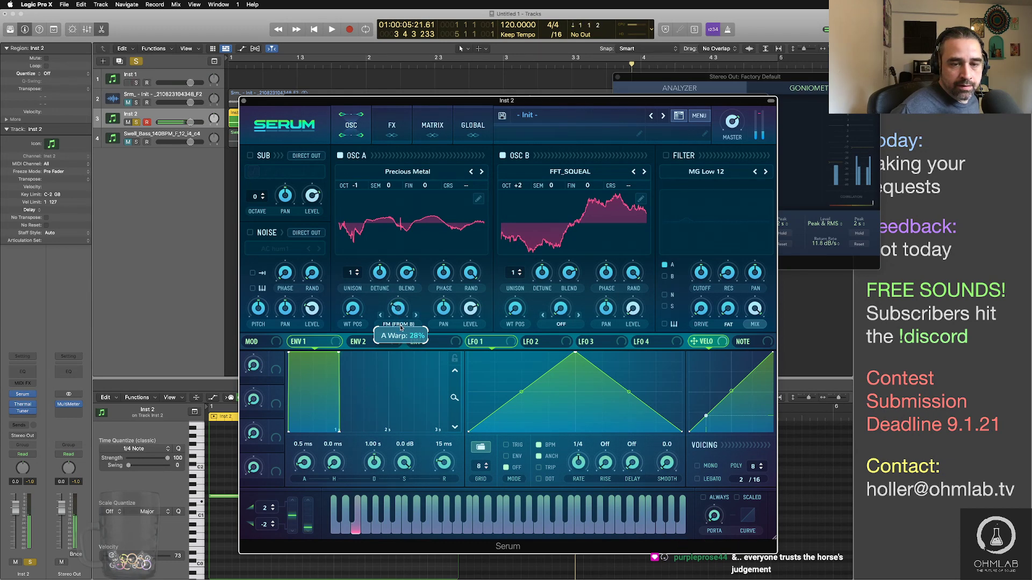
pyautogui.moveTo(401, 329); pyautogui.dragTo(402, 303)
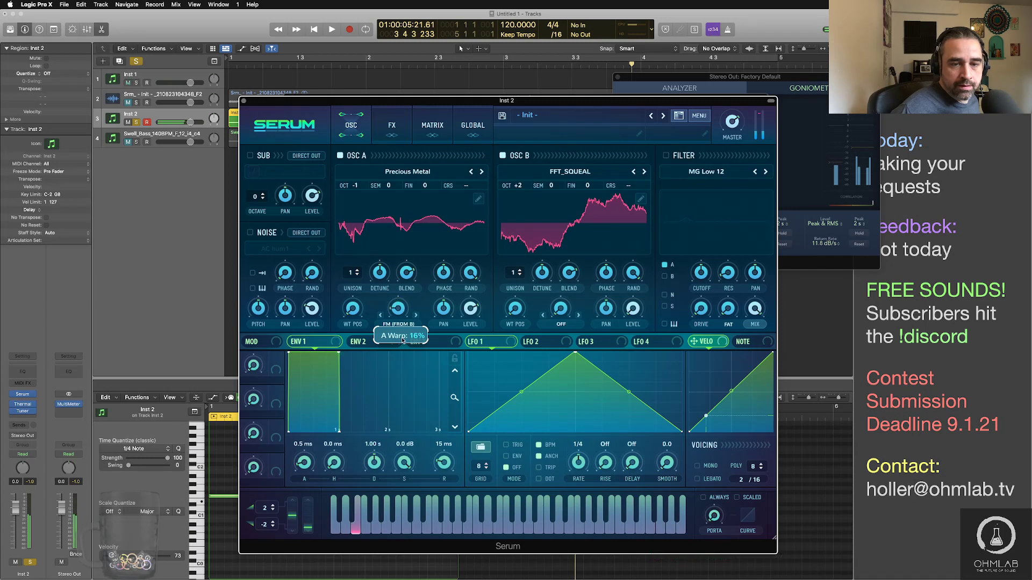
# Step: Set oscillator A's unison to 4 voices and readjust its FM warp amount
pyautogui.moveTo(402, 340); pyautogui.dragTo(402, 318)
pyautogui.moveTo(352, 276); pyautogui.dragTo(397, 302)
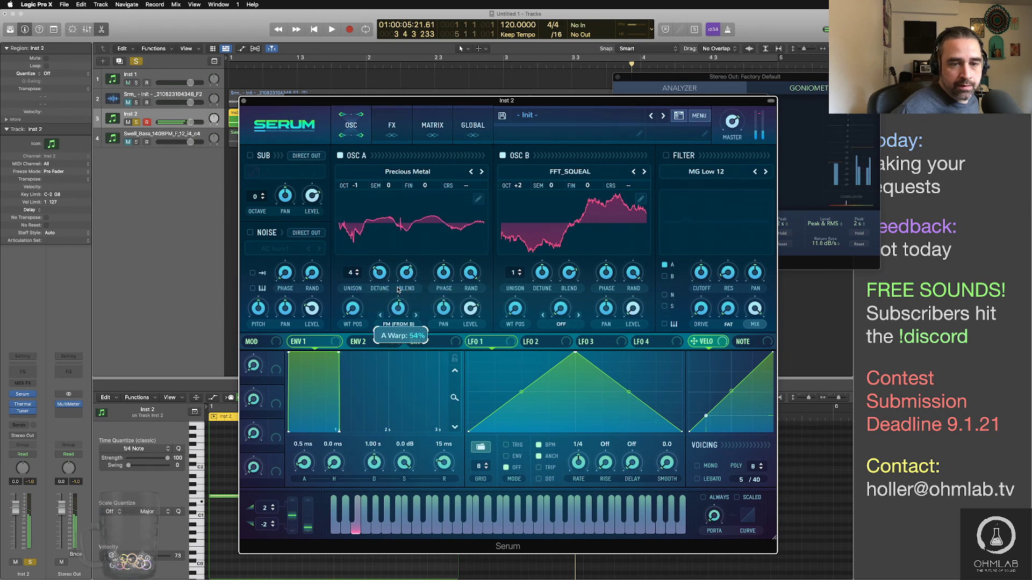
pyautogui.moveTo(397, 314); pyautogui.dragTo(398, 315)
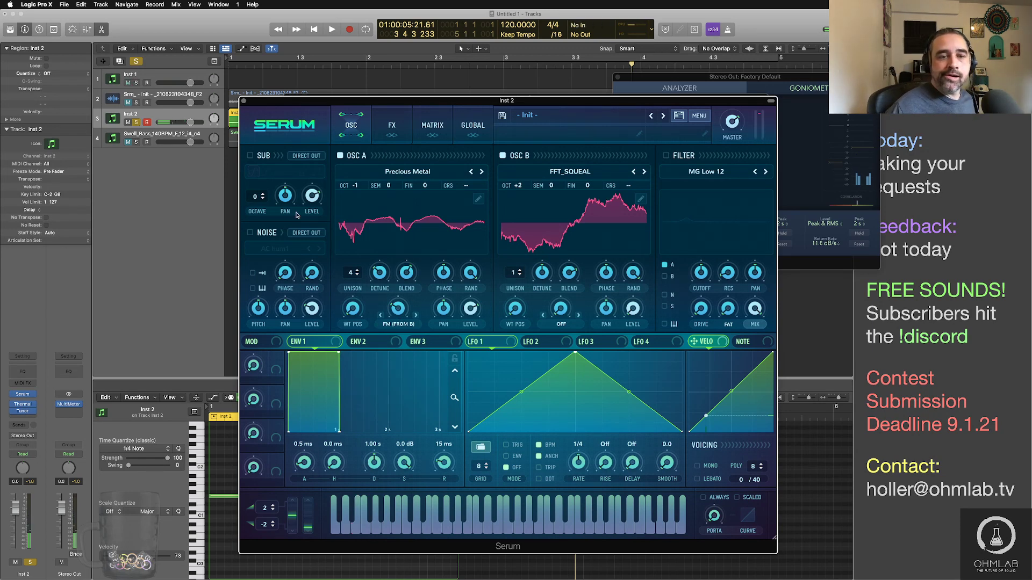
# Step: Modulate oscillator A's wavetable position and FM warp with LFO 1, running at a 2 bar rate in Env mode
pyautogui.moveTo(353, 308); pyautogui.dragTo(363, 330)
pyautogui.moveTo(509, 345); pyautogui.dragTo(346, 325)
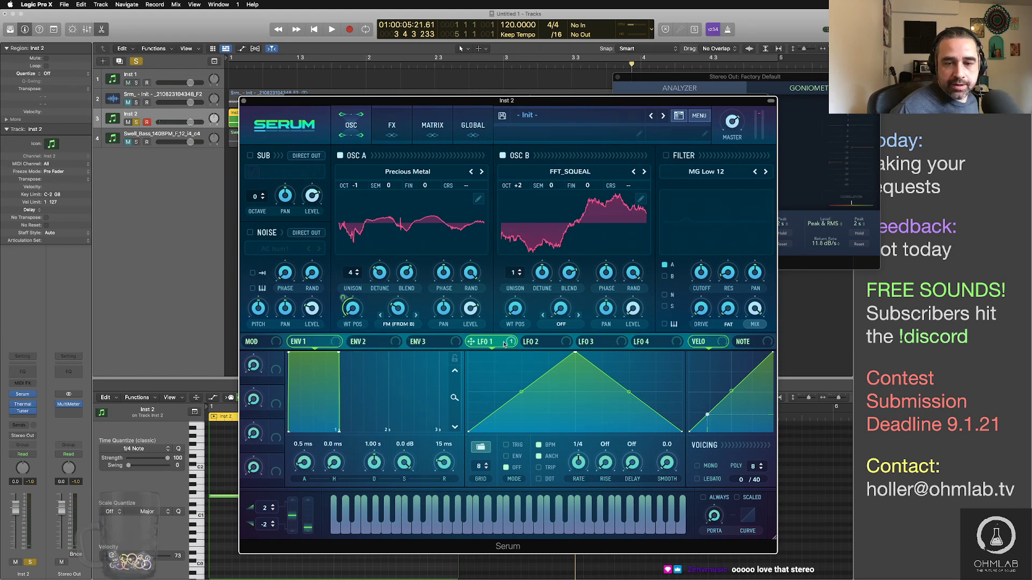
pyautogui.moveTo(504, 344); pyautogui.dragTo(388, 292)
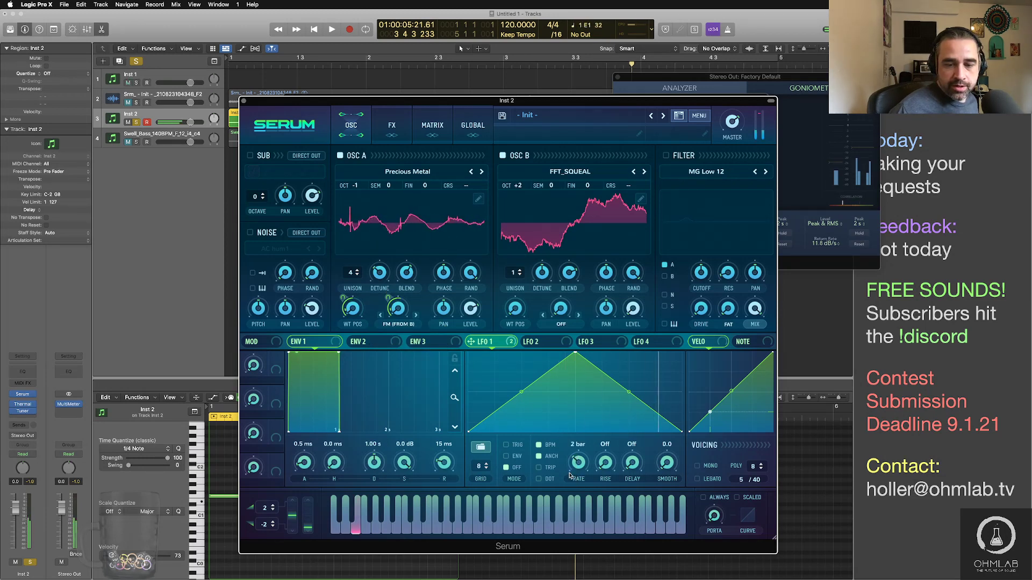
pyautogui.click(506, 456)
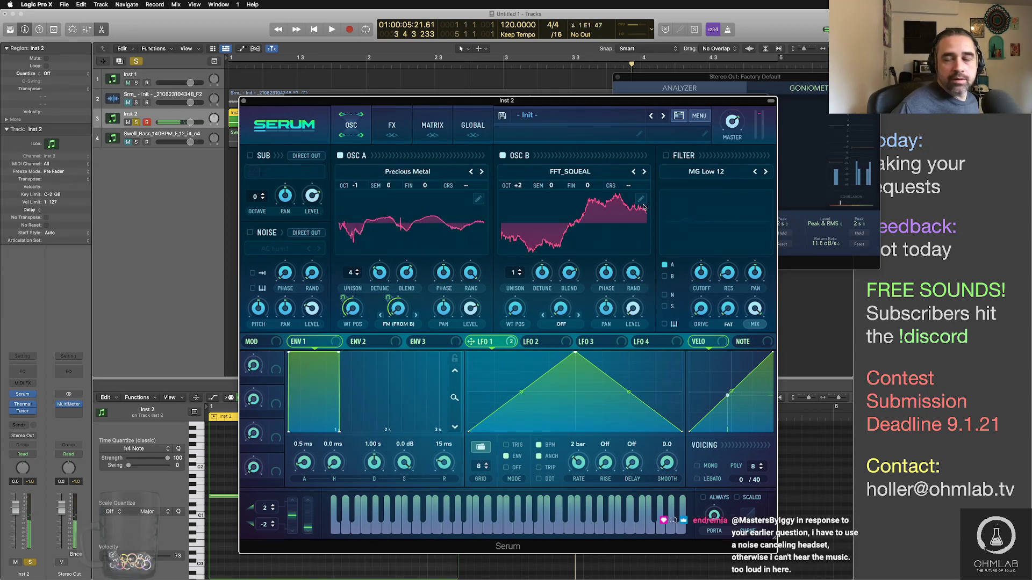
# Step: Enable the filter, choose the Band 24 type, and set its cutoff to about 286 Hz
pyautogui.click(666, 156)
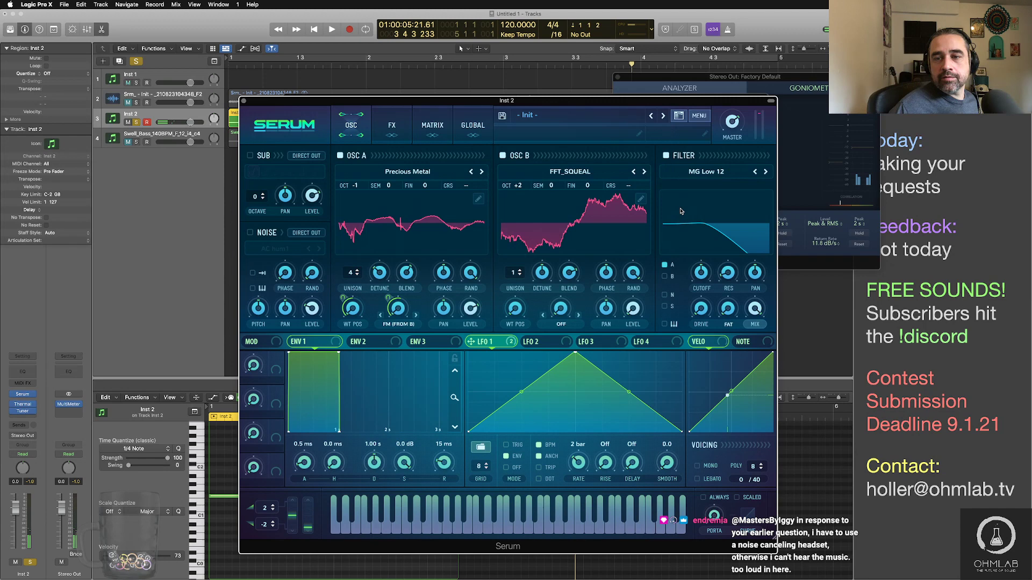
pyautogui.click(705, 172)
pyautogui.moveTo(736, 180)
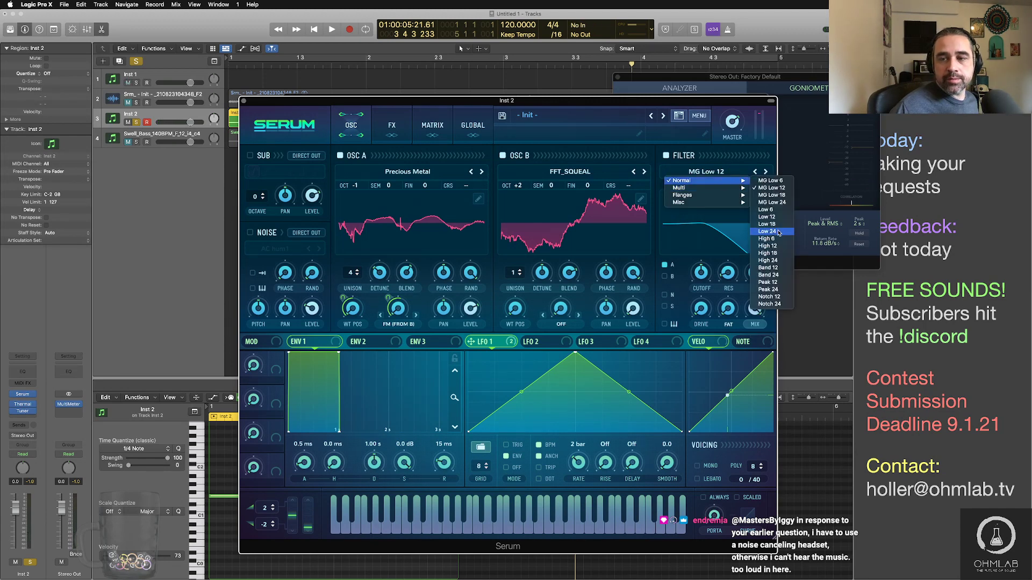
pyautogui.click(777, 275)
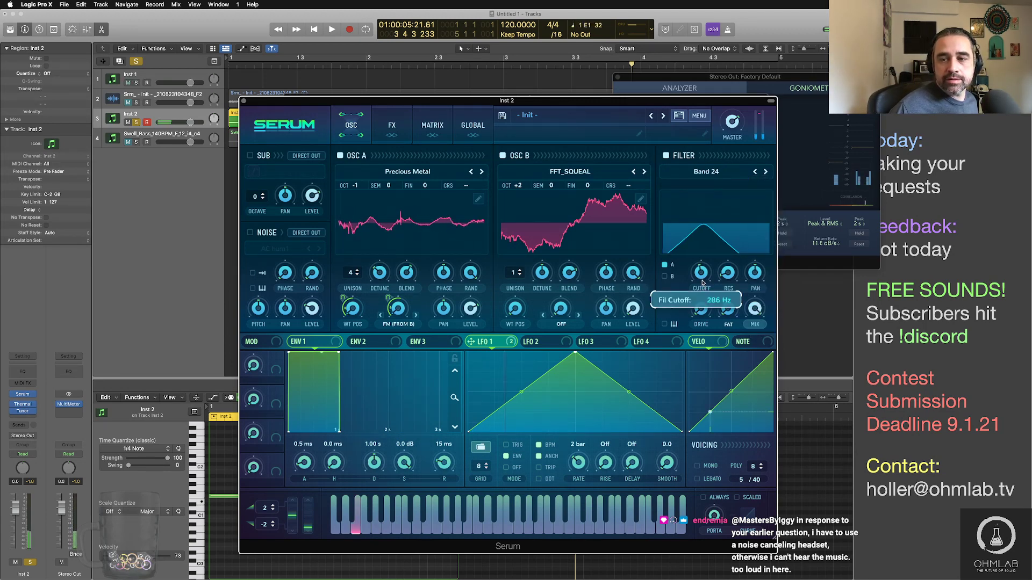
# Step: Modulate the filter cutoff with LFO 1 and adjust the filter's Fat and Drive amounts
pyautogui.moveTo(470, 342); pyautogui.dragTo(706, 276)
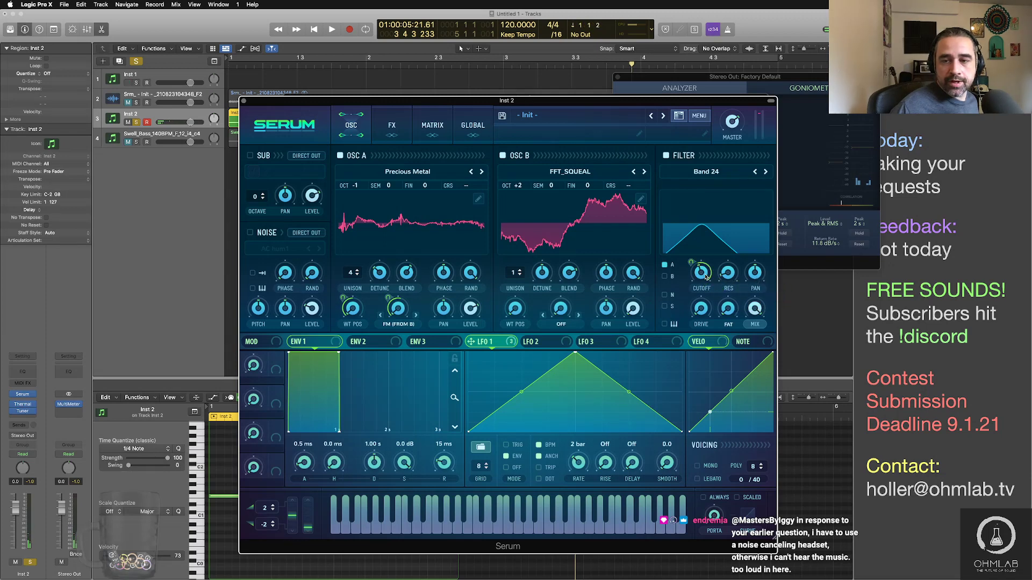
pyautogui.moveTo(691, 266)
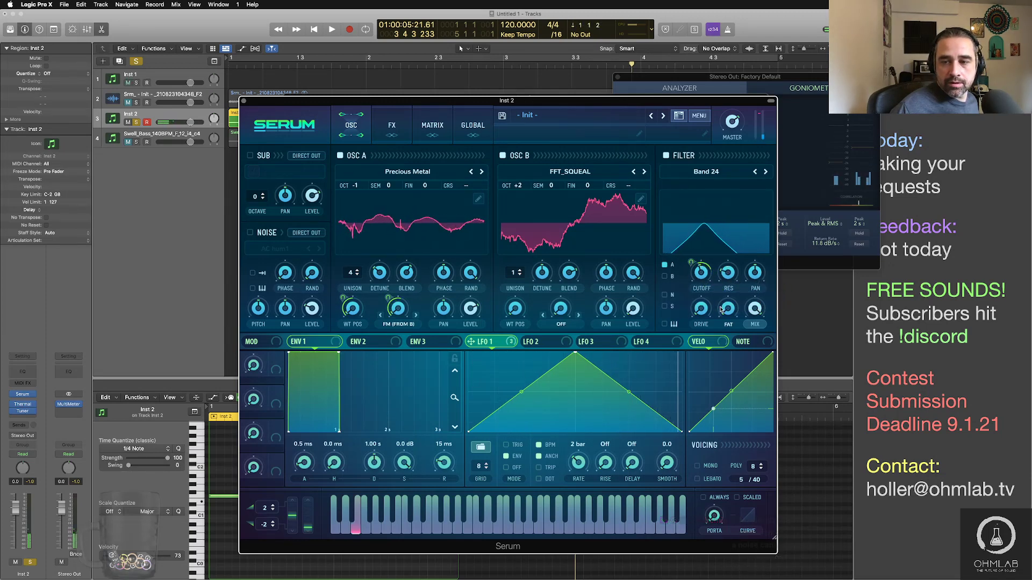
pyautogui.moveTo(727, 309); pyautogui.dragTo(729, 275)
pyautogui.moveTo(700, 309); pyautogui.dragTo(698, 296)
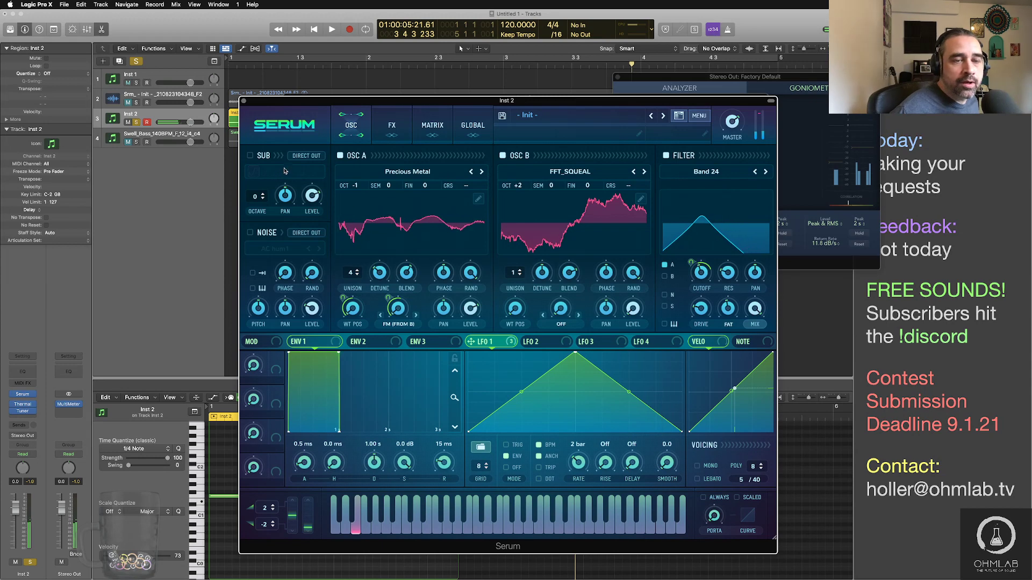
# Step: Enable the Hyper / Dimension effect and set the Hyper detune to about 31%
pyautogui.click(392, 126)
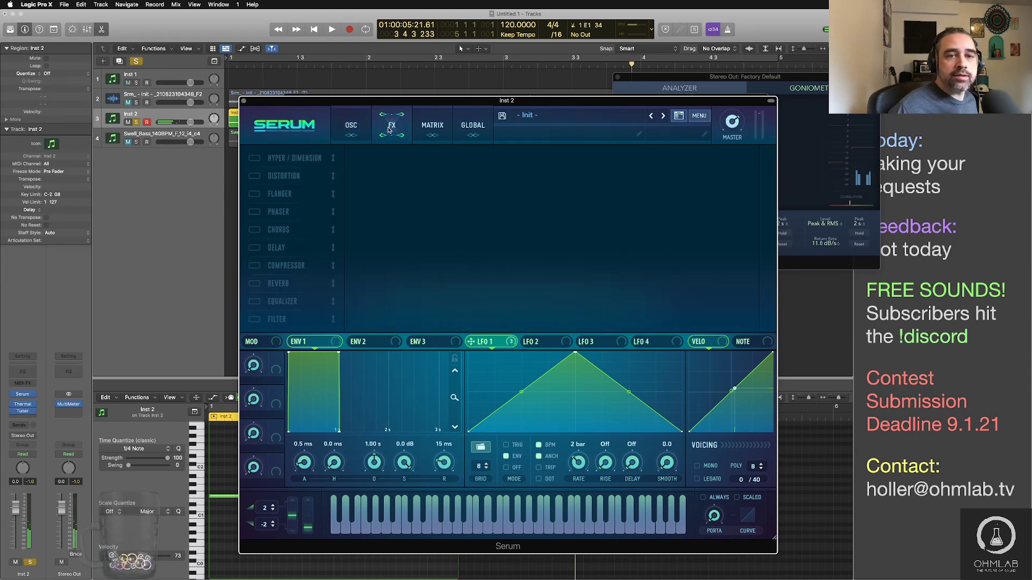
pyautogui.click(255, 158)
pyautogui.moveTo(464, 168); pyautogui.dragTo(464, 161)
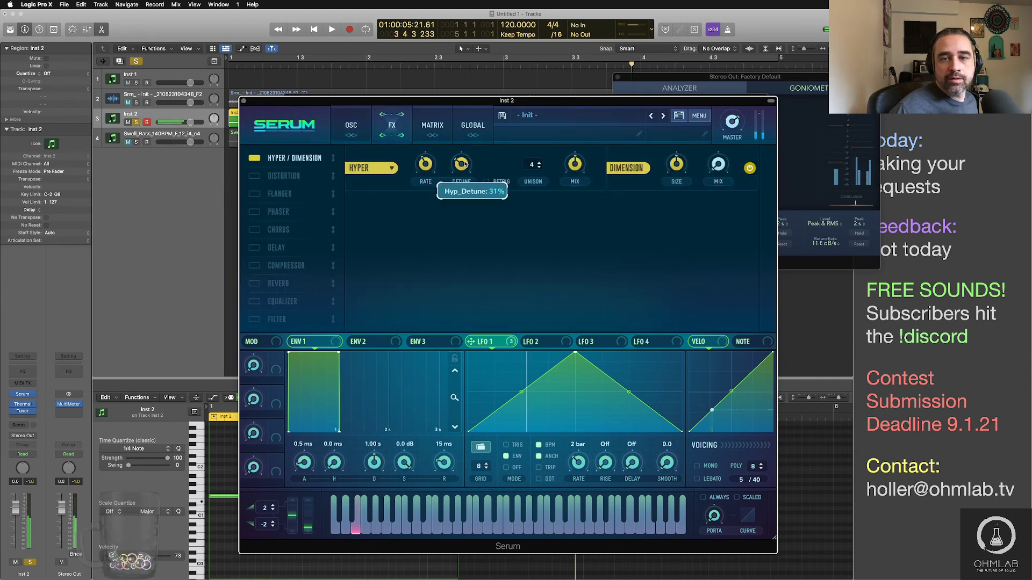
# Step: Raise the Hyper effect's mix and adjust the mix of the Dimension effect
pyautogui.moveTo(579, 166); pyautogui.dragTo(579, 155)
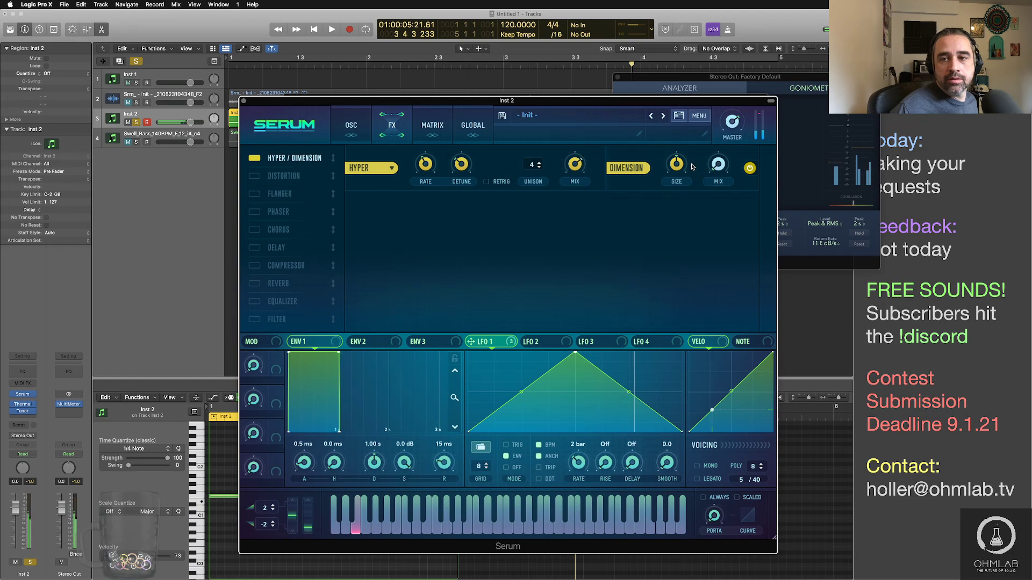
pyautogui.moveTo(722, 165)
pyautogui.mouseDown()
pyautogui.moveTo(721, 144)
pyautogui.moveTo(677, 145)
pyautogui.moveTo(719, 163)
pyautogui.mouseUp()
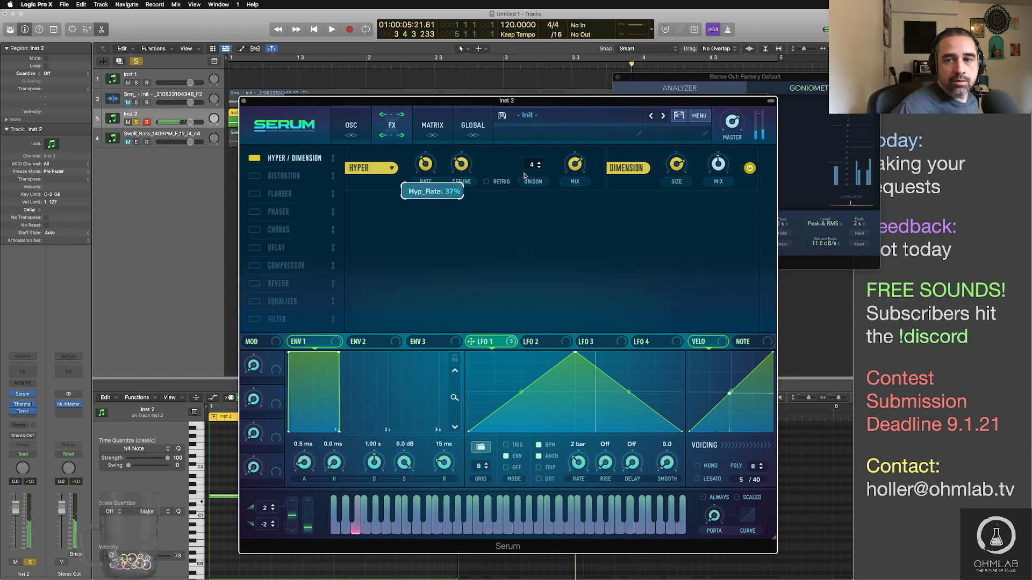
pyautogui.moveTo(679, 206)
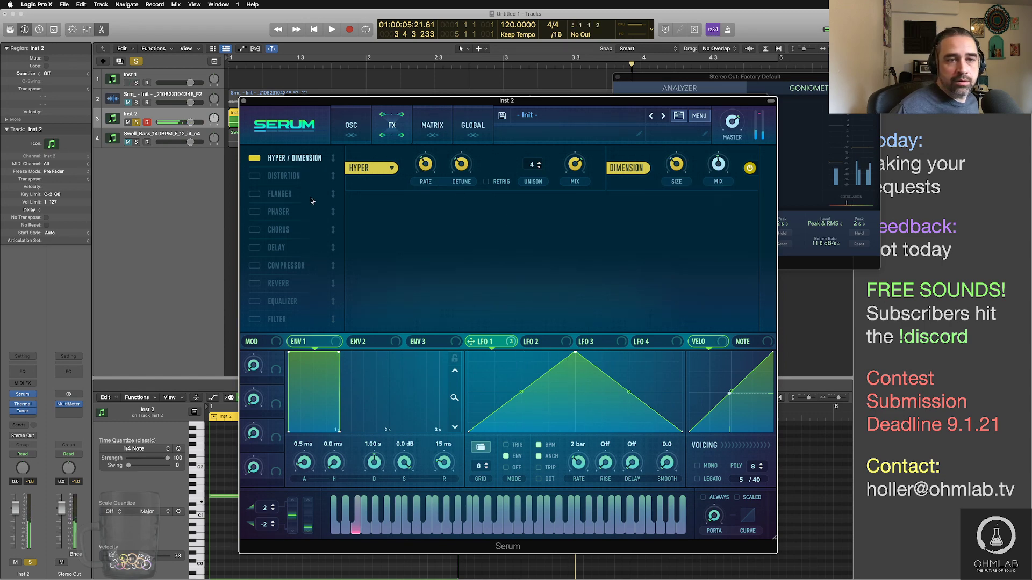
# Step: Enable the Distortion effect, set its type to Sin Fold and its drive to about 11%
pyautogui.click(255, 179)
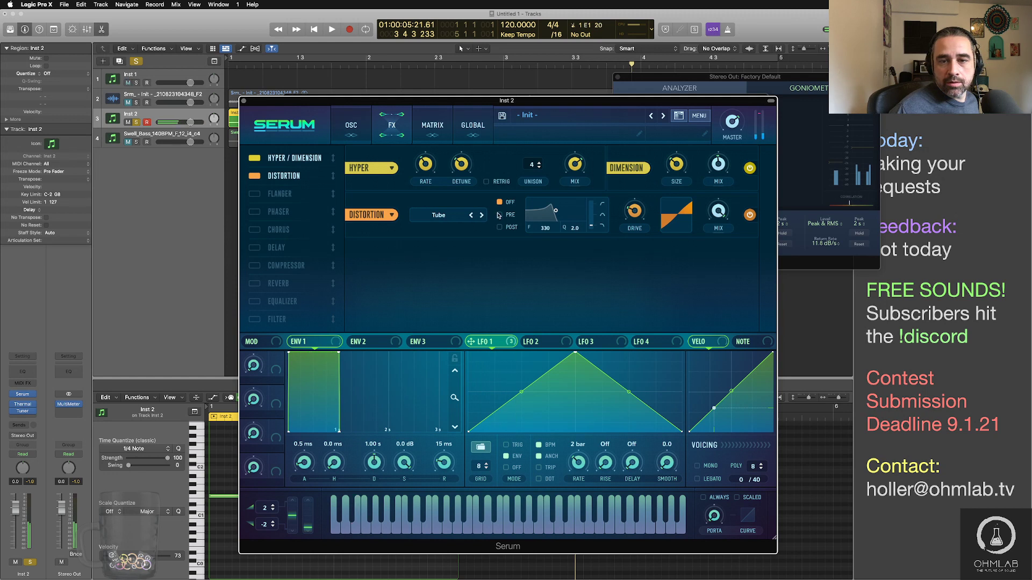
pyautogui.click(446, 216)
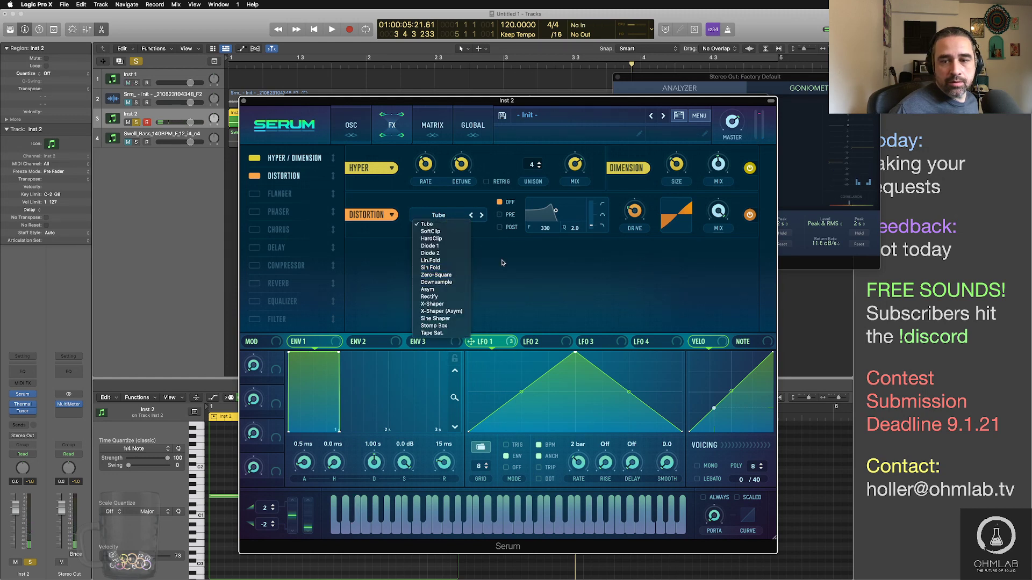
pyautogui.click(430, 268)
pyautogui.moveTo(633, 210); pyautogui.dragTo(633, 225)
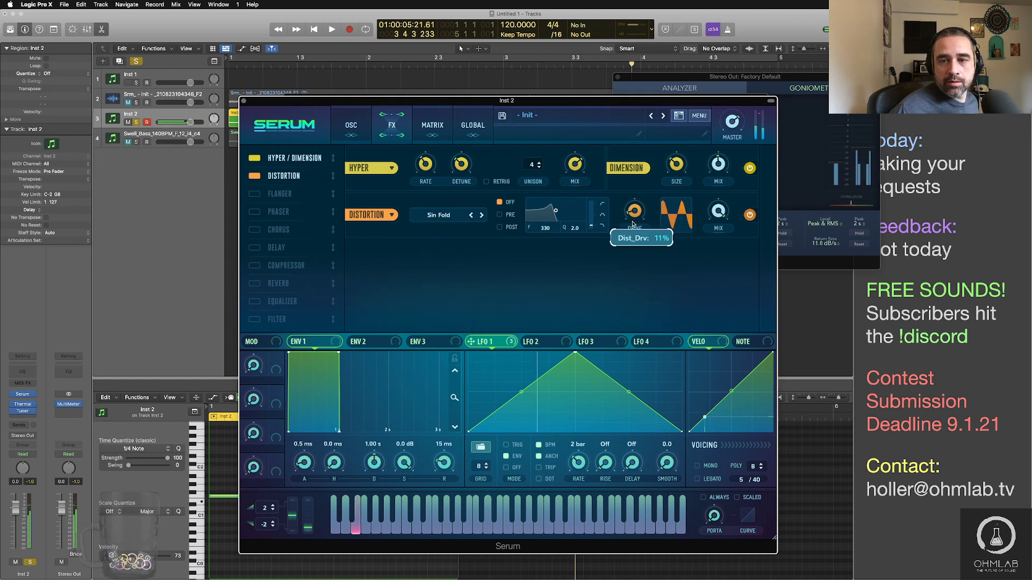
# Step: Try the Sine Shaper distortion at about 22% drive and HardClip at about 20% drive
pyautogui.click(439, 215)
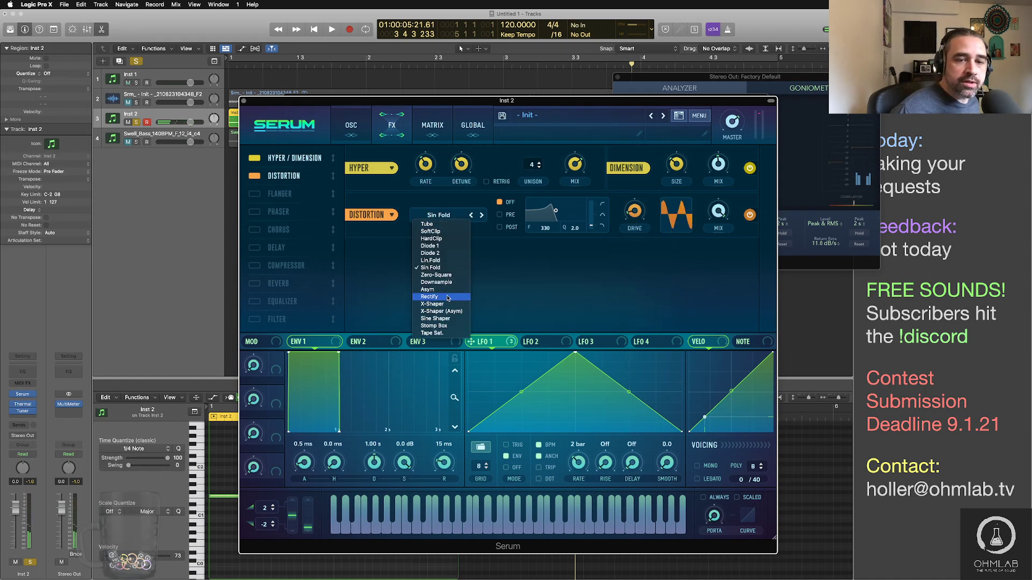
pyautogui.click(450, 319)
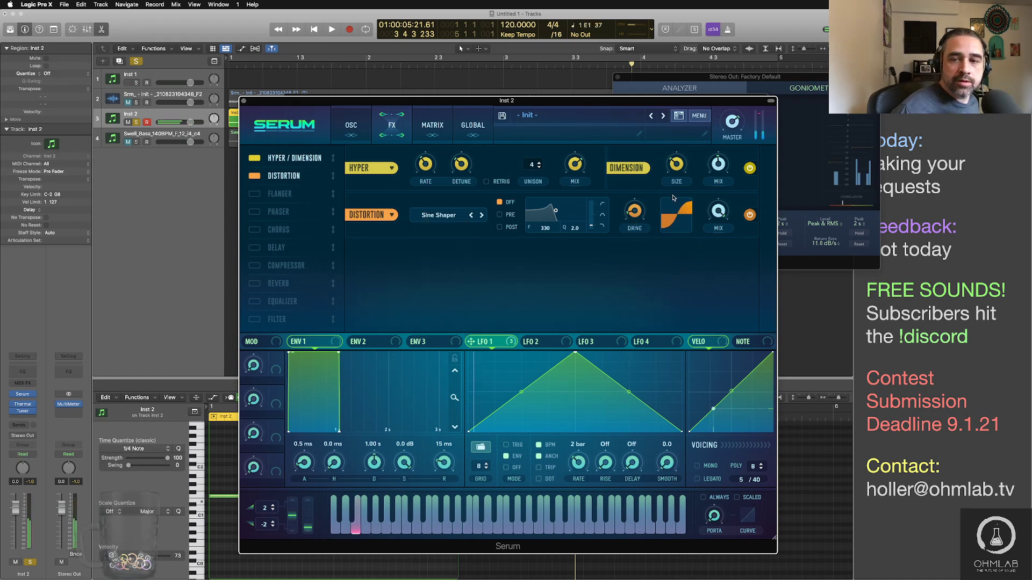
pyautogui.moveTo(638, 215); pyautogui.dragTo(639, 202)
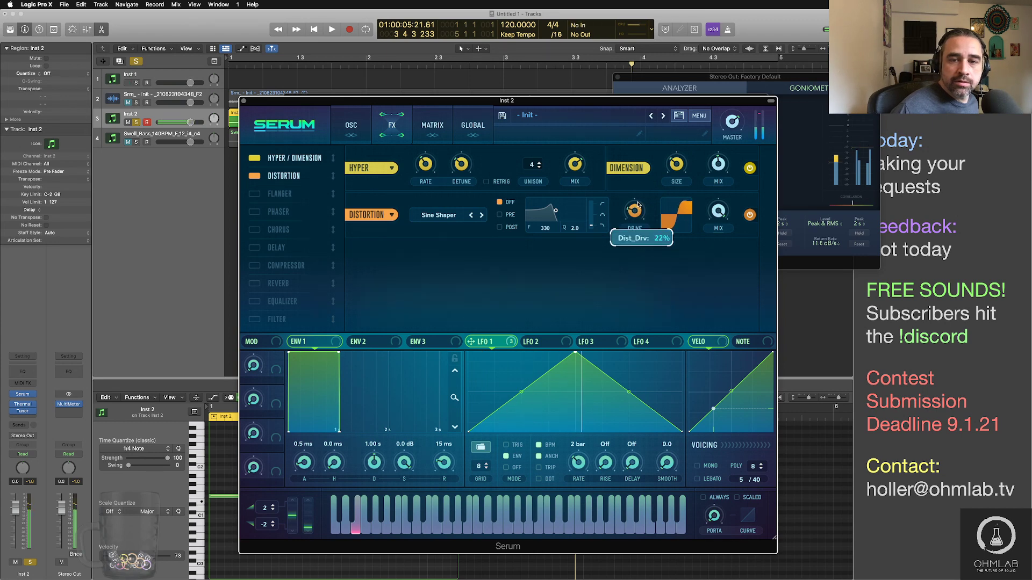
pyautogui.click(440, 215)
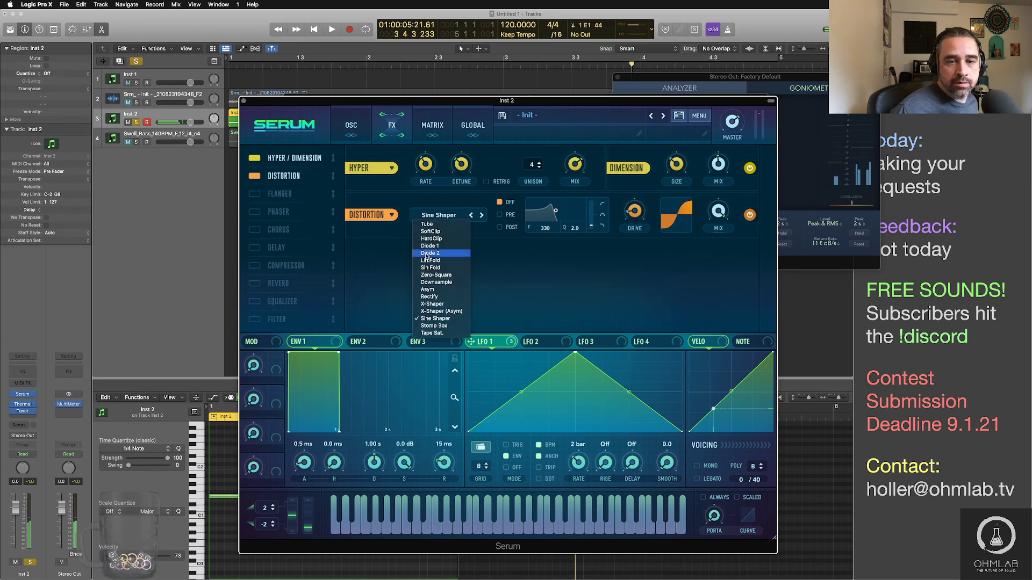
pyautogui.click(447, 238)
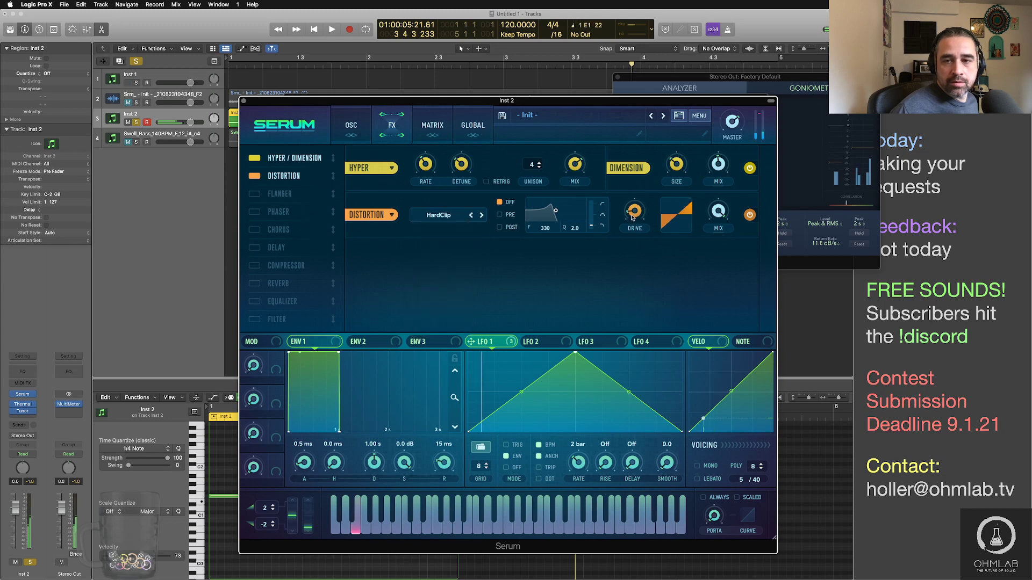
pyautogui.moveTo(633, 211)
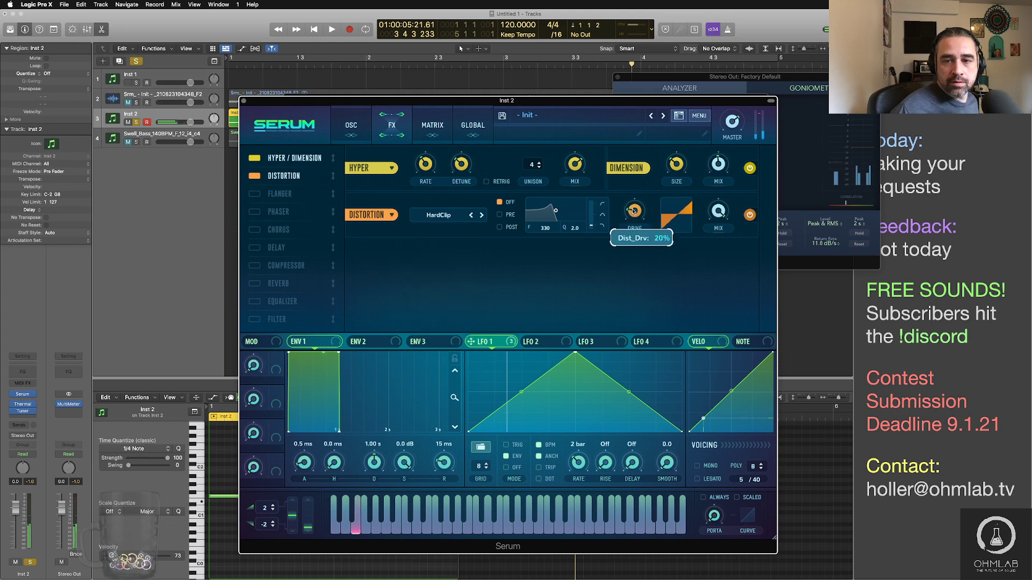
# Step: Try the SoftClip distortion with increased drive and the Lin.Fold type at about 9% drive
pyautogui.click(444, 219)
pyautogui.click(441, 231)
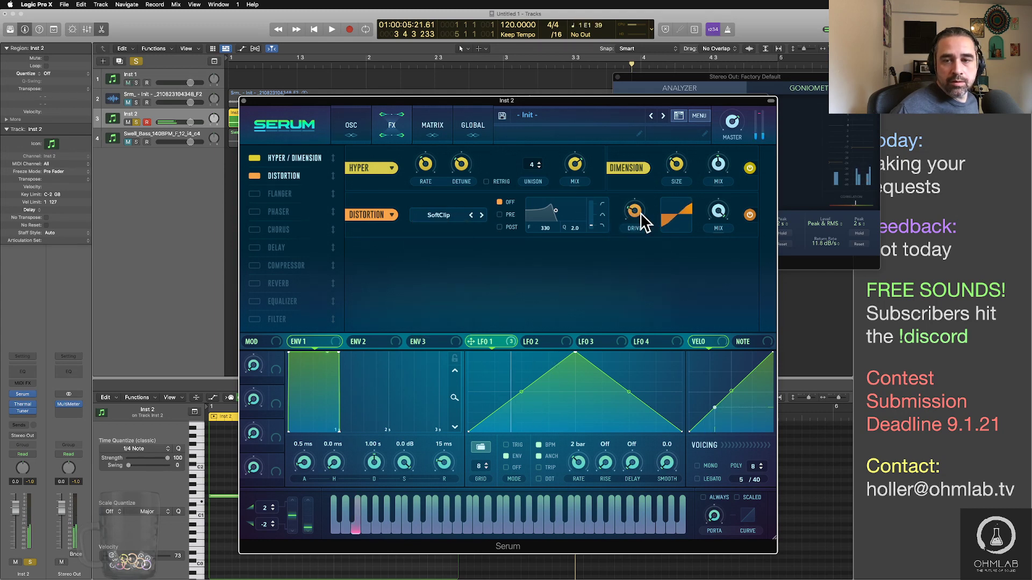
pyautogui.moveTo(637, 212); pyautogui.dragTo(640, 173)
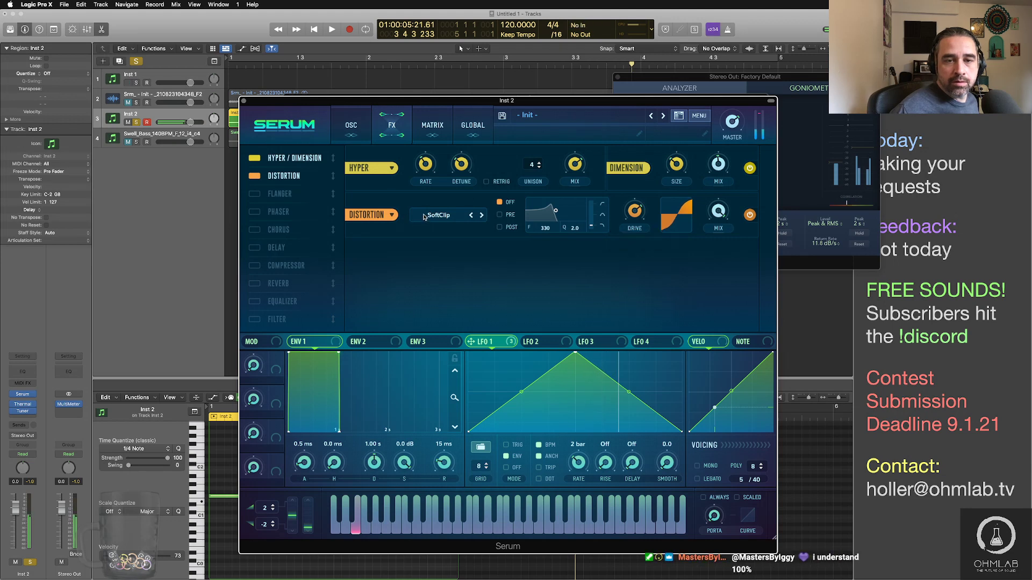
pyautogui.click(440, 216)
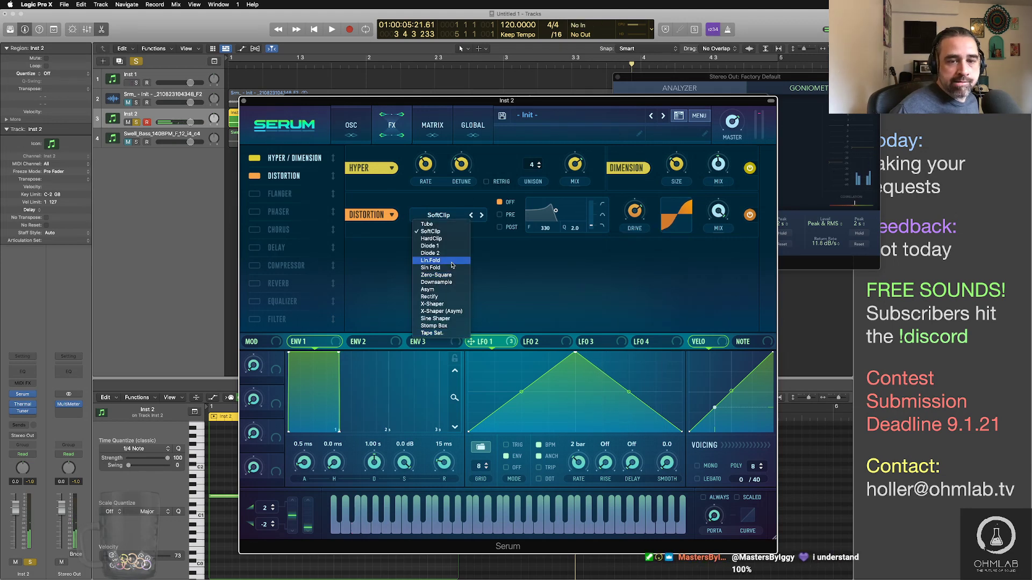
pyautogui.click(432, 260)
pyautogui.moveTo(635, 211); pyautogui.dragTo(634, 267)
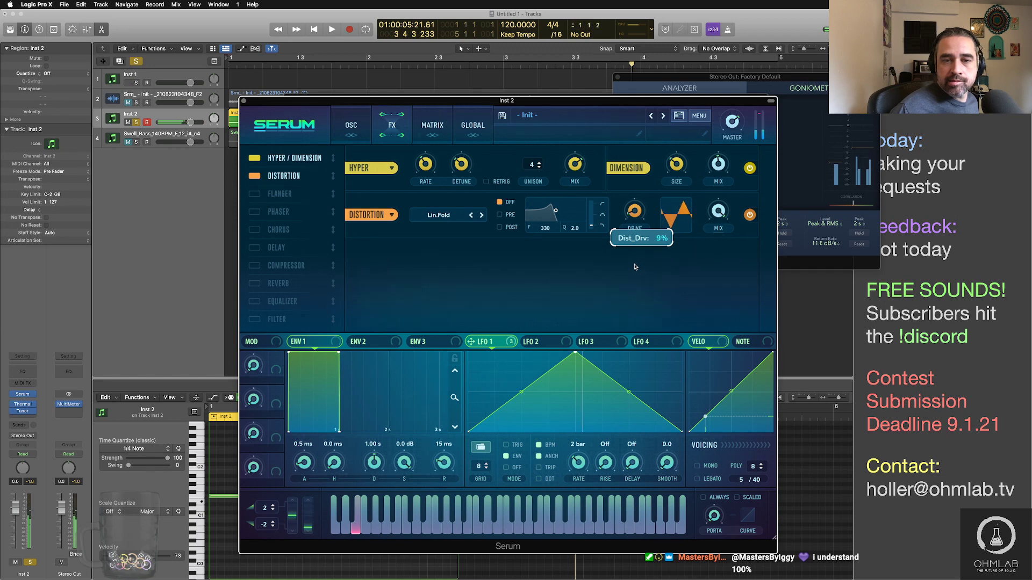
# Step: Set the distortion type to Sin Fold with its drive at about 10%
pyautogui.click(482, 215)
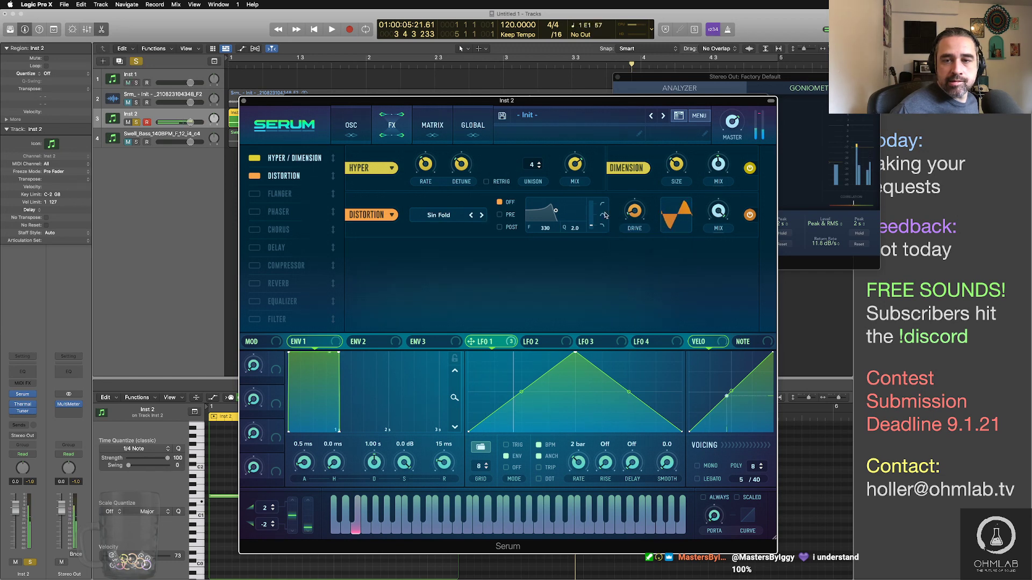
pyautogui.moveTo(635, 212); pyautogui.dragTo(636, 211)
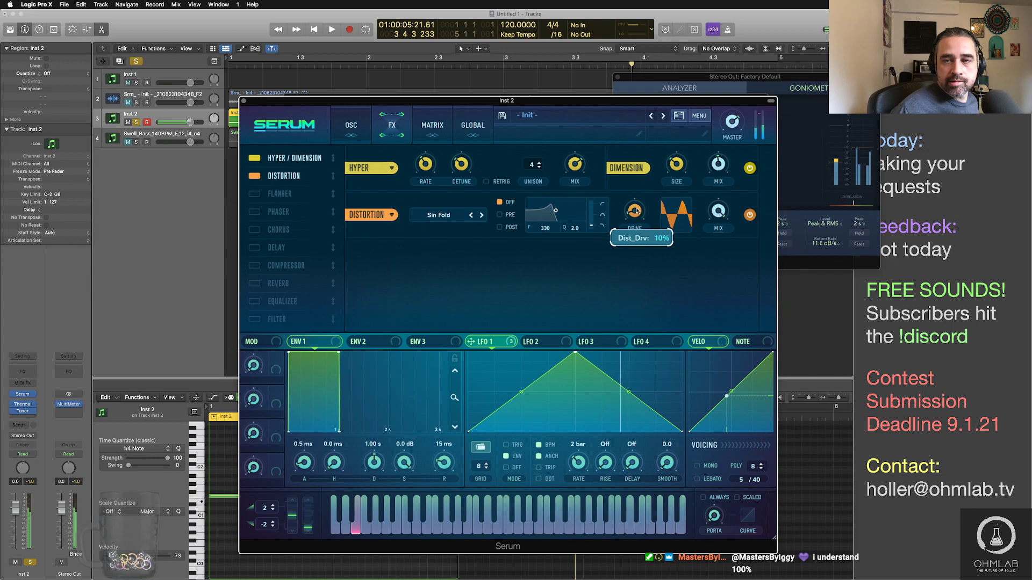
pyautogui.click(255, 230)
pyautogui.click(255, 230)
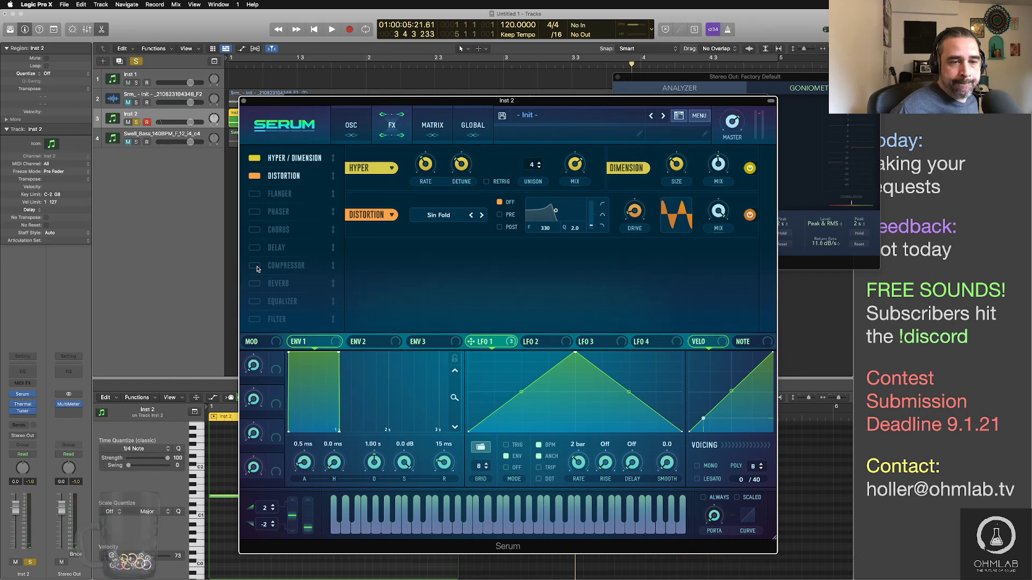
# Step: Enable the Compressor in multiband mode and adjust its threshold, attack and low-band amount
pyautogui.click(256, 267)
pyautogui.click(603, 275)
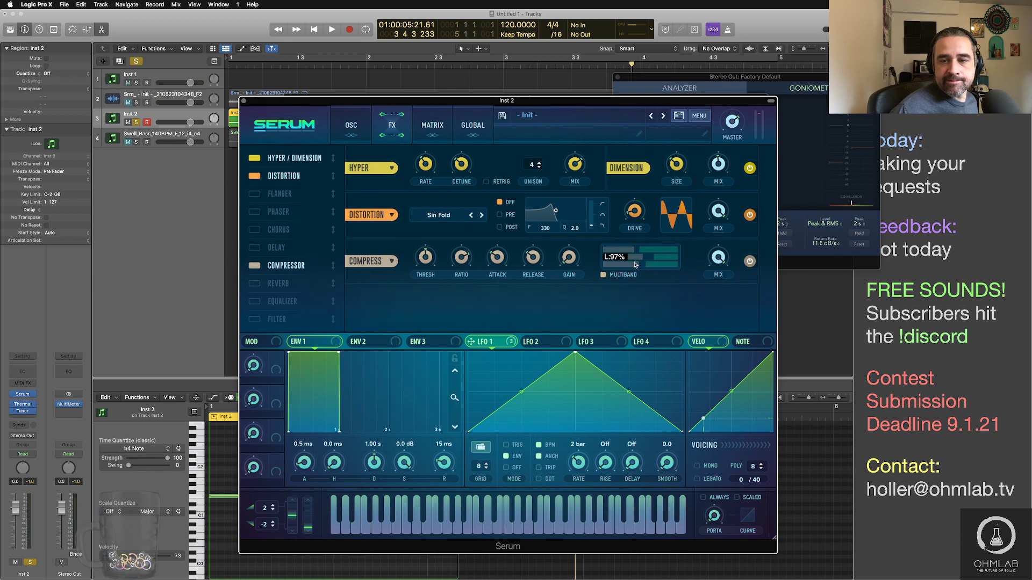
pyautogui.moveTo(425, 257); pyautogui.dragTo(427, 283)
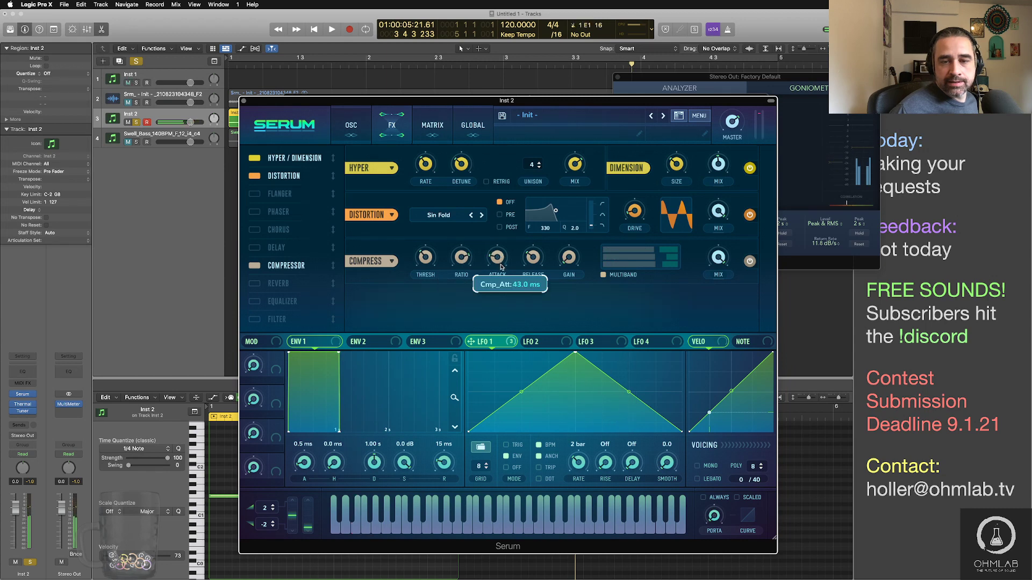
pyautogui.moveTo(500, 267); pyautogui.dragTo(500, 271)
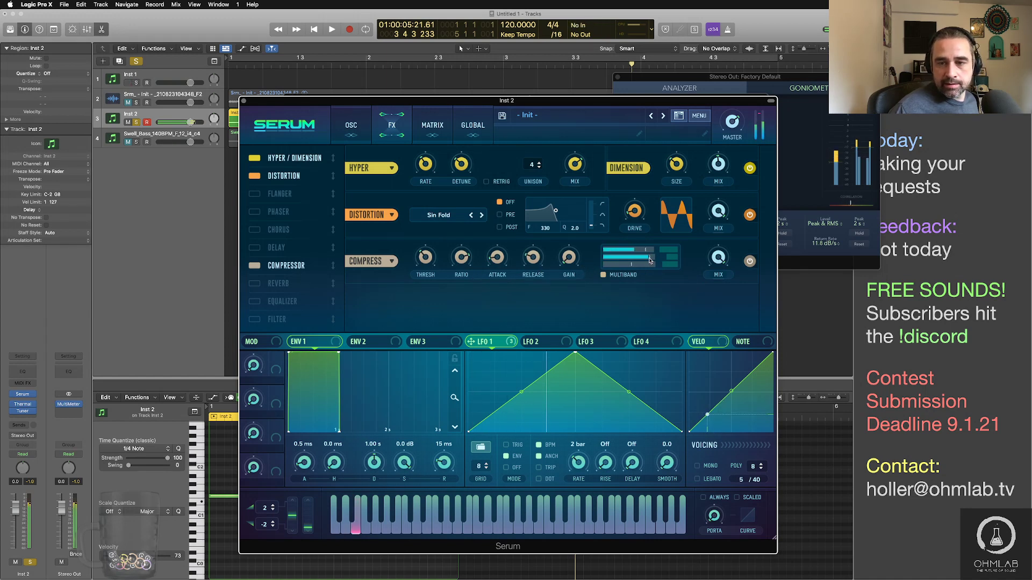
pyautogui.moveTo(648, 267); pyautogui.dragTo(672, 269)
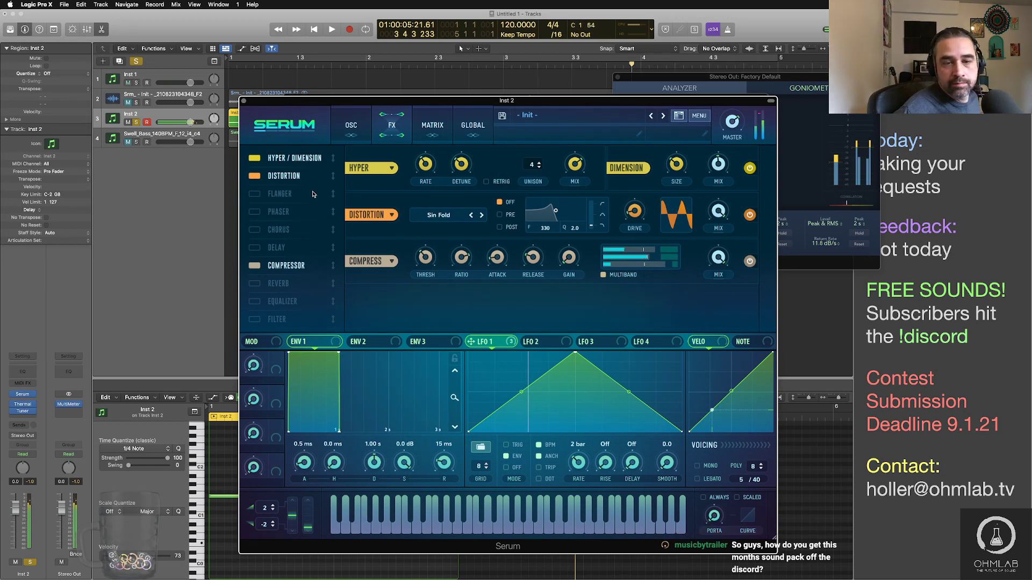
# Step: Set the LFO 1 modulation of oscillator A's warp to about 52 and change the warp mode to Mirror
pyautogui.click(351, 125)
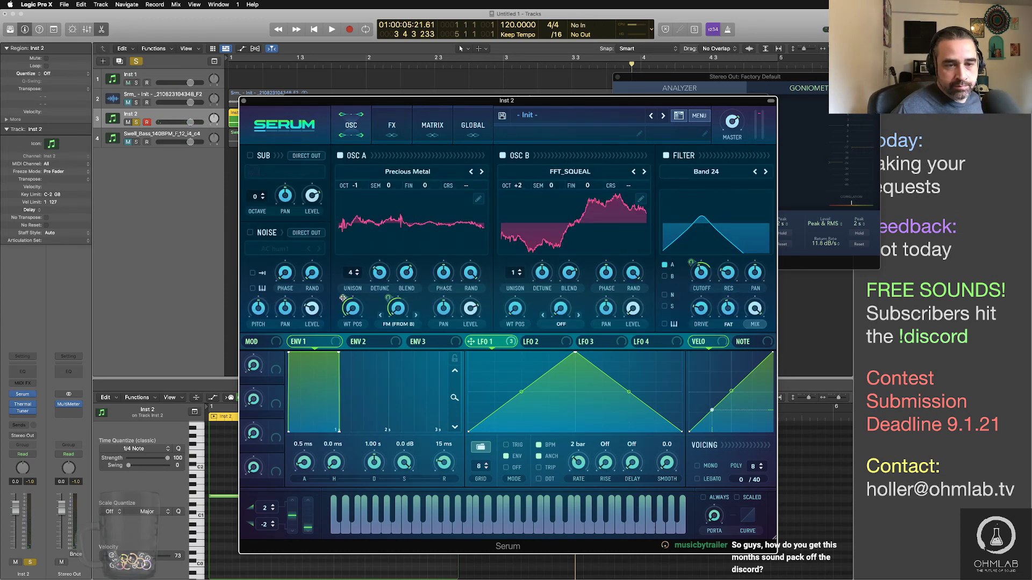
pyautogui.moveTo(388, 298)
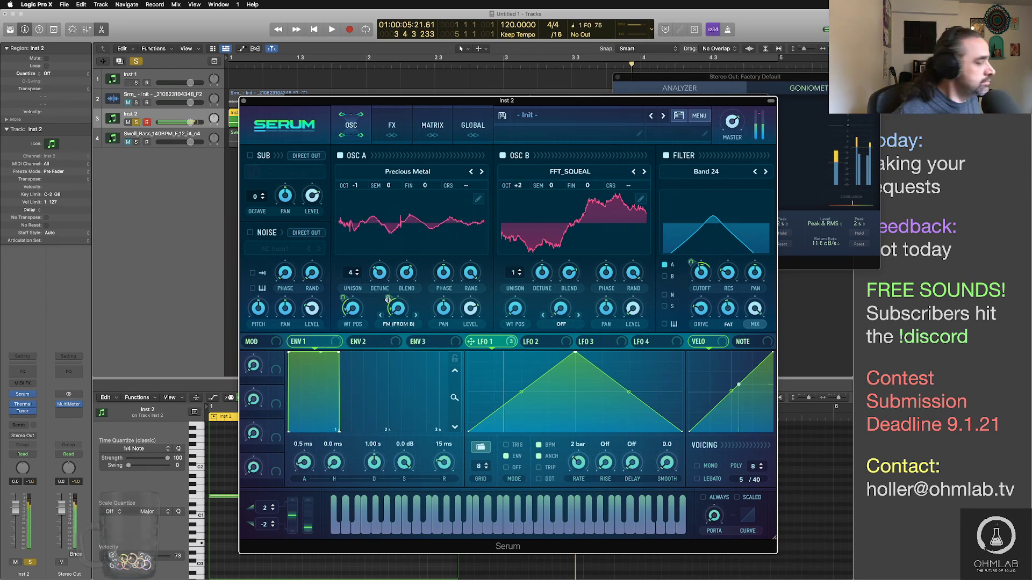
pyautogui.moveTo(387, 301); pyautogui.dragTo(388, 283)
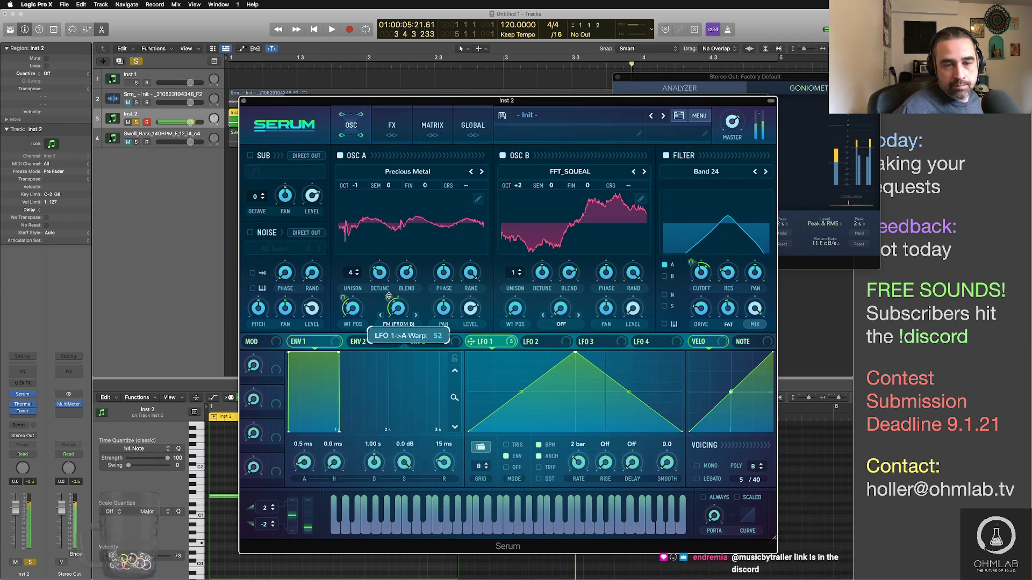
pyautogui.click(400, 325)
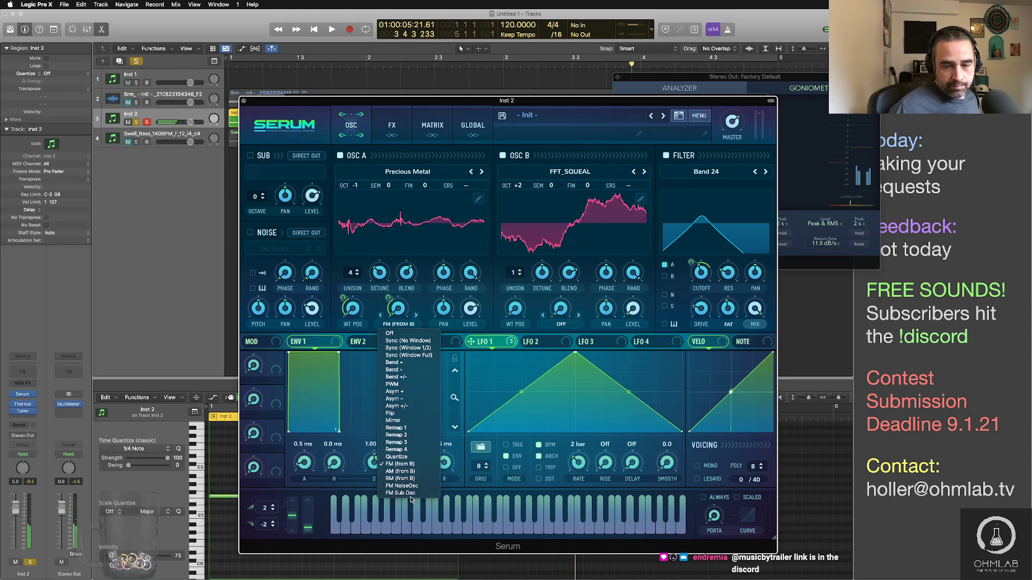
pyautogui.click(398, 420)
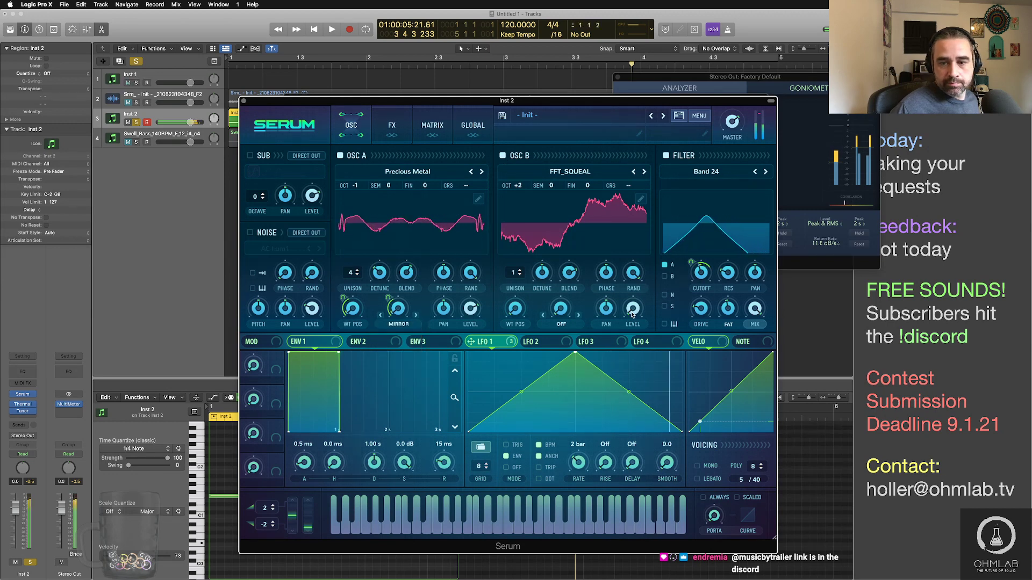
# Step: Lower oscillator B's level, modulate it with LFO 1, and route the oscillator through the filter
pyautogui.scroll(-5, 633, 307)
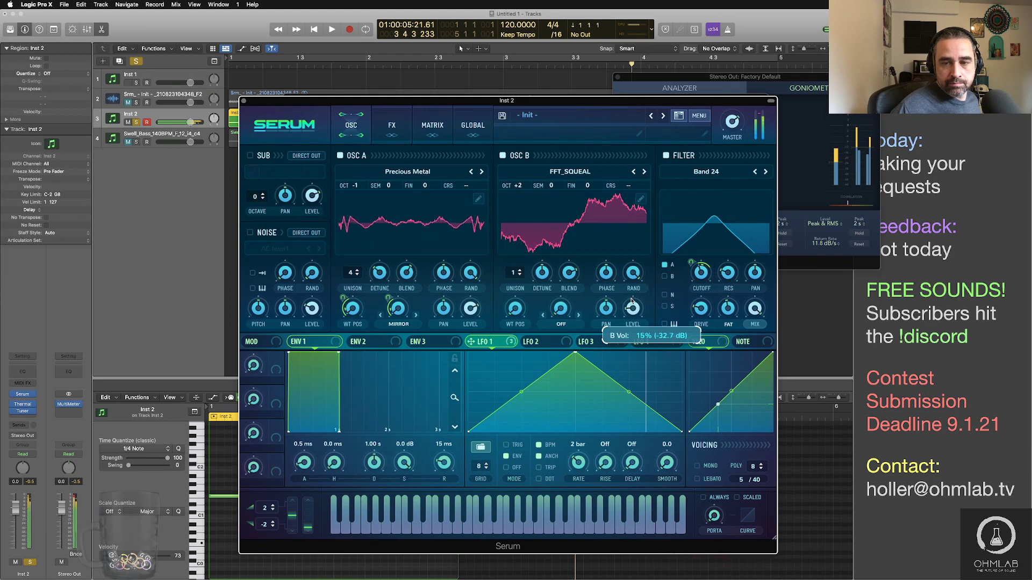
pyautogui.scroll(1, 632, 308)
pyautogui.moveTo(507, 345); pyautogui.dragTo(624, 338)
pyautogui.moveTo(624, 297); pyautogui.dragTo(625, 300)
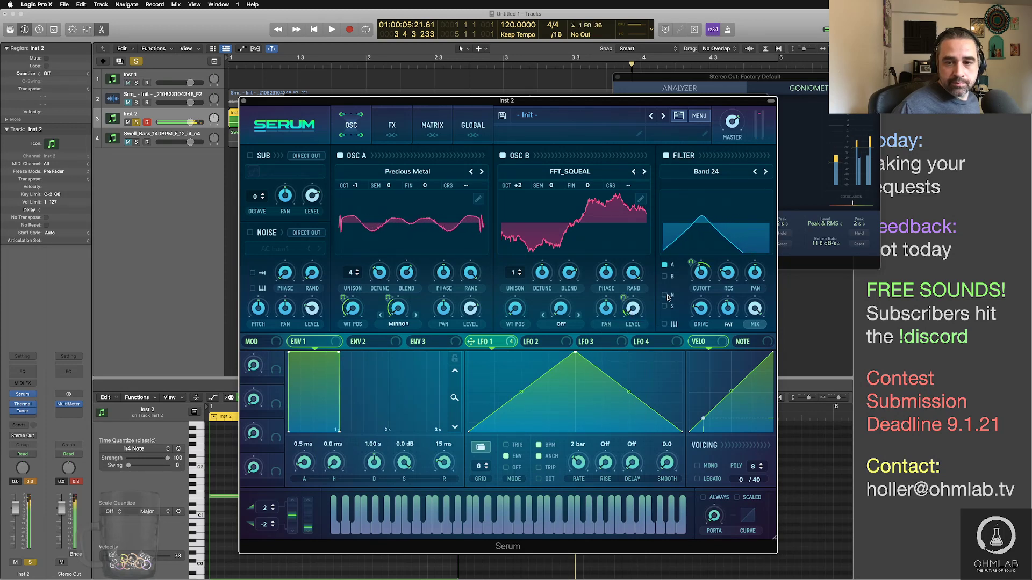
pyautogui.click(664, 277)
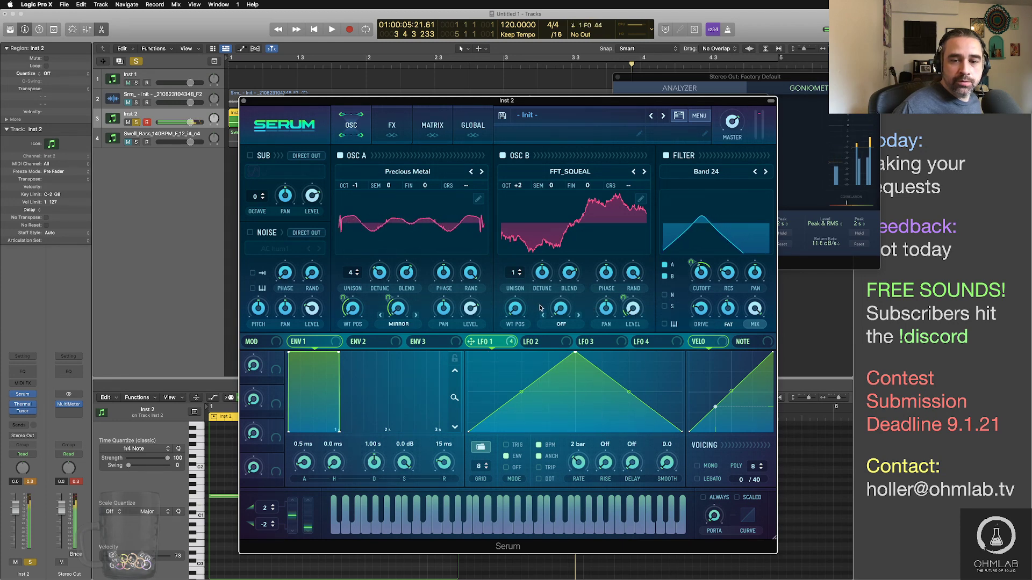
# Step: Raise oscillator B's wavetable position and modulate it with LFO 1 by a small amount of about 7
pyautogui.moveTo(517, 311); pyautogui.dragTo(517, 294)
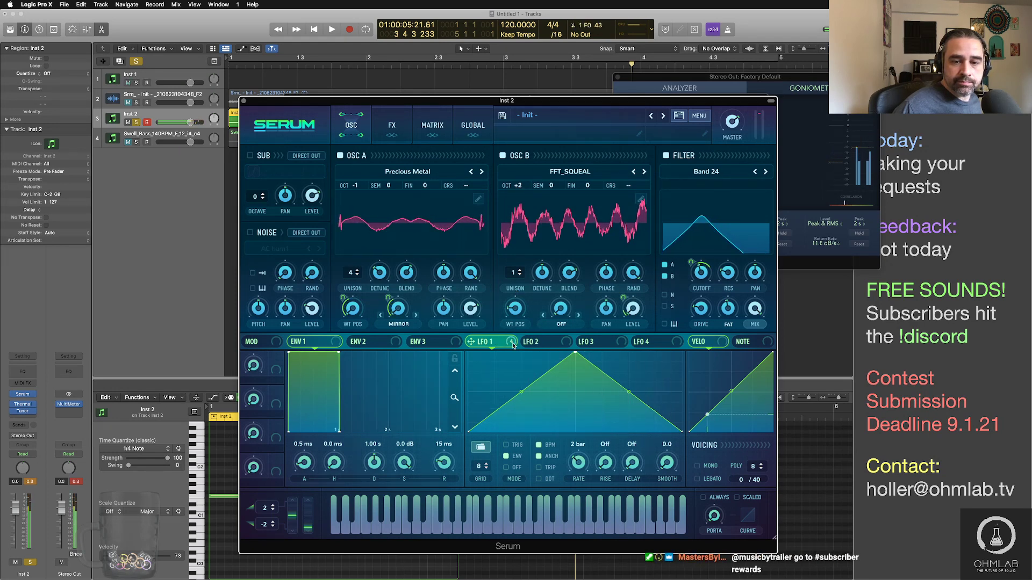
pyautogui.moveTo(513, 346); pyautogui.dragTo(507, 314)
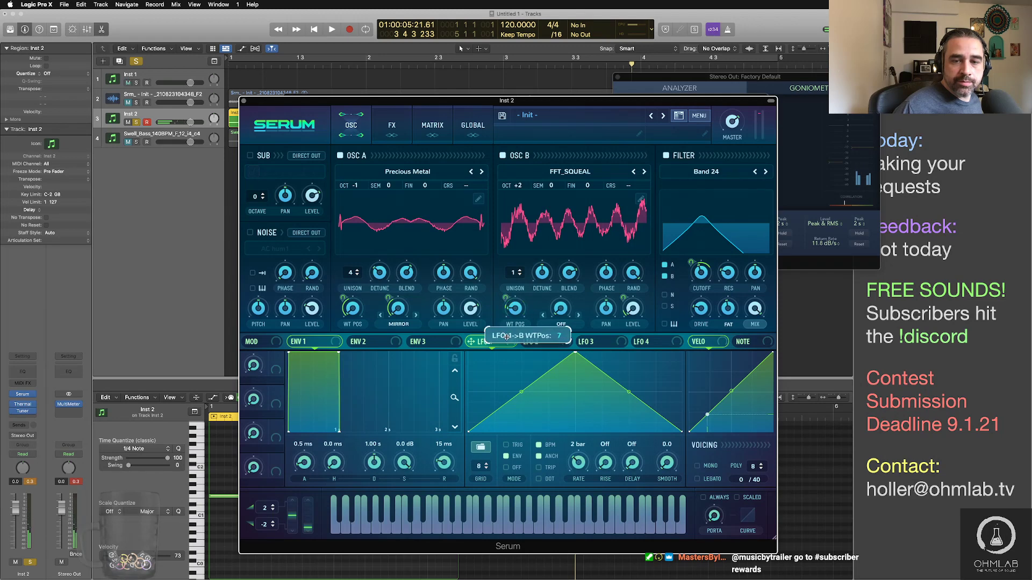
# Step: Return to the effects page and switch the compressor's Mix control to LVL
pyautogui.moveTo(731, 123)
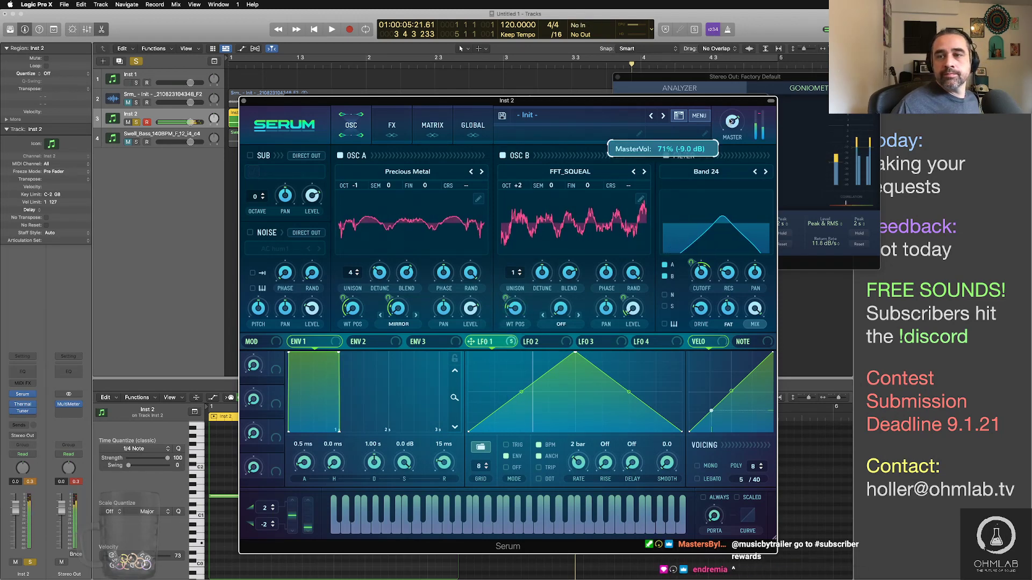
pyautogui.click(391, 124)
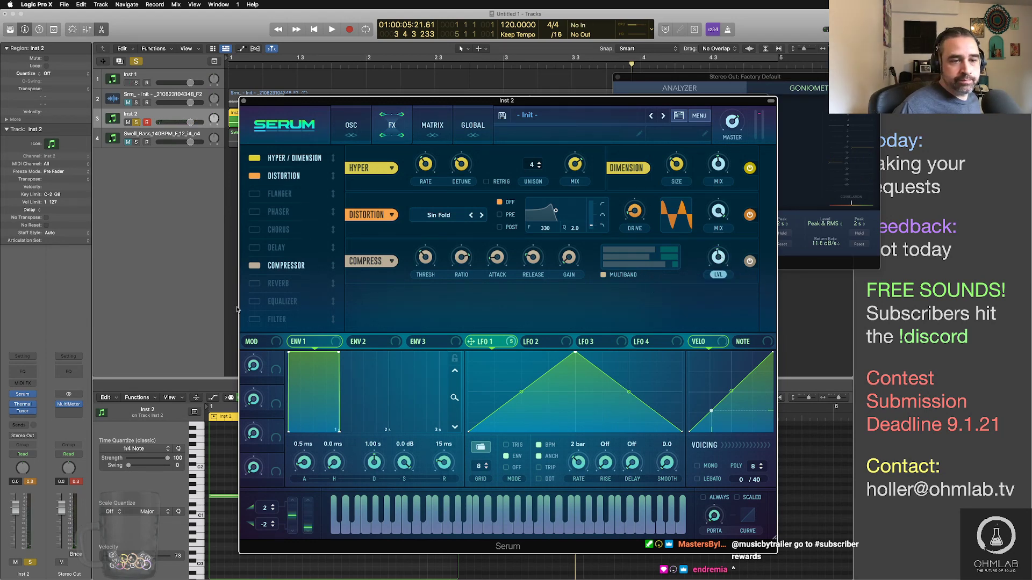
# Step: Turn on the reverb in Plate mode, and clear the stereo output channel's peak level reading
pyautogui.click(255, 284)
pyautogui.click(412, 303)
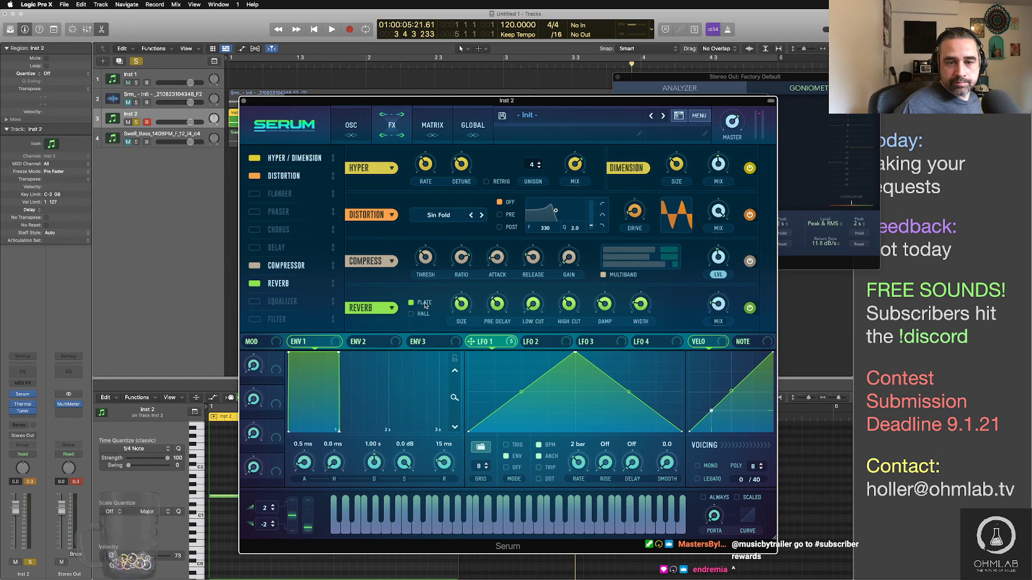
pyautogui.moveTo(503, 319)
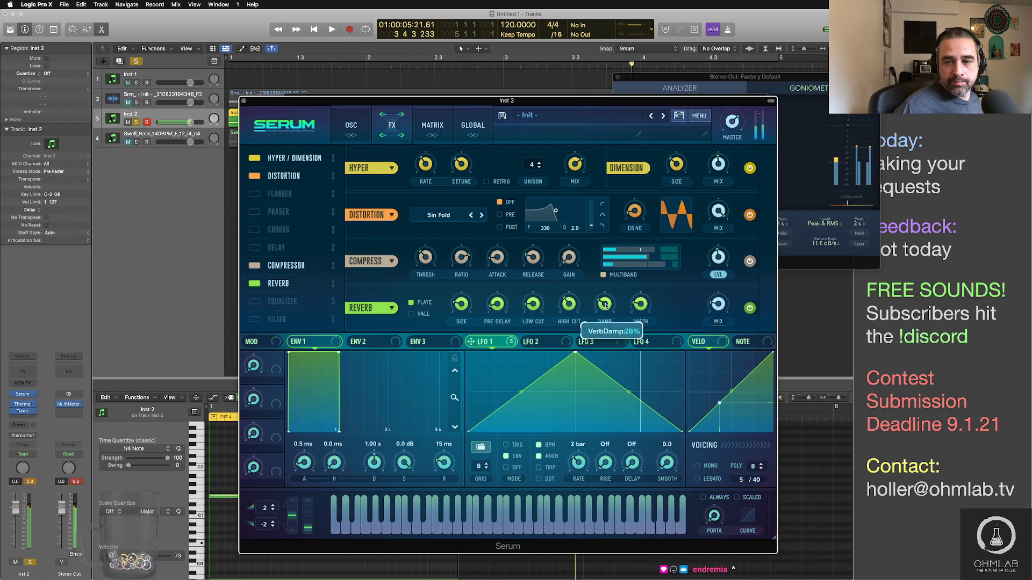
pyautogui.moveTo(720, 306)
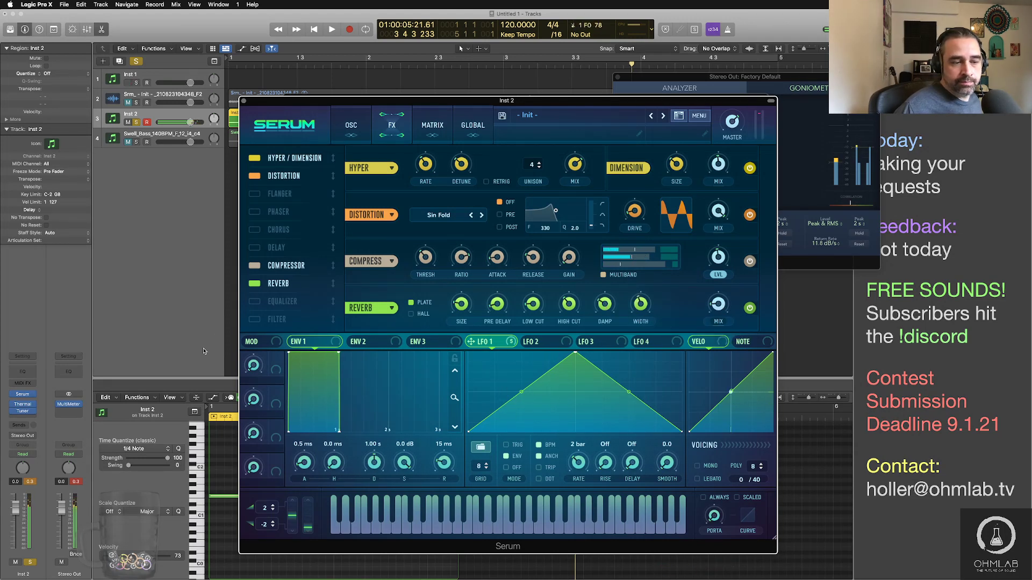
pyautogui.click(84, 483)
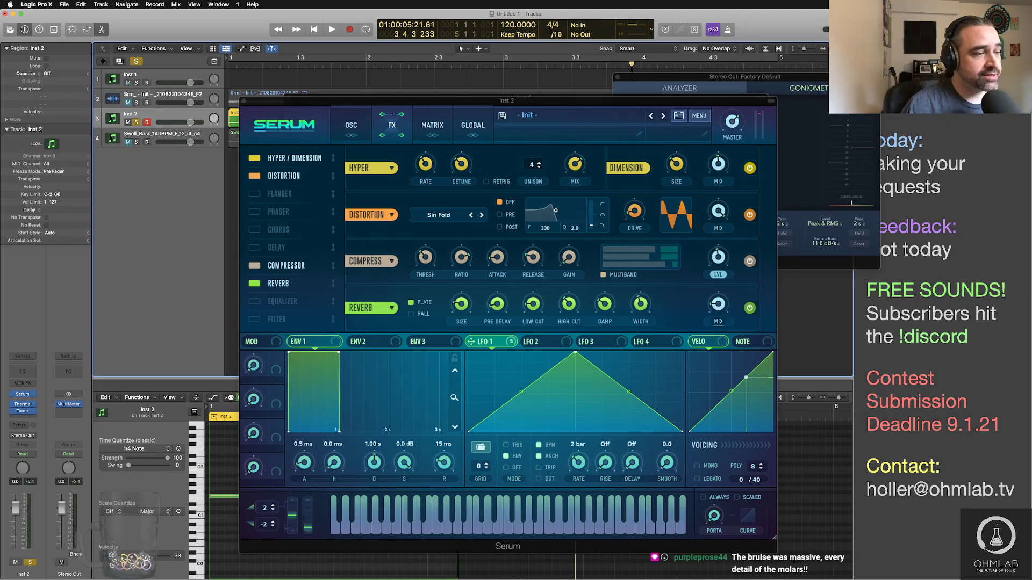
# Step: Switch to Discord and look through the subscriber-rewards, monthly-challenge-submissions and public-lounge channels, then return to Logic Pro
pyautogui.press('super+Tab')
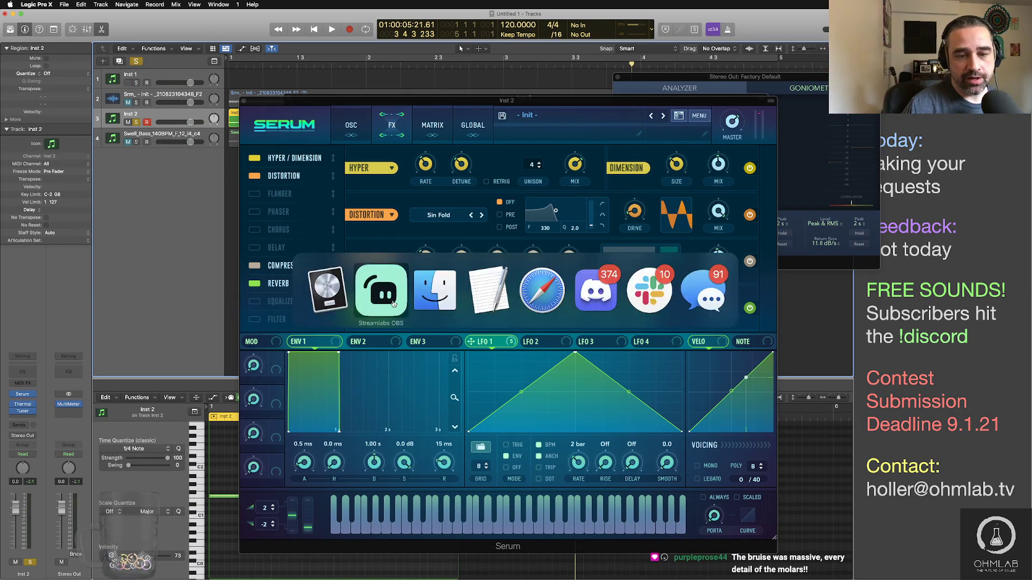
pyautogui.press('super+Tab')
pyautogui.press('super+Tab')
pyautogui.press('super+Tab')
pyautogui.press('super+Tab')
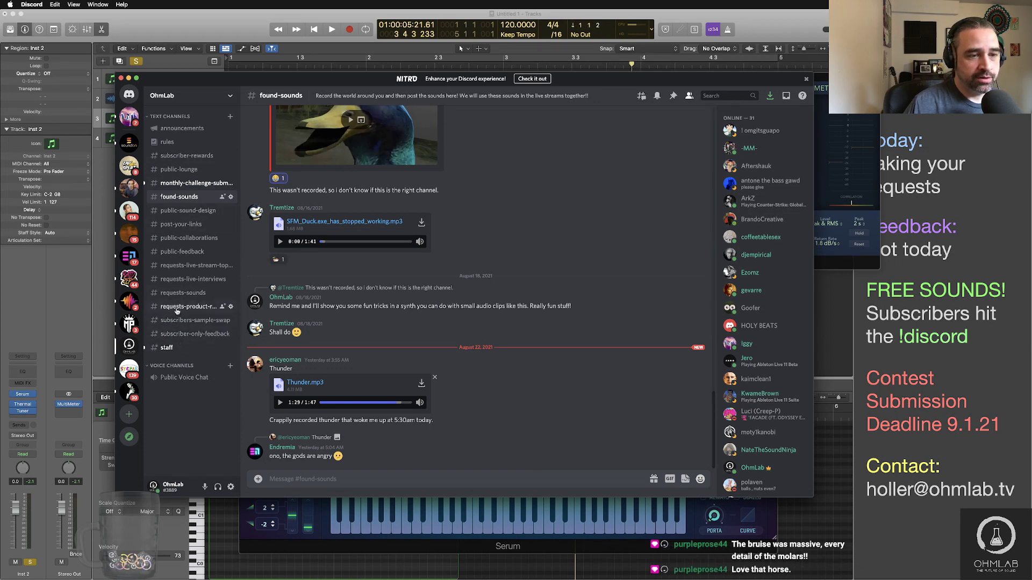
pyautogui.click(174, 157)
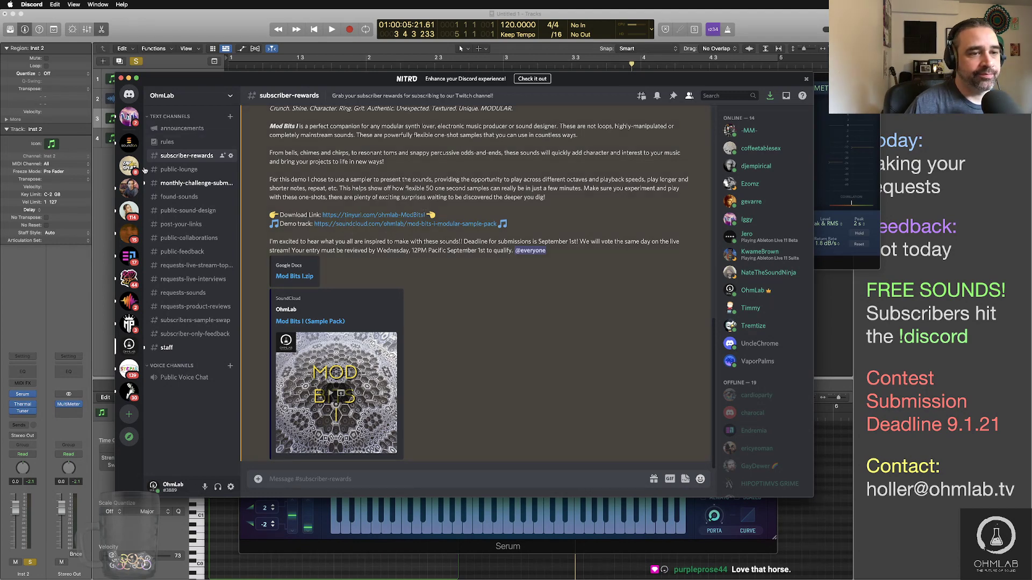
pyautogui.click(196, 185)
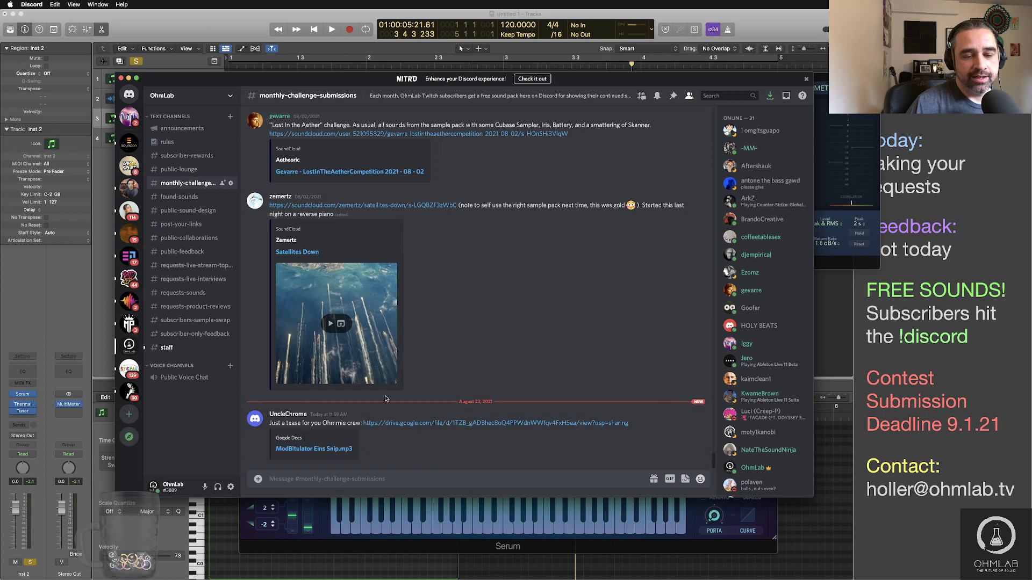
pyautogui.click(197, 175)
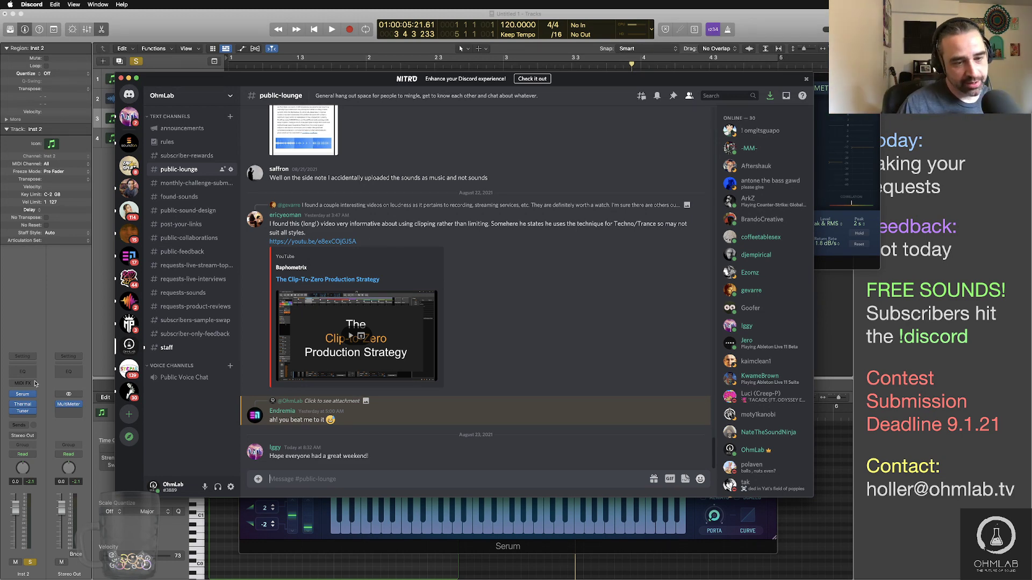
pyautogui.press('super+Tab')
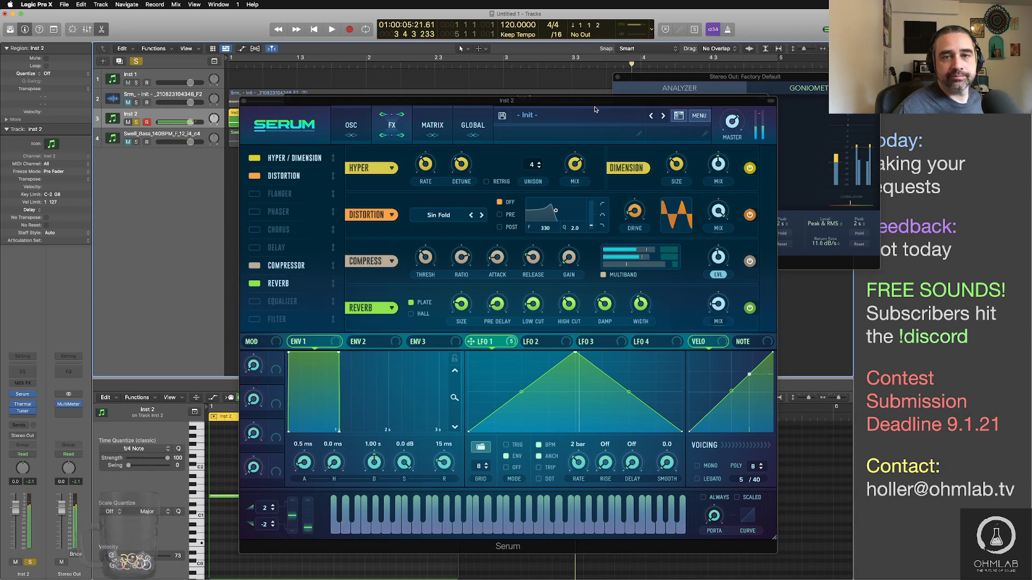
# Step: Close the Serum window and try Thermal's Robo Repeater and Distant Animator presets, raising the dry/wet to 68 percent
pyautogui.moveTo(577, 103); pyautogui.dragTo(629, 103)
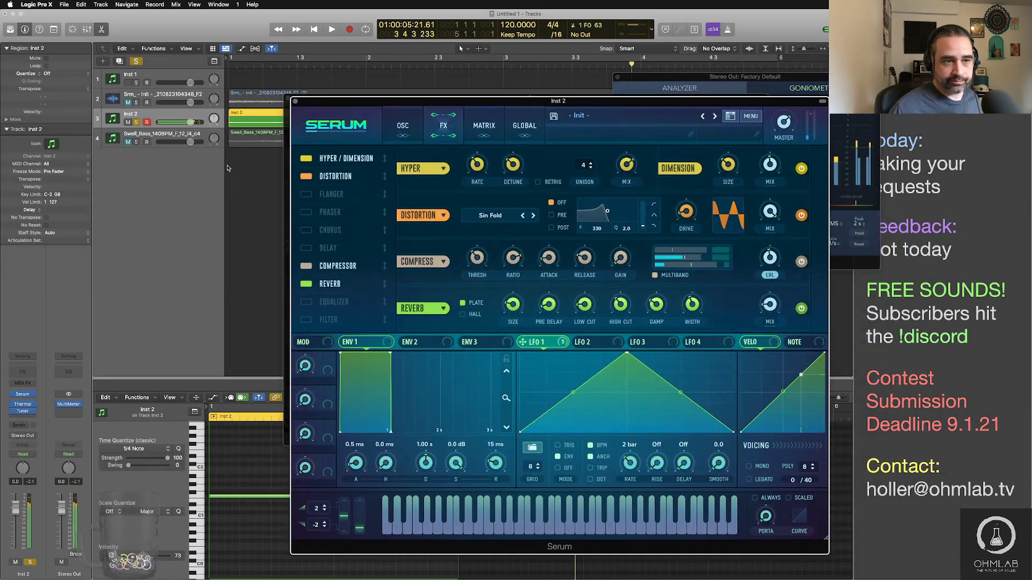
pyautogui.click(294, 101)
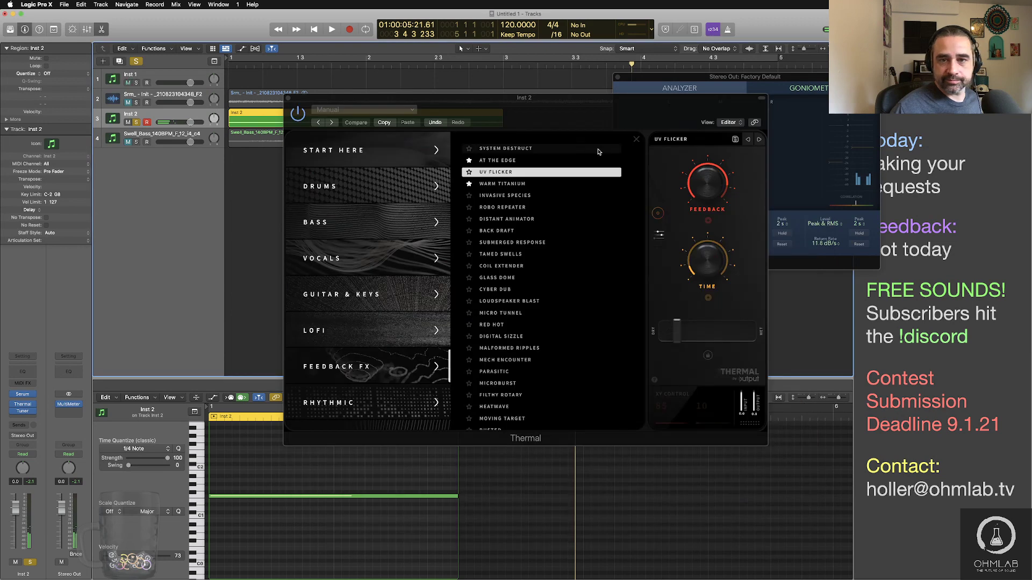
pyautogui.click(523, 209)
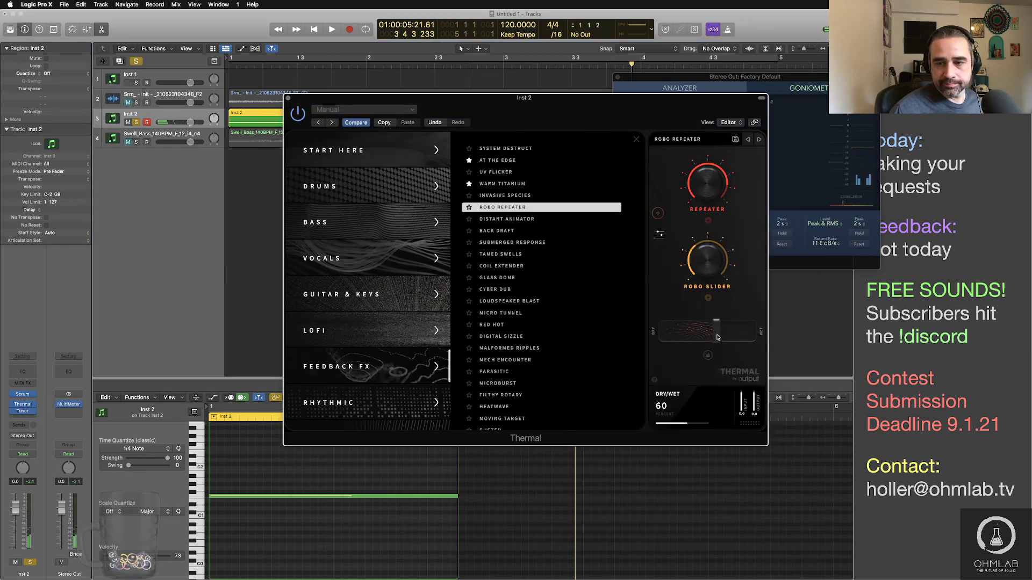
pyautogui.moveTo(717, 334)
pyautogui.mouseDown()
pyautogui.moveTo(694, 337)
pyautogui.moveTo(722, 337)
pyautogui.mouseUp()
pyautogui.press('Down')
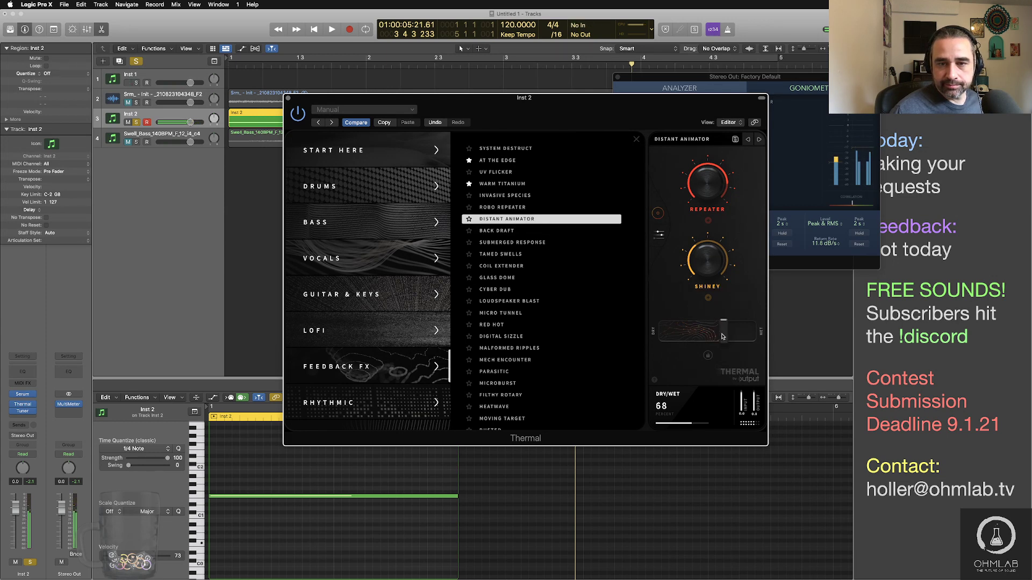
# Step: Load Thermal's Tamed Swells preset, set its dry/wet to 20 percent and check the stereo image on the goniometer
pyautogui.click(509, 256)
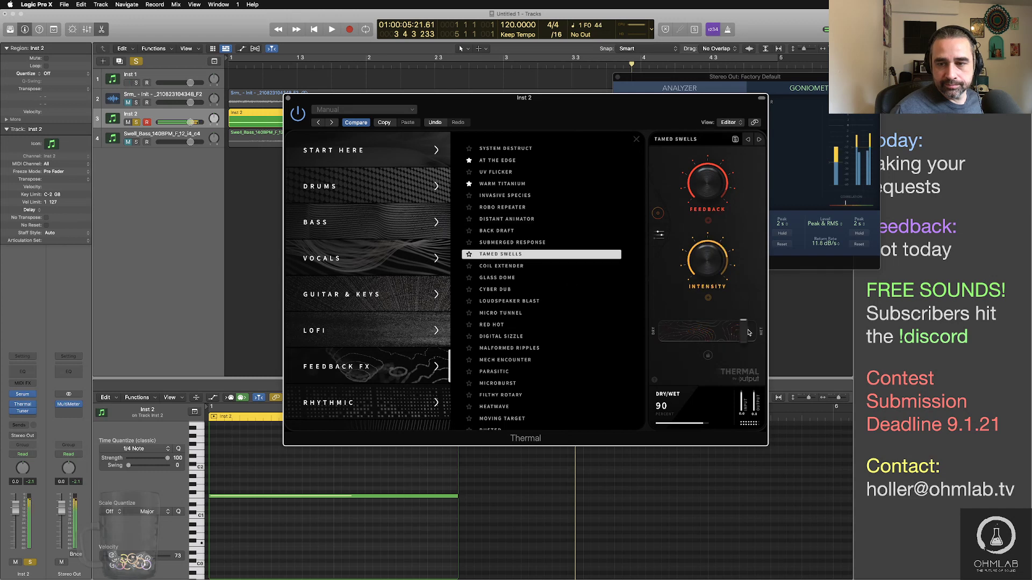
pyautogui.moveTo(749, 332); pyautogui.dragTo(691, 333)
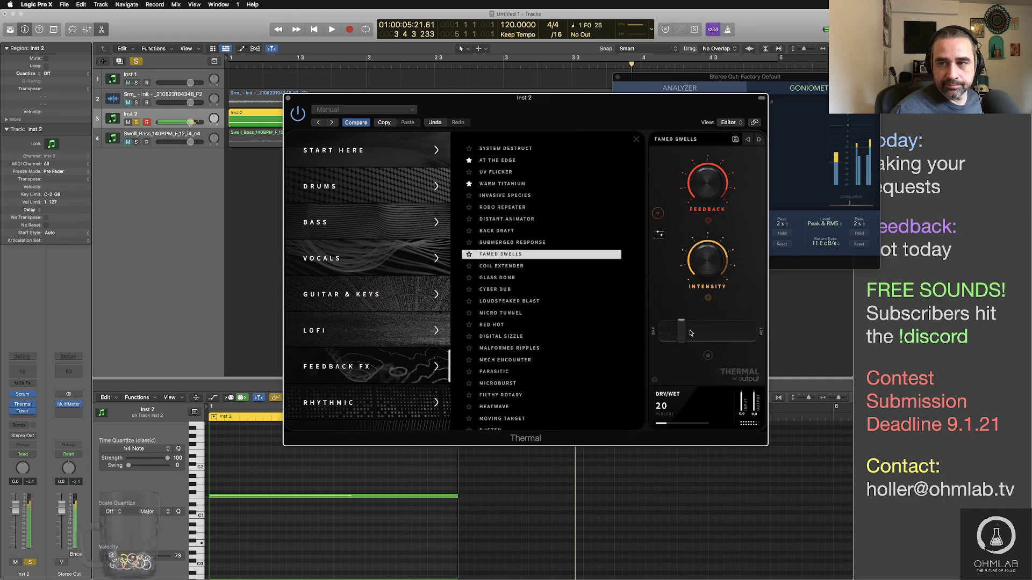
pyautogui.click(830, 102)
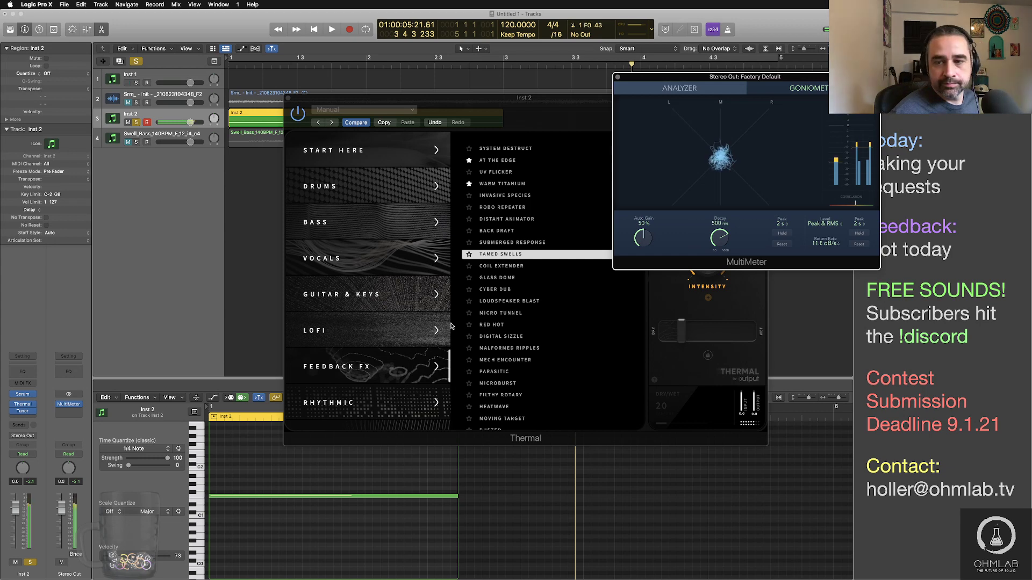
pyautogui.click(665, 304)
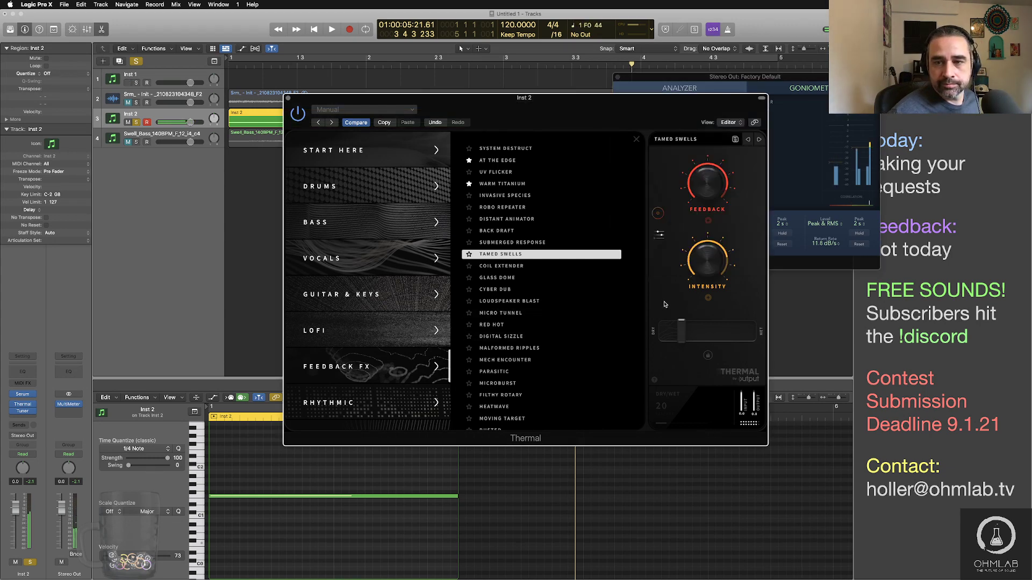
# Step: In Thermal's detailed settings, compare stage 1's stereo delay bypassed and active, unsync its time and set its feedback to about 37 percent
pyautogui.click(659, 234)
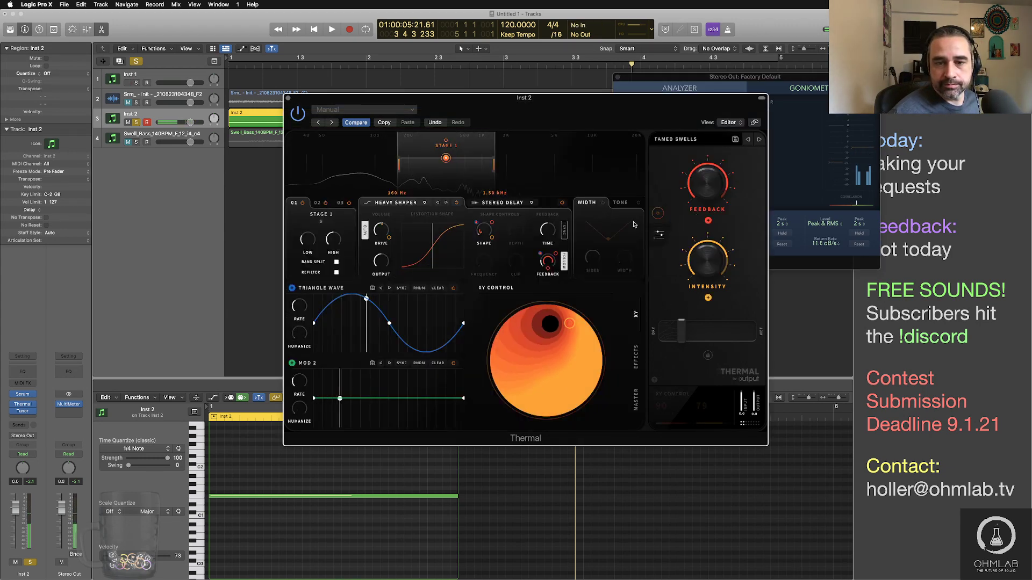
pyautogui.click(635, 356)
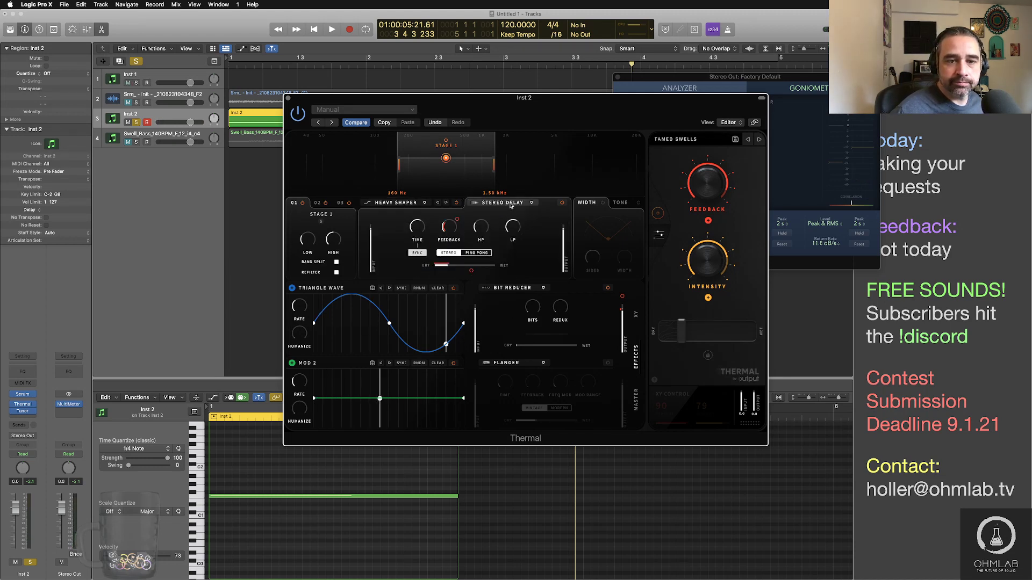
pyautogui.click(561, 203)
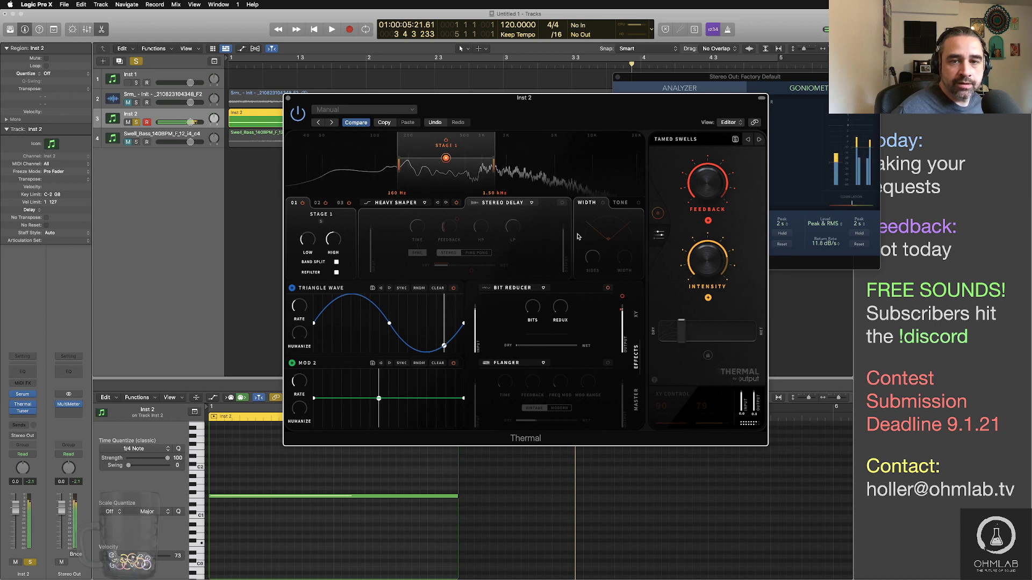
pyautogui.click(562, 203)
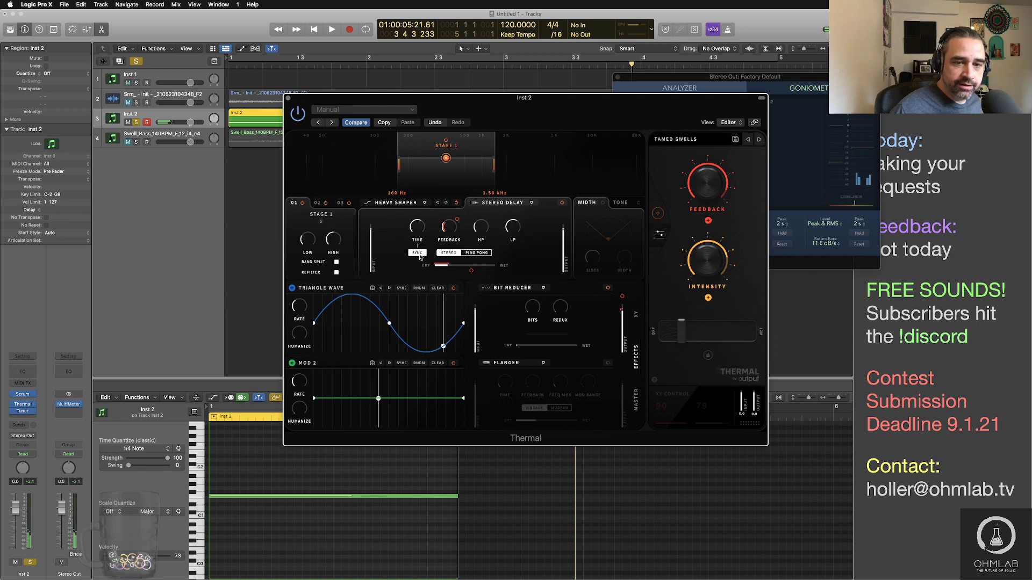
pyautogui.moveTo(420, 244); pyautogui.dragTo(420, 263)
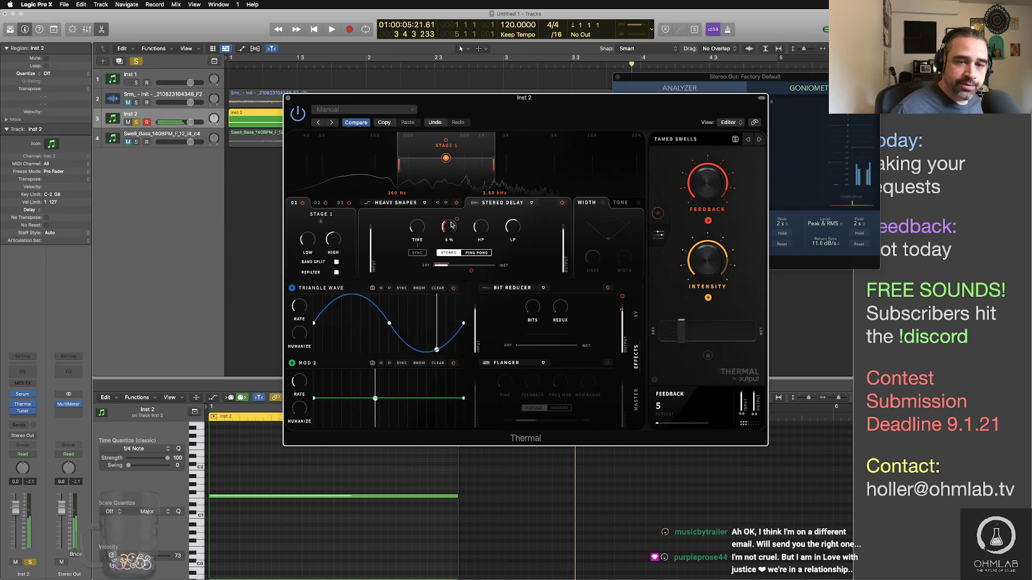
pyautogui.moveTo(451, 229)
pyautogui.mouseDown()
pyautogui.moveTo(452, 202)
pyautogui.moveTo(449, 230)
pyautogui.mouseUp()
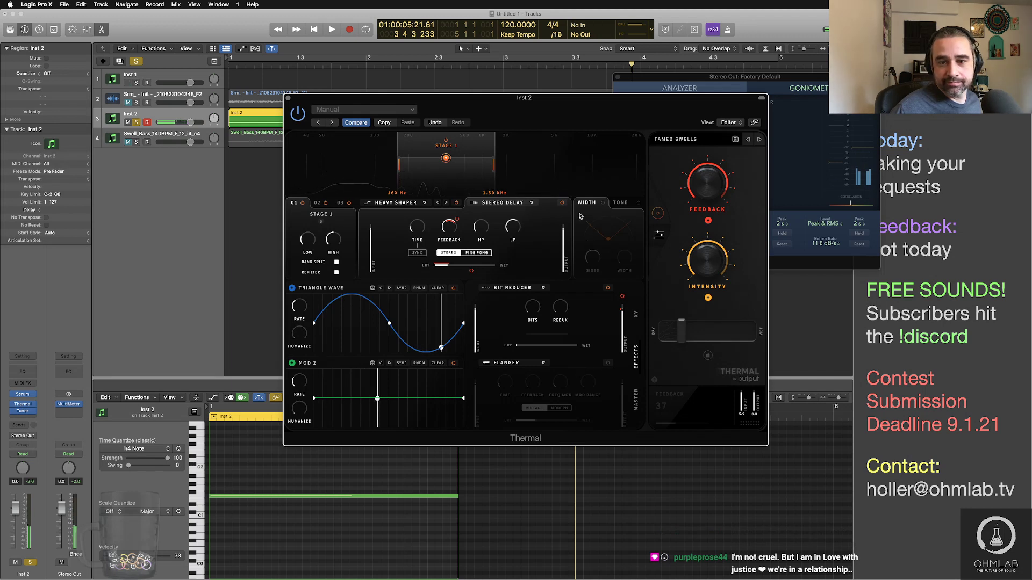
# Step: In Thermal's stage 3, turn on the Tone section and lower its High to about -4 dB
pyautogui.click(318, 203)
pyautogui.click(341, 204)
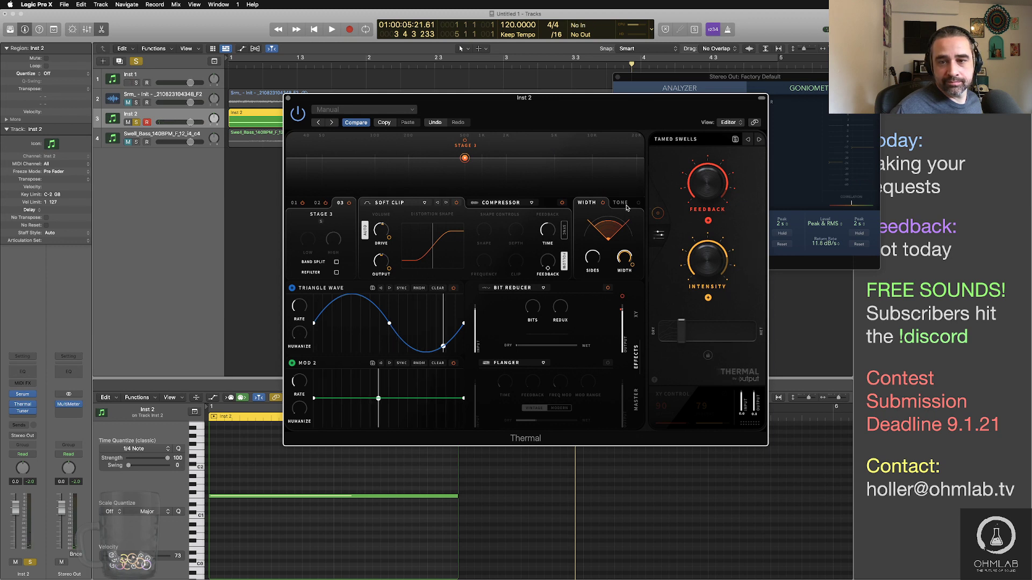
pyautogui.moveTo(592, 261)
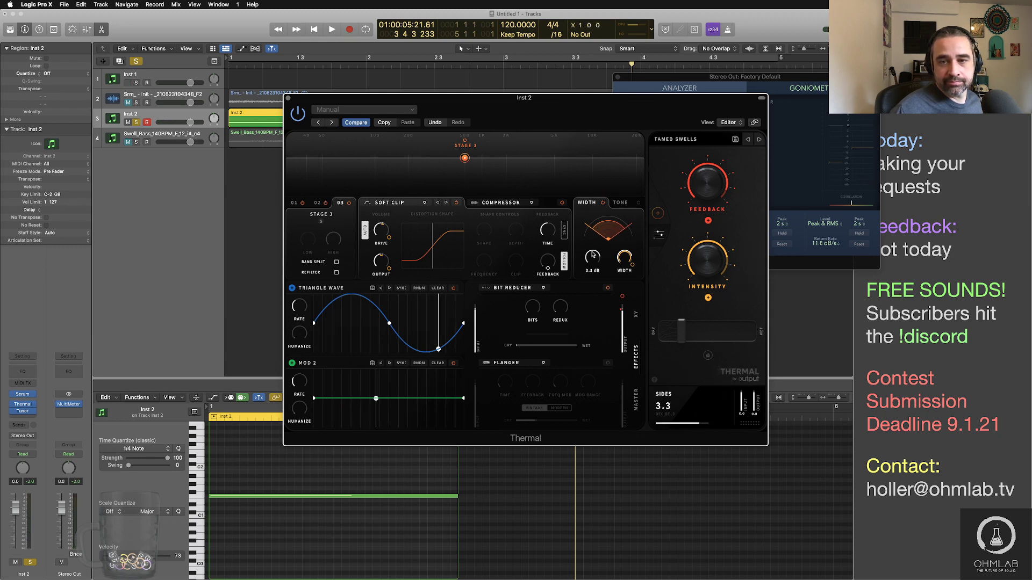
pyautogui.click(638, 203)
pyautogui.moveTo(625, 259)
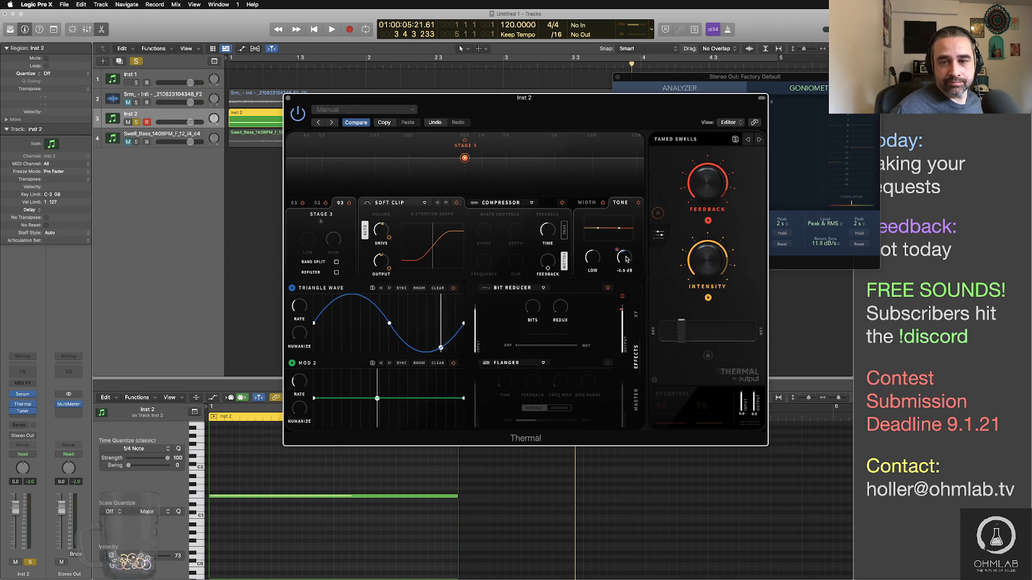
pyautogui.moveTo(625, 259); pyautogui.dragTo(626, 262)
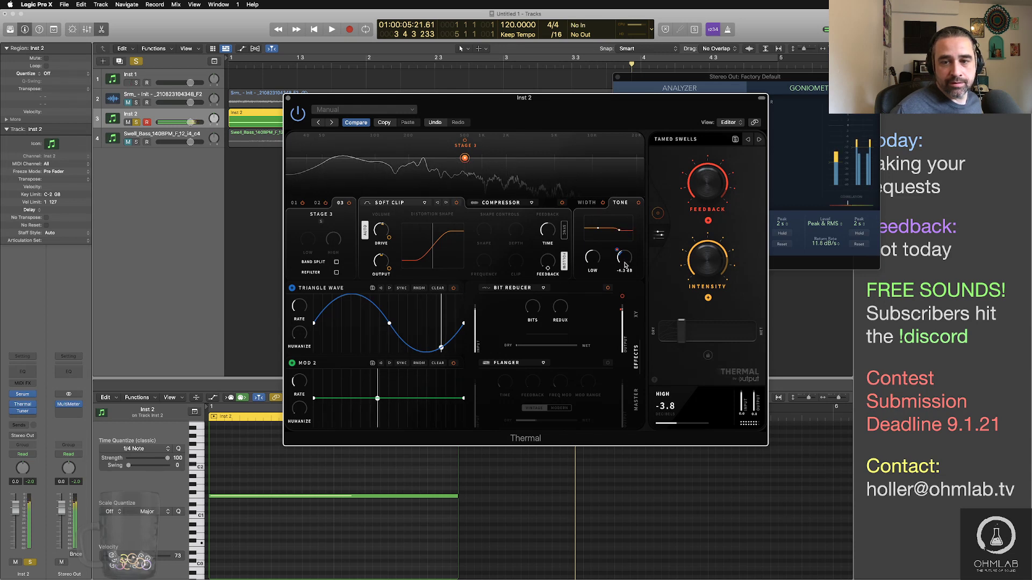
pyautogui.moveTo(593, 265)
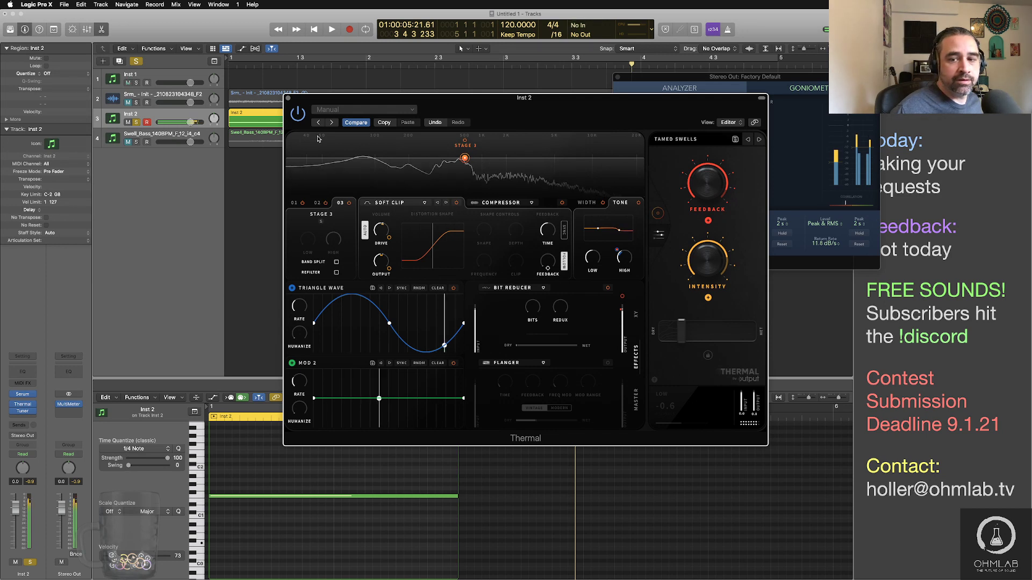
# Step: Reopen Serum and review its oscillator and effects pages alongside the MultiMeter goniometer
pyautogui.click(27, 407)
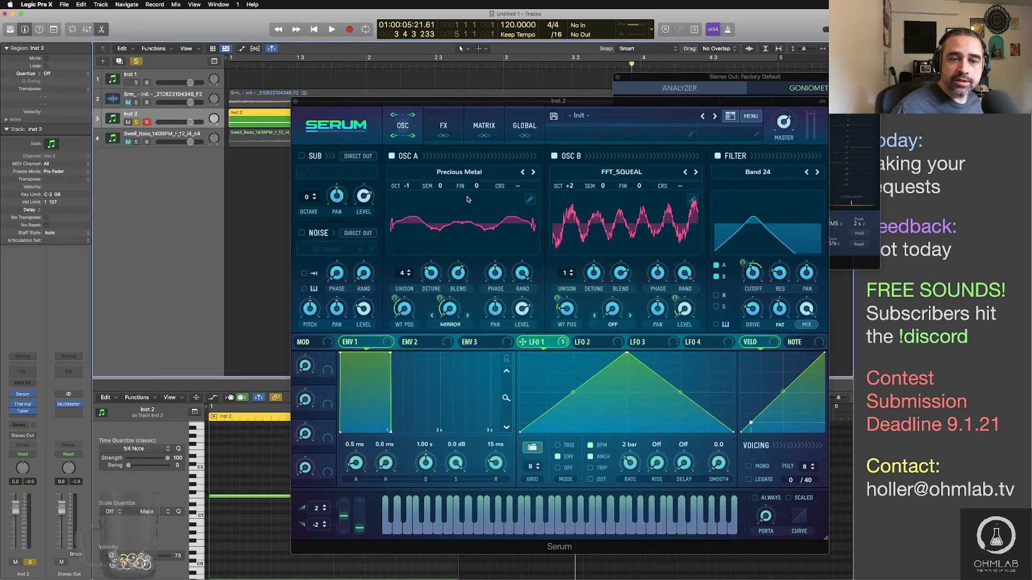
pyautogui.click(405, 310)
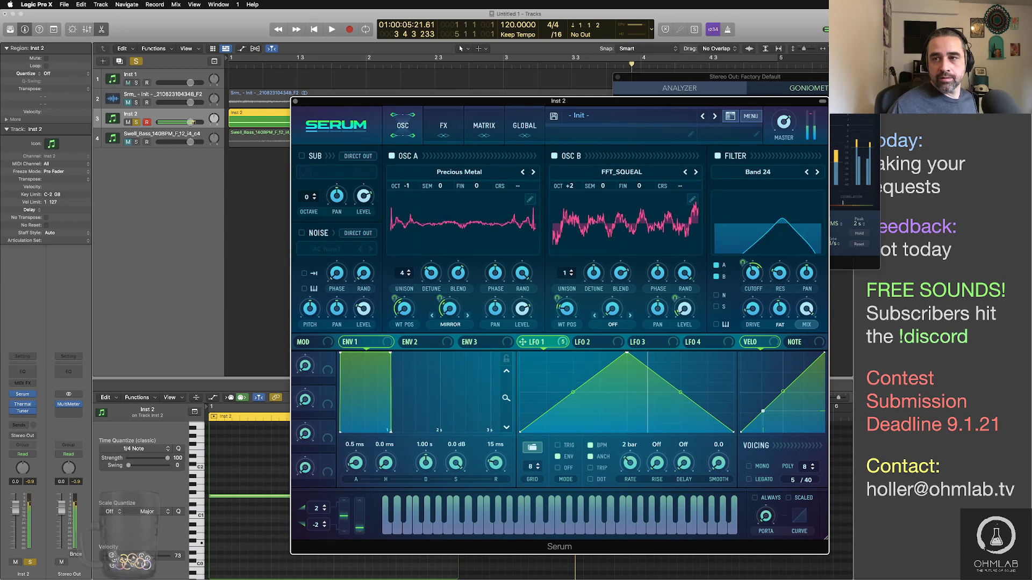
pyautogui.click(844, 155)
pyautogui.moveTo(502, 106); pyautogui.dragTo(499, 106)
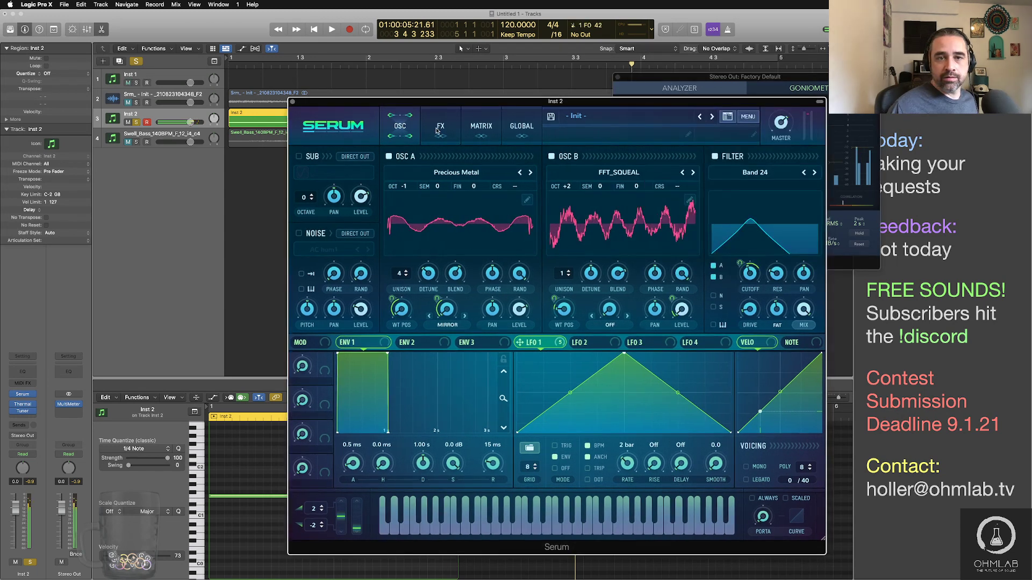
pyautogui.click(443, 125)
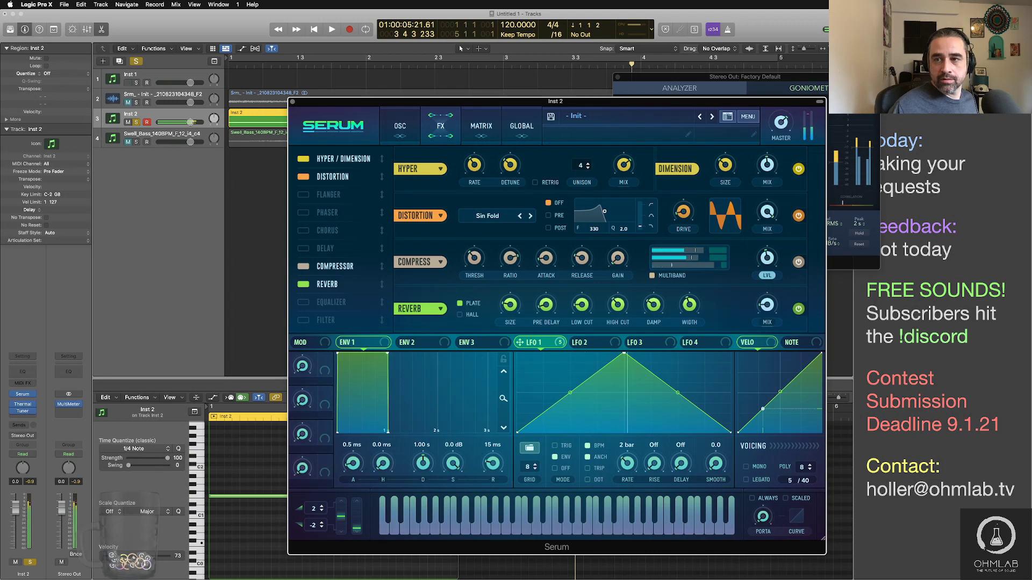
pyautogui.click(836, 236)
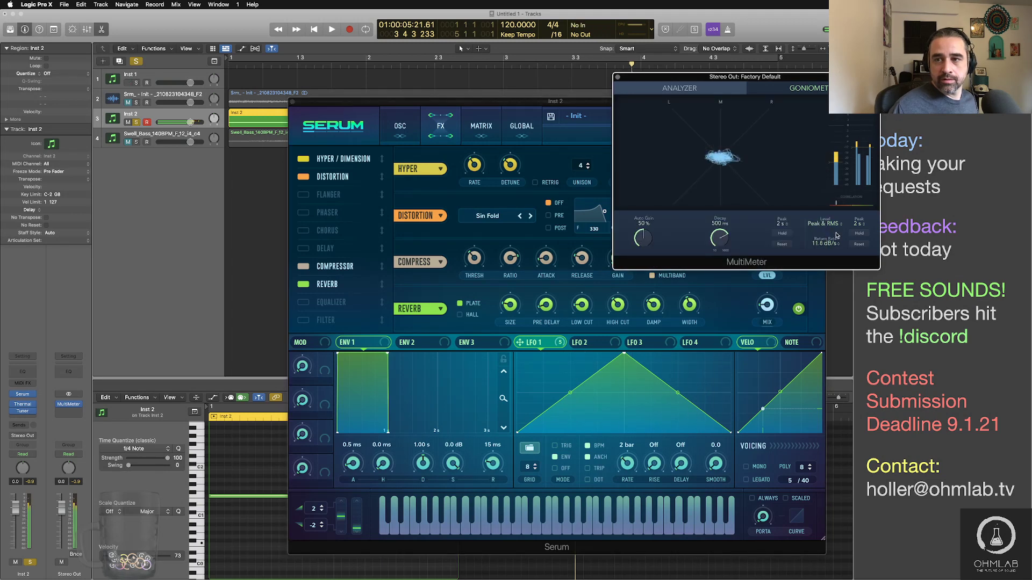
pyautogui.click(802, 277)
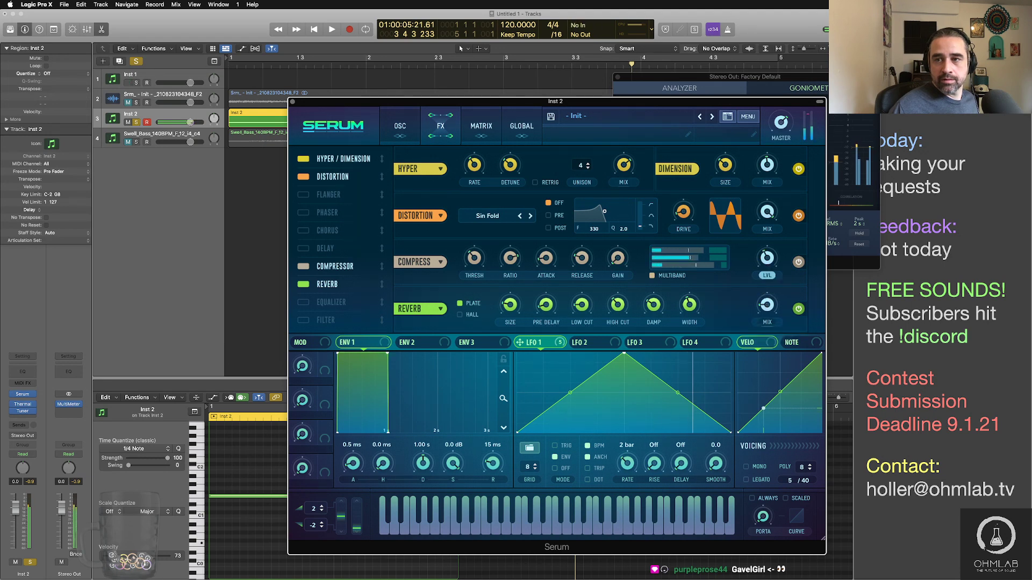
# Step: Turn on Serum's Equalizer, lower its high-band gain and check the stereo image on the MultiMeter goniometer before closing Serum
pyautogui.click(852, 79)
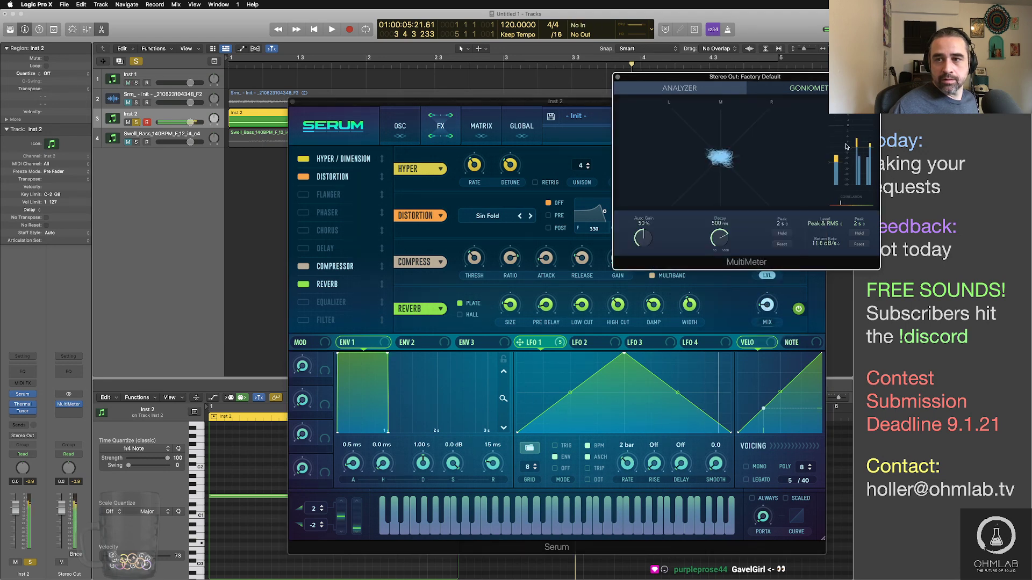
pyautogui.click(362, 107)
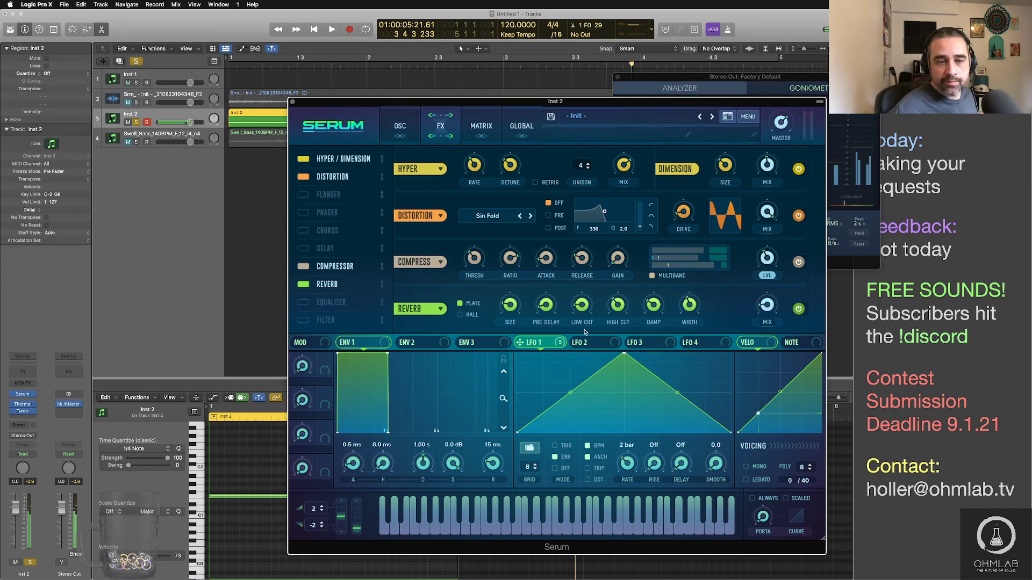
pyautogui.click(304, 302)
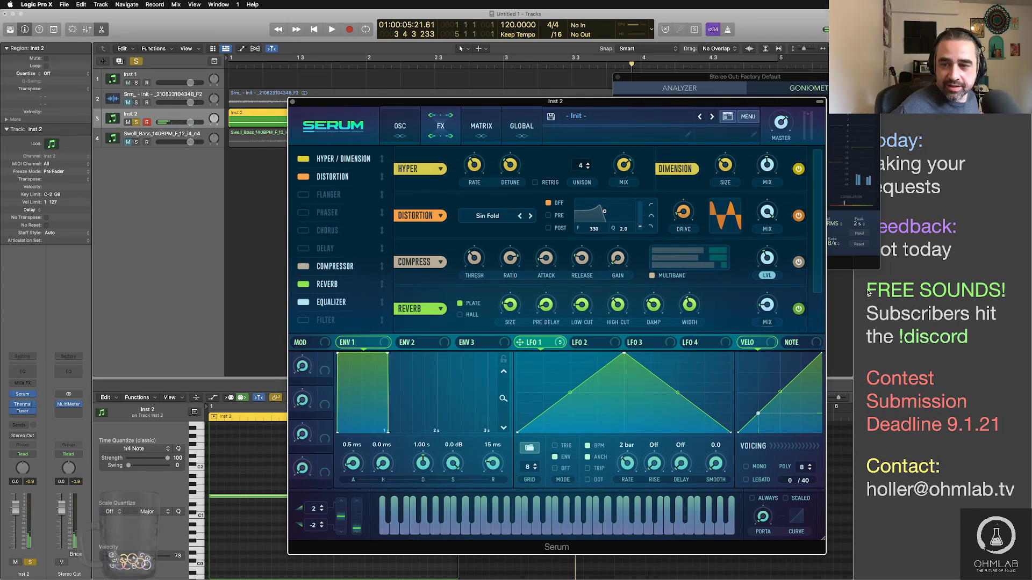
pyautogui.scroll(-2, 773, 295)
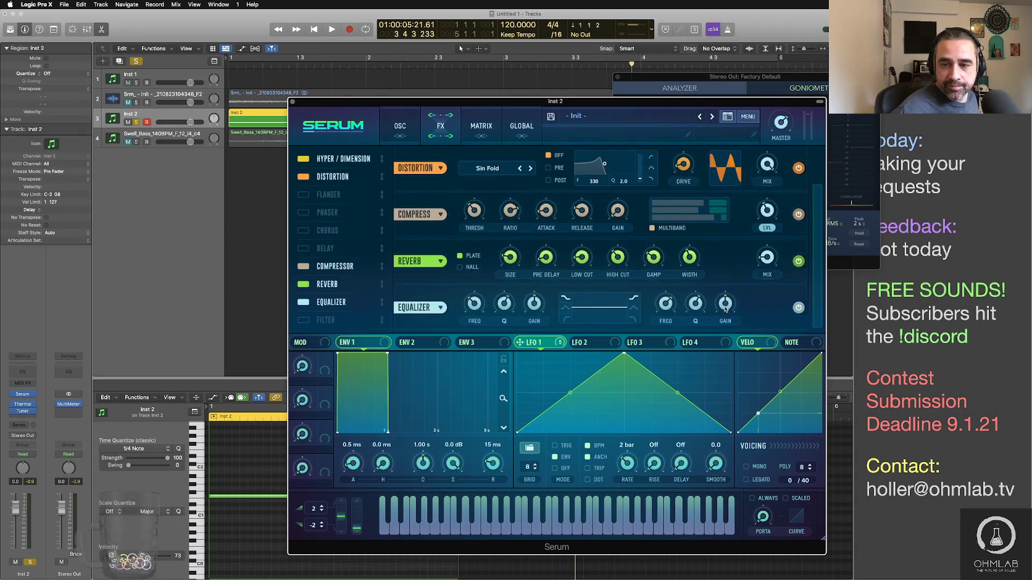
pyautogui.moveTo(725, 309); pyautogui.dragTo(724, 320)
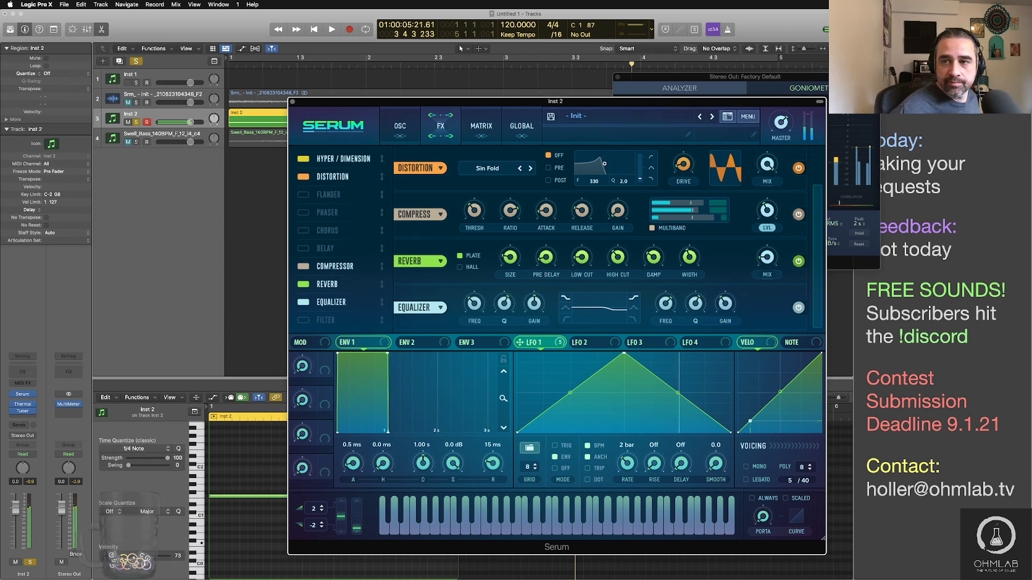
pyautogui.click(857, 190)
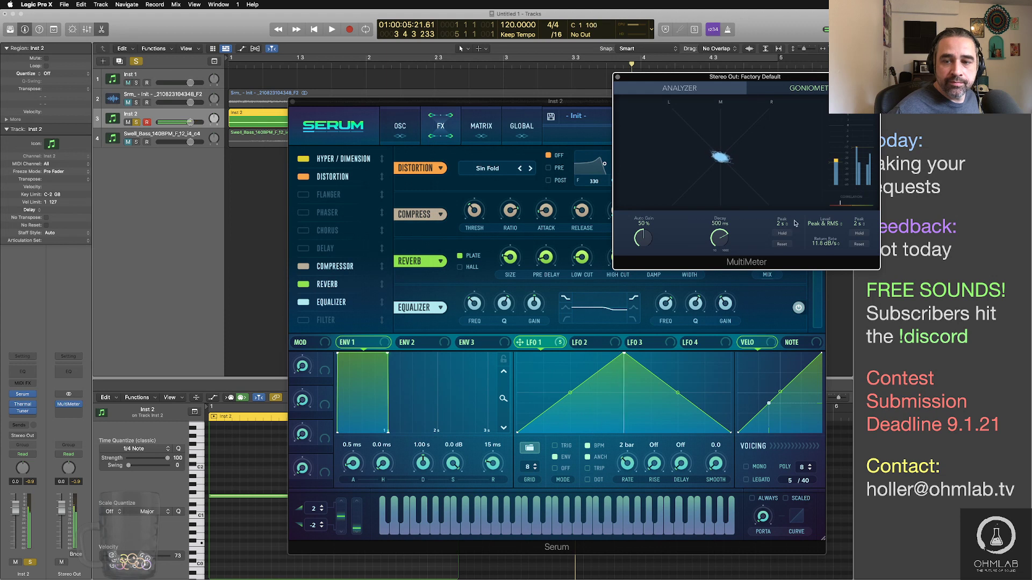
pyautogui.click(664, 306)
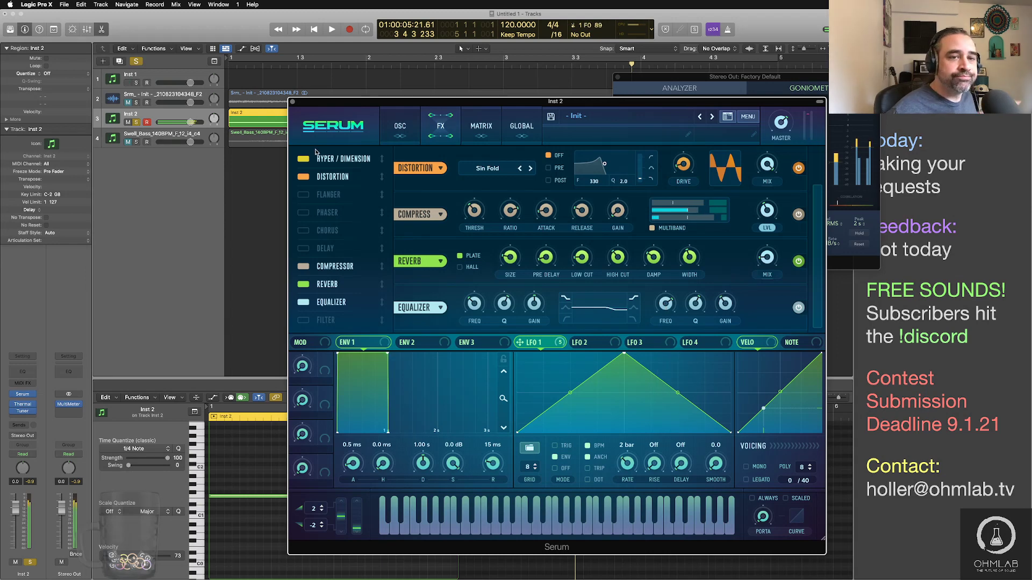
pyautogui.click(292, 103)
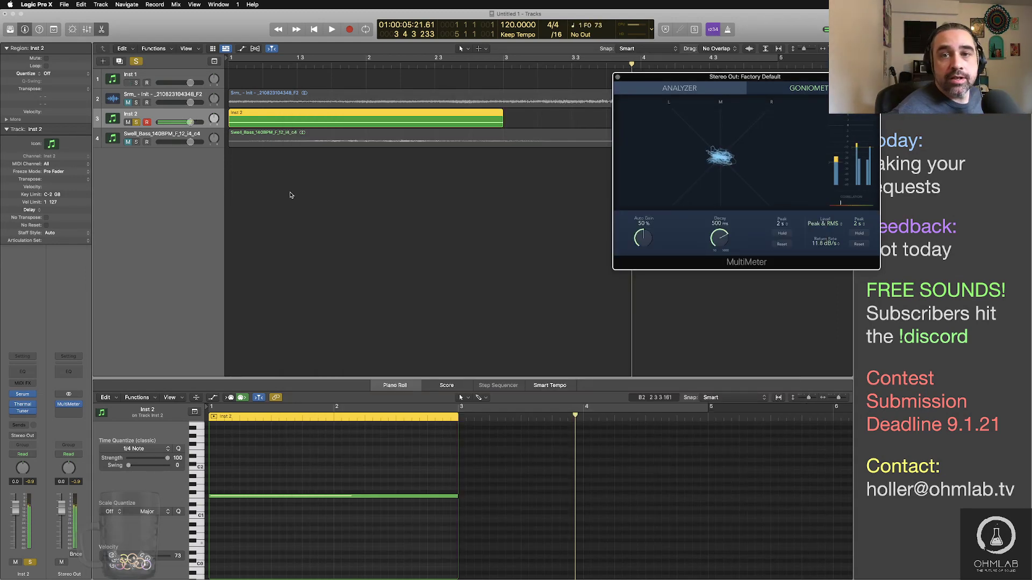
# Step: Transpose the long note in the Inst 2 region down one octave
pyautogui.click(299, 124)
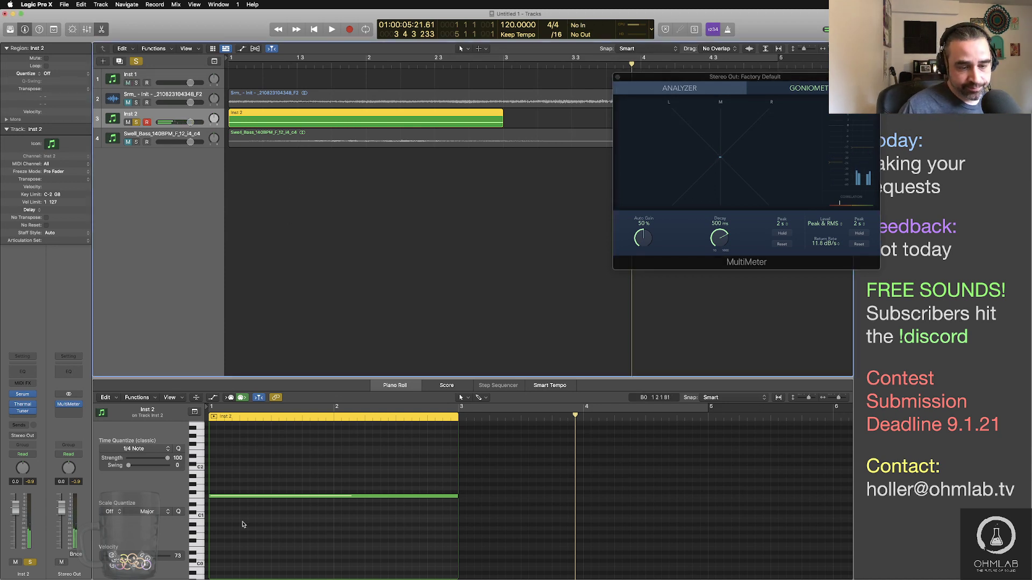
pyautogui.click(236, 497)
pyautogui.hotkey('shift', 'alt', 'Down')
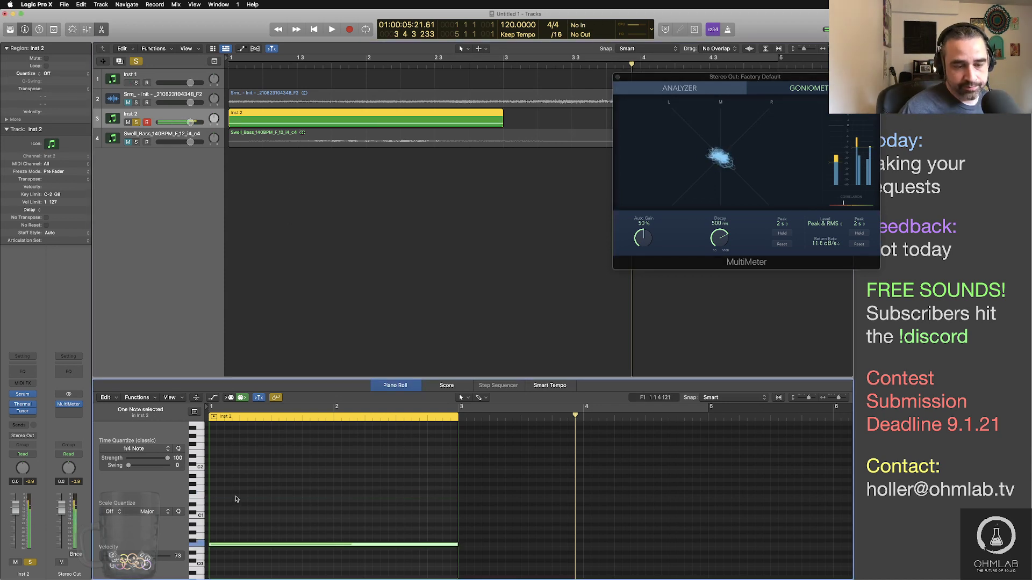
# Step: Bounce the Inst 2 region in place to a new track, reusing the existing bounce's name changed to Swell_Bass_140BPM_F_13_i4_c3
pyautogui.click(259, 119)
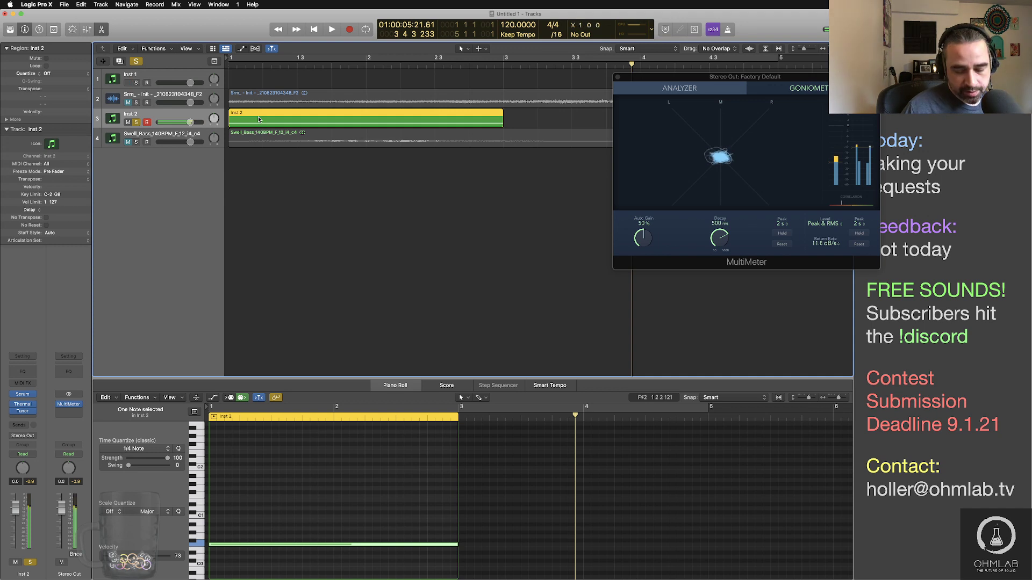
pyautogui.click(189, 134)
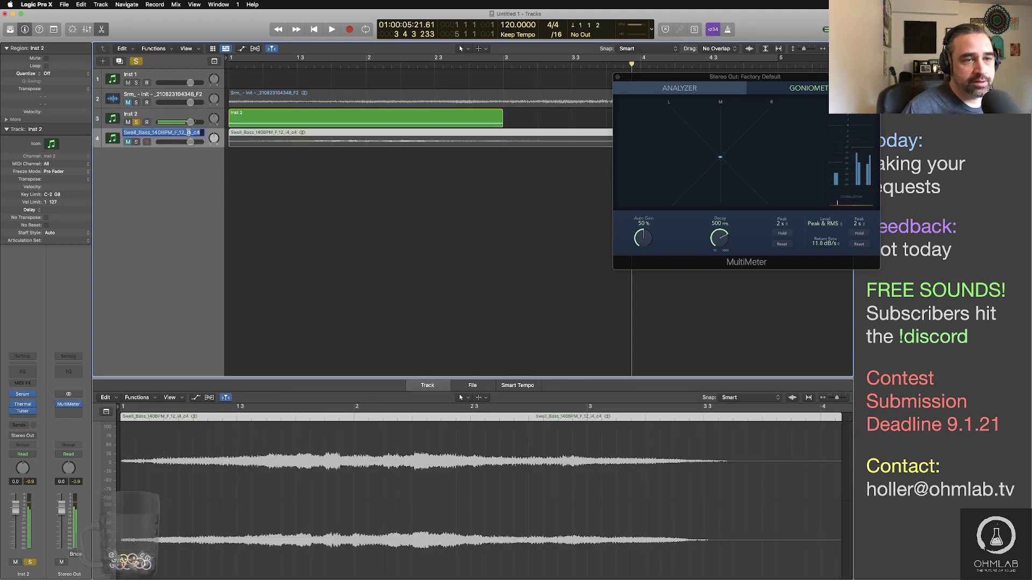
pyautogui.click(267, 114)
pyautogui.hotkey('ctrl', 'b')
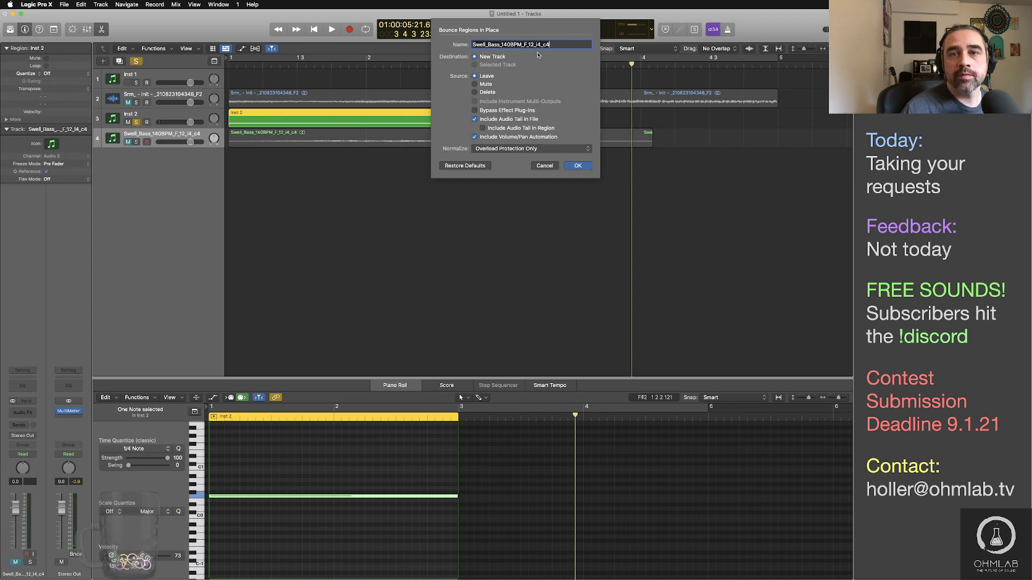
pyautogui.press('BackSpace')
pyautogui.write('3')
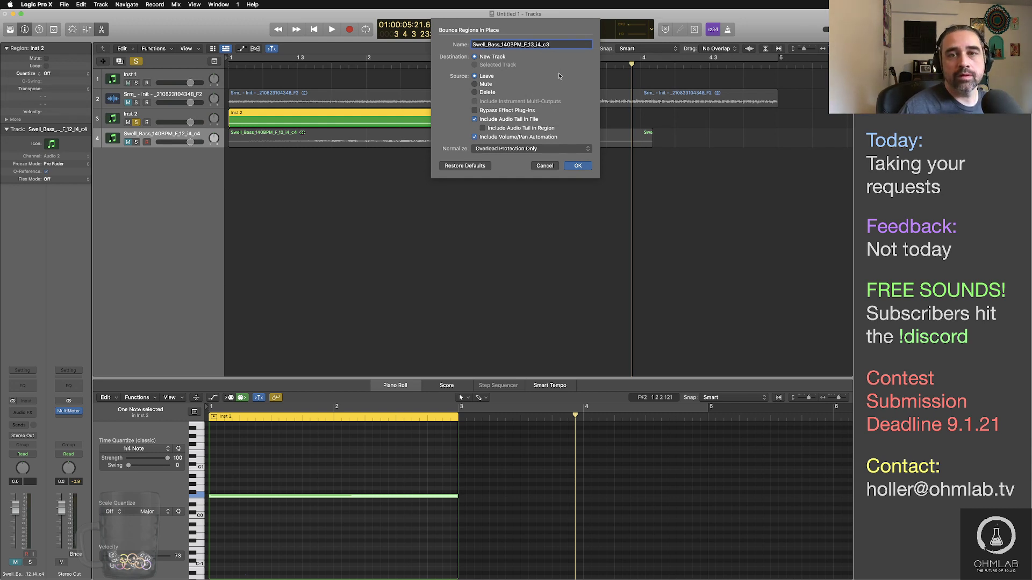
pyautogui.click(578, 166)
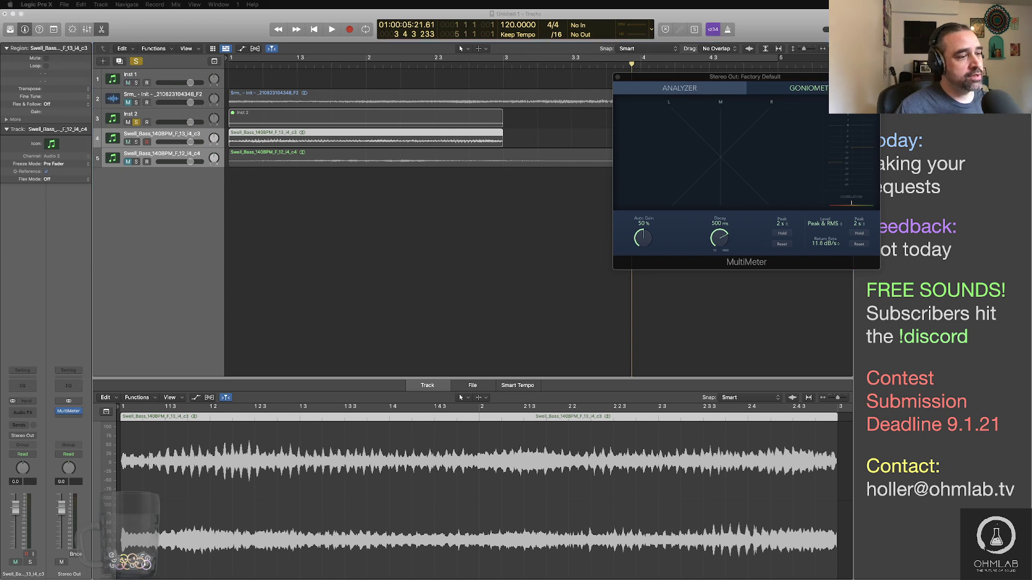
# Step: Switch to Discord, look at the public-lounge channel and close its window
pyautogui.press('super+Tab')
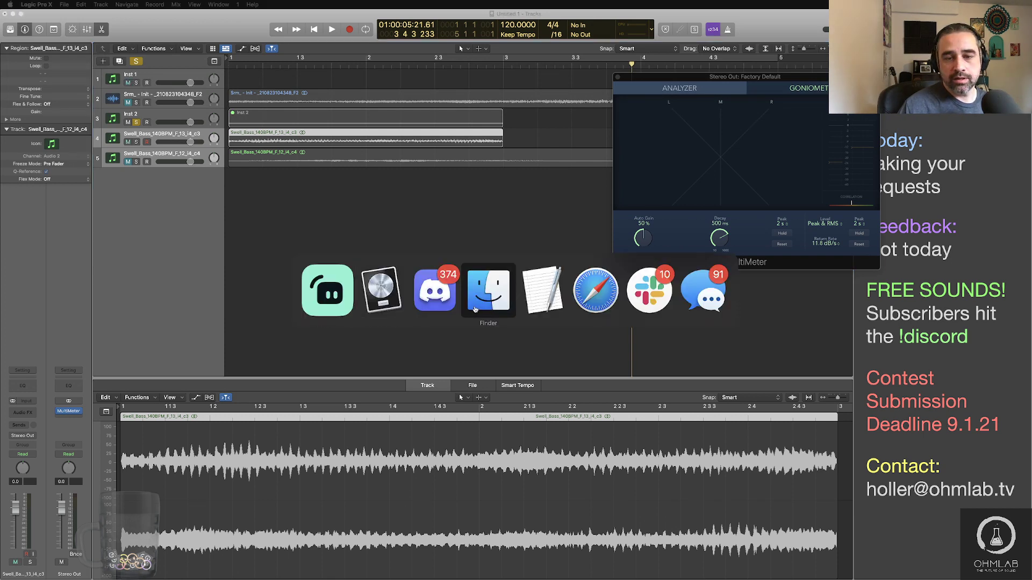
pyautogui.click(439, 297)
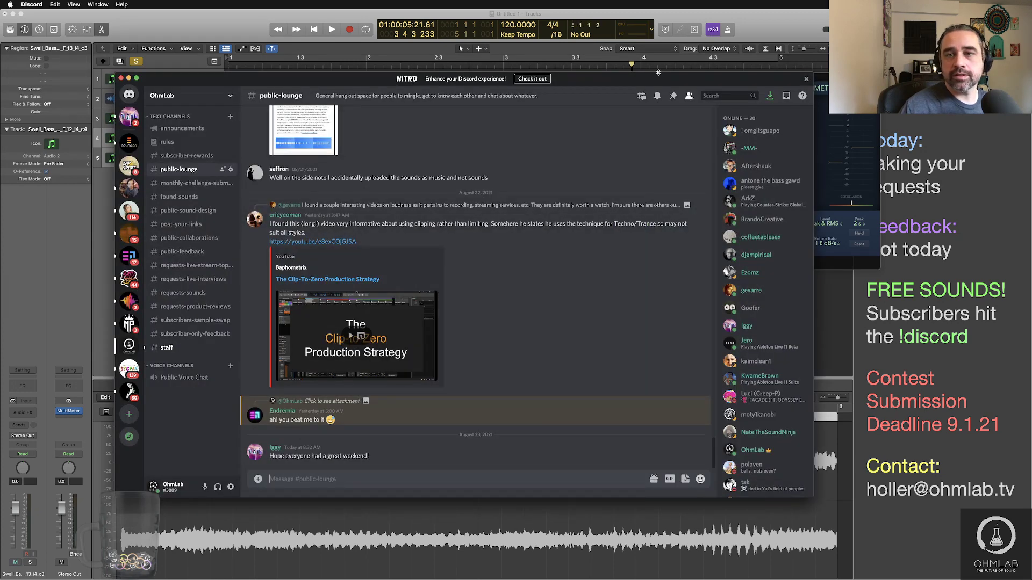
pyautogui.press('super+w')
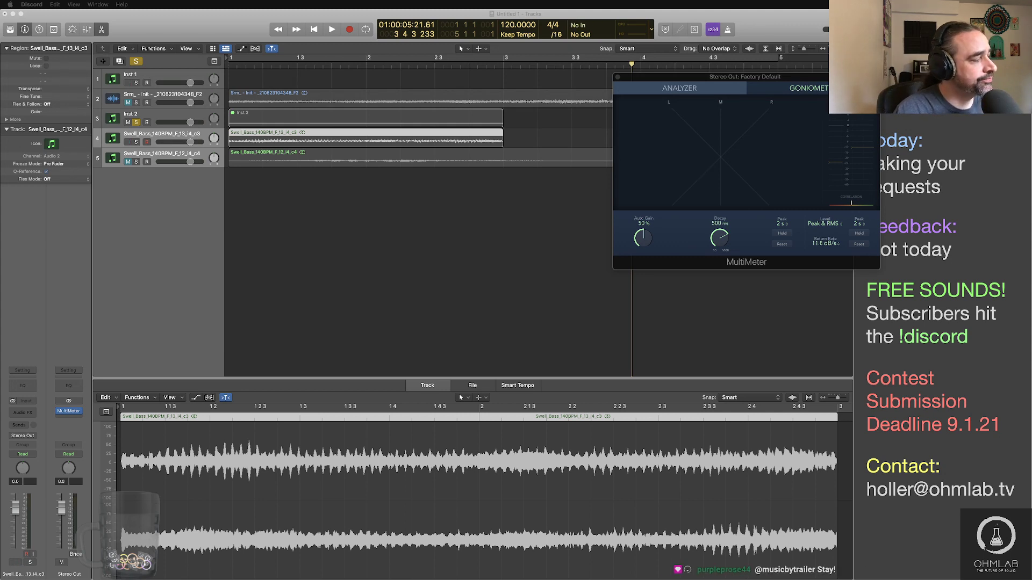
pyautogui.press('super+Tab')
pyautogui.press('super+Tab')
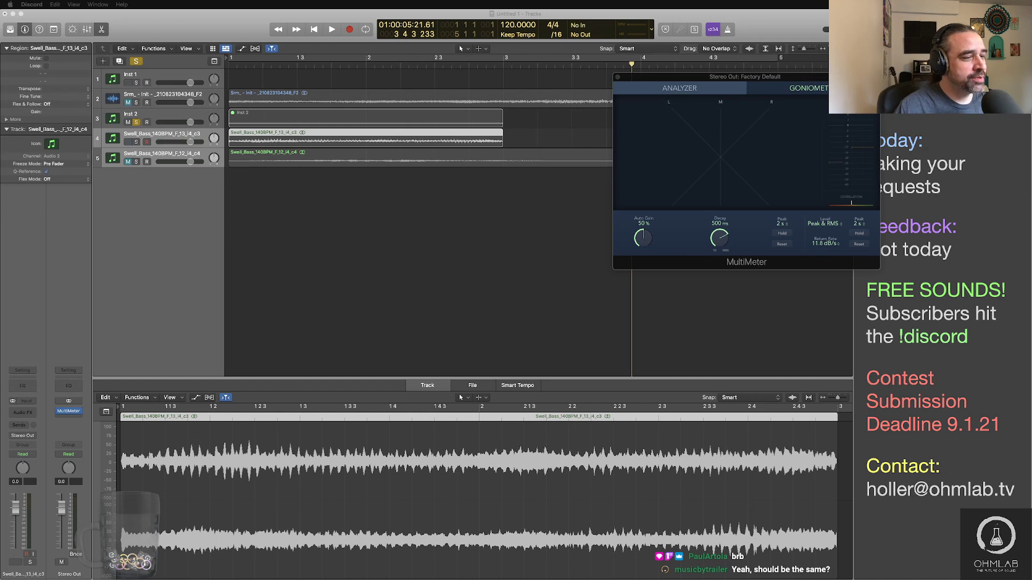
pyautogui.press('super+Tab')
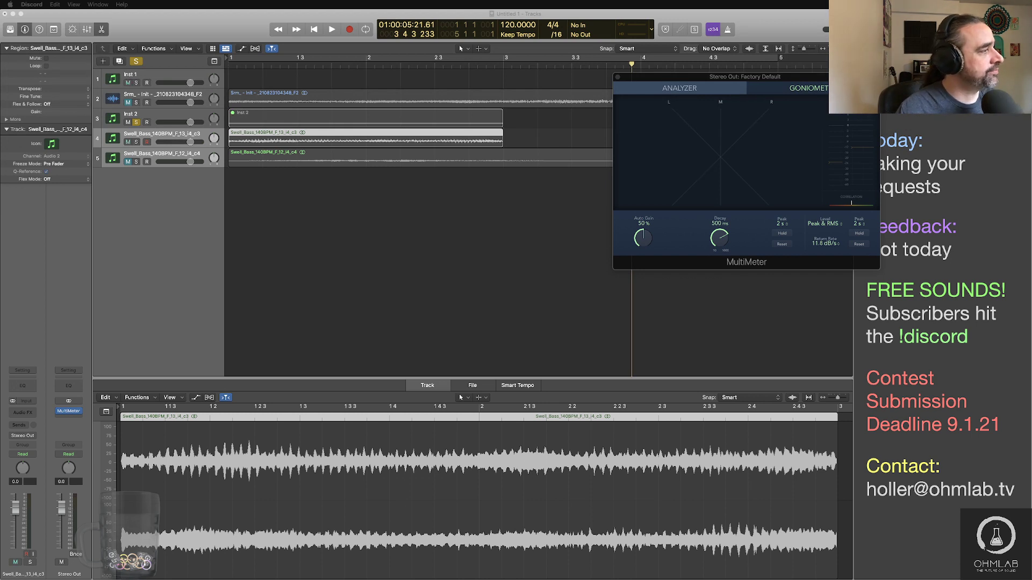
pyautogui.press('super+Tab')
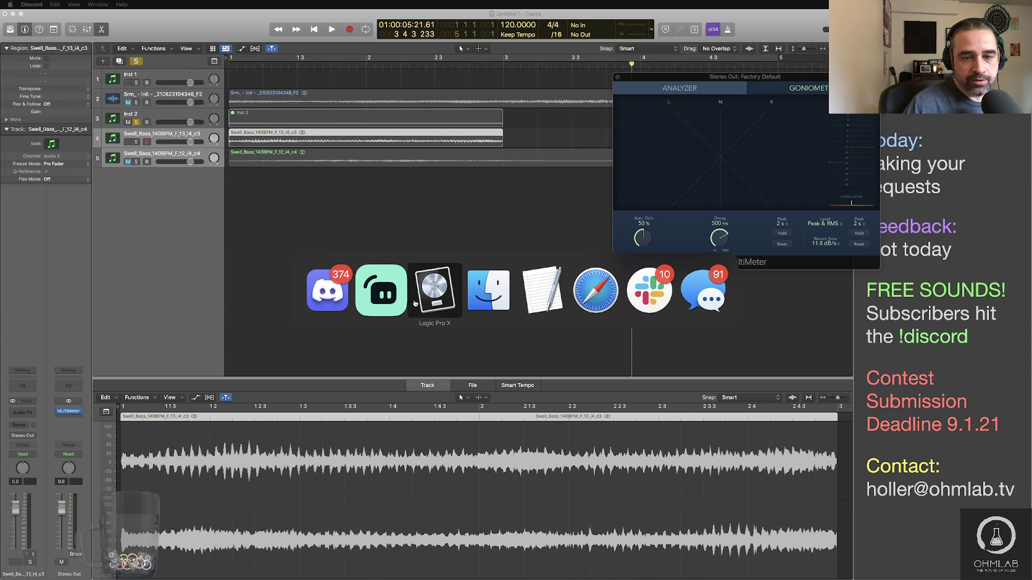
pyautogui.click(391, 304)
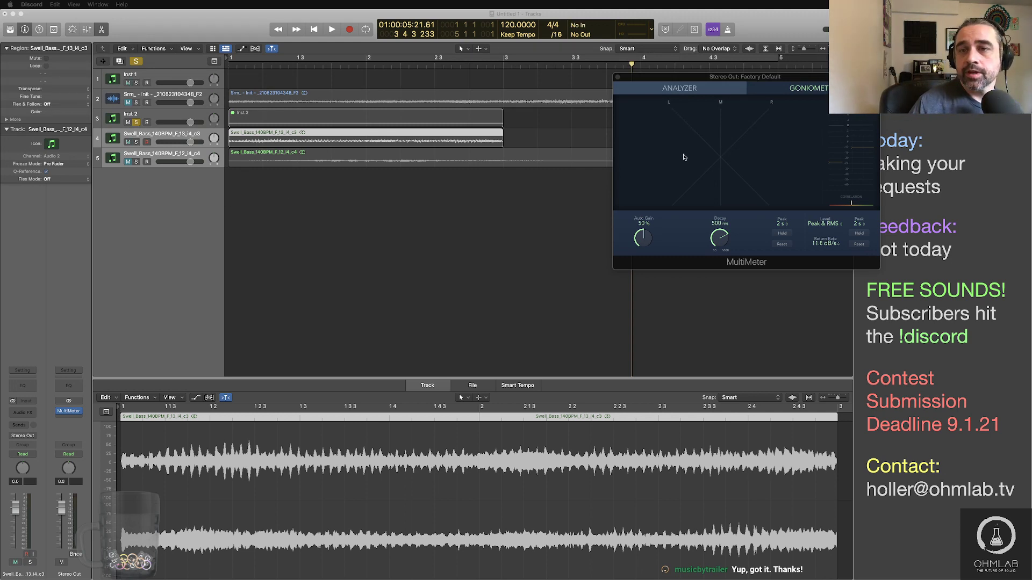
# Step: Move the MultiMeter window clear of the webcam, unmute the Inst 2 region and turn off solo on its track
pyautogui.moveTo(786, 76); pyautogui.dragTo(707, 84)
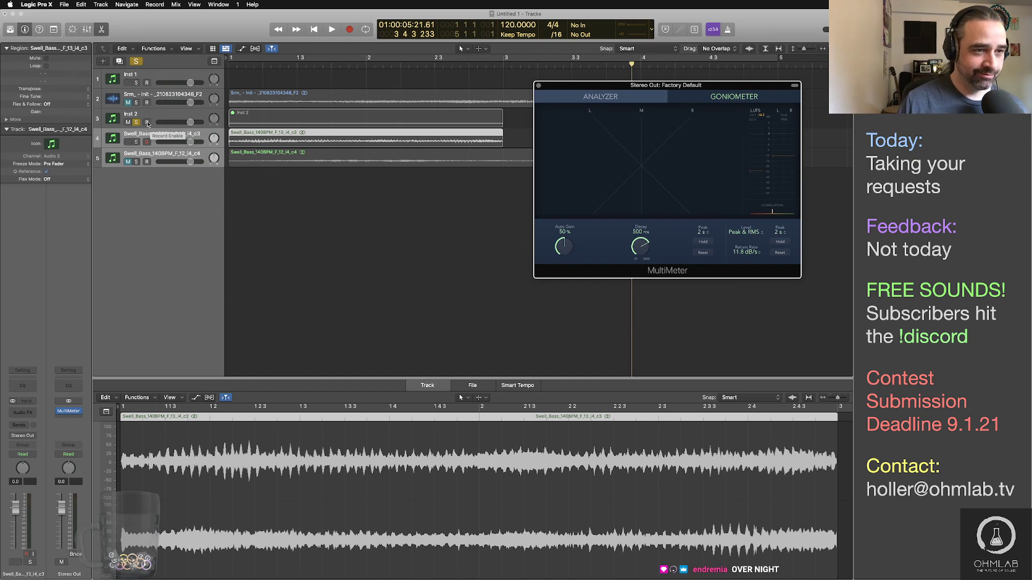
pyautogui.click(277, 117)
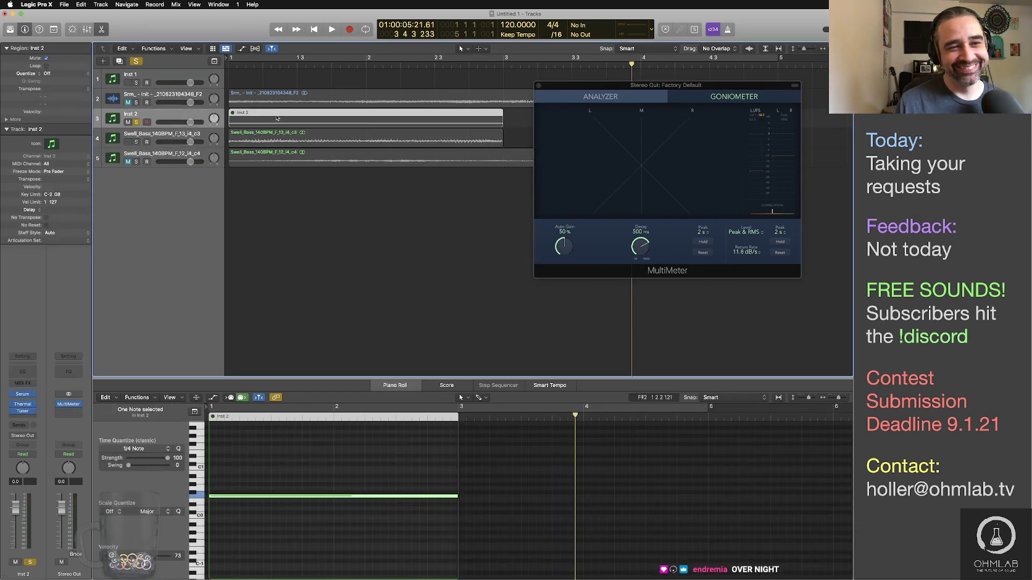
pyautogui.hotkey('ctrl', 'm')
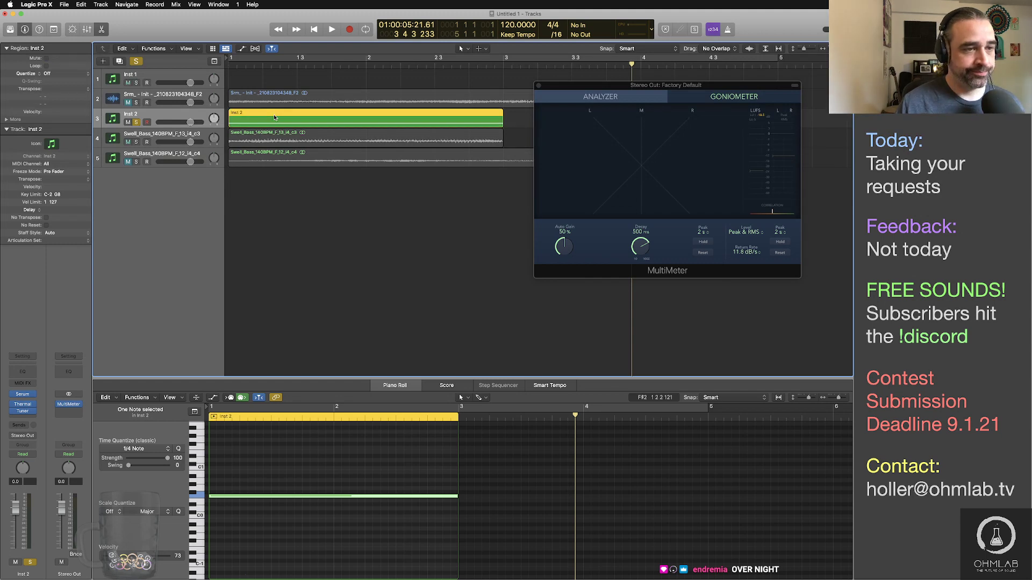
pyautogui.click(137, 122)
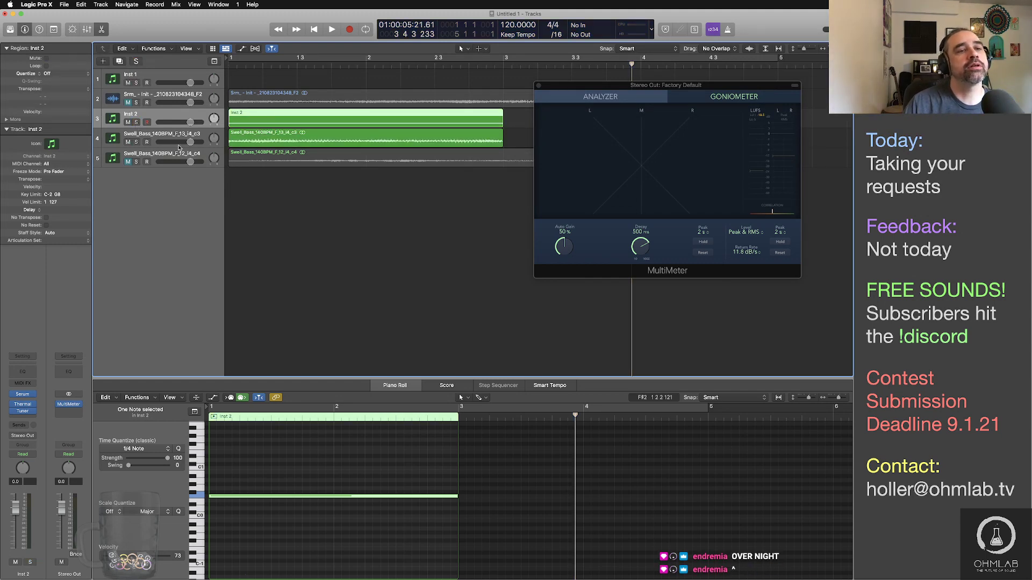
# Step: Add a new software instrument track below the bounced tracks, solo it and load Kontakt in stereo on it
pyautogui.doubleClick(173, 183)
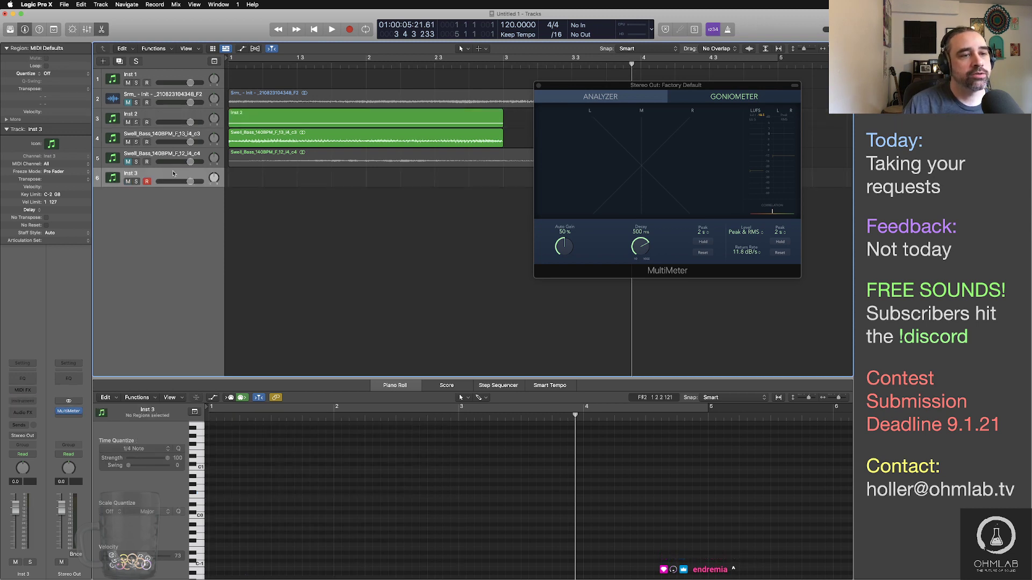
pyautogui.click(136, 182)
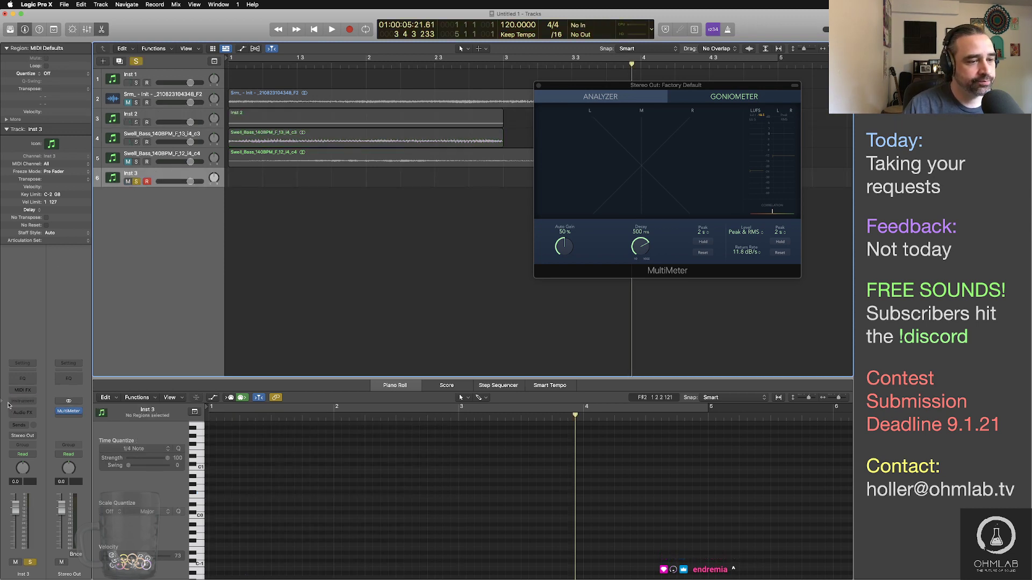
pyautogui.click(33, 402)
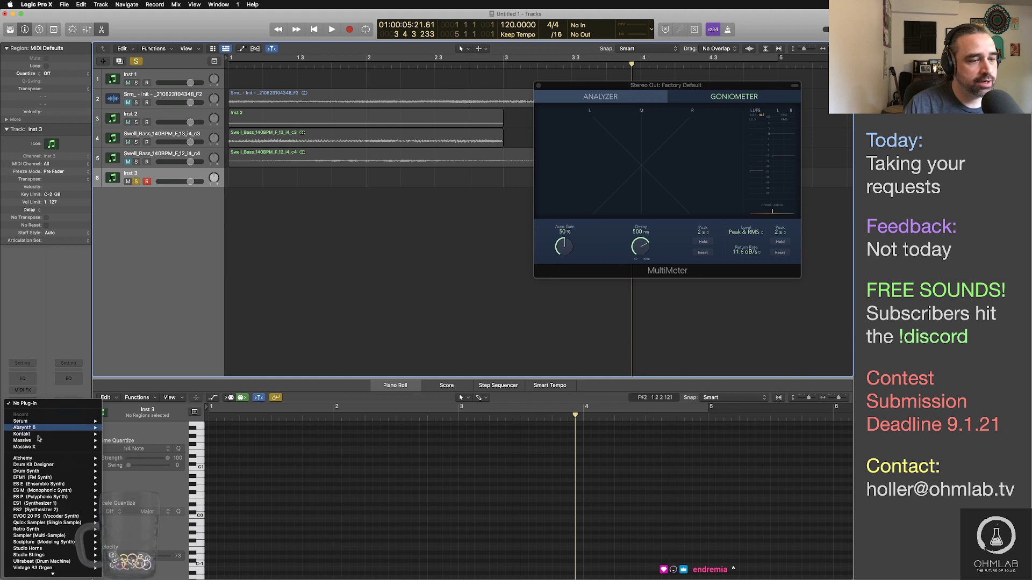
pyautogui.moveTo(41, 434)
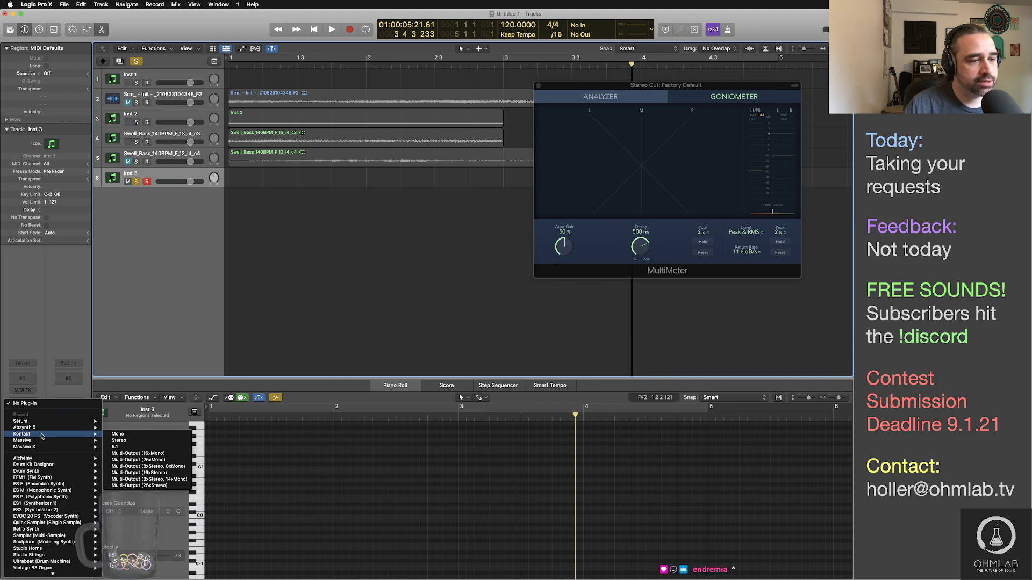
pyautogui.click(149, 441)
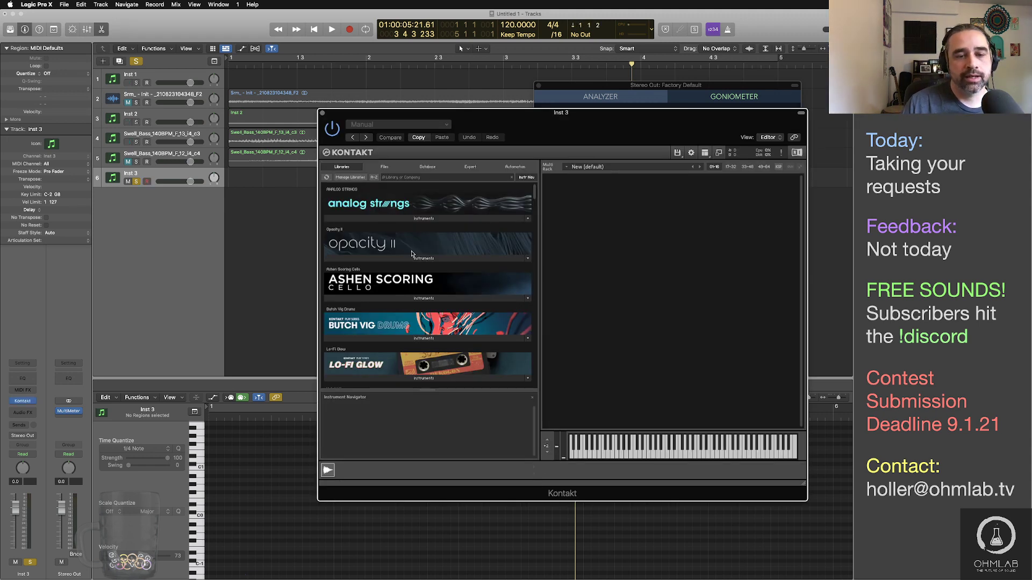
# Step: Load Butch Vig Drums in Kontakt, look through its kit presets and remove the instrument from the rack
pyautogui.scroll(-3, 471, 283)
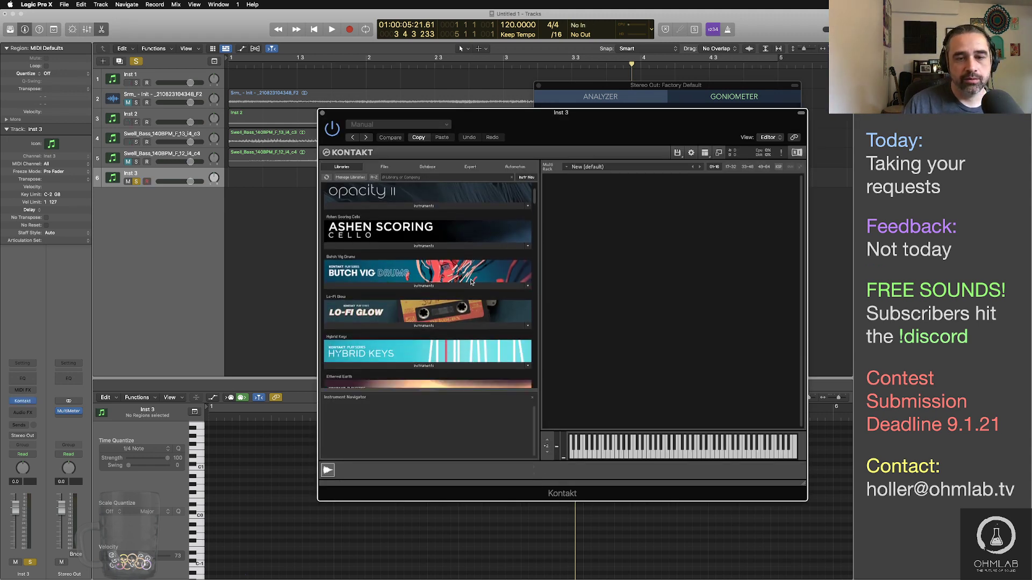
pyautogui.click(441, 286)
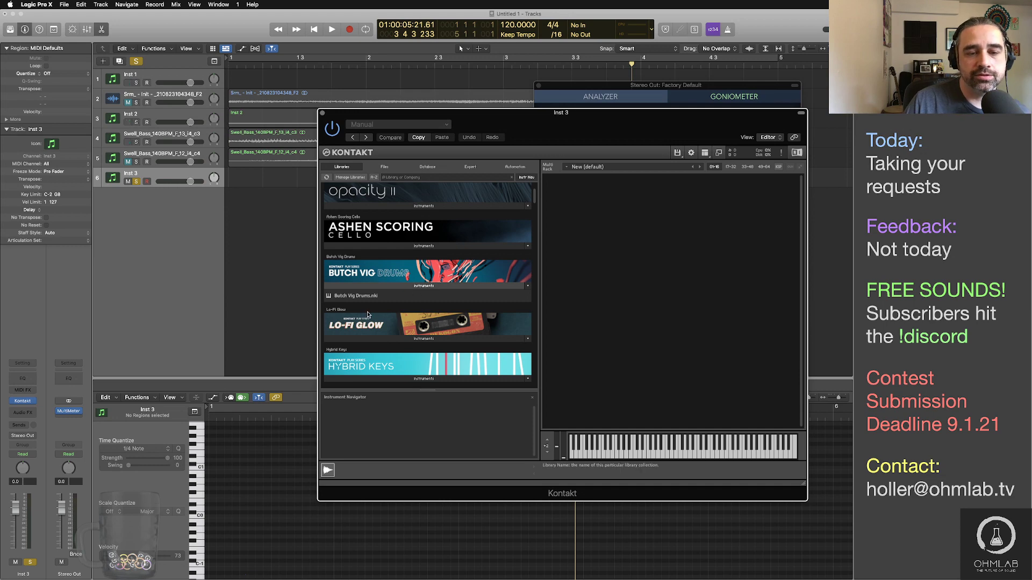
pyautogui.click(342, 297)
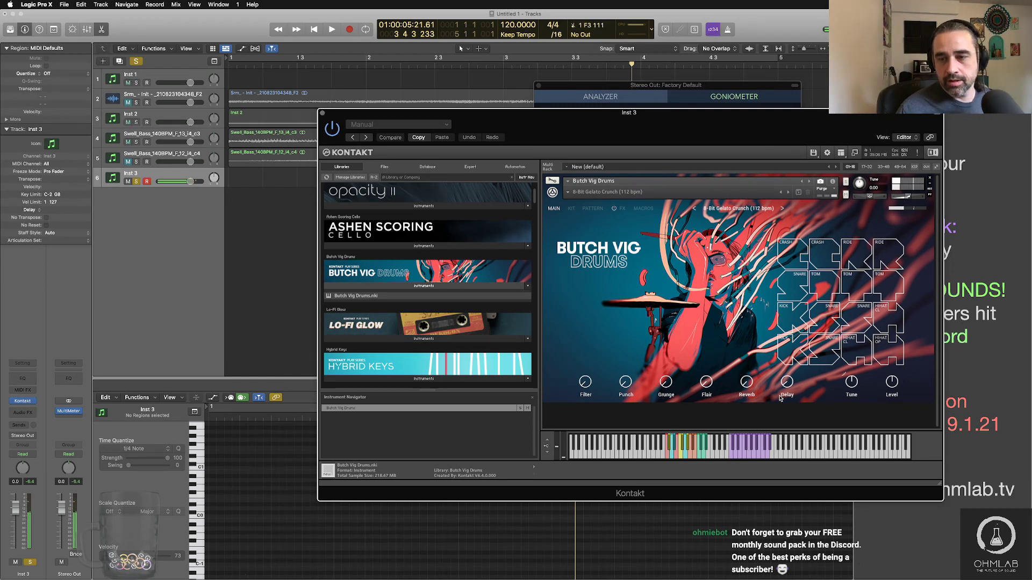
pyautogui.click(733, 209)
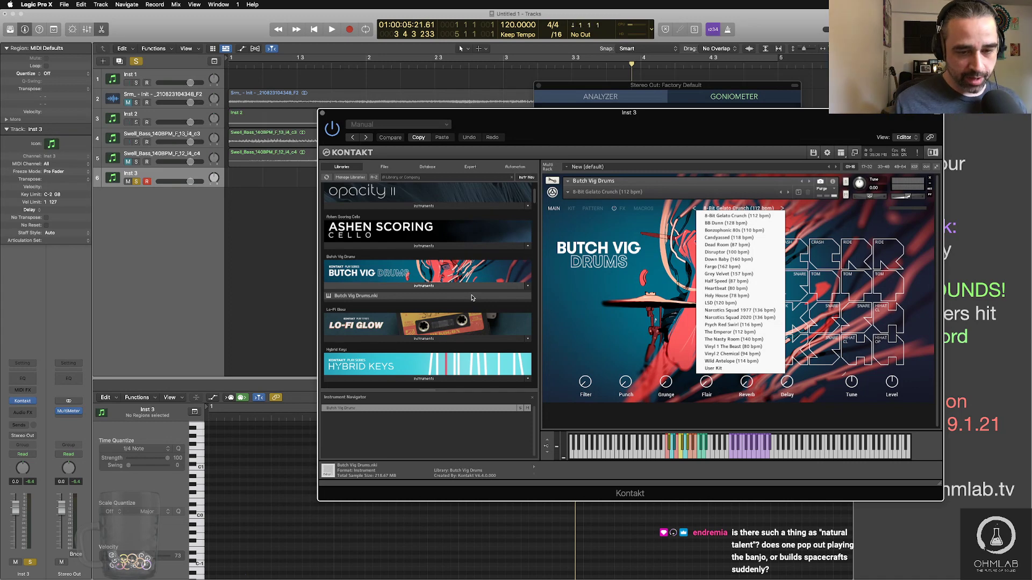
pyautogui.click(931, 180)
# Step: Add a new soloed software instrument track below Inst 3 and load Serum in stereo on it, enlarging its window
pyautogui.doubleClick(143, 200)
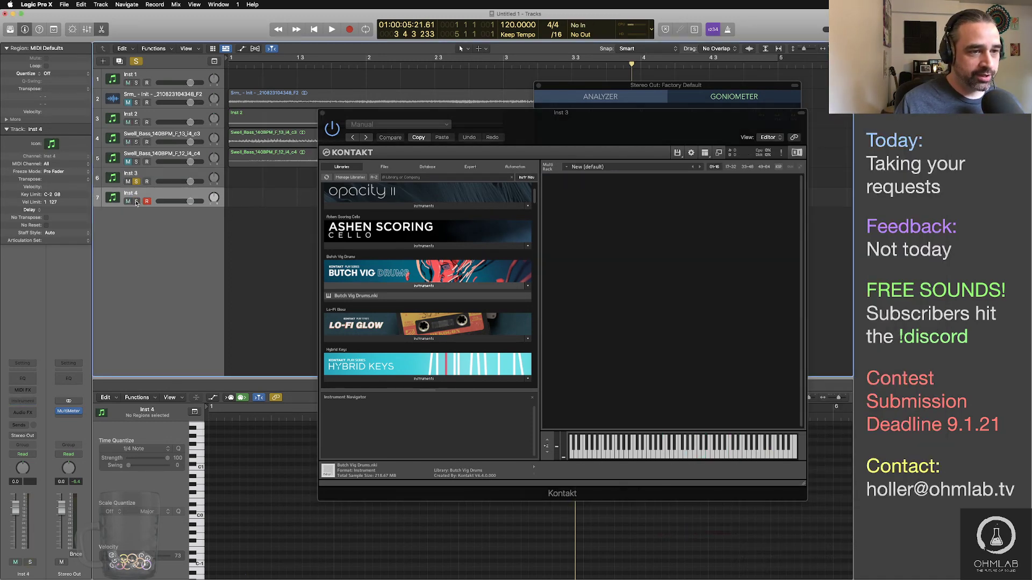
pyautogui.click(23, 401)
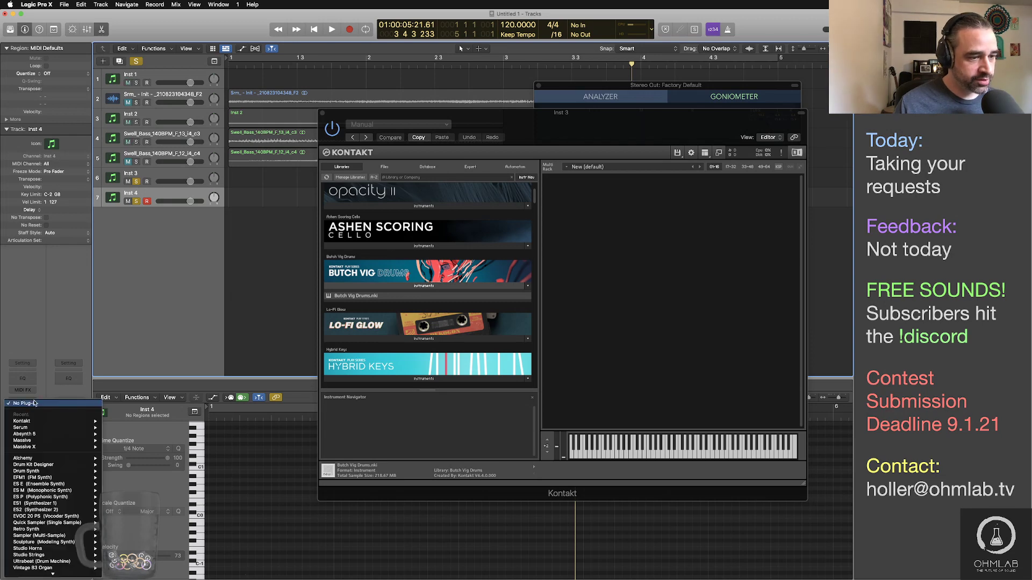
pyautogui.moveTo(80, 427)
pyautogui.click(119, 427)
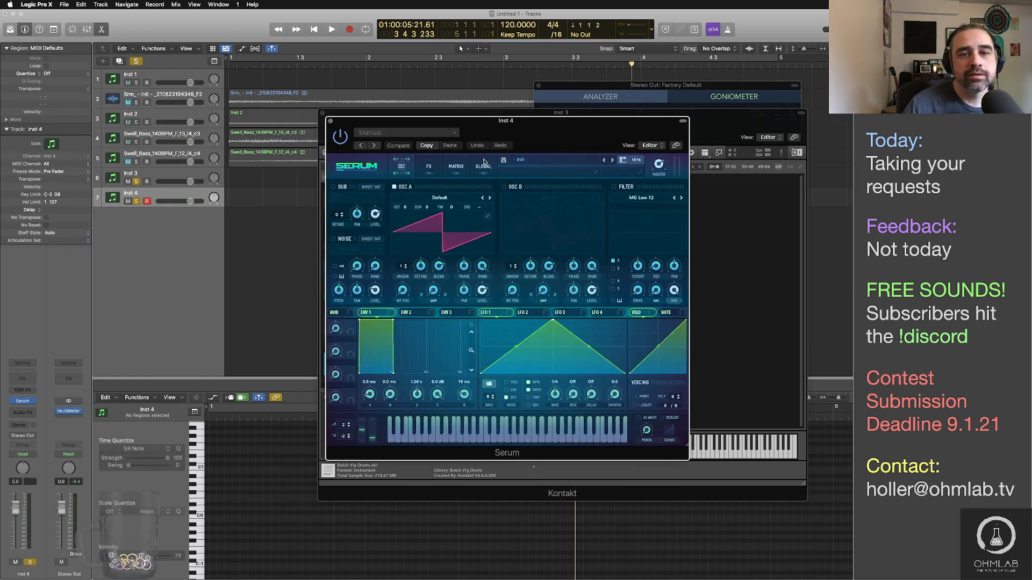
pyautogui.moveTo(571, 377); pyautogui.dragTo(729, 520)
pyautogui.moveTo(450, 65)
pyautogui.mouseDown()
pyautogui.moveTo(530, 87)
pyautogui.moveTo(450, 65)
pyautogui.mouseUp()
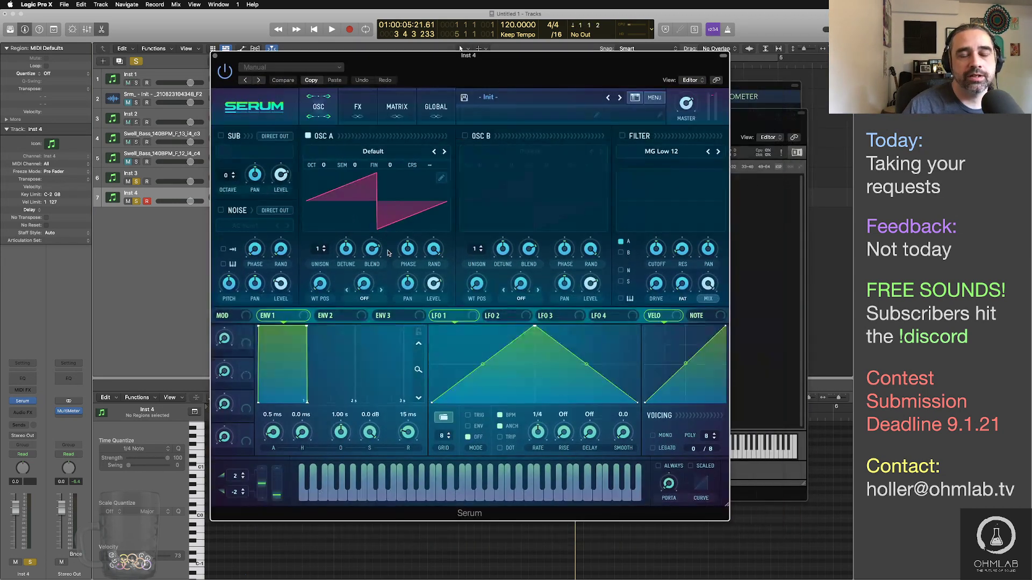
# Step: Load the Analog_BD_Sin wavetable into oscillator A
pyautogui.click(374, 152)
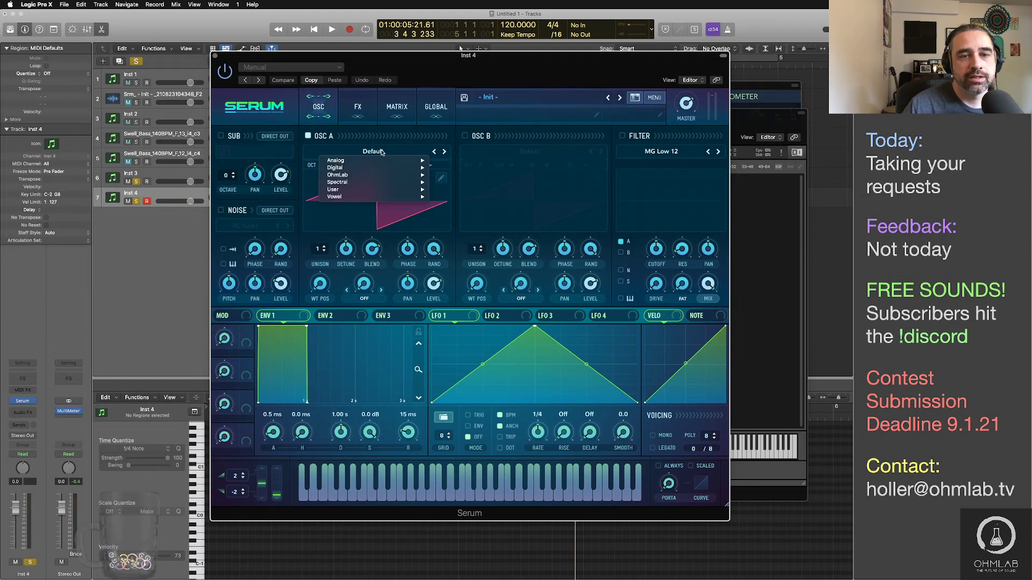
pyautogui.moveTo(374, 160)
pyautogui.press('Return')
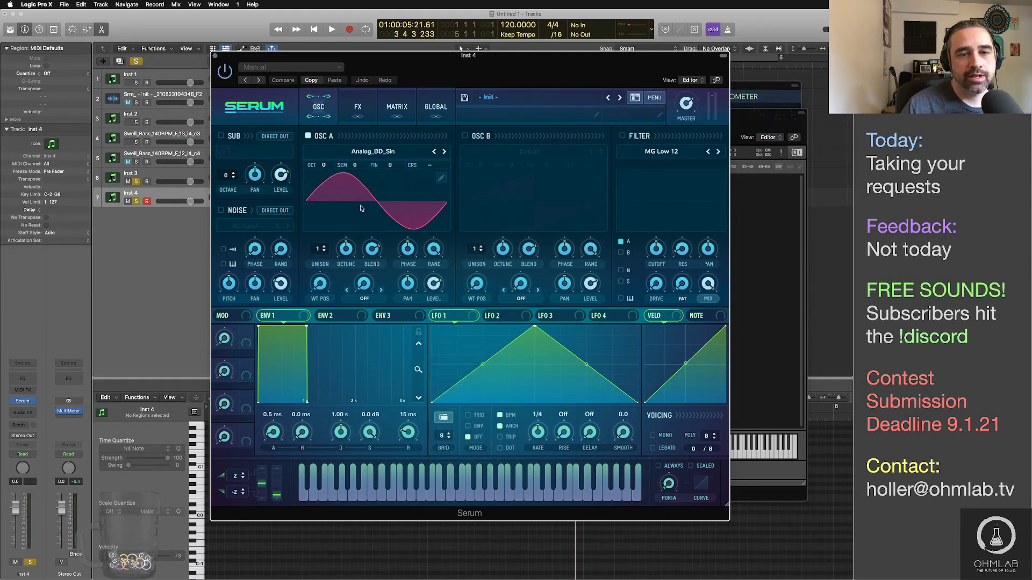
pyautogui.moveTo(321, 288)
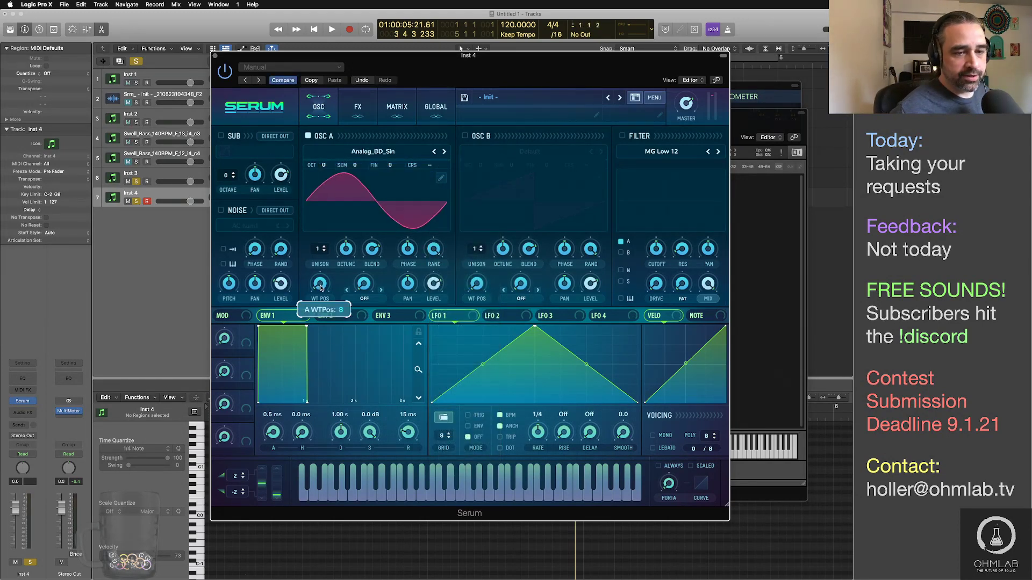
pyautogui.moveTo(413, 68); pyautogui.dragTo(441, 64)
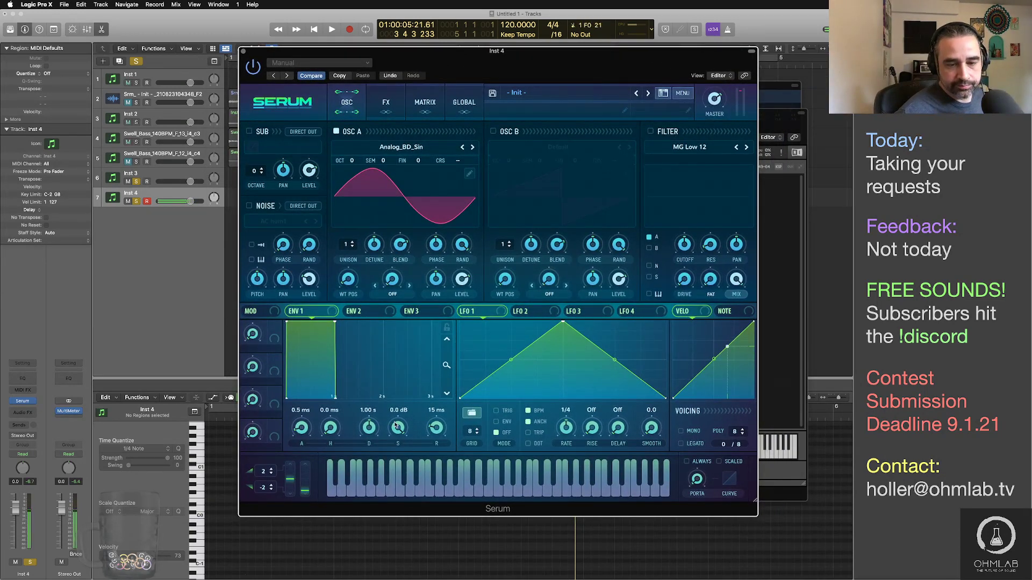
# Step: Shape Env 1 with 1.0 ms attack, 533 ms decay, minimum sustain and 54 ms release, and assign it to oscillator A's coarse pitch
pyautogui.moveTo(396, 426); pyautogui.dragTo(370, 435)
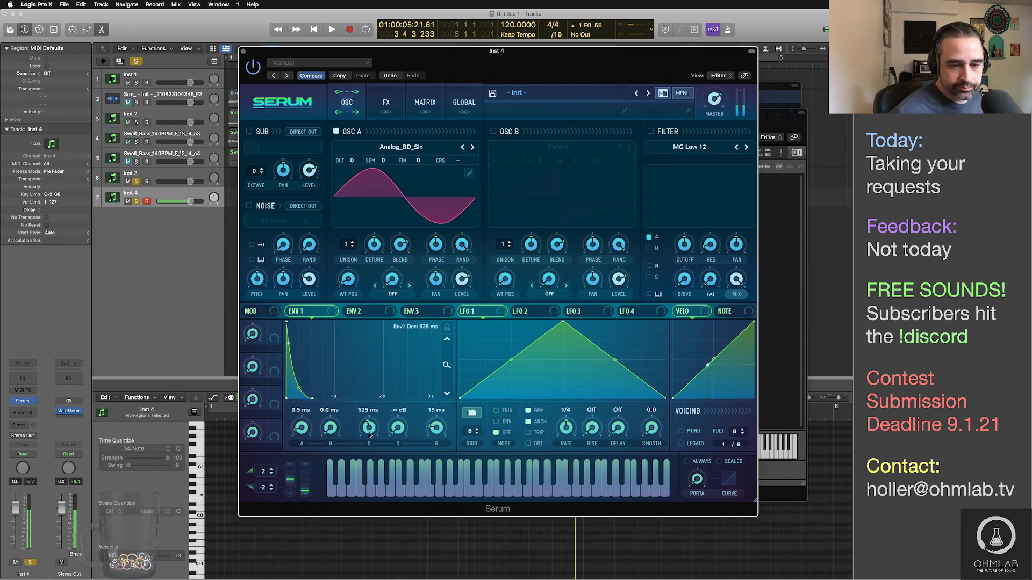
pyautogui.moveTo(333, 316); pyautogui.dragTo(460, 164)
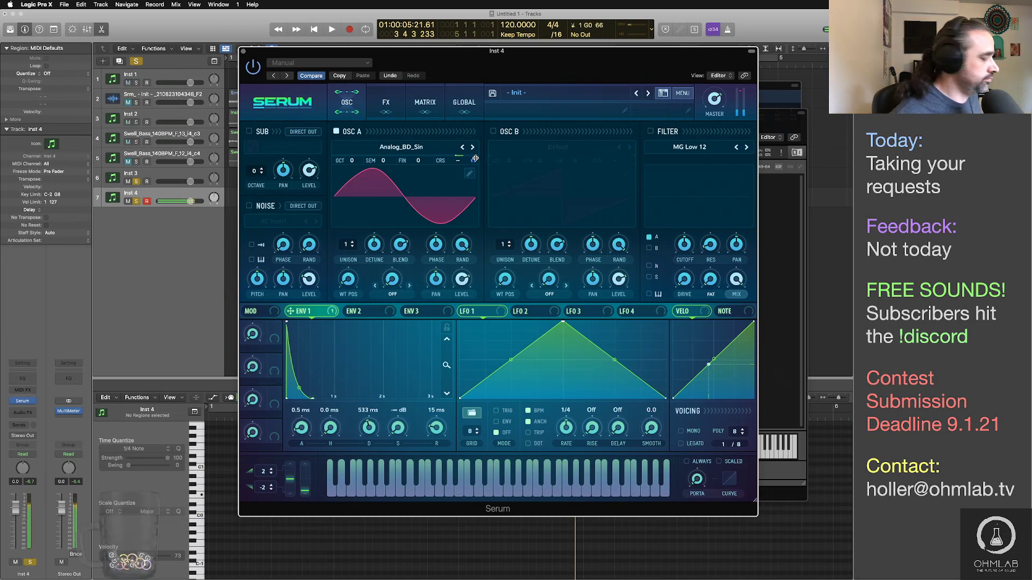
pyautogui.moveTo(472, 162); pyautogui.dragTo(472, 161)
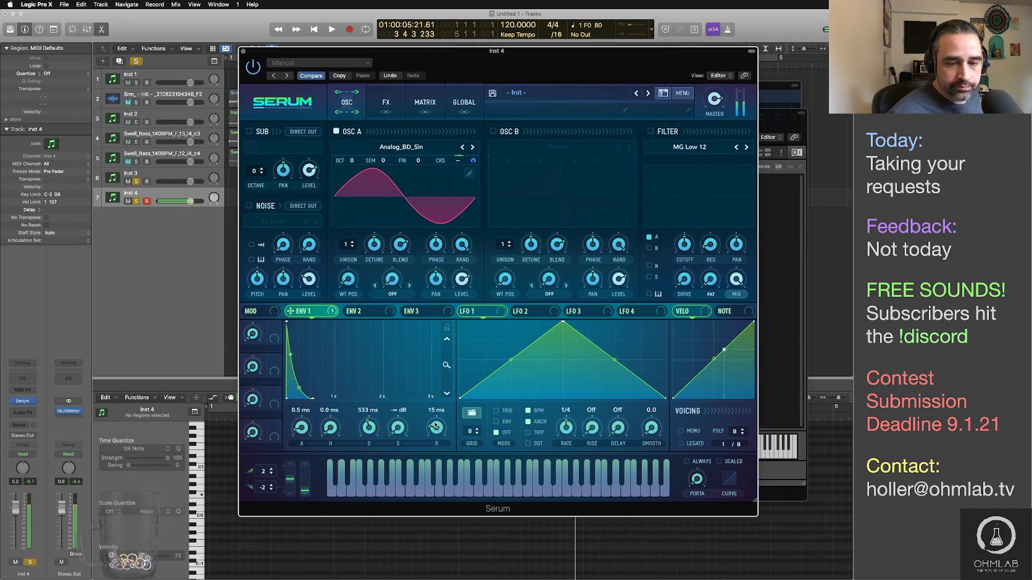
pyautogui.moveTo(295, 431); pyautogui.dragTo(295, 430)
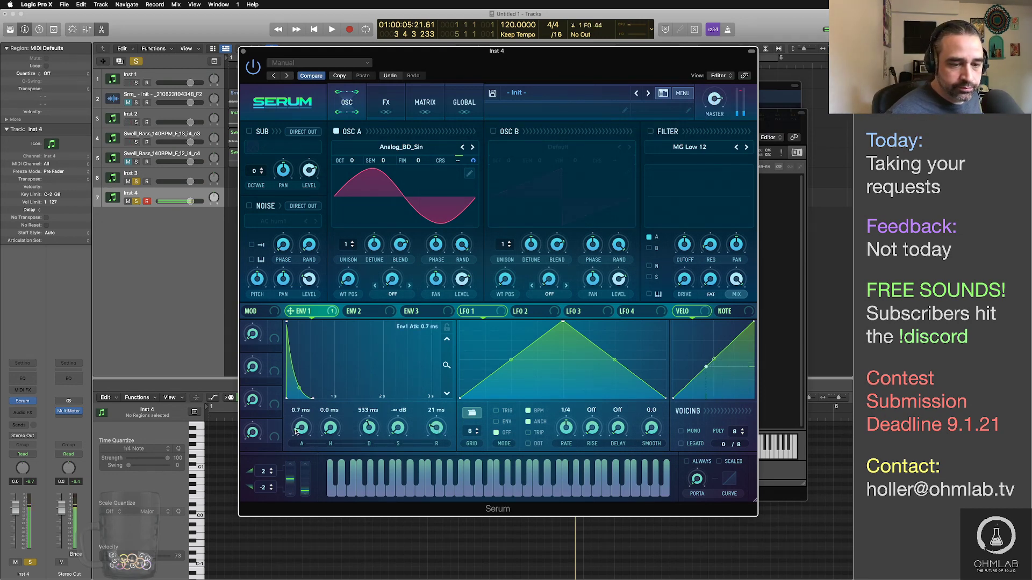
pyautogui.moveTo(438, 430); pyautogui.dragTo(439, 428)
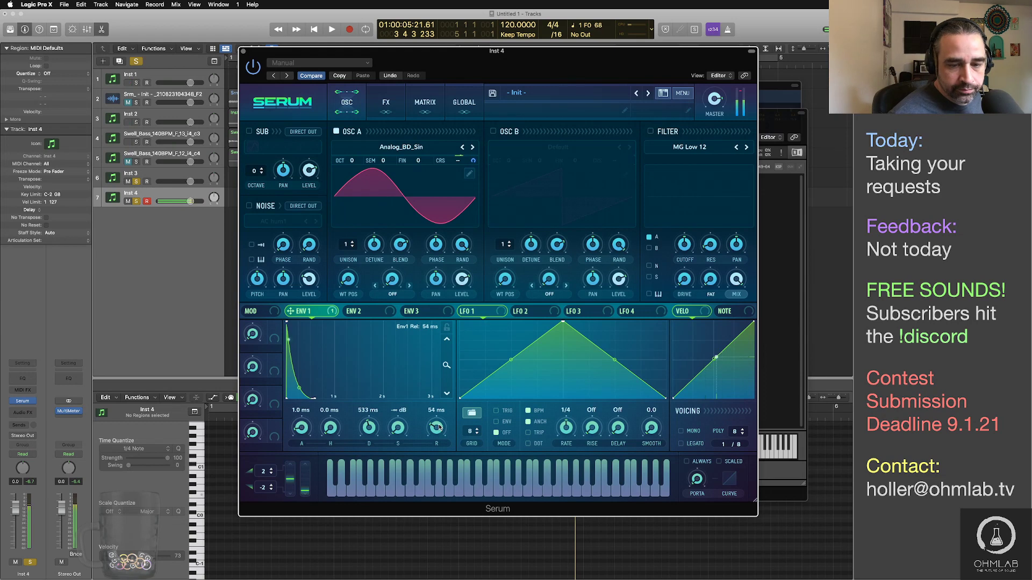
# Step: Turn on the MG Low 12 filter and modulate its cutoff with Env 1, adjusting the modulation amount
pyautogui.click(650, 131)
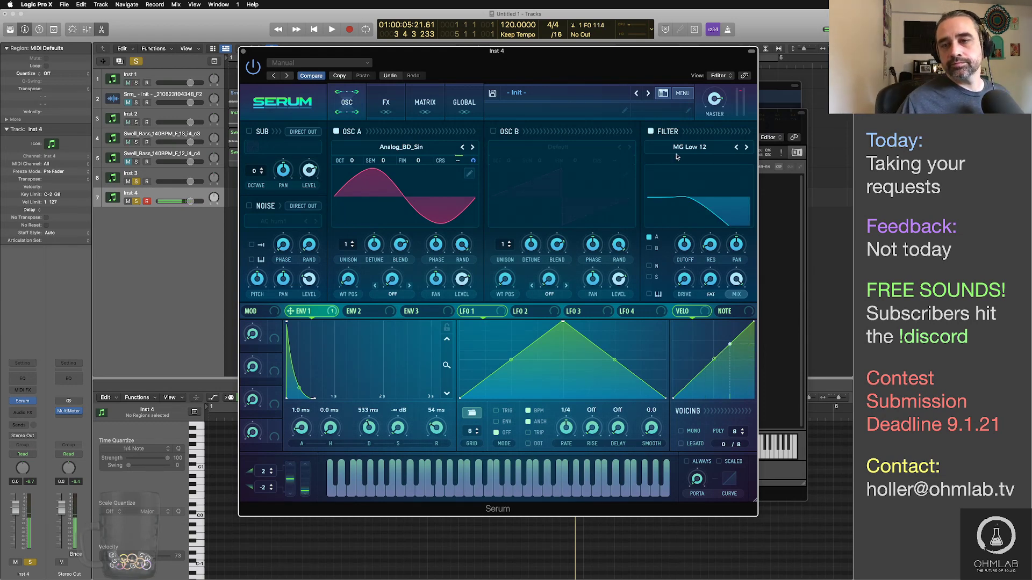
pyautogui.moveTo(333, 312); pyautogui.dragTo(685, 249)
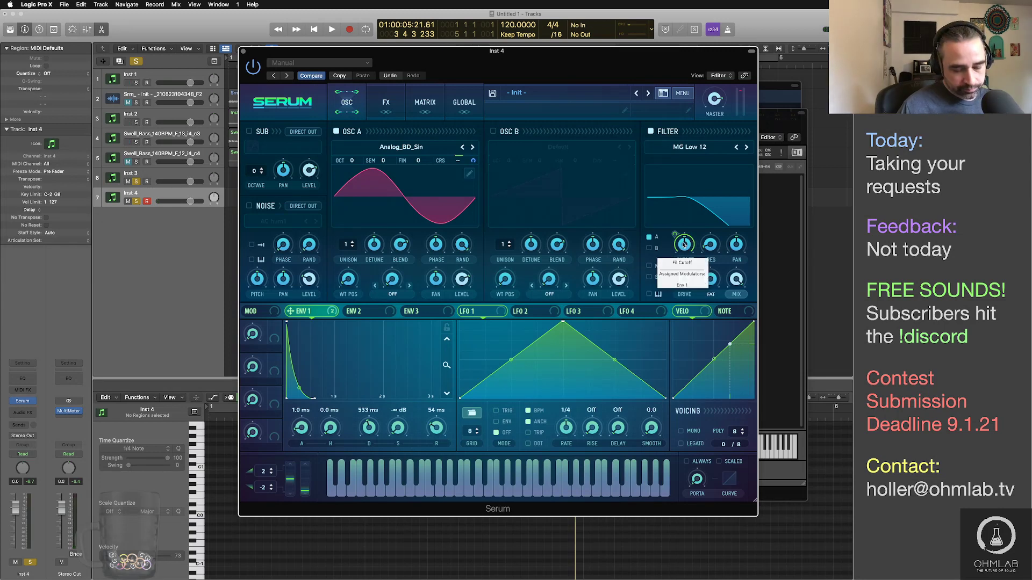
pyautogui.keyDown('alt'); pyautogui.keyDown('shift'); pyautogui.click(683, 244); pyautogui.keyUp('shift'); pyautogui.keyUp('alt')
pyautogui.moveTo(675, 235); pyautogui.dragTo(675, 258)
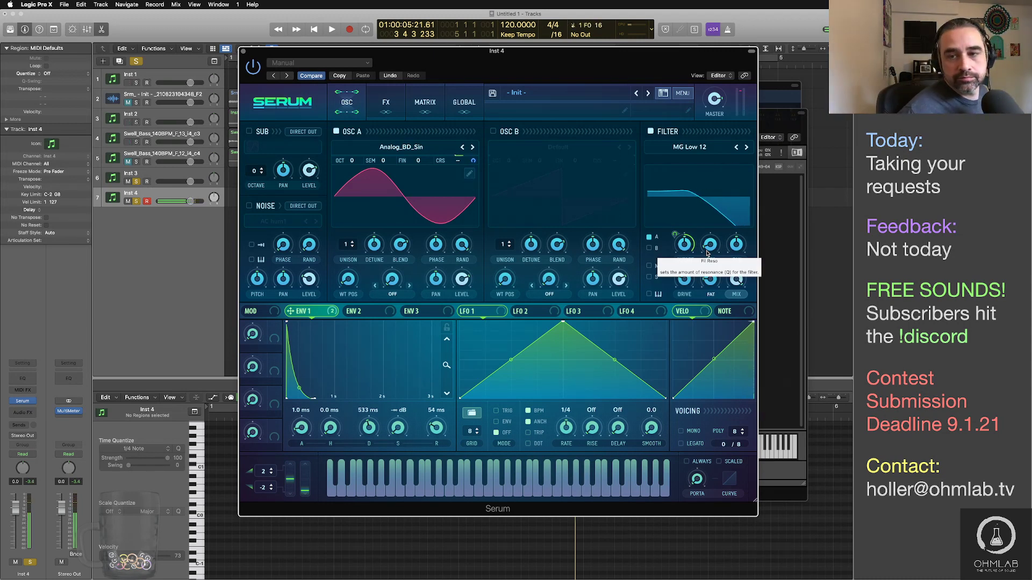
# Step: Turn on Serum's Distortion effect, browse its distortion types and adjust its drive
pyautogui.click(381, 103)
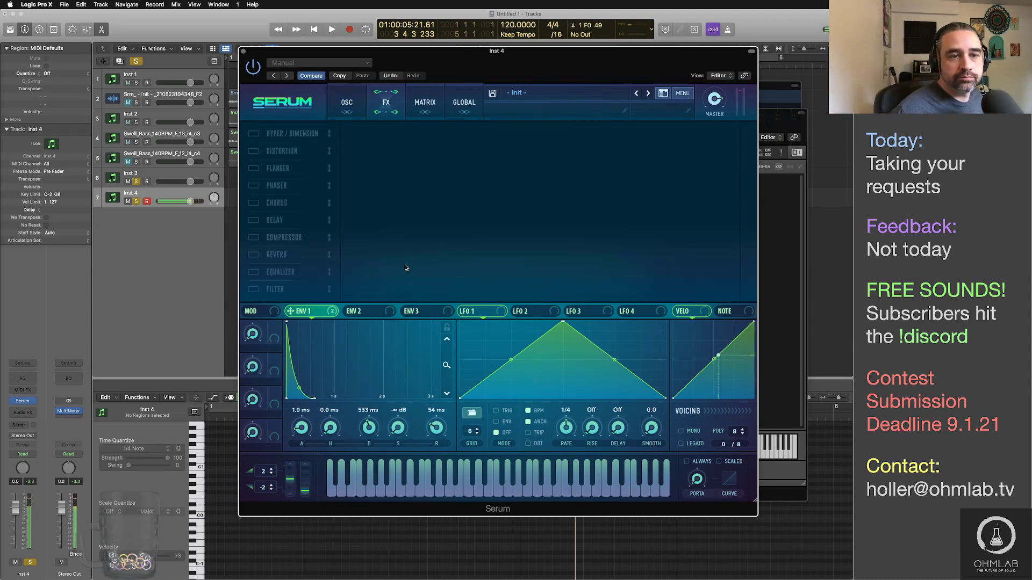
pyautogui.click(253, 151)
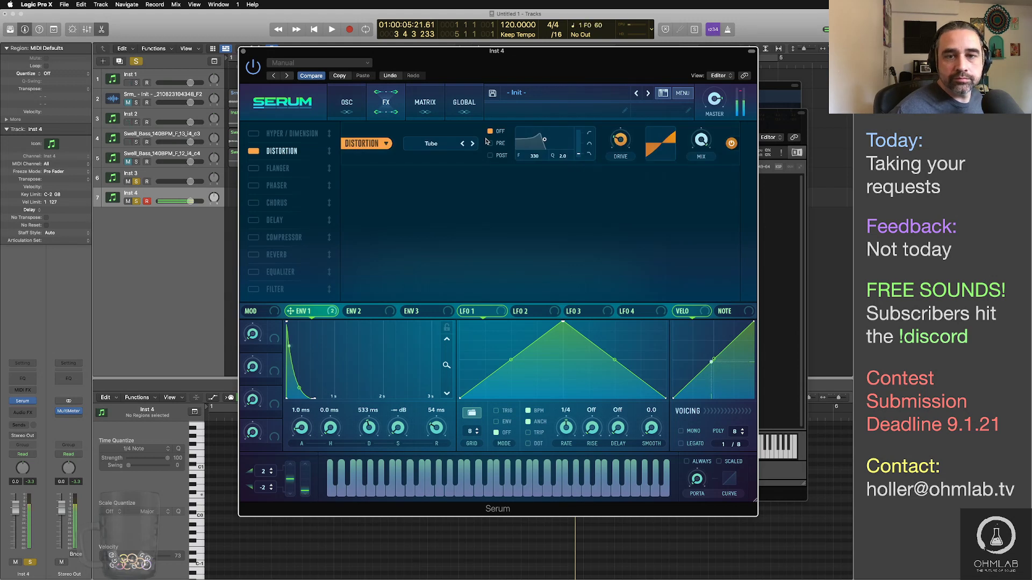
pyautogui.click(451, 147)
pyautogui.click(450, 146)
pyautogui.click(451, 146)
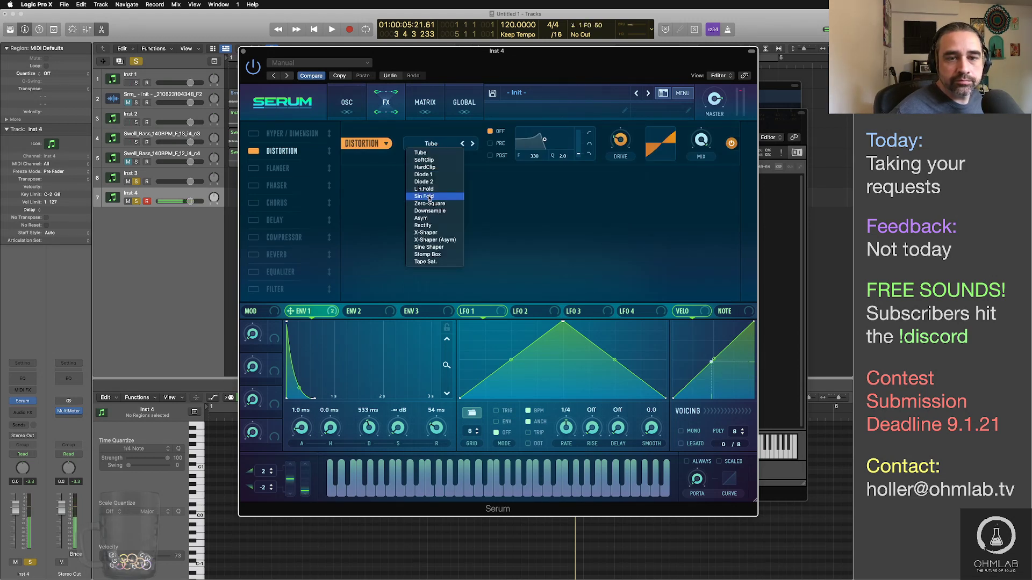
pyautogui.click(638, 164)
pyautogui.moveTo(621, 141); pyautogui.dragTo(624, 160)
# Step: Set oscillator A's octave to -1 and move the Serum window clear of the regions' start
pyautogui.click(347, 102)
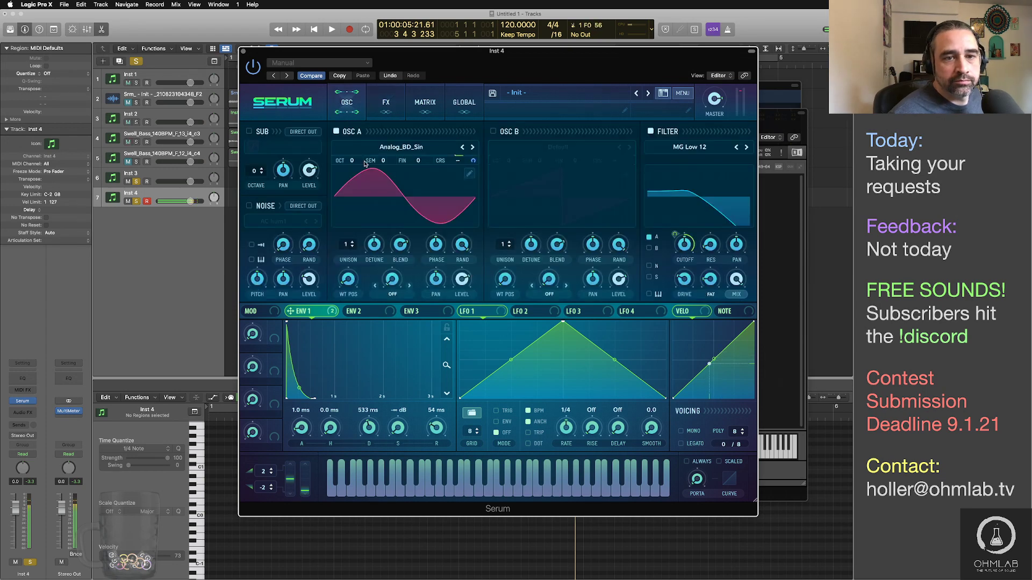
pyautogui.moveTo(354, 161); pyautogui.dragTo(353, 170)
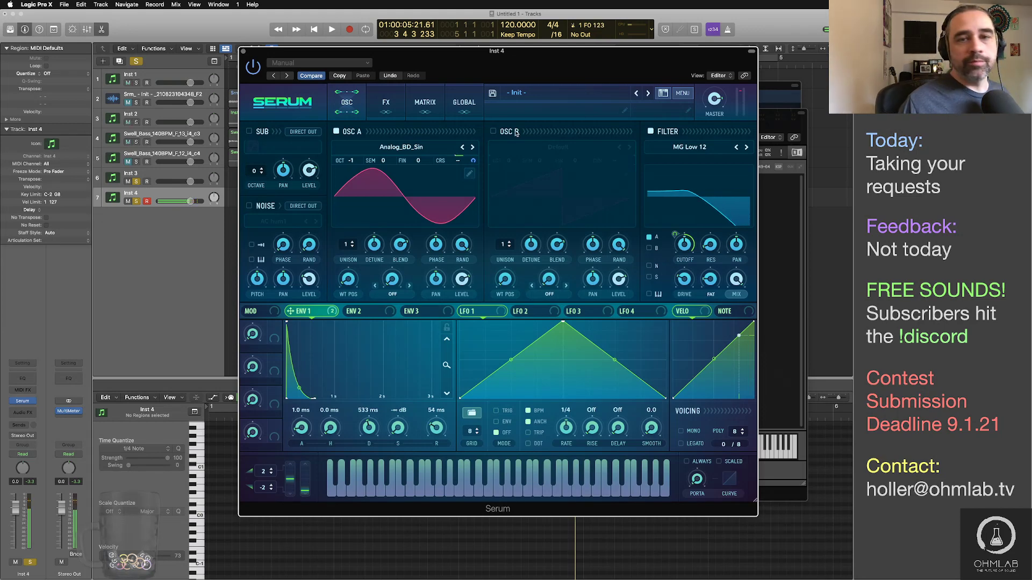
pyautogui.moveTo(271, 56); pyautogui.dragTo(333, 63)
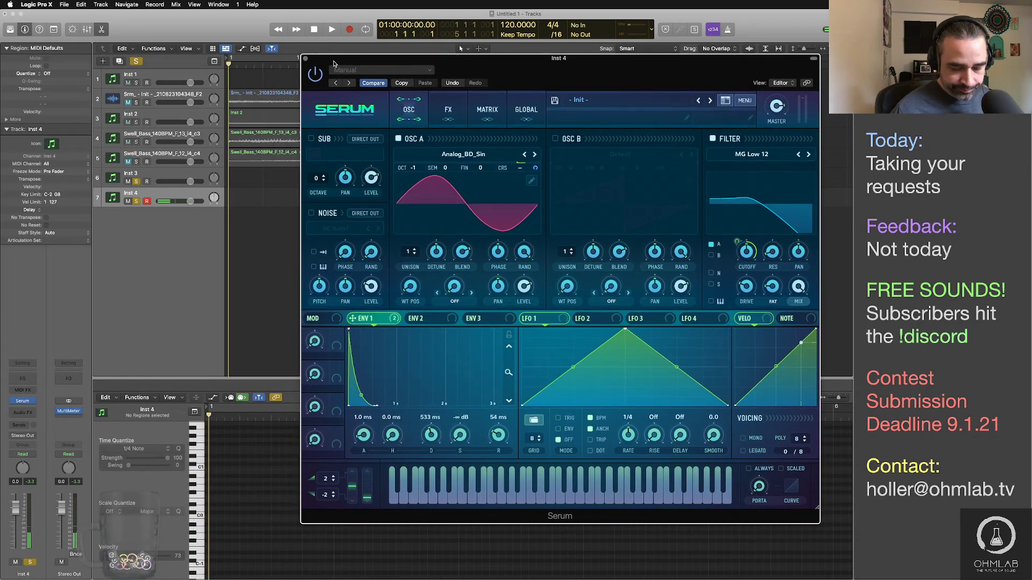
# Step: Record a one-note region on the Inst 4 track from the project start and quantize its note to 1/4
pyautogui.press('r')
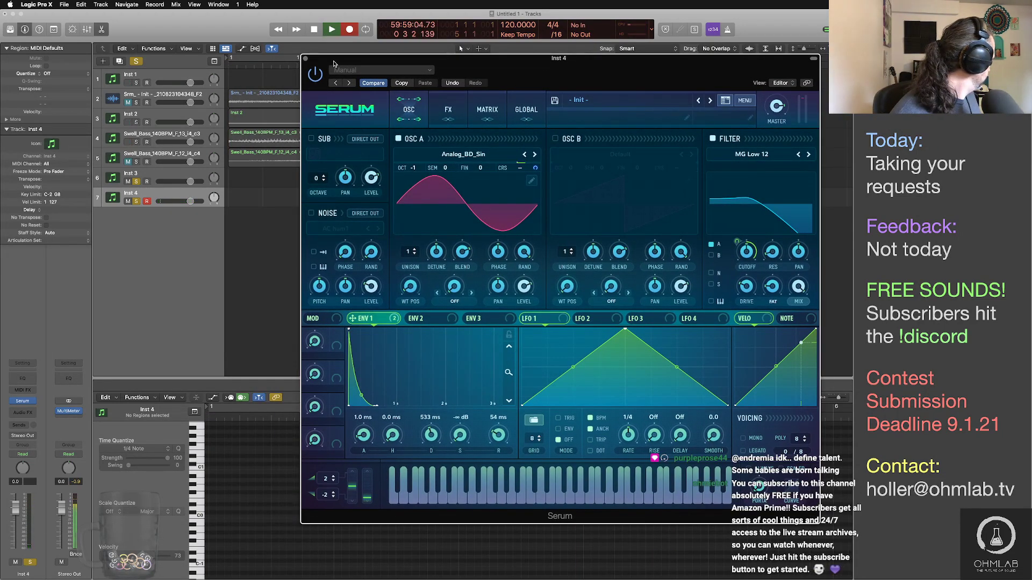
pyautogui.press('space')
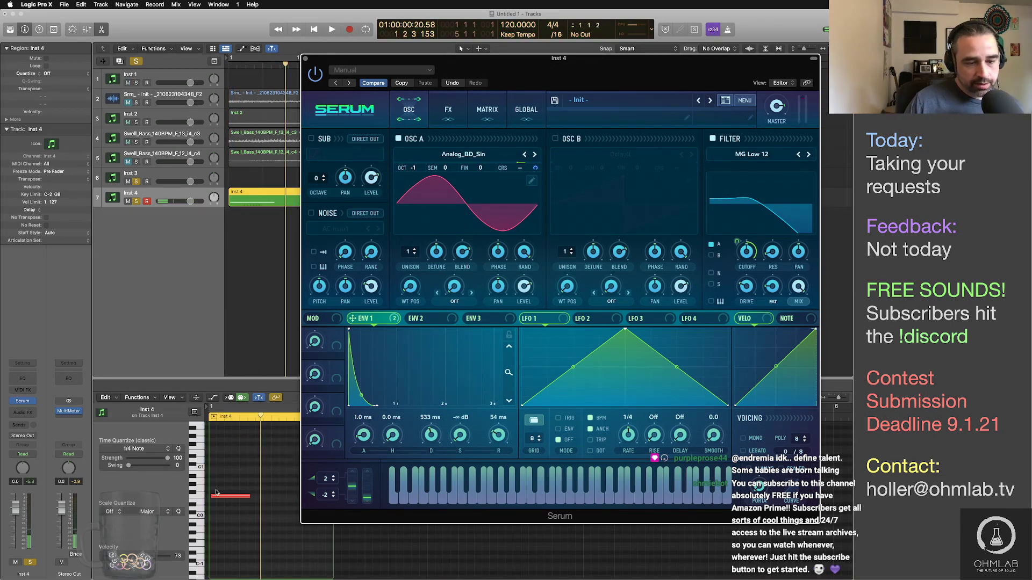
pyautogui.press('super+a')
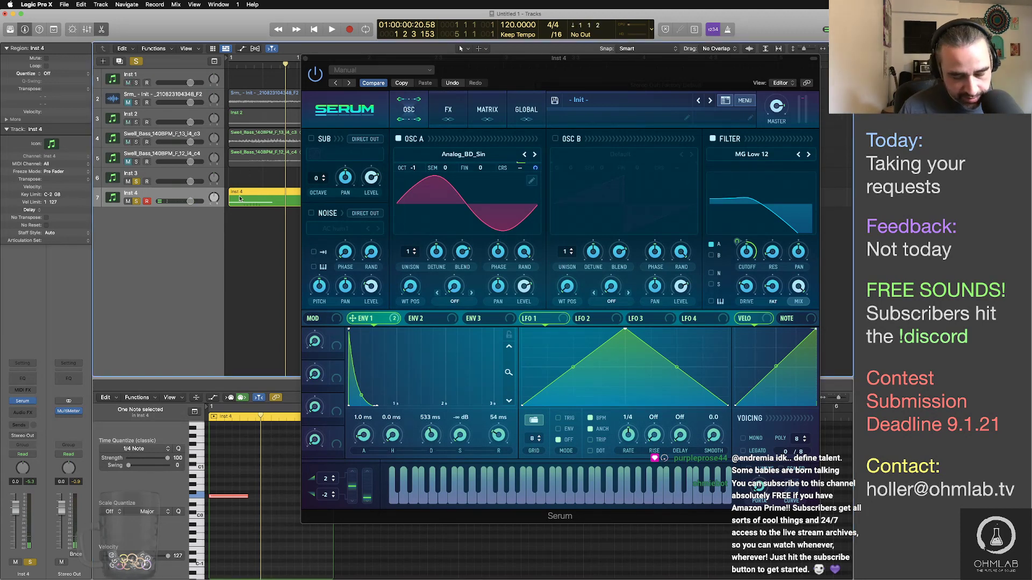
# Step: Bounce the Inst 4 region in place to a new track placed above Inst 4, and shift the solo to the bounced track
pyautogui.hotkey('ctrl', 'b')
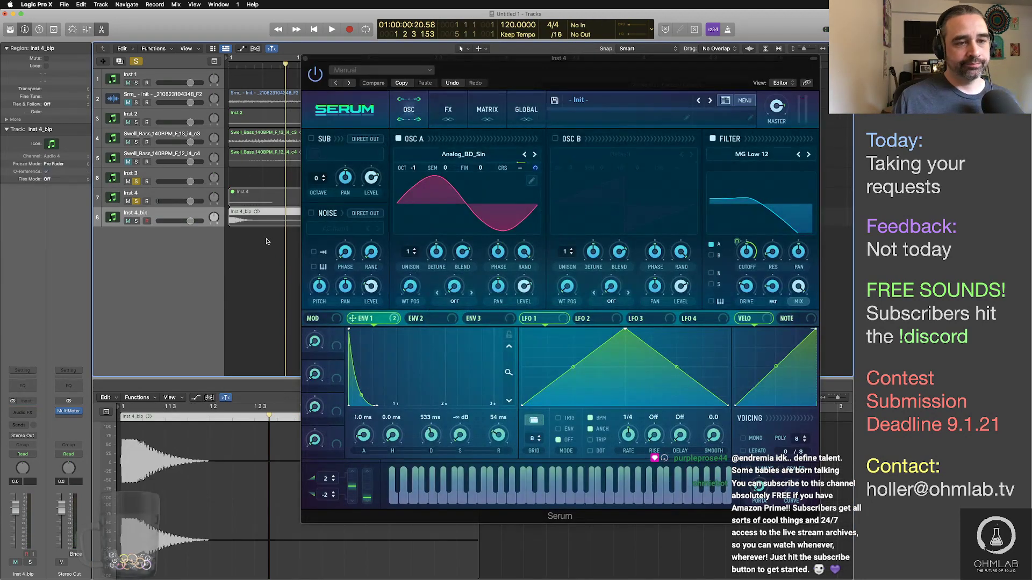
pyautogui.click(264, 200)
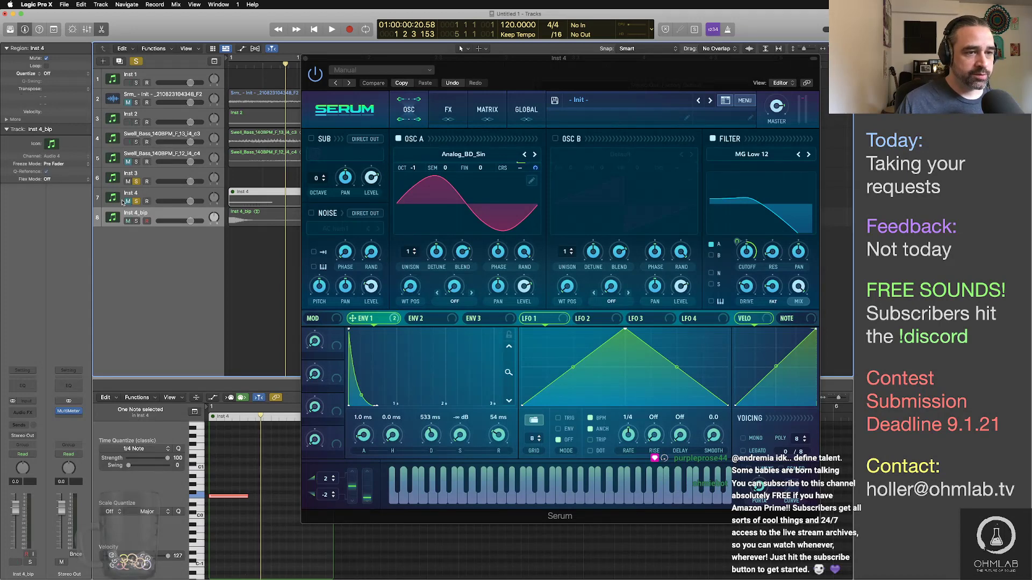
pyautogui.moveTo(132, 218); pyautogui.dragTo(136, 201)
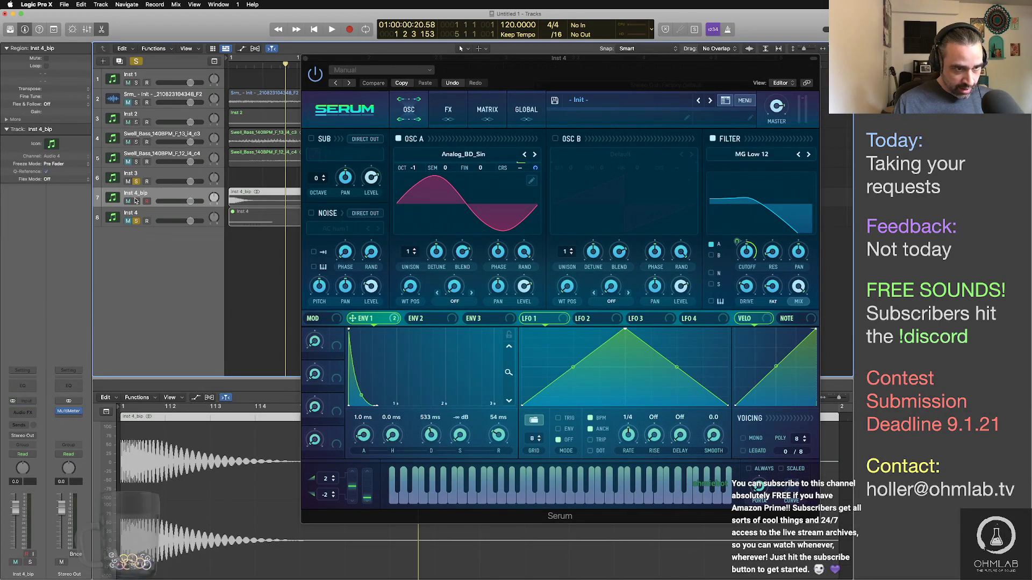
pyautogui.click(135, 201)
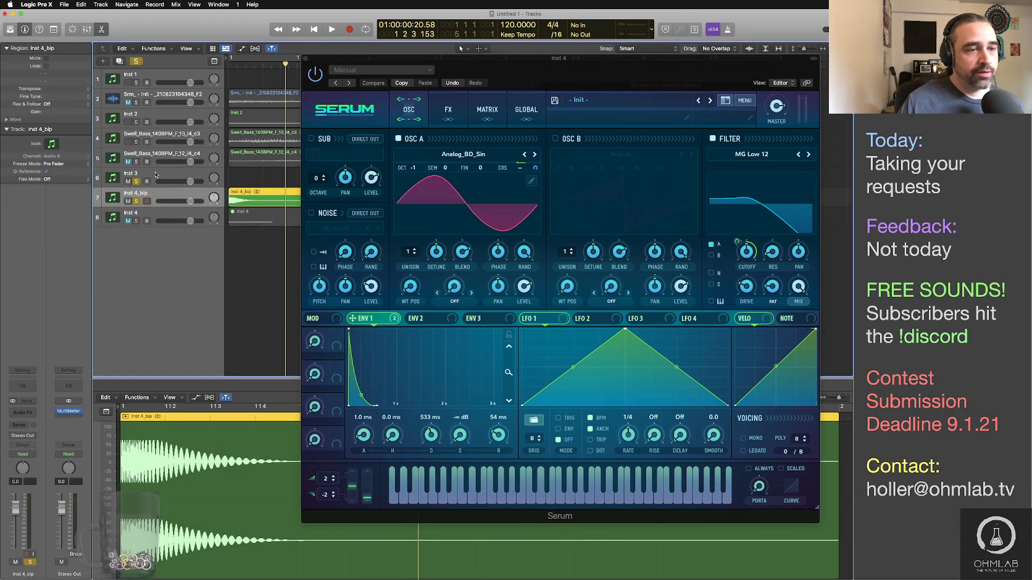
# Step: Group the Inst 3 and Inst 4_bip tracks into a new summing track stack
pyautogui.click(155, 175)
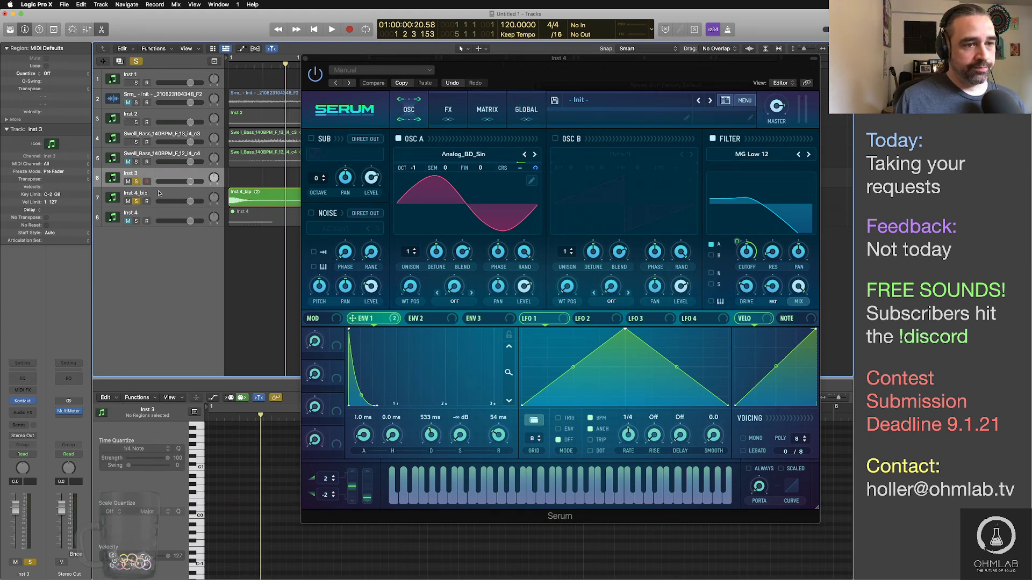
pyautogui.rightClick(159, 193)
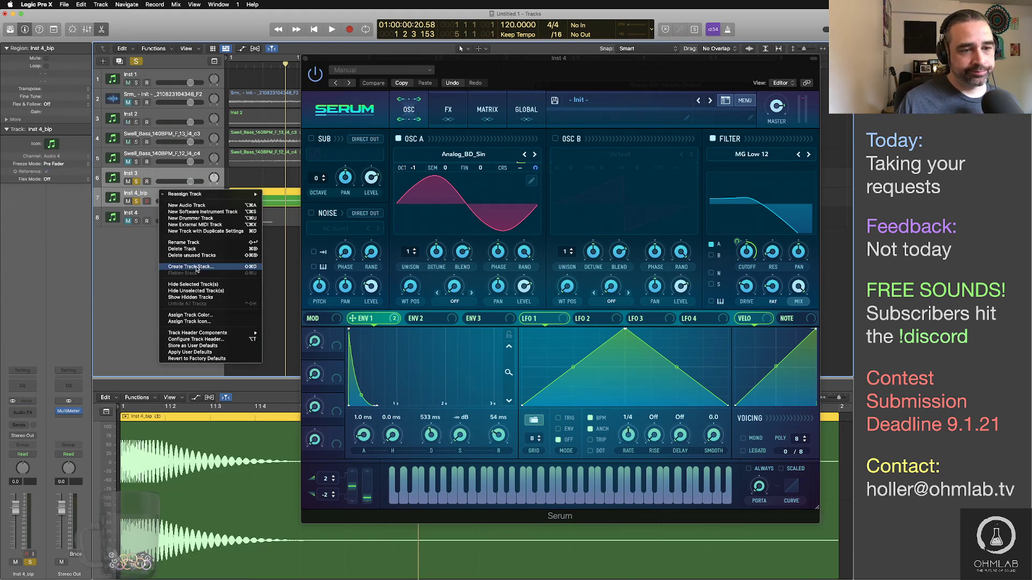
pyautogui.click(196, 269)
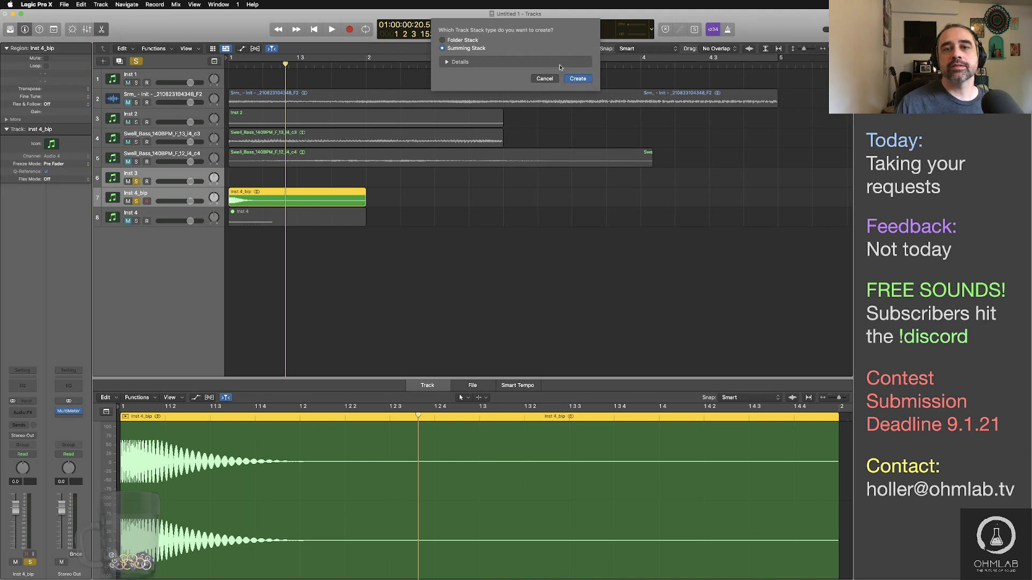
pyautogui.click(575, 78)
# Step: Load the Junkyard instrument from Kontakt's Kinetic Metal library on the Inst 3 track and rebalance its metals and waves layers
pyautogui.click(161, 195)
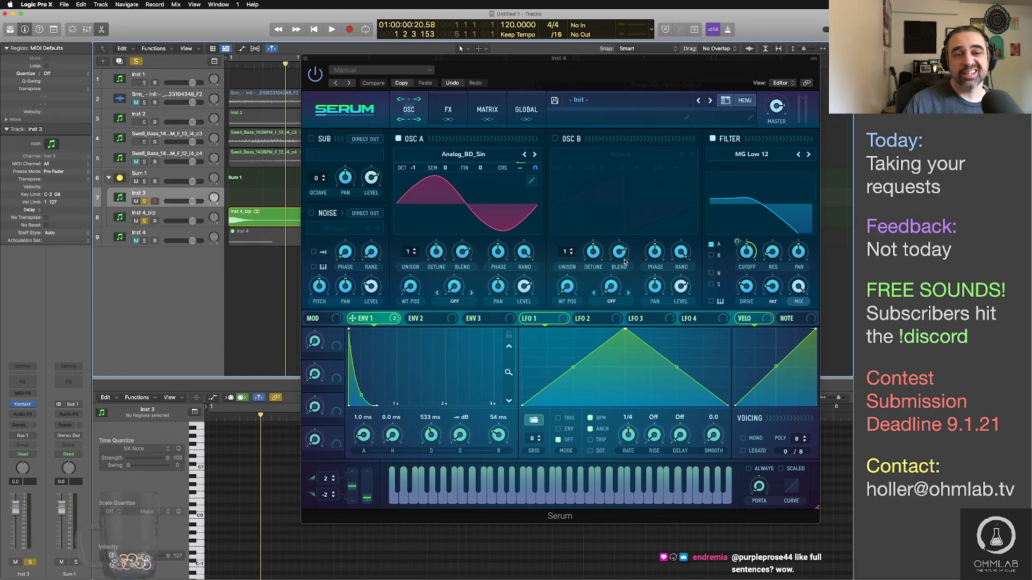
pyautogui.click(23, 404)
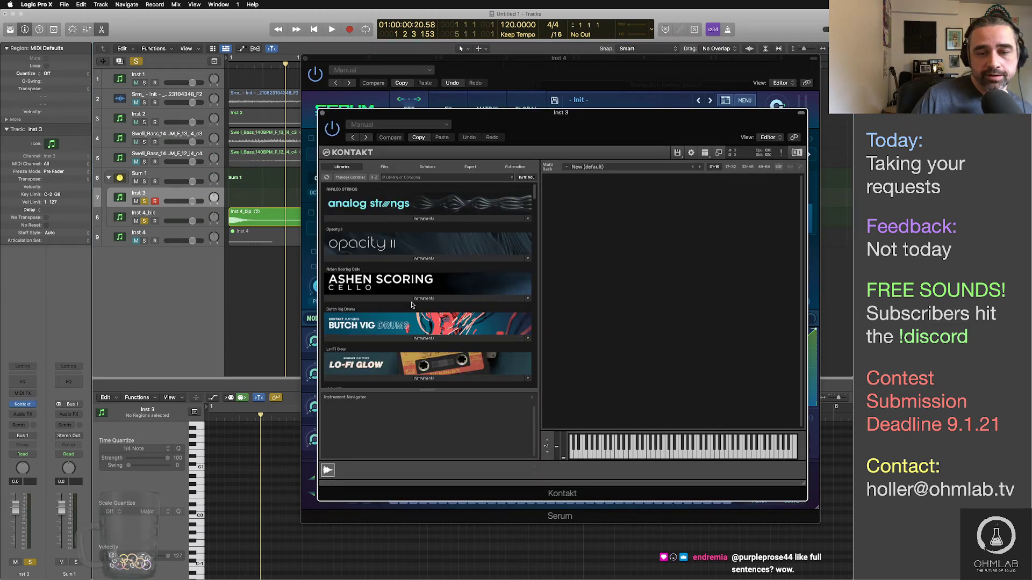
pyautogui.scroll(-15, 412, 301)
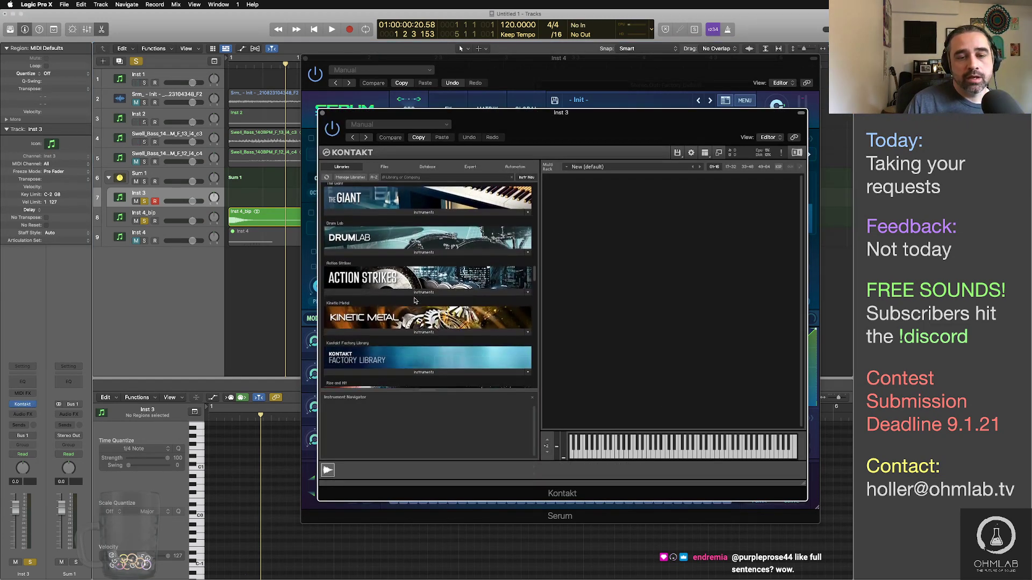
pyautogui.scroll(-1, 414, 301)
pyautogui.scroll(-15, 415, 300)
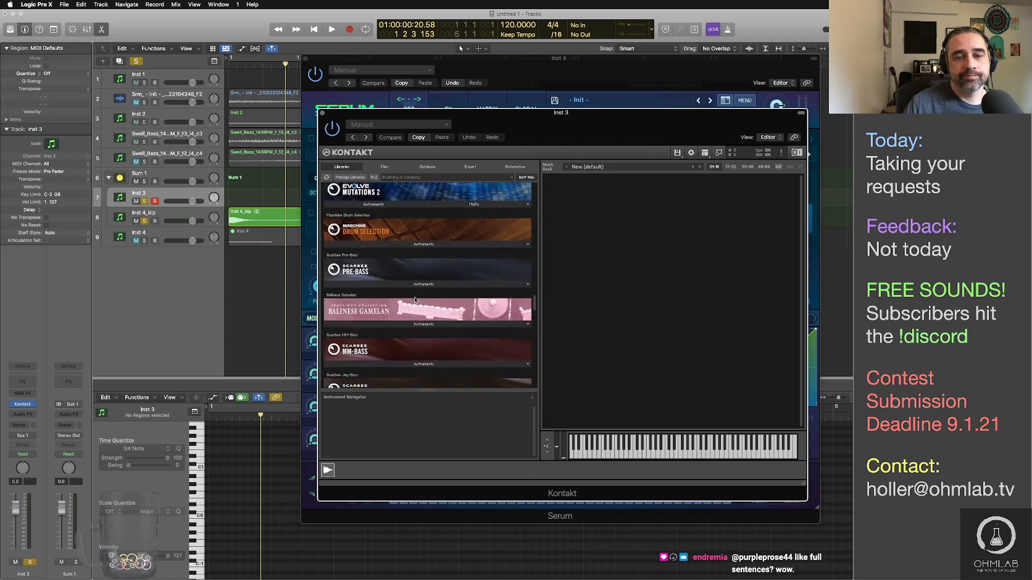
pyautogui.scroll(15, 415, 300)
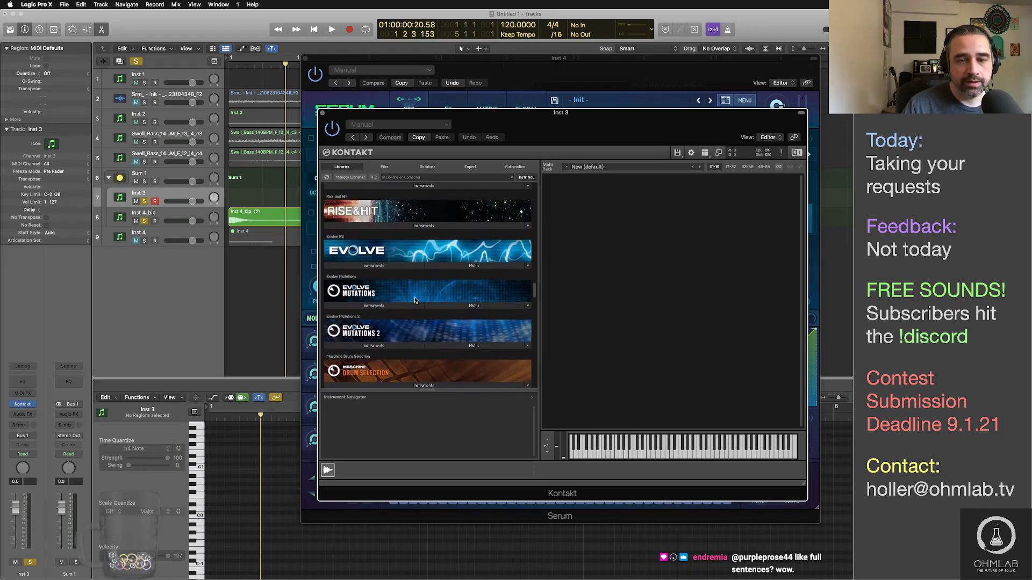
pyautogui.click(424, 290)
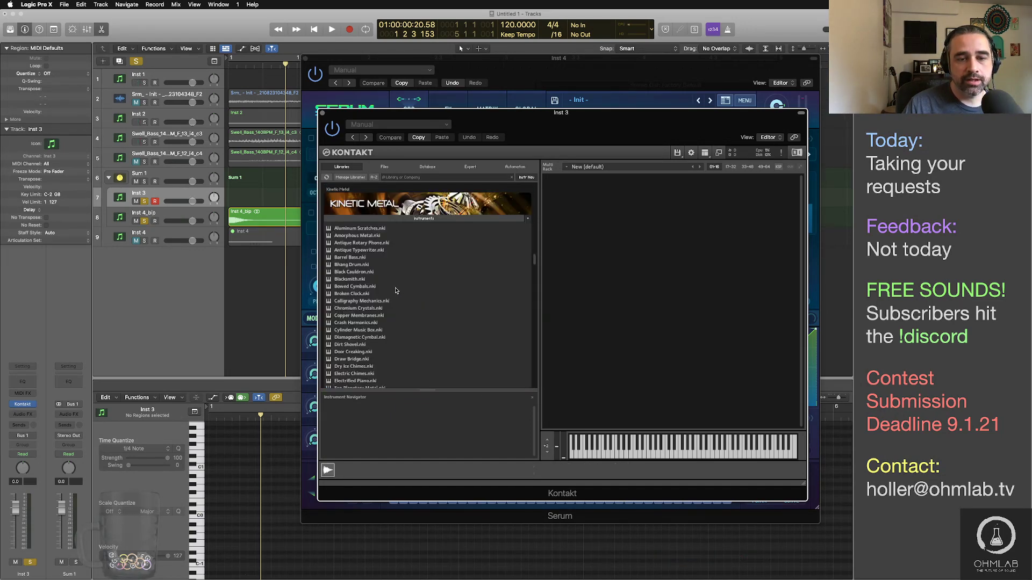
pyautogui.scroll(-9, 386, 266)
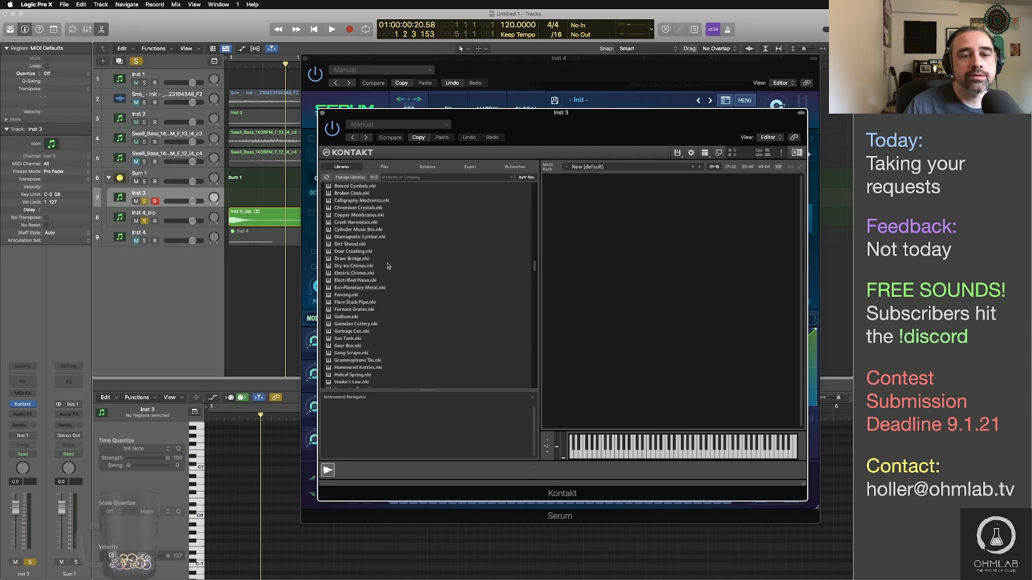
pyautogui.scroll(-5, 387, 266)
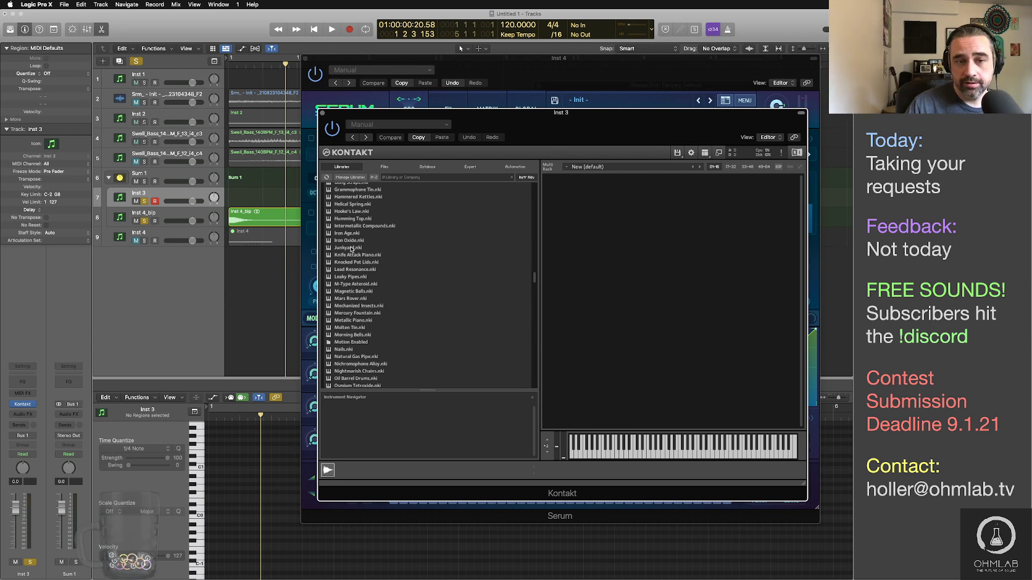
pyautogui.moveTo(351, 248); pyautogui.dragTo(628, 240)
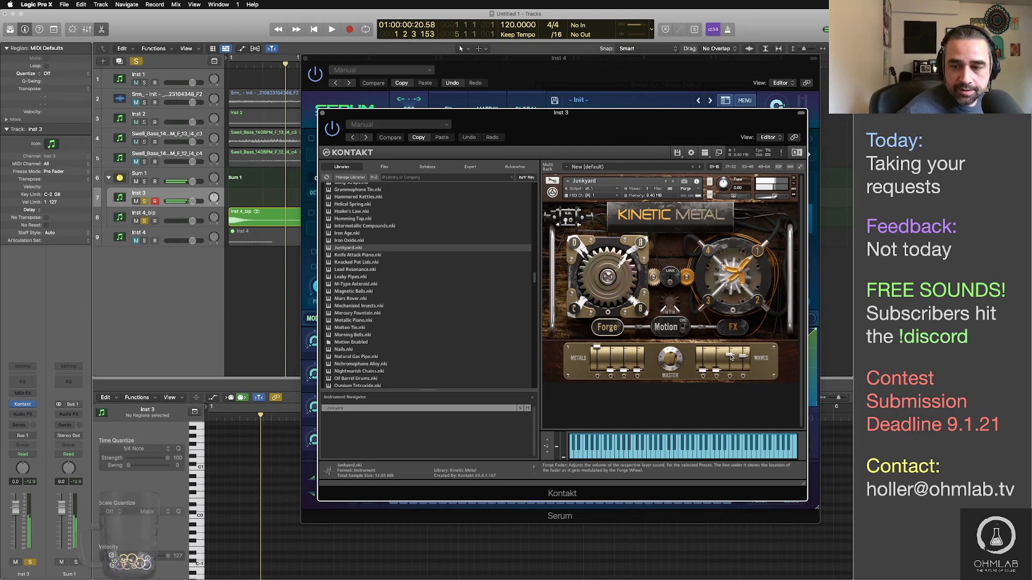
pyautogui.moveTo(731, 357); pyautogui.dragTo(735, 373)
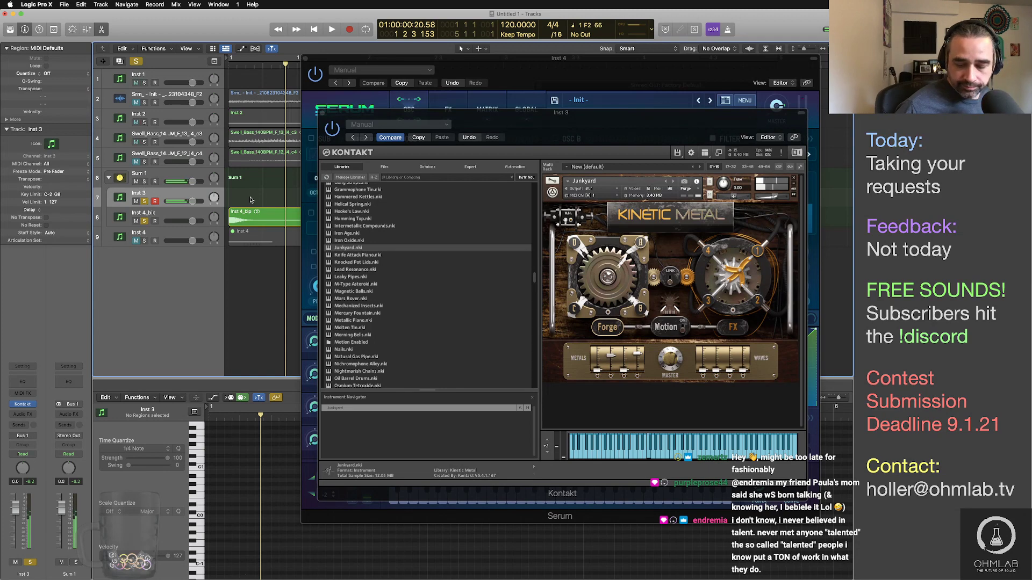
# Step: Record a one-note region on the Inst 3 track from the project start and quantize its note to 1/4
pyautogui.press('r')
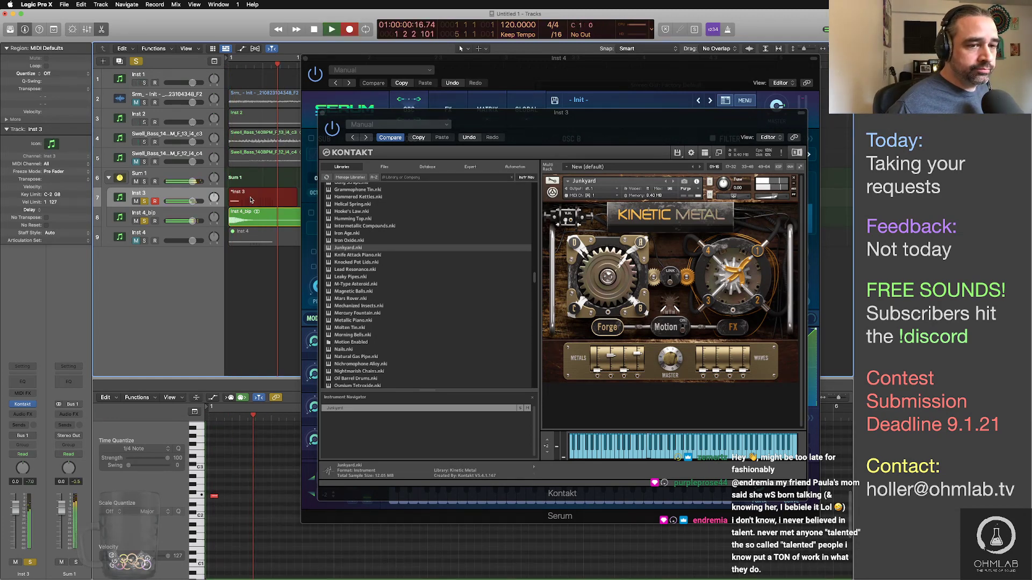
pyautogui.press('space')
pyautogui.click(226, 495)
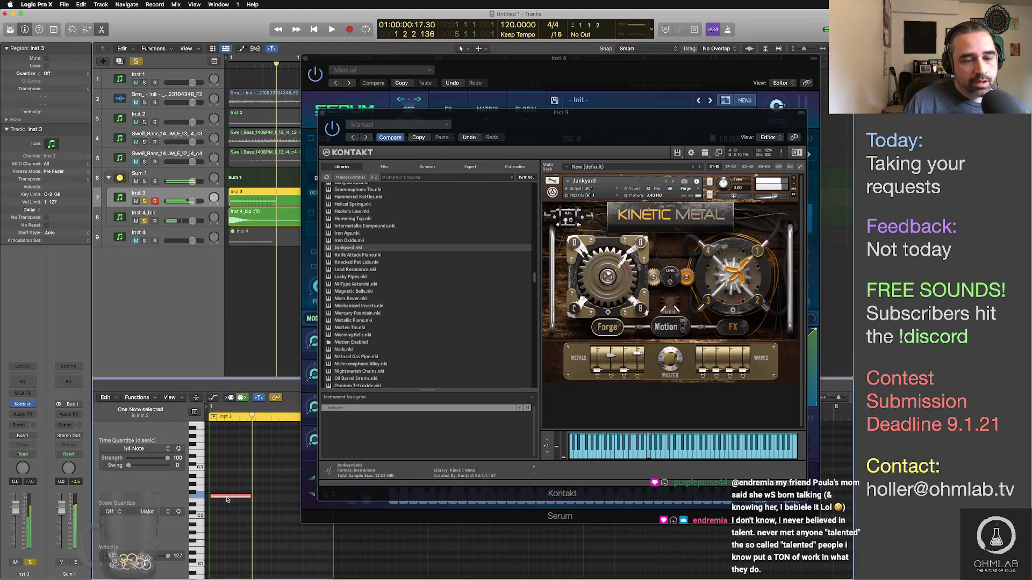
pyautogui.click(250, 477)
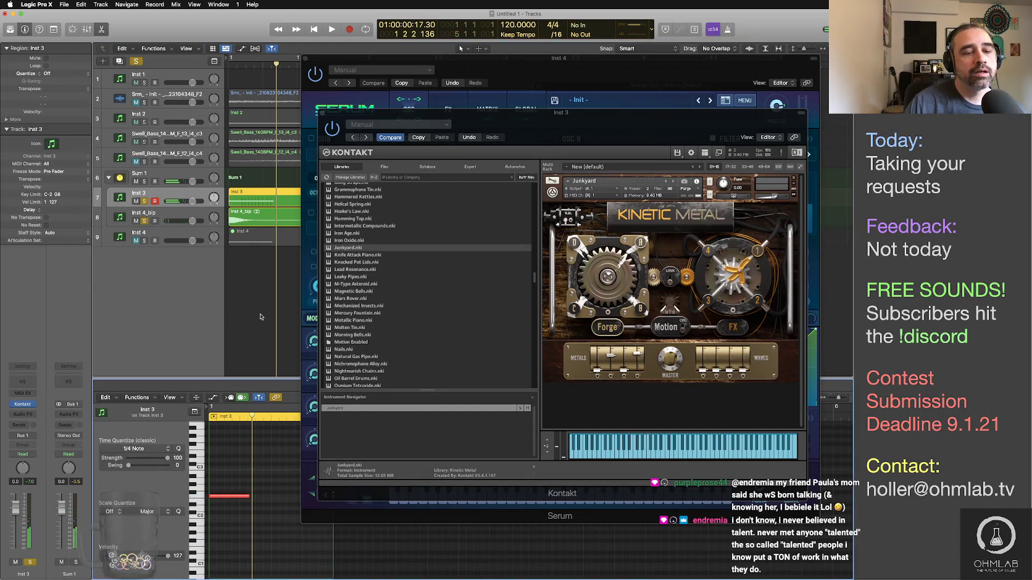
# Step: Try transposing the recorded Inst 3 note down and compare its playback with the original pitch
pyautogui.click(230, 497)
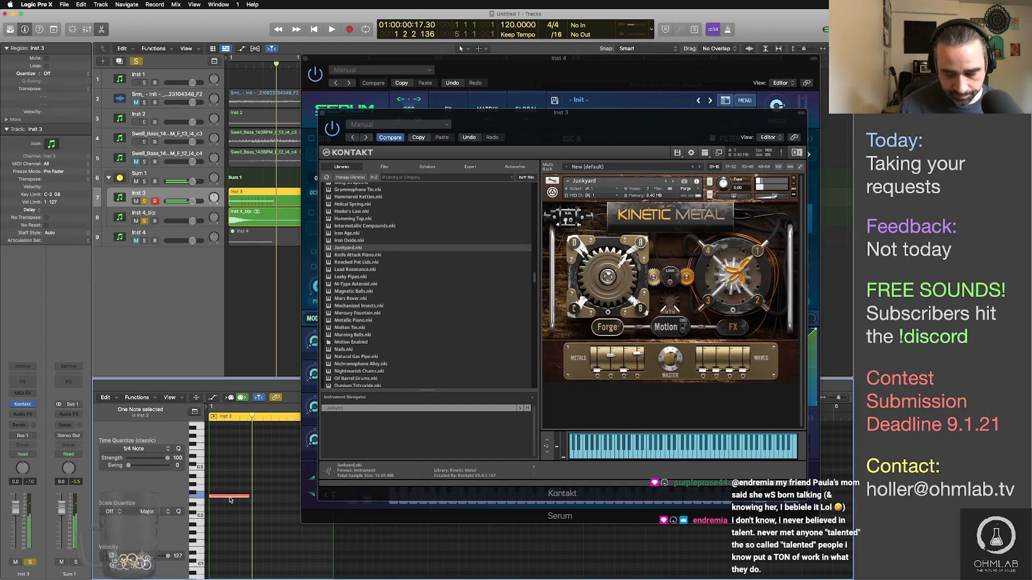
pyautogui.hotkey('shift', 'alt', 'Down')
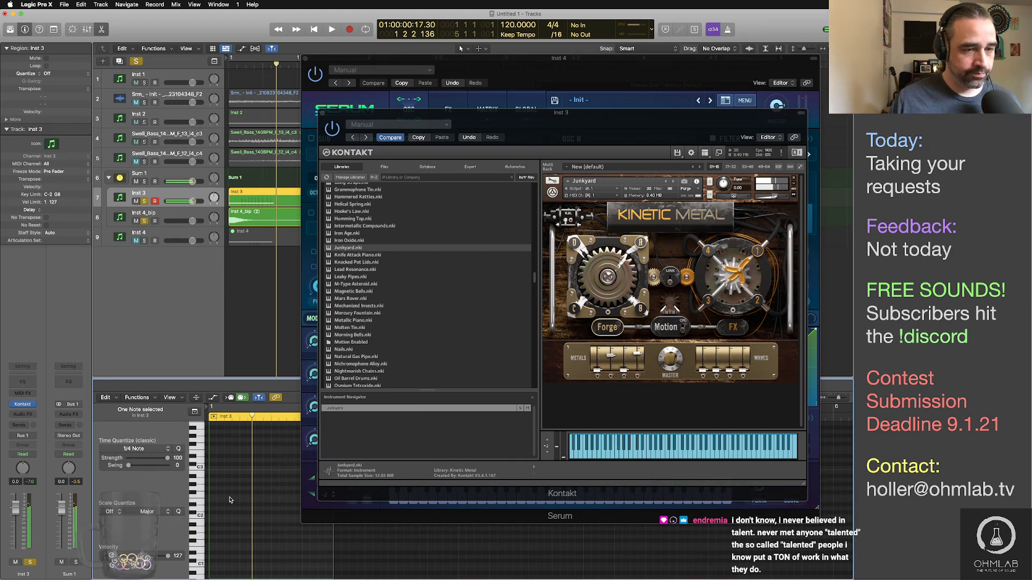
pyautogui.press('Return')
pyautogui.press('space')
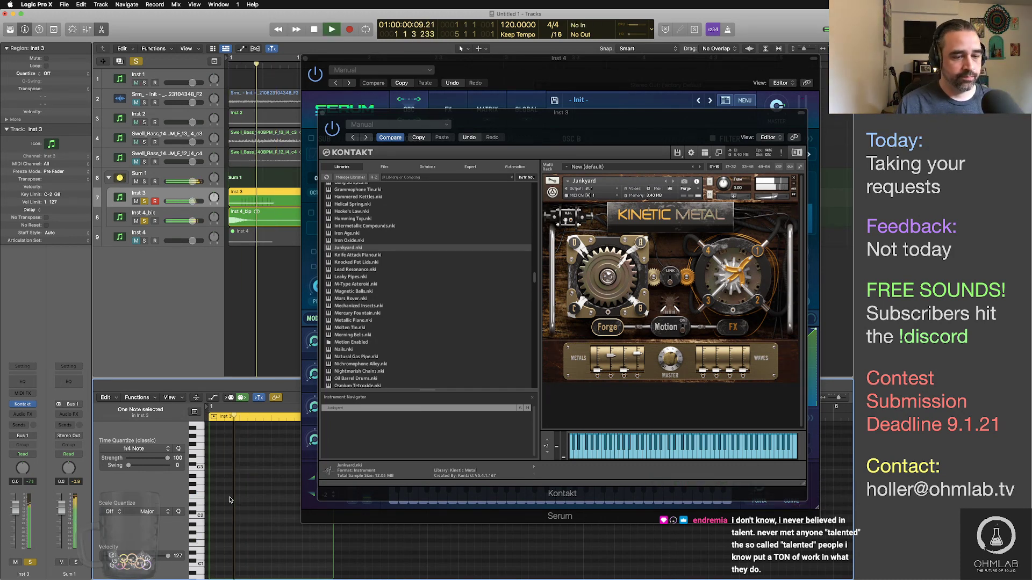
pyautogui.click(230, 498)
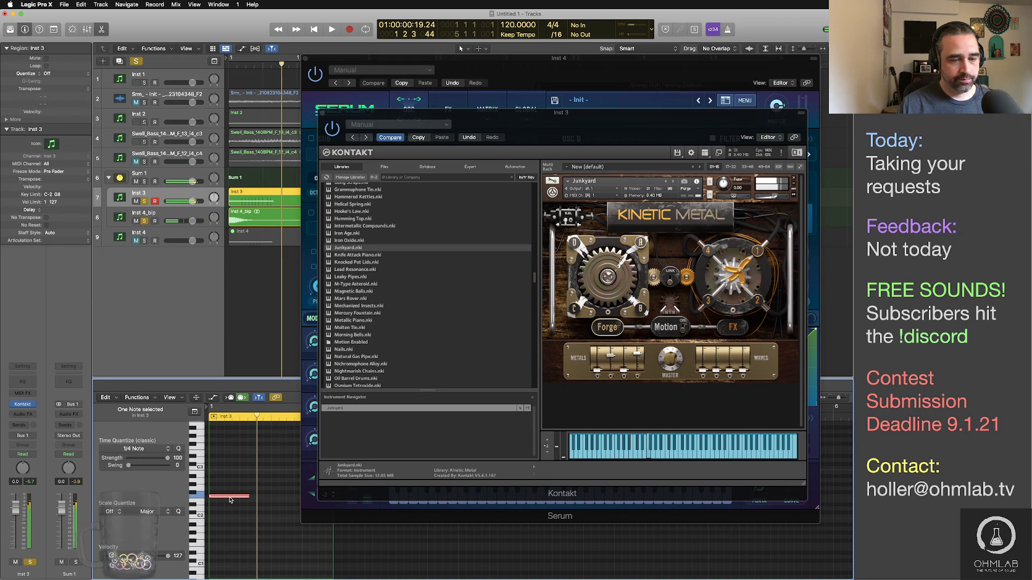
pyautogui.press('space')
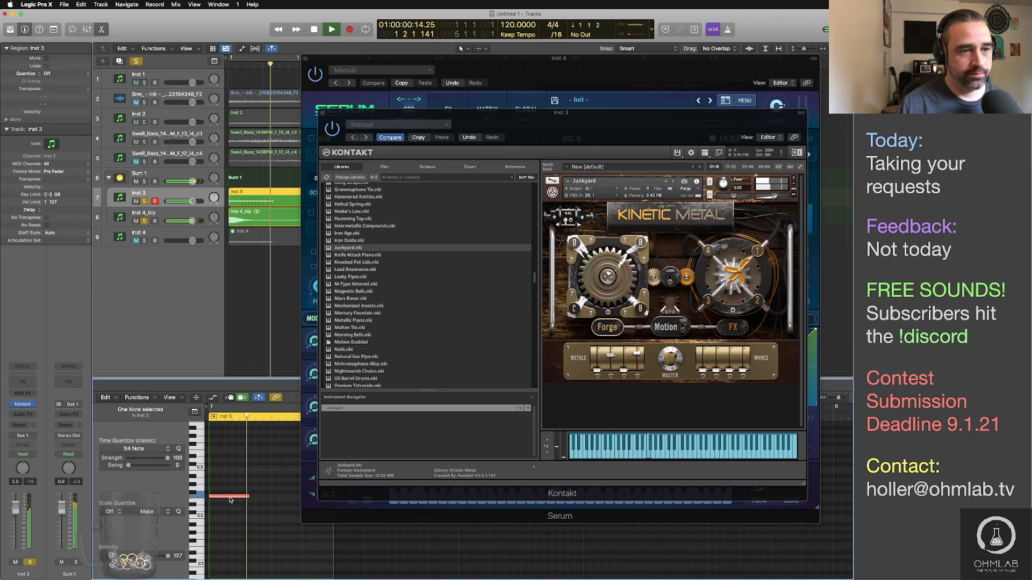
pyautogui.press('space')
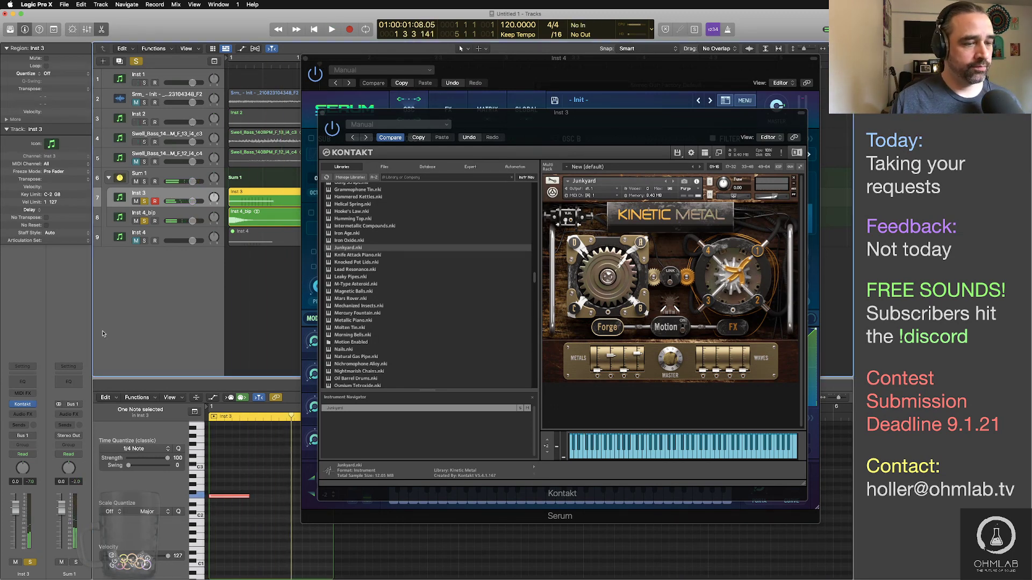
# Step: Insert the stereo Raum reverb on the Sum 1 stack and set its reverb mode to Grounded
pyautogui.click(34, 417)
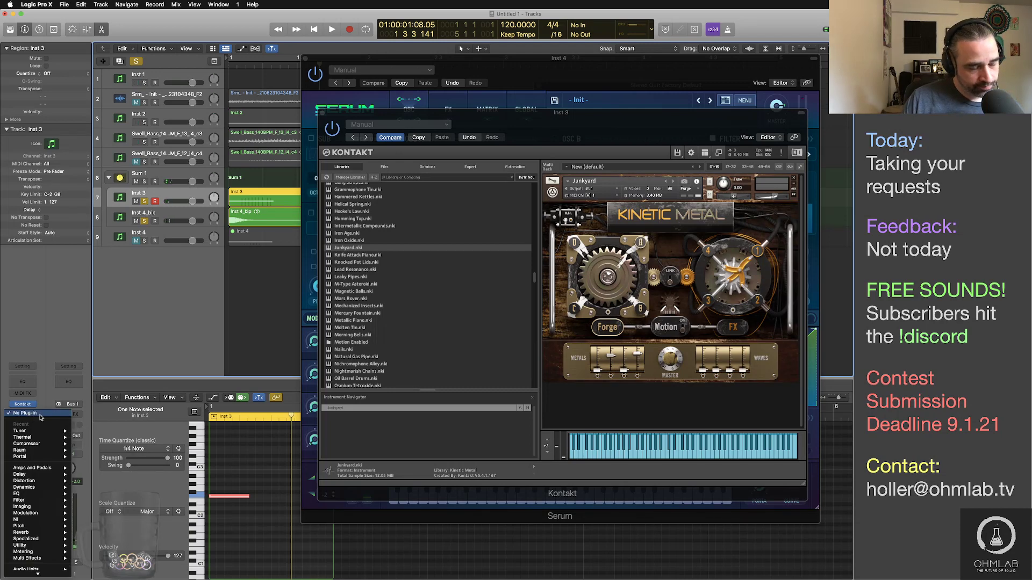
pyautogui.click(194, 196)
pyautogui.click(172, 176)
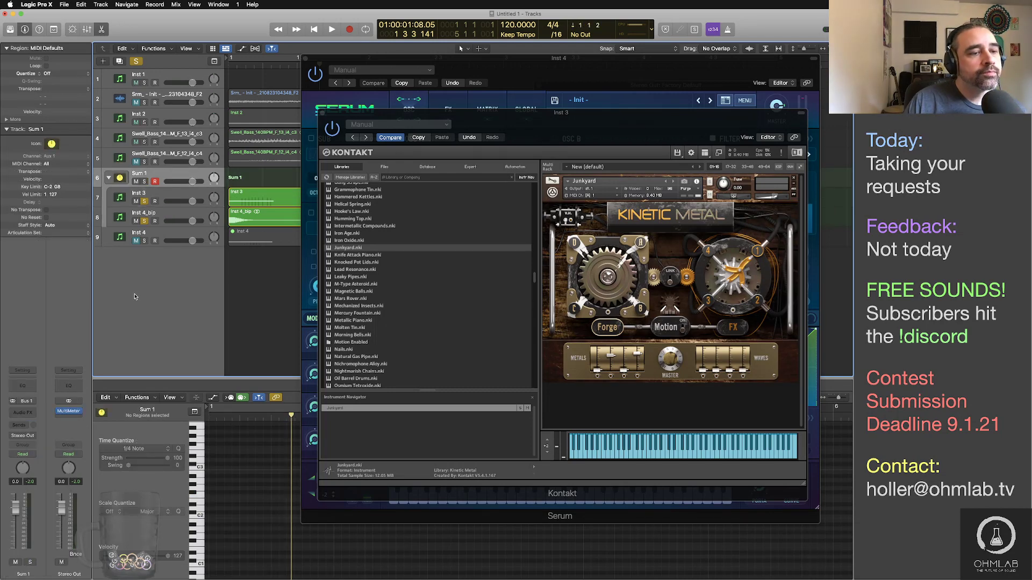
pyautogui.click(35, 413)
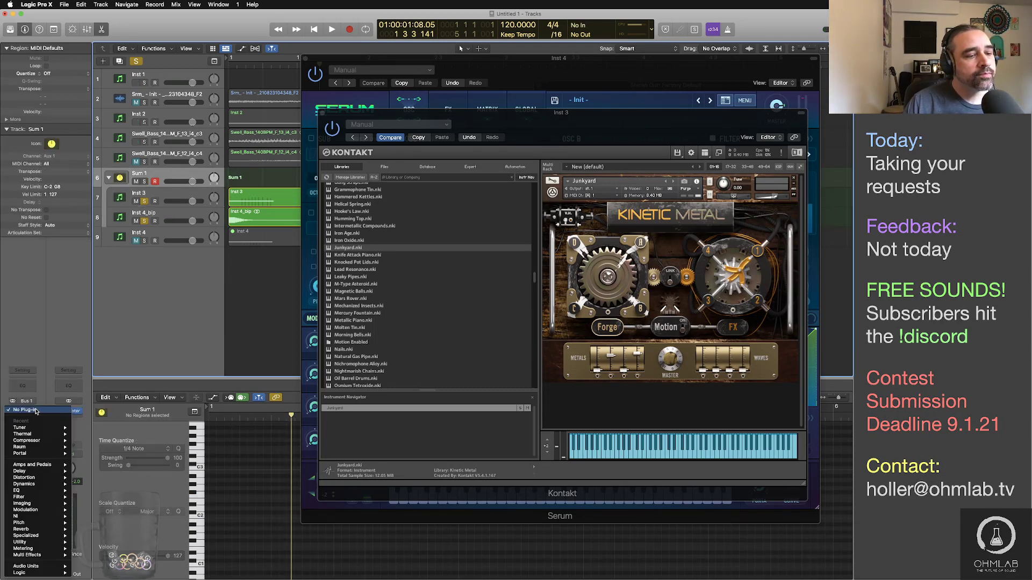
pyautogui.moveTo(53, 447)
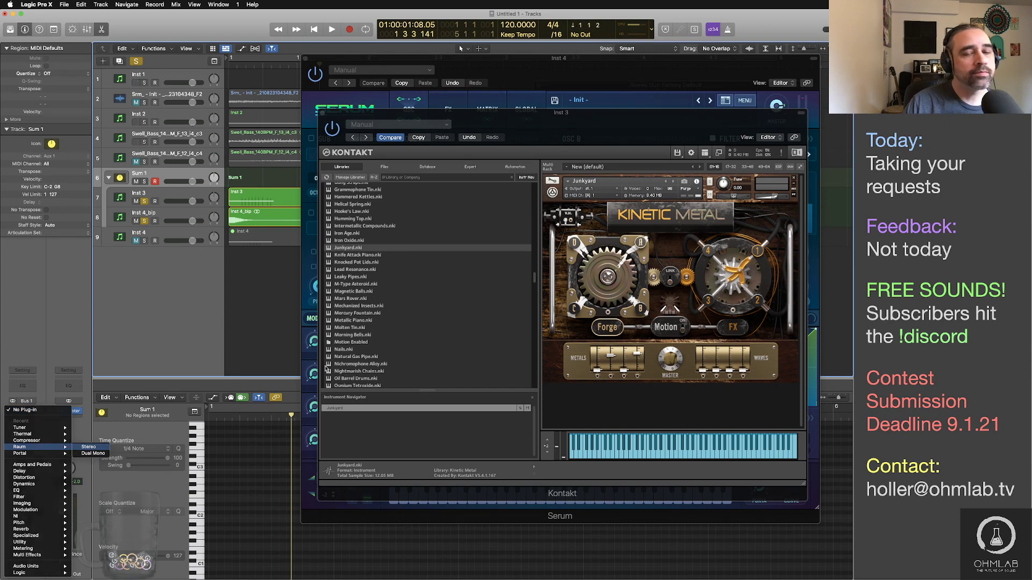
pyautogui.click(89, 447)
pyautogui.click(452, 211)
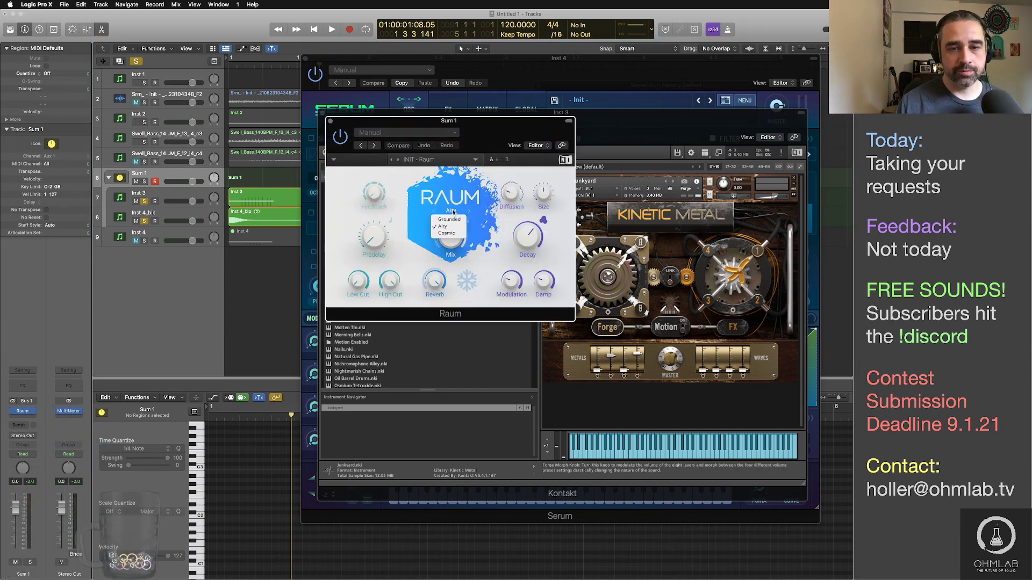
pyautogui.click(449, 220)
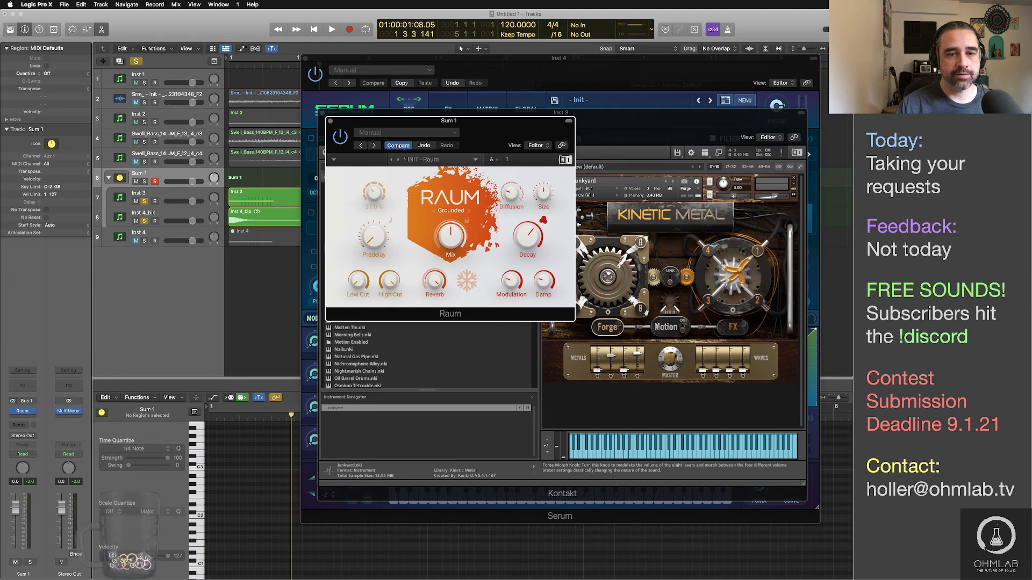
# Step: Raise Raum's predelay, adjust its cut filters and decay, and audition the stacked kick and metal layers with the reverb
pyautogui.moveTo(375, 232)
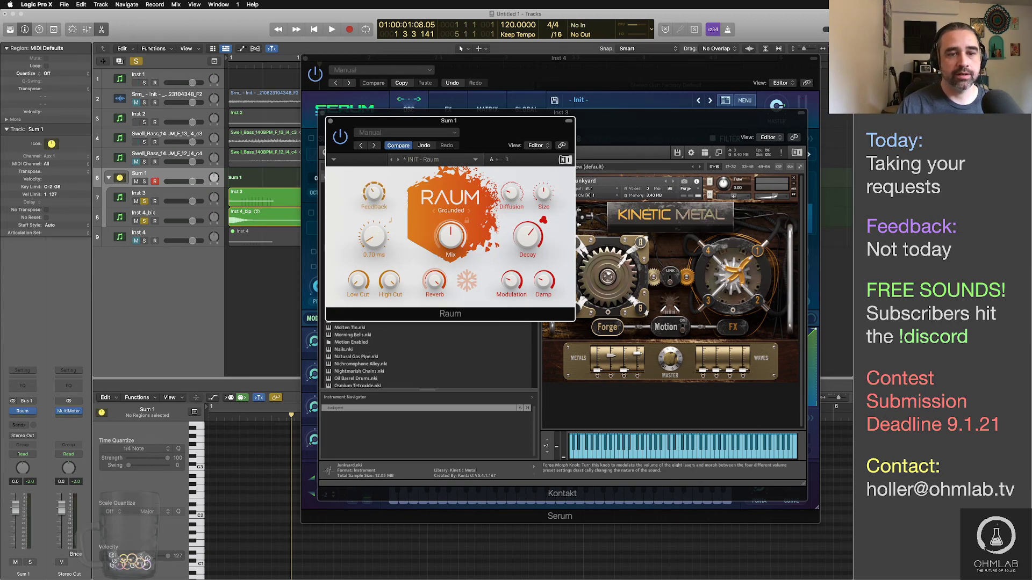
pyautogui.moveTo(375, 233); pyautogui.dragTo(375, 225)
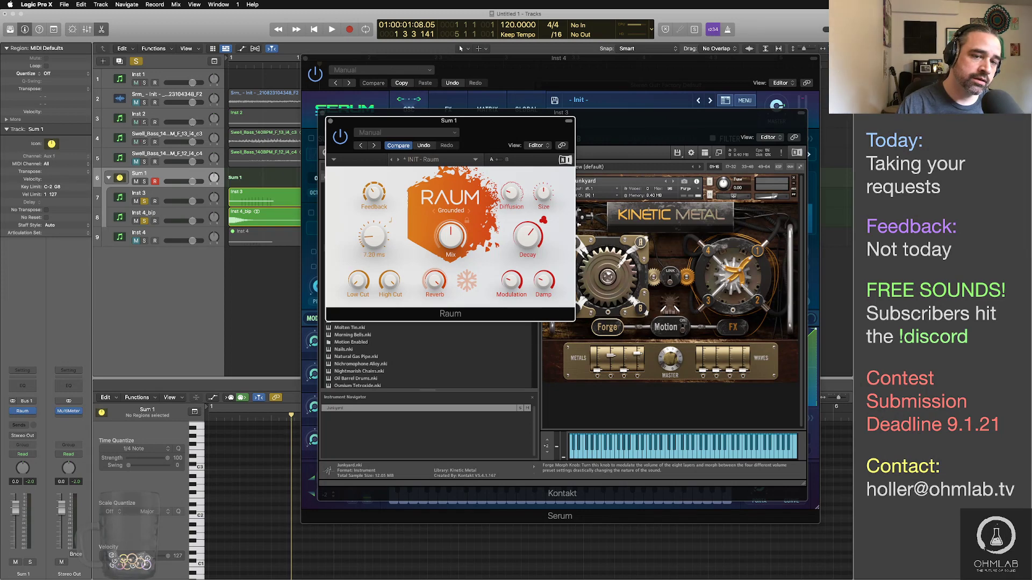
pyautogui.moveTo(358, 282); pyautogui.dragTo(358, 272)
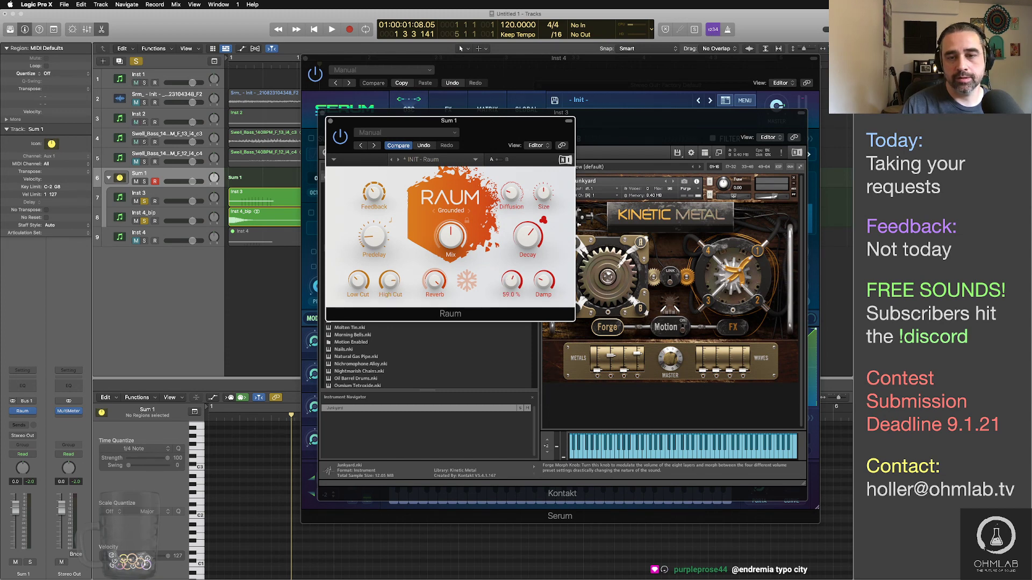
pyautogui.moveTo(523, 251); pyautogui.dragTo(524, 248)
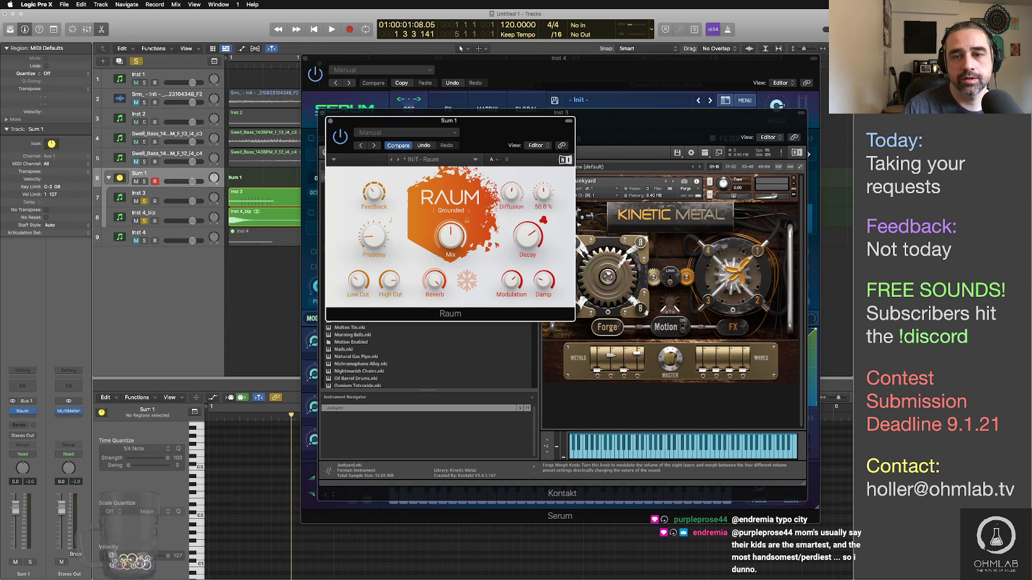
pyautogui.press('space')
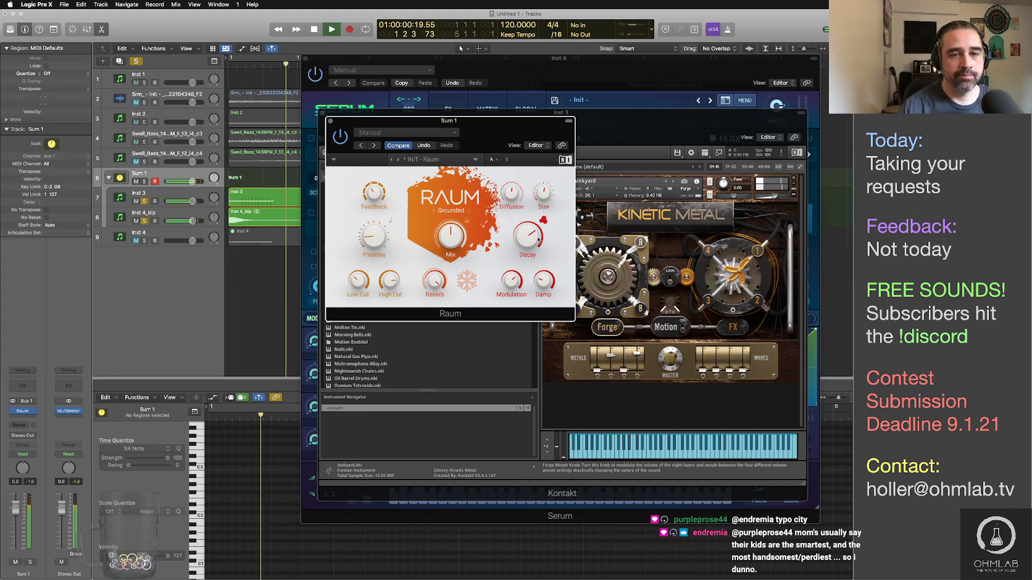
pyautogui.press('space')
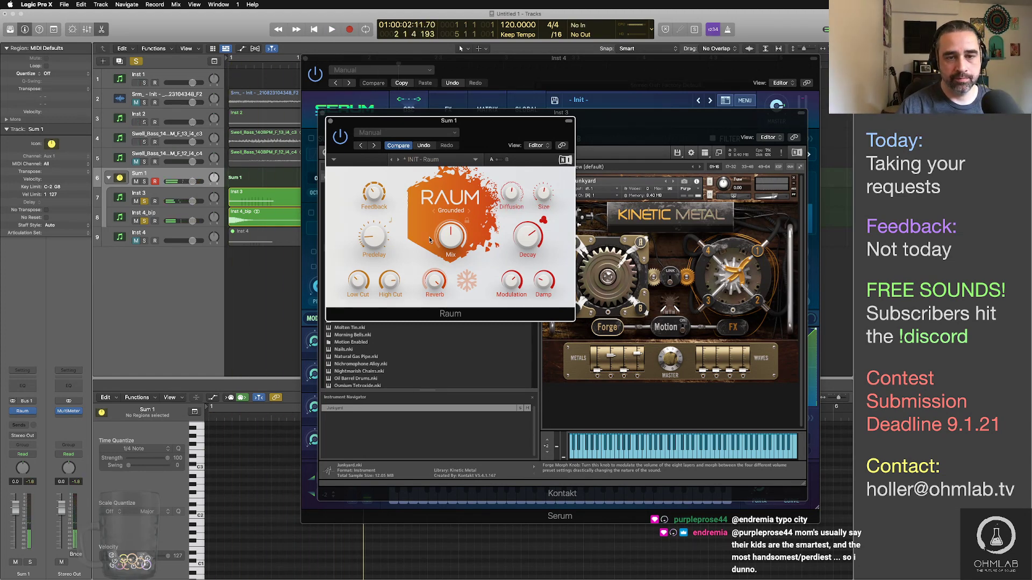
# Step: Insert the Thermal effect on the Sum 1 stack and load its Warm Titanium preset from the Feedback FX category
pyautogui.click(27, 411)
pyautogui.moveTo(48, 568)
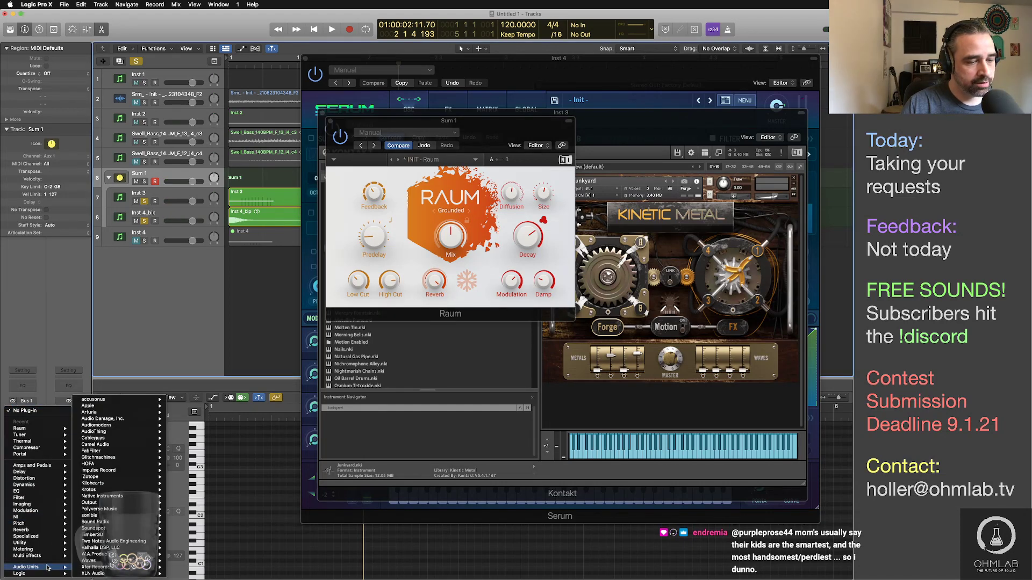
pyautogui.moveTo(150, 502)
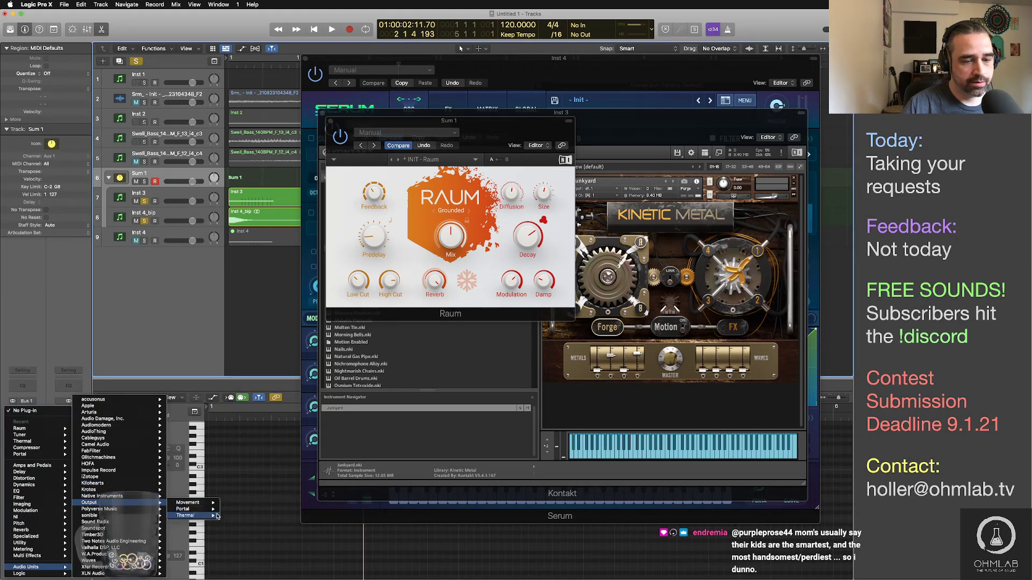
pyautogui.click(244, 516)
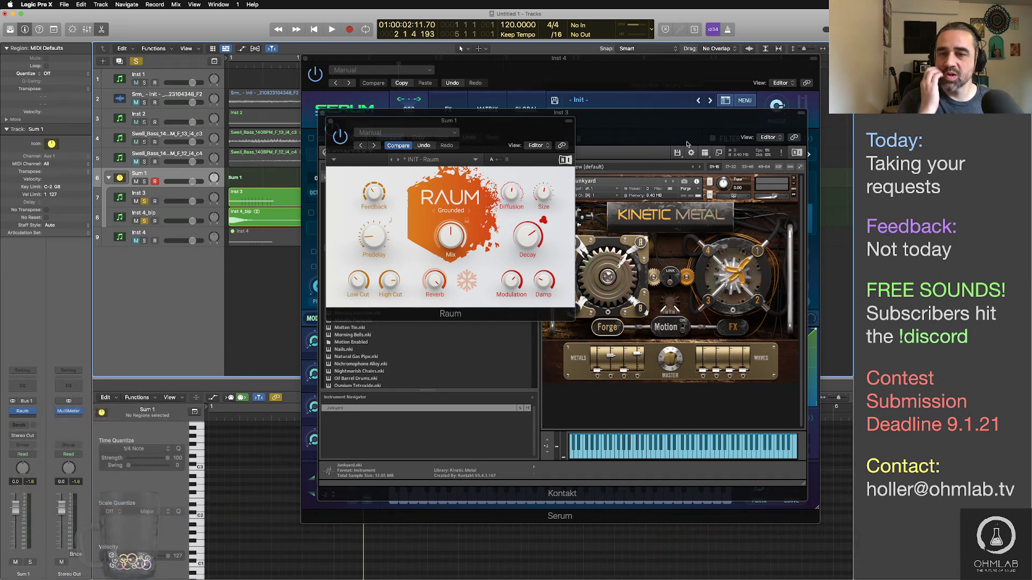
pyautogui.click(746, 172)
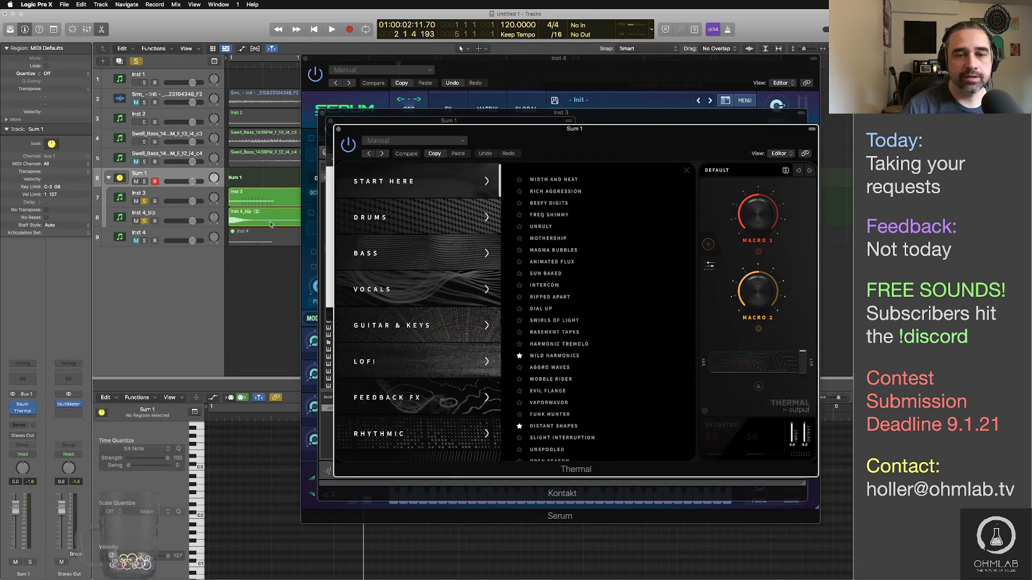
pyautogui.click(446, 410)
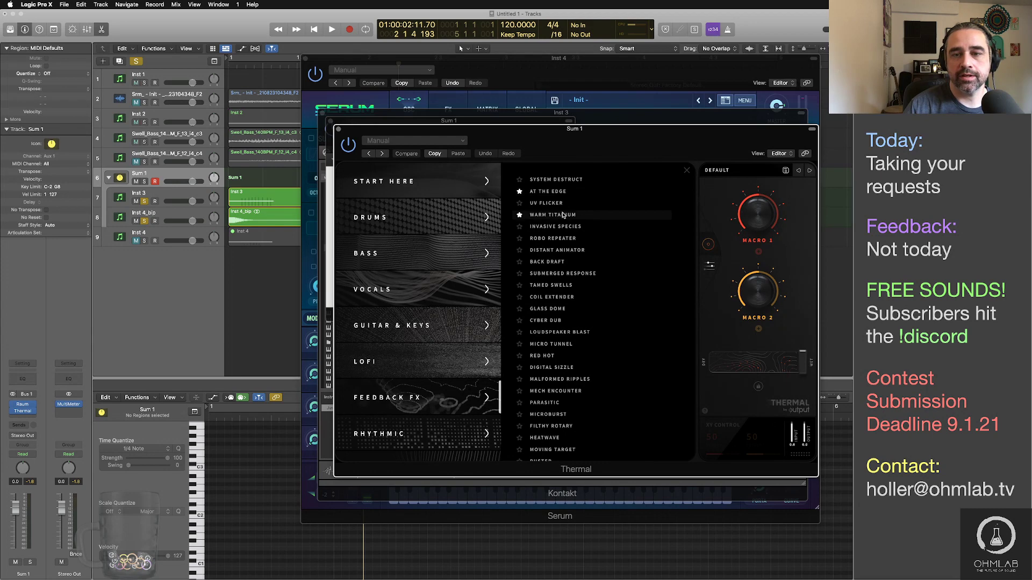
pyautogui.click(591, 215)
pyautogui.press('space')
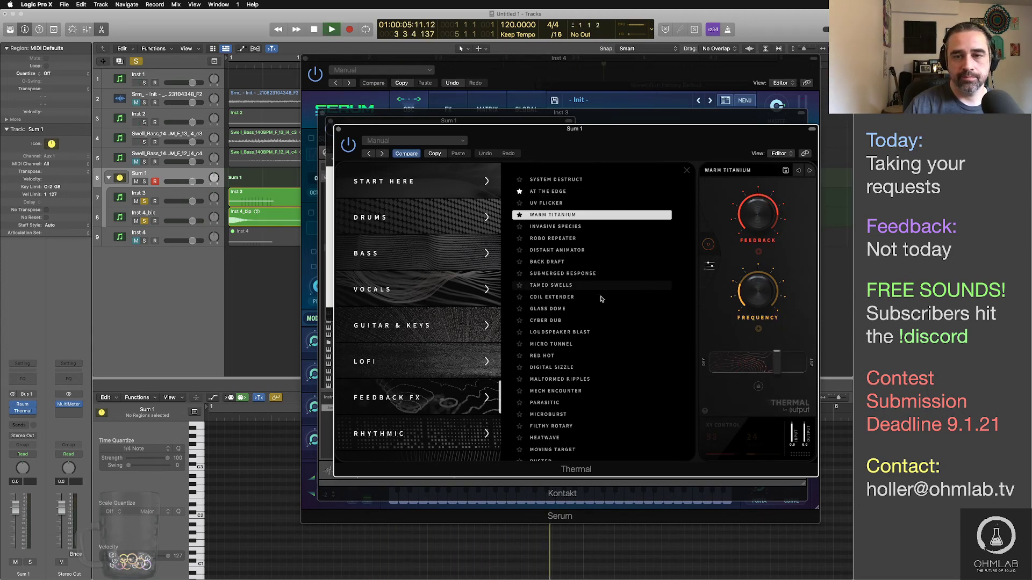
# Step: Raise Thermal's Frequency macro to 100 while auditioning the stack from the project start
pyautogui.click(238, 340)
pyautogui.press('space')
pyautogui.press('Return')
pyautogui.press('space')
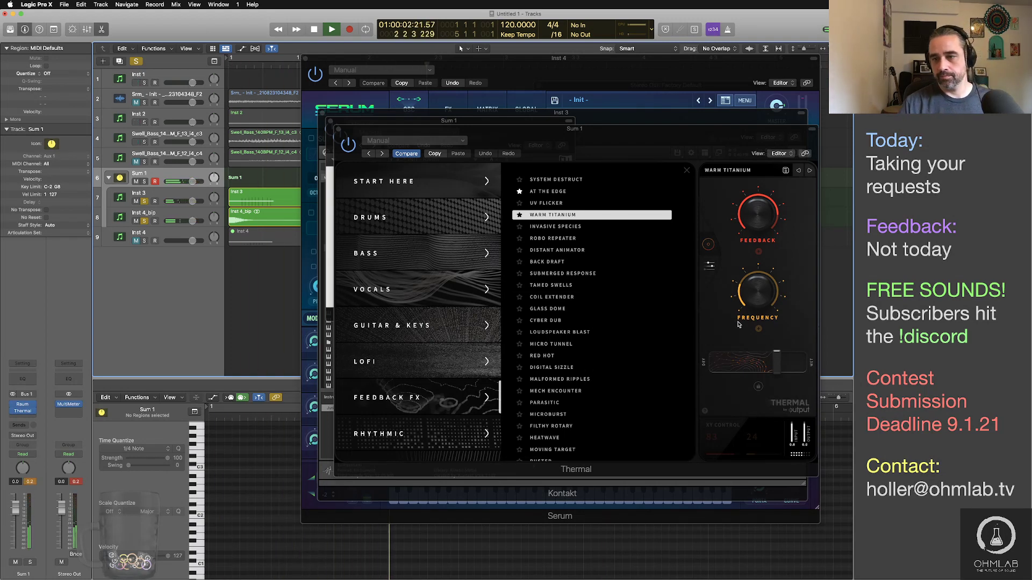
pyautogui.click(759, 298)
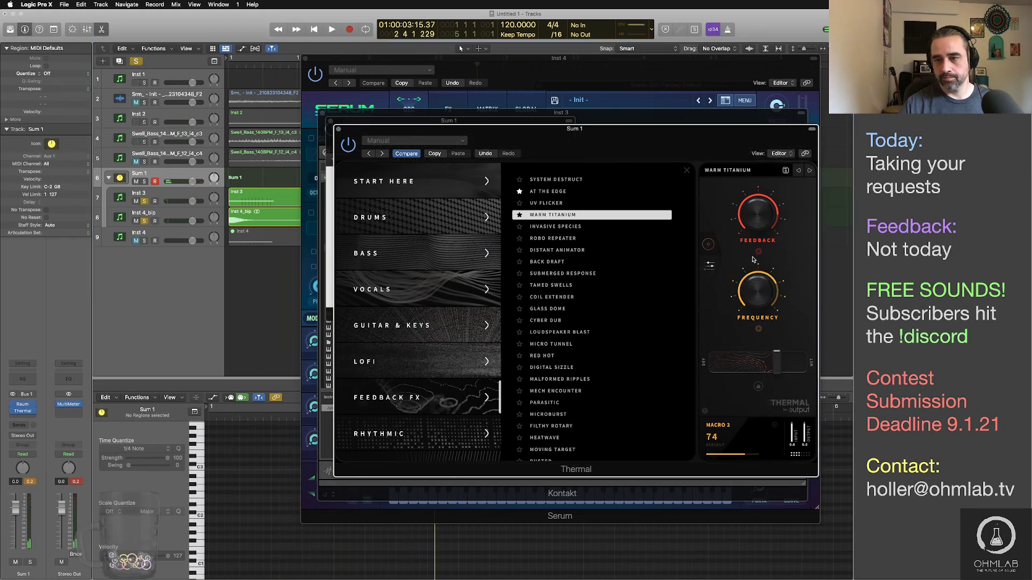
pyautogui.click(284, 334)
pyautogui.press('Return')
pyautogui.press('space')
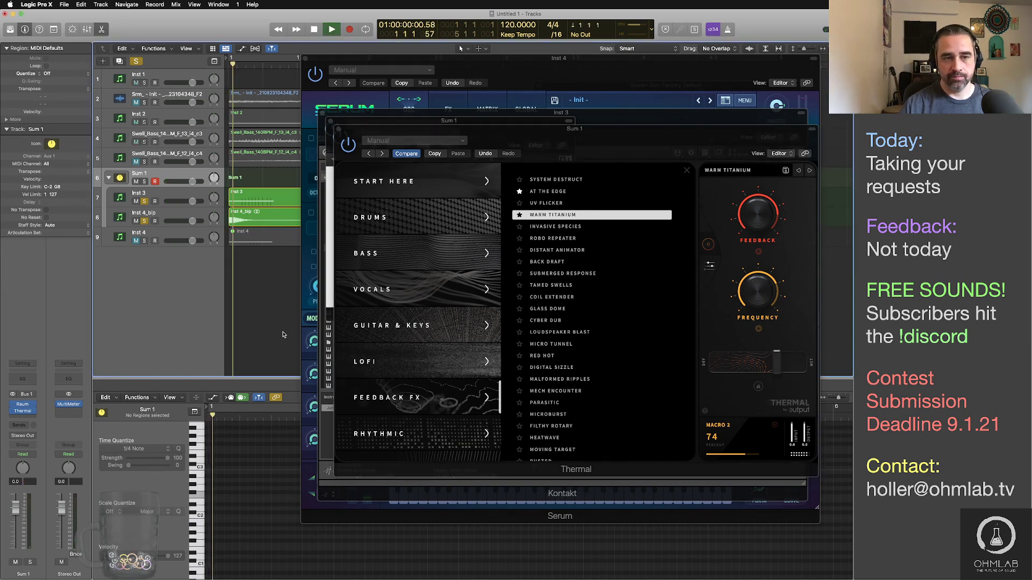
pyautogui.click(755, 283)
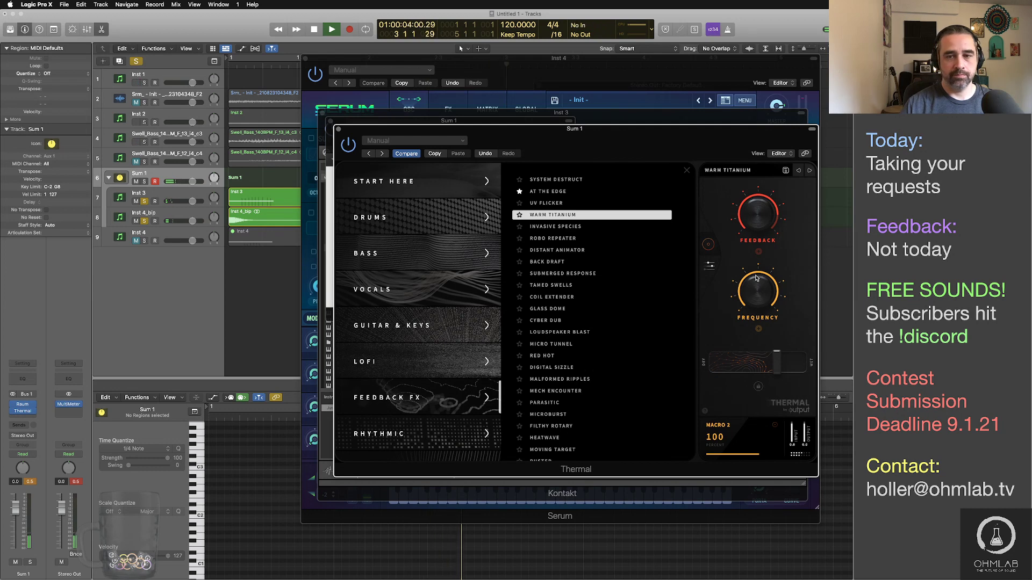
# Step: Set Thermal's dry/wet mix to 81 and play the stack back from the start
pyautogui.click(284, 336)
pyautogui.press('Return')
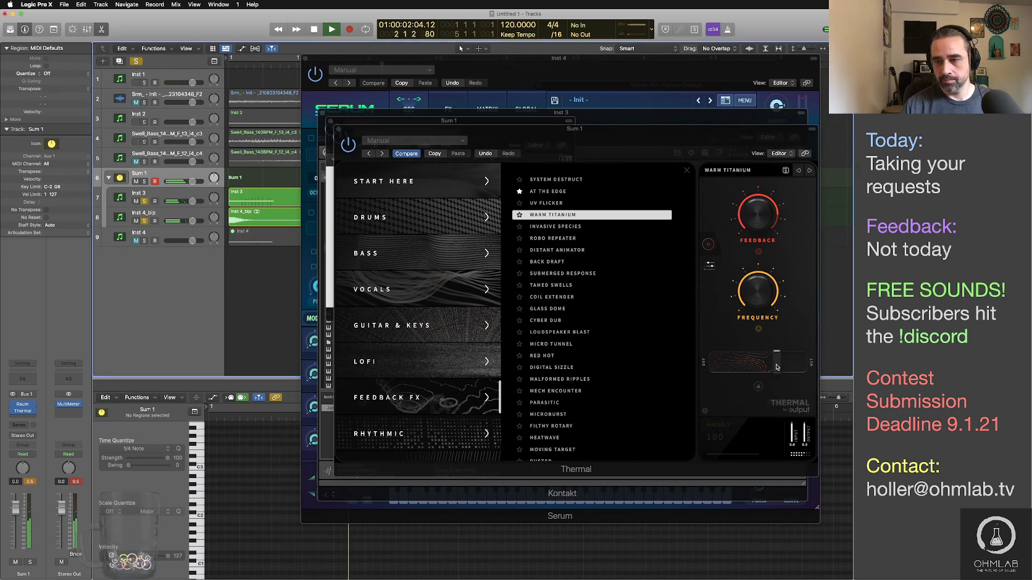
pyautogui.moveTo(775, 367); pyautogui.dragTo(785, 367)
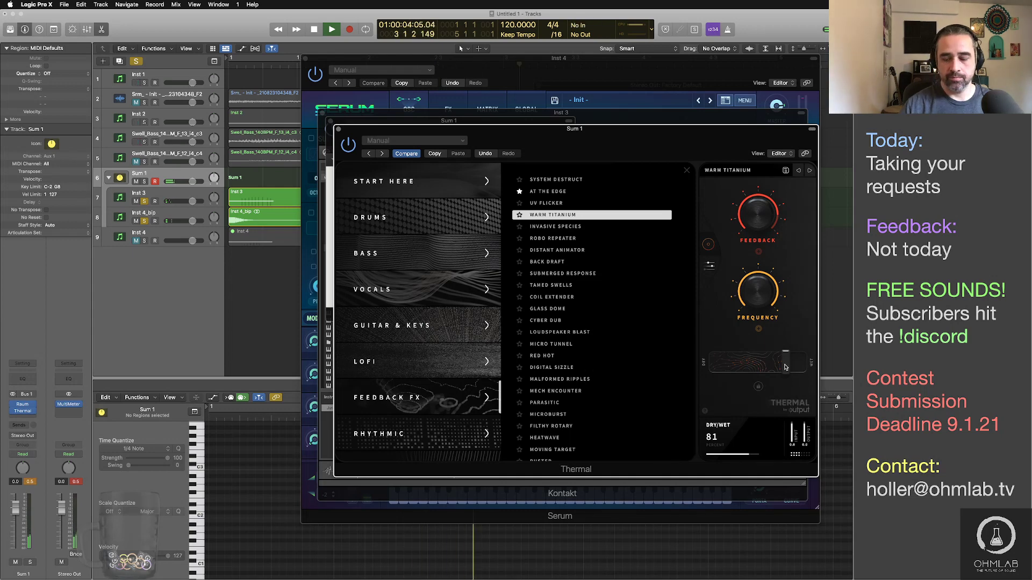
pyautogui.click(240, 343)
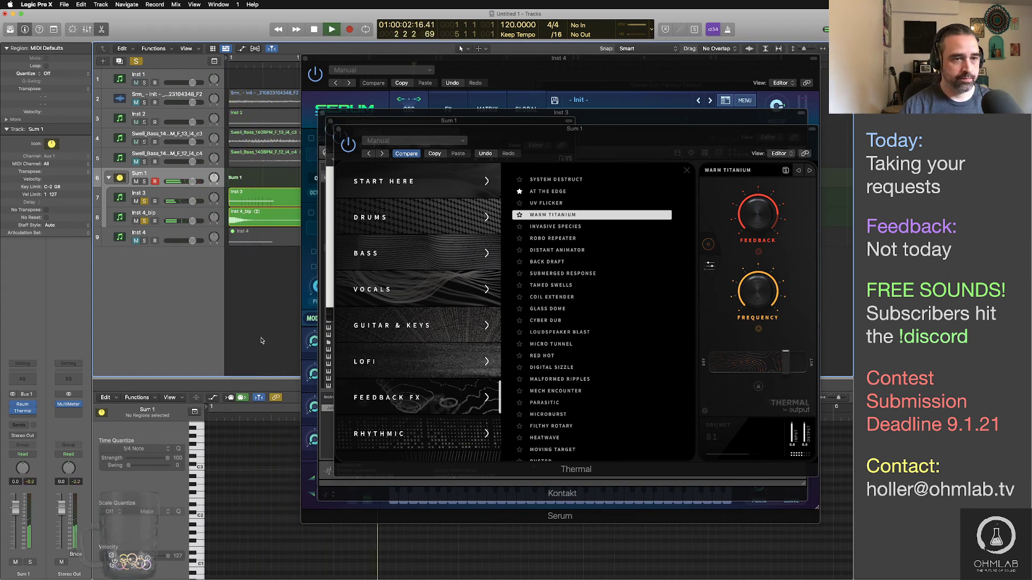
pyautogui.press('space')
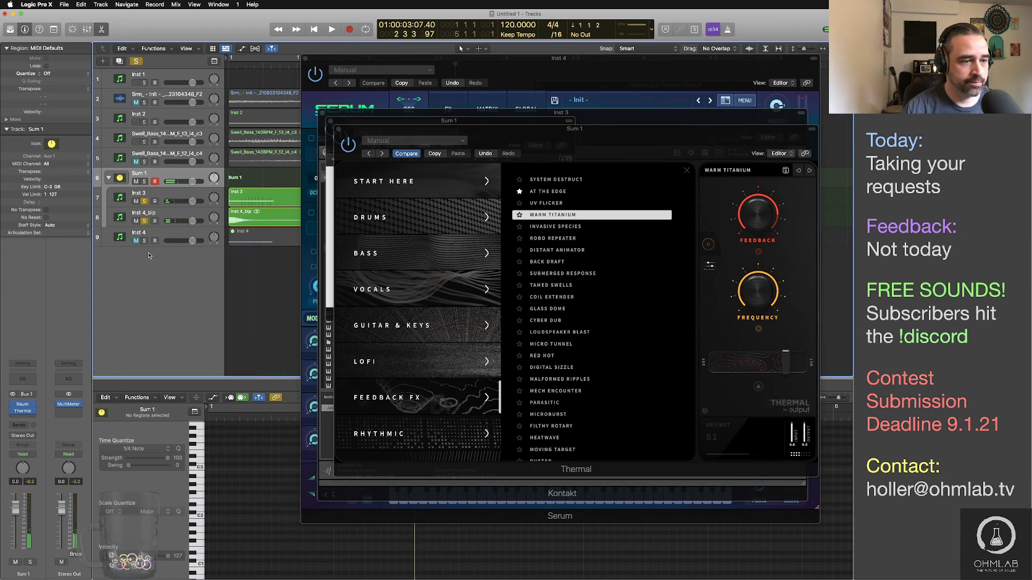
# Step: Insert the Tremolo modulation effect after Thermal on the Sum 1 stack
pyautogui.click(25, 418)
pyautogui.moveTo(38, 514)
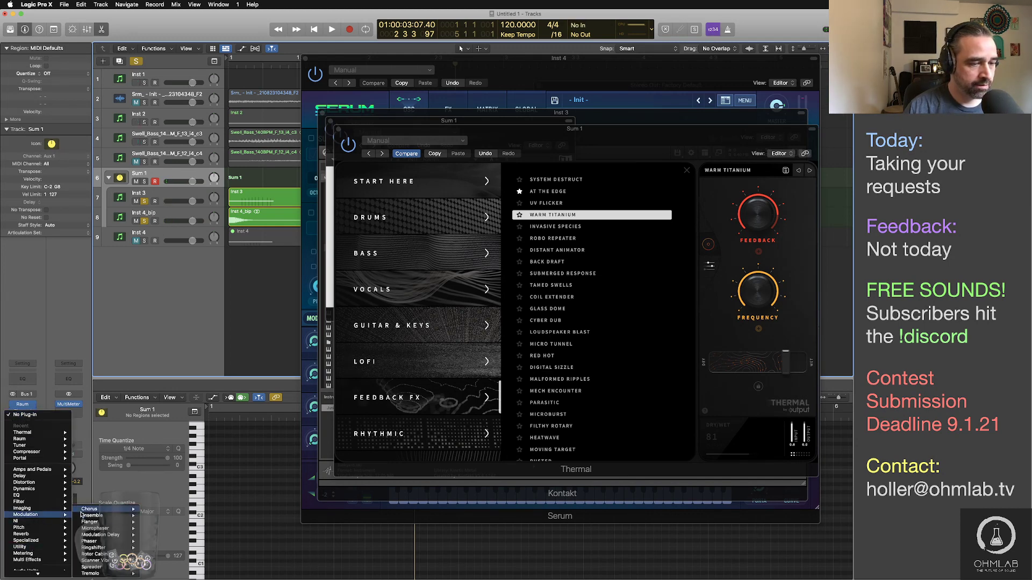
pyautogui.click(632, 297)
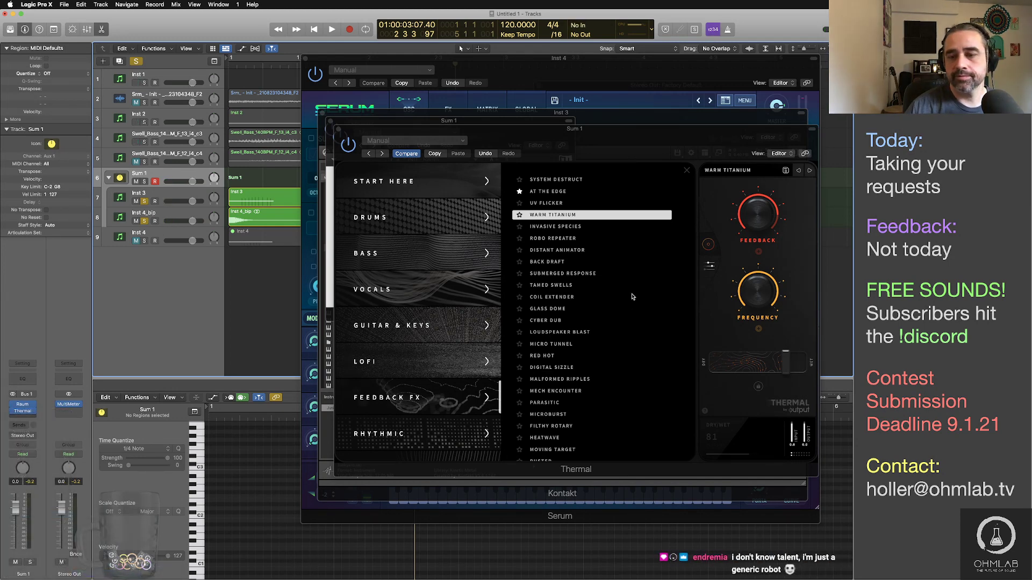
pyautogui.write('0')
pyautogui.press('Return')
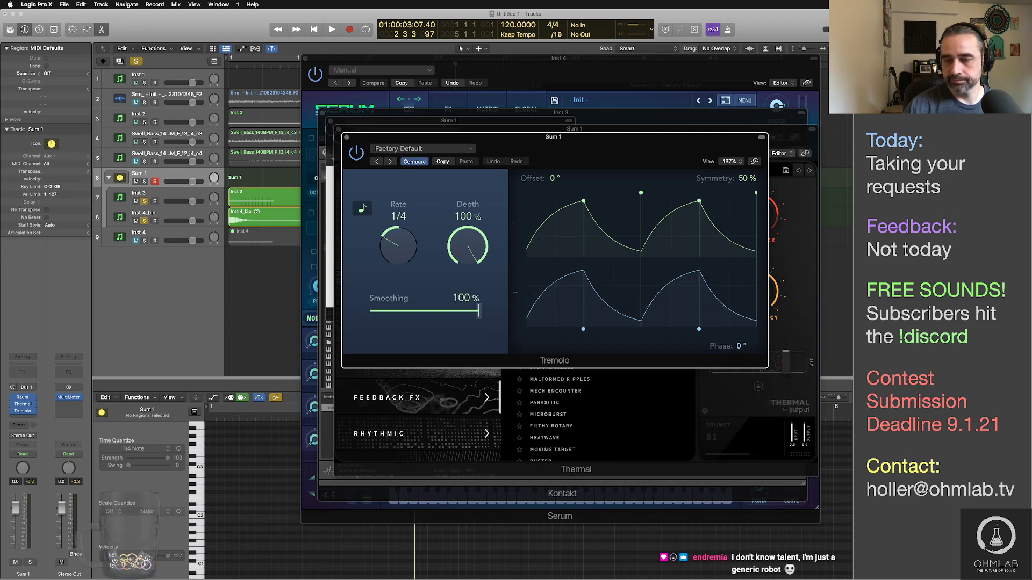
# Step: Set the Tremolo's smoothing to 11%, rate to 1/16t and depth to 23%, auditioning the stack
pyautogui.moveTo(482, 312); pyautogui.dragTo(379, 312)
pyautogui.click(401, 226)
pyautogui.moveTo(399, 236); pyautogui.dragTo(399, 245)
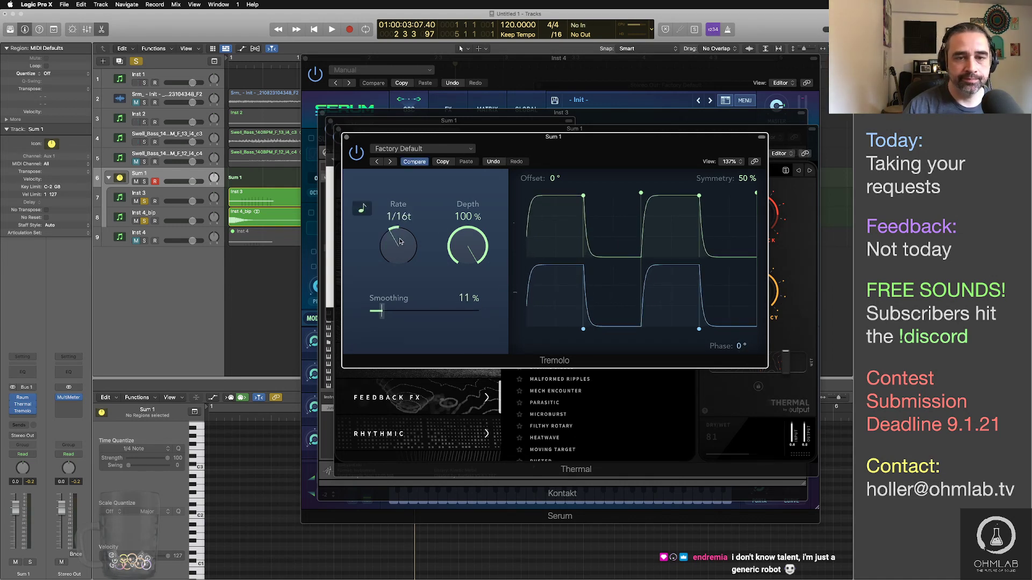
pyautogui.moveTo(495, 240); pyautogui.dragTo(477, 313)
pyautogui.press('space')
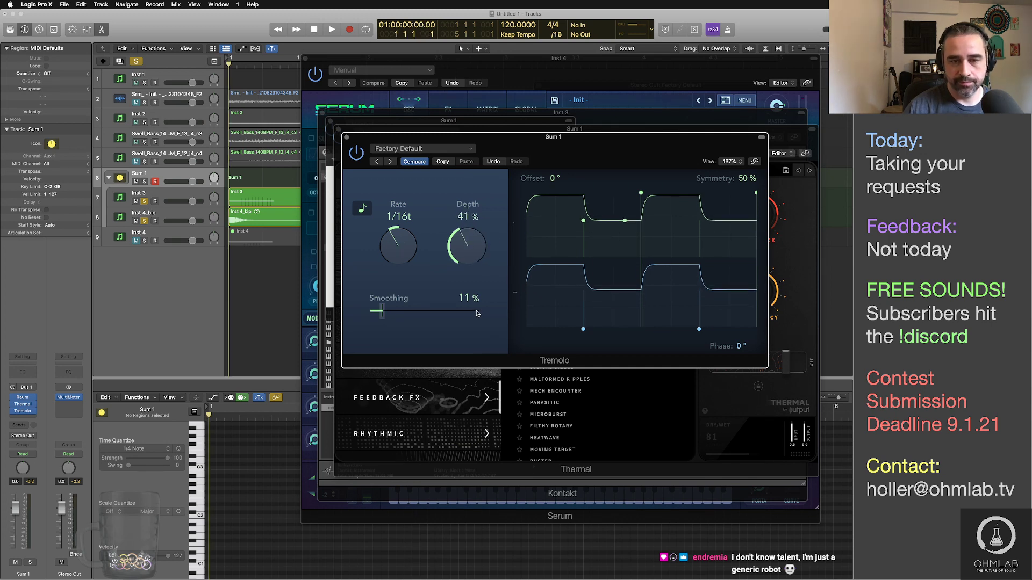
pyautogui.moveTo(472, 245)
pyautogui.mouseDown()
pyautogui.moveTo(475, 269)
pyautogui.moveTo(470, 262)
pyautogui.mouseUp()
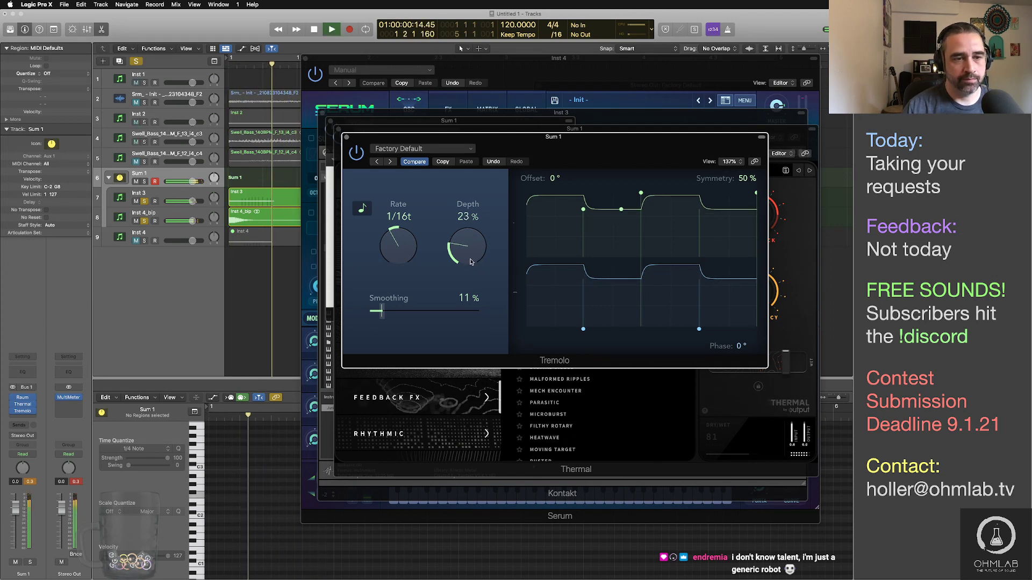
pyautogui.press('space')
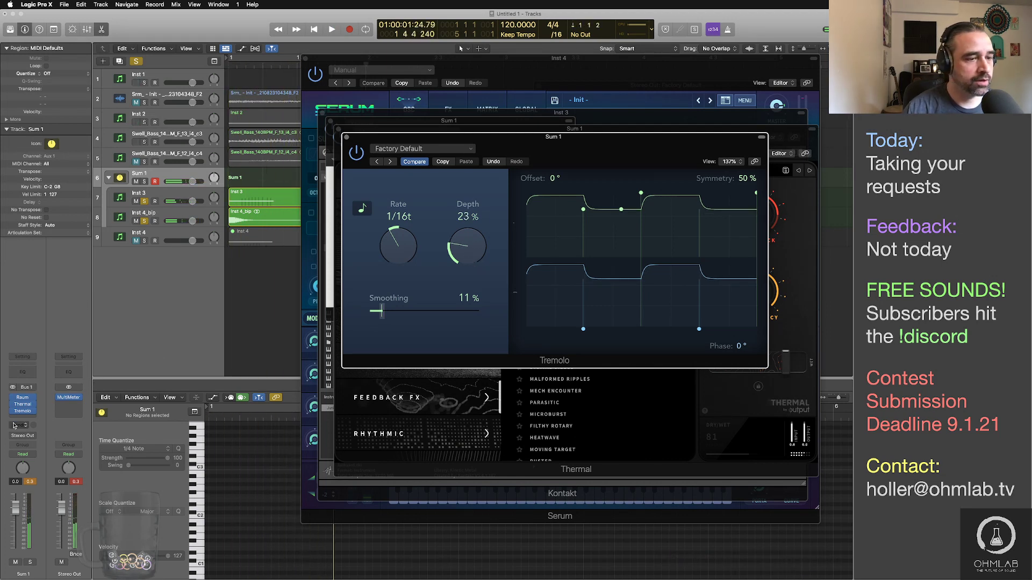
# Step: Show Thermal's detailed stage and modulation controls and watch them while replaying the stack from the start
pyautogui.click(23, 404)
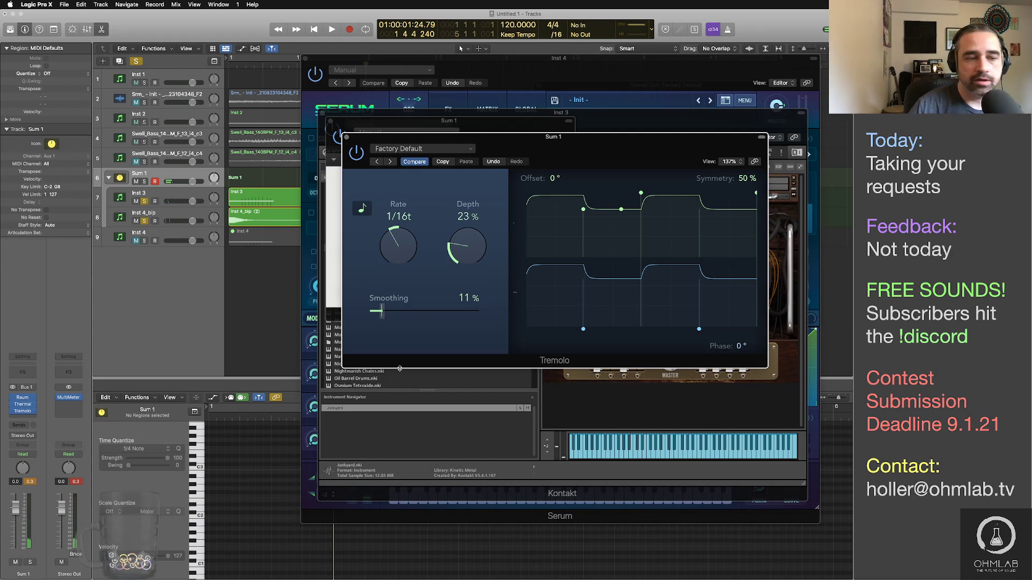
pyautogui.click(23, 404)
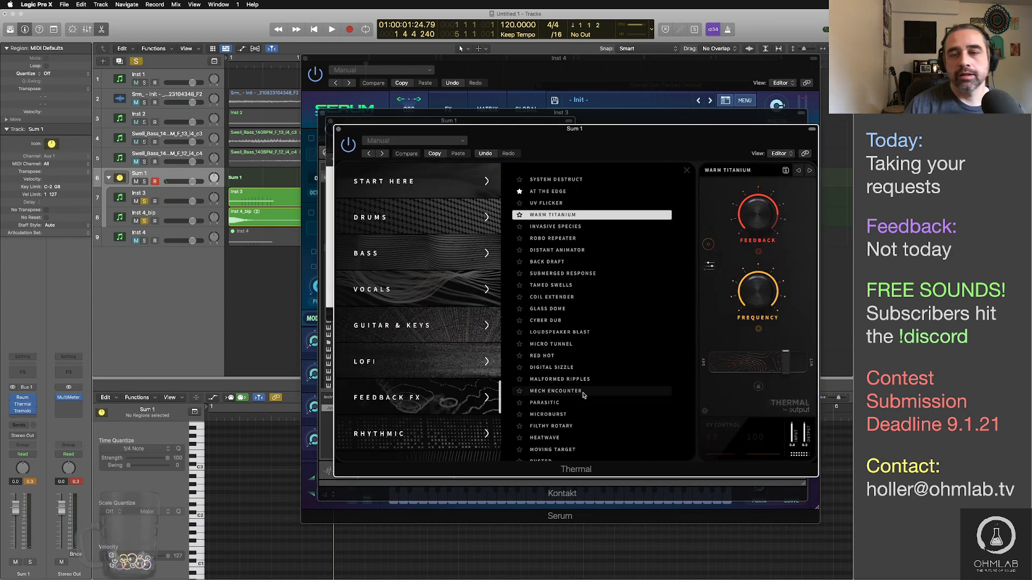
pyautogui.click(710, 267)
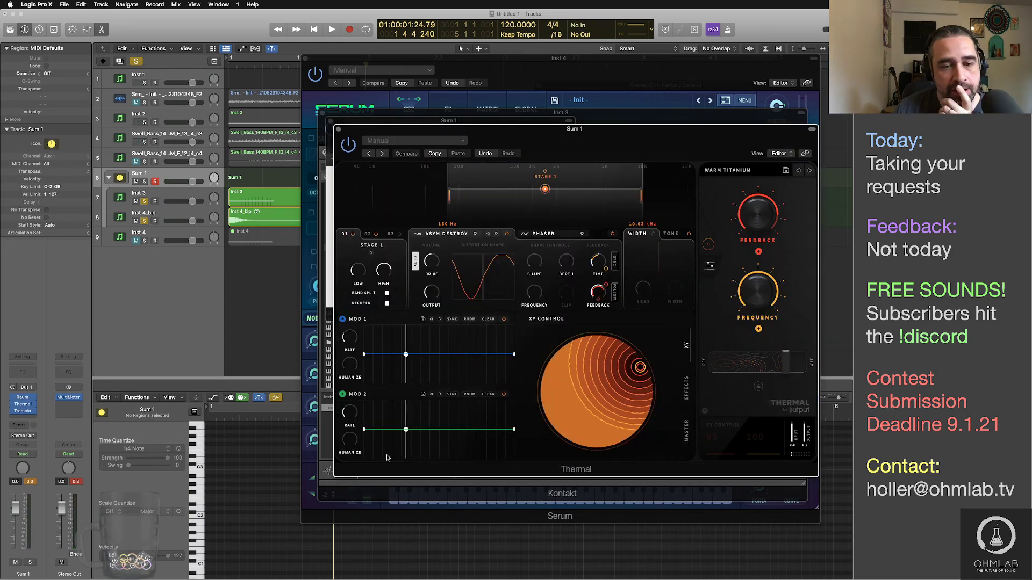
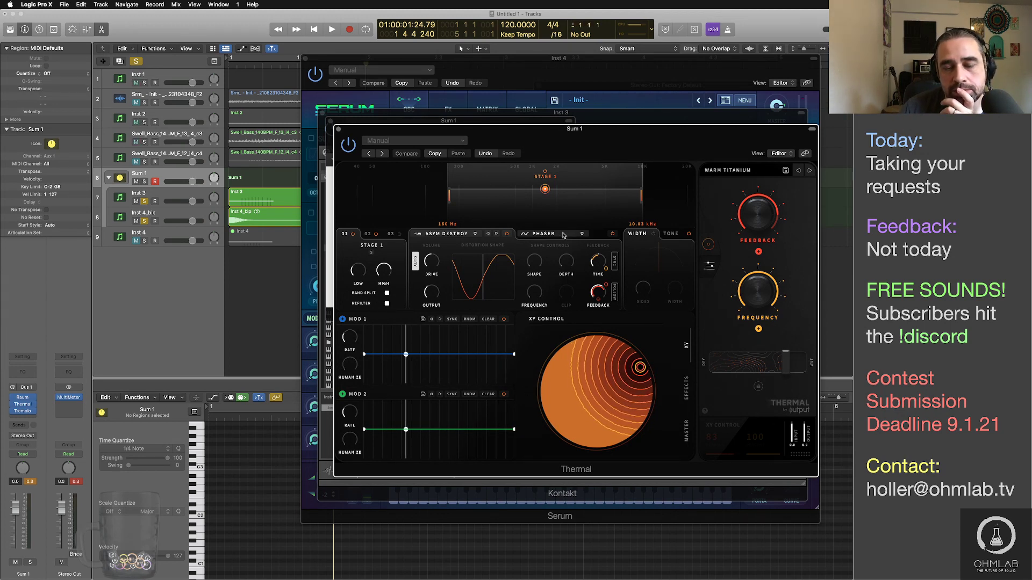
pyautogui.click(232, 273)
pyautogui.press('space')
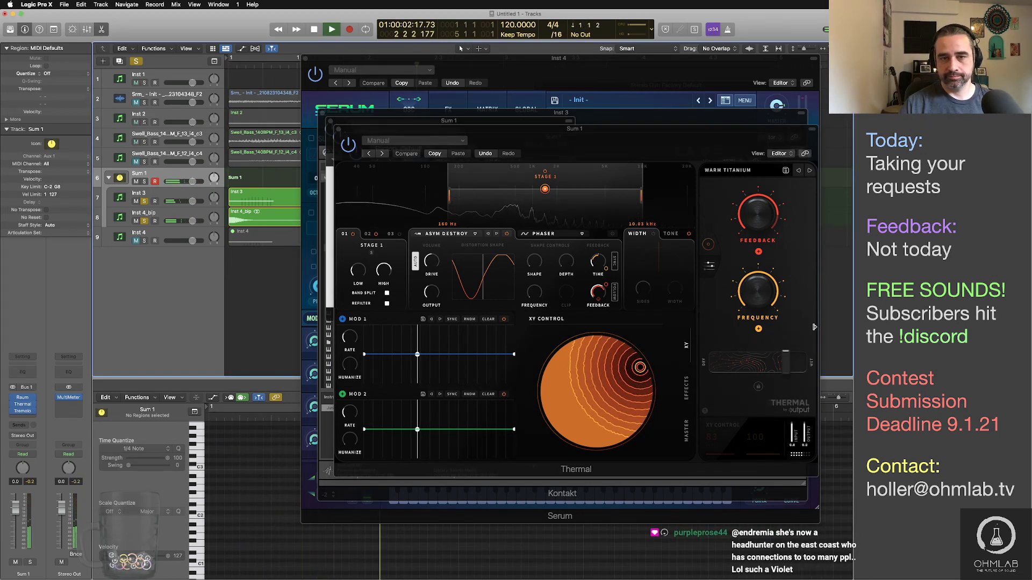
pyautogui.press('space')
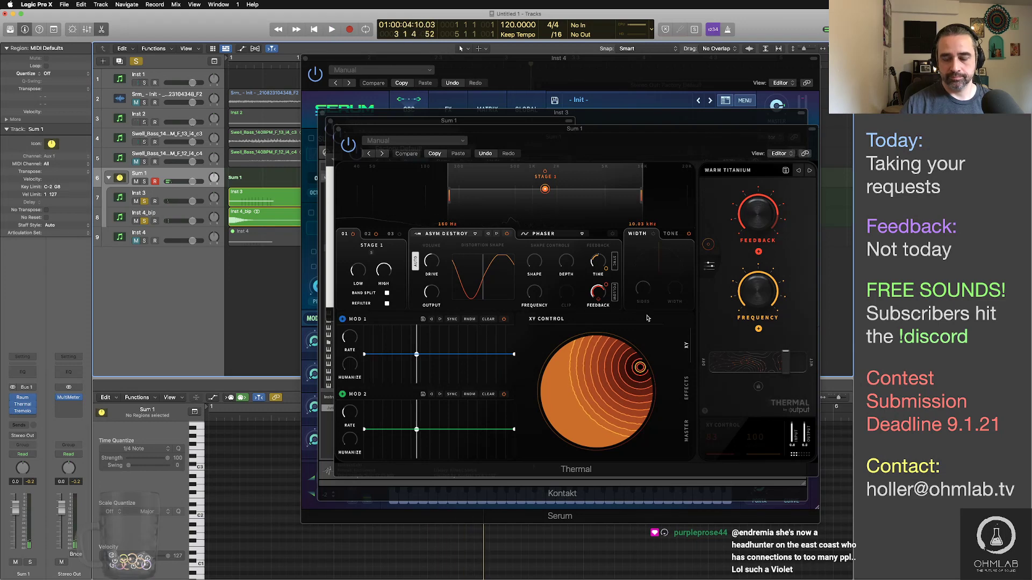
pyautogui.press('Return')
pyautogui.press('space')
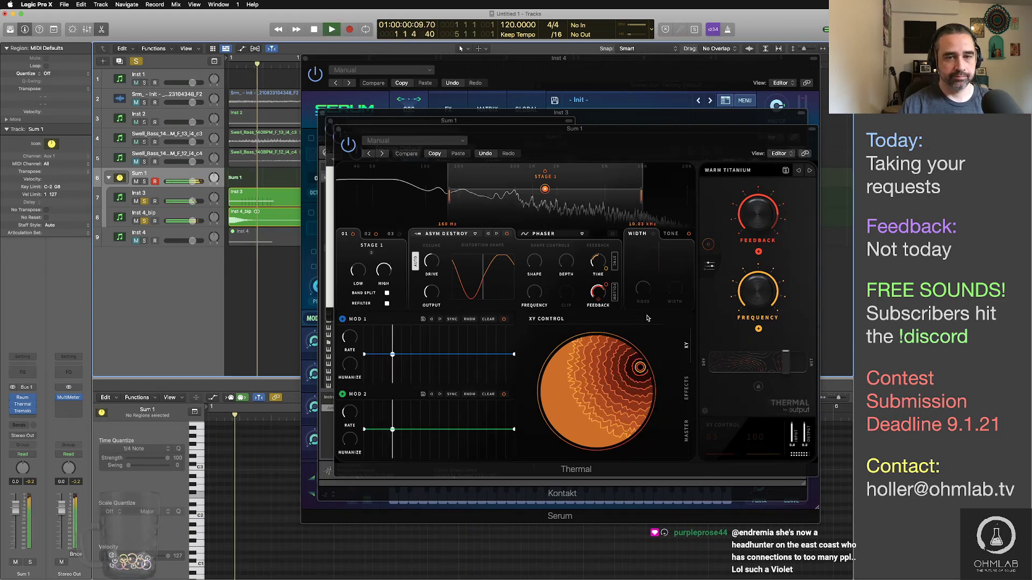
pyautogui.press('space')
# Step: Close the Thermal and Kontakt windows and bounce the Inst 3 region in place
pyautogui.click(338, 129)
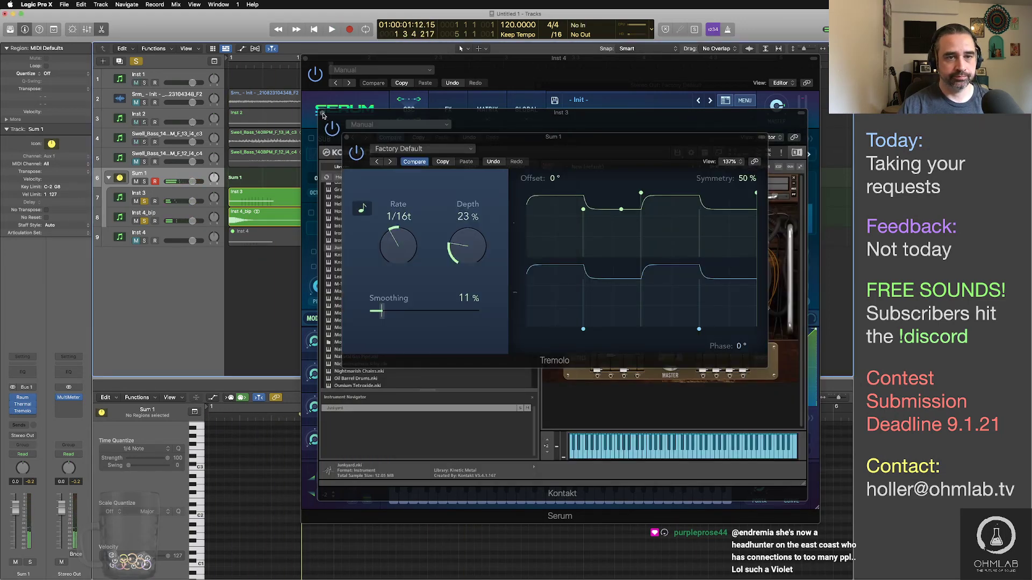
pyautogui.click(322, 114)
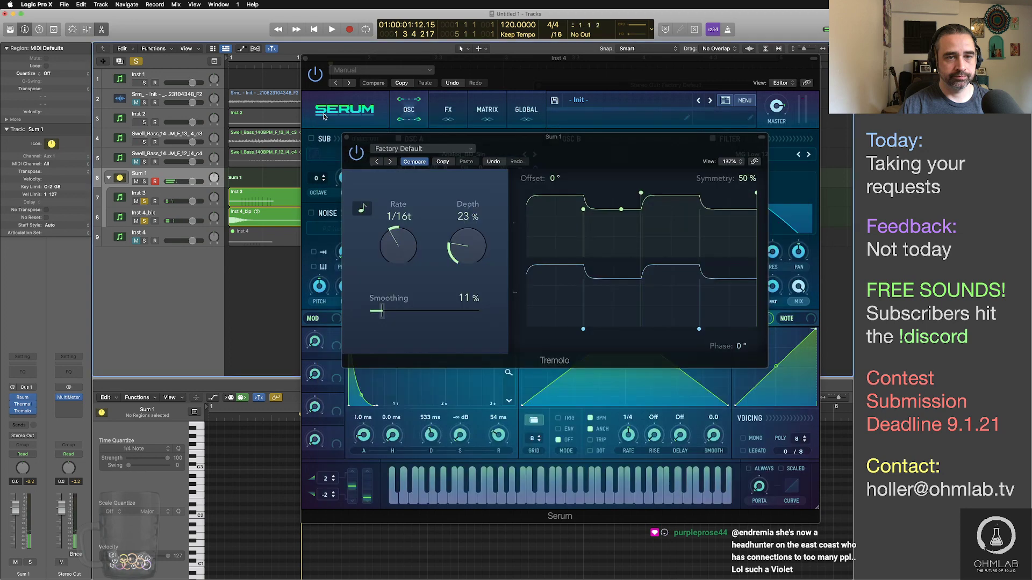
pyautogui.click(164, 199)
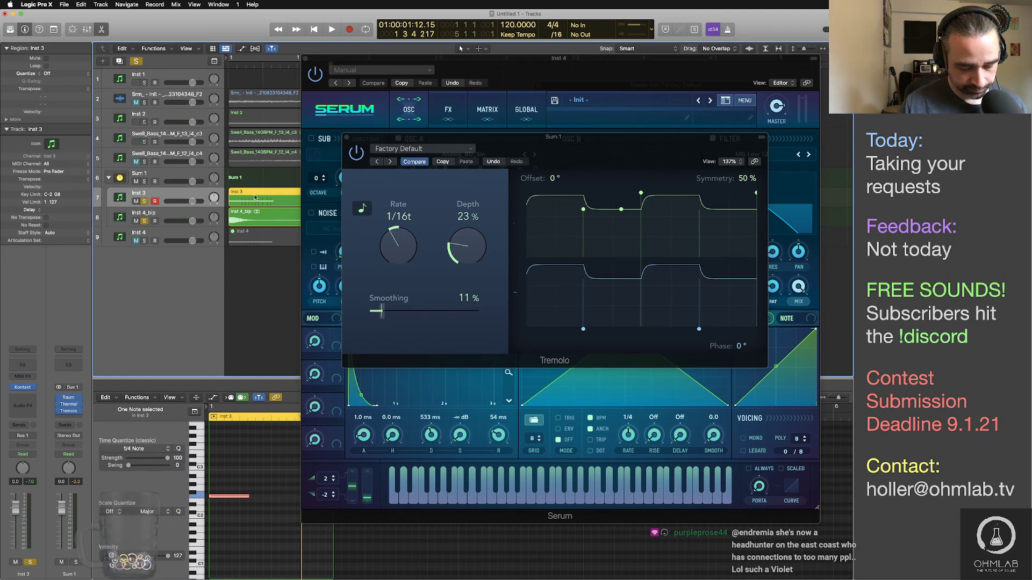
pyautogui.press('v')
pyautogui.hotkey('ctrl', 'b')
pyautogui.press('Return')
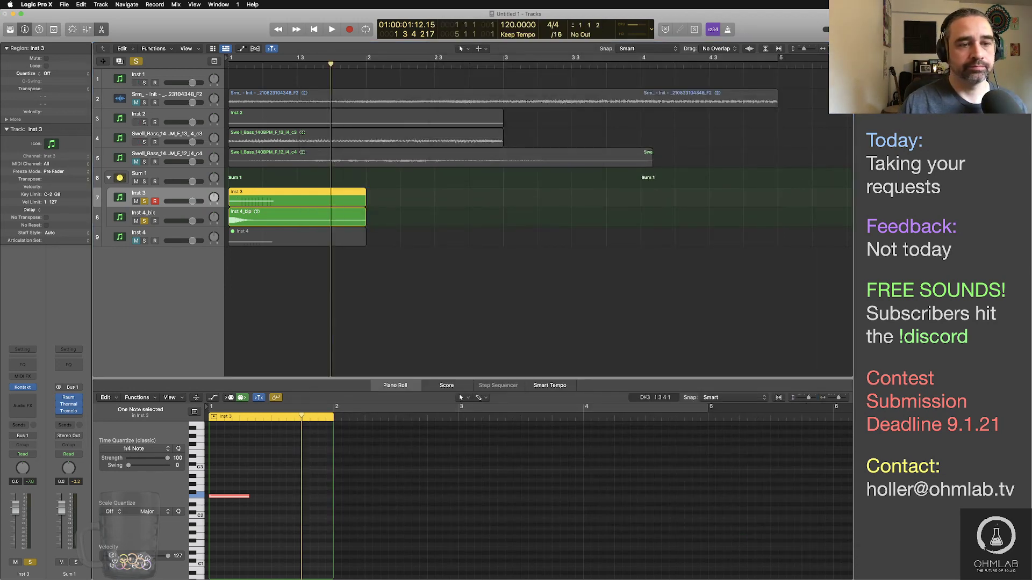
pyautogui.press('v')
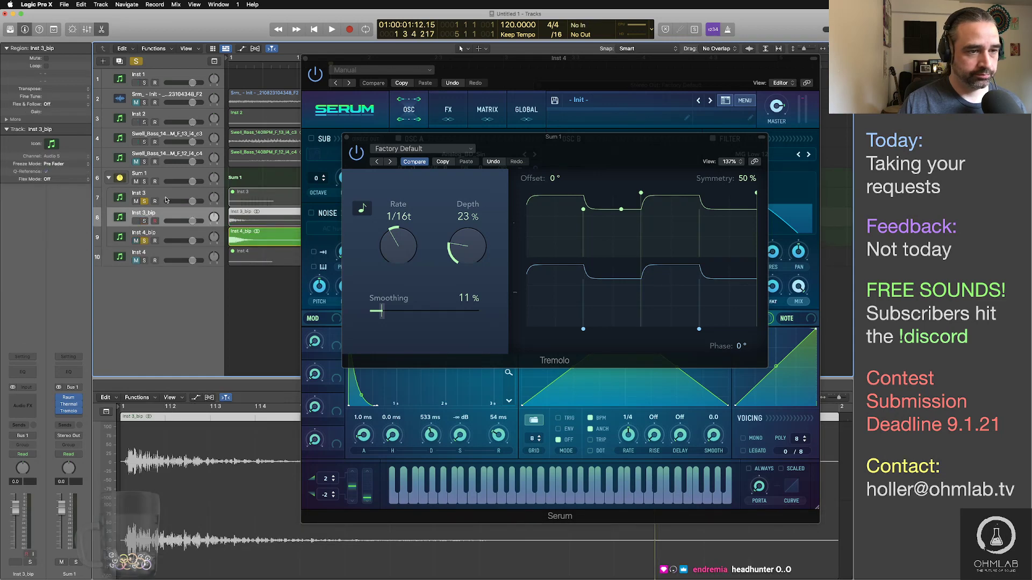
# Step: Move the original Inst 3 track below Inst 4_bip, unsolo it and solo Inst 3_bip instead
pyautogui.moveTo(153, 214); pyautogui.dragTo(153, 235)
pyautogui.moveTo(152, 245); pyautogui.dragTo(146, 246)
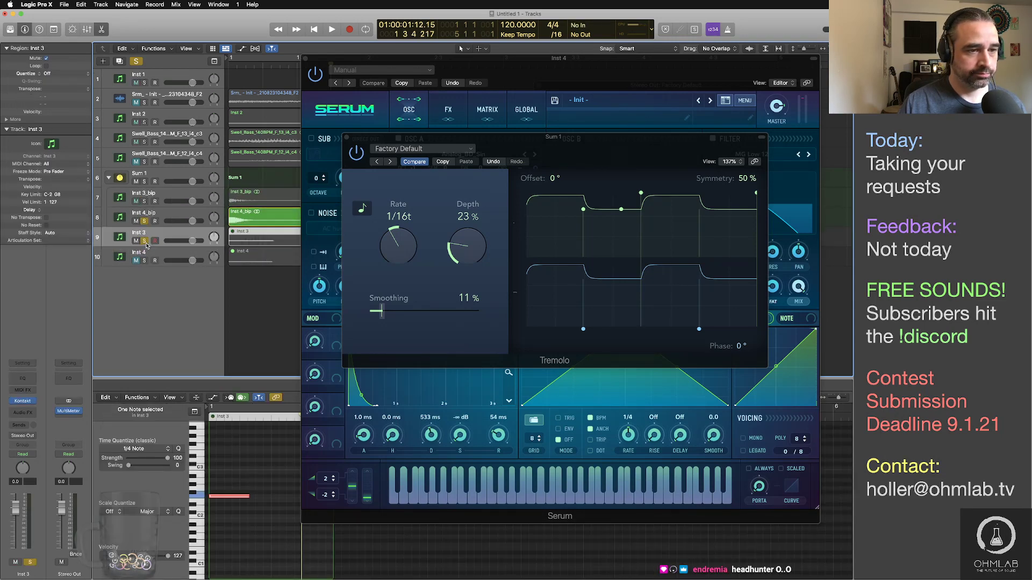
pyautogui.click(156, 201)
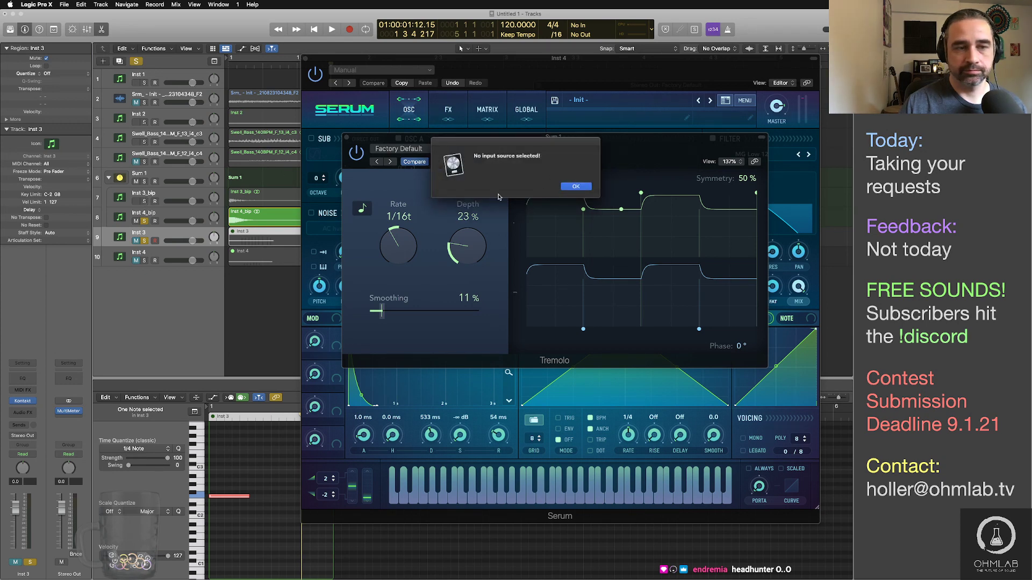
pyautogui.click(575, 186)
pyautogui.click(145, 200)
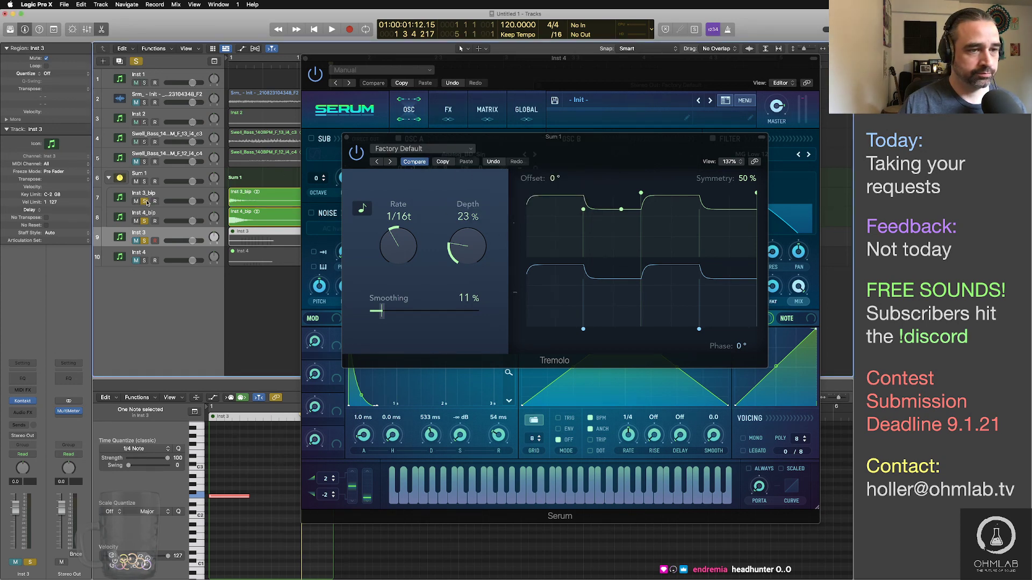
# Step: Clear the solos on the two bounced tracks, solo the Sum 1 stack and play it
pyautogui.click(172, 182)
pyautogui.click(144, 200)
pyautogui.click(144, 221)
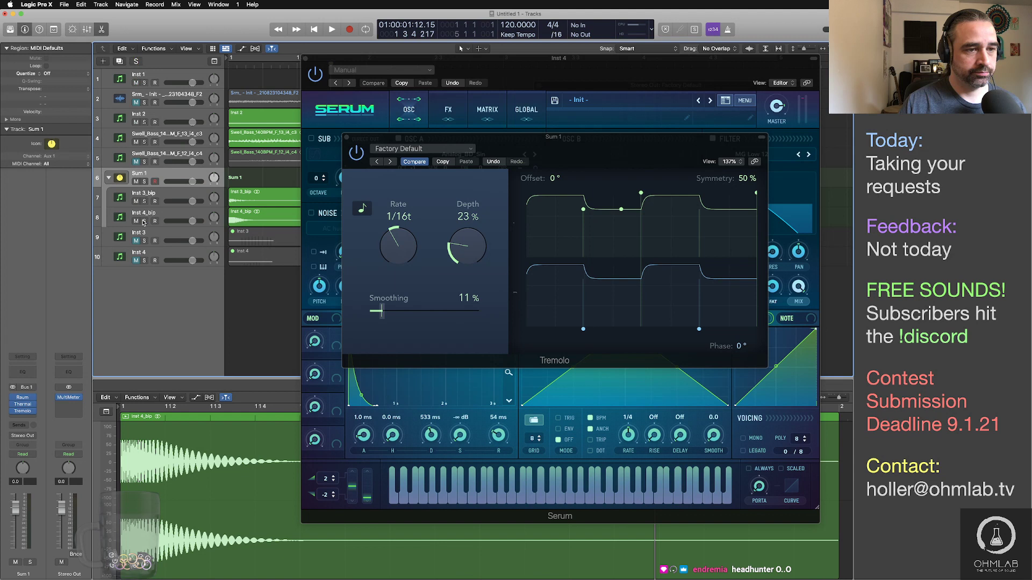
pyautogui.click(144, 182)
pyautogui.press('space')
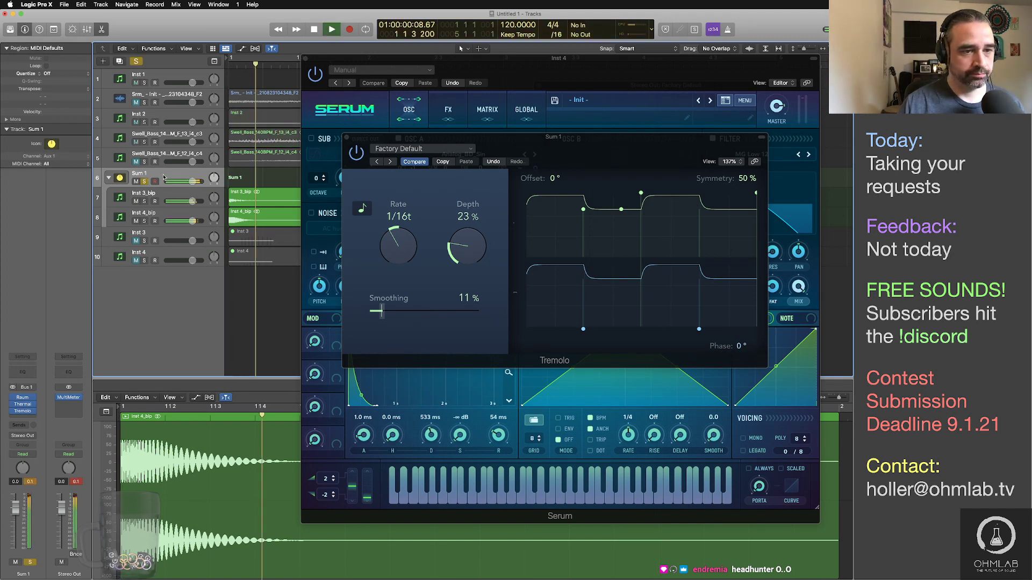
pyautogui.press('space')
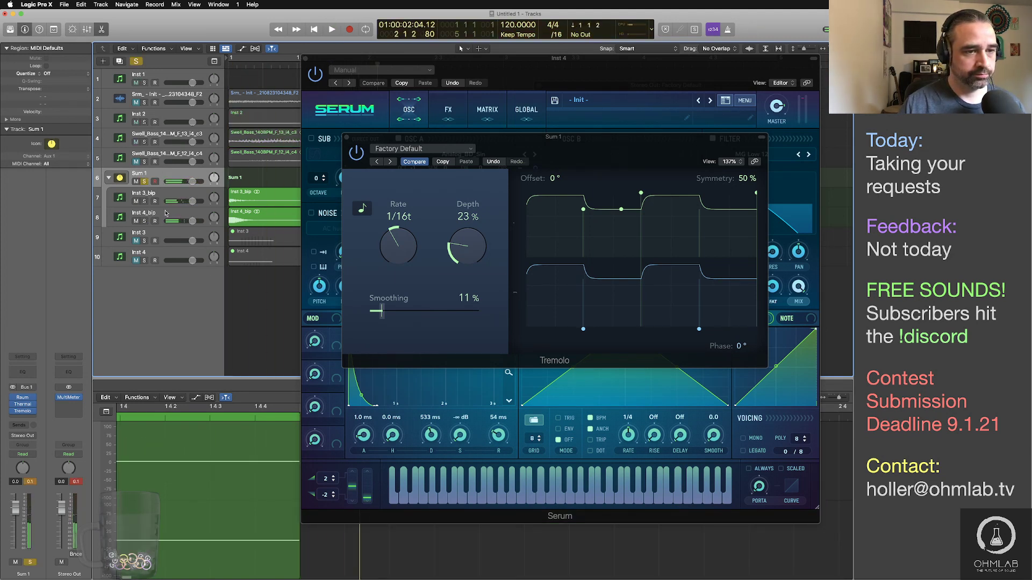
# Step: Audition Inst 3_bip soloed on its own in place of the stack, replaying from the start
pyautogui.click(145, 183)
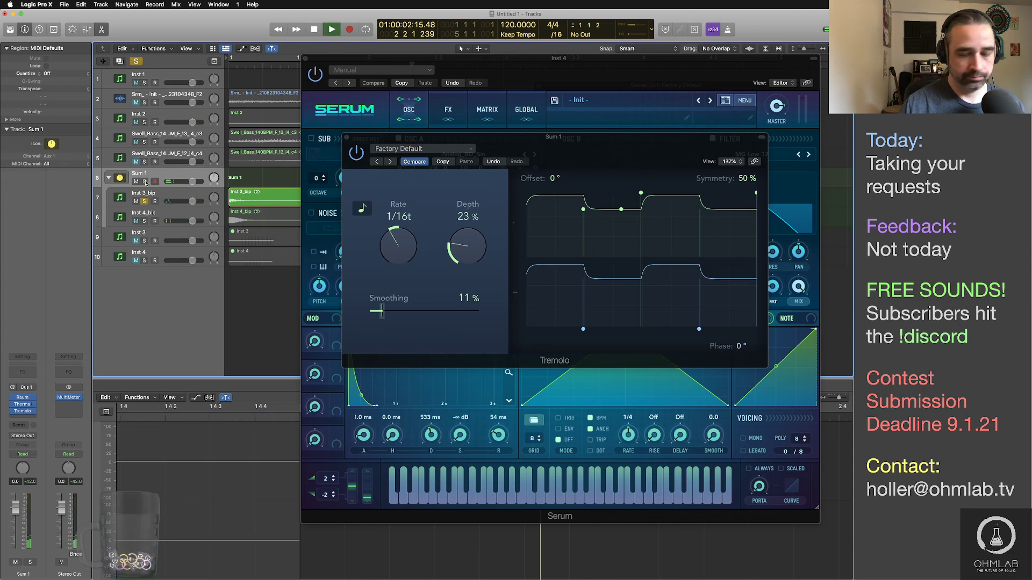
pyautogui.press('space')
pyautogui.press('Return')
pyautogui.press('space')
pyautogui.press('space')
pyautogui.press('Return')
pyautogui.press('space')
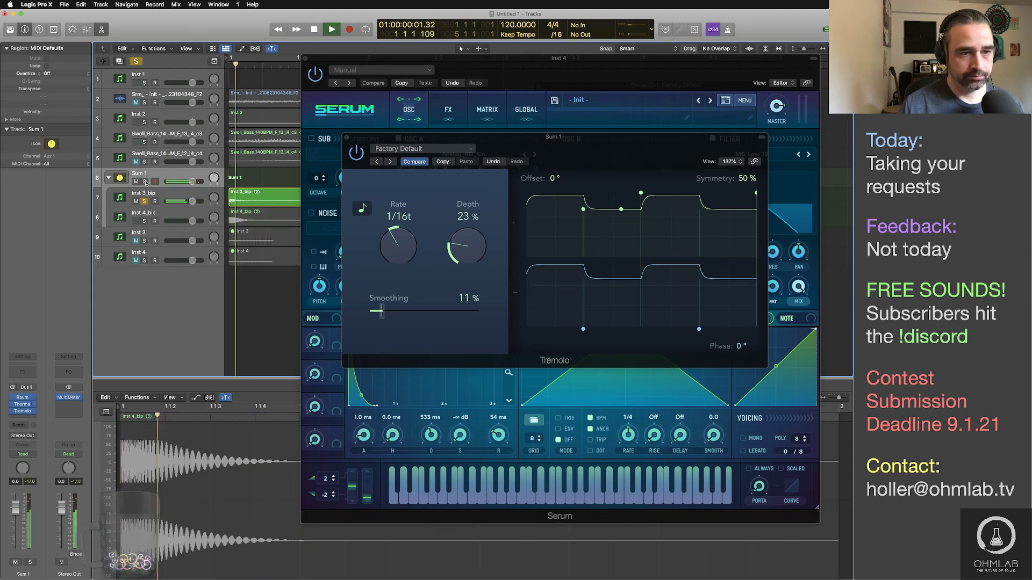
pyautogui.press('space')
# Step: Switch the solo to Inst 4_bip and audition that layer repeatedly from the start
pyautogui.click(144, 220)
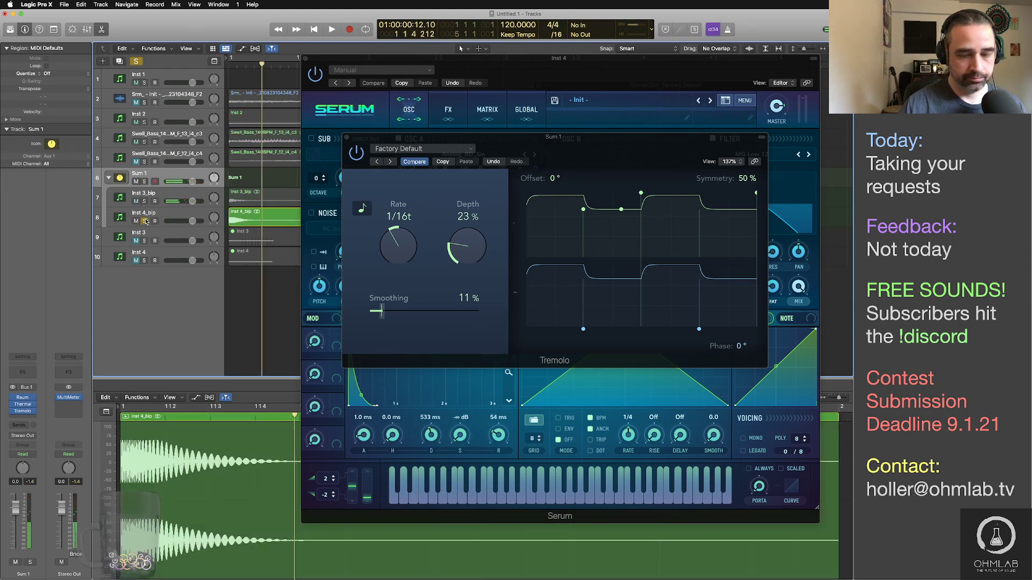
pyautogui.press('Return')
pyautogui.press('space')
pyautogui.press('space')
pyautogui.press('Return')
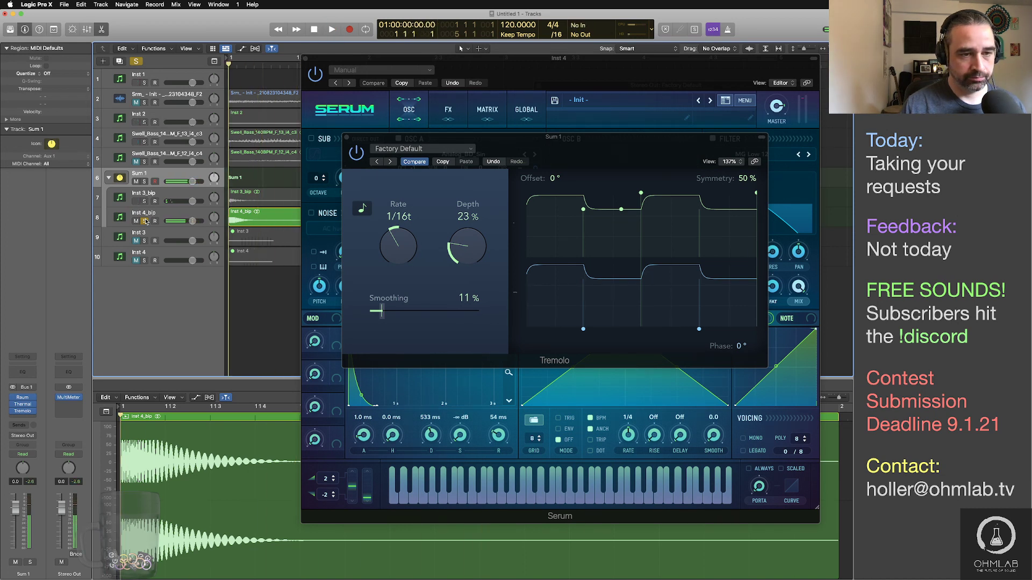
pyautogui.press('space')
pyautogui.press('space')
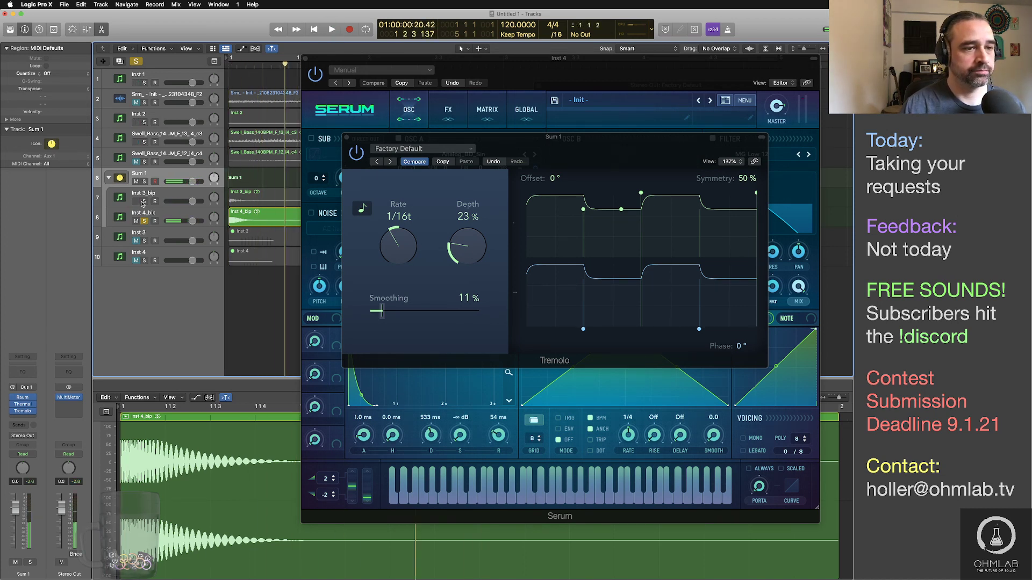
# Step: Solo the Sum 1 stack again and lower the Inst 3_bip volume slightly while auditioning the blend
pyautogui.click(144, 221)
pyautogui.click(144, 183)
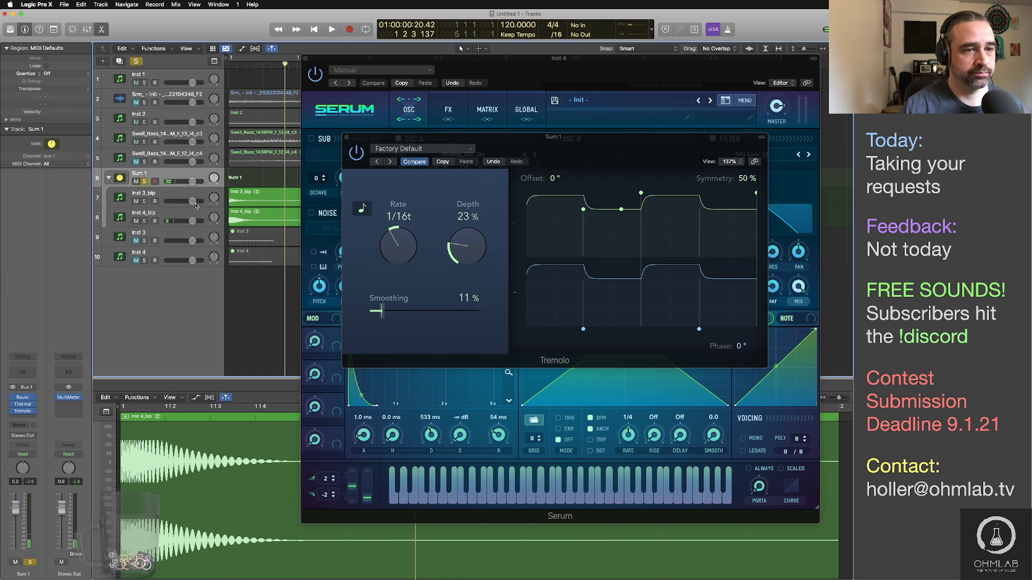
pyautogui.press('space')
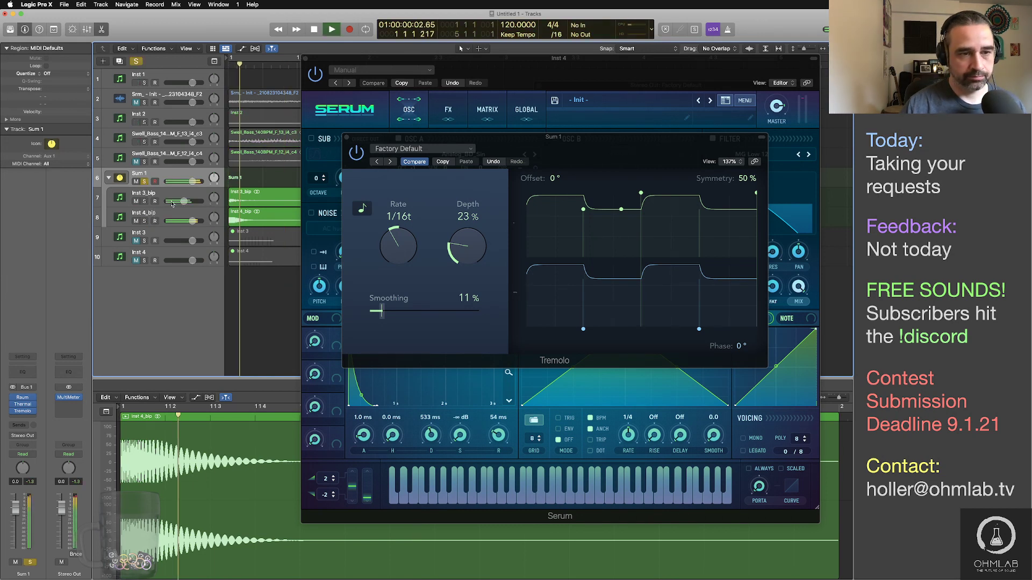
pyautogui.press('space')
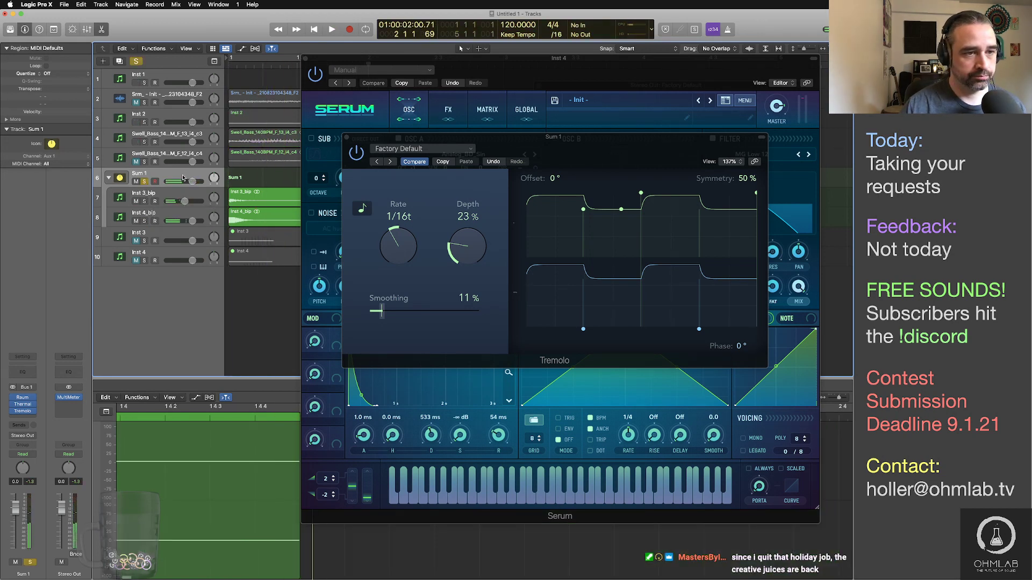
# Step: Open Thermal on Sum 1, load the Vivisepulture preset from its Extreme category and audition the stack
pyautogui.click(23, 404)
pyautogui.click(743, 168)
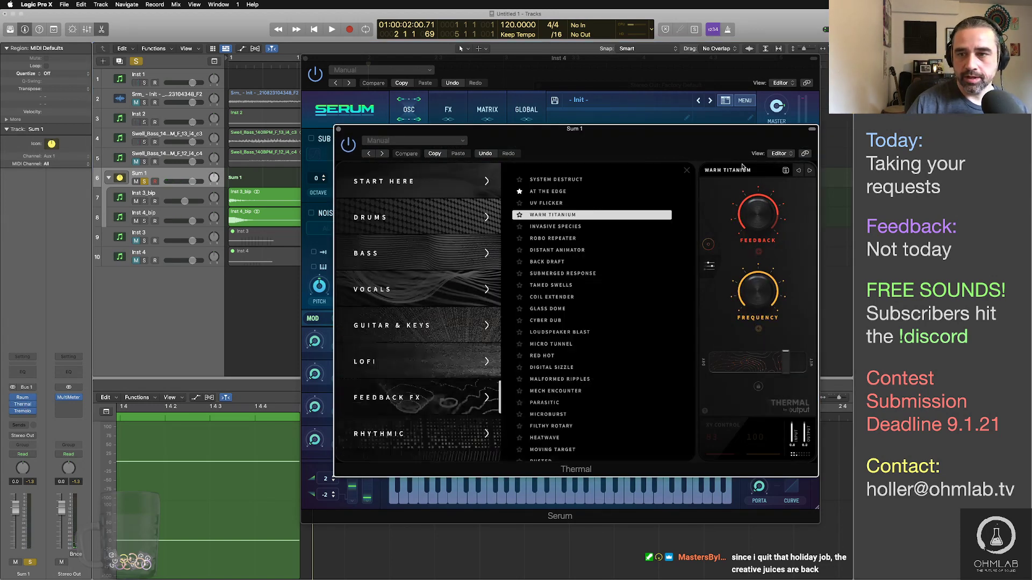
pyautogui.moveTo(723, 146); pyautogui.dragTo(689, 73)
pyautogui.scroll(-5, 416, 311)
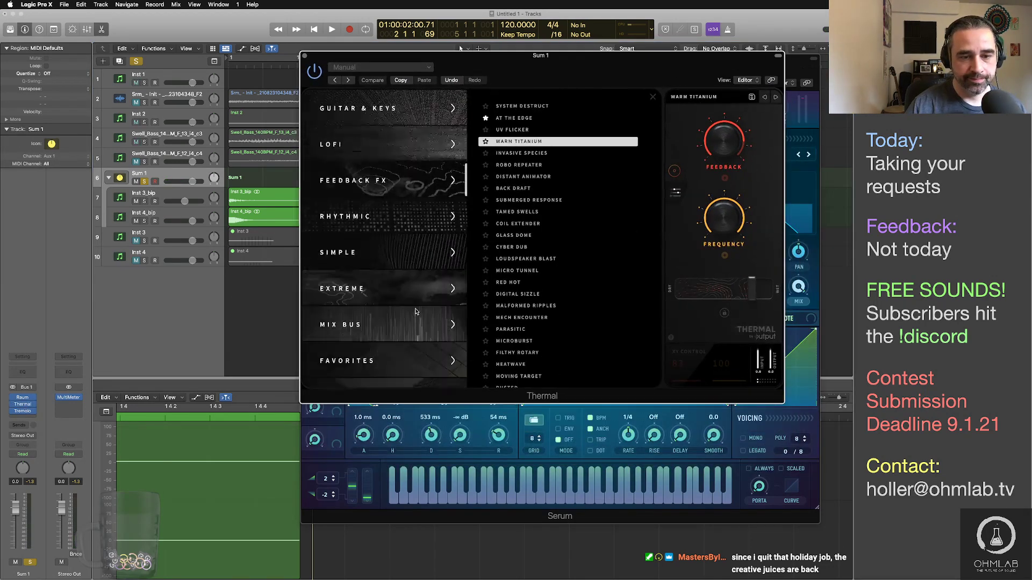
pyautogui.scroll(-1, 416, 312)
pyautogui.click(383, 263)
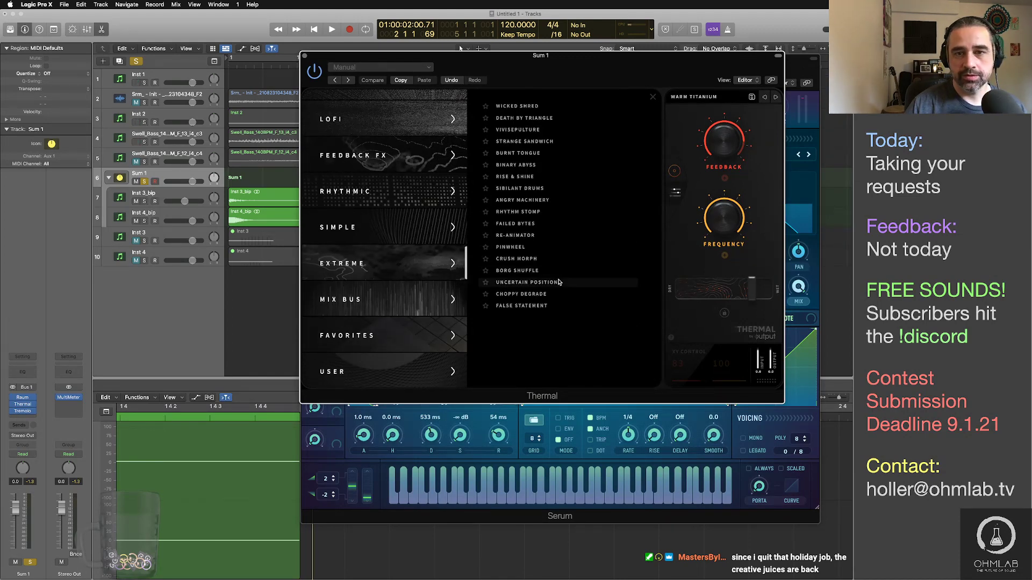
pyautogui.click(537, 130)
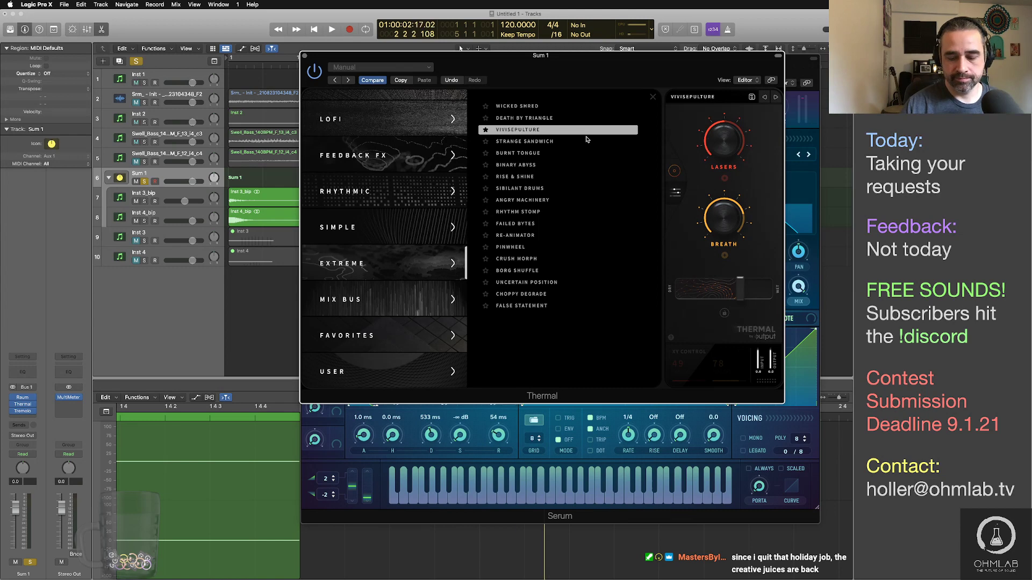
pyautogui.click(248, 333)
pyautogui.press('space')
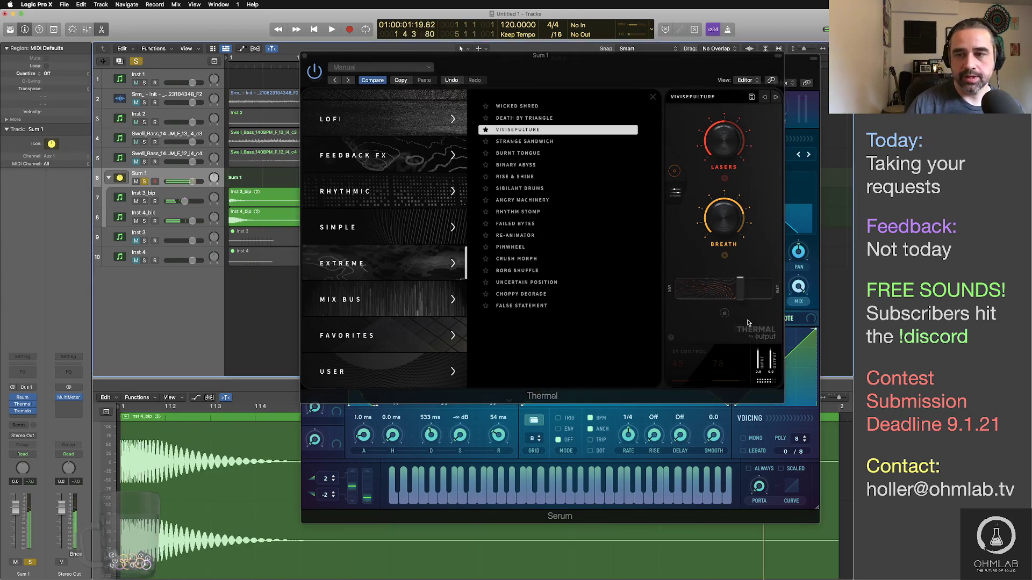
# Step: Adjust Thermal's dry/wet mix on the Vivisepulture preset to 81%, replaying the stack between changes
pyautogui.moveTo(725, 232); pyautogui.dragTo(727, 226)
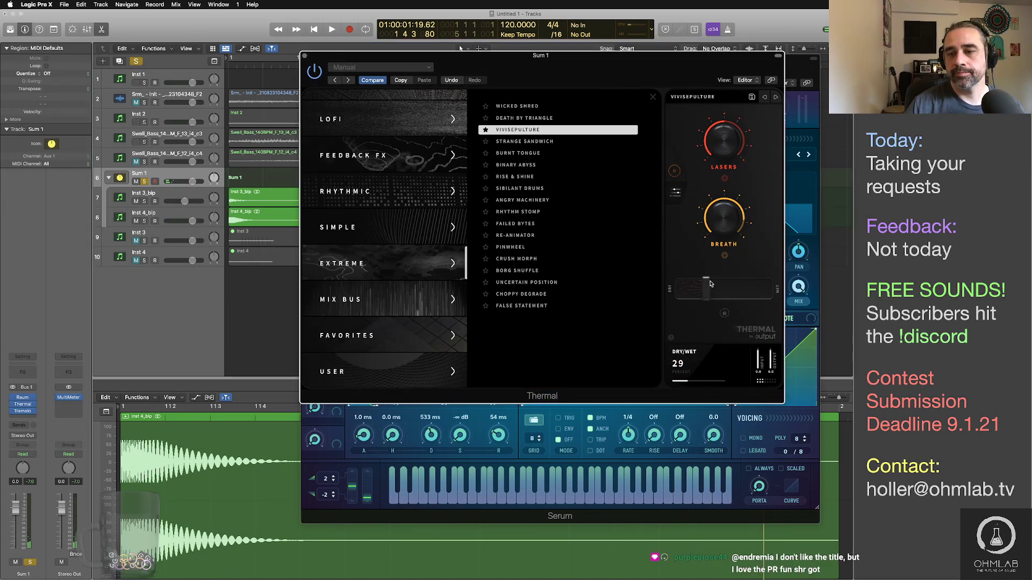
pyautogui.click(284, 335)
pyautogui.press('space')
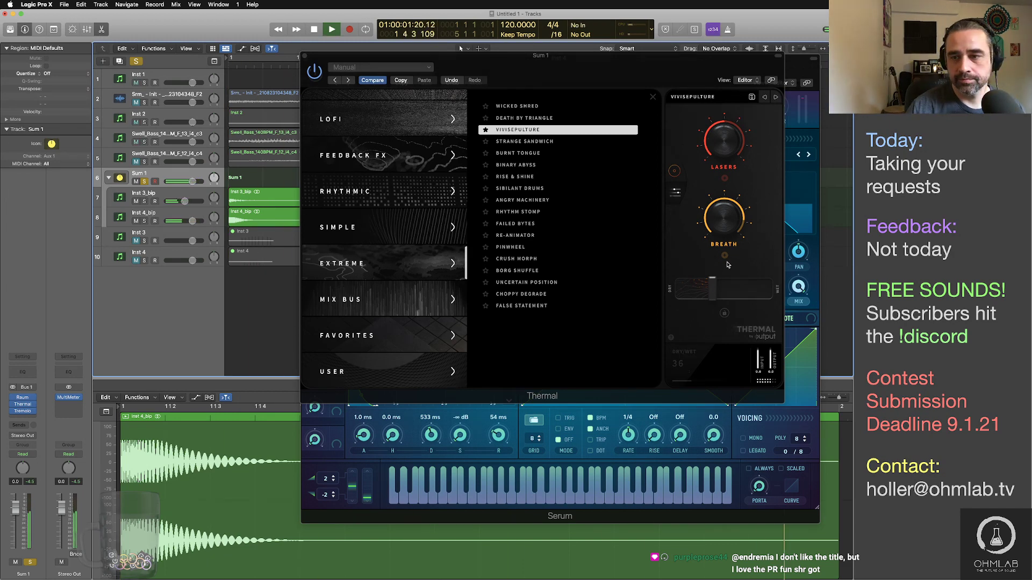
pyautogui.moveTo(714, 290); pyautogui.dragTo(719, 291)
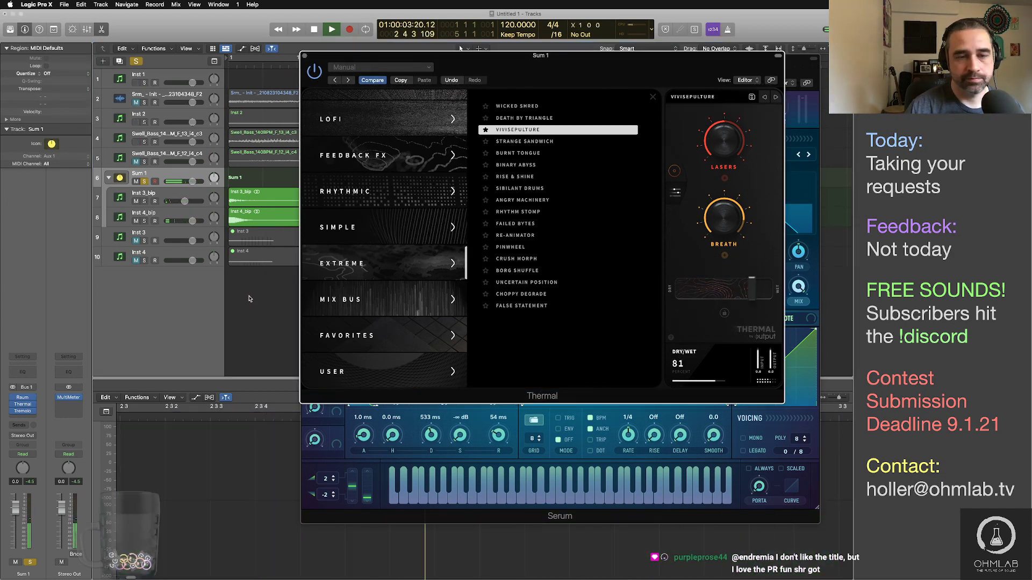
pyautogui.click(259, 309)
pyautogui.press('space')
pyautogui.press('space')
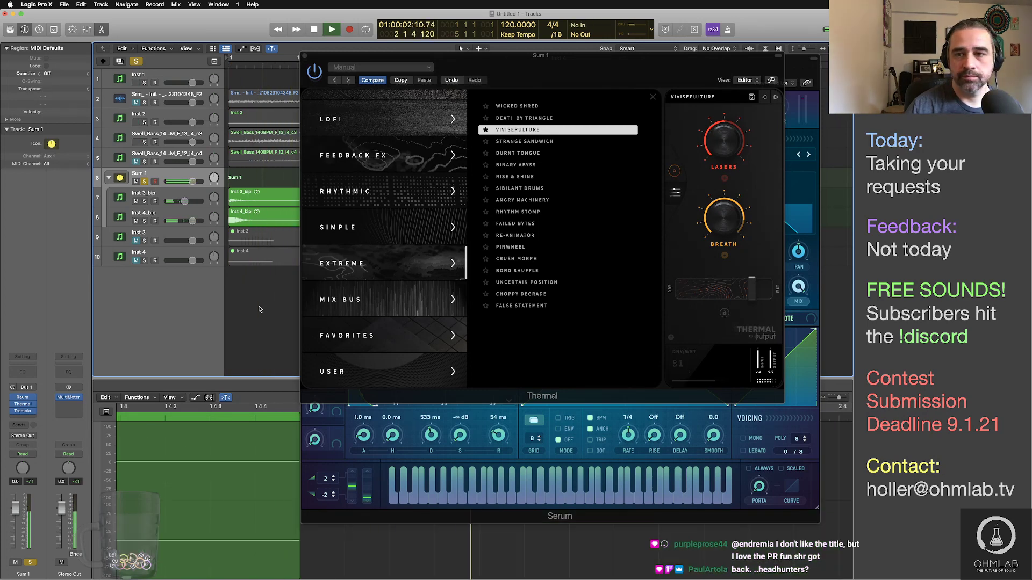
# Step: Sweep Thermal's Lasers macro and bring it down to 28% while auditioning the stack
pyautogui.click(723, 154)
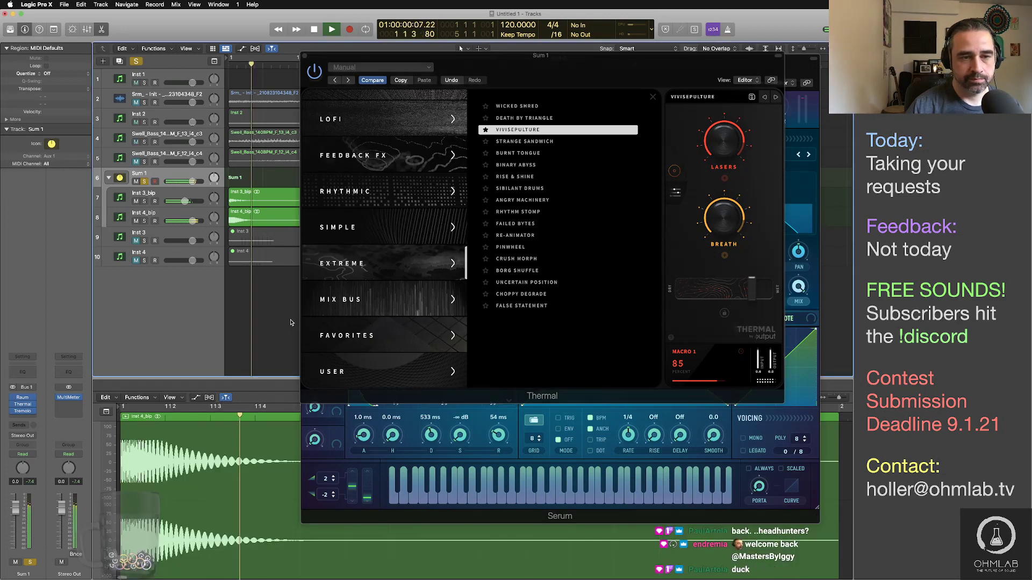
pyautogui.moveTo(706, 145); pyautogui.dragTo(728, 186)
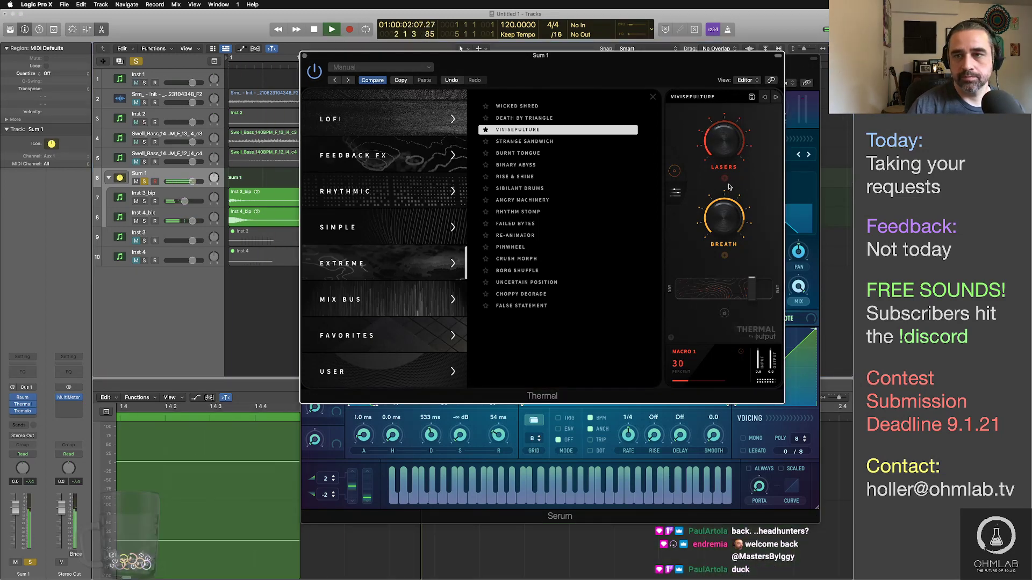
pyautogui.click(243, 318)
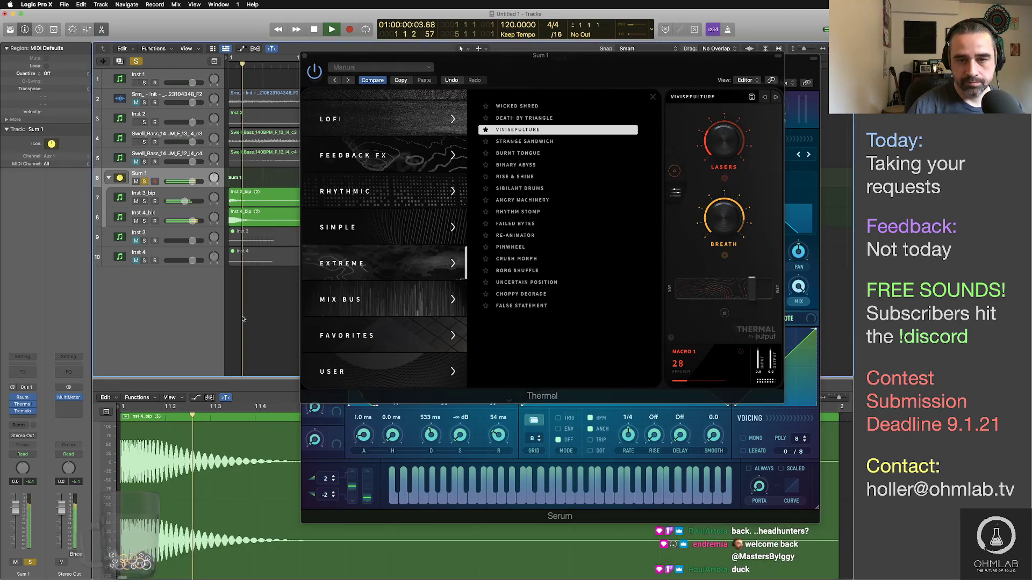
pyautogui.press('space')
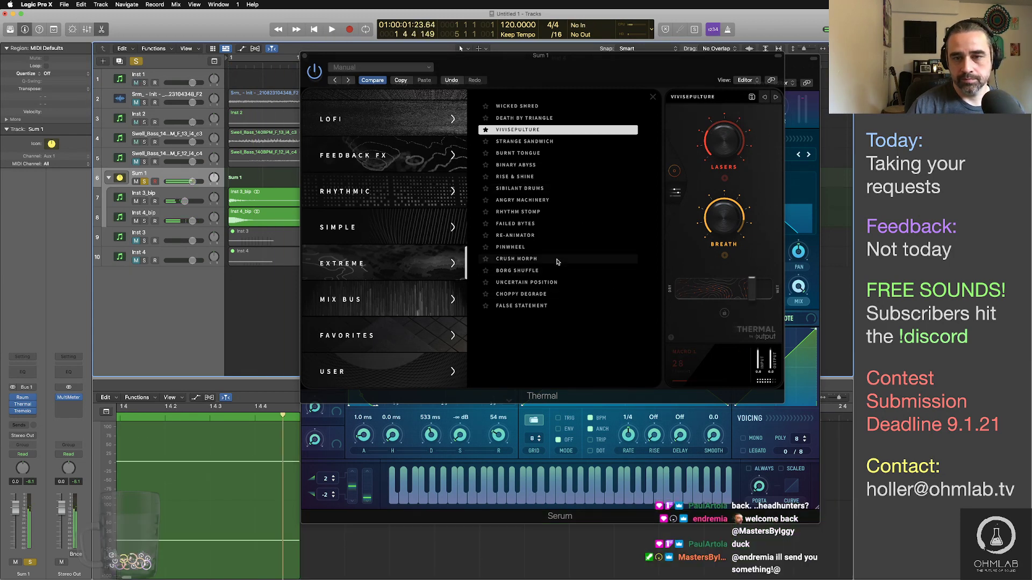
# Step: Load Thermal's Crush Morph preset and set its dry/wet mix to 78%, auditioning the stack before and after
pyautogui.click(580, 262)
pyautogui.click(579, 258)
pyautogui.click(283, 299)
pyautogui.press('space')
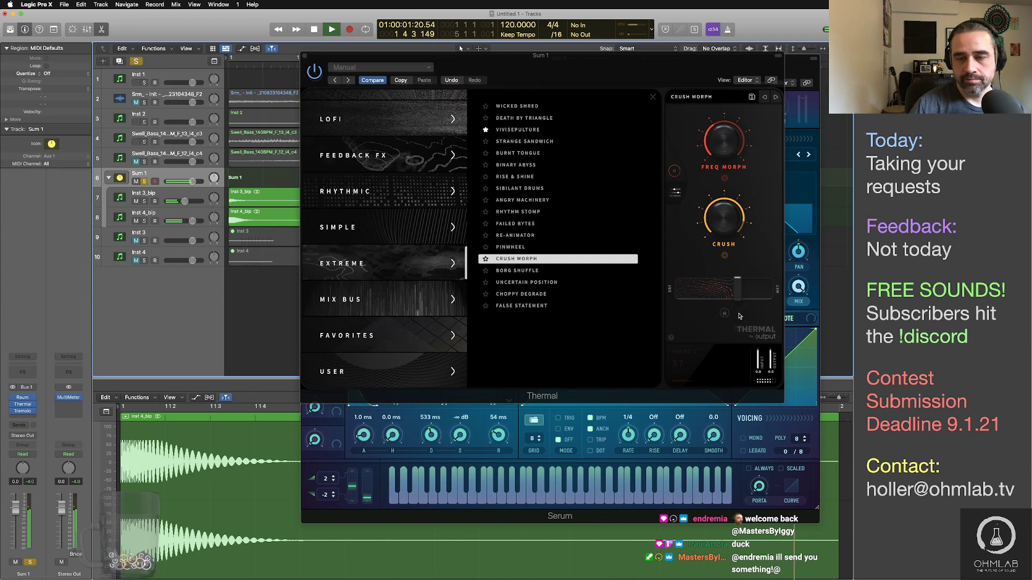
pyautogui.press('space')
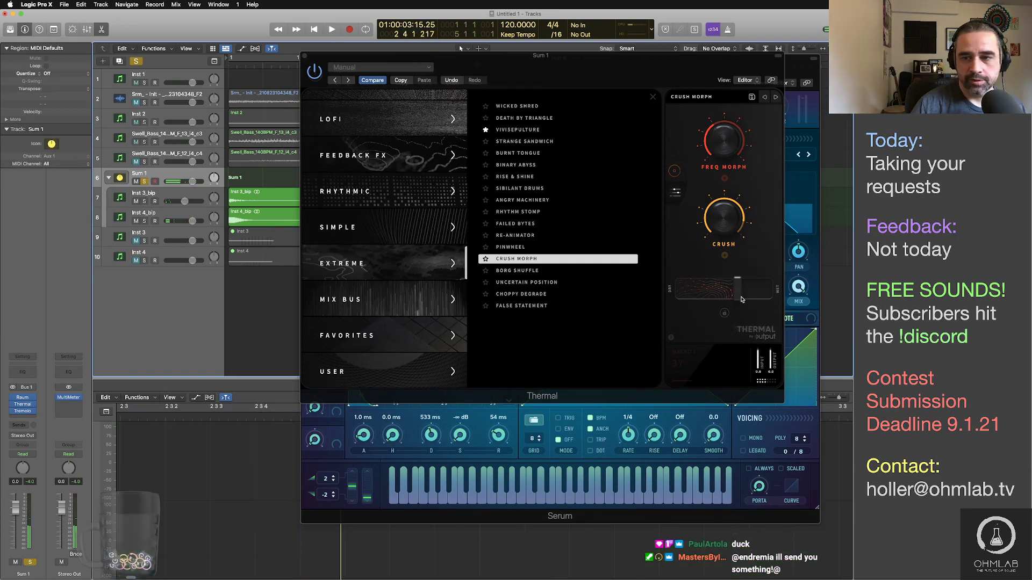
pyautogui.moveTo(741, 294); pyautogui.dragTo(745, 296)
pyautogui.click(265, 333)
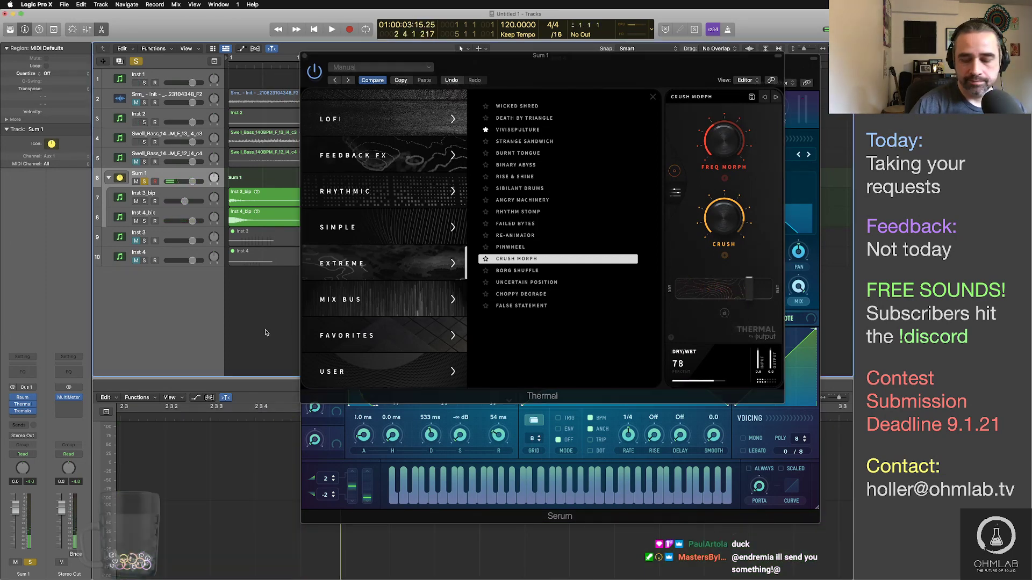
pyautogui.press('space')
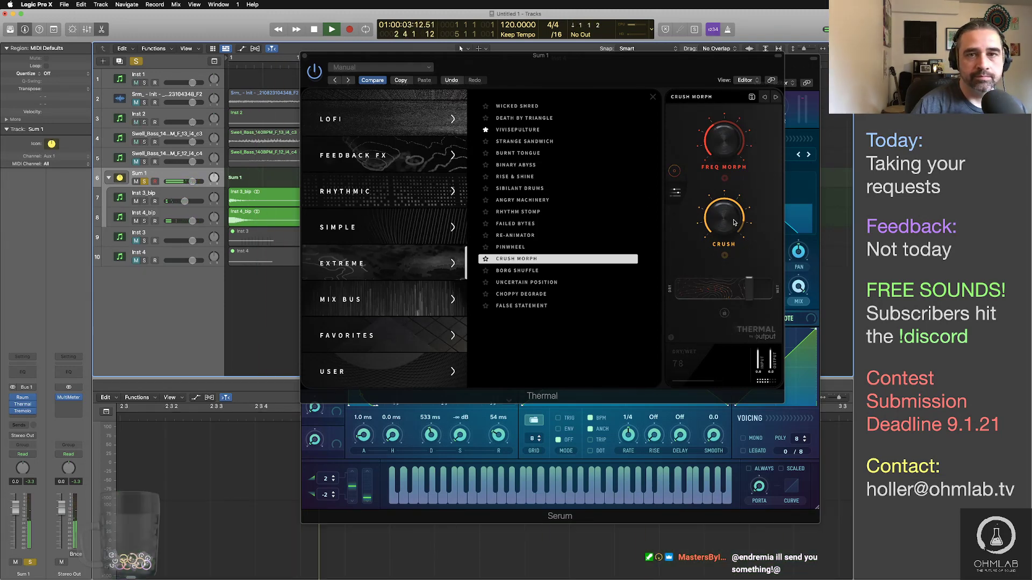
# Step: Stop playback, close the Serum and Thermal windows, and replay the stack with the MultiMeter's goniometer in view
pyautogui.moveTo(477, 67); pyautogui.dragTo(478, 135)
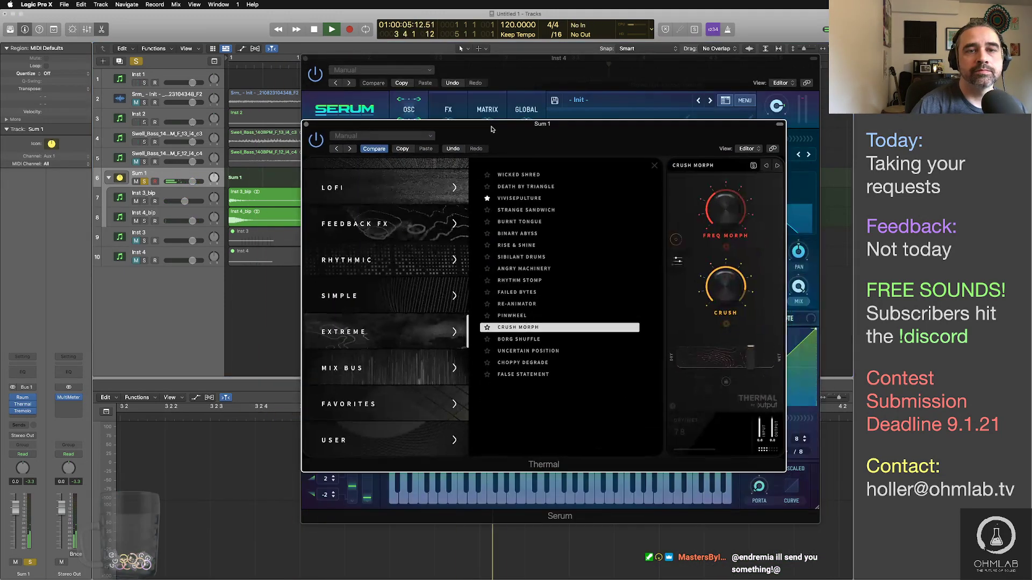
pyautogui.press('space')
pyautogui.click(305, 59)
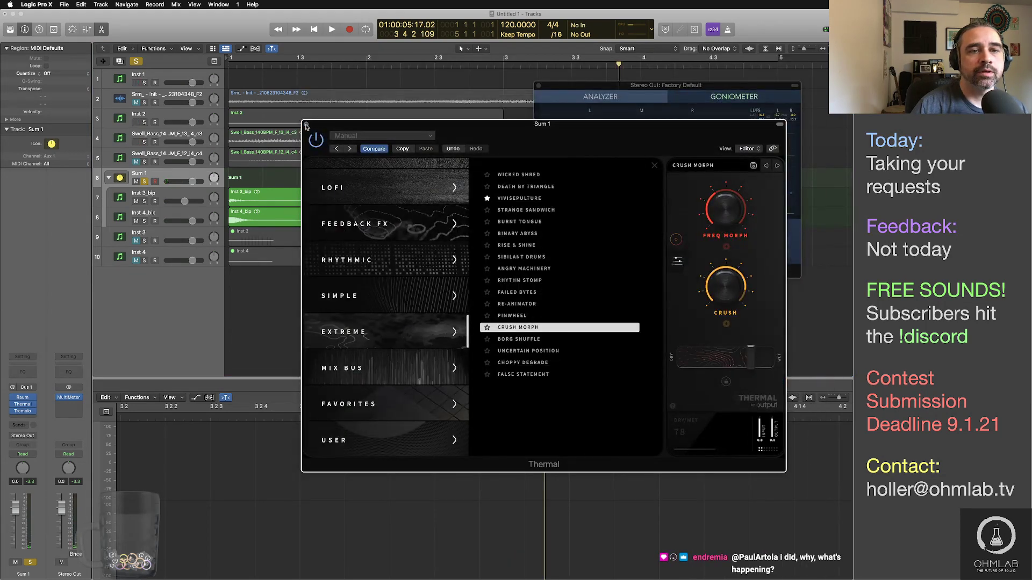
pyautogui.click(306, 124)
pyautogui.click(348, 140)
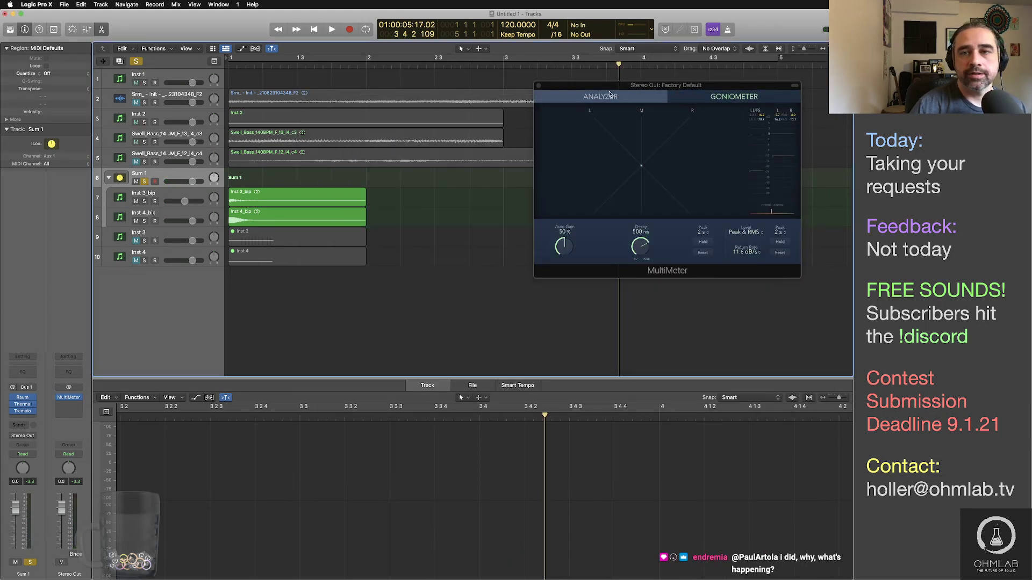
pyautogui.click(610, 88)
pyautogui.press('space')
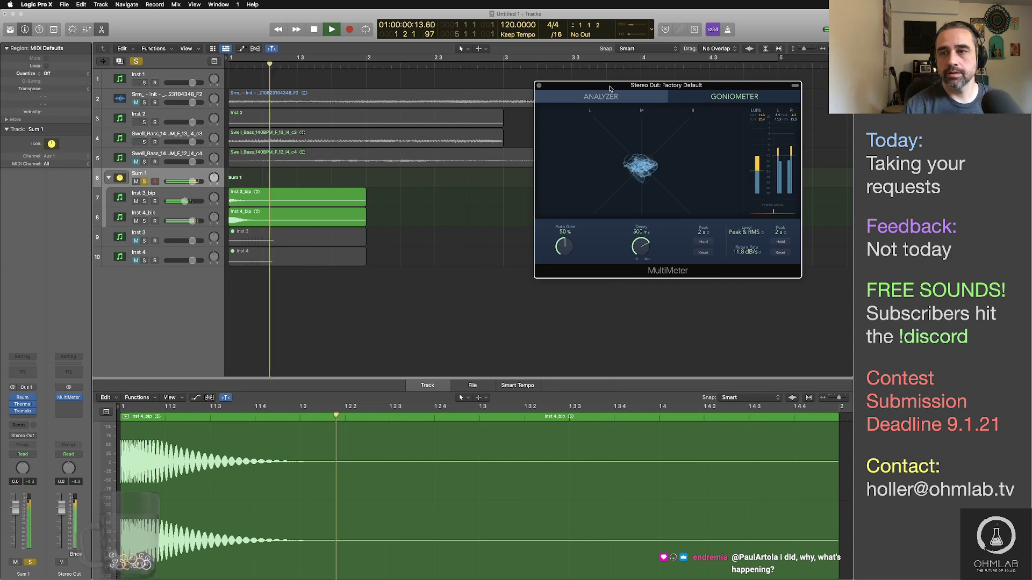
# Step: Stop playback and insert a stereo Compressor after Tremolo on the Sum 1 stack
pyautogui.press('space')
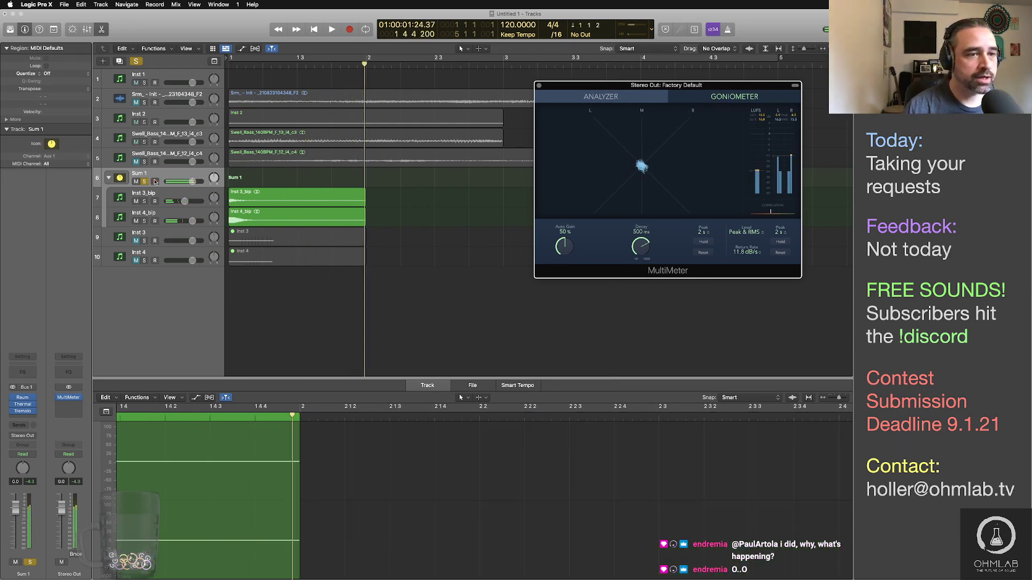
pyautogui.click(154, 181)
pyautogui.click(29, 418)
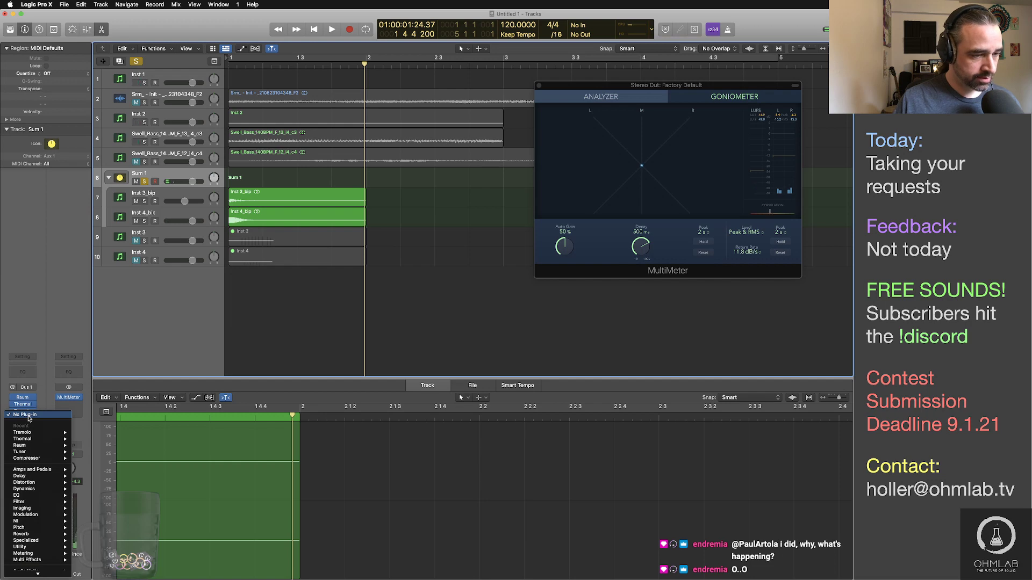
pyautogui.moveTo(33, 459)
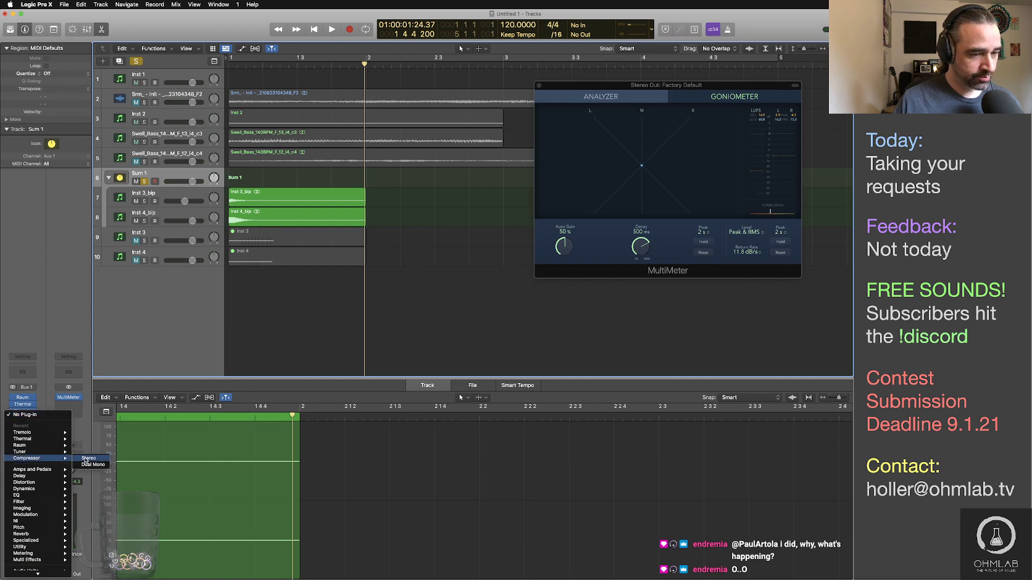
pyautogui.click(88, 458)
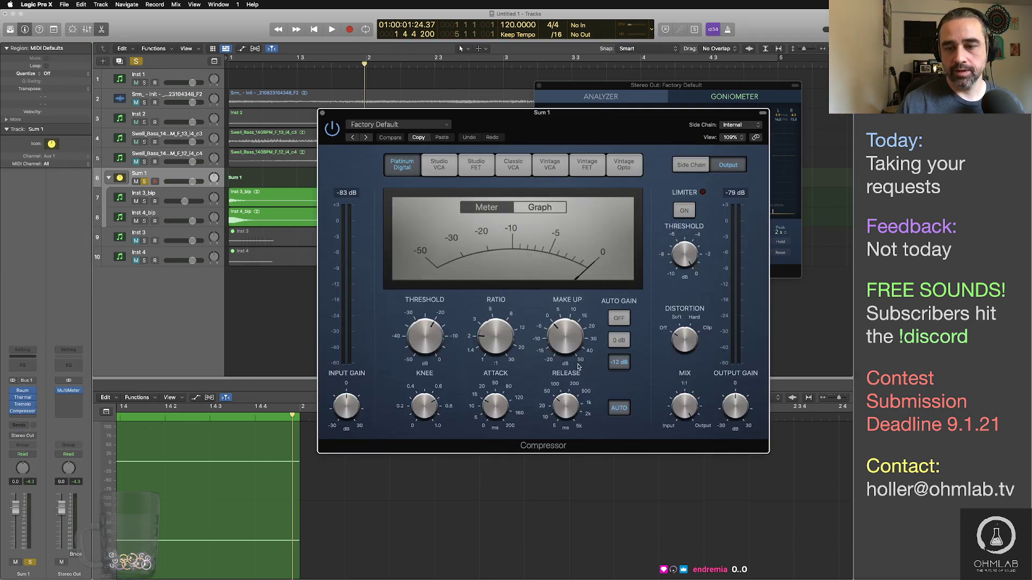
# Step: Raise the Compressor's threshold, switch its auto gain off, and audition the stack from the start
pyautogui.moveTo(435, 346); pyautogui.dragTo(436, 330)
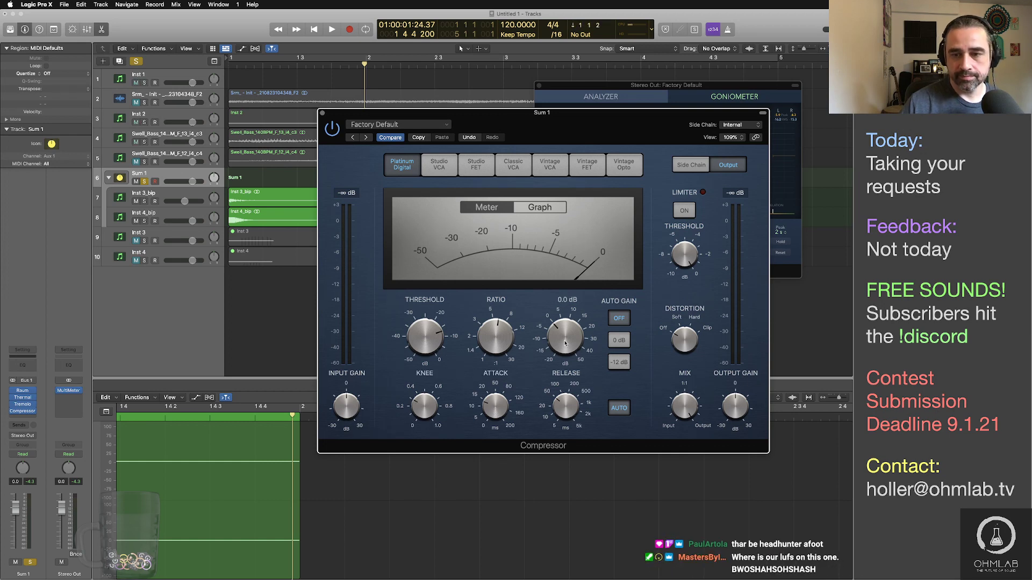
pyautogui.press('Return')
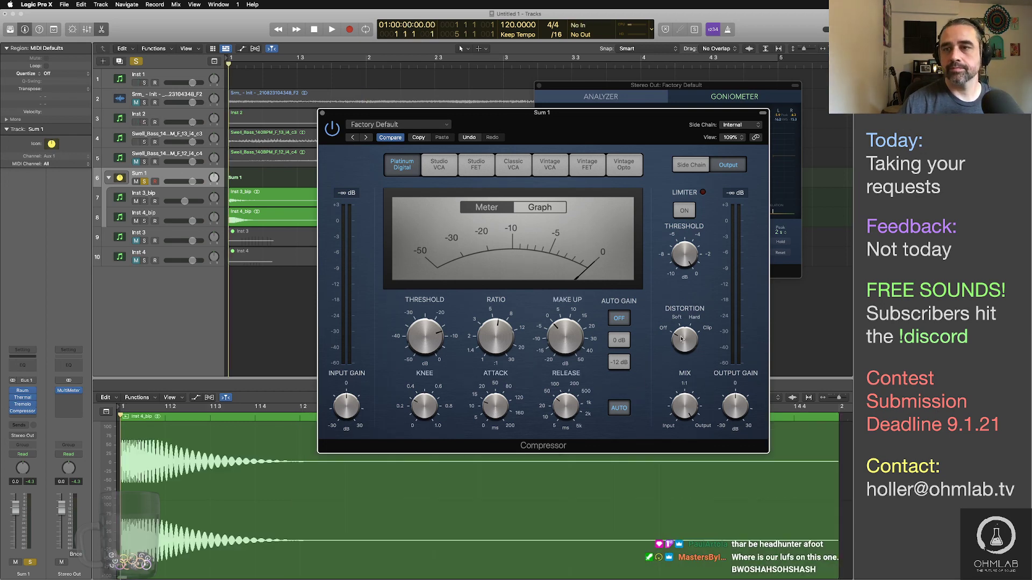
pyautogui.moveTo(649, 124); pyautogui.dragTo(562, 121)
pyautogui.press('space')
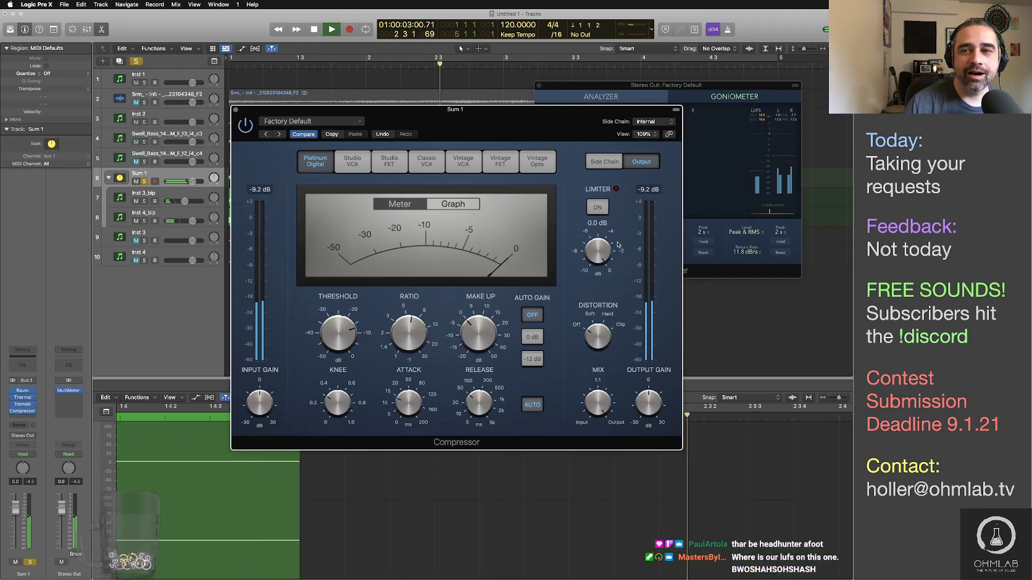
pyautogui.press('space')
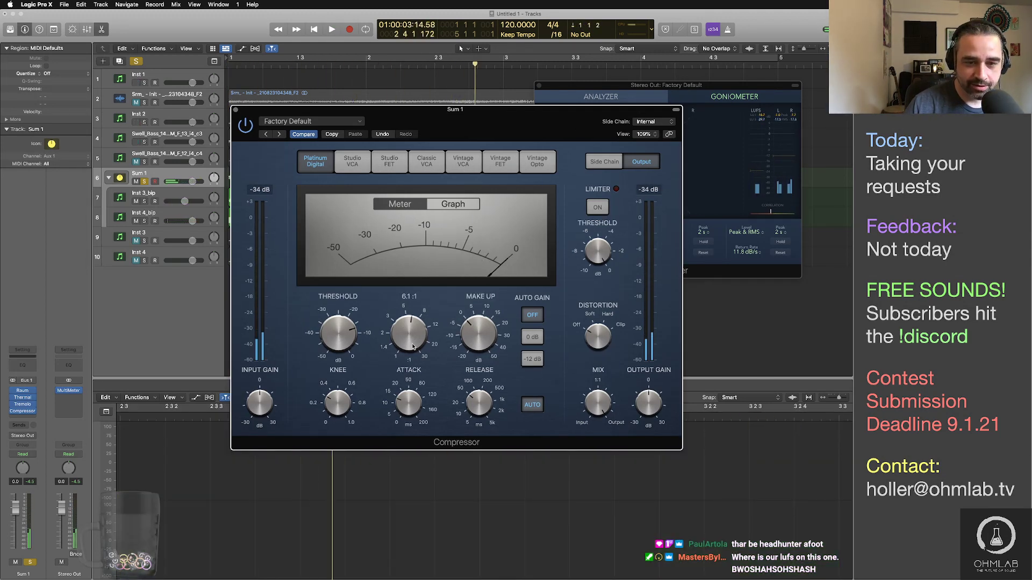
# Step: Fine-tune the Compressor's ratio, then set make-up gain to 1.5 dB and output gain to -2.0 dB
pyautogui.moveTo(413, 346); pyautogui.dragTo(413, 344)
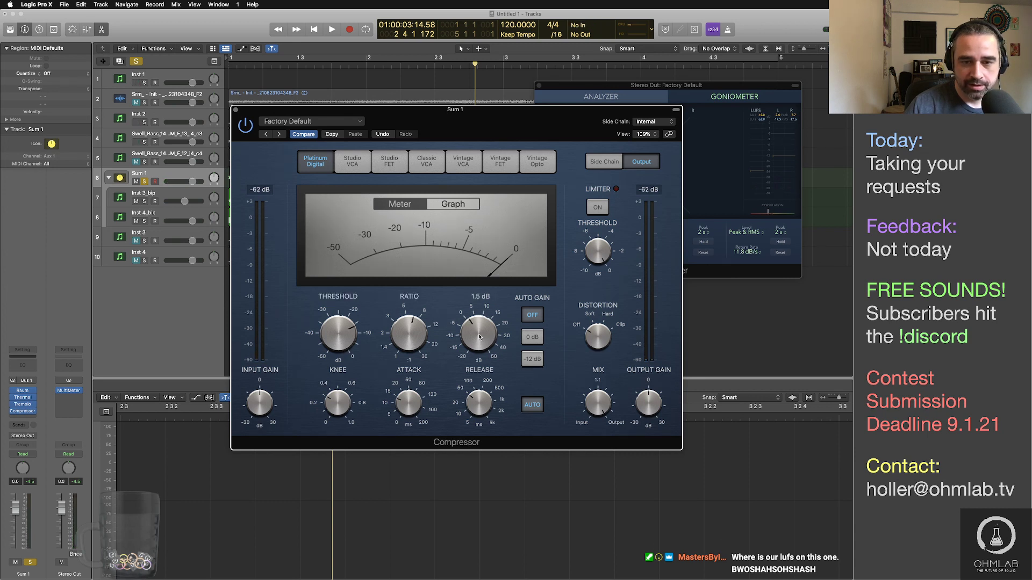
pyautogui.scroll(1, 659, 407)
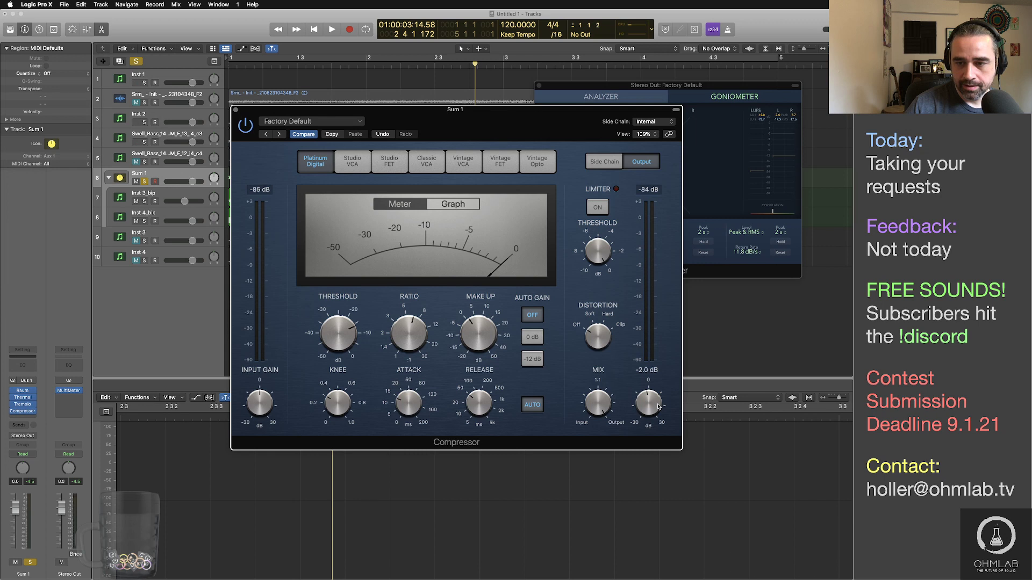
pyautogui.scroll(-1, 658, 407)
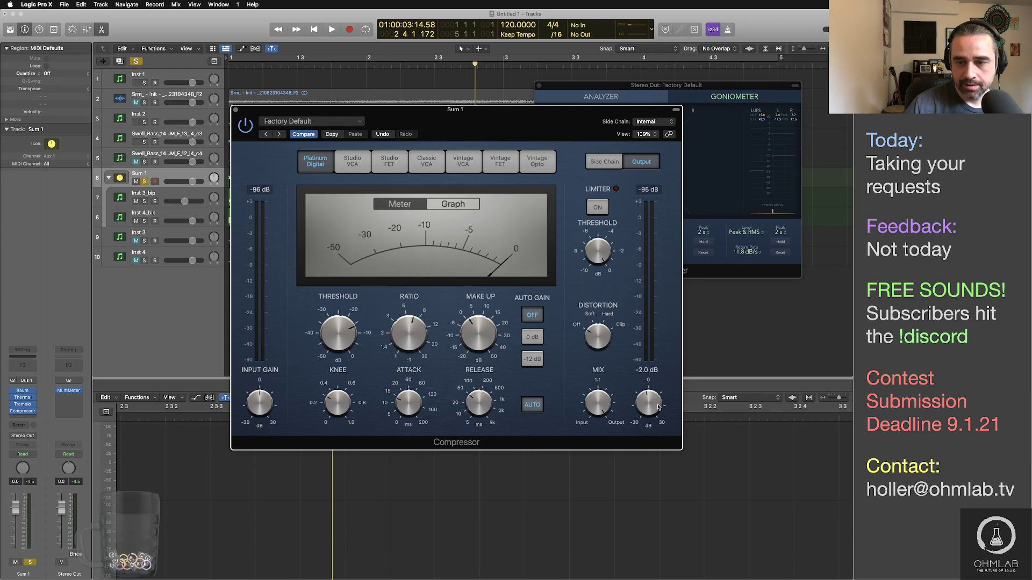
# Step: Enlarge the MultiMeter window over the Compressor and replay the stack to check its loudness and stereo image
pyautogui.click(721, 194)
pyautogui.press('space')
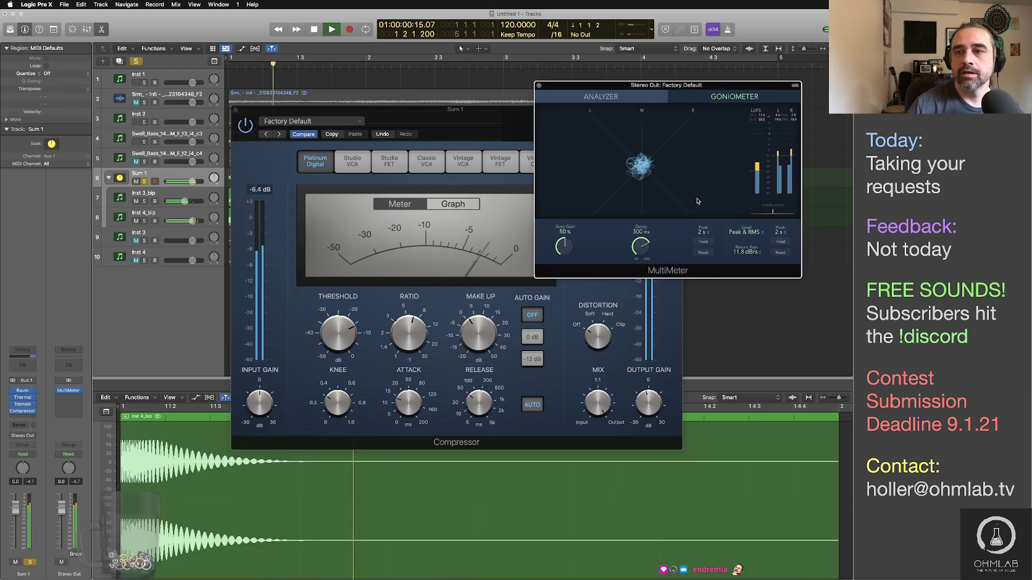
pyautogui.moveTo(718, 86); pyautogui.dragTo(602, 69)
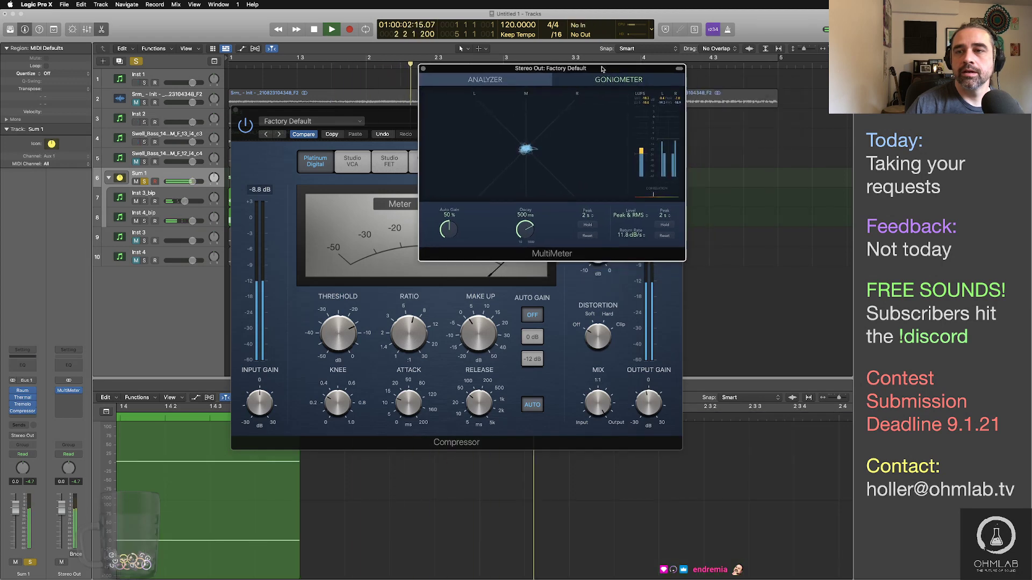
pyautogui.moveTo(685, 260); pyautogui.dragTo(873, 476)
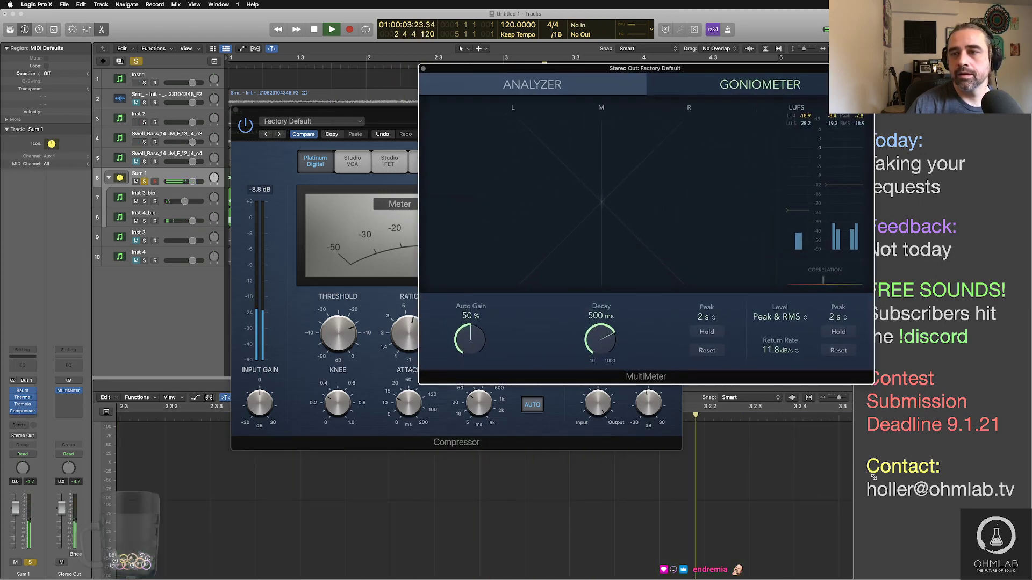
pyautogui.moveTo(721, 73); pyautogui.dragTo(642, 159)
pyautogui.press('space')
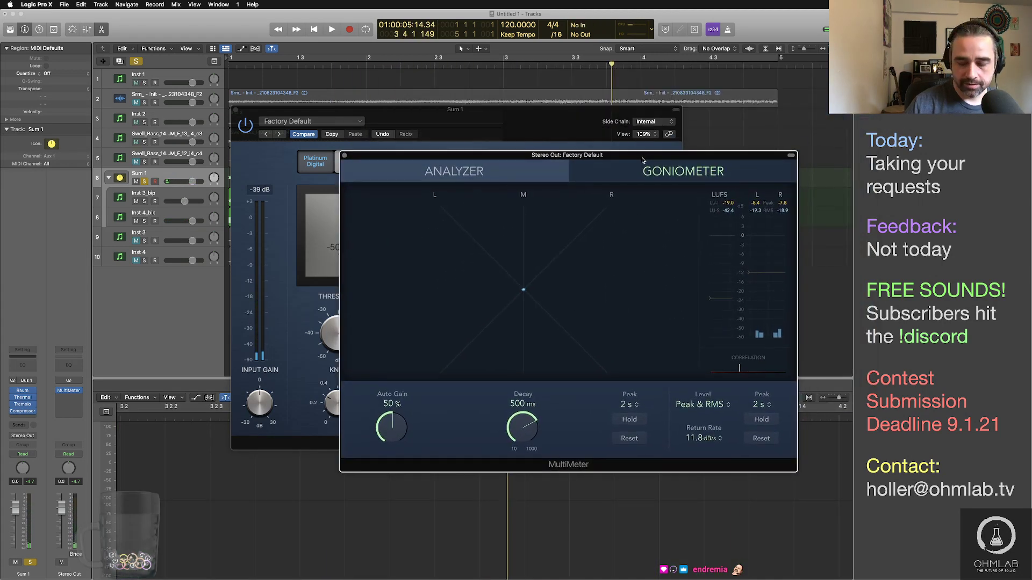
pyautogui.press('space')
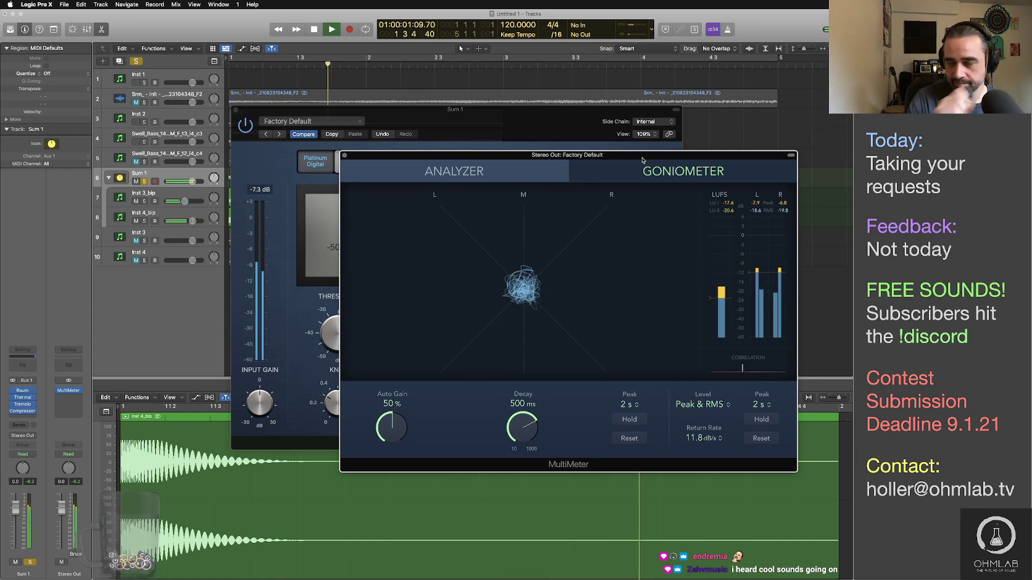
pyautogui.press('space')
# Step: Set the Compressor's ratio to 3.1:1 and threshold to -12.5 dB, replaying the stack between changes
pyautogui.click(308, 319)
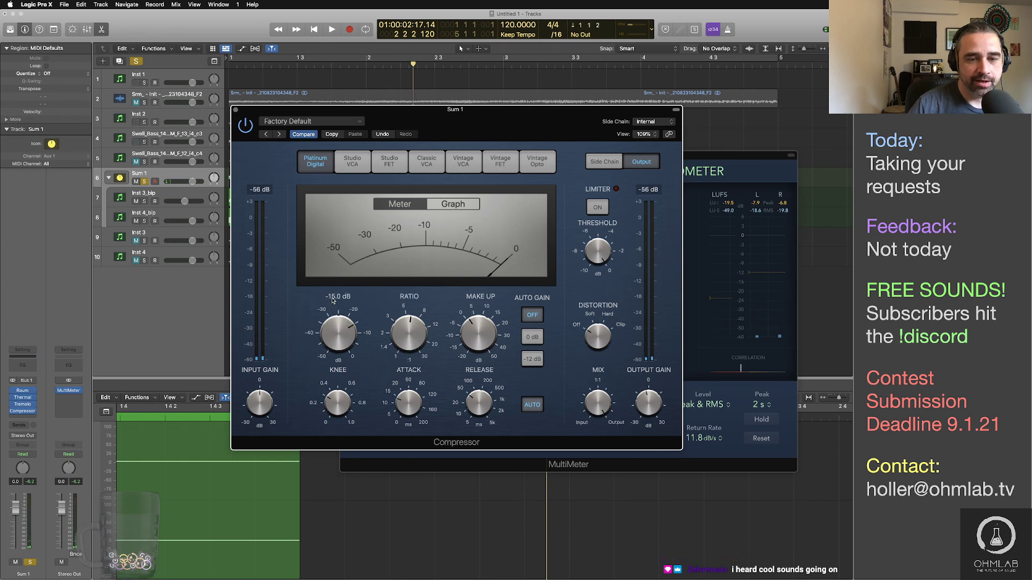
pyautogui.moveTo(331, 300); pyautogui.dragTo(333, 299)
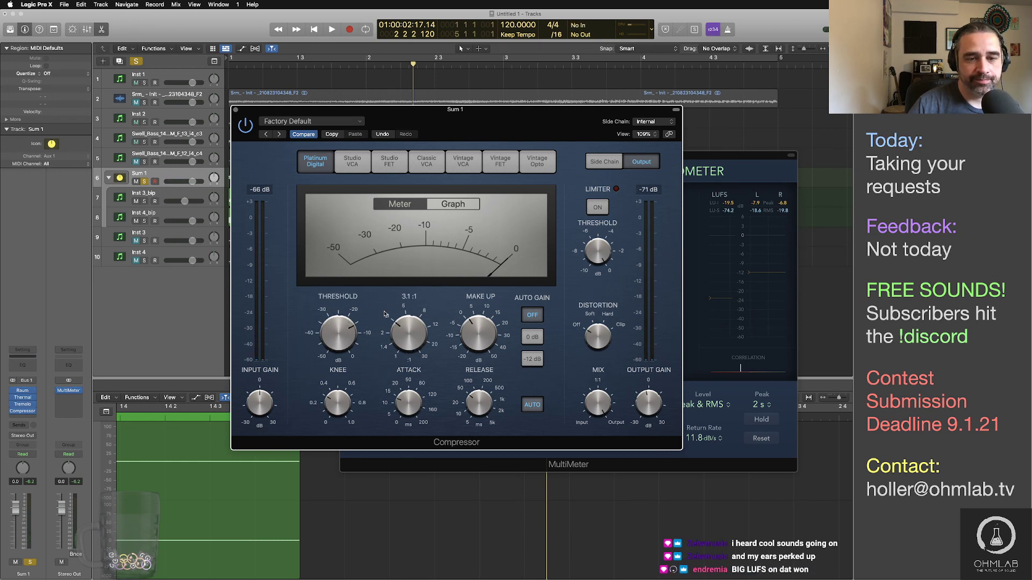
pyautogui.press('space')
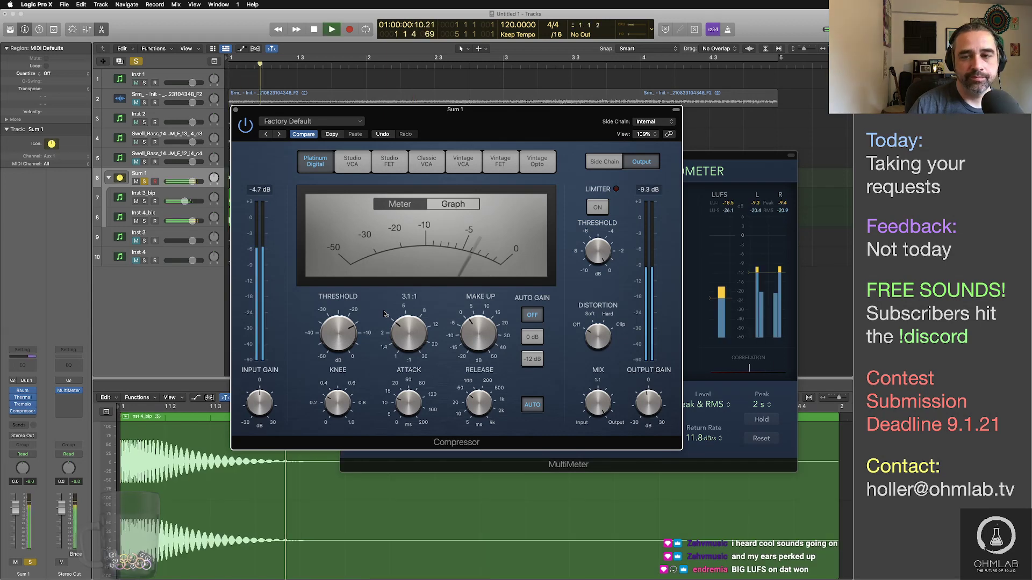
pyautogui.press('space')
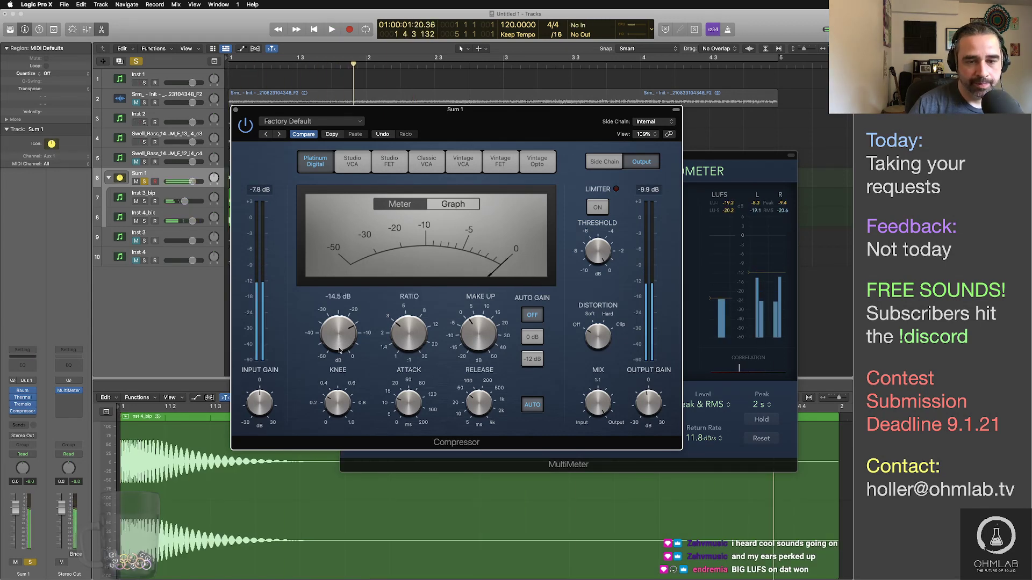
pyautogui.press('Return')
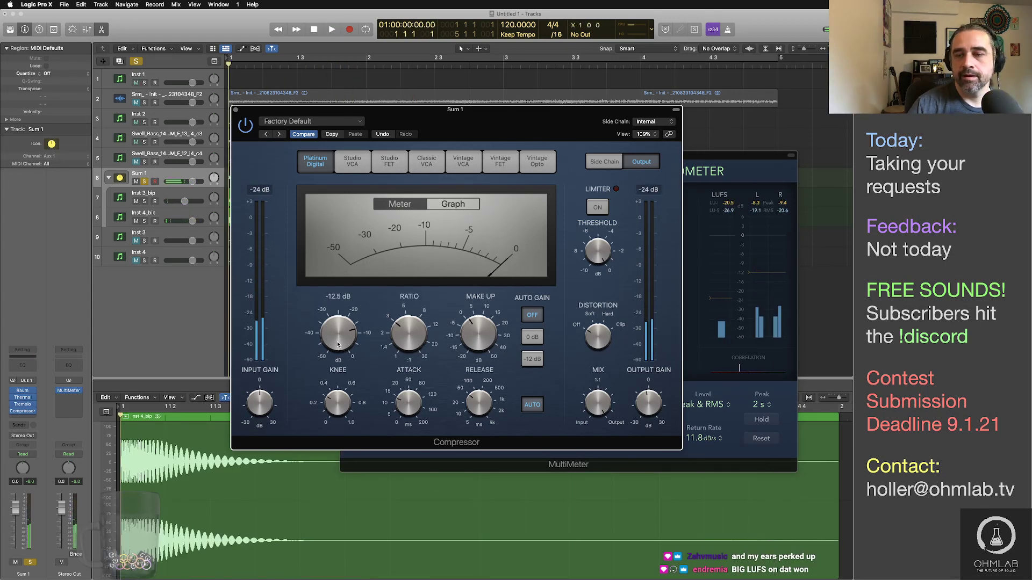
pyautogui.press('space')
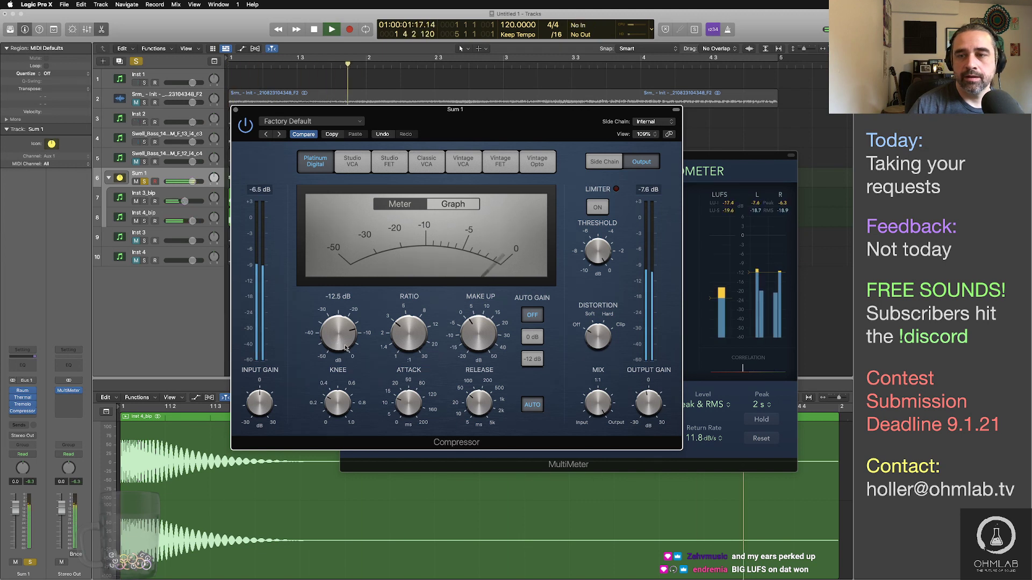
pyautogui.press('space')
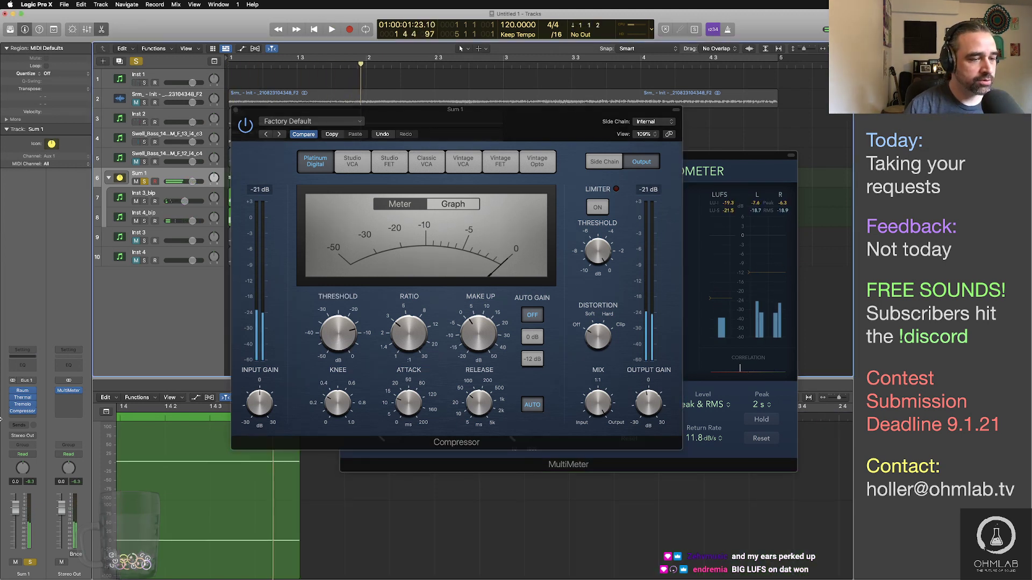
# Step: Insert a stereo Native Instruments Transient Master after the Compressor on Sum 1 and set its attack to 34%
pyautogui.click(35, 419)
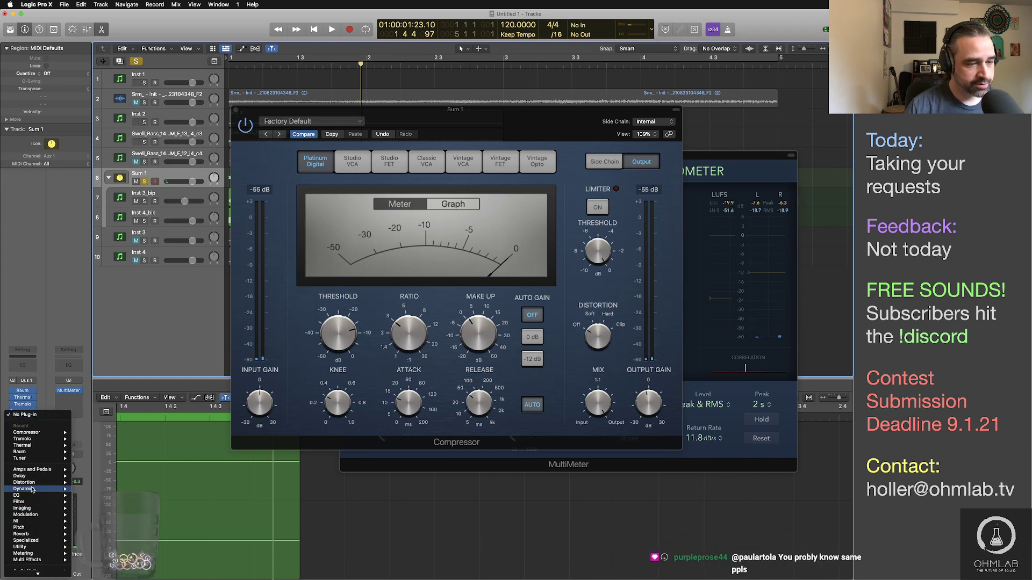
pyautogui.moveTo(35, 568)
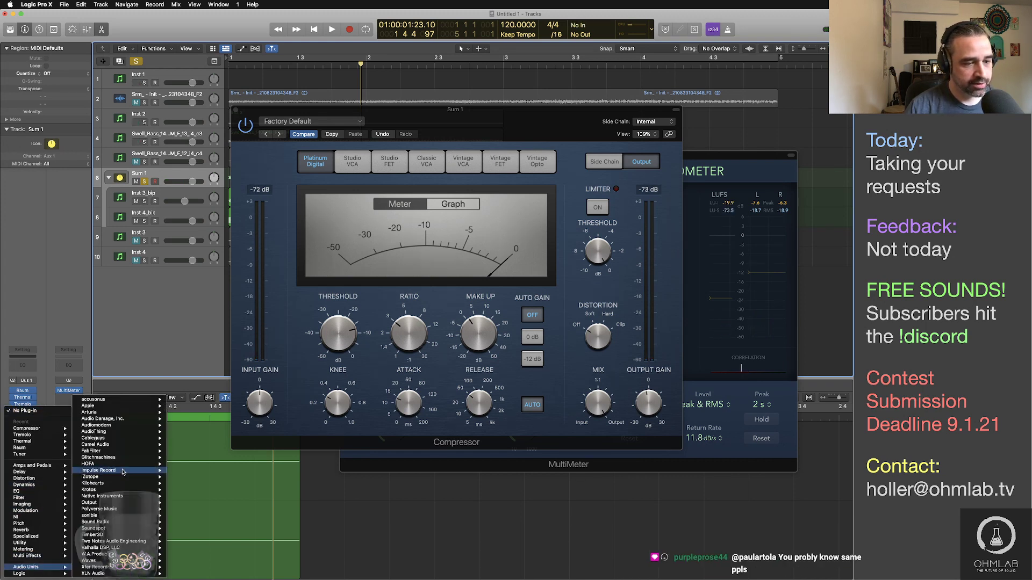
pyautogui.moveTo(121, 497)
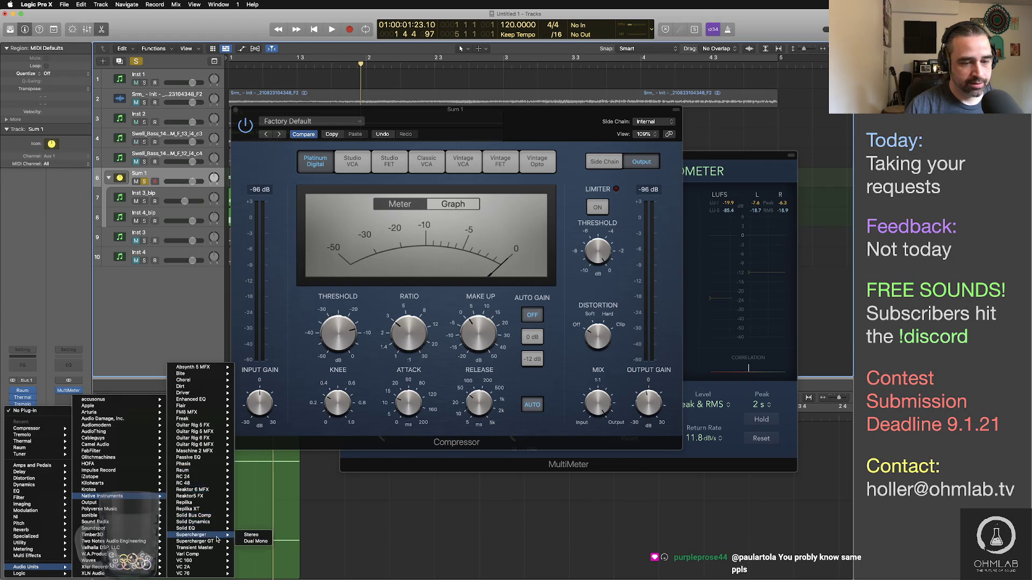
pyautogui.moveTo(218, 547)
pyautogui.click(267, 552)
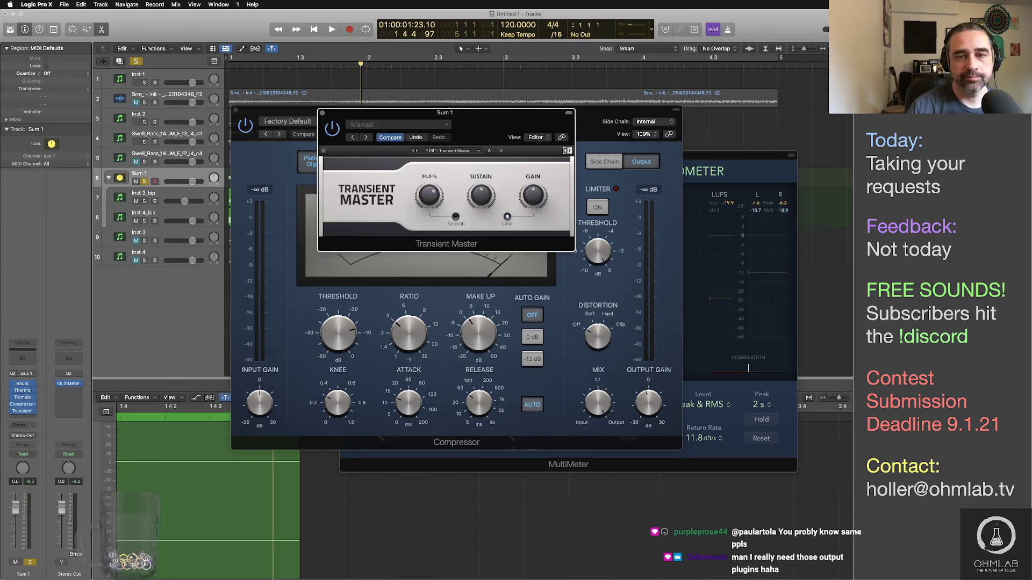
# Step: Audition the stack through Transient Master while checking levels and stereo spread on the MultiMeter
pyautogui.click(734, 157)
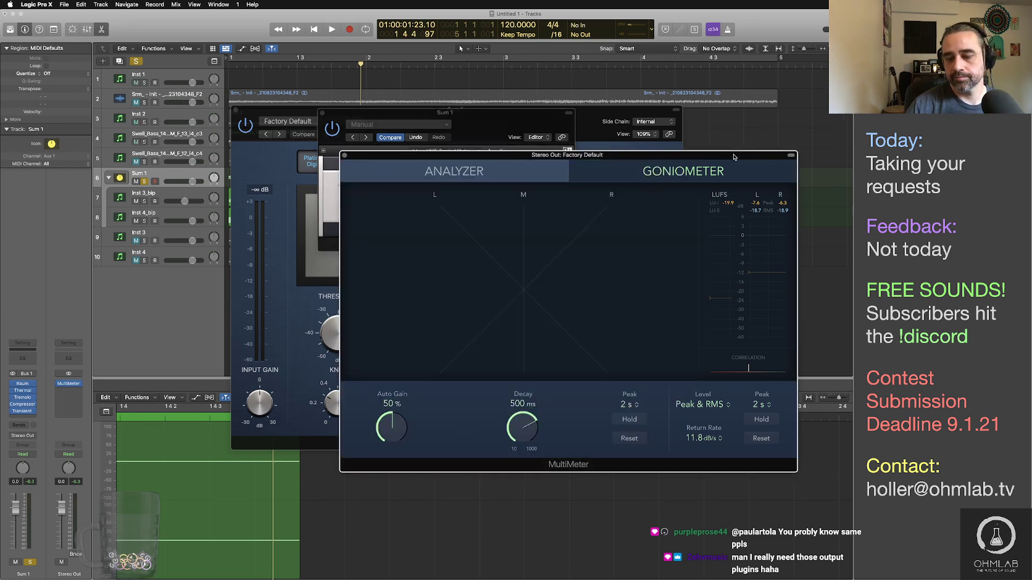
pyautogui.press('space')
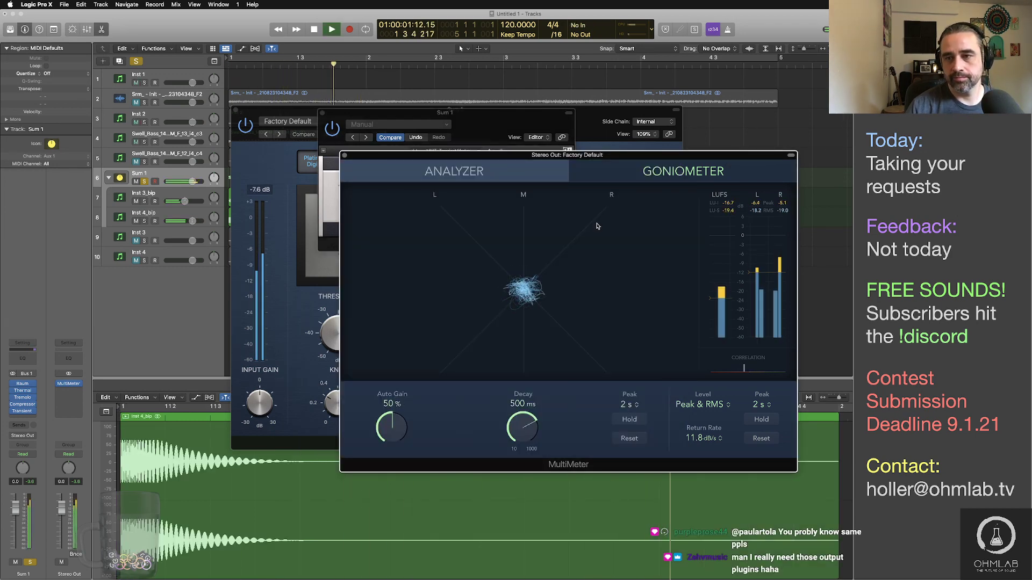
pyautogui.press('space')
pyautogui.click(484, 115)
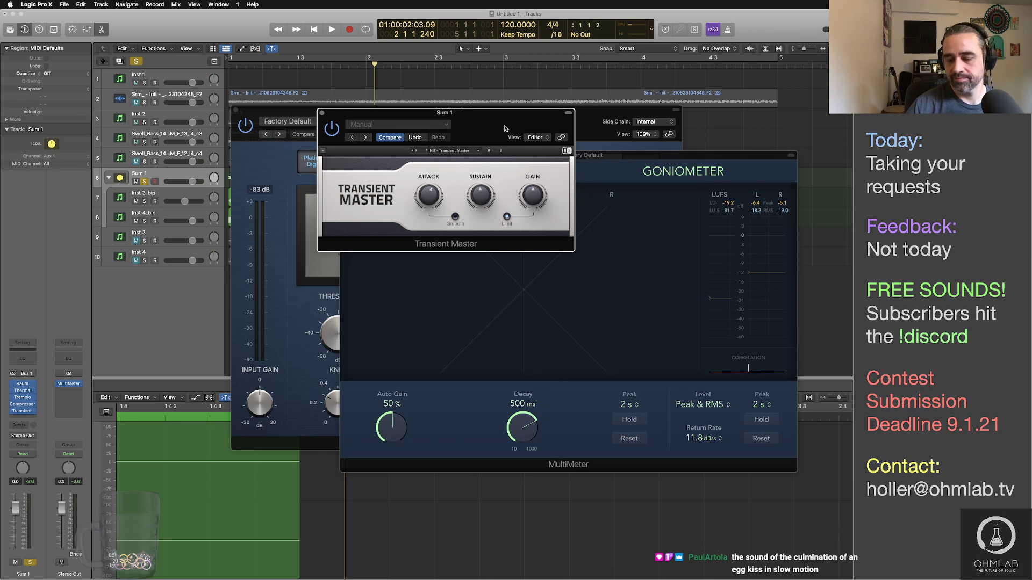
pyautogui.press('space')
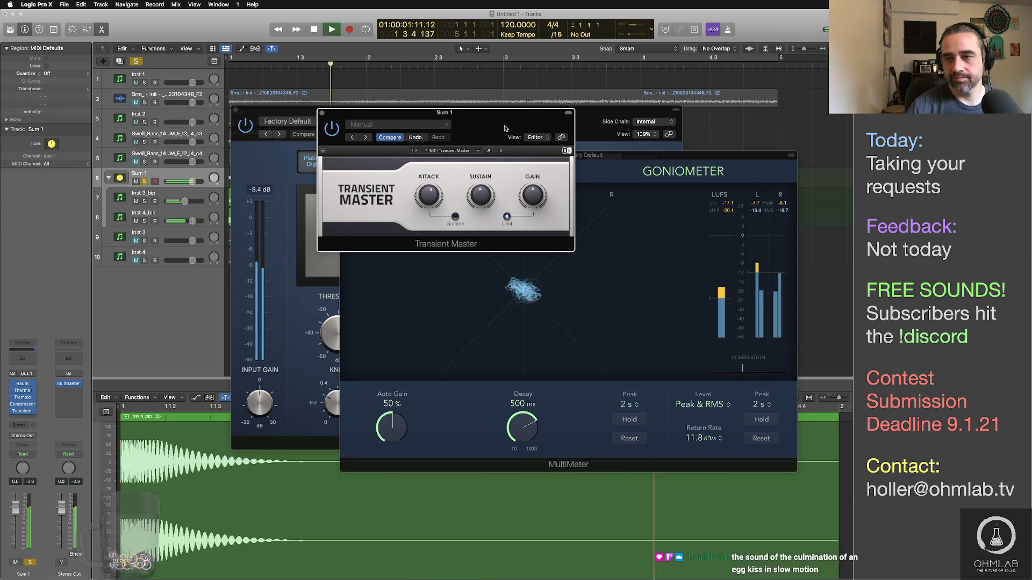
pyautogui.press('space')
# Step: Replay the stack from the start and set Transient Master's sustain to -6.0% and gain to -0.6 dB
pyautogui.press('Return')
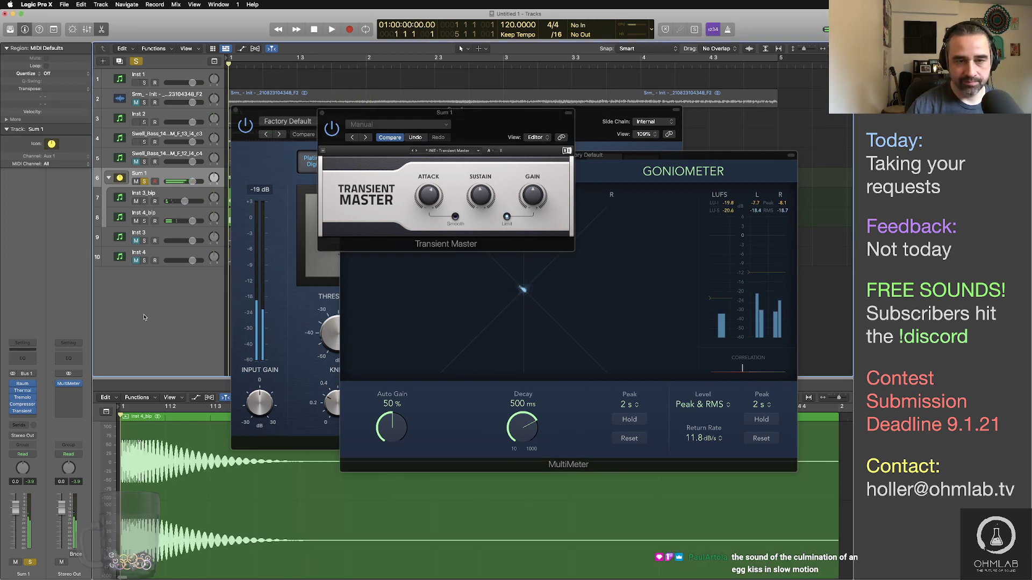
pyautogui.press('space')
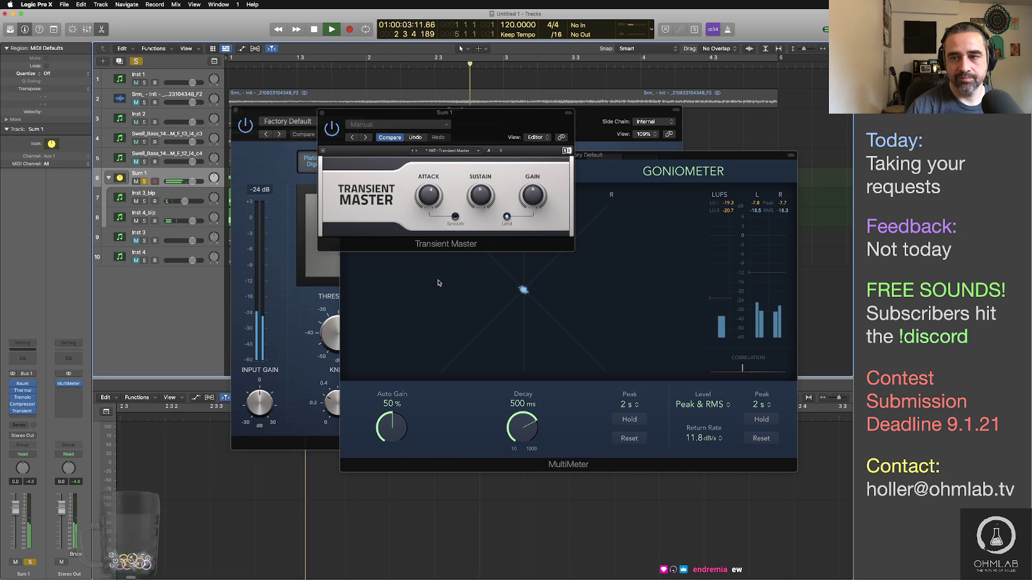
pyautogui.press('space')
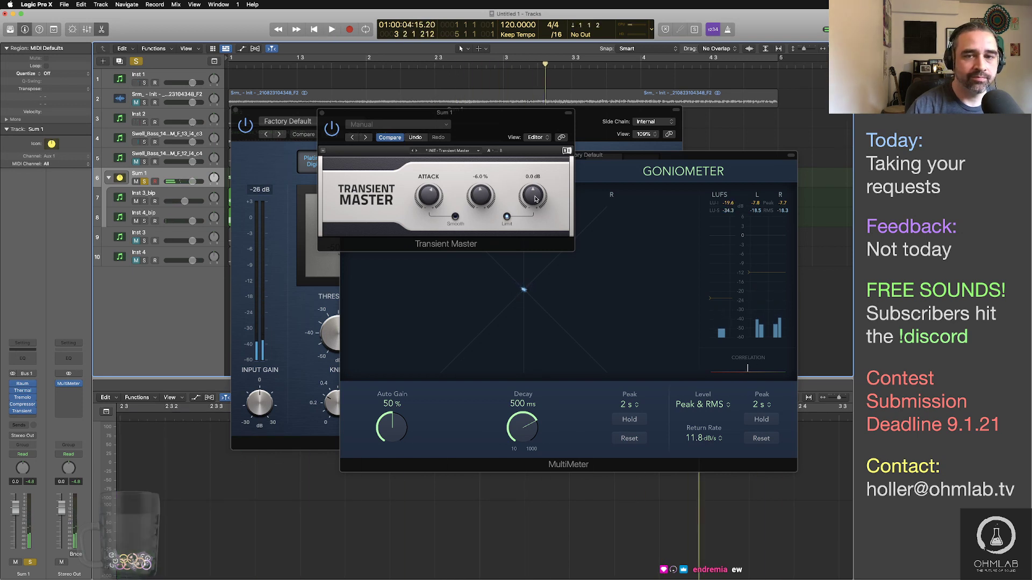
pyautogui.moveTo(534, 199); pyautogui.dragTo(535, 200)
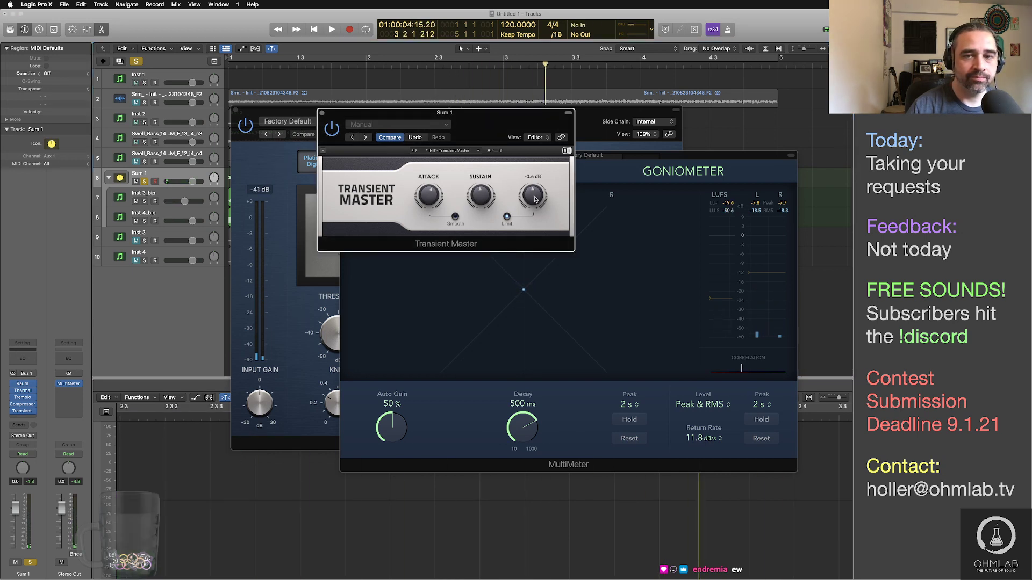
# Step: Replay the summed stack once more and close the Transient Master, MultiMeter and Compressor windows
pyautogui.press('space')
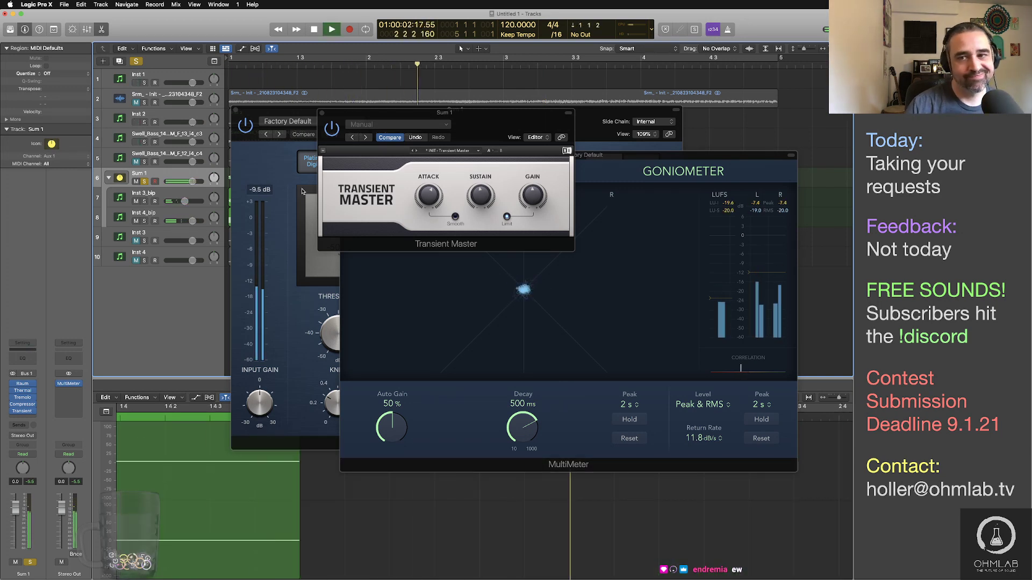
pyautogui.press('space')
pyautogui.click(321, 113)
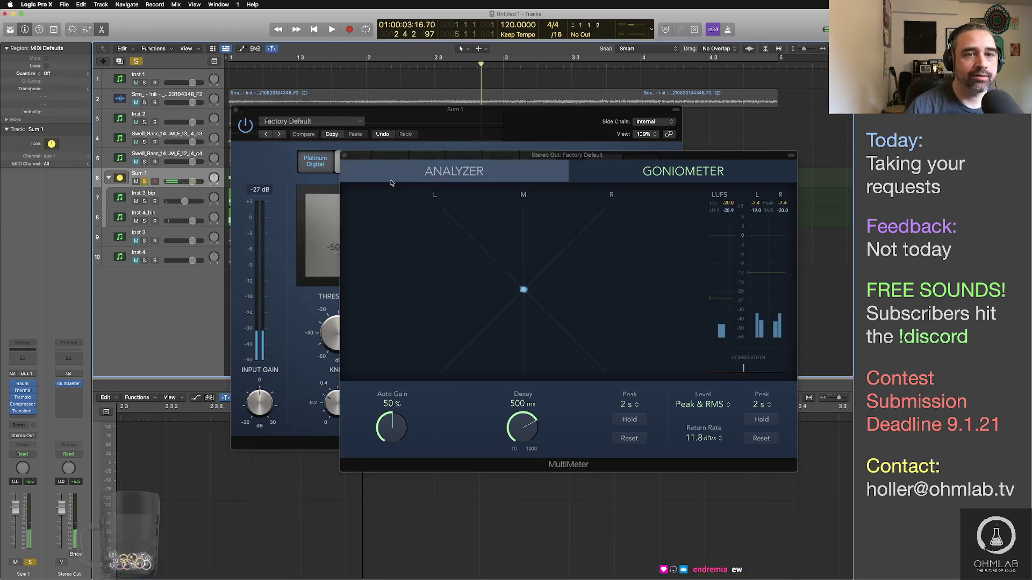
pyautogui.click(344, 155)
pyautogui.click(235, 111)
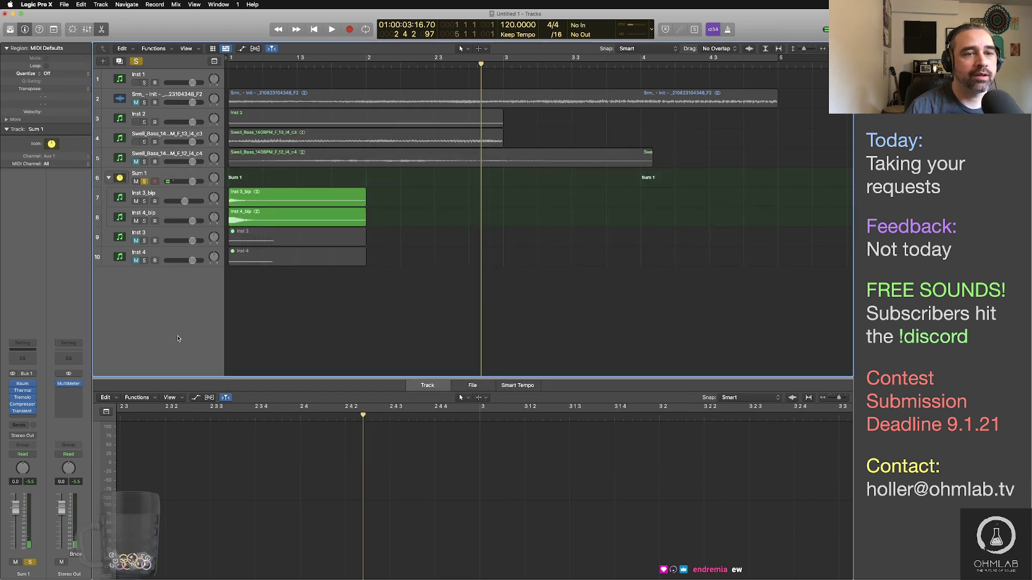
# Step: Collapse the Sum 1 stack, start bouncing its region in place and begin the bounce name with Hit_Bass_140BPM_F_
pyautogui.rightClick(249, 176)
pyautogui.click(280, 181)
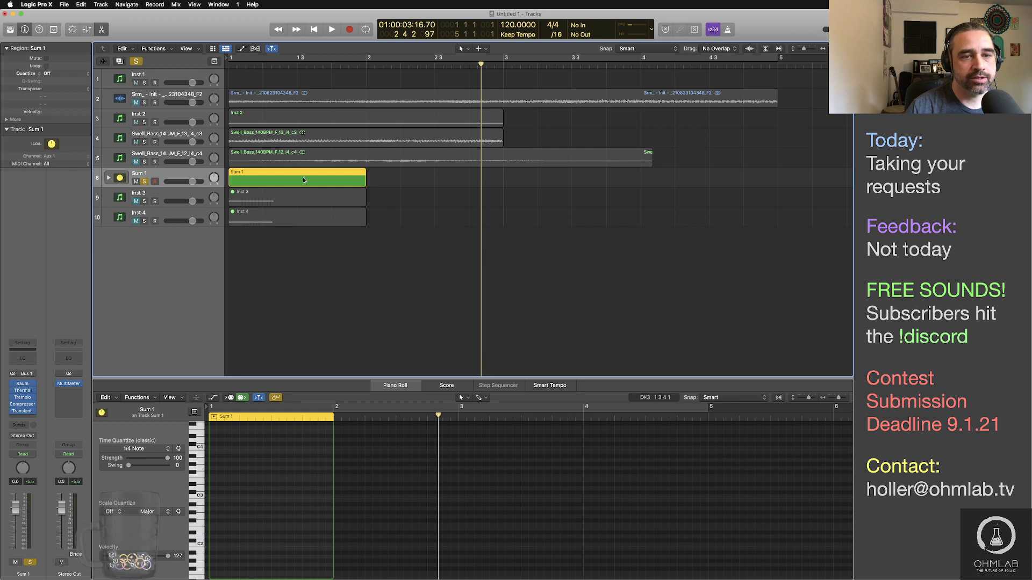
pyautogui.hotkey('ctrl', 'b')
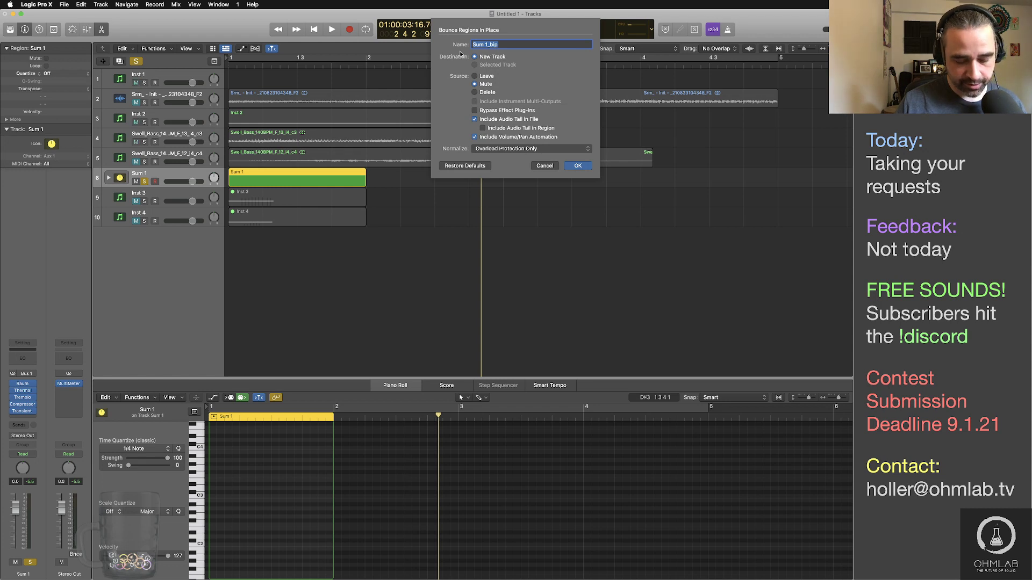
pyautogui.write('Hit_B')
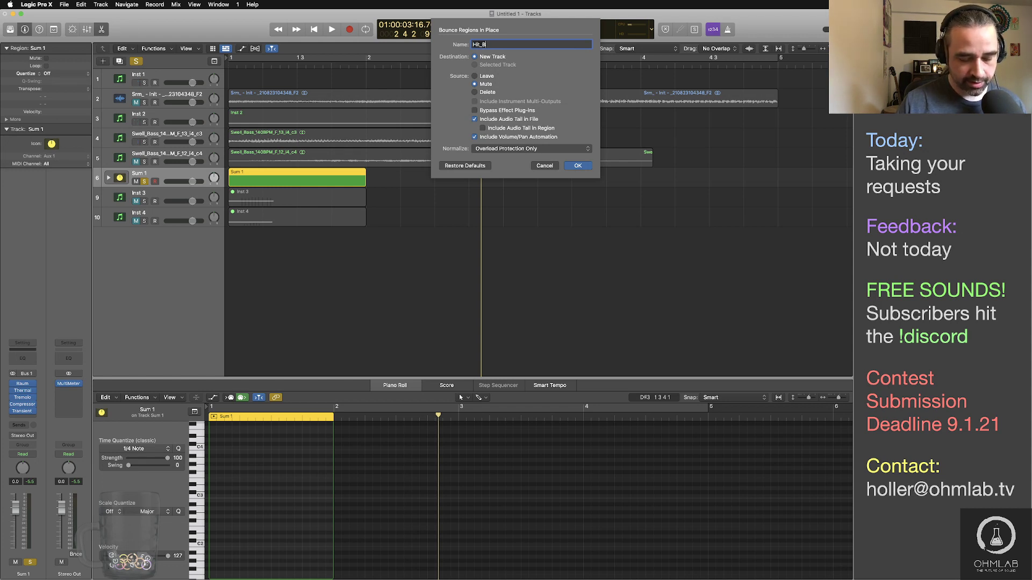
pyautogui.write('ass_1')
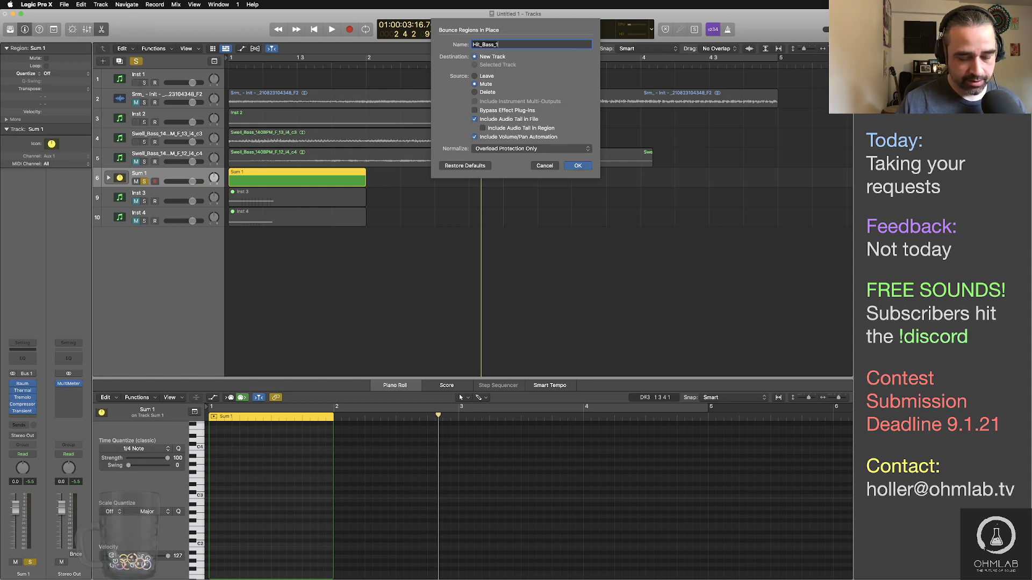
pyautogui.write('40BPM')
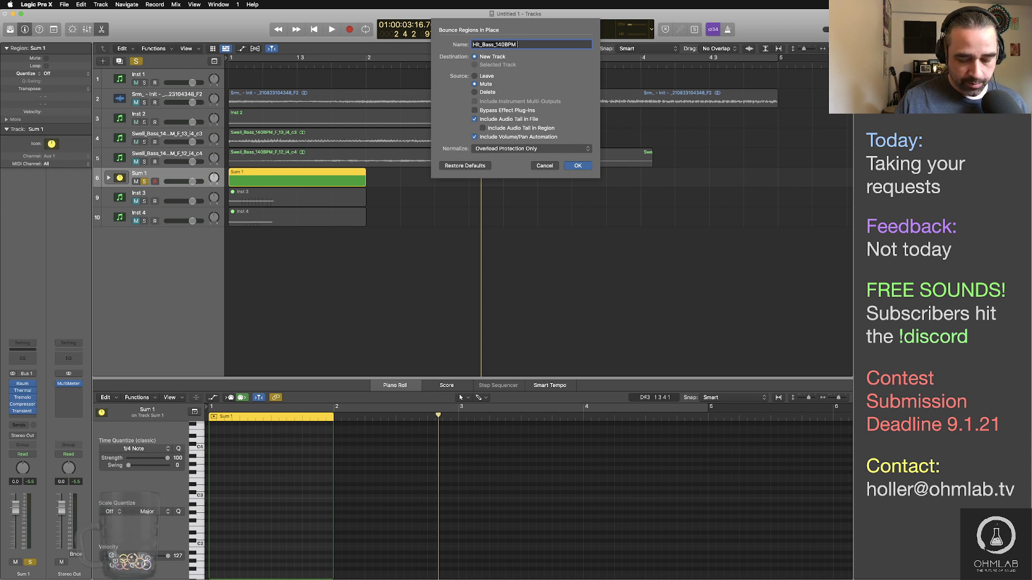
pyautogui.press('BackSpace')
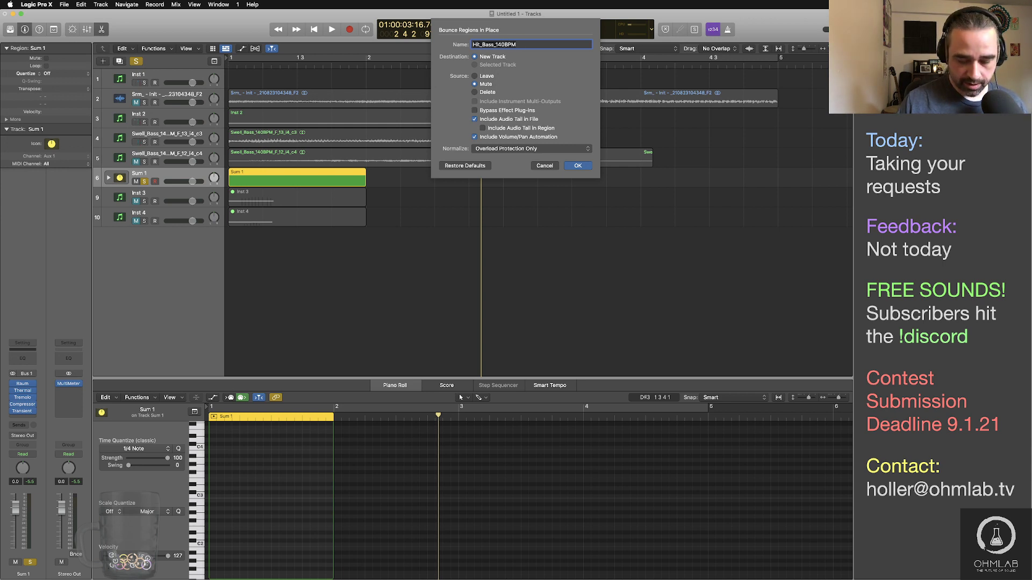
pyautogui.write('_F')
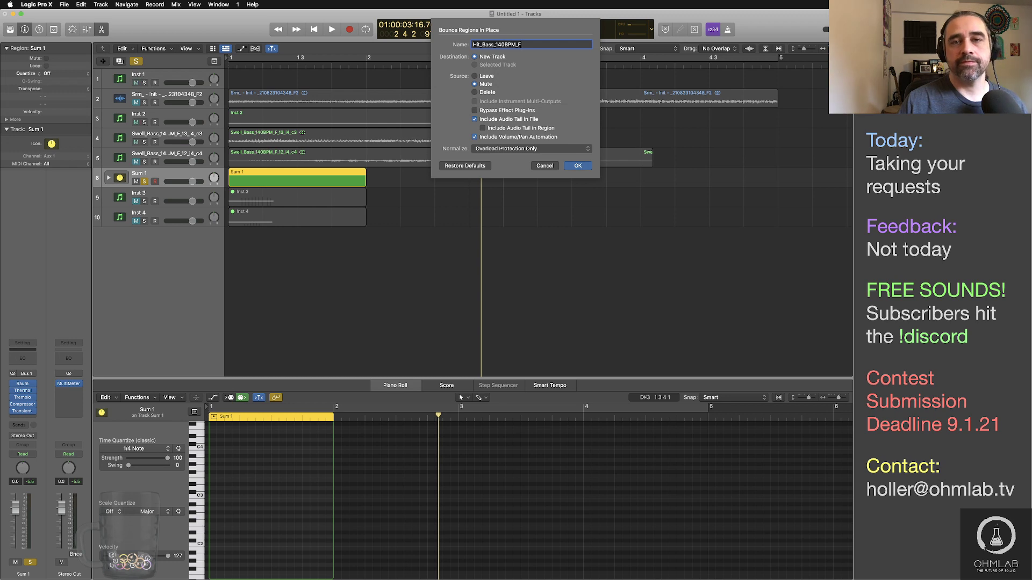
pyautogui.write('_')
# Step: Switch to Finder to check the numbering of the existing bass hits in the Bounces folder, and return to Logic Pro
pyautogui.press('super+Tab')
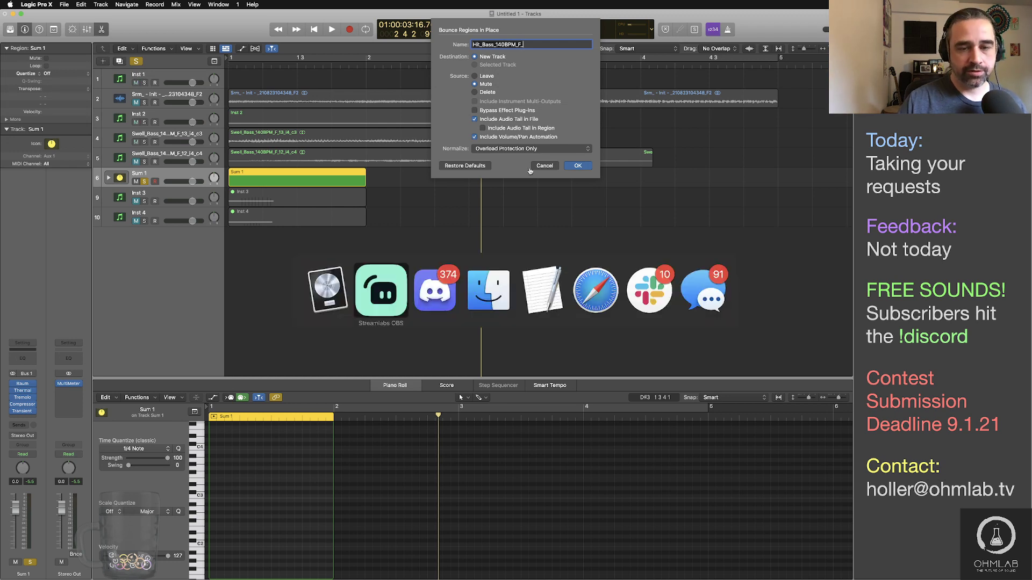
pyautogui.click(490, 285)
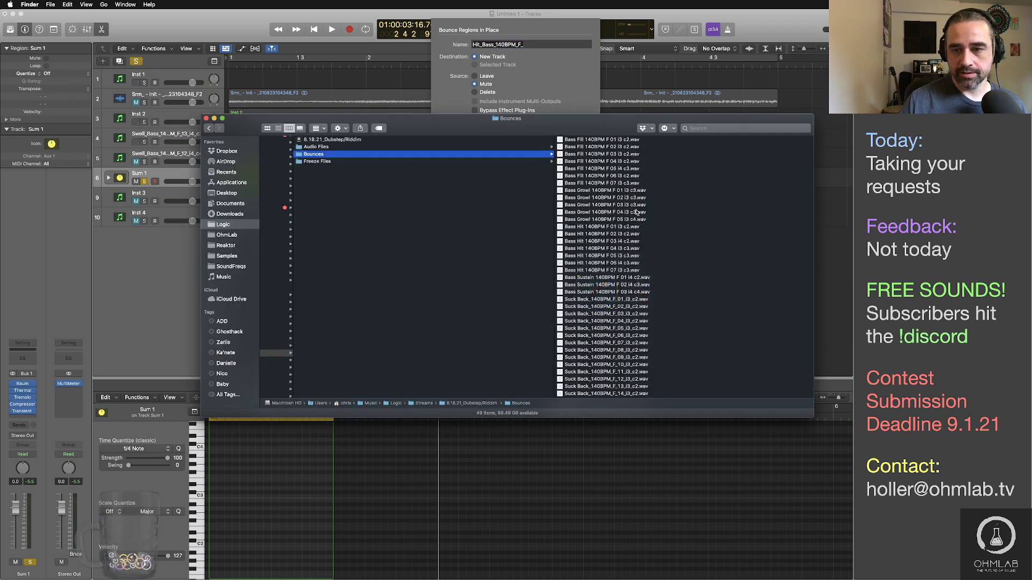
pyautogui.press('super+Tab')
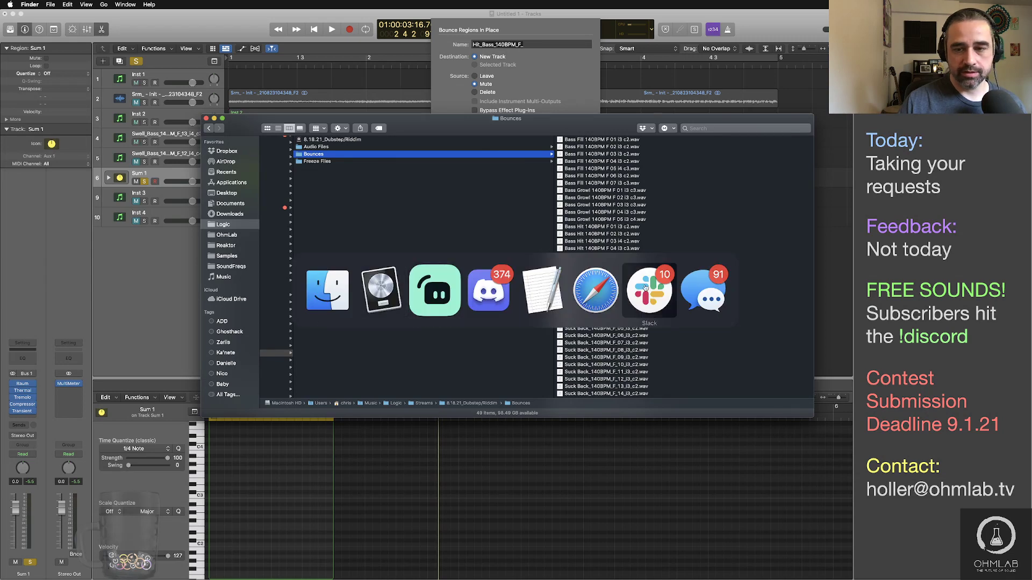
pyautogui.click(595, 290)
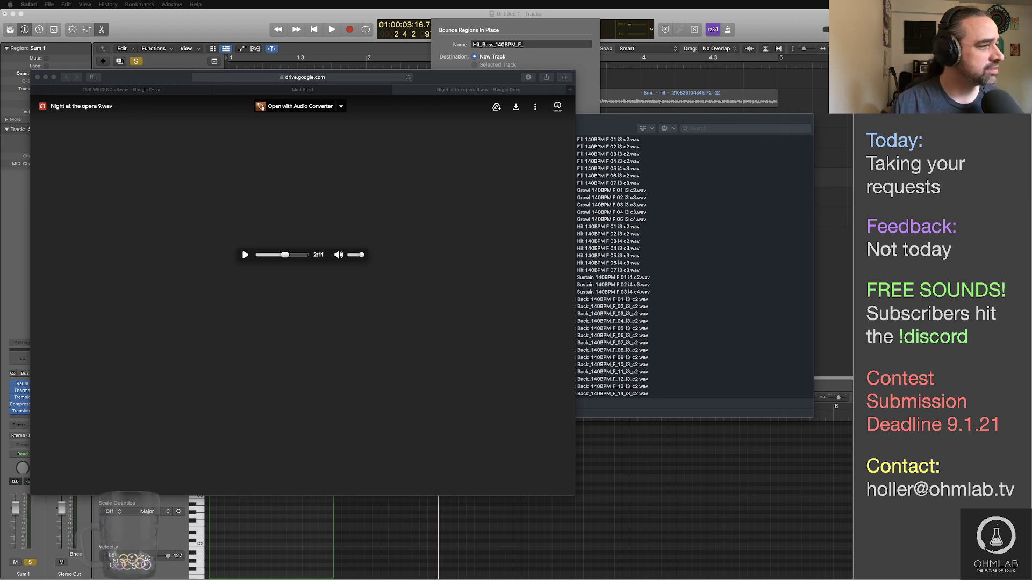
pyautogui.press('super+Tab')
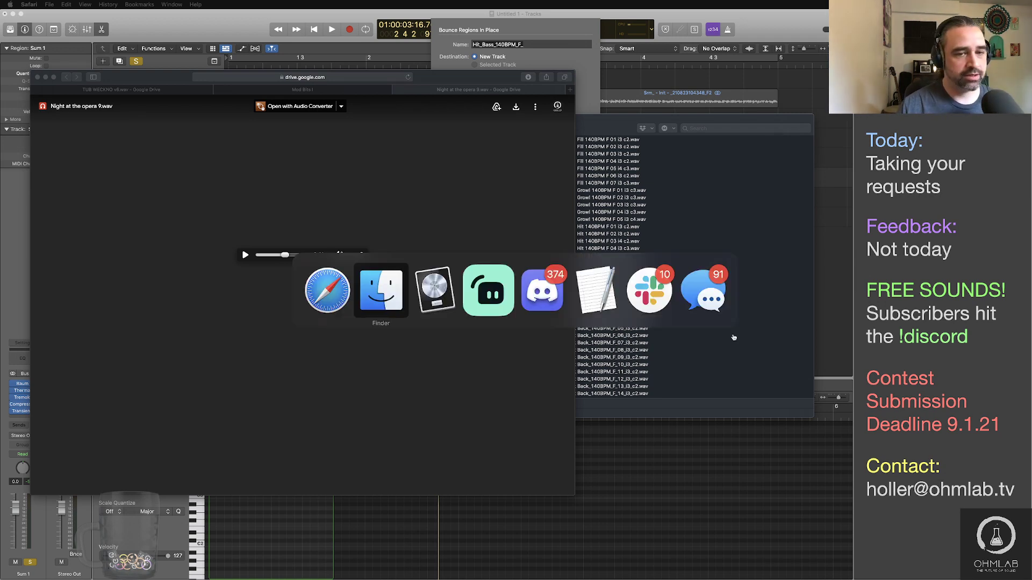
pyautogui.press('super+Tab')
pyautogui.press('super+Tab')
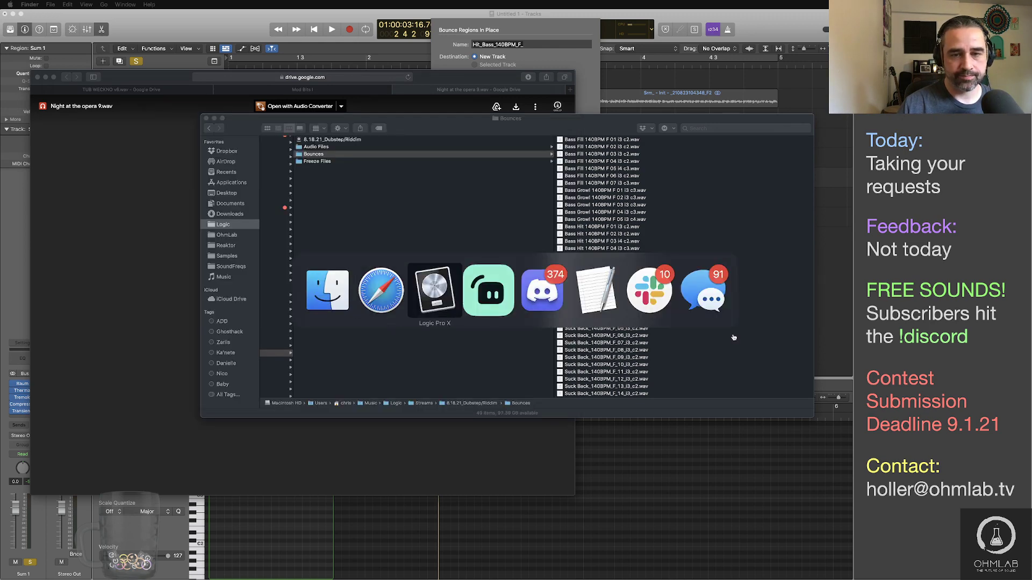
# Step: Complete the bounce name as Hit_Bass_140BPM_F_08_i4_c3, set the source to Leave and bounce the region to a new track
pyautogui.write('08')
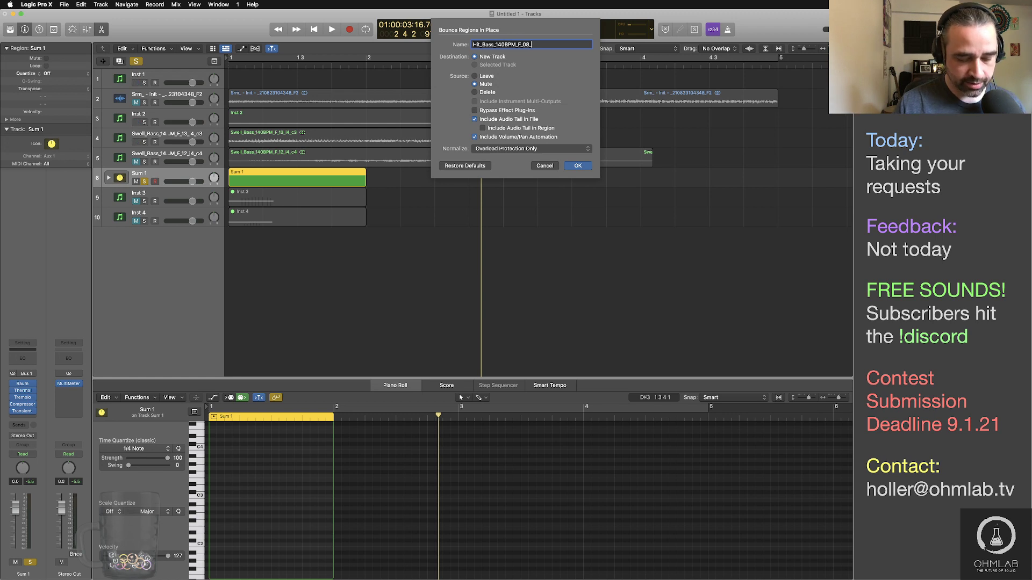
pyautogui.write('_4')
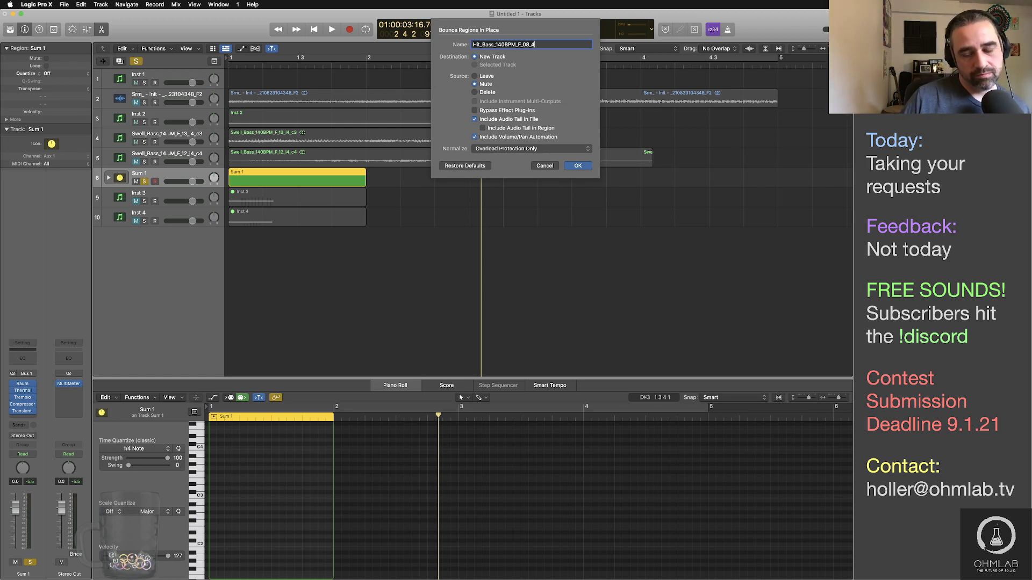
pyautogui.press('BackSpace')
pyautogui.write('i4')
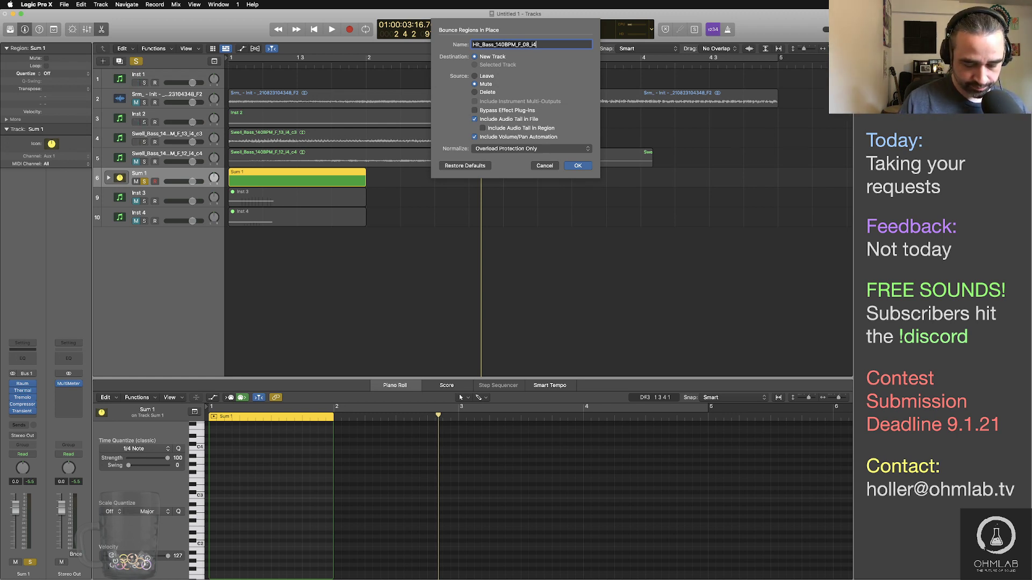
pyautogui.write('_')
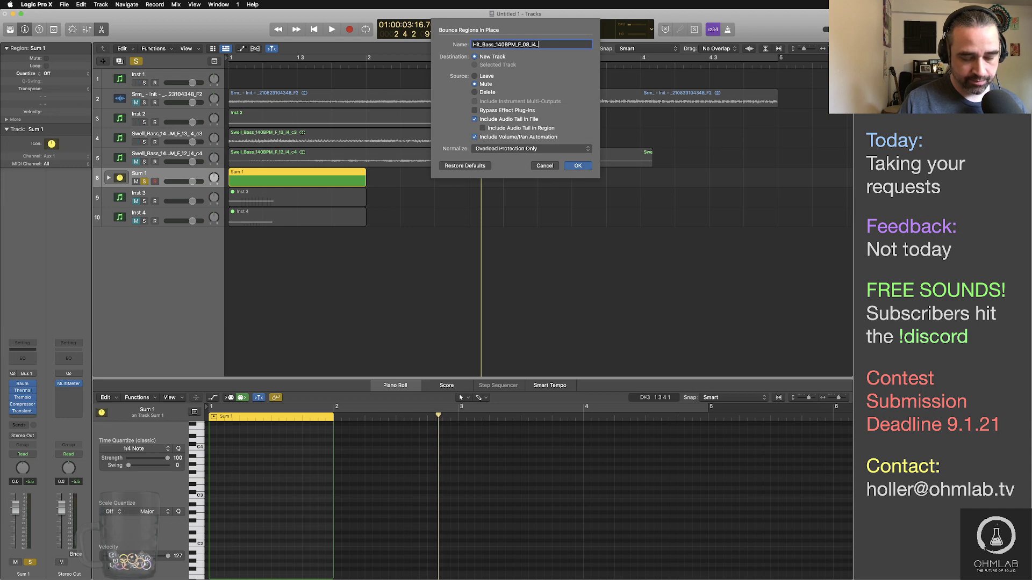
pyautogui.write('c3')
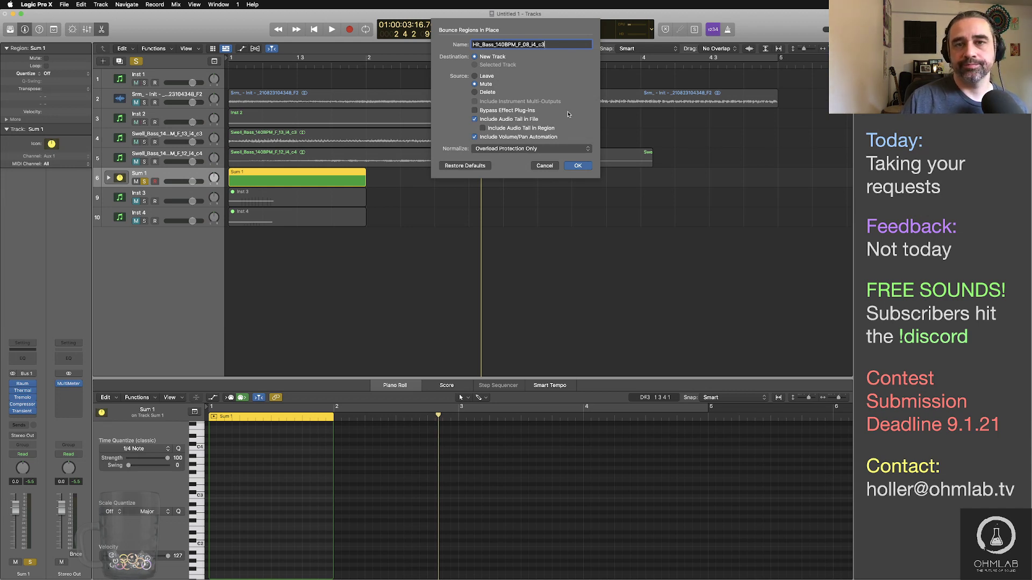
pyautogui.click(474, 76)
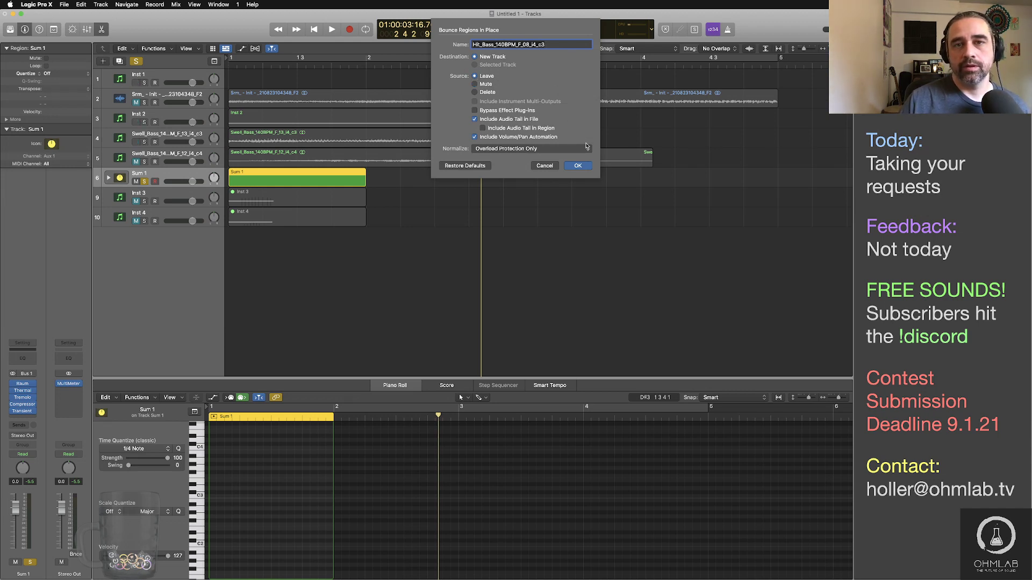
pyautogui.click(577, 165)
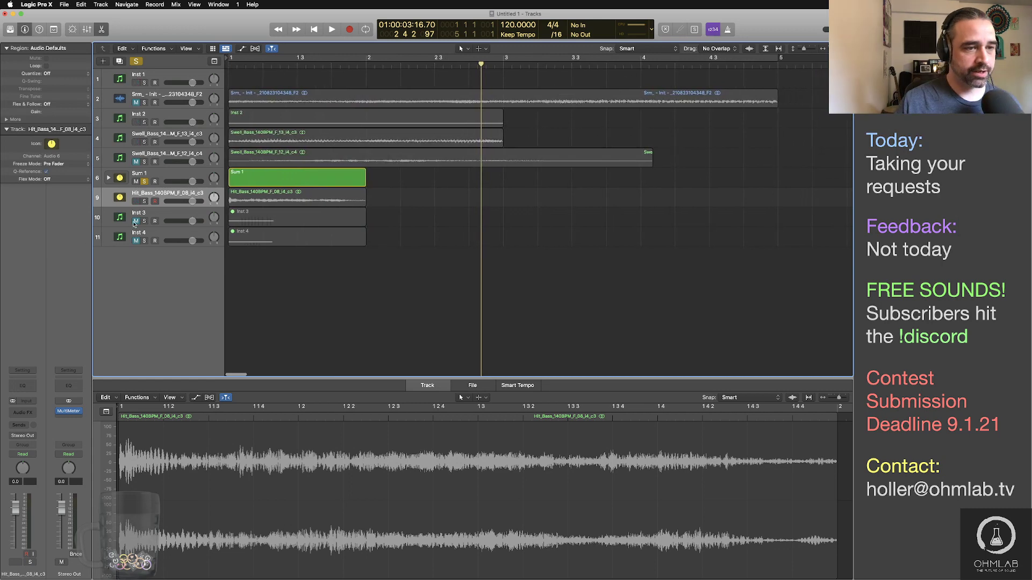
# Step: Solo the bounced Hit_Bass track in place of Sum 1 and play it from the start
pyautogui.click(143, 202)
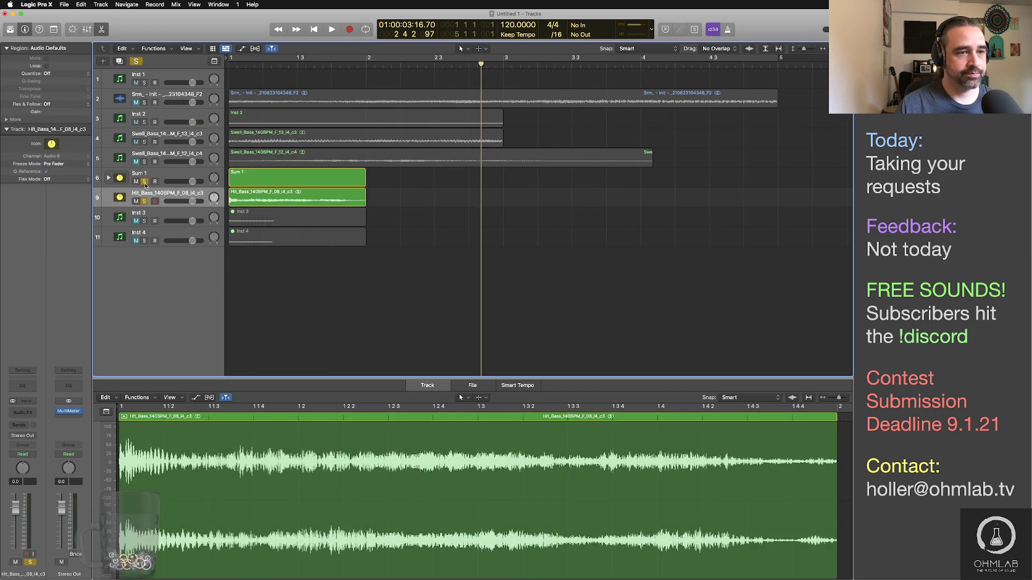
pyautogui.press('Return')
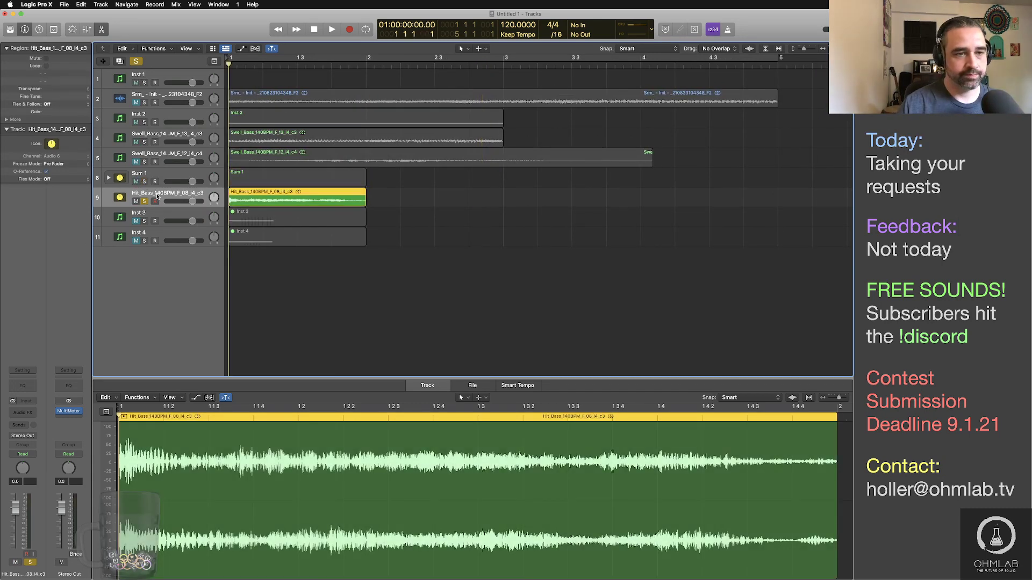
pyautogui.press('space')
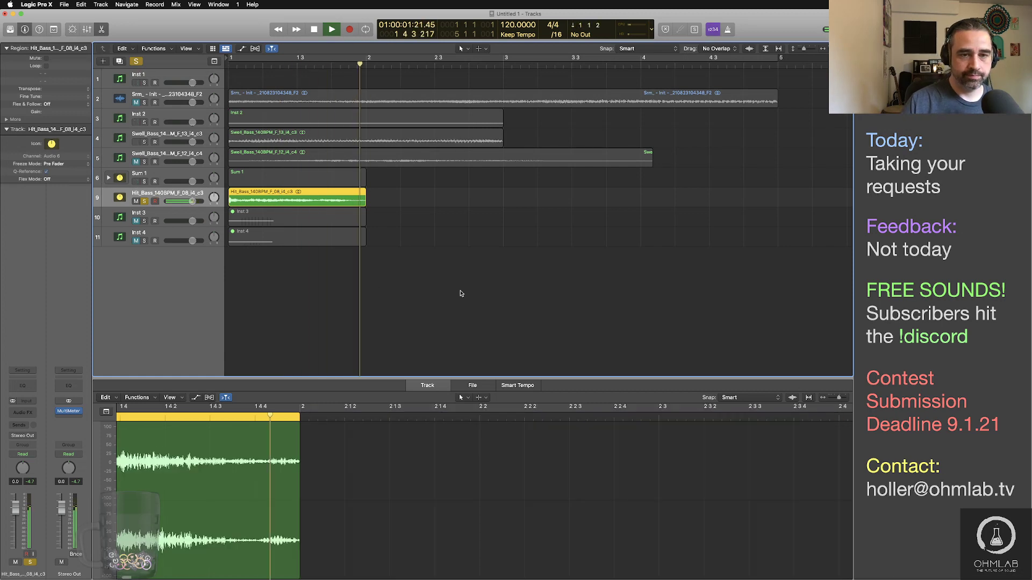
pyautogui.press('space')
# Step: Extend the end of the bounced Hit_Bass region to about bar 6 to include its full audio tail
pyautogui.moveTo(365, 202); pyautogui.dragTo(601, 225)
pyautogui.press('super+Left')
pyautogui.press('super+Left')
pyautogui.press('super+Left')
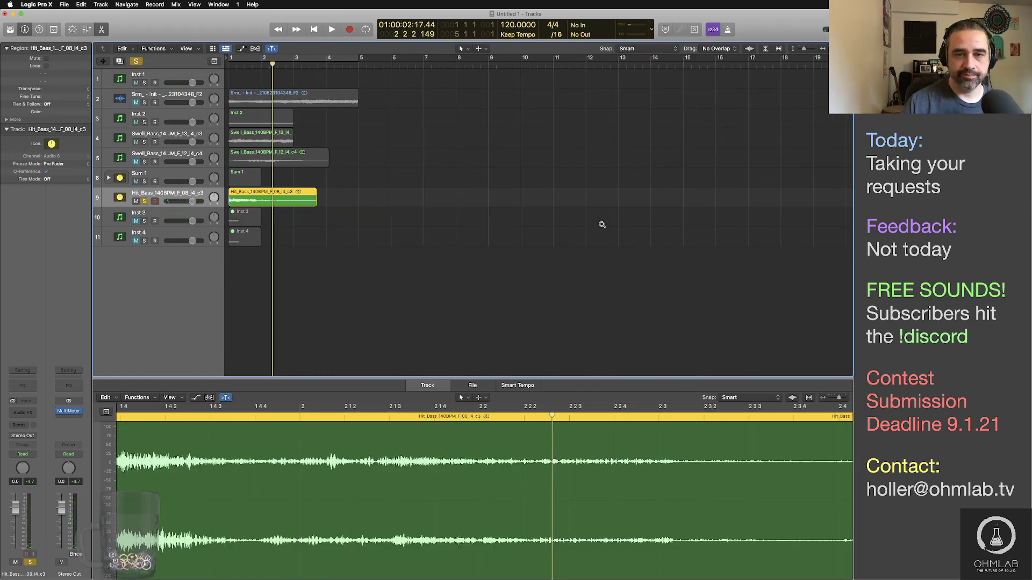
pyautogui.moveTo(341, 203); pyautogui.dragTo(663, 220)
# Step: Play the extended Hit_Bass region from the start to check its tail, and return the playhead to bar 1
pyautogui.click(336, 277)
pyautogui.press('Return')
pyautogui.press('space')
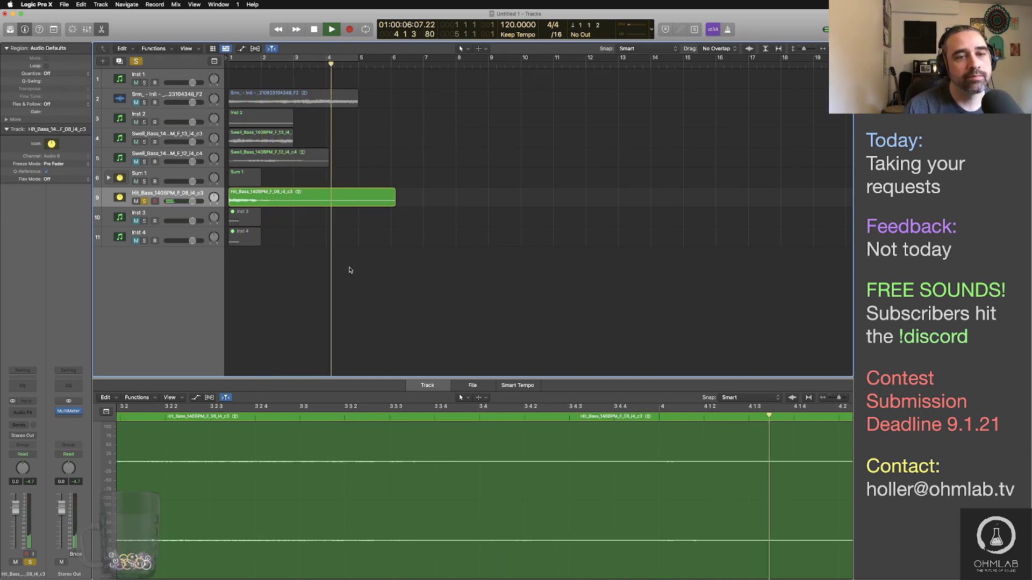
pyautogui.press('space')
pyautogui.click(297, 201)
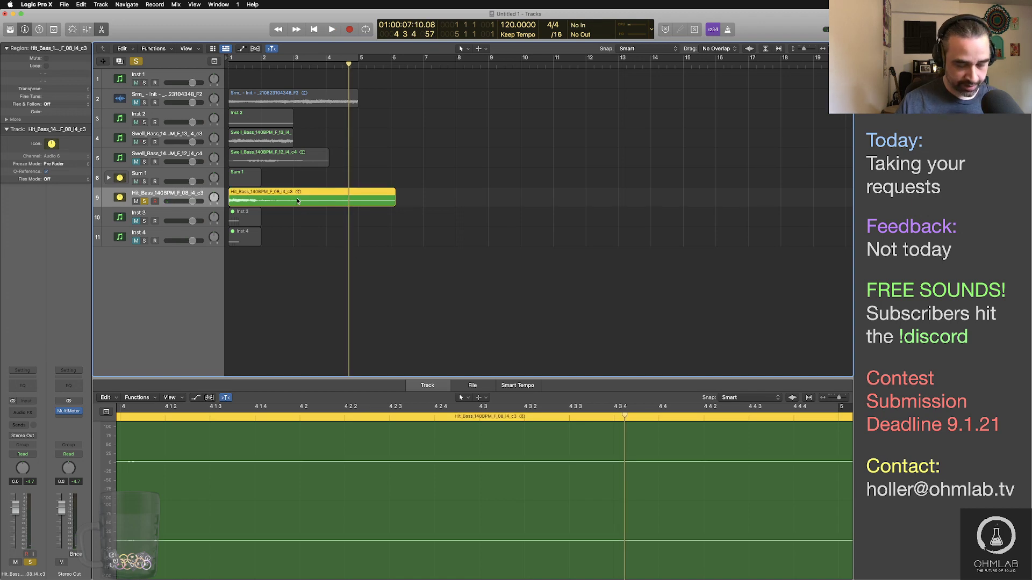
pyautogui.press('Return')
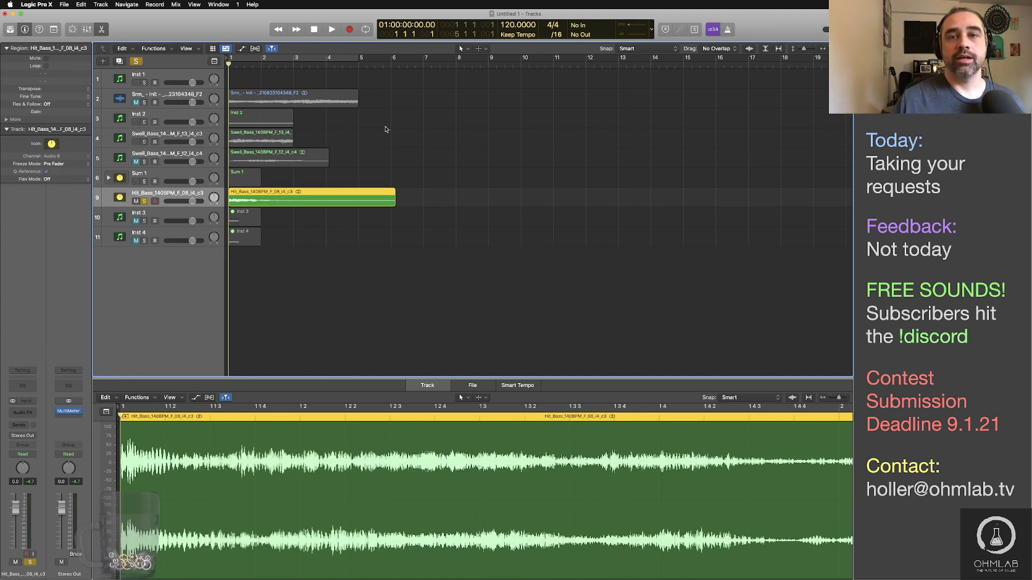
# Step: Start saving the project under a new name and choose the Streams folder inside Logic as its location
pyautogui.click(64, 4)
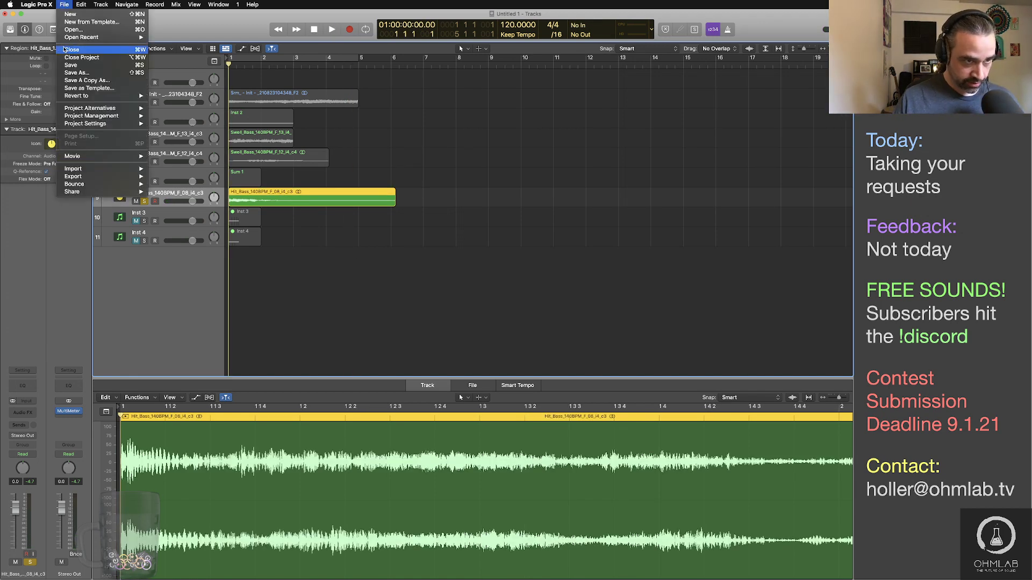
pyautogui.click(73, 73)
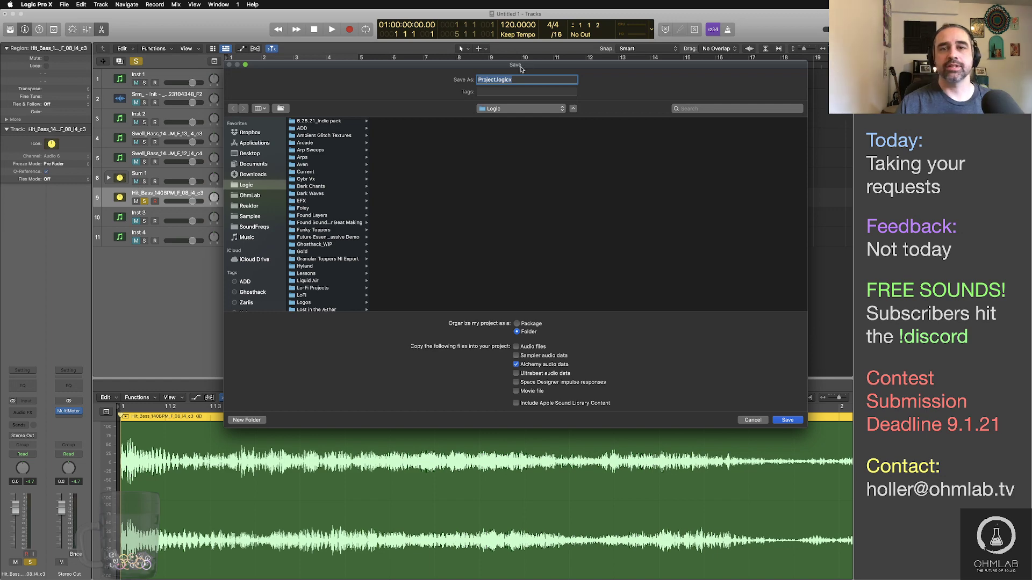
pyautogui.scroll(-10, 343, 245)
pyautogui.scroll(-5, 345, 245)
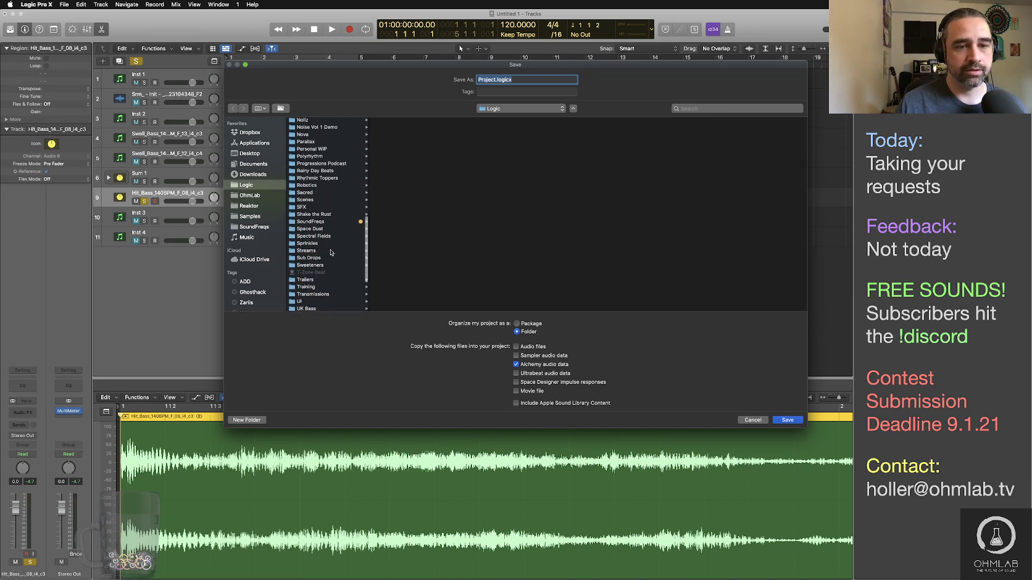
pyautogui.click(331, 250)
pyautogui.scroll(-2, 424, 188)
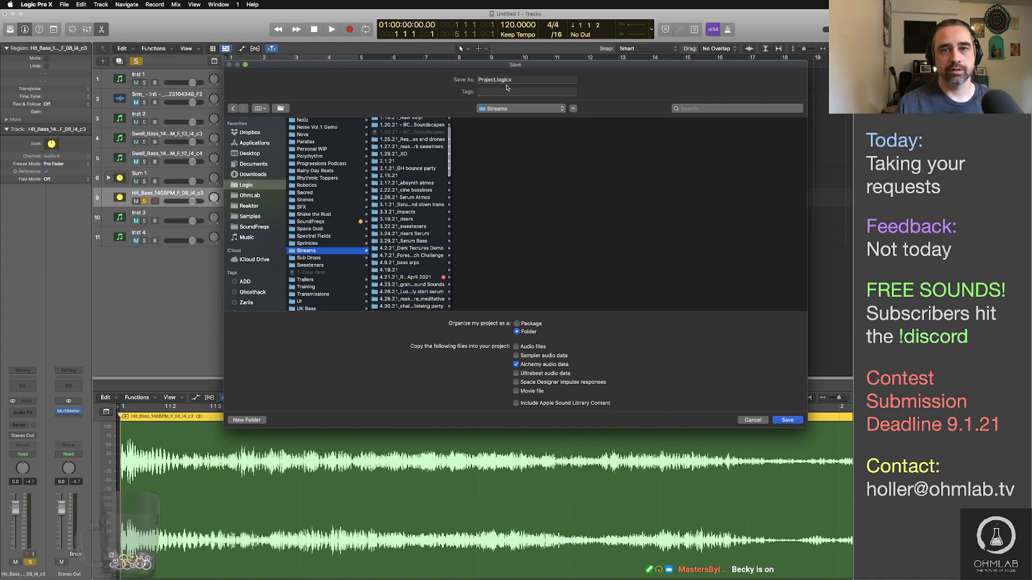
# Step: Name the project 7.23.21_Dubstep FX cont and save it as a folder in Streams
pyautogui.moveTo(516, 80); pyautogui.dragTo(418, 84)
pyautogui.write('7.23.21')
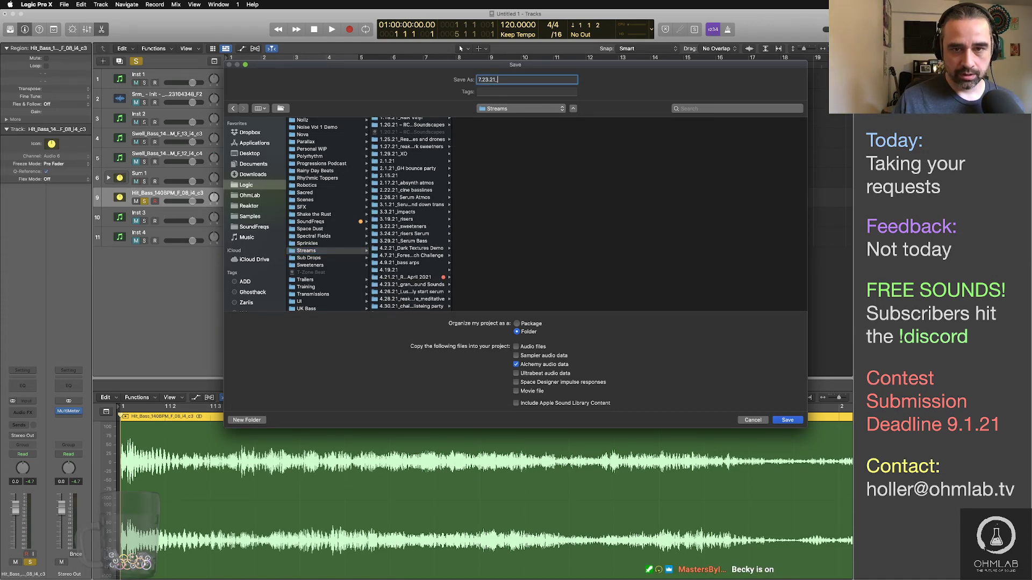
pyautogui.write('_')
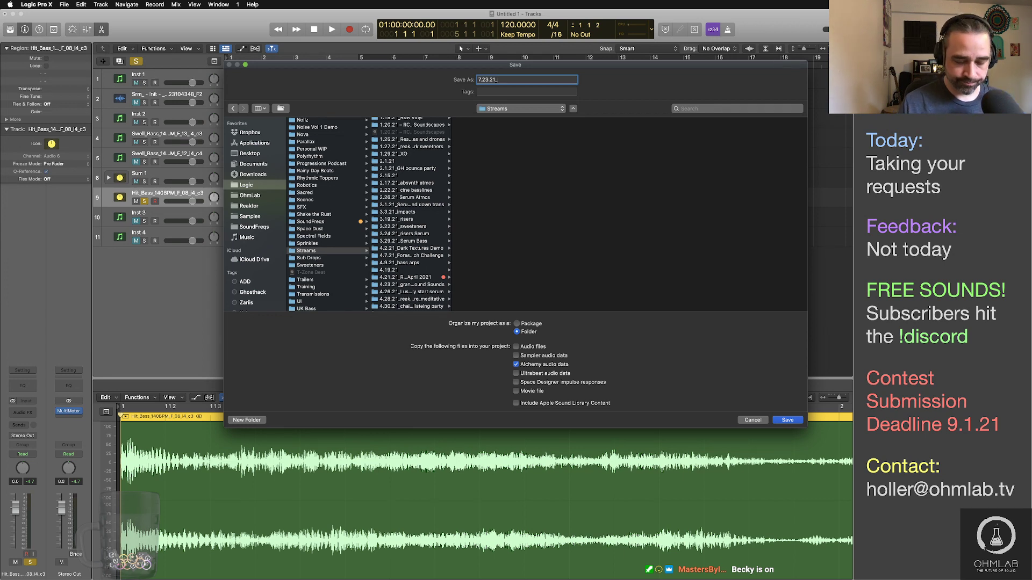
pyautogui.write('Dubste')
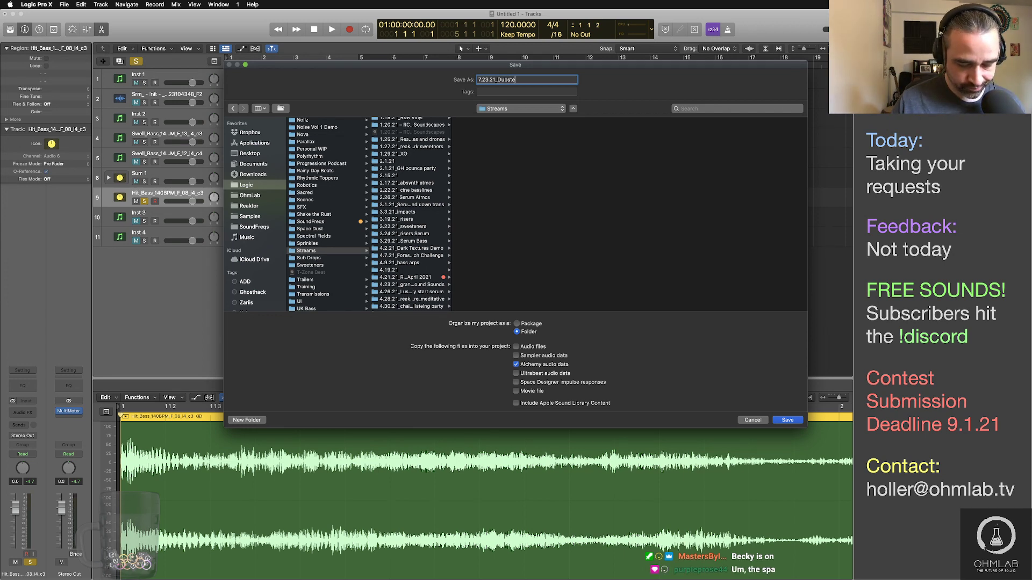
pyautogui.write('p FX')
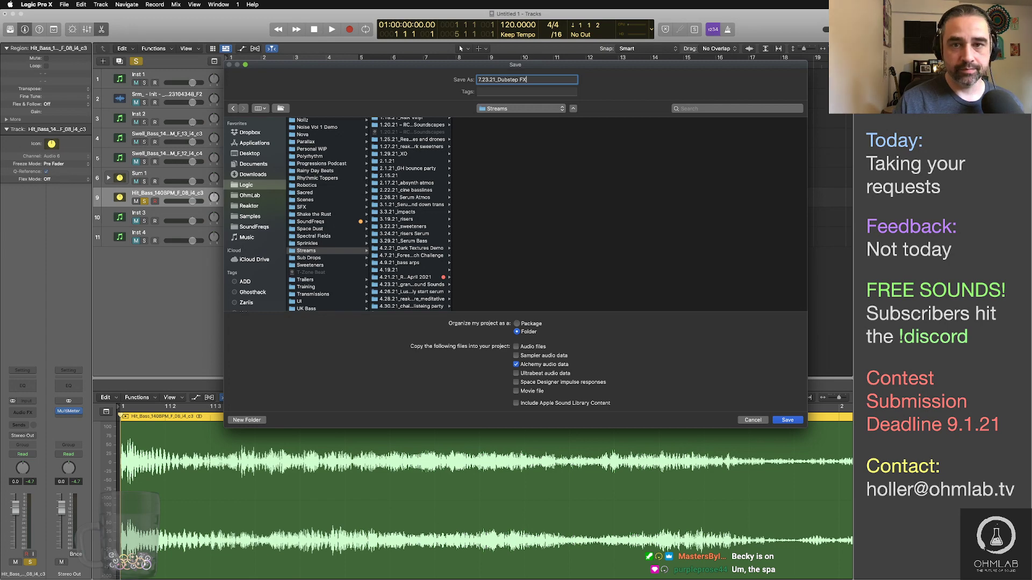
pyautogui.write(' cont')
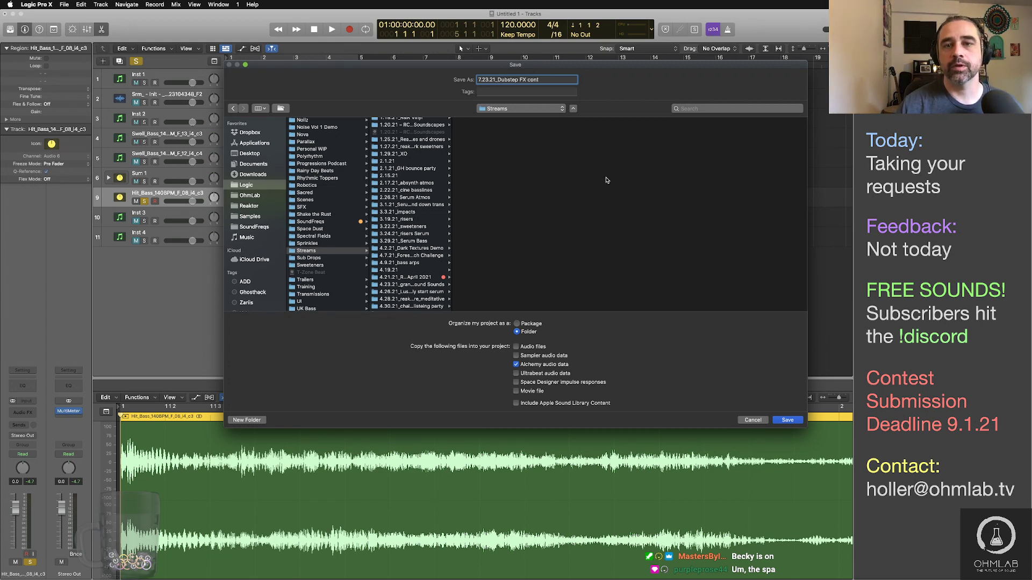
pyautogui.click(787, 420)
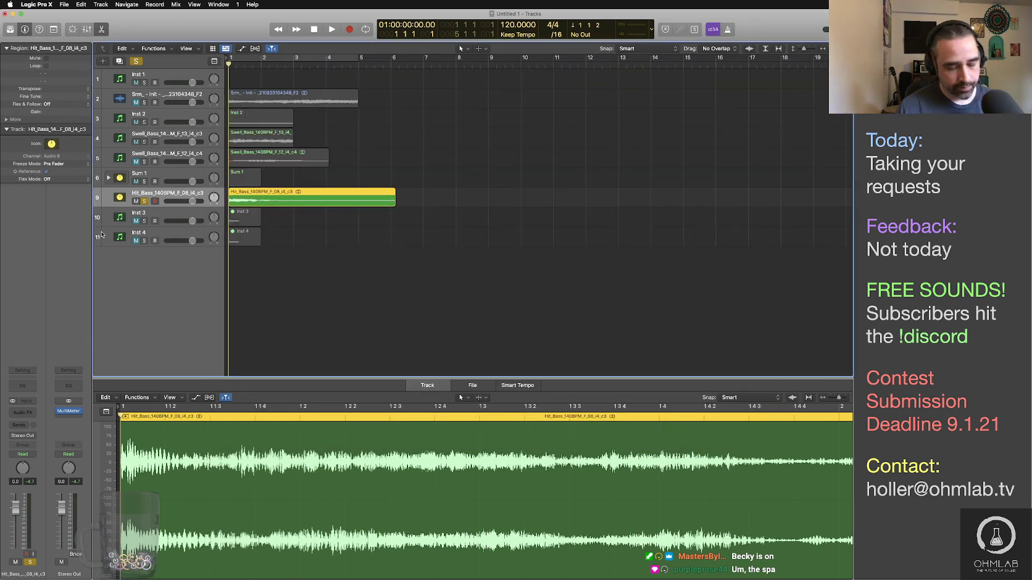
pyautogui.press('super+Tab')
pyautogui.press('super+Tab')
pyautogui.press('super+Tab')
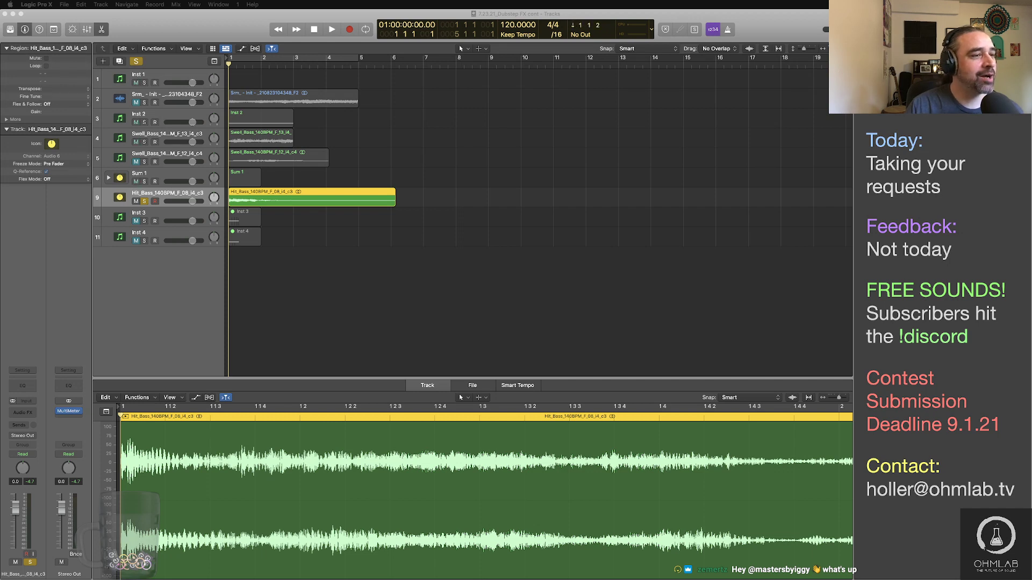
# Step: Open the MultiMeter on the Stereo Out channel and play the soloed Hit_Bass track to check its levels and stereo image
pyautogui.click(316, 231)
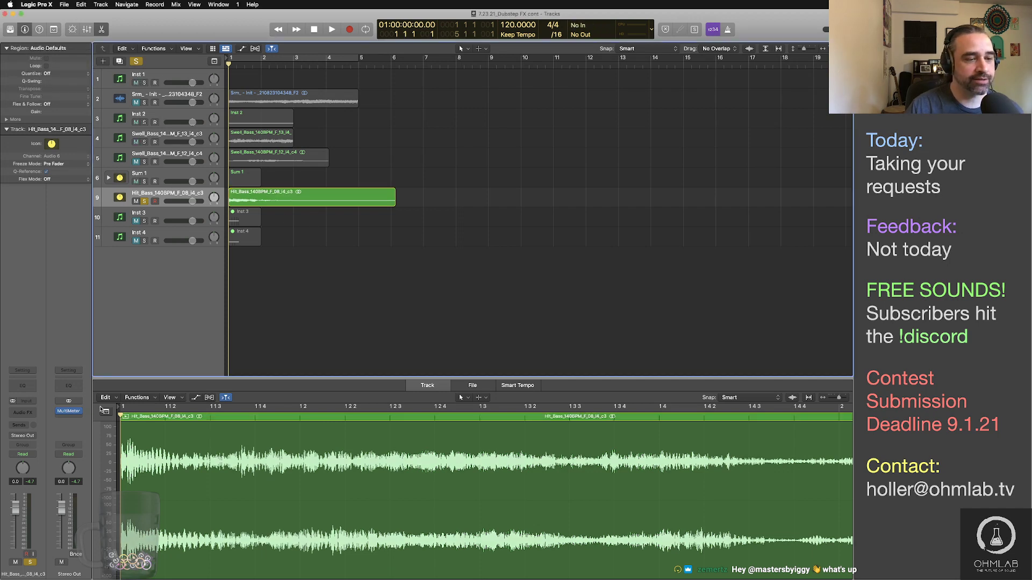
pyautogui.click(69, 411)
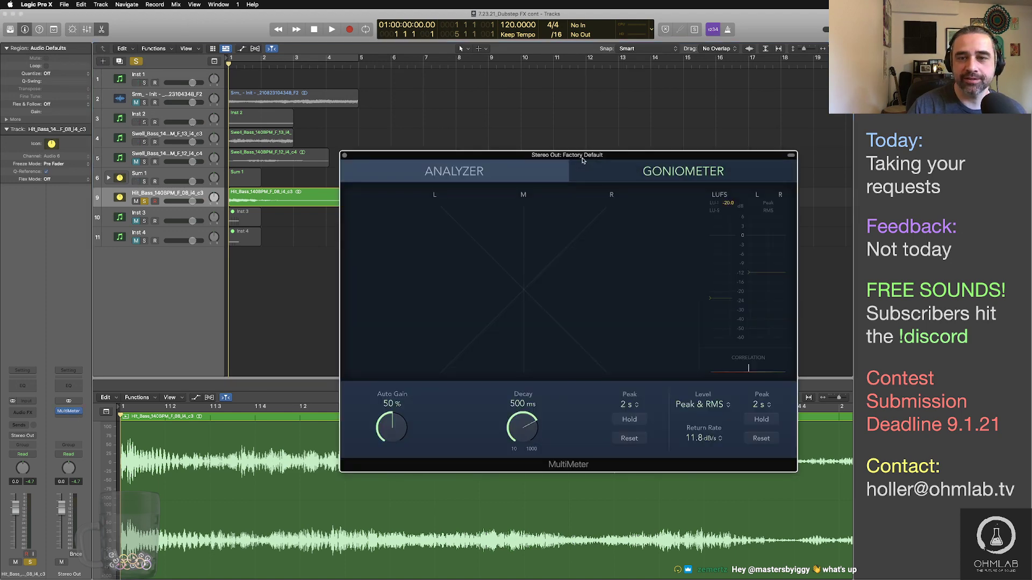
pyautogui.moveTo(561, 172); pyautogui.dragTo(633, 76)
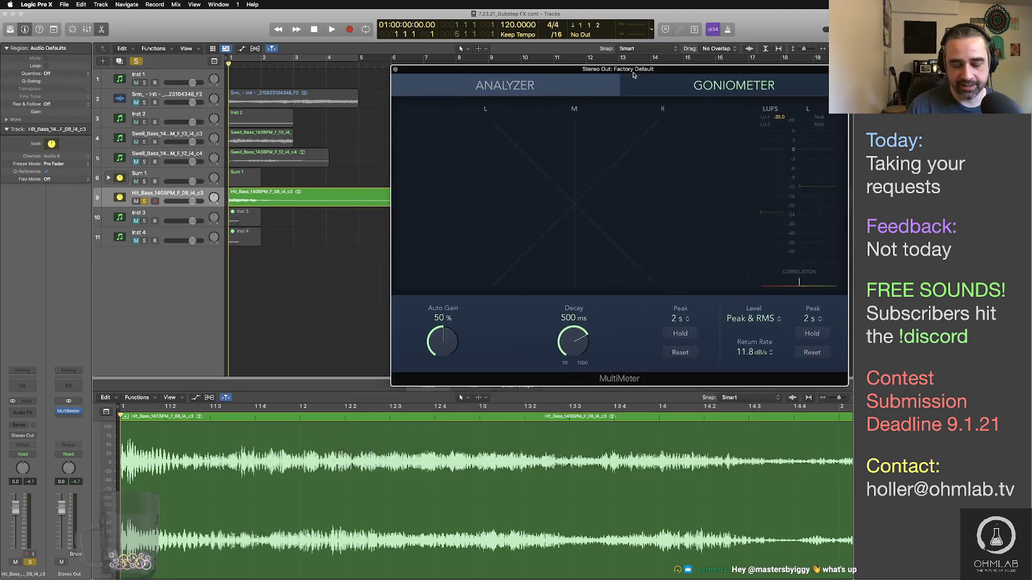
pyautogui.press('space')
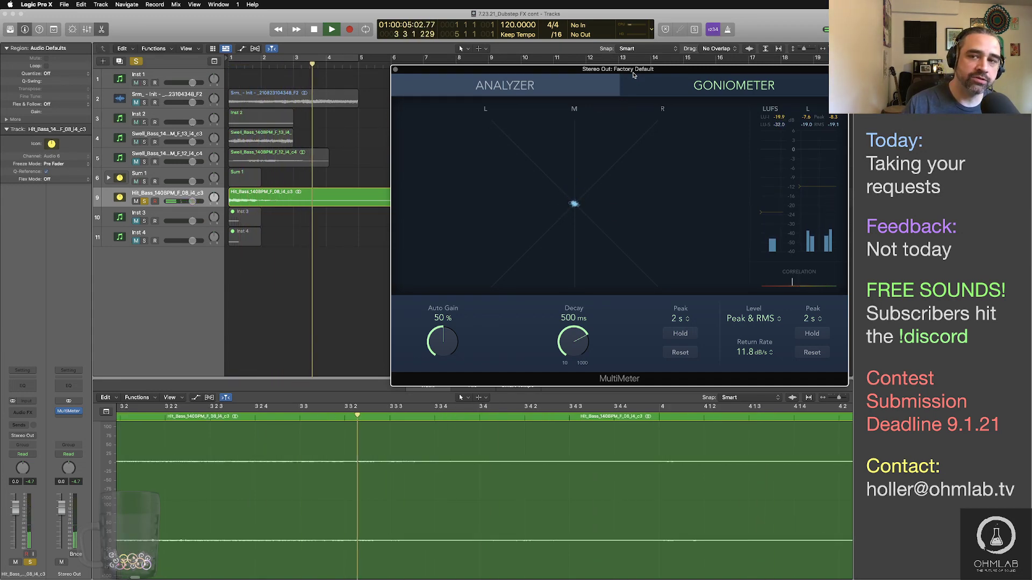
pyautogui.press('space')
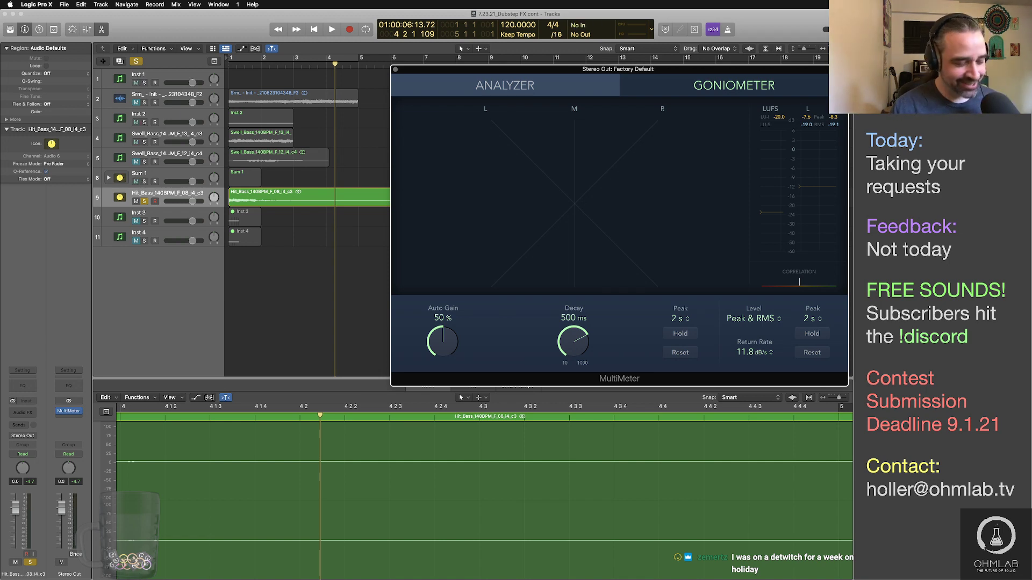
# Step: Switch to Safari to bring up the Google Drive audio page, and switch from there to Streamlabs OBS
pyautogui.press('super+Tab')
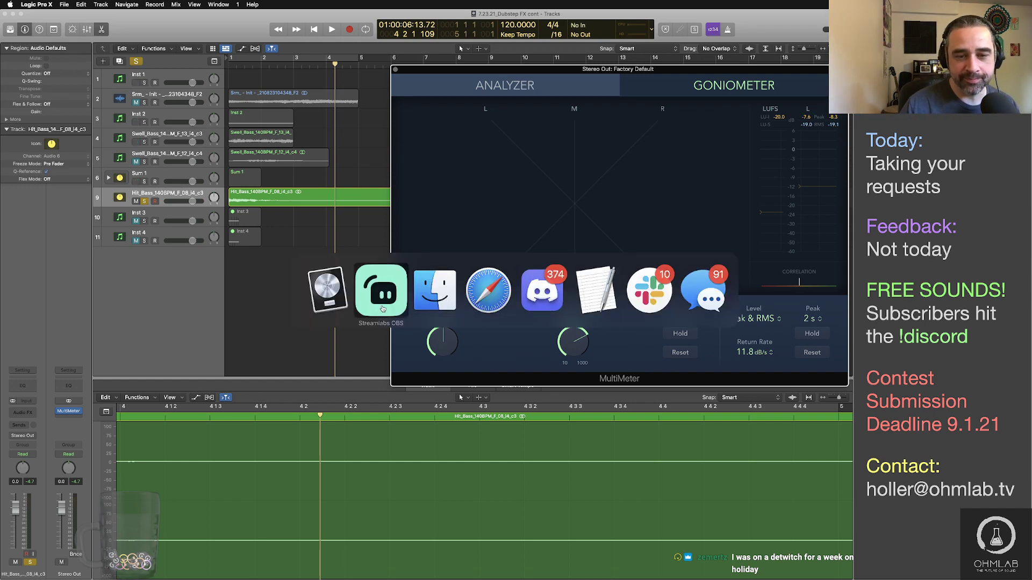
pyautogui.click(488, 290)
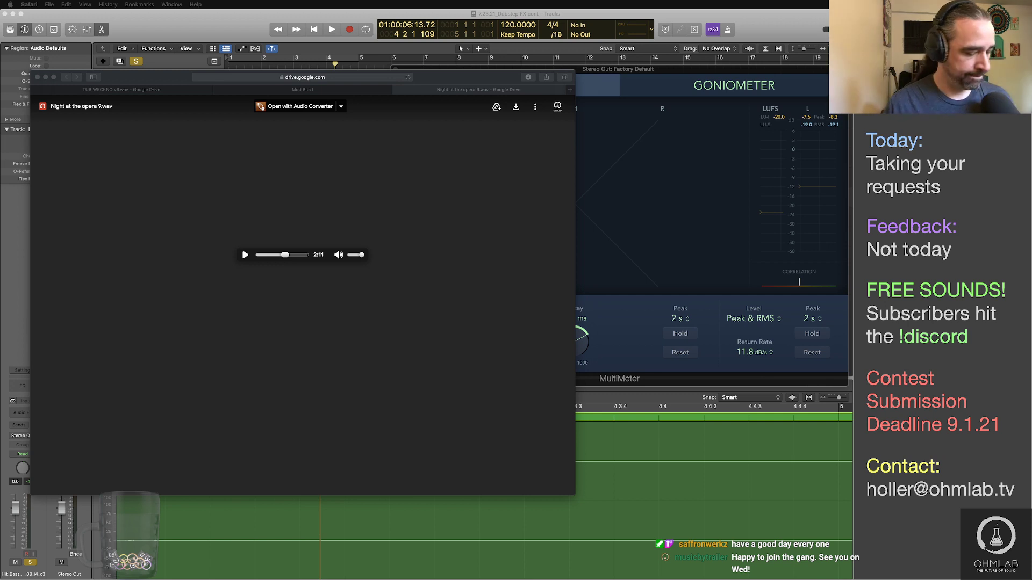
pyautogui.press('super+Tab')
pyautogui.press('super+Tab')
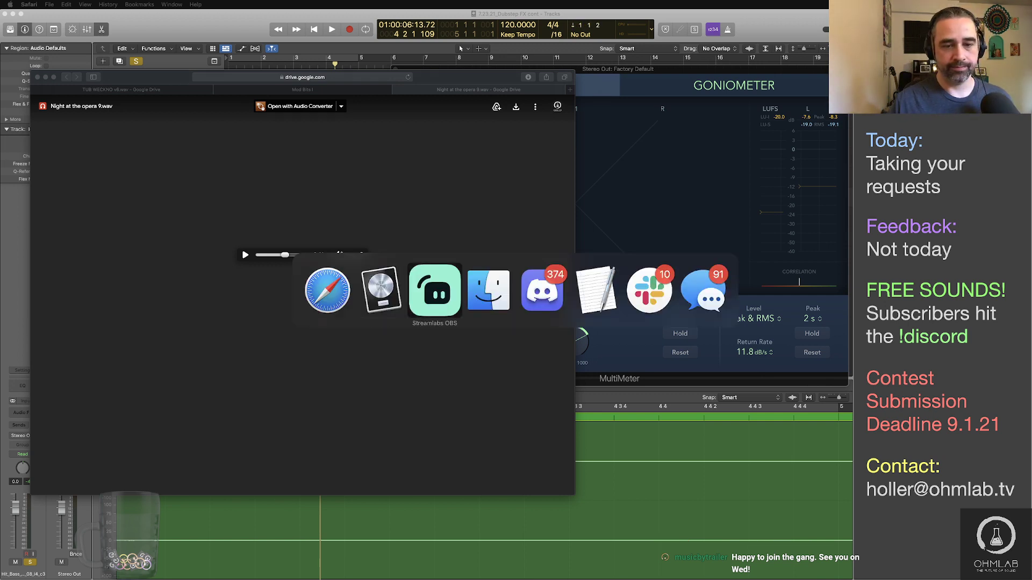